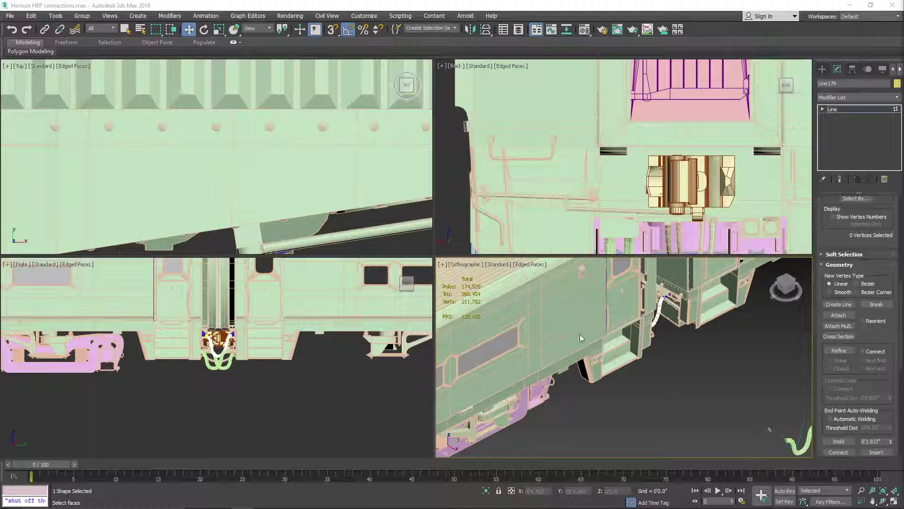
# - Hide the stray hose pieces sitting away from the train cars
pyautogui.moveTo(712, 399); pyautogui.dragTo(620, 385, button='middle')
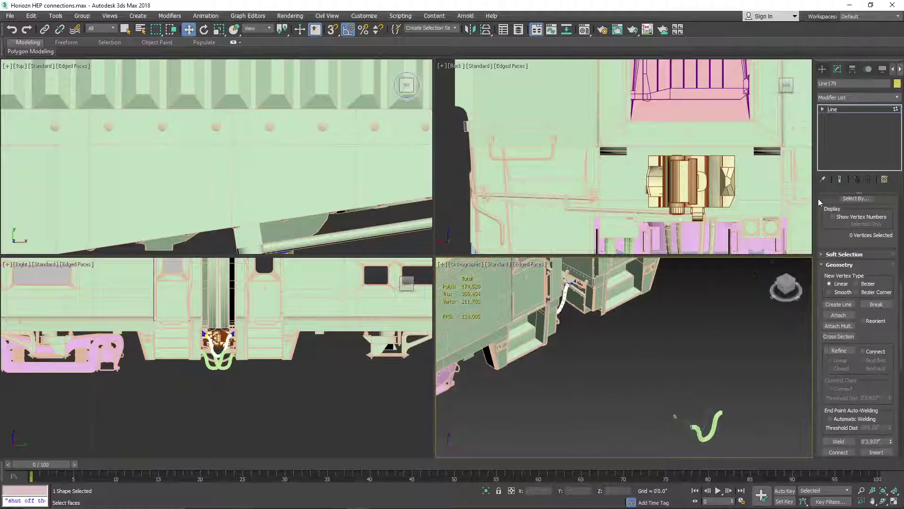
pyautogui.click(822, 70)
pyautogui.moveTo(731, 399); pyautogui.dragTo(735, 340, button='middle')
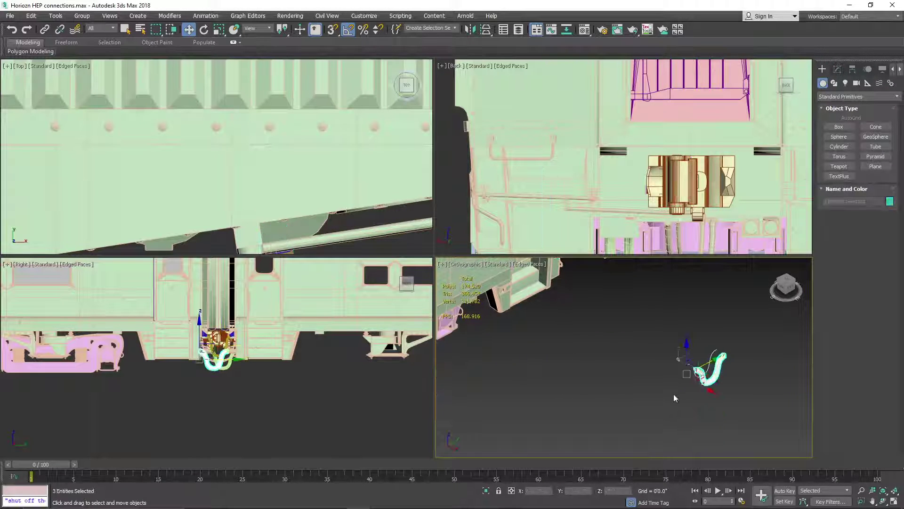
pyautogui.rightClick(704, 379)
pyautogui.click(741, 343)
# - Examine the hoses and the yellow cable running between the two coupled cars from several angles
pyautogui.scroll(-7, 639, 349)
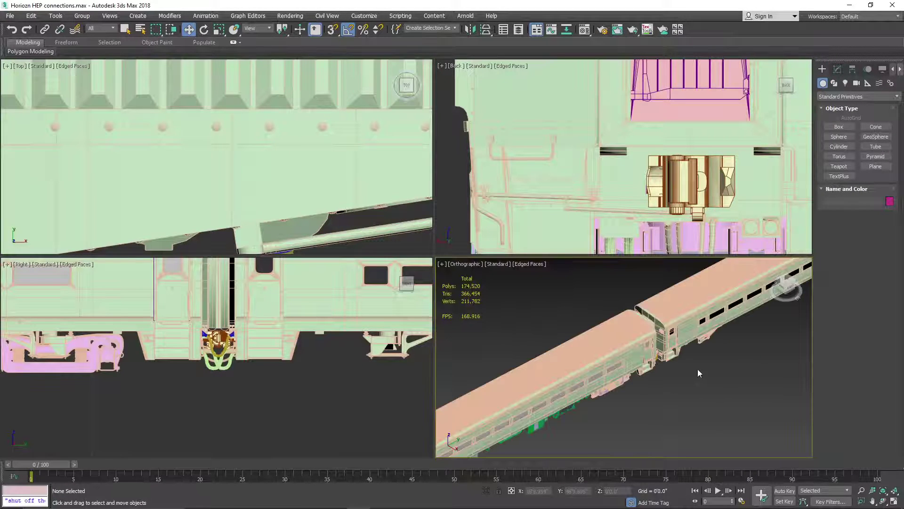
pyautogui.moveTo(788, 286); pyautogui.dragTo(773, 262)
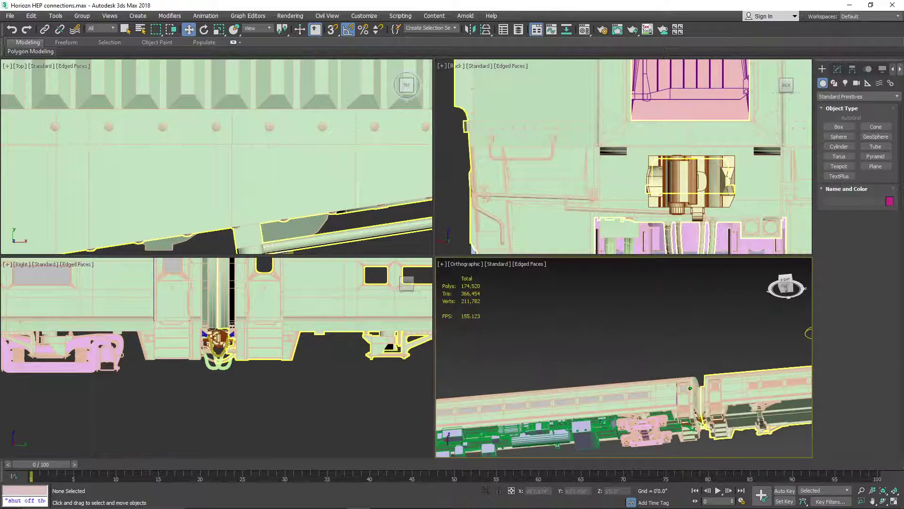
pyautogui.moveTo(739, 401); pyautogui.dragTo(661, 356, button='middle')
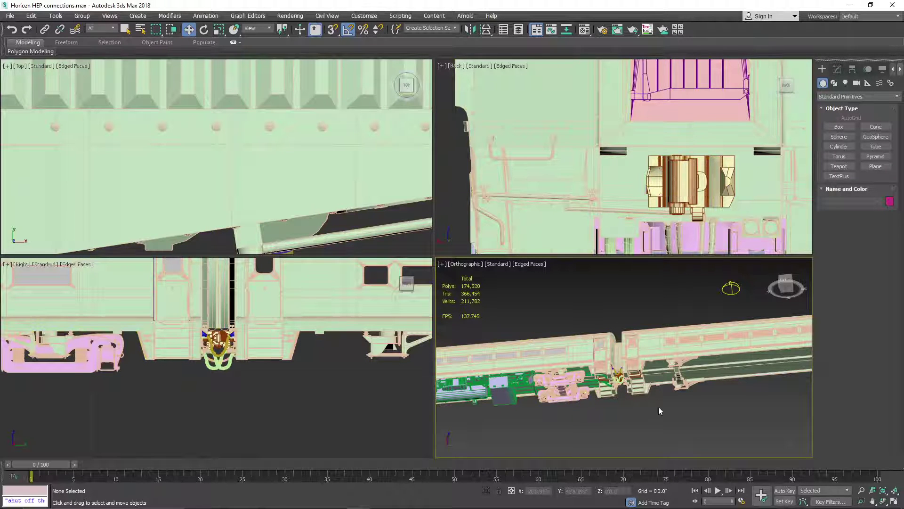
pyautogui.scroll(5, 649, 400)
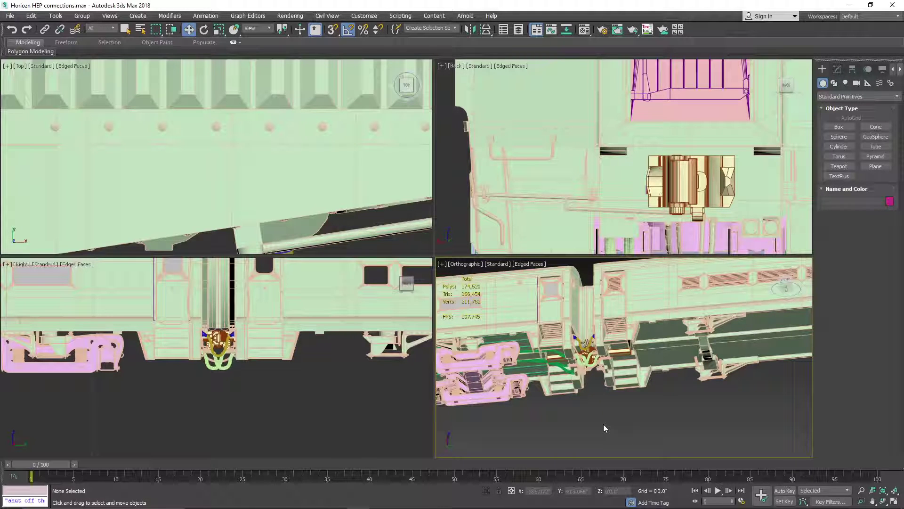
pyautogui.scroll(6, 596, 367)
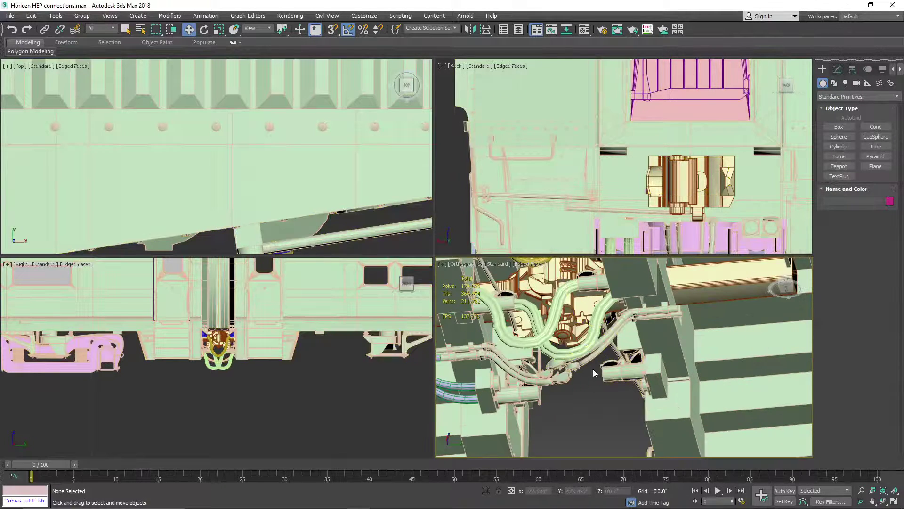
pyautogui.scroll(-4, 595, 367)
pyautogui.moveTo(786, 287); pyautogui.dragTo(629, 439)
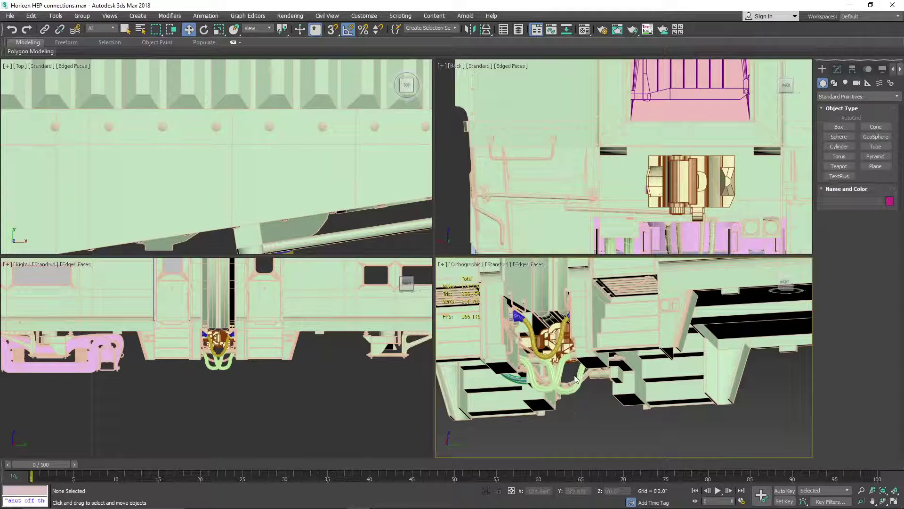
pyautogui.scroll(5, 524, 319)
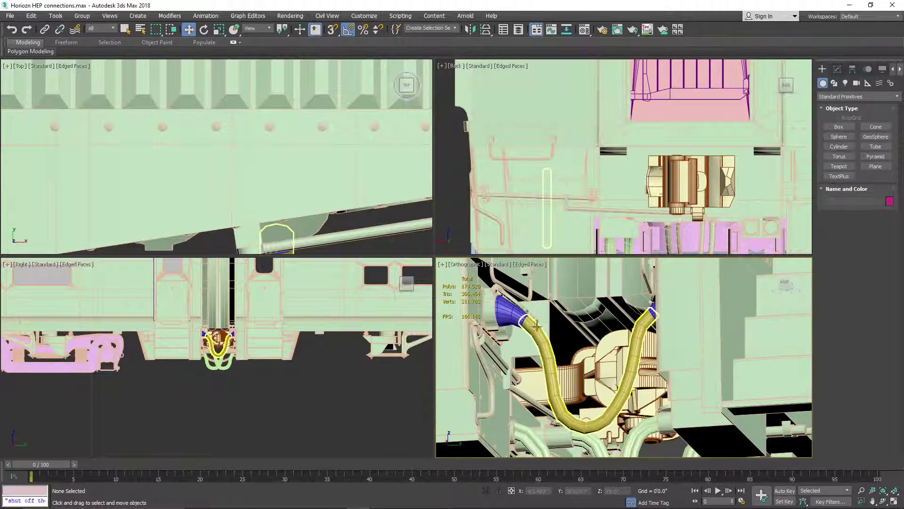
pyautogui.scroll(4, 559, 333)
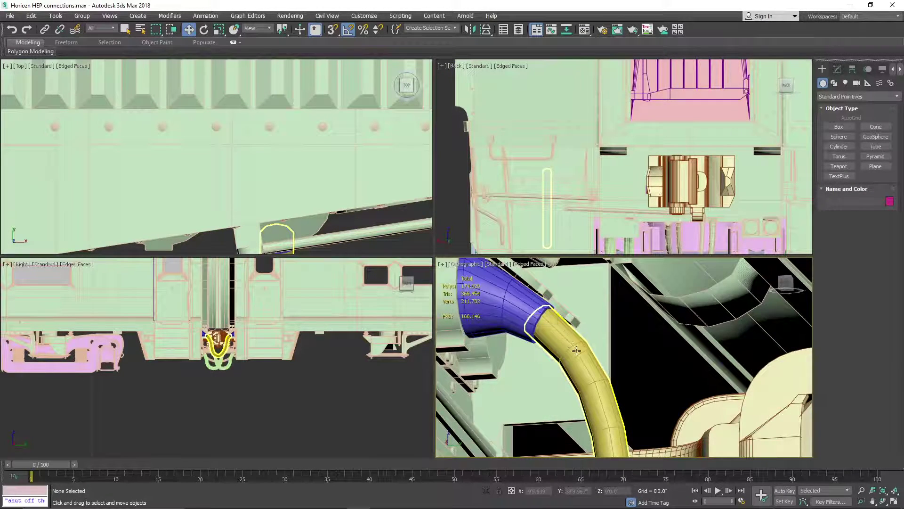
pyautogui.scroll(-5, 560, 333)
# - Turn off Edged Faces in the orthographic viewport so the model shows with default shading only
pyautogui.click(594, 372)
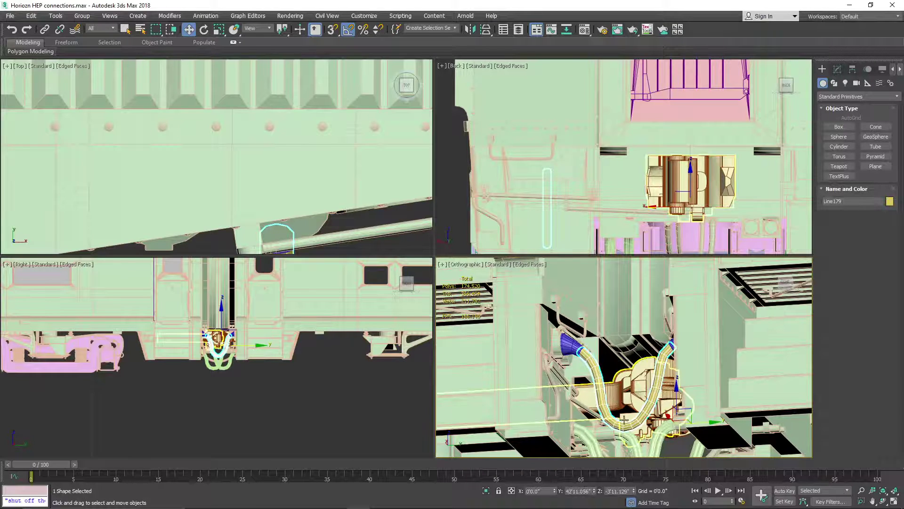
pyautogui.moveTo(698, 406); pyautogui.dragTo(681, 366, button='middle')
pyautogui.click(533, 269)
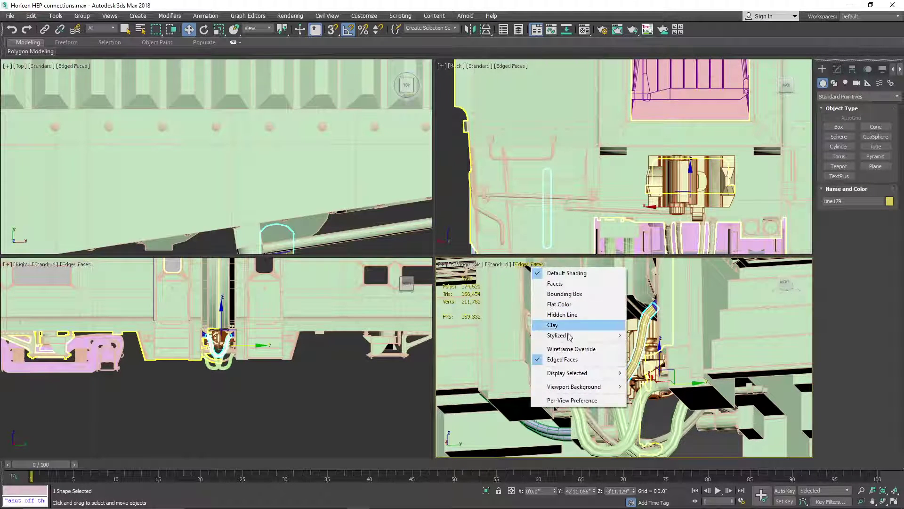
pyautogui.click(570, 360)
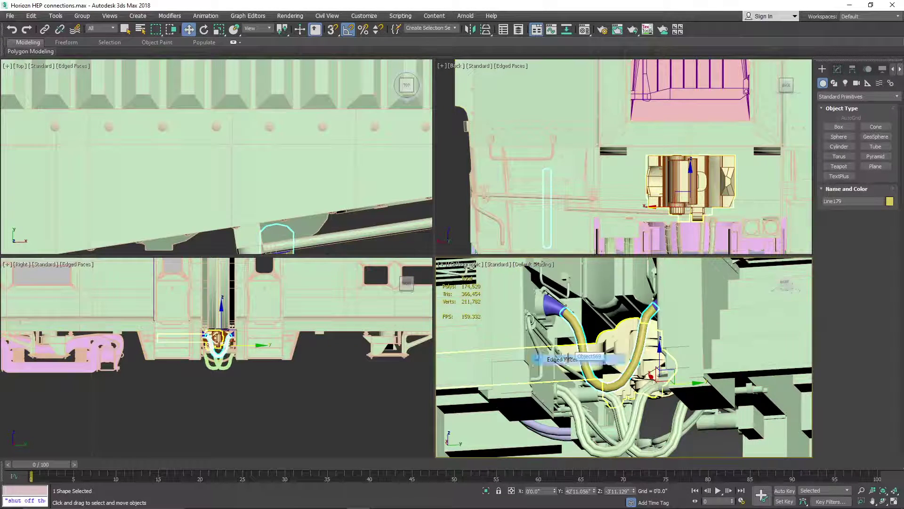
pyautogui.click(697, 451)
# - Convert the yellow cable between the cars to an Editable Poly and isolate it
pyautogui.scroll(-3, 725, 280)
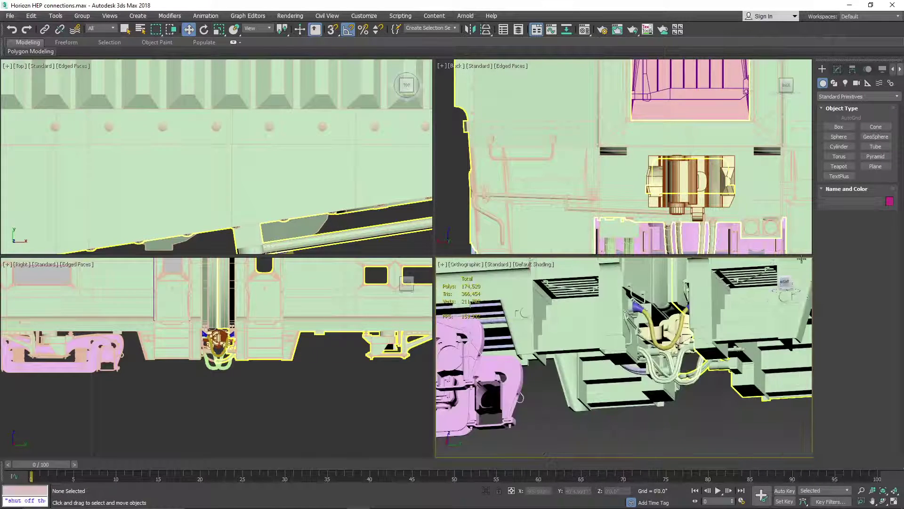
pyautogui.moveTo(785, 282)
pyautogui.mouseDown()
pyautogui.moveTo(793, 303)
pyautogui.moveTo(804, 273)
pyautogui.moveTo(791, 287)
pyautogui.mouseUp()
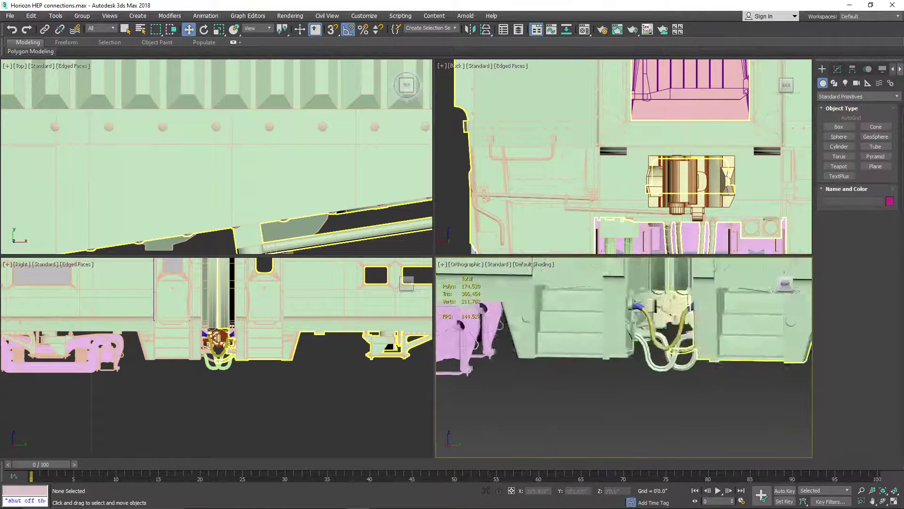
pyautogui.scroll(6, 601, 319)
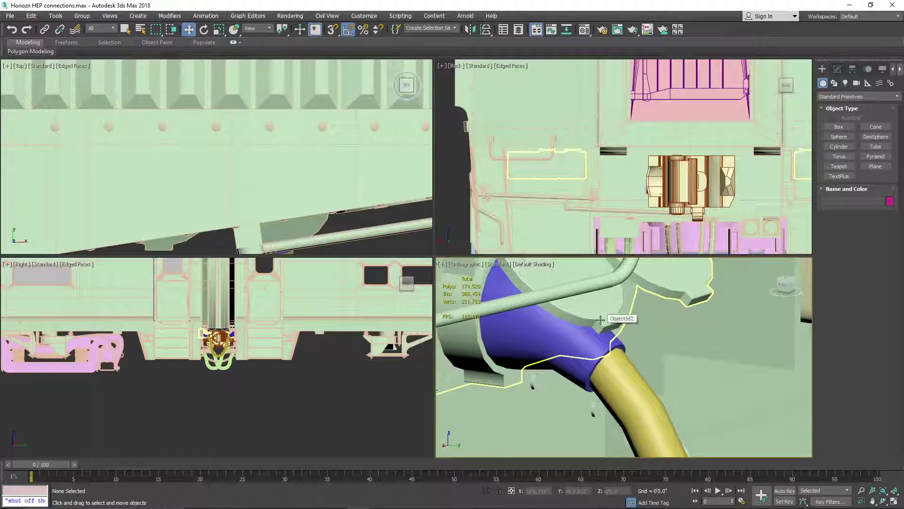
pyautogui.scroll(-6, 588, 349)
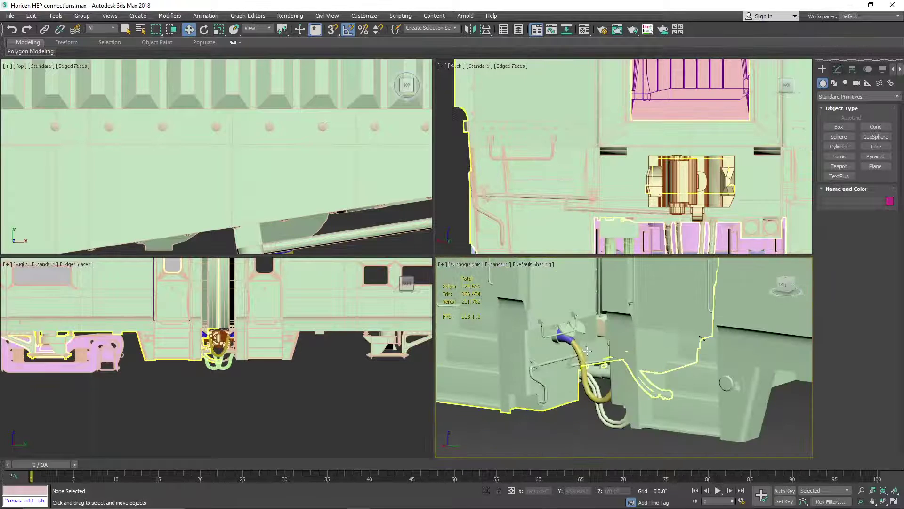
pyautogui.click(584, 360)
pyautogui.click(837, 70)
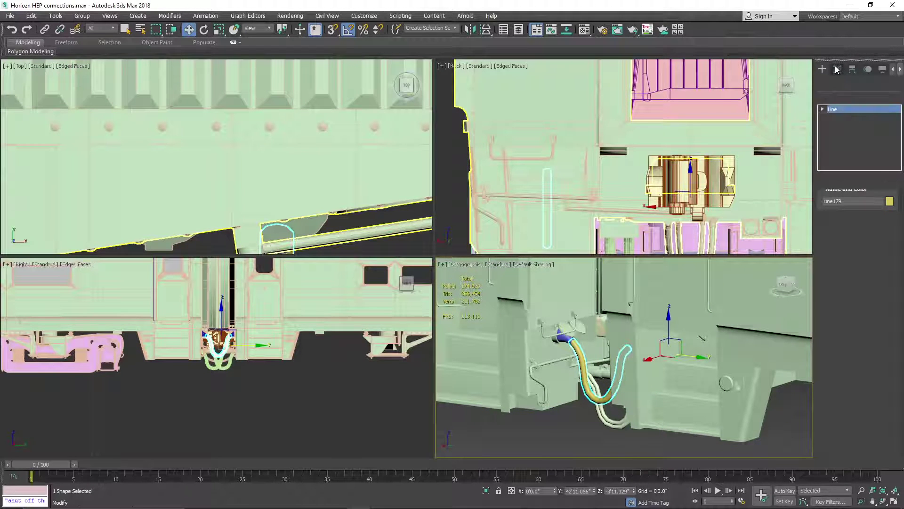
pyautogui.click(843, 98)
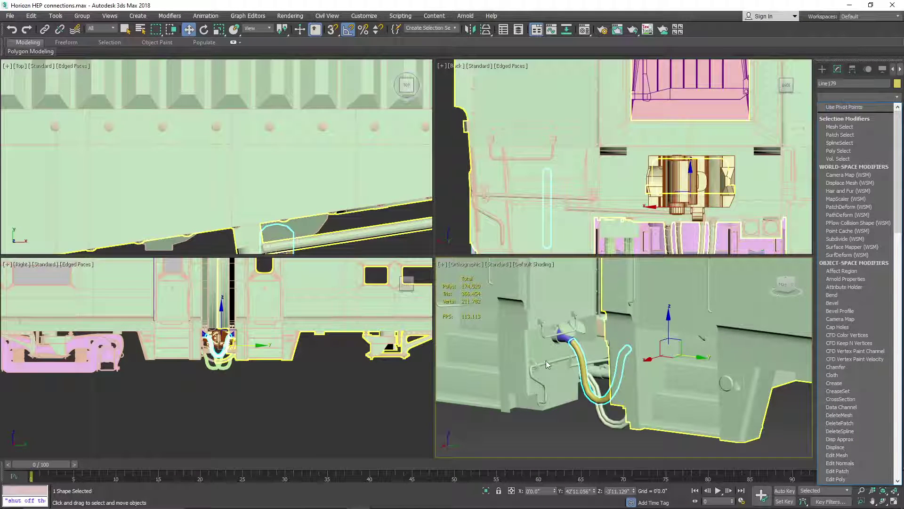
pyautogui.click(584, 381)
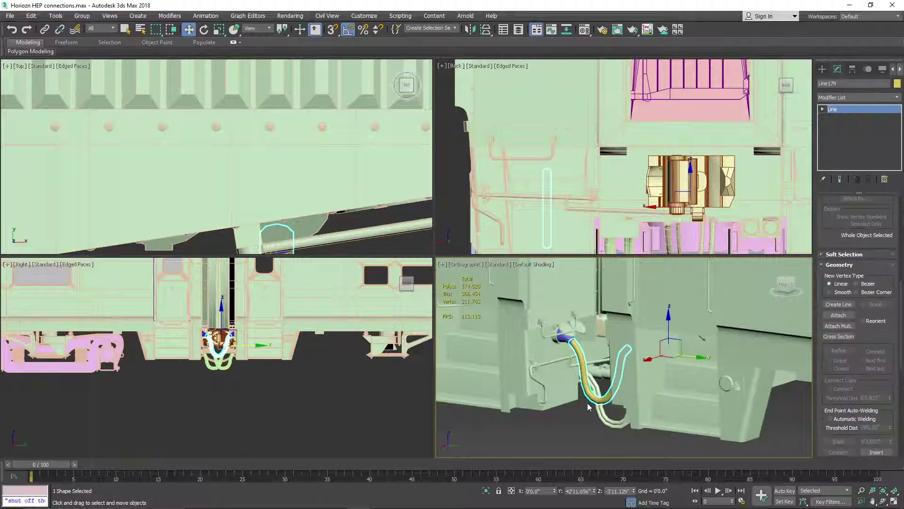
pyautogui.rightClick(586, 390)
pyautogui.moveTo(606, 486)
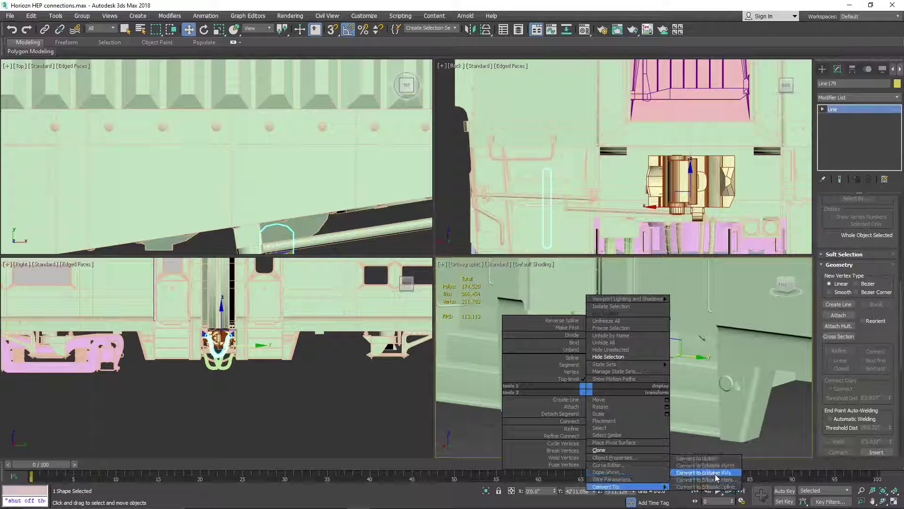
pyautogui.click(701, 481)
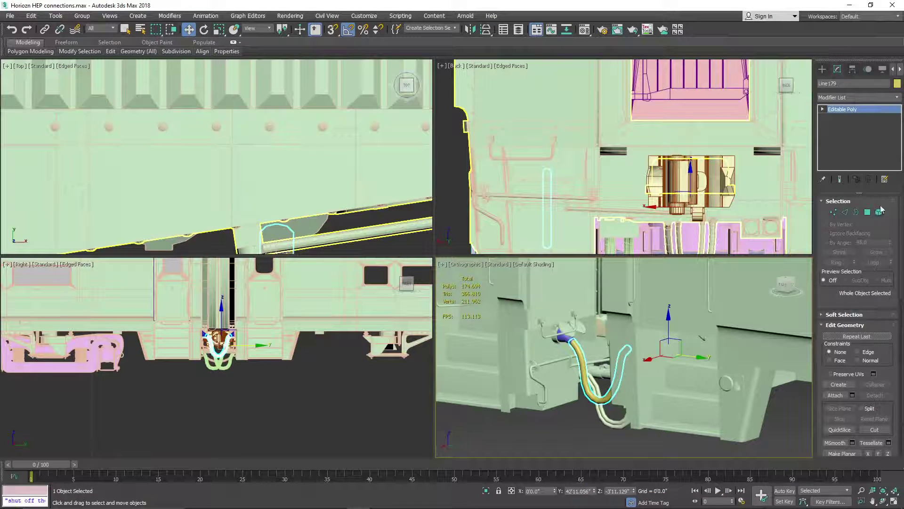
pyautogui.rightClick(600, 391)
pyautogui.click(631, 300)
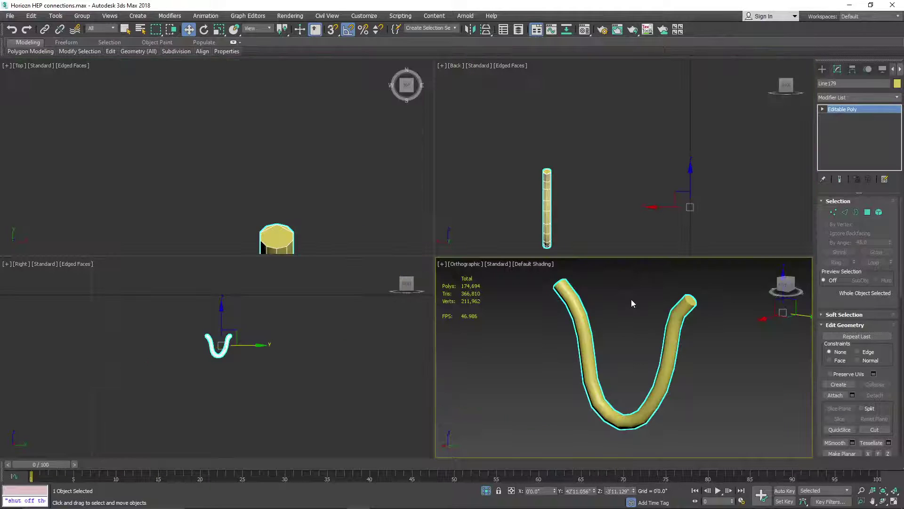
# - Delete the three polygons that cap the first open end of the yellow cable
pyautogui.click(867, 212)
pyautogui.moveTo(743, 277); pyautogui.dragTo(655, 330, button='middle')
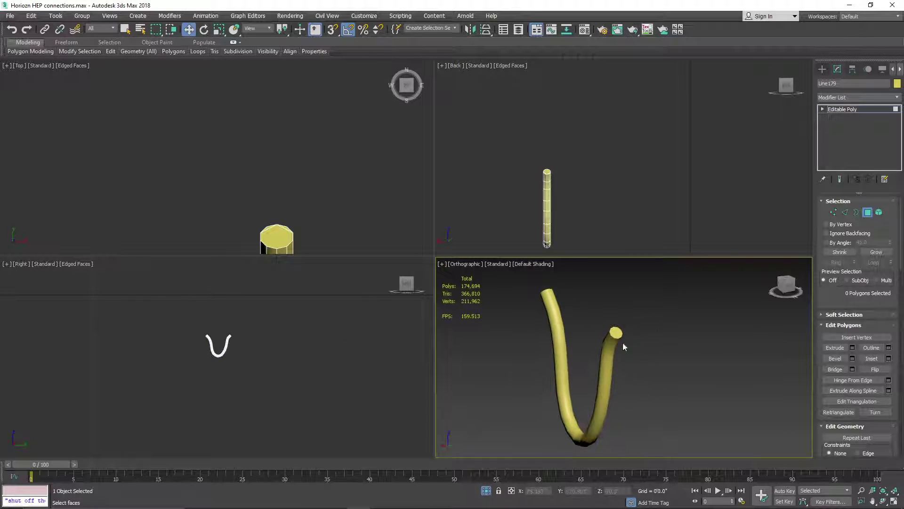
pyautogui.scroll(5, 623, 331)
pyautogui.click(622, 330)
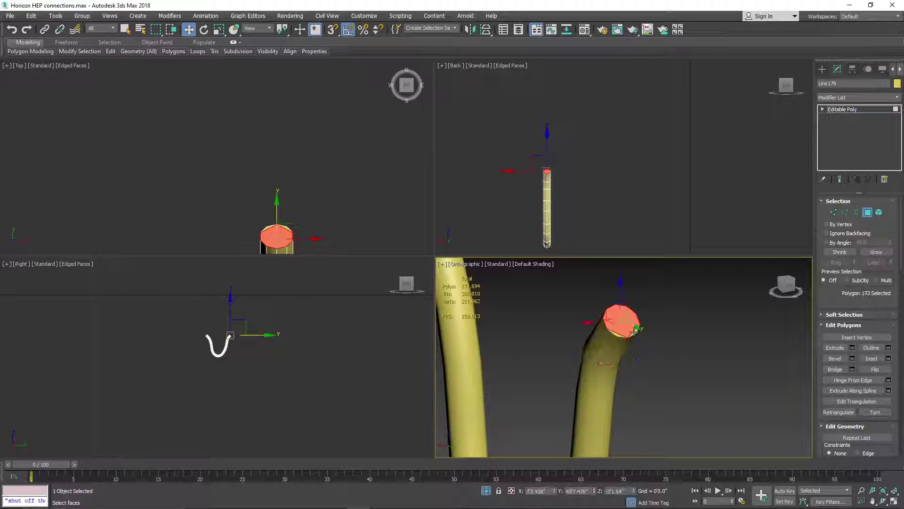
pyautogui.scroll(3, 635, 332)
pyautogui.keyDown('ctrl'); pyautogui.click(634, 332); pyautogui.keyUp('ctrl')
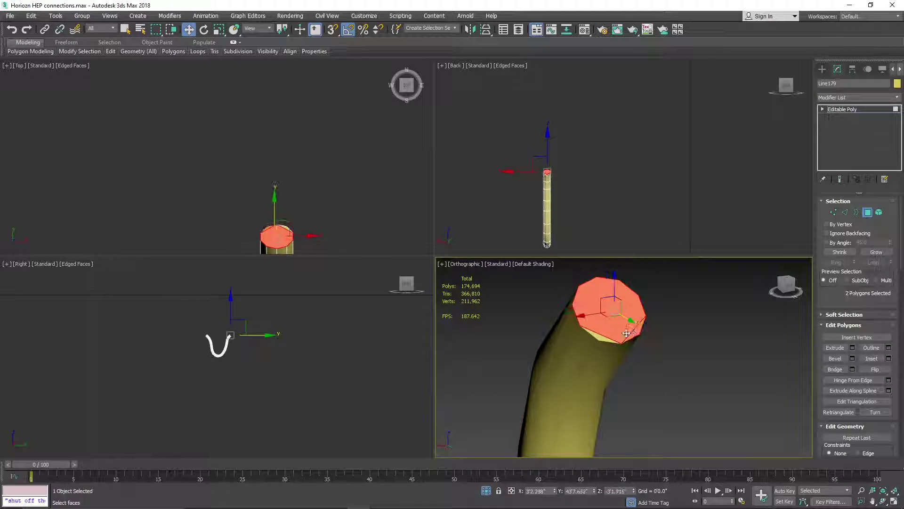
pyautogui.keyDown('ctrl'); pyautogui.click(599, 338); pyautogui.keyUp('ctrl')
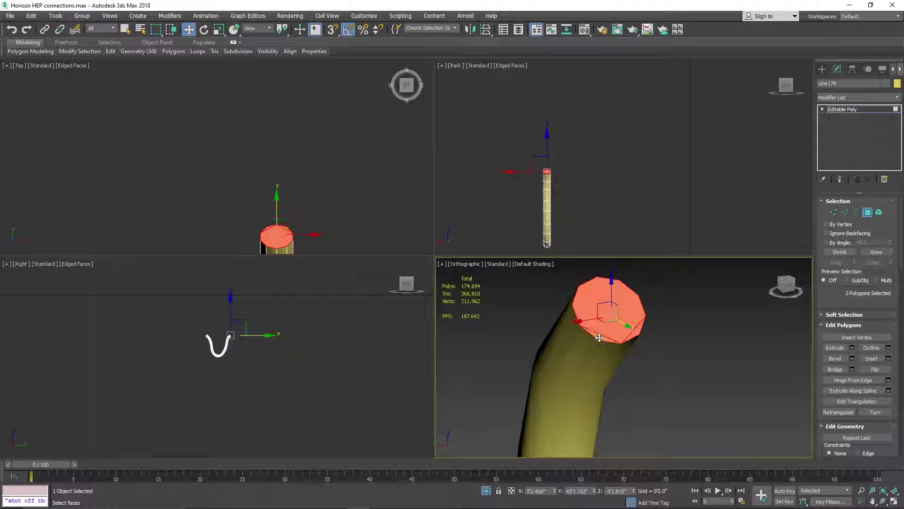
pyautogui.press('Delete')
# - Delete the cap polygon at the opposite end of the yellow cable
pyautogui.scroll(-5, 612, 329)
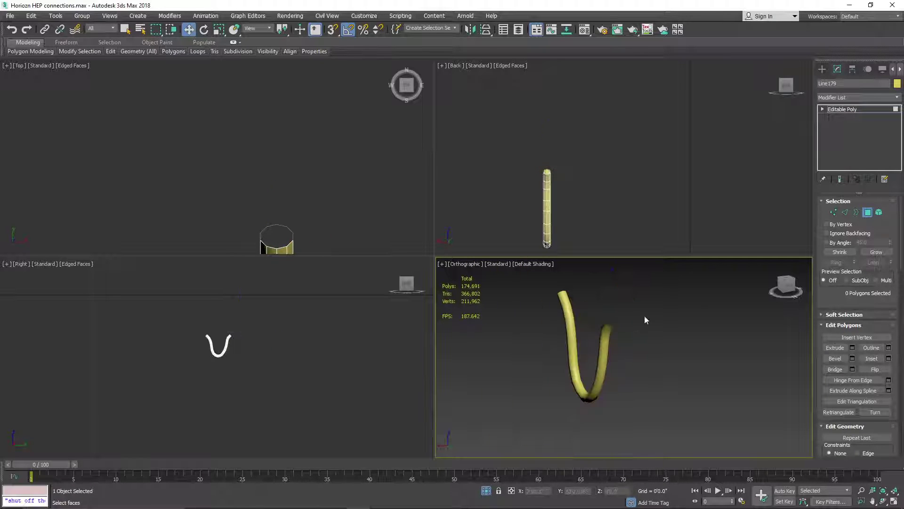
pyautogui.click(784, 285)
pyautogui.scroll(5, 584, 310)
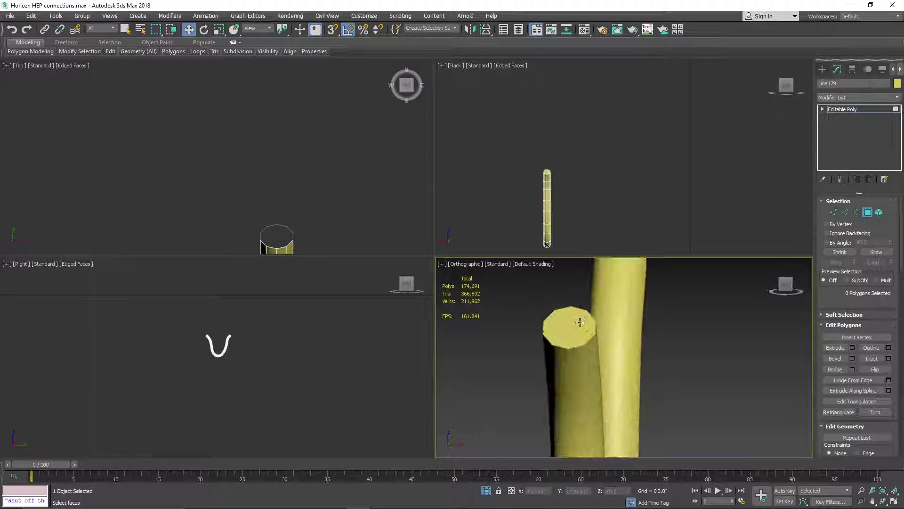
pyautogui.click(580, 323)
pyautogui.press('Delete')
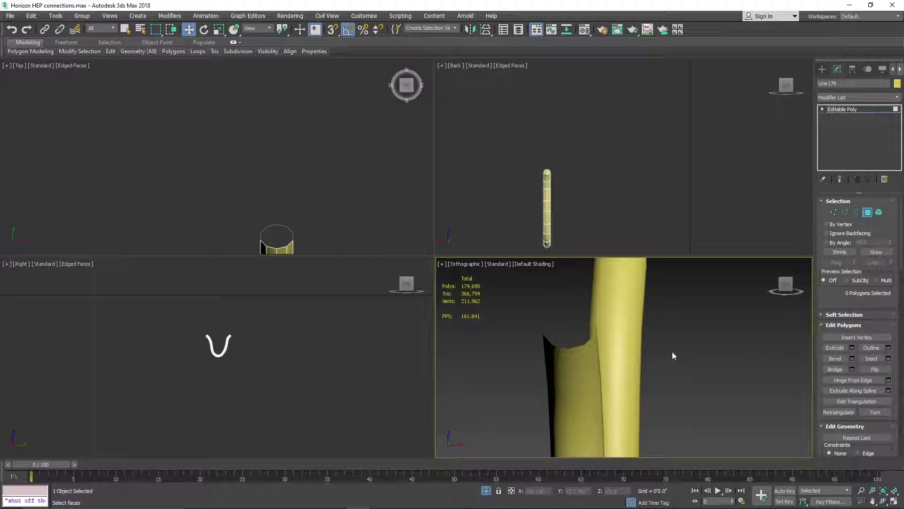
# - Leave polygon editing and apply an Unwrap UVW modifier to the whole yellow cable
pyautogui.scroll(-5, 672, 352)
pyautogui.moveTo(788, 286); pyautogui.dragTo(729, 289)
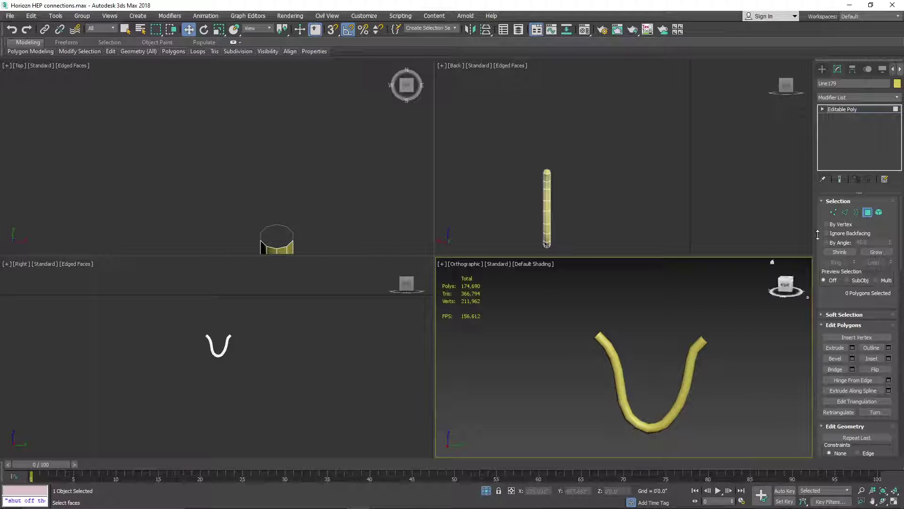
pyautogui.click(872, 214)
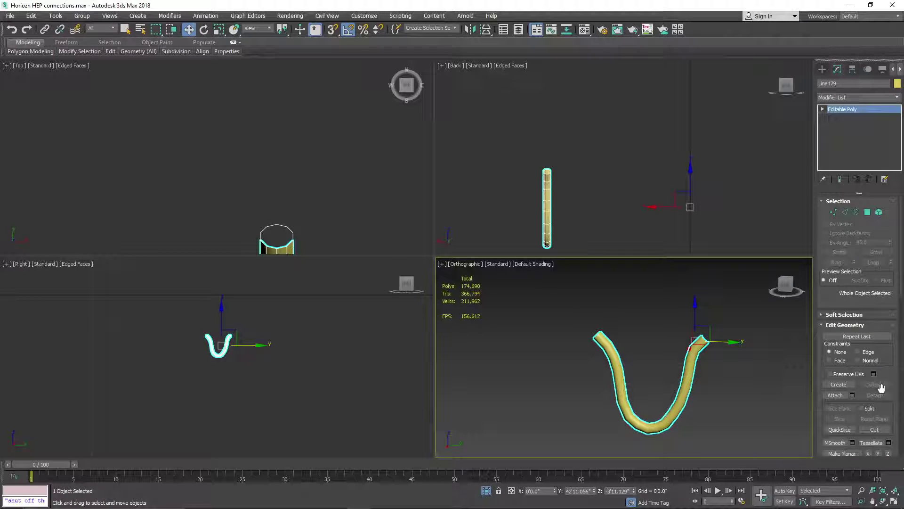
pyautogui.rightClick(742, 400)
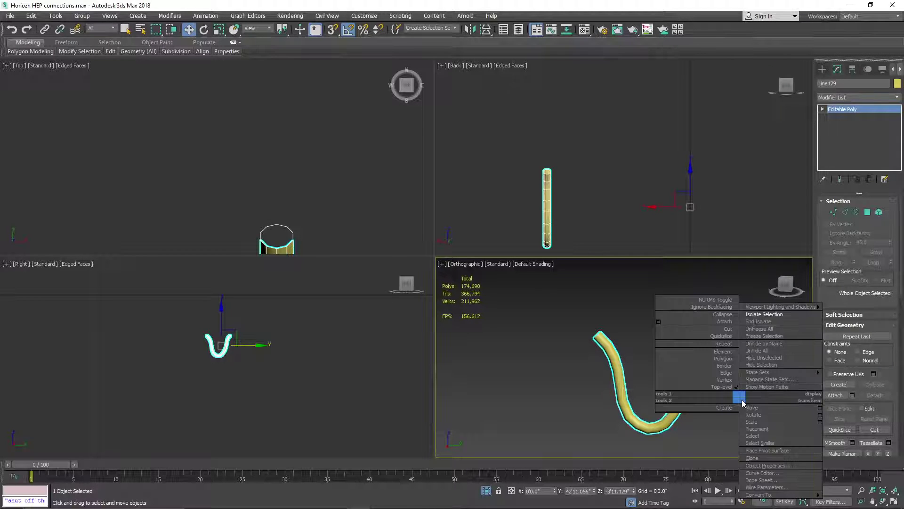
pyautogui.click(854, 97)
pyautogui.press('u')
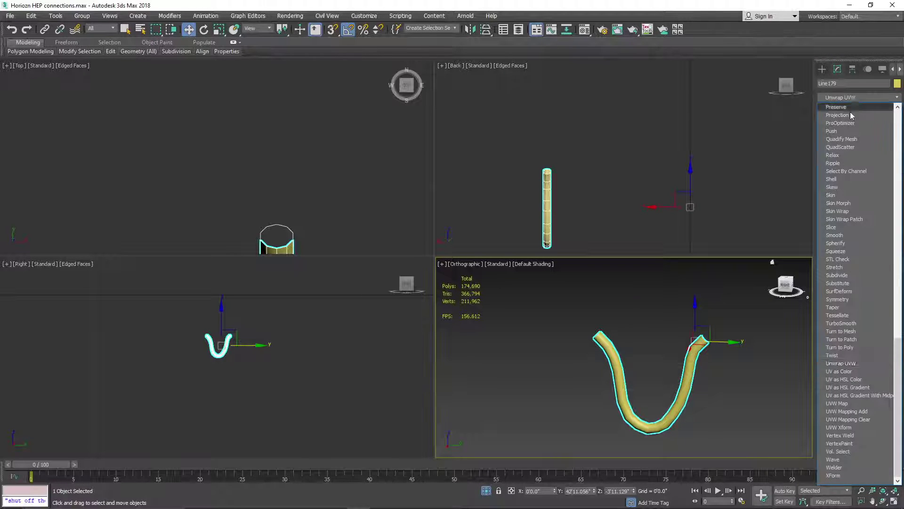
pyautogui.click(862, 364)
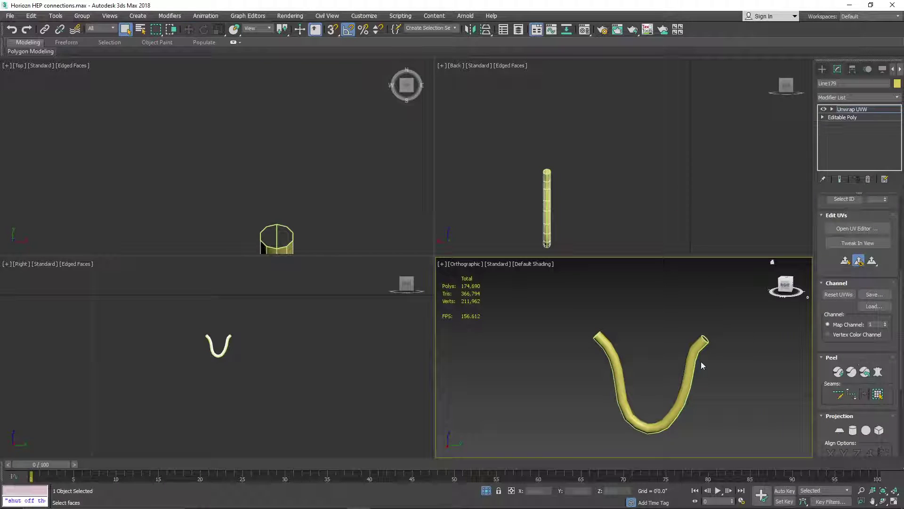
# - Inspect the bend near the yellow cable's open end and undo its Unwrap UVW modifier
pyautogui.scroll(10, 701, 363)
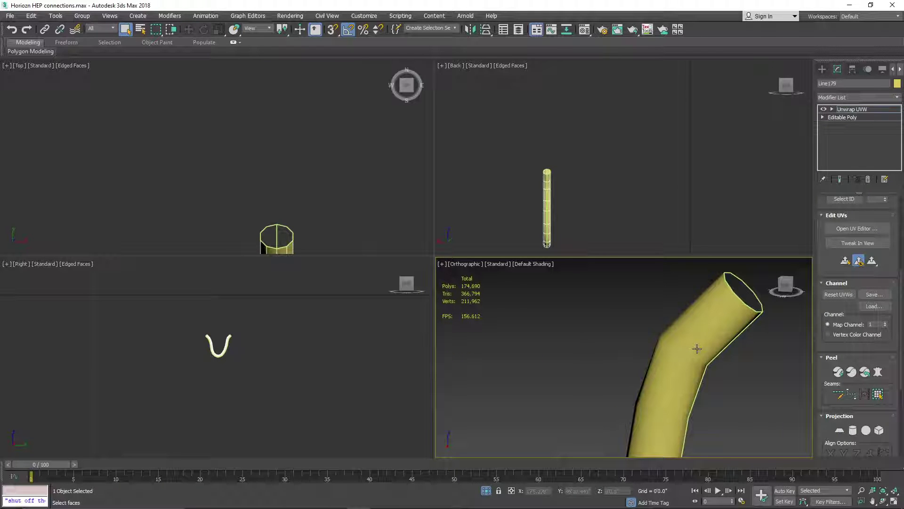
pyautogui.scroll(10, 215, 304)
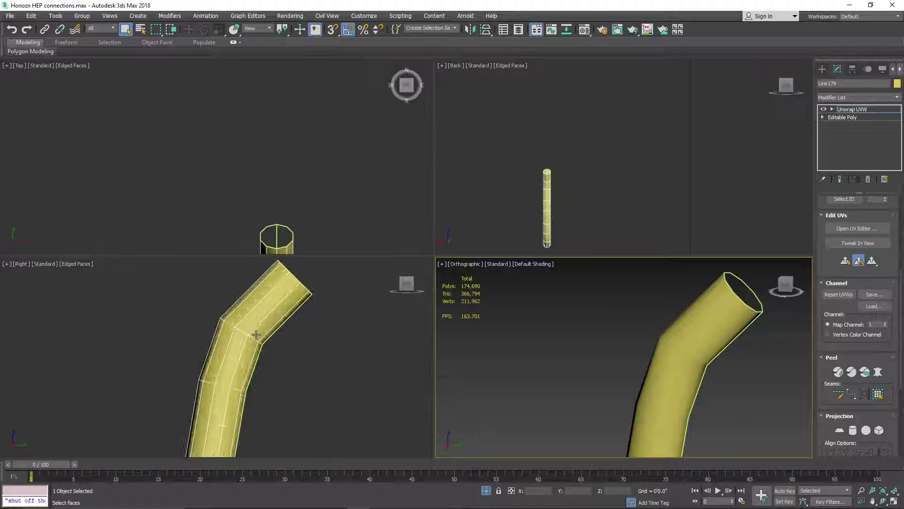
pyautogui.scroll(-5, 257, 334)
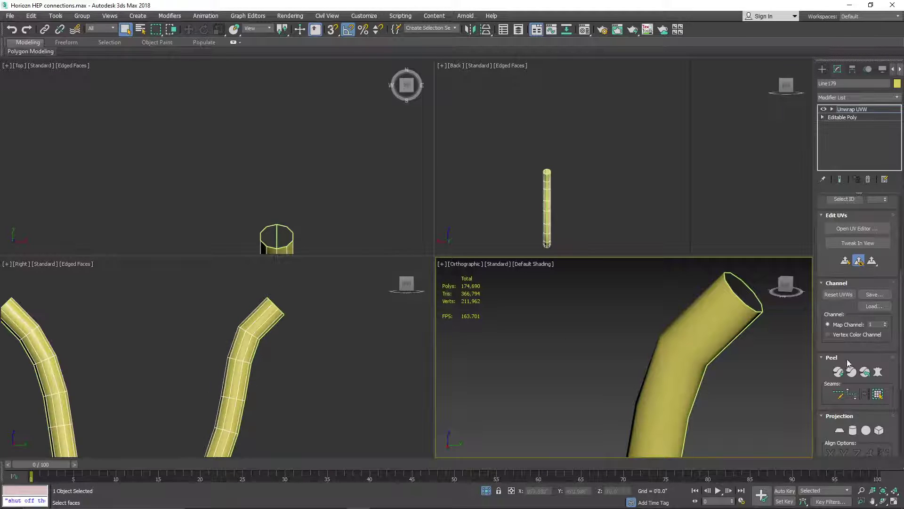
pyautogui.hotkey('ctrl', 'z')
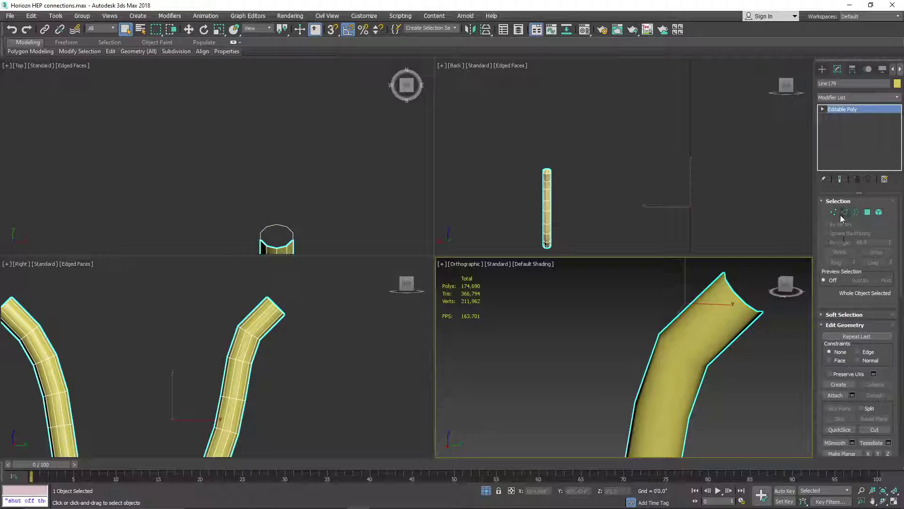
# - Move the ring of vertices at the bend nearest the cable's open end slightly sideways to soften the bend
pyautogui.click(833, 211)
pyautogui.scroll(4, 228, 331)
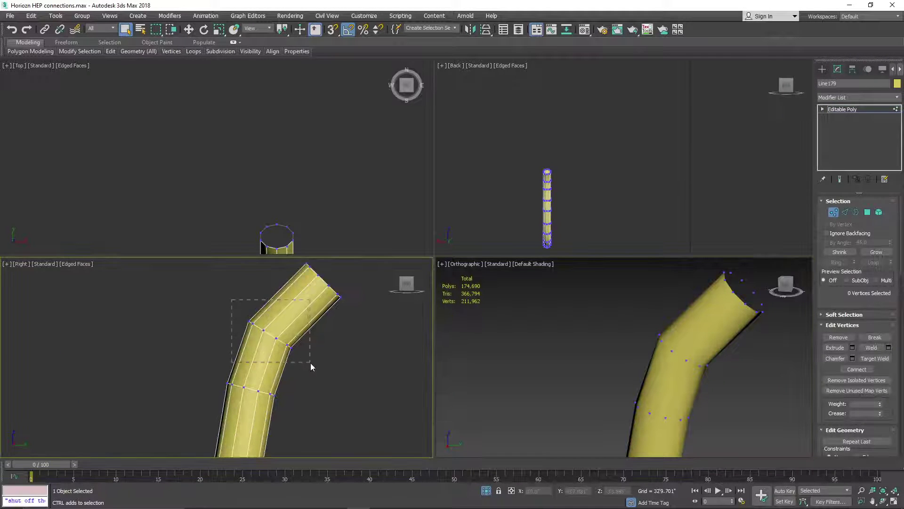
pyautogui.moveTo(310, 362); pyautogui.dragTo(309, 362)
pyautogui.click(189, 30)
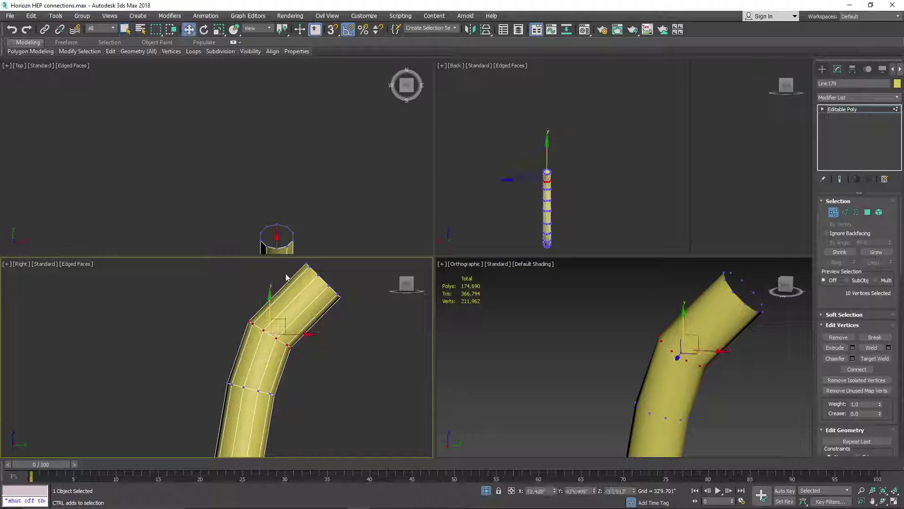
pyautogui.moveTo(286, 320); pyautogui.dragTo(292, 321)
# - Move the next ring of vertices below the bend slightly down the cable, leaving no vertices selected
pyautogui.scroll(-6, 288, 331)
pyautogui.scroll(2, 291, 370)
pyautogui.moveTo(277, 362); pyautogui.dragTo(297, 351, button='middle')
pyautogui.scroll(3, 264, 332)
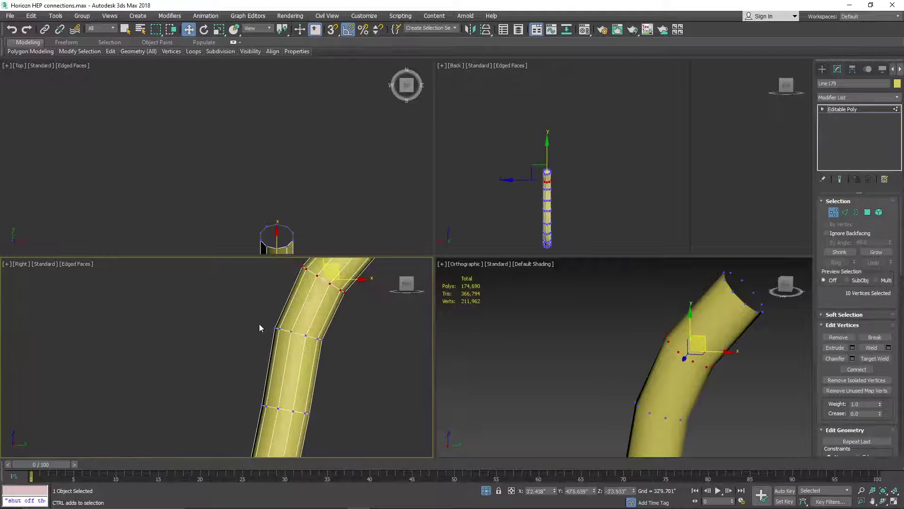
pyautogui.moveTo(263, 306); pyautogui.dragTo(342, 358)
pyautogui.moveTo(313, 327); pyautogui.dragTo(314, 331)
pyautogui.scroll(-4, 349, 353)
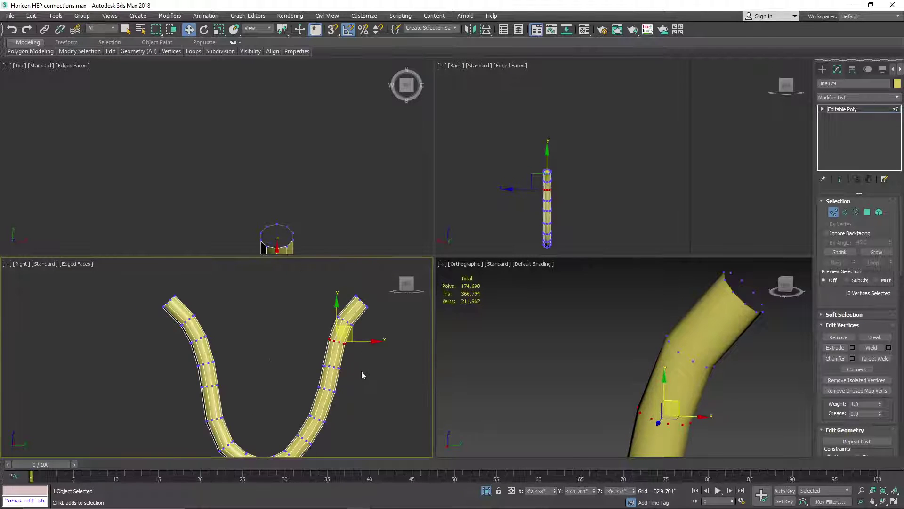
pyautogui.click(360, 371)
pyautogui.scroll(-3, 374, 349)
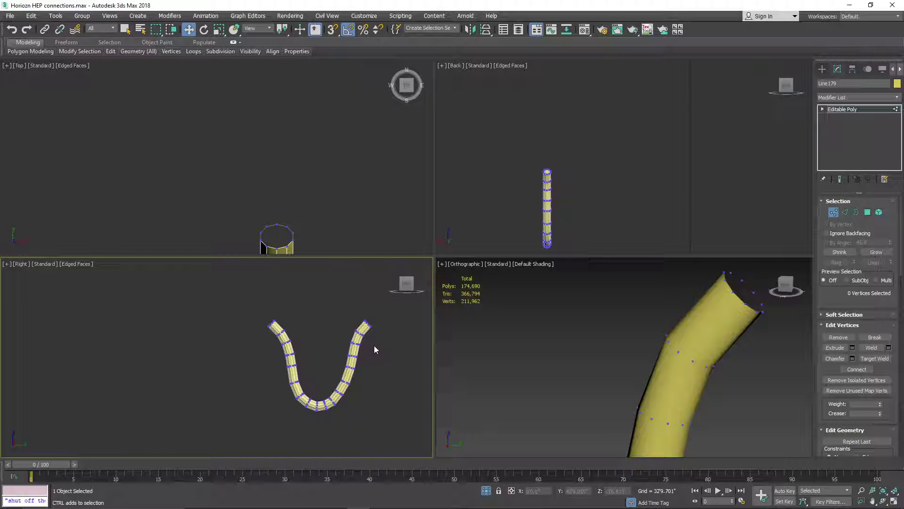
# - Leave vertex editing and apply an Unwrap UVW modifier to the reshaped cable
pyautogui.scroll(-2, 617, 351)
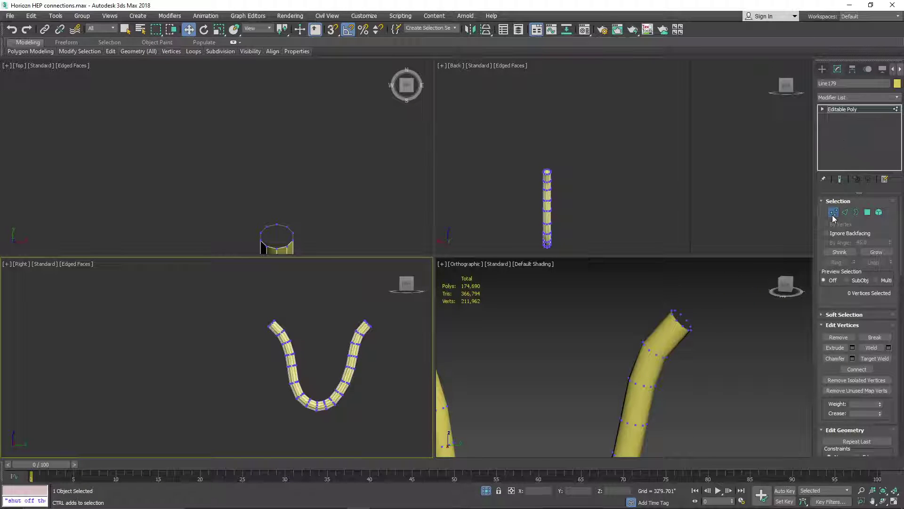
pyautogui.click(843, 109)
pyautogui.click(843, 97)
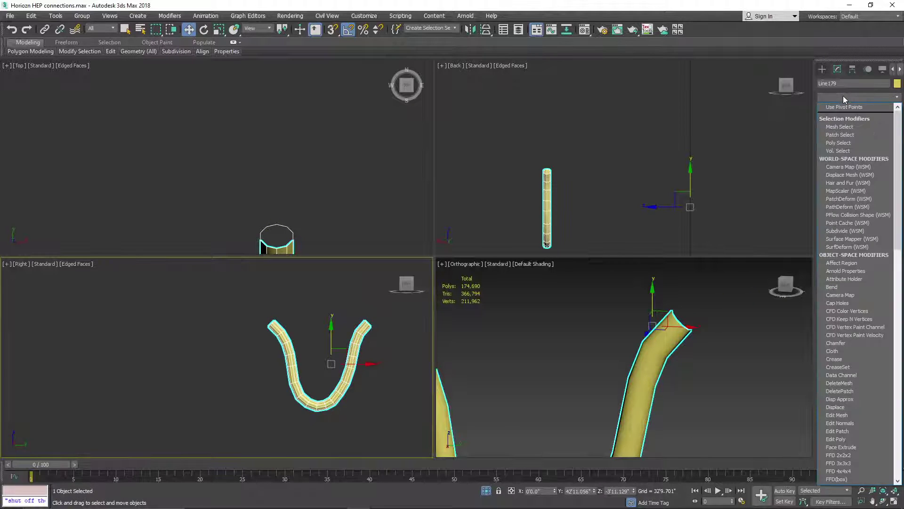
pyautogui.write('u')
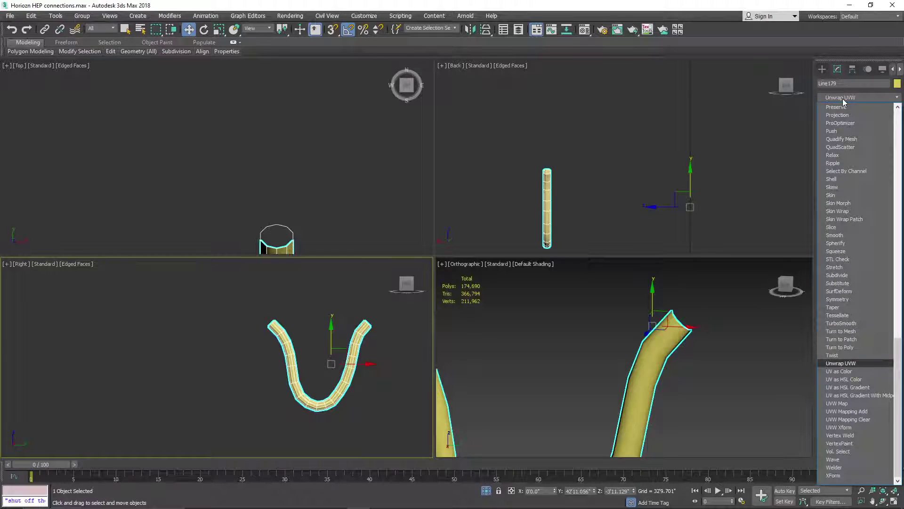
pyautogui.press('Return')
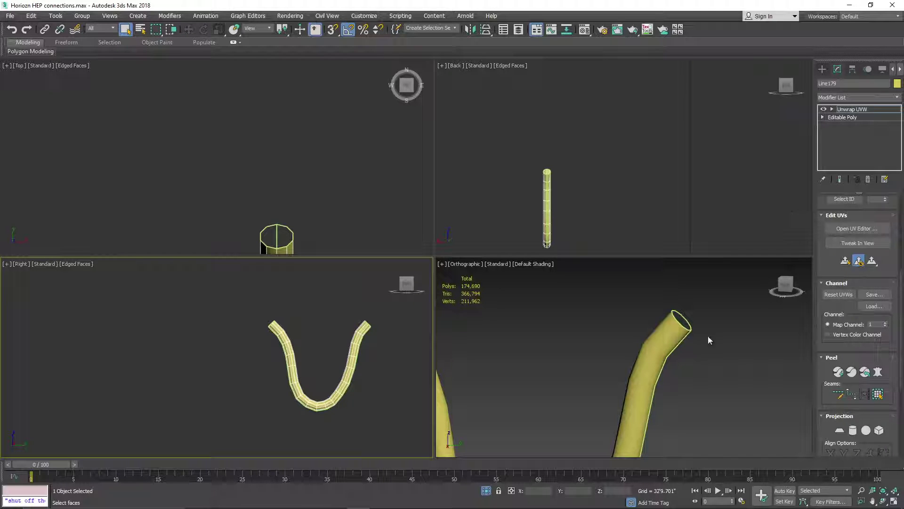
# - Open the UV editor and apply Flatten Mapping to all the cable's polygons with a 45.0 angle threshold and 0.001 spacing
pyautogui.click(850, 228)
pyautogui.scroll(-5, 141, 232)
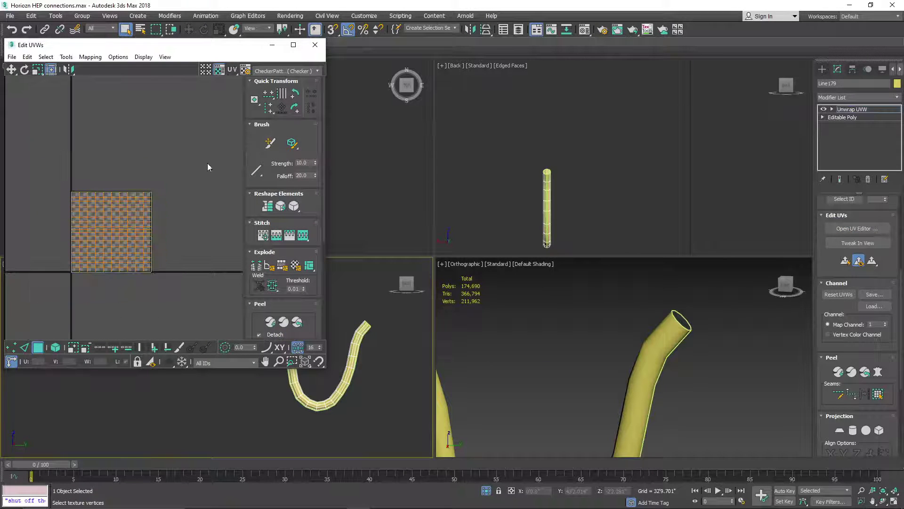
pyautogui.moveTo(203, 153); pyautogui.dragTo(89, 258)
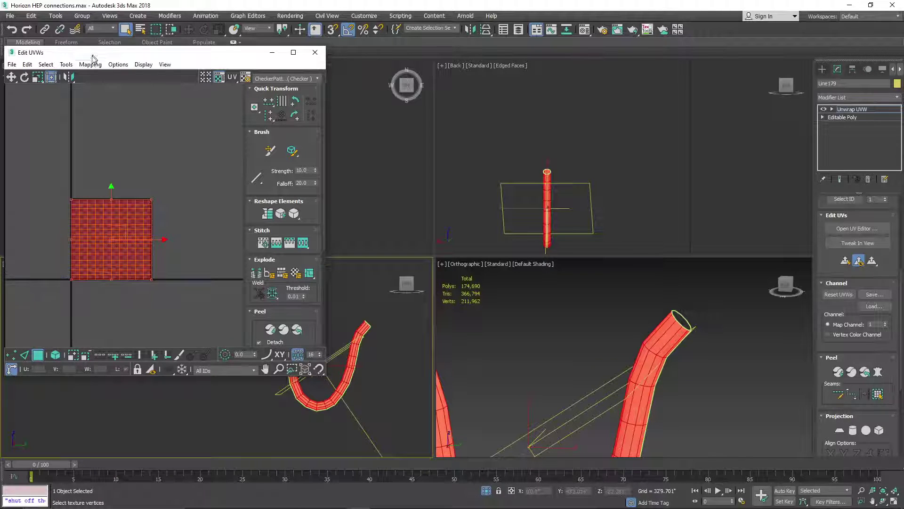
pyautogui.click(90, 64)
pyautogui.click(105, 75)
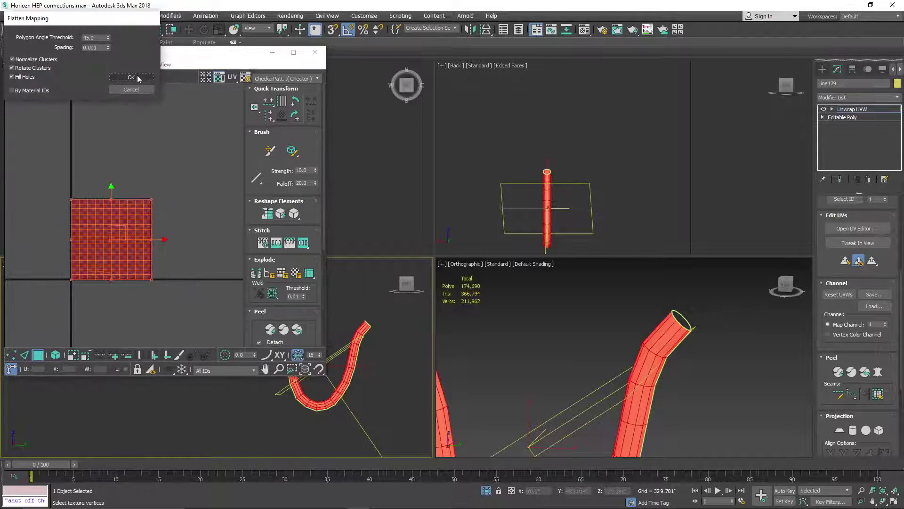
pyautogui.click(136, 77)
# - Reset the peel of all the cable's flattened UV clusters
pyautogui.scroll(3, 69, 278)
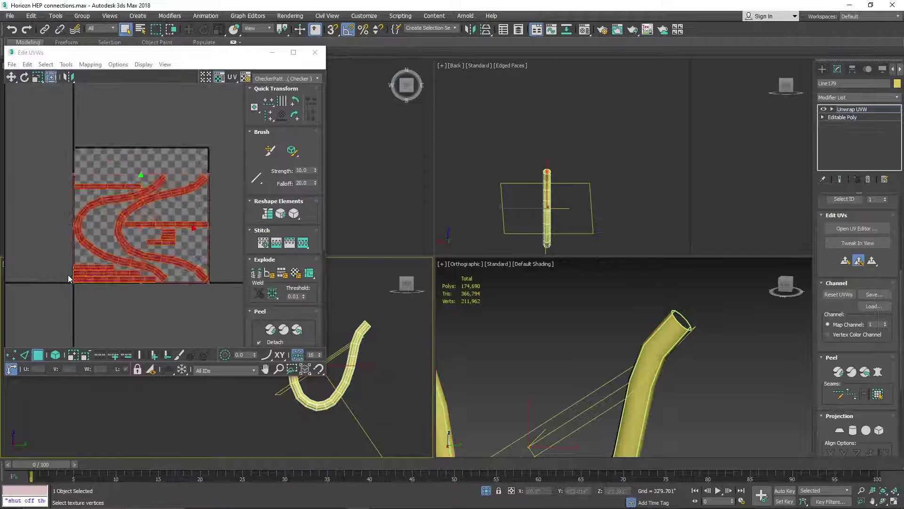
pyautogui.click(296, 329)
pyautogui.scroll(-5, 732, 330)
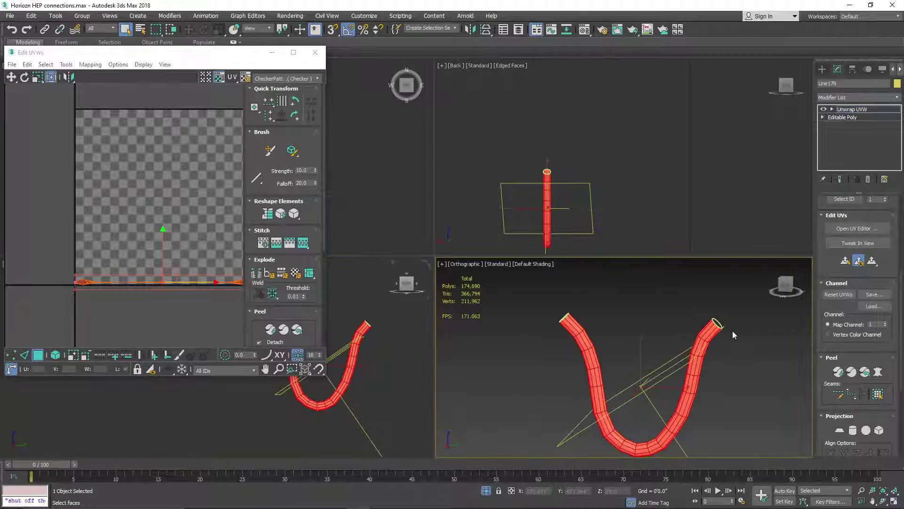
# - Start editing seams and mark a lengthwise seam from one open end of the cable down its first leg
pyautogui.moveTo(787, 285); pyautogui.dragTo(815, 297)
pyautogui.keyDown('alt'); pyautogui.moveTo(646, 338); pyautogui.dragTo(509, 303, button='middle'); pyautogui.keyUp('alt')
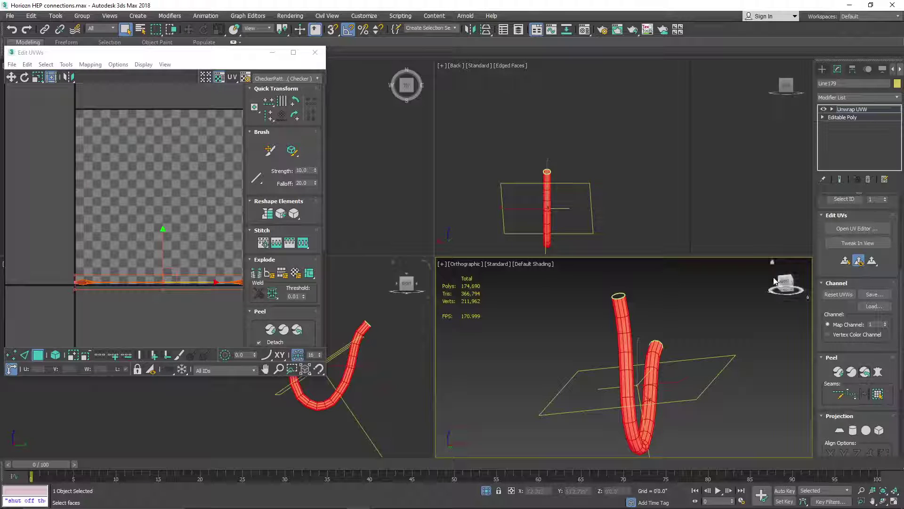
pyautogui.moveTo(784, 288); pyautogui.dragTo(710, 302)
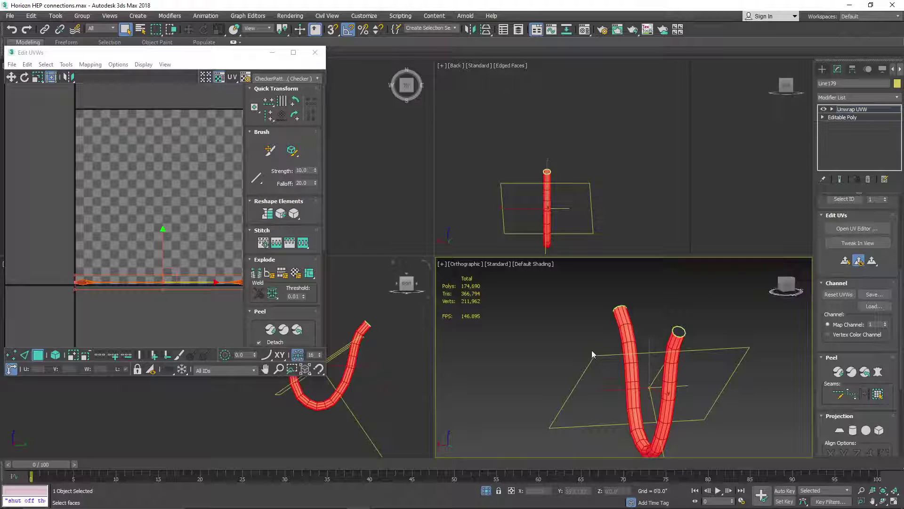
pyautogui.click(841, 398)
pyautogui.keyDown('alt'); pyautogui.moveTo(756, 372); pyautogui.dragTo(746, 327, button='middle'); pyautogui.keyUp('alt')
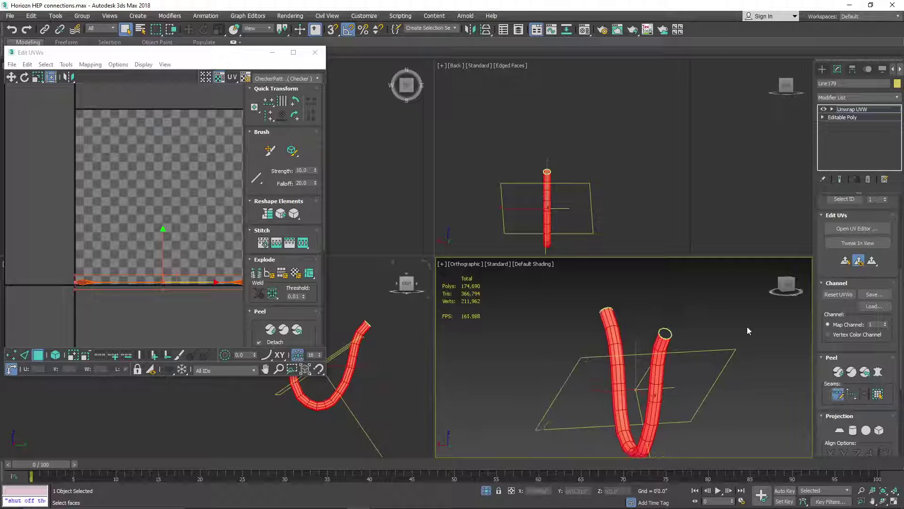
pyautogui.click(785, 290)
pyautogui.scroll(4, 657, 328)
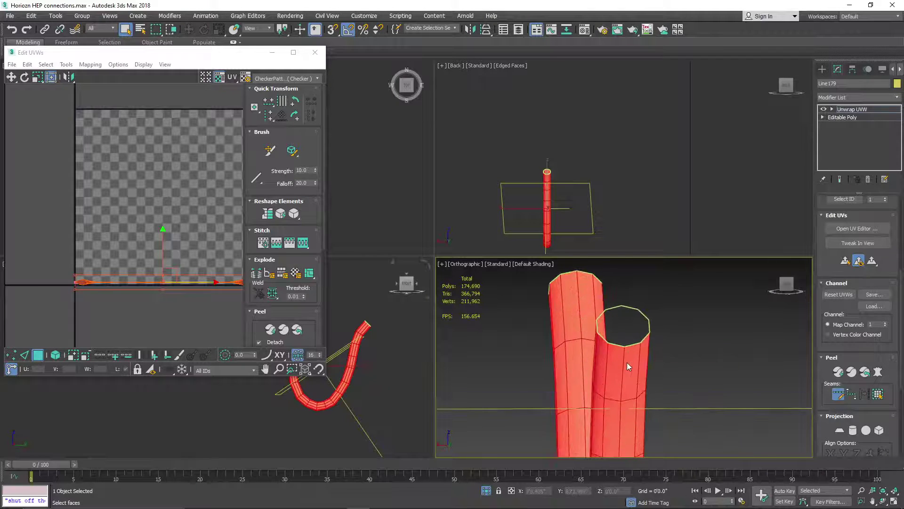
pyautogui.click(624, 364)
pyautogui.moveTo(620, 415); pyautogui.dragTo(626, 333, button='middle')
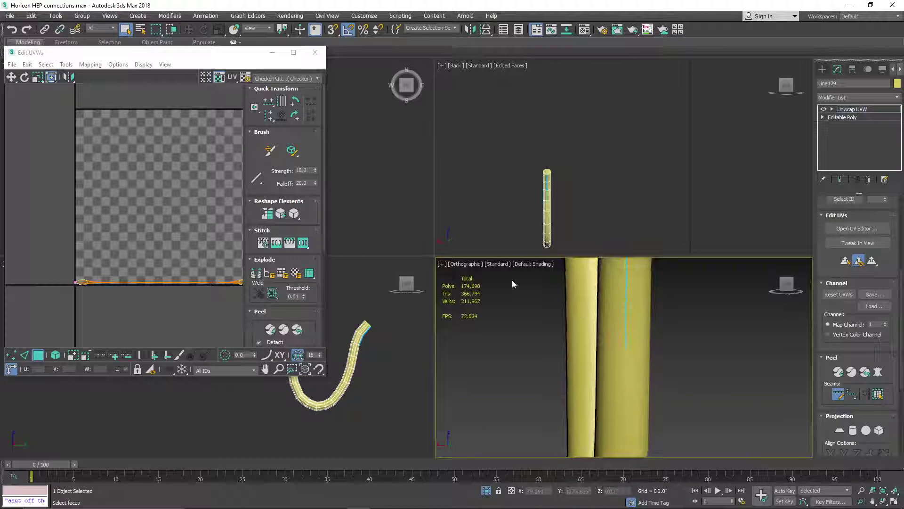
# - Display edged faces in the orthographic view and extend the seam along the same edge line to the bottom of the cable
pyautogui.click(532, 264)
pyautogui.click(560, 359)
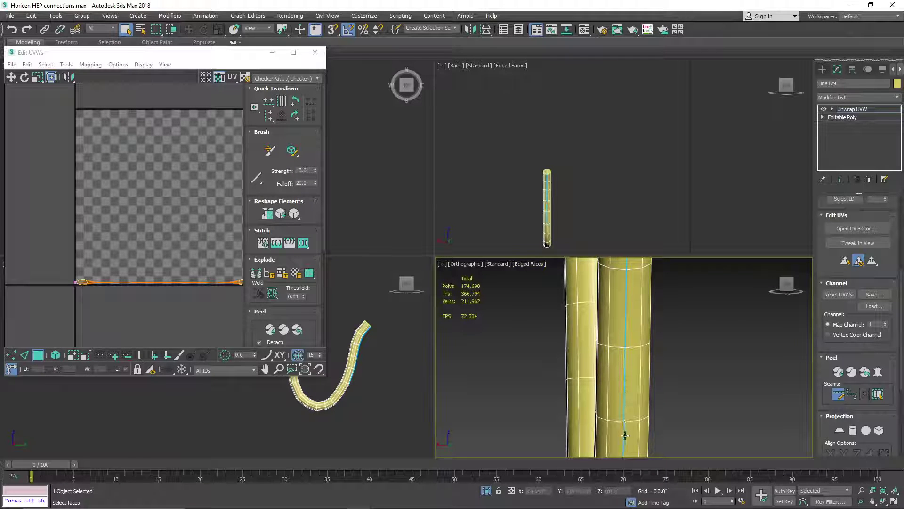
pyautogui.keyDown('alt'); pyautogui.moveTo(624, 435); pyautogui.dragTo(655, 391, button='middle'); pyautogui.keyUp('alt')
pyautogui.moveTo(644, 400); pyautogui.dragTo(628, 278, button='middle')
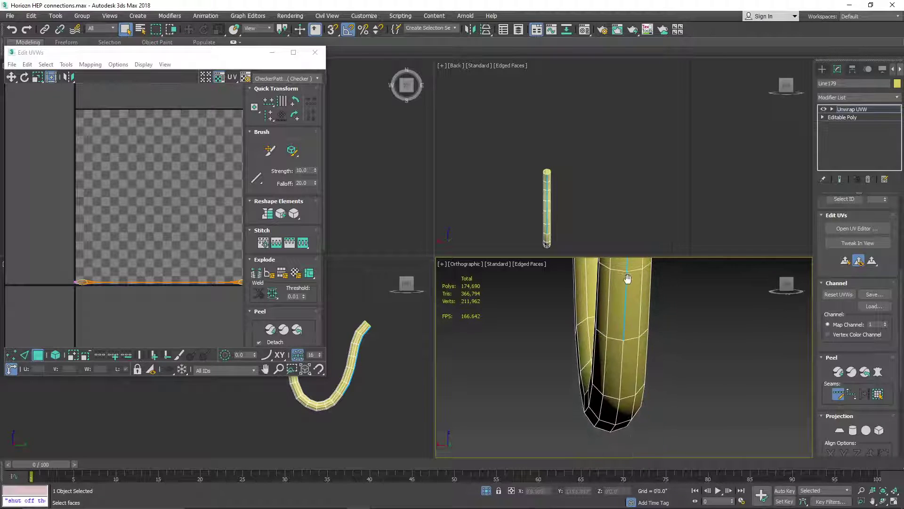
pyautogui.click(621, 361)
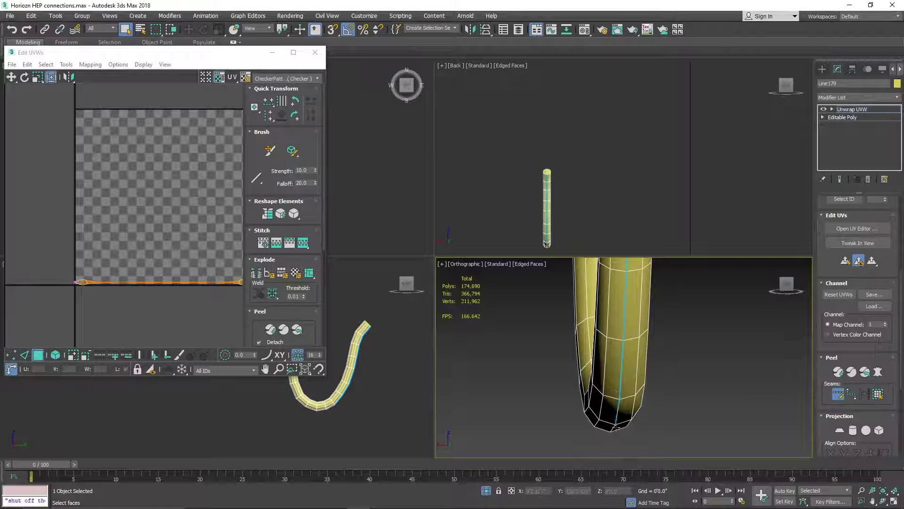
pyautogui.click(615, 427)
# - Continue the seam around the bottom and up the other leg to its open end, and finish editing seams
pyautogui.scroll(-5, 688, 376)
pyautogui.moveTo(787, 287); pyautogui.dragTo(867, 298)
pyautogui.scroll(4, 640, 386)
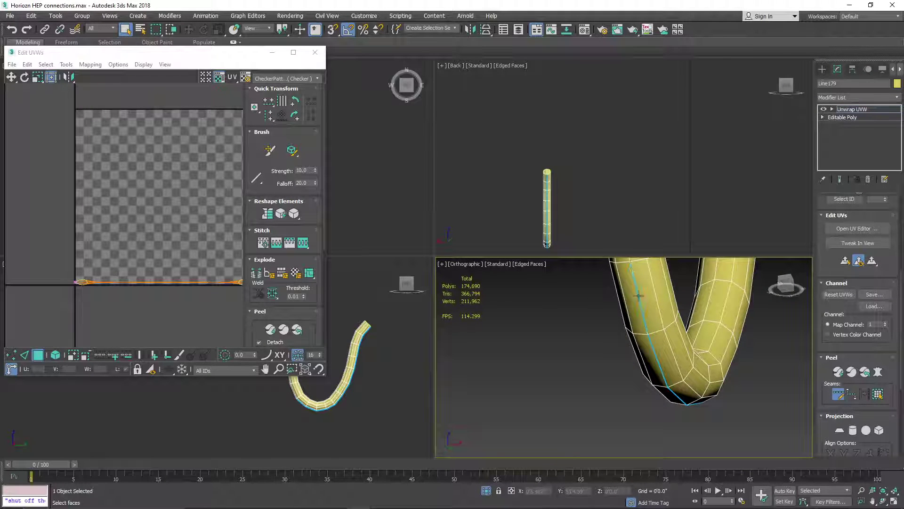
pyautogui.scroll(1, 644, 318)
pyautogui.scroll(-4, 647, 318)
pyautogui.scroll(3, 651, 318)
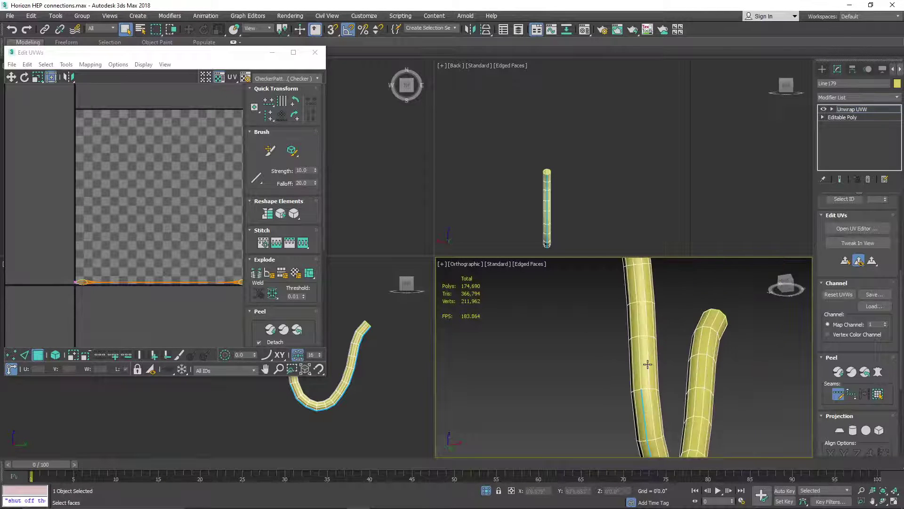
pyautogui.moveTo(641, 320); pyautogui.dragTo(640, 347, button='middle')
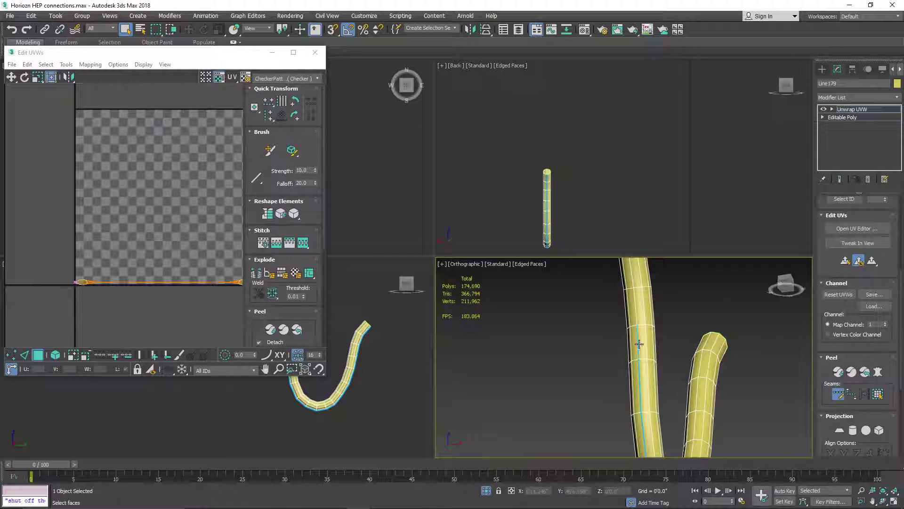
pyautogui.moveTo(633, 301); pyautogui.dragTo(640, 335, button='middle')
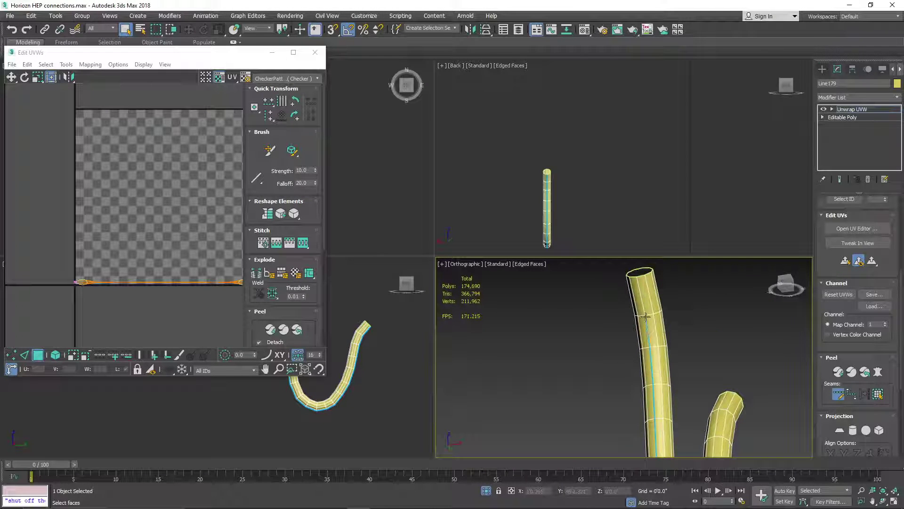
pyautogui.click(642, 296)
pyautogui.click(838, 393)
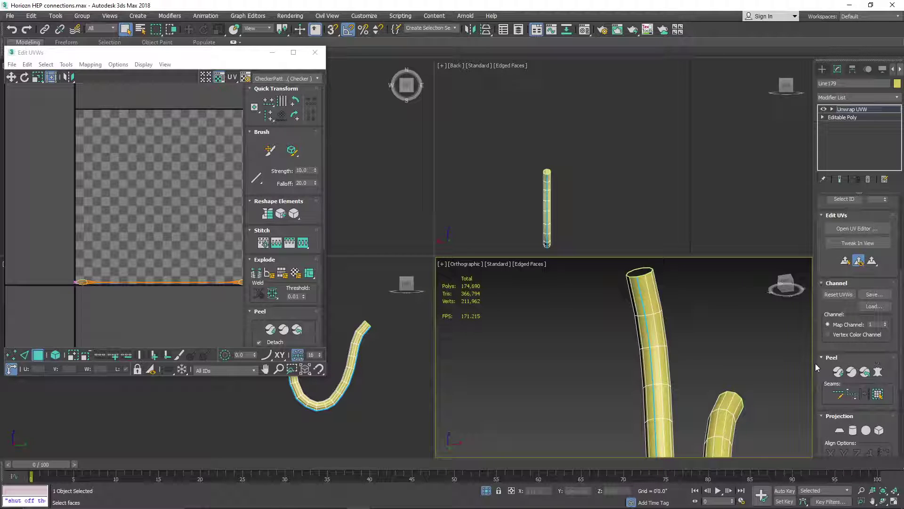
# - Select the whole cable by element and reset its peel using the new lengthwise seam
pyautogui.click(667, 370)
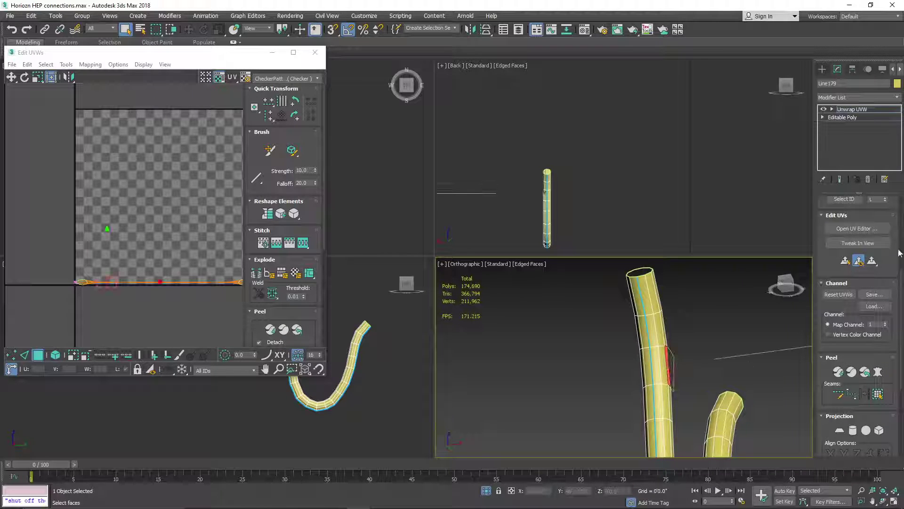
pyautogui.scroll(5, 885, 264)
pyautogui.click(885, 217)
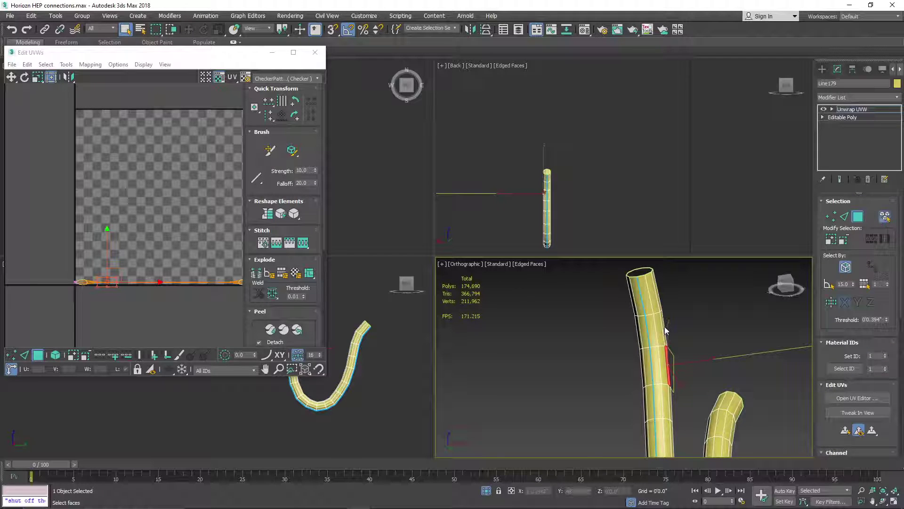
pyautogui.click(664, 329)
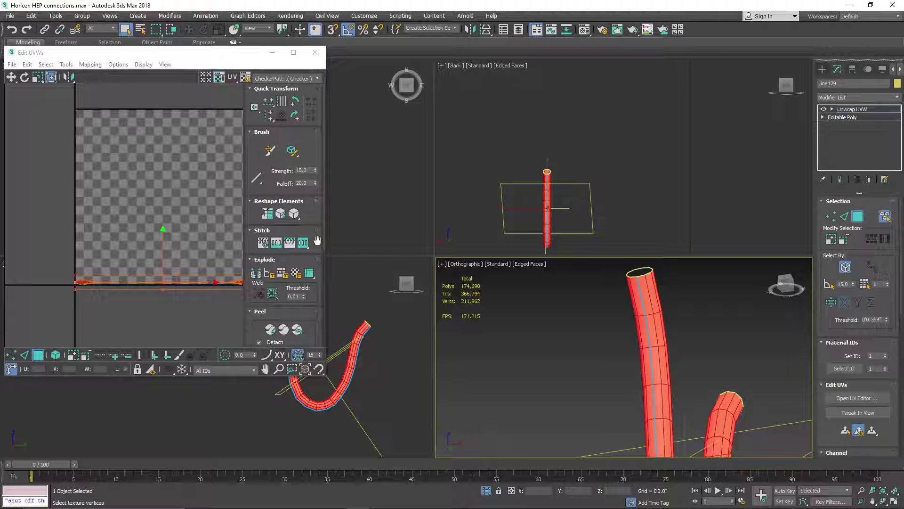
pyautogui.click(297, 329)
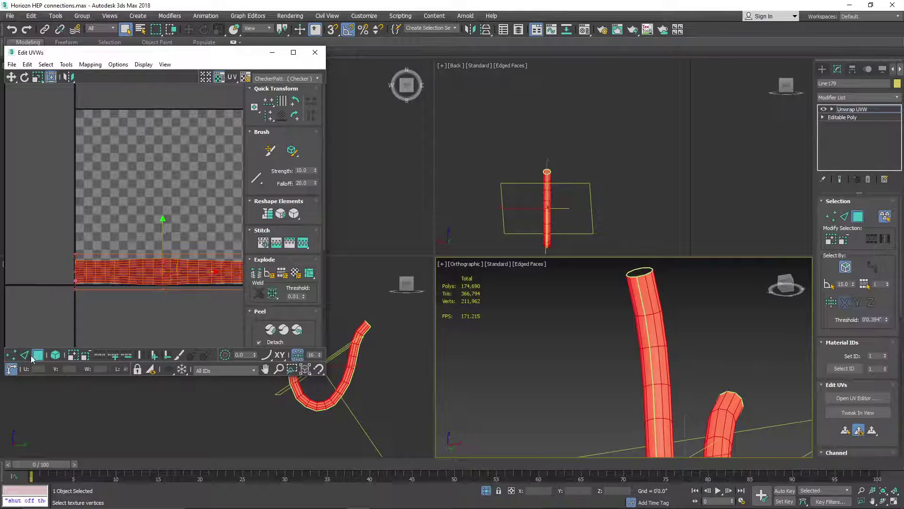
# - Switch to edge selection and align the lowest three lengthwise edge lines of the cable's UV strip horizontally
pyautogui.click(24, 355)
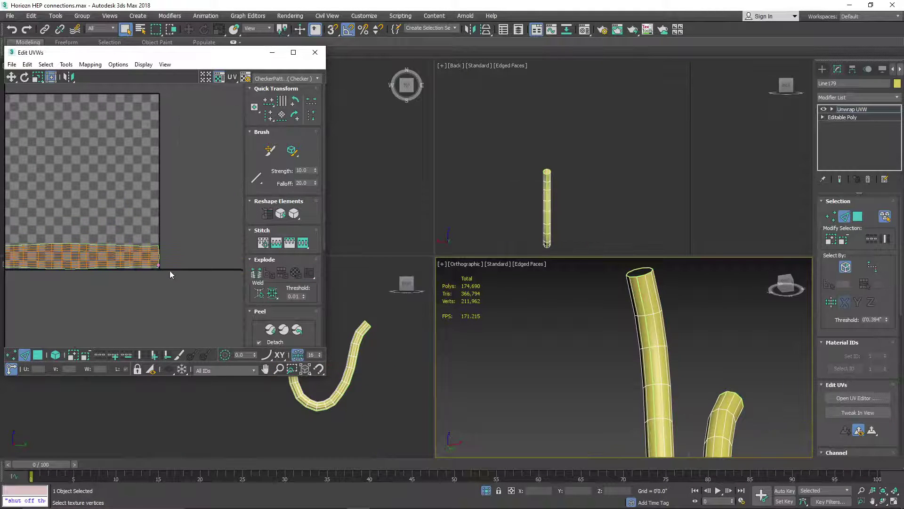
pyautogui.scroll(5, 181, 264)
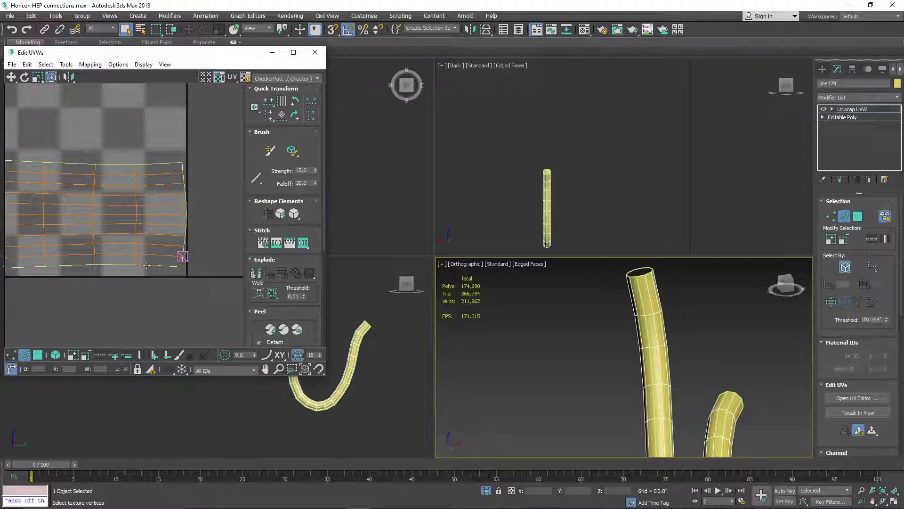
pyautogui.doubleClick(146, 265)
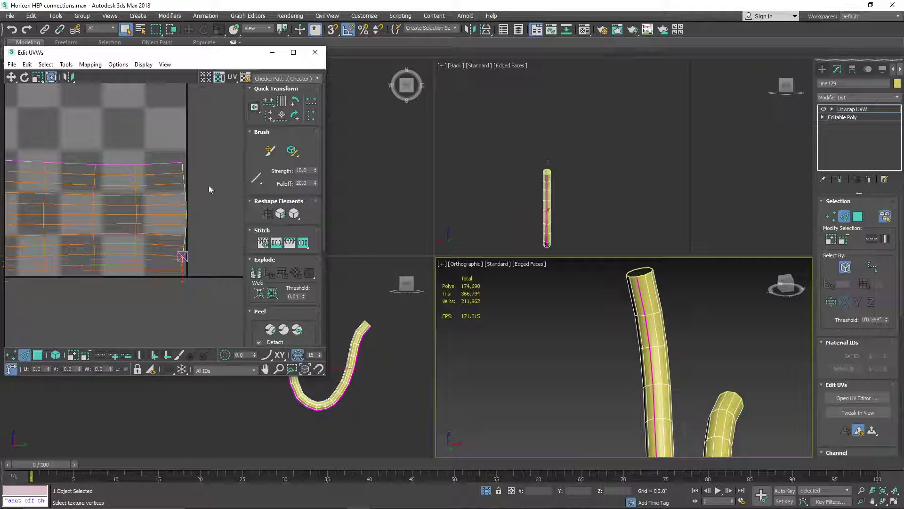
pyautogui.doubleClick(154, 255)
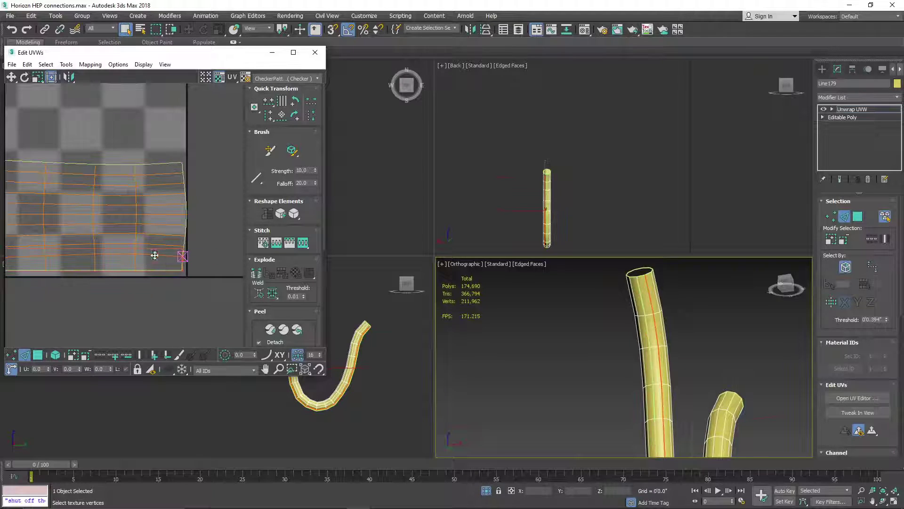
pyautogui.click(269, 103)
pyautogui.doubleClick(161, 244)
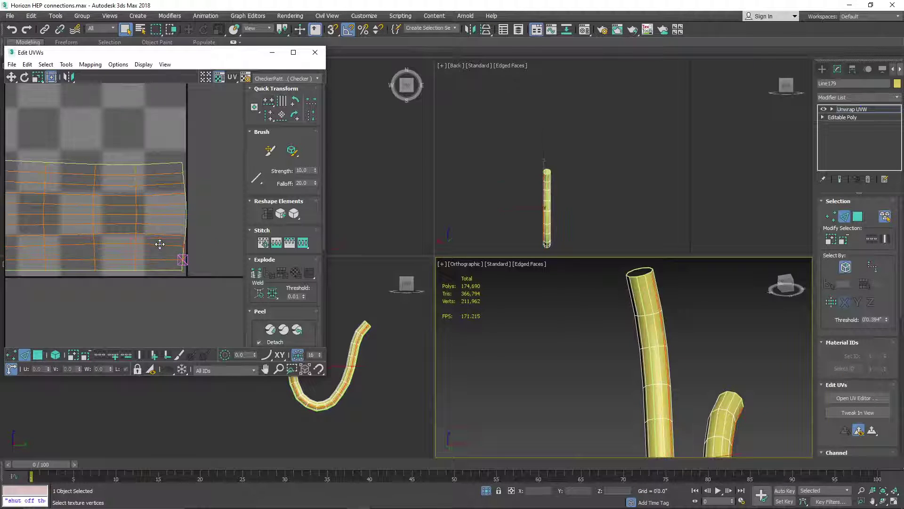
pyautogui.click(269, 105)
# - Align the fourth through sixth lengthwise edge lines, up to the middle of the UV strip, horizontally
pyautogui.doubleClick(158, 233)
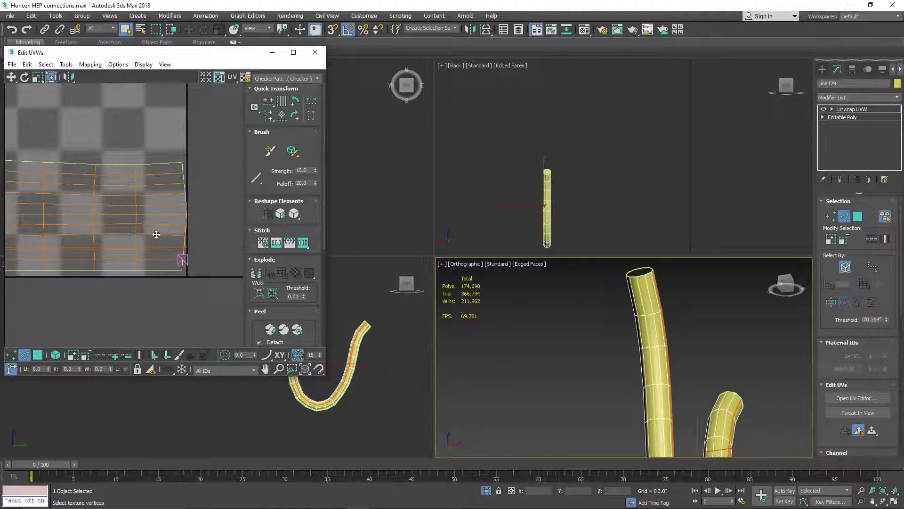
pyautogui.click(270, 102)
pyautogui.doubleClick(160, 223)
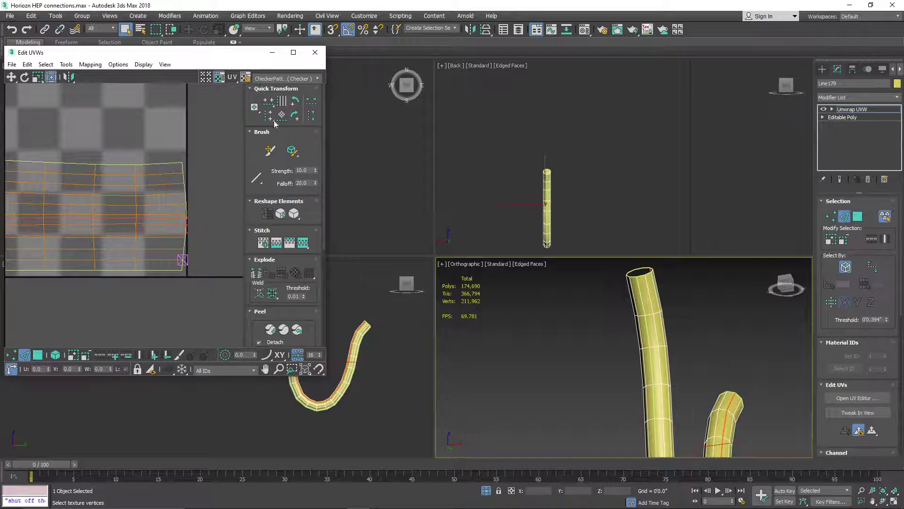
pyautogui.click(270, 101)
pyautogui.doubleClick(160, 212)
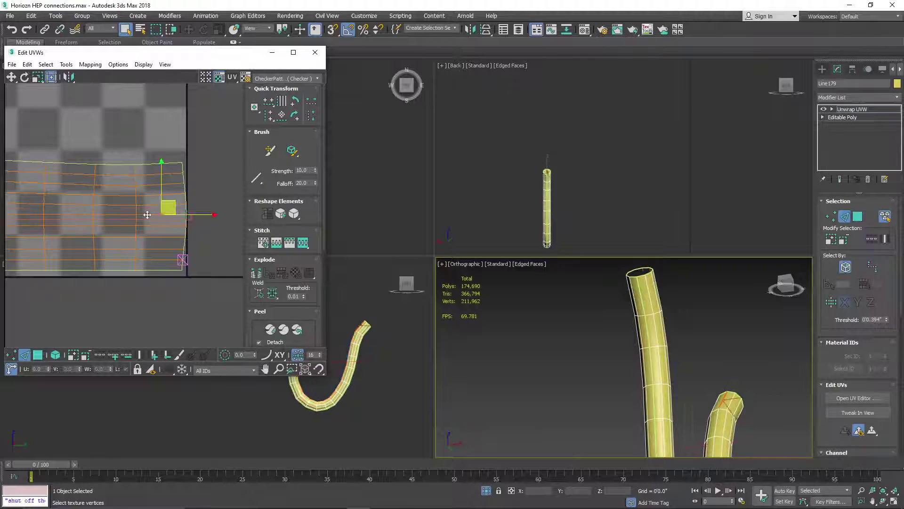
pyautogui.click(270, 102)
# - Align the three lengthwise edge lines just above the middle of the UV strip horizontally
pyautogui.doubleClick(160, 201)
pyautogui.doubleClick(155, 192)
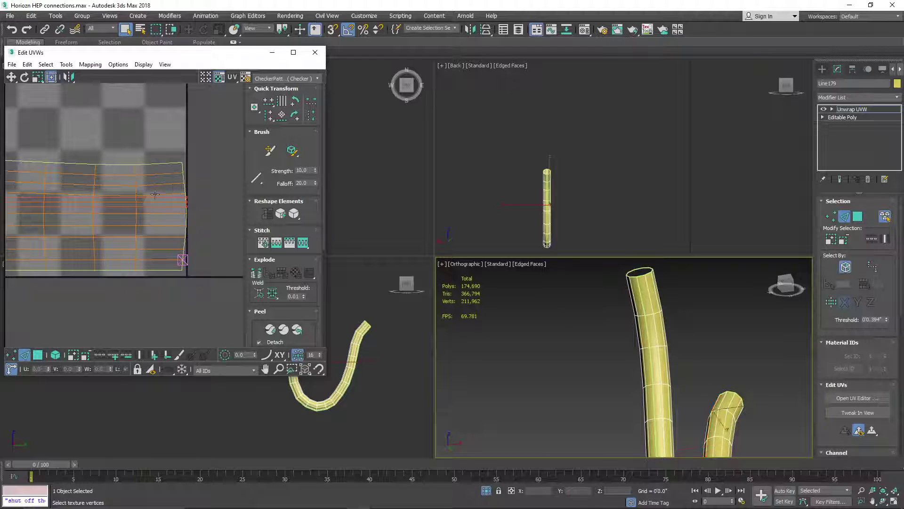
pyautogui.click(269, 101)
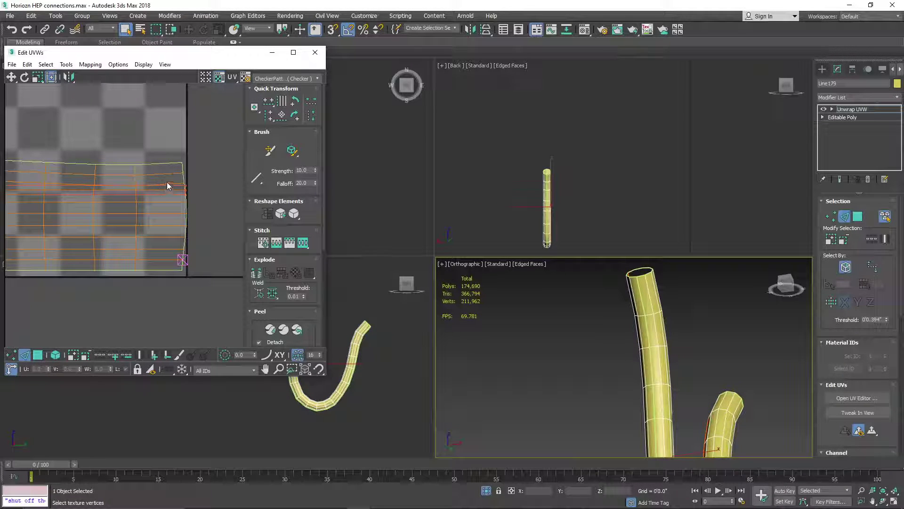
pyautogui.doubleClick(166, 183)
pyautogui.click(269, 101)
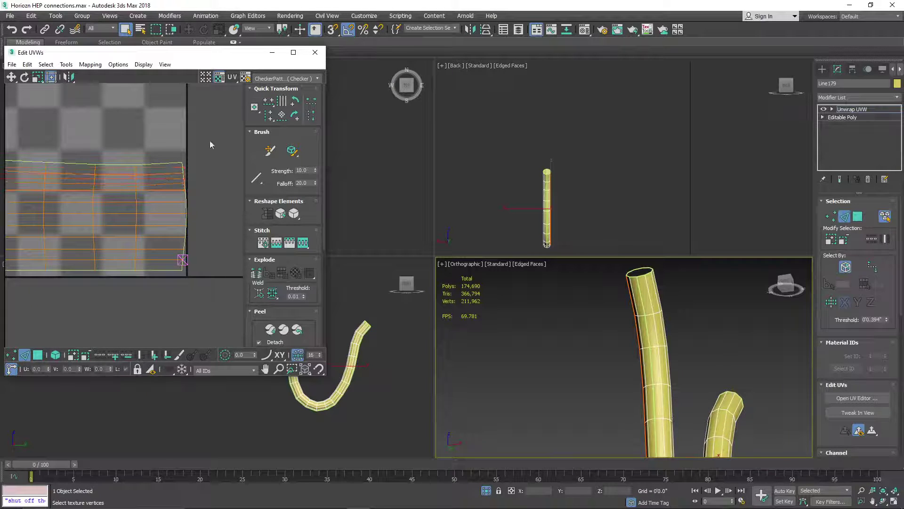
# - Align the uppermost inner lengthwise edge line and the top border of the UV strip horizontally
pyautogui.scroll(3, 197, 156)
pyautogui.doubleClick(185, 173)
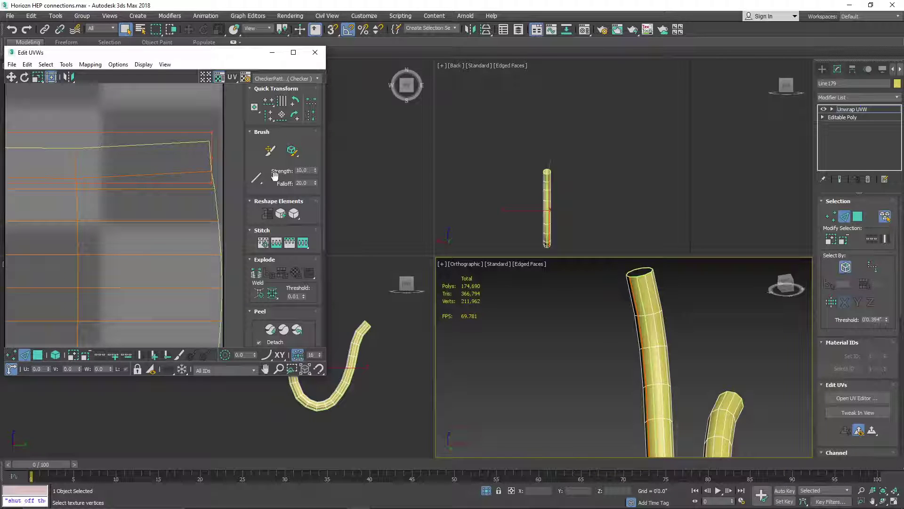
pyautogui.click(267, 100)
pyautogui.doubleClick(174, 142)
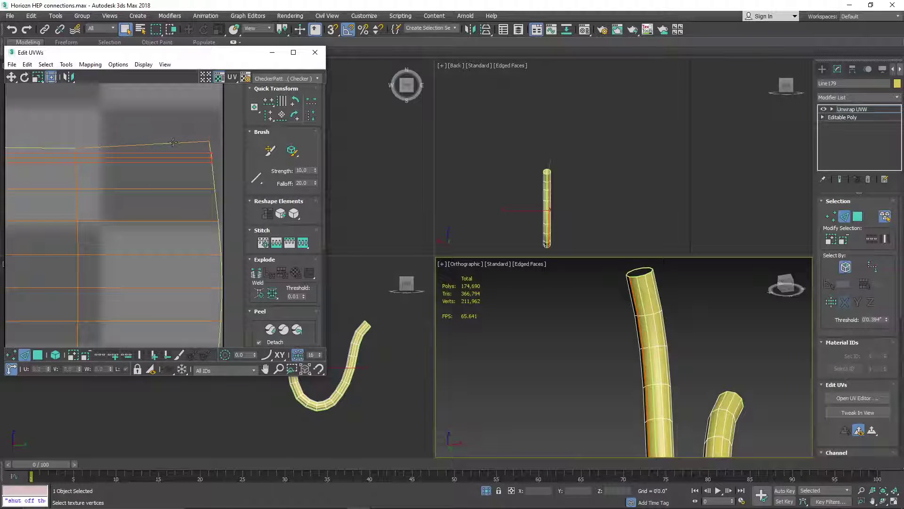
pyautogui.click(268, 101)
# - Select the border edges at the right end of the UV strip and align them vertically
pyautogui.scroll(-5, 61, 220)
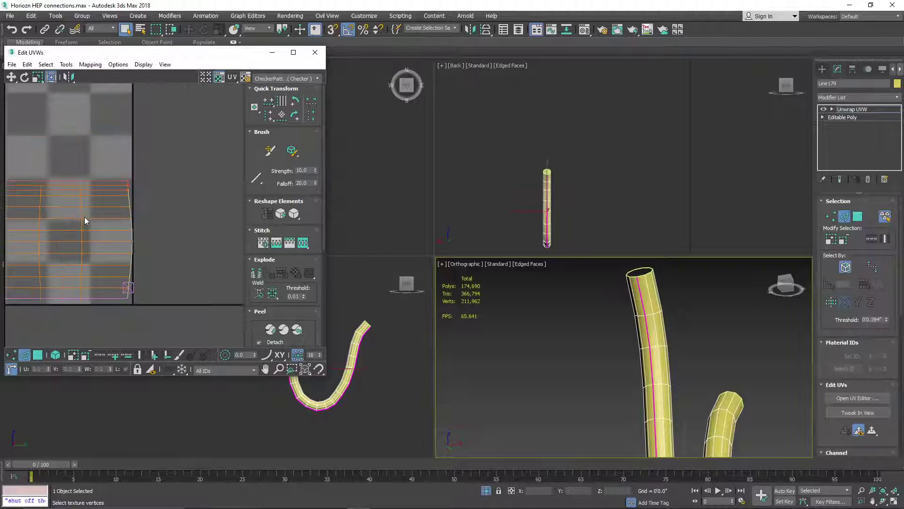
pyautogui.scroll(5, 127, 294)
pyautogui.click(134, 300)
pyautogui.moveTo(134, 301); pyautogui.dragTo(142, 87)
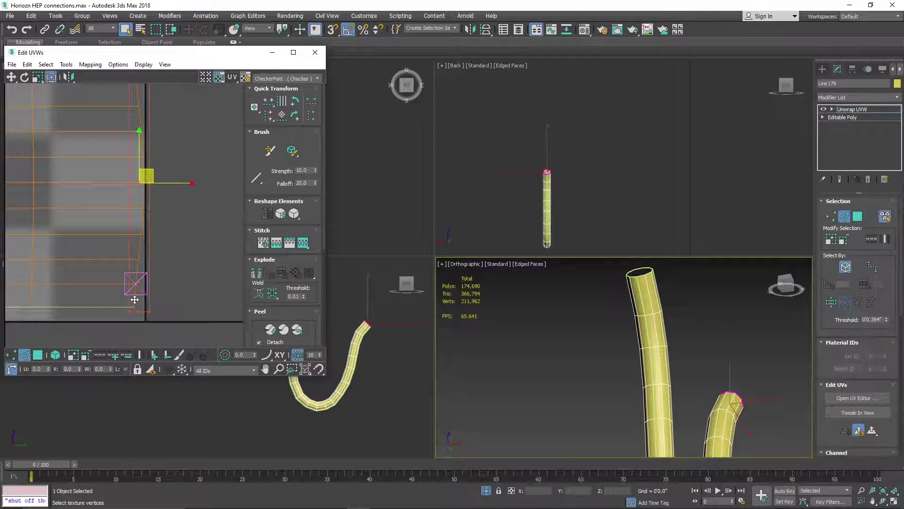
pyautogui.click(268, 115)
# - Align the first two crosswise edge lines inside the right end of the UV strip vertically
pyautogui.scroll(-2, 109, 187)
pyautogui.moveTo(109, 187); pyautogui.dragTo(240, 187, button='middle')
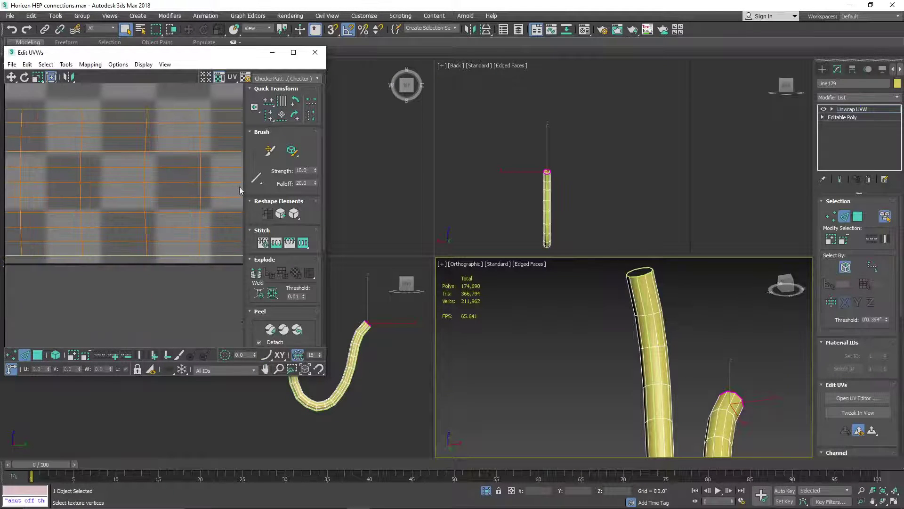
pyautogui.click(199, 208)
pyautogui.moveTo(200, 209); pyautogui.dragTo(243, 125)
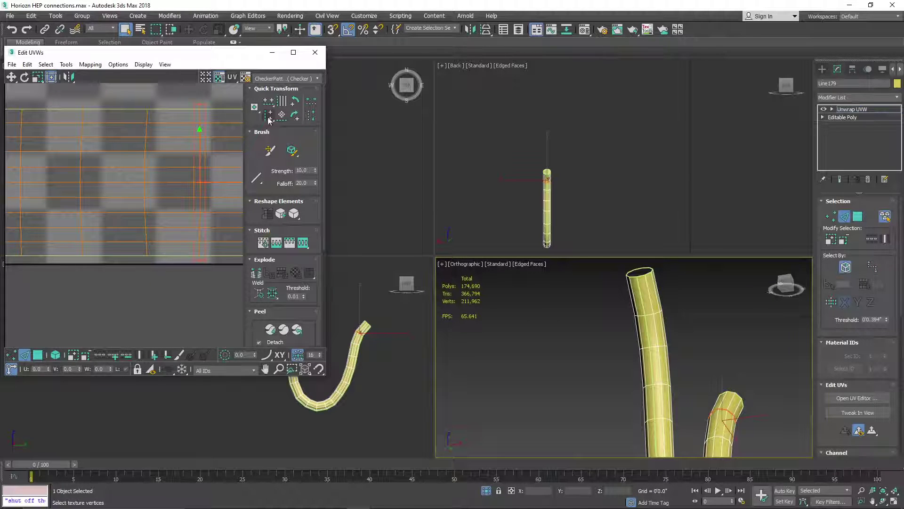
pyautogui.doubleClick(144, 176)
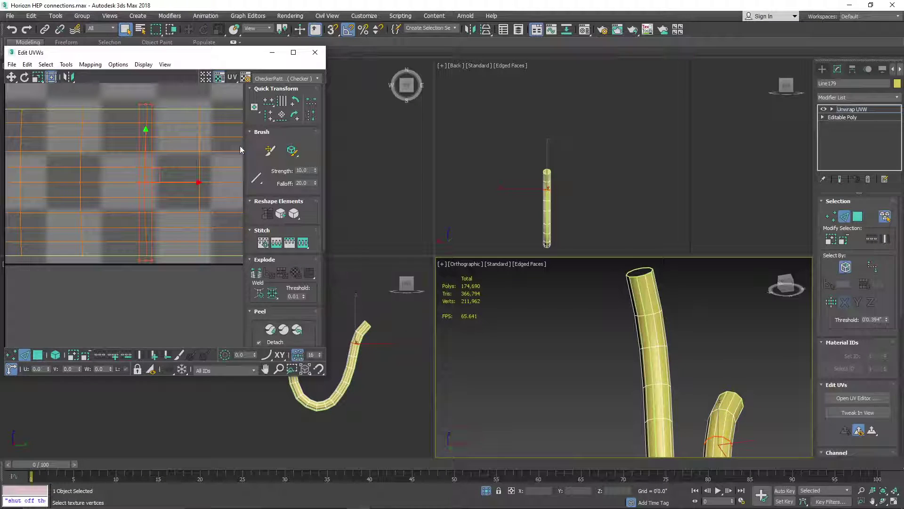
pyautogui.click(269, 116)
# - Moving left along the UV strip, align the third through fifth crosswise edge lines vertically
pyautogui.doubleClick(82, 178)
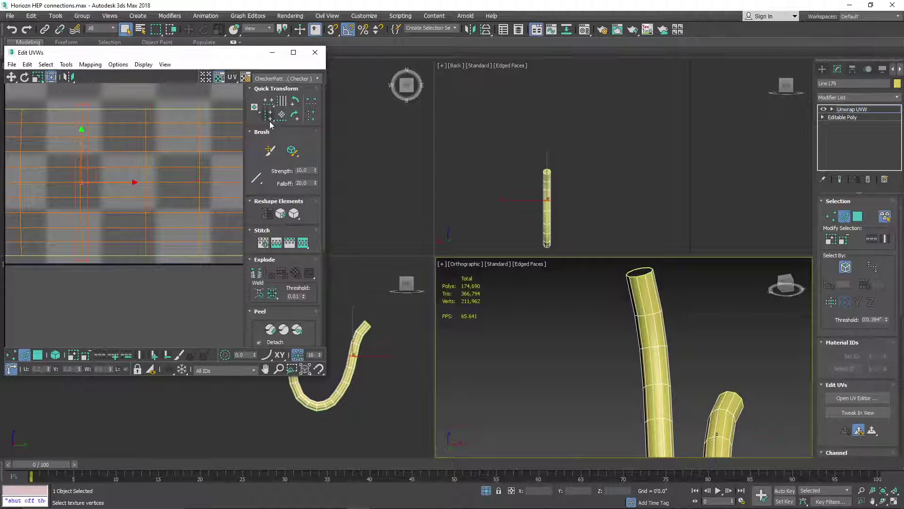
pyautogui.moveTo(61, 182); pyautogui.dragTo(163, 186, button='middle')
pyautogui.doubleClick(121, 180)
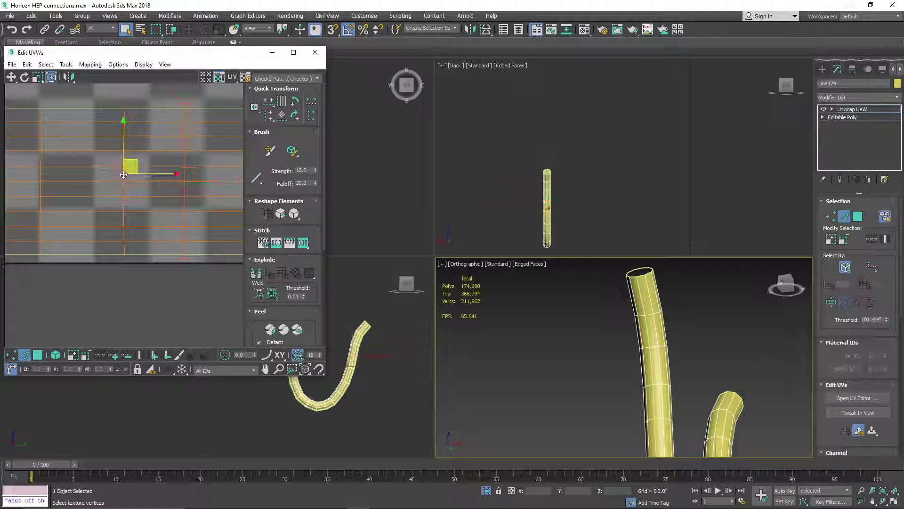
pyautogui.click(269, 116)
pyautogui.moveTo(77, 156); pyautogui.dragTo(119, 161, button='middle')
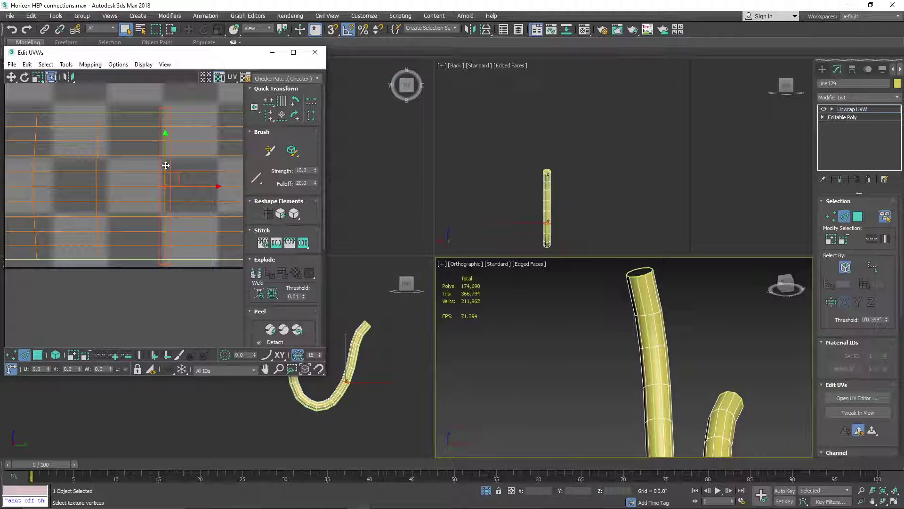
pyautogui.click(269, 116)
# - Align the next two crosswise edge lines, where the cable starts curving into its bottom bend, vertically
pyautogui.click(97, 167)
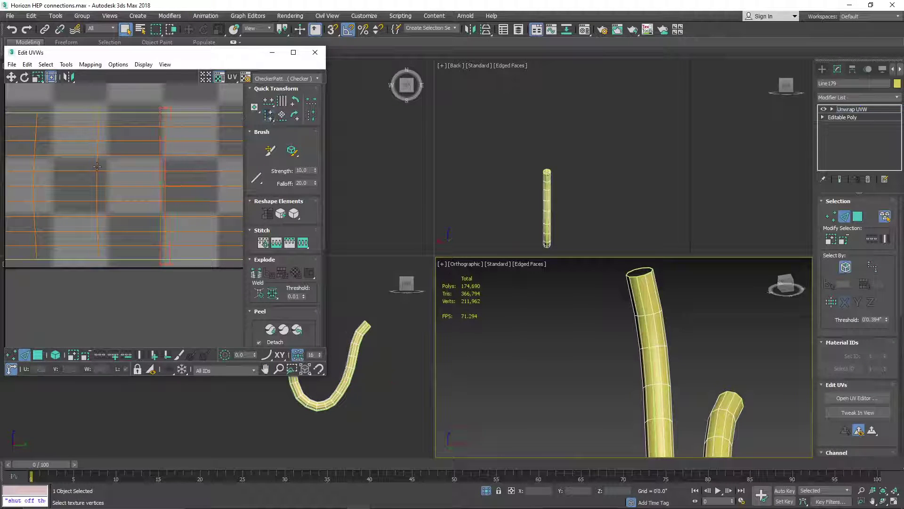
pyautogui.doubleClick(97, 166)
pyautogui.click(269, 115)
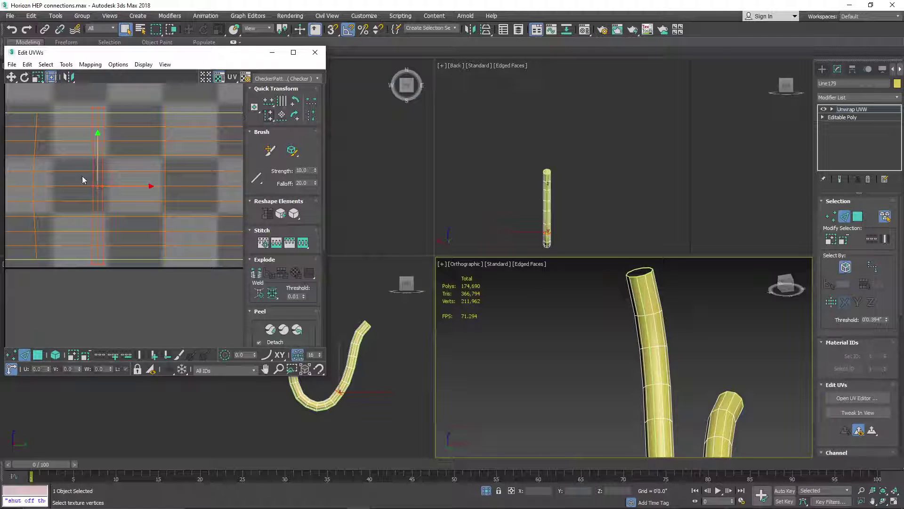
pyautogui.moveTo(49, 199); pyautogui.dragTo(162, 217, button='middle')
pyautogui.click(145, 182)
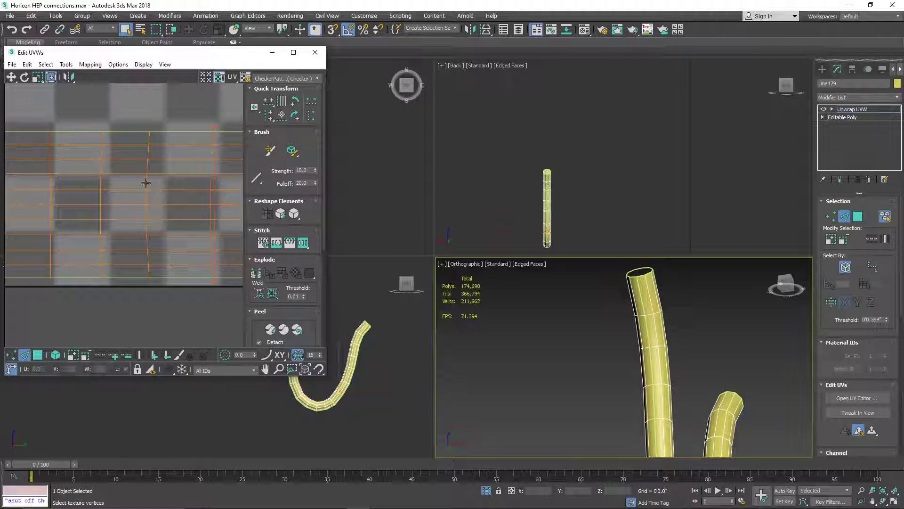
pyautogui.doubleClick(145, 183)
pyautogui.click(269, 116)
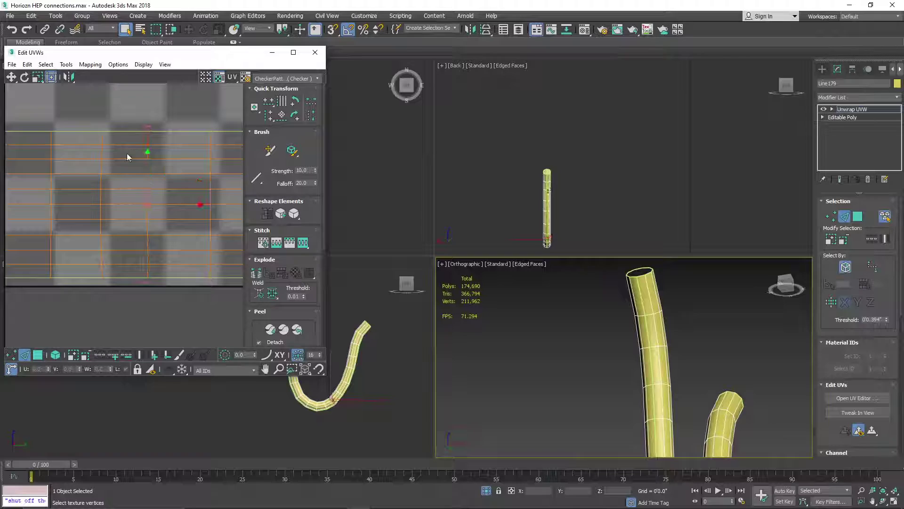
# - Align the two crosswise edge lines at the lowest point of the cable's bend vertically in the UV strip
pyautogui.click(100, 171)
pyautogui.doubleClick(101, 170)
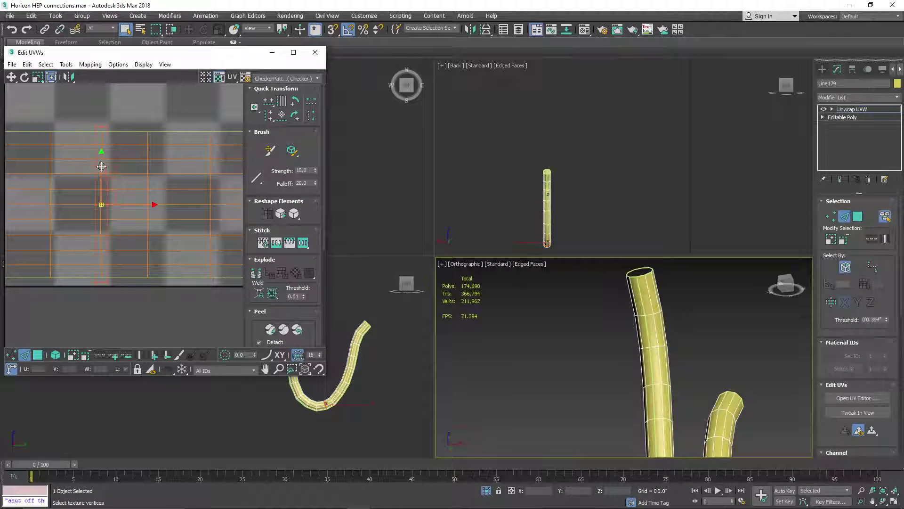
pyautogui.click(270, 115)
pyautogui.doubleClick(51, 189)
pyautogui.moveTo(51, 189); pyautogui.dragTo(155, 204, button='middle')
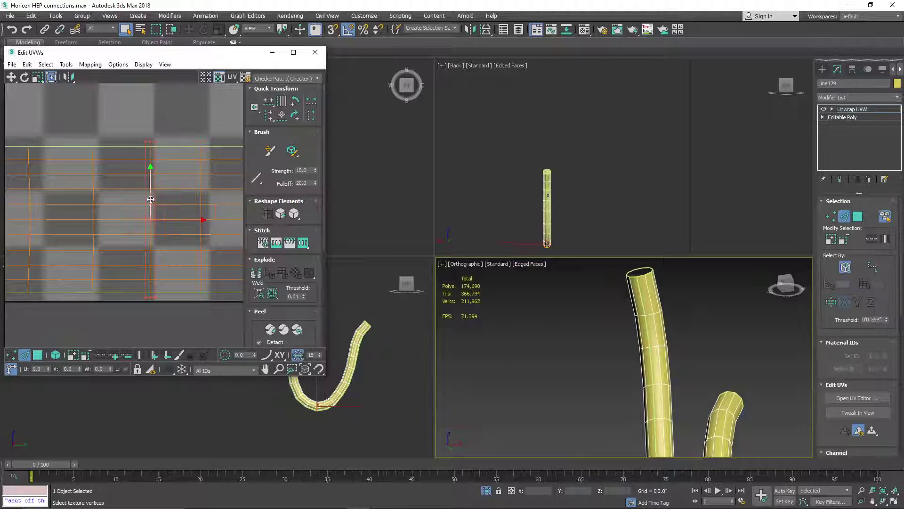
pyautogui.click(269, 115)
# - Align the two crosswise UV edge lines just past the lowest point of the bend vertically
pyautogui.moveTo(65, 202); pyautogui.dragTo(140, 211, button='middle')
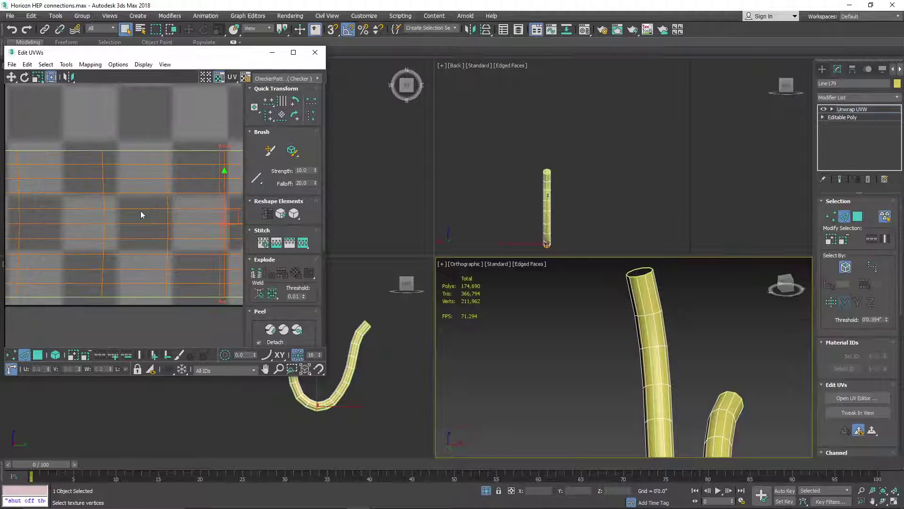
pyautogui.click(166, 152)
pyautogui.scroll(3, 165, 152)
pyautogui.click(167, 159)
pyautogui.doubleClick(167, 159)
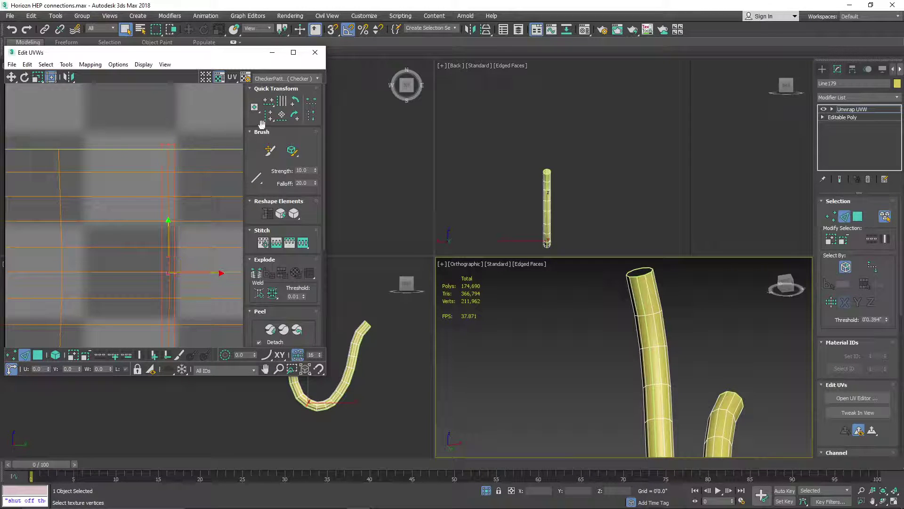
pyautogui.click(269, 115)
pyautogui.doubleClick(59, 164)
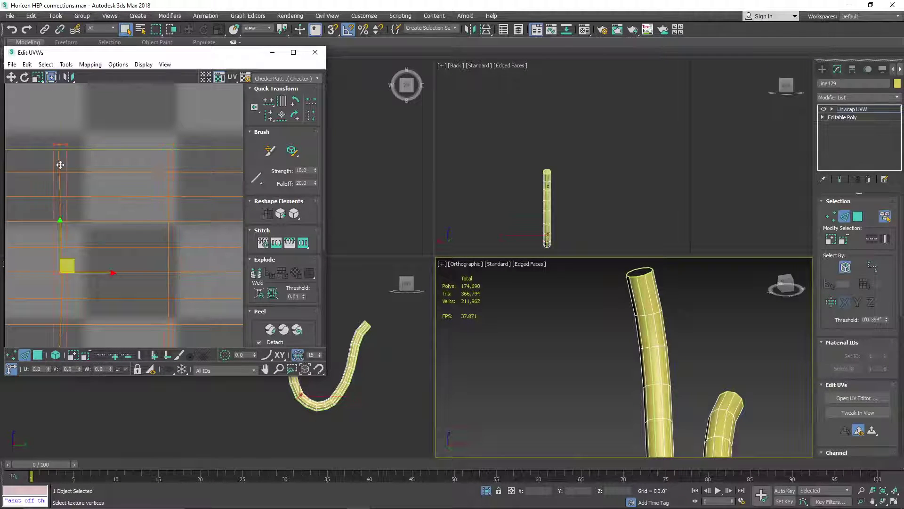
pyautogui.click(269, 116)
# - Align the next crosswise UV edge lines, where the bend rises into the cable's other leg, vertically
pyautogui.scroll(-4, 219, 203)
pyautogui.scroll(4, 124, 199)
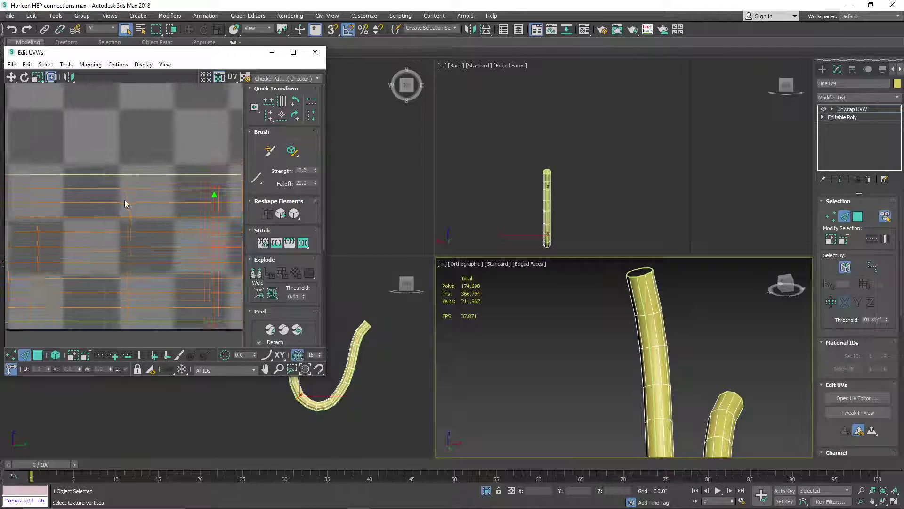
pyautogui.click(129, 211)
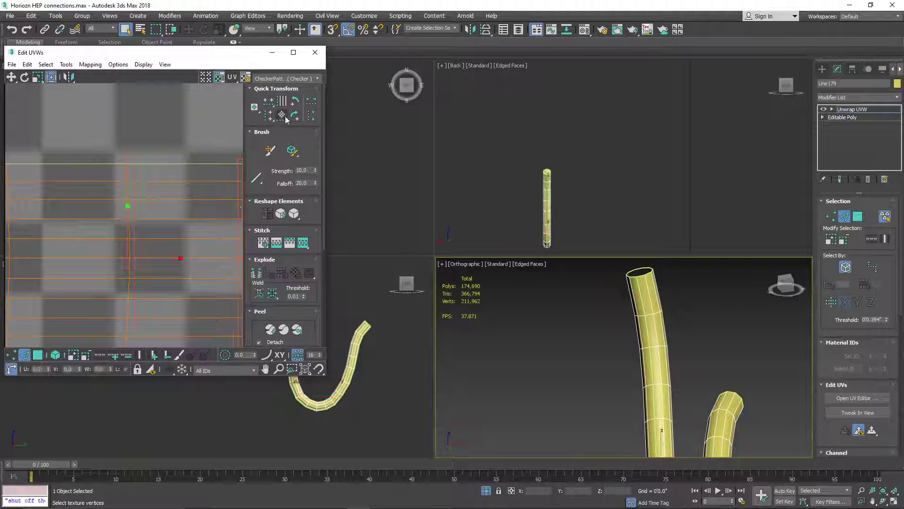
pyautogui.click(270, 115)
pyautogui.scroll(-4, 133, 193)
pyautogui.scroll(4, 98, 191)
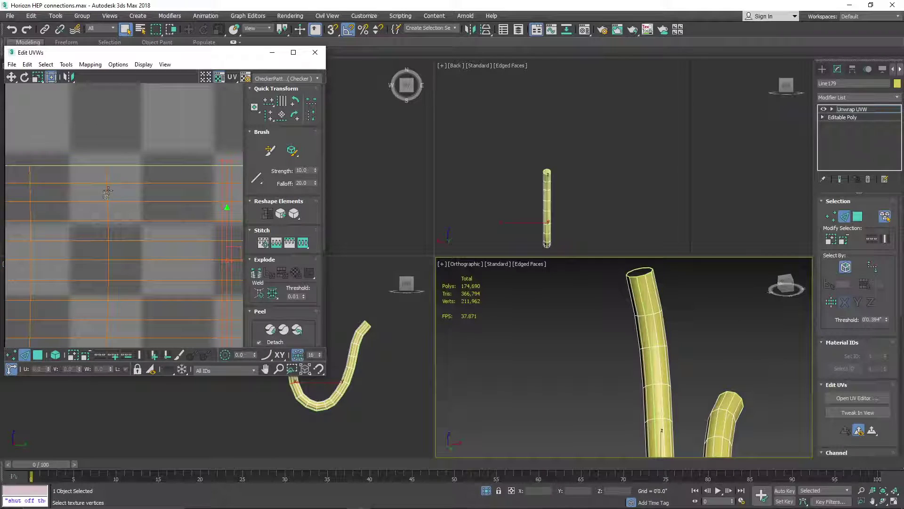
pyautogui.click(108, 191)
pyautogui.click(269, 115)
# - Align the next two crosswise UV edge lines along the cable's upper leg vertically
pyautogui.scroll(-4, 141, 202)
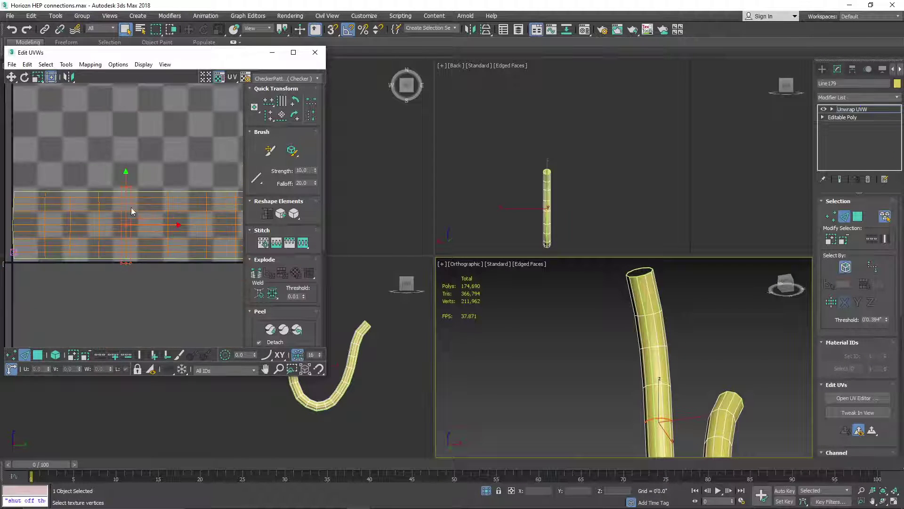
pyautogui.scroll(3, 102, 208)
pyautogui.click(112, 201)
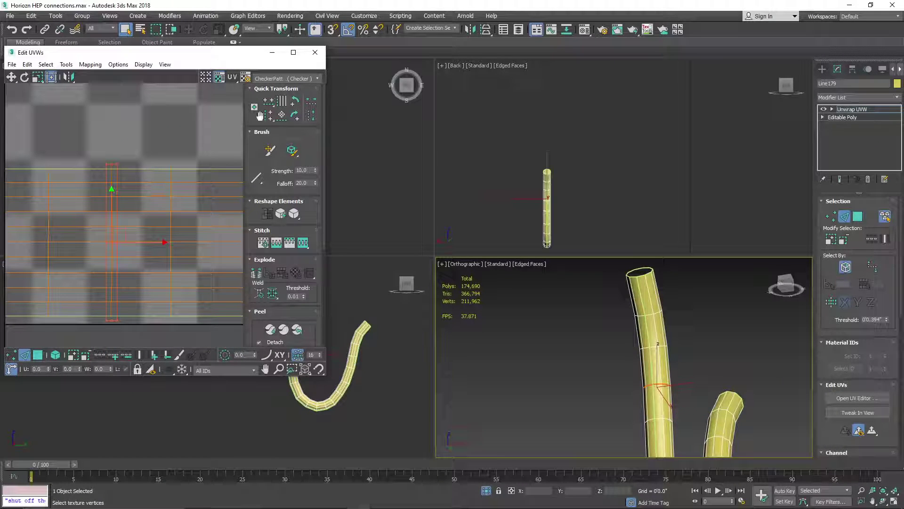
pyautogui.click(268, 115)
pyautogui.moveTo(62, 199); pyautogui.dragTo(150, 208, button='middle')
pyautogui.click(97, 195)
pyautogui.click(270, 115)
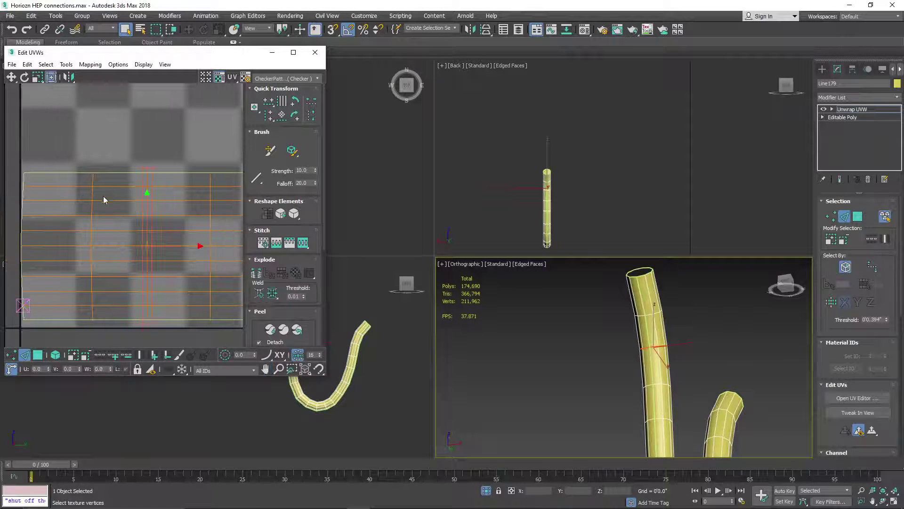
# - Align the last inner crosswise UV edge line and the strip's open end edge vertically
pyautogui.click(94, 194)
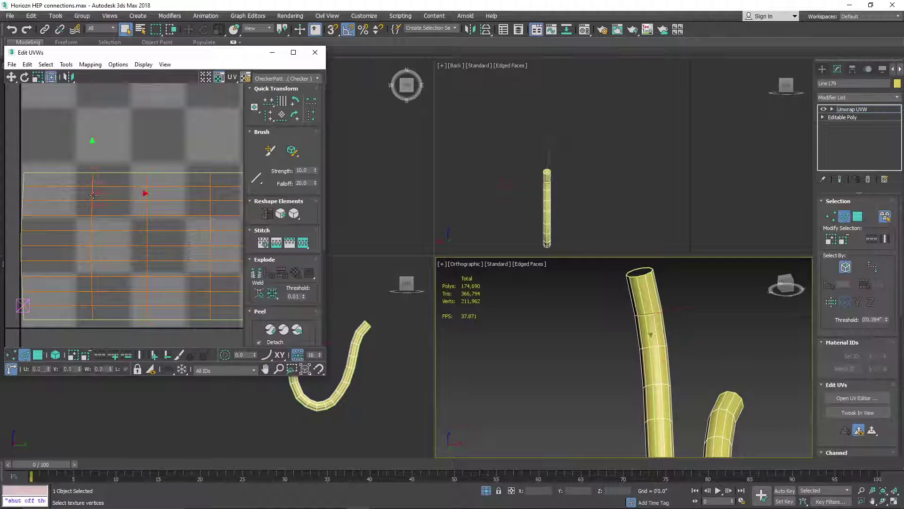
pyautogui.click(269, 116)
pyautogui.moveTo(103, 180); pyautogui.dragTo(134, 176, button='middle')
pyautogui.click(56, 175)
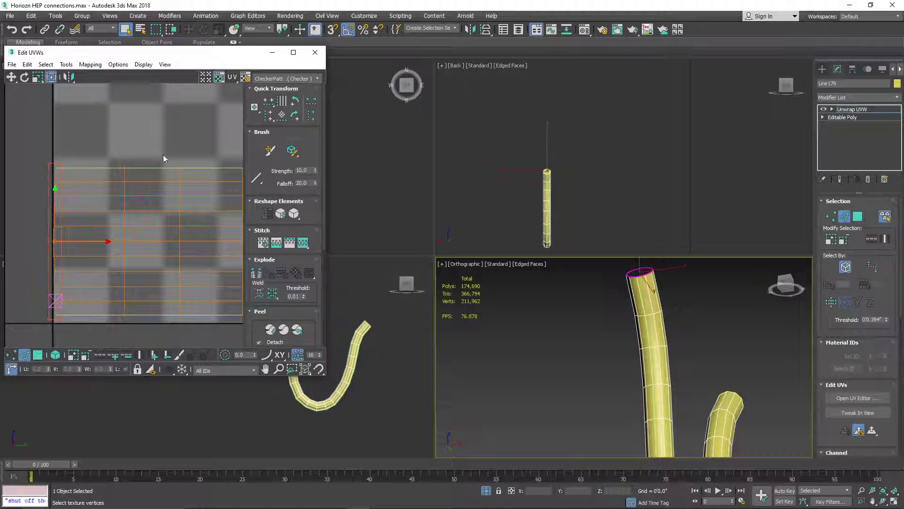
pyautogui.click(268, 115)
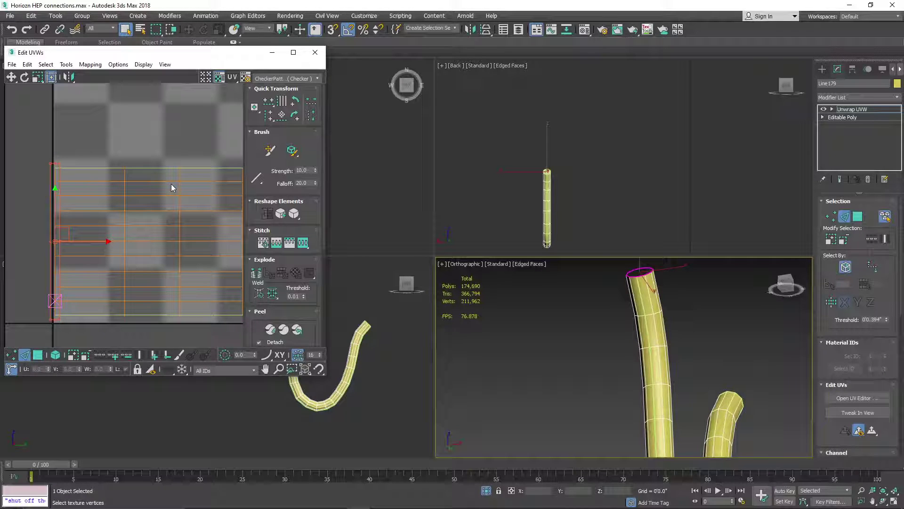
# - Move all faces of the cable's UV strip below the texture tile and close the UV editor
pyautogui.scroll(-4, 61, 204)
pyautogui.click(41, 356)
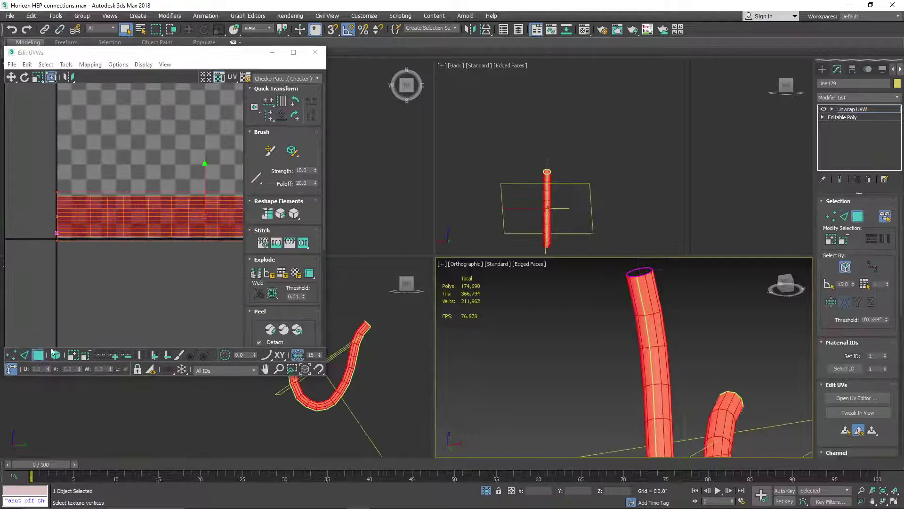
pyautogui.scroll(-3, 164, 248)
pyautogui.moveTo(184, 204); pyautogui.dragTo(183, 245)
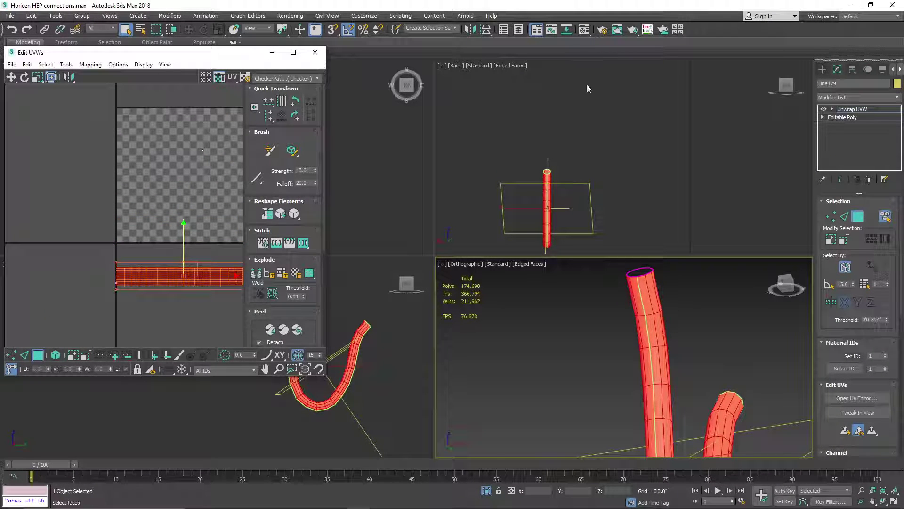
pyautogui.click(314, 53)
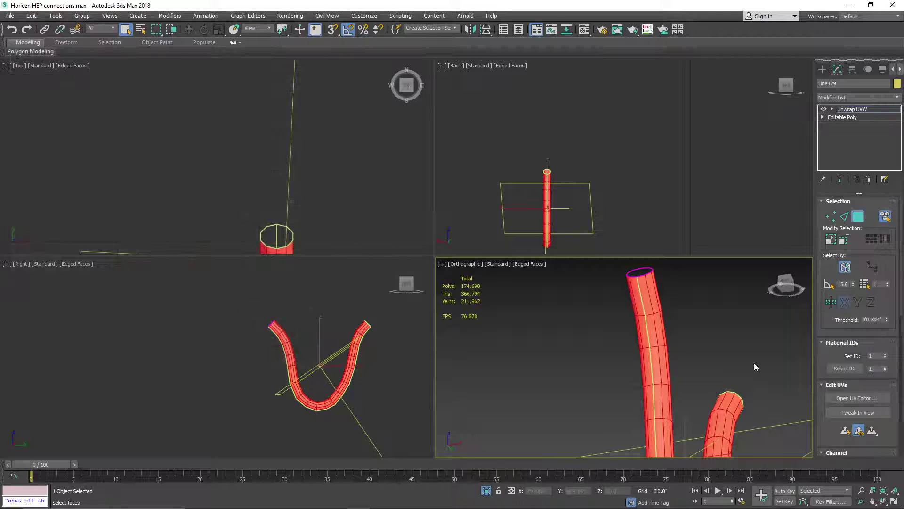
# - Collapse the cable's Unwrap UVW modifier into its Editable Poly
pyautogui.rightClick(844, 113)
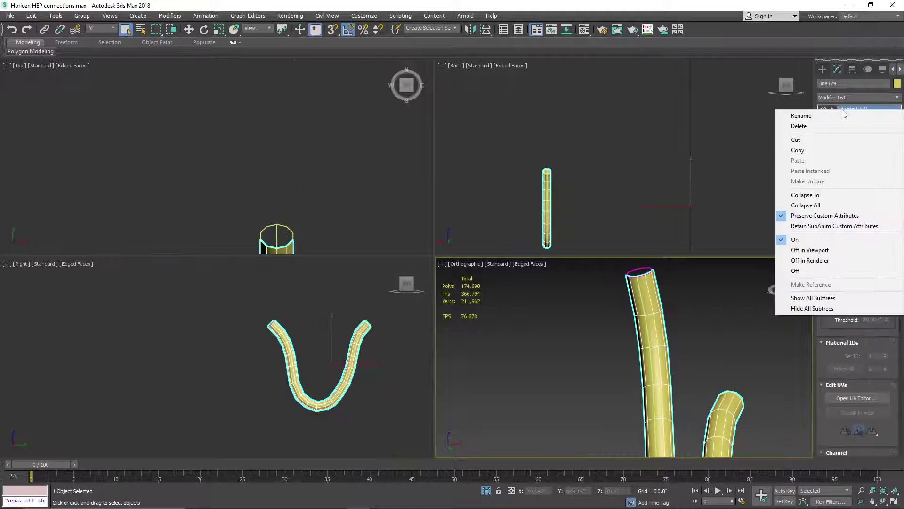
pyautogui.click(807, 193)
pyautogui.click(487, 300)
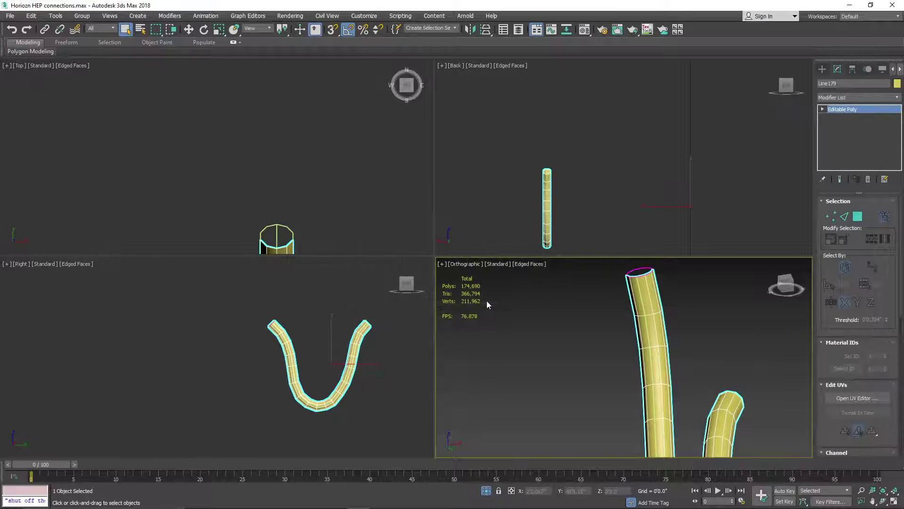
# - End the cable's isolation to bring the surrounding rail cars back into view
pyautogui.scroll(-4, 618, 350)
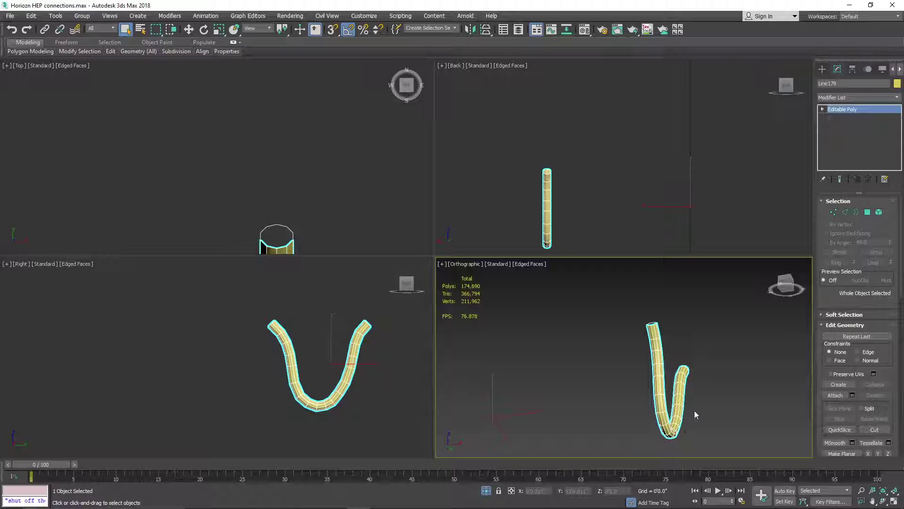
pyautogui.scroll(4, 302, 400)
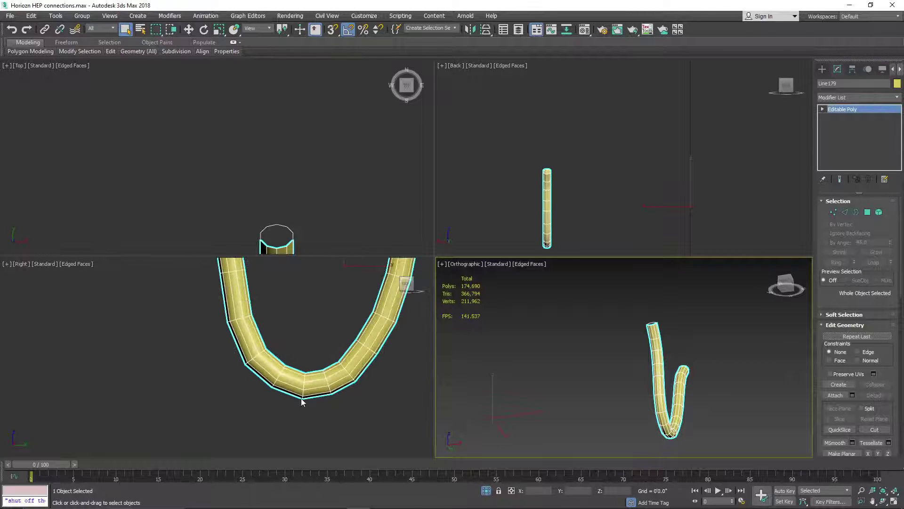
pyautogui.moveTo(786, 284); pyautogui.dragTo(787, 286)
pyautogui.click(822, 69)
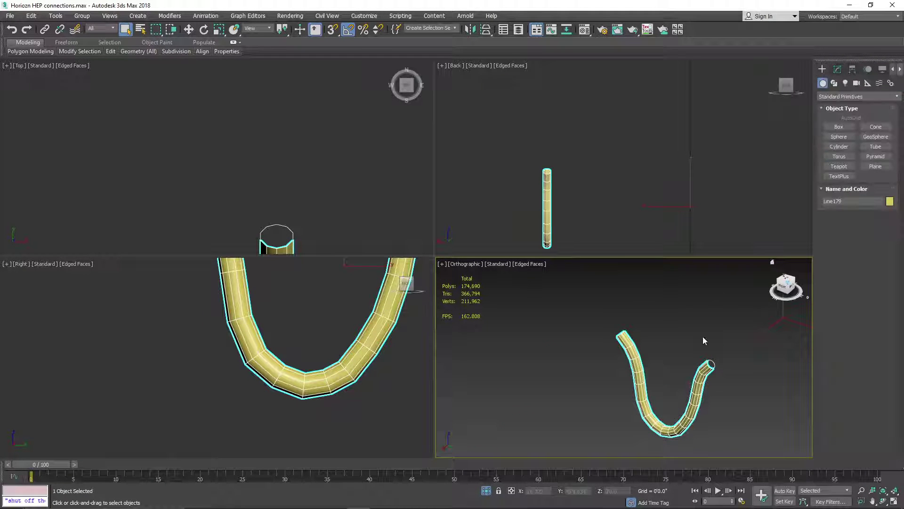
pyautogui.rightClick(685, 374)
pyautogui.click(725, 315)
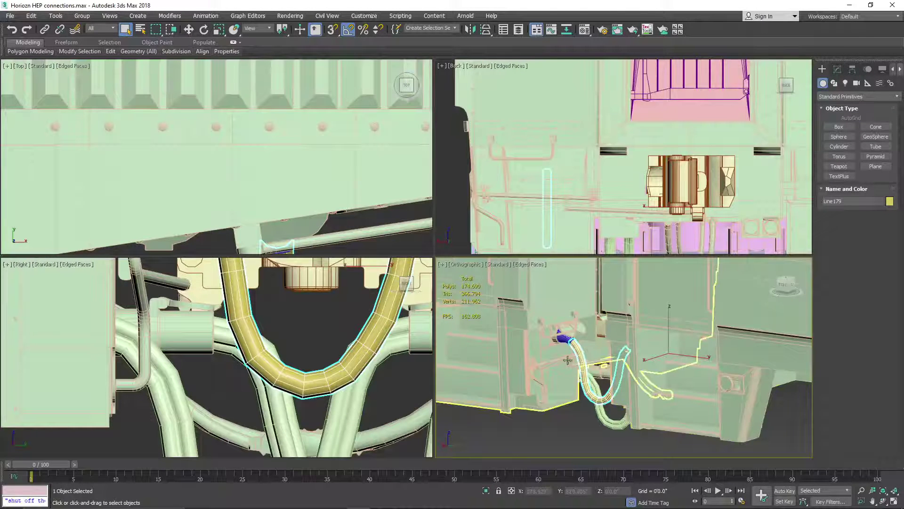
# - Select the blue cylinder sleeves at both ends of the yellow cable together with the cable itself
pyautogui.scroll(4, 567, 360)
pyautogui.click(555, 297)
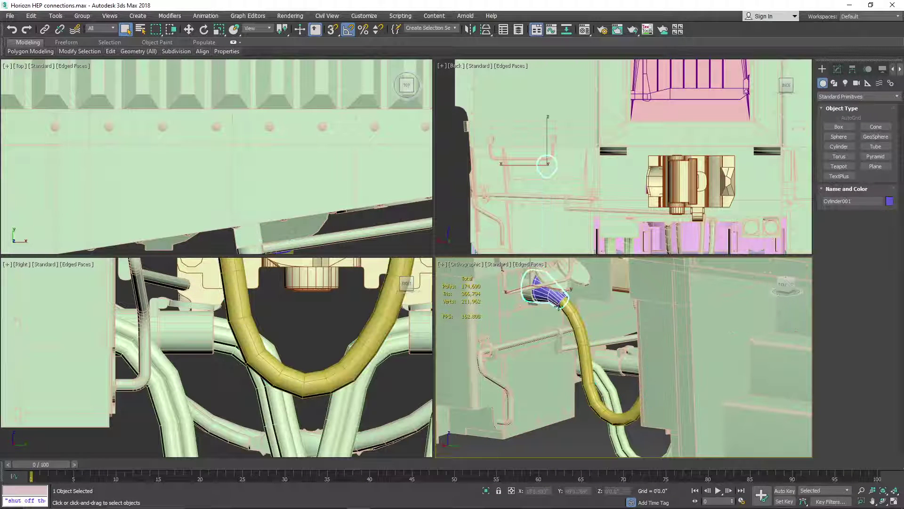
pyautogui.scroll(-4, 565, 296)
pyautogui.keyDown('alt'); pyautogui.moveTo(612, 329); pyautogui.dragTo(649, 306, button='middle'); pyautogui.keyUp('alt')
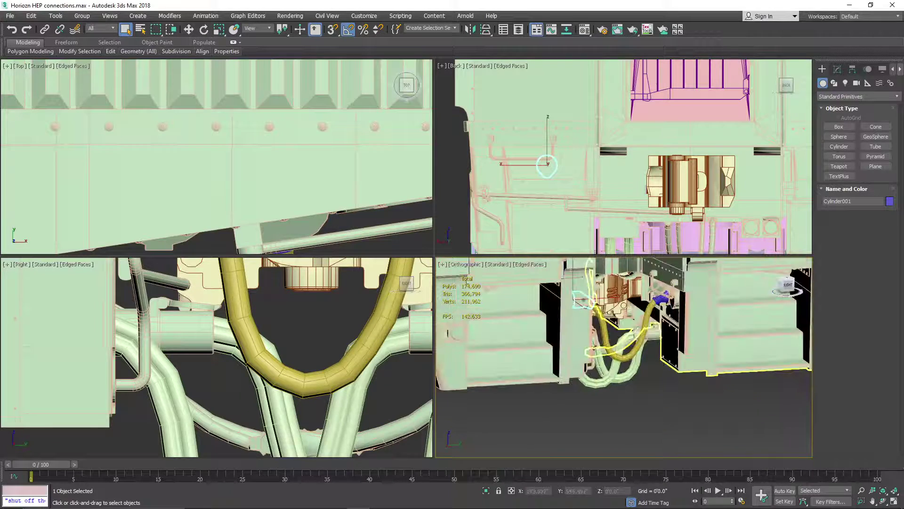
pyautogui.keyDown('ctrl'); pyautogui.click(657, 297); pyautogui.keyUp('ctrl')
pyautogui.scroll(3, 652, 305)
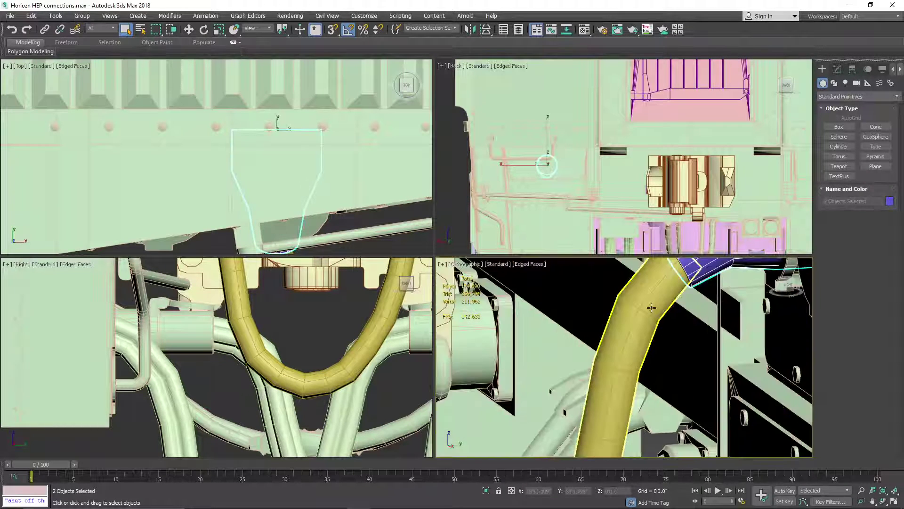
pyautogui.keyDown('ctrl'); pyautogui.click(649, 308); pyautogui.keyUp('ctrl')
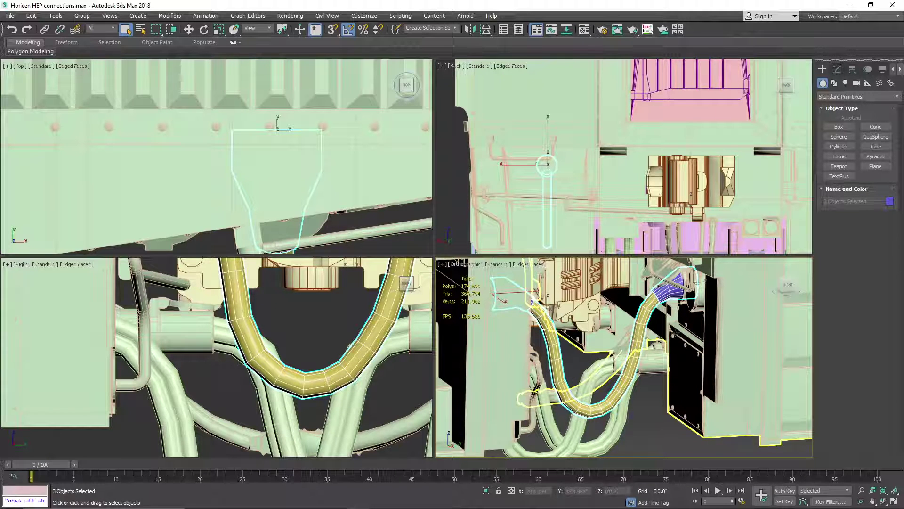
# - Add the socket housings at both ends of the yellow cable to the selection
pyautogui.scroll(-2, 653, 412)
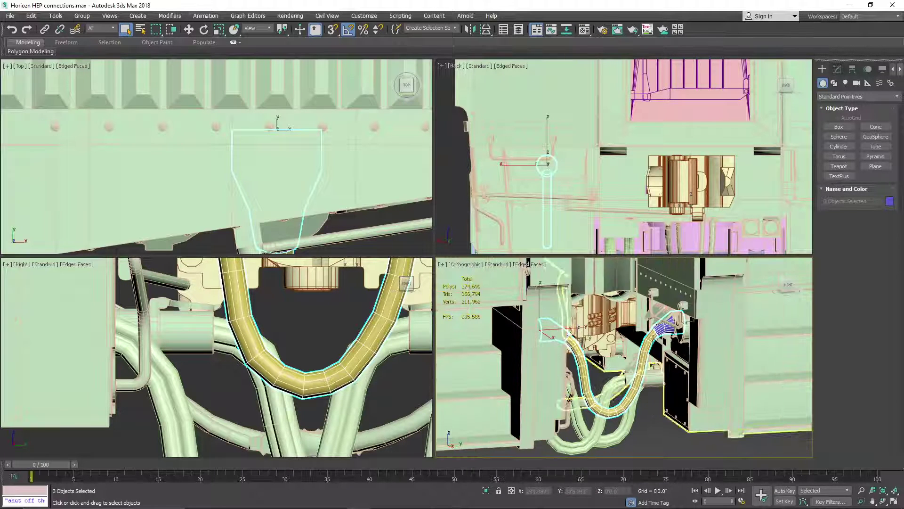
pyautogui.scroll(-3, 668, 352)
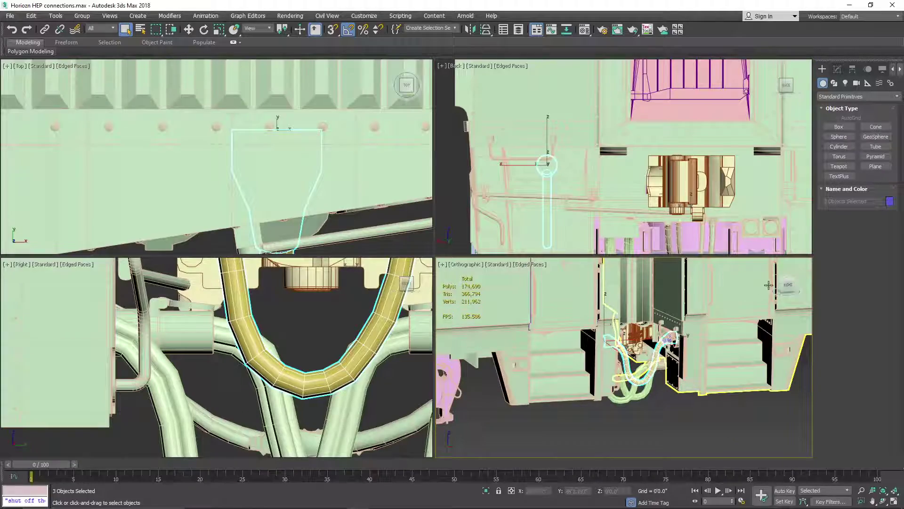
pyautogui.moveTo(788, 285)
pyautogui.mouseDown()
pyautogui.moveTo(767, 264)
pyautogui.moveTo(725, 265)
pyautogui.moveTo(773, 295)
pyautogui.moveTo(796, 287)
pyautogui.moveTo(779, 306)
pyautogui.moveTo(772, 282)
pyautogui.moveTo(735, 266)
pyautogui.moveTo(772, 292)
pyautogui.moveTo(786, 288)
pyautogui.mouseUp()
pyautogui.keyDown('alt'); pyautogui.moveTo(639, 359); pyautogui.dragTo(634, 342, button='middle'); pyautogui.keyUp('alt')
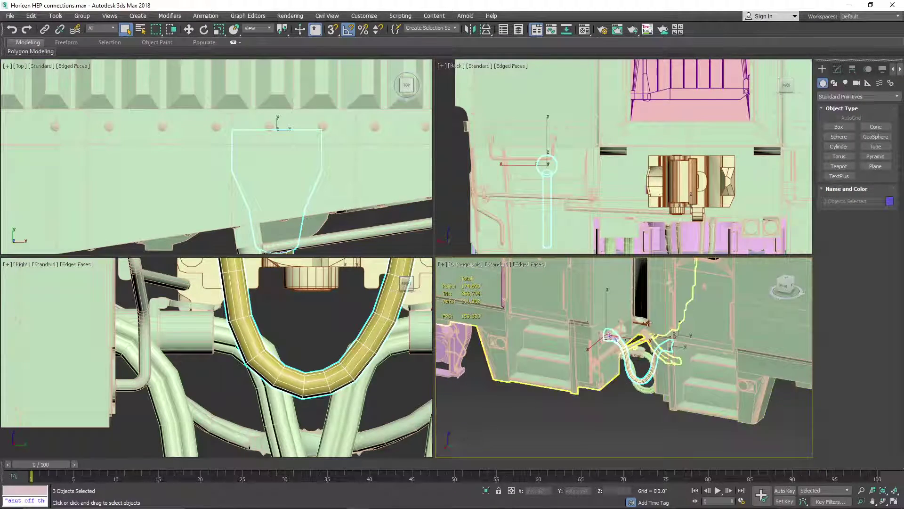
pyautogui.scroll(4, 618, 329)
pyautogui.scroll(4, 615, 328)
pyautogui.keyDown('ctrl'); pyautogui.click(593, 326); pyautogui.keyUp('ctrl')
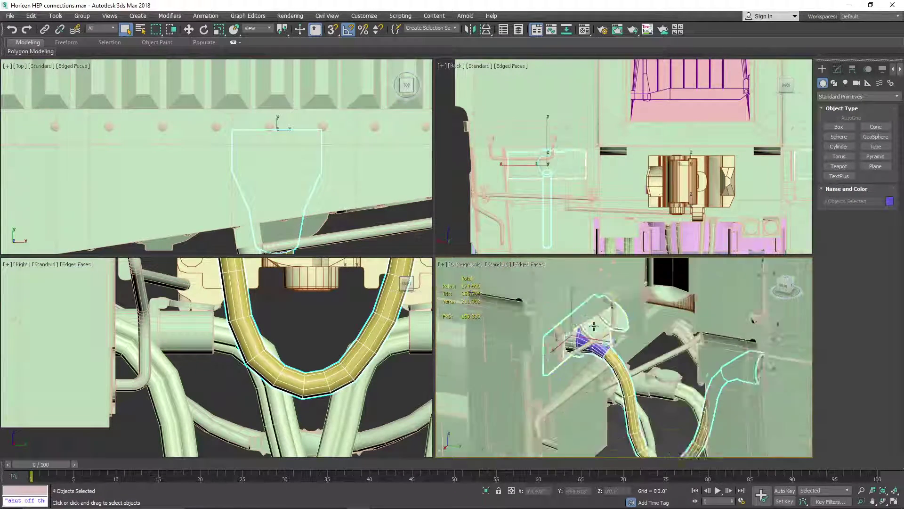
pyautogui.scroll(-8, 591, 320)
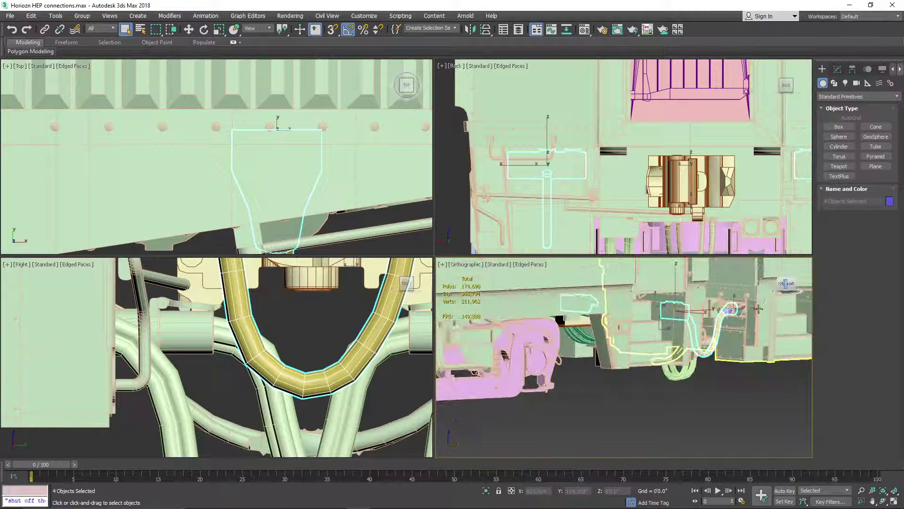
pyautogui.scroll(8, 688, 318)
pyautogui.keyDown('ctrl'); pyautogui.click(688, 318); pyautogui.keyUp('ctrl')
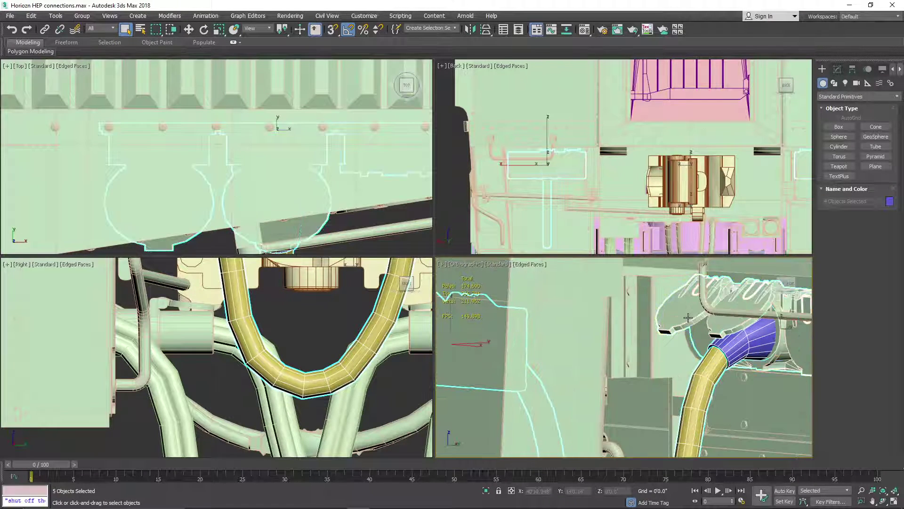
# - Add the pale green cables hanging below the coupler and their connector boxes to the selection
pyautogui.scroll(-6, 688, 321)
pyautogui.keyDown('ctrl'); pyautogui.click(633, 417); pyautogui.keyUp('ctrl')
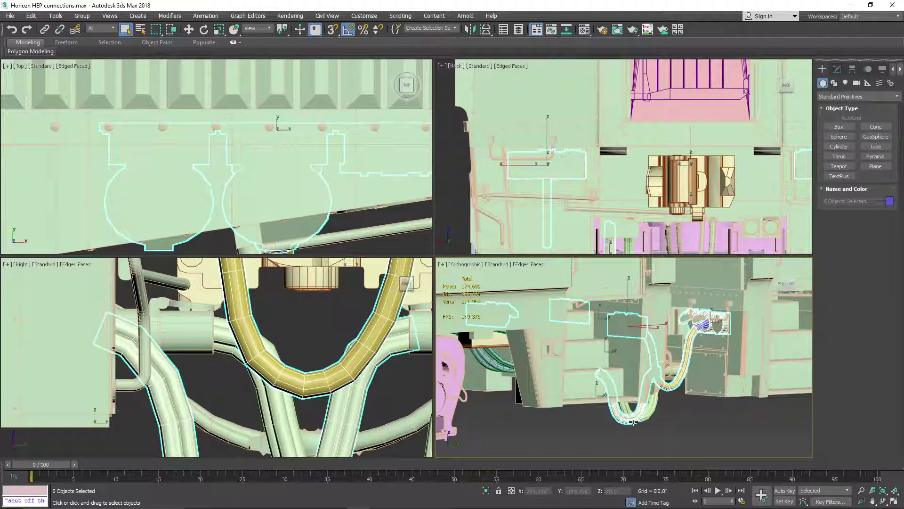
pyautogui.keyDown('ctrl'); pyautogui.click(643, 414); pyautogui.keyUp('ctrl')
pyautogui.keyDown('ctrl'); pyautogui.click(674, 372); pyautogui.keyUp('ctrl')
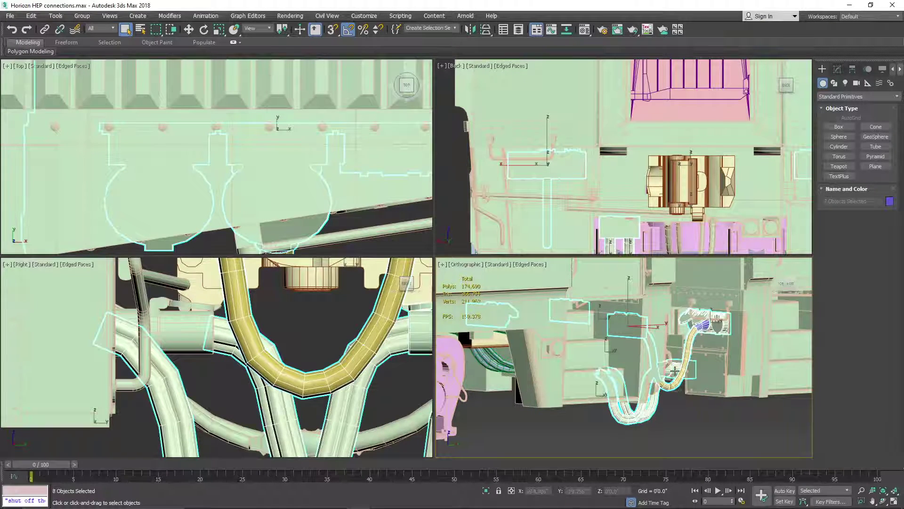
pyautogui.keyDown('alt'); pyautogui.moveTo(674, 372); pyautogui.dragTo(621, 395, button='middle'); pyautogui.keyUp('alt')
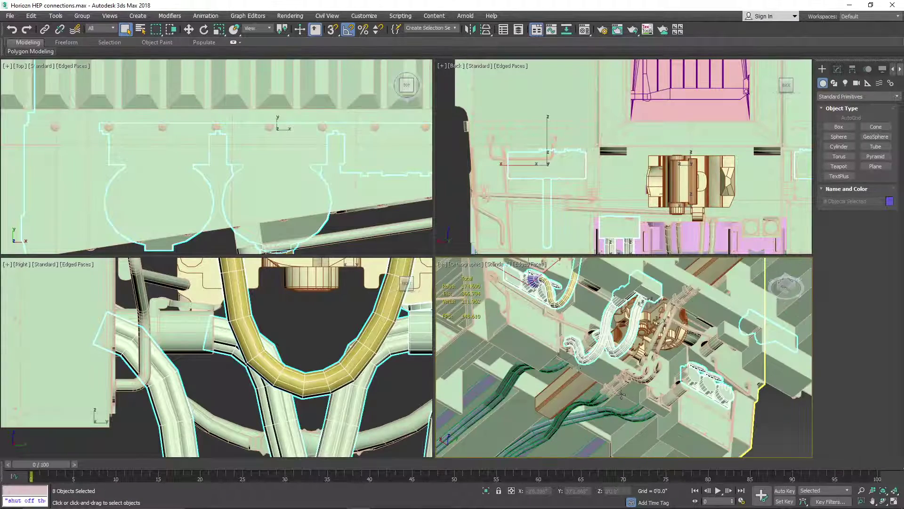
pyautogui.scroll(2, 572, 358)
pyautogui.keyDown('ctrl'); pyautogui.click(568, 356); pyautogui.keyUp('ctrl')
# - Isolate the selected cables, sleeves, sockets and connector boxes, and clear the selection
pyautogui.moveTo(669, 397)
pyautogui.keyDown('alt'); pyautogui.mouseDown(button='middle')
pyautogui.moveTo(671, 381)
pyautogui.moveTo(664, 384)
pyautogui.moveTo(672, 401)
pyautogui.moveTo(657, 384)
pyautogui.mouseUp(button='middle'); pyautogui.keyUp('alt')
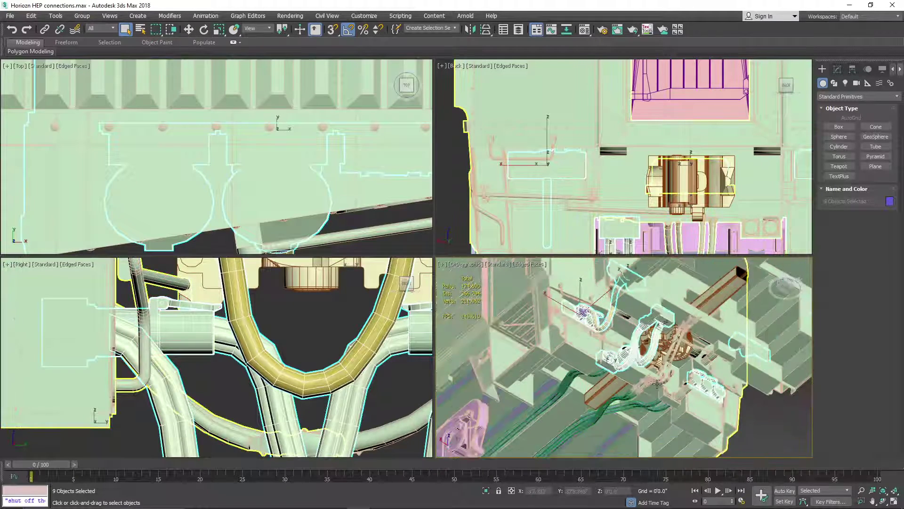
pyautogui.rightClick(627, 353)
pyautogui.click(667, 307)
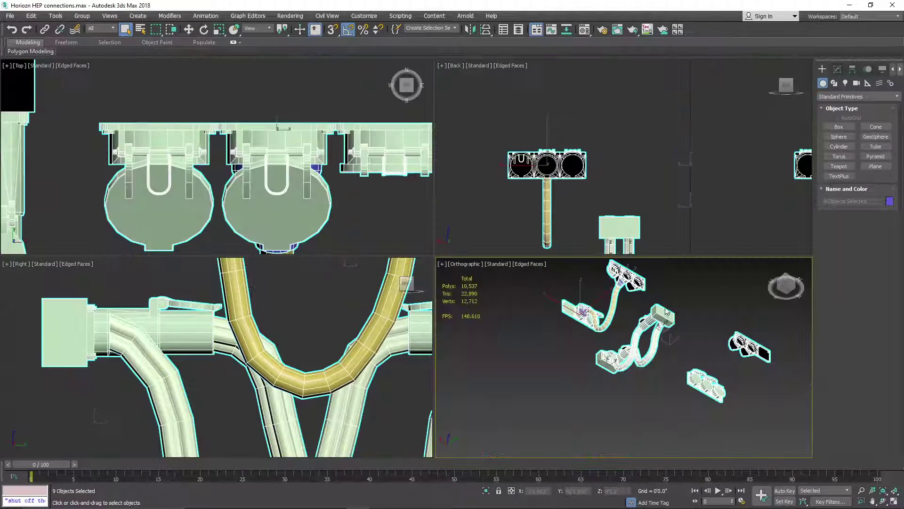
pyautogui.click(674, 388)
pyautogui.moveTo(786, 287); pyautogui.dragTo(754, 297)
pyautogui.keyDown('alt'); pyautogui.moveTo(634, 356); pyautogui.dragTo(583, 324, button='middle'); pyautogui.keyUp('alt')
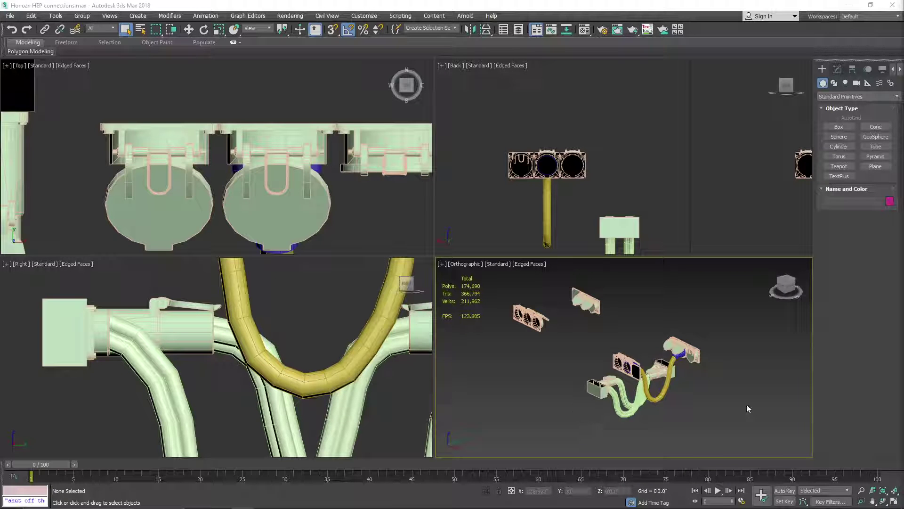
# - Select only the blue cylinder sleeve at one end of the yellow cable, leaving the cable out of the selection
pyautogui.scroll(8, 635, 371)
pyautogui.scroll(2, 634, 371)
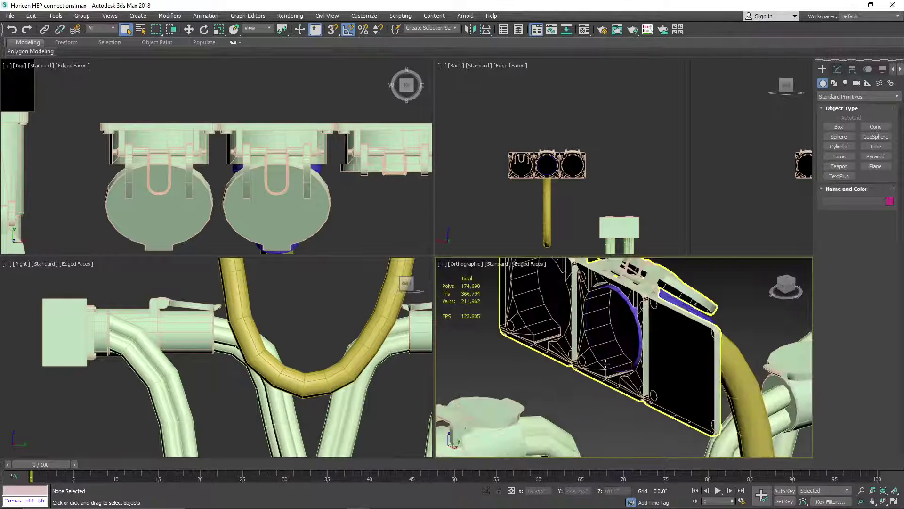
pyautogui.scroll(-10, 659, 358)
pyautogui.scroll(5, 688, 338)
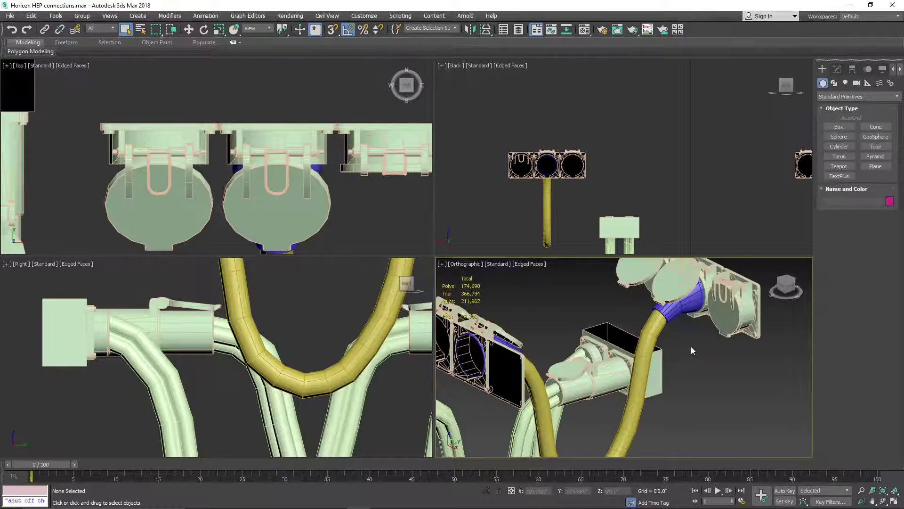
pyautogui.scroll(-2, 678, 349)
pyautogui.moveTo(787, 285); pyautogui.dragTo(725, 364)
pyautogui.scroll(-2, 724, 364)
pyautogui.scroll(6, 569, 347)
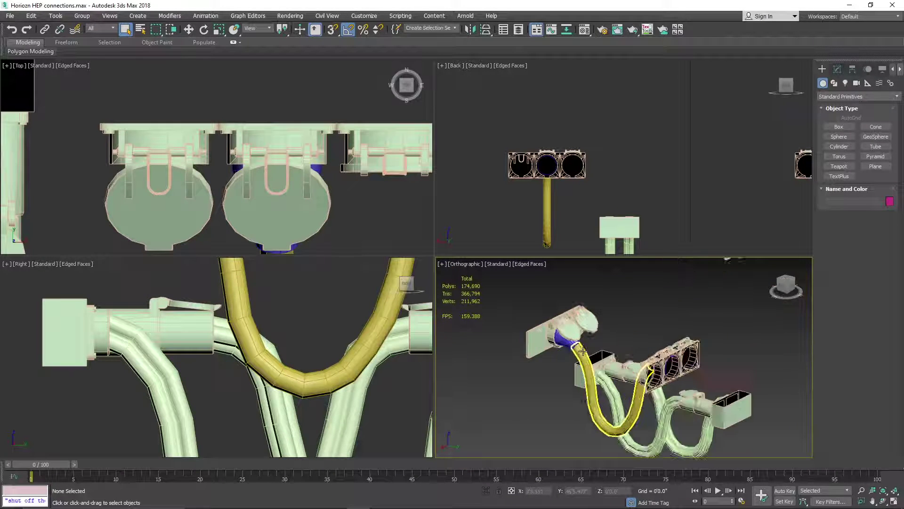
pyautogui.click(564, 340)
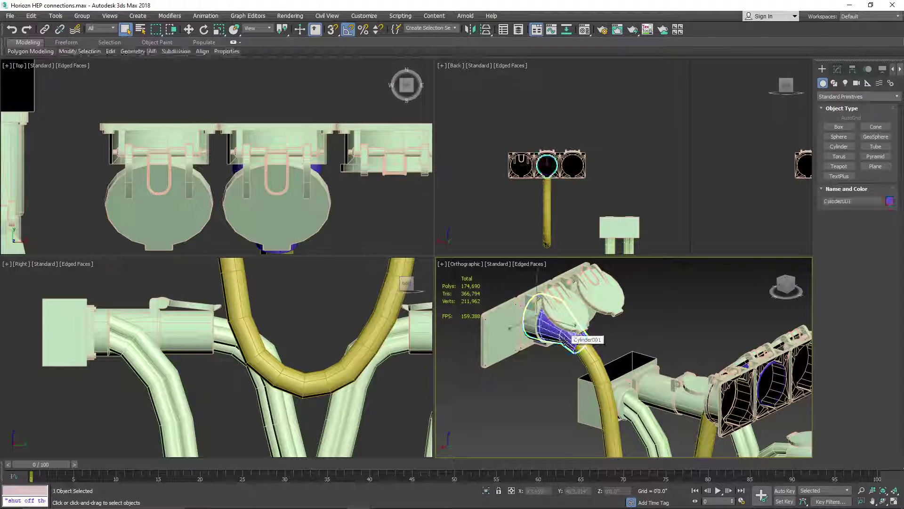
pyautogui.keyDown('ctrl'); pyautogui.click(580, 343); pyautogui.keyUp('ctrl')
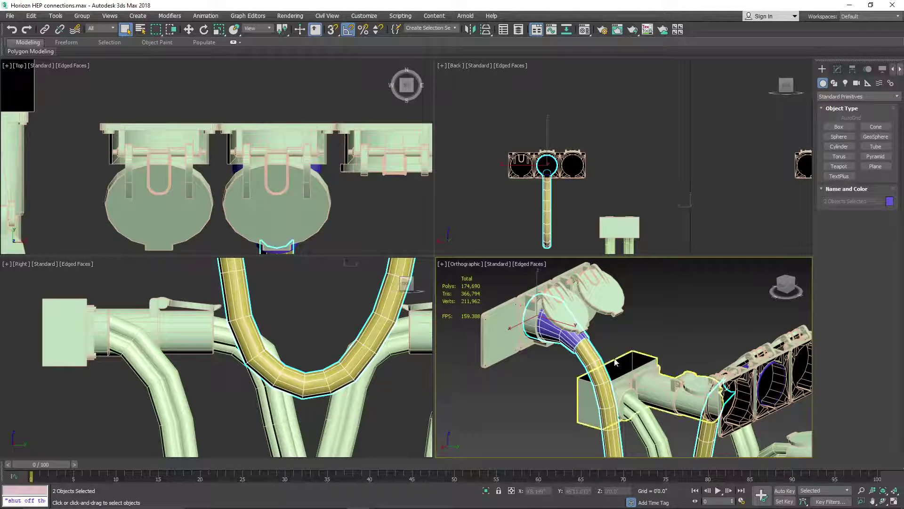
pyautogui.keyDown('alt'); pyautogui.click(578, 343); pyautogui.keyUp('alt')
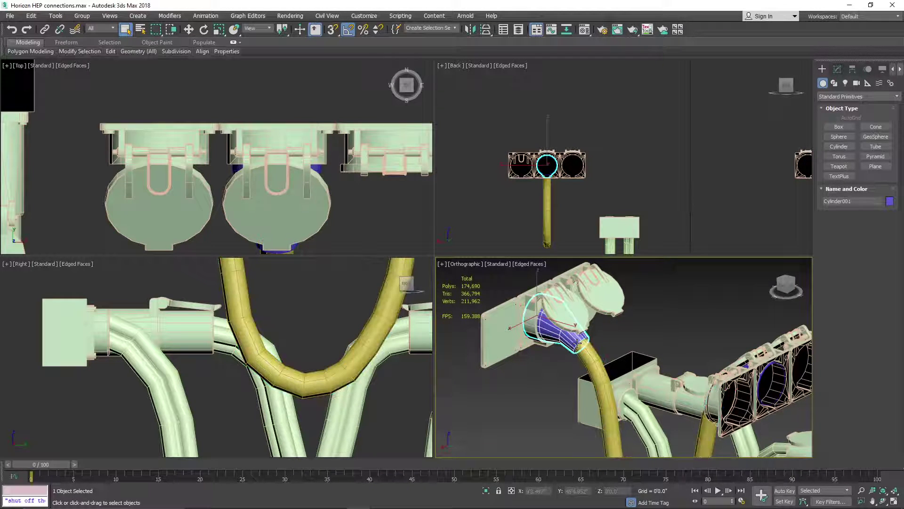
# - Attach the yellow cable and the opposite blue sleeve to the selected sleeve, forming one editable poly object
pyautogui.click(838, 71)
pyautogui.click(835, 394)
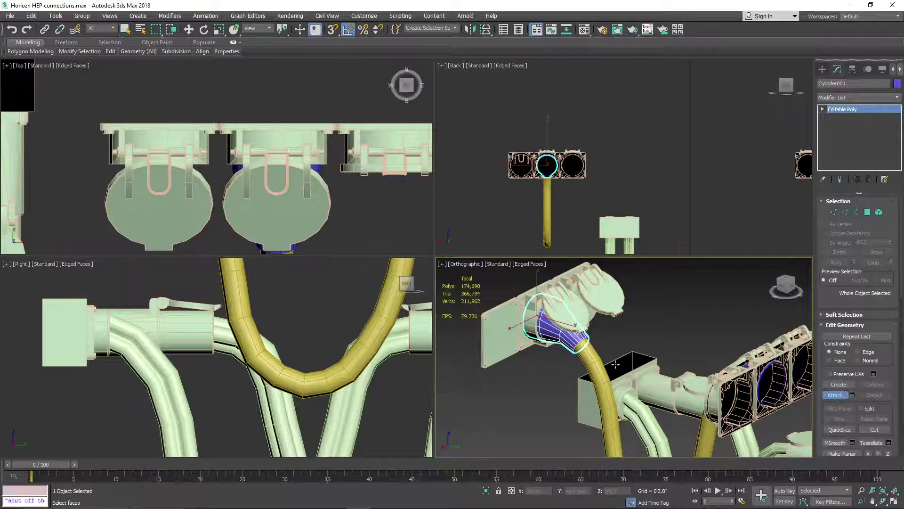
pyautogui.click(597, 364)
pyautogui.moveTo(786, 285); pyautogui.dragTo(683, 315)
pyautogui.click(683, 314)
pyautogui.scroll(3, 684, 314)
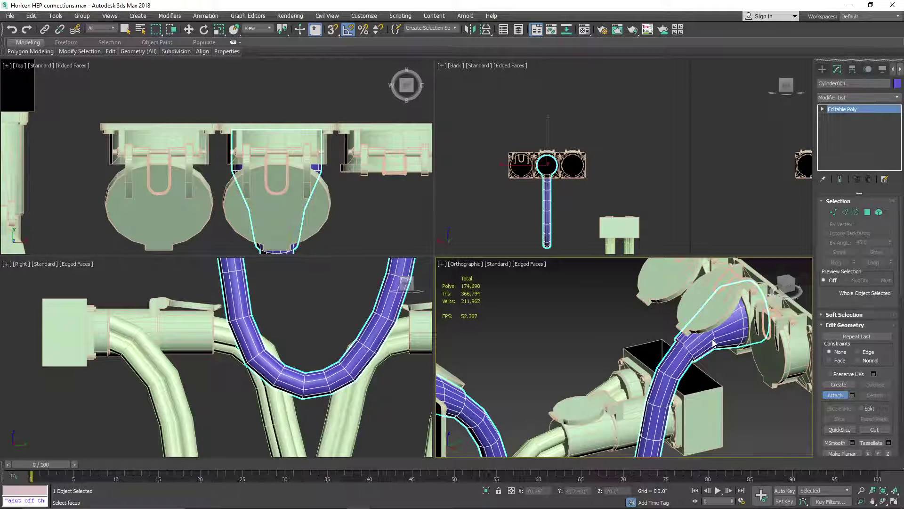
pyautogui.press('w')
pyautogui.scroll(-3, 714, 344)
pyautogui.keyDown('alt'); pyautogui.moveTo(714, 343); pyautogui.dragTo(801, 236, button='middle'); pyautogui.keyUp('alt')
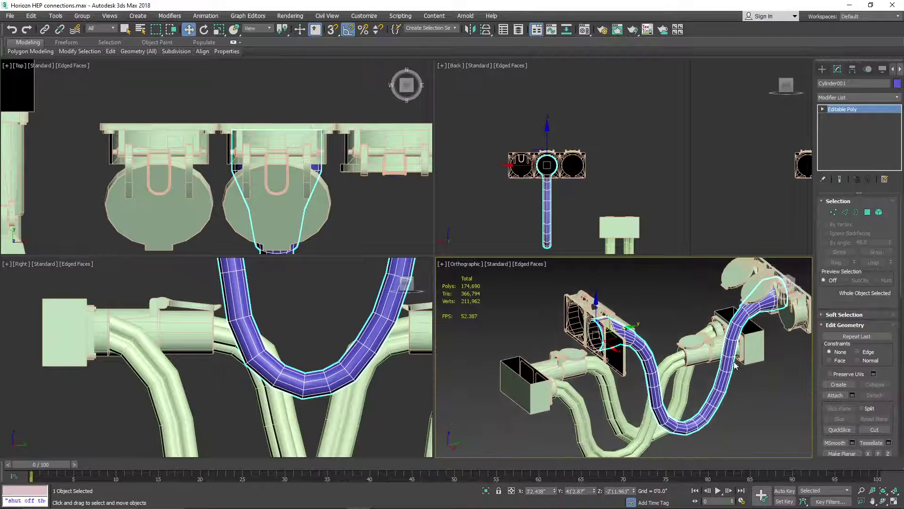
# - Apply an Unwrap UVW modifier to the combined cable and open its UV editor
pyautogui.click(854, 97)
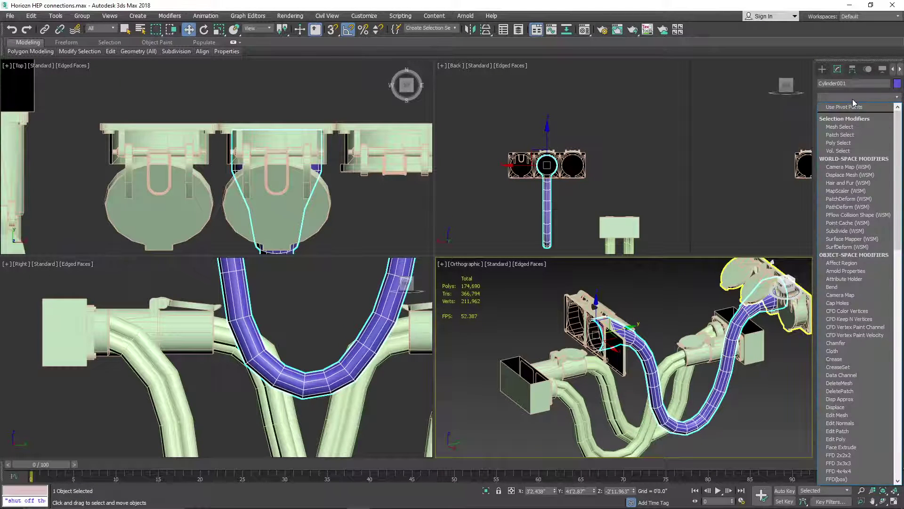
pyautogui.press('u')
pyautogui.click(838, 363)
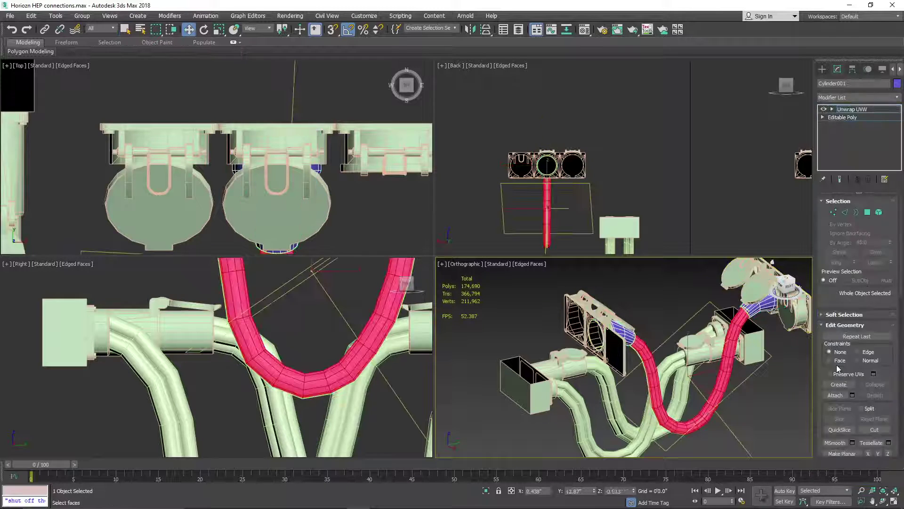
pyautogui.click(846, 397)
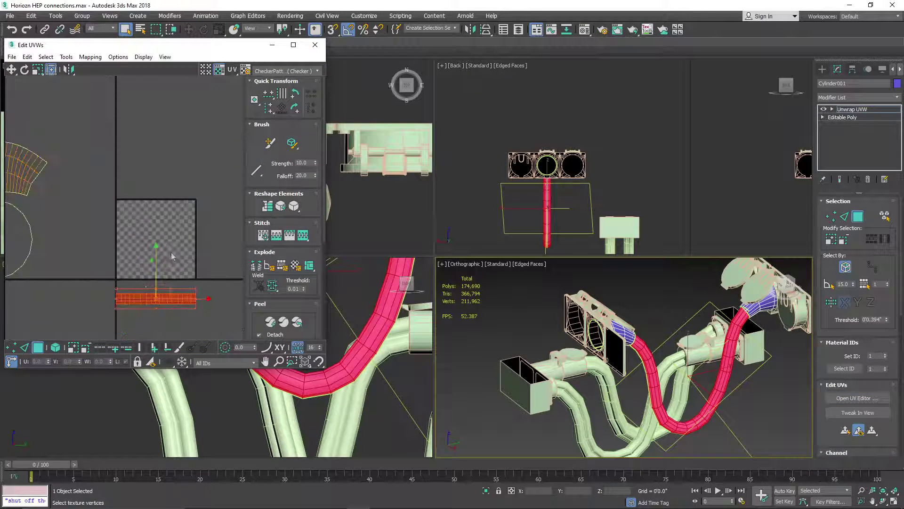
pyautogui.moveTo(138, 275); pyautogui.dragTo(144, 275, button='middle')
pyautogui.scroll(-1, 145, 275)
pyautogui.moveTo(758, 366); pyautogui.dragTo(733, 371, button='middle')
# - Using element selection, select one sleeve's UV shells and move them horizontally off the other sleeve's overlapping shells
pyautogui.click(884, 216)
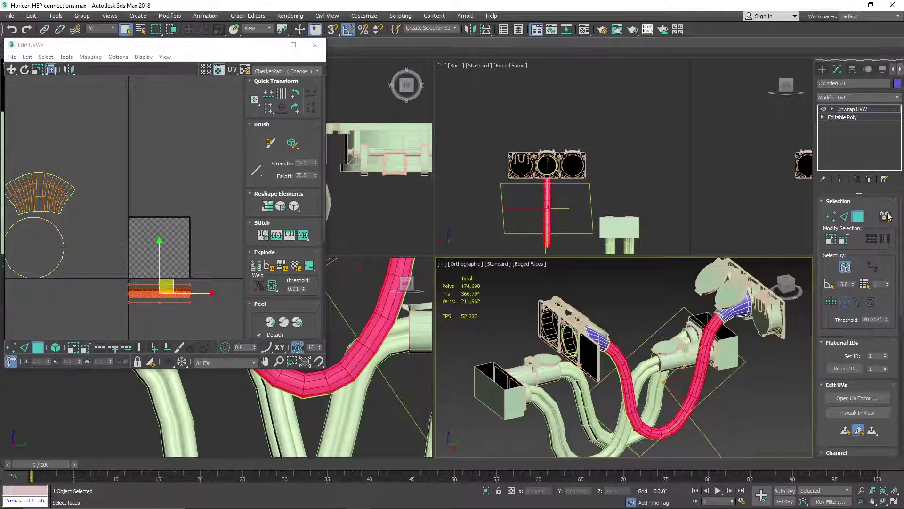
pyautogui.click(733, 302)
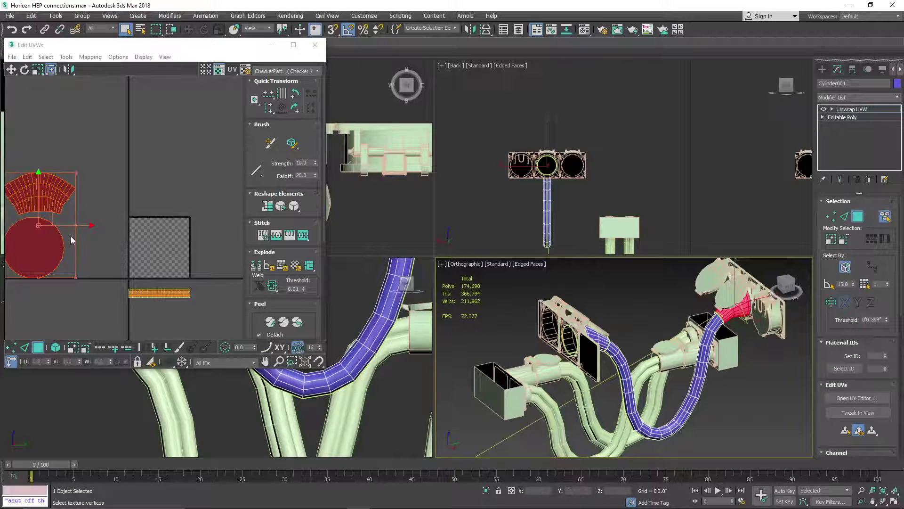
pyautogui.moveTo(65, 227); pyautogui.dragTo(76, 225, button='middle')
pyautogui.moveTo(75, 225); pyautogui.dragTo(143, 225)
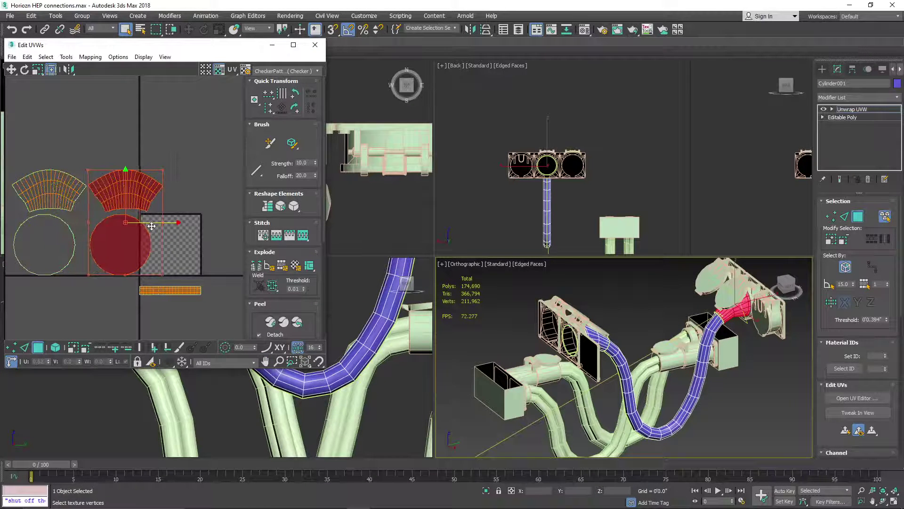
pyautogui.moveTo(143, 227); pyautogui.dragTo(178, 224, button='middle')
pyautogui.scroll(3, 104, 221)
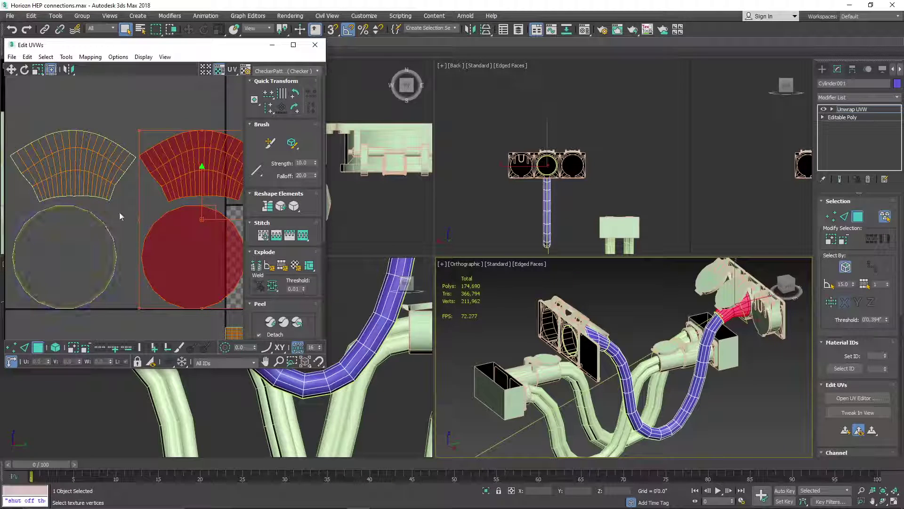
# - Select both fan-shaped sleeve UV shells and shift them to sit centred directly above the circular shells
pyautogui.click(129, 204)
pyautogui.scroll(-3, 132, 188)
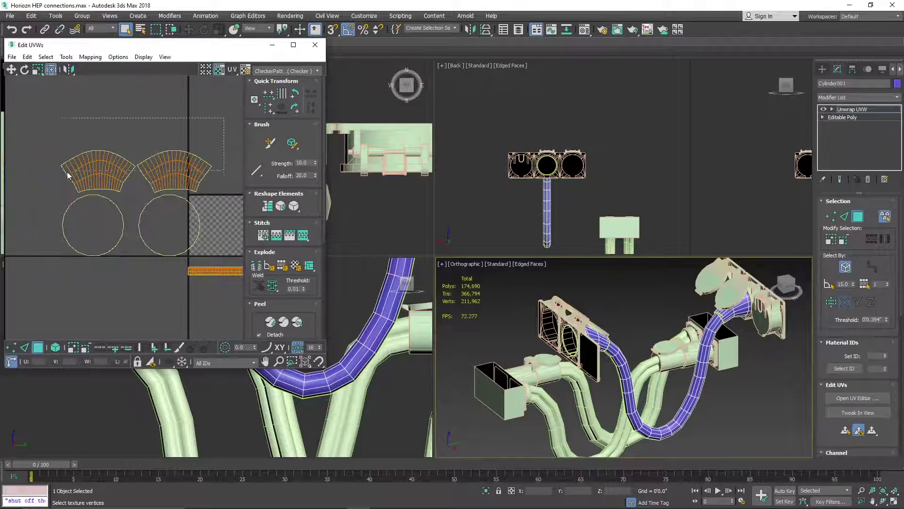
pyautogui.moveTo(55, 187); pyautogui.dragTo(55, 188)
pyautogui.scroll(2, 113, 186)
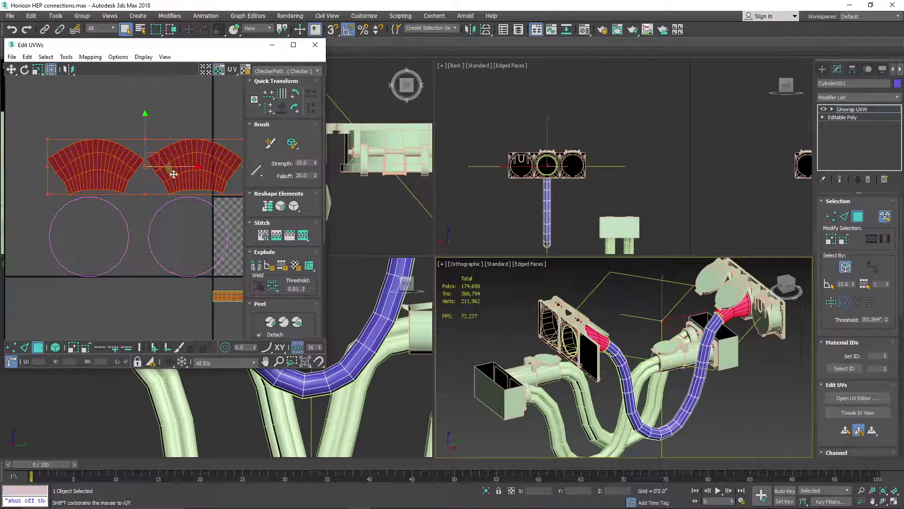
pyautogui.moveTo(176, 168); pyautogui.dragTo(169, 169)
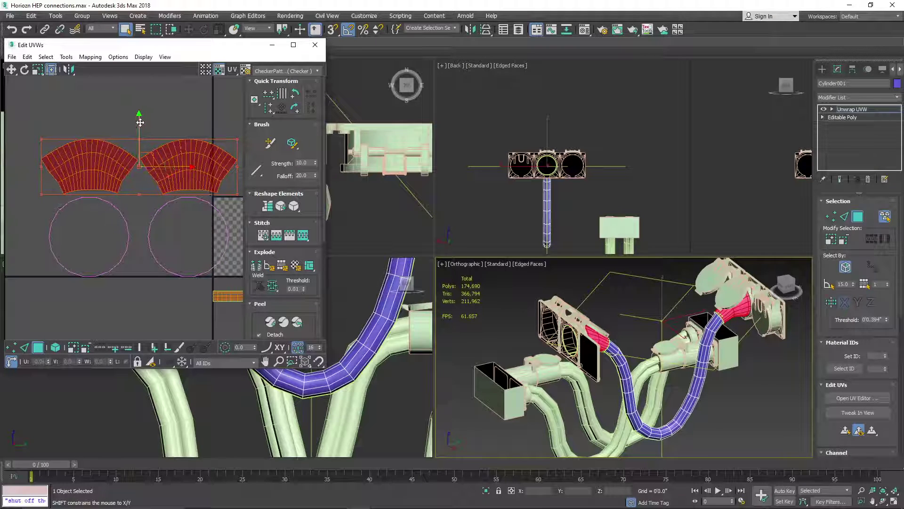
pyautogui.scroll(-3, 130, 194)
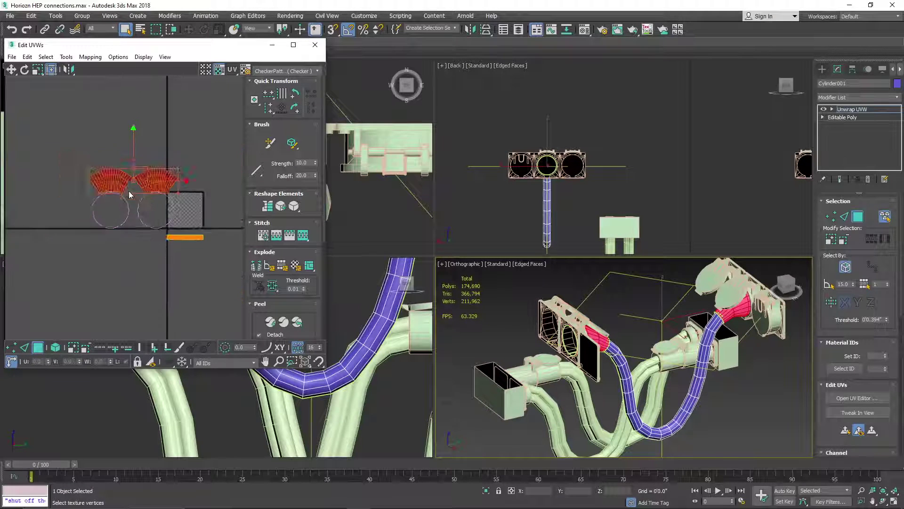
# - Select all the fan-shaped and circular sleeve UV shells and scale them down uniformly to small shells
pyautogui.scroll(-1, 129, 193)
pyautogui.moveTo(178, 217); pyautogui.dragTo(176, 218)
pyautogui.scroll(3, 167, 217)
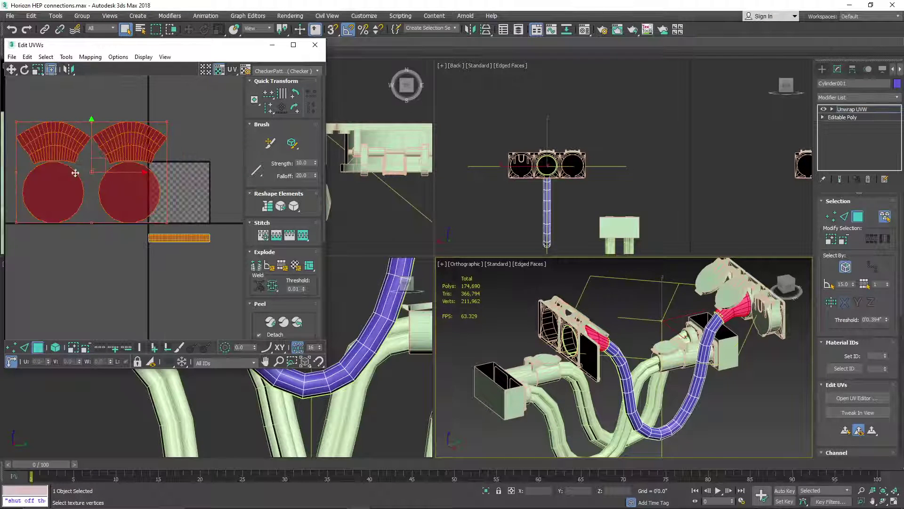
pyautogui.keyDown('ctrl'); pyautogui.moveTo(15, 122); pyautogui.dragTo(68, 215); pyautogui.keyUp('ctrl')
pyautogui.scroll(3, 173, 217)
pyautogui.scroll(-2, 157, 256)
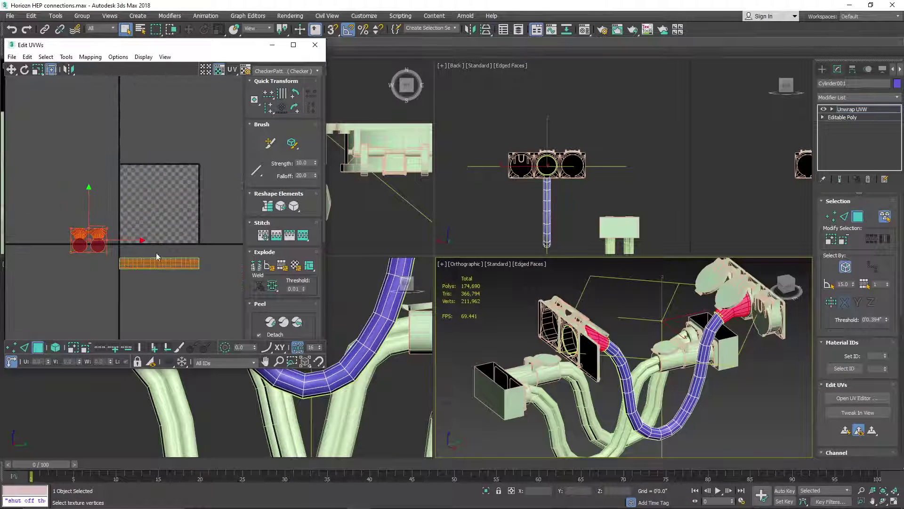
# - Select the cable's long UV strip and move it vertically into the UV square, along its lower edge
pyautogui.moveTo(109, 282); pyautogui.dragTo(171, 253)
pyautogui.scroll(2, 170, 252)
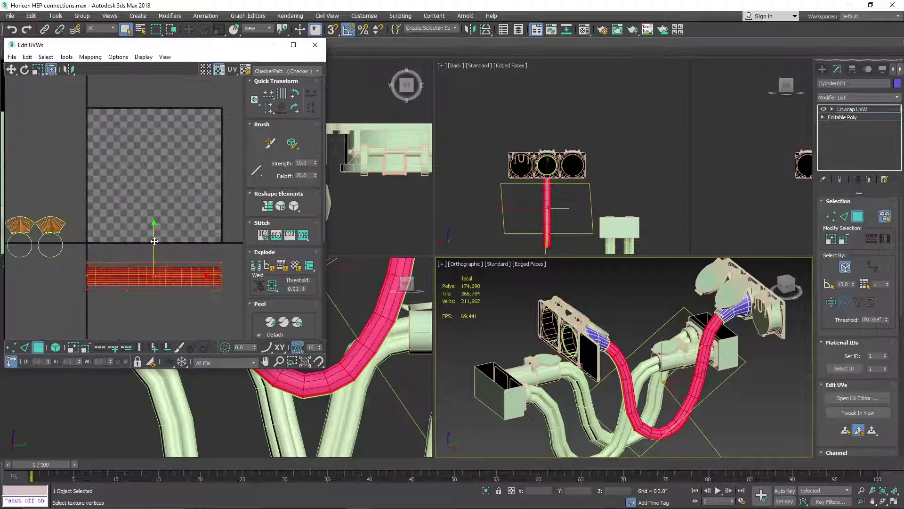
pyautogui.moveTo(157, 234); pyautogui.dragTo(156, 192, button='middle')
pyautogui.moveTo(156, 192); pyautogui.dragTo(157, 198)
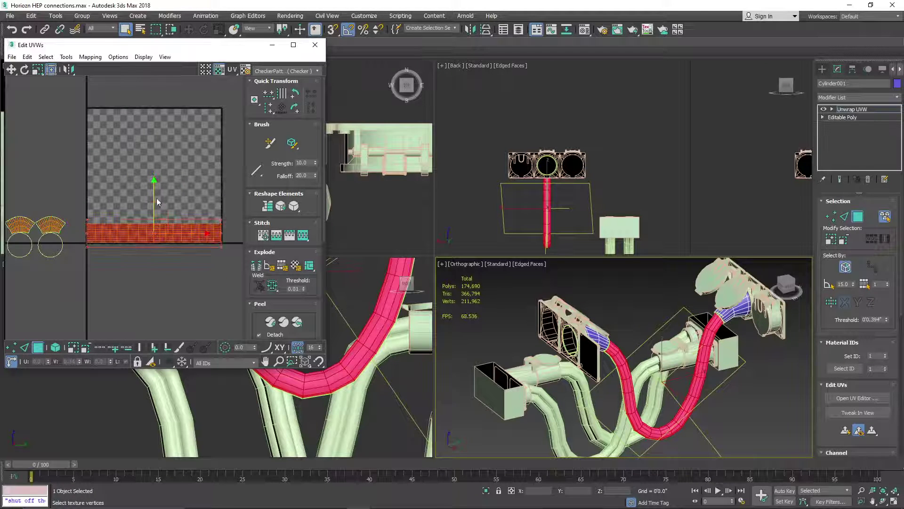
# - Move the scaled sleeve UV shells into the UV square, directly above the cable strip at its near corner
pyautogui.moveTo(157, 201); pyautogui.dragTo(220, 211, button='middle')
pyautogui.moveTo(65, 217); pyautogui.dragTo(134, 271)
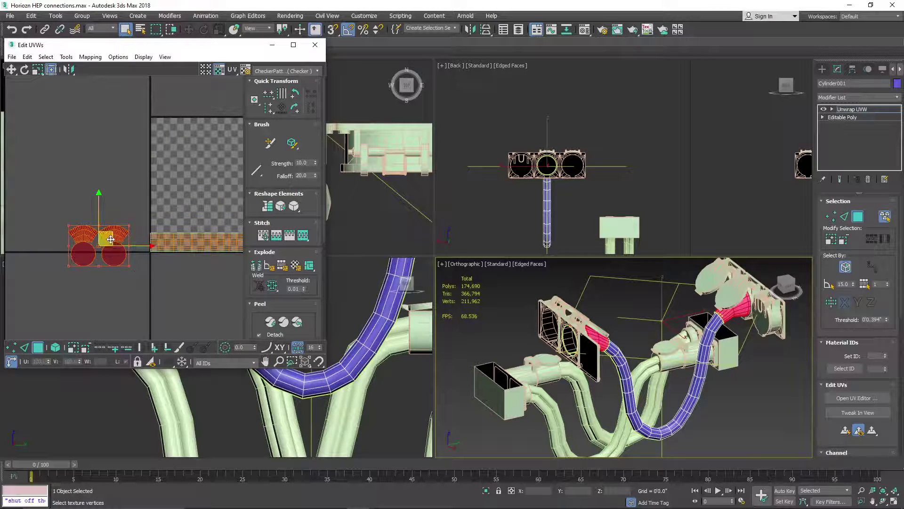
pyautogui.moveTo(110, 240); pyautogui.dragTo(197, 191)
pyautogui.scroll(5, 168, 222)
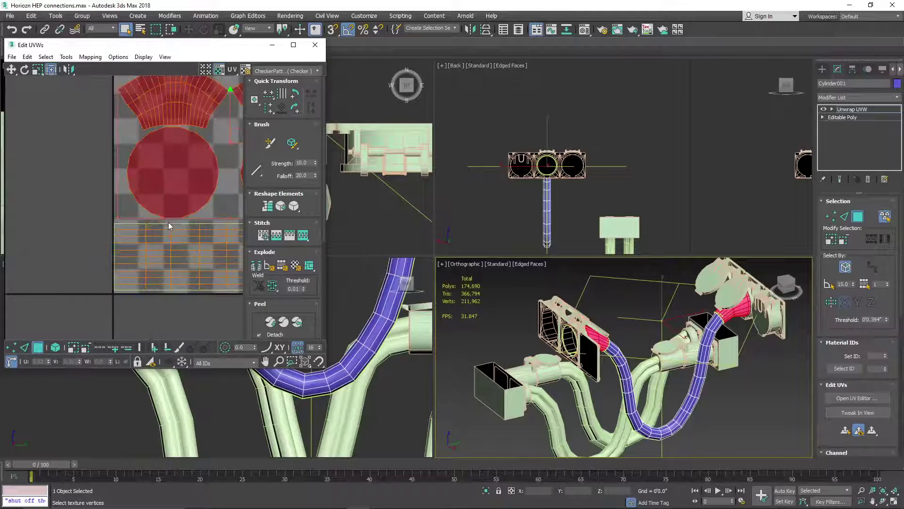
pyautogui.scroll(3, 168, 222)
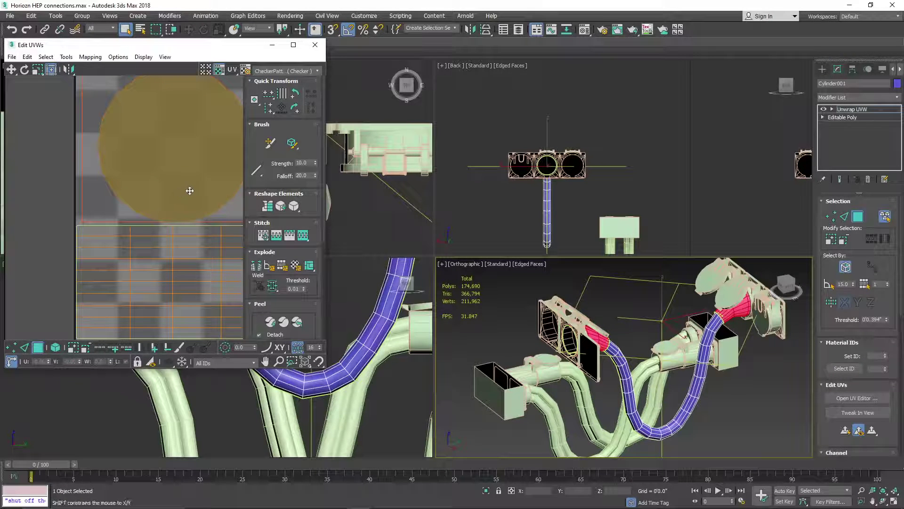
pyautogui.scroll(-8, 187, 192)
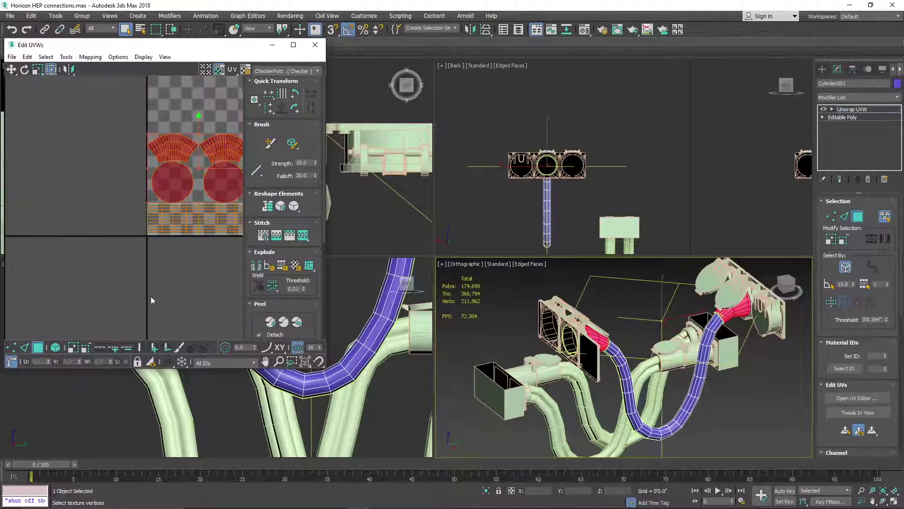
# - Close the UV editor and collapse the Unwrap UVW modifier into the combined cable's mesh
pyautogui.moveTo(204, 241); pyautogui.dragTo(144, 254, button='middle')
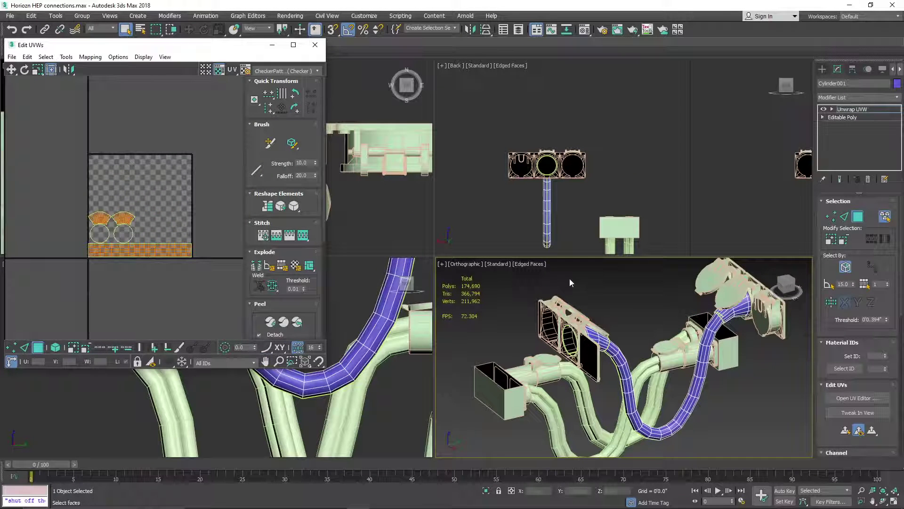
pyautogui.click(315, 45)
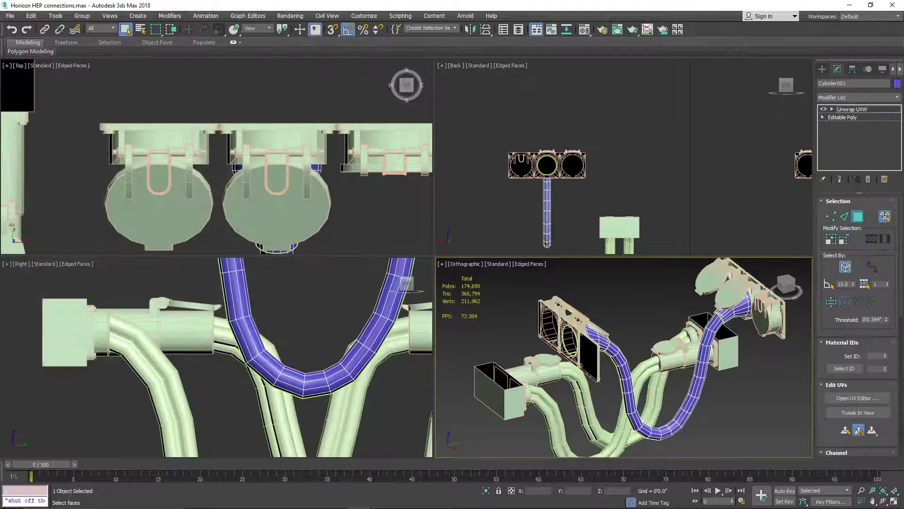
pyautogui.rightClick(836, 109)
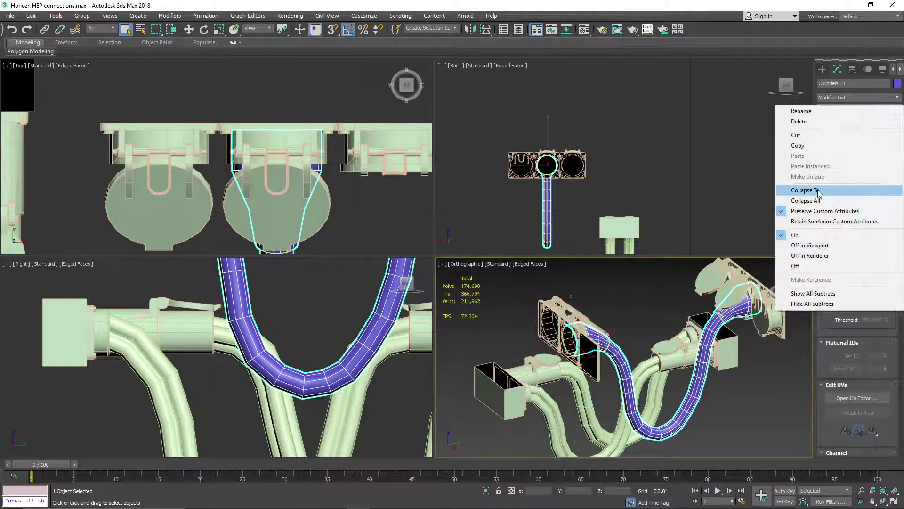
pyautogui.click(801, 192)
pyautogui.click(495, 297)
# - Clone the unwrapped cable with its sleeves in place
pyautogui.keyDown('alt'); pyautogui.moveTo(612, 358); pyautogui.dragTo(730, 346, button='middle'); pyautogui.keyUp('alt')
pyautogui.click(821, 69)
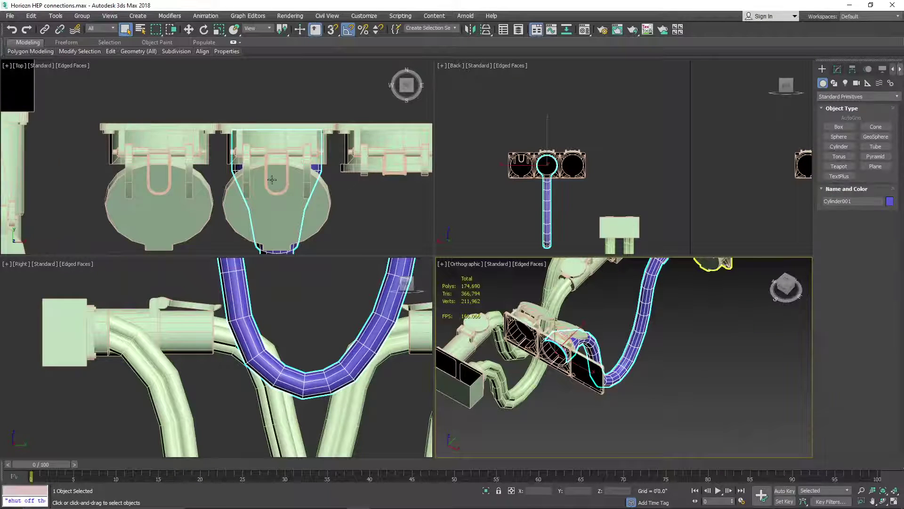
pyautogui.scroll(-6, 272, 179)
pyautogui.moveTo(272, 179); pyautogui.dragTo(306, 96, button='middle')
pyautogui.scroll(5, 310, 184)
pyautogui.rightClick(295, 115)
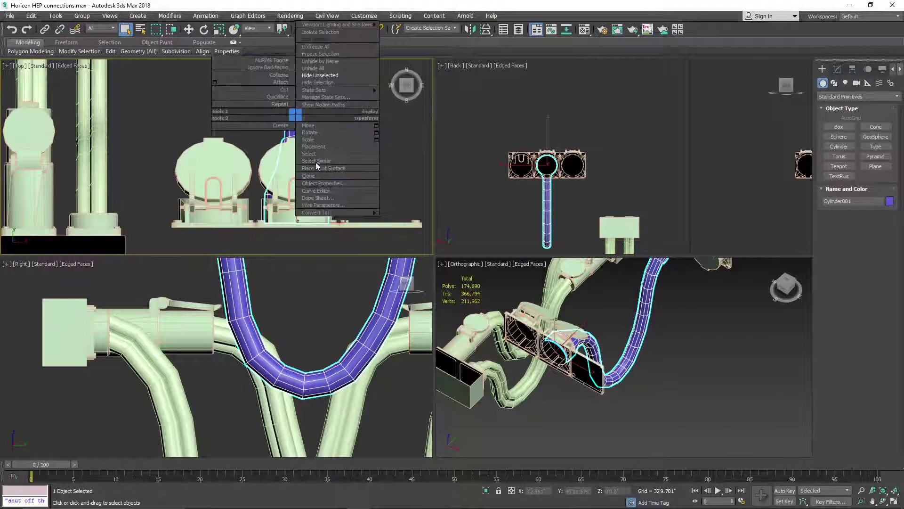
pyautogui.click(308, 176)
pyautogui.click(426, 294)
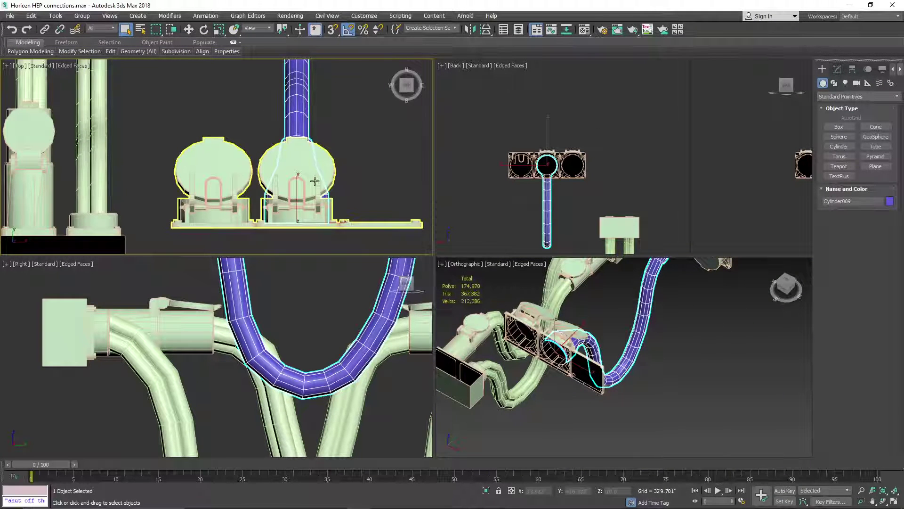
# - Move the cloned cable sideways onto the adjacent pair of sockets, using 3D snaps to align it with the connector housings
pyautogui.scroll(-5, 290, 68)
pyautogui.click(188, 29)
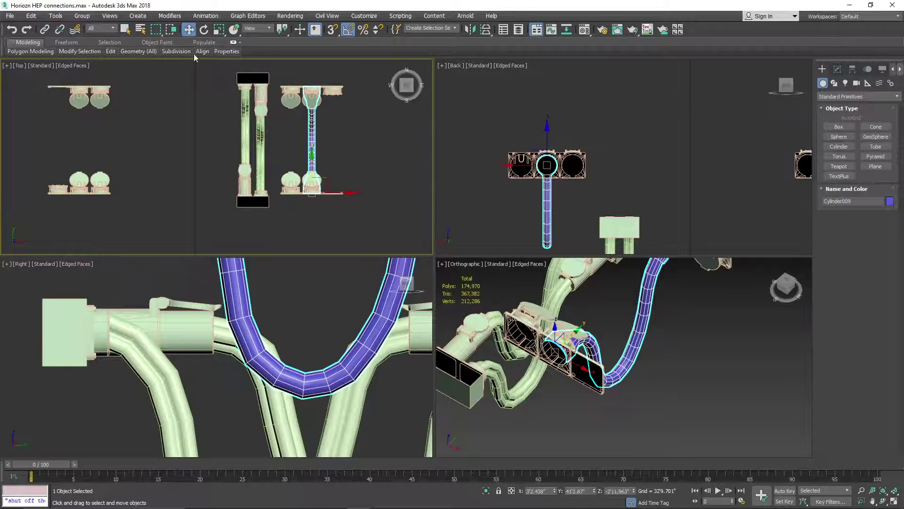
pyautogui.scroll(6, 373, 186)
pyautogui.moveTo(373, 185); pyautogui.dragTo(257, 185)
pyautogui.click(332, 30)
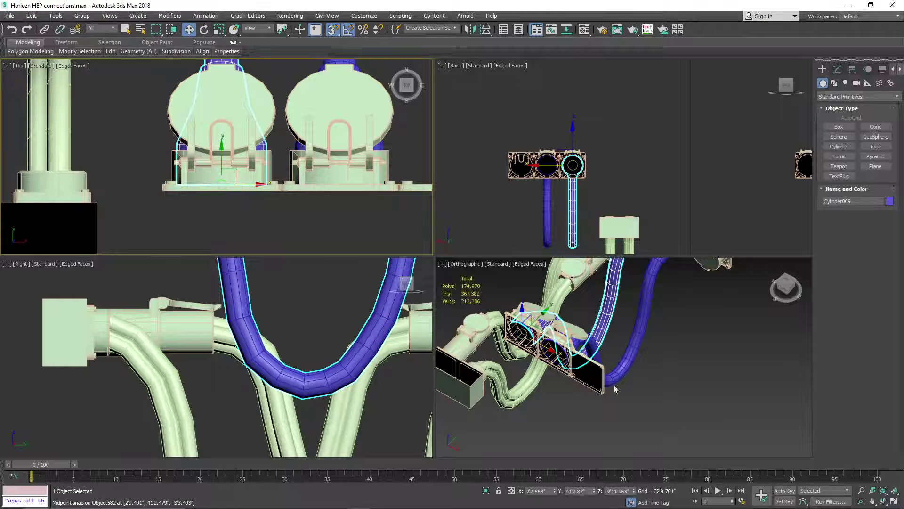
pyautogui.click(691, 372)
# - Examine the two cables and their socket connections from several angles in the orthographic view
pyautogui.scroll(-3, 691, 371)
pyautogui.moveTo(781, 291); pyautogui.dragTo(760, 281)
pyautogui.keyDown('alt'); pyautogui.moveTo(622, 345); pyautogui.dragTo(644, 350, button='middle'); pyautogui.keyUp('alt')
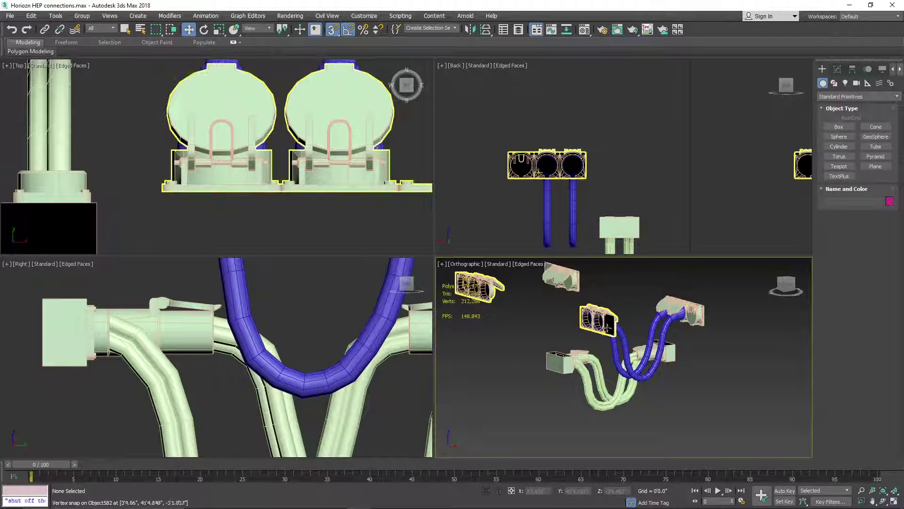
pyautogui.moveTo(678, 313); pyautogui.dragTo(676, 318, button='middle')
pyautogui.click(786, 288)
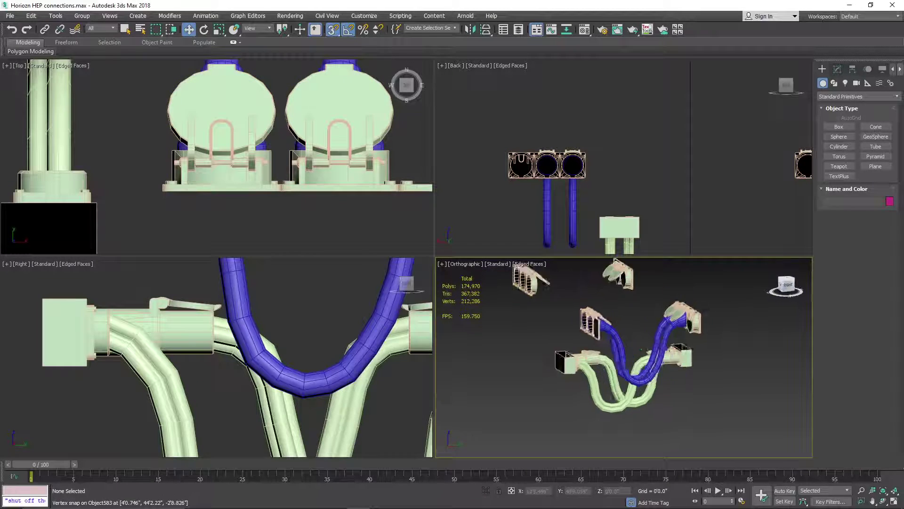
pyautogui.moveTo(786, 286); pyautogui.dragTo(626, 313)
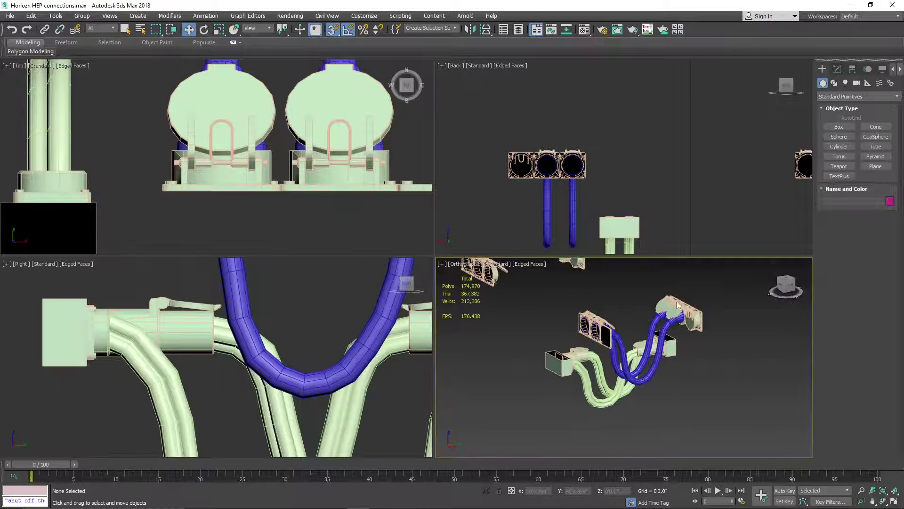
pyautogui.scroll(-2, 624, 334)
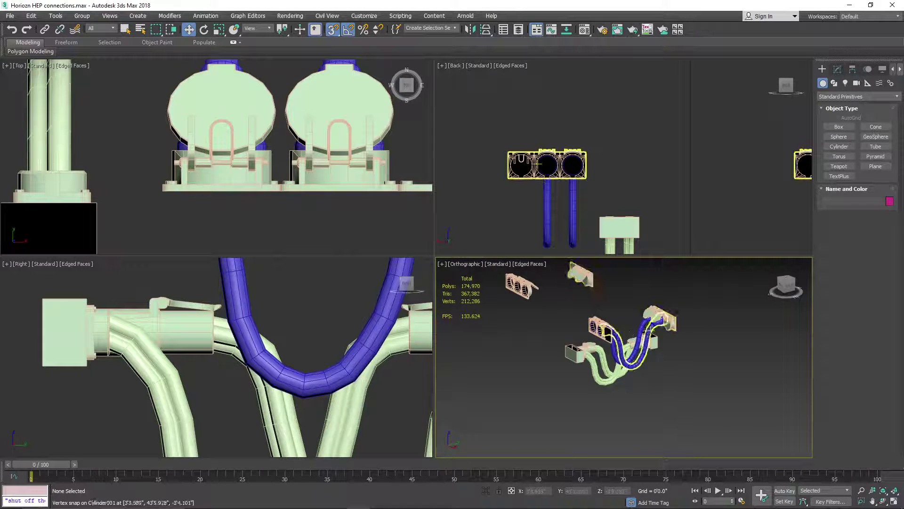
pyautogui.scroll(3, 610, 353)
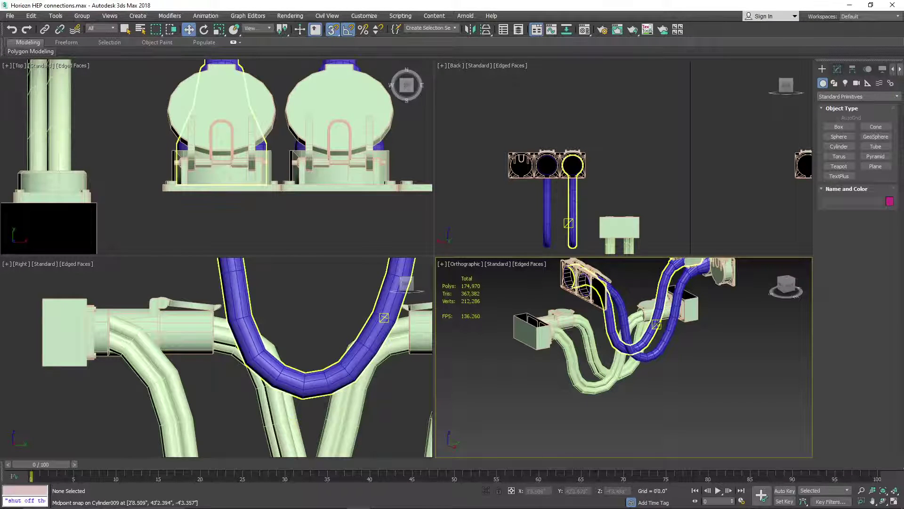
pyautogui.keyDown('alt'); pyautogui.moveTo(652, 324); pyautogui.dragTo(793, 279, button='middle'); pyautogui.keyUp('alt')
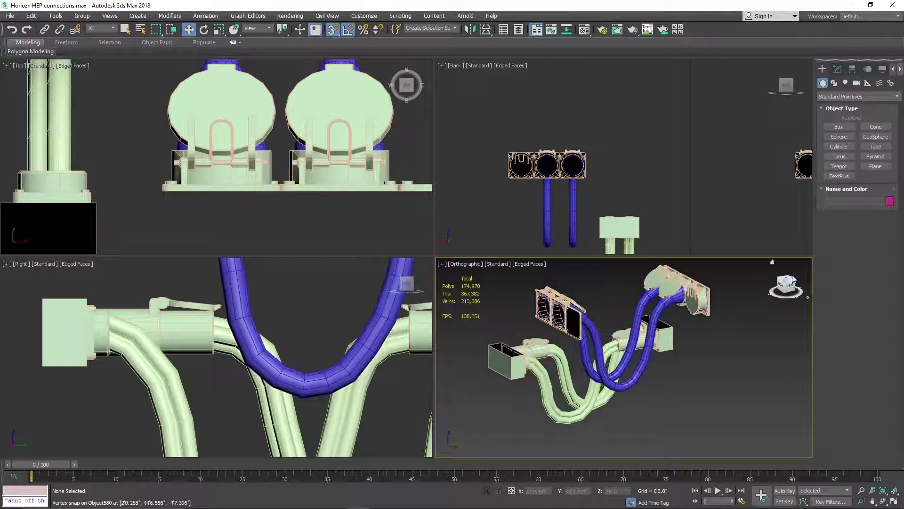
pyautogui.moveTo(789, 286); pyautogui.dragTo(655, 288)
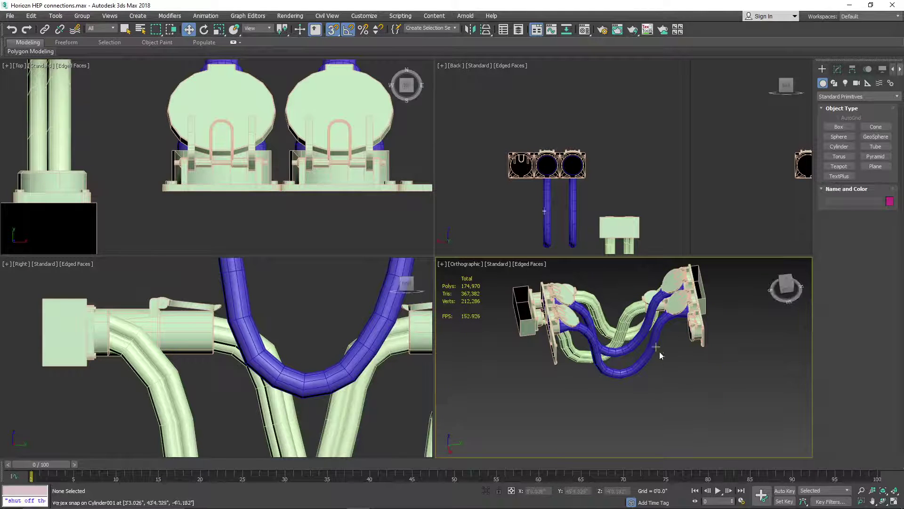
pyautogui.moveTo(790, 292); pyautogui.dragTo(772, 329)
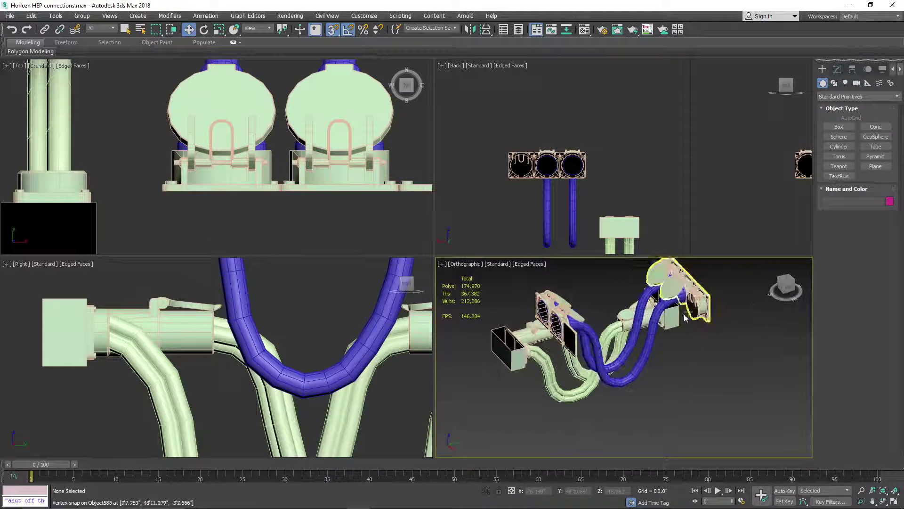
# - Unhide all objects in the scene and select the rail car body beside the cables
pyautogui.rightClick(650, 401)
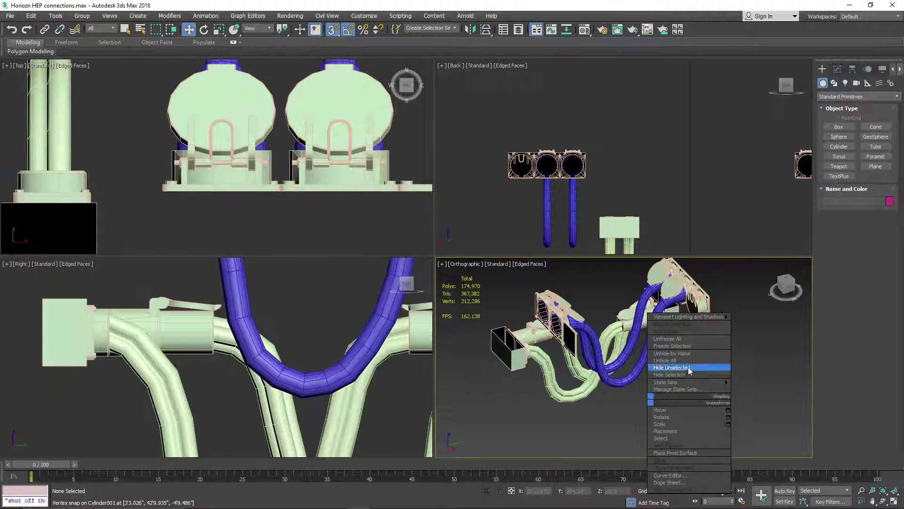
pyautogui.click(678, 339)
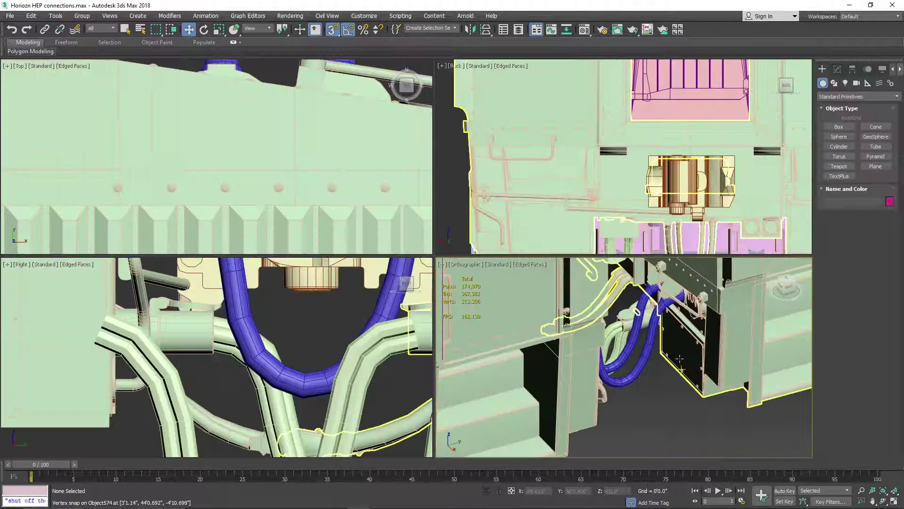
pyautogui.scroll(5, 683, 311)
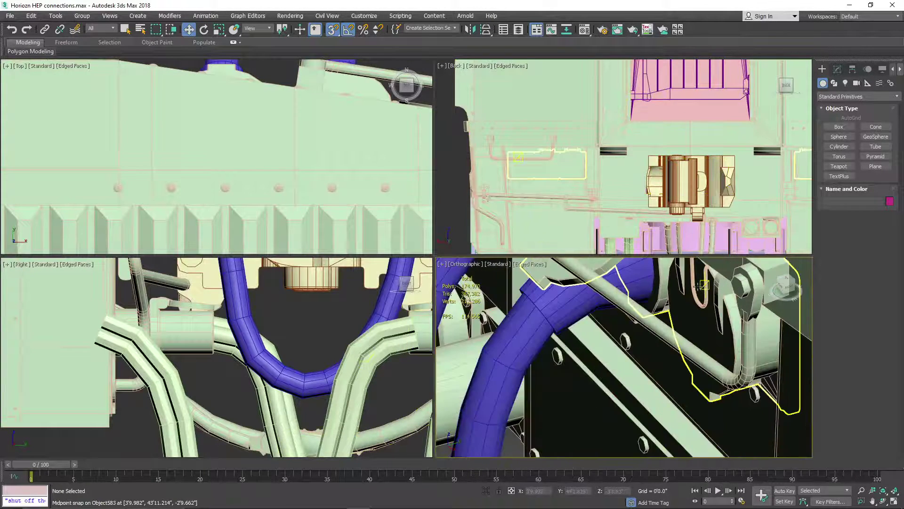
pyautogui.click(658, 305)
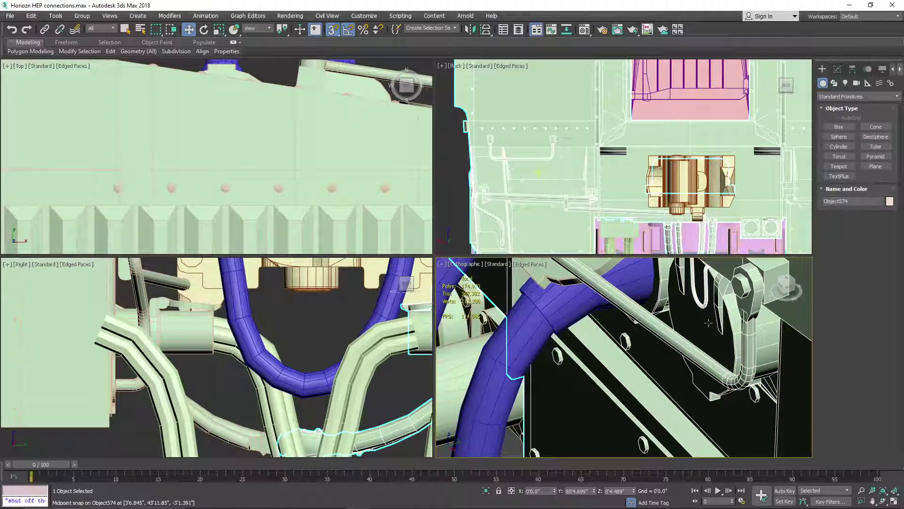
# - Examine how the cables sit between the ends of the two rail cars
pyautogui.scroll(-5, 708, 323)
pyautogui.scroll(-4, 665, 325)
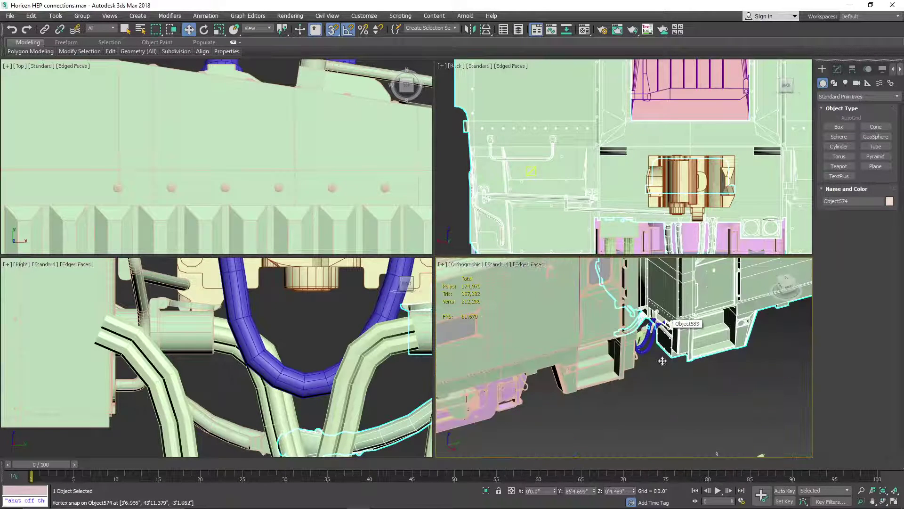
pyautogui.moveTo(791, 291); pyautogui.dragTo(787, 284)
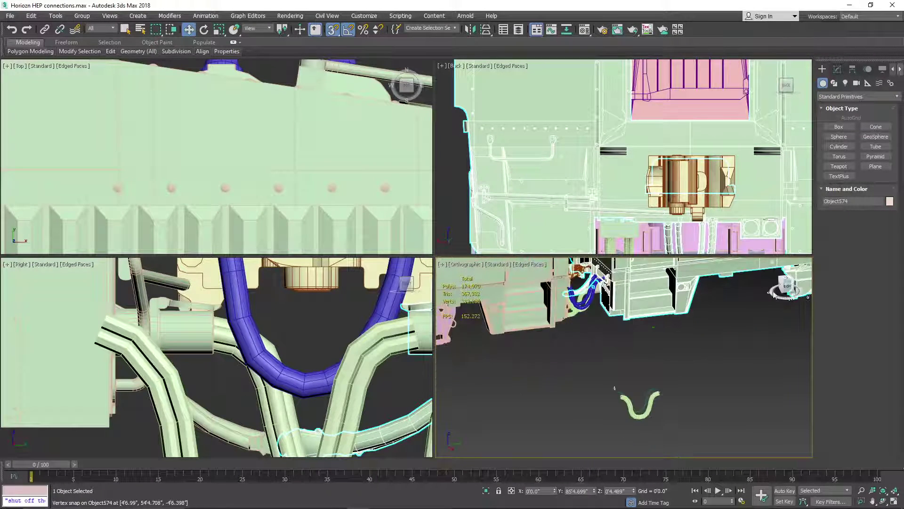
pyautogui.moveTo(729, 337); pyautogui.dragTo(749, 365, button='middle')
pyautogui.scroll(2, 633, 342)
pyautogui.scroll(1, 619, 342)
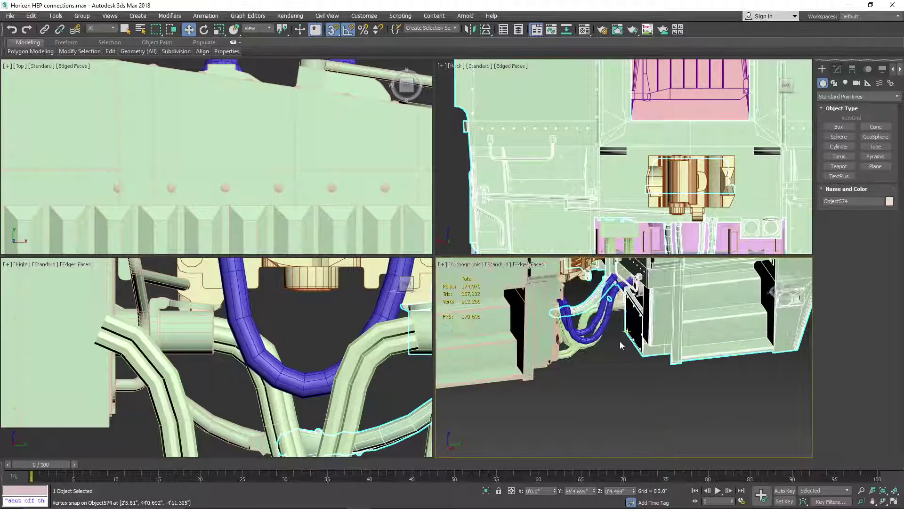
pyautogui.scroll(-2, 619, 342)
pyautogui.scroll(-4, 235, 391)
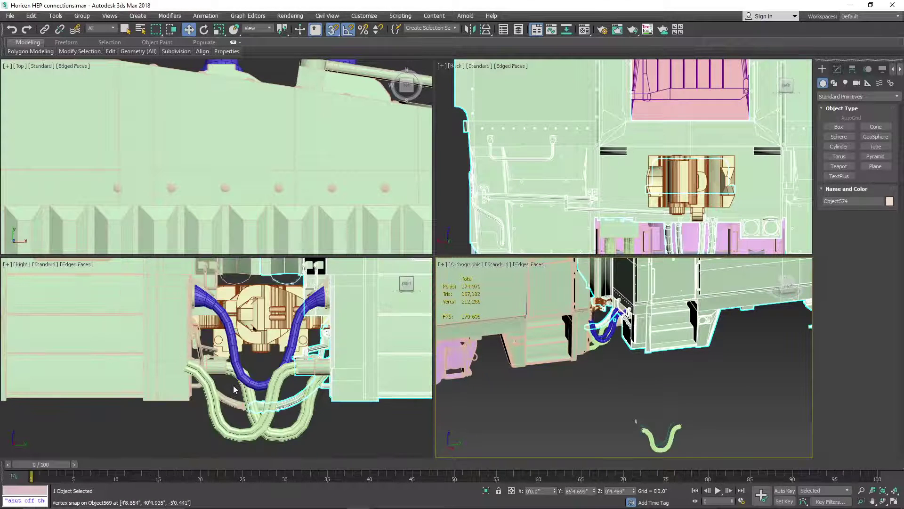
pyautogui.scroll(-5, 586, 368)
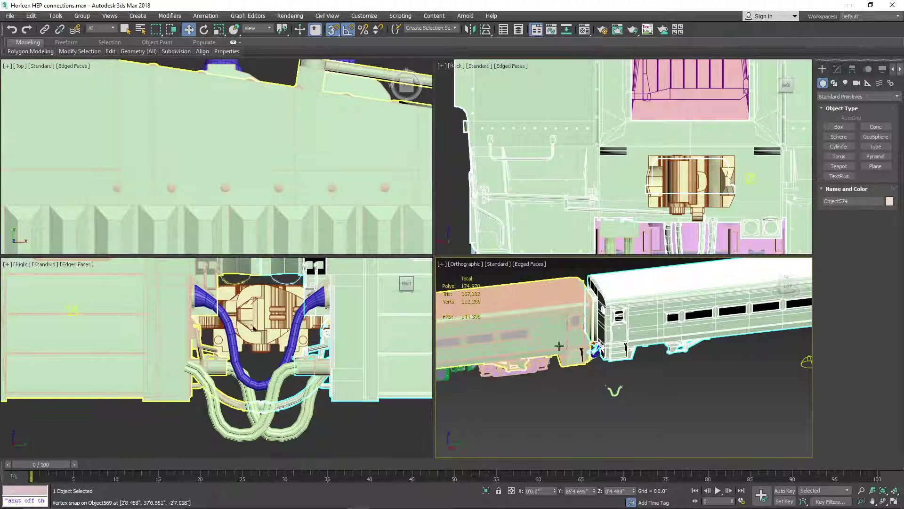
# - Select the first rail car together with its bogies and underfloor parts and delete them all
pyautogui.click(561, 316)
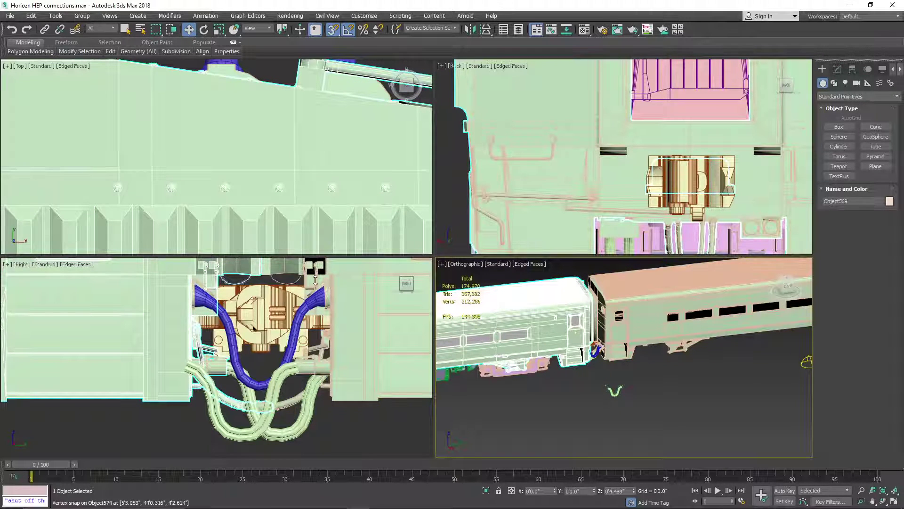
pyautogui.scroll(-7, 219, 364)
pyautogui.moveTo(219, 364); pyautogui.dragTo(272, 368, button='middle')
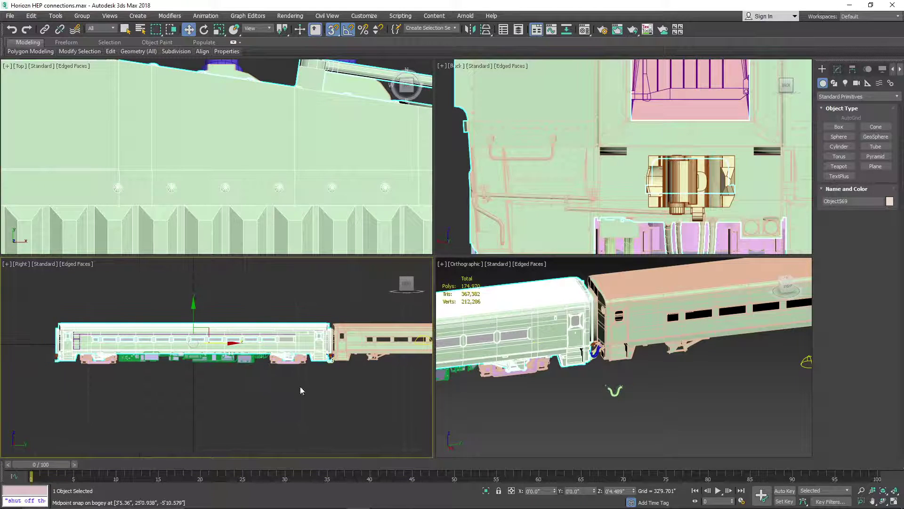
pyautogui.moveTo(41, 299); pyautogui.dragTo(42, 300)
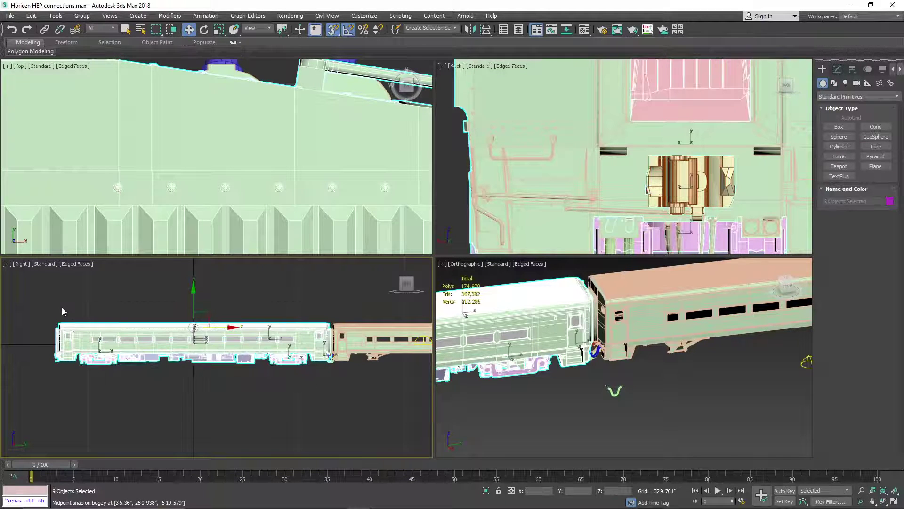
pyautogui.press('Delete')
# - Delete the second rail car body and the coupler left between the cable connections
pyautogui.scroll(6, 372, 348)
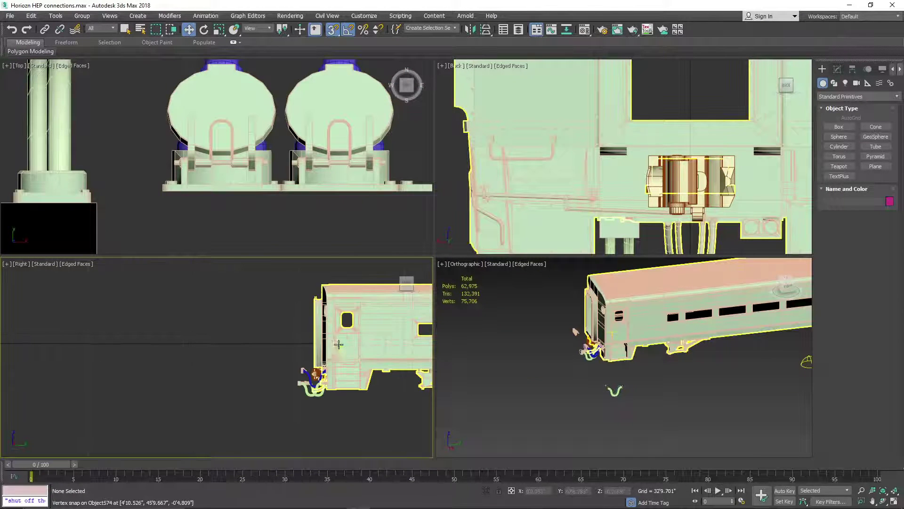
pyautogui.click(331, 341)
pyautogui.press('Delete')
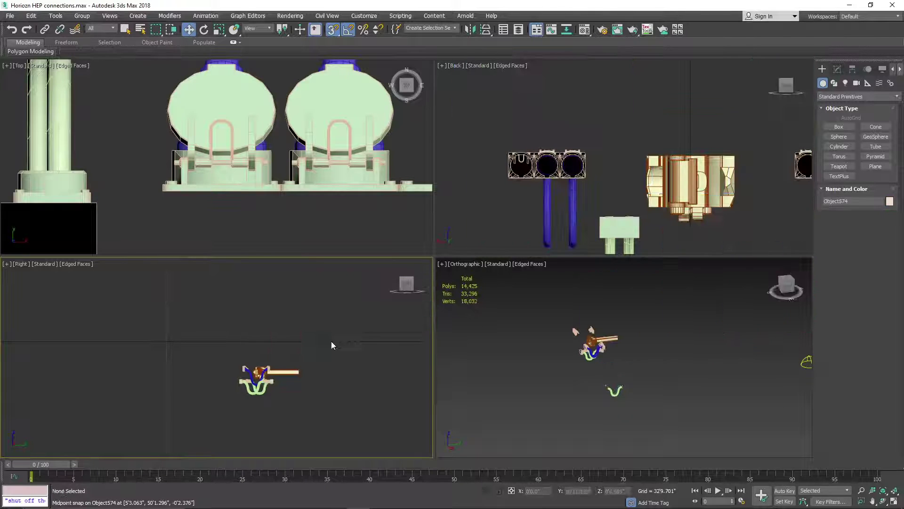
pyautogui.scroll(5, 608, 340)
pyautogui.click(607, 340)
pyautogui.press('Delete')
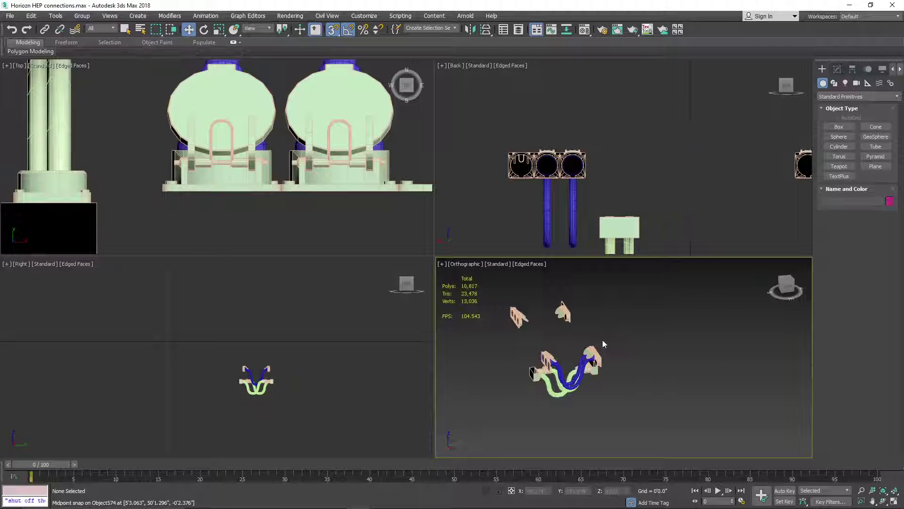
# - Examine the remaining sockets and cable ends up close and from a distance
pyautogui.scroll(5, 299, 357)
pyautogui.scroll(10, 354, 354)
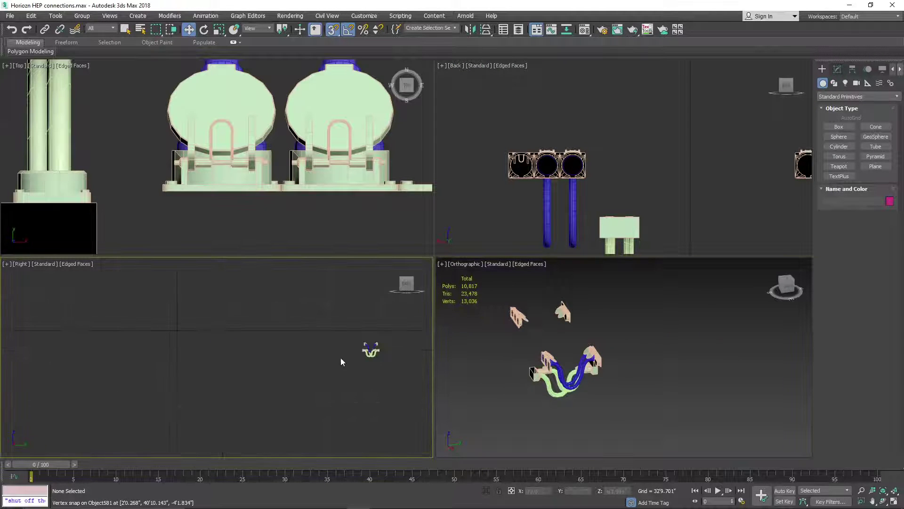
pyautogui.scroll(10, 613, 358)
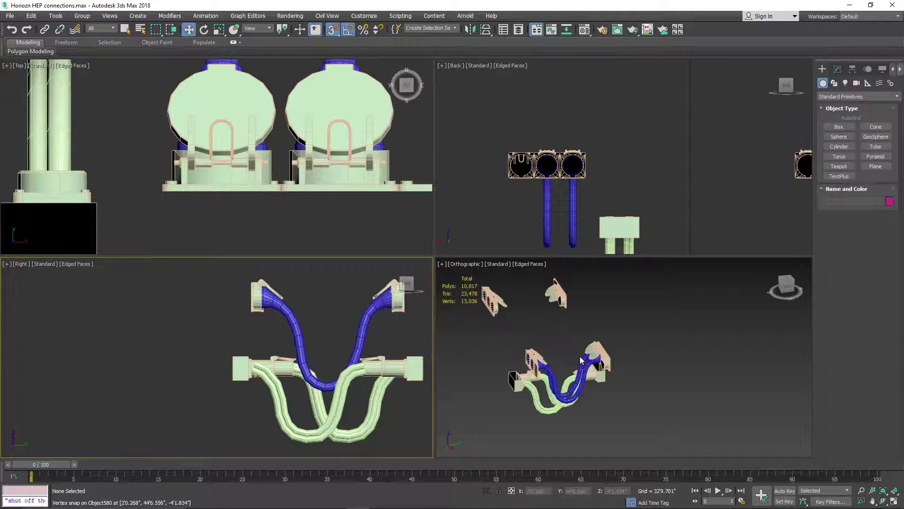
pyautogui.scroll(4, 626, 359)
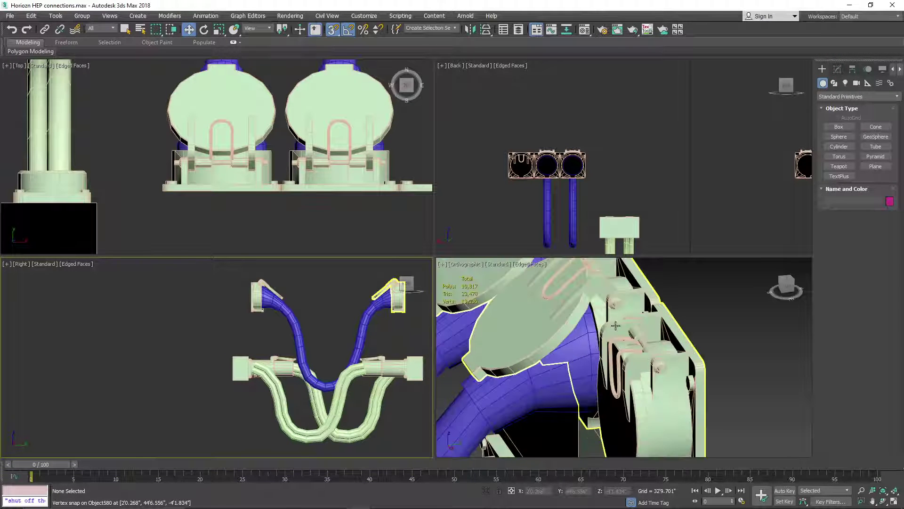
pyautogui.scroll(-15, 606, 325)
pyautogui.scroll(-5, 592, 388)
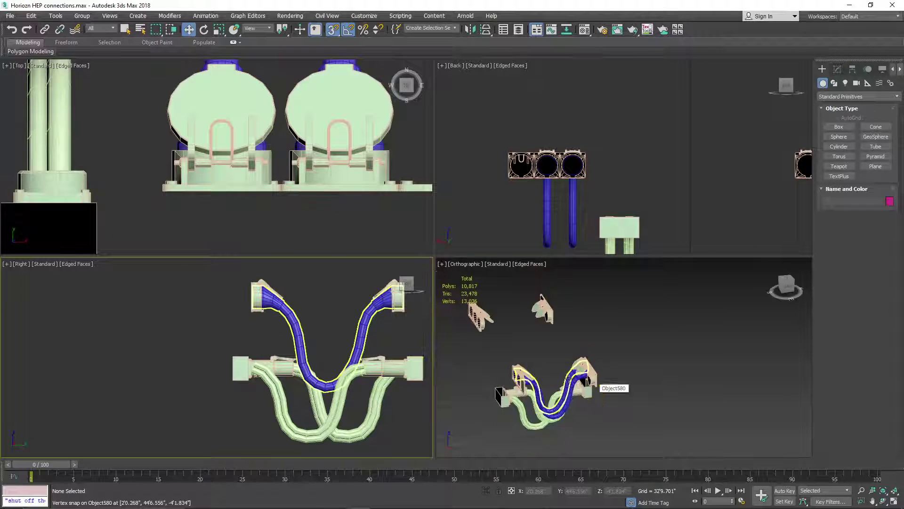
pyautogui.click(633, 408)
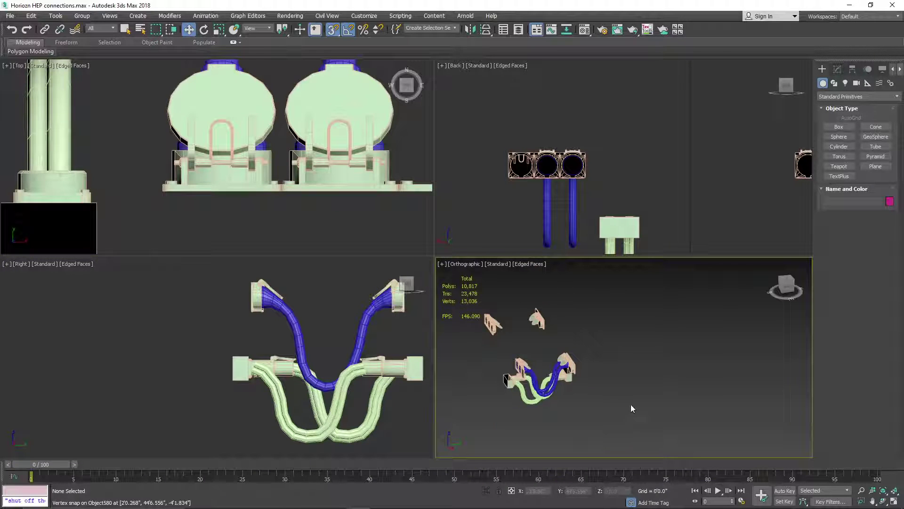
pyautogui.click(10, 16)
pyautogui.click(150, 145)
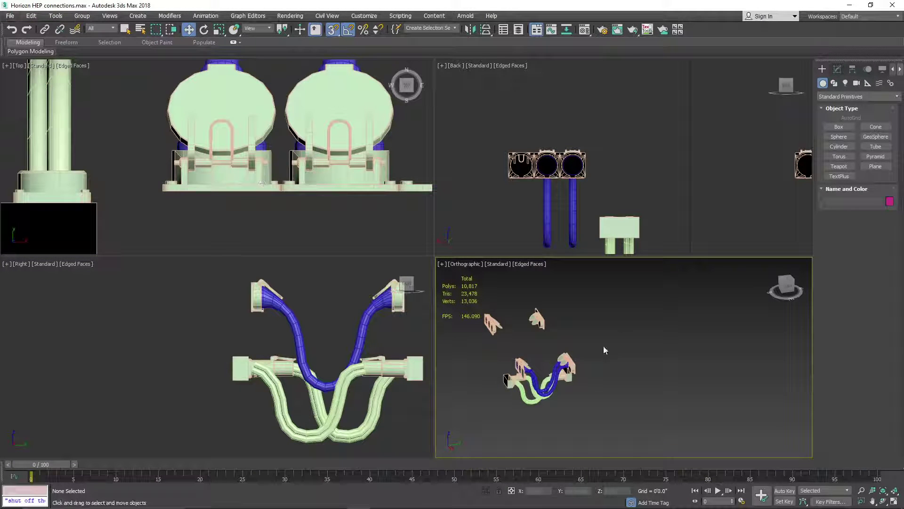
# - Turn off the edged-faces display in the orthographic viewport, with the cable assembly seen from its opposite side
pyautogui.moveTo(607, 363); pyautogui.dragTo(692, 347, button='middle')
pyautogui.moveTo(786, 286); pyautogui.dragTo(765, 288)
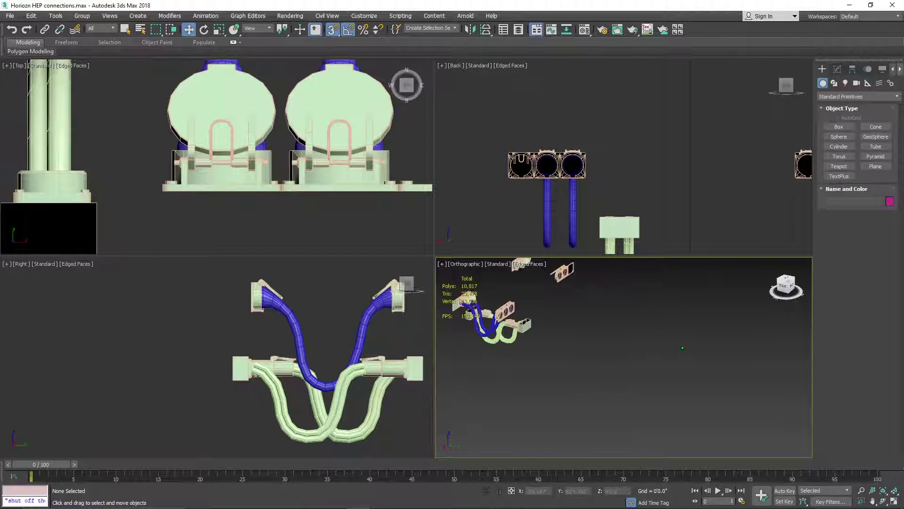
pyautogui.moveTo(626, 332); pyautogui.dragTo(708, 346, button='middle')
pyautogui.moveTo(646, 343); pyautogui.dragTo(705, 301, button='middle')
pyautogui.scroll(-5, 693, 313)
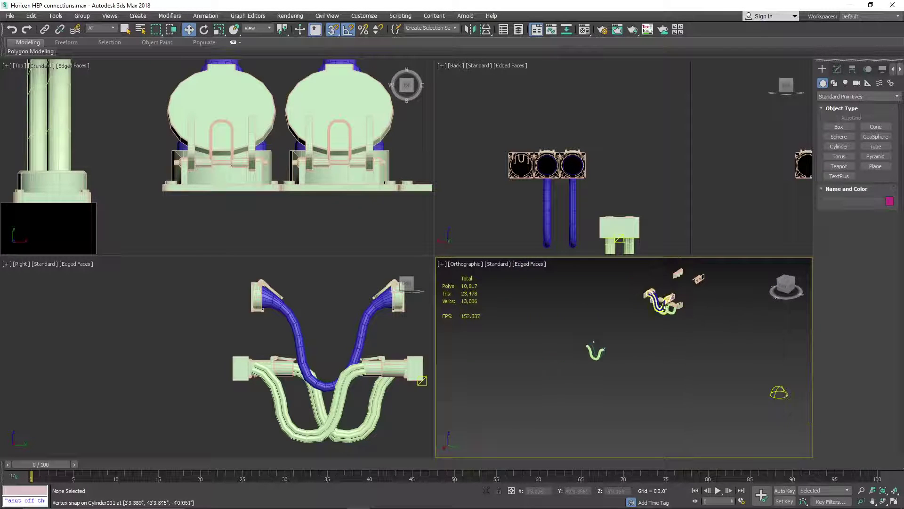
pyautogui.scroll(5, 663, 305)
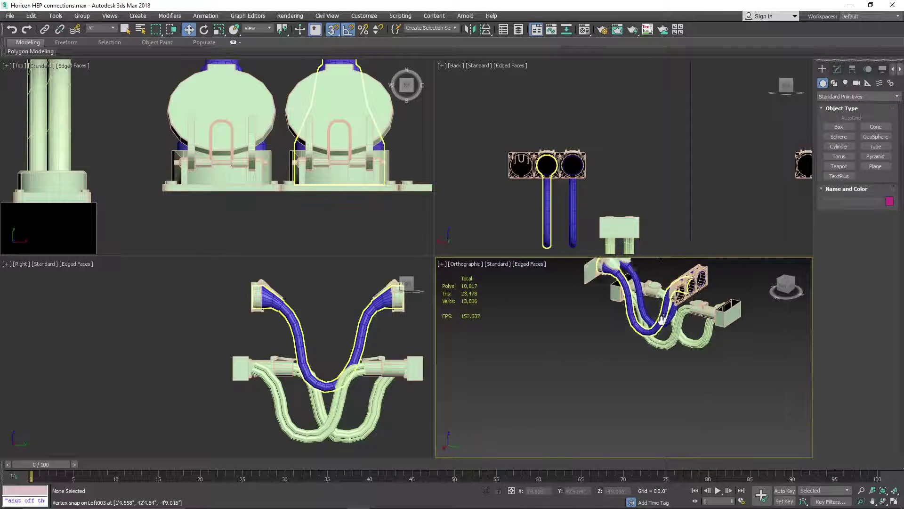
pyautogui.click(522, 267)
pyautogui.click(542, 359)
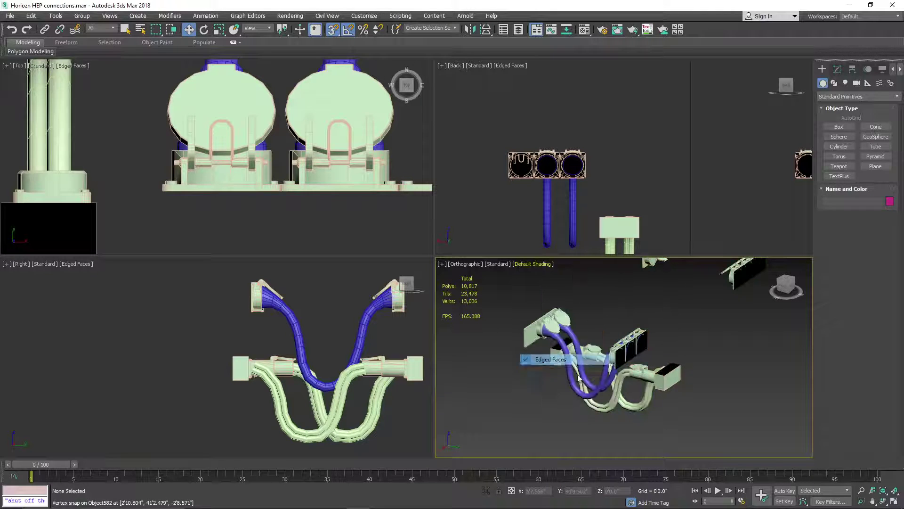
# - Maximize the orthographic viewport and frame the blue and pale cable connections together with their sockets
pyautogui.click(893, 502)
pyautogui.moveTo(474, 265); pyautogui.dragTo(573, 291, button='middle')
pyautogui.scroll(3, 573, 291)
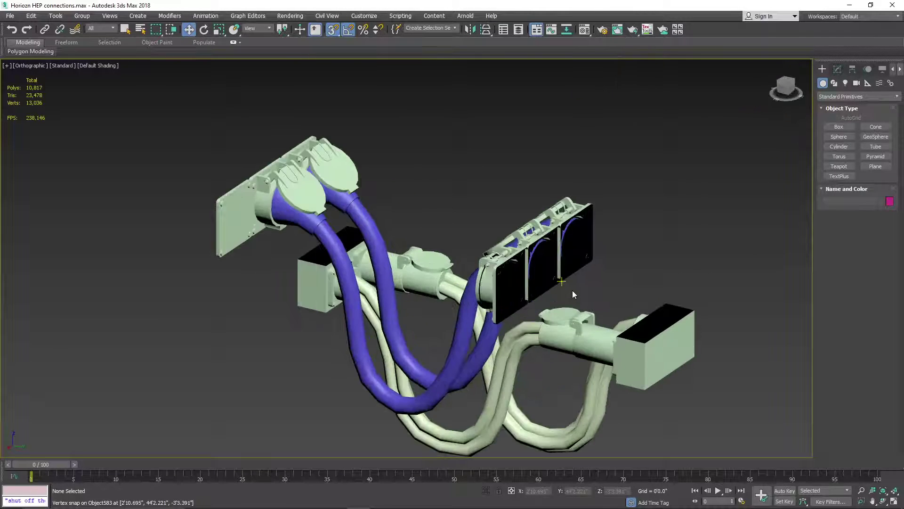
pyautogui.scroll(-2, 573, 291)
pyautogui.scroll(2, 572, 298)
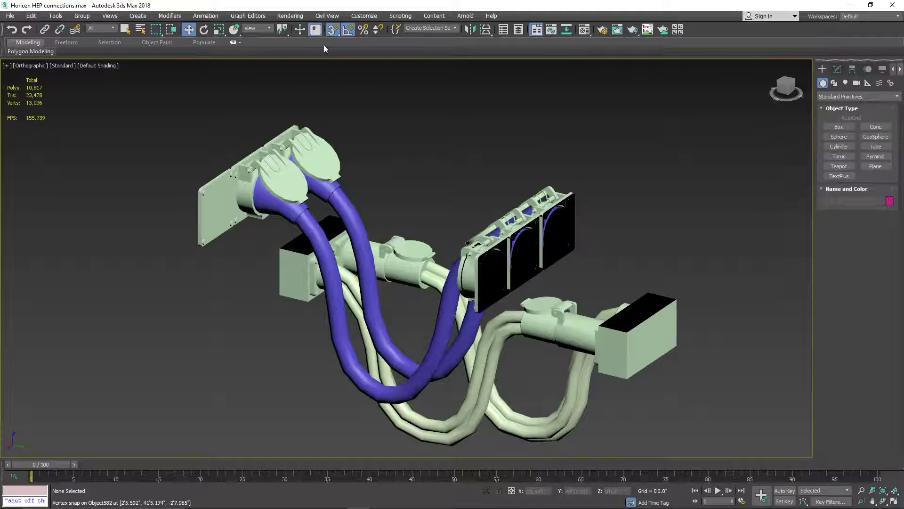
pyautogui.scroll(-4, 511, 205)
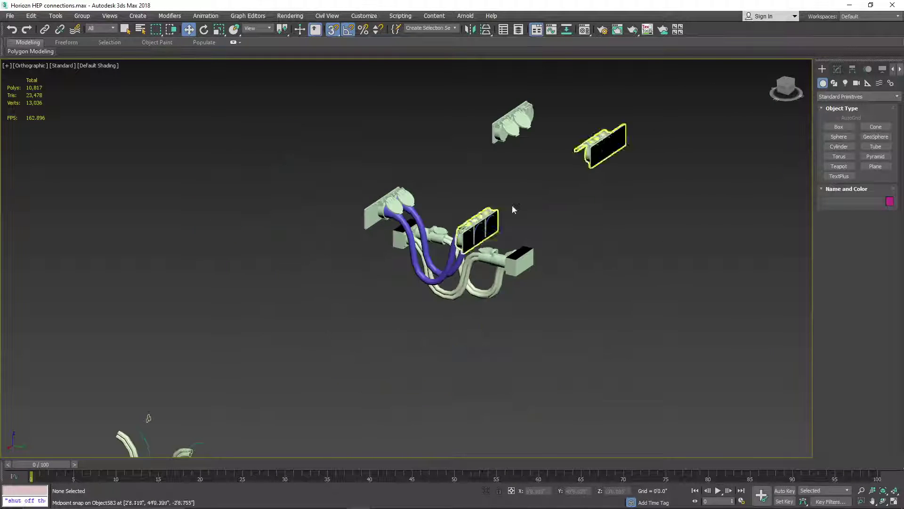
# - Select all cables and sockets and assign an unused grey material from the Material Editor to the whole selection
pyautogui.moveTo(541, 191); pyautogui.dragTo(391, 304)
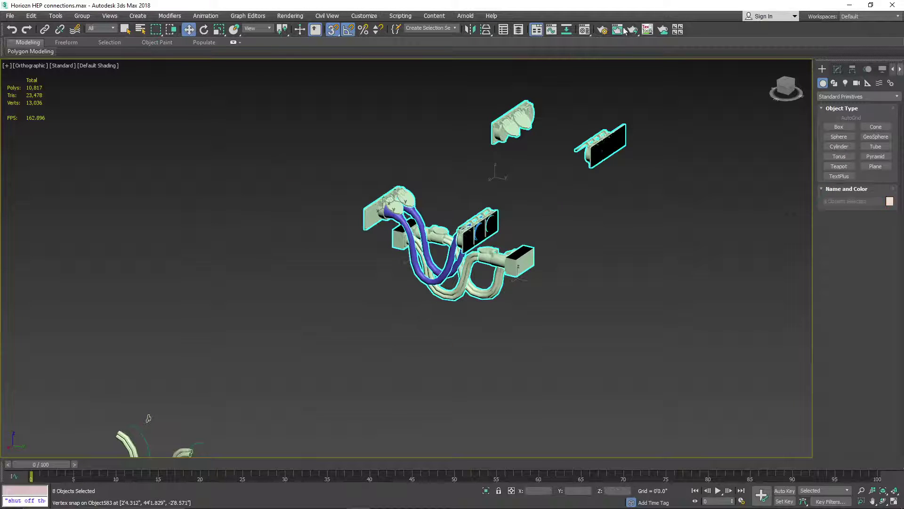
pyautogui.click(585, 35)
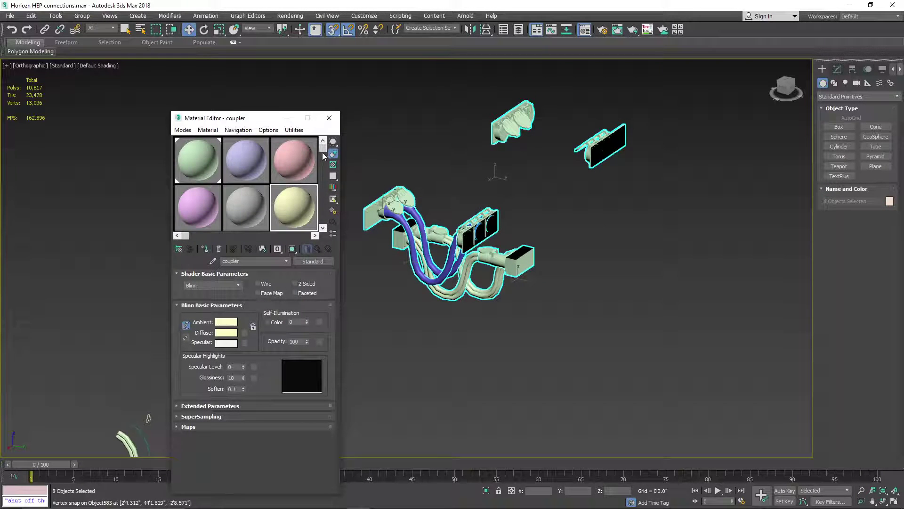
pyautogui.moveTo(323, 156); pyautogui.dragTo(323, 220)
pyautogui.moveTo(404, 248); pyautogui.dragTo(404, 247)
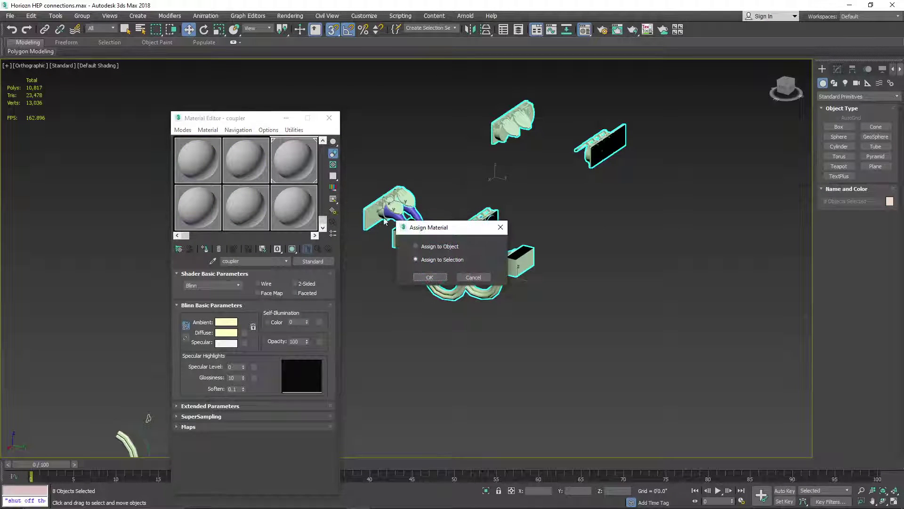
pyautogui.click(429, 276)
pyautogui.click(286, 118)
# - Deselect everything, frame the grey cable assembly closely and render the orthographic view
pyautogui.scroll(8, 383, 232)
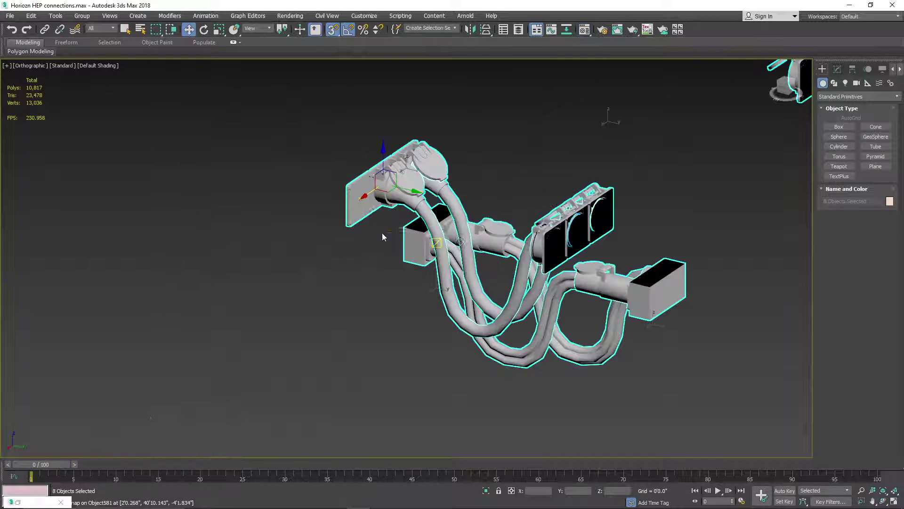
pyautogui.moveTo(448, 256); pyautogui.dragTo(429, 264, button='middle')
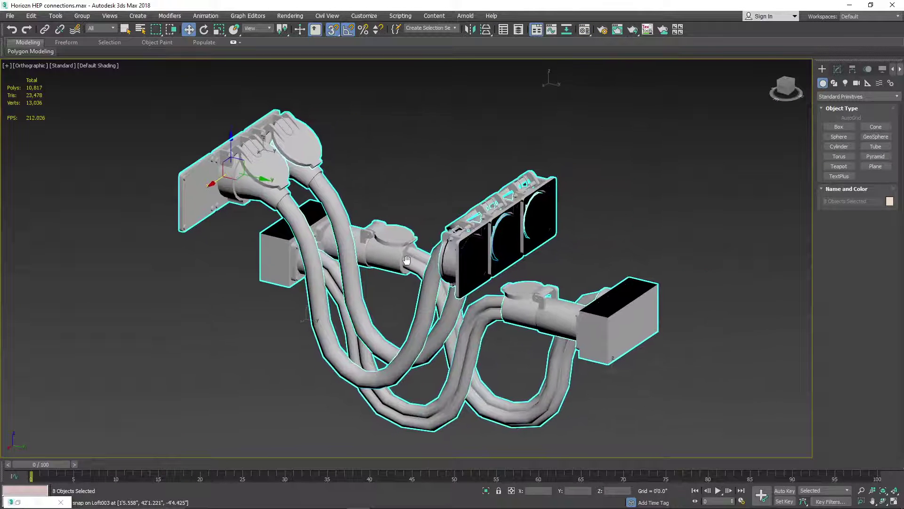
pyautogui.click(400, 183)
pyautogui.moveTo(401, 203); pyautogui.dragTo(376, 185, button='middle')
pyautogui.click(293, 18)
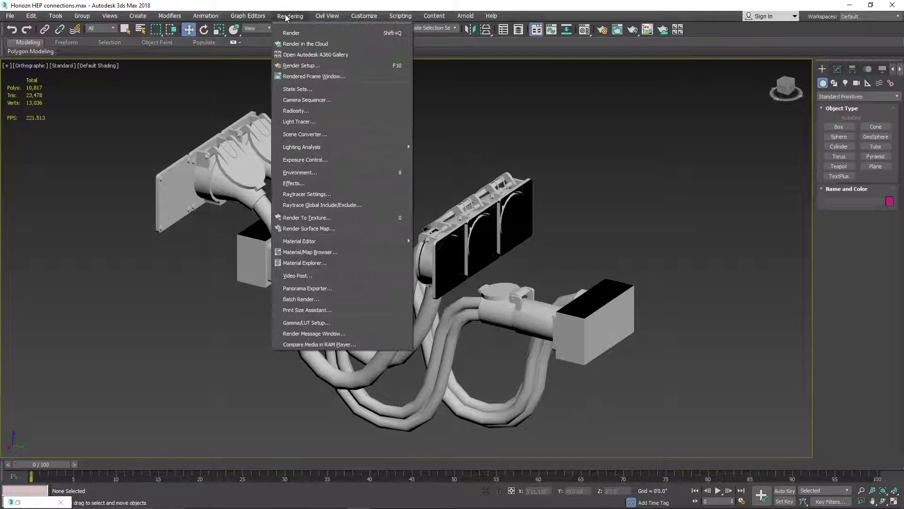
pyautogui.click(301, 32)
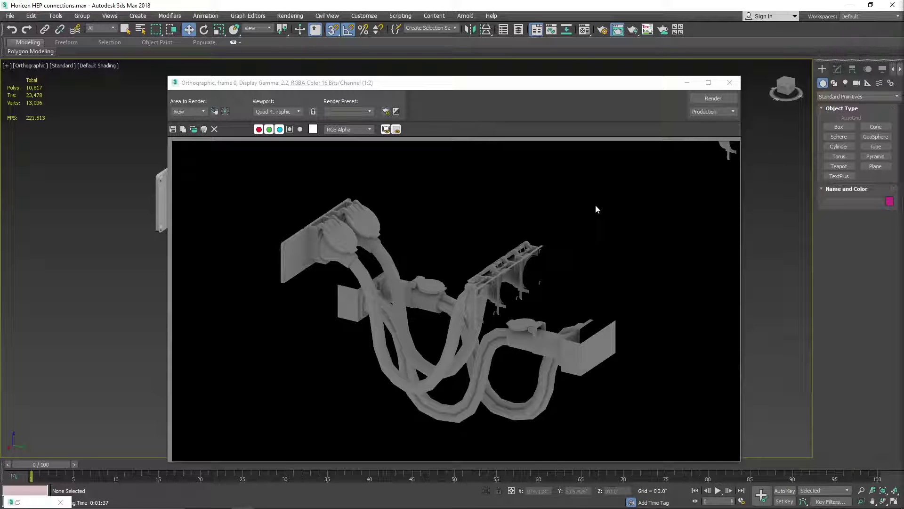
# - Examine the socket covers and cables close up in the rendered image, leaving the image unsaved
pyautogui.scroll(3, 322, 244)
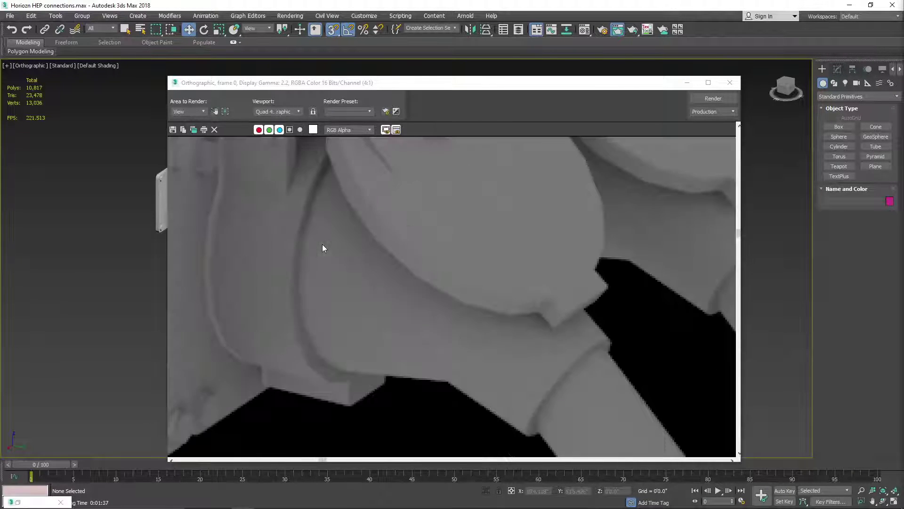
pyautogui.scroll(-1, 322, 245)
pyautogui.scroll(-1, 322, 244)
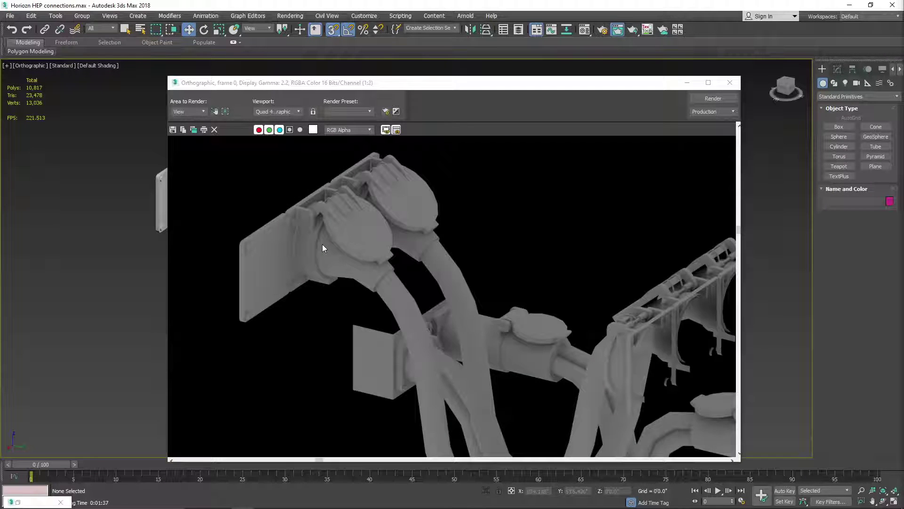
pyautogui.scroll(-1, 322, 244)
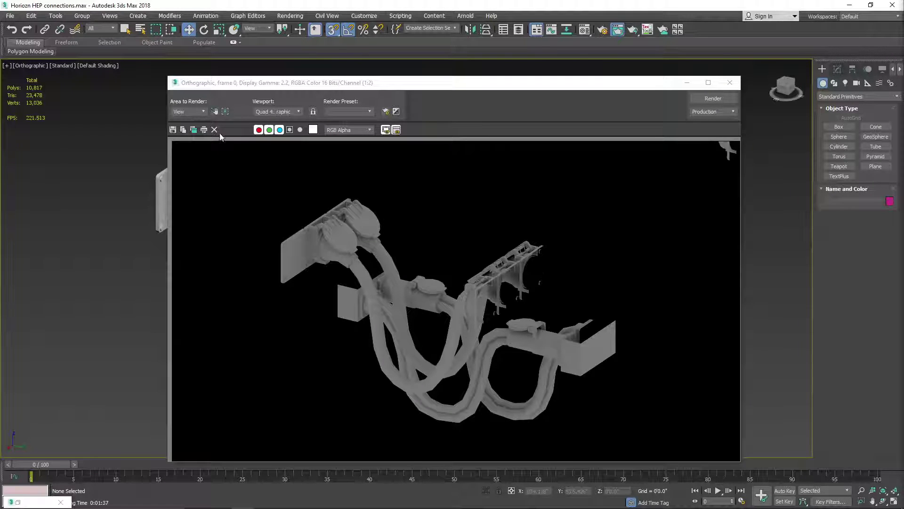
pyautogui.click(171, 131)
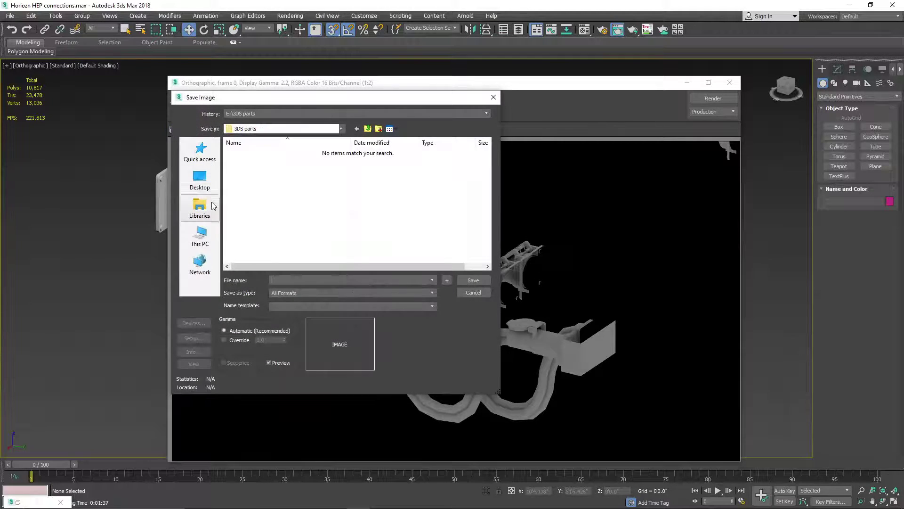
pyautogui.click(493, 98)
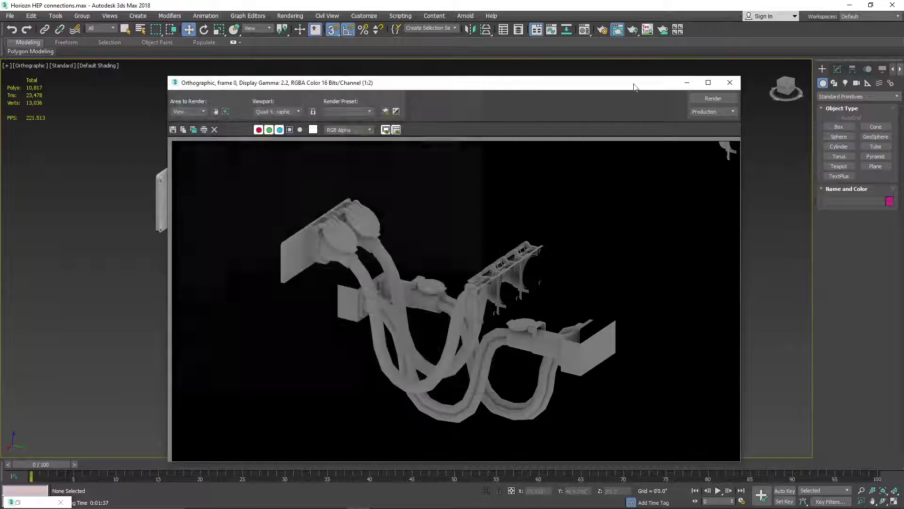
# - Close the rendered image and save the HEP connections scene
pyautogui.click(724, 79)
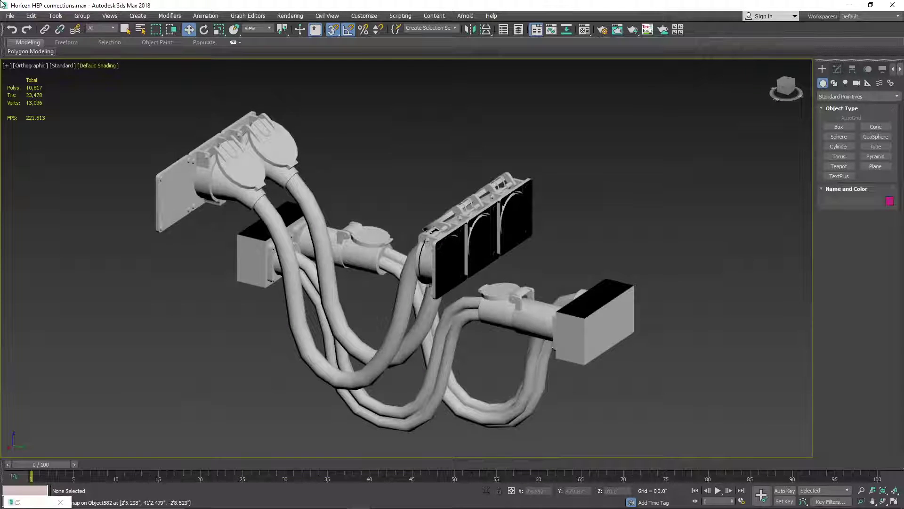
pyautogui.click(10, 16)
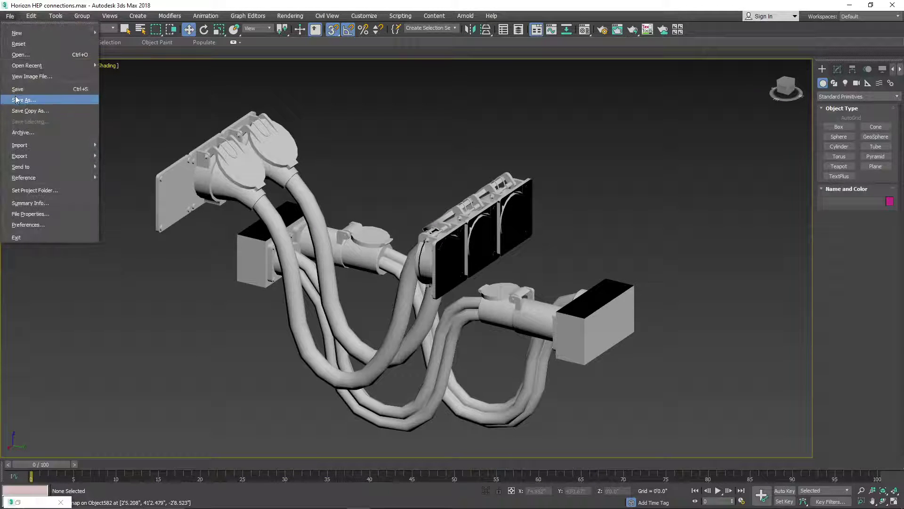
pyautogui.click(28, 88)
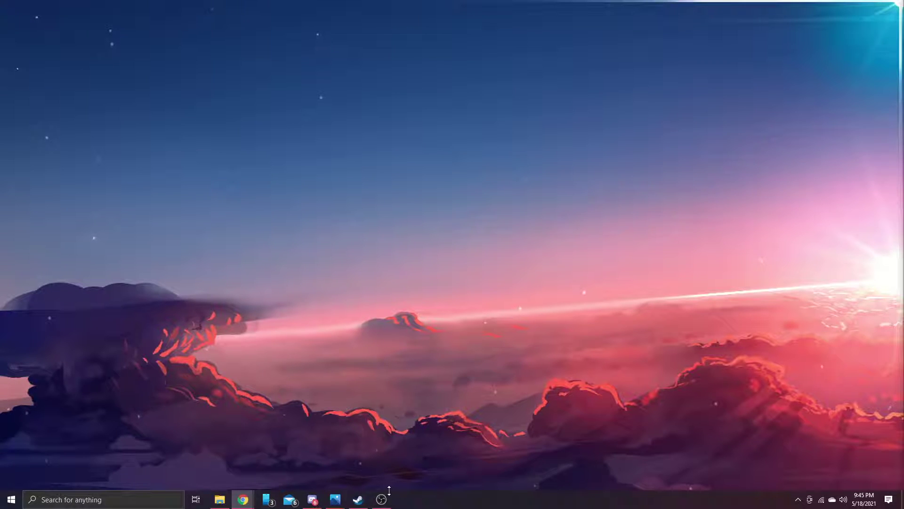
# - Close the Steam window and switch to the Horizon reference photos folder
pyautogui.moveTo(358, 499)
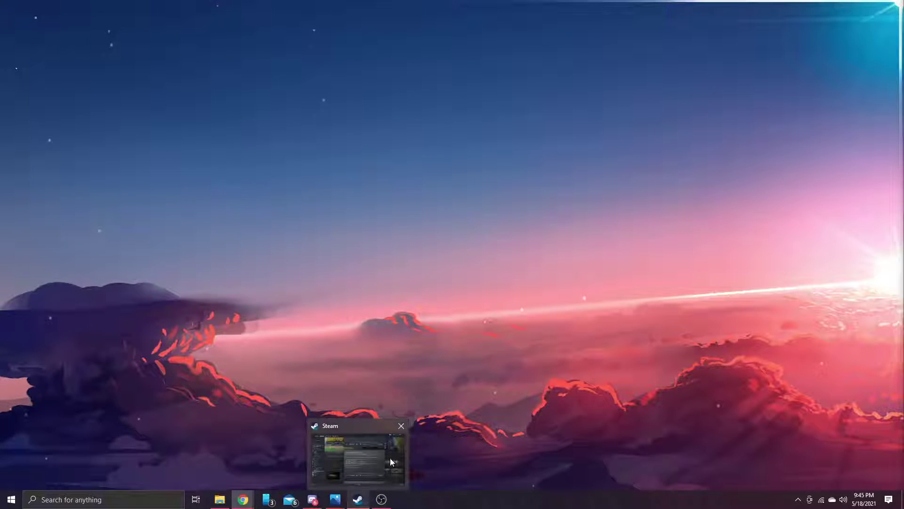
pyautogui.click(402, 426)
pyautogui.moveTo(220, 498)
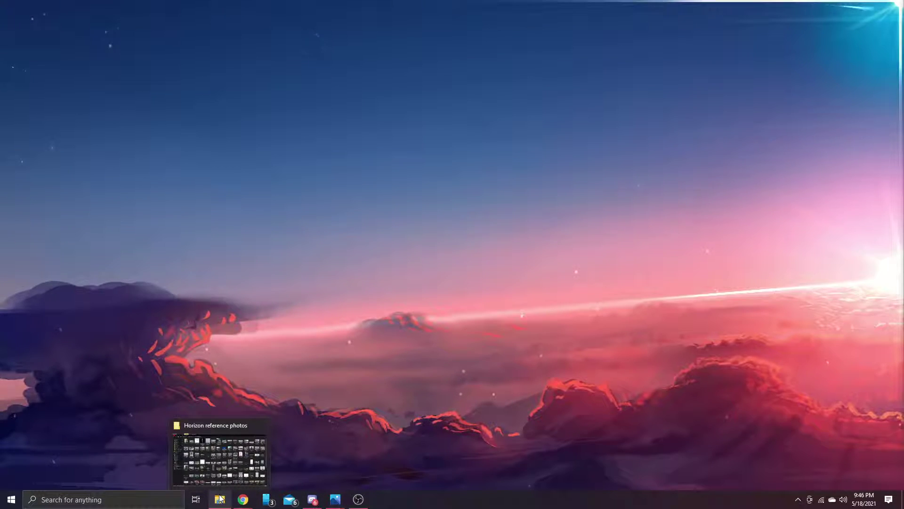
pyautogui.click(239, 449)
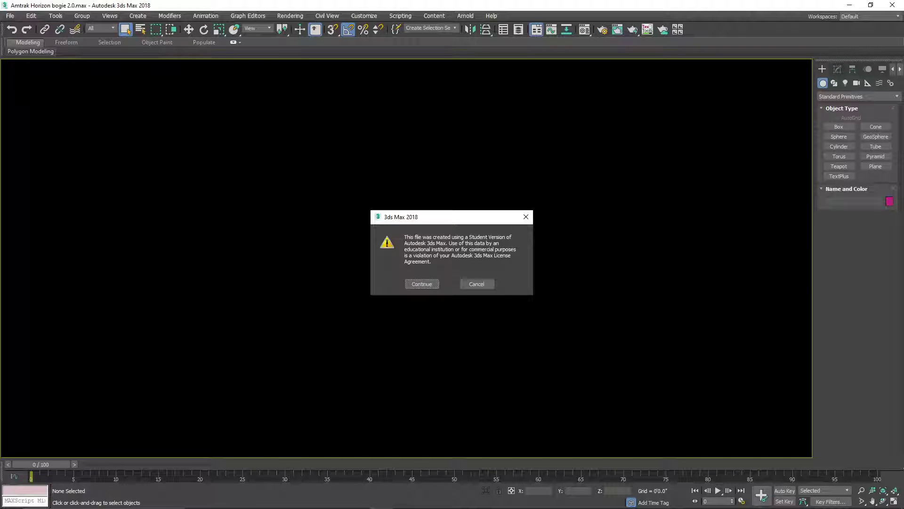
# - Accept the student-version notice for the Amtrak Horizon bogie 2.0 scene and turn off edged faces in the perspective viewport
pyautogui.click(420, 284)
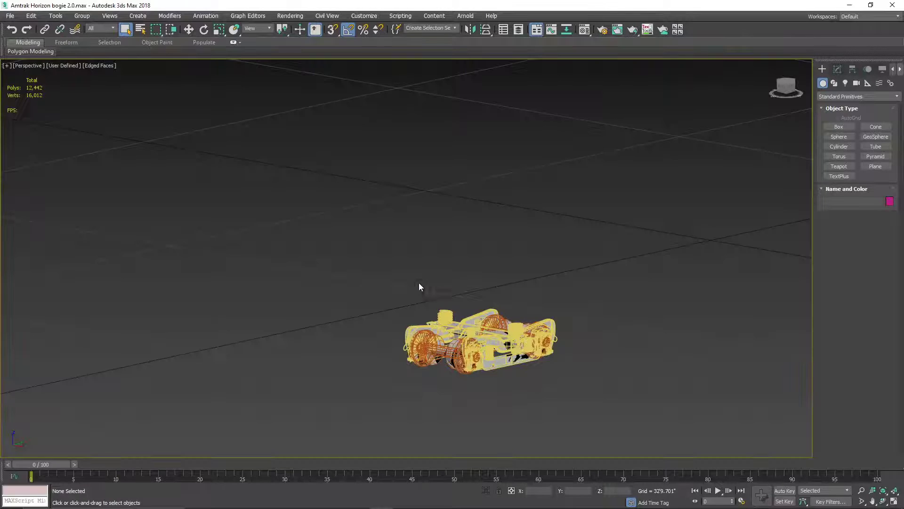
pyautogui.scroll(4, 520, 348)
pyautogui.scroll(3, 578, 384)
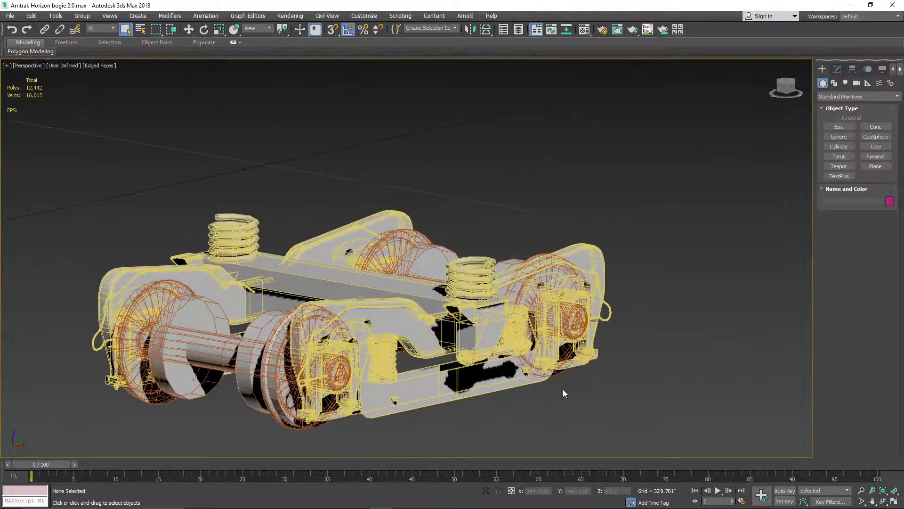
pyautogui.click(99, 66)
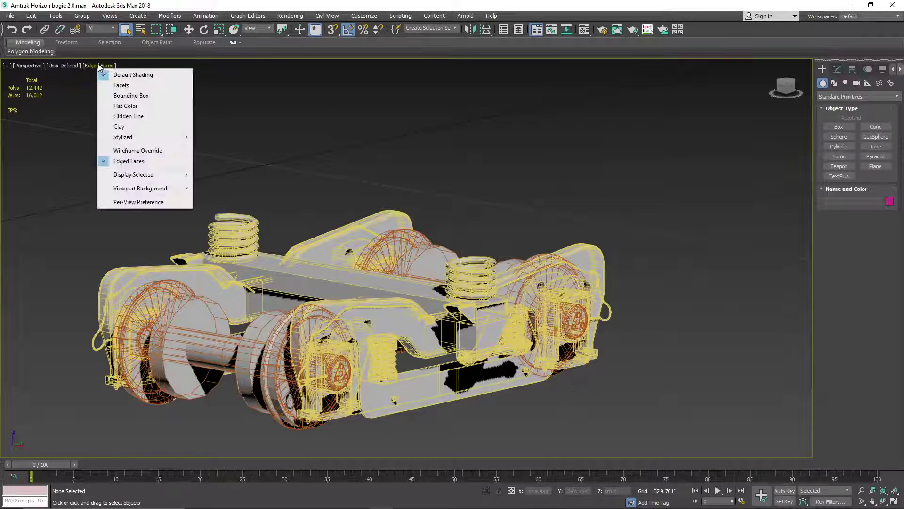
pyautogui.click(129, 160)
pyautogui.moveTo(570, 267)
pyautogui.mouseDown(button='middle')
pyautogui.moveTo(645, 221)
pyautogui.moveTo(605, 225)
pyautogui.mouseUp(button='middle')
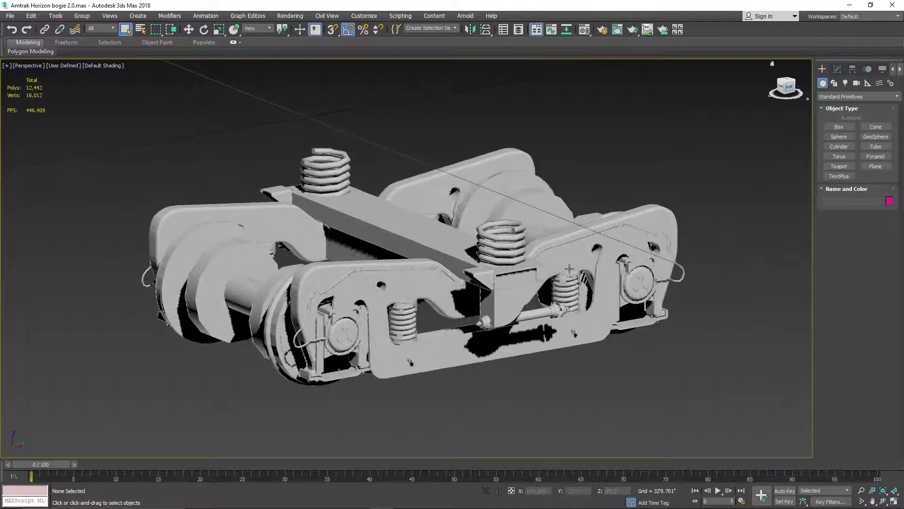
# - Inspect the bogie's springs and side frames, and set the perspective viewport's display quality to High Quality
pyautogui.scroll(10, 502, 301)
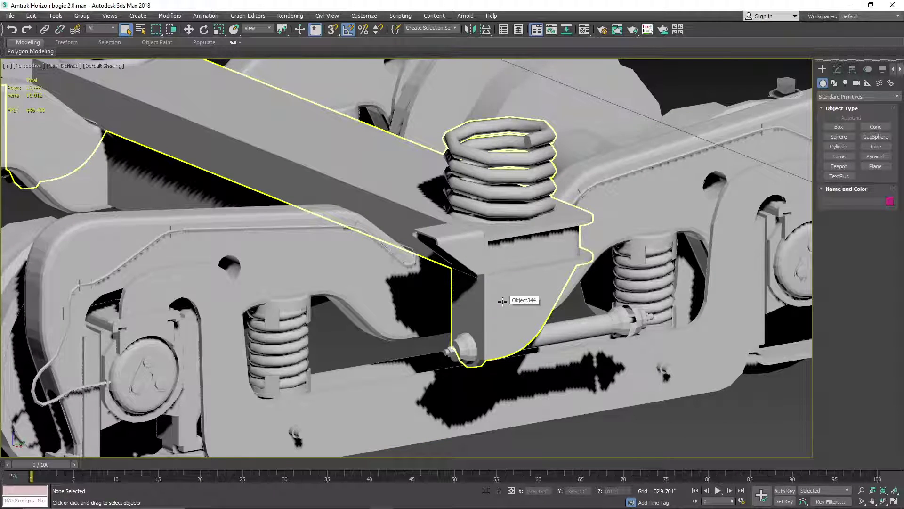
pyautogui.scroll(-3, 503, 302)
pyautogui.scroll(-3, 503, 301)
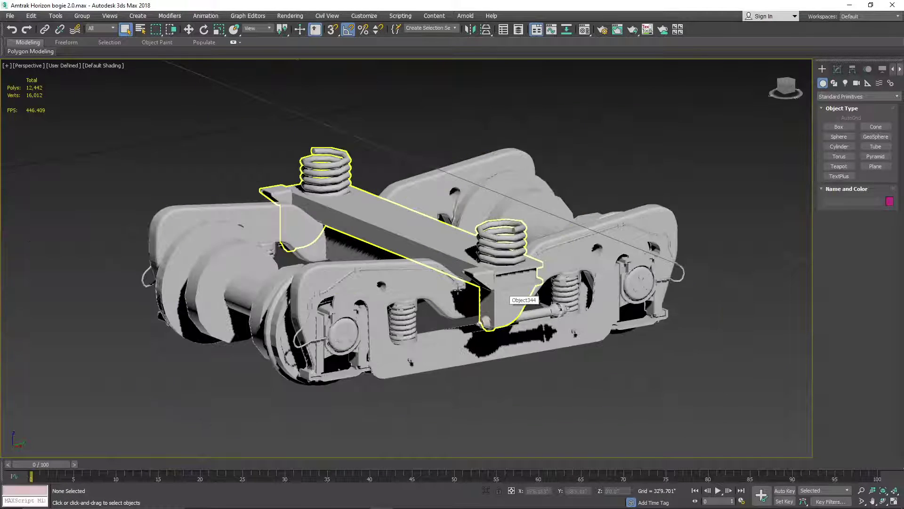
pyautogui.scroll(3, 458, 290)
pyautogui.moveTo(440, 279); pyautogui.dragTo(445, 278, button='middle')
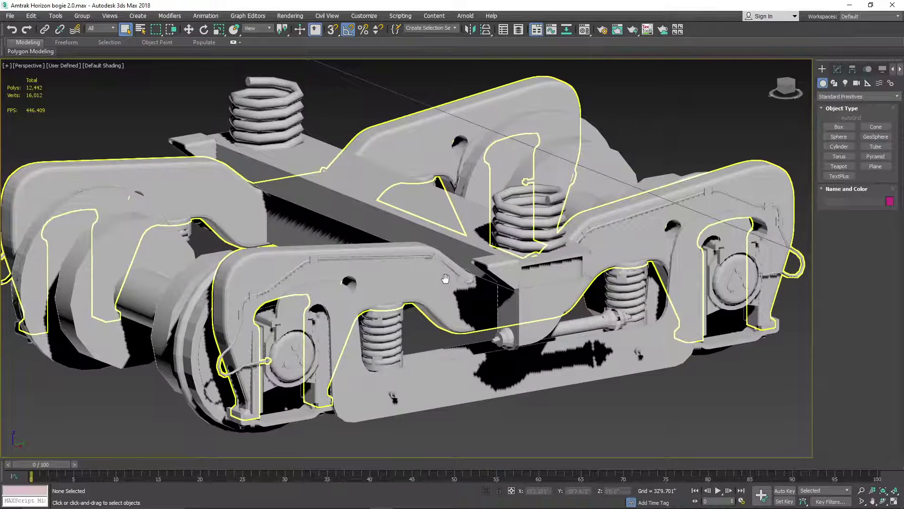
pyautogui.click(71, 65)
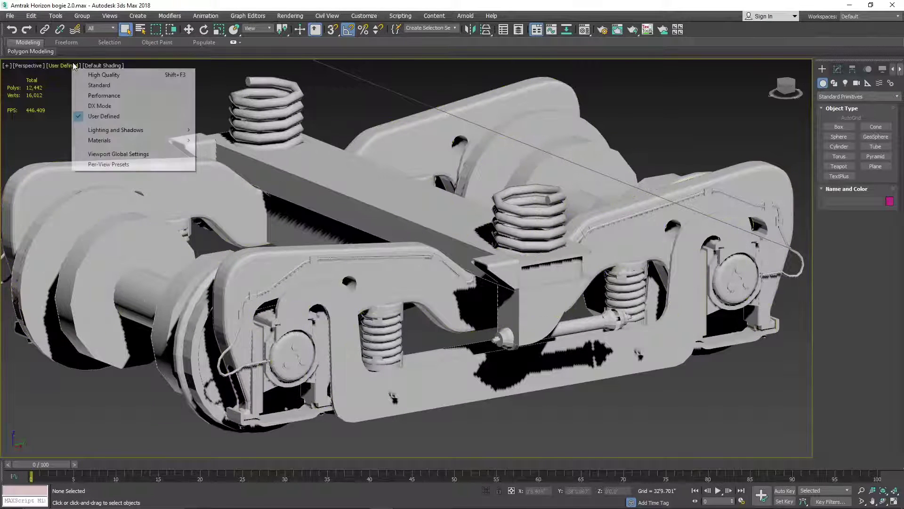
pyautogui.click(104, 75)
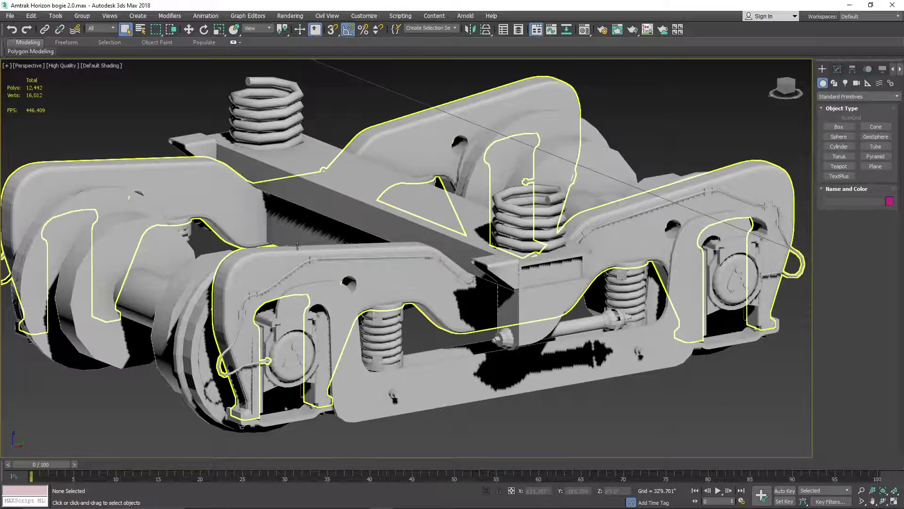
pyautogui.scroll(-10, 306, 255)
pyautogui.scroll(12, 298, 252)
pyautogui.scroll(-4, 298, 253)
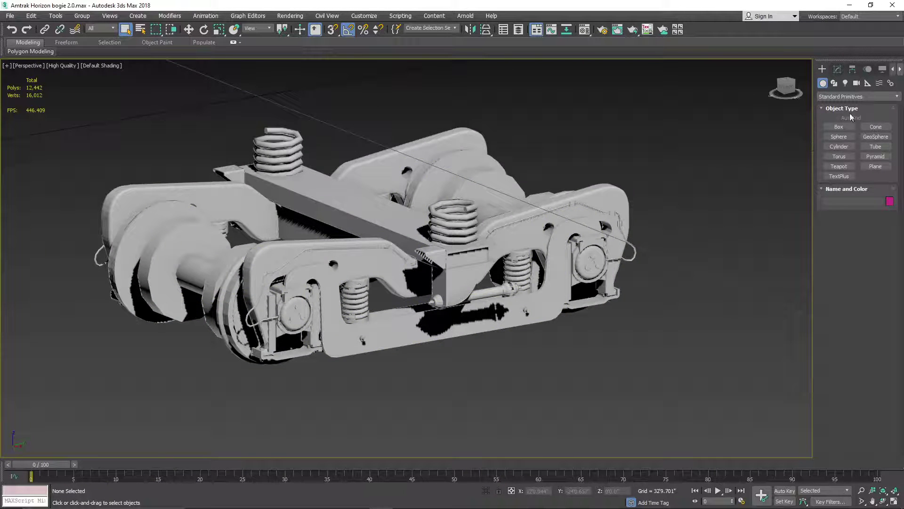
# - Add a standard Skylight with multiplier 1.0 on the ground beside the bogie
pyautogui.click(856, 97)
pyautogui.click(846, 83)
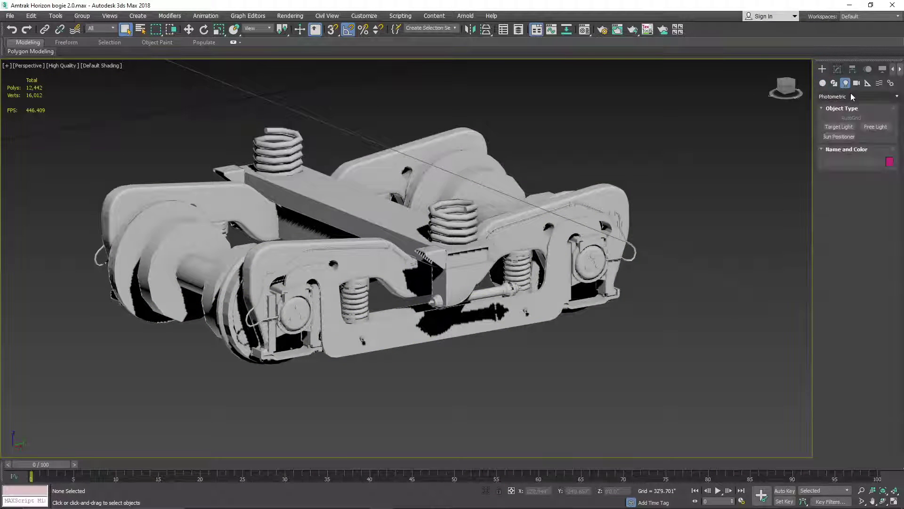
pyautogui.click(855, 97)
pyautogui.click(847, 114)
pyautogui.click(876, 146)
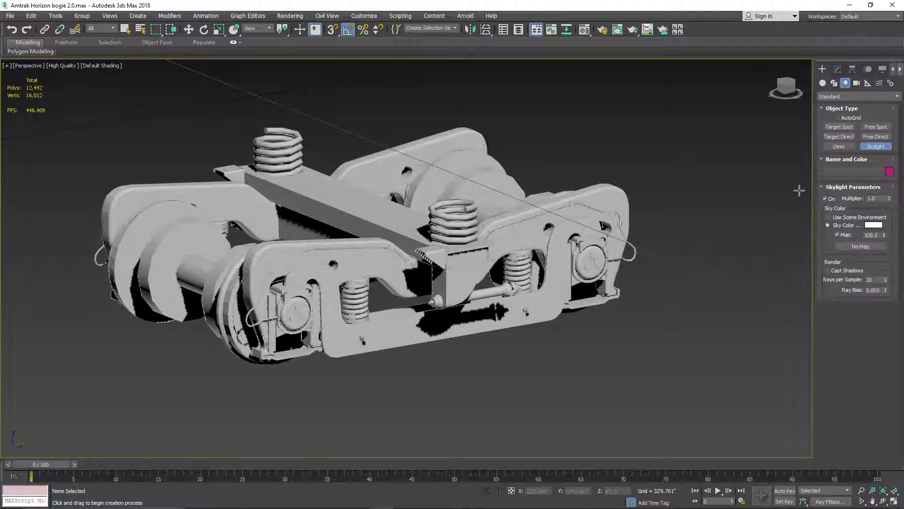
pyautogui.click(675, 299)
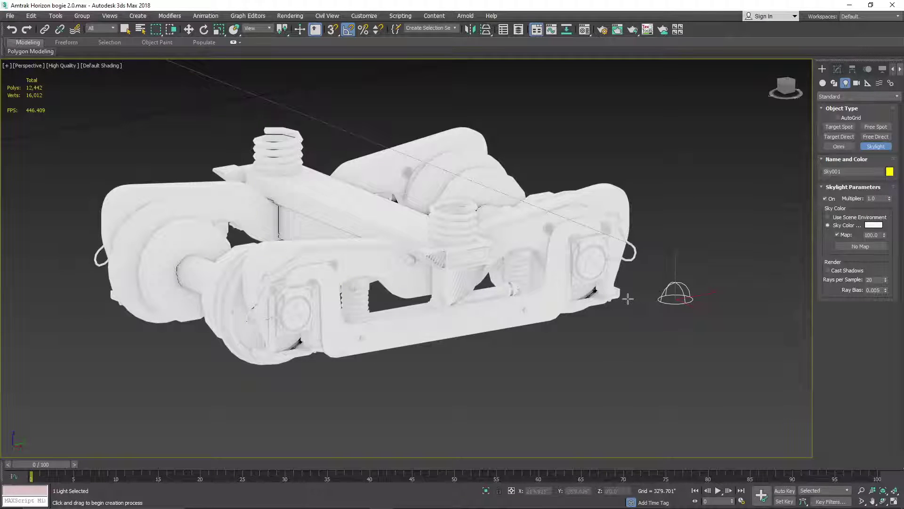
pyautogui.rightClick(716, 282)
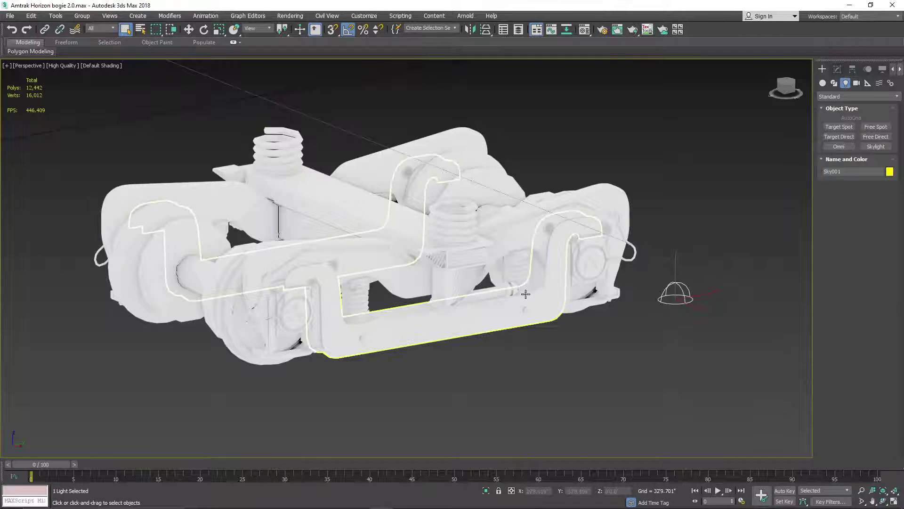
# - Switch the perspective viewport to an orthographic projection and frame the whole bogie with its skylight
pyautogui.scroll(5, 521, 295)
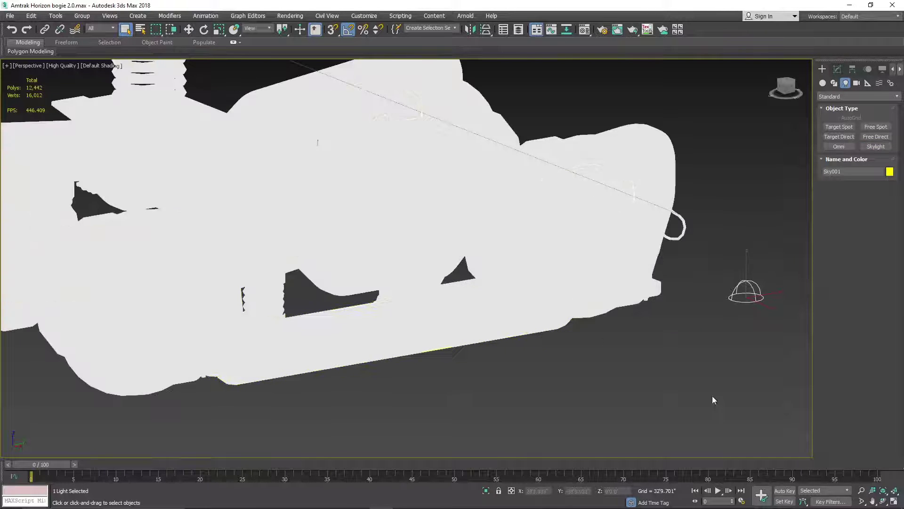
pyautogui.click(28, 66)
pyautogui.click(80, 107)
pyautogui.scroll(-5, 320, 200)
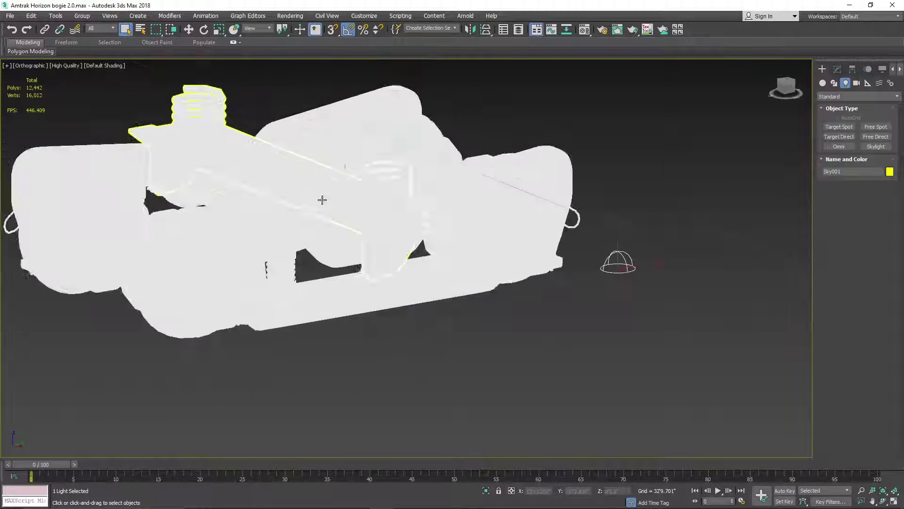
pyautogui.scroll(6, 361, 222)
pyautogui.moveTo(427, 228); pyautogui.dragTo(424, 208, button='middle')
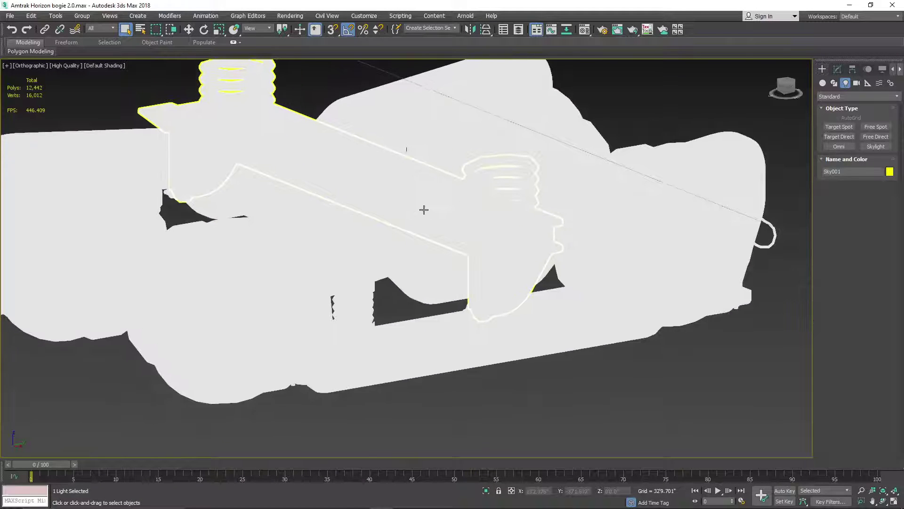
pyautogui.scroll(-3, 424, 208)
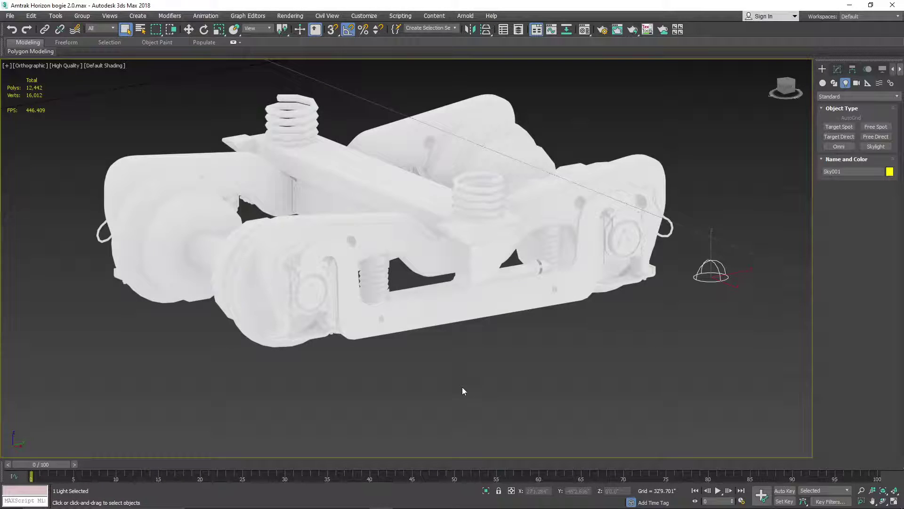
# - Darken the skylight's sky color from near white to a dark grey
pyautogui.click(837, 69)
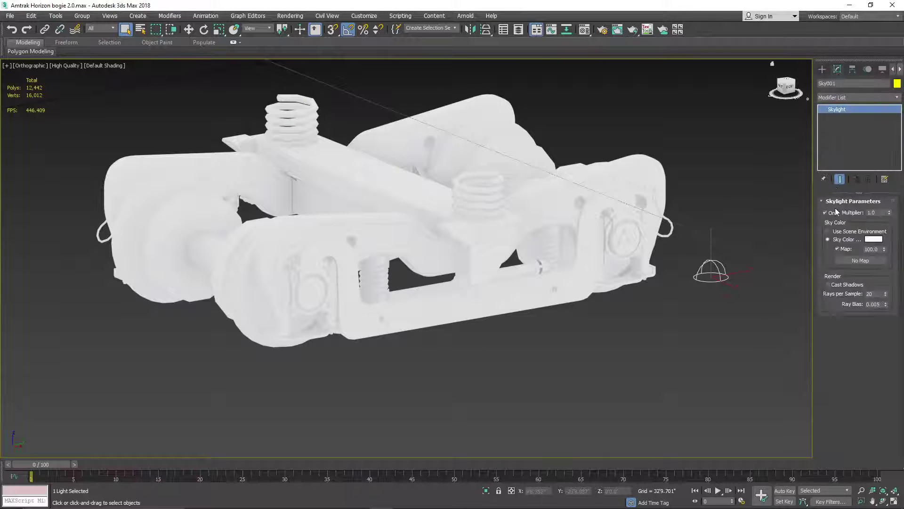
pyautogui.click(872, 240)
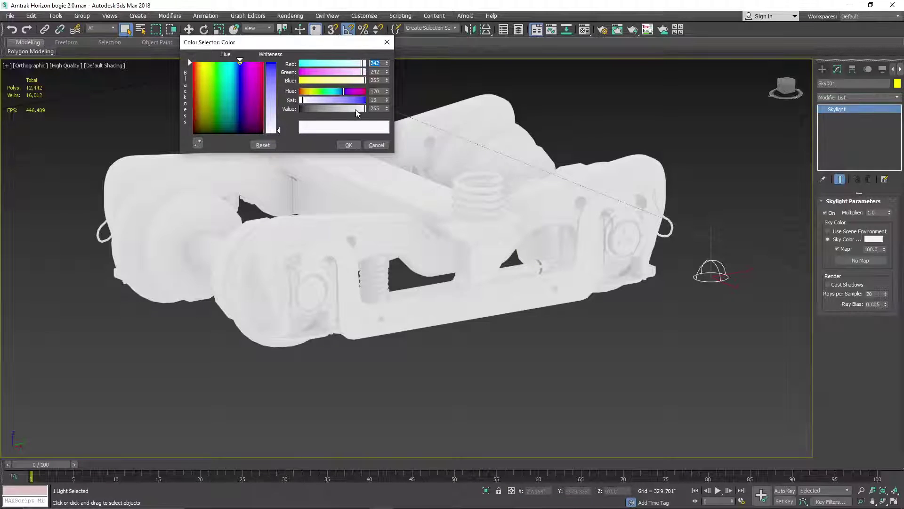
pyautogui.moveTo(356, 113); pyautogui.dragTo(318, 117)
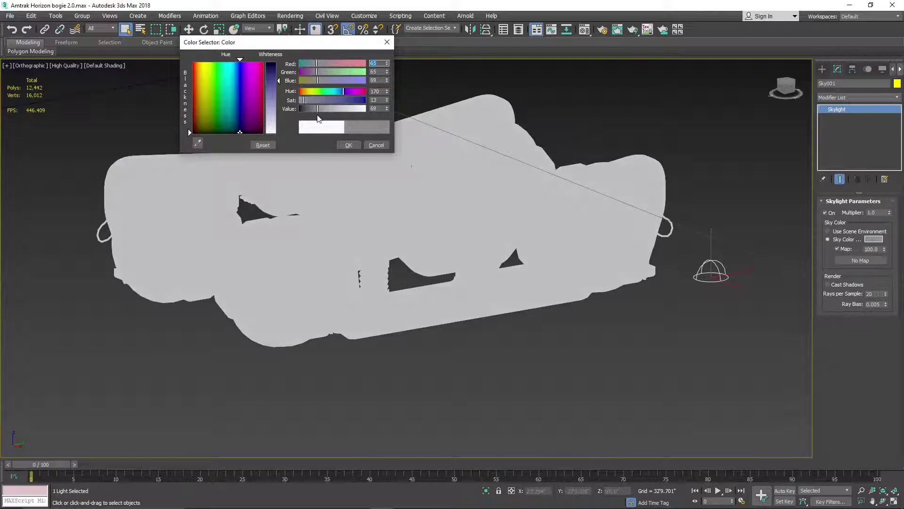
pyautogui.moveTo(319, 111); pyautogui.dragTo(307, 112)
pyautogui.click(345, 146)
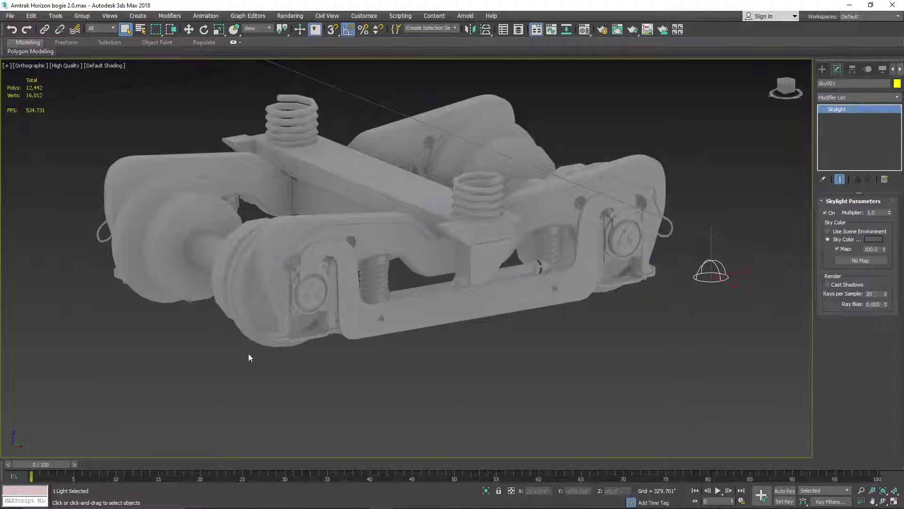
# - Inspect the bogie's springs, side frame and axle box details, and close the scene without saving the changes
pyautogui.scroll(8, 383, 220)
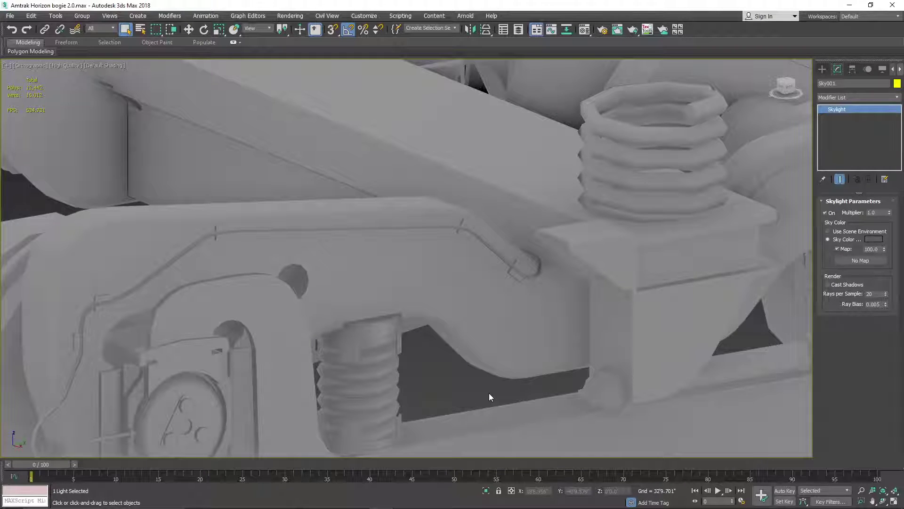
pyautogui.scroll(-6, 447, 339)
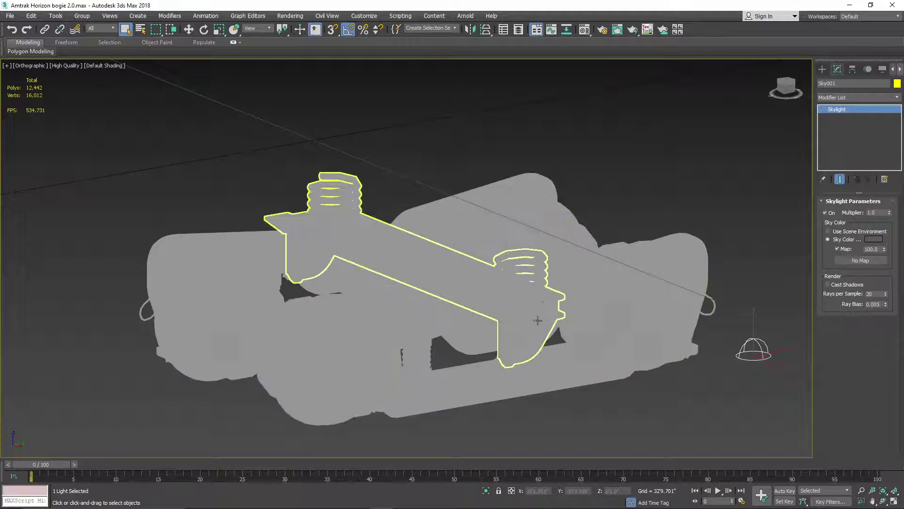
pyautogui.scroll(2, 538, 319)
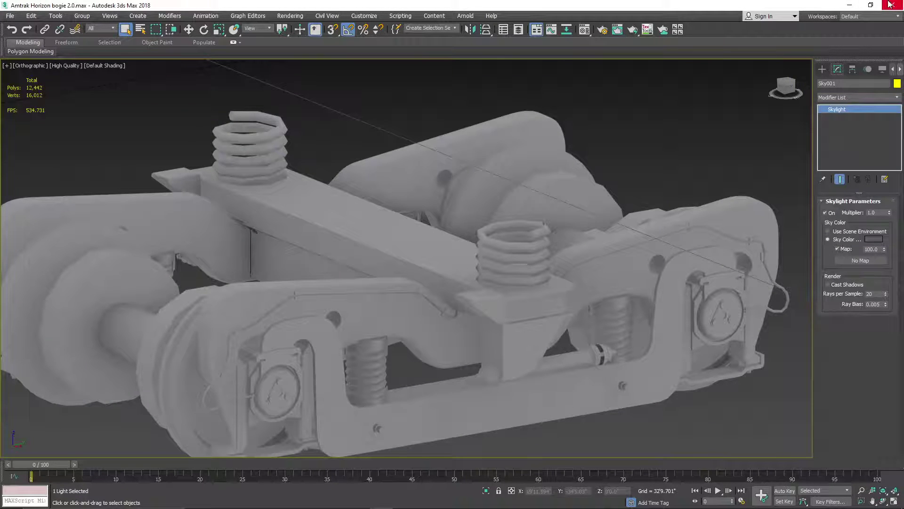
pyautogui.click(890, 5)
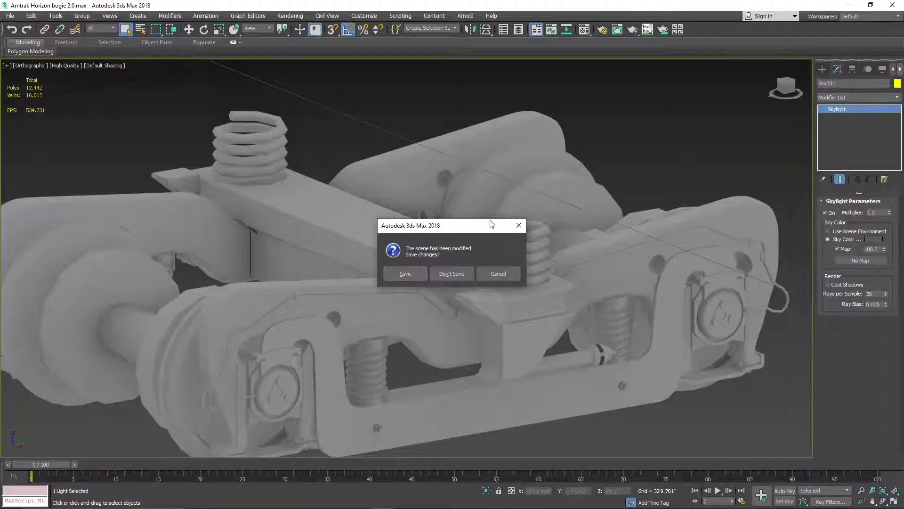
pyautogui.click(443, 274)
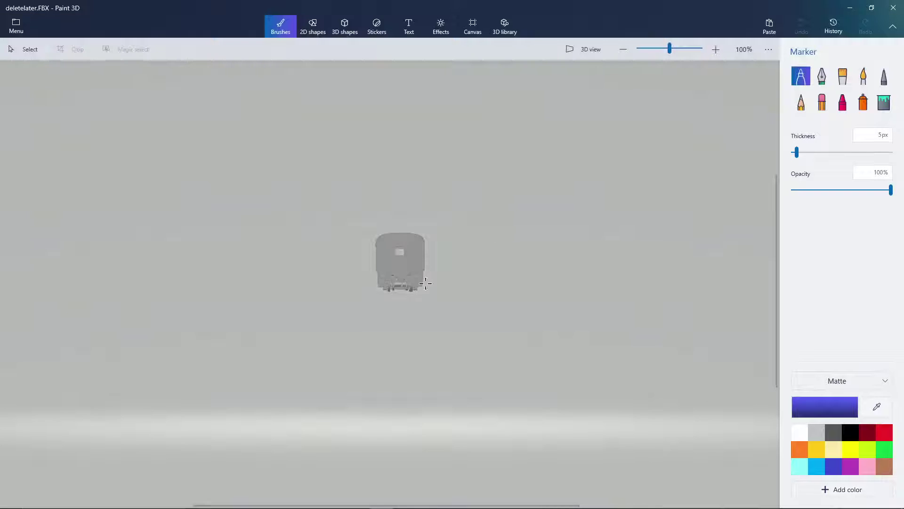
# - Examine the coach's end face, door window and lower hose and cable connections in the deletelater.FBX model in Paint 3D
pyautogui.scroll(5, 405, 289)
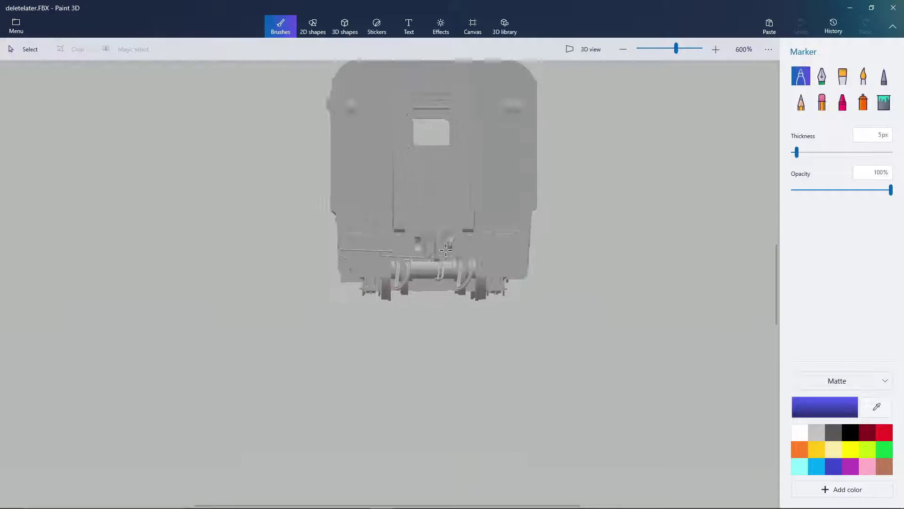
pyautogui.scroll(2, 478, 302)
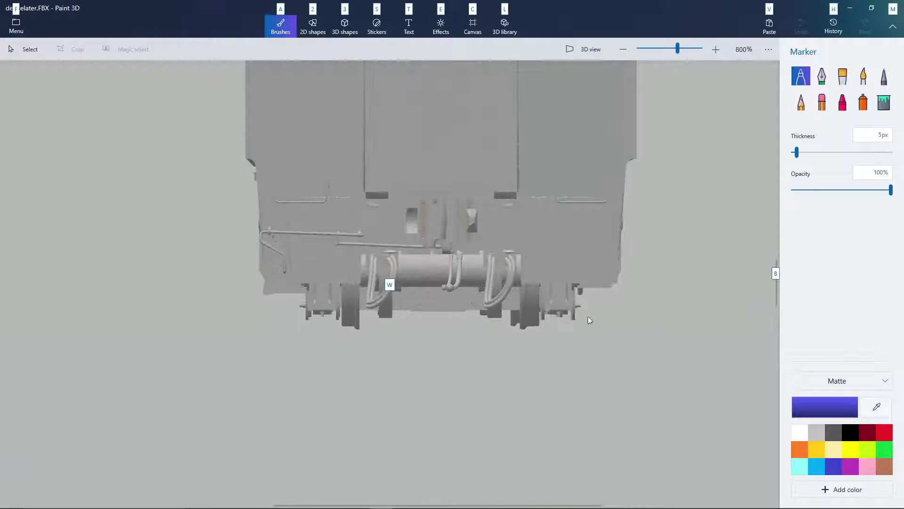
pyautogui.moveTo(618, 329); pyautogui.dragTo(529, 418, button='middle')
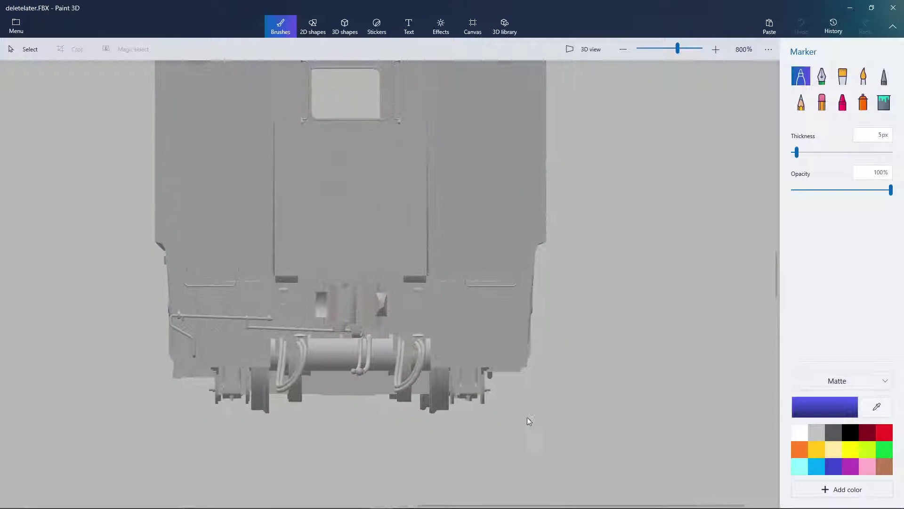
pyautogui.moveTo(628, 300); pyautogui.dragTo(611, 311, button='middle')
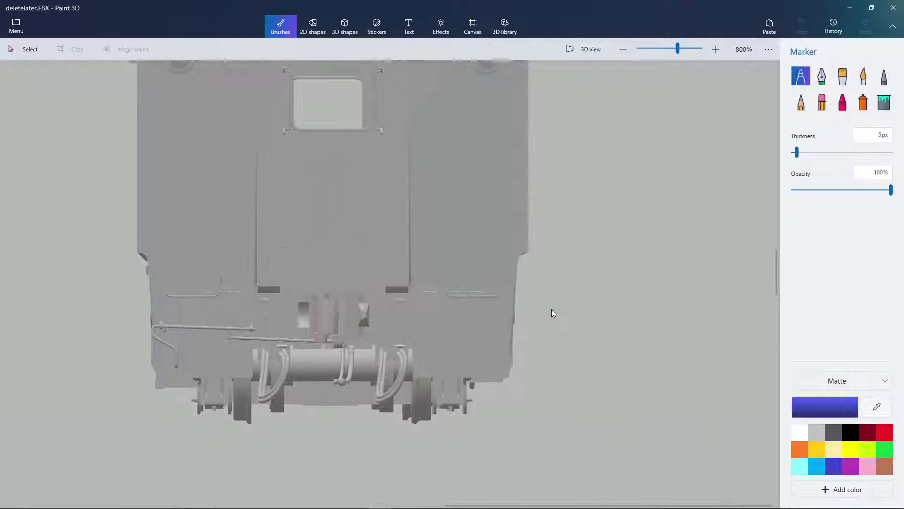
pyautogui.press('alt')
pyautogui.press('alt')
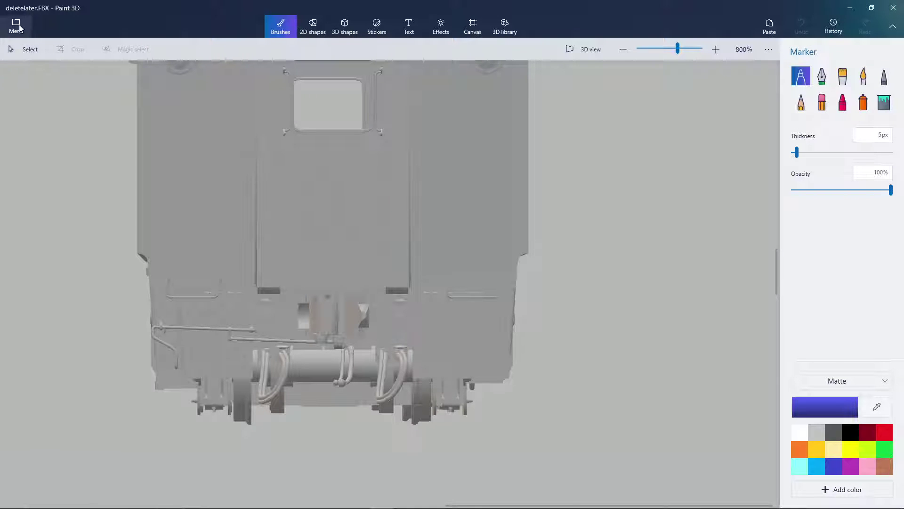
pyautogui.click(769, 49)
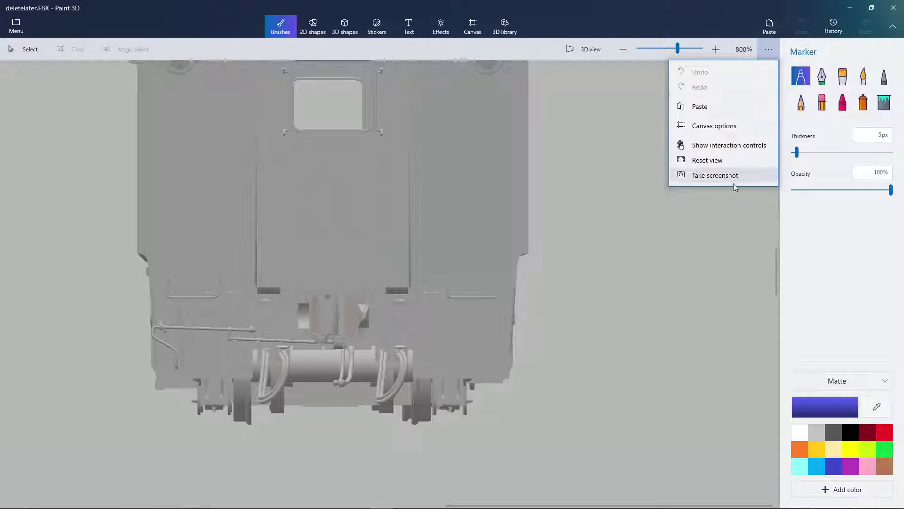
pyautogui.click(721, 245)
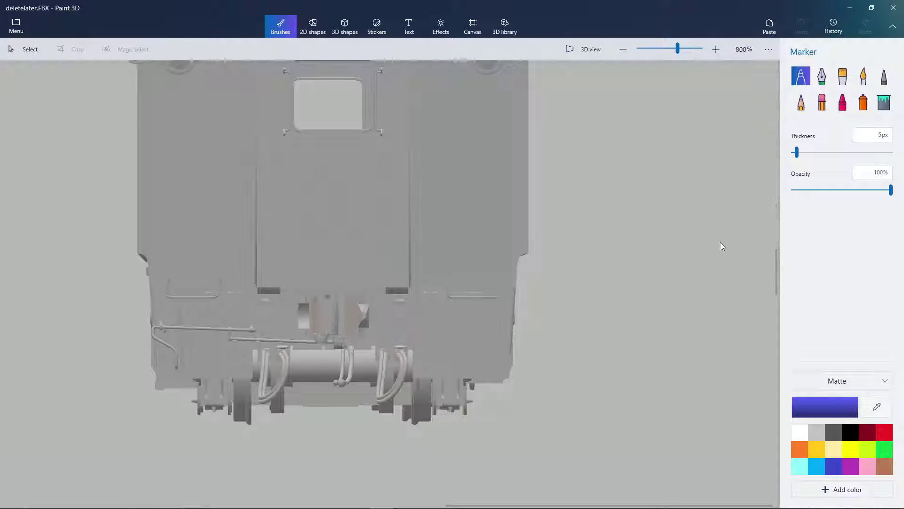
# - Turn on 3D view and inspect the coach's side, bogies and underfloor equipment from several angles
pyautogui.click(572, 51)
pyautogui.moveTo(650, 301); pyautogui.dragTo(471, 254)
pyautogui.scroll(-3, 463, 250)
pyautogui.scroll(6, 463, 250)
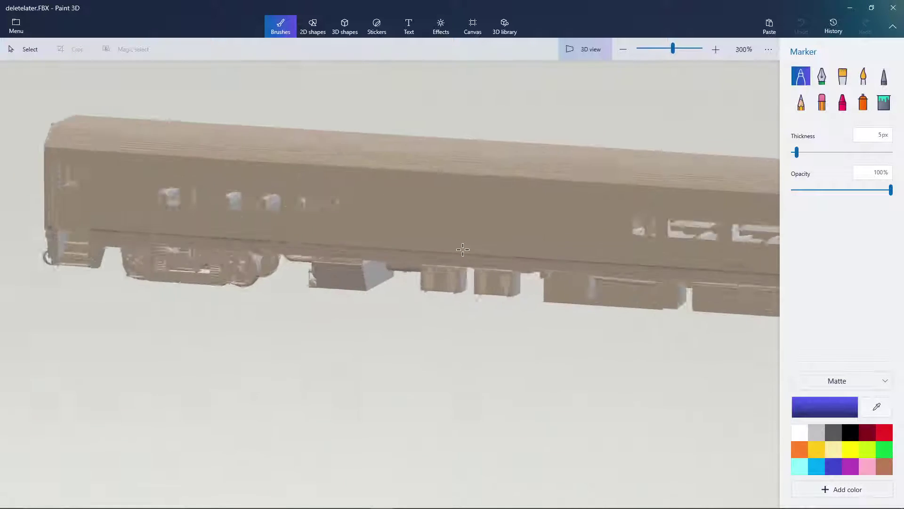
pyautogui.moveTo(631, 367); pyautogui.dragTo(540, 366)
pyautogui.scroll(5, 530, 283)
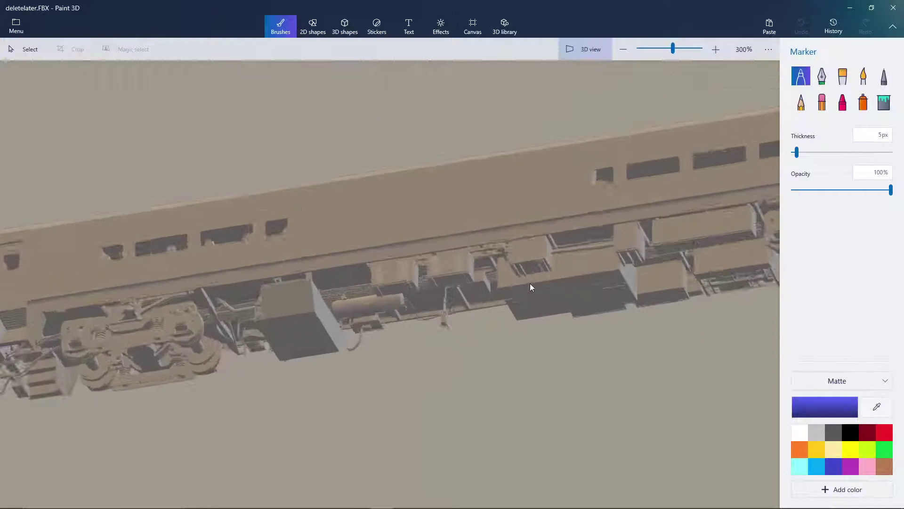
pyautogui.scroll(-5, 530, 283)
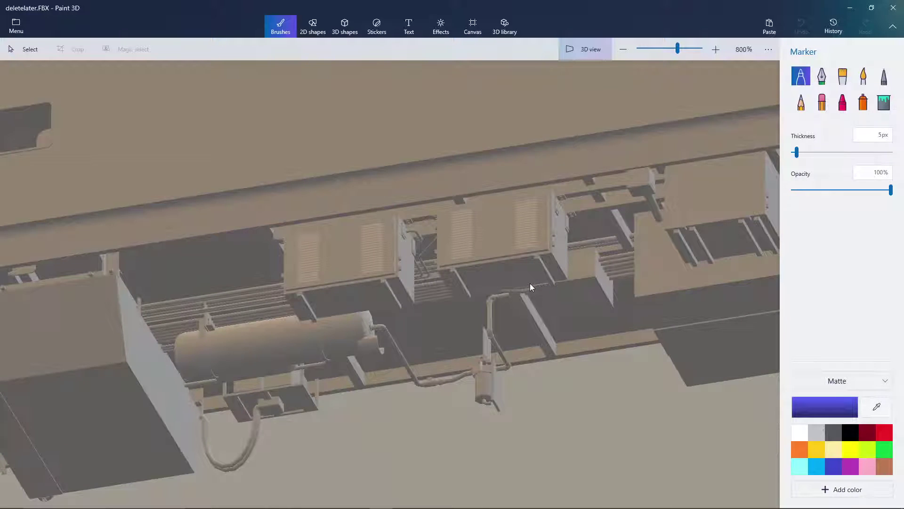
pyautogui.moveTo(281, 323); pyautogui.dragTo(433, 354)
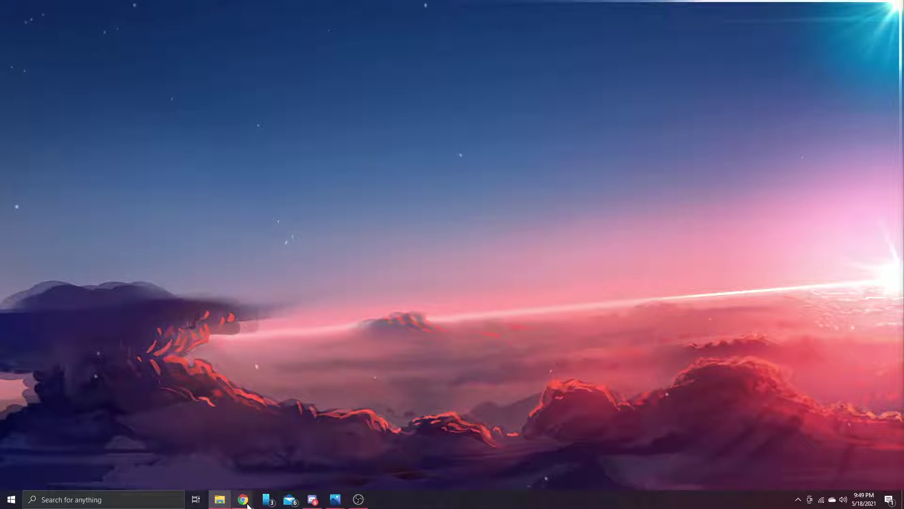
# - Accept the missing-files and student-version notices for the Amtrak Horizon v3 scene in 3ds Max and maximize the perspective viewport
pyautogui.moveTo(248, 496)
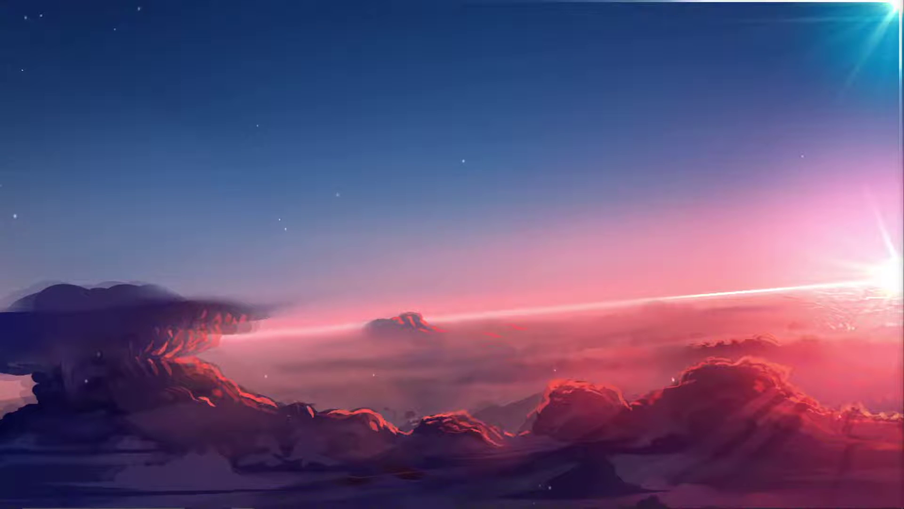
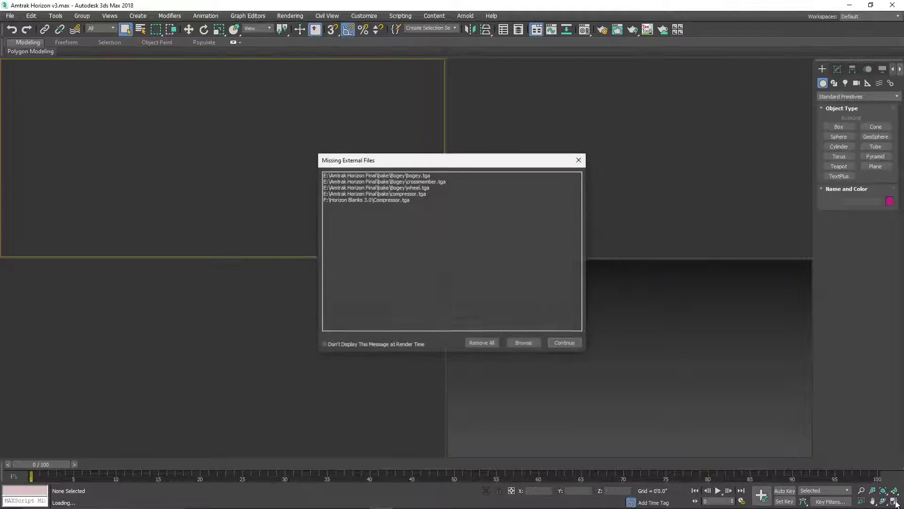
pyautogui.click(557, 345)
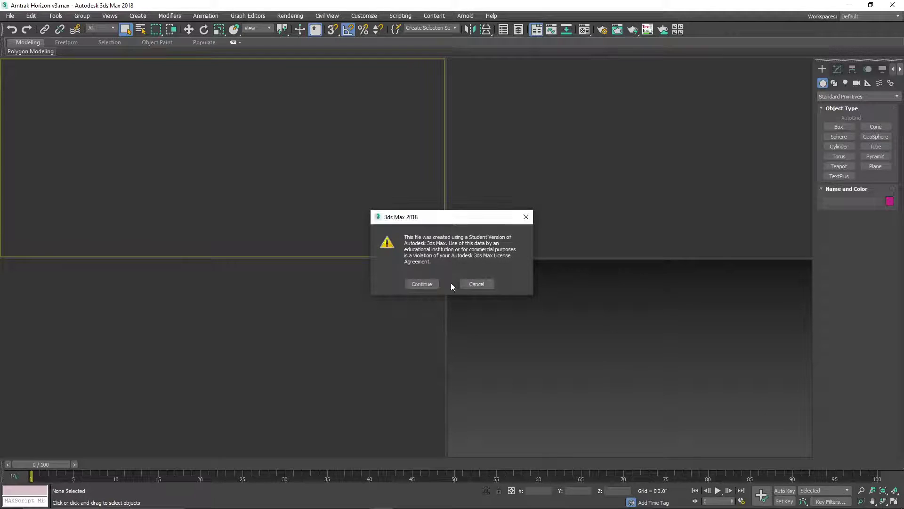
pyautogui.click(424, 284)
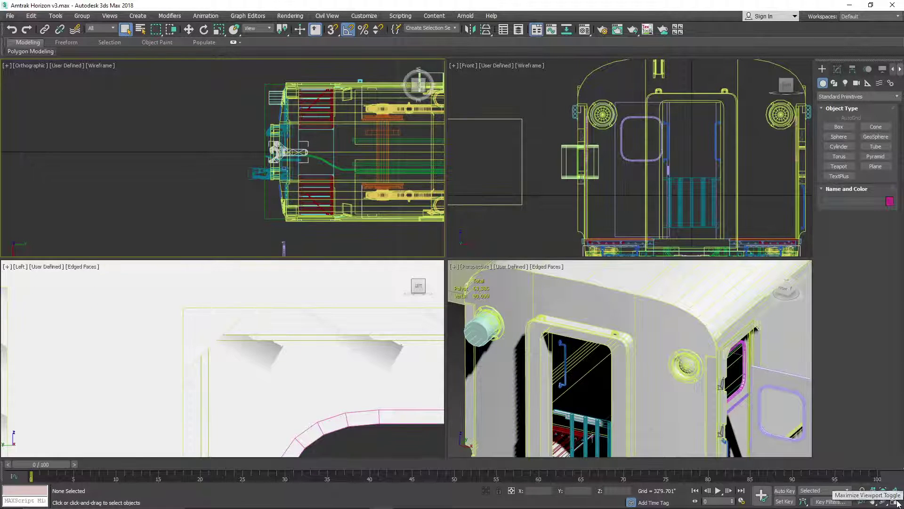
pyautogui.click(894, 500)
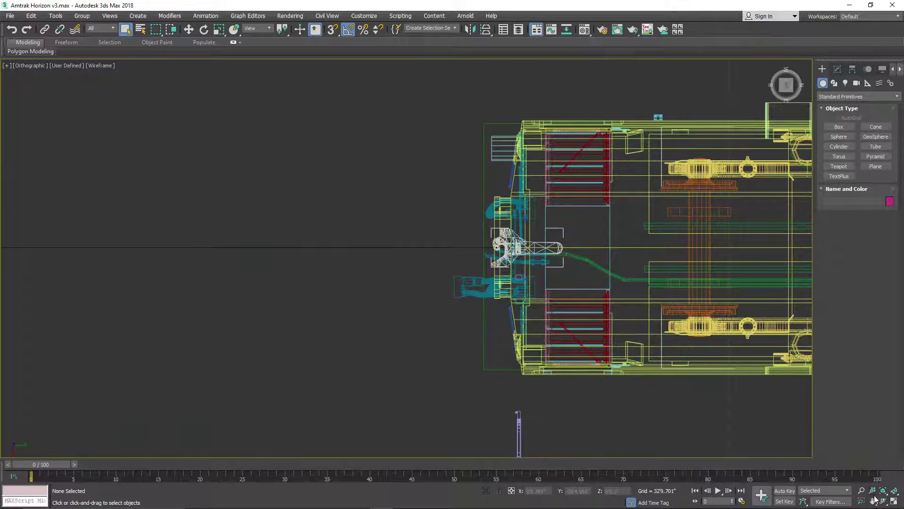
pyautogui.click(893, 500)
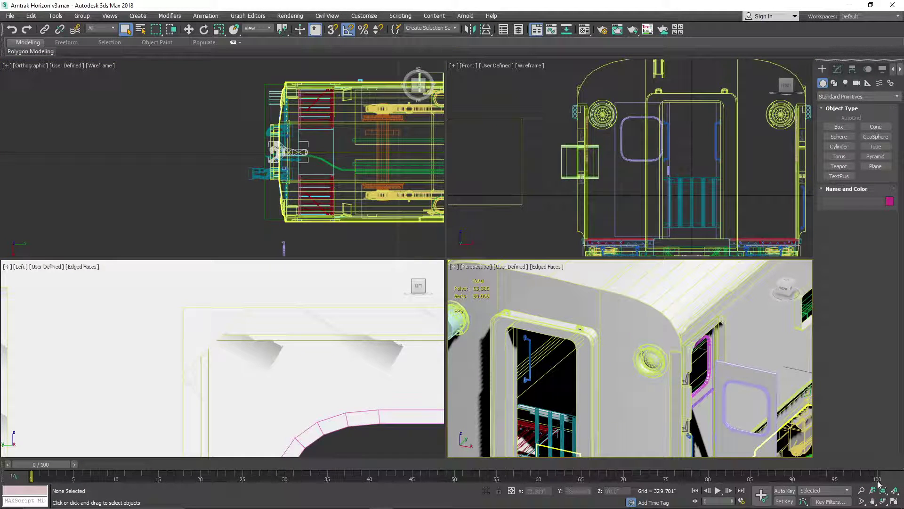
pyautogui.click(893, 500)
# - Survey the coach bodies in the scene and examine the round opening on the coach body's end up close
pyautogui.scroll(-10, 623, 333)
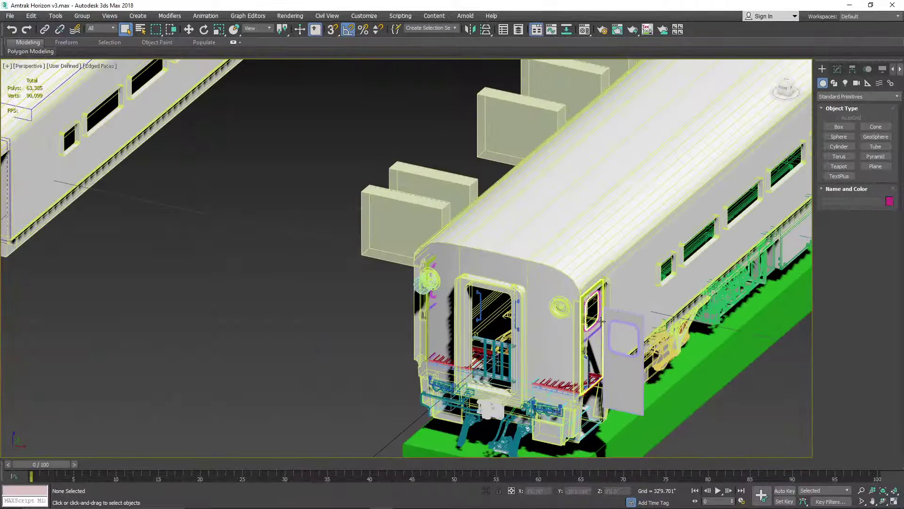
pyautogui.scroll(5, 658, 246)
pyautogui.scroll(-5, 658, 246)
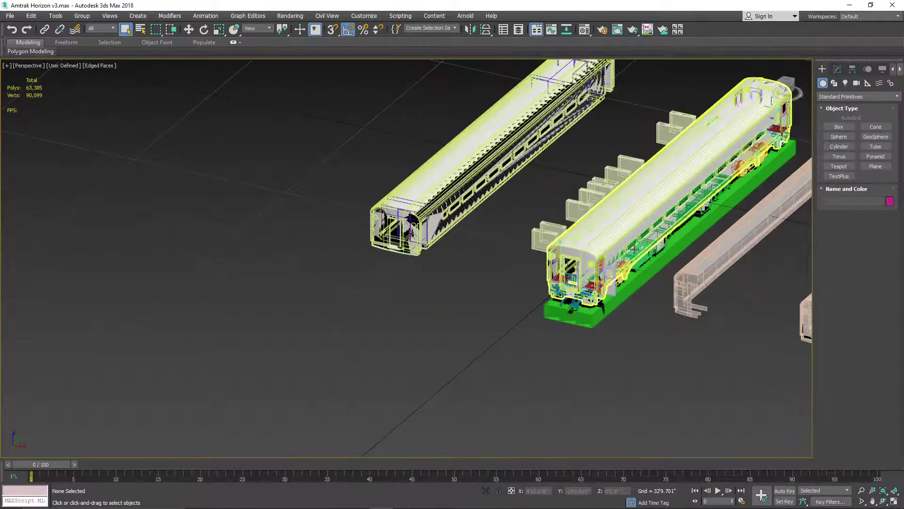
pyautogui.scroll(-2, 696, 207)
pyautogui.scroll(6, 317, 258)
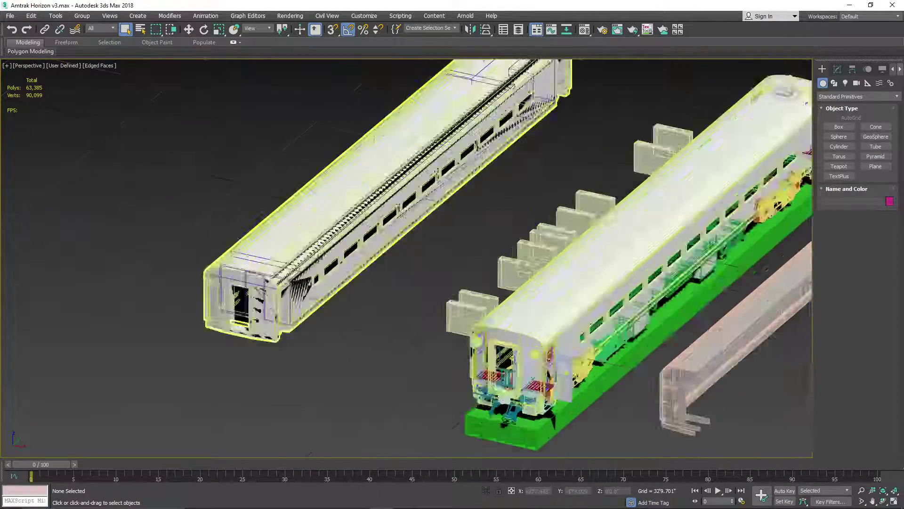
pyautogui.scroll(-5, 347, 258)
pyautogui.moveTo(470, 260); pyautogui.dragTo(360, 261, button='middle')
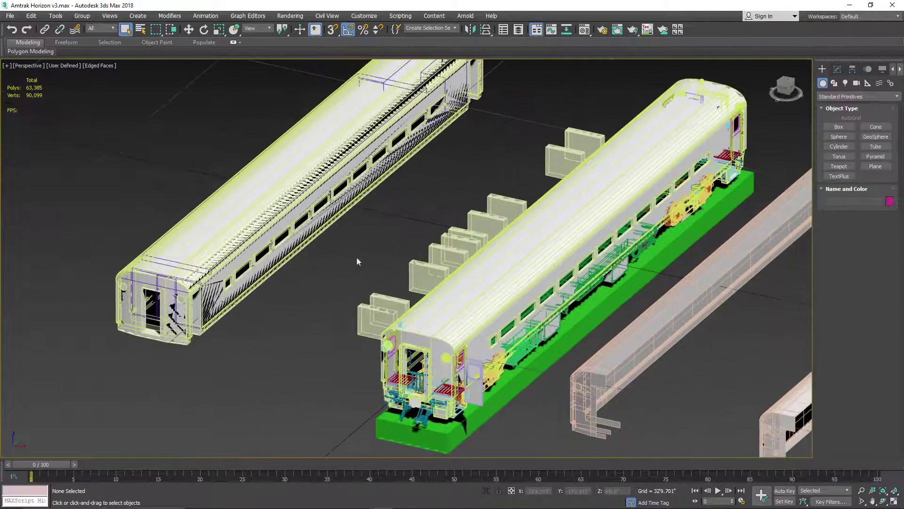
pyautogui.moveTo(599, 378); pyautogui.dragTo(496, 326, button='middle')
pyautogui.scroll(10, 487, 383)
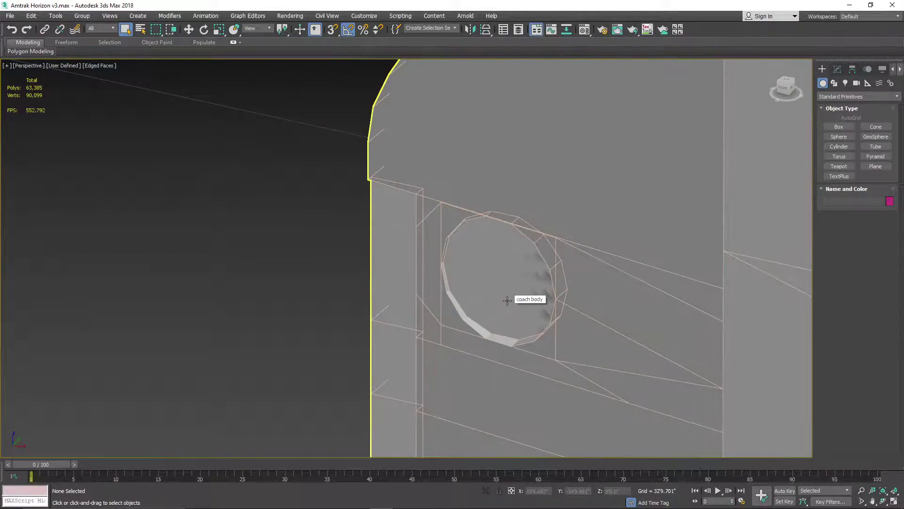
# - Survey the row of coach bodies and examine the detailed coach's end door, round lights and side door window
pyautogui.scroll(-9, 507, 301)
pyautogui.moveTo(644, 303); pyautogui.dragTo(445, 272, button='middle')
pyautogui.scroll(-3, 445, 272)
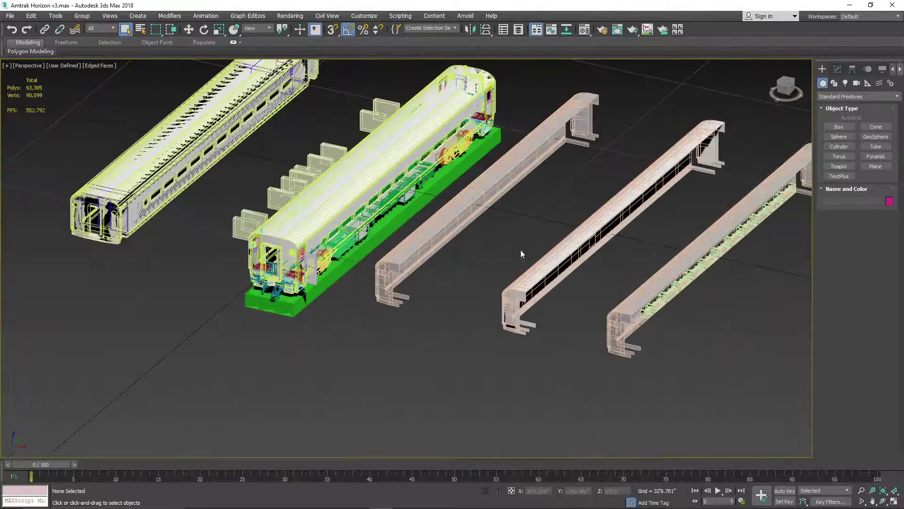
pyautogui.moveTo(521, 255); pyautogui.dragTo(649, 315, button='middle')
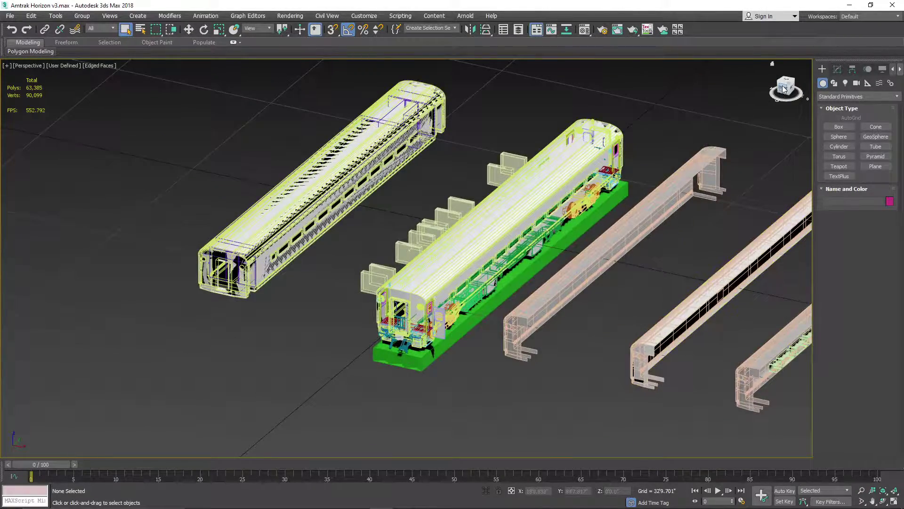
pyautogui.moveTo(782, 89); pyautogui.dragTo(890, 89)
pyautogui.scroll(10, 192, 348)
pyautogui.moveTo(192, 348); pyautogui.dragTo(317, 267, button='middle')
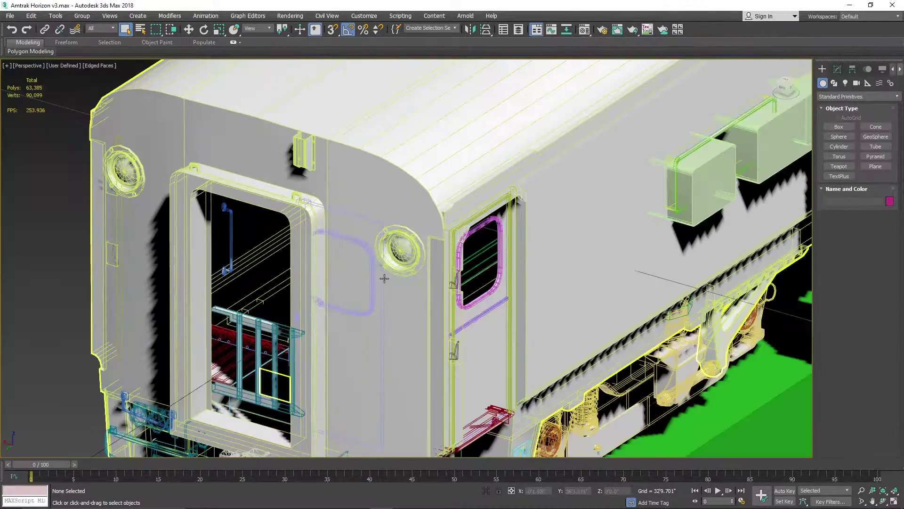
pyautogui.scroll(-5, 384, 278)
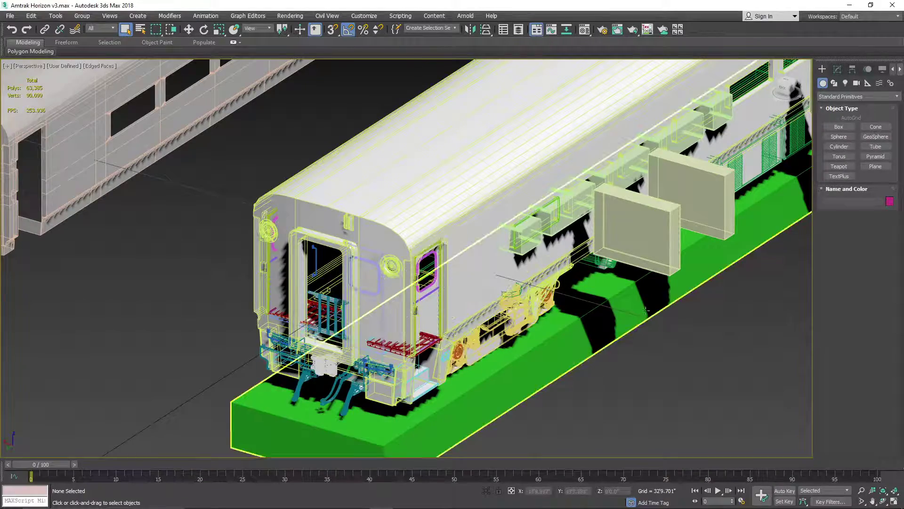
# - Examine the detailed coach's bogie from a low angle, including its coil springs, wheels and axle covers
pyautogui.moveTo(782, 86); pyautogui.dragTo(769, 65)
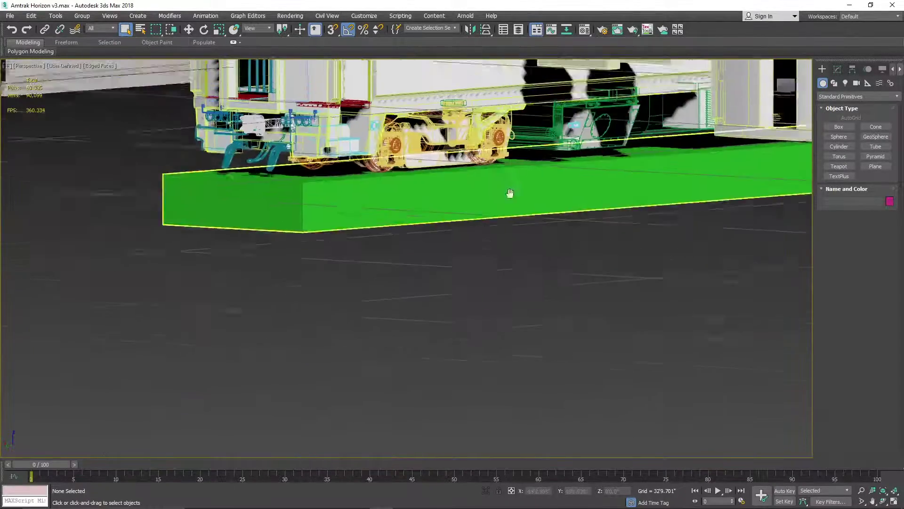
pyautogui.moveTo(508, 193); pyautogui.dragTo(535, 303, button='middle')
pyautogui.scroll(6, 419, 247)
pyautogui.scroll(4, 492, 261)
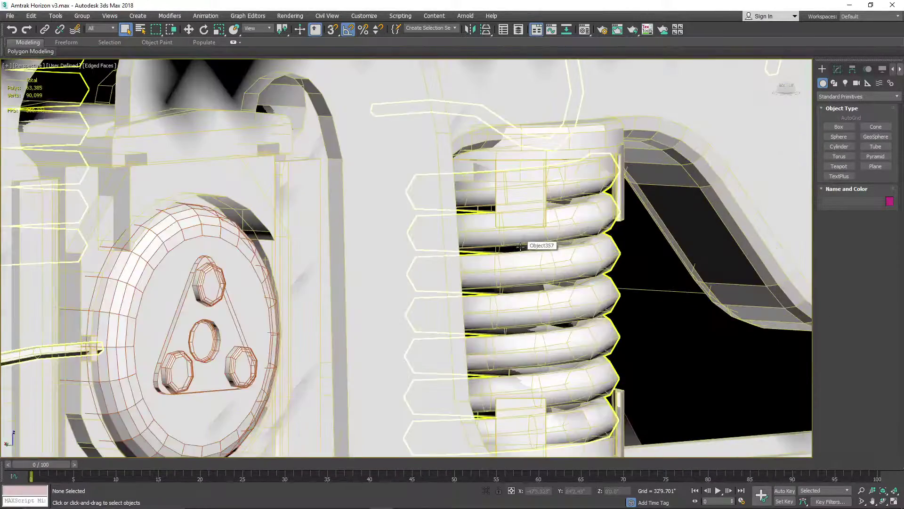
pyautogui.scroll(-2, 523, 246)
pyautogui.scroll(-5, 561, 236)
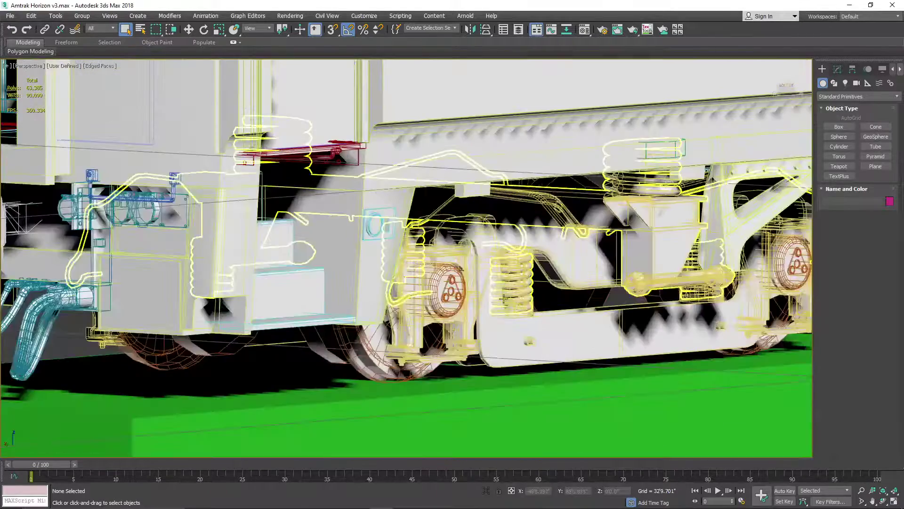
pyautogui.scroll(-4, 471, 297)
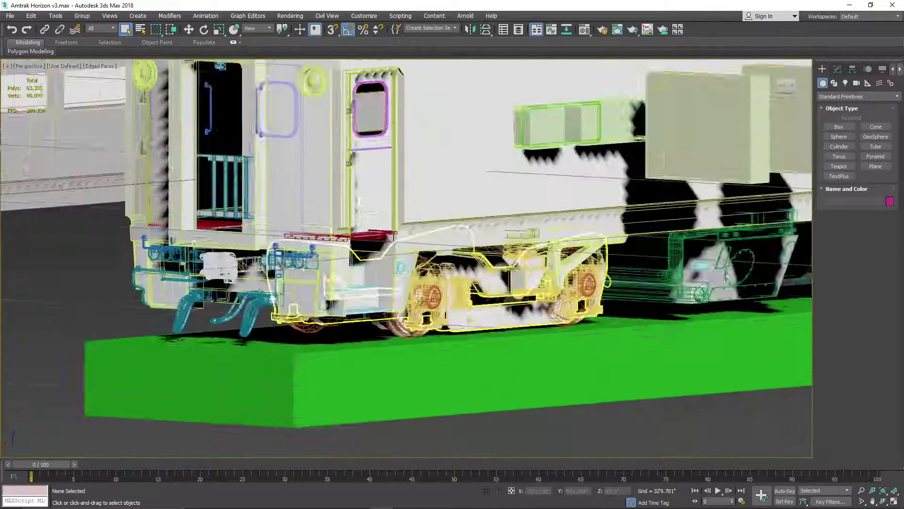
# - Frame the coupler on the detailed coach's end and turn off the edged-faces display in the viewport
pyautogui.moveTo(265, 325); pyautogui.dragTo(625, 321, button='middle')
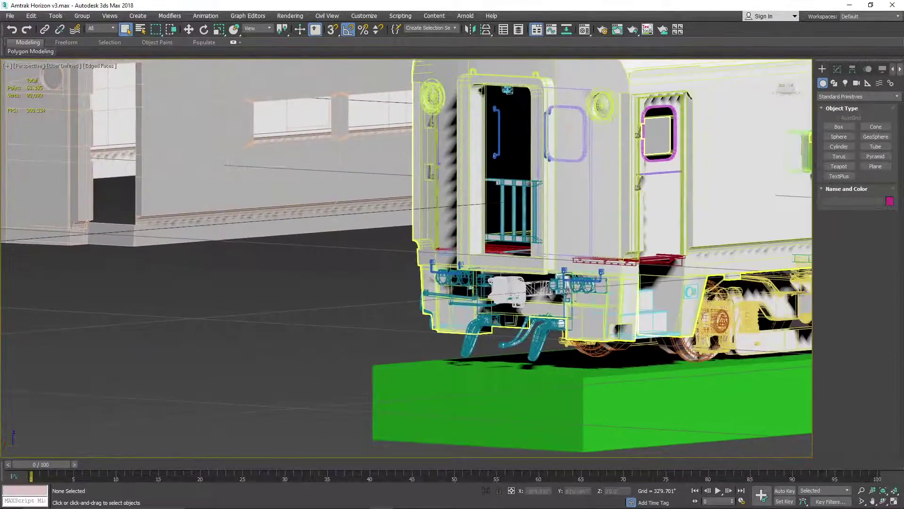
pyautogui.scroll(5, 546, 295)
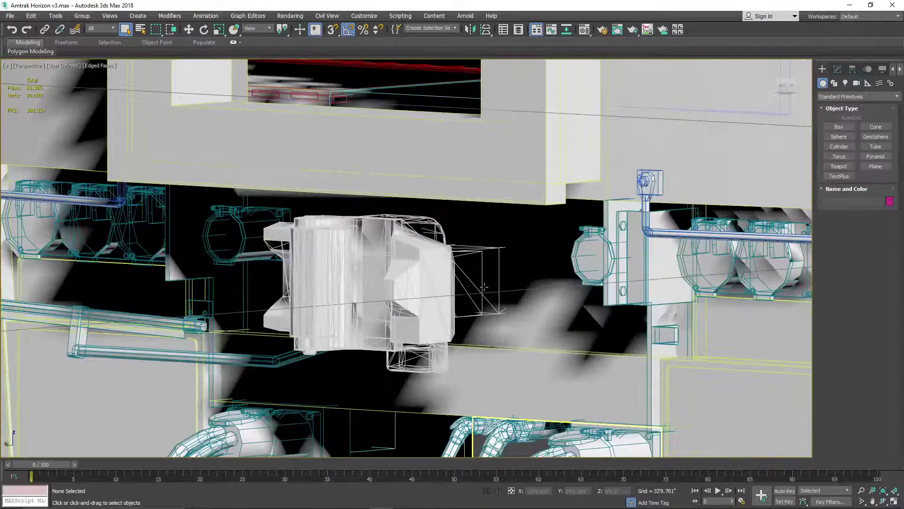
pyautogui.click(105, 70)
pyautogui.click(136, 159)
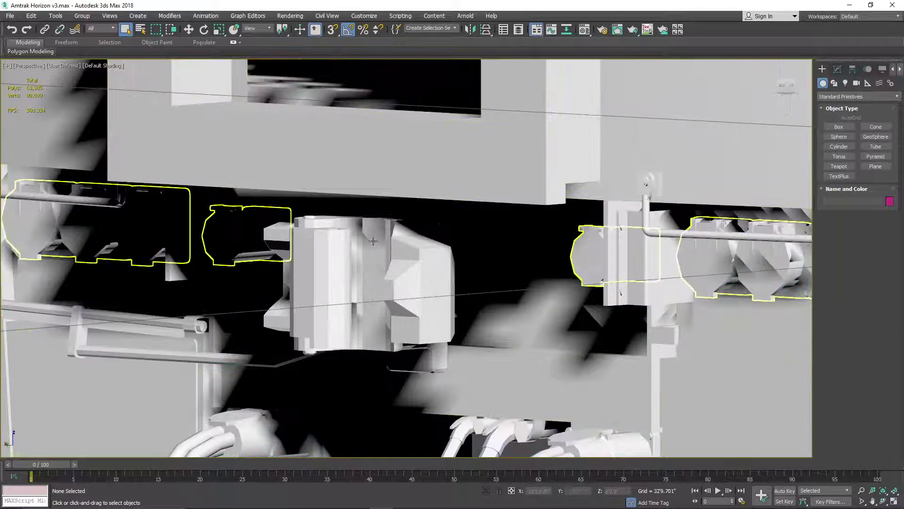
# - Switch the viewport to an orthographic view and set its rendering quality to High Quality
pyautogui.scroll(-4, 373, 241)
pyautogui.click(31, 66)
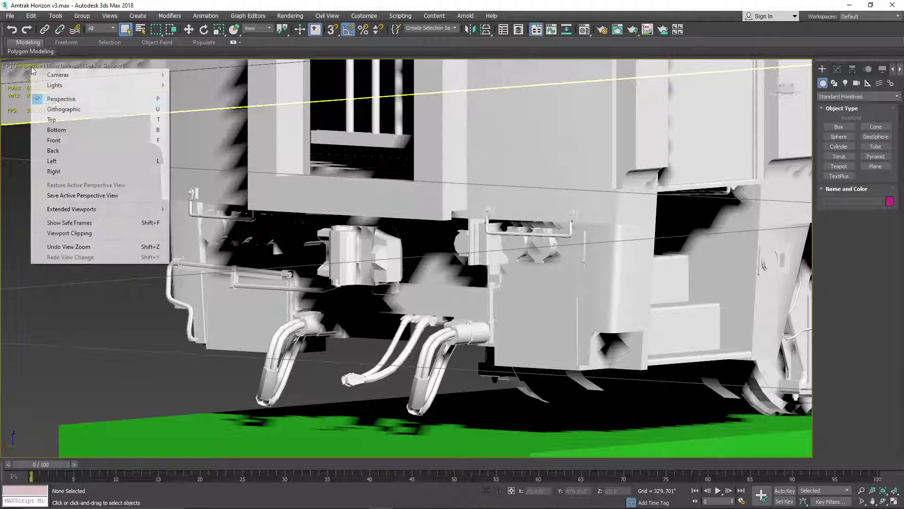
pyautogui.click(64, 108)
pyautogui.scroll(2, 459, 267)
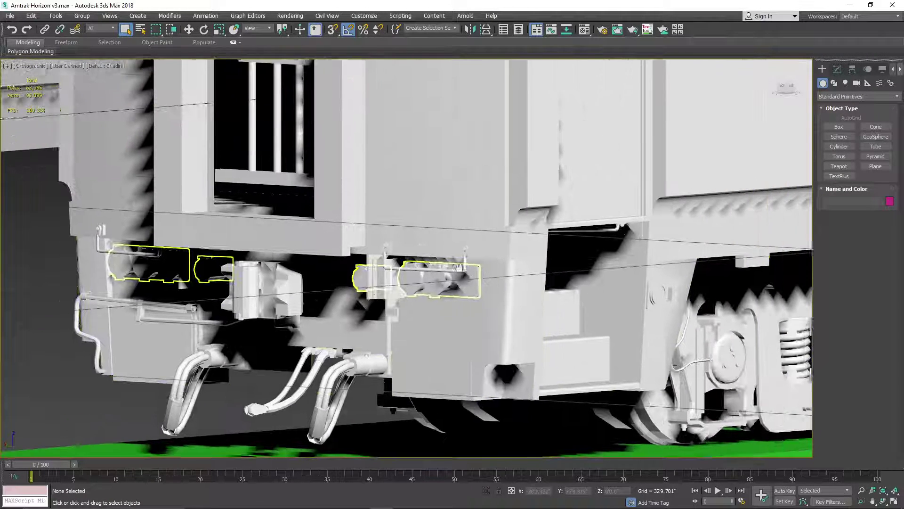
pyautogui.moveTo(459, 267); pyautogui.dragTo(444, 267, button='middle')
pyautogui.click(66, 66)
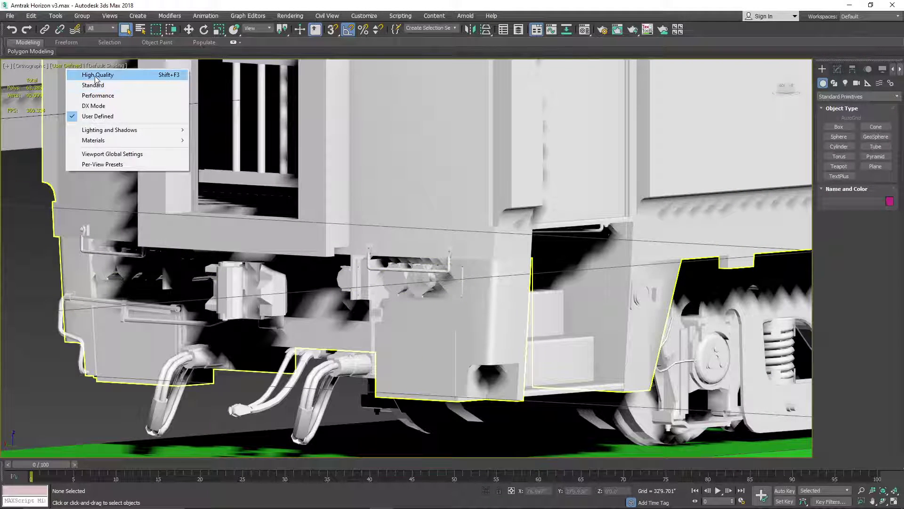
pyautogui.click(97, 75)
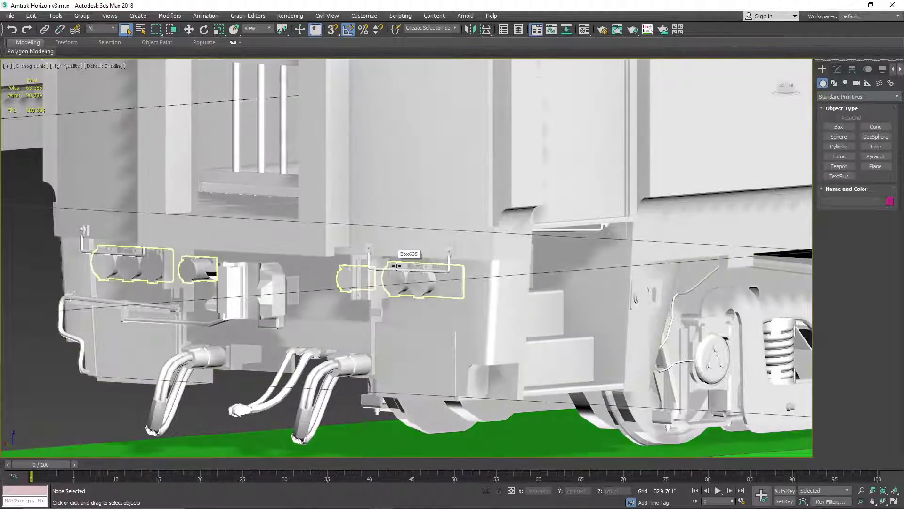
# - Survey the row of coaches in the High Quality view and inspect the detailed coach's lower end
pyautogui.scroll(-3, 397, 265)
pyautogui.scroll(-4, 388, 327)
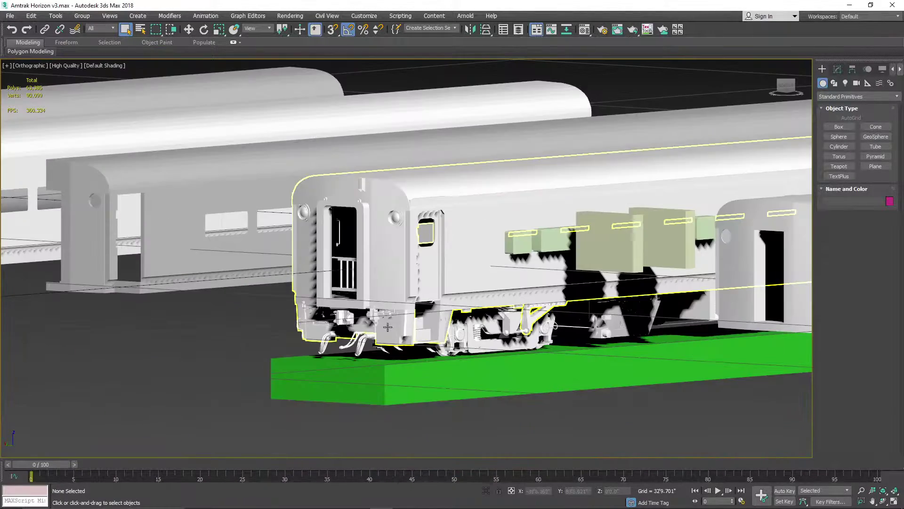
pyautogui.scroll(-6, 389, 329)
pyautogui.scroll(6, 390, 333)
pyautogui.scroll(-4, 392, 338)
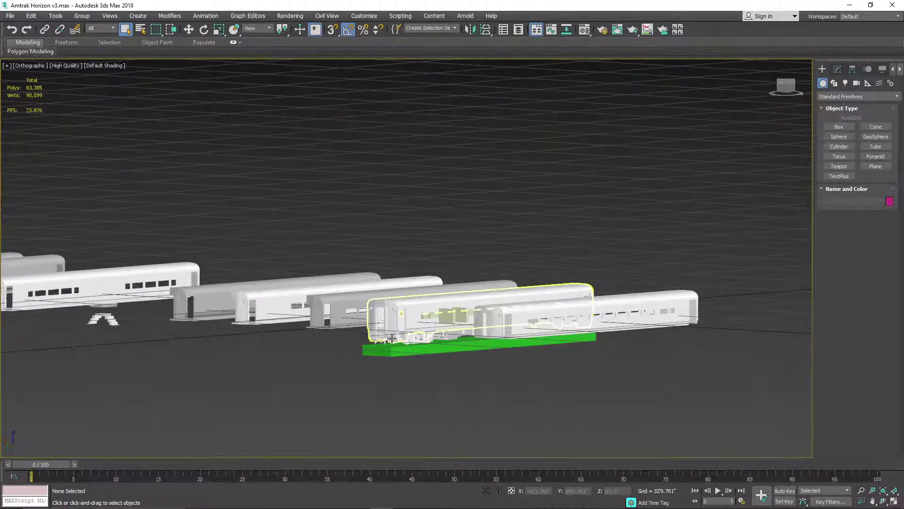
pyautogui.scroll(4, 392, 338)
pyautogui.scroll(5, 447, 340)
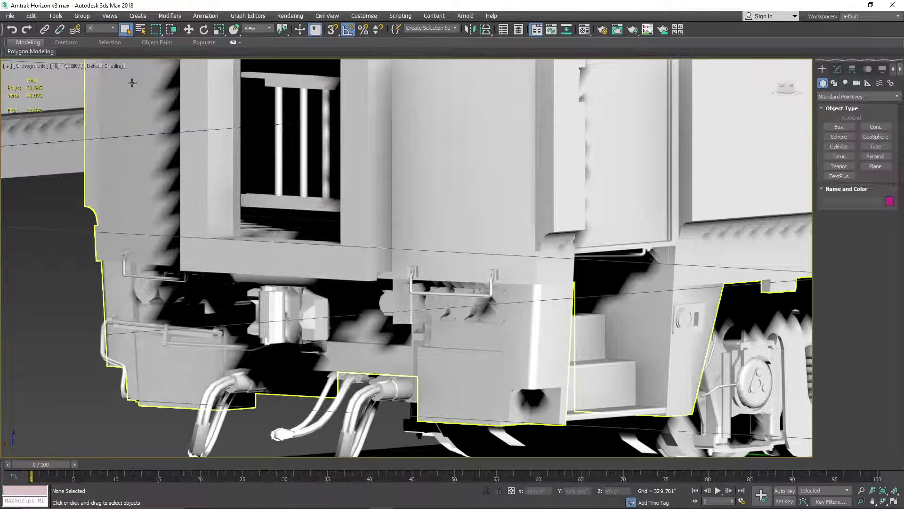
# - Set the viewport's rendering quality to Standard and frame the detailed coach's end
pyautogui.click(68, 66)
pyautogui.click(40, 83)
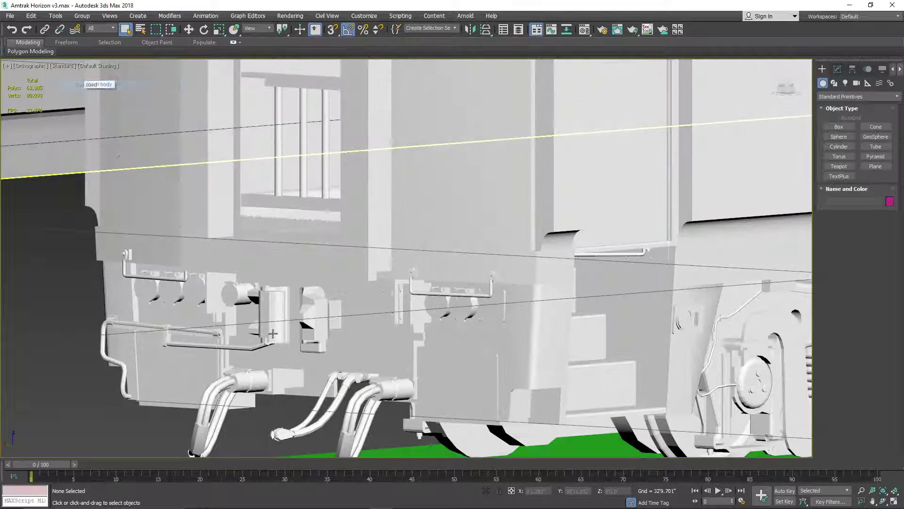
pyautogui.scroll(-4, 315, 352)
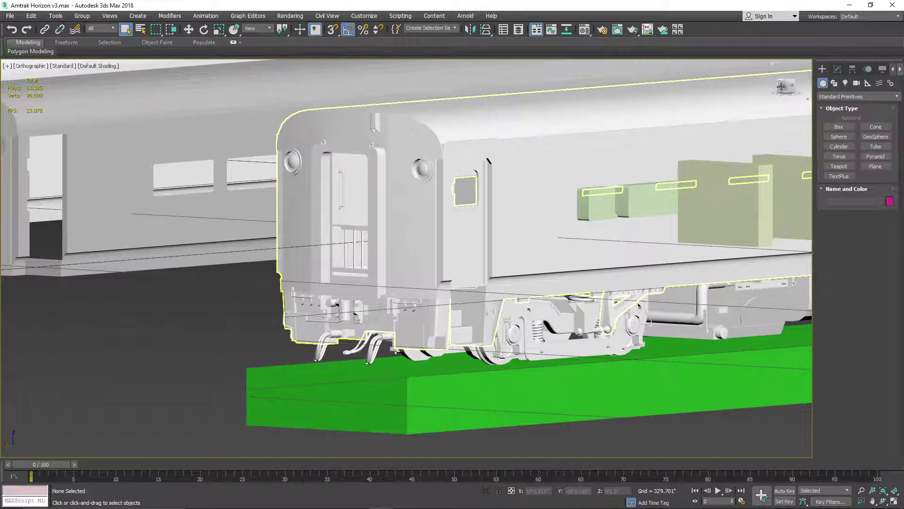
# - Orbit around the detailed coach's end and examine the coupler's shape up close
pyautogui.click(783, 85)
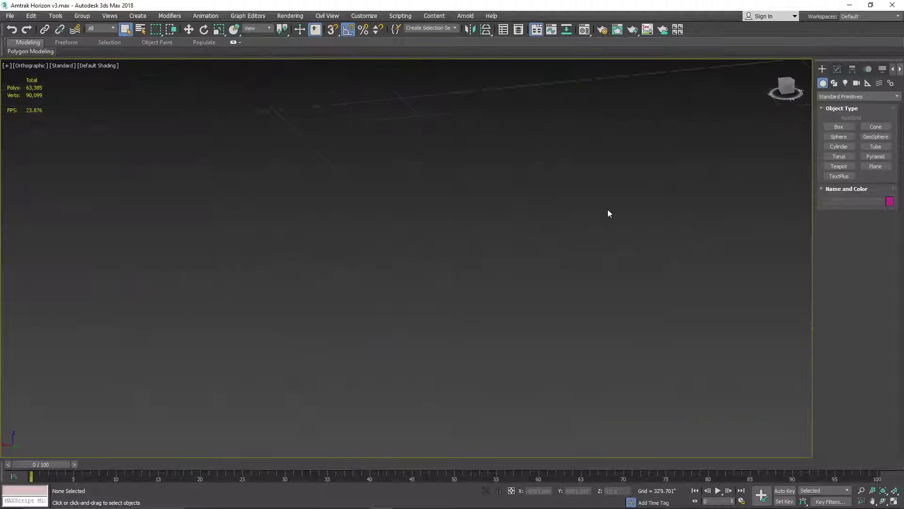
pyautogui.scroll(5, 510, 190)
pyautogui.scroll(5, 516, 296)
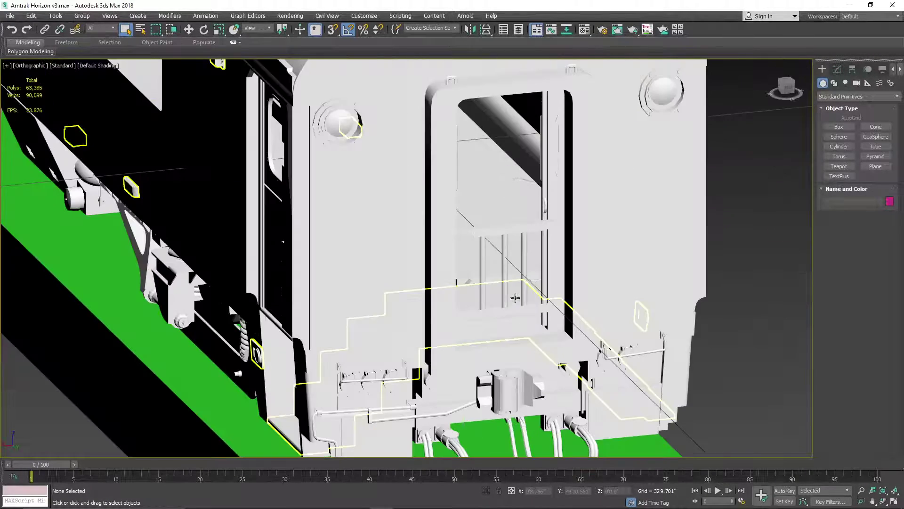
pyautogui.moveTo(524, 329); pyautogui.dragTo(529, 261, button='middle')
pyautogui.scroll(6, 529, 260)
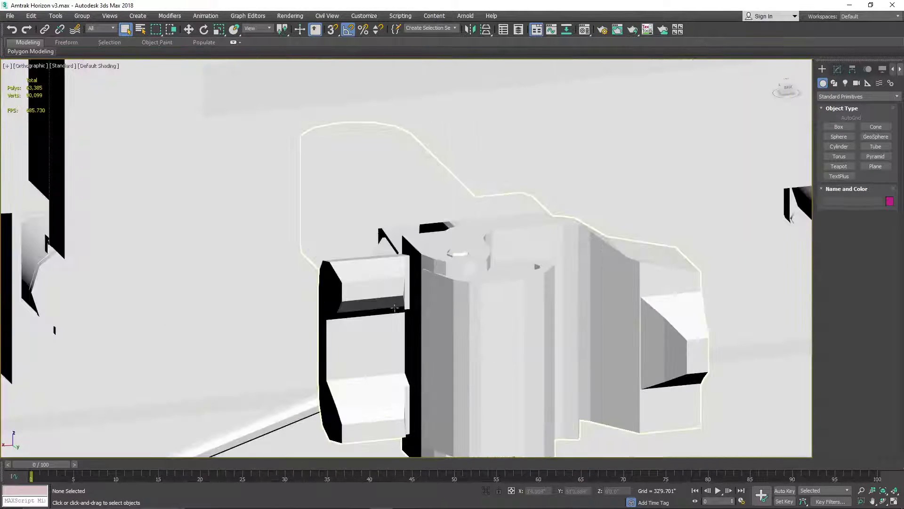
pyautogui.scroll(2, 509, 273)
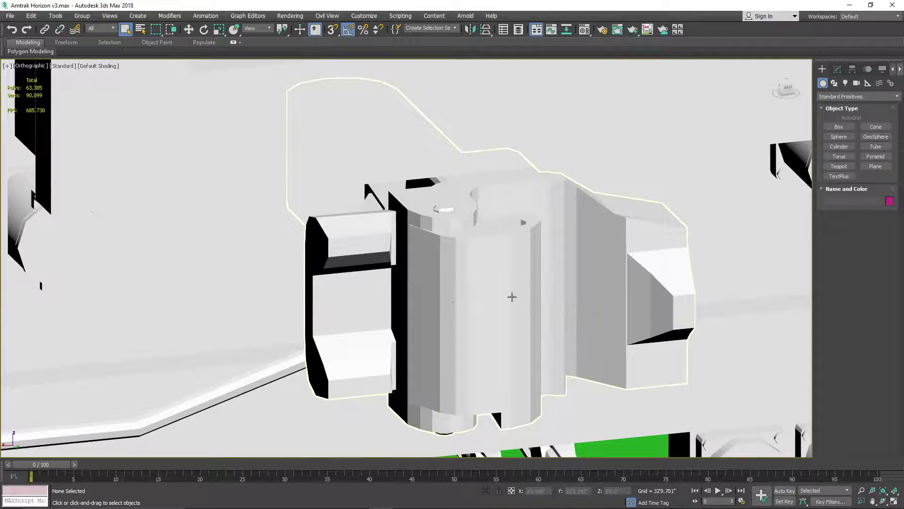
pyautogui.scroll(-8, 529, 268)
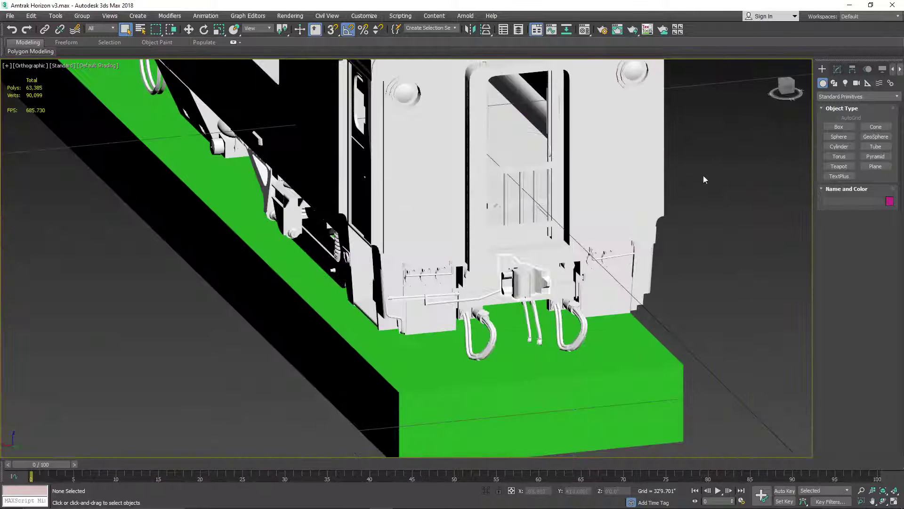
# - Examine the coupler and the hanging hoses straight on from the back of the detailed coach
pyautogui.click(787, 88)
pyautogui.moveTo(756, 100); pyautogui.dragTo(462, 224, button='middle')
pyautogui.scroll(5, 498, 223)
pyautogui.scroll(5, 580, 181)
pyautogui.scroll(6, 582, 165)
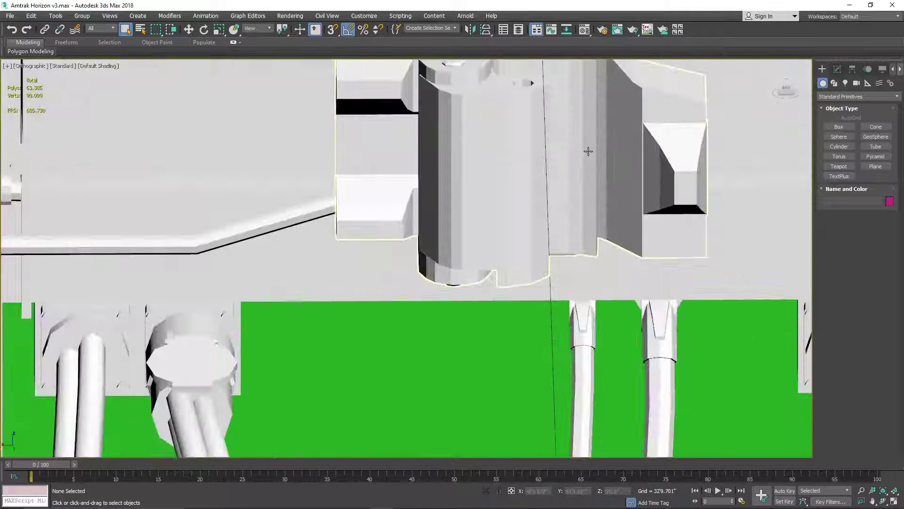
pyautogui.scroll(3, 496, 242)
pyautogui.scroll(-15, 496, 242)
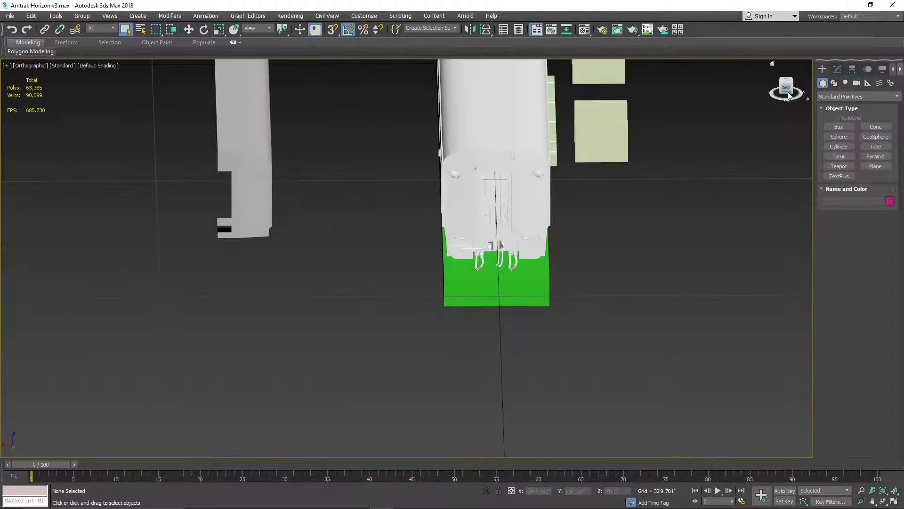
# - Examine the coupler, hoses and grab rails on the coach's end from an angled view above the green block
pyautogui.click(763, 91)
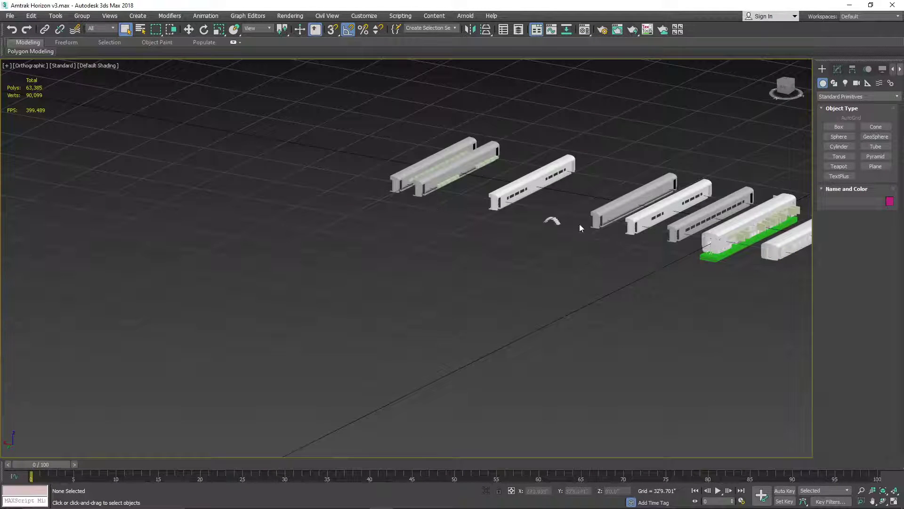
pyautogui.scroll(8, 583, 219)
pyautogui.scroll(10, 473, 233)
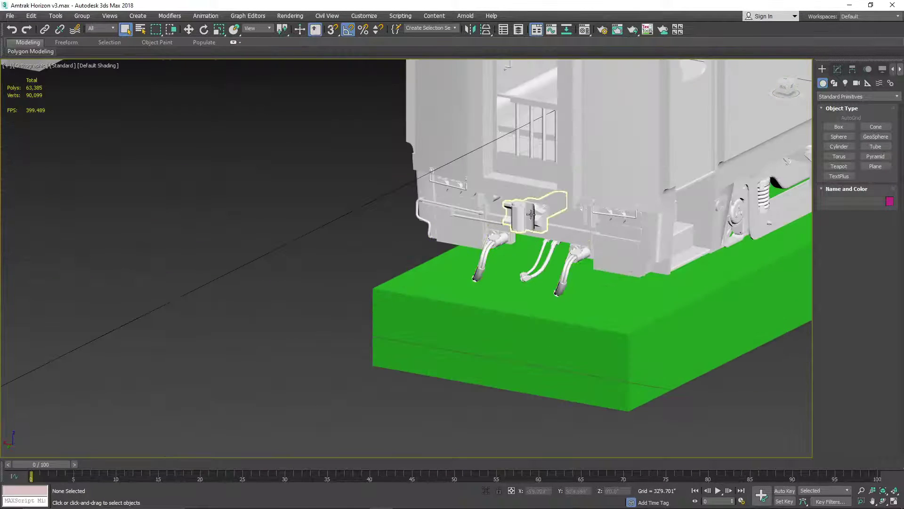
pyautogui.scroll(3, 537, 214)
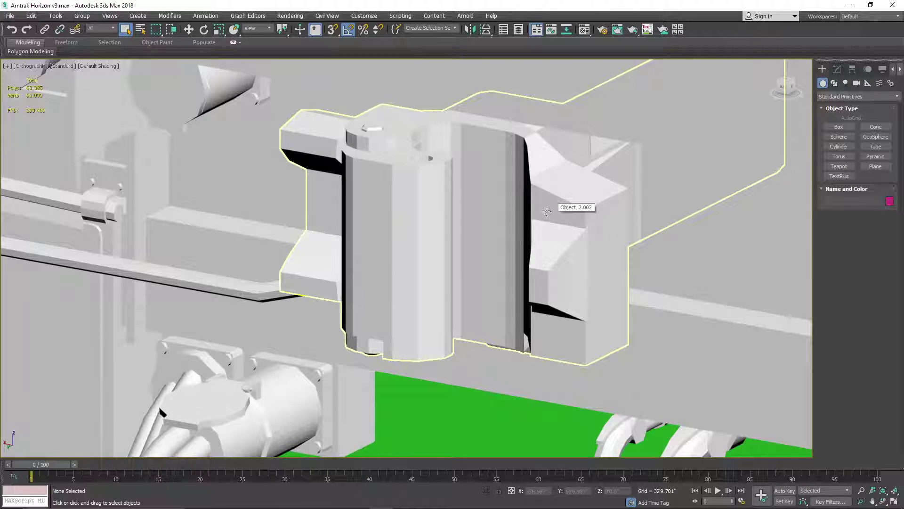
pyautogui.scroll(-4, 262, 284)
pyautogui.scroll(-3, 416, 278)
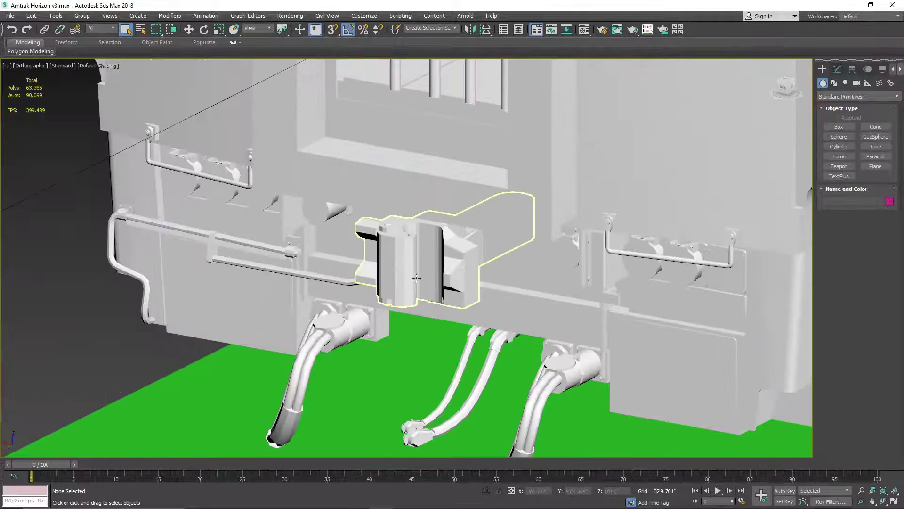
pyautogui.scroll(-5, 459, 291)
pyautogui.scroll(4, 796, 90)
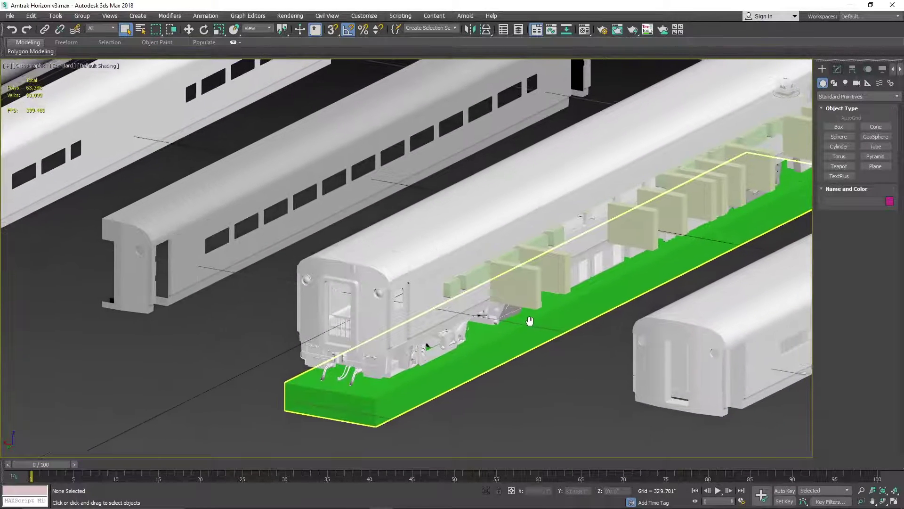
# - Inspect the detailed coach's side and underfloor equipment, and view the complete row of coach models from a distance
pyautogui.moveTo(800, 86); pyautogui.dragTo(602, 284)
pyautogui.moveTo(601, 283); pyautogui.dragTo(543, 242, button='middle')
pyautogui.scroll(5, 441, 315)
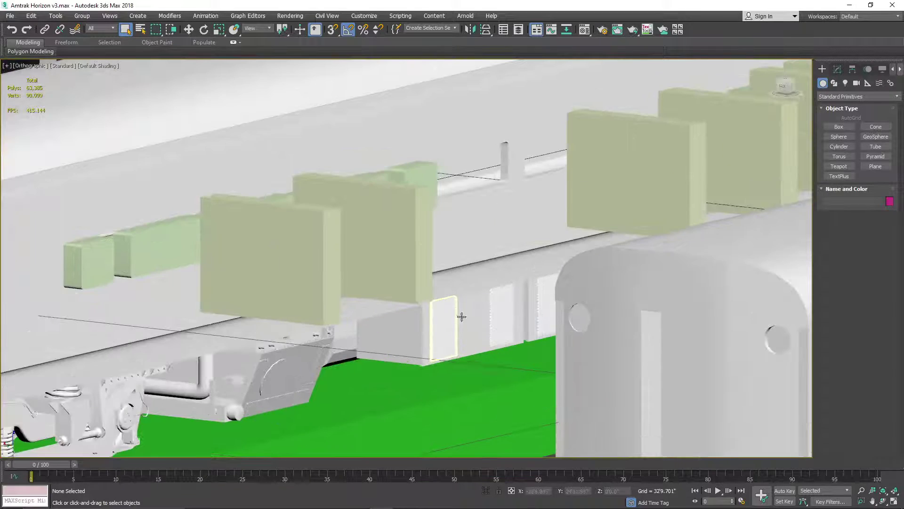
pyautogui.scroll(-8, 442, 338)
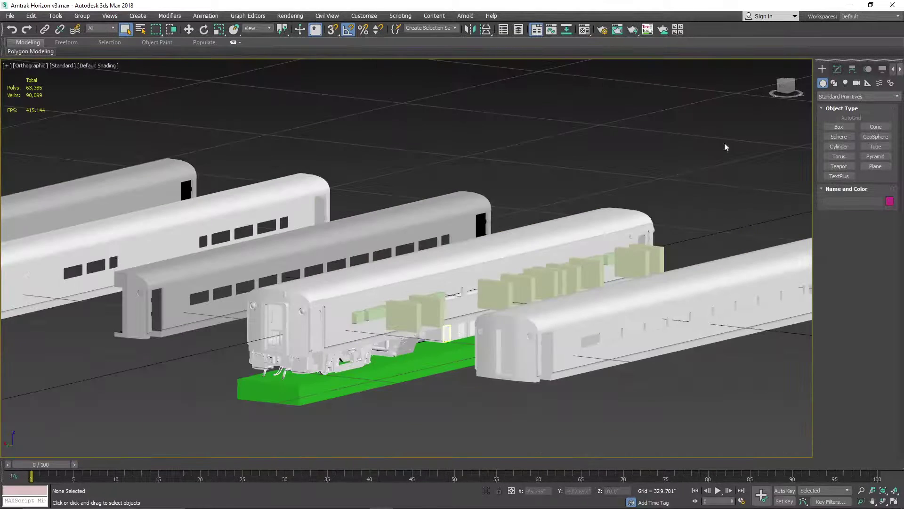
pyautogui.click(784, 91)
pyautogui.moveTo(525, 347); pyautogui.dragTo(535, 247, button='middle')
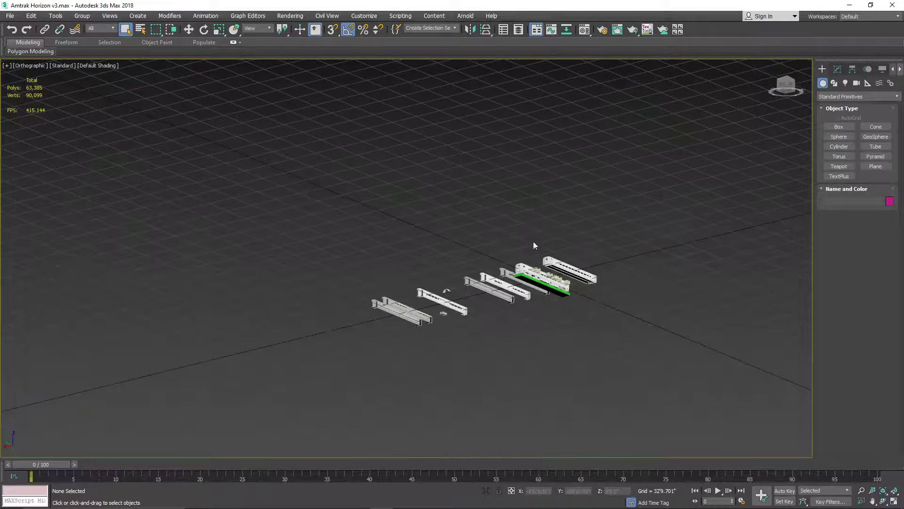
# - Hide the green block beneath the detailed coach to expose its underfloor equipment
pyautogui.scroll(5, 546, 277)
pyautogui.click(478, 309)
pyautogui.rightClick(476, 305)
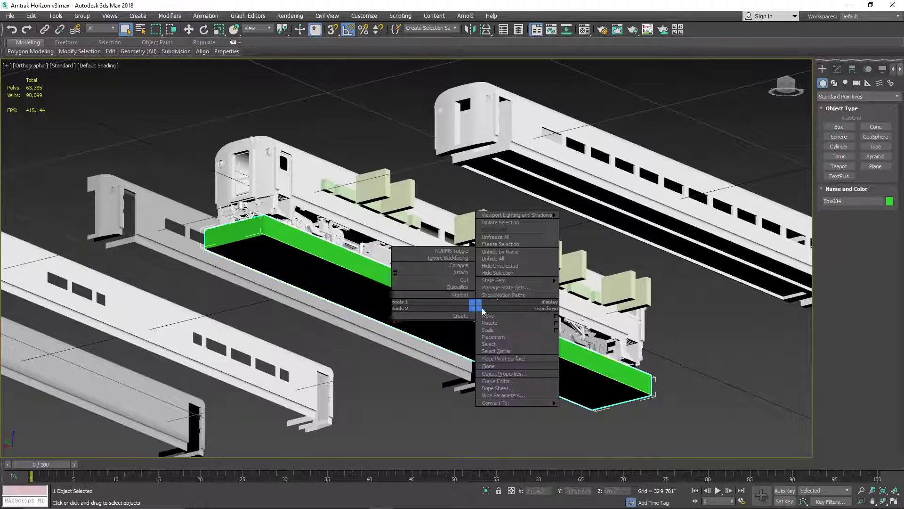
pyautogui.click(499, 274)
# - Inspect the detailed coach's underfloor boxes, tanks and bogie from below, finishing with the hoses at the coach's end
pyautogui.scroll(8, 450, 289)
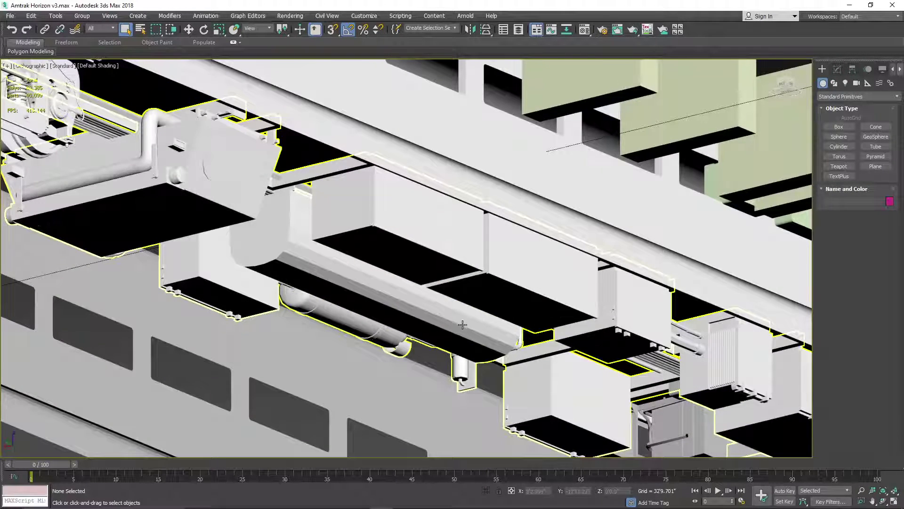
pyautogui.moveTo(462, 324); pyautogui.dragTo(420, 250, button='middle')
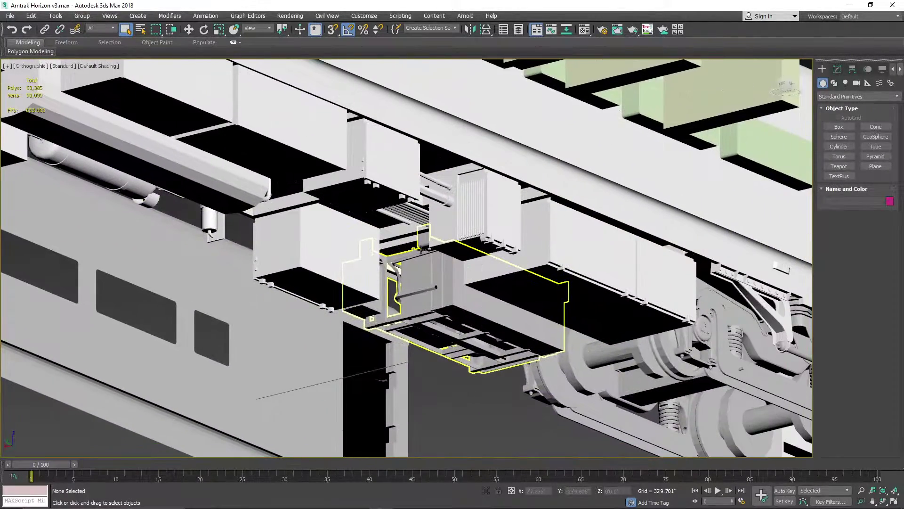
pyautogui.scroll(-2, 420, 250)
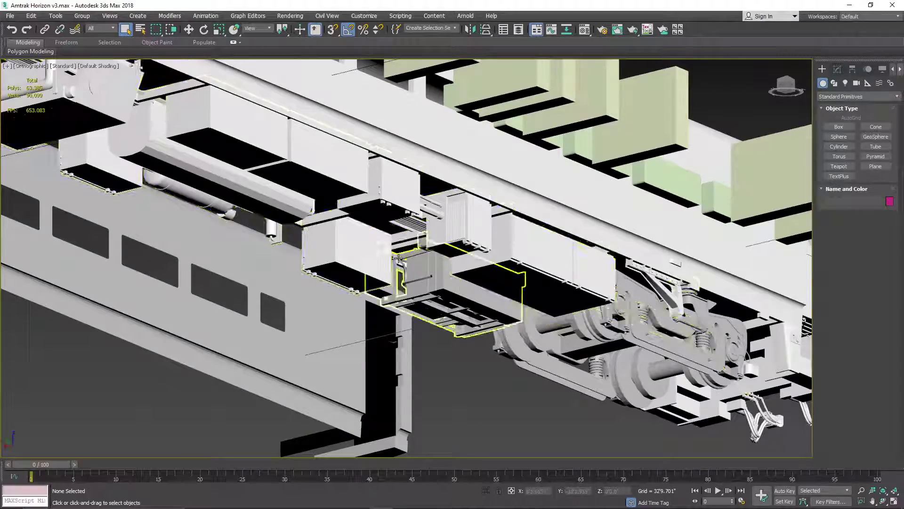
pyautogui.moveTo(620, 324); pyautogui.dragTo(436, 283, button='middle')
pyautogui.scroll(5, 565, 376)
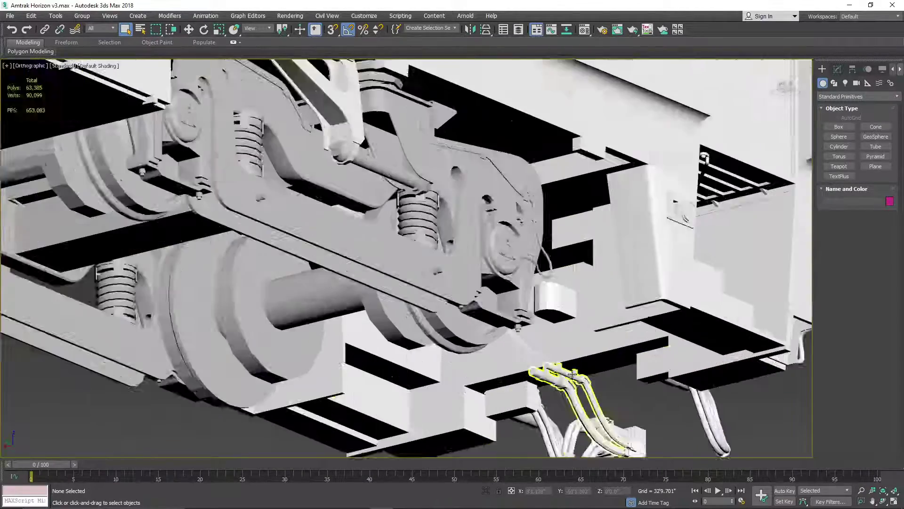
pyautogui.scroll(-3, 571, 374)
pyautogui.scroll(-8, 571, 374)
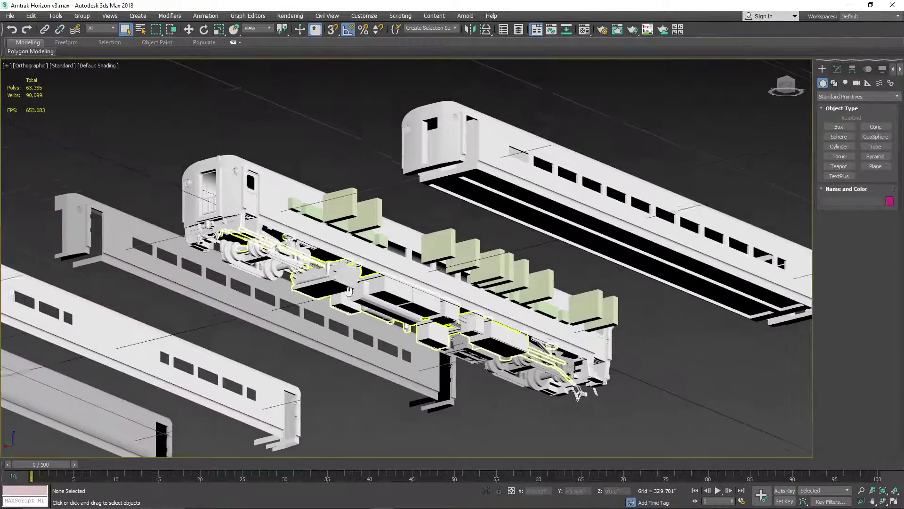
# - Examine the underside of the detailed coach around the other bogie and the adjoining equipment boxes
pyautogui.scroll(12, 326, 274)
pyautogui.scroll(-6, 326, 274)
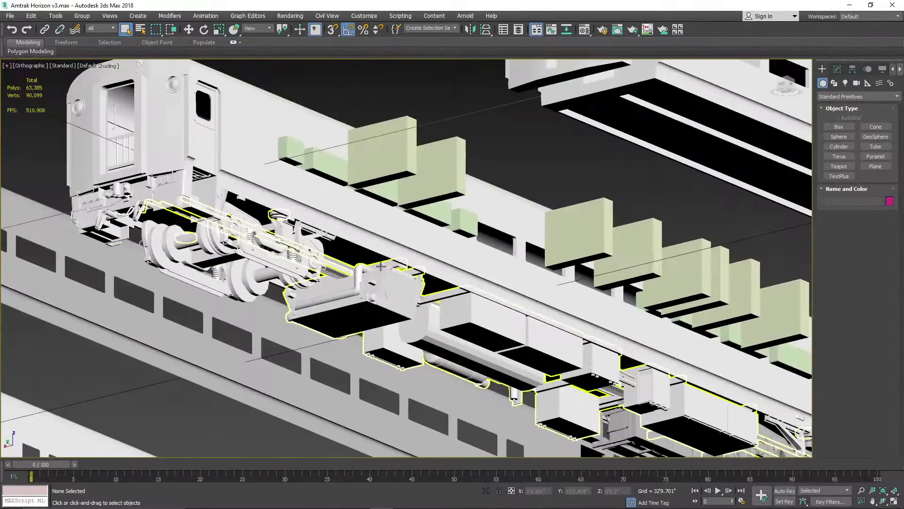
pyautogui.scroll(5, 380, 266)
pyautogui.scroll(-4, 380, 266)
pyautogui.scroll(2, 550, 238)
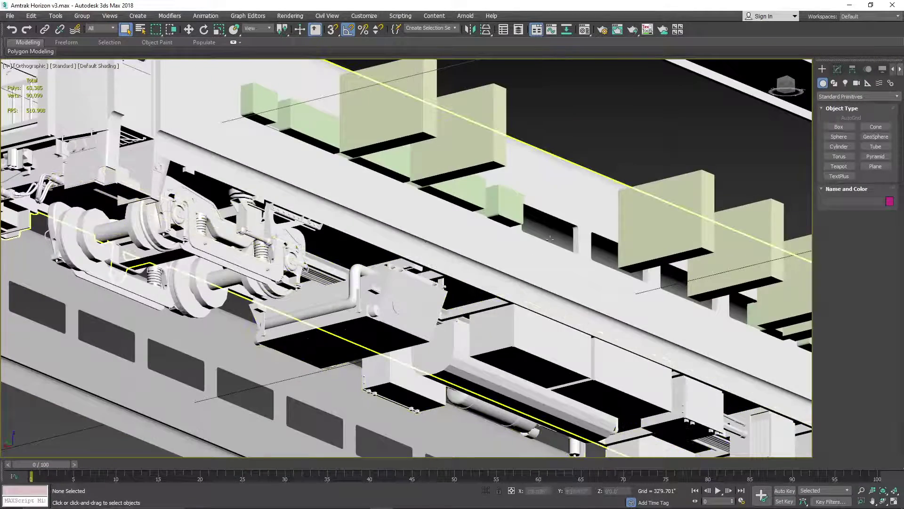
pyautogui.moveTo(365, 235); pyautogui.dragTo(478, 281, button='middle')
pyautogui.scroll(-2, 478, 281)
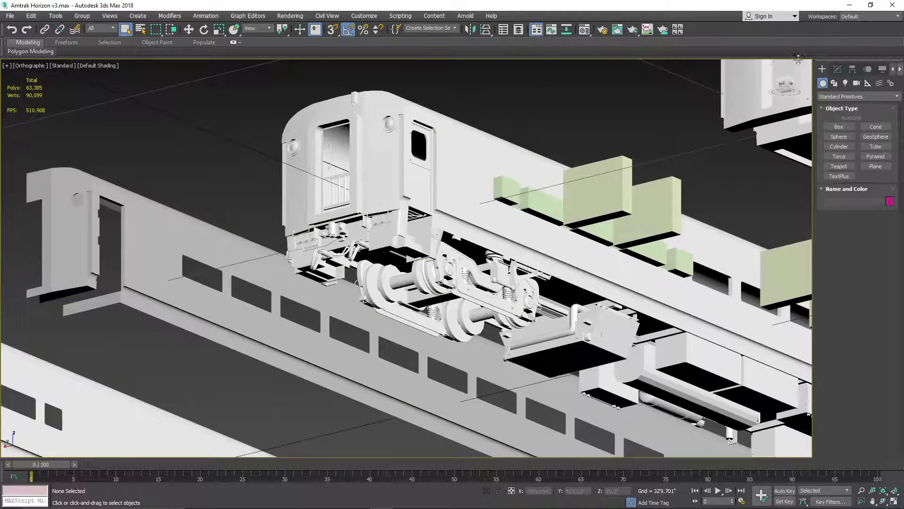
# - Examine the coupler, hanging hoses, pipes and cable sockets on the detailed coach's end from the back
pyautogui.moveTo(786, 83); pyautogui.dragTo(813, 133)
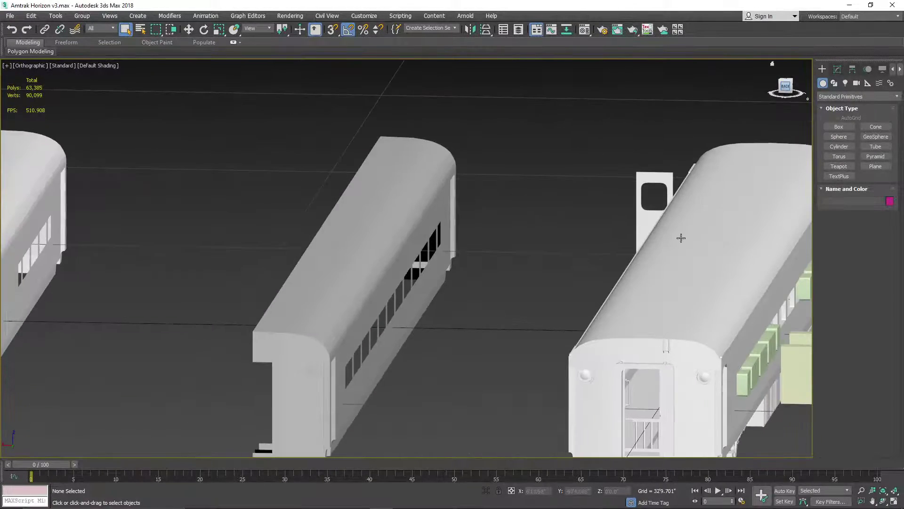
pyautogui.moveTo(663, 262); pyautogui.dragTo(493, 228, button='middle')
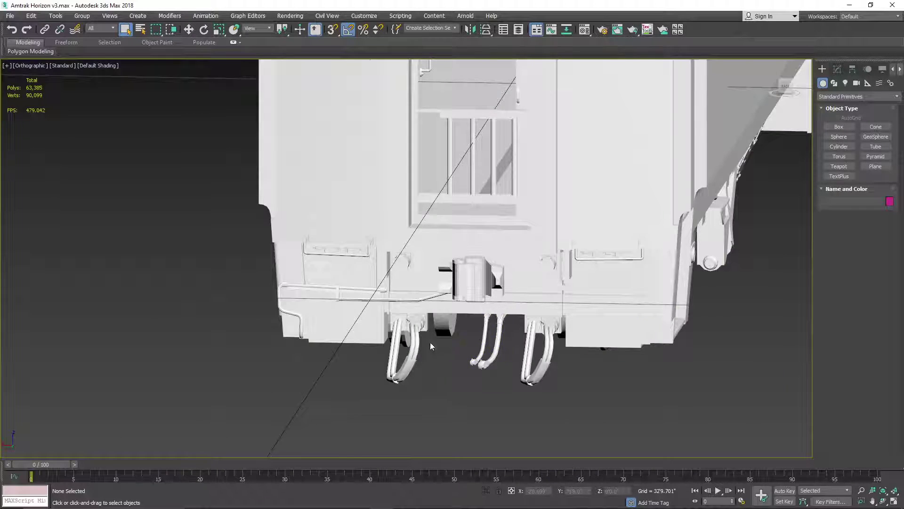
pyautogui.scroll(5, 428, 340)
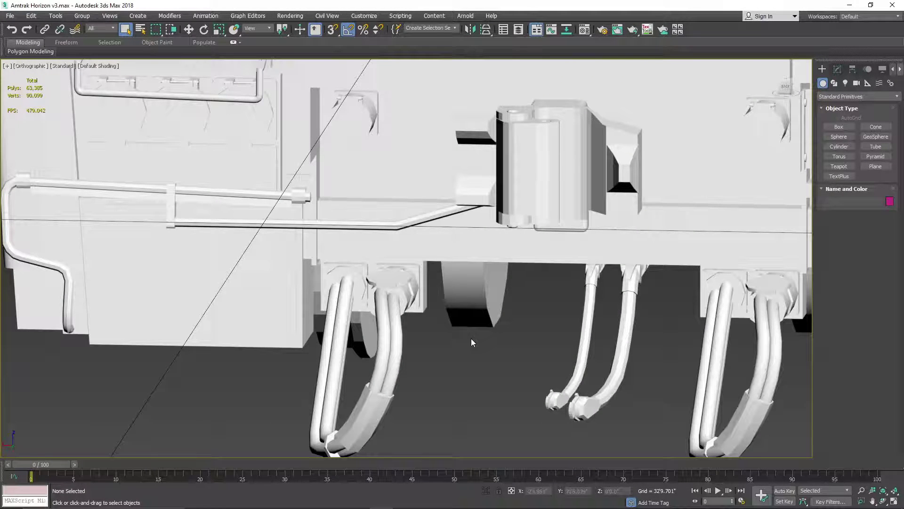
pyautogui.moveTo(359, 267); pyautogui.dragTo(536, 321, button='middle')
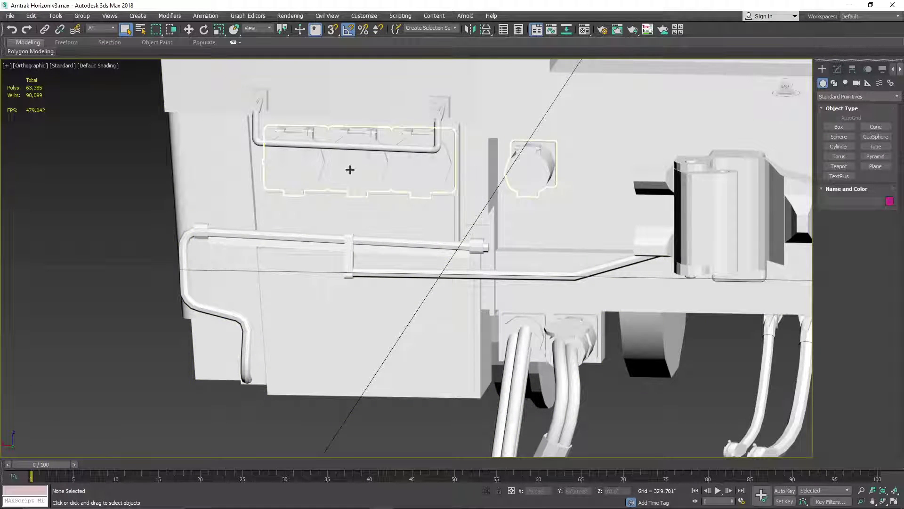
pyautogui.scroll(3, 317, 146)
pyautogui.scroll(2, 476, 182)
pyautogui.scroll(-5, 493, 198)
pyautogui.scroll(-5, 493, 197)
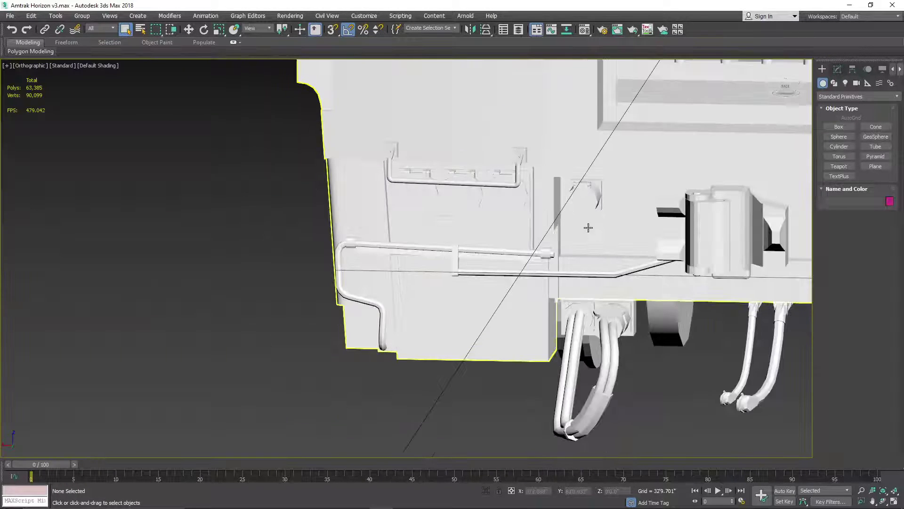
pyautogui.moveTo(644, 210); pyautogui.dragTo(479, 219, button='middle')
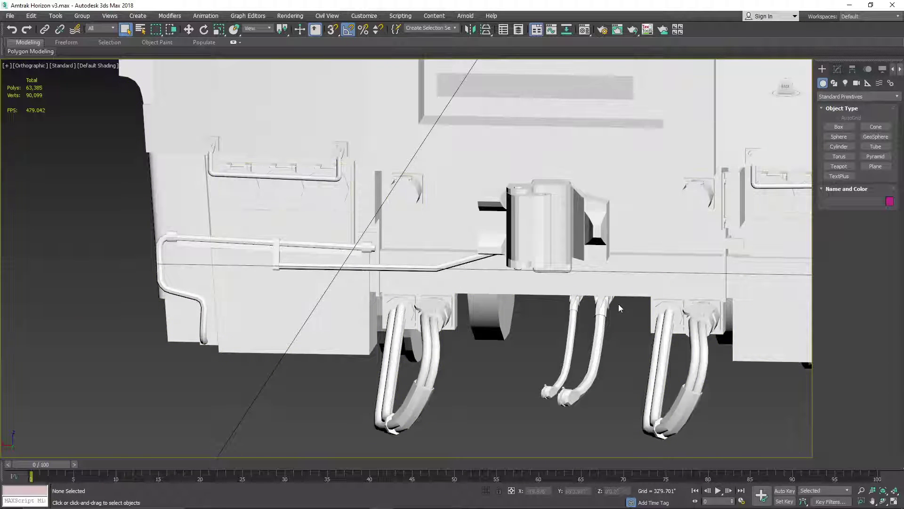
pyautogui.scroll(-4, 688, 188)
pyautogui.scroll(-5, 687, 193)
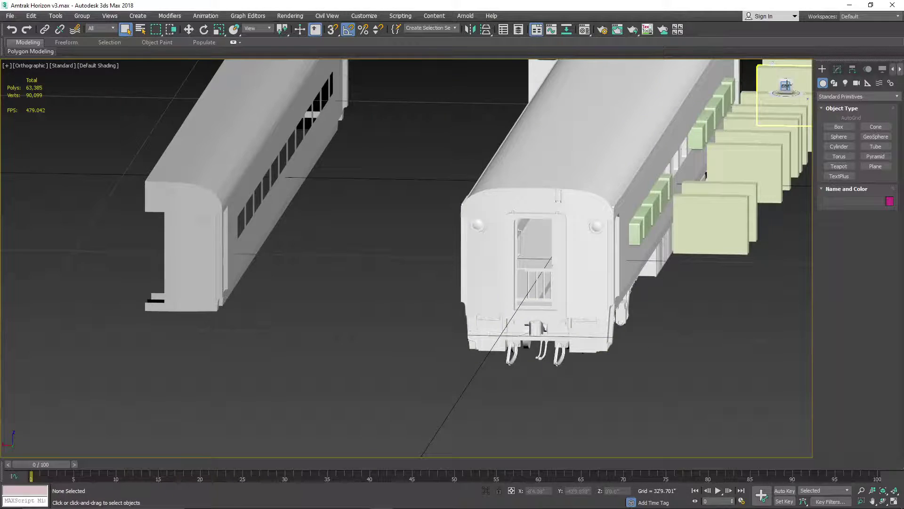
# - Inspect the detailed coach's end door, round lamps, side door and nearby bogie from an angled corner view
pyautogui.click(797, 78)
pyautogui.moveTo(720, 167); pyautogui.dragTo(613, 170, button='middle')
pyautogui.scroll(6, 613, 169)
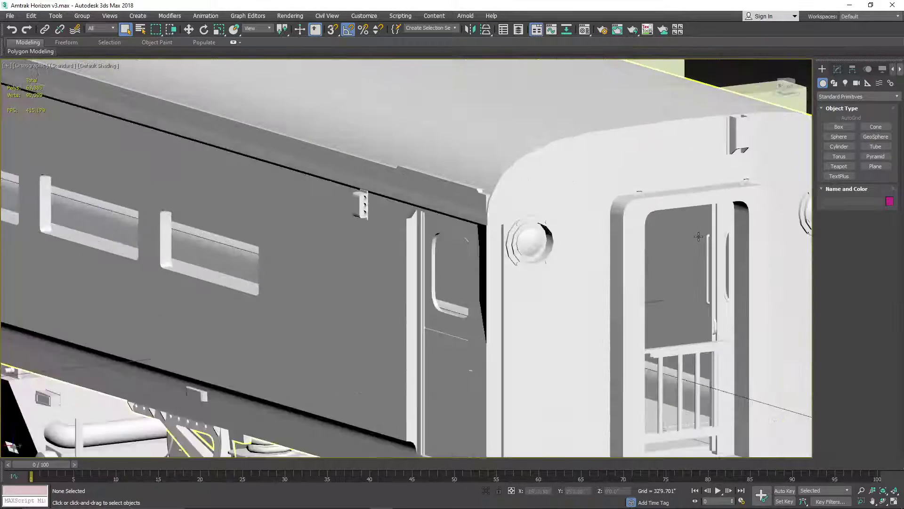
pyautogui.scroll(-5, 460, 264)
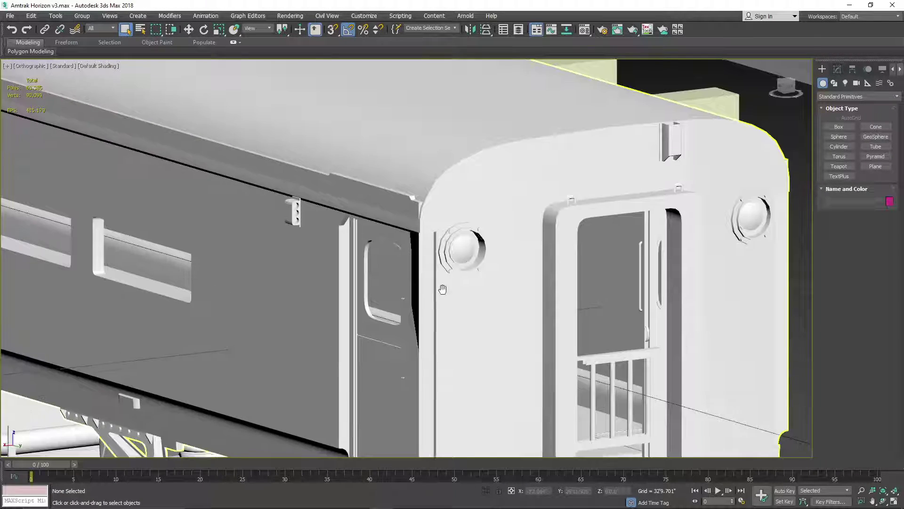
pyautogui.scroll(3, 522, 282)
pyautogui.scroll(10, 386, 329)
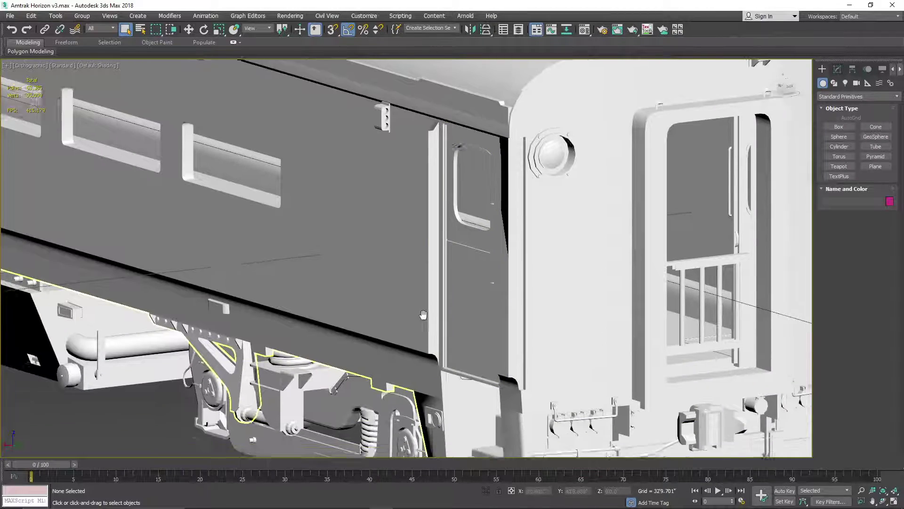
pyautogui.scroll(-10, 404, 329)
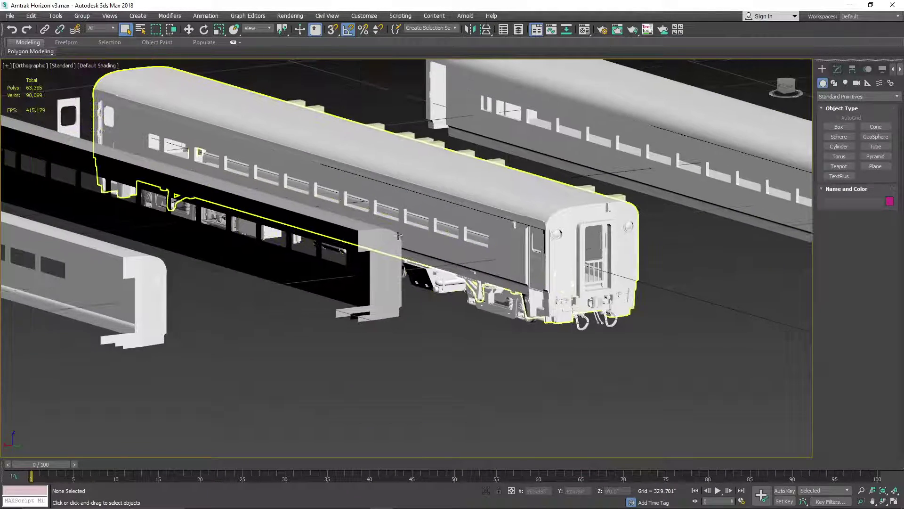
# - Hide the plain coach body standing in front of the detailed coach's side
pyautogui.click(262, 255)
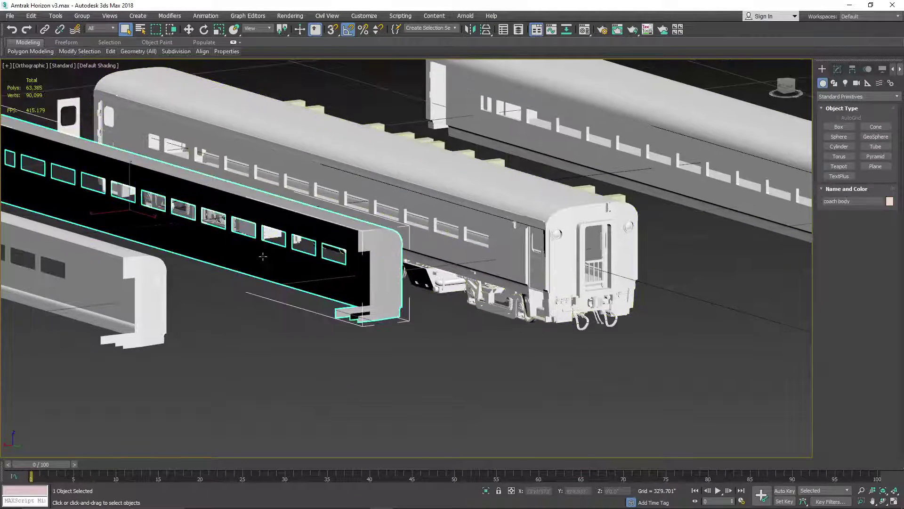
pyautogui.rightClick(261, 255)
pyautogui.click(317, 230)
# - Examine the framed machinery unit beside the bogie and the small bracketed cylinder with its pipe under the detailed coach
pyautogui.moveTo(267, 223); pyautogui.dragTo(416, 296, button='middle')
pyautogui.scroll(10, 416, 295)
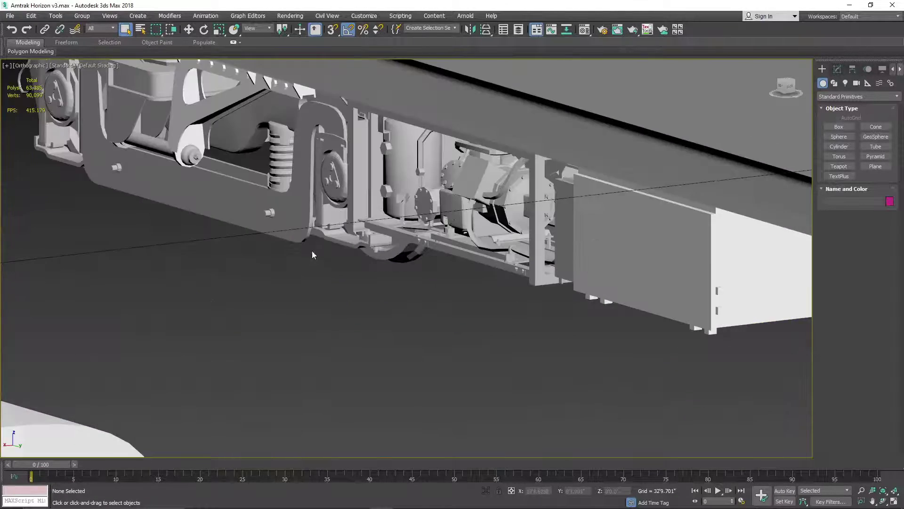
pyautogui.scroll(-3, 498, 192)
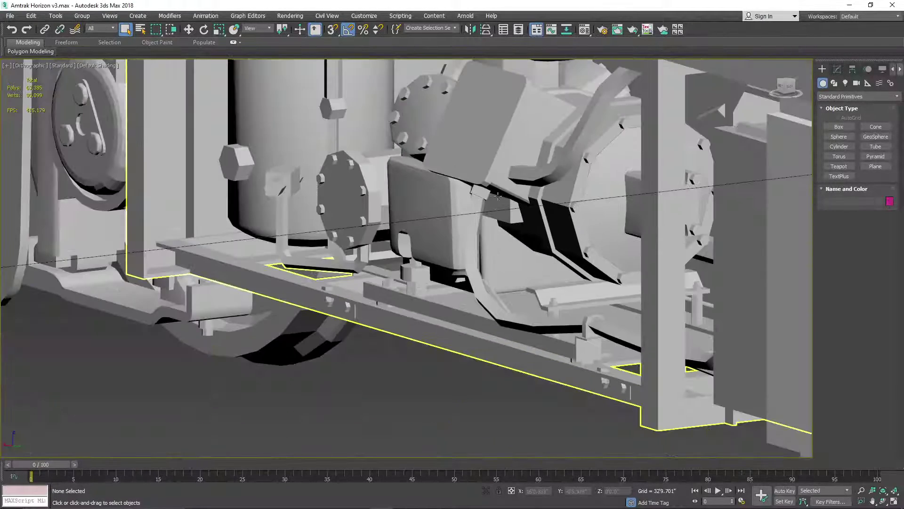
pyautogui.moveTo(605, 180); pyautogui.dragTo(566, 233, button='middle')
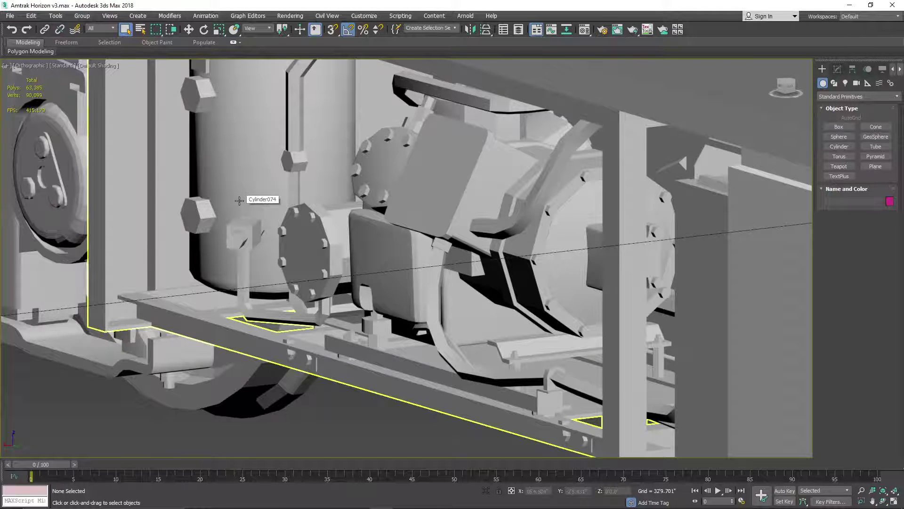
pyautogui.scroll(-10, 239, 201)
pyautogui.moveTo(142, 216); pyautogui.dragTo(205, 280, button='middle')
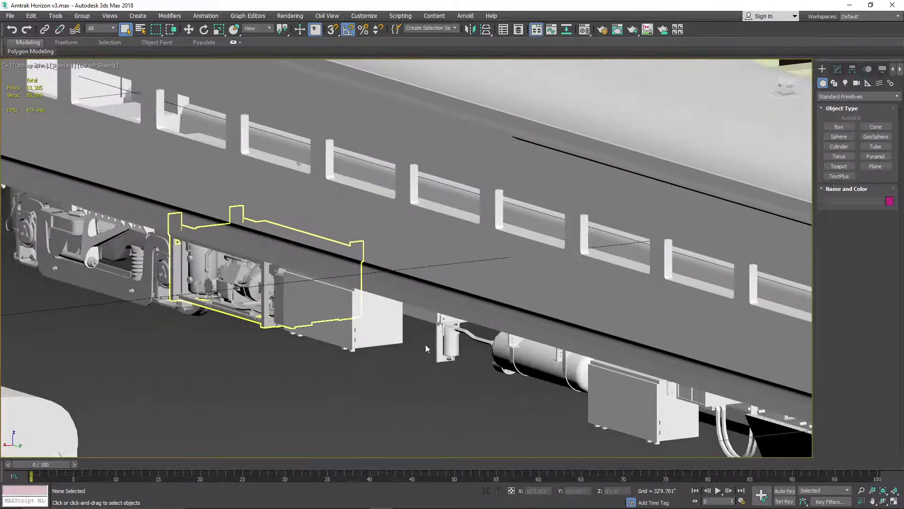
pyautogui.scroll(12, 426, 344)
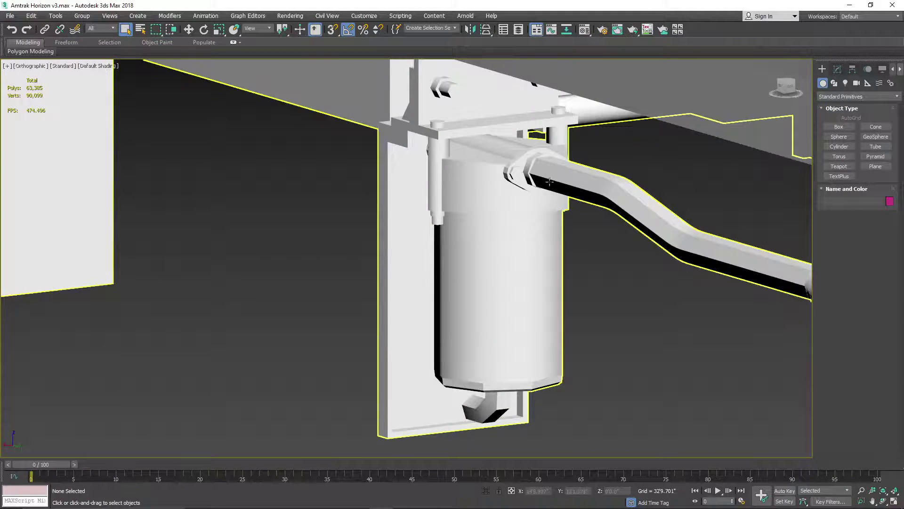
pyautogui.scroll(-8, 506, 221)
pyautogui.scroll(-8, 323, 146)
pyautogui.moveTo(497, 155); pyautogui.dragTo(458, 254, button='middle')
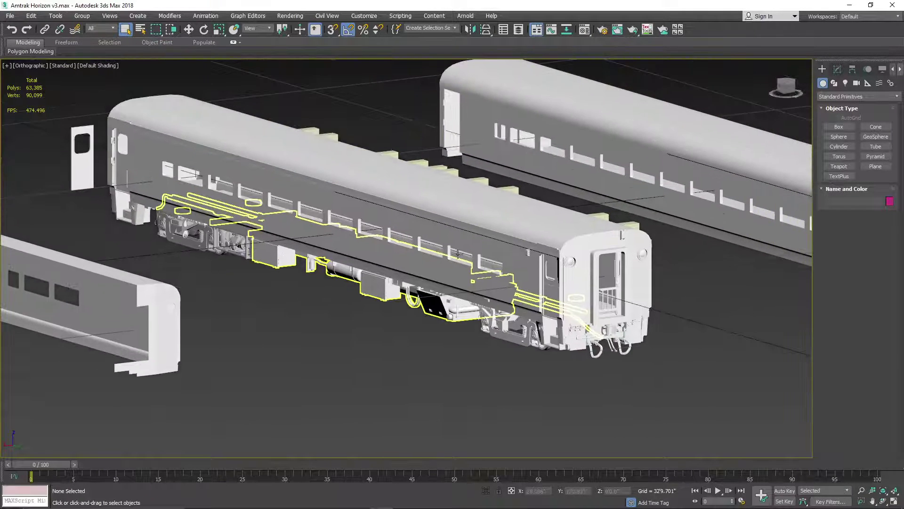
# - Examine the detailed coach's side windows and the rounded corner of a window recess up close
pyautogui.scroll(12, 458, 254)
pyautogui.scroll(-4, 370, 231)
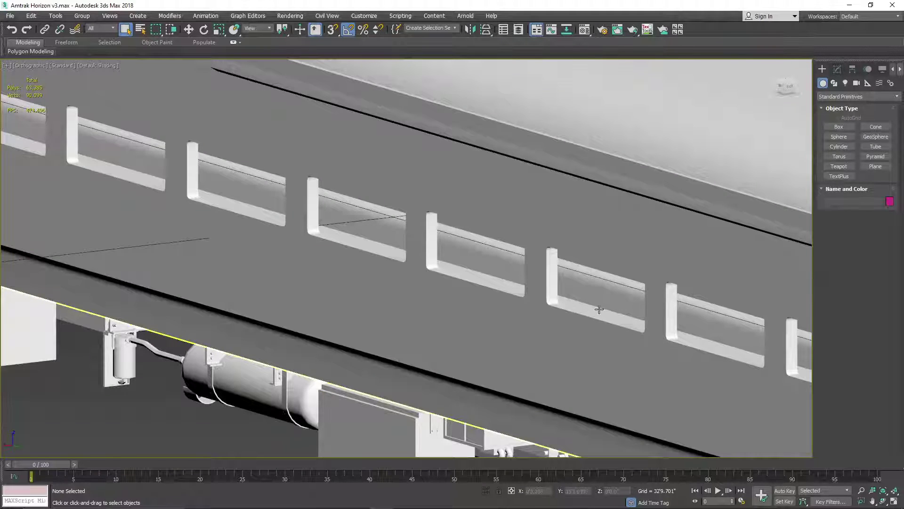
pyautogui.scroll(8, 577, 304)
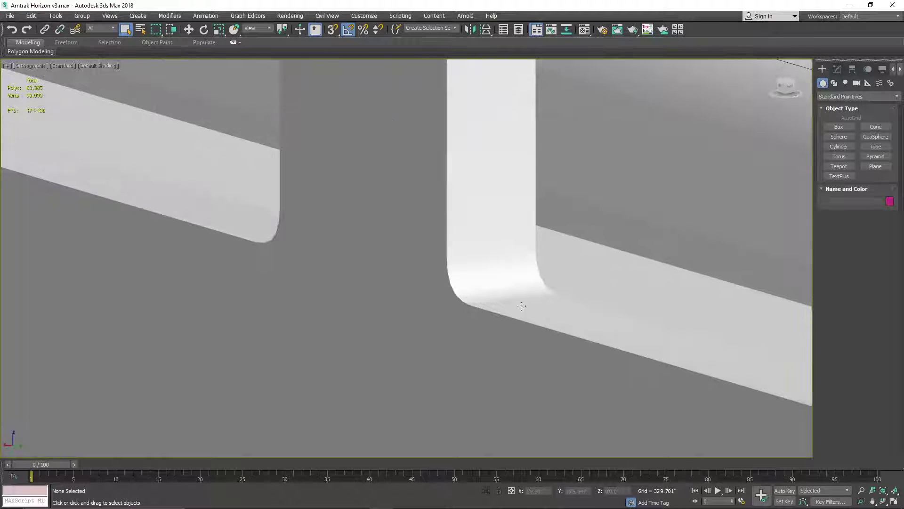
# - Examine the coach's window recesses, its full exterior and the surrounding car body shells in the scene
pyautogui.scroll(-7, 510, 267)
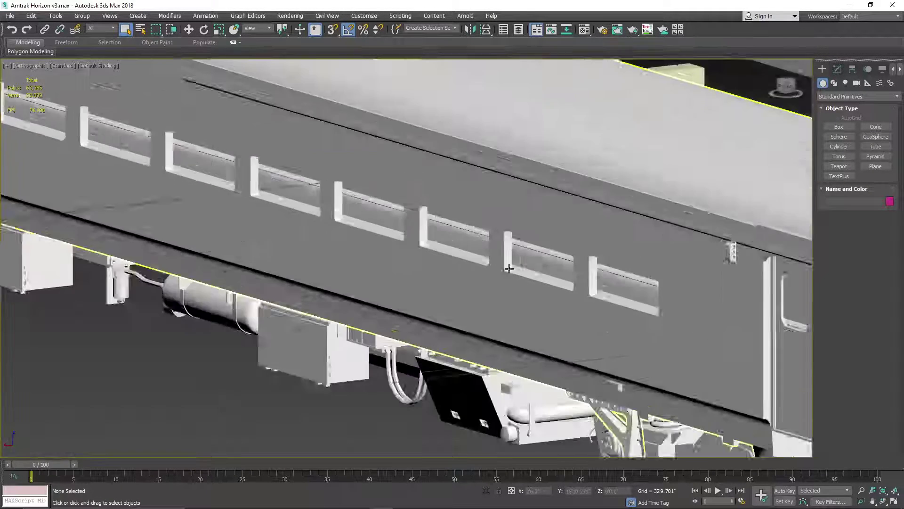
pyautogui.scroll(-2, 509, 266)
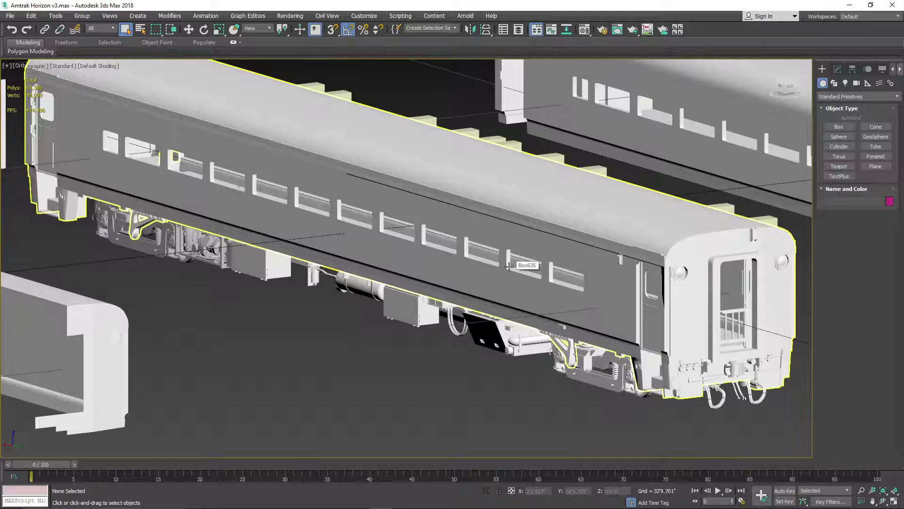
pyautogui.scroll(-4, 509, 267)
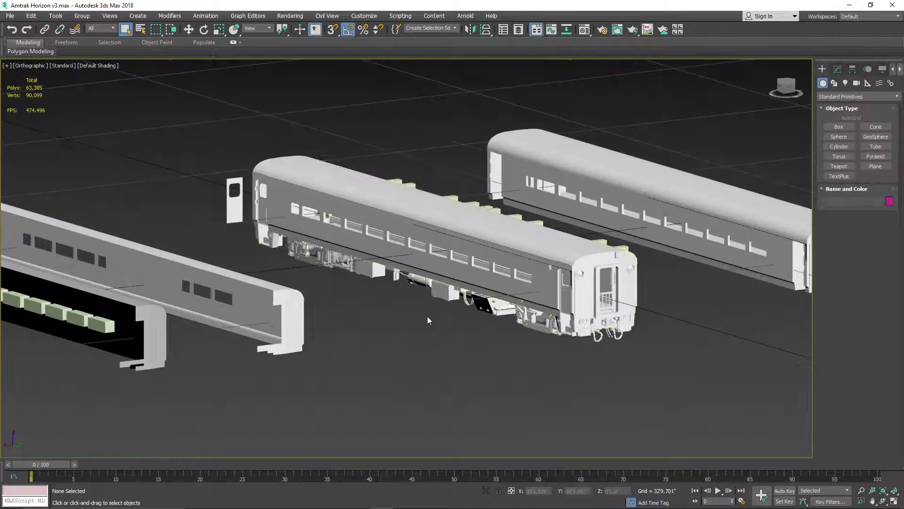
pyautogui.scroll(-3, 510, 358)
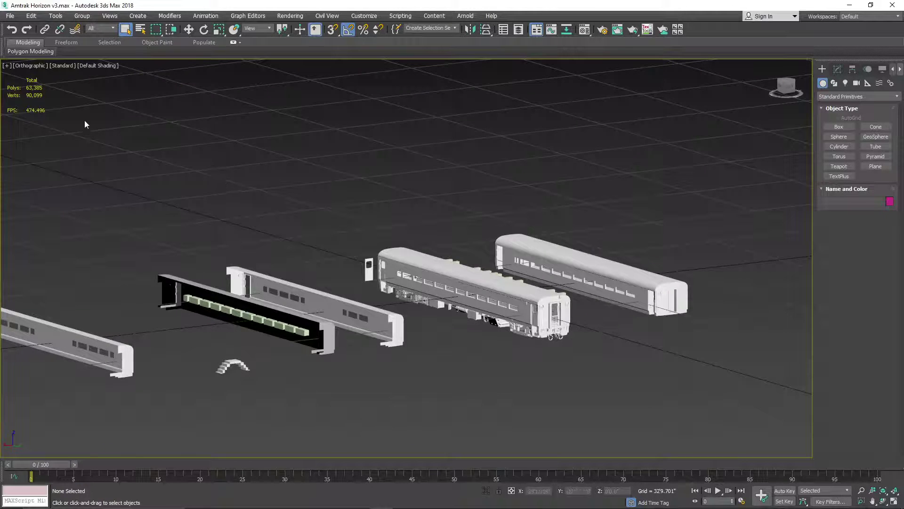
pyautogui.scroll(-3, 389, 352)
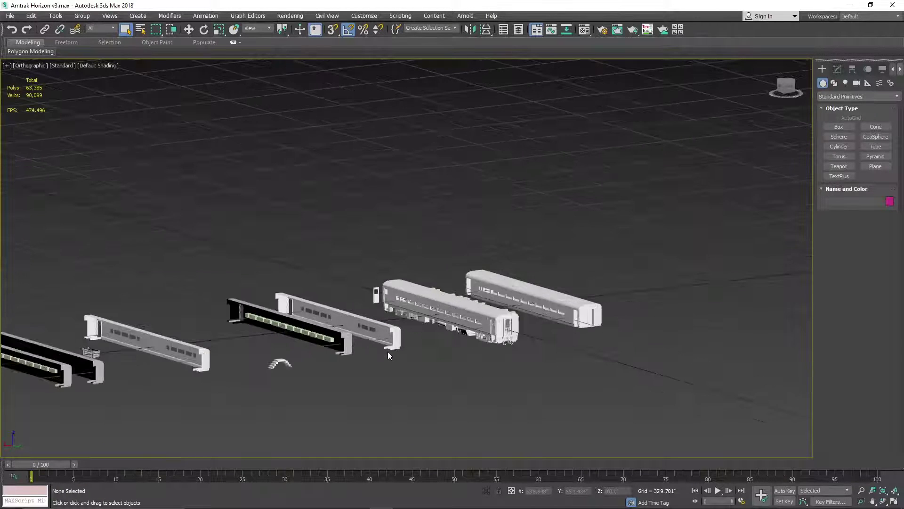
pyautogui.scroll(5, 388, 351)
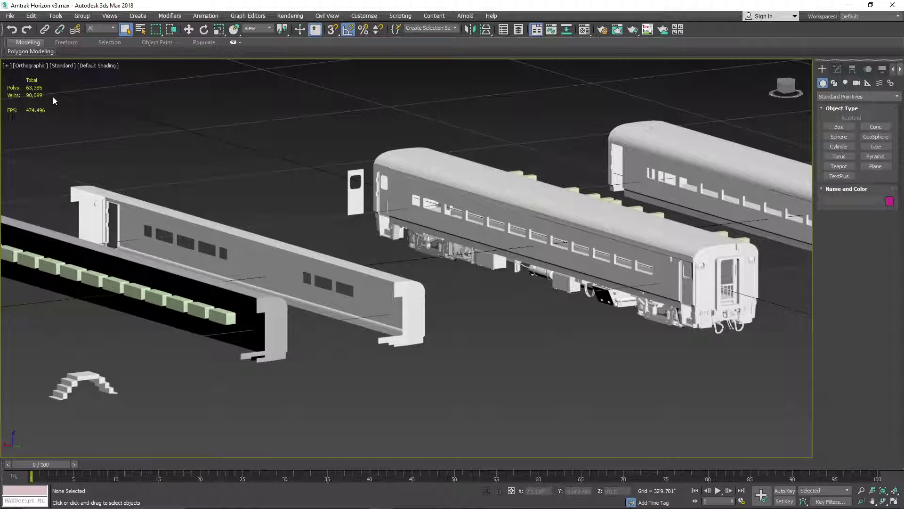
pyautogui.scroll(-6, 422, 253)
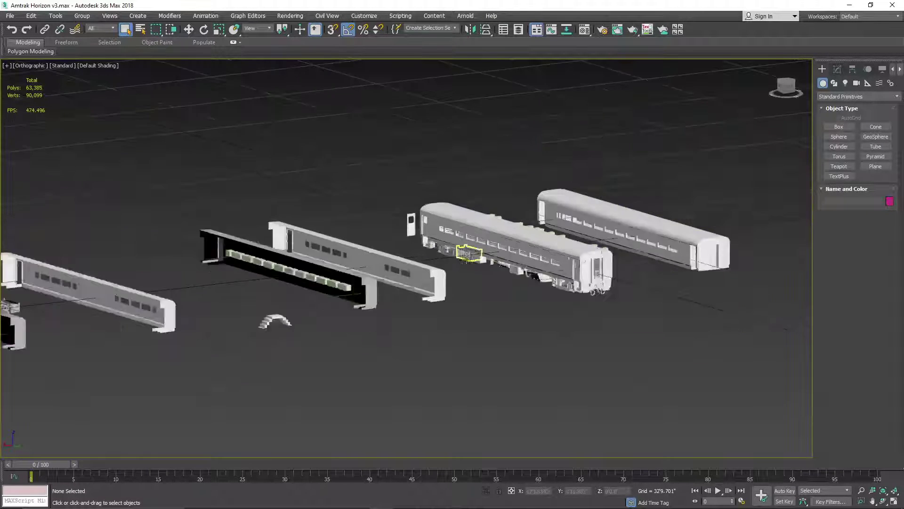
# - Select the compressor unit and examine it along with the finished coach's underfloor equipment
pyautogui.scroll(2, 268, 288)
pyautogui.scroll(10, 226, 288)
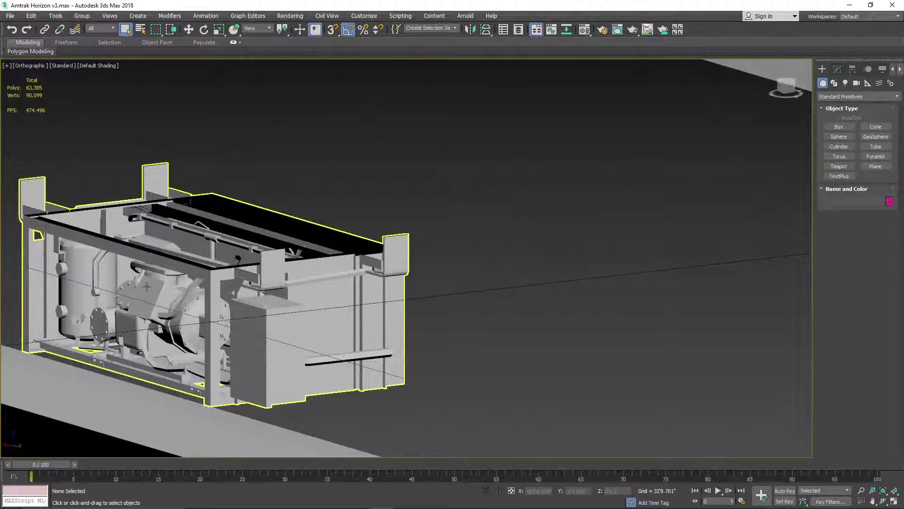
pyautogui.click(184, 289)
pyautogui.scroll(-6, 258, 282)
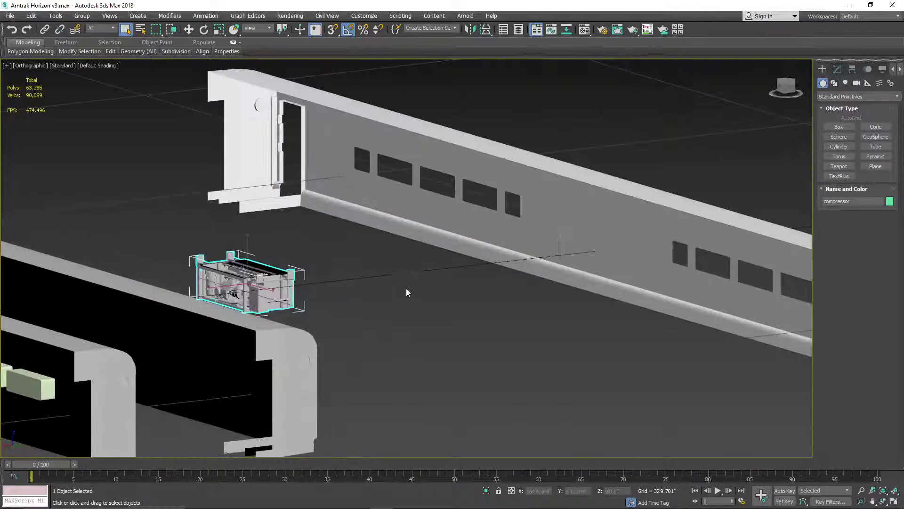
pyautogui.moveTo(406, 293); pyautogui.dragTo(91, 250, button='middle')
pyautogui.scroll(-6, 210, 253)
pyautogui.moveTo(549, 233); pyautogui.dragTo(421, 250, button='middle')
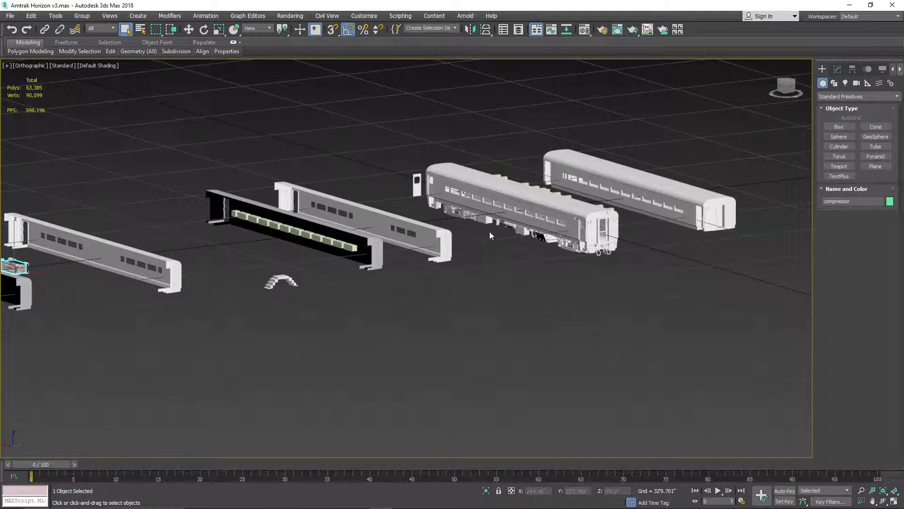
pyautogui.scroll(10, 490, 231)
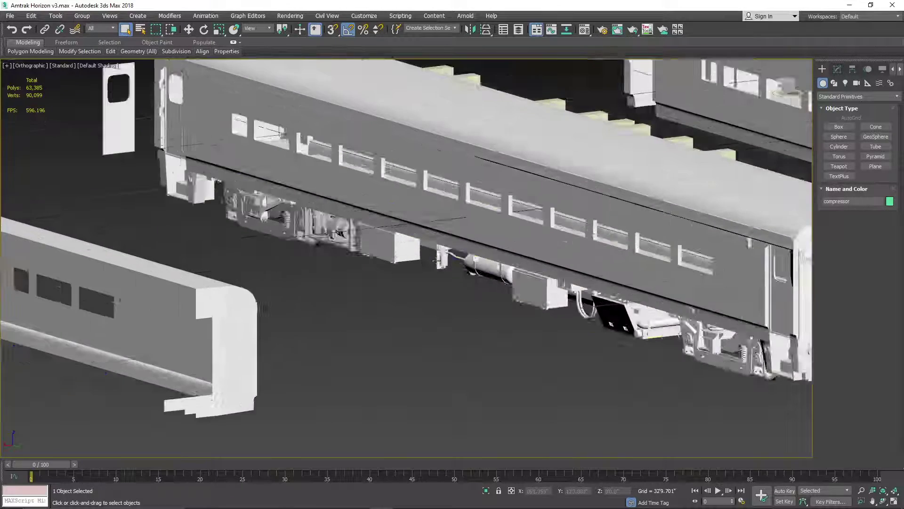
pyautogui.scroll(-10, 437, 260)
# - Unhide all hidden objects in the scene and look over the complete set of car models
pyautogui.rightClick(432, 304)
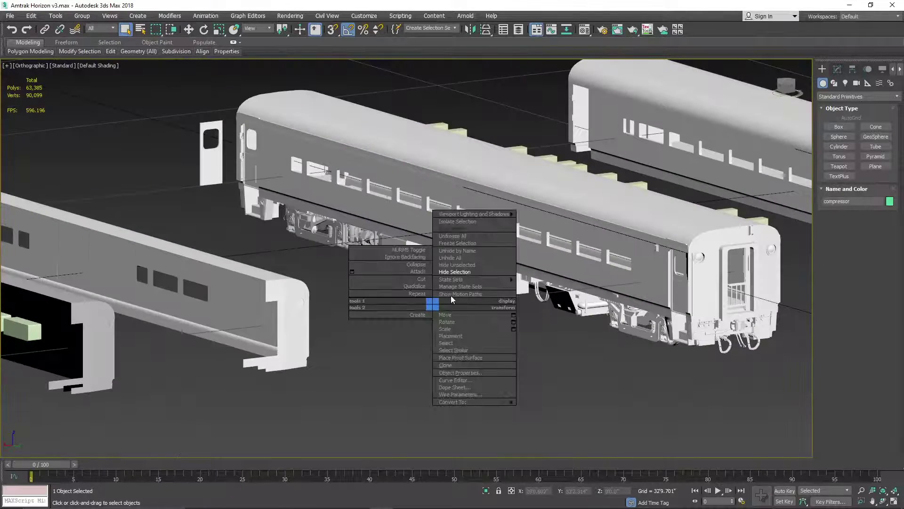
pyautogui.click(459, 257)
pyautogui.scroll(-8, 460, 257)
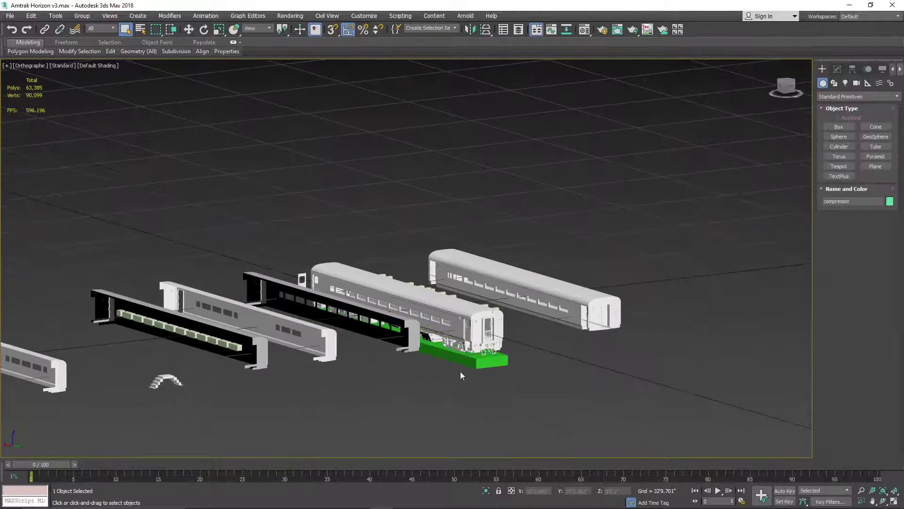
pyautogui.scroll(8, 460, 372)
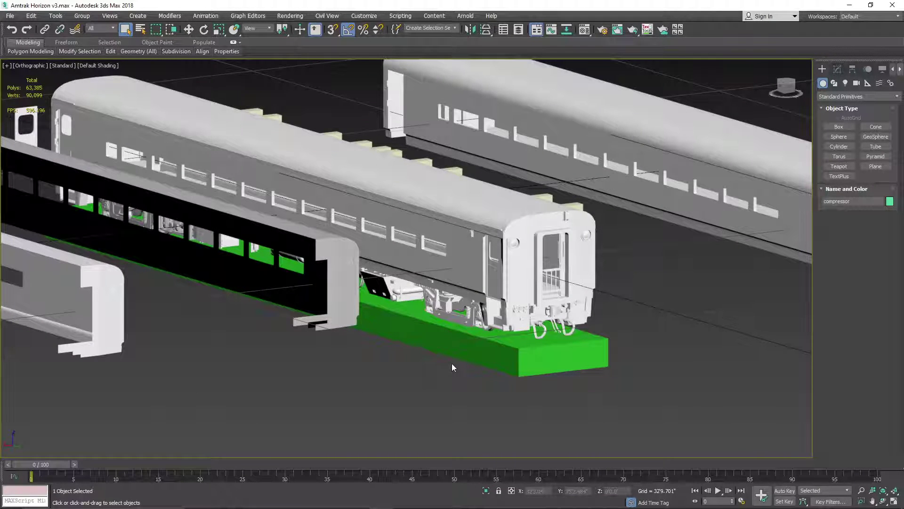
# - Close the Amtrak Horizon v3 scene without saving and open club-dinette.max, accepting the student version notice
pyautogui.click(892, 5)
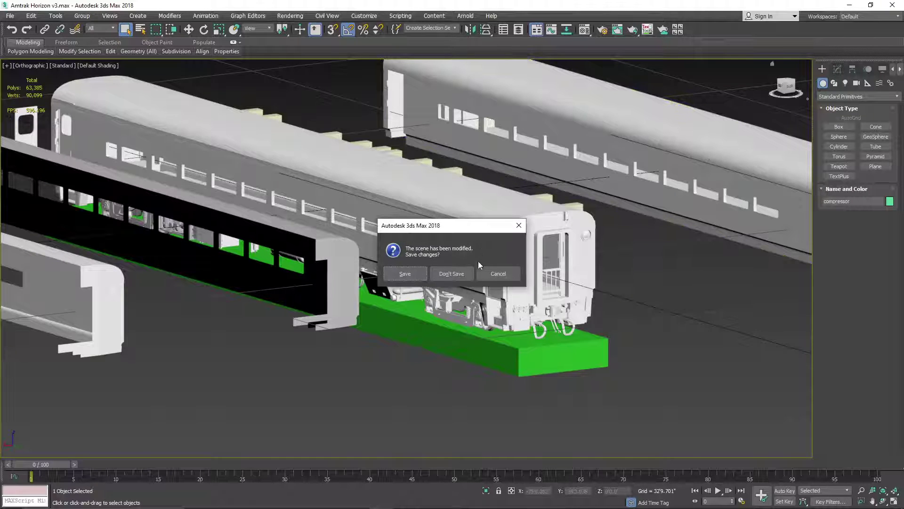
pyautogui.click(456, 271)
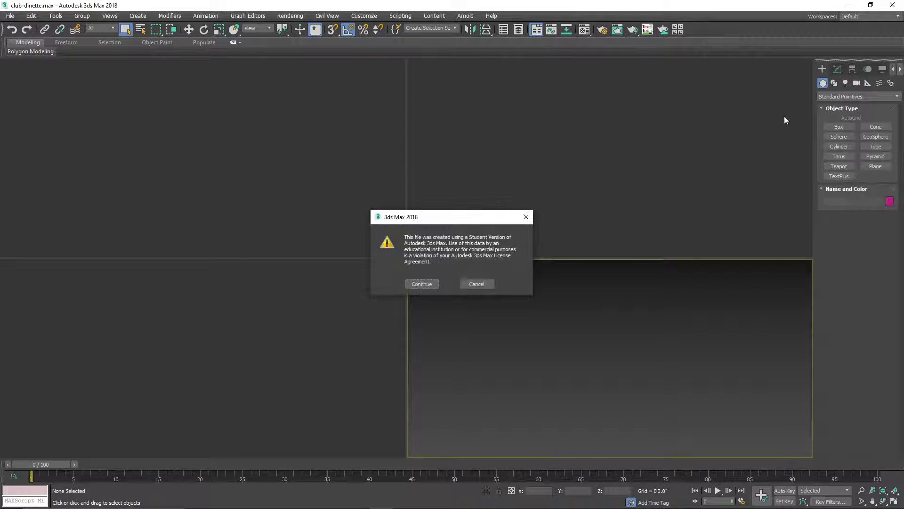
pyautogui.click(422, 284)
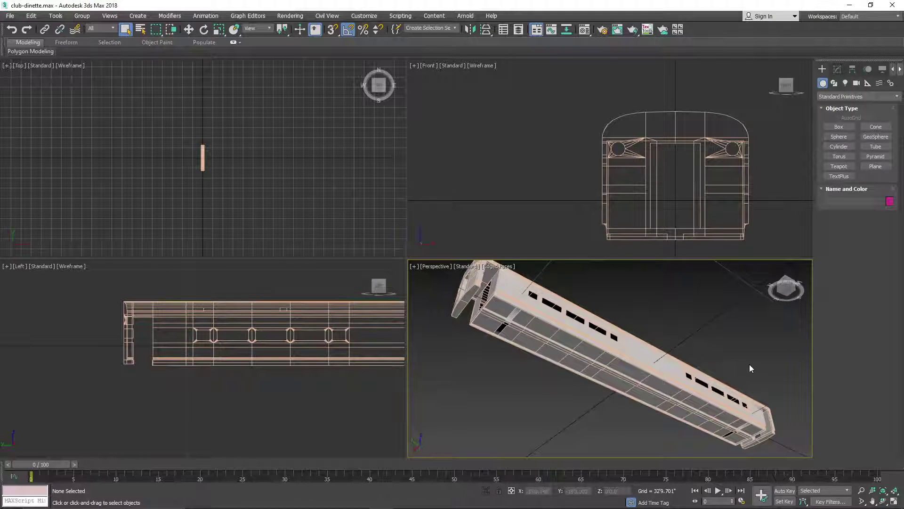
# - Examine the club-dinette car's underside, side walls and window openings in the perspective view
pyautogui.scroll(8, 749, 363)
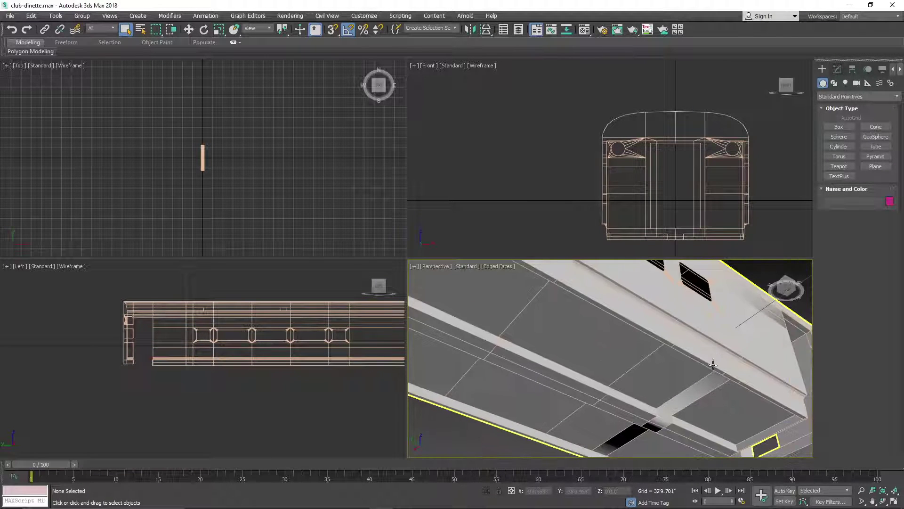
pyautogui.scroll(-5, 713, 364)
pyautogui.moveTo(789, 291); pyautogui.dragTo(782, 325)
pyautogui.moveTo(631, 334); pyautogui.dragTo(639, 422, button='middle')
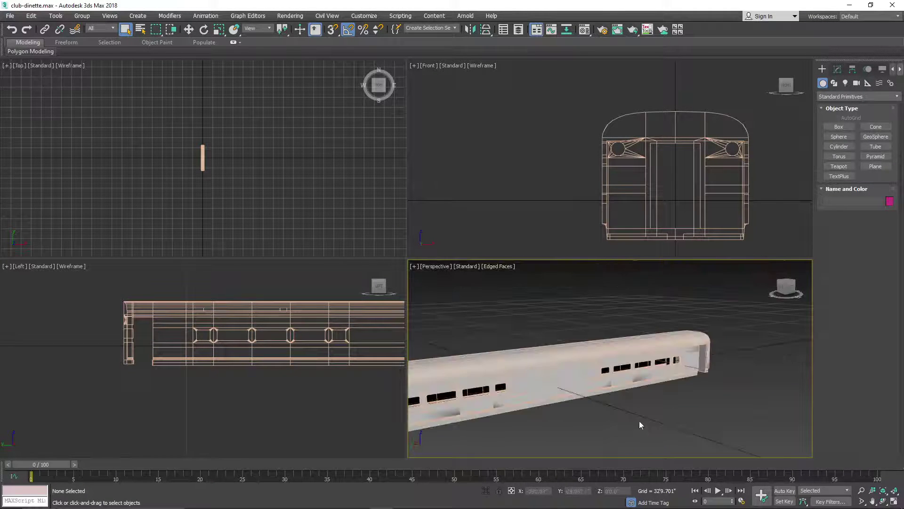
pyautogui.moveTo(537, 394); pyautogui.dragTo(631, 349, button='middle')
pyautogui.scroll(4, 466, 363)
pyautogui.moveTo(484, 364); pyautogui.dragTo(601, 368, button='middle')
pyautogui.scroll(2, 719, 367)
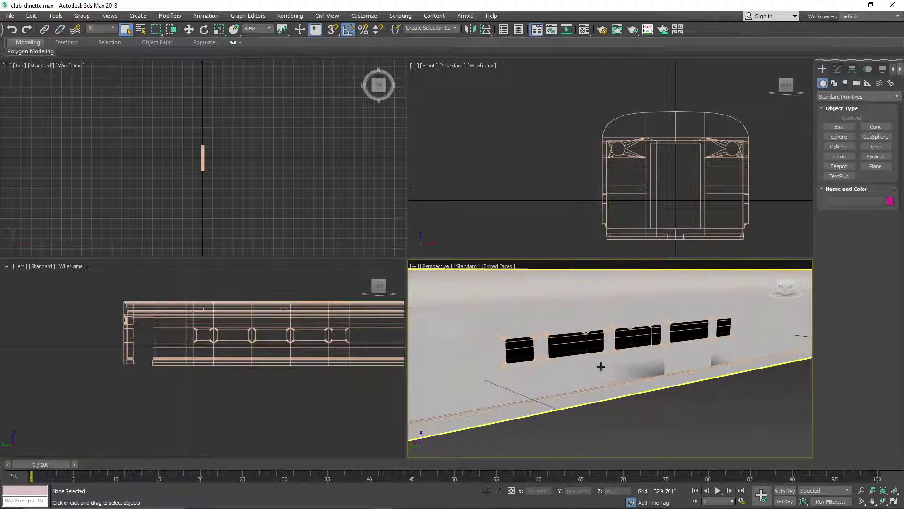
pyautogui.scroll(-5, 694, 351)
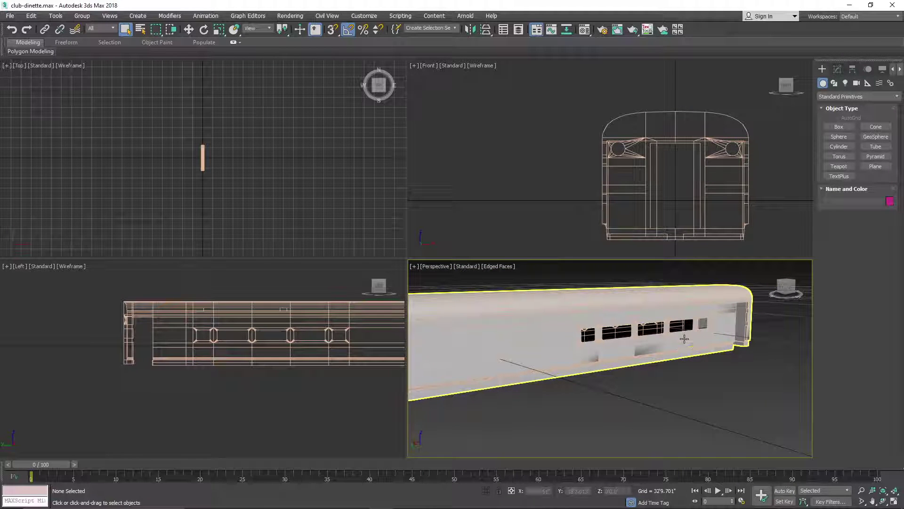
pyautogui.scroll(-6, 686, 345)
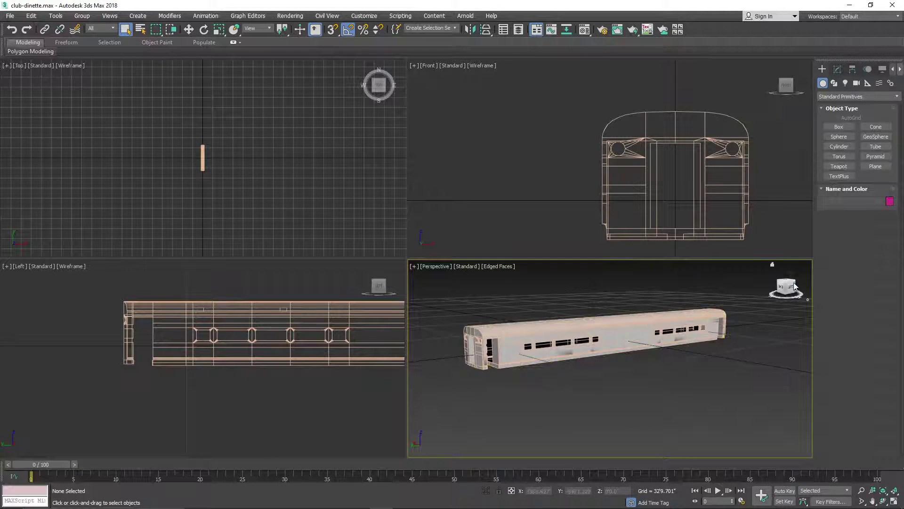
# - Inspect the club-dinette car's interior through its end doorway, including the floor, walls and window openings
pyautogui.moveTo(793, 285); pyautogui.dragTo(685, 352)
pyautogui.scroll(8, 685, 352)
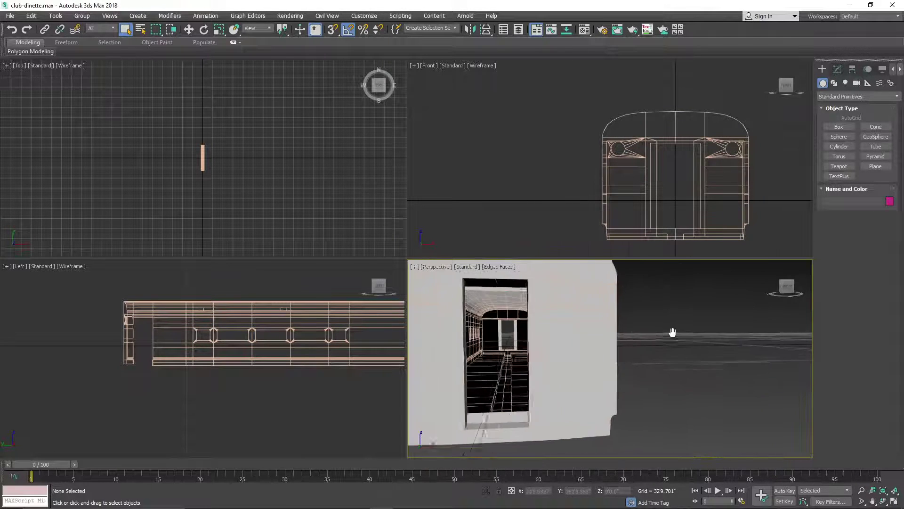
pyautogui.scroll(10, 583, 333)
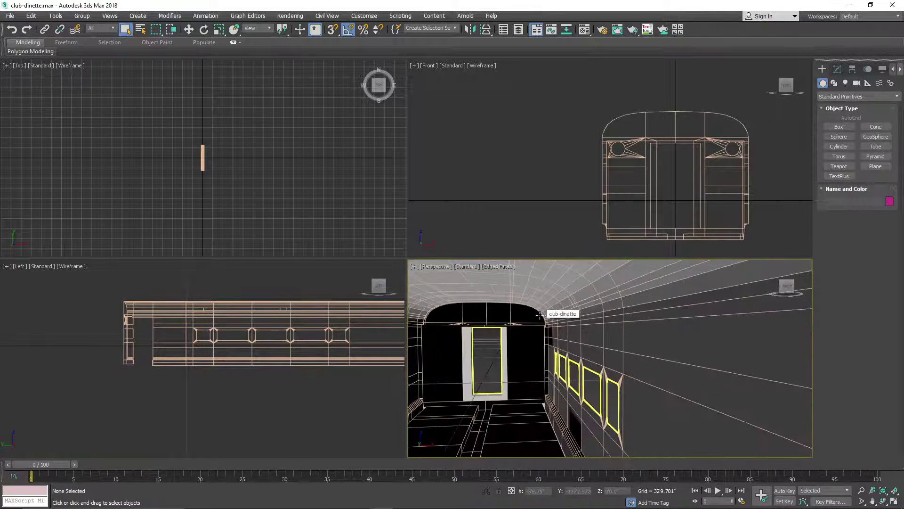
pyautogui.moveTo(559, 313); pyautogui.dragTo(629, 321, button='middle')
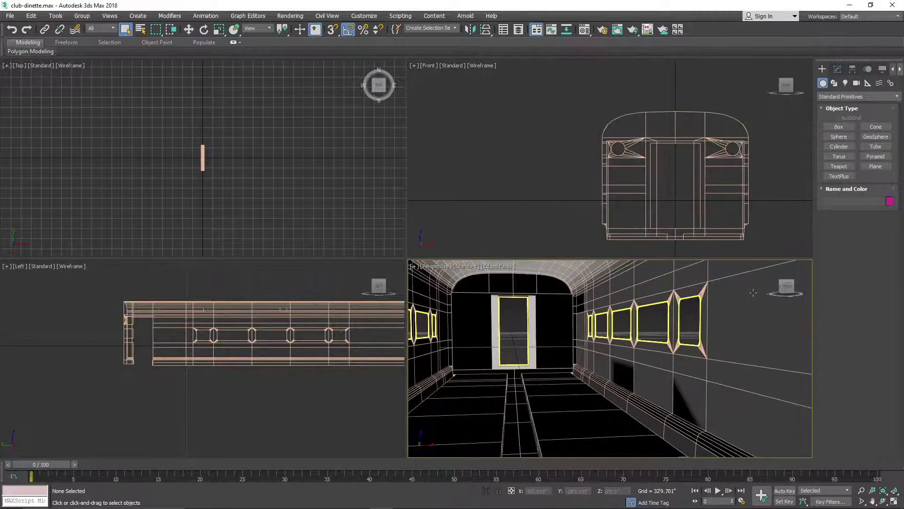
pyautogui.keyDown('alt'); pyautogui.moveTo(753, 293); pyautogui.dragTo(773, 324, button='middle'); pyautogui.keyUp('alt')
pyautogui.click(785, 285)
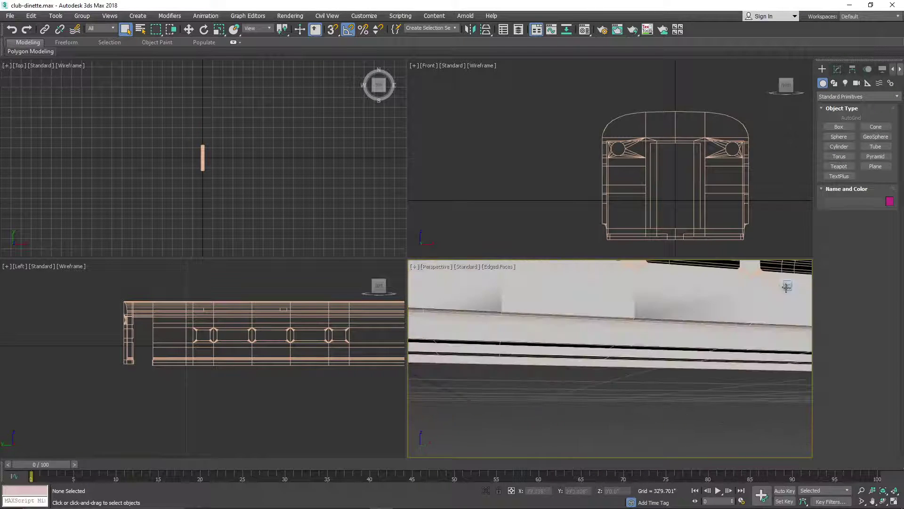
# - Examine the club-dinette car's lower side, vestibule door opening and end wall from outside
pyautogui.scroll(-4, 654, 356)
pyautogui.moveTo(711, 355); pyautogui.dragTo(658, 347, button='middle')
pyautogui.scroll(4, 523, 357)
pyautogui.scroll(-4, 678, 330)
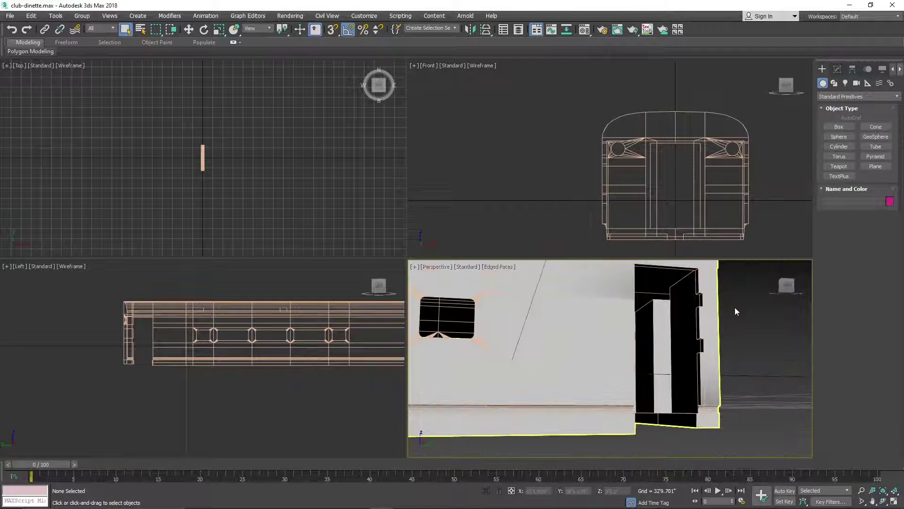
pyautogui.moveTo(785, 286)
pyautogui.mouseDown()
pyautogui.moveTo(788, 306)
pyautogui.moveTo(791, 290)
pyautogui.mouseUp()
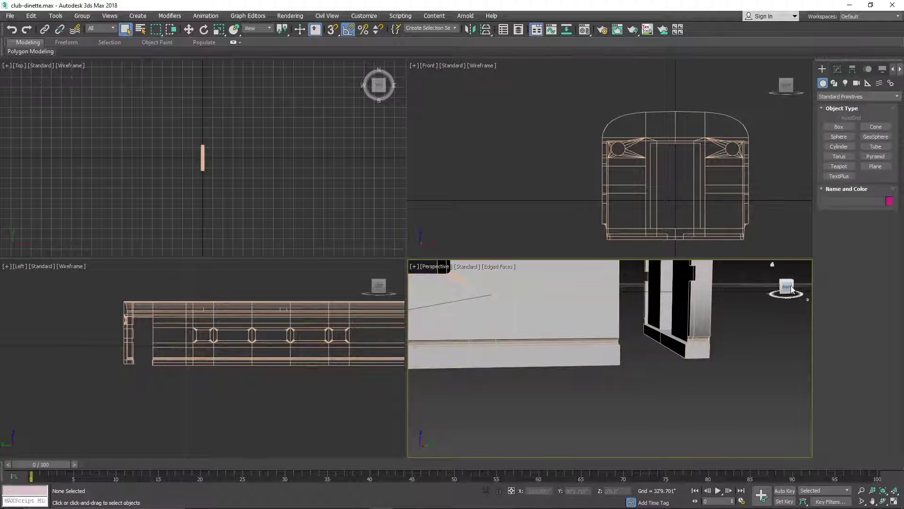
pyautogui.click(791, 289)
pyautogui.scroll(-4, 530, 341)
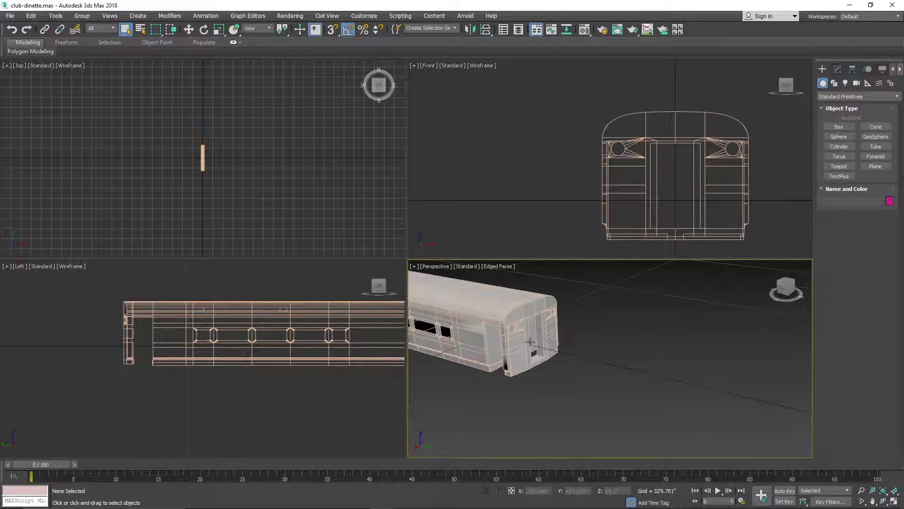
pyautogui.scroll(2, 531, 342)
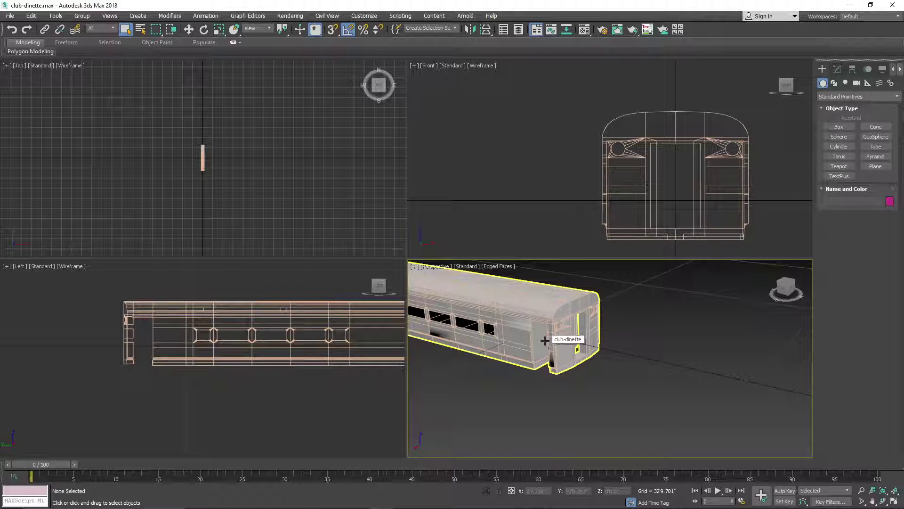
# - Close the club-dinette scene without saving and open Dinette.max, accepting the student version notice
pyautogui.click(892, 5)
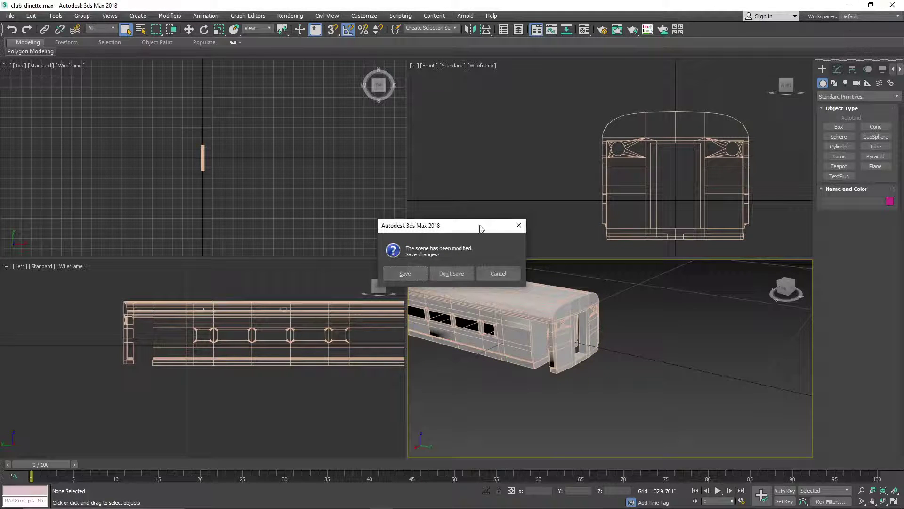
pyautogui.click(449, 271)
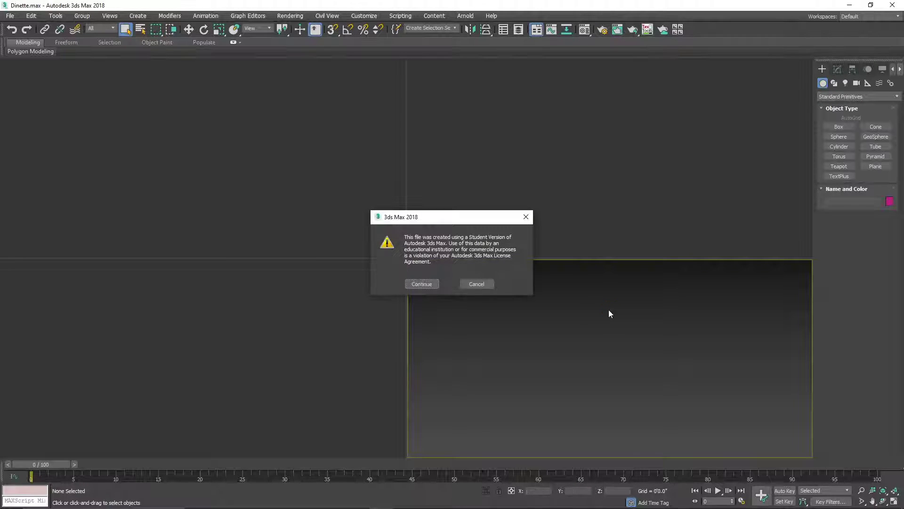
pyautogui.click(436, 283)
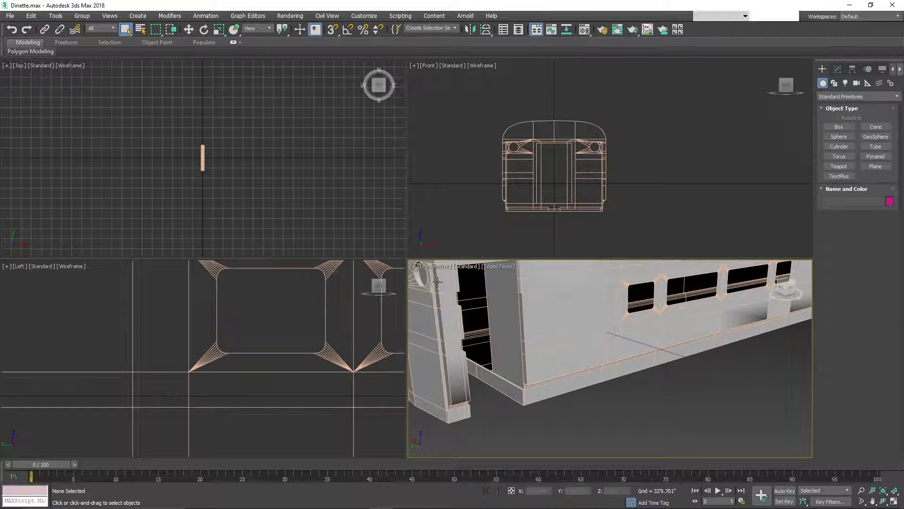
# - Examine the dinette car's side windows, end vestibule openings and open underside in the perspective view
pyautogui.keyDown('alt'); pyautogui.moveTo(497, 333); pyautogui.dragTo(762, 318, button='middle'); pyautogui.keyUp('alt')
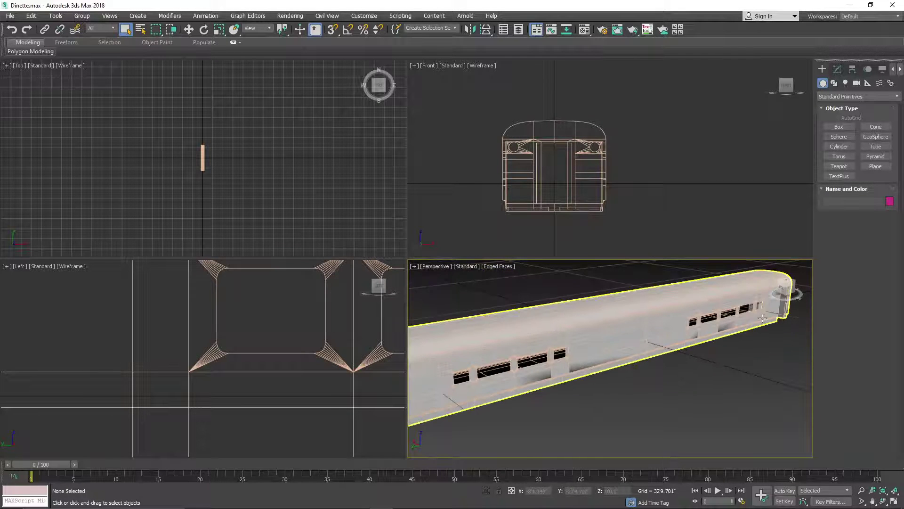
pyautogui.scroll(-5, 451, 374)
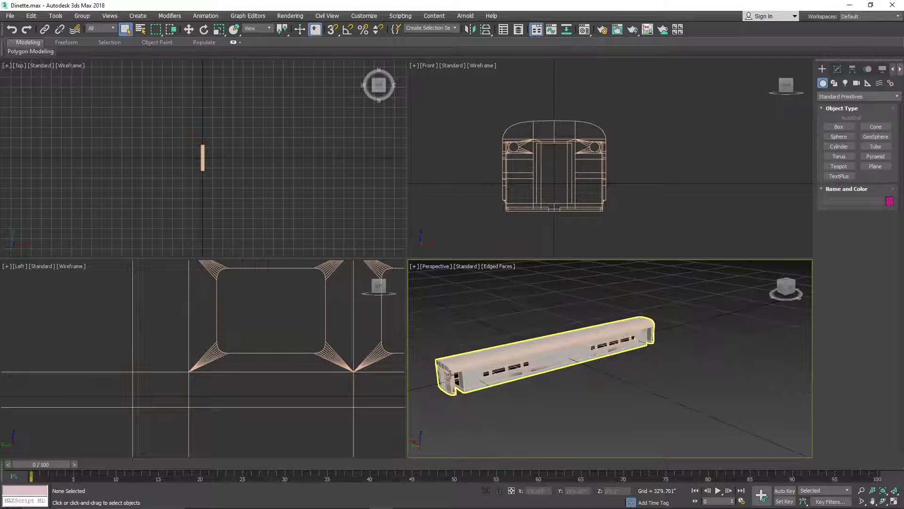
pyautogui.scroll(5, 480, 375)
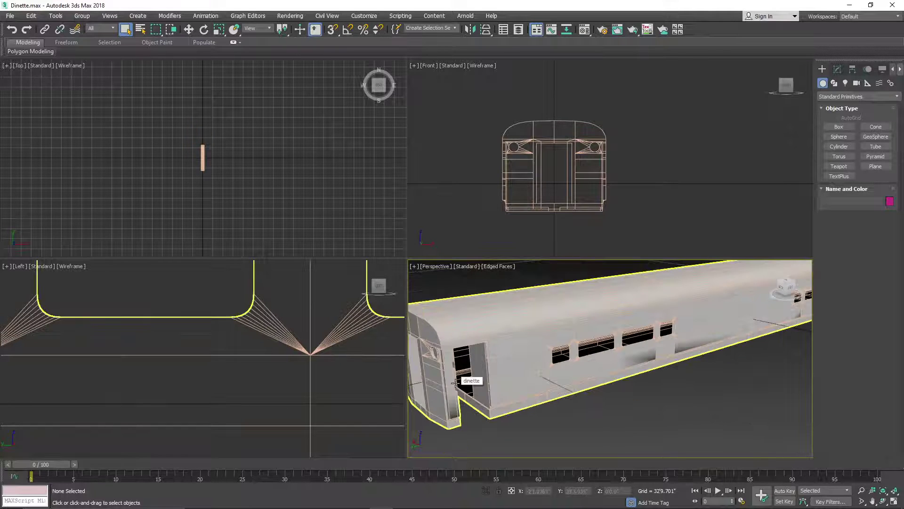
pyautogui.moveTo(572, 374)
pyautogui.keyDown('alt'); pyautogui.mouseDown(button='middle')
pyautogui.moveTo(654, 366)
pyautogui.moveTo(564, 369)
pyautogui.mouseUp(button='middle'); pyautogui.keyUp('alt')
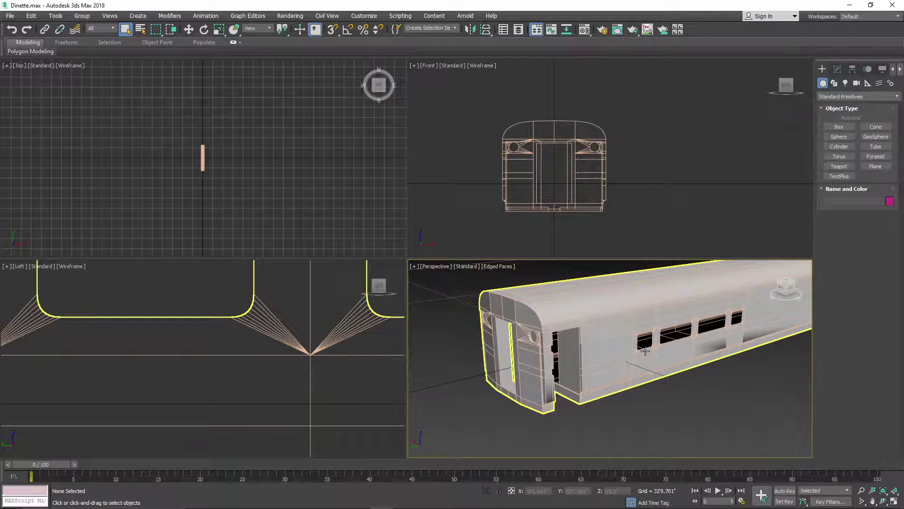
pyautogui.keyDown('alt'); pyautogui.moveTo(691, 338); pyautogui.dragTo(772, 302, button='middle'); pyautogui.keyUp('alt')
pyautogui.click(782, 295)
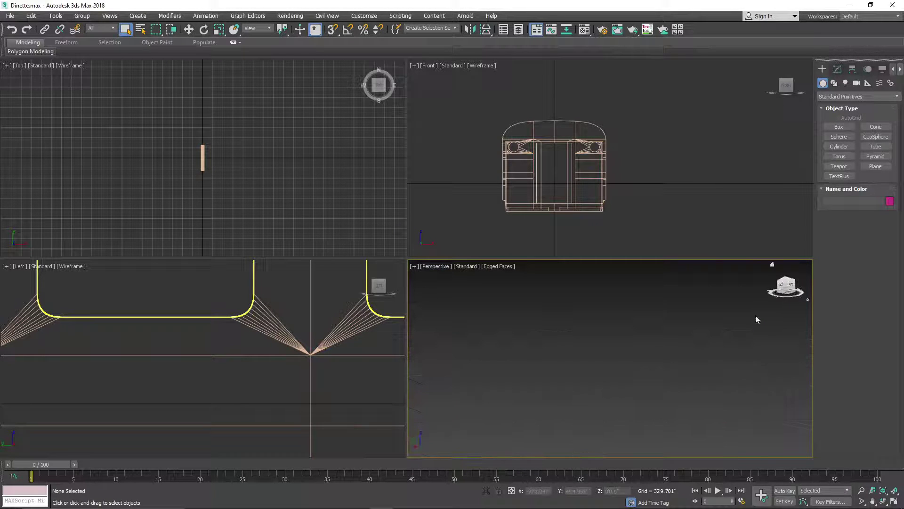
pyautogui.moveTo(692, 300); pyautogui.dragTo(685, 255, button='middle')
pyautogui.moveTo(589, 374); pyautogui.dragTo(617, 292, button='middle')
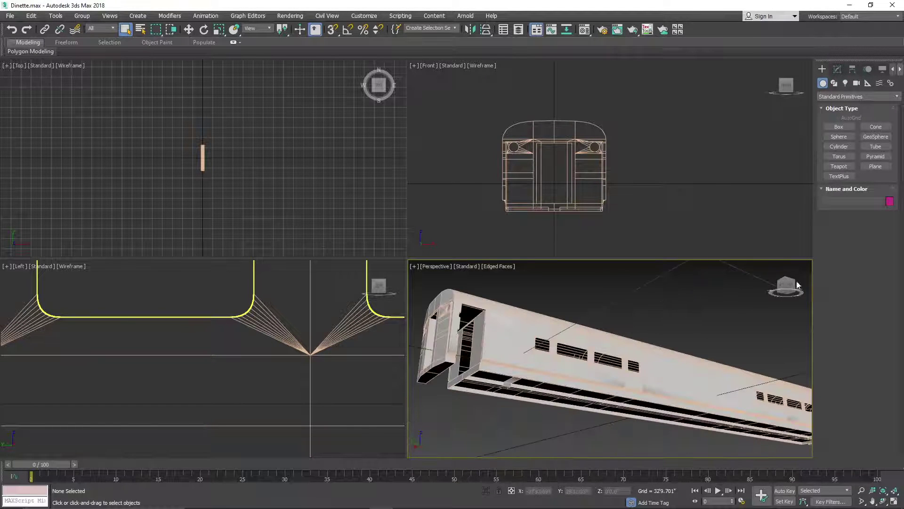
pyautogui.click(790, 286)
pyautogui.moveTo(623, 335); pyautogui.dragTo(650, 377, button='middle')
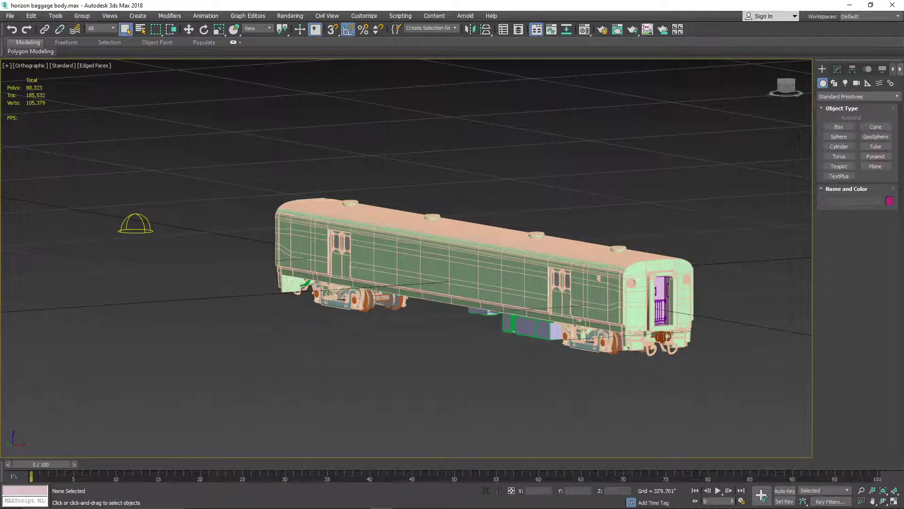
# - Examine the Horizon baggage car's overall body, side door, end doorway and round light on the end wall
pyautogui.moveTo(542, 212); pyautogui.dragTo(496, 224, button='middle')
pyautogui.click(784, 87)
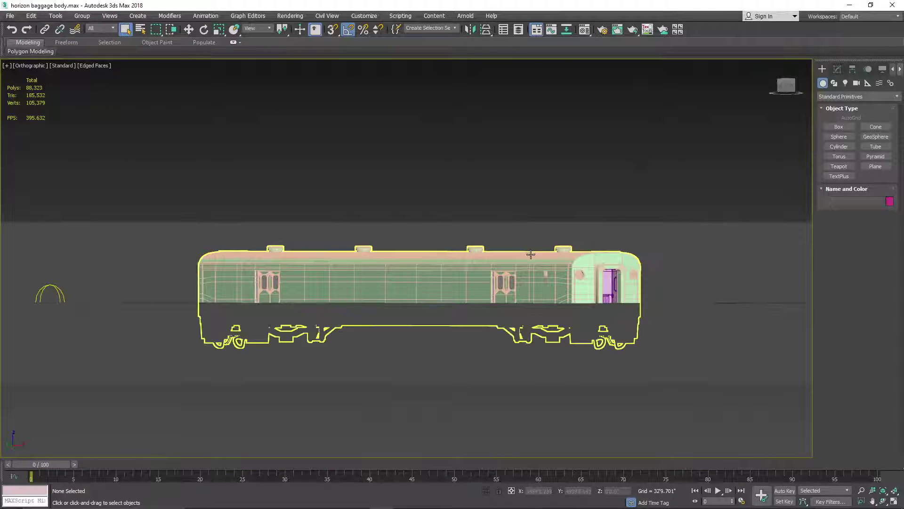
pyautogui.click(791, 93)
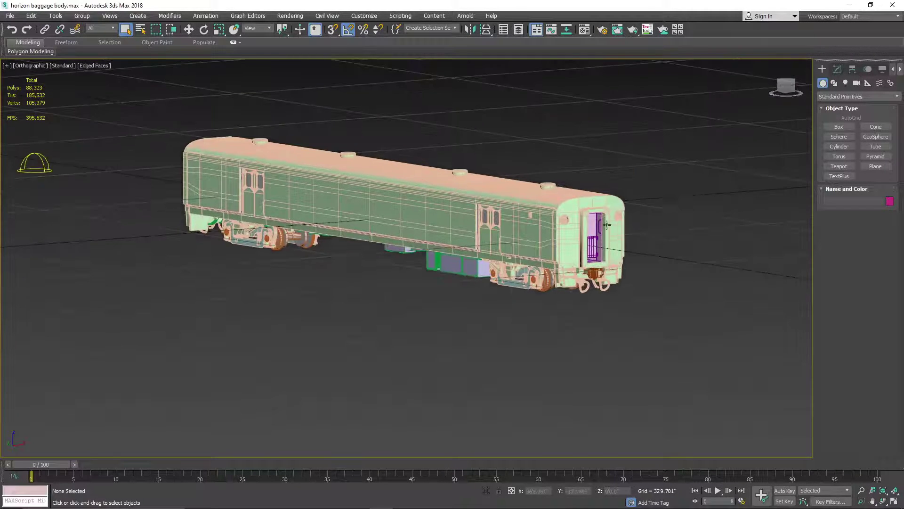
pyautogui.scroll(5, 536, 250)
pyautogui.moveTo(489, 242); pyautogui.dragTo(565, 259, button='middle')
pyautogui.moveTo(693, 268); pyautogui.dragTo(629, 274, button='middle')
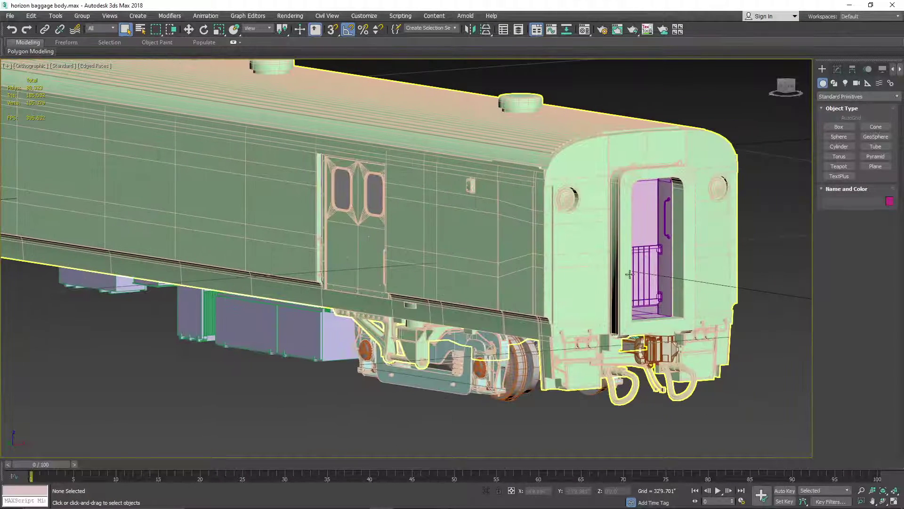
pyautogui.scroll(2, 626, 253)
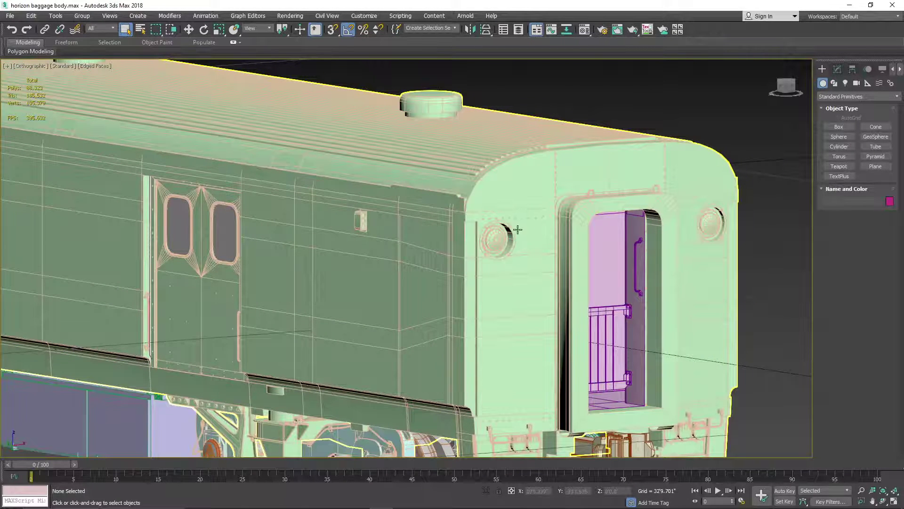
pyautogui.scroll(5, 500, 240)
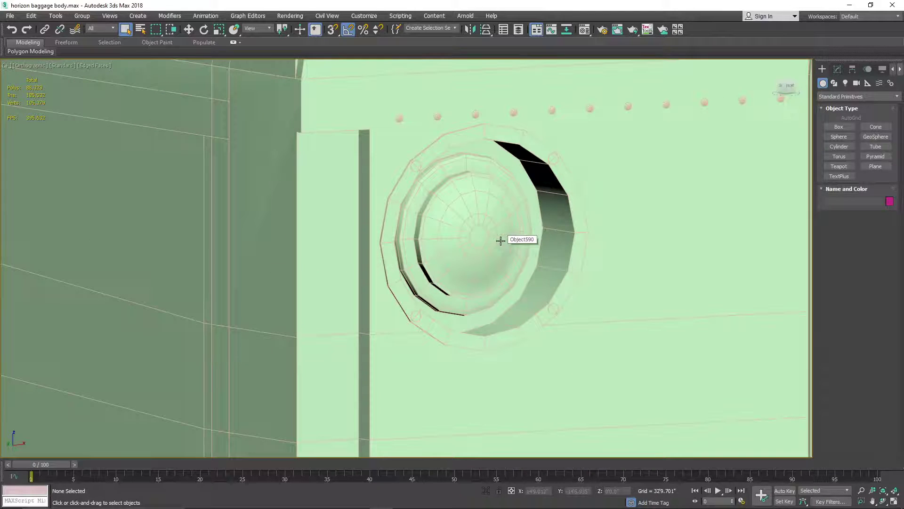
pyautogui.scroll(-10, 494, 235)
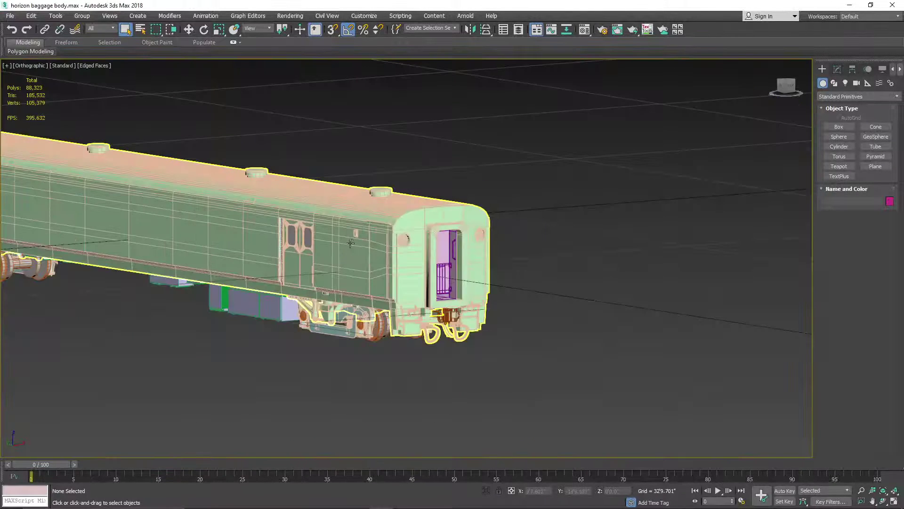
pyautogui.scroll(2, 476, 253)
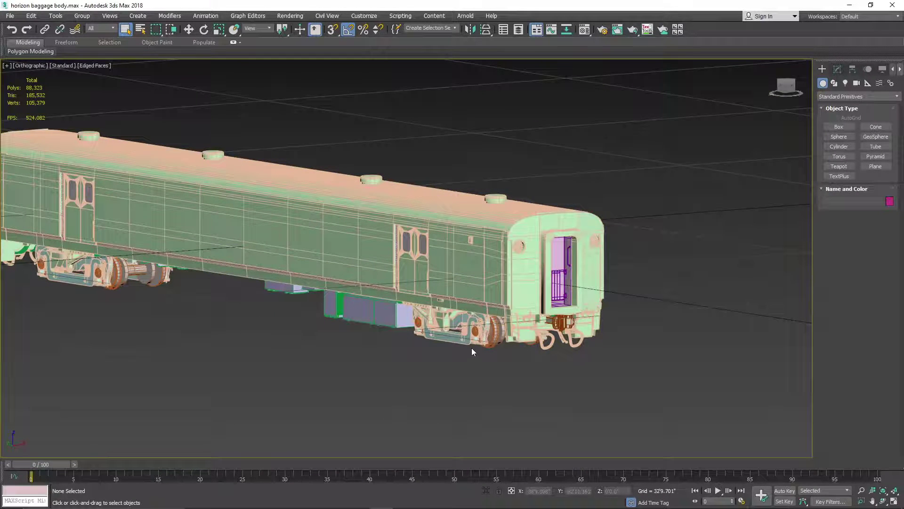
pyautogui.moveTo(472, 351); pyautogui.dragTo(489, 352, button='middle')
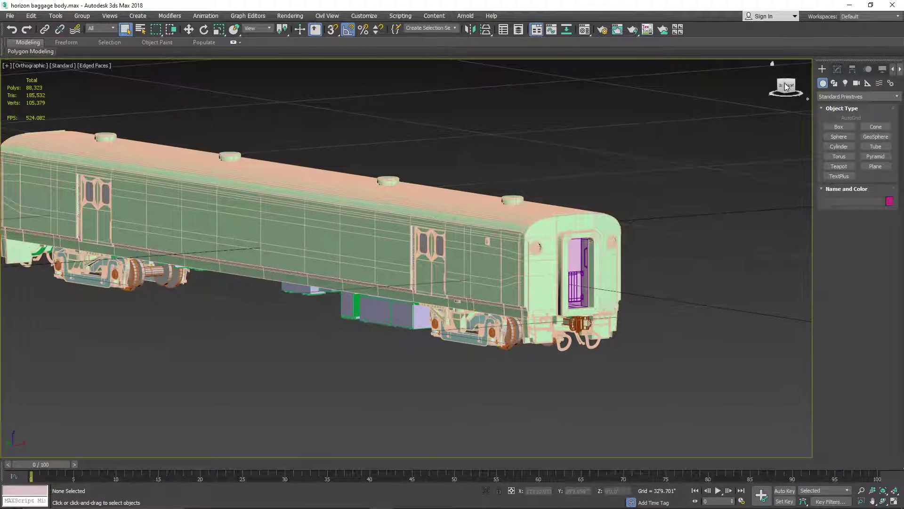
# - Inspect the baggage car's underframe along its full length, including the equipment boxes, tank, piping, crossbeams and trucks
pyautogui.click(785, 86)
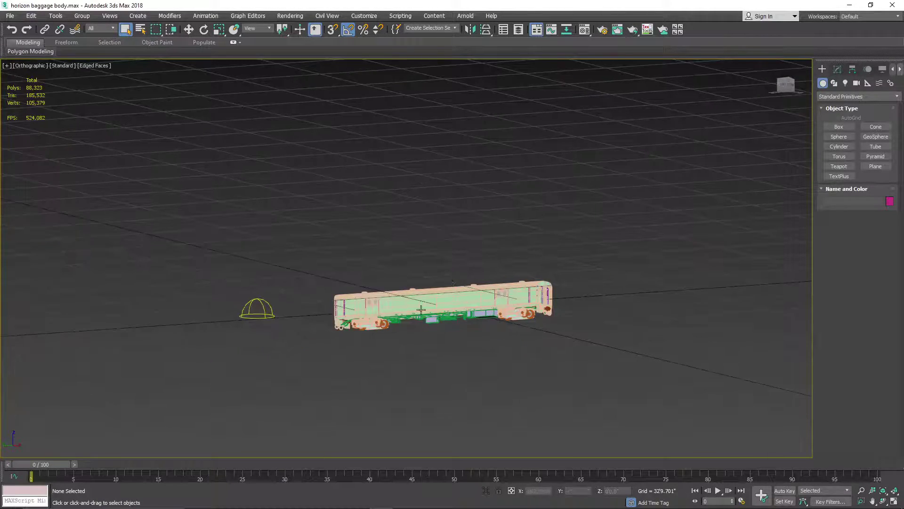
pyautogui.scroll(10, 421, 309)
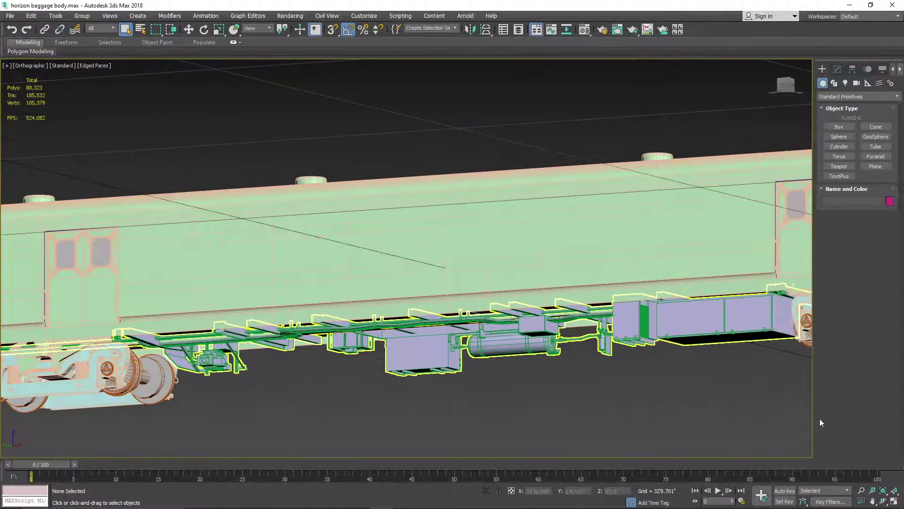
pyautogui.click(883, 500)
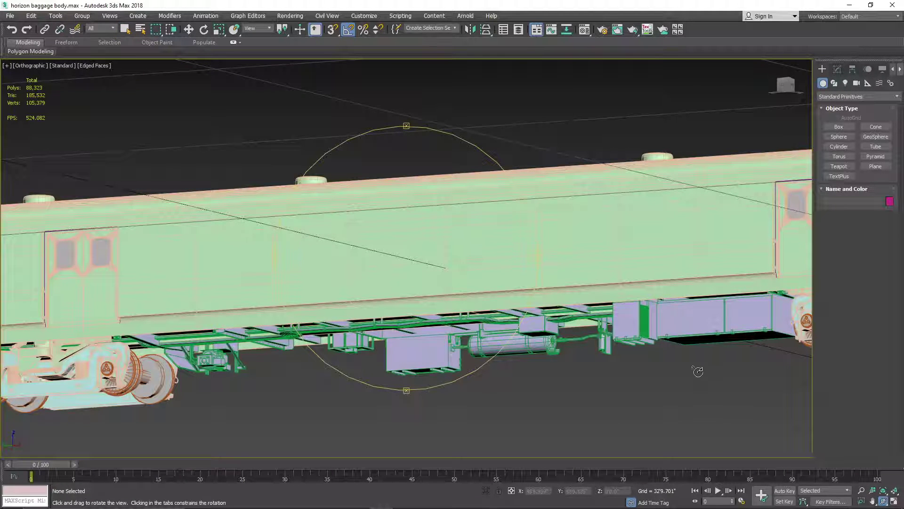
pyautogui.moveTo(694, 369); pyautogui.dragTo(645, 369)
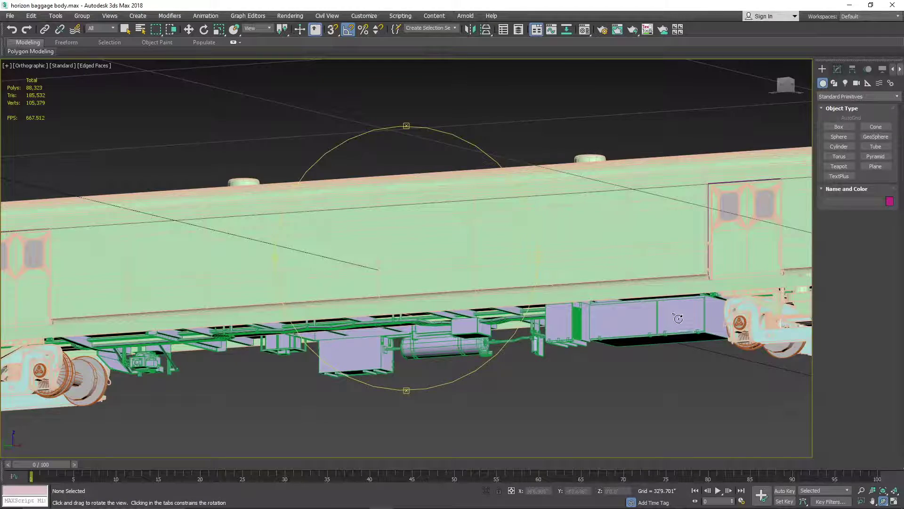
pyautogui.moveTo(438, 306); pyautogui.dragTo(509, 279)
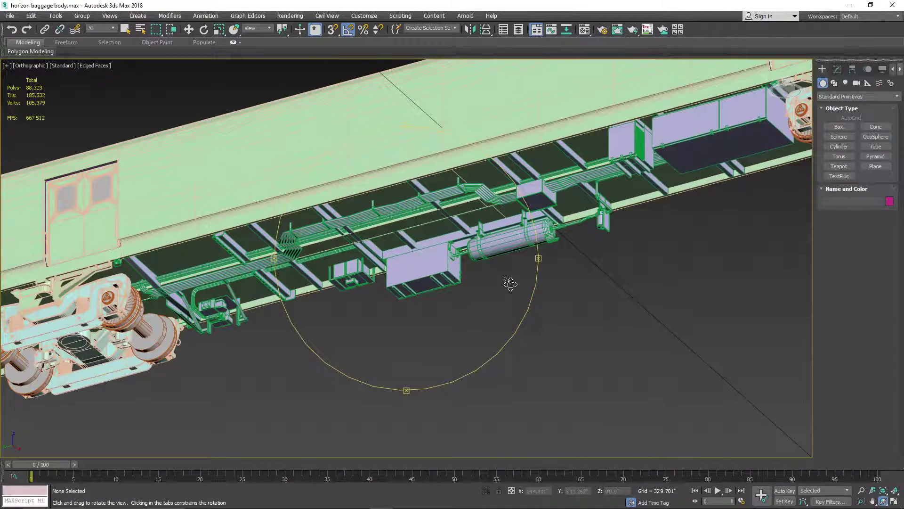
pyautogui.moveTo(406, 286); pyautogui.dragTo(463, 276, button='middle')
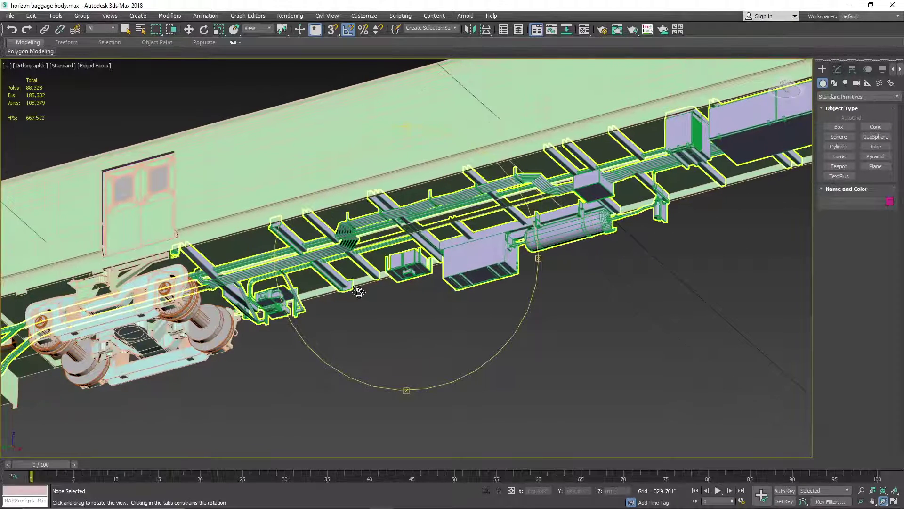
pyautogui.moveTo(358, 292); pyautogui.dragTo(422, 272)
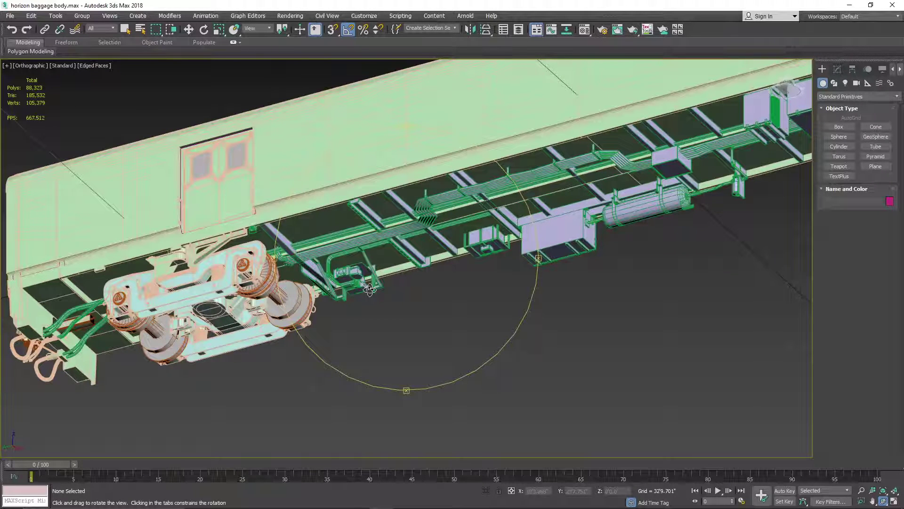
pyautogui.moveTo(451, 236); pyautogui.dragTo(450, 292)
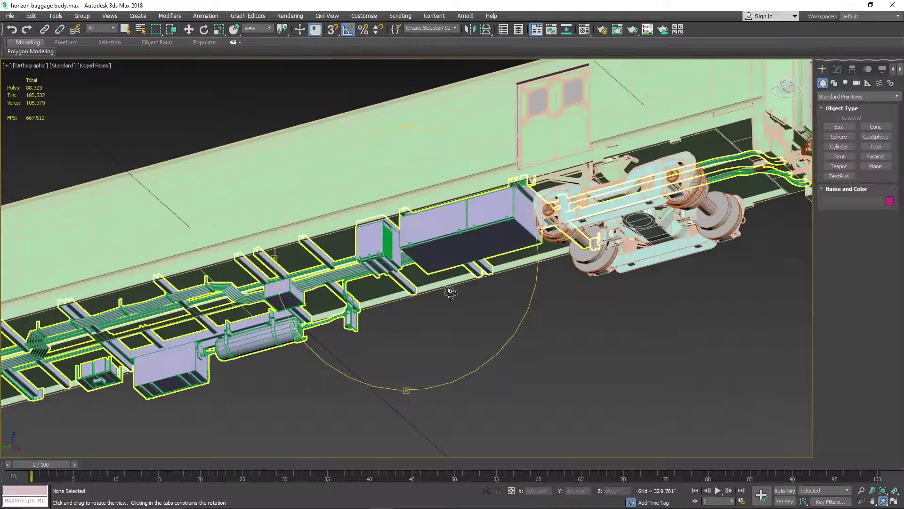
pyautogui.moveTo(437, 363); pyautogui.dragTo(363, 369)
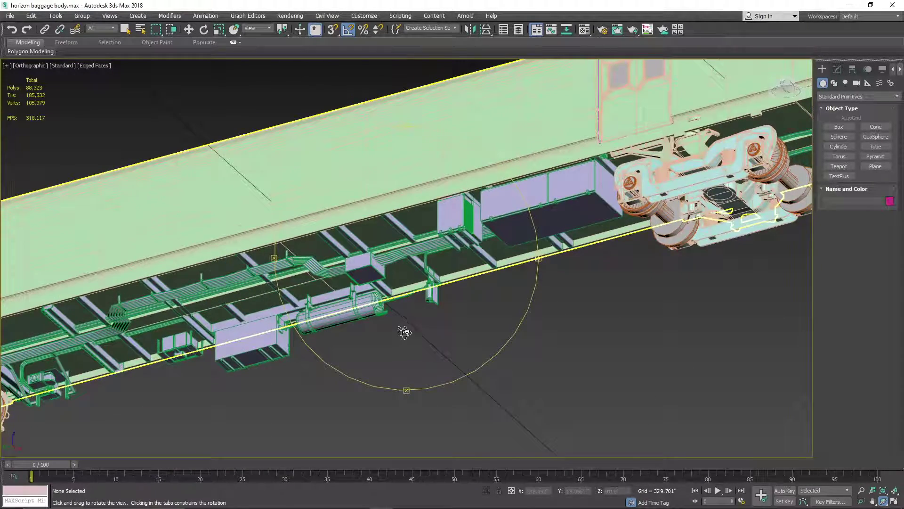
pyautogui.moveTo(404, 332); pyautogui.dragTo(580, 272)
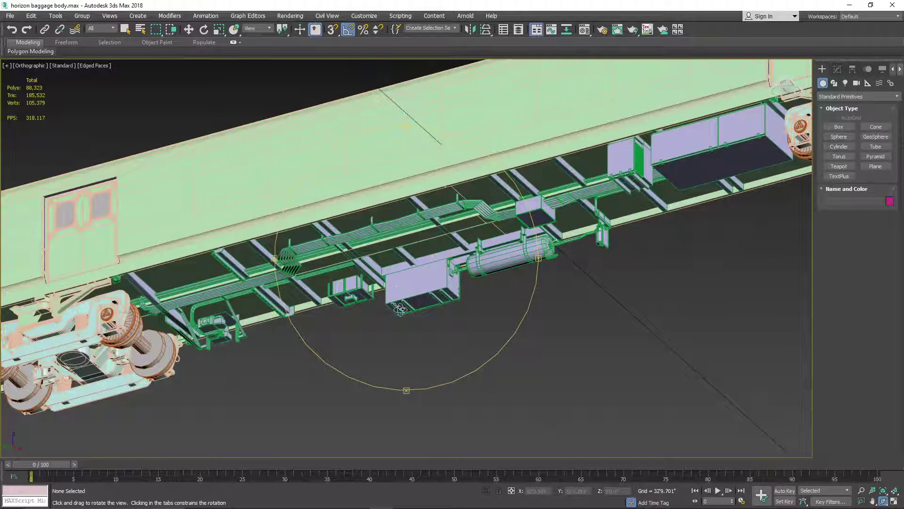
pyautogui.moveTo(341, 317); pyautogui.dragTo(476, 291)
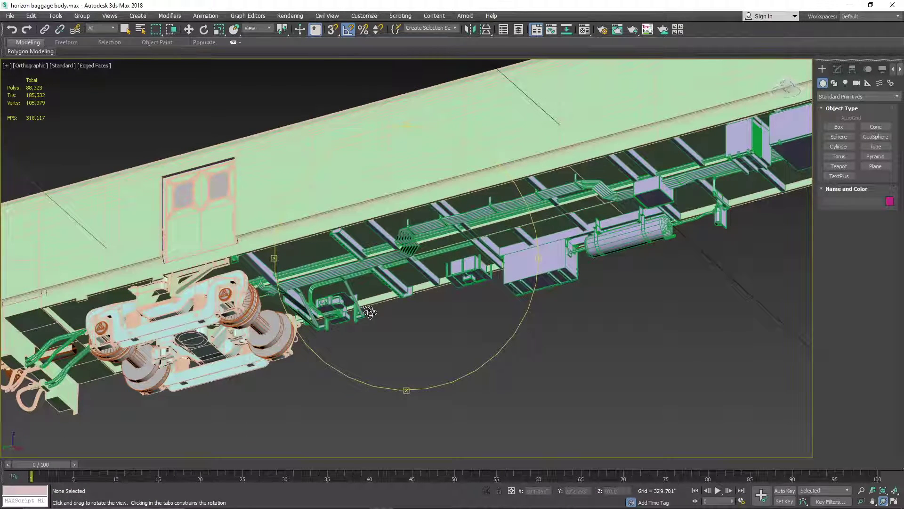
pyautogui.moveTo(369, 311); pyautogui.dragTo(471, 290)
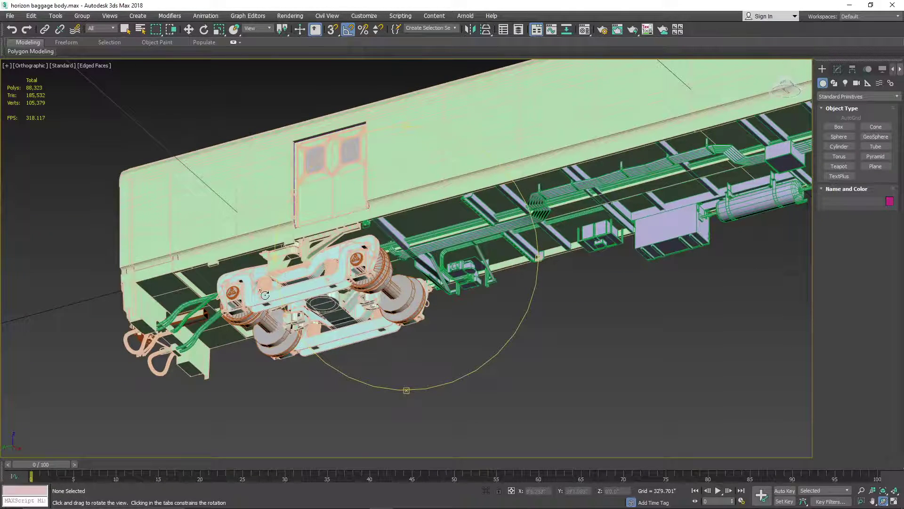
# - Inspect the baggage car from its end and opposite side, including the roof vents and the baggage door's windows
pyautogui.moveTo(369, 250); pyautogui.dragTo(601, 242)
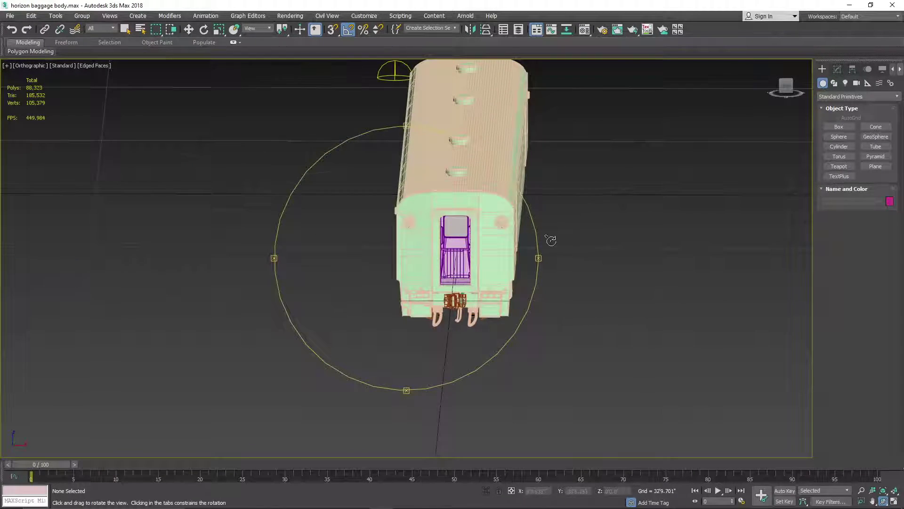
pyautogui.moveTo(545, 238); pyautogui.dragTo(404, 247)
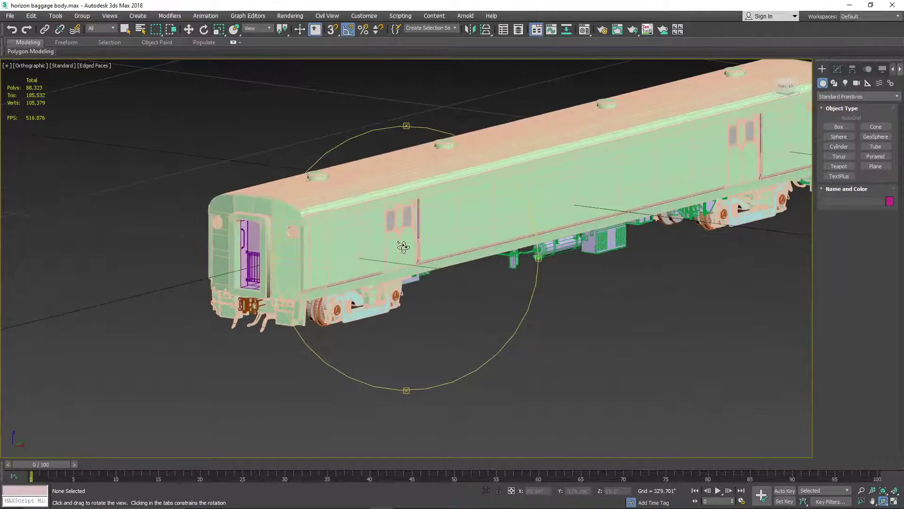
pyautogui.scroll(10, 441, 220)
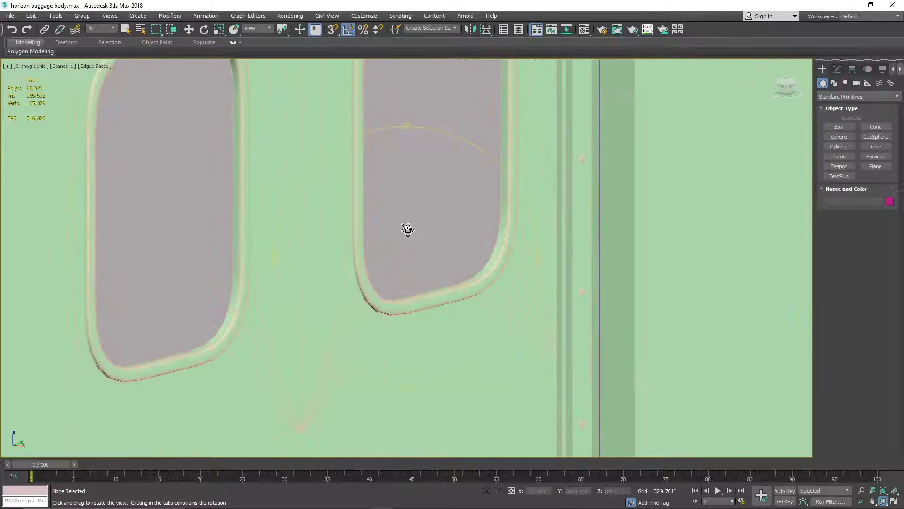
pyautogui.scroll(-5, 405, 228)
pyautogui.scroll(-8, 485, 313)
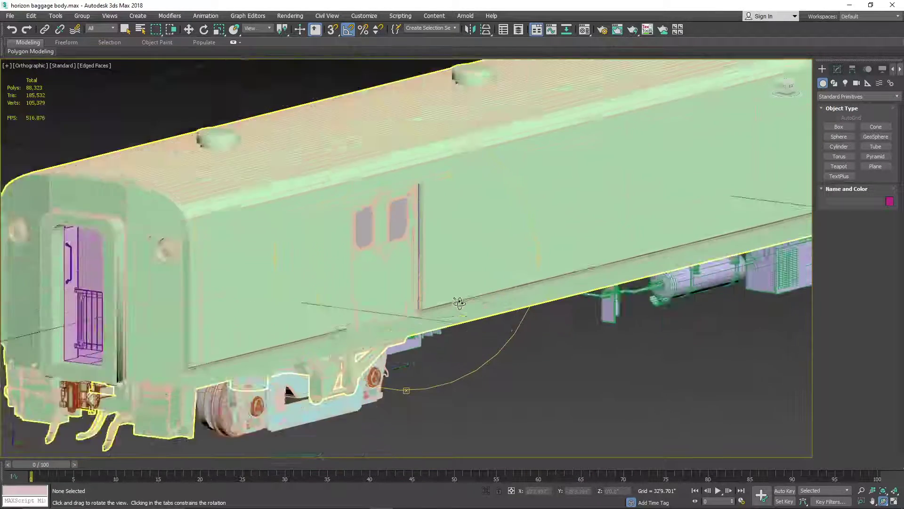
pyautogui.moveTo(531, 314); pyautogui.dragTo(492, 330)
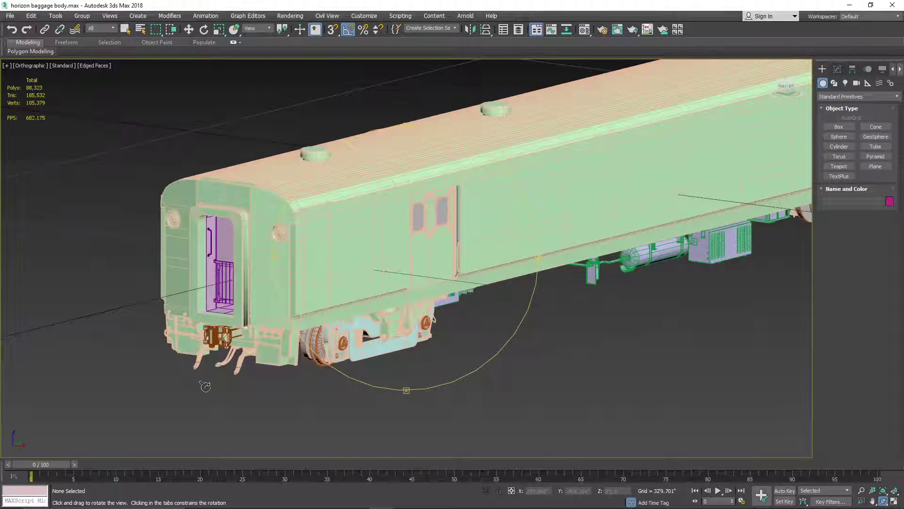
# - Examine the baggage car's end details up close: coupler, hoses, doorway gate, rivets, grab iron and cable receptacles
pyautogui.scroll(8, 377, 329)
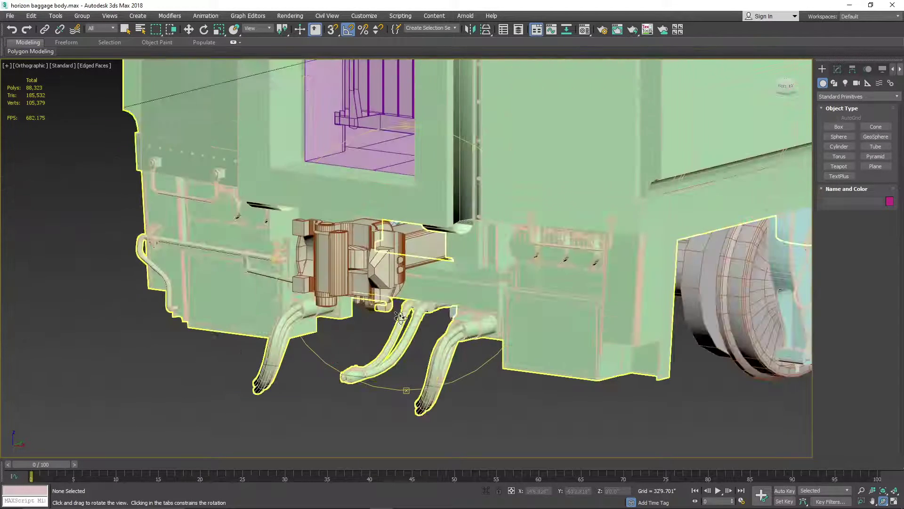
pyautogui.moveTo(399, 317); pyautogui.dragTo(460, 264)
pyautogui.scroll(5, 466, 268)
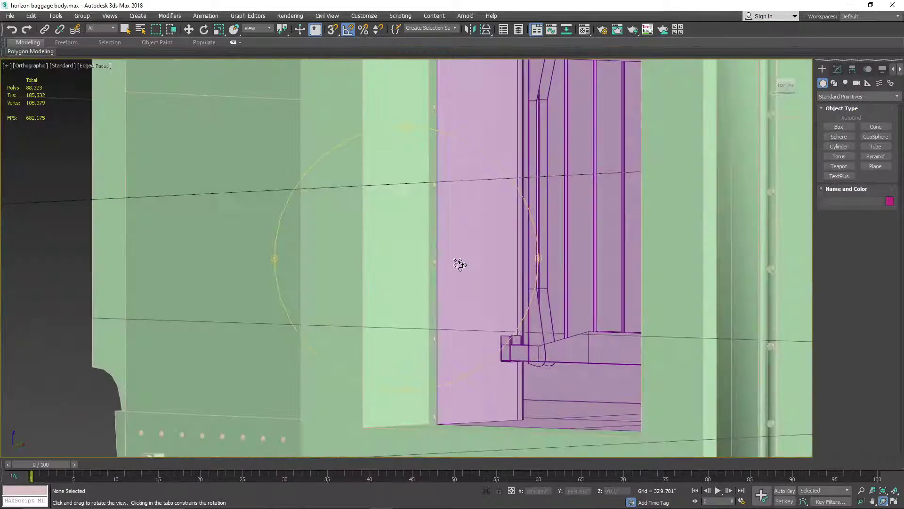
pyautogui.scroll(-5, 466, 280)
pyautogui.moveTo(503, 338); pyautogui.dragTo(401, 259, button='middle')
pyautogui.moveTo(529, 275); pyautogui.dragTo(444, 277, button='middle')
pyautogui.scroll(6, 445, 276)
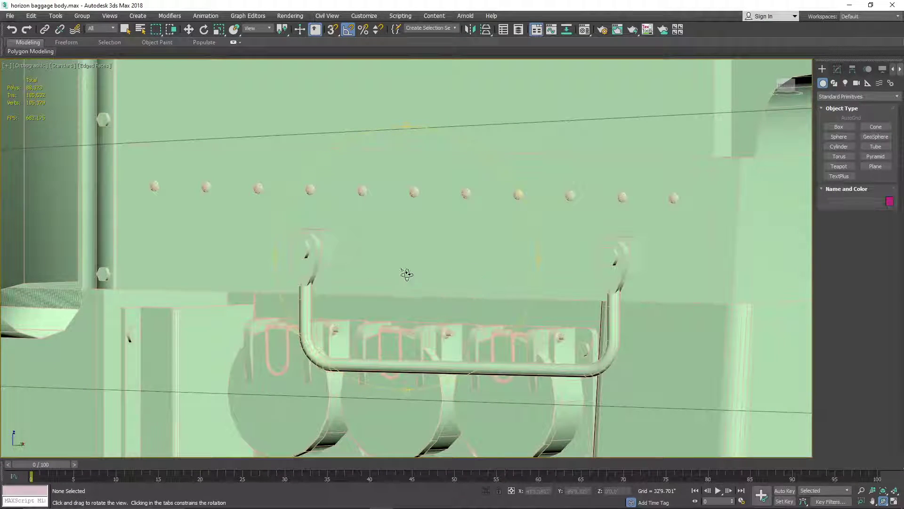
# - Review the whole baggage car from its end, side and above, including the ribbed roof, side doors and central underframe equipment
pyautogui.scroll(-5, 474, 269)
pyautogui.scroll(-6, 487, 275)
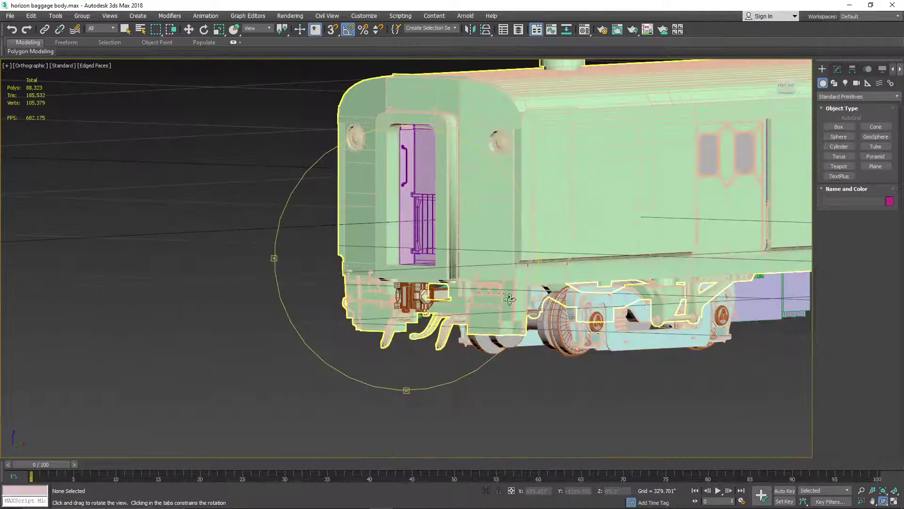
pyautogui.moveTo(623, 277); pyautogui.dragTo(455, 302, button='middle')
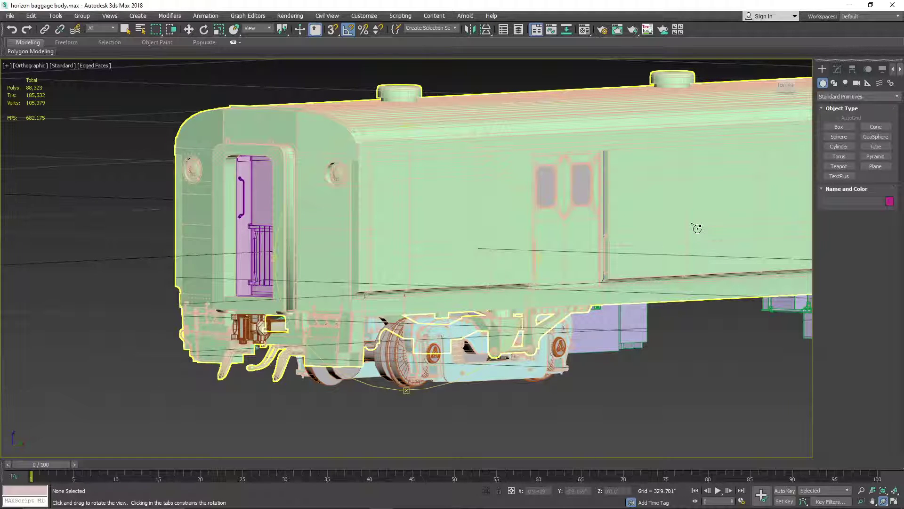
pyautogui.scroll(-4, 395, 300)
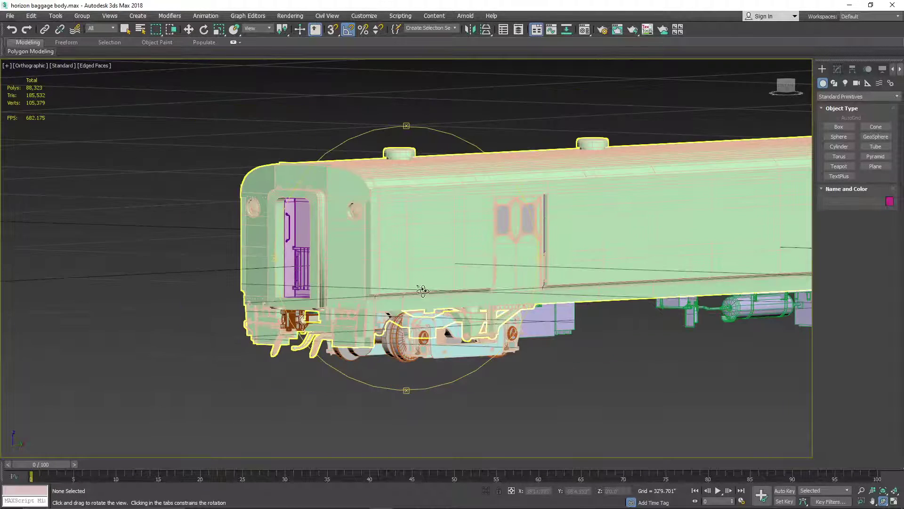
pyautogui.moveTo(517, 293); pyautogui.dragTo(847, 104)
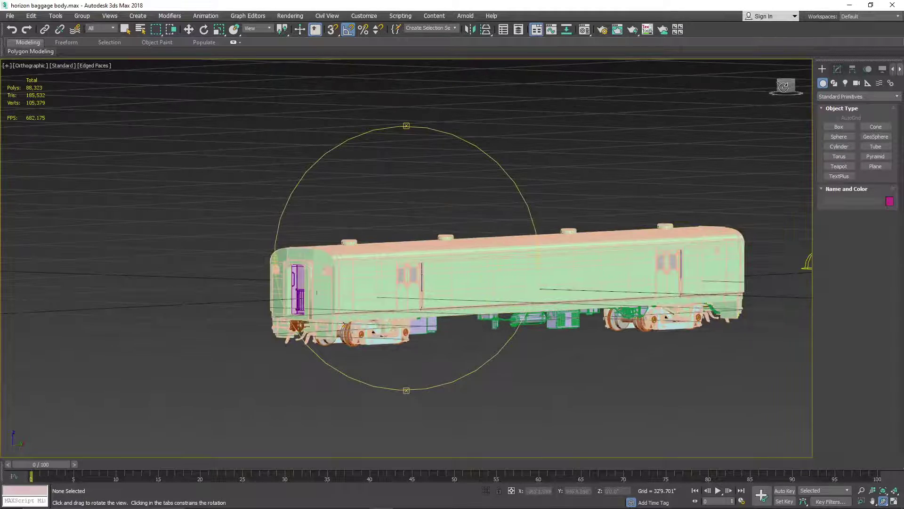
pyautogui.moveTo(783, 86); pyautogui.dragTo(372, 292)
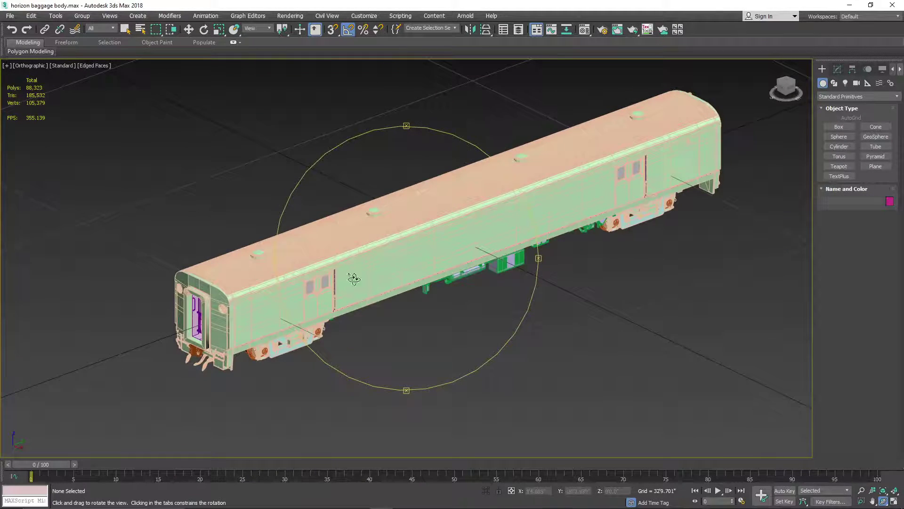
pyautogui.scroll(5, 312, 321)
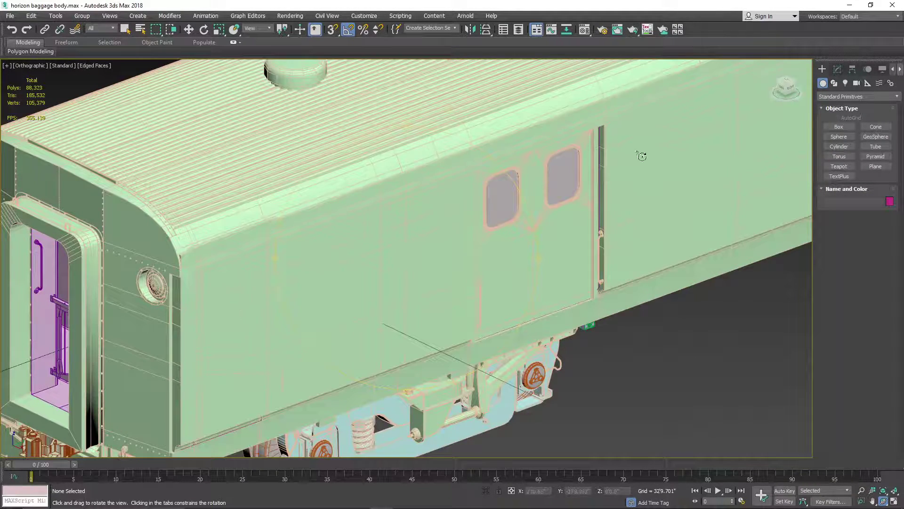
pyautogui.moveTo(641, 156); pyautogui.dragTo(323, 313)
pyautogui.scroll(5, 432, 267)
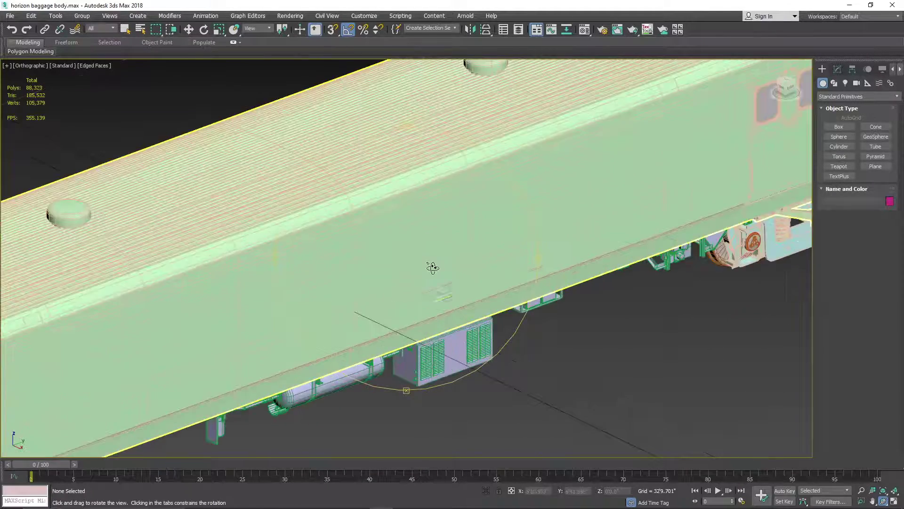
pyautogui.scroll(3, 432, 267)
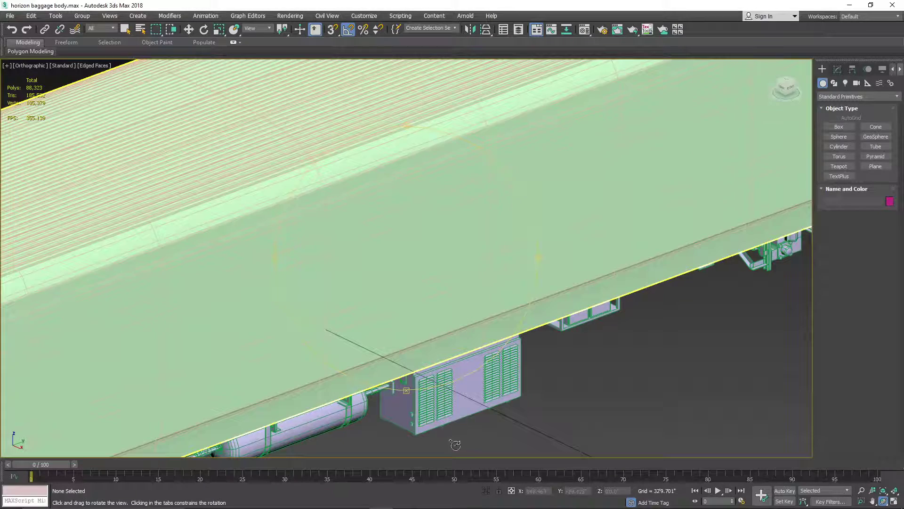
# - Select the baggage car body and examine its mesh edges along the side and around the baggage door's rounded windows
pyautogui.rightClick(641, 383)
pyautogui.click(428, 283)
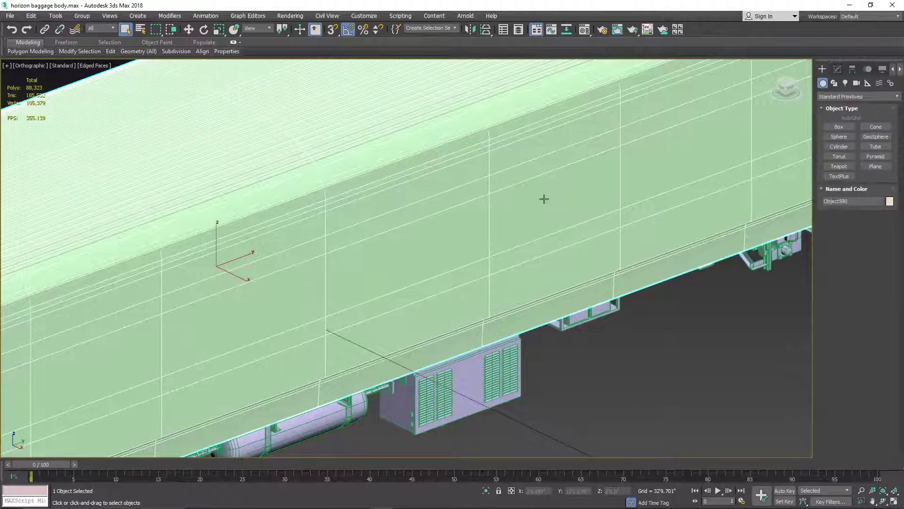
pyautogui.scroll(-2, 546, 206)
pyautogui.scroll(-5, 575, 239)
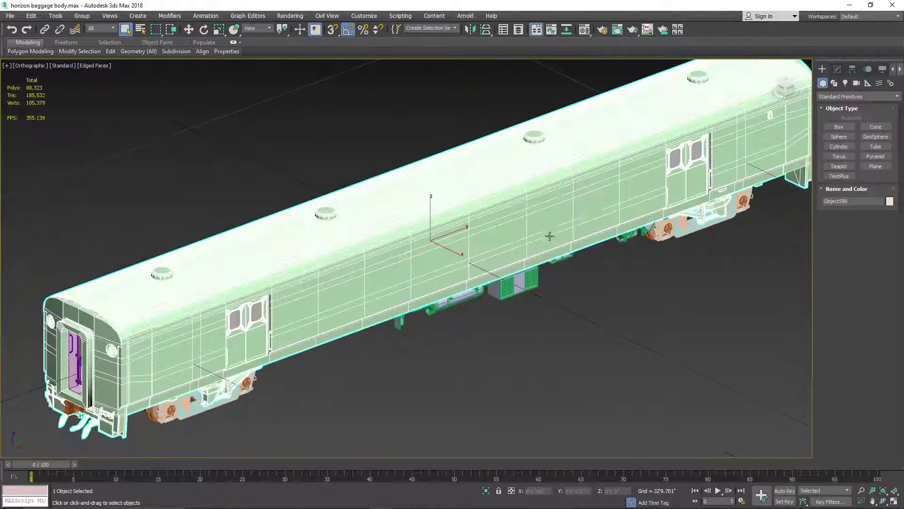
pyautogui.scroll(8, 650, 188)
pyautogui.scroll(6, 650, 188)
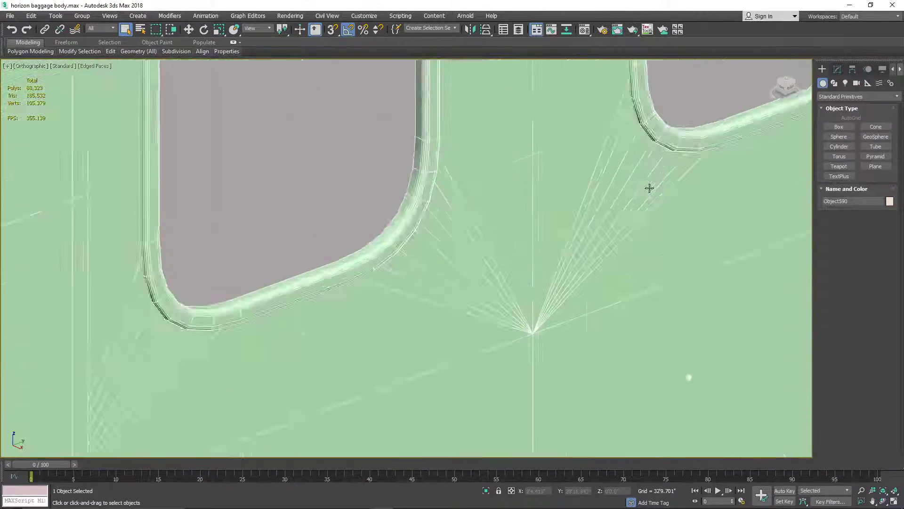
pyautogui.moveTo(639, 213); pyautogui.dragTo(576, 307, button='middle')
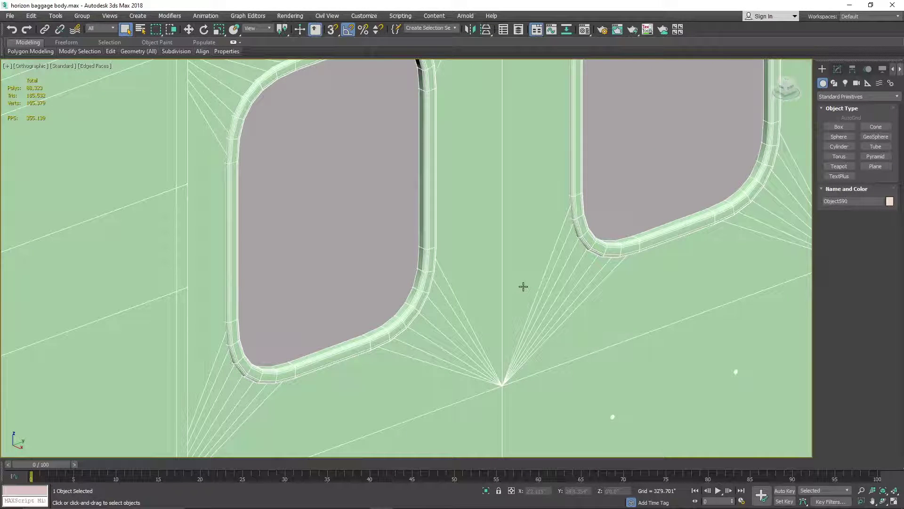
pyautogui.scroll(-4, 523, 287)
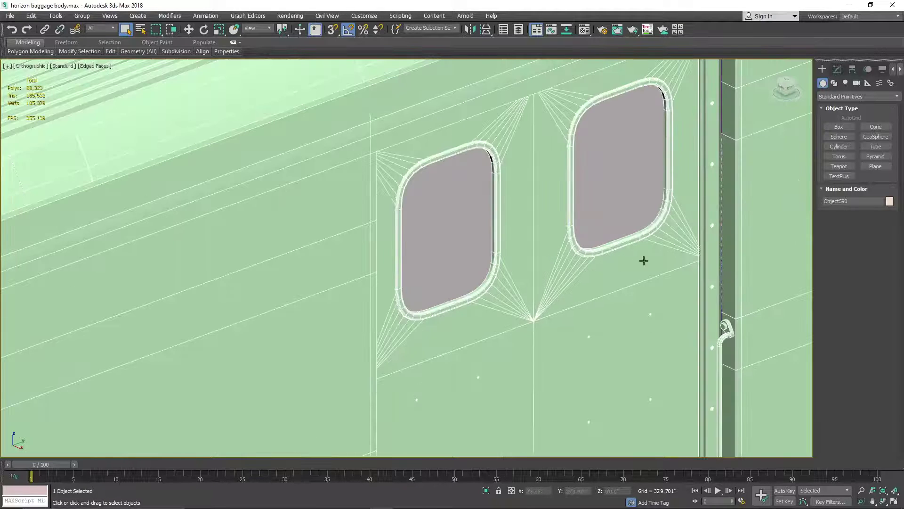
pyautogui.scroll(-2, 507, 317)
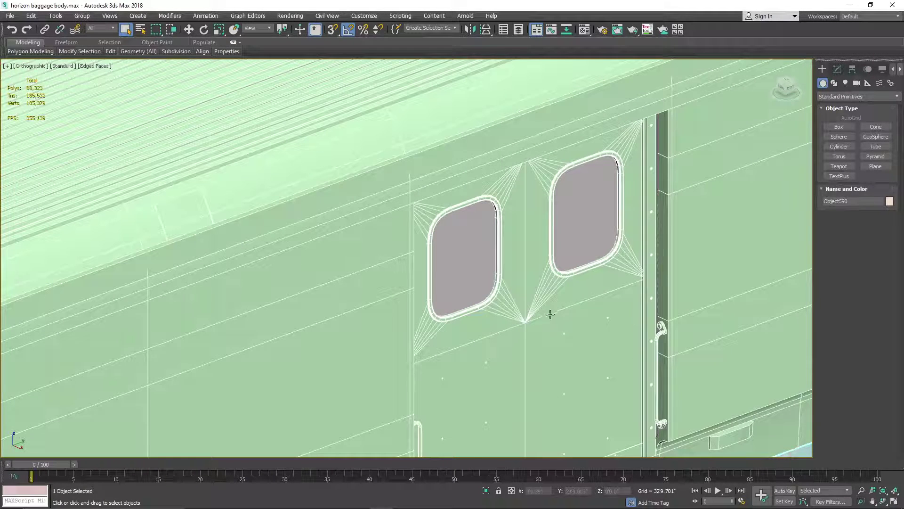
pyautogui.moveTo(590, 334); pyautogui.dragTo(643, 292, button='middle')
pyautogui.scroll(10, 577, 280)
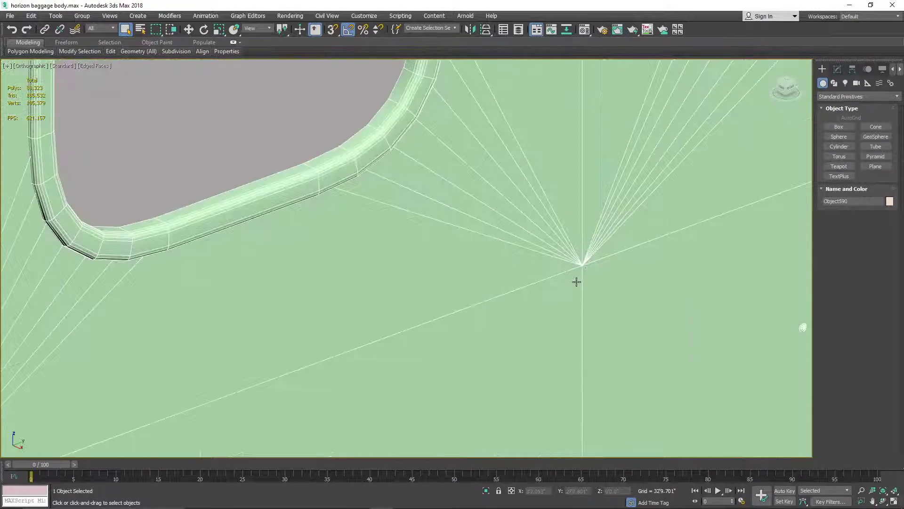
pyautogui.scroll(-12, 581, 271)
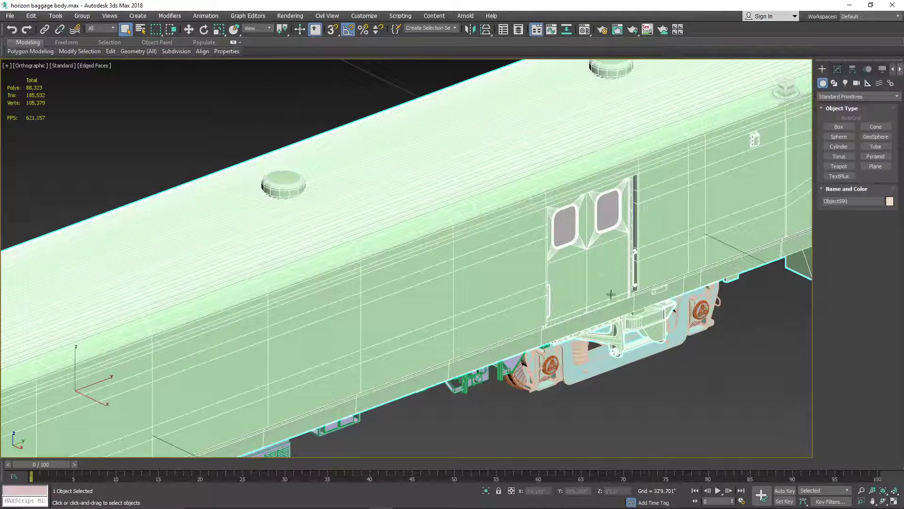
# - Close the baggage car file without saving and load Horizon Bogies 2.0.max, continuing past the missing-file and student-version notices
pyautogui.click(892, 5)
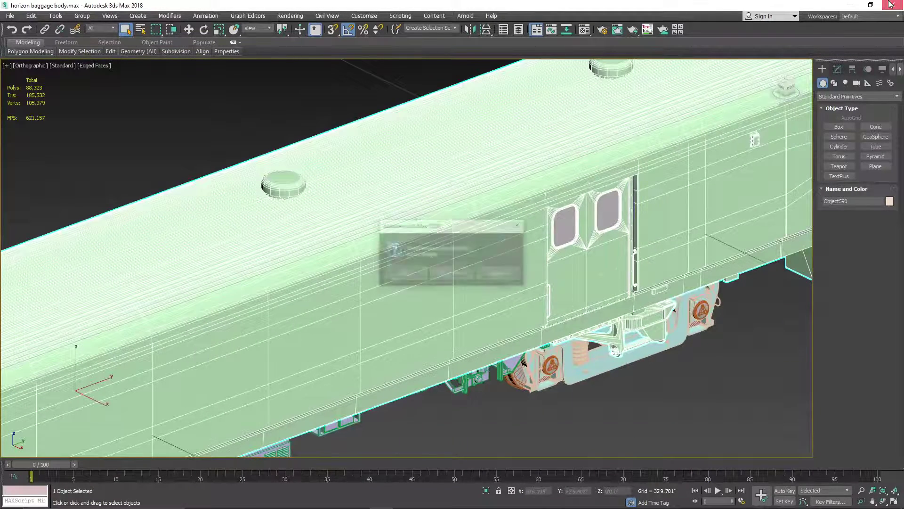
pyautogui.click(466, 273)
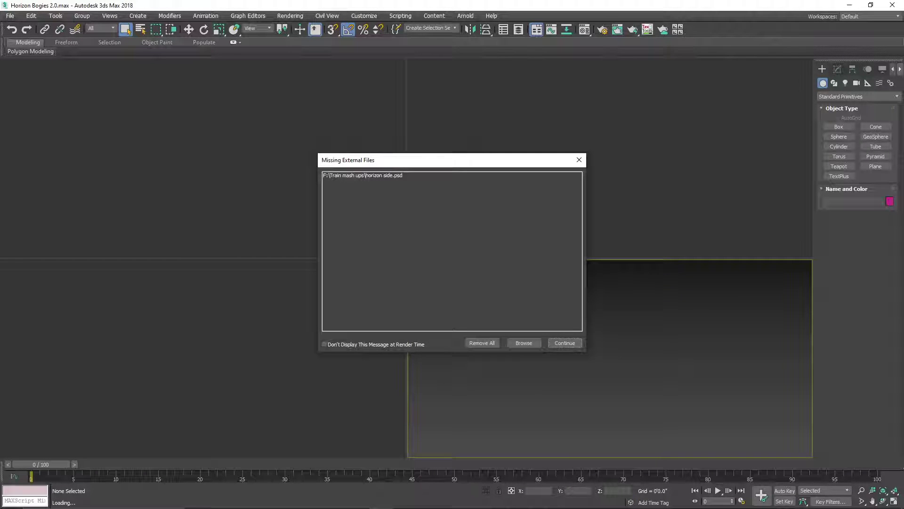
pyautogui.click(563, 346)
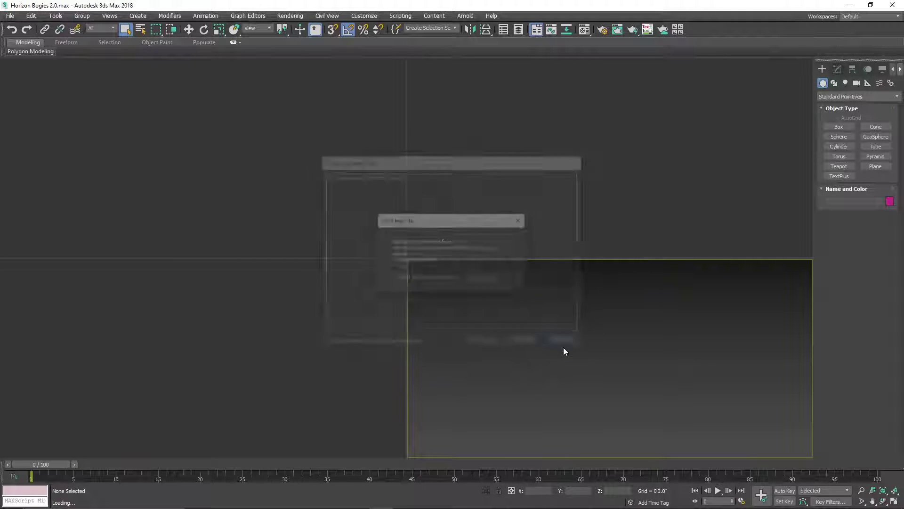
pyautogui.click(473, 280)
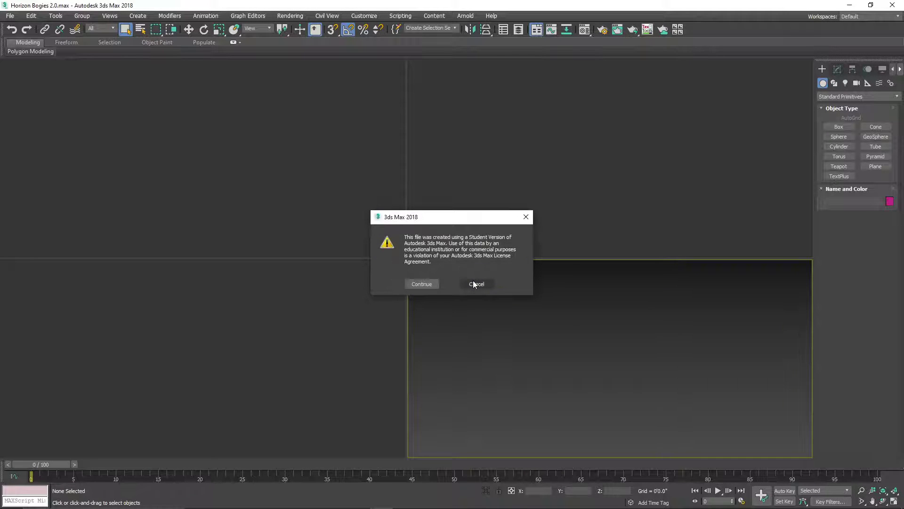
pyautogui.click(435, 283)
# - Hide the olive-yellow part standing at the middle of the grey bogie in the Perspective view
pyautogui.moveTo(571, 381); pyautogui.dragTo(678, 335, button='middle')
pyautogui.moveTo(589, 398); pyautogui.dragTo(628, 377, button='middle')
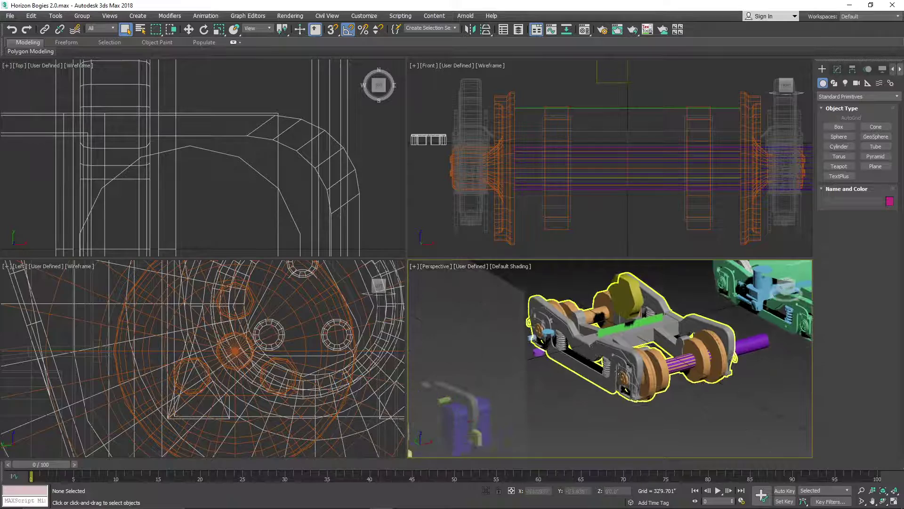
pyautogui.click(627, 304)
pyautogui.rightClick(628, 304)
pyautogui.click(666, 271)
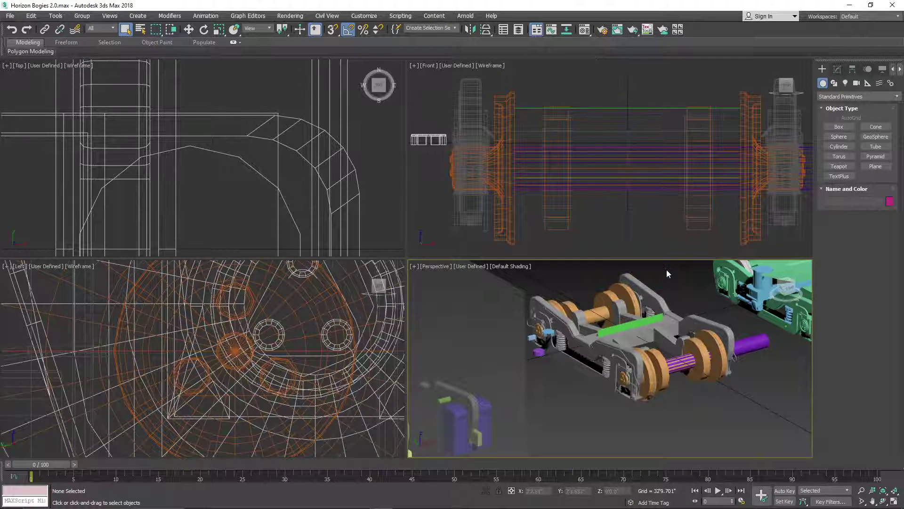
# - Examine the loose frame, spring and axle-box parts beside the grey bogie, and view it alongside the green bogie
pyautogui.moveTo(578, 369); pyautogui.dragTo(630, 347, button='middle')
pyautogui.scroll(-5, 598, 360)
pyautogui.scroll(8, 560, 353)
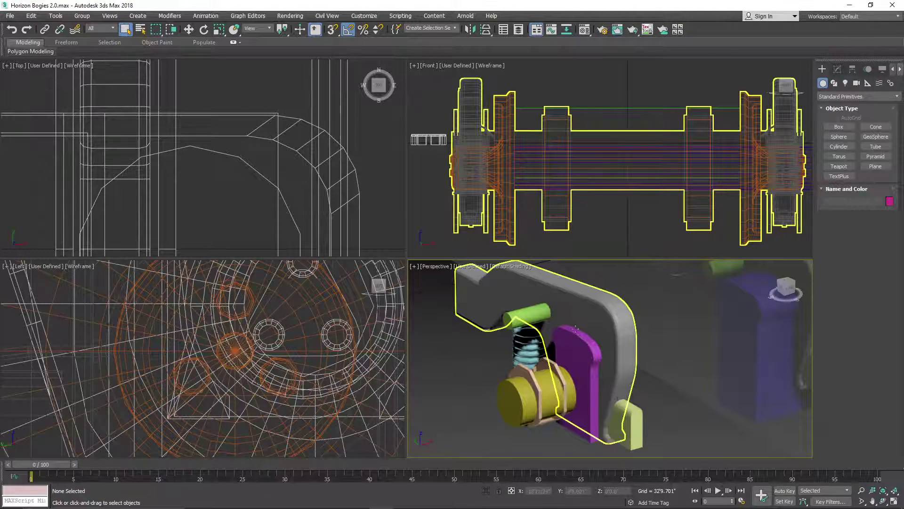
pyautogui.scroll(-6, 601, 340)
pyautogui.scroll(5, 703, 344)
pyautogui.moveTo(703, 343); pyautogui.dragTo(489, 404, button='middle')
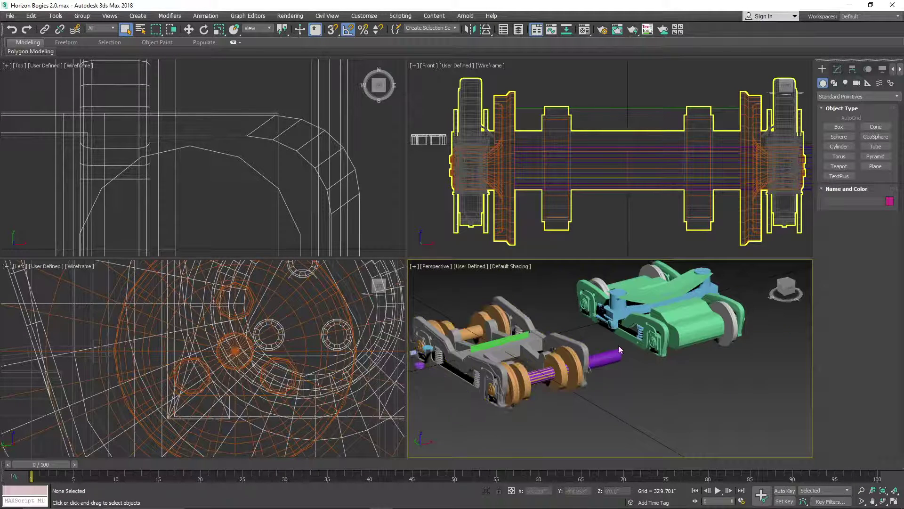
# - Select the green bogie's frame and centre it in the Perspective view
pyautogui.moveTo(781, 289); pyautogui.dragTo(834, 291)
pyautogui.moveTo(475, 320); pyautogui.dragTo(634, 337, button='middle')
pyautogui.moveTo(785, 289); pyautogui.dragTo(776, 294)
pyautogui.moveTo(770, 317); pyautogui.dragTo(749, 349, button='middle')
pyautogui.scroll(5, 545, 357)
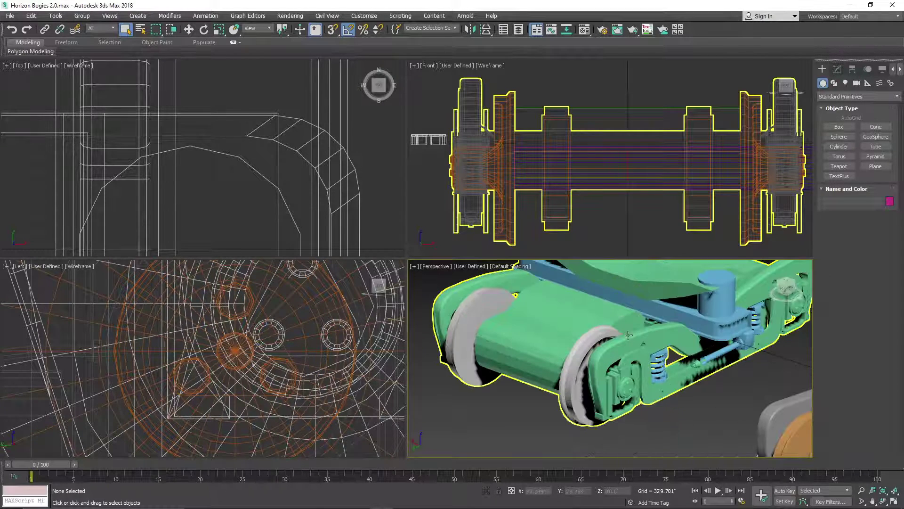
pyautogui.moveTo(694, 349); pyautogui.dragTo(654, 375, button='middle')
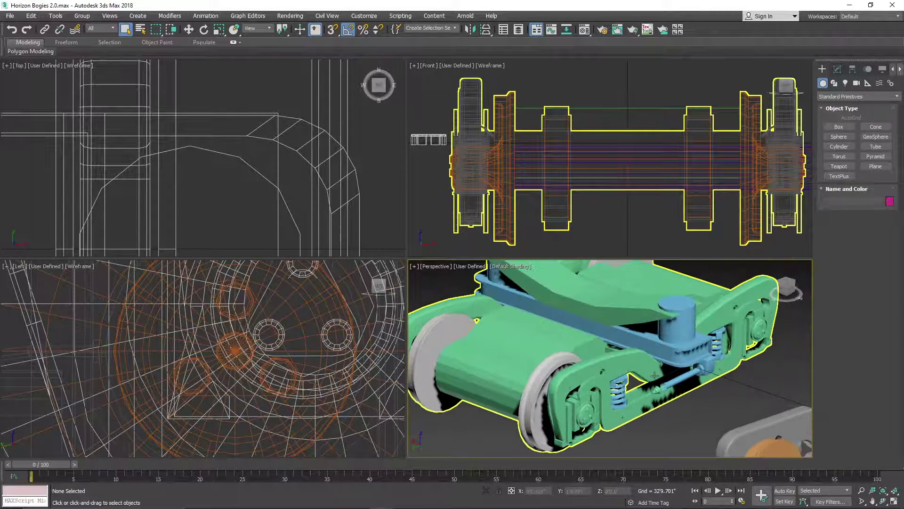
pyautogui.click(550, 391)
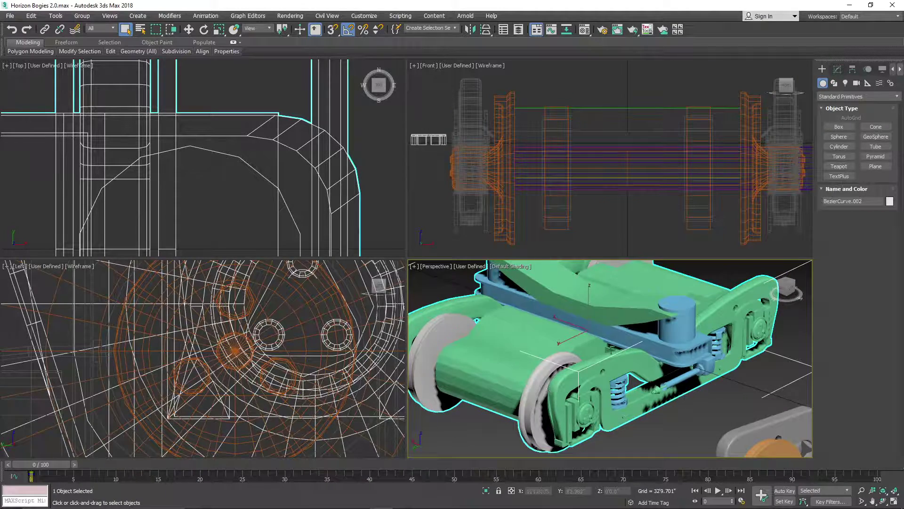
pyautogui.press('z')
pyautogui.click(791, 293)
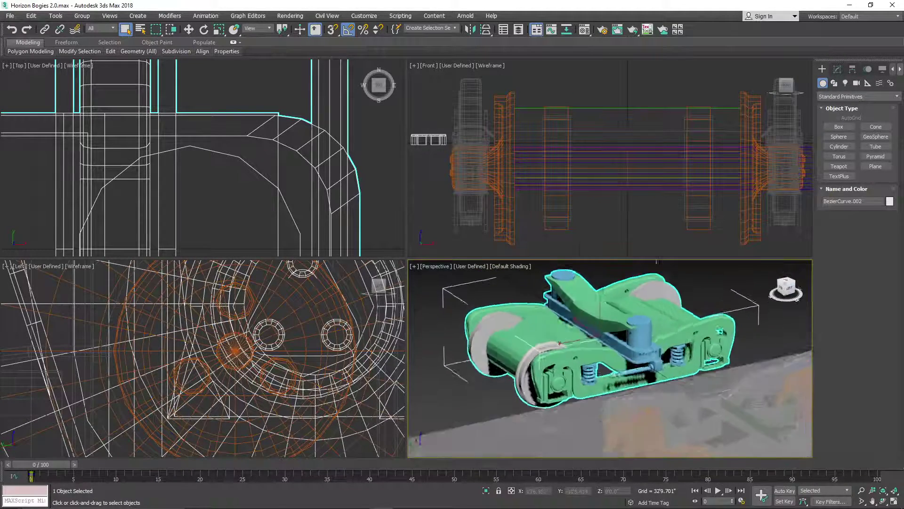
# - Examine the green bogie's details up close: coil springs, side frame, bolster, bearing housing, axle end and wheel
pyautogui.scroll(5, 609, 390)
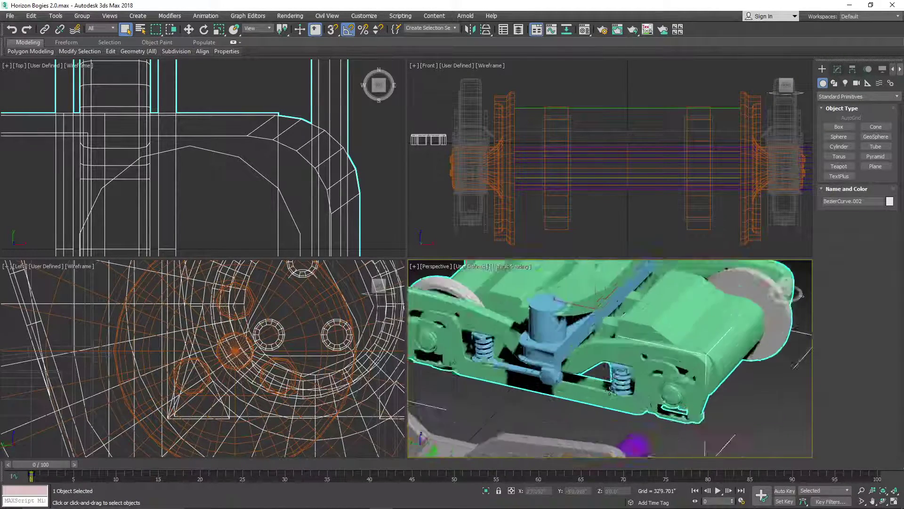
pyautogui.scroll(5, 609, 390)
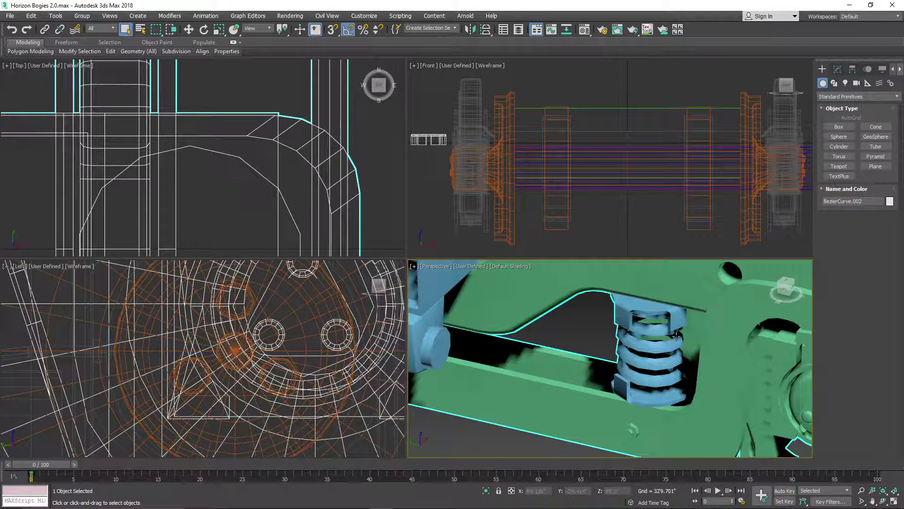
pyautogui.scroll(-2, 654, 344)
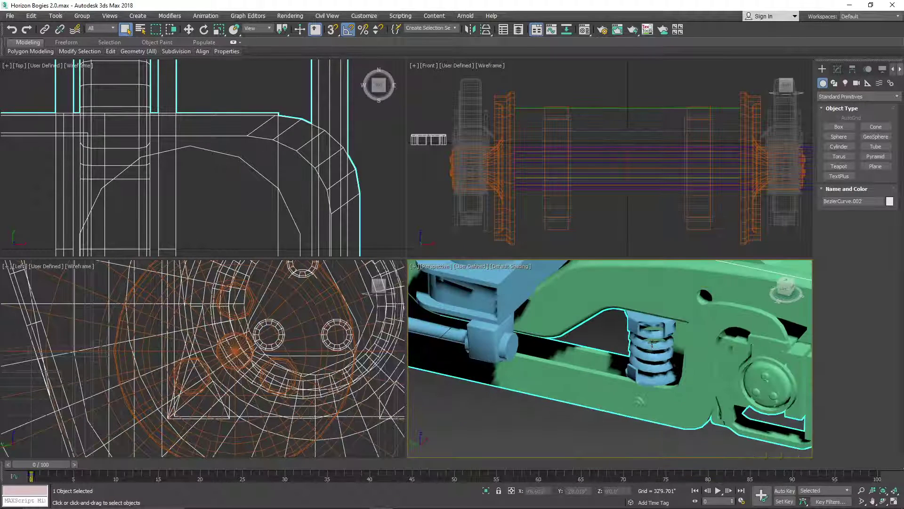
pyautogui.scroll(-4, 651, 342)
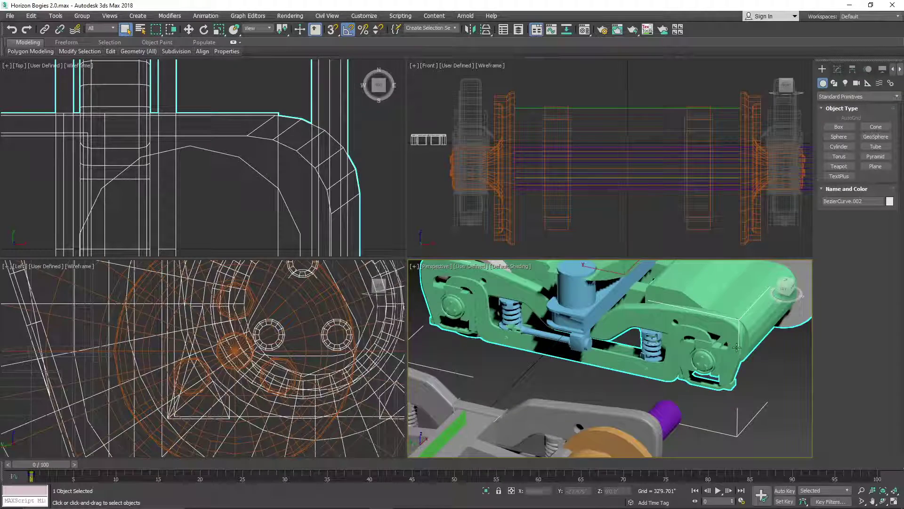
pyautogui.moveTo(733, 346)
pyautogui.keyDown('alt'); pyautogui.mouseDown(button='middle')
pyautogui.moveTo(725, 362)
pyautogui.moveTo(744, 343)
pyautogui.moveTo(725, 351)
pyautogui.mouseUp(button='middle'); pyautogui.keyUp('alt')
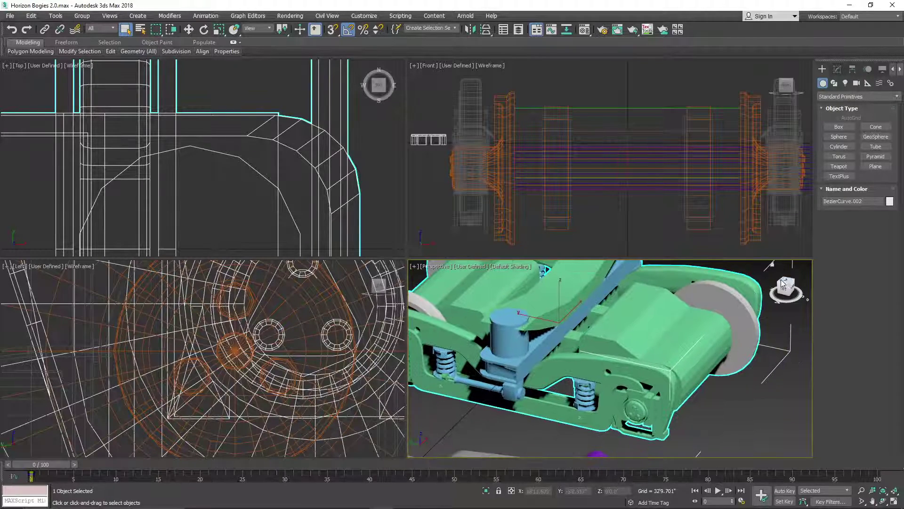
pyautogui.moveTo(784, 285)
pyautogui.mouseDown()
pyautogui.moveTo(806, 300)
pyautogui.moveTo(785, 290)
pyautogui.mouseUp()
pyautogui.scroll(4, 559, 372)
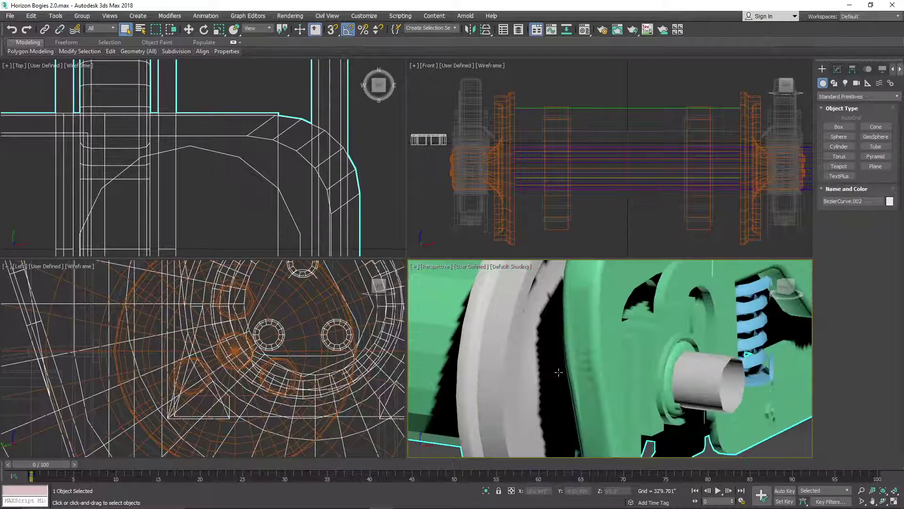
pyautogui.scroll(-2, 559, 373)
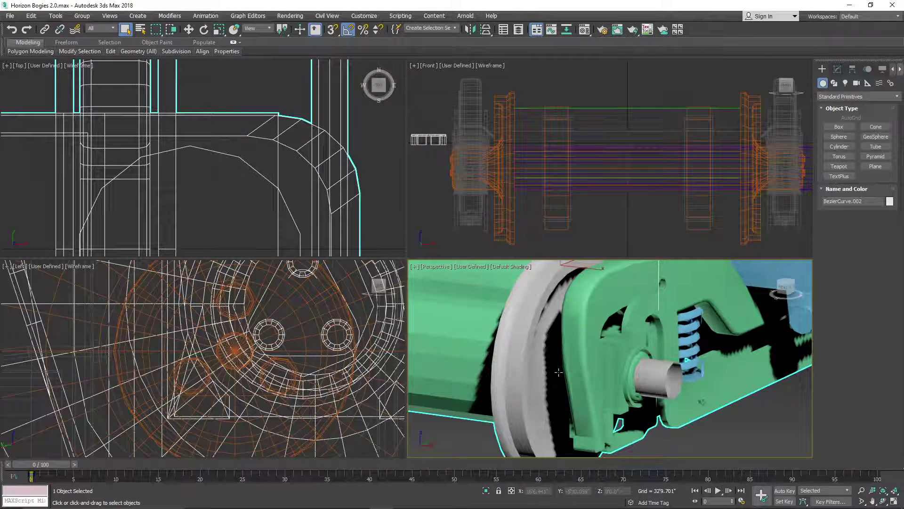
# - Examine the green bogie's side frame, coil springs, bolster and axle ends from the side and the corner in the Perspective view
pyautogui.scroll(-2, 590, 373)
pyautogui.moveTo(692, 368); pyautogui.dragTo(662, 378, button='middle')
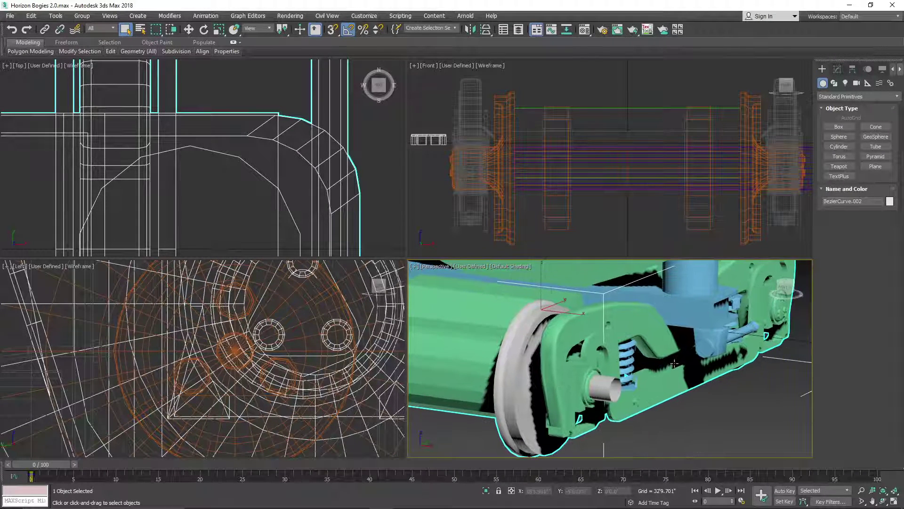
pyautogui.click(799, 280)
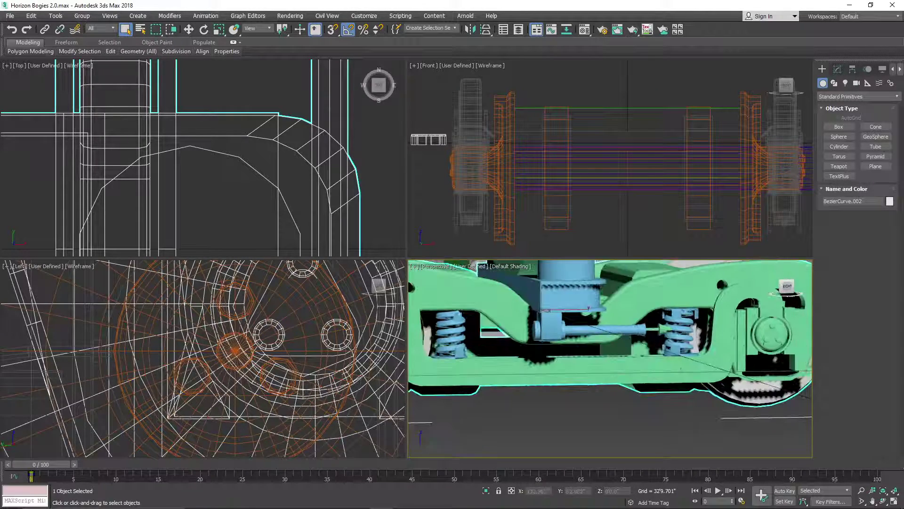
pyautogui.scroll(-3, 659, 369)
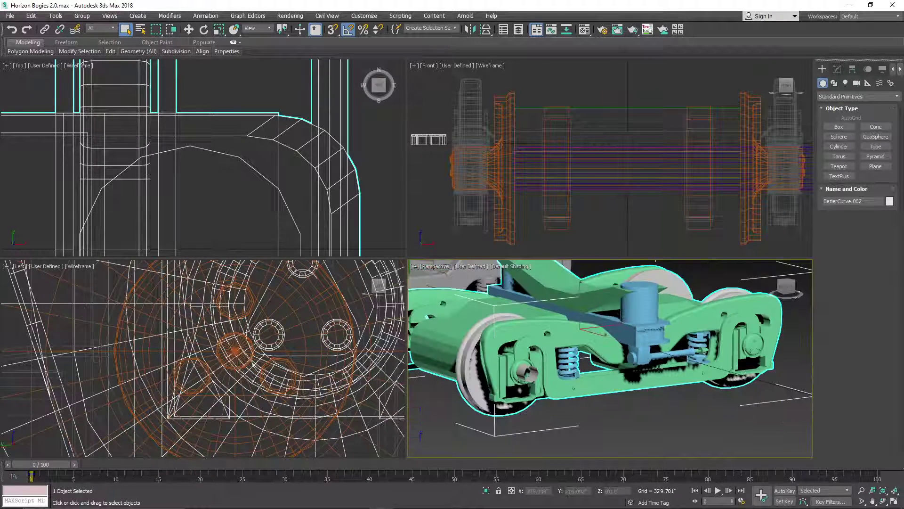
pyautogui.moveTo(534, 369); pyautogui.dragTo(570, 357, button='middle')
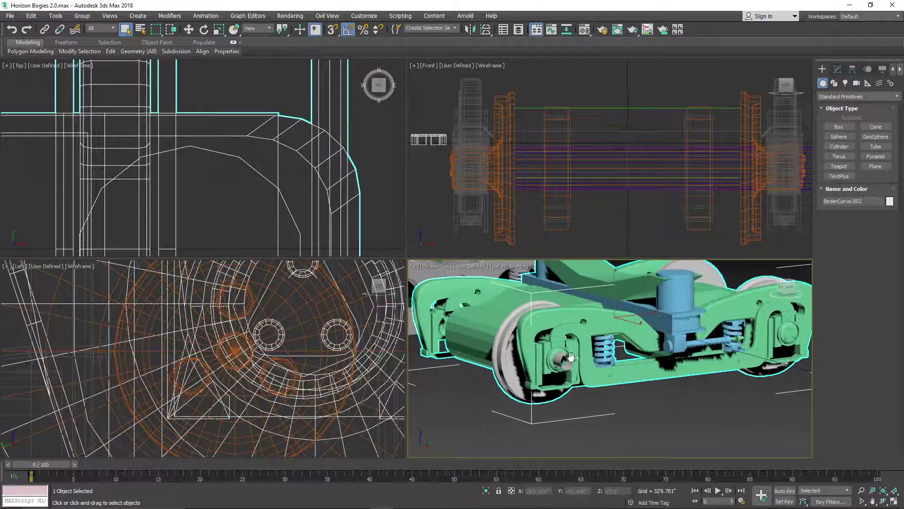
pyautogui.scroll(2, 697, 364)
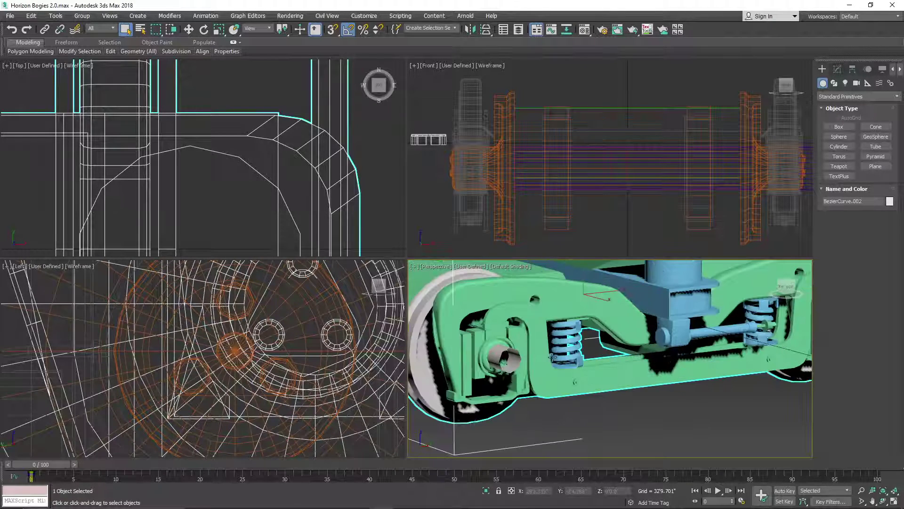
pyautogui.scroll(4, 592, 313)
pyautogui.scroll(-8, 514, 304)
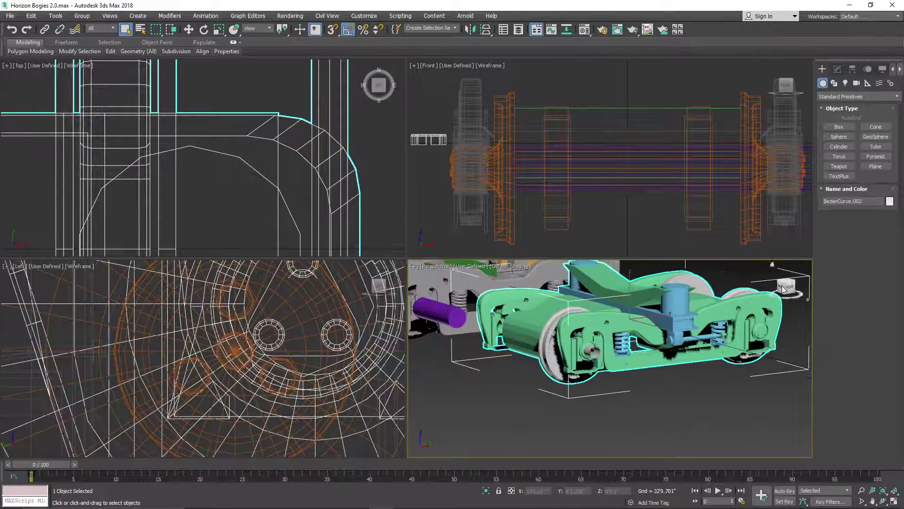
pyautogui.keyDown('alt'); pyautogui.moveTo(754, 299); pyautogui.dragTo(719, 349, button='middle'); pyautogui.keyUp('alt')
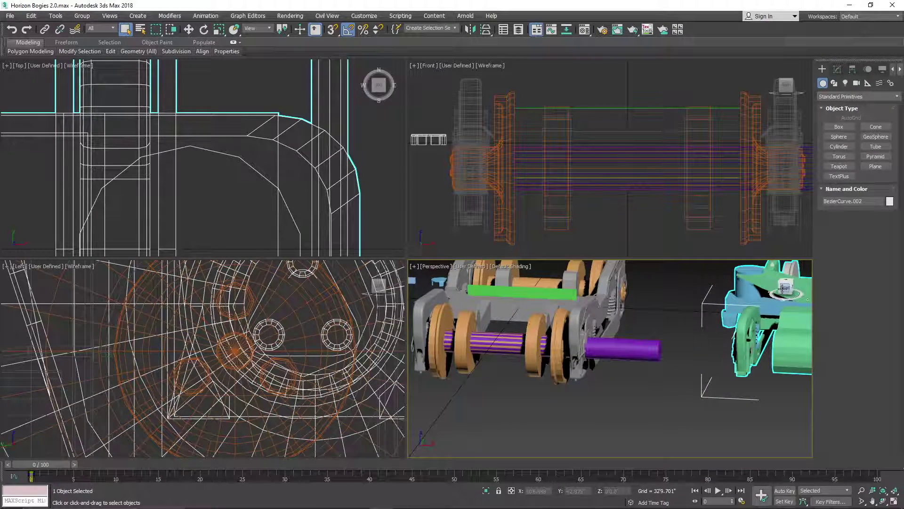
# - Examine the grey bogie's cross members, green bar, orange wheels and striped axle from above and up close in the Perspective view
pyautogui.moveTo(782, 285)
pyautogui.mouseDown()
pyautogui.moveTo(833, 297)
pyautogui.moveTo(793, 292)
pyautogui.mouseUp()
pyautogui.moveTo(509, 407); pyautogui.dragTo(591, 382, button='middle')
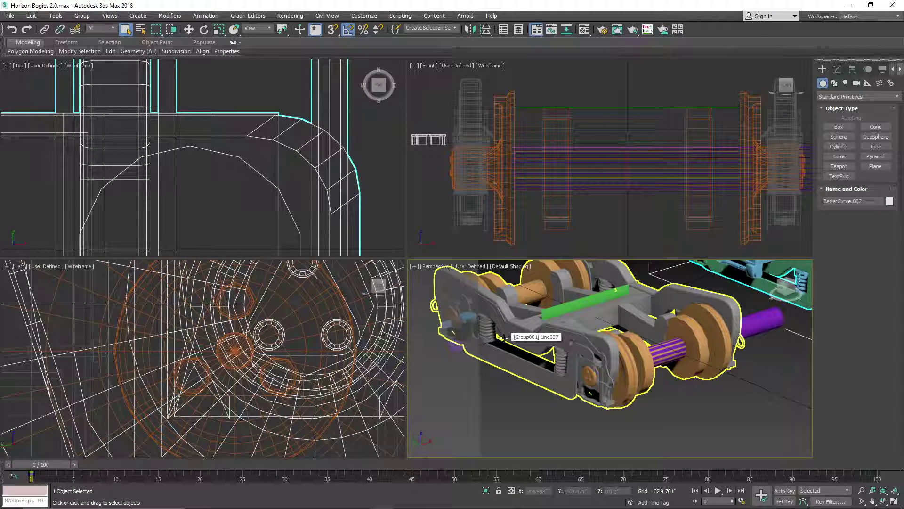
pyautogui.moveTo(454, 345); pyautogui.dragTo(465, 350, button='middle')
pyautogui.moveTo(595, 328); pyautogui.dragTo(564, 344, button='middle')
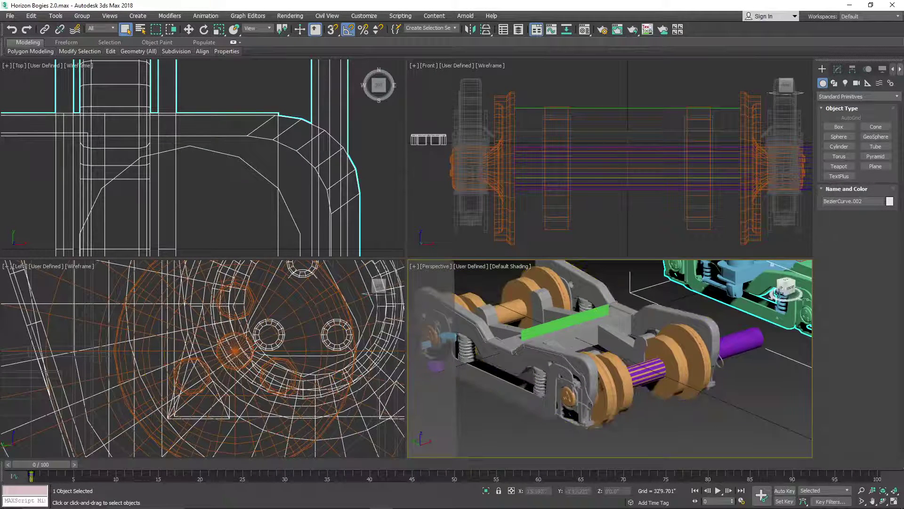
pyautogui.moveTo(779, 293)
pyautogui.mouseDown()
pyautogui.moveTo(781, 306)
pyautogui.moveTo(757, 311)
pyautogui.moveTo(779, 306)
pyautogui.mouseUp()
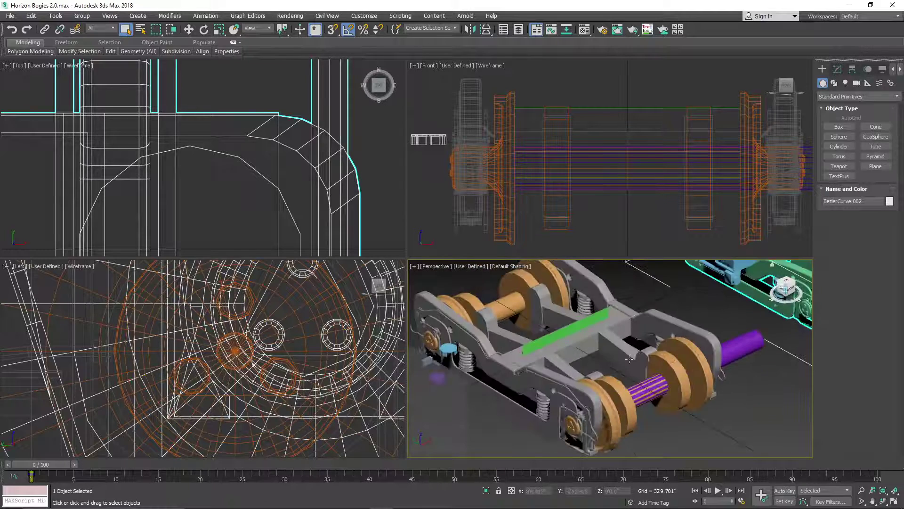
pyautogui.scroll(5, 629, 359)
pyautogui.moveTo(729, 322); pyautogui.dragTo(706, 337, button='middle')
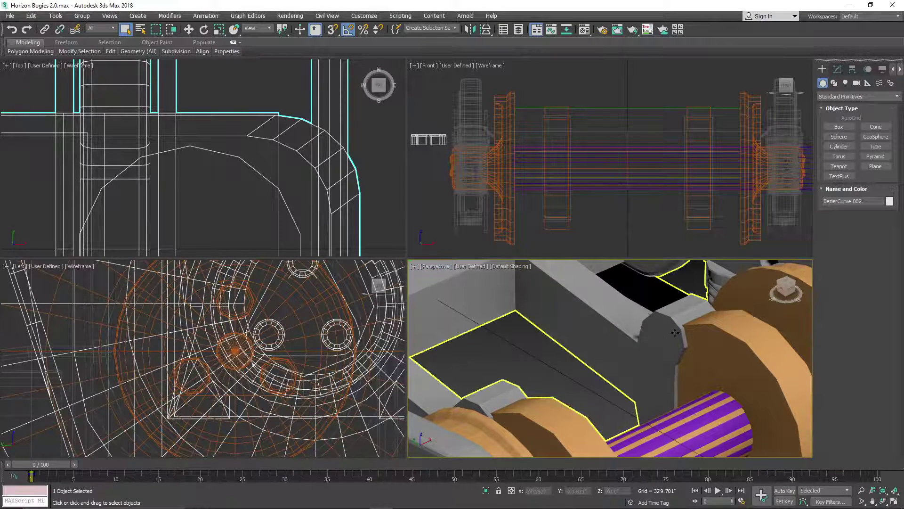
pyautogui.scroll(-3, 675, 332)
pyautogui.moveTo(674, 332); pyautogui.dragTo(681, 326, button='middle')
pyautogui.moveTo(786, 287)
pyautogui.mouseDown()
pyautogui.moveTo(784, 294)
pyautogui.moveTo(793, 289)
pyautogui.mouseUp()
pyautogui.scroll(2, 736, 336)
pyautogui.moveTo(736, 336); pyautogui.dragTo(678, 330, button='middle')
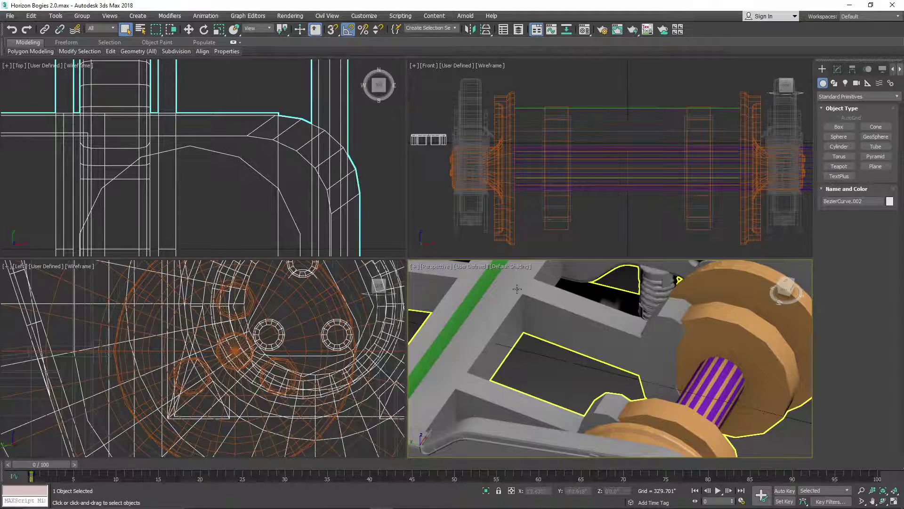
pyautogui.scroll(-2, 537, 335)
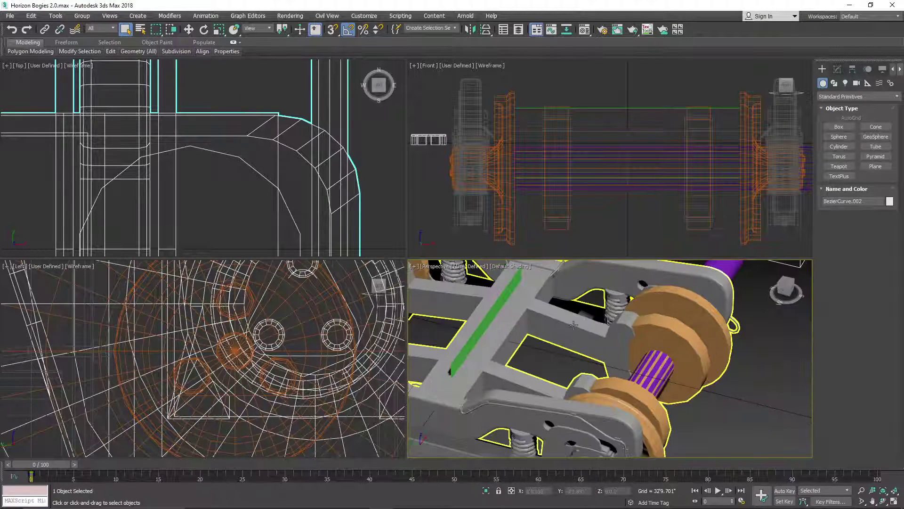
pyautogui.scroll(4, 608, 368)
# - Hide the large grey plane standing in front of the grey bogie in the Perspective view
pyautogui.scroll(-3, 614, 372)
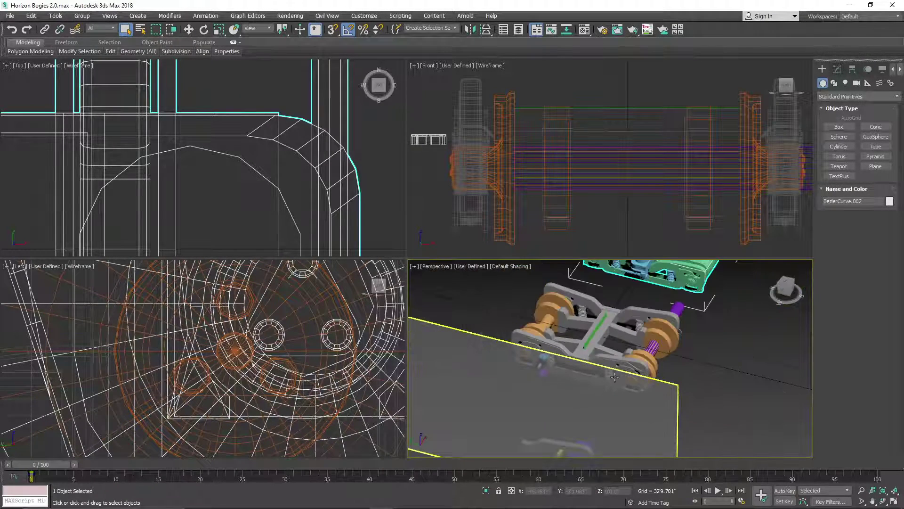
pyautogui.click(614, 376)
pyautogui.rightClick(628, 407)
pyautogui.click(578, 377)
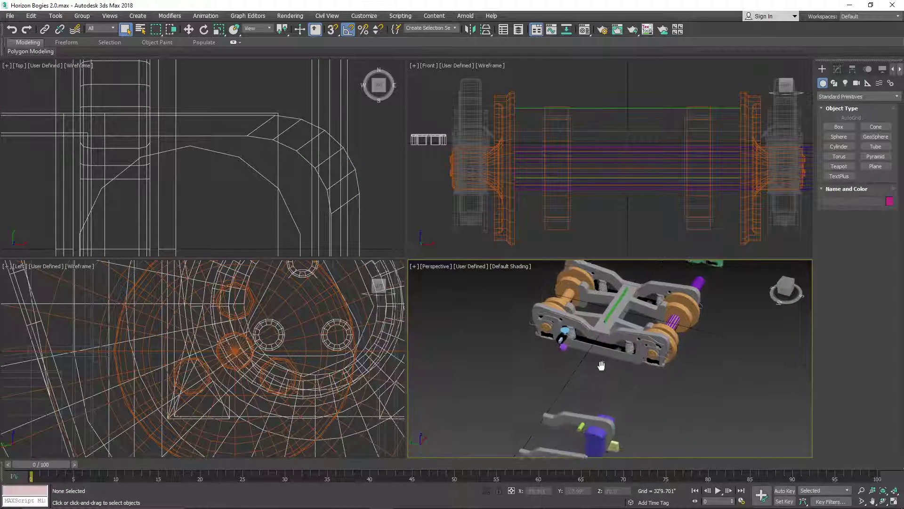
# - Examine the loose side-frame parts and the frame outline spline, and view them alongside the grey bogie
pyautogui.scroll(8, 598, 368)
pyautogui.scroll(-6, 598, 368)
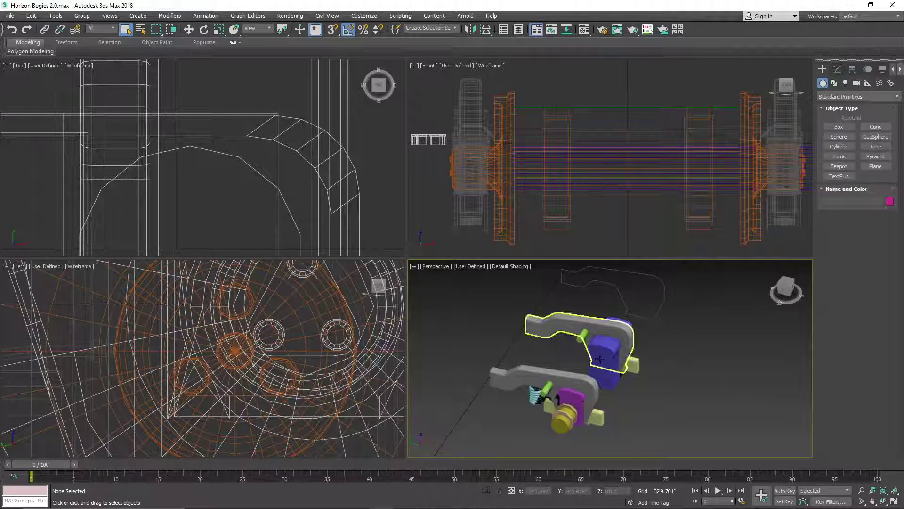
pyautogui.moveTo(619, 374); pyautogui.dragTo(590, 417, button='middle')
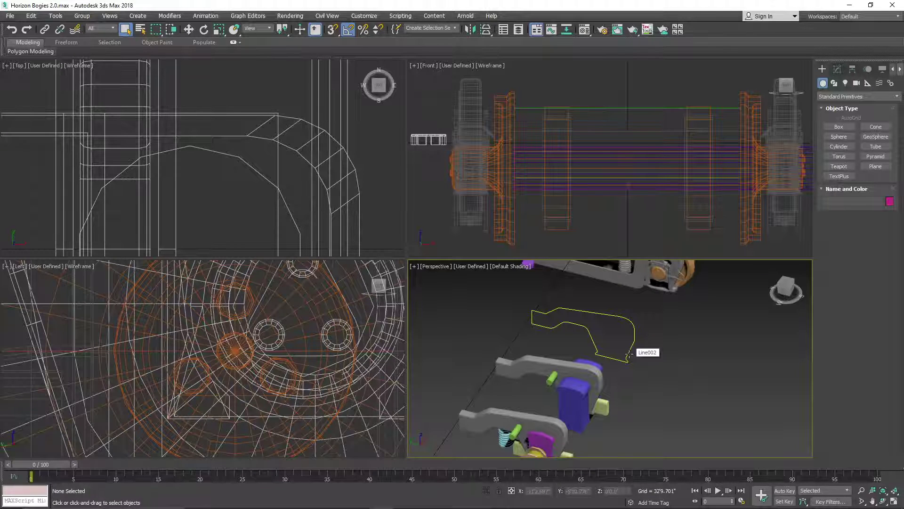
pyautogui.moveTo(616, 329); pyautogui.dragTo(607, 377, button='middle')
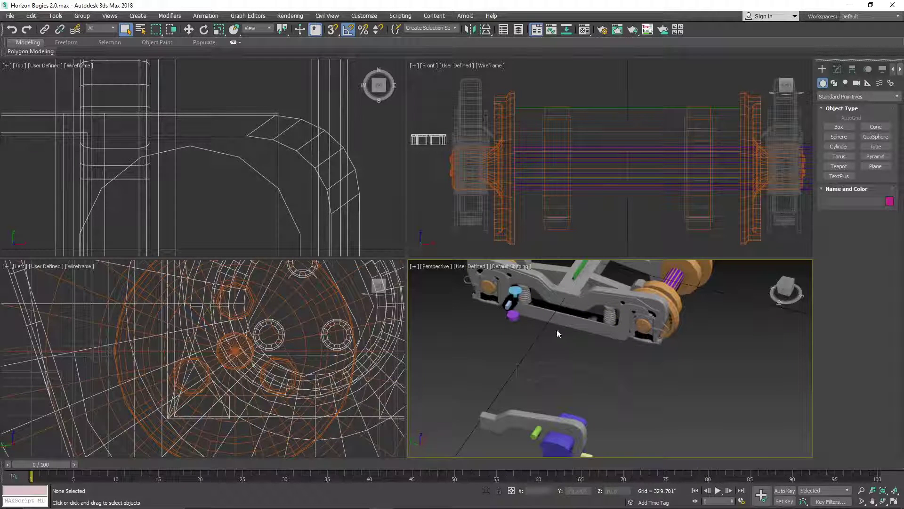
pyautogui.moveTo(684, 360); pyautogui.dragTo(663, 383, button='middle')
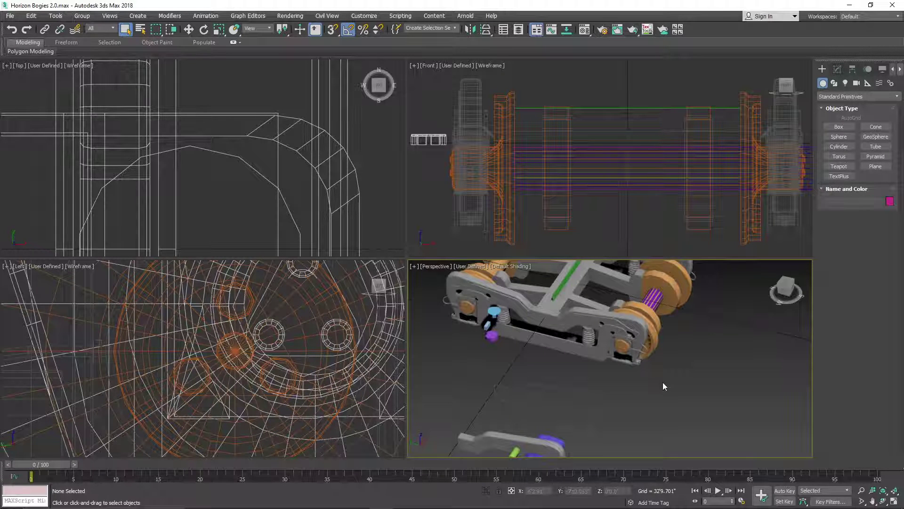
pyautogui.rightClick(663, 385)
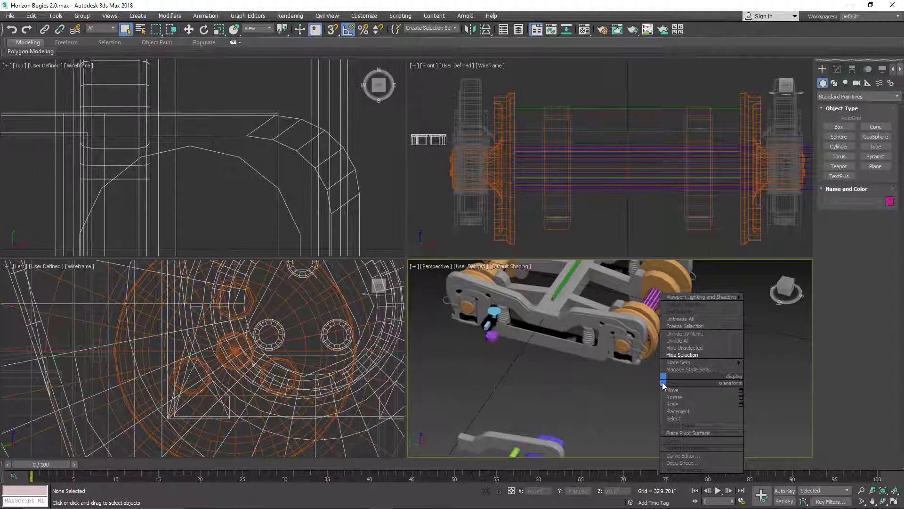
pyautogui.click(643, 383)
pyautogui.moveTo(632, 374); pyautogui.dragTo(618, 382, button='middle')
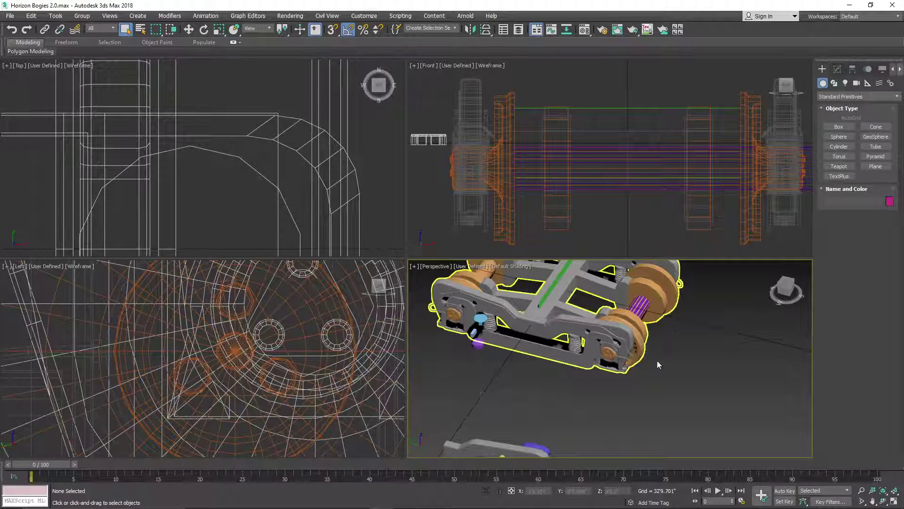
pyautogui.moveTo(785, 286); pyautogui.dragTo(784, 291)
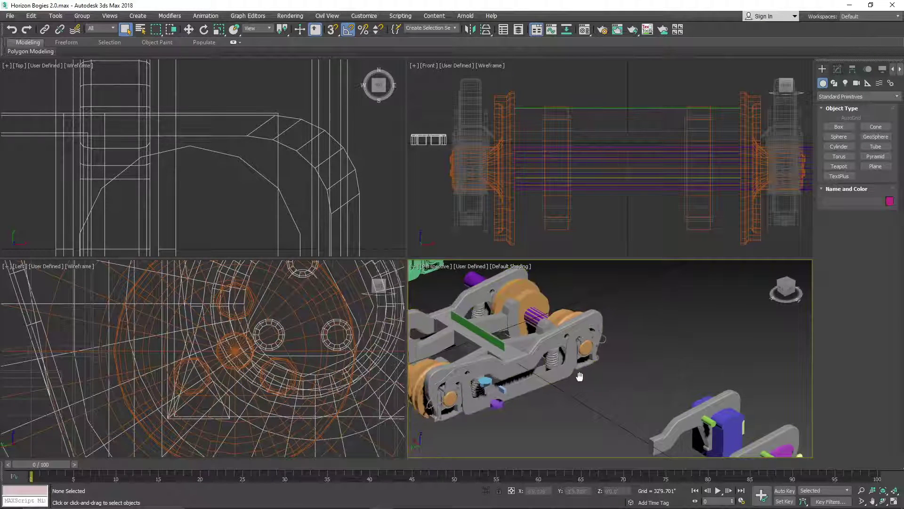
# - Hide the dark blue block attached to the loose side-frame piece beside the grey bogie
pyautogui.keyDown('alt'); pyautogui.moveTo(584, 372); pyautogui.dragTo(681, 379, button='middle'); pyautogui.keyUp('alt')
pyautogui.click(674, 390)
pyautogui.rightClick(675, 390)
pyautogui.click(683, 355)
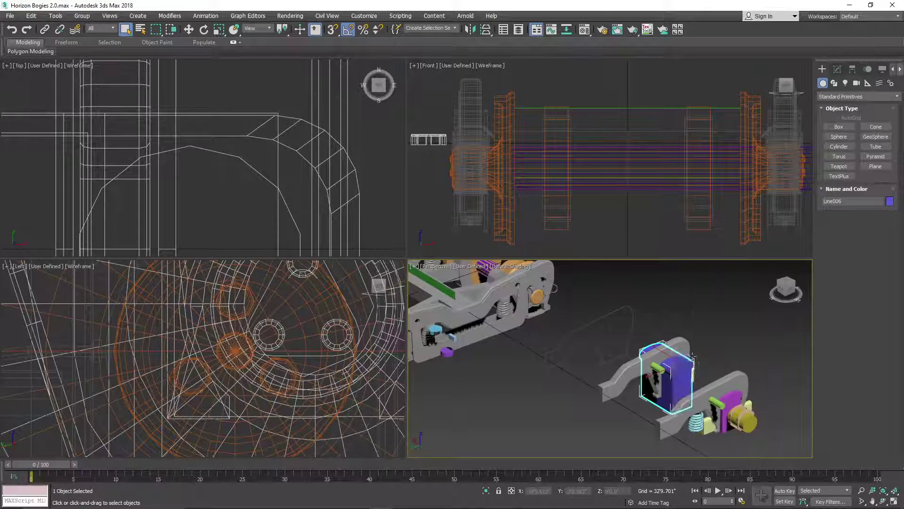
# - Examine the loose side-frame piece and compare it with the grey bogie's axle-box end, coil spring and side frame
pyautogui.scroll(4, 680, 379)
pyautogui.scroll(-1, 655, 384)
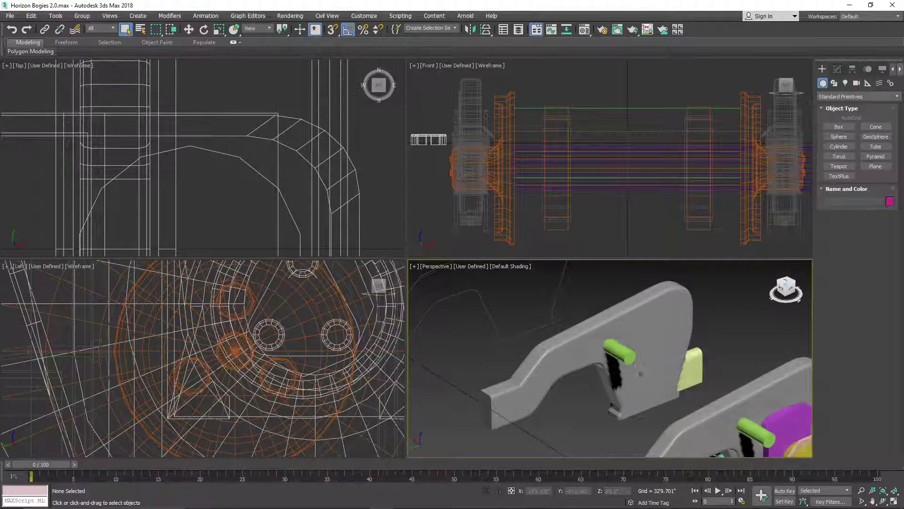
pyautogui.keyDown('alt'); pyautogui.moveTo(641, 373); pyautogui.dragTo(563, 390, button='middle'); pyautogui.keyUp('alt')
pyautogui.scroll(-8, 593, 352)
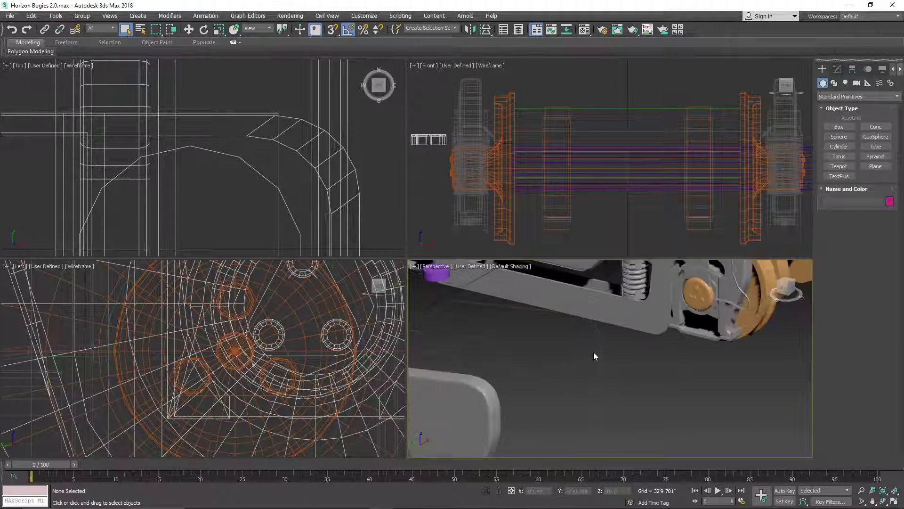
pyautogui.scroll(10, 612, 352)
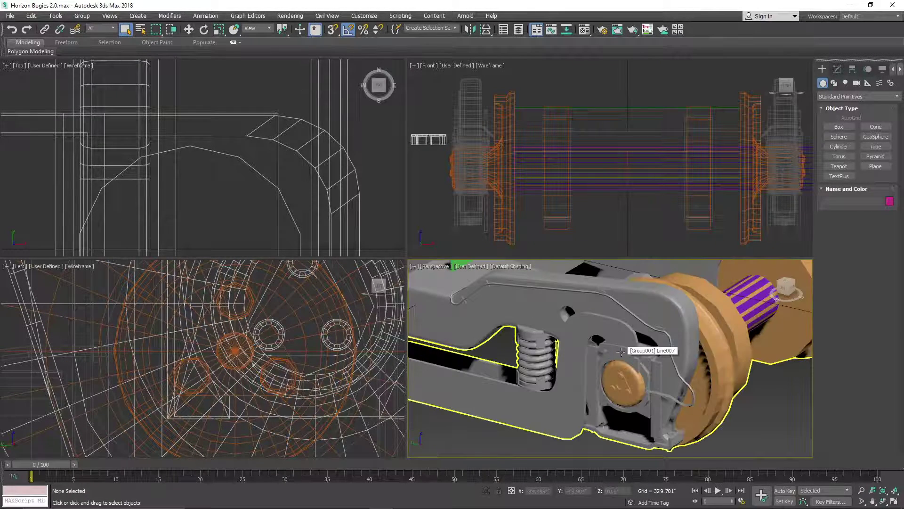
pyautogui.scroll(-2, 620, 373)
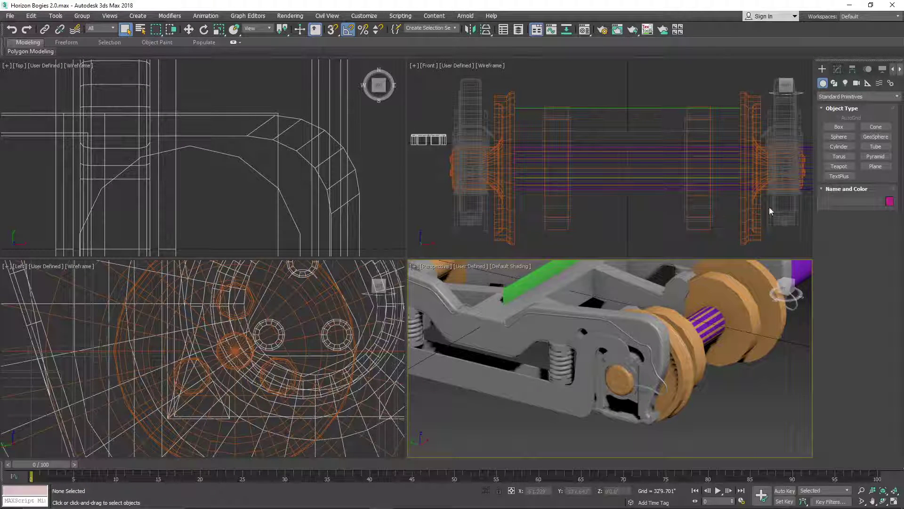
pyautogui.moveTo(608, 388); pyautogui.dragTo(595, 415, button='middle')
pyautogui.moveTo(633, 342); pyautogui.dragTo(575, 344, button='middle')
pyautogui.moveTo(621, 400); pyautogui.dragTo(661, 348, button='middle')
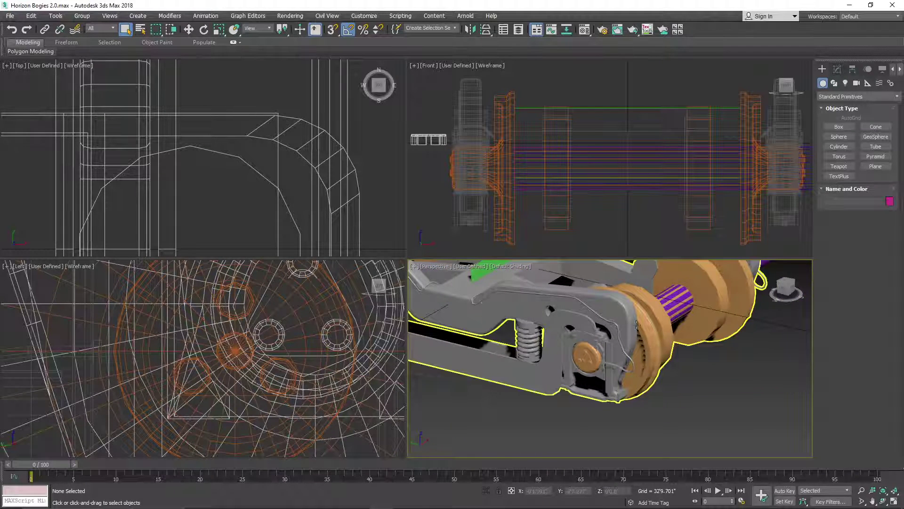
pyautogui.scroll(-5, 640, 360)
pyautogui.scroll(4, 578, 409)
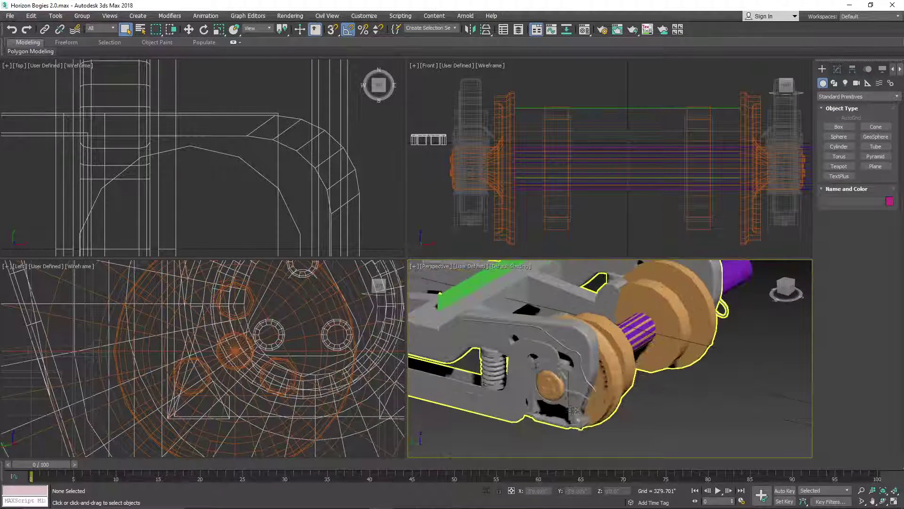
pyautogui.moveTo(614, 391); pyautogui.dragTo(656, 382, button='middle')
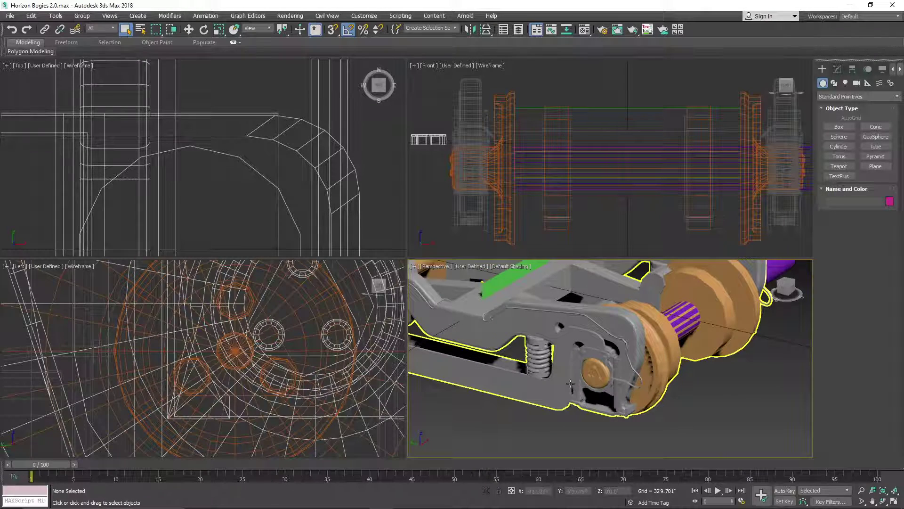
pyautogui.moveTo(608, 347); pyautogui.dragTo(671, 360, button='middle')
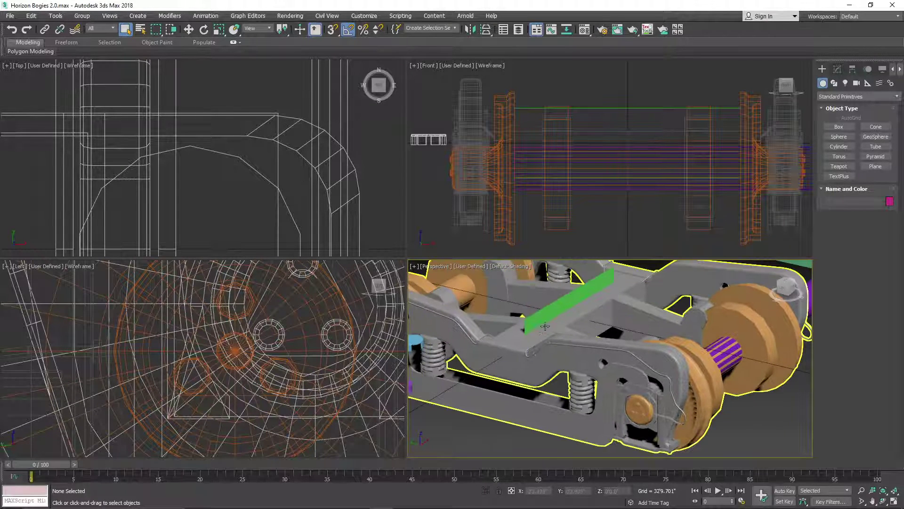
# - View the green and grey bogies side by side and inspect the grey bogie's orange wheel up close
pyautogui.scroll(-6, 464, 419)
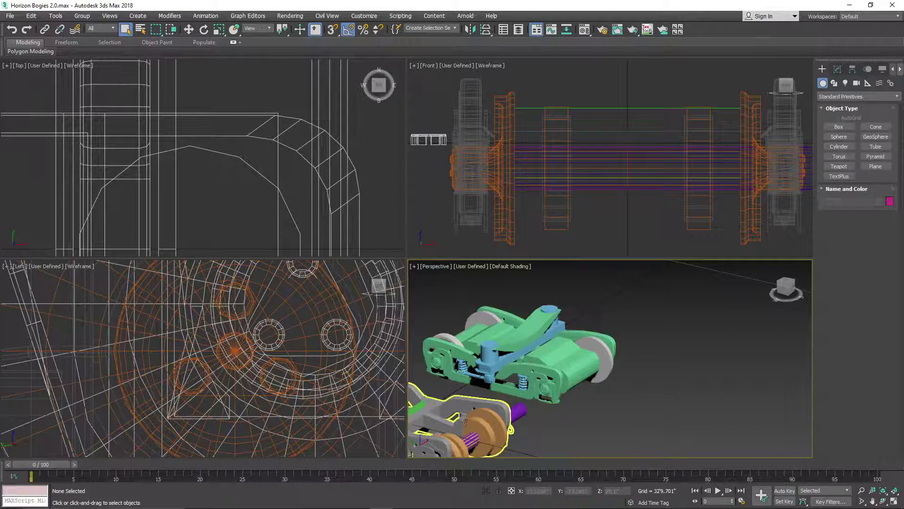
pyautogui.moveTo(465, 420); pyautogui.dragTo(580, 373, button='middle')
pyautogui.moveTo(615, 316); pyautogui.dragTo(554, 333, button='middle')
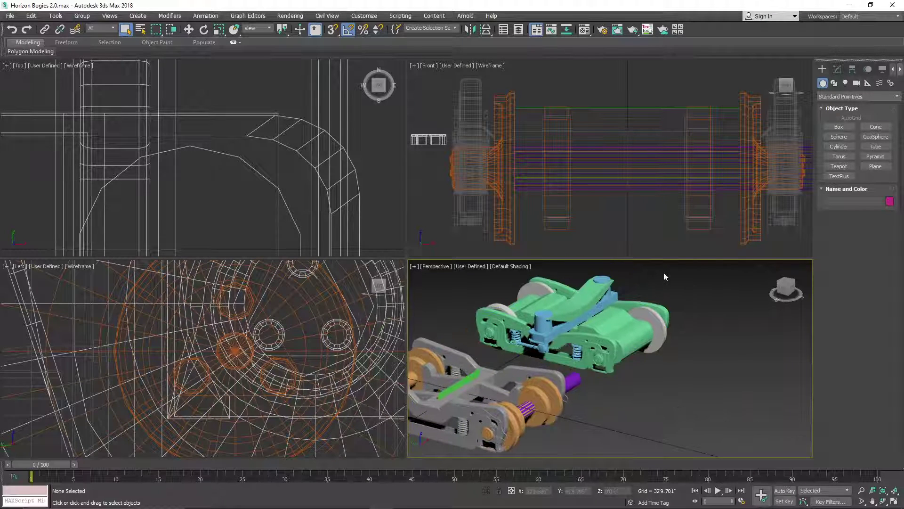
pyautogui.moveTo(668, 265); pyautogui.dragTo(535, 335)
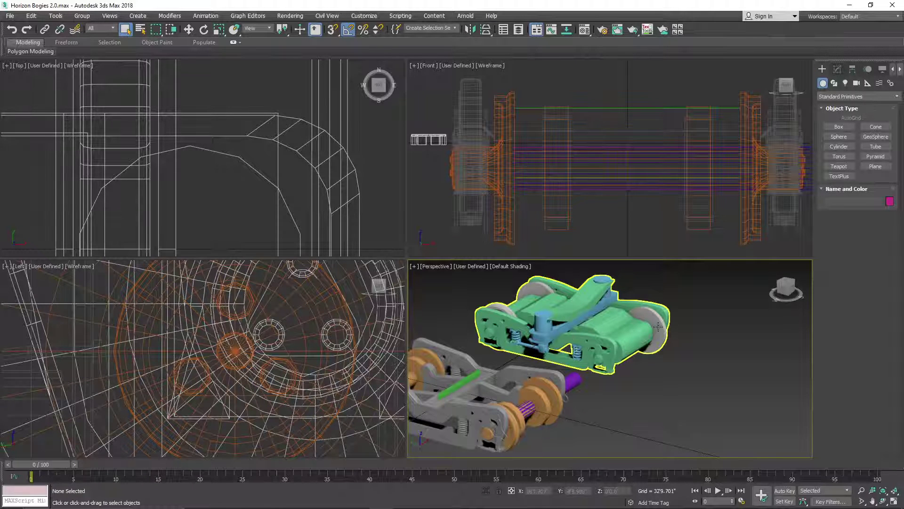
pyautogui.scroll(10, 550, 404)
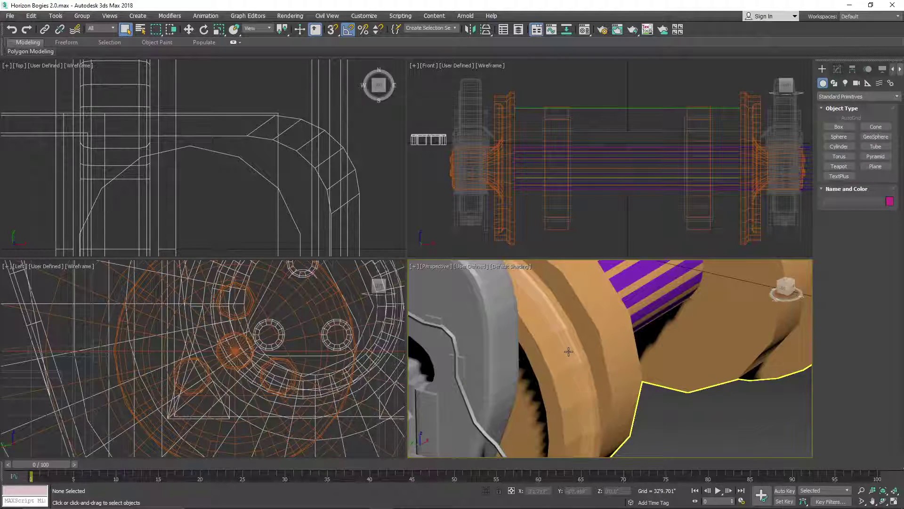
# - Inspect the grey bogie's orange wheel and axle end in side view, and examine the complete frame in perspective
pyautogui.scroll(-5, 307, 360)
pyautogui.scroll(5, 214, 350)
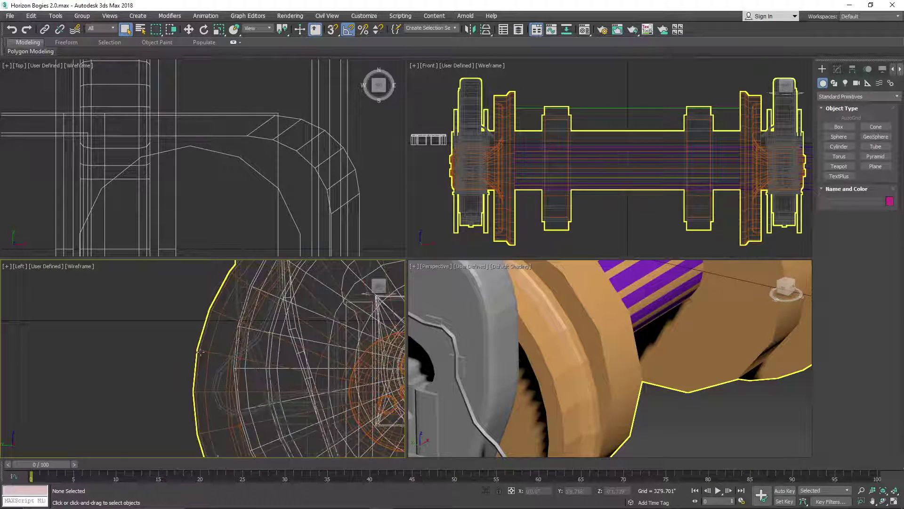
pyautogui.scroll(-5, 187, 368)
pyautogui.scroll(-6, 185, 364)
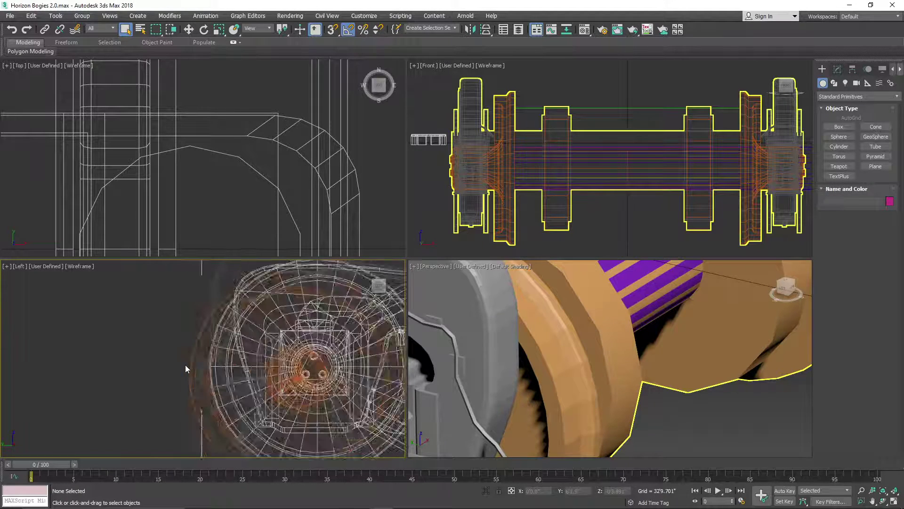
pyautogui.scroll(-8, 675, 360)
pyautogui.scroll(-8, 687, 377)
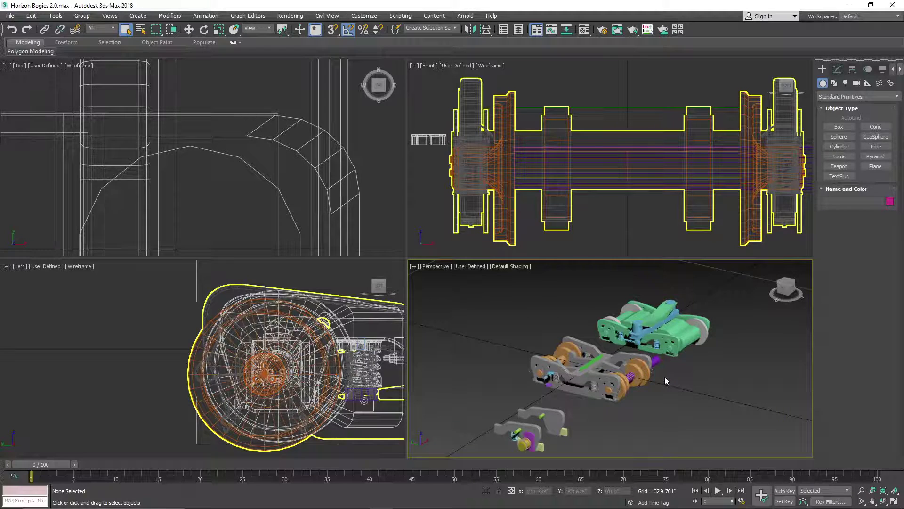
pyautogui.scroll(1, 665, 376)
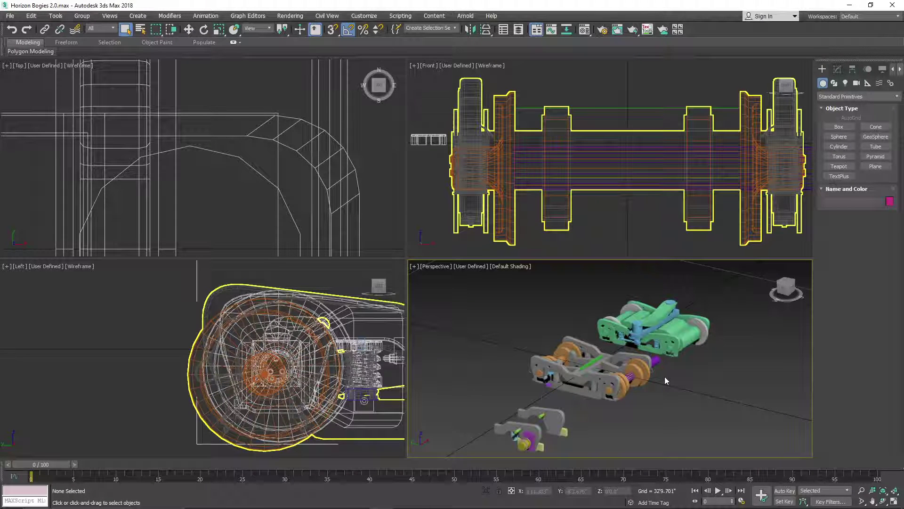
pyautogui.click(601, 376)
pyautogui.press('z')
pyautogui.scroll(1, 593, 397)
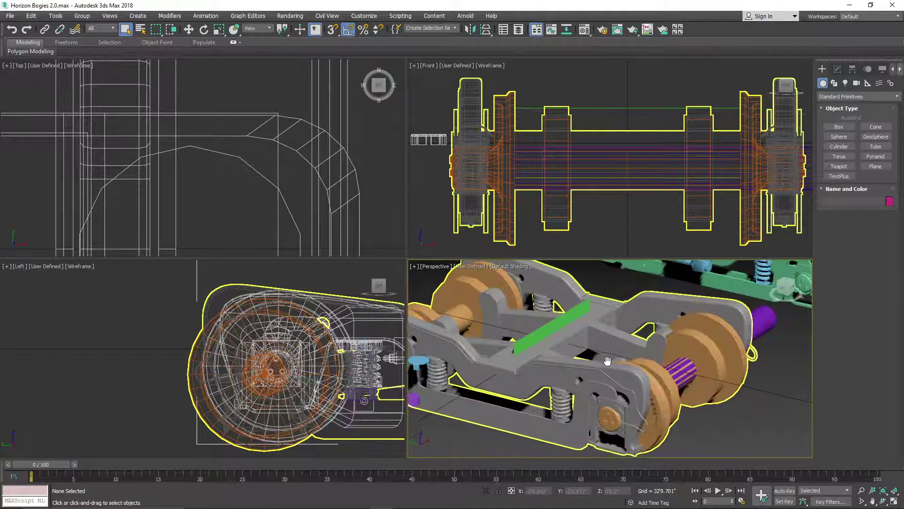
pyautogui.scroll(2, 669, 333)
pyautogui.scroll(-2, 592, 353)
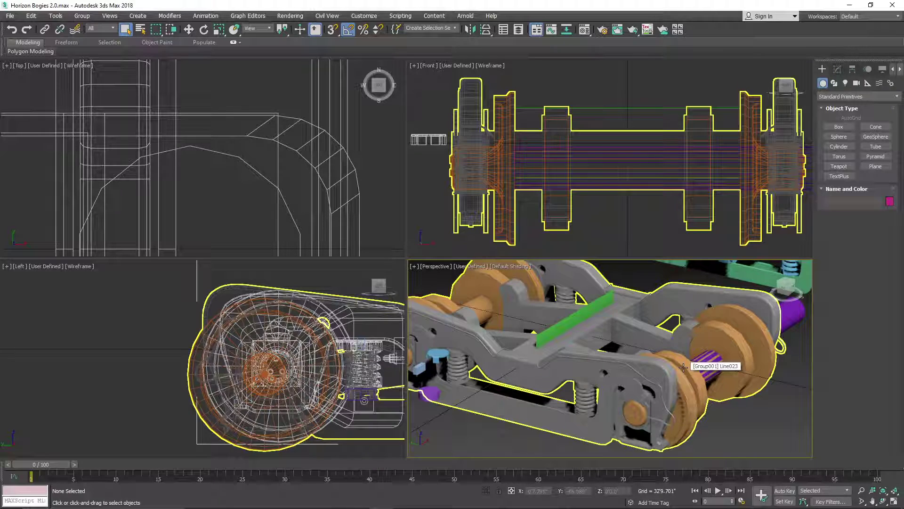
pyautogui.moveTo(584, 379); pyautogui.dragTo(622, 394, button='middle')
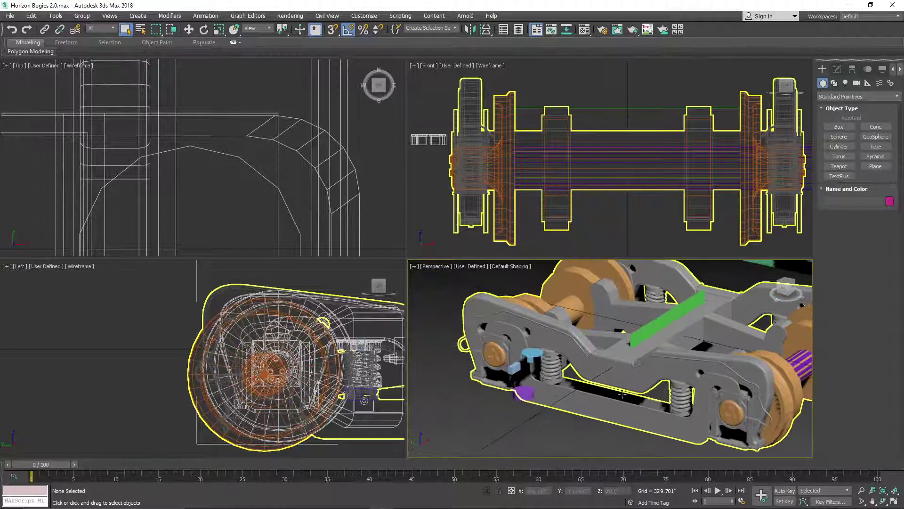
# - Examine the light blue spring cap on the grey bogie up close, including its tabs and corner edges, then view the whole bogie
pyautogui.scroll(5, 558, 378)
pyautogui.scroll(3, 565, 330)
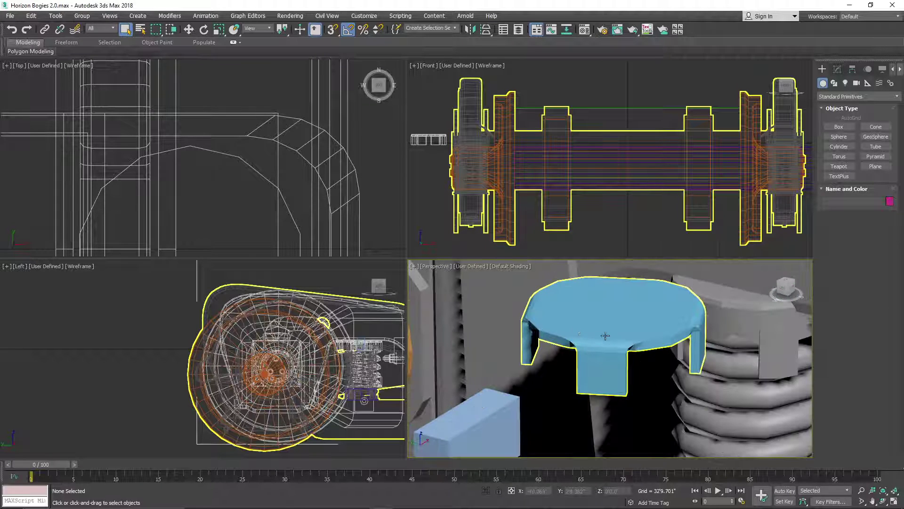
pyautogui.scroll(6, 603, 336)
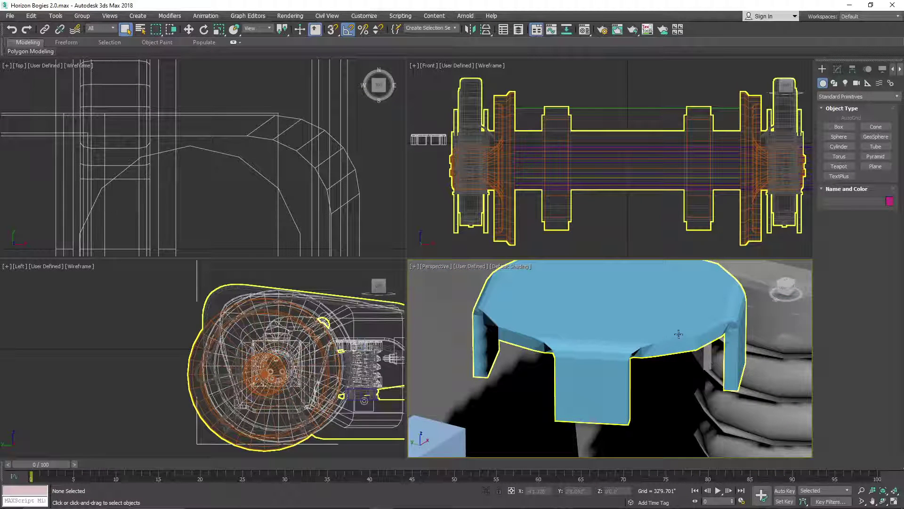
pyautogui.scroll(3, 679, 334)
pyautogui.scroll(4, 708, 335)
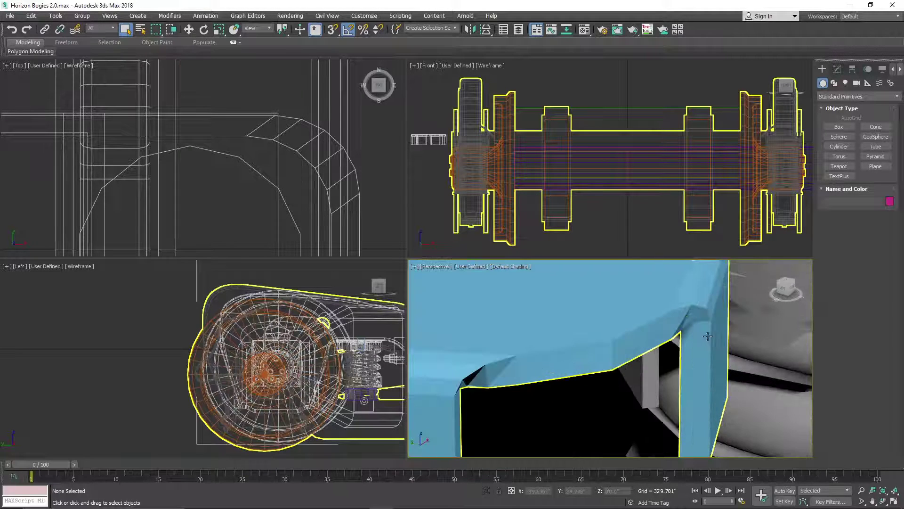
pyautogui.scroll(-5, 708, 335)
pyautogui.scroll(-2, 546, 348)
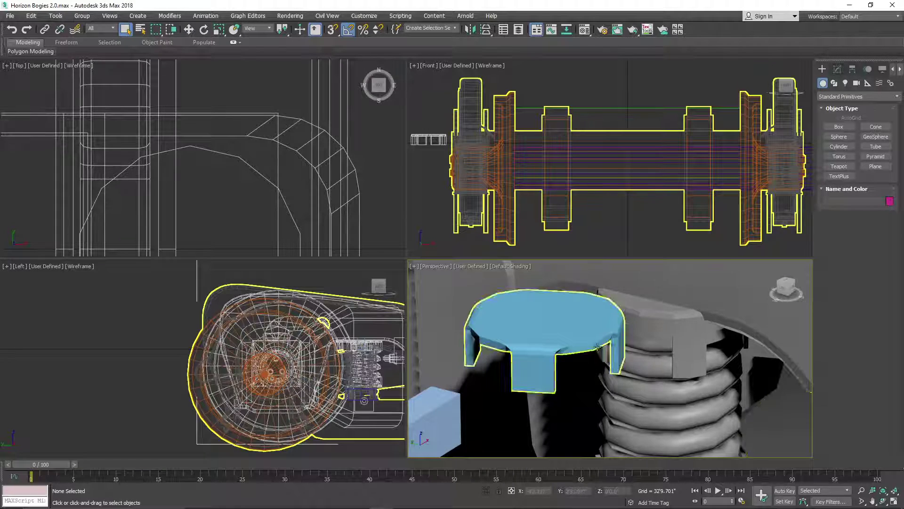
pyautogui.scroll(-5, 617, 338)
pyautogui.scroll(-5, 635, 400)
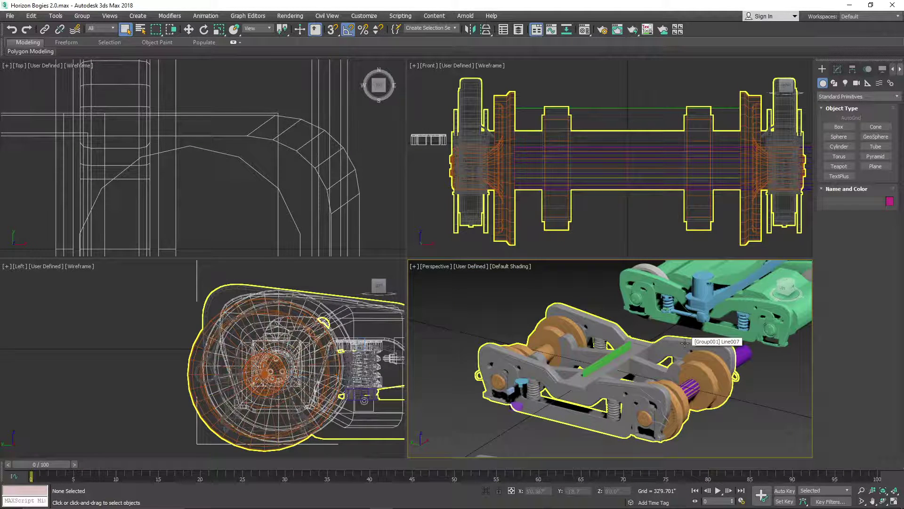
# - Select the grey bogie group, show its modifier settings, and close the Horizon Bogies 2.0 scene without saving
pyautogui.click(604, 386)
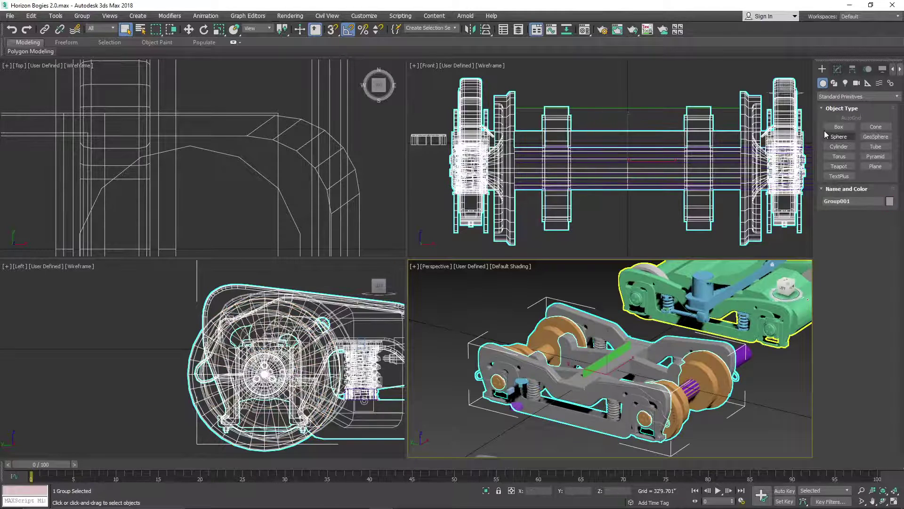
pyautogui.click(837, 70)
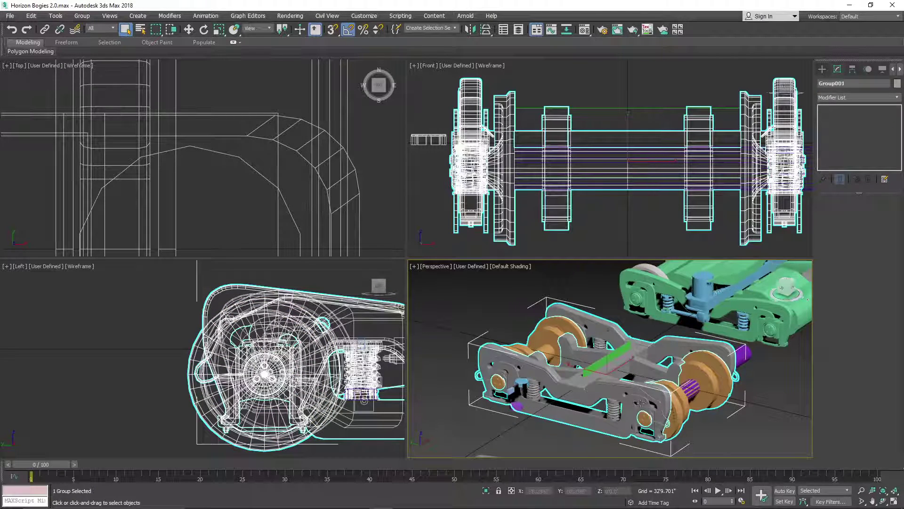
pyautogui.scroll(-5, 597, 373)
pyautogui.click(893, 5)
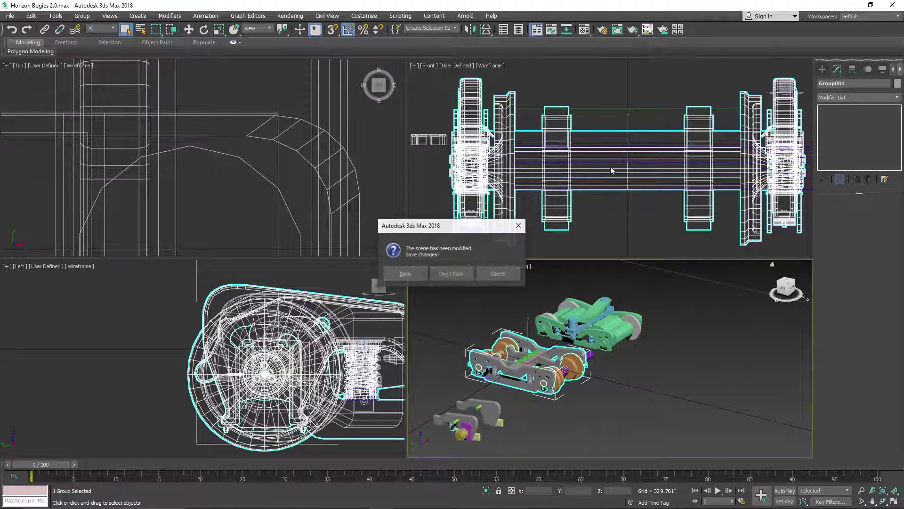
pyautogui.click(450, 273)
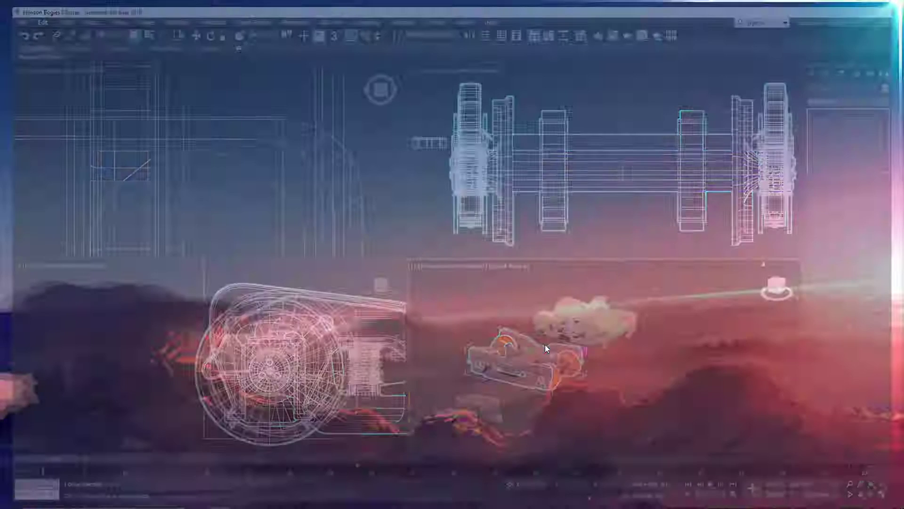
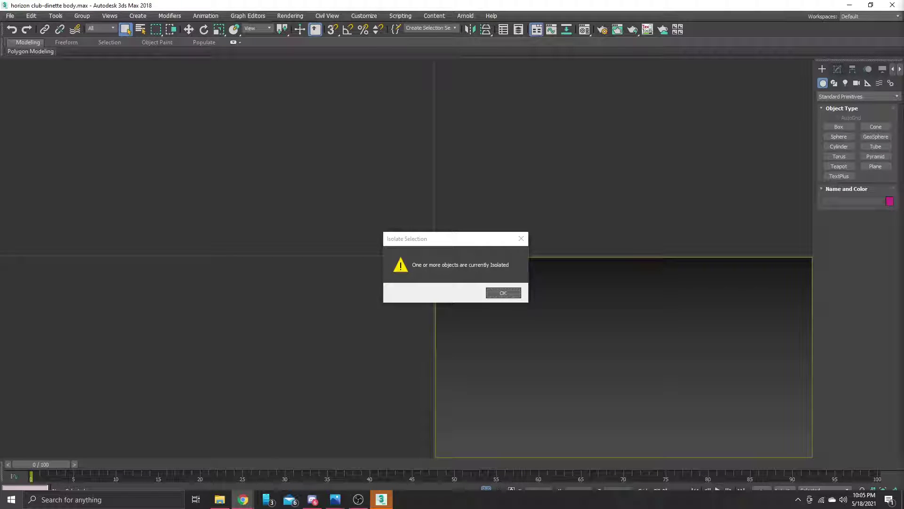
# - Dismiss the isolated-objects notice and set the orthographic viewport's rendering quality to Standard for the club-dinette car
pyautogui.click(500, 292)
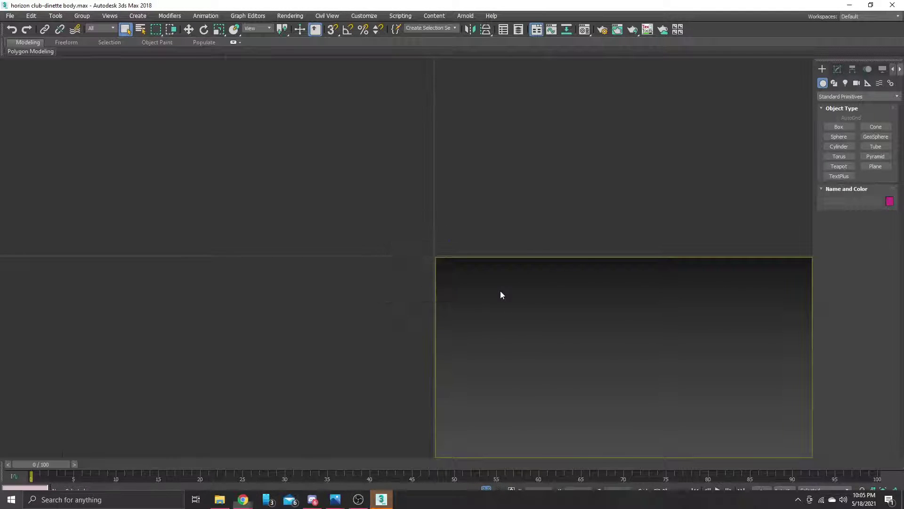
pyautogui.moveTo(655, 352); pyautogui.dragTo(658, 392, button='middle')
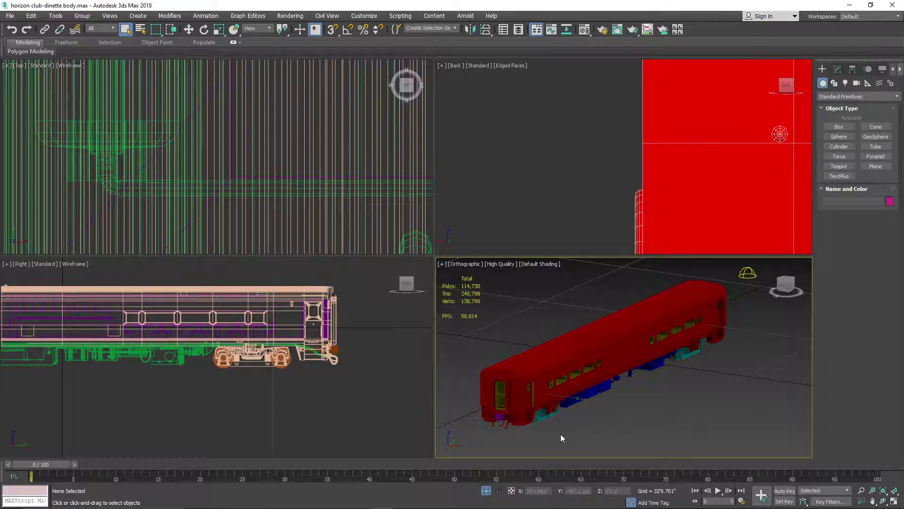
pyautogui.click(505, 265)
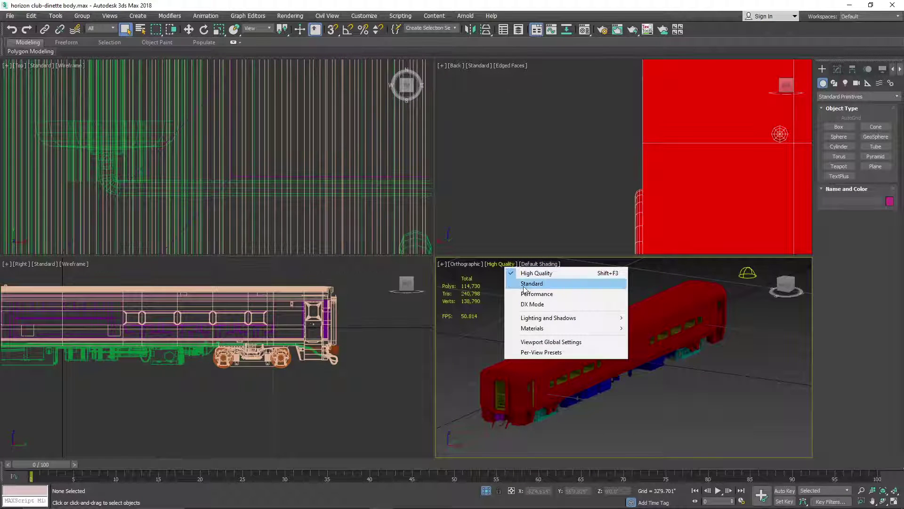
pyautogui.click(522, 281)
pyautogui.click(536, 264)
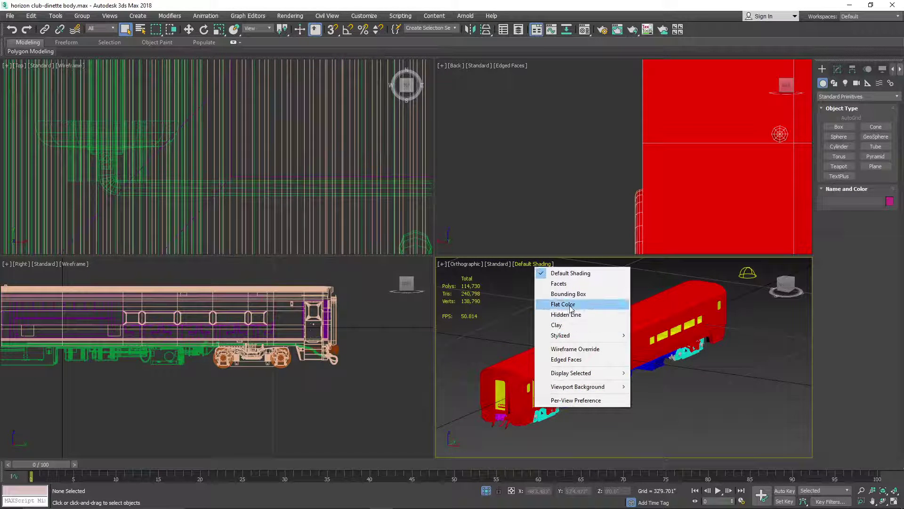
pyautogui.click(660, 428)
pyautogui.scroll(-2, 590, 405)
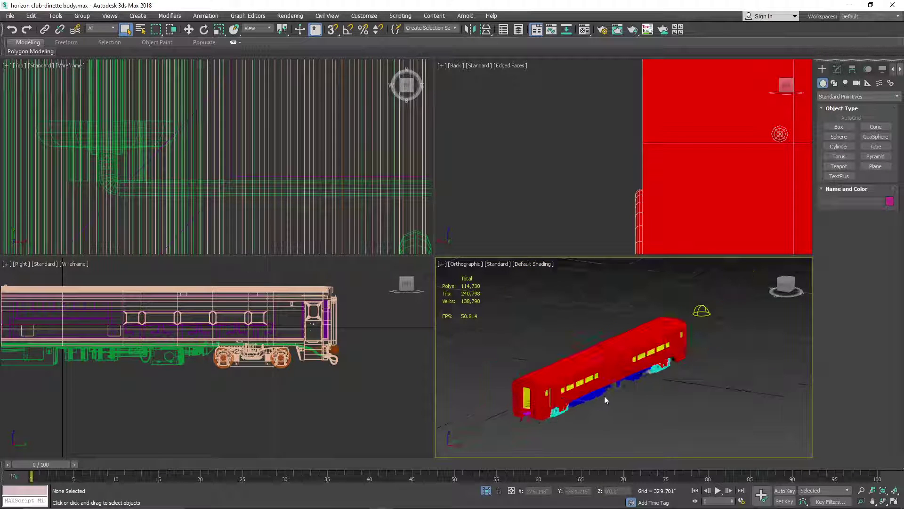
# - Select the whole club-dinette car and assign the plain grey material to the selection
pyautogui.click(604, 396)
pyautogui.click(589, 32)
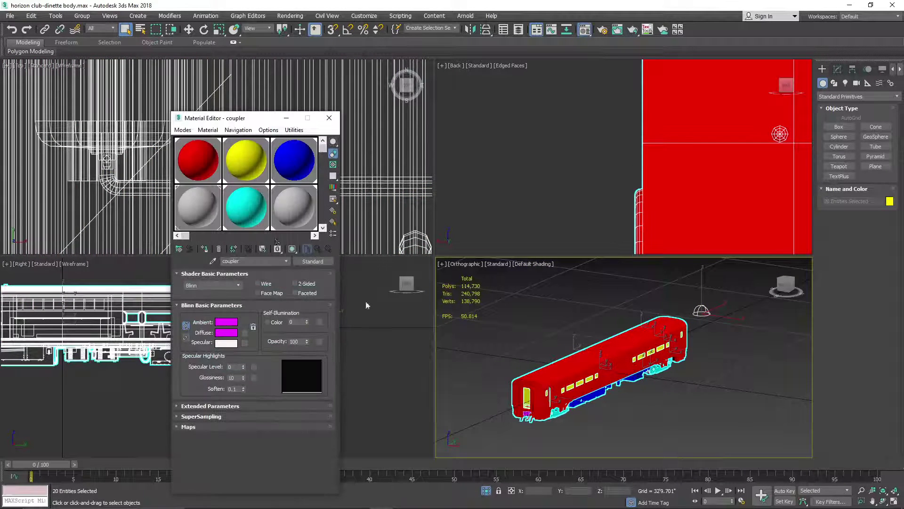
pyautogui.moveTo(283, 213); pyautogui.dragTo(381, 247)
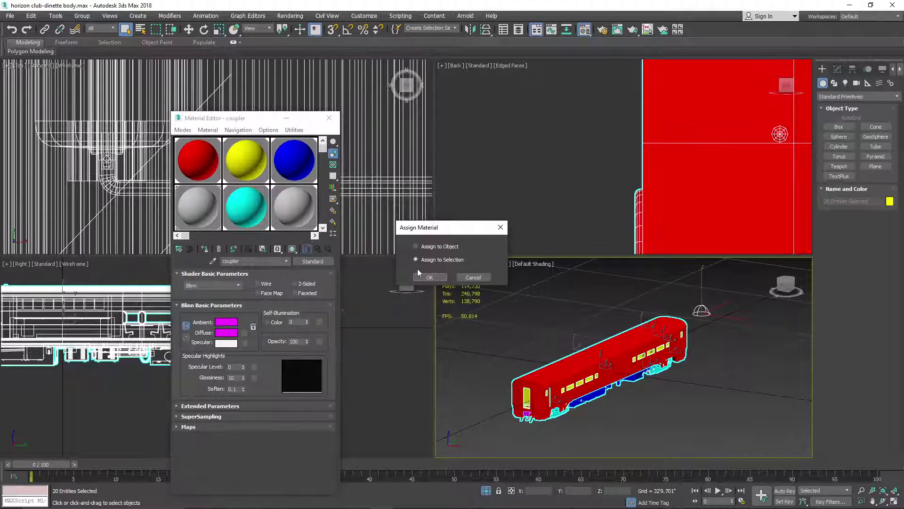
pyautogui.click(426, 276)
pyautogui.click(329, 117)
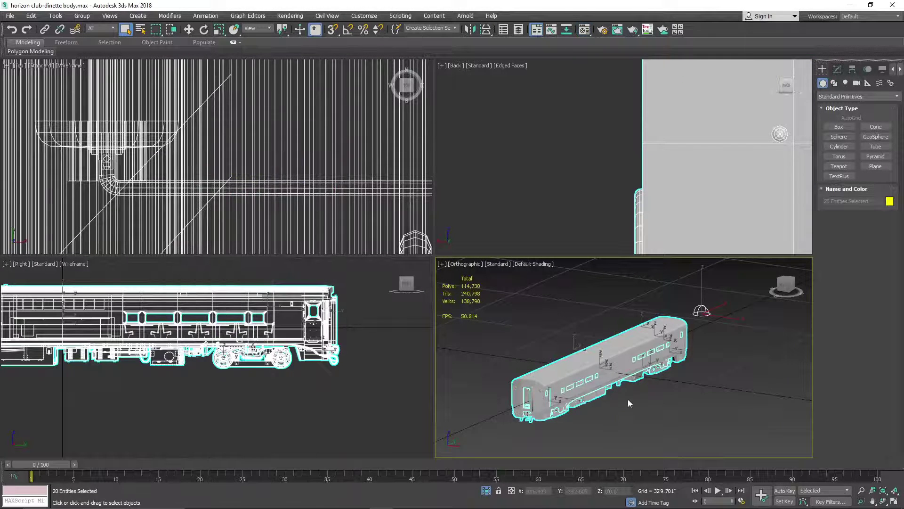
# - Deselect the car and maximize the orthographic viewport on its side and underframe
pyautogui.click(628, 399)
pyautogui.scroll(5, 513, 420)
pyautogui.scroll(-3, 698, 429)
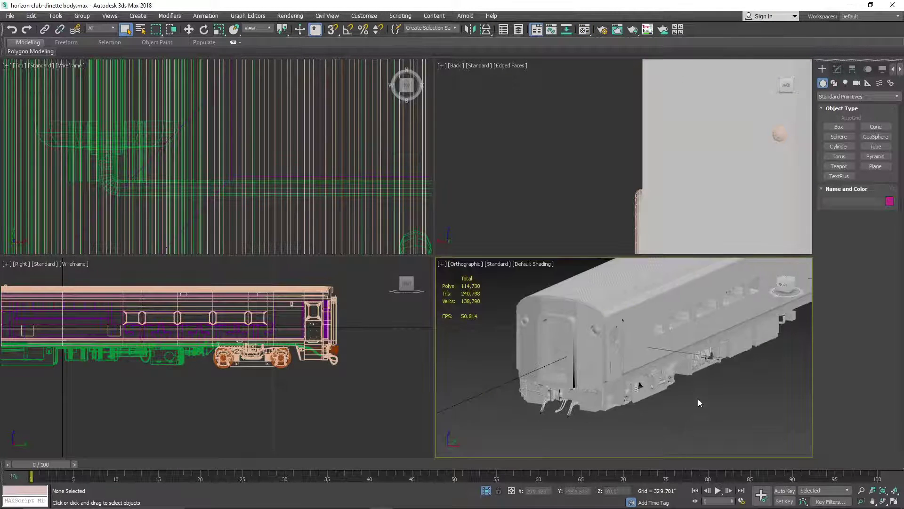
pyautogui.scroll(2, 725, 370)
pyautogui.moveTo(798, 291); pyautogui.dragTo(772, 289)
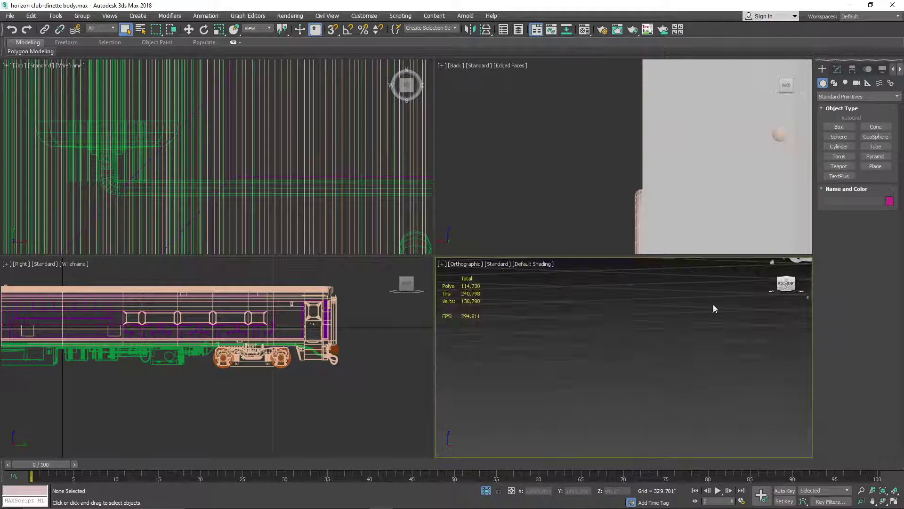
pyautogui.moveTo(713, 304); pyautogui.dragTo(680, 365, button='middle')
pyautogui.click(897, 503)
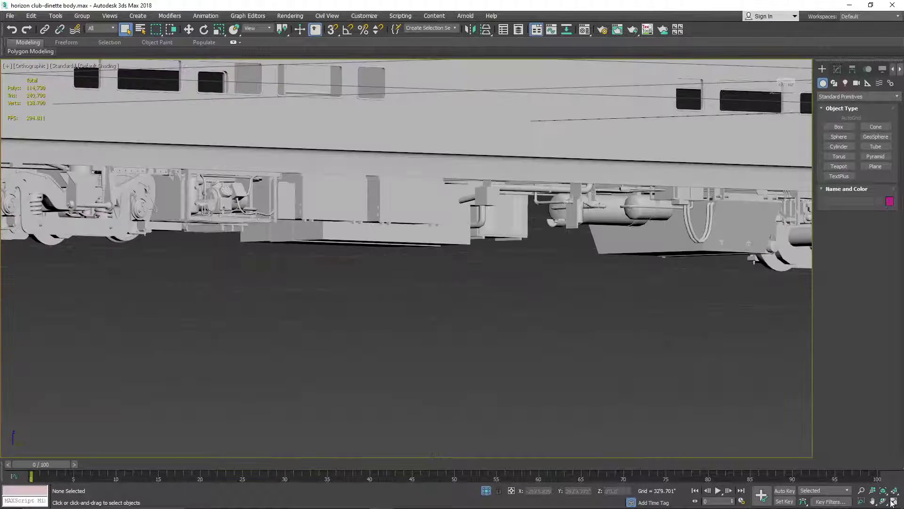
# - Examine the grey club-dinette car's sides, windows, roof, ends and underframe equipment from several angles
pyautogui.moveTo(371, 271); pyautogui.dragTo(466, 343, button='middle')
pyautogui.scroll(-2, 473, 336)
pyautogui.moveTo(490, 315); pyautogui.dragTo(401, 327, button='middle')
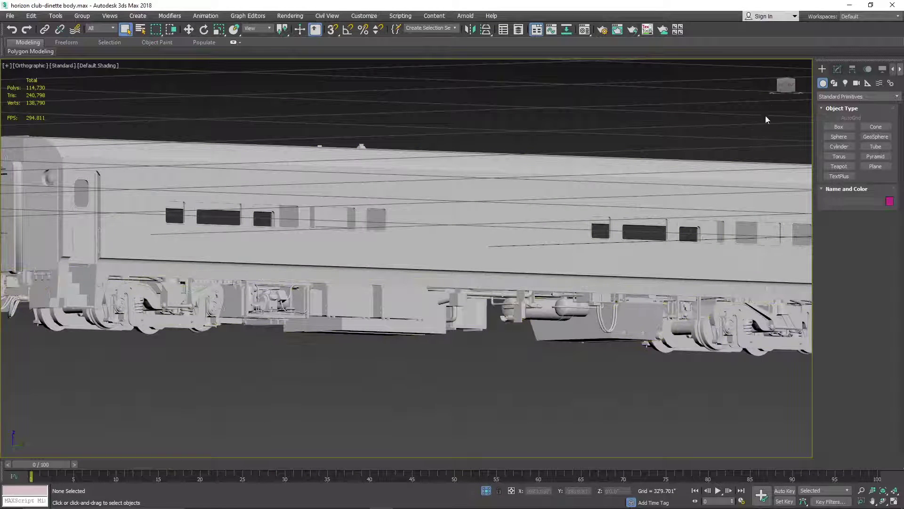
pyautogui.moveTo(782, 82); pyautogui.dragTo(793, 92)
pyautogui.moveTo(555, 187); pyautogui.dragTo(593, 280, button='middle')
pyautogui.moveTo(479, 262); pyautogui.dragTo(547, 318, button='middle')
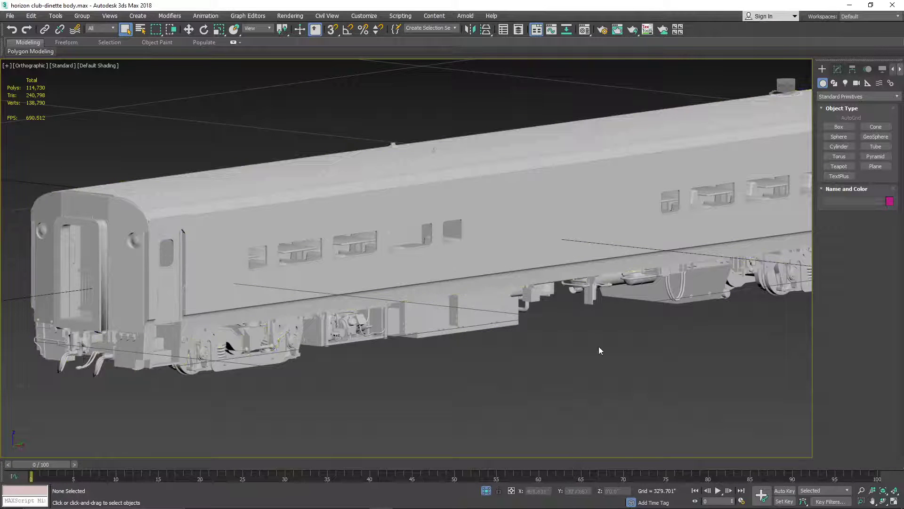
pyautogui.moveTo(554, 319); pyautogui.dragTo(376, 352, button='middle')
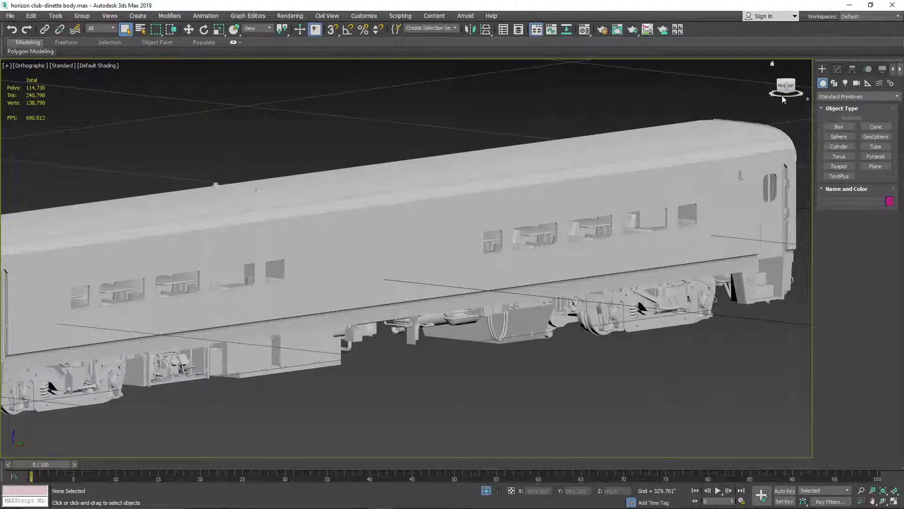
pyautogui.moveTo(785, 90); pyautogui.dragTo(601, 247)
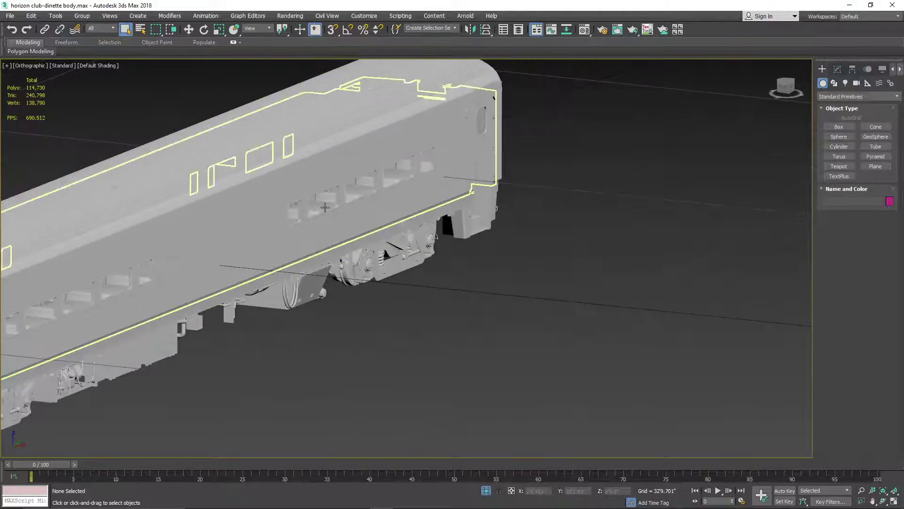
pyautogui.scroll(5, 413, 209)
pyautogui.scroll(5, 413, 209)
pyautogui.scroll(-10, 336, 214)
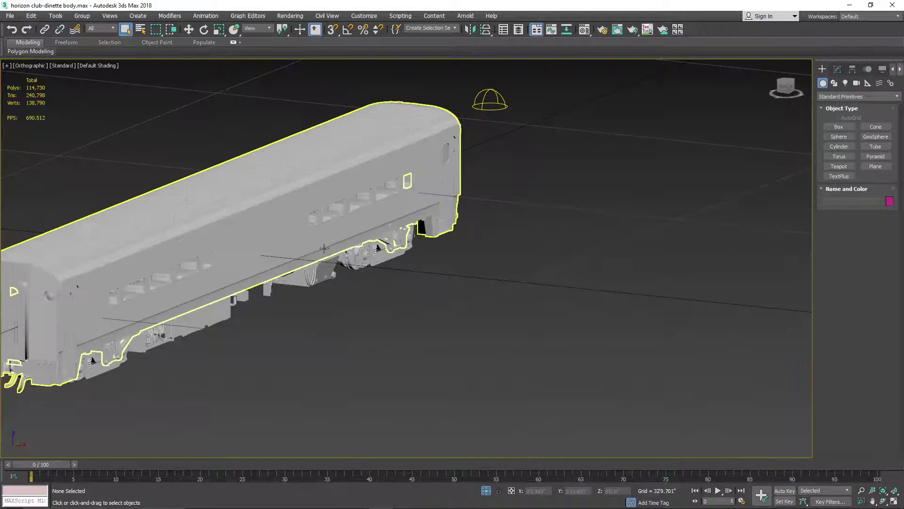
pyautogui.scroll(5, 235, 261)
pyautogui.moveTo(425, 209); pyautogui.dragTo(462, 211, button='middle')
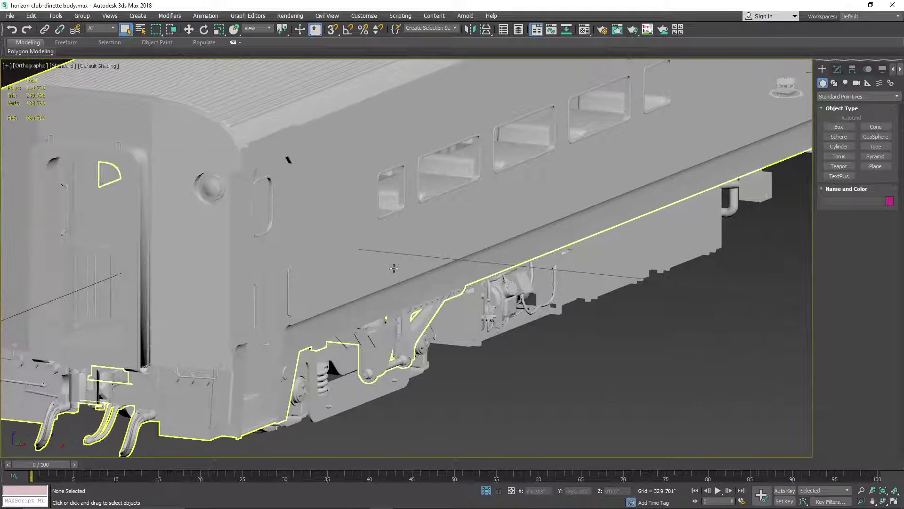
# - Select the club-dinette car's outer body shell and hide it to expose the interior and underframe
pyautogui.click(517, 221)
pyautogui.rightClick(517, 221)
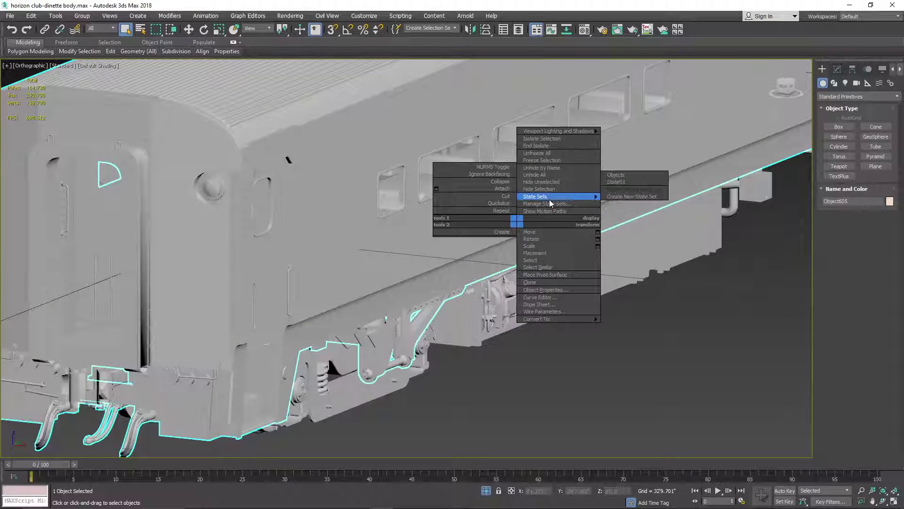
pyautogui.click(539, 189)
# - Examine the exposed underframe equipment of the club-dinette car, including its tanks, piping, equipment boxes and bogies
pyautogui.scroll(2, 525, 291)
pyautogui.scroll(-3, 525, 291)
pyautogui.moveTo(577, 230); pyautogui.dragTo(561, 279, button='middle')
pyautogui.keyDown('alt'); pyautogui.moveTo(548, 224); pyautogui.dragTo(493, 305, button='middle'); pyautogui.keyUp('alt')
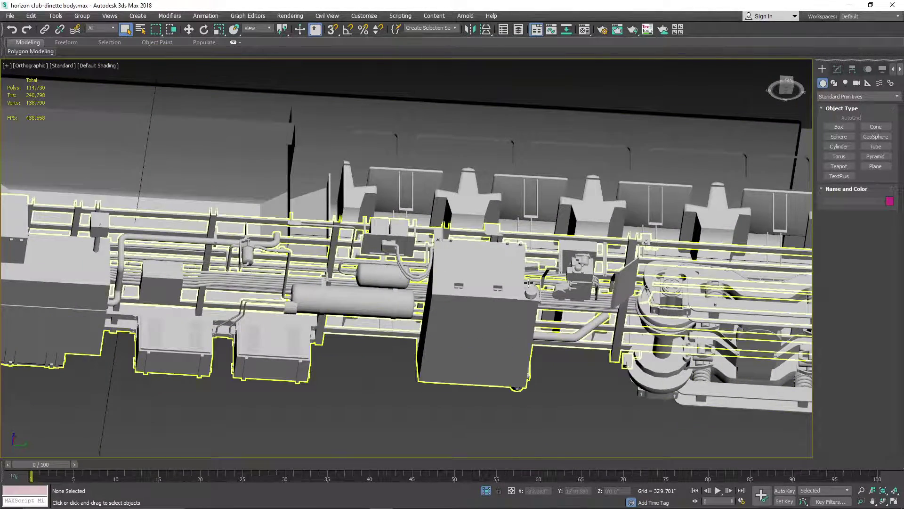
pyautogui.scroll(6, 405, 295)
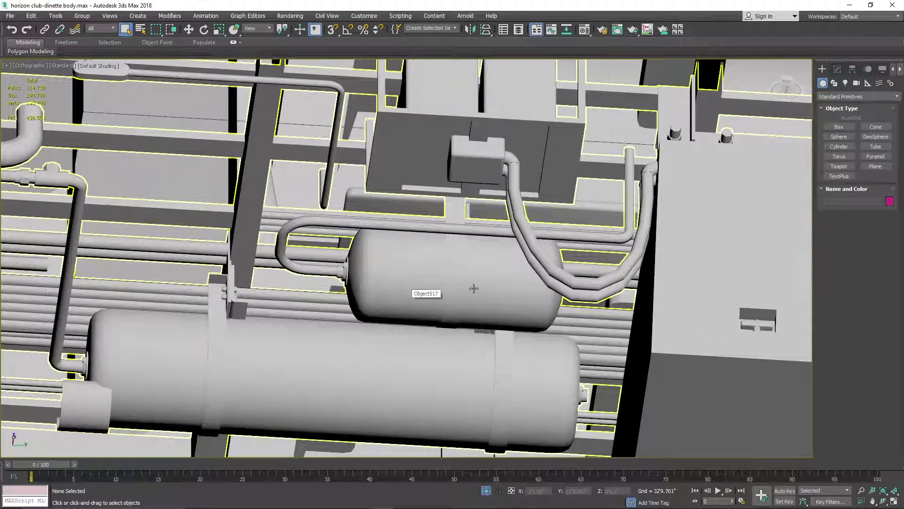
pyautogui.scroll(-8, 474, 288)
pyautogui.scroll(7, 495, 267)
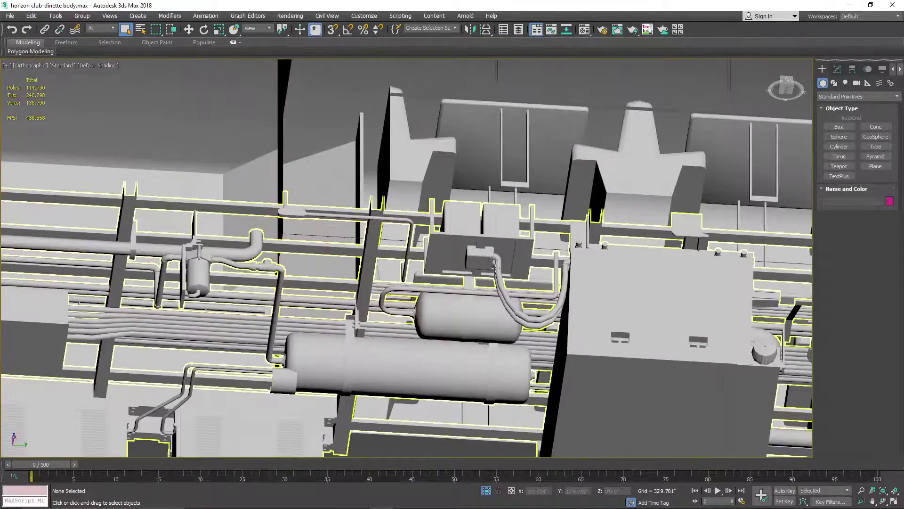
pyautogui.scroll(6, 496, 267)
pyautogui.scroll(-7, 499, 254)
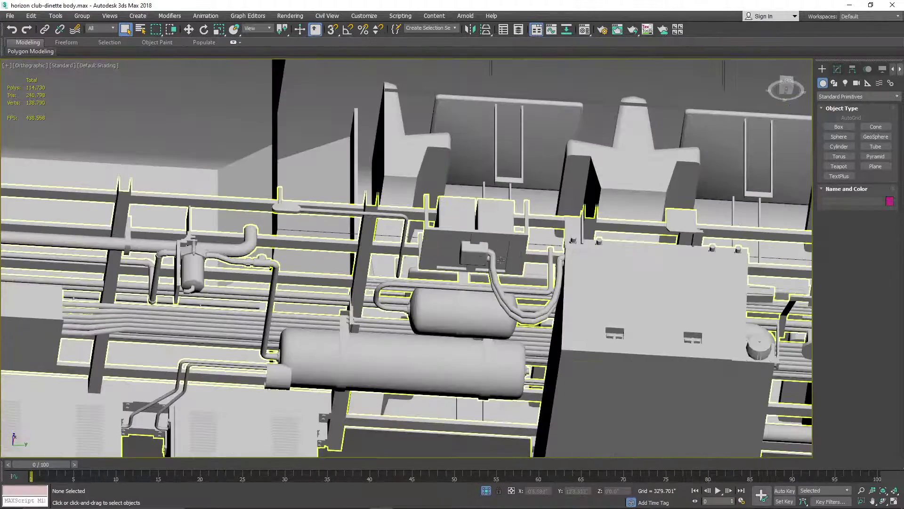
pyautogui.scroll(-8, 500, 260)
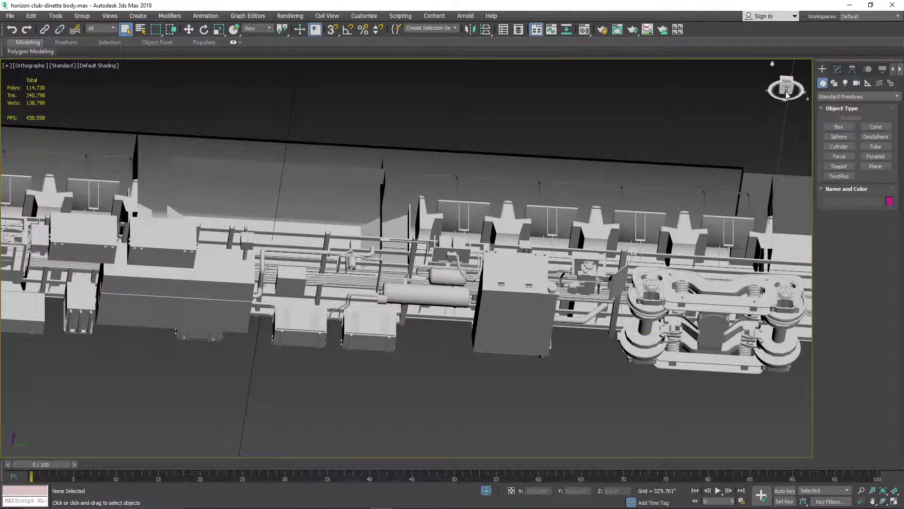
# - Examine the club-dinette car's interior from both ends, including the seats, tables, partitions and central service area
pyautogui.moveTo(785, 94); pyautogui.dragTo(787, 120)
pyautogui.moveTo(485, 264); pyautogui.dragTo(361, 217, button='middle')
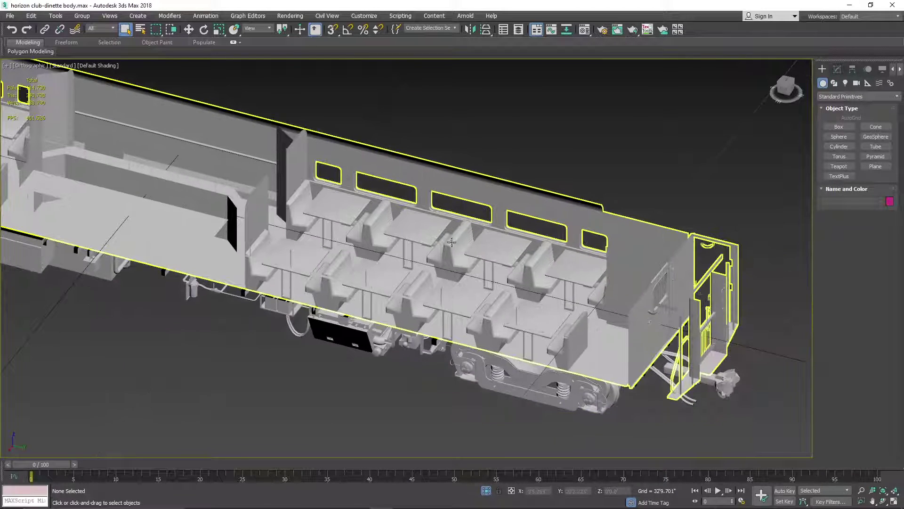
pyautogui.moveTo(256, 209); pyautogui.dragTo(449, 252, button='middle')
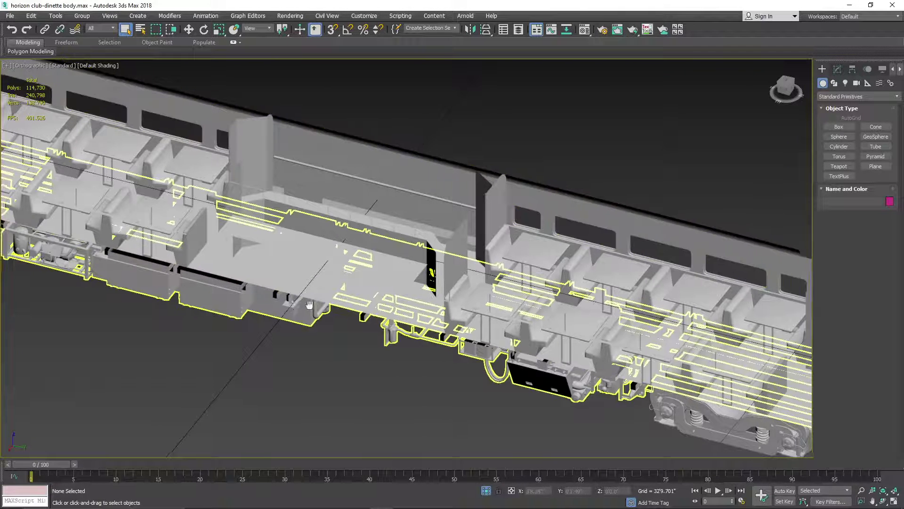
pyautogui.moveTo(296, 305); pyautogui.dragTo(471, 346, button='middle')
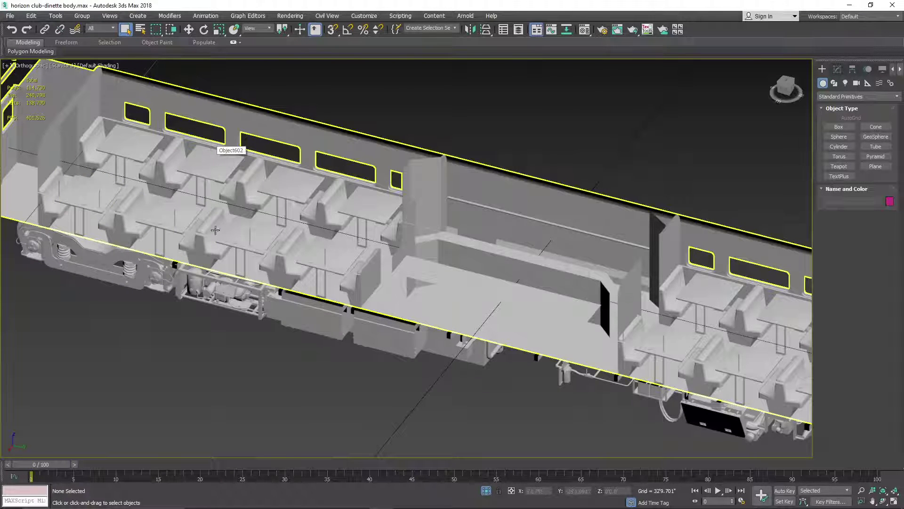
pyautogui.scroll(-2, 264, 231)
pyautogui.moveTo(229, 221); pyautogui.dragTo(295, 232, button='middle')
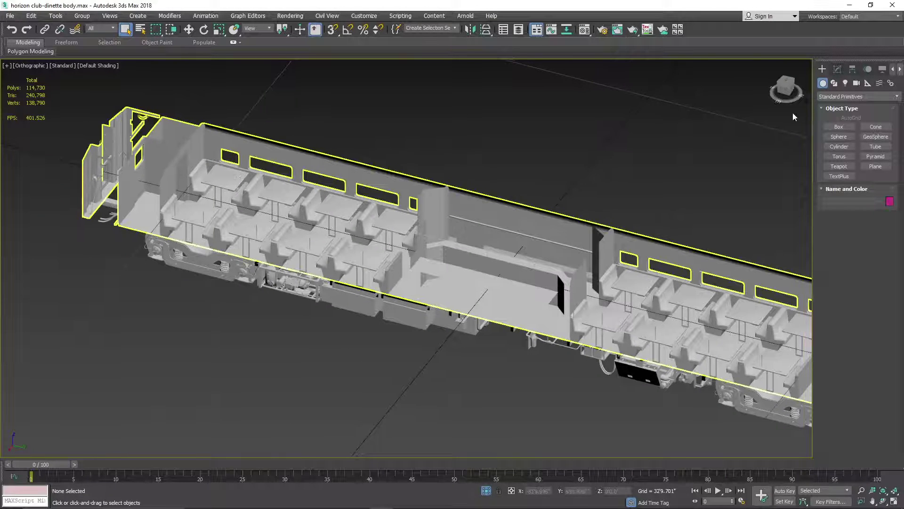
pyautogui.moveTo(777, 87); pyautogui.dragTo(782, 92)
pyautogui.moveTo(516, 277); pyautogui.dragTo(552, 239, button='middle')
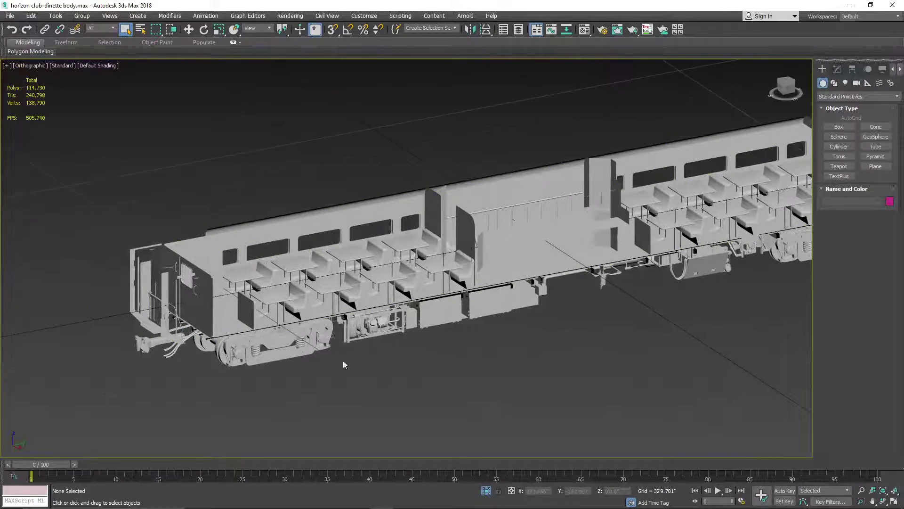
pyautogui.scroll(5, 297, 372)
pyautogui.scroll(-3, 297, 372)
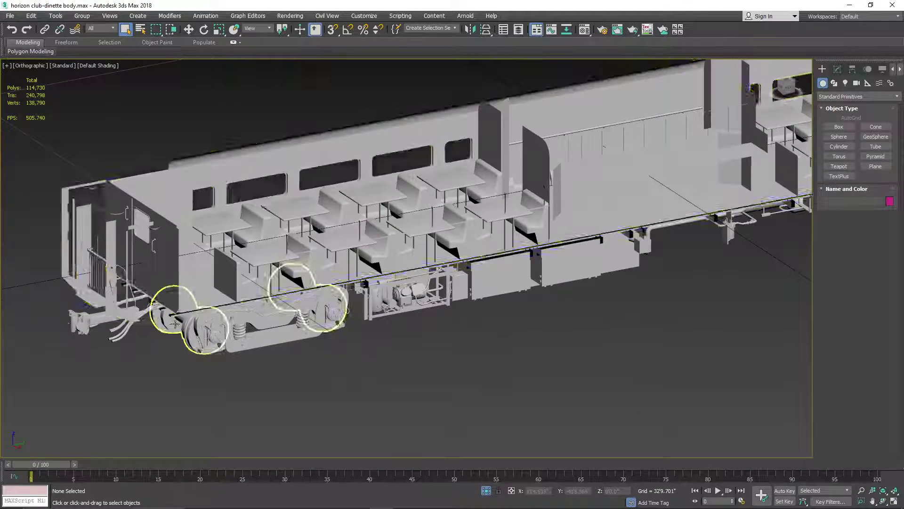
# - Unhide all objects to restore the car's body shell and view the complete club-dinette car
pyautogui.rightClick(575, 366)
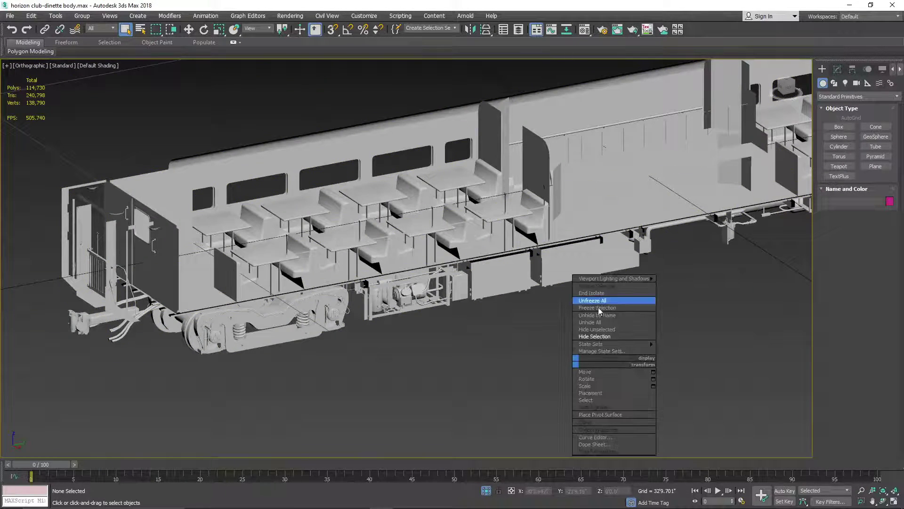
pyautogui.click(586, 321)
pyautogui.moveTo(586, 321); pyautogui.dragTo(490, 306, button='middle')
pyautogui.scroll(-5, 514, 312)
pyautogui.moveTo(786, 95)
pyautogui.mouseDown()
pyautogui.moveTo(772, 57)
pyautogui.moveTo(786, 54)
pyautogui.moveTo(801, 63)
pyautogui.moveTo(786, 88)
pyautogui.mouseUp()
pyautogui.scroll(4, 256, 295)
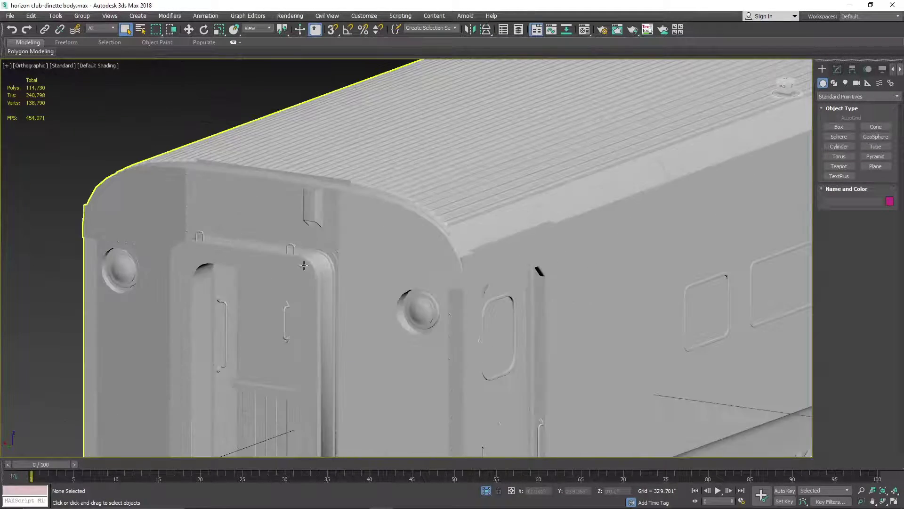
pyautogui.scroll(-8, 352, 252)
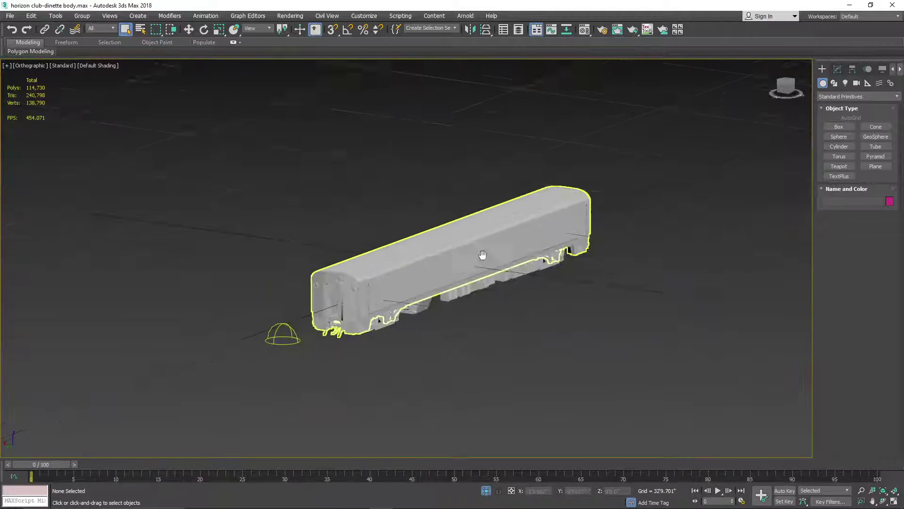
pyautogui.scroll(3, 499, 250)
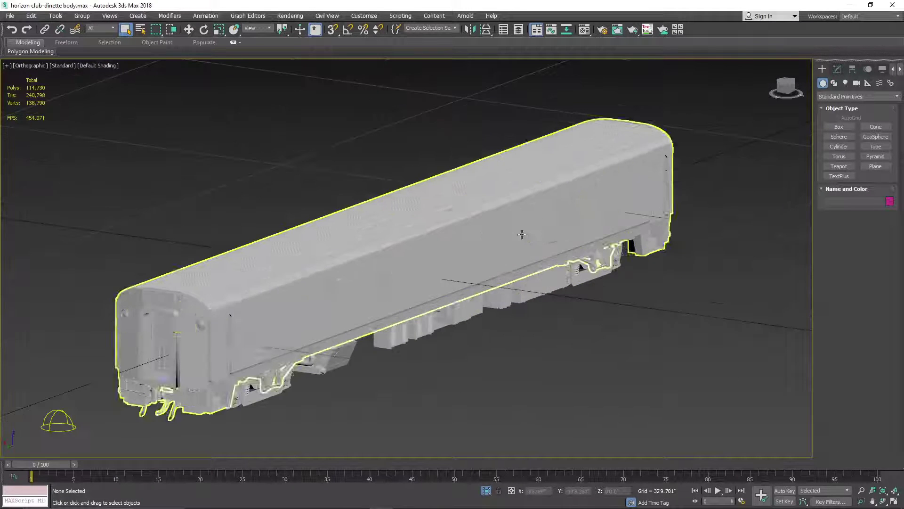
# - Close the club-dinette scene and continue loading Horizon coach.max despite its missing external files
pyautogui.click(892, 5)
pyautogui.click(452, 274)
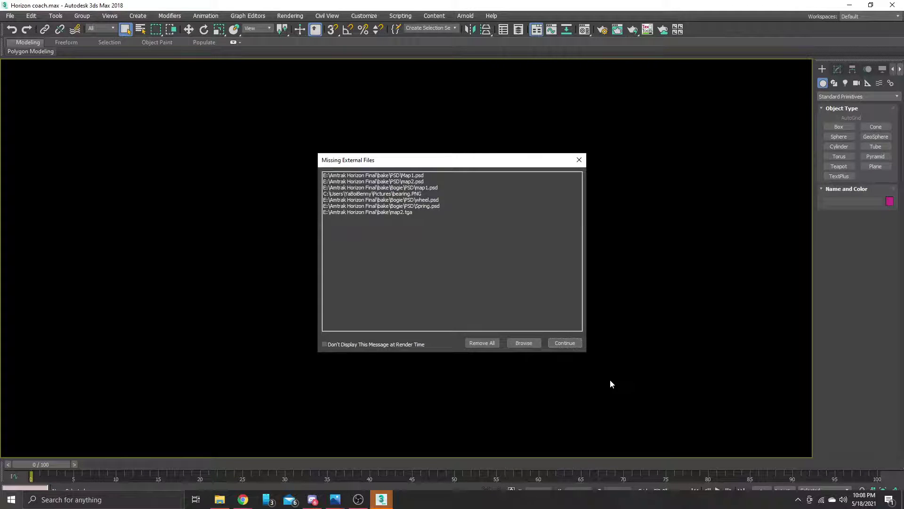
pyautogui.click(565, 343)
pyautogui.click(422, 284)
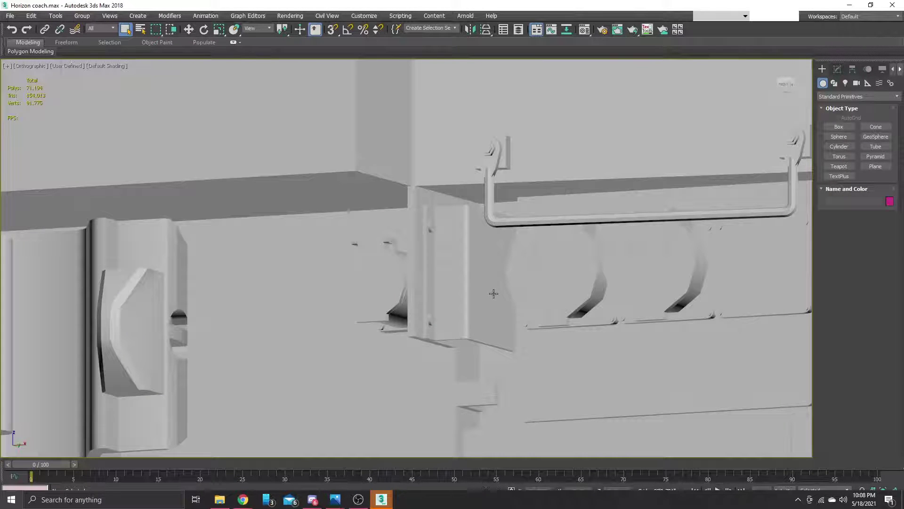
# - Examine the grey Horizon coach's exterior, including its end door, roof, side, bogies and underframe equipment
pyautogui.scroll(-5, 492, 293)
pyautogui.scroll(-6, 504, 297)
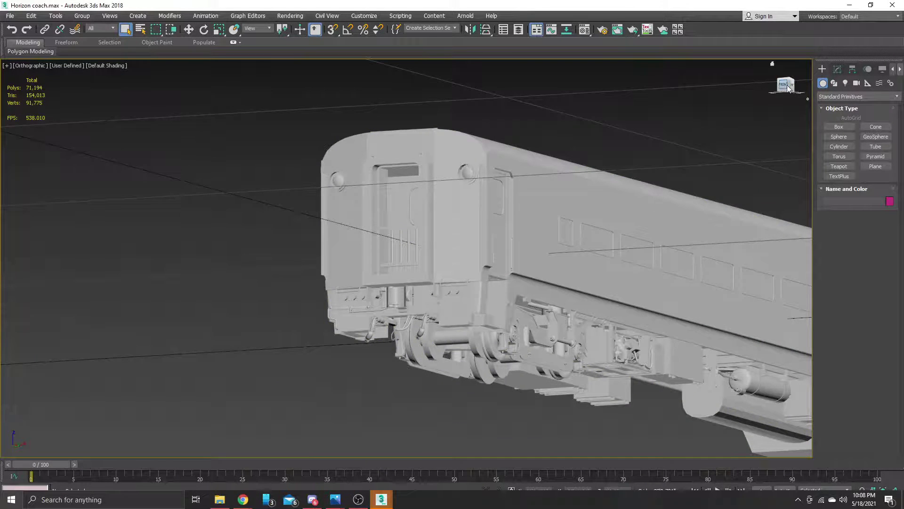
pyautogui.click(783, 89)
pyautogui.click(565, 147)
pyautogui.scroll(2, 430, 256)
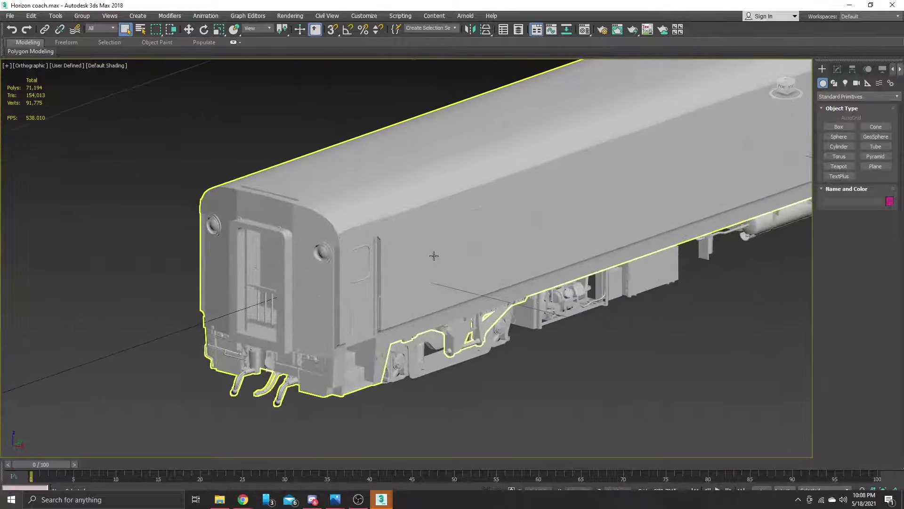
pyautogui.scroll(2, 596, 238)
pyautogui.click(585, 285)
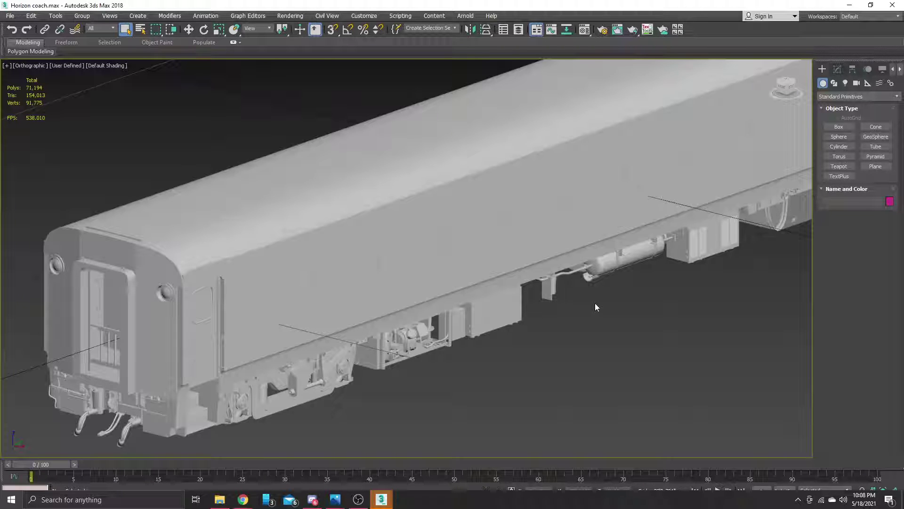
pyautogui.moveTo(680, 274); pyautogui.dragTo(598, 285, button='middle')
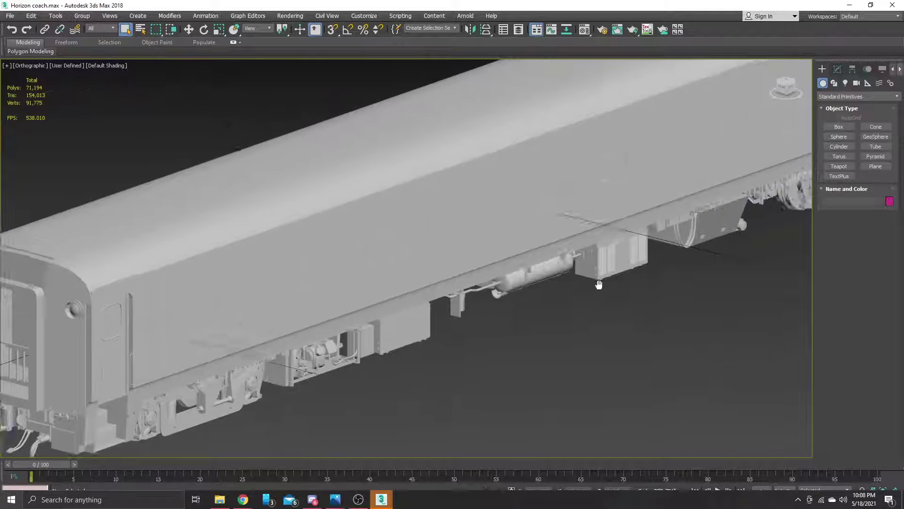
pyautogui.scroll(-5, 599, 285)
pyautogui.keyDown('alt'); pyautogui.moveTo(668, 315); pyautogui.dragTo(696, 193, button='middle'); pyautogui.keyUp('alt')
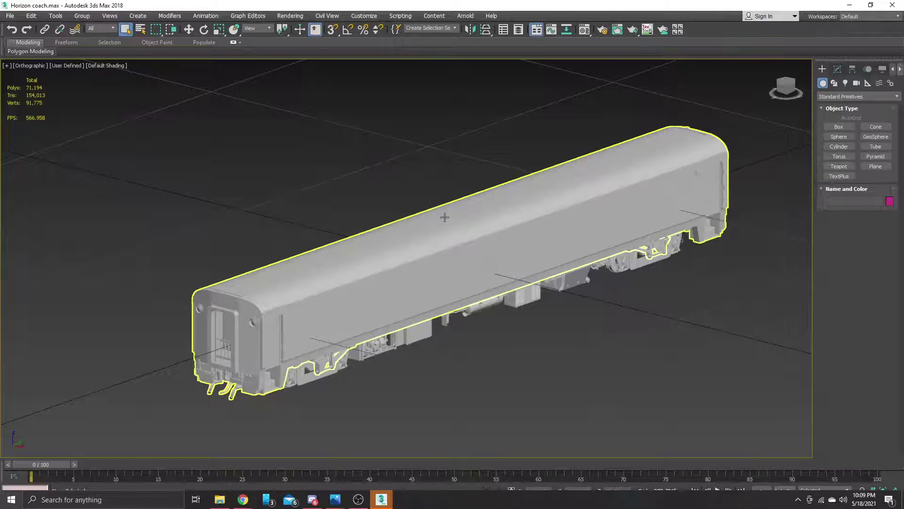
pyautogui.scroll(5, 390, 327)
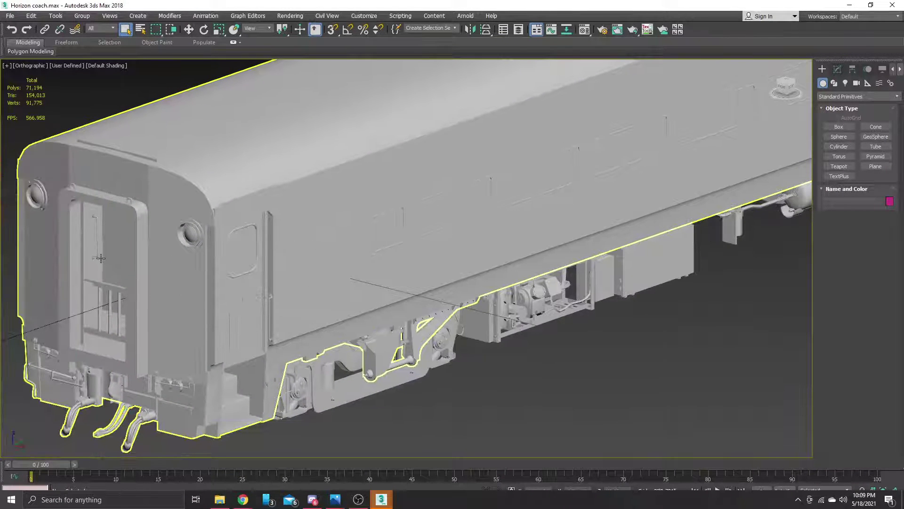
pyautogui.scroll(-5, 438, 362)
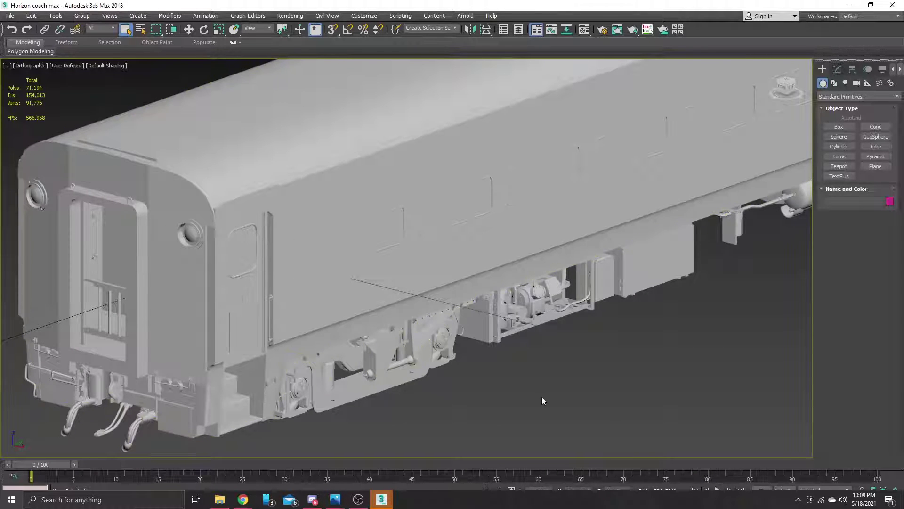
# - Select the glass in the Horizon coach's side windows and hide it
pyautogui.click(395, 228)
pyautogui.rightClick(395, 227)
pyautogui.click(414, 192)
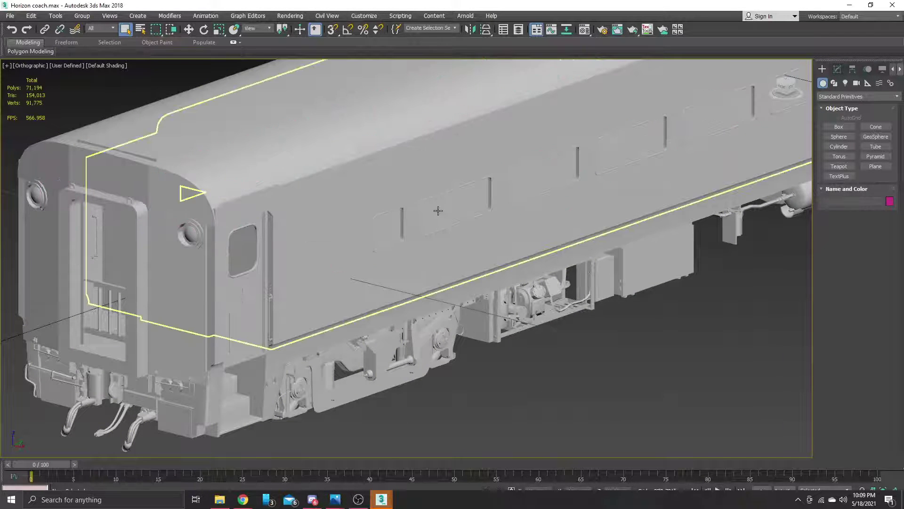
# - Examine the coach's side window frames, rounded corners and recesses up close and from a steeper angle
pyautogui.scroll(10, 498, 214)
pyautogui.scroll(6, 574, 198)
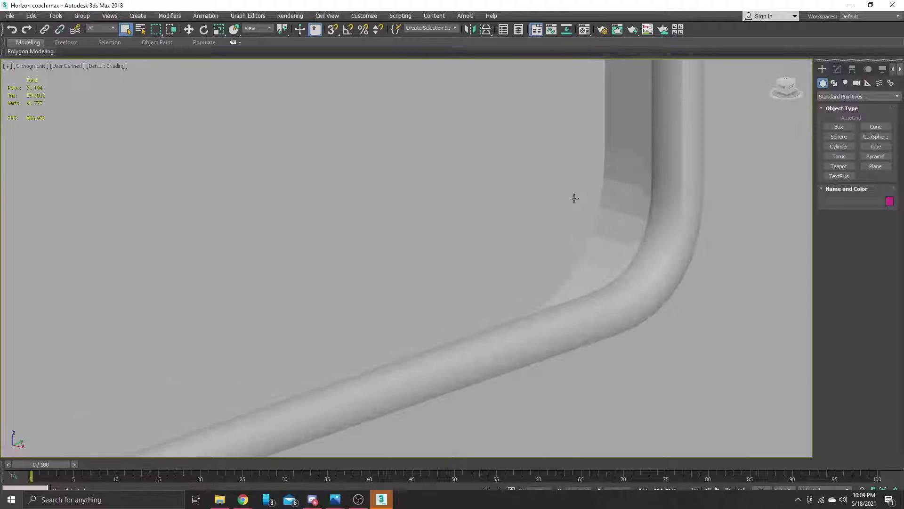
pyautogui.scroll(-6, 565, 196)
pyautogui.scroll(-4, 584, 197)
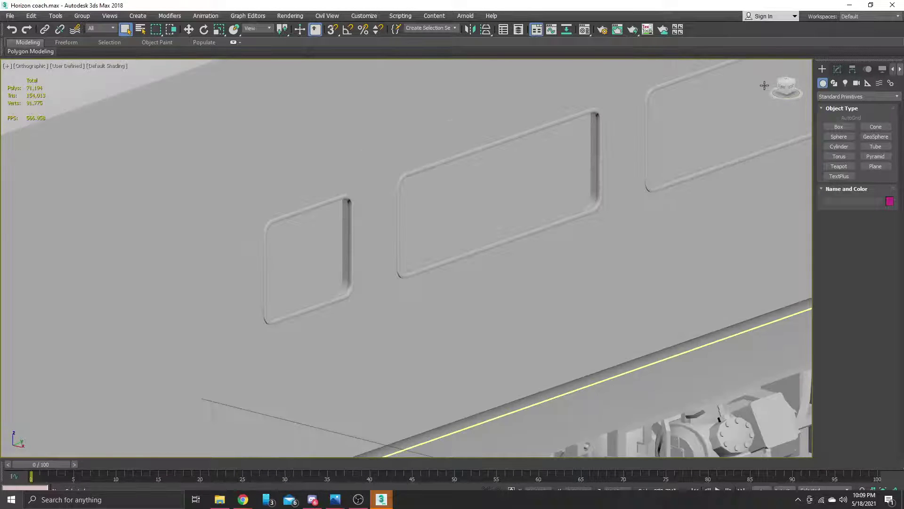
pyautogui.click(786, 86)
pyautogui.moveTo(694, 143); pyautogui.dragTo(356, 294, button='middle')
pyautogui.moveTo(560, 219); pyautogui.dragTo(407, 271, button='middle')
pyautogui.moveTo(688, 228); pyautogui.dragTo(481, 252, button='middle')
pyautogui.scroll(6, 558, 177)
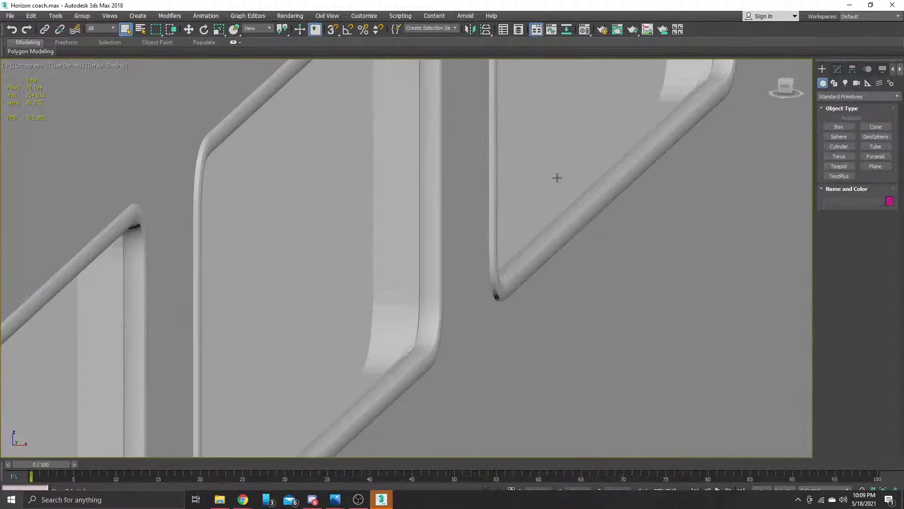
pyautogui.scroll(-2, 416, 317)
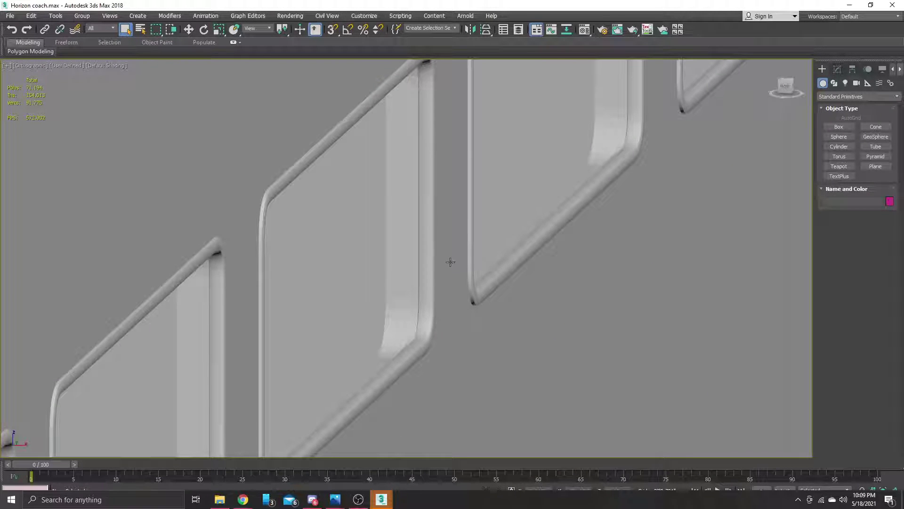
pyautogui.scroll(-5, 450, 261)
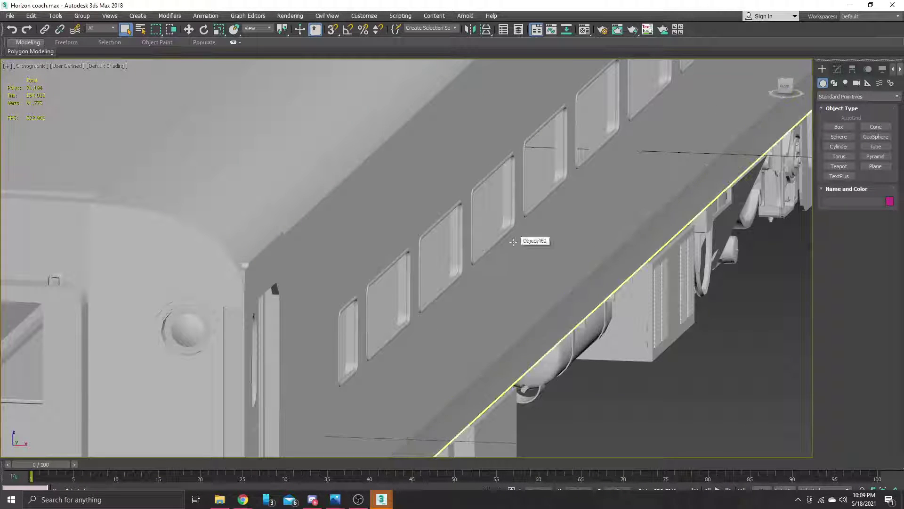
pyautogui.scroll(10, 444, 266)
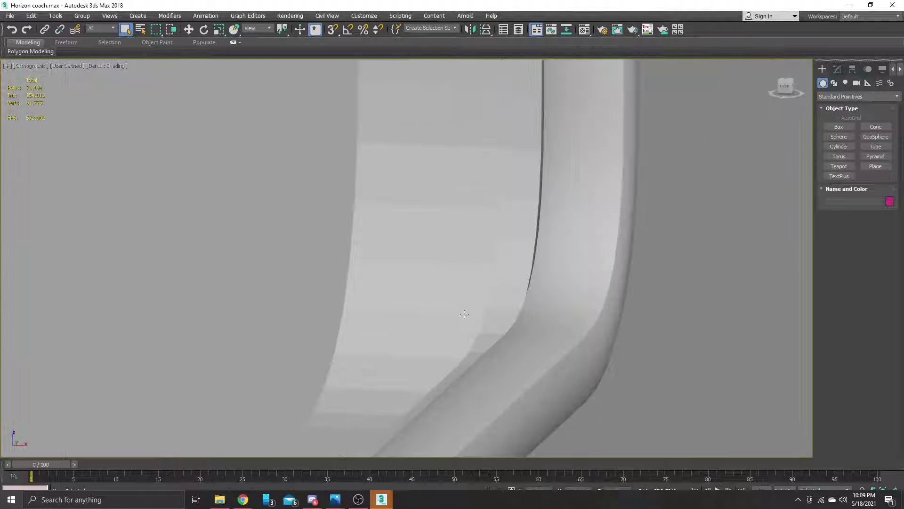
pyautogui.scroll(-2, 465, 314)
# - Leave the viewport shading options unchanged and select the inner wall object behind the coach's side window frames
pyautogui.click(107, 67)
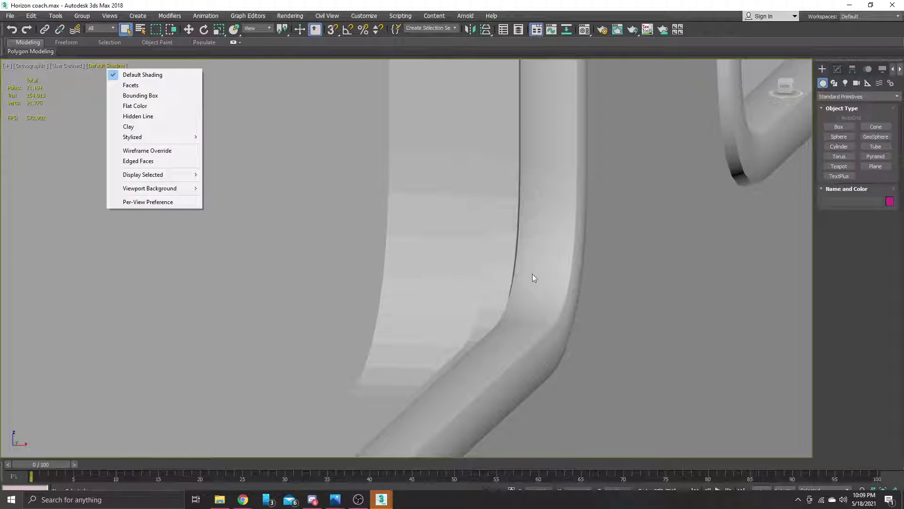
pyautogui.click(484, 280)
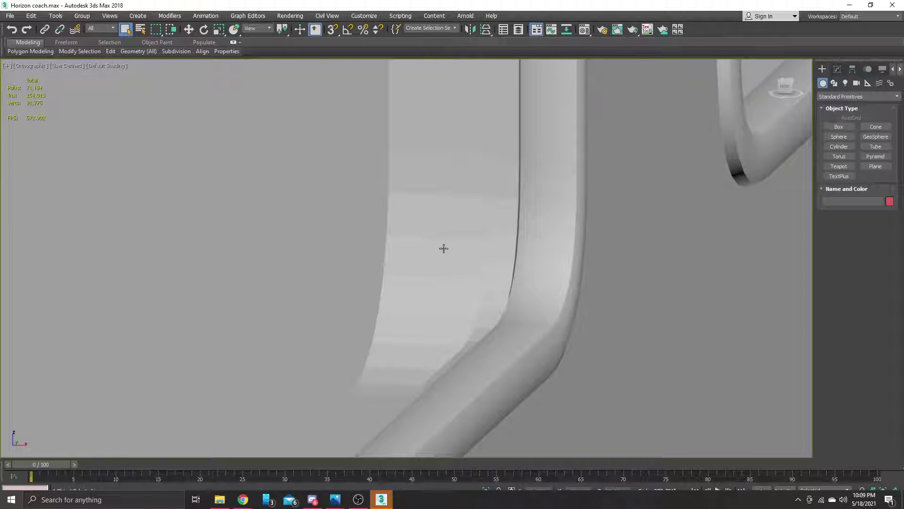
pyautogui.scroll(-4, 476, 236)
pyautogui.scroll(-3, 451, 279)
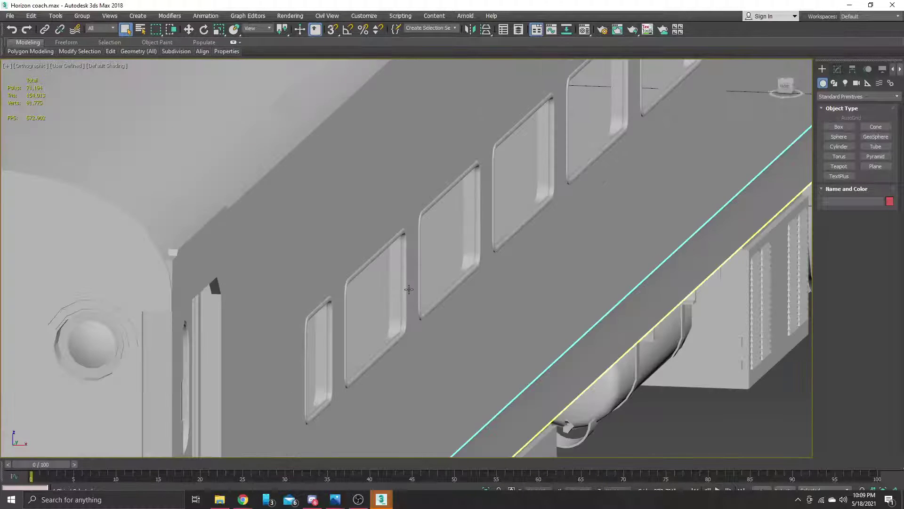
# - Select the coach's outer body shell and hide it to expose the inner wall
pyautogui.moveTo(408, 289); pyautogui.dragTo(505, 284, button='middle')
pyautogui.scroll(-2, 500, 281)
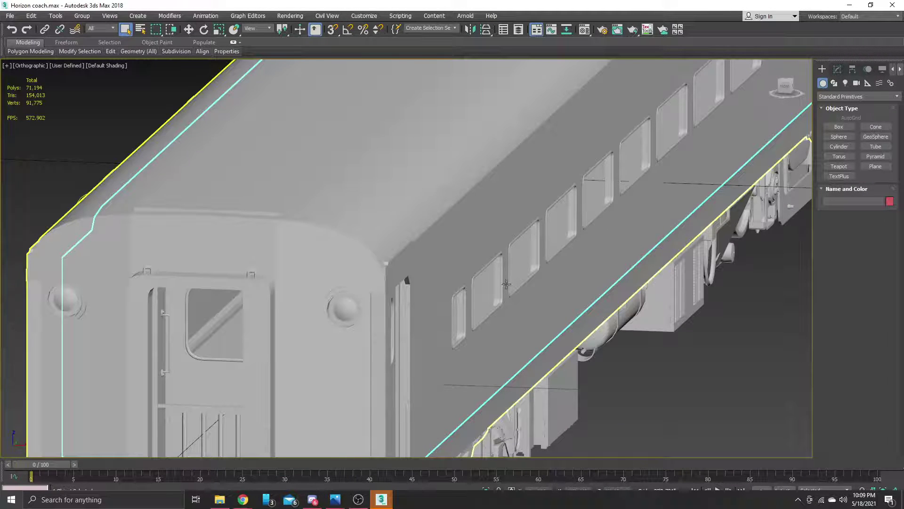
pyautogui.moveTo(588, 225); pyautogui.dragTo(571, 237, button='middle')
pyautogui.click(425, 193)
pyautogui.rightClick(423, 191)
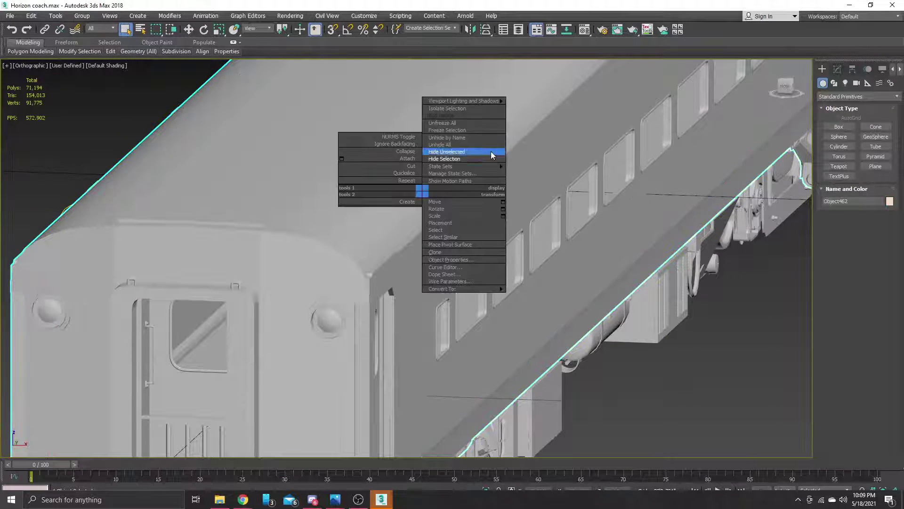
pyautogui.click(454, 153)
pyautogui.scroll(-4, 425, 229)
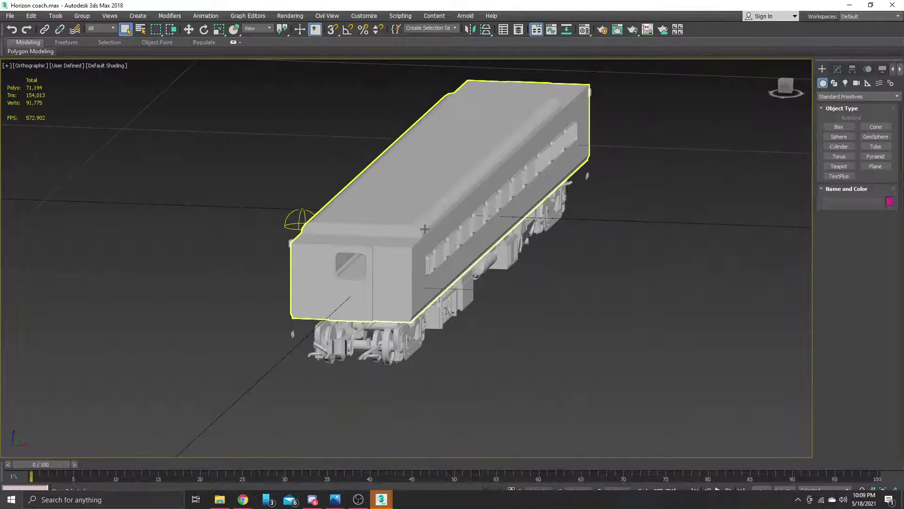
# - Examine the exposed inner wall's window frames and the narrow gaps between them up close
pyautogui.scroll(5, 412, 256)
pyautogui.scroll(-4, 355, 259)
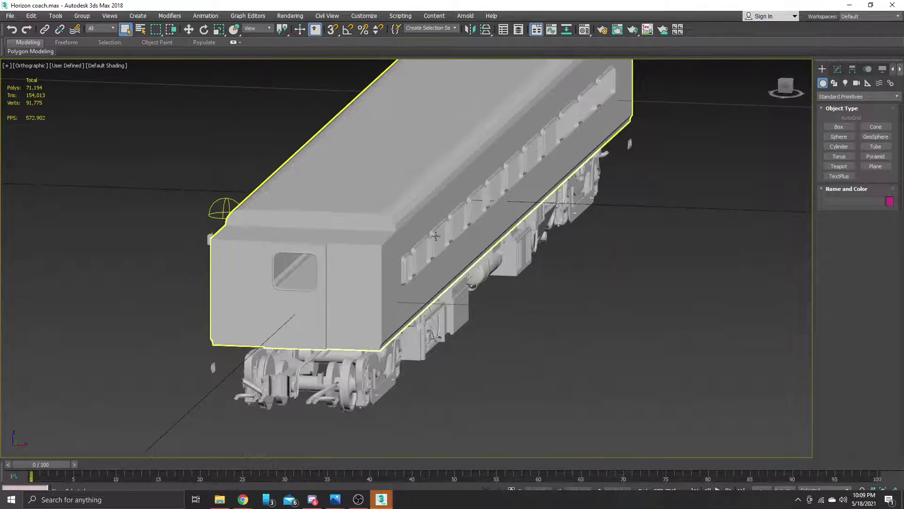
pyautogui.scroll(2, 443, 225)
pyautogui.moveTo(443, 224); pyautogui.dragTo(483, 219, button='middle')
pyautogui.scroll(5, 431, 291)
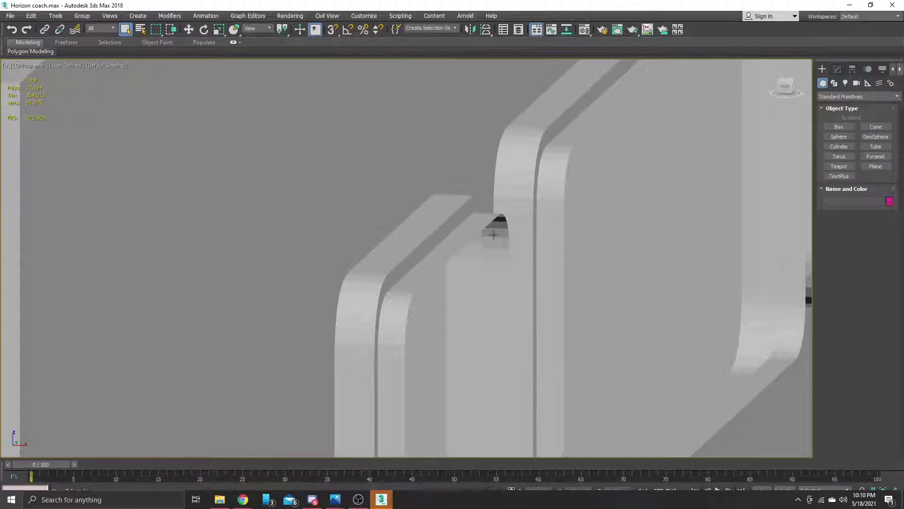
pyautogui.moveTo(493, 234); pyautogui.dragTo(484, 233, button='middle')
pyautogui.scroll(-8, 377, 216)
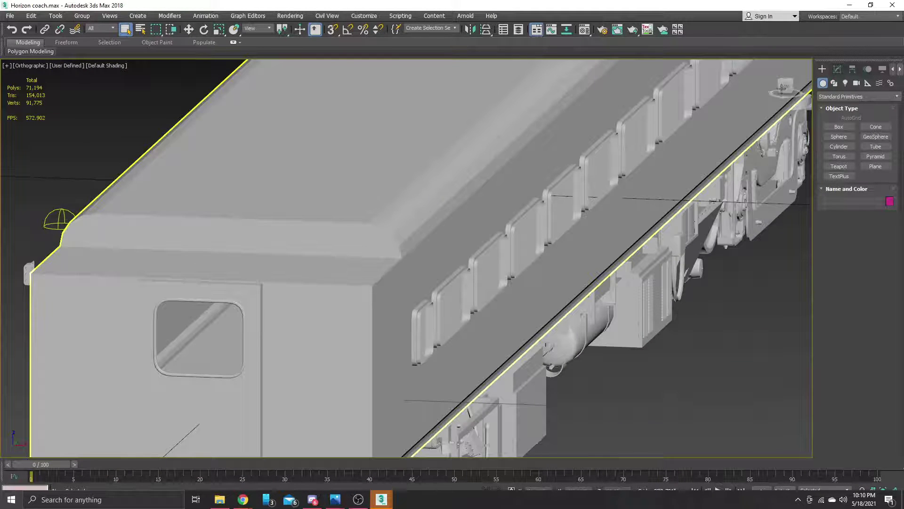
# - Unhide all objects in the scene and view the coach with its surrounding construction parts
pyautogui.moveTo(782, 88); pyautogui.dragTo(804, 90)
pyautogui.rightClick(677, 365)
pyautogui.click(698, 325)
pyautogui.scroll(-15, 678, 289)
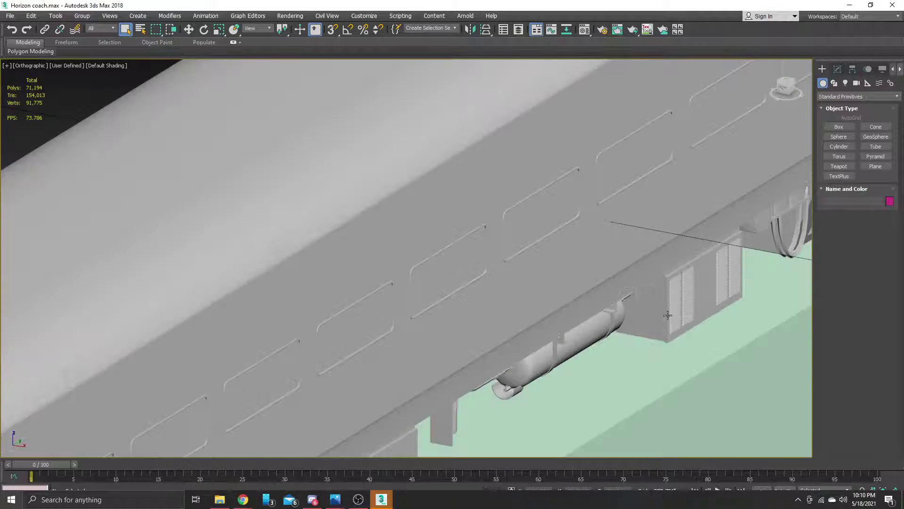
pyautogui.moveTo(555, 278); pyautogui.dragTo(353, 136)
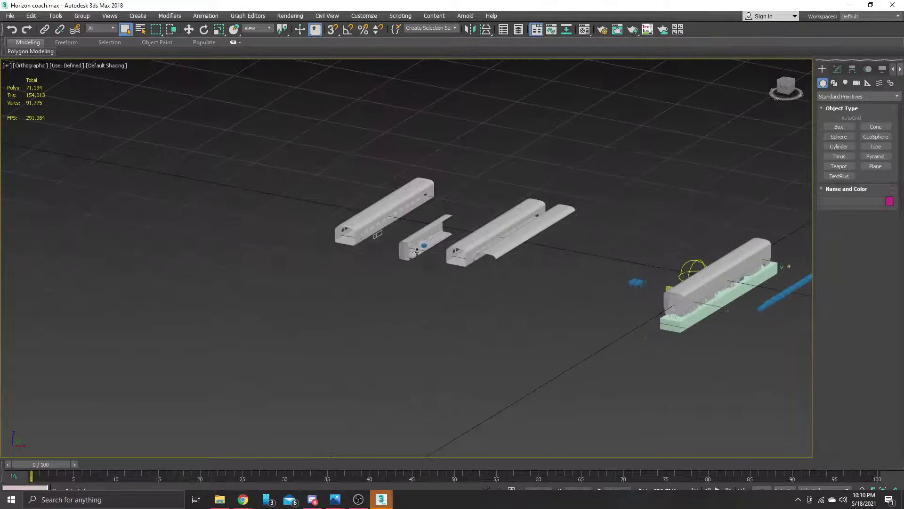
# - Select the long pale green box beneath the coach and hide it
pyautogui.press('z')
pyautogui.moveTo(514, 231); pyautogui.dragTo(244, 139, button='middle')
pyautogui.click(488, 277)
pyautogui.rightClick(488, 276)
pyautogui.click(506, 243)
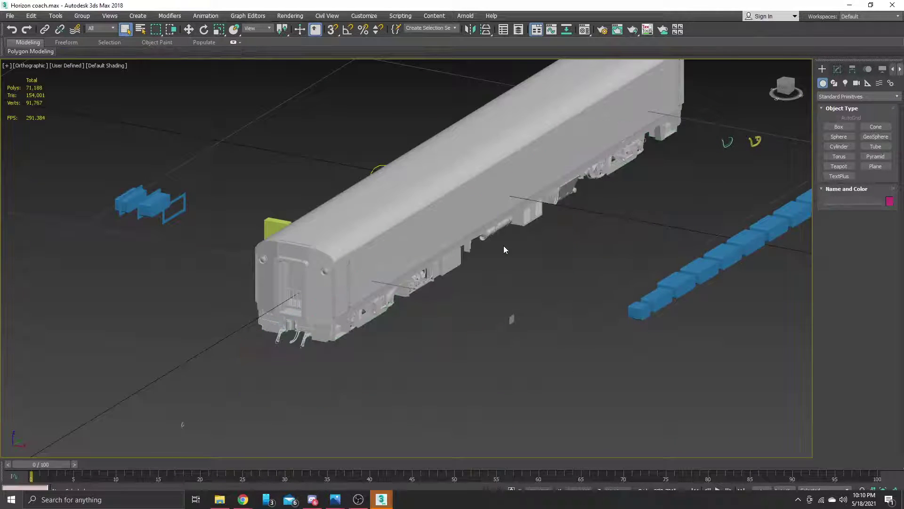
# - Hide one of the blue rounded blocks in the row beside the coach
pyautogui.moveTo(504, 245); pyautogui.dragTo(426, 248, button='middle')
pyautogui.click(655, 279)
pyautogui.rightClick(608, 282)
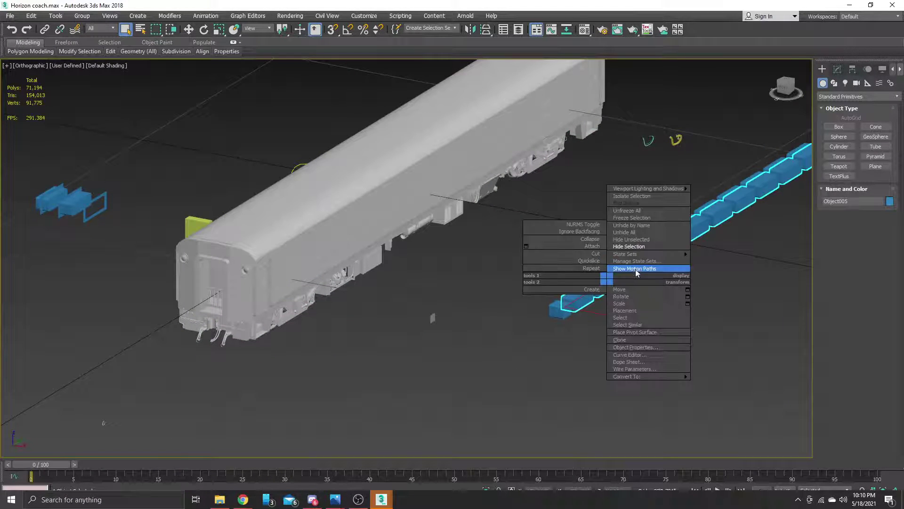
pyautogui.click(628, 246)
# - Inspect the yellow curved triple-cable model and its three-lobed profile beside the coach
pyautogui.scroll(15, 678, 155)
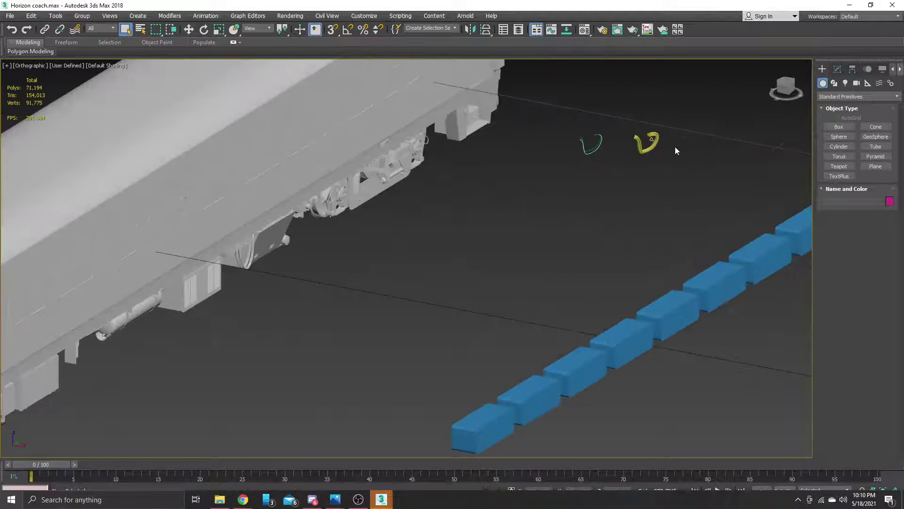
pyautogui.scroll(5, 689, 202)
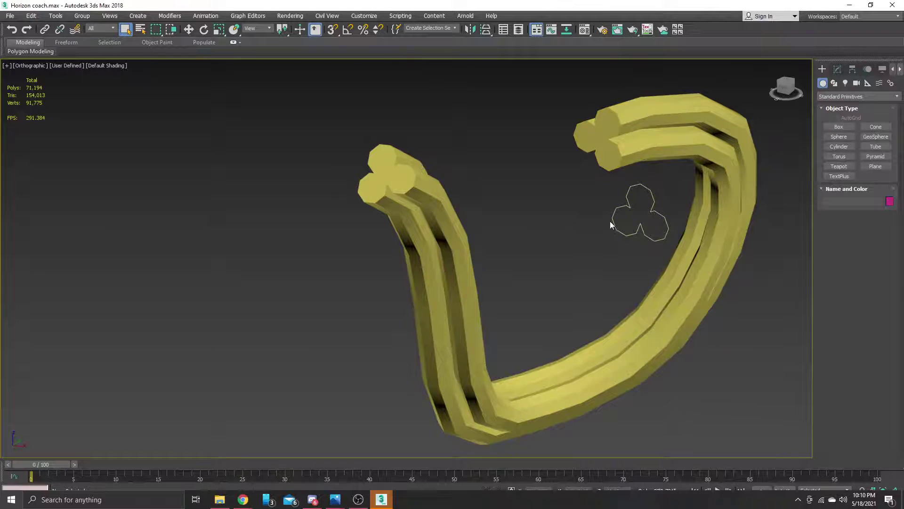
pyautogui.scroll(-10, 609, 221)
pyautogui.moveTo(380, 243); pyautogui.dragTo(612, 200, button='middle')
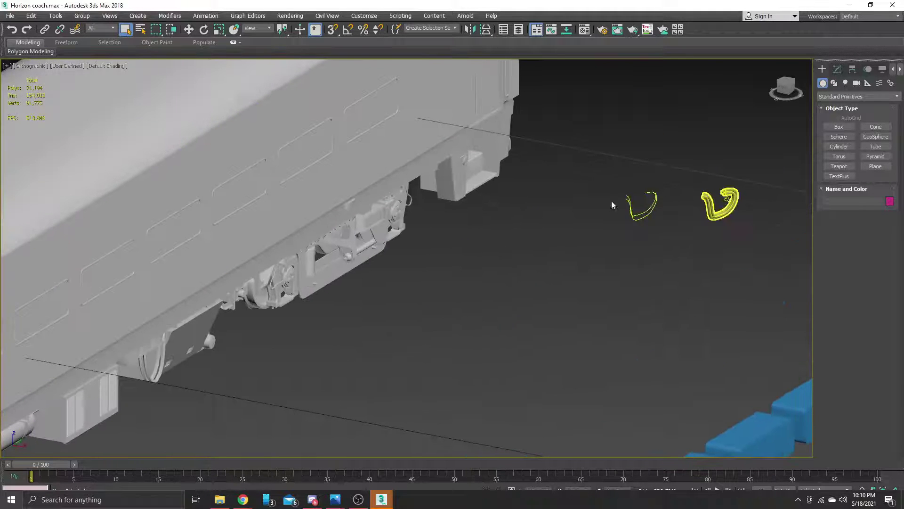
pyautogui.click(595, 226)
pyautogui.scroll(-6, 447, 322)
pyautogui.moveTo(445, 324); pyautogui.dragTo(557, 281, button='middle')
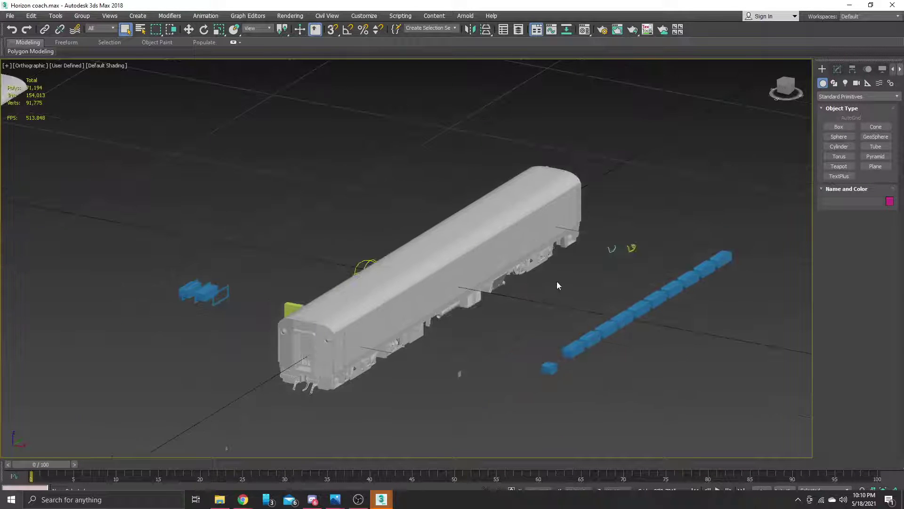
# - Undo the recent hide and unhide-all operations, back to before the outer body shell was hidden
pyautogui.hotkey('ctrl', 'z')
pyautogui.hotkey('ctrl', 'z')
pyautogui.hotkey('ctrl', 'z')
pyautogui.hotkey('ctrl', 'z')
pyautogui.hotkey('ctrl', 'z')
pyautogui.hotkey('ctrl', 'z')
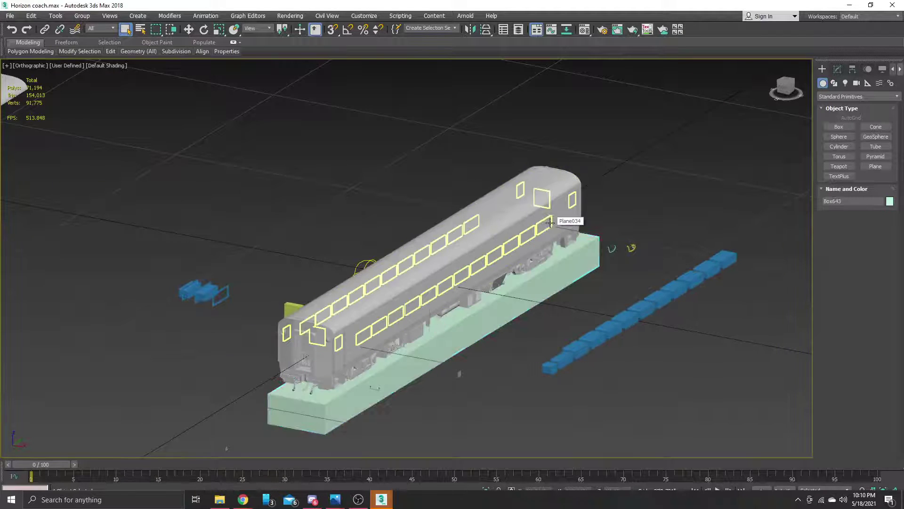
pyautogui.hotkey('ctrl', 'z')
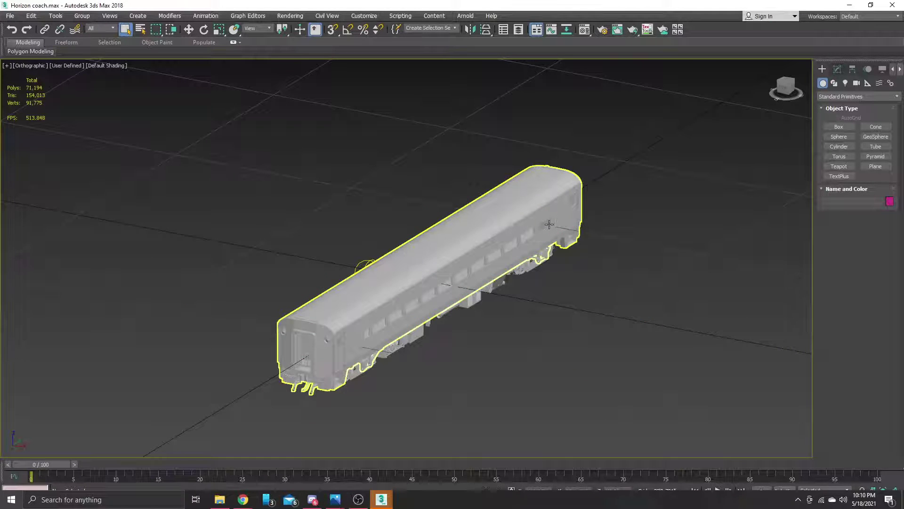
# - Examine the coach's end door, brake hoses, side steps and nearest bogie
pyautogui.moveTo(463, 330); pyautogui.dragTo(572, 269, button='middle')
pyautogui.scroll(3, 500, 323)
pyautogui.scroll(3, 409, 337)
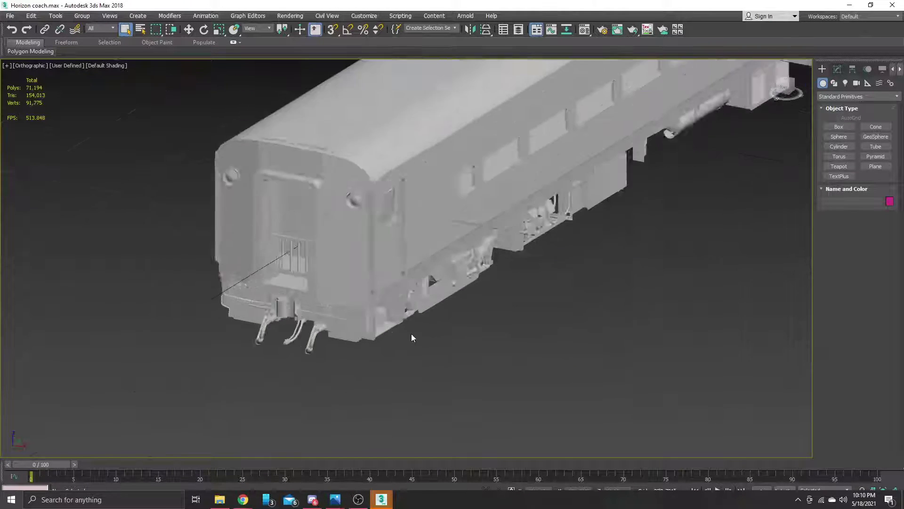
pyautogui.scroll(2, 468, 329)
pyautogui.scroll(1, 523, 322)
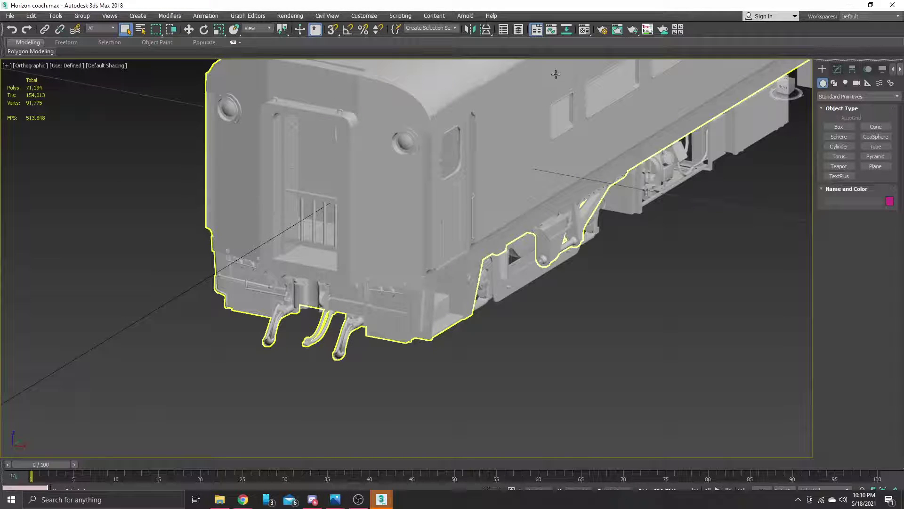
pyautogui.keyDown('alt'); pyautogui.moveTo(591, 211); pyautogui.dragTo(687, 95, button='middle'); pyautogui.keyUp('alt')
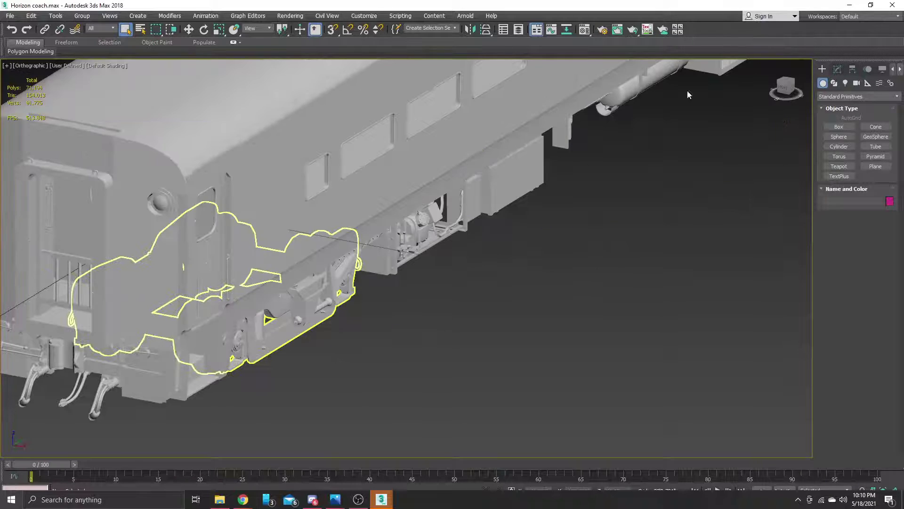
# - Examine the underframe from below, focusing on the equipment boxes, tanks and looping cables
pyautogui.moveTo(785, 90); pyautogui.dragTo(690, 42)
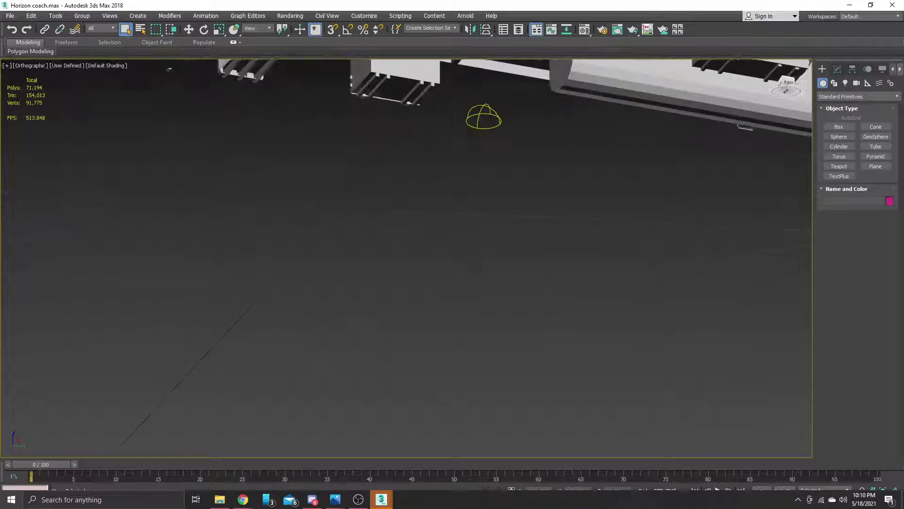
pyautogui.moveTo(658, 121); pyautogui.dragTo(562, 242, button='middle')
pyautogui.moveTo(688, 192); pyautogui.dragTo(432, 214, button='middle')
pyautogui.scroll(3, 494, 201)
pyautogui.moveTo(587, 233); pyautogui.dragTo(377, 202, button='middle')
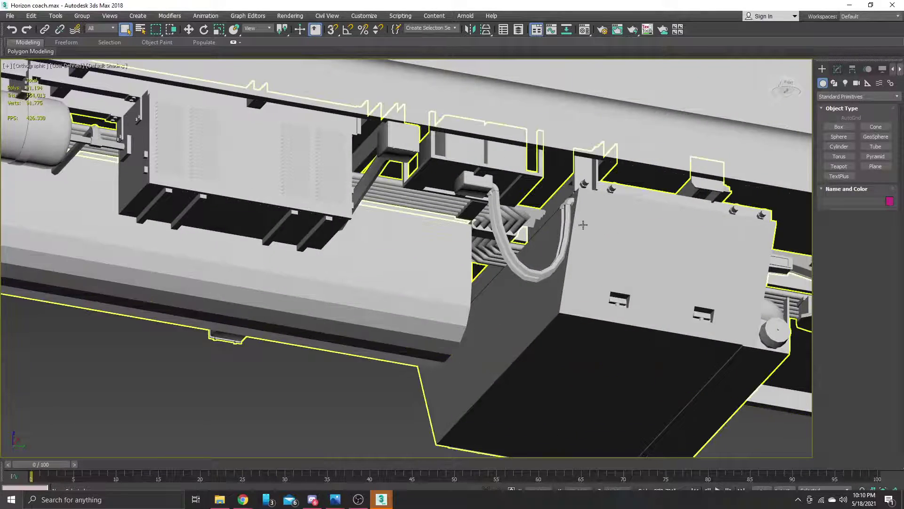
pyautogui.scroll(2, 543, 274)
pyautogui.scroll(4, 473, 168)
pyautogui.scroll(2, 481, 142)
pyautogui.scroll(-10, 480, 142)
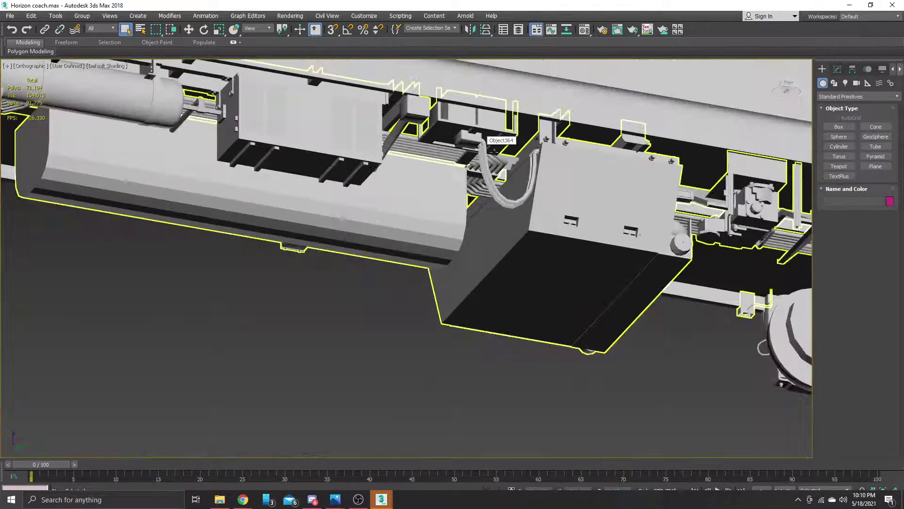
# - Survey the bogies and equipment boxes along the underside towards the coach's end steps
pyautogui.moveTo(667, 242); pyautogui.dragTo(499, 215, button='middle')
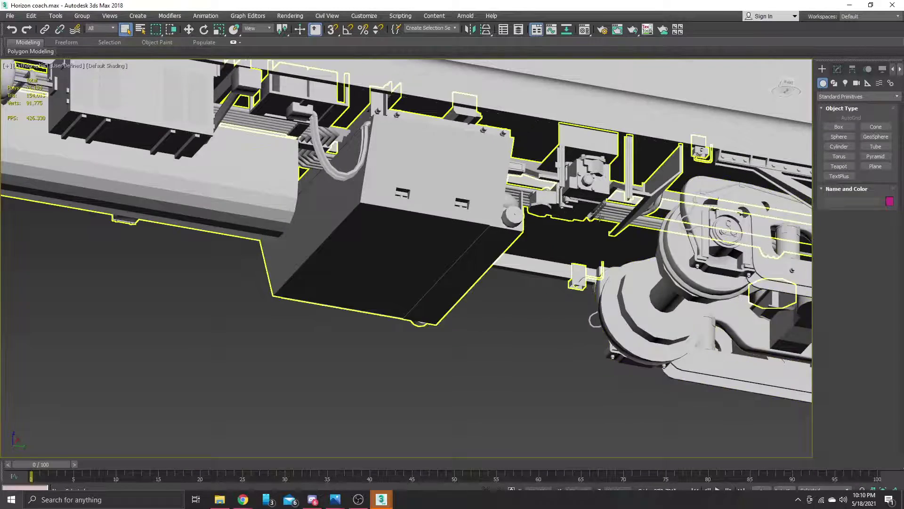
pyautogui.scroll(-3, 605, 212)
pyautogui.moveTo(436, 223); pyautogui.dragTo(742, 266, button='middle')
pyautogui.moveTo(411, 248); pyautogui.dragTo(652, 303, button='middle')
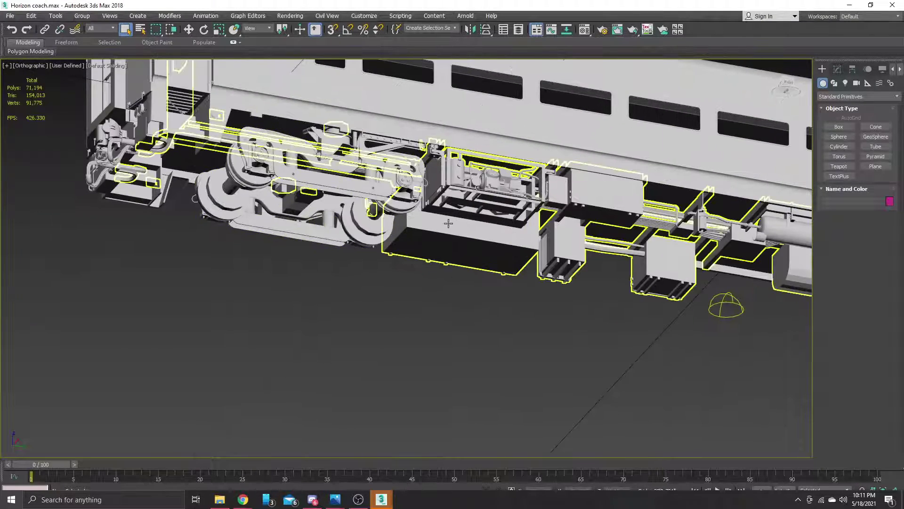
pyautogui.moveTo(431, 200); pyautogui.dragTo(634, 245, button='middle')
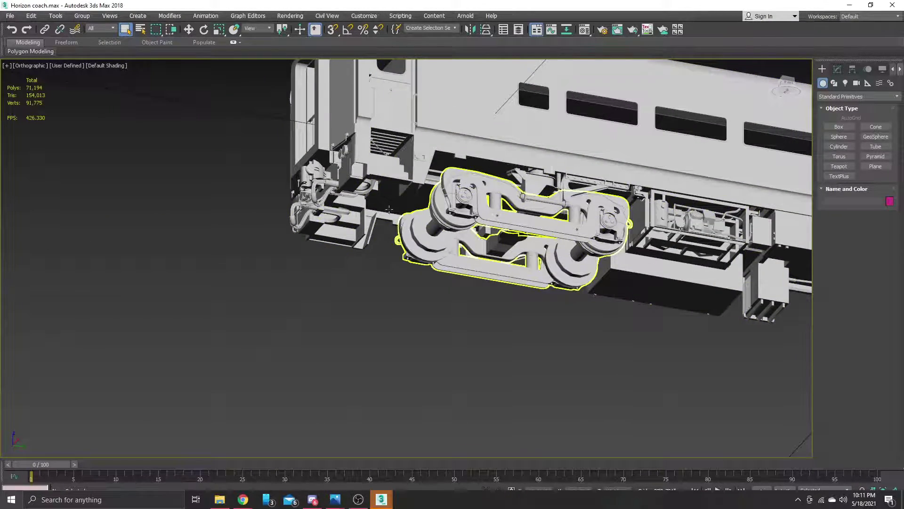
# - Inspect the round capped receptacles and the cables and hoses beneath the coach's end
pyautogui.scroll(3, 337, 158)
pyautogui.scroll(6, 338, 158)
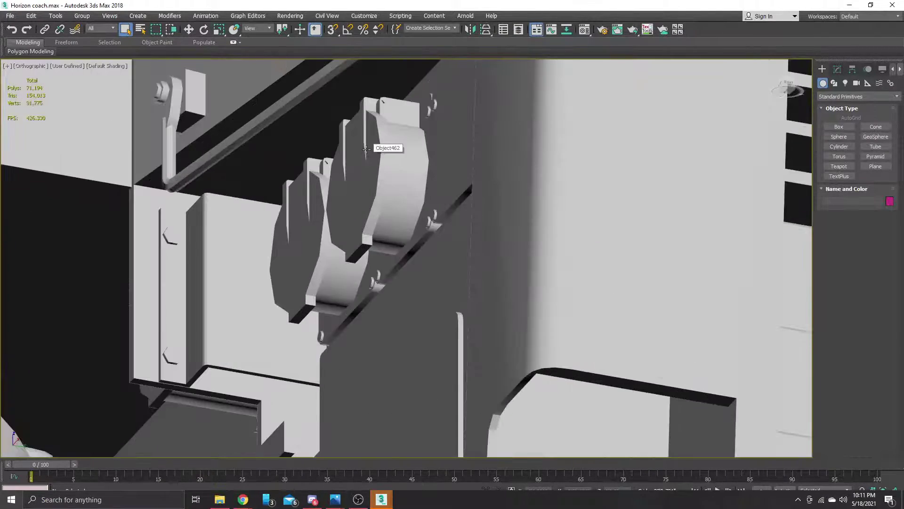
pyautogui.scroll(-6, 366, 167)
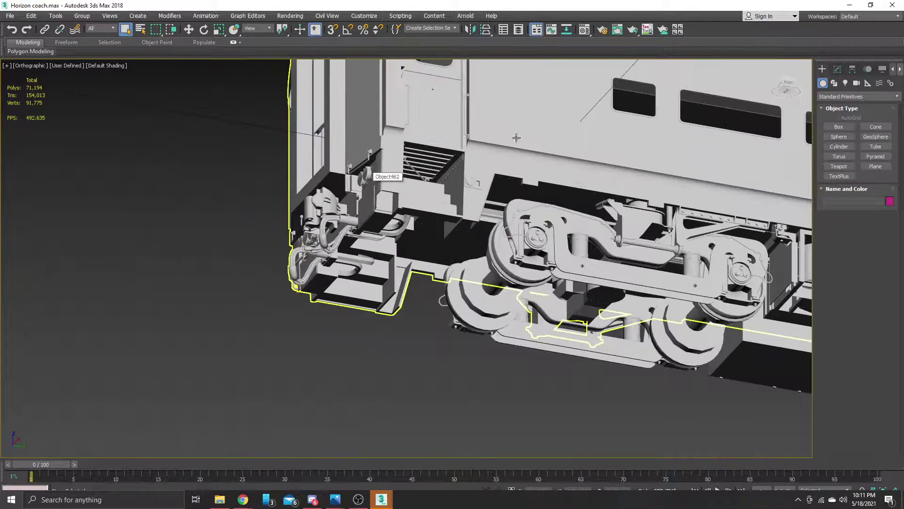
pyautogui.scroll(6, 459, 258)
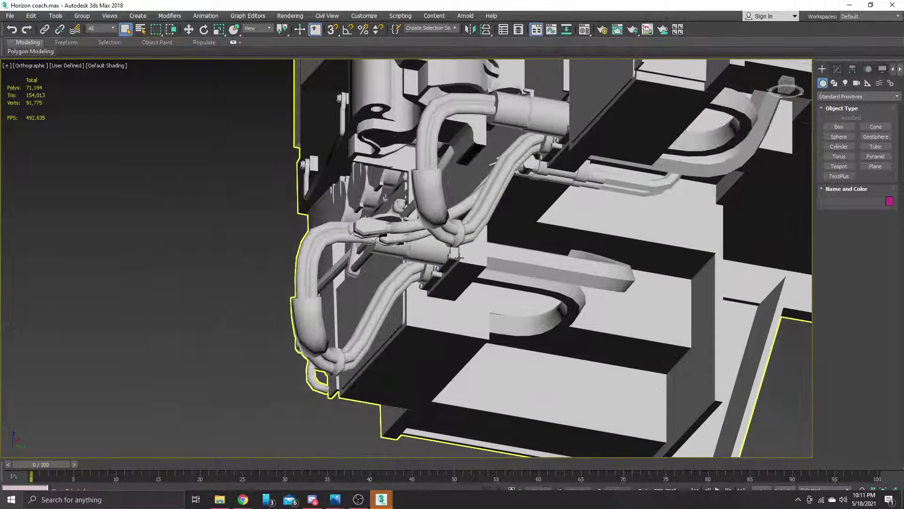
# - Examine the coach end from above, including the roof strip, door-frame loops, round lamp housing and side door window
pyautogui.moveTo(786, 83); pyautogui.dragTo(791, 113)
pyautogui.scroll(-3, 596, 196)
pyautogui.moveTo(650, 252); pyautogui.dragTo(484, 223, button='middle')
pyautogui.scroll(5, 564, 208)
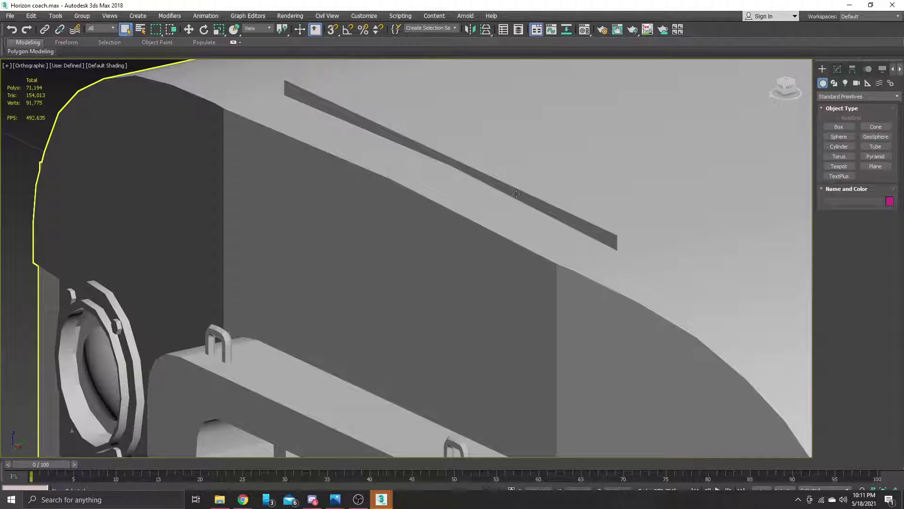
pyautogui.scroll(-5, 516, 194)
pyautogui.scroll(2, 536, 247)
pyautogui.scroll(5, 448, 226)
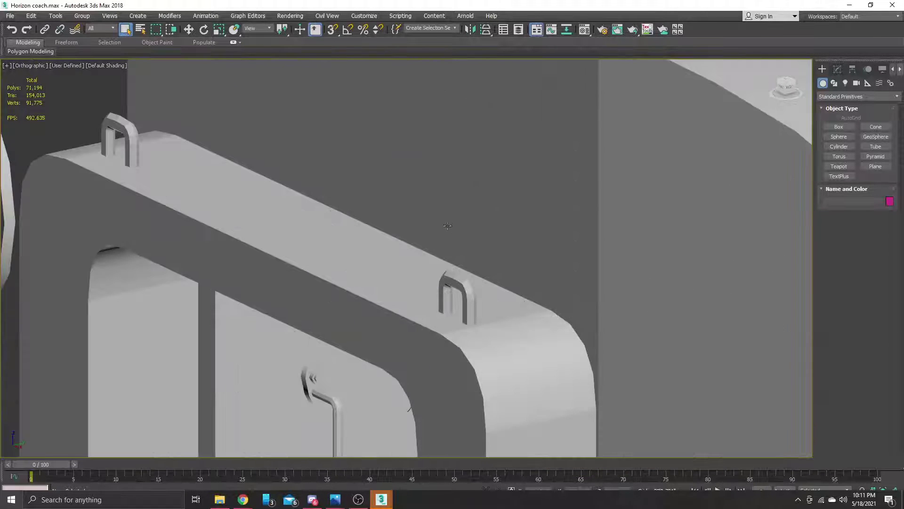
pyautogui.scroll(1, 444, 264)
pyautogui.scroll(-5, 444, 265)
pyautogui.scroll(1, 508, 307)
pyautogui.scroll(-1, 508, 309)
pyautogui.moveTo(508, 308); pyautogui.dragTo(248, 203, button='middle')
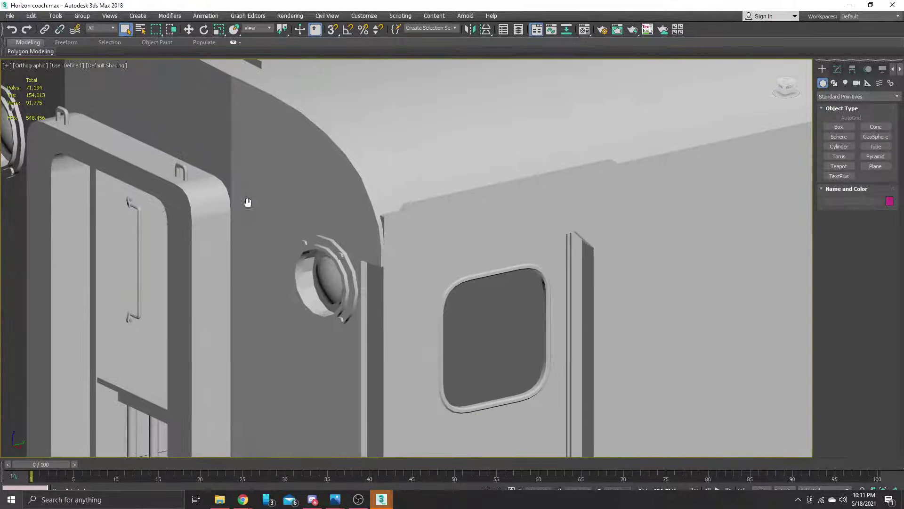
# - Inspect the rounded rectangular plate with the circular recess beside the entrance steps and select its object
pyautogui.scroll(-7, 525, 299)
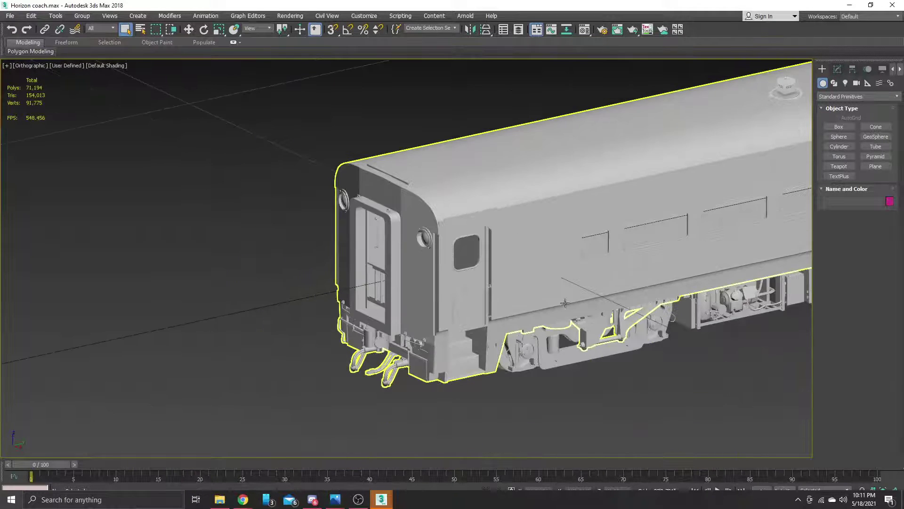
pyautogui.moveTo(581, 304); pyautogui.dragTo(456, 302, button='middle')
pyautogui.scroll(8, 456, 302)
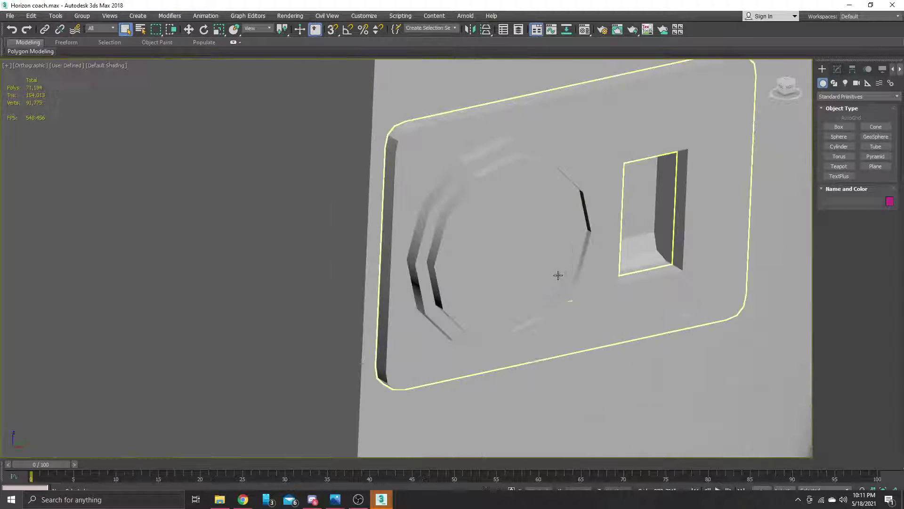
pyautogui.click(490, 244)
pyautogui.scroll(-3, 501, 238)
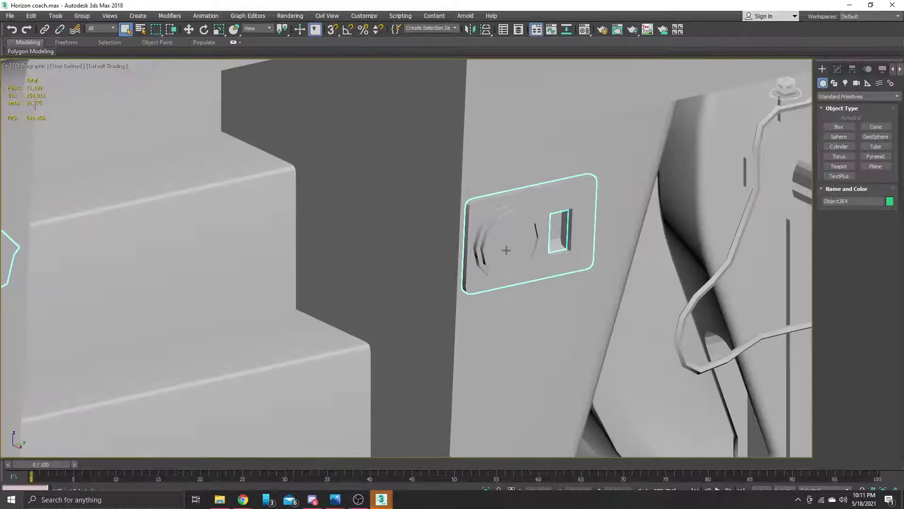
pyautogui.scroll(-5, 506, 250)
pyautogui.scroll(2, 609, 258)
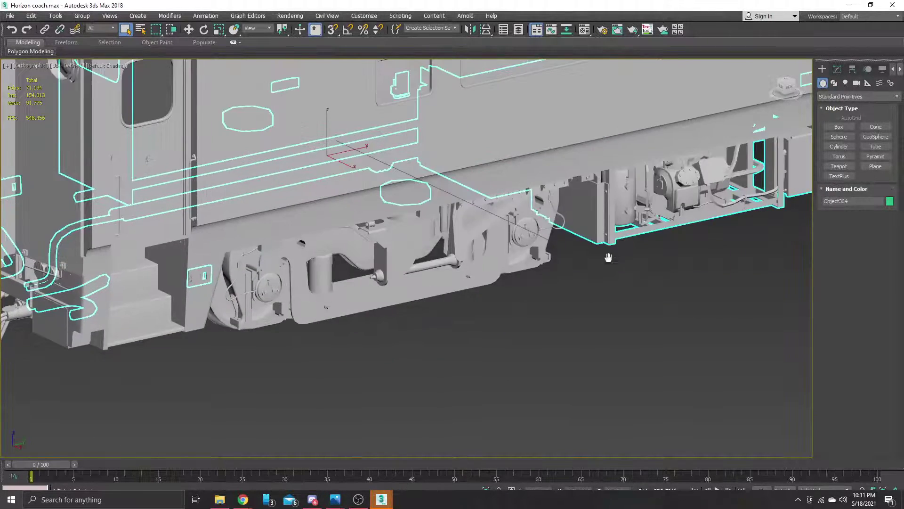
# - Clear the selection and survey the coach's full side, roofline and underframe equipment from one end to the other
pyautogui.moveTo(609, 257); pyautogui.dragTo(459, 320, button='middle')
pyautogui.moveTo(755, 269); pyautogui.dragTo(546, 301, button='middle')
pyautogui.scroll(-3, 546, 300)
pyautogui.moveTo(753, 222); pyautogui.dragTo(221, 298, button='middle')
pyautogui.moveTo(717, 142); pyautogui.dragTo(692, 178, button='middle')
pyautogui.moveTo(680, 135); pyautogui.dragTo(683, 184, button='middle')
pyautogui.scroll(3, 513, 355)
pyautogui.click(647, 313)
pyautogui.scroll(-5, 648, 312)
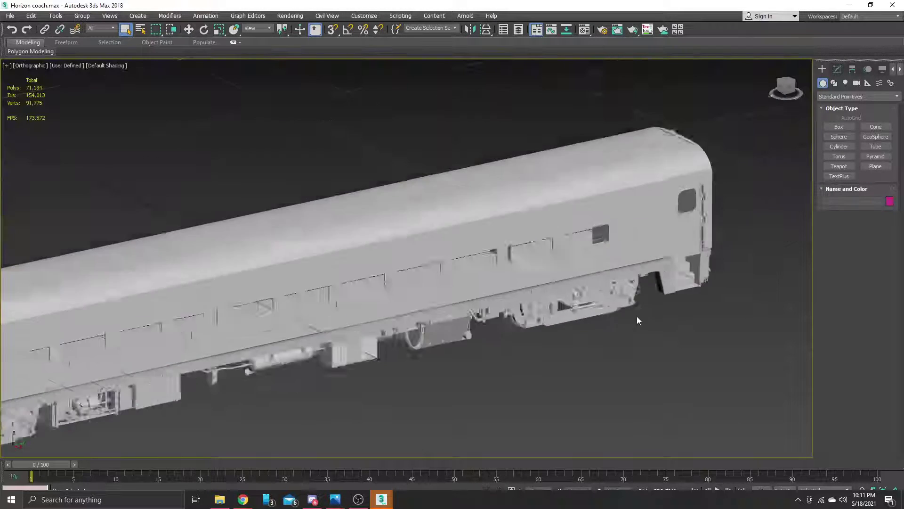
pyautogui.scroll(-2, 636, 321)
pyautogui.moveTo(362, 377); pyautogui.dragTo(446, 351, button='middle')
pyautogui.scroll(5, 240, 369)
pyautogui.scroll(-3, 541, 349)
pyautogui.moveTo(796, 240); pyautogui.dragTo(571, 253, button='middle')
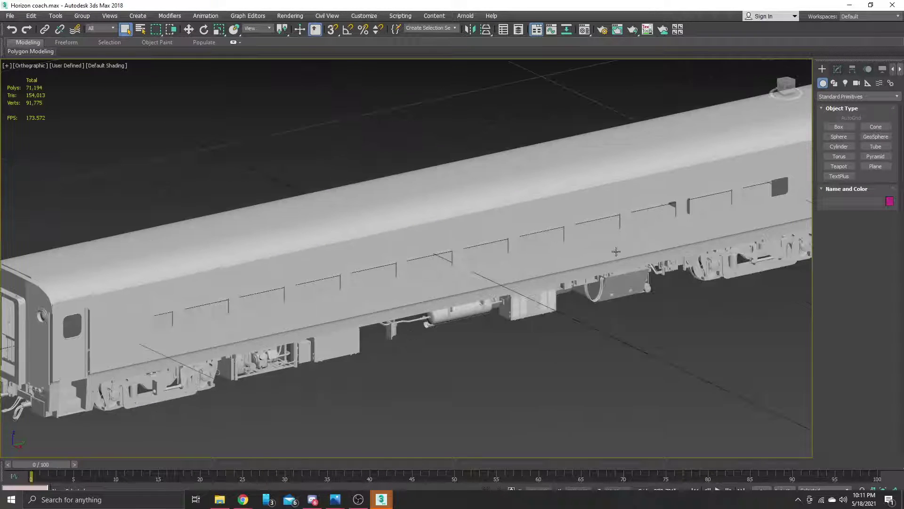
# - Examine the coach from below, following the equipment boxes, air tank and piping along the underframe to the end bogie
pyautogui.moveTo(790, 91); pyautogui.dragTo(749, 66)
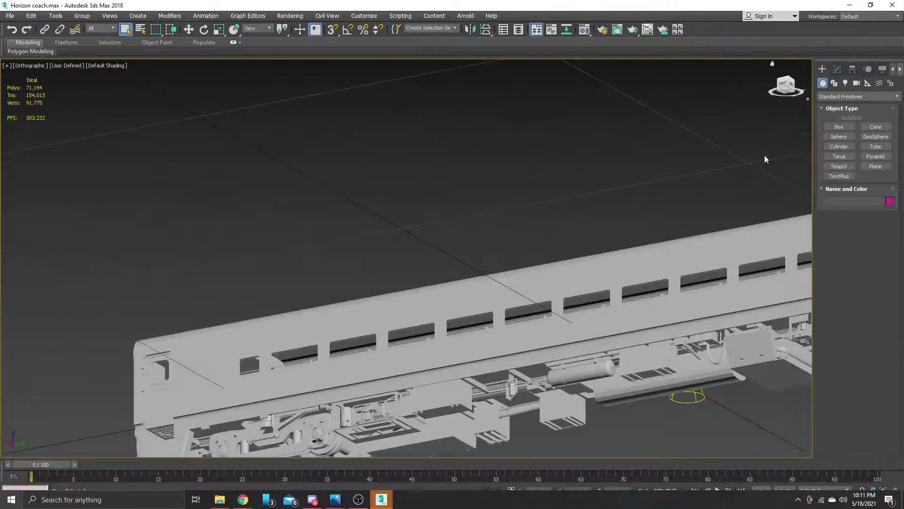
pyautogui.moveTo(723, 309); pyautogui.dragTo(590, 283, button='middle')
pyautogui.scroll(4, 590, 283)
pyautogui.scroll(-6, 609, 316)
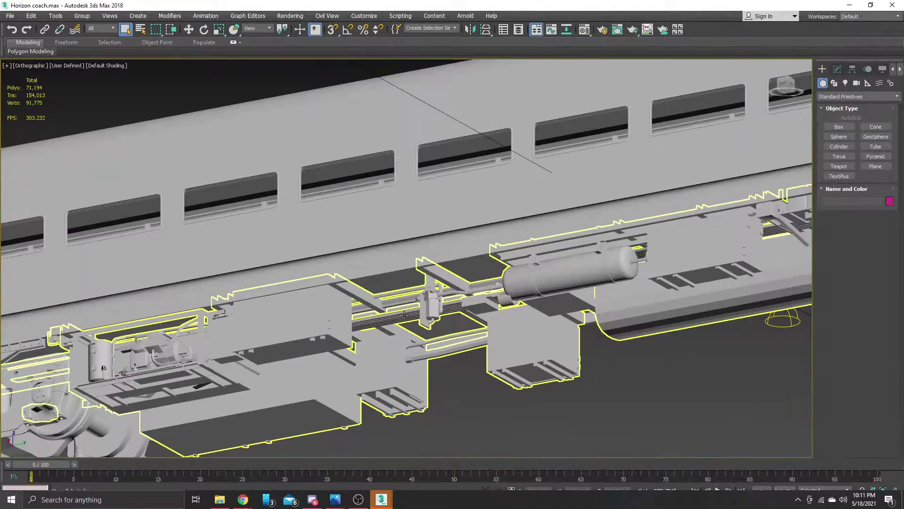
pyautogui.scroll(3, 609, 317)
pyautogui.scroll(3, 564, 289)
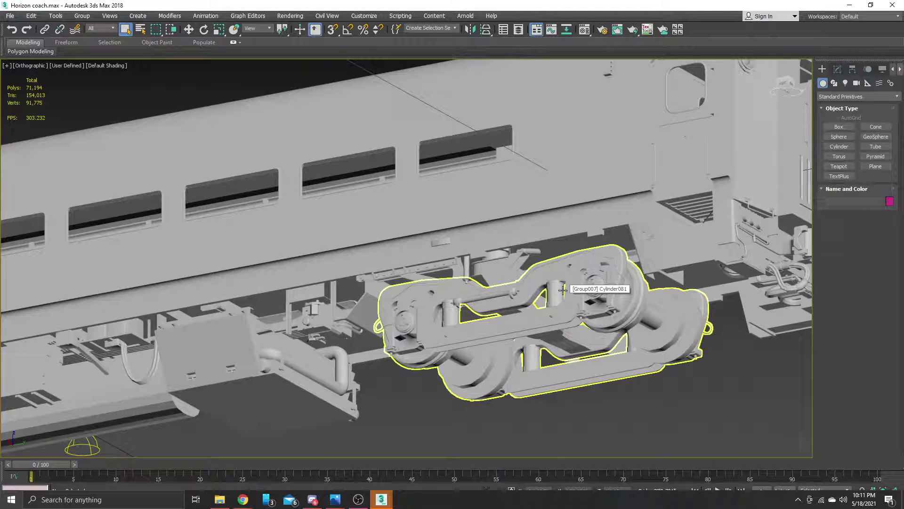
# - Inspect the bolster, vertical and horizontal dampers and link rod above the end bogie, selecting the bolster's object
pyautogui.scroll(4, 521, 293)
pyautogui.scroll(3, 430, 262)
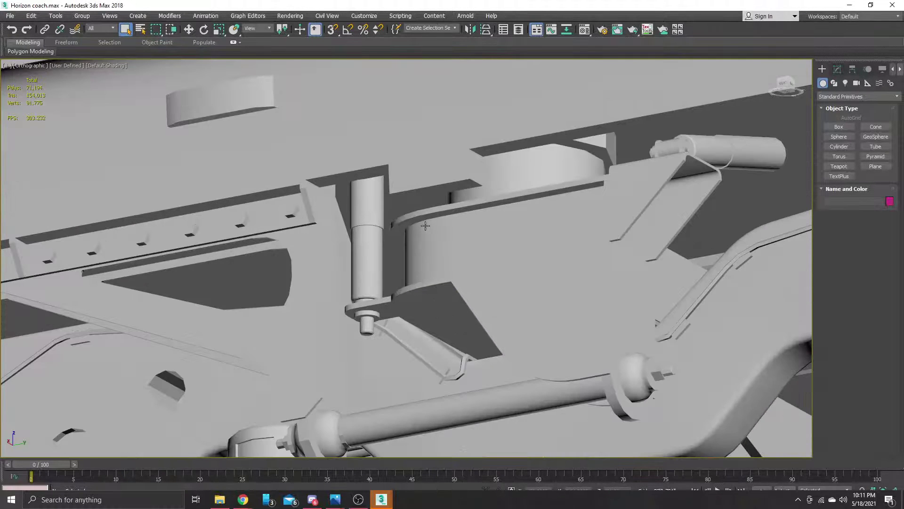
pyautogui.click(591, 248)
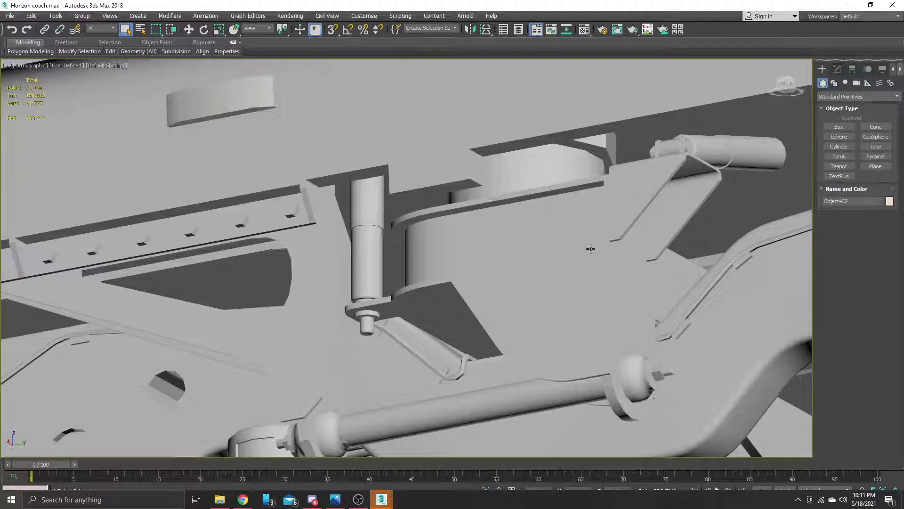
pyautogui.moveTo(631, 187); pyautogui.dragTo(537, 201, button='middle')
pyautogui.scroll(4, 478, 201)
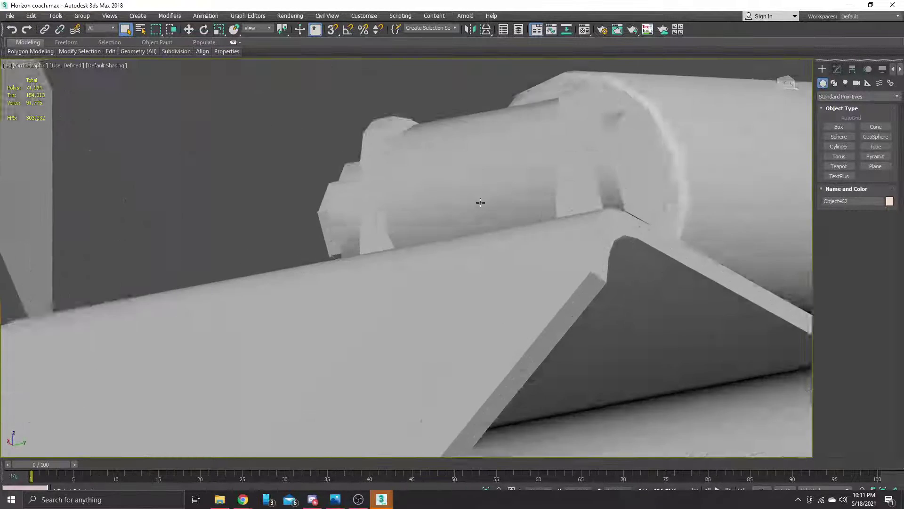
pyautogui.scroll(-4, 443, 268)
pyautogui.moveTo(443, 268); pyautogui.dragTo(548, 178, button='middle')
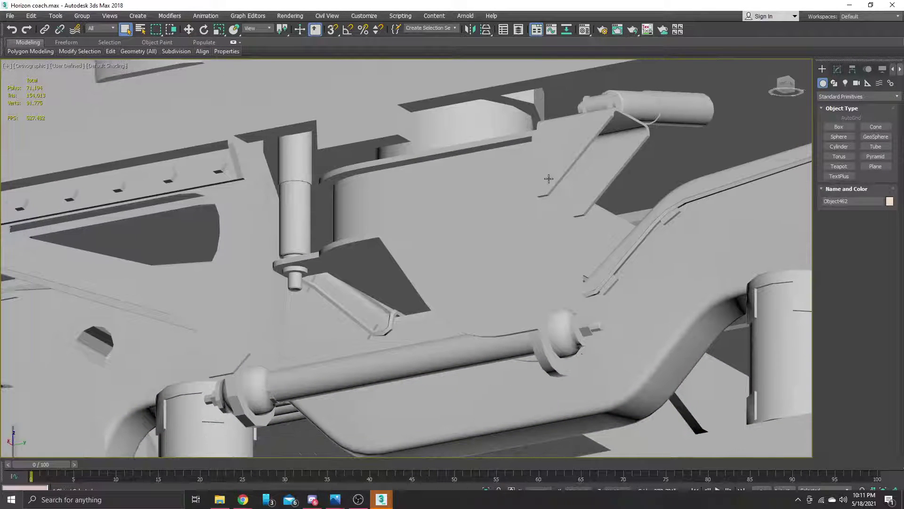
pyautogui.scroll(-5, 450, 249)
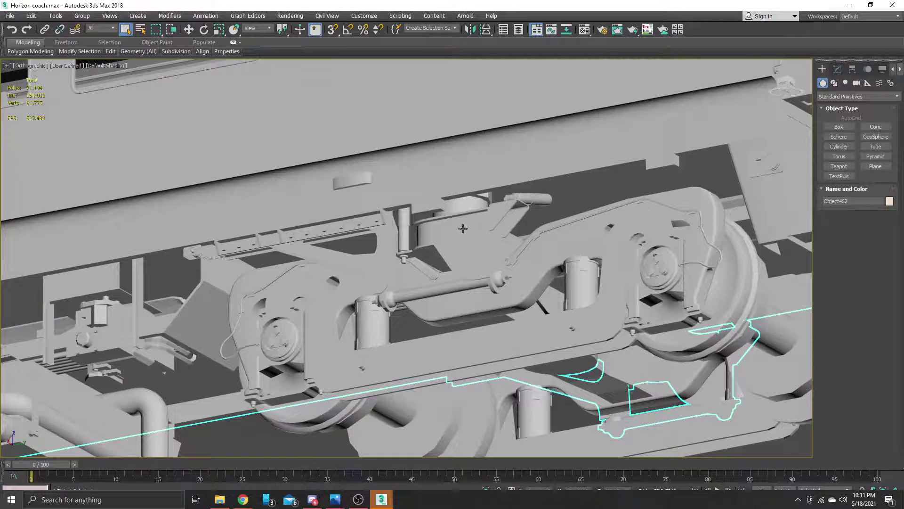
pyautogui.scroll(-3, 575, 221)
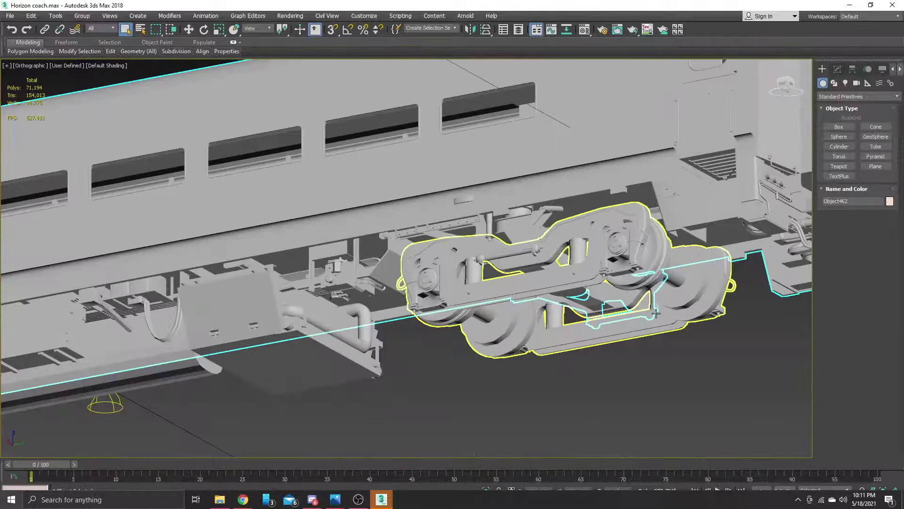
# - Select the bogie group beside the entrance steps and hide all unselected objects
pyautogui.moveTo(785, 86); pyautogui.dragTo(787, 91)
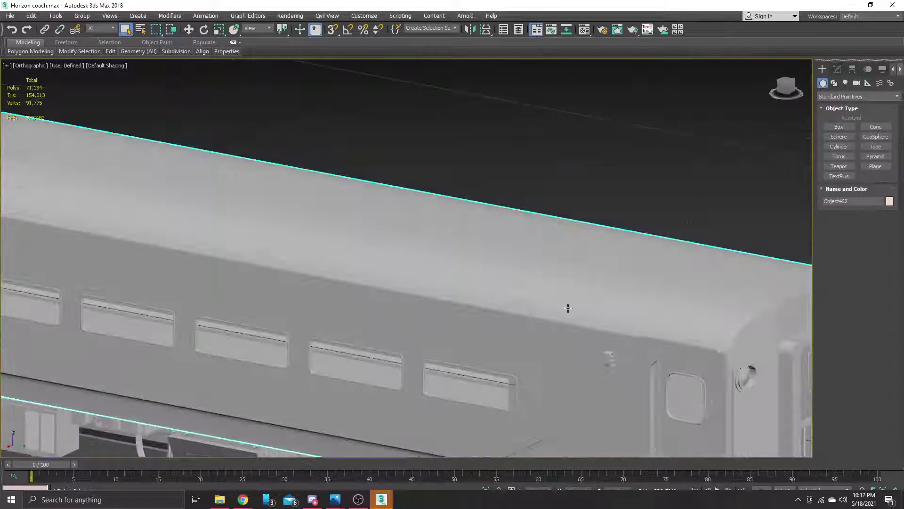
pyautogui.scroll(-3, 464, 218)
pyautogui.scroll(2, 471, 256)
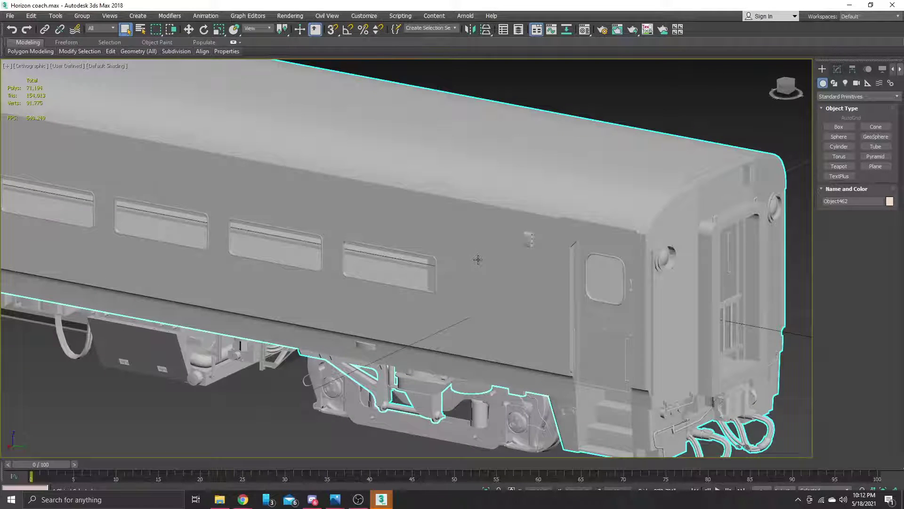
pyautogui.moveTo(477, 260); pyautogui.dragTo(415, 184, button='middle')
pyautogui.click(478, 345)
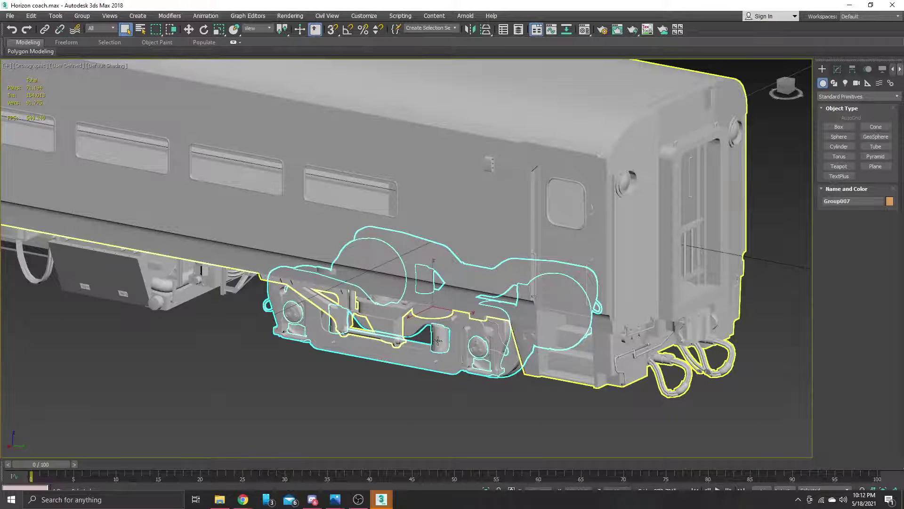
pyautogui.rightClick(467, 365)
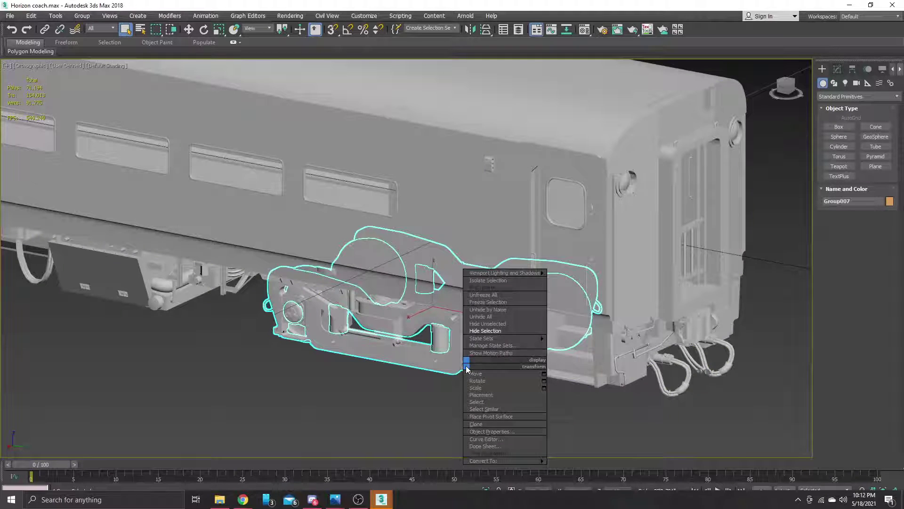
pyautogui.click(499, 323)
# - Examine the isolated bogie's wheelsets, side frames and central cross members from the side and above, and deselect the group
pyautogui.moveTo(549, 326); pyautogui.dragTo(607, 320, button='middle')
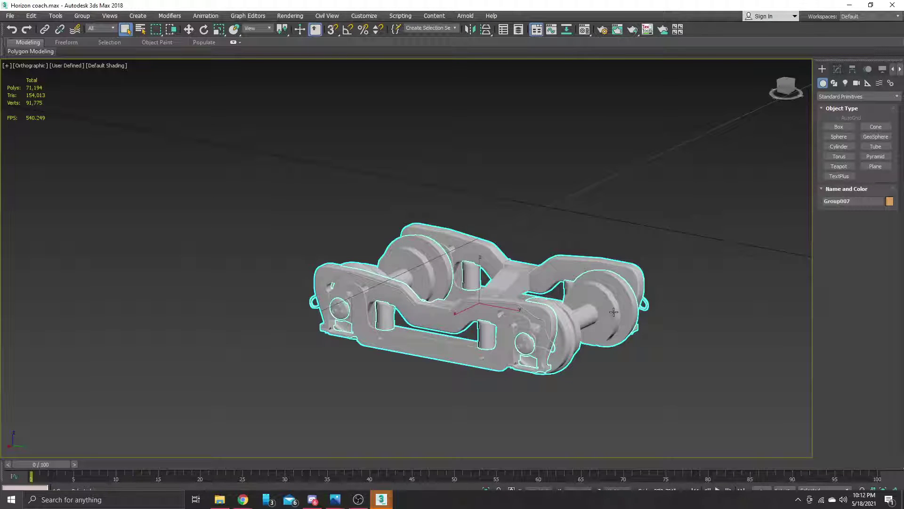
pyautogui.moveTo(500, 347); pyautogui.dragTo(509, 339, button='middle')
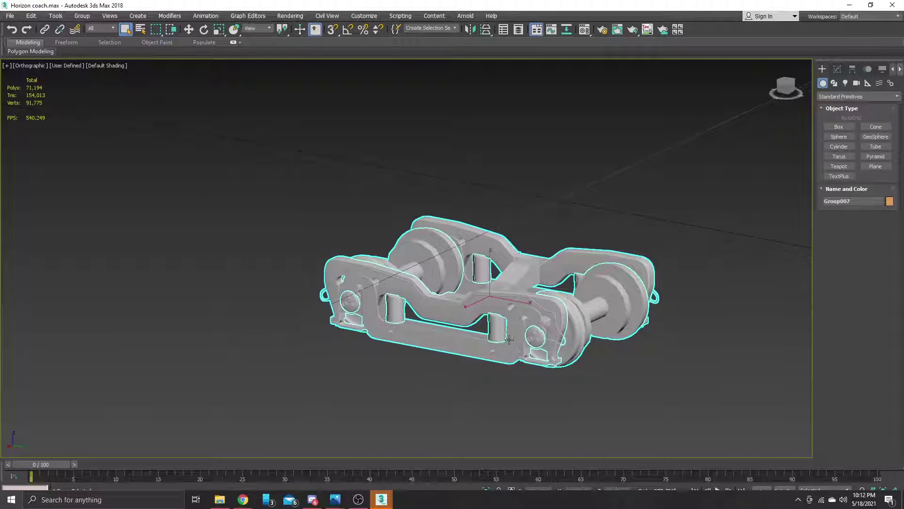
pyautogui.scroll(4, 397, 293)
pyautogui.moveTo(557, 297); pyautogui.dragTo(506, 297, button='middle')
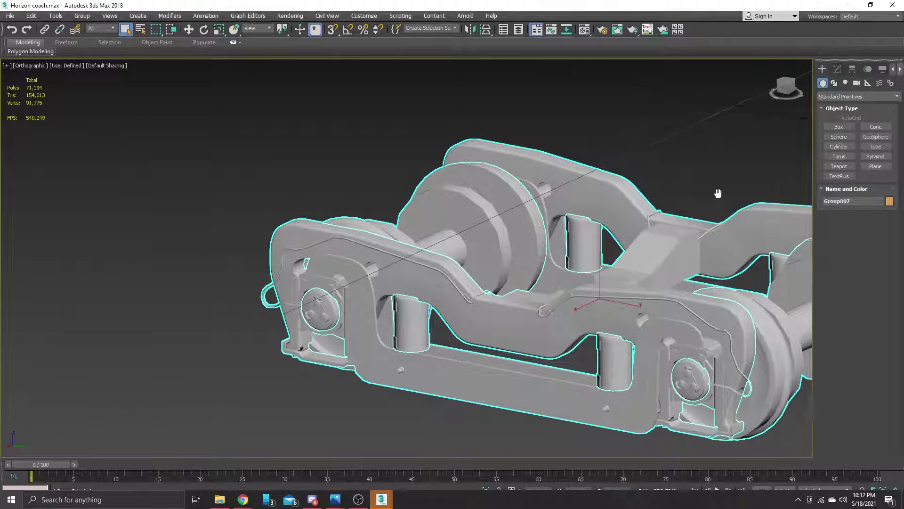
pyautogui.moveTo(782, 90)
pyautogui.mouseDown()
pyautogui.moveTo(764, 111)
pyautogui.moveTo(782, 90)
pyautogui.mouseUp()
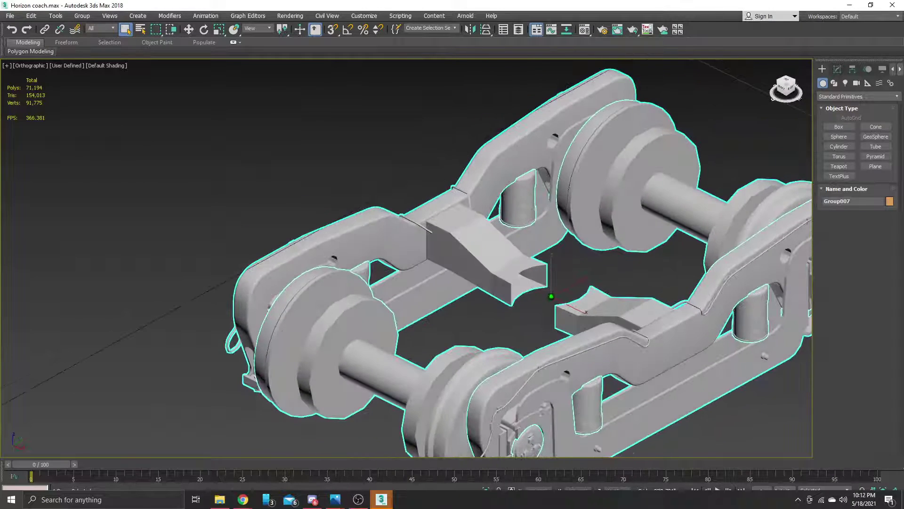
pyautogui.moveTo(564, 348); pyautogui.dragTo(504, 312, button='middle')
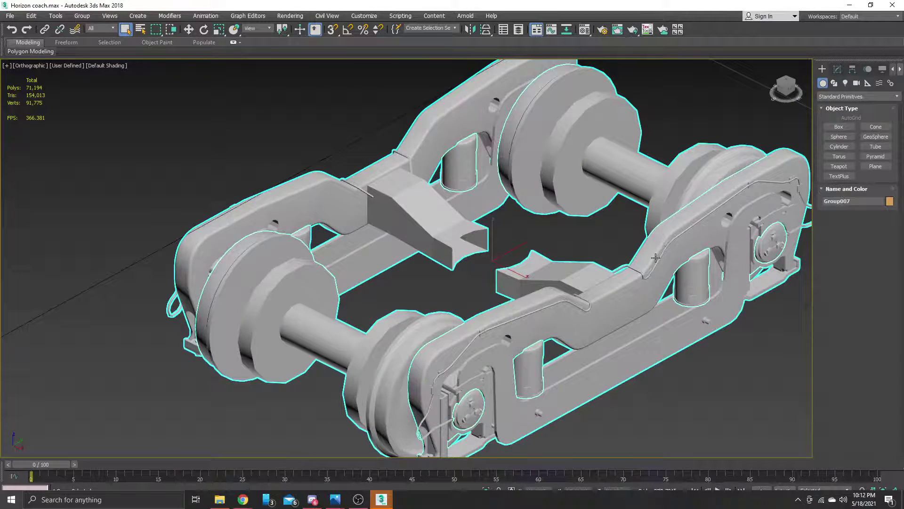
pyautogui.moveTo(571, 332); pyautogui.dragTo(535, 302, button='middle')
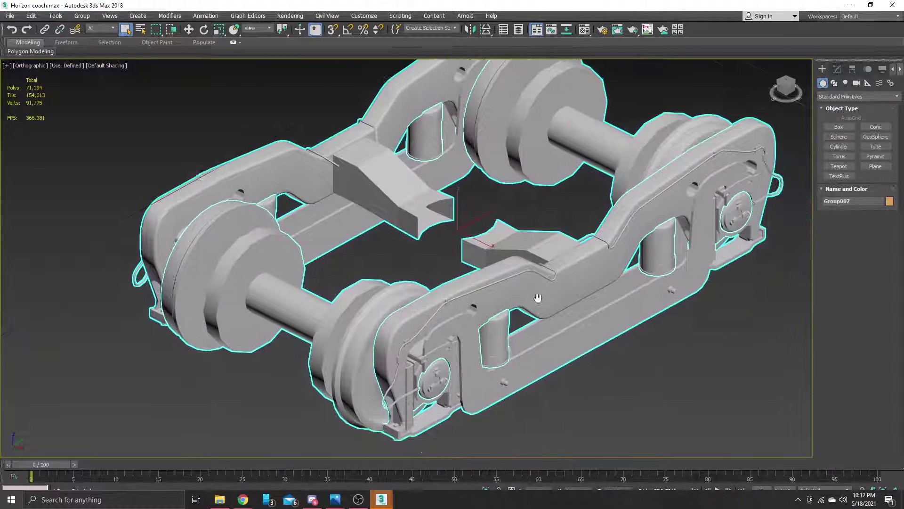
pyautogui.moveTo(805, 84); pyautogui.dragTo(756, 88)
pyautogui.moveTo(779, 89); pyautogui.dragTo(792, 91)
pyautogui.click(544, 391)
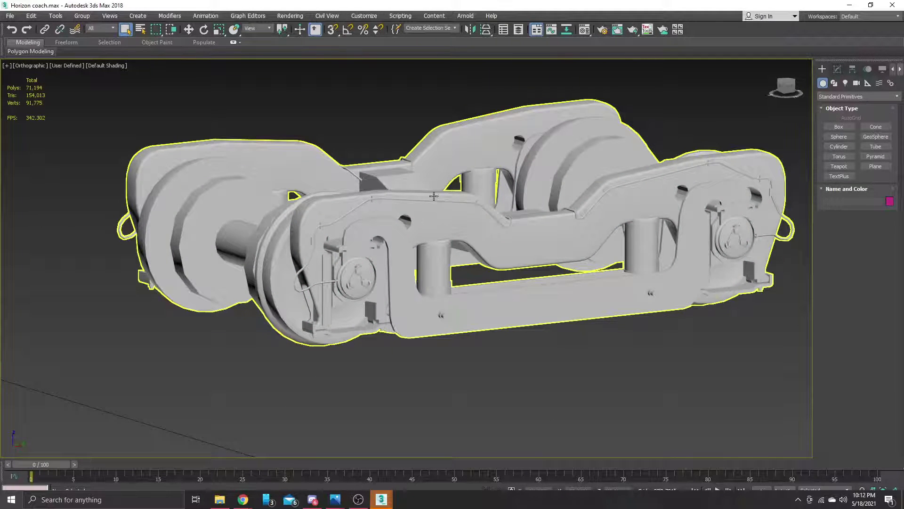
# - Inspect the side frame's thin cable run, the round axle-box cap with three bolts and the brackets around it
pyautogui.scroll(5, 431, 200)
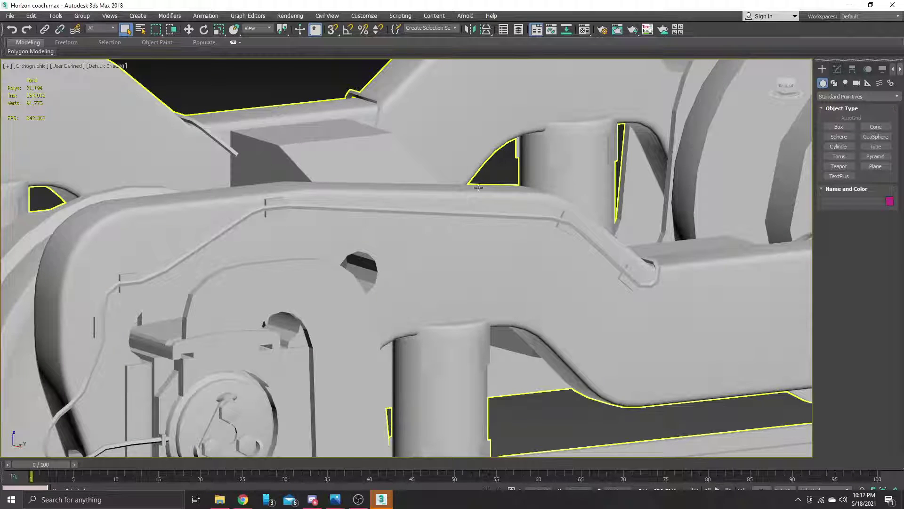
pyautogui.scroll(-2, 479, 187)
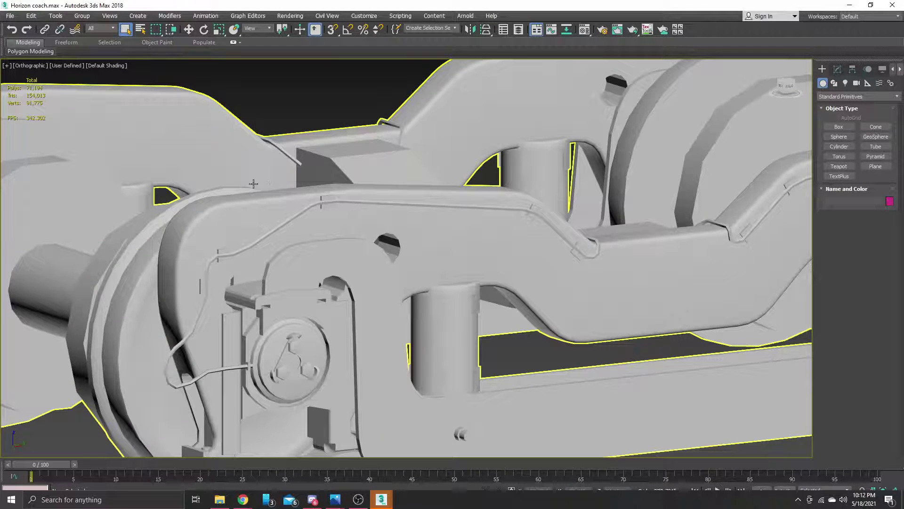
pyautogui.moveTo(325, 202); pyautogui.dragTo(376, 190, button='middle')
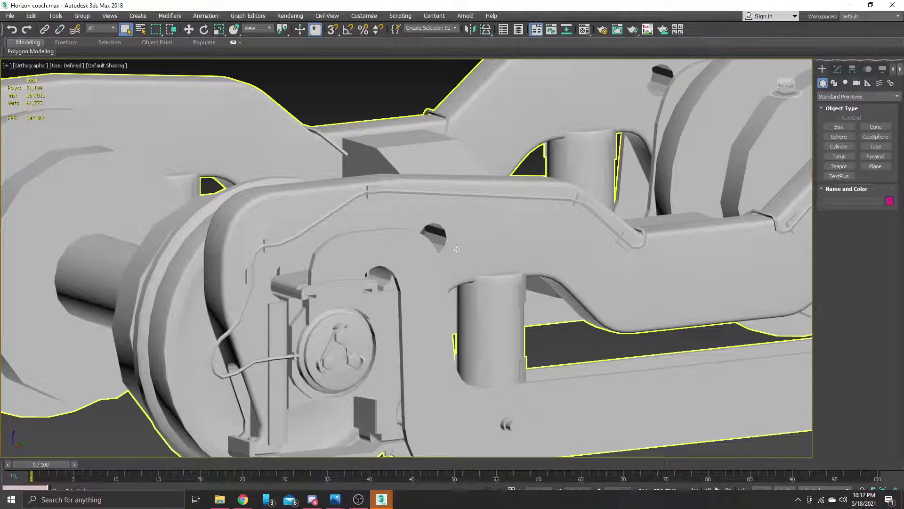
pyautogui.moveTo(495, 277); pyautogui.dragTo(566, 215, button='middle')
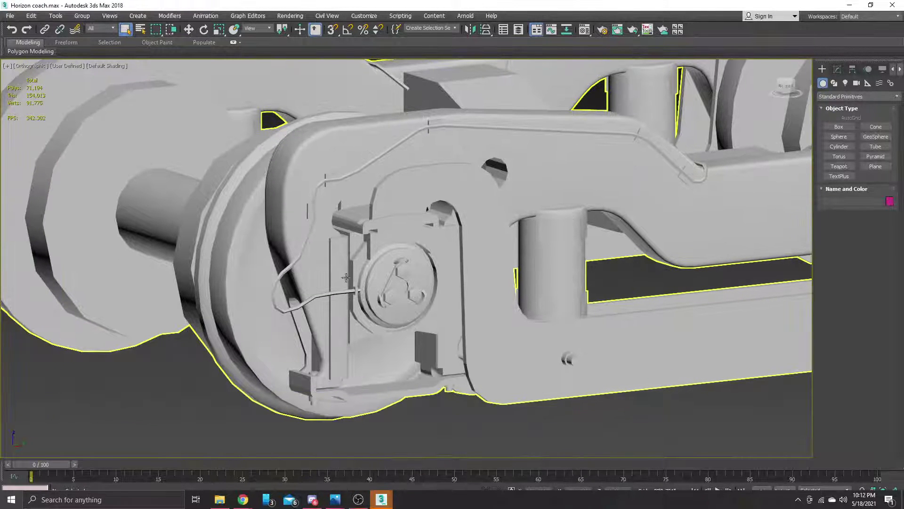
pyautogui.scroll(5, 390, 283)
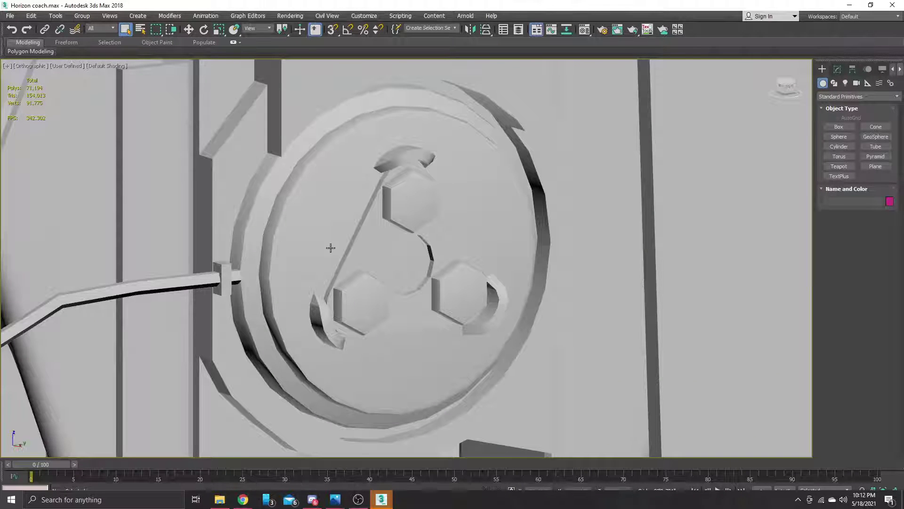
pyautogui.scroll(-5, 401, 316)
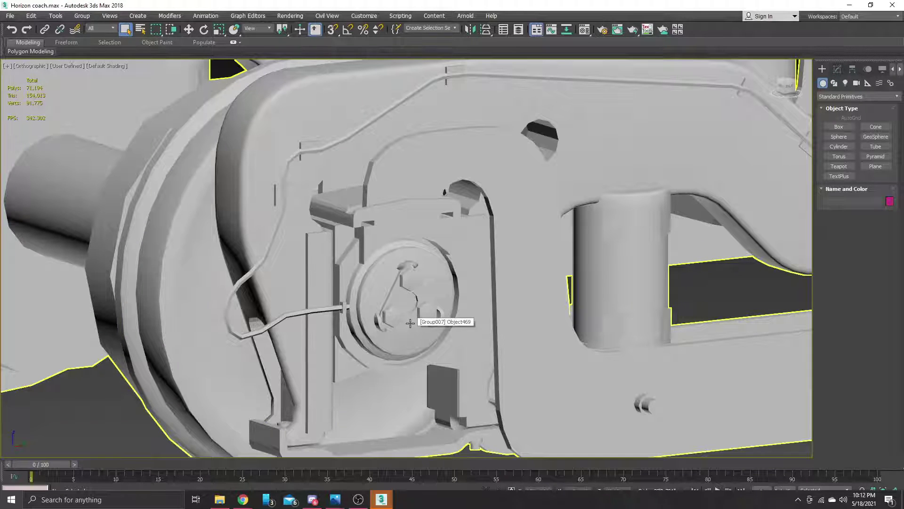
pyautogui.scroll(-4, 428, 320)
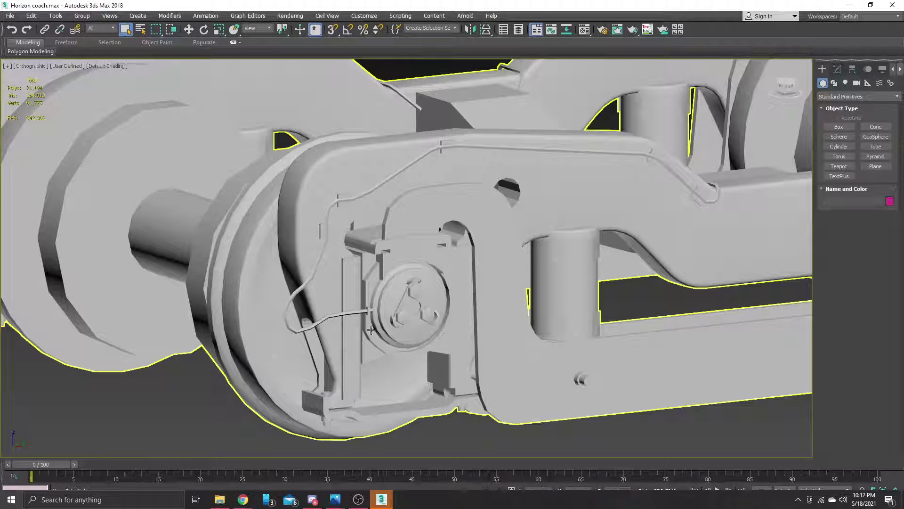
pyautogui.scroll(2, 366, 370)
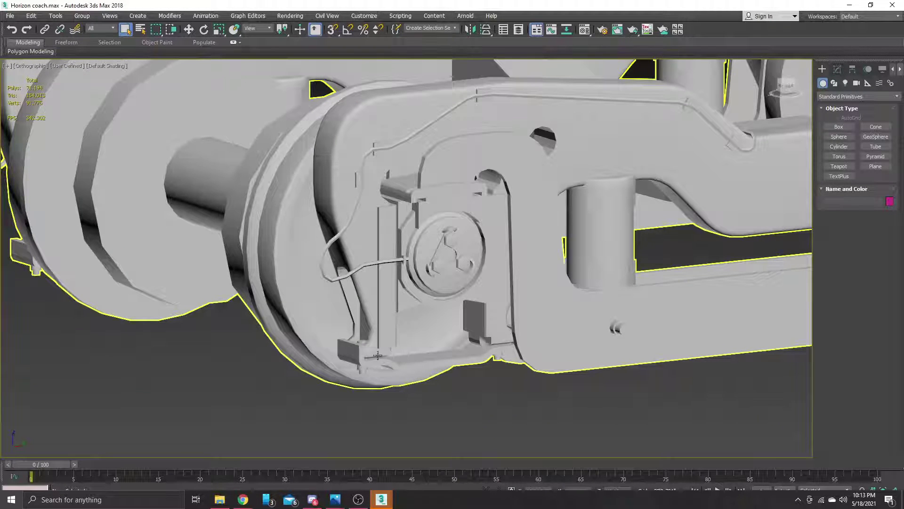
pyautogui.scroll(1, 361, 312)
pyautogui.scroll(-3, 511, 279)
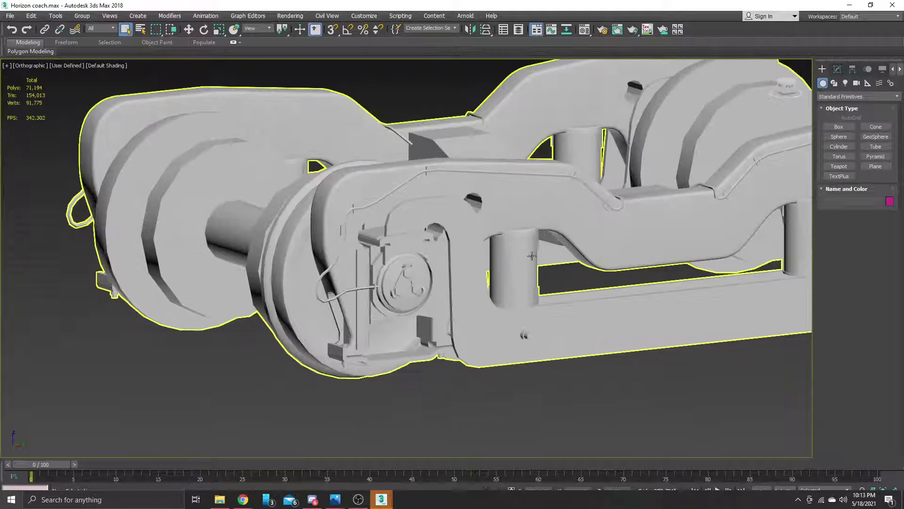
# - Display the viewport with Edged Faces and examine the mesh of the bogie's side frame, springs and axle-box caps
pyautogui.click(102, 65)
pyautogui.click(149, 161)
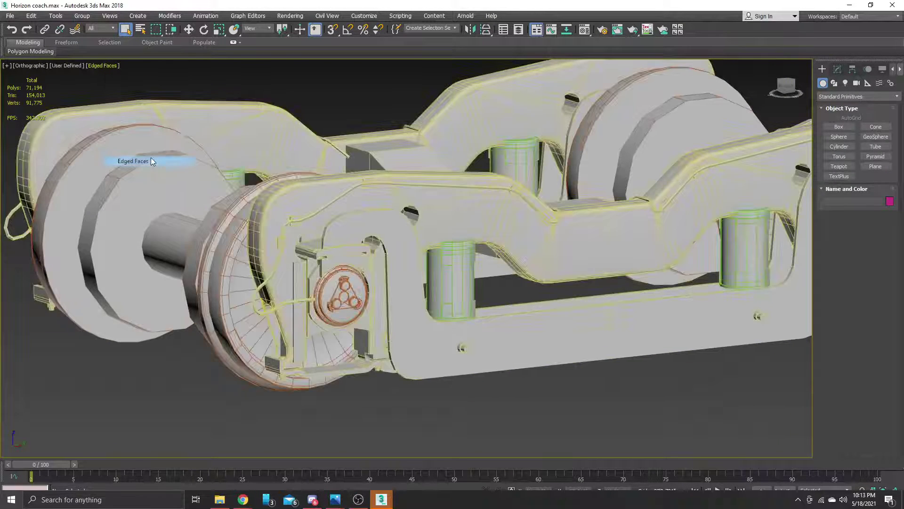
pyautogui.keyDown('alt'); pyautogui.moveTo(605, 264); pyautogui.dragTo(640, 234, button='middle'); pyautogui.keyUp('alt')
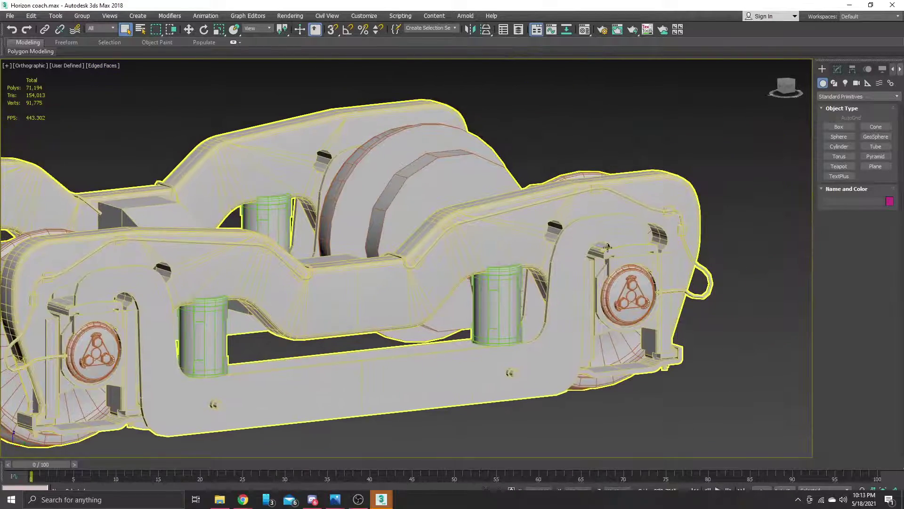
pyautogui.scroll(4, 608, 248)
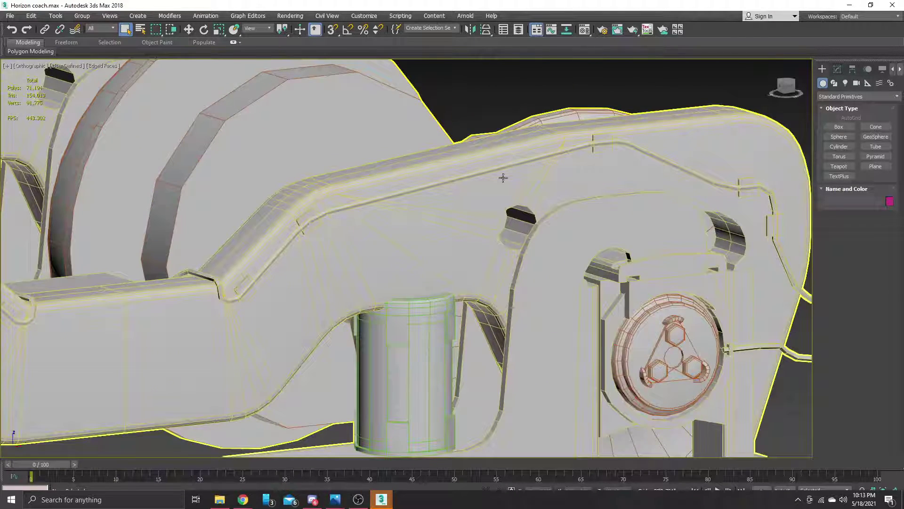
pyautogui.scroll(-6, 722, 244)
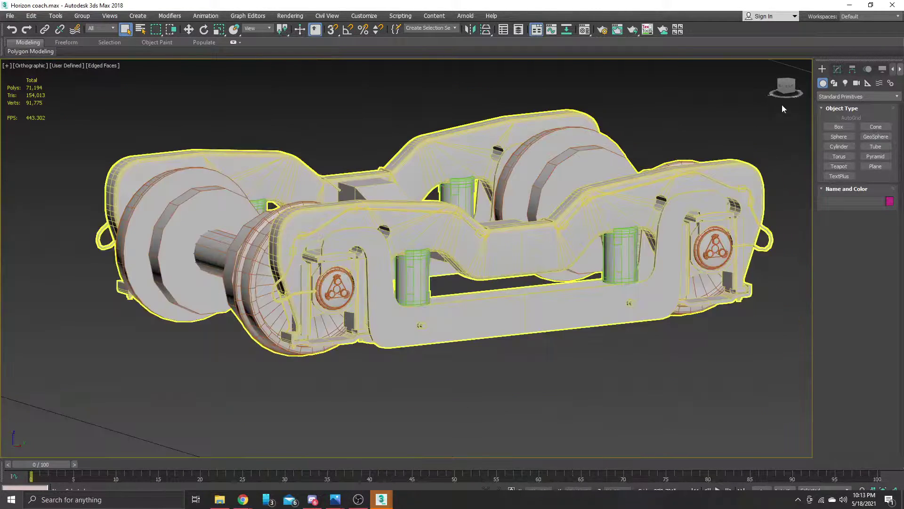
# - Examine the isolated bogie's side frames, central cross members and wheelsets from the front and at an angle
pyautogui.keyDown('alt'); pyautogui.moveTo(400, 224); pyautogui.dragTo(551, 255, button='middle'); pyautogui.keyUp('alt')
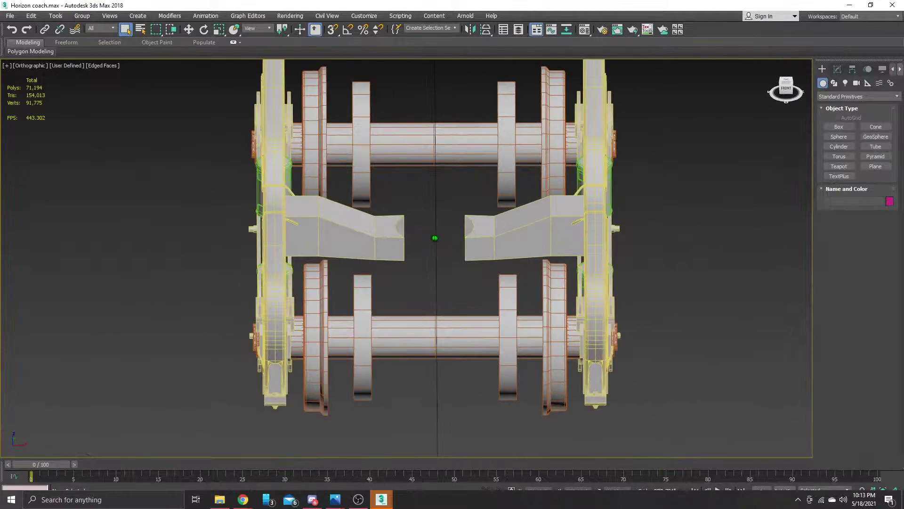
pyautogui.moveTo(664, 214); pyautogui.dragTo(594, 225, button='middle')
pyautogui.scroll(4, 526, 250)
pyautogui.scroll(3, 524, 250)
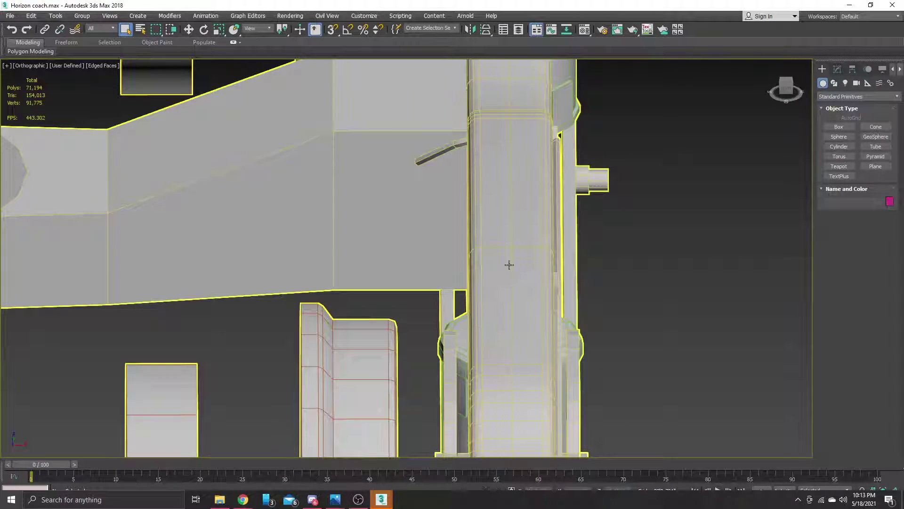
pyautogui.scroll(-5, 508, 175)
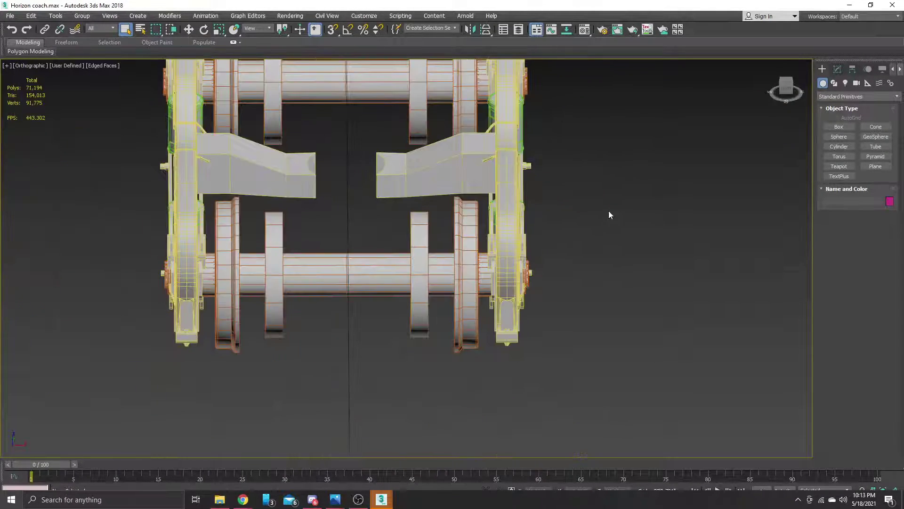
pyautogui.click(781, 90)
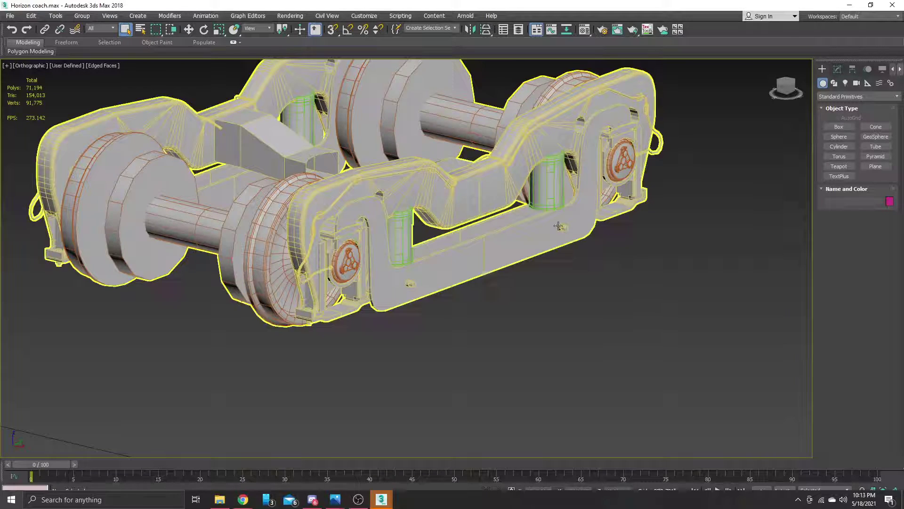
pyautogui.moveTo(256, 234); pyautogui.dragTo(426, 258, button='middle')
pyautogui.scroll(4, 346, 239)
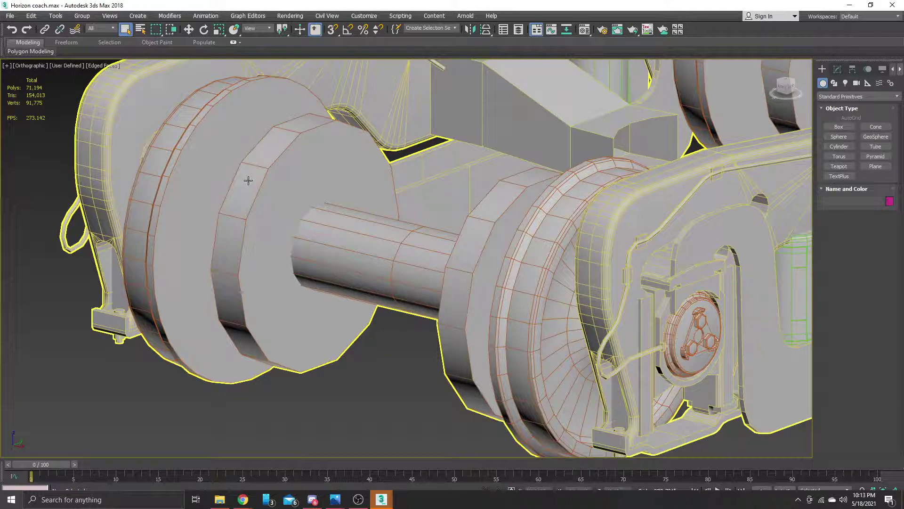
pyautogui.scroll(-4, 309, 236)
pyautogui.moveTo(455, 204); pyautogui.dragTo(457, 221, button='middle')
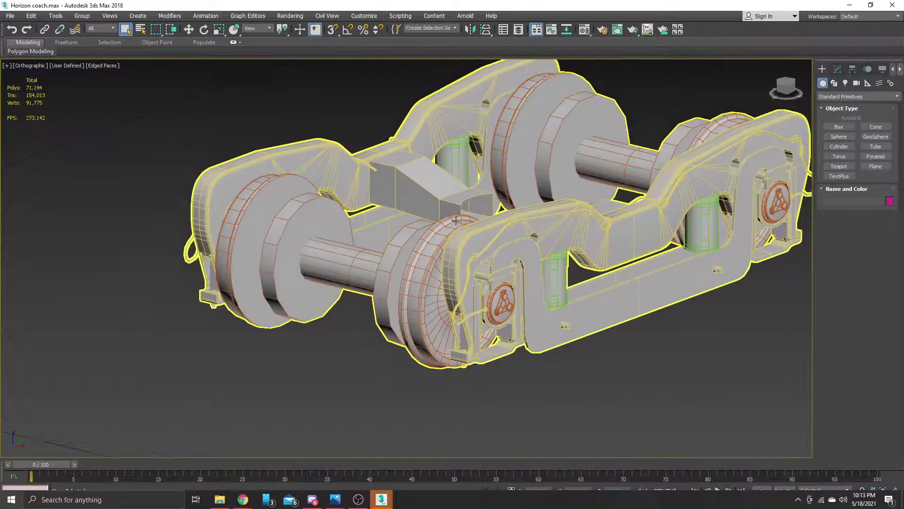
# - Inspect the cable run and its small clips on the bogie's opposite side frame and beside the axle-box cap
pyautogui.moveTo(787, 88); pyautogui.dragTo(716, 89)
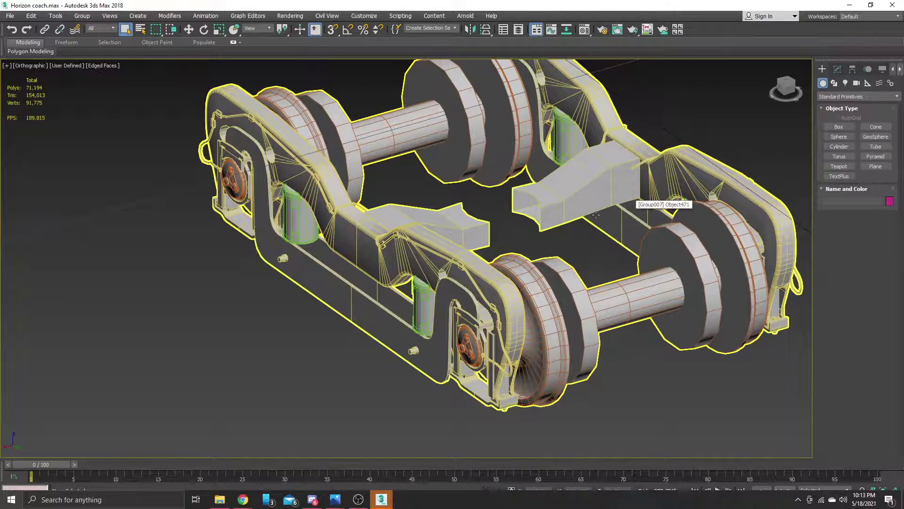
pyautogui.scroll(6, 503, 331)
pyautogui.scroll(5, 503, 331)
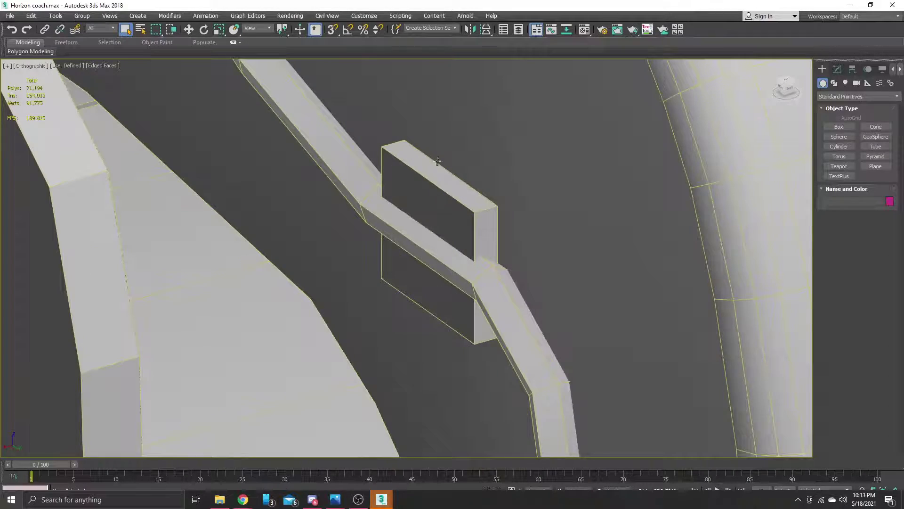
pyautogui.scroll(-6, 439, 153)
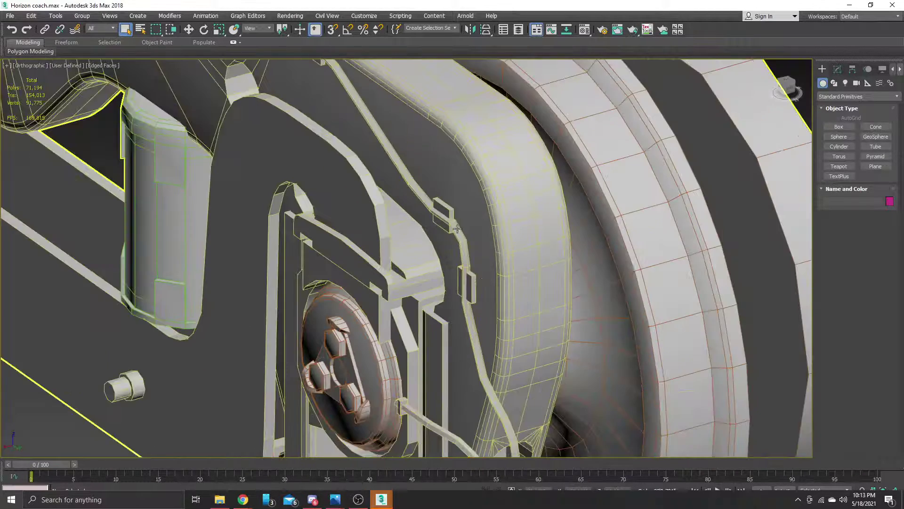
pyautogui.scroll(5, 440, 312)
pyautogui.scroll(4, 441, 312)
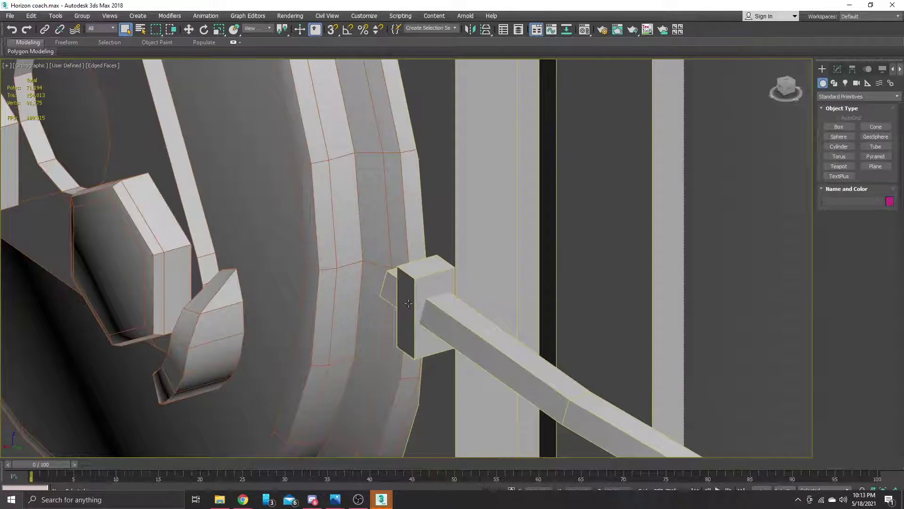
pyautogui.scroll(-8, 440, 312)
pyautogui.scroll(-6, 529, 320)
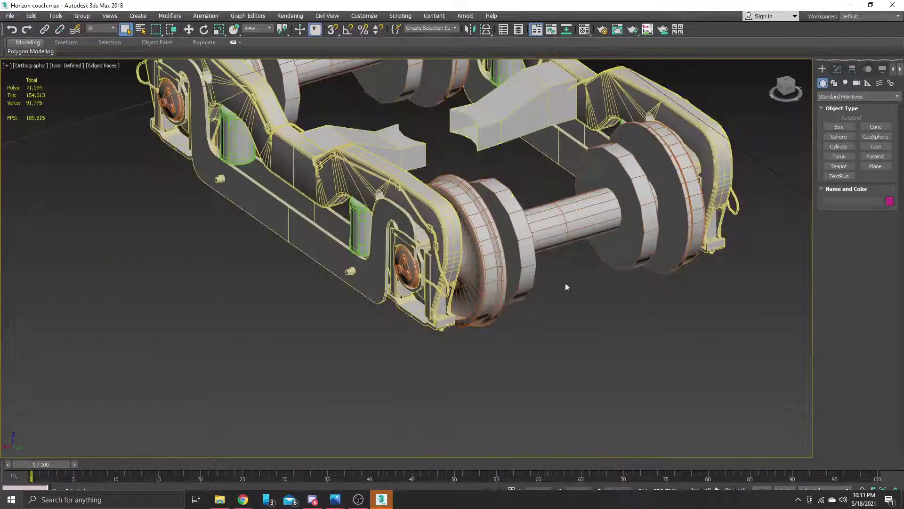
pyautogui.moveTo(567, 284); pyautogui.dragTo(610, 278, button='middle')
pyautogui.scroll(-2, 564, 304)
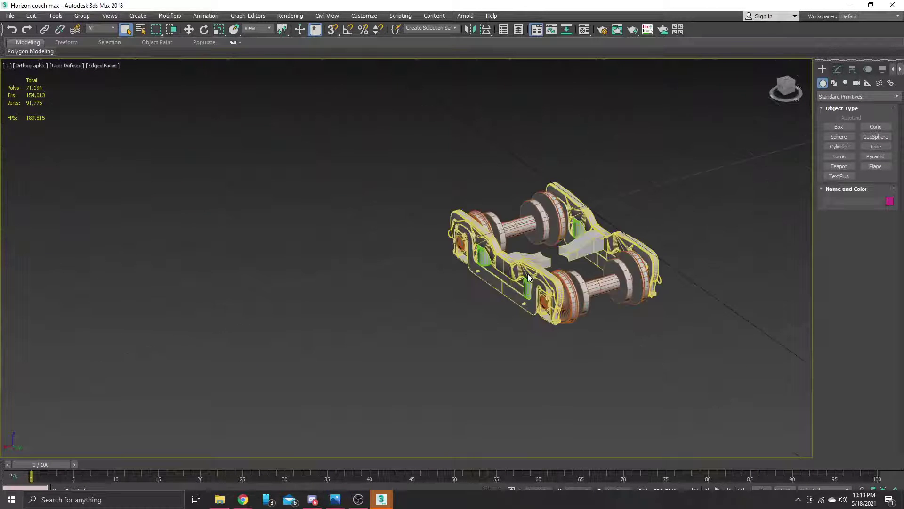
# - Undo the isolation of the bogie so the whole coach is shown again, and deselect the bogie group
pyautogui.click(528, 276)
pyautogui.hotkey('ctrl', 'z')
pyautogui.hotkey('ctrl', 'z')
pyautogui.hotkey('ctrl', 'z')
pyautogui.scroll(-2, 442, 316)
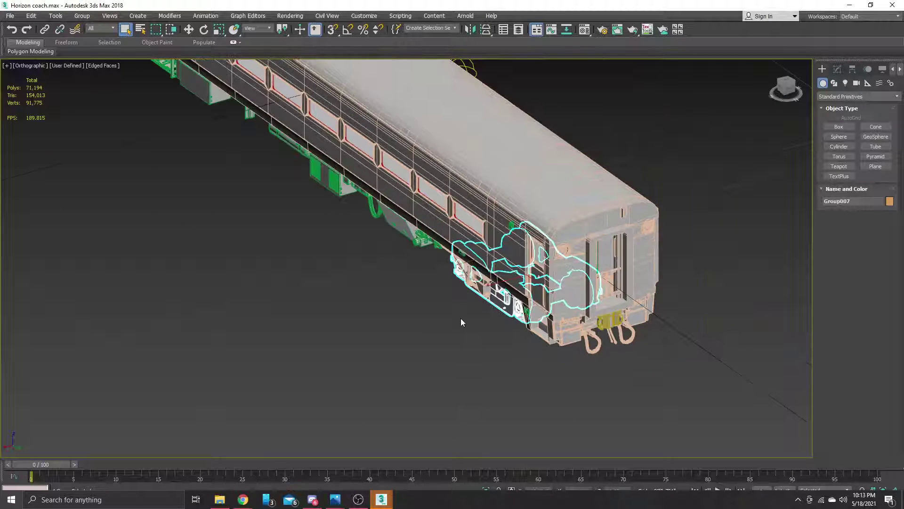
pyautogui.click(588, 379)
# - Examine the edged mesh of the coach's end, entrance steps, side windows and underframe equipment
pyautogui.scroll(6, 661, 407)
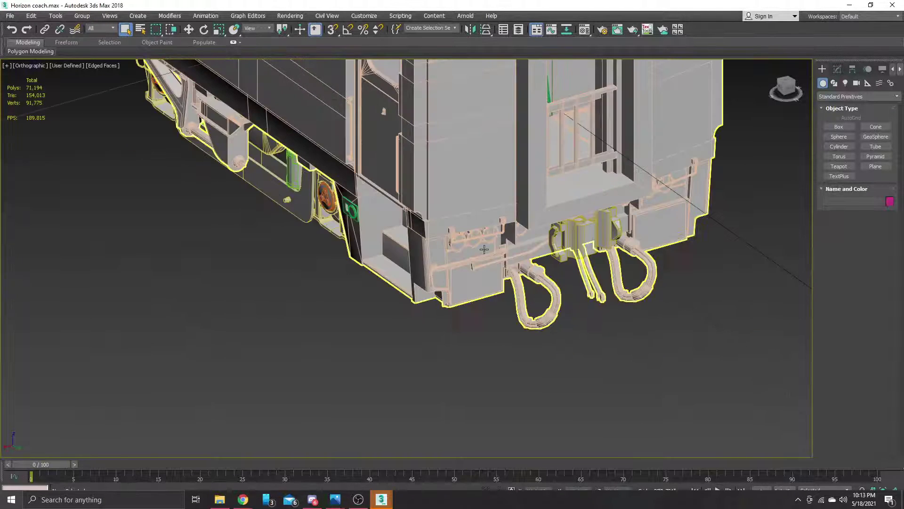
pyautogui.scroll(-6, 465, 264)
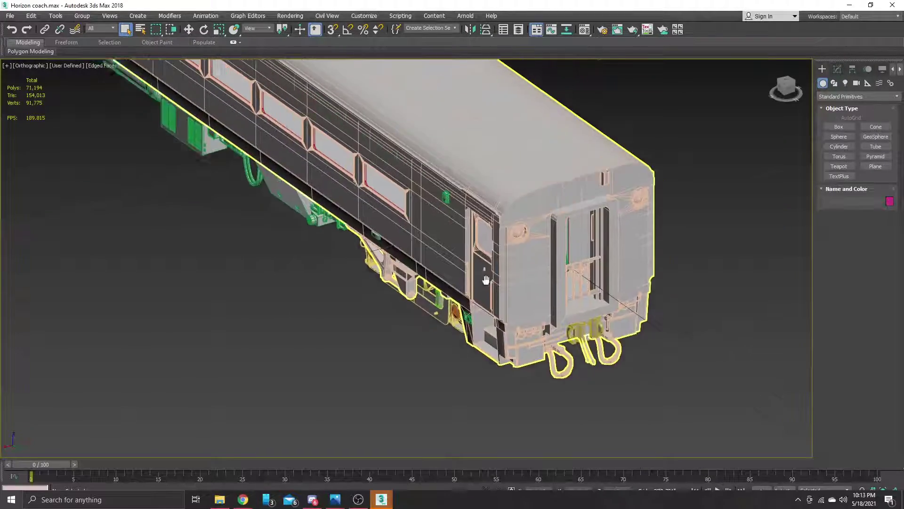
pyautogui.keyDown('alt'); pyautogui.moveTo(389, 191); pyautogui.dragTo(482, 265, button='middle'); pyautogui.keyUp('alt')
pyautogui.scroll(3, 570, 202)
pyautogui.moveTo(565, 224); pyautogui.dragTo(271, 227, button='middle')
pyautogui.moveTo(357, 225); pyautogui.dragTo(319, 220, button='middle')
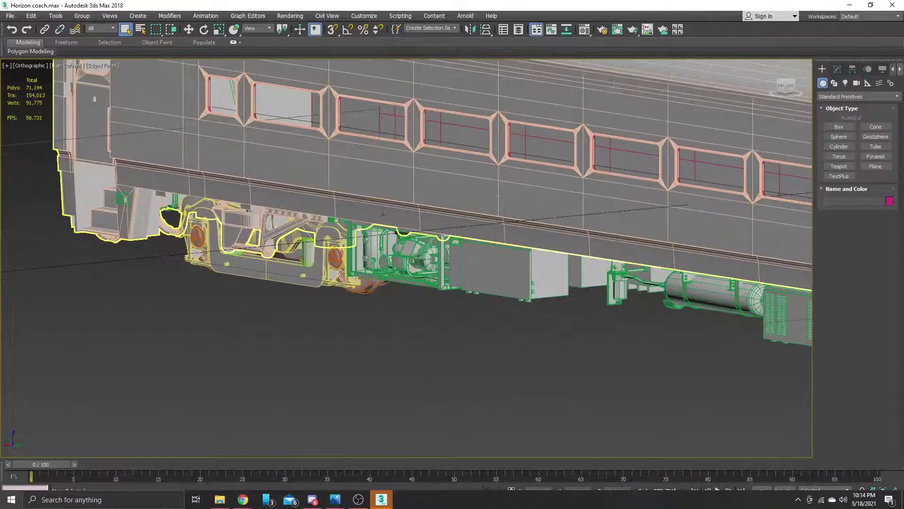
pyautogui.keyDown('alt'); pyautogui.moveTo(442, 147); pyautogui.dragTo(450, 153, button='middle'); pyautogui.keyUp('alt')
pyautogui.keyDown('alt'); pyautogui.moveTo(412, 214); pyautogui.dragTo(464, 218, button='middle'); pyautogui.keyUp('alt')
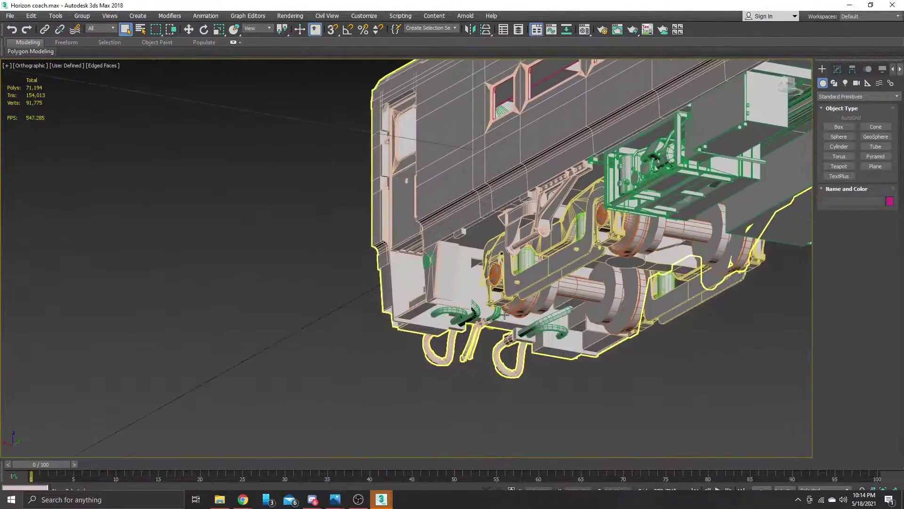
# - Inspect the curved pipes, hanging hoses and step wells beneath the coach end from below
pyautogui.scroll(6, 499, 330)
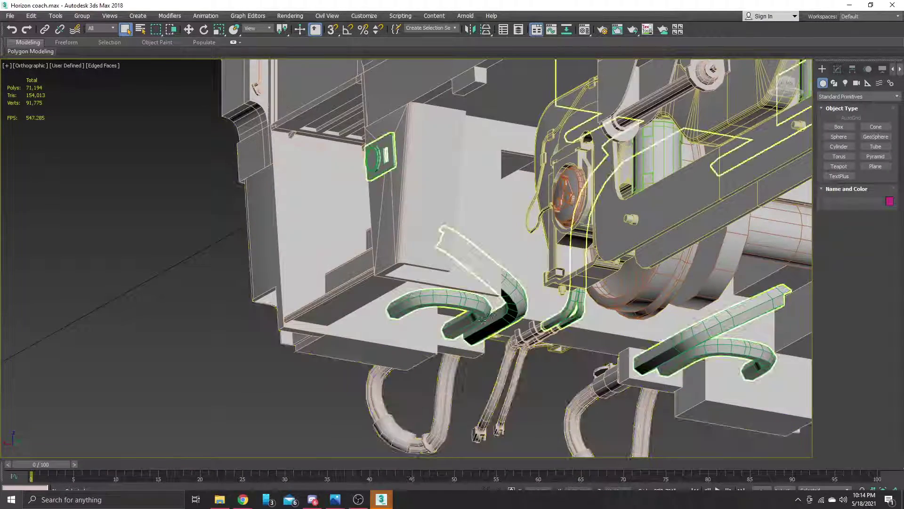
pyautogui.scroll(-2, 556, 304)
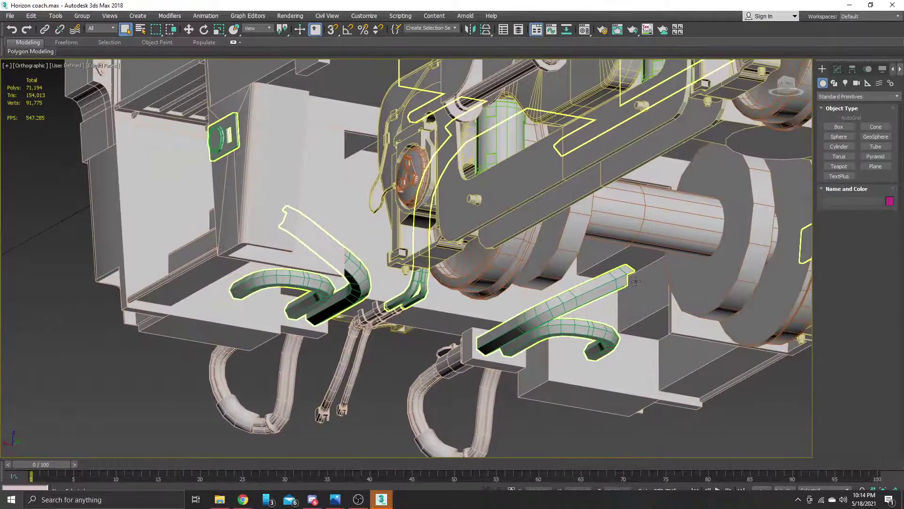
pyautogui.scroll(-2, 636, 280)
pyautogui.keyDown('alt'); pyautogui.moveTo(631, 282); pyautogui.dragTo(608, 226, button='middle'); pyautogui.keyUp('alt')
pyautogui.moveTo(796, 448); pyautogui.dragTo(432, 349, button='middle')
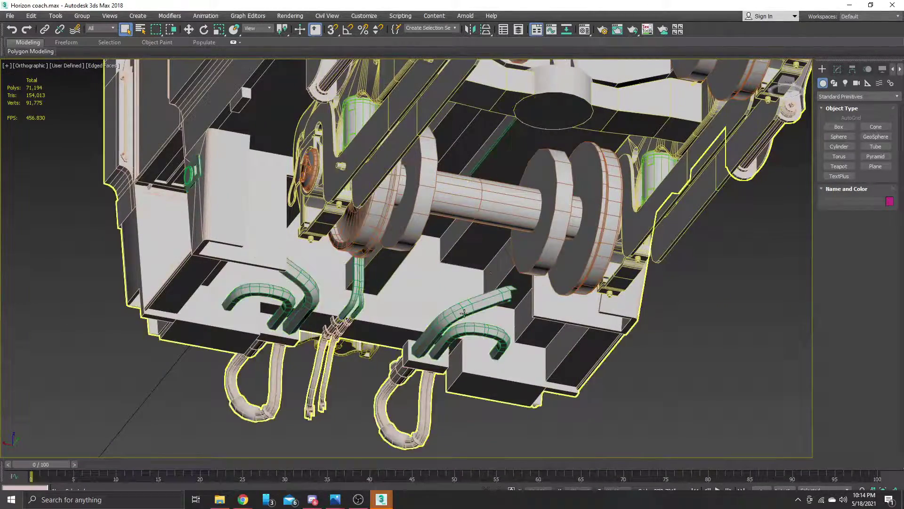
pyautogui.scroll(-5, 372, 264)
pyautogui.scroll(-7, 618, 207)
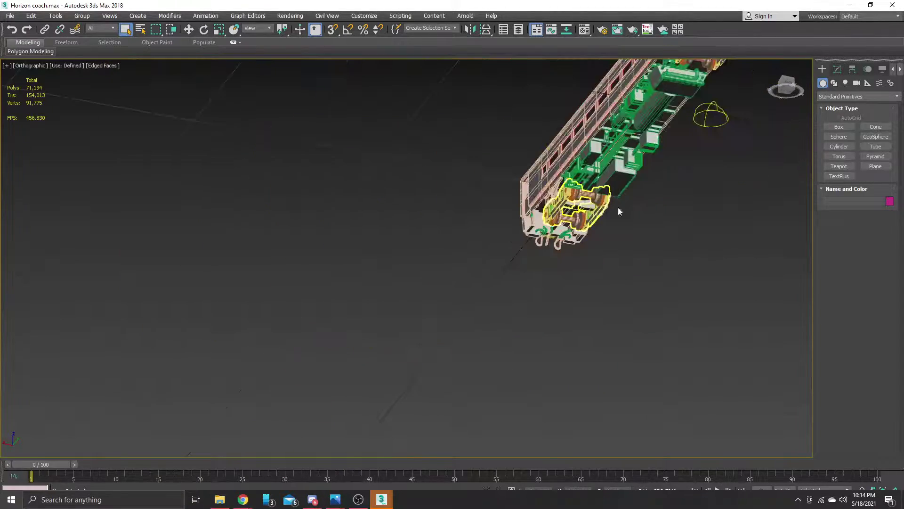
# - Select the coupler at the opposite end of the coach and hide all unselected objects
pyautogui.moveTo(618, 207); pyautogui.dragTo(462, 373, button='middle')
pyautogui.click(795, 86)
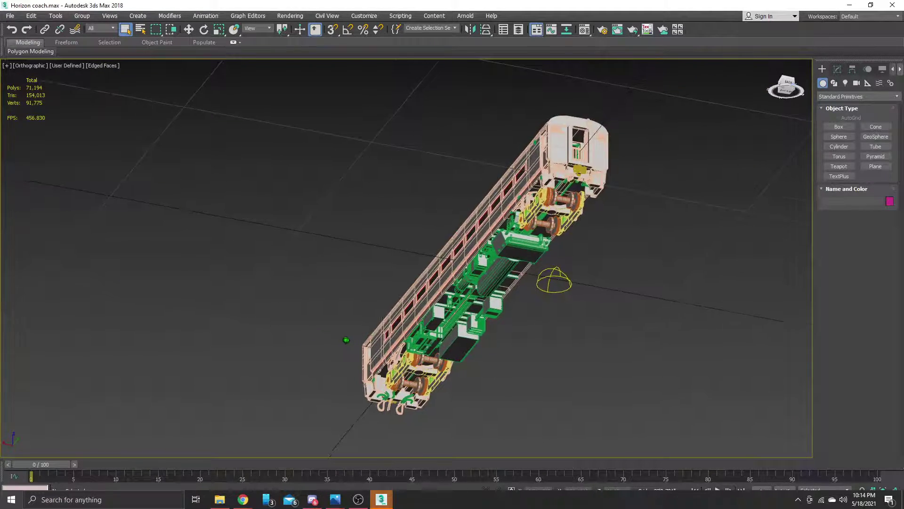
pyautogui.moveTo(789, 90)
pyautogui.mouseDown()
pyautogui.moveTo(775, 116)
pyautogui.moveTo(788, 95)
pyautogui.mouseUp()
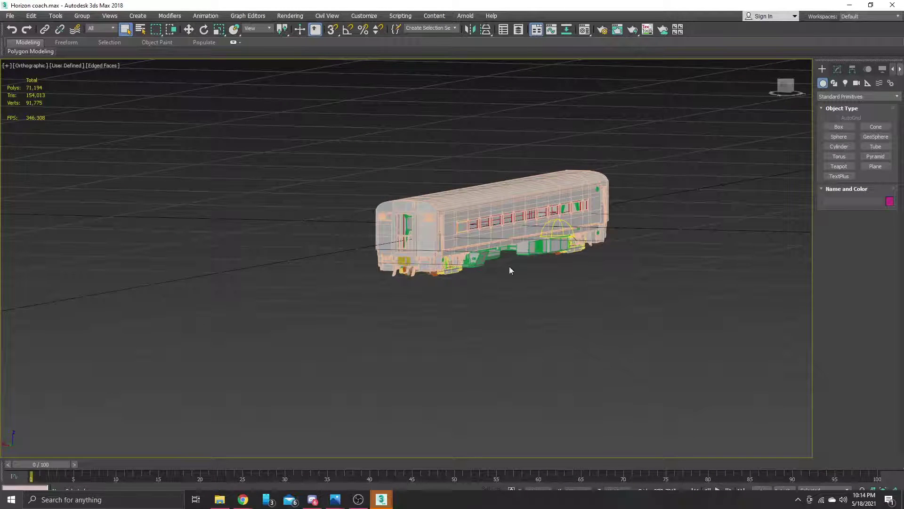
pyautogui.scroll(5, 510, 268)
pyautogui.click(574, 292)
pyautogui.rightClick(574, 292)
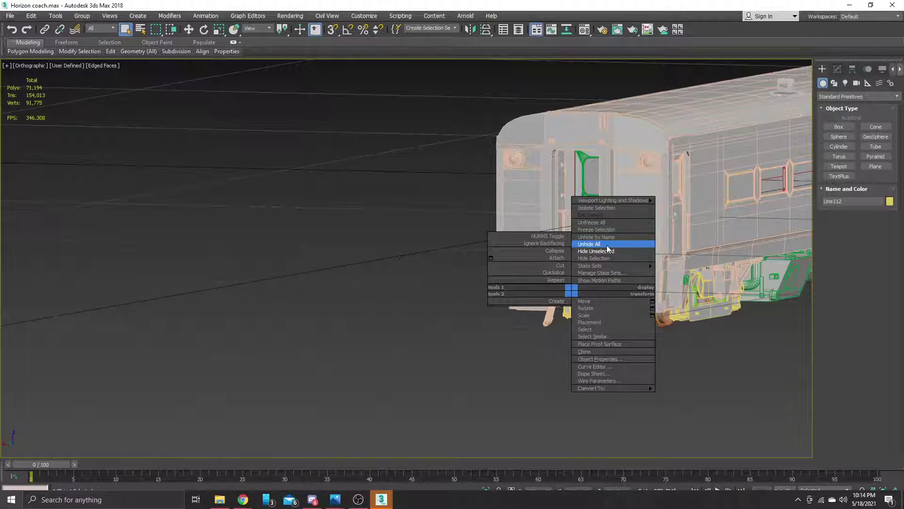
pyautogui.click(604, 251)
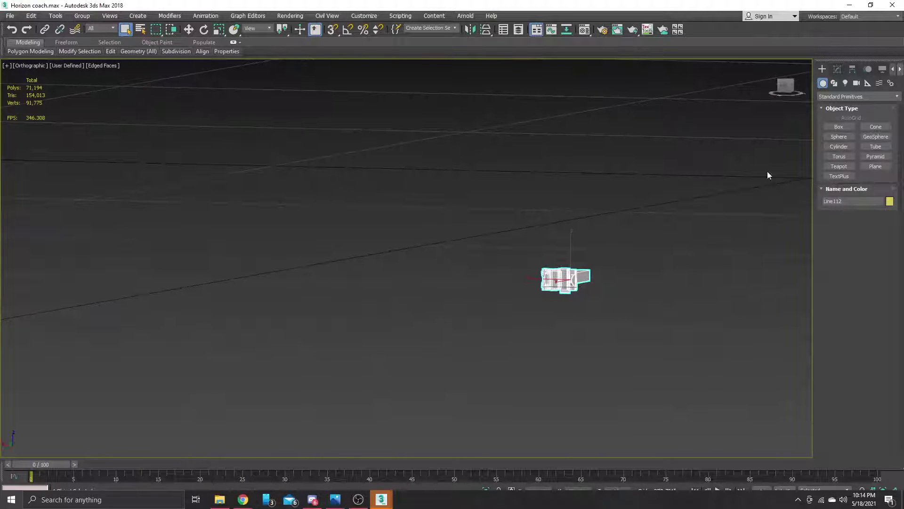
# - Deselect the isolated coupler and examine its head and long shank from the front and side
pyautogui.moveTo(783, 87); pyautogui.dragTo(822, 101)
pyautogui.scroll(2, 609, 276)
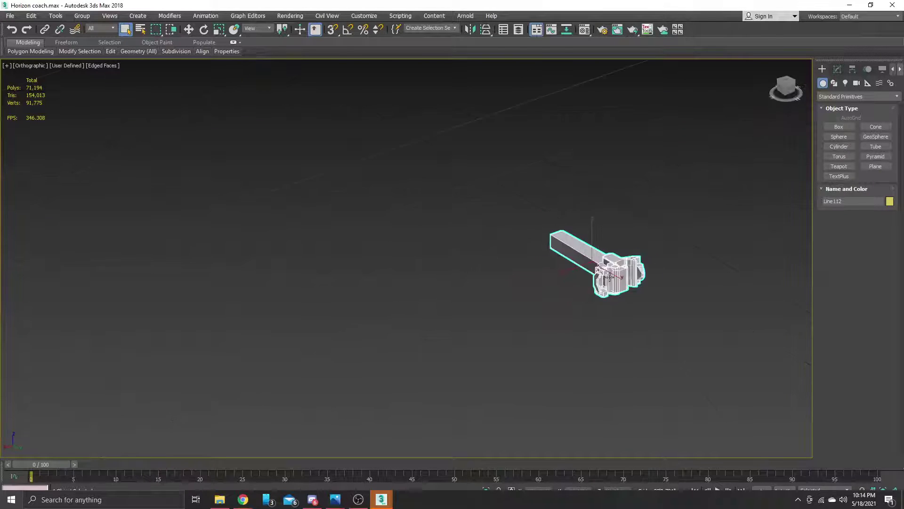
pyautogui.scroll(6, 616, 265)
pyautogui.scroll(-1, 623, 301)
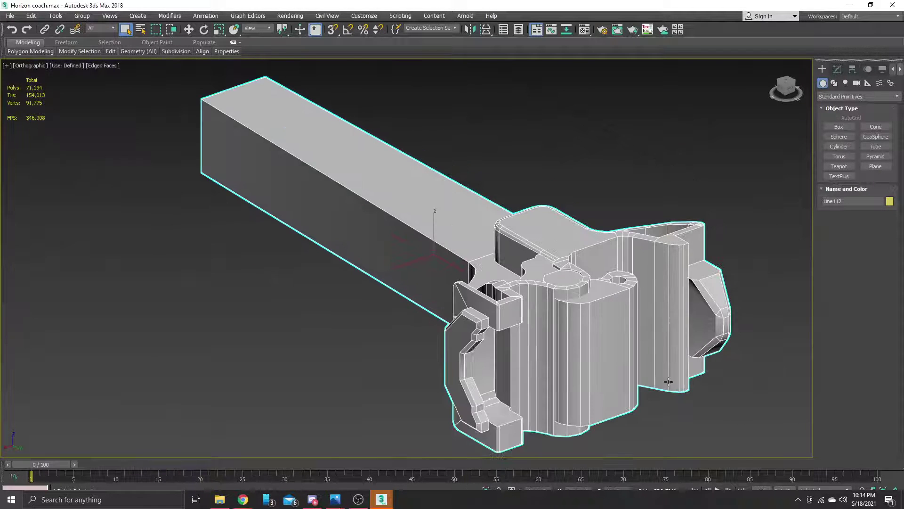
pyautogui.click(692, 411)
pyautogui.moveTo(641, 348); pyautogui.dragTo(633, 323, button='middle')
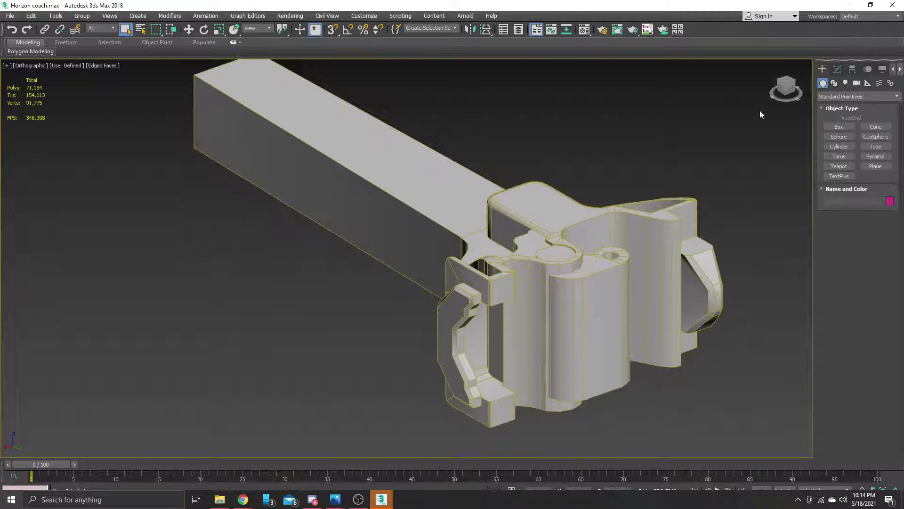
pyautogui.moveTo(790, 96); pyautogui.dragTo(698, 209)
pyautogui.moveTo(698, 210); pyautogui.dragTo(617, 258, button='middle')
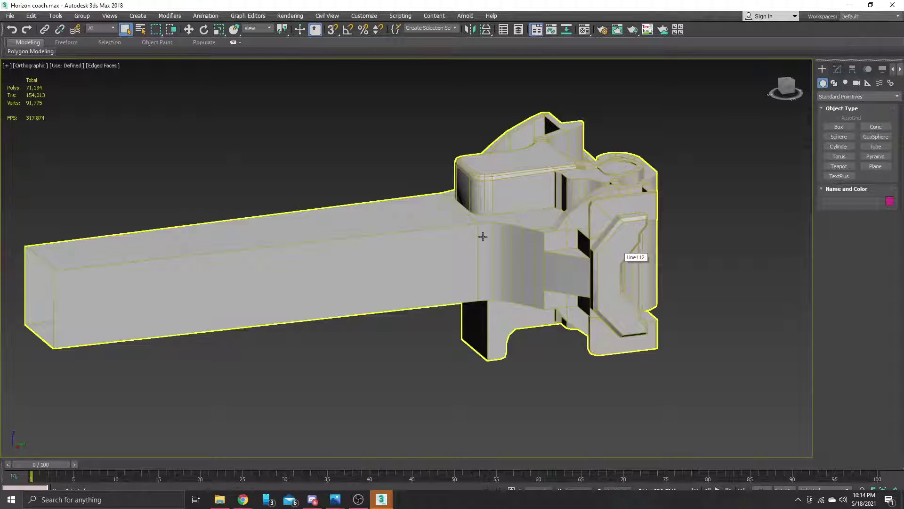
# - Inspect the mesh where the coupler's shank meets the head and the angled side bracket
pyautogui.scroll(5, 540, 230)
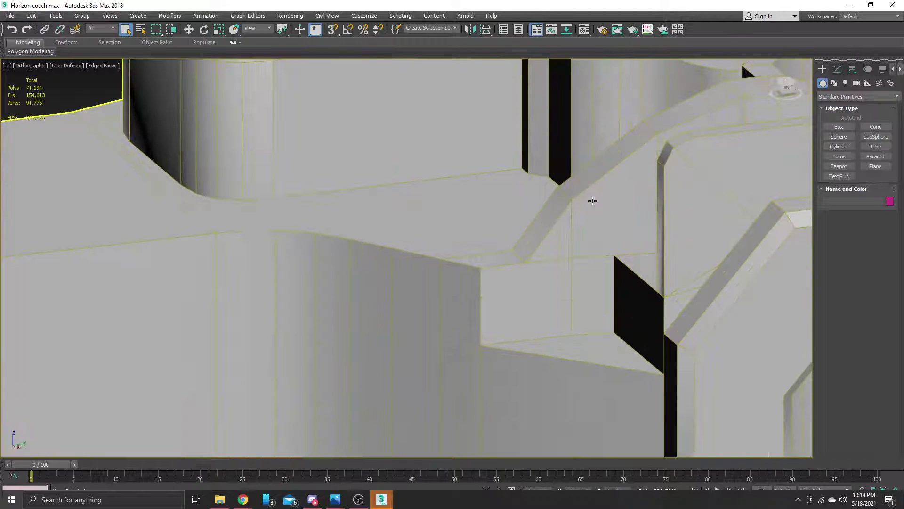
pyautogui.scroll(-1, 571, 196)
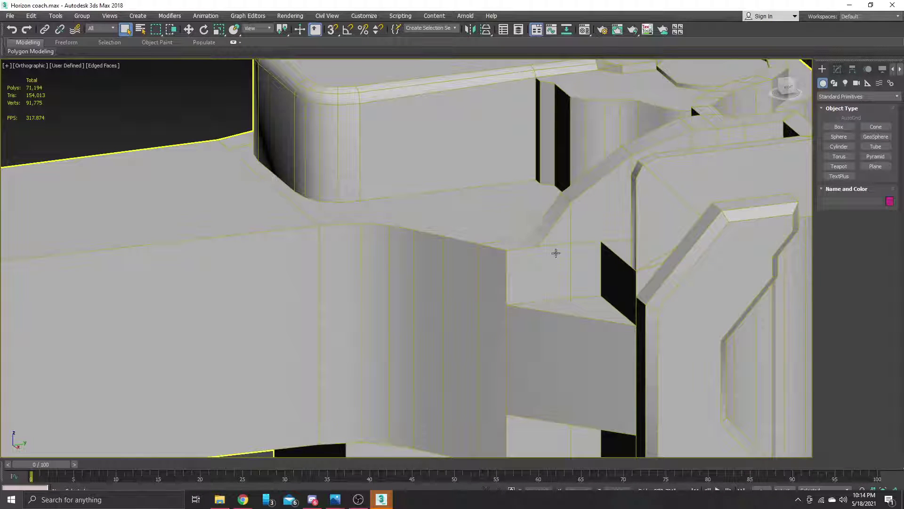
pyautogui.scroll(-5, 449, 196)
pyautogui.moveTo(620, 174); pyautogui.dragTo(684, 160, button='middle')
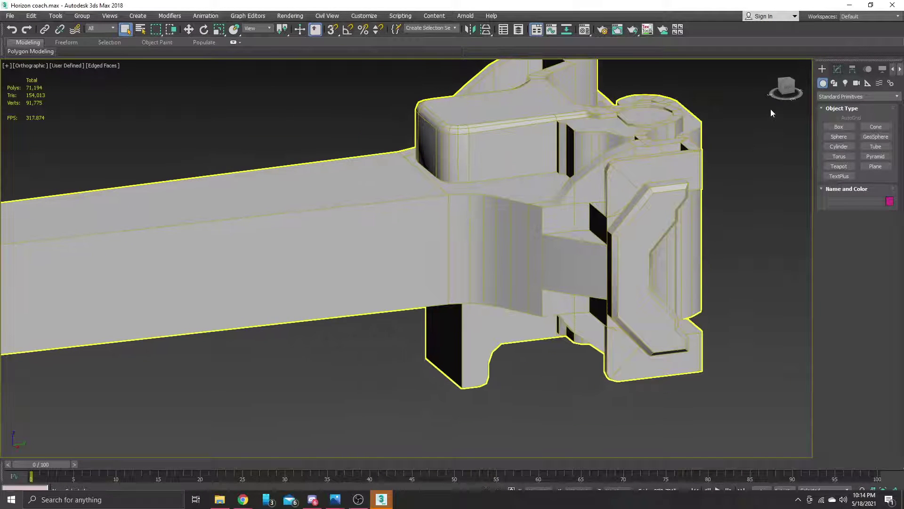
# - Examine the coupler's open shank end and the slotted round recesses on the back of its head
pyautogui.moveTo(787, 88)
pyautogui.mouseDown()
pyautogui.moveTo(827, 90)
pyautogui.moveTo(776, 102)
pyautogui.moveTo(789, 91)
pyautogui.mouseUp()
pyautogui.moveTo(280, 219); pyautogui.dragTo(486, 225, button='middle')
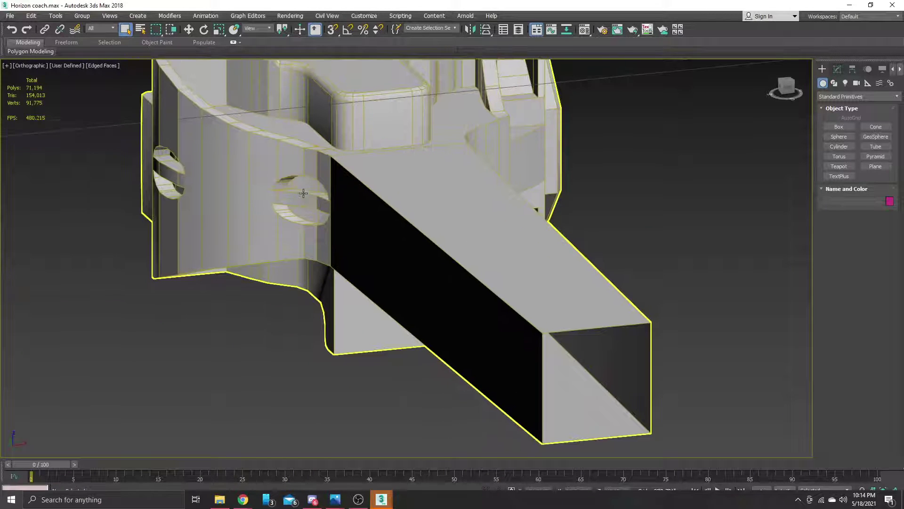
pyautogui.scroll(5, 294, 189)
pyautogui.scroll(-4, 296, 189)
pyautogui.moveTo(367, 179); pyautogui.dragTo(563, 187, button='middle')
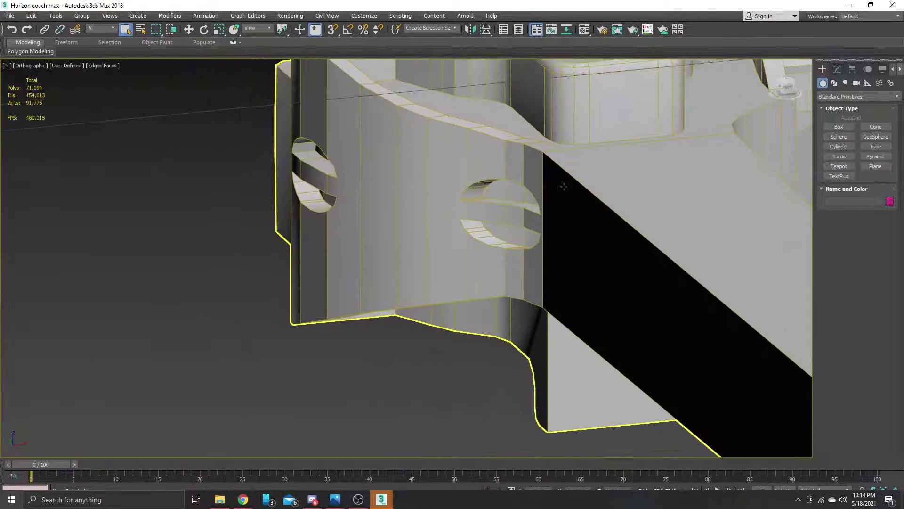
pyautogui.moveTo(787, 85); pyautogui.dragTo(727, 315)
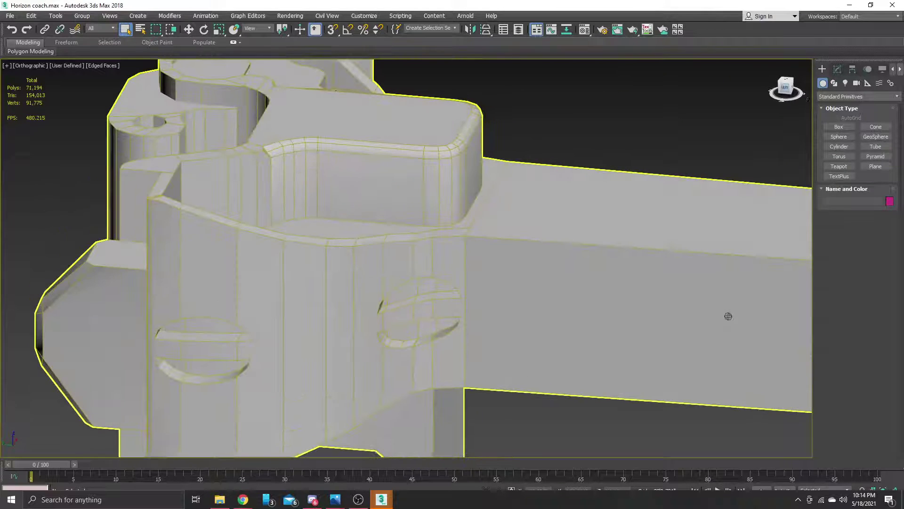
# - Turn off the edged-faces display so the isolated coupler shows with default shading only
pyautogui.click(102, 65)
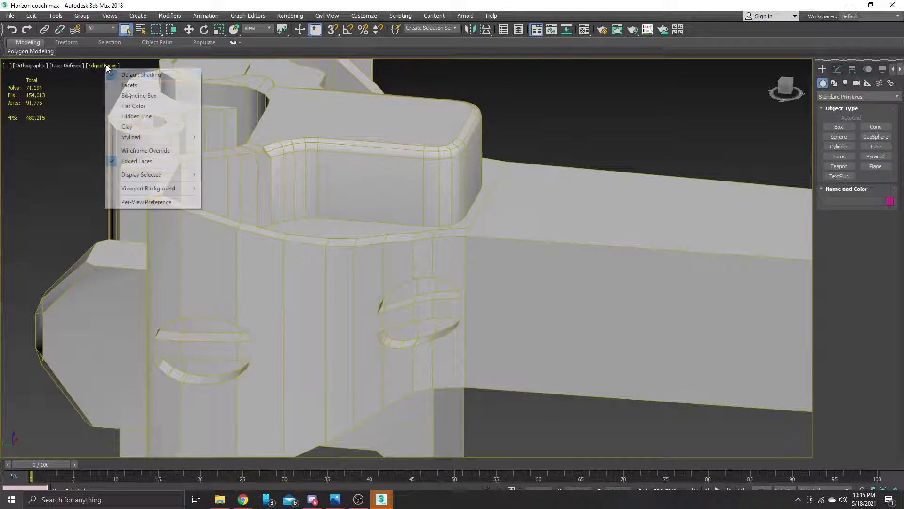
pyautogui.click(137, 160)
pyautogui.scroll(-5, 594, 165)
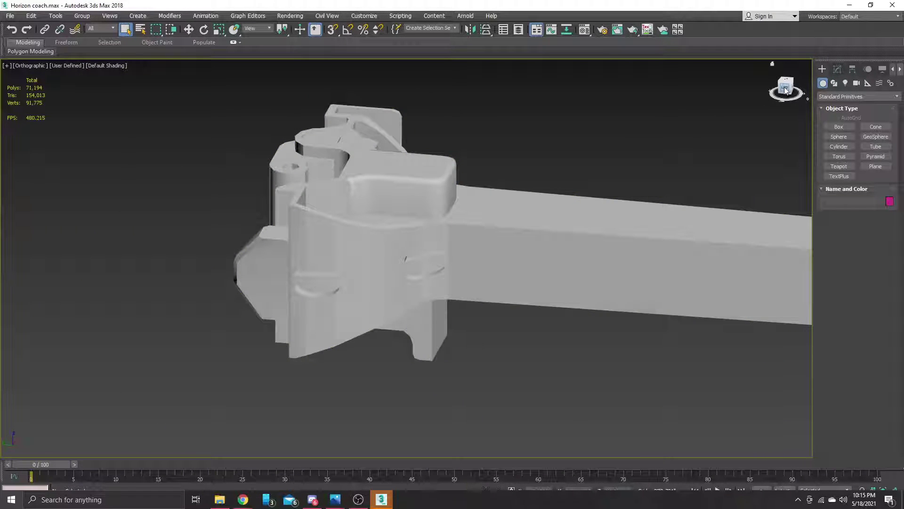
# - Examine the shaded coupler's head and shank from the side, from above and from below
pyautogui.moveTo(787, 90); pyautogui.dragTo(580, 263)
pyautogui.keyDown('alt'); pyautogui.moveTo(579, 263); pyautogui.dragTo(580, 263, button='middle'); pyautogui.keyUp('alt')
pyautogui.click(616, 216)
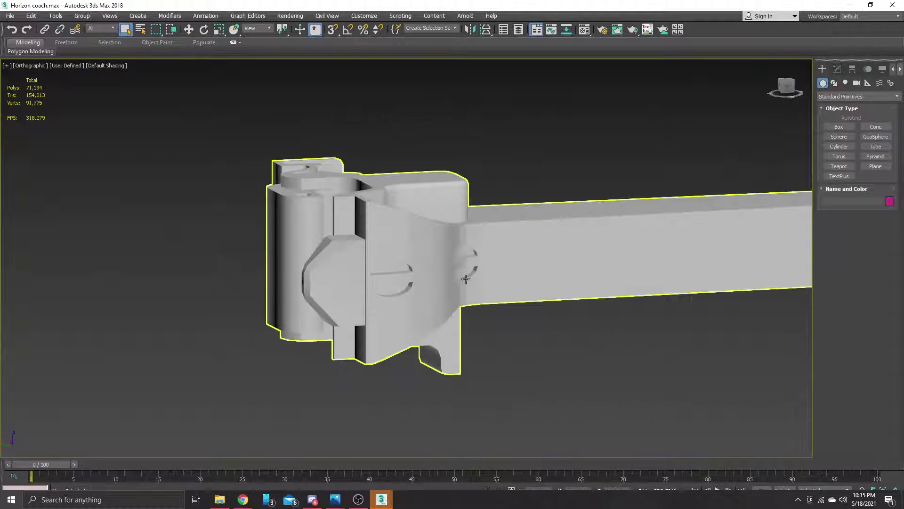
pyautogui.scroll(5, 480, 223)
pyautogui.scroll(-4, 300, 127)
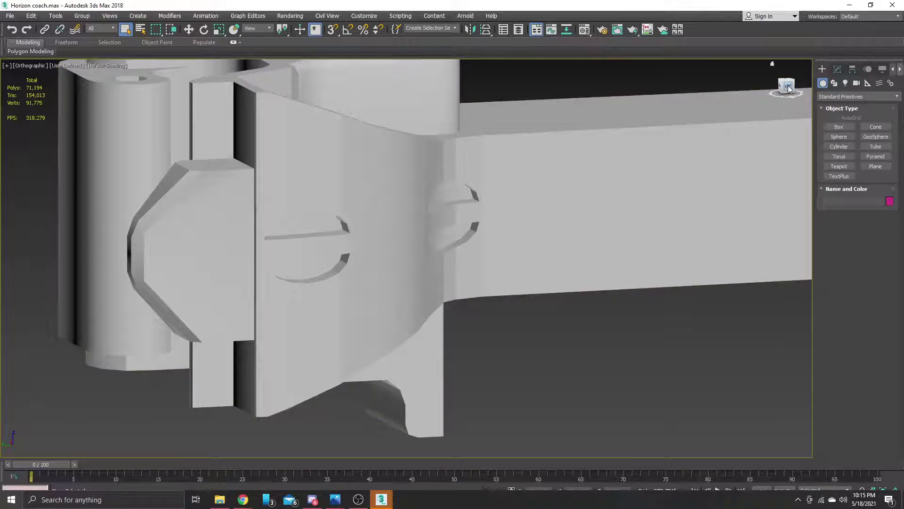
pyautogui.keyDown('alt'); pyautogui.moveTo(301, 141); pyautogui.dragTo(314, 288, button='middle'); pyautogui.keyUp('alt')
pyautogui.scroll(3, 314, 289)
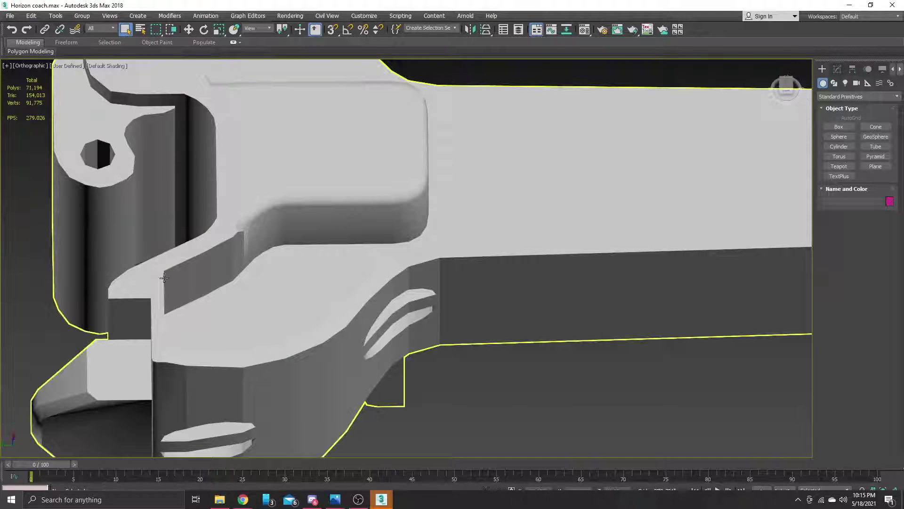
pyautogui.scroll(-3, 615, 175)
pyautogui.keyDown('alt'); pyautogui.moveTo(666, 201); pyautogui.dragTo(666, 204, button='middle'); pyautogui.keyUp('alt')
pyautogui.scroll(4, 353, 202)
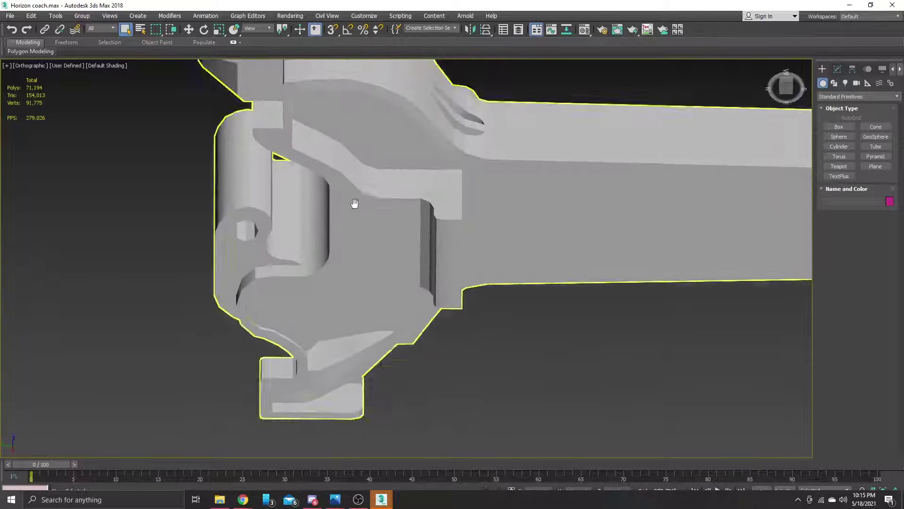
pyautogui.scroll(-5, 445, 203)
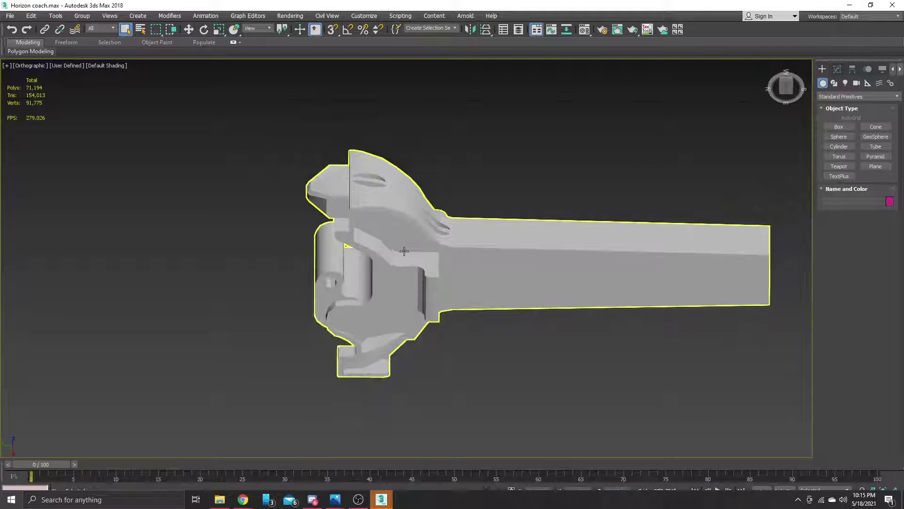
pyautogui.moveTo(794, 95); pyautogui.dragTo(788, 93)
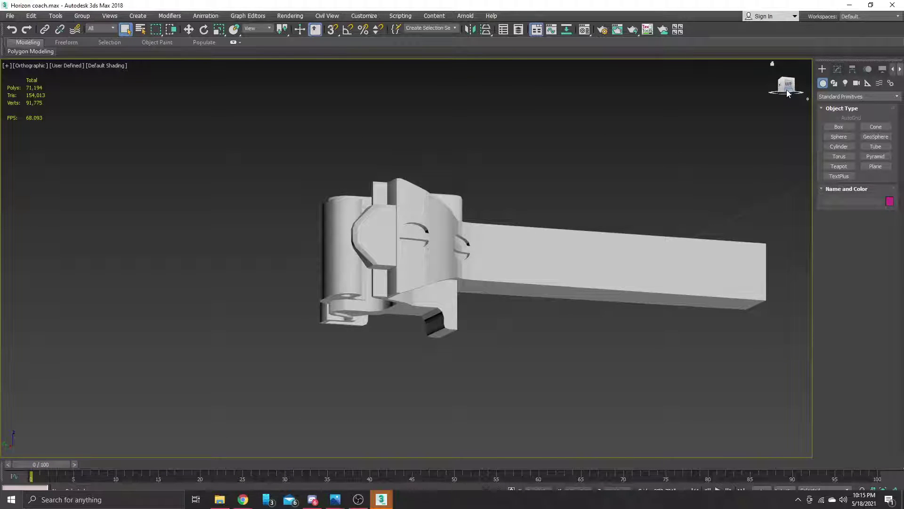
# - Inspect the coupler's knuckle, pin hole and raised top block, plus the bracket on the head's other side
pyautogui.keyDown('alt'); pyautogui.moveTo(536, 329); pyautogui.dragTo(498, 319, button='middle'); pyautogui.keyUp('alt')
pyautogui.click(498, 319)
pyautogui.scroll(5, 480, 315)
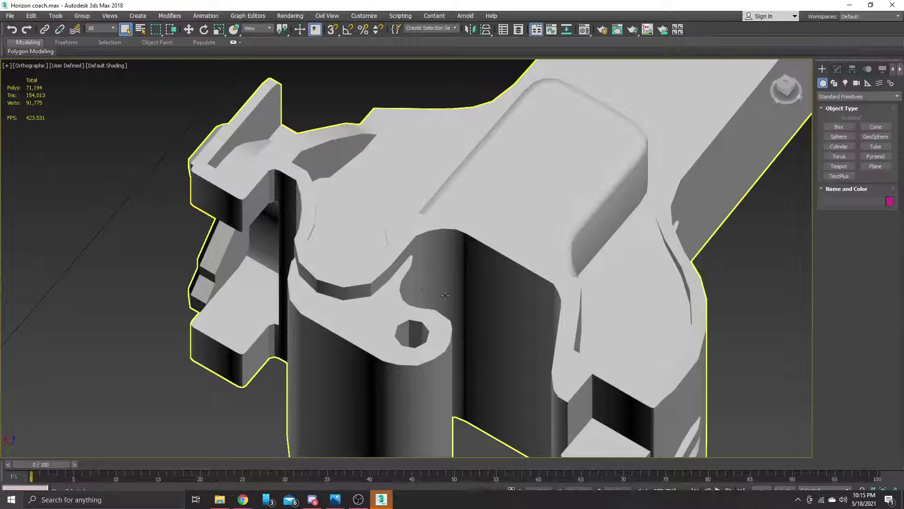
pyautogui.scroll(-2, 459, 327)
pyautogui.scroll(4, 420, 331)
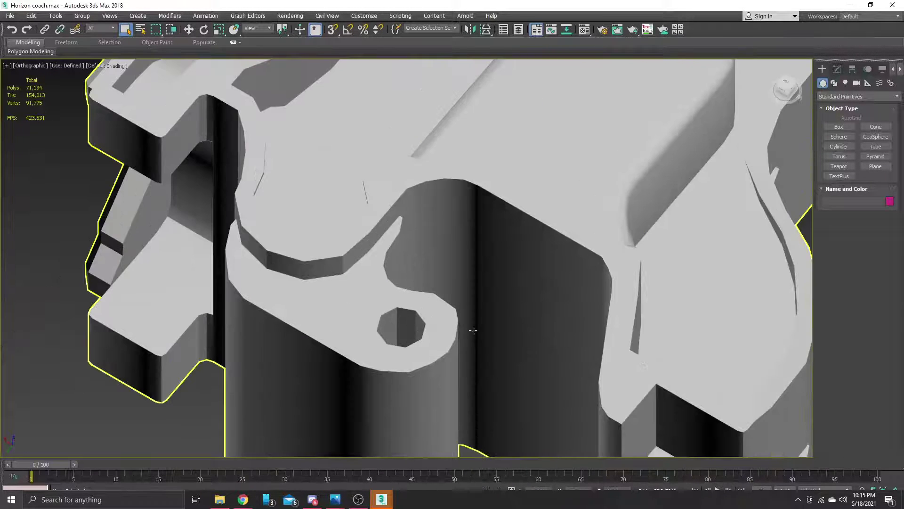
pyautogui.scroll(-3, 542, 325)
pyautogui.scroll(2, 547, 320)
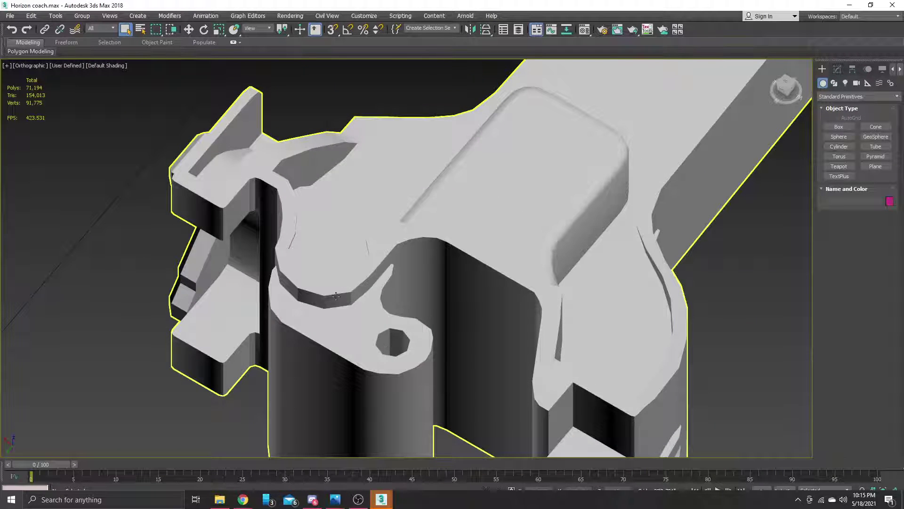
pyautogui.scroll(-1, 445, 249)
pyautogui.moveTo(782, 91); pyautogui.dragTo(497, 202)
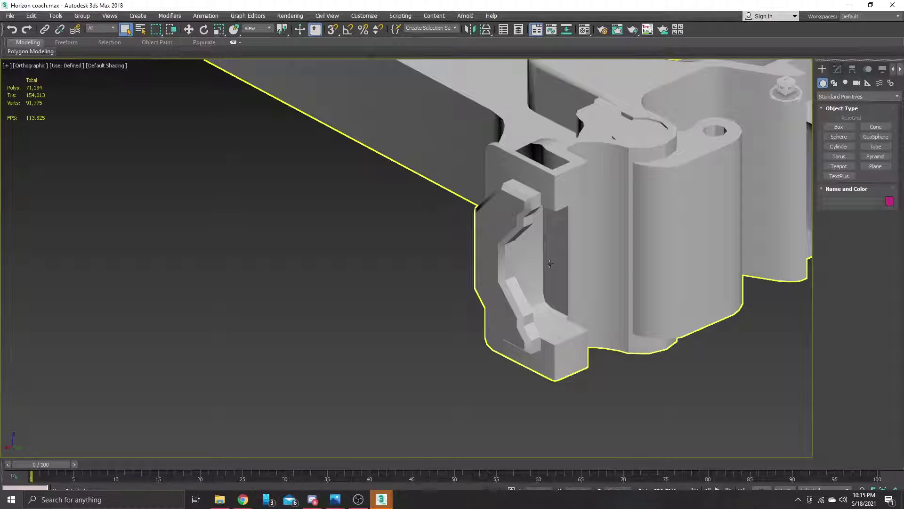
pyautogui.scroll(-4, 549, 263)
pyautogui.scroll(1, 532, 254)
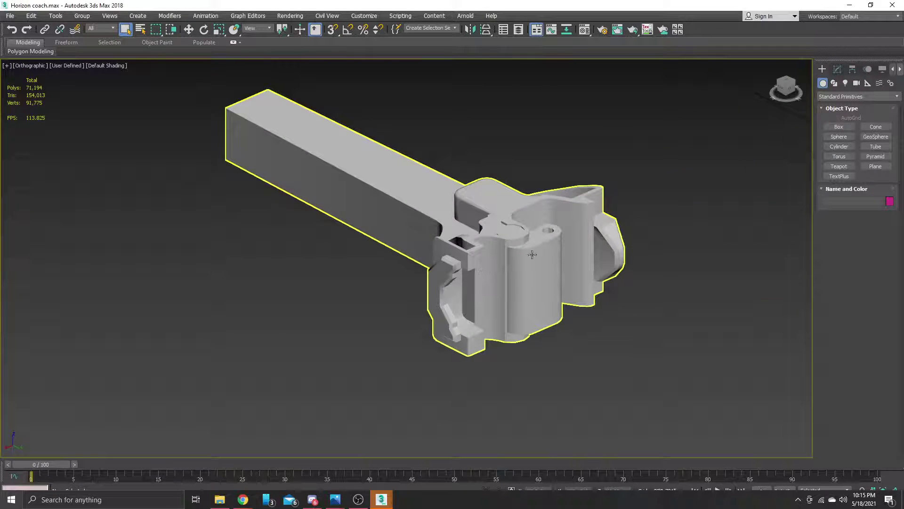
# - Undo the coupler's deselection and the hiding of unselected objects to bring back the whole coach
pyautogui.rightClick(591, 325)
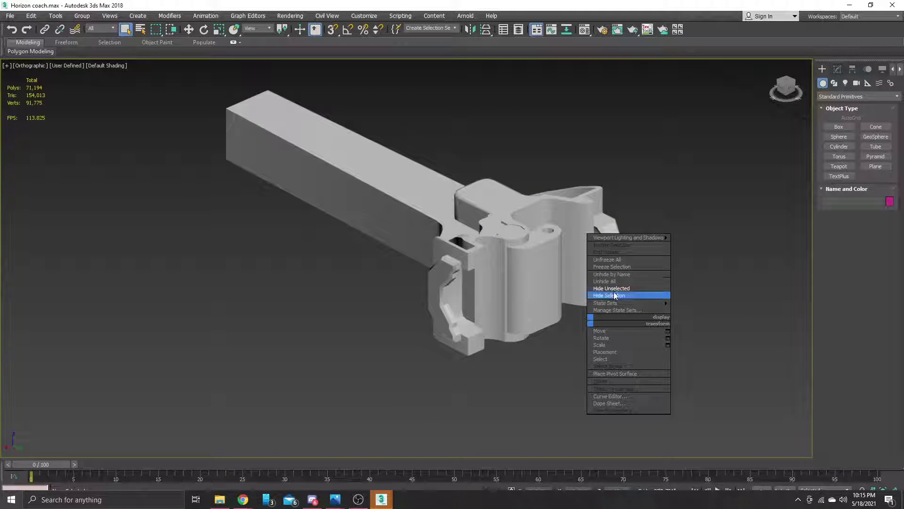
pyautogui.click(541, 369)
pyautogui.hotkey('ctrl', 'z')
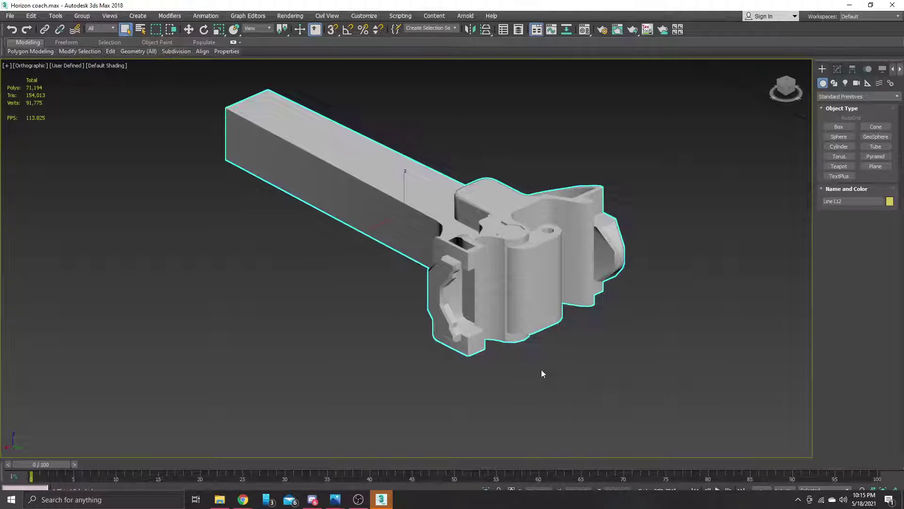
pyautogui.hotkey('ctrl', 'z')
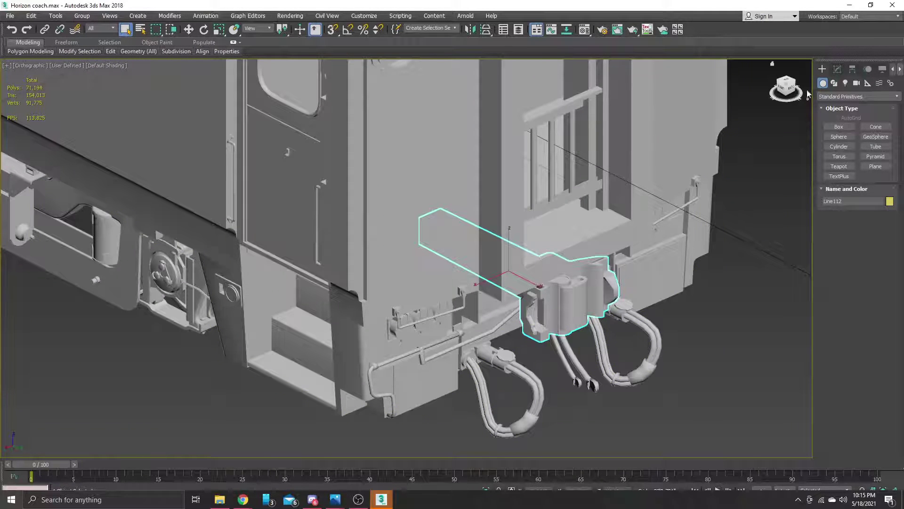
# - Examine the barred safety gate and its lower rail in the coach's end doorway above the coupler
pyautogui.moveTo(790, 87)
pyautogui.mouseDown()
pyautogui.moveTo(740, 82)
pyautogui.moveTo(770, 74)
pyautogui.moveTo(795, 83)
pyautogui.mouseUp()
pyautogui.scroll(3, 649, 221)
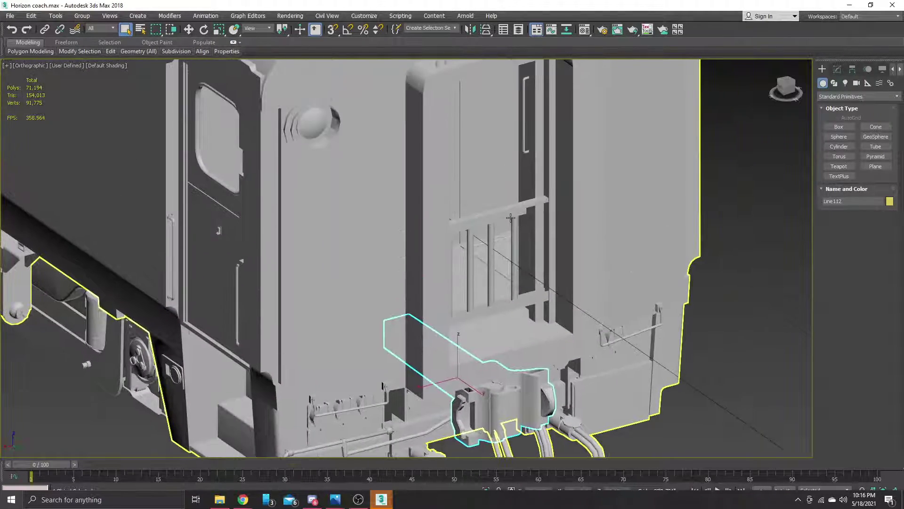
pyautogui.scroll(5, 511, 218)
pyautogui.scroll(-3, 546, 188)
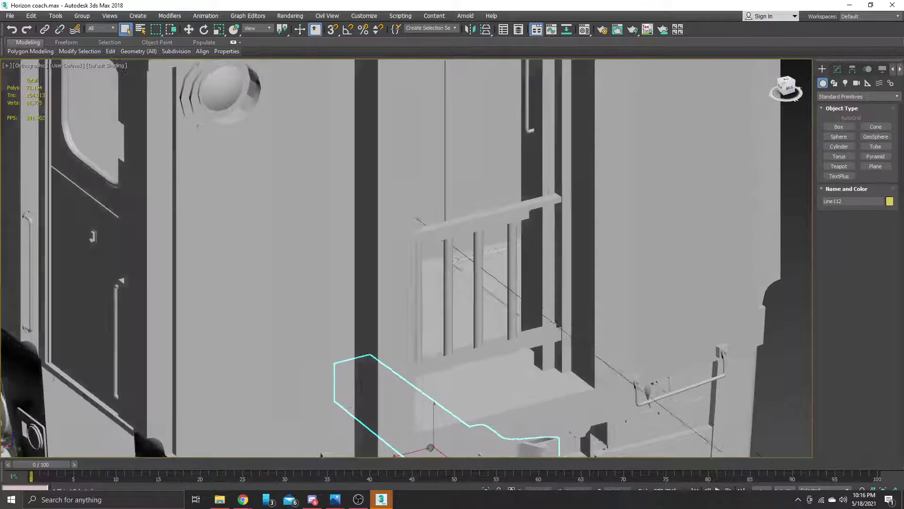
pyautogui.moveTo(781, 87); pyautogui.dragTo(788, 85)
pyautogui.scroll(4, 322, 359)
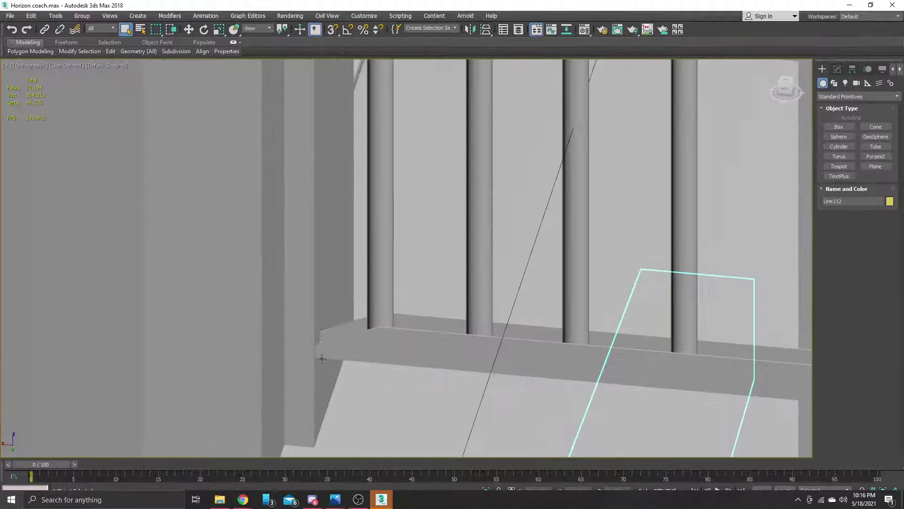
pyautogui.scroll(-6, 321, 358)
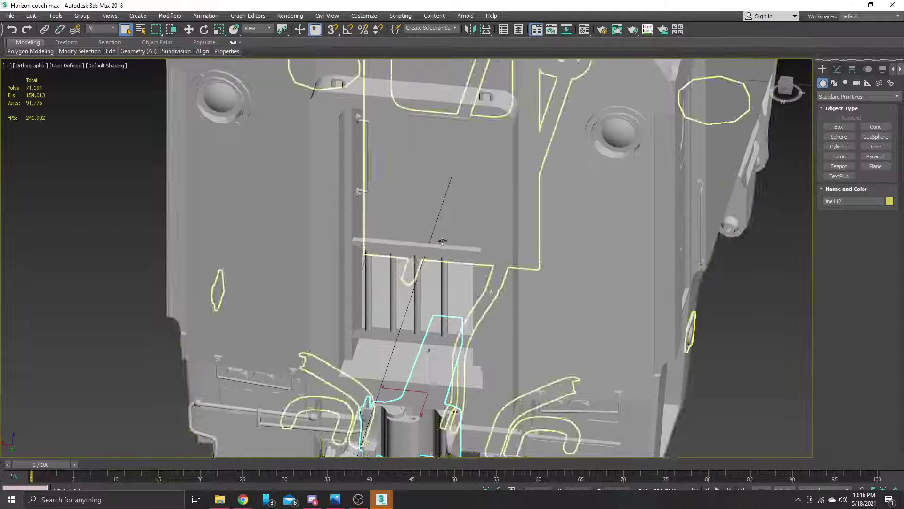
pyautogui.moveTo(656, 214); pyautogui.dragTo(507, 226, button='middle')
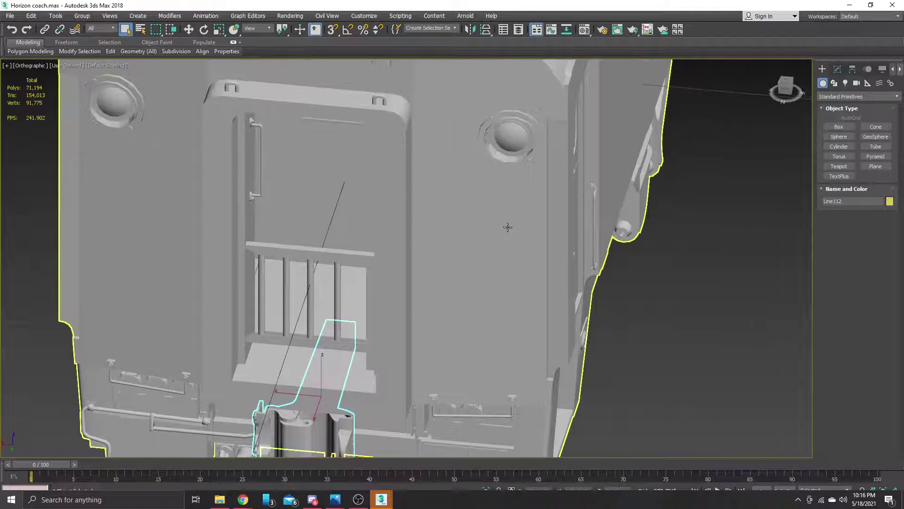
# - Inspect the horizontal grab bar on the coach end and the vertical handrails beside the side door
pyautogui.click(785, 87)
pyautogui.scroll(5, 460, 357)
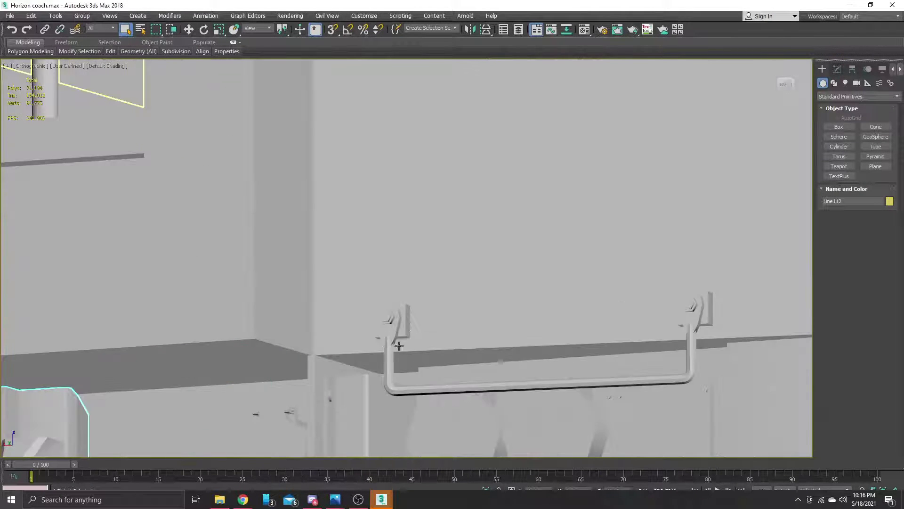
pyautogui.scroll(-5, 388, 346)
pyautogui.moveTo(651, 281); pyautogui.dragTo(438, 291, button='middle')
pyautogui.scroll(4, 520, 329)
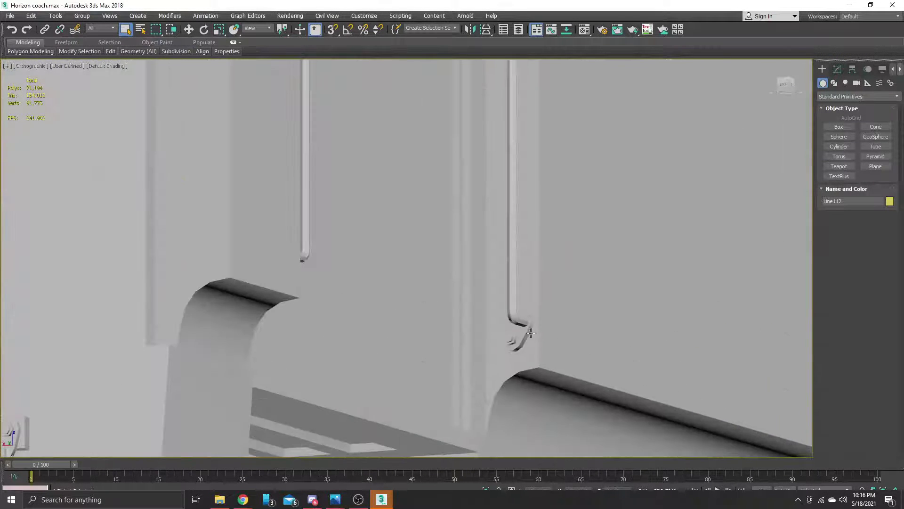
pyautogui.keyDown('alt'); pyautogui.moveTo(525, 332); pyautogui.dragTo(564, 281, button='middle'); pyautogui.keyUp('alt')
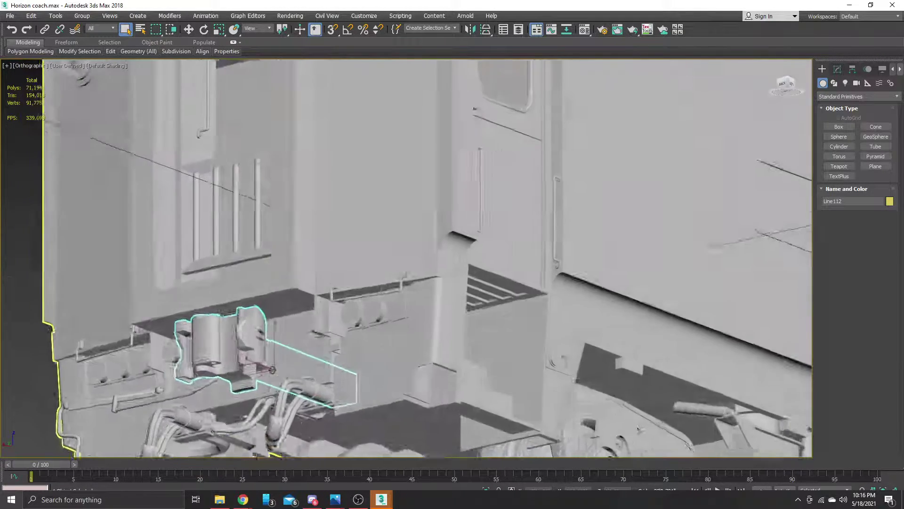
# - Examine the slatted step well and its diagonal rod from beneath the coach's corner
pyautogui.keyDown('alt'); pyautogui.moveTo(624, 85); pyautogui.dragTo(648, 166, button='middle'); pyautogui.keyUp('alt')
pyautogui.moveTo(493, 285); pyautogui.dragTo(513, 302, button='middle')
pyautogui.scroll(5, 377, 265)
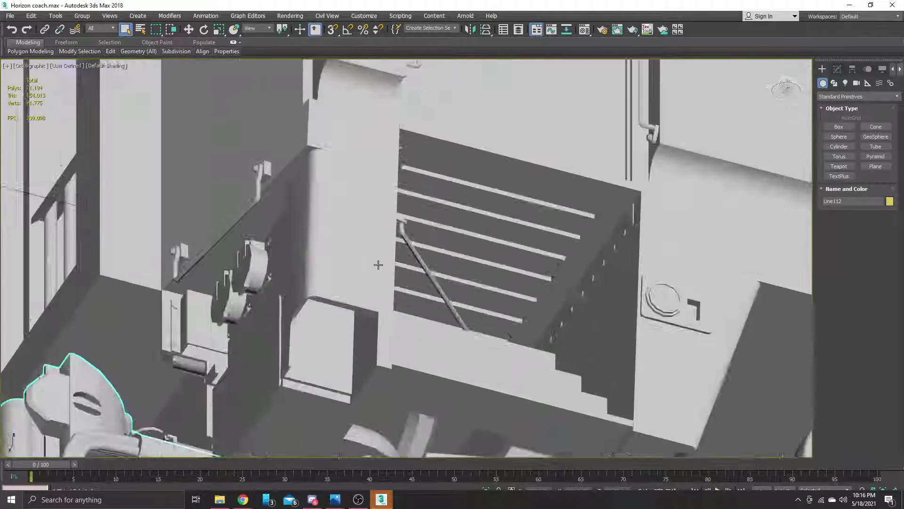
# - Examine the stairwell, the end underside and the bogie area from below the coach
pyautogui.scroll(-7, 452, 277)
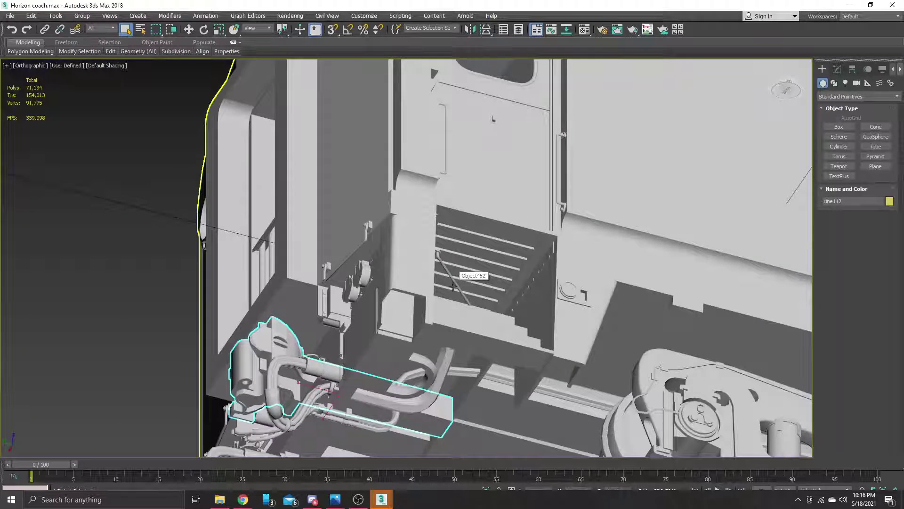
pyautogui.scroll(5, 537, 334)
pyautogui.scroll(8, 484, 316)
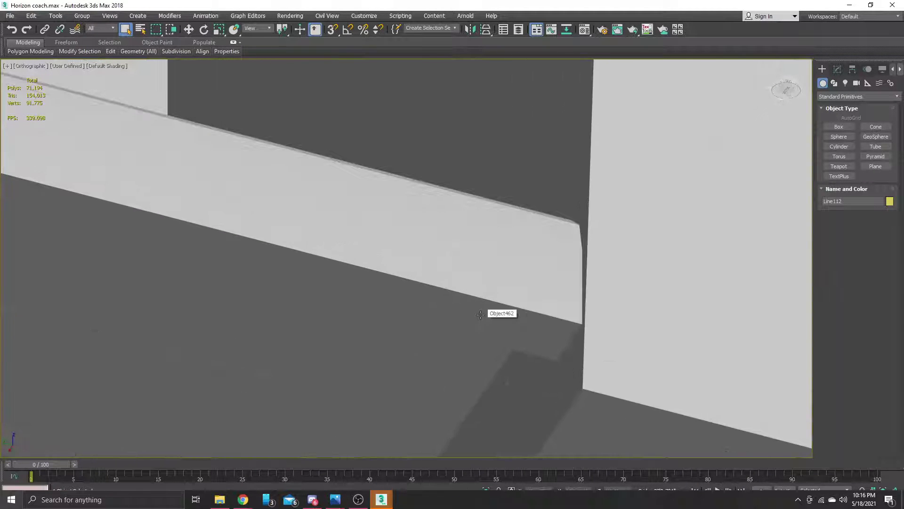
pyautogui.scroll(-6, 483, 321)
pyautogui.scroll(-10, 413, 325)
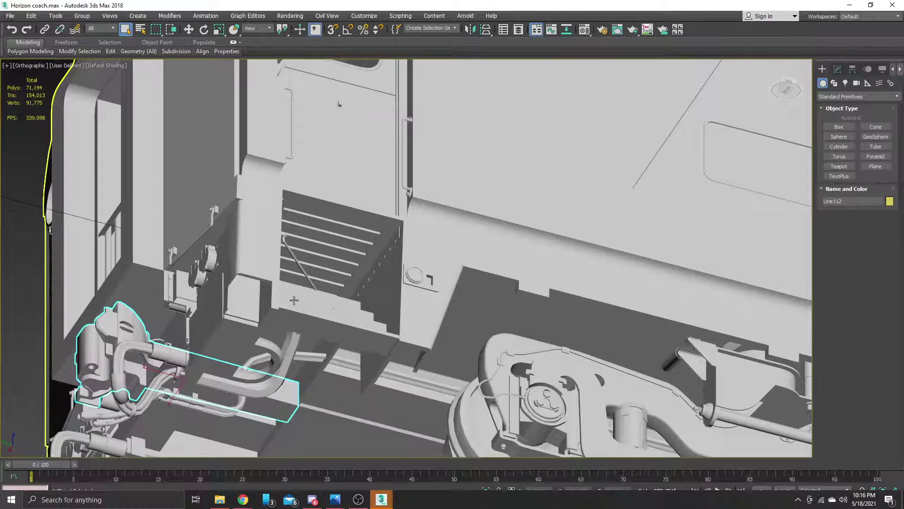
pyautogui.scroll(-3, 405, 320)
pyautogui.moveTo(561, 346); pyautogui.dragTo(359, 296, button='middle')
pyautogui.moveTo(720, 386); pyautogui.dragTo(487, 288, button='middle')
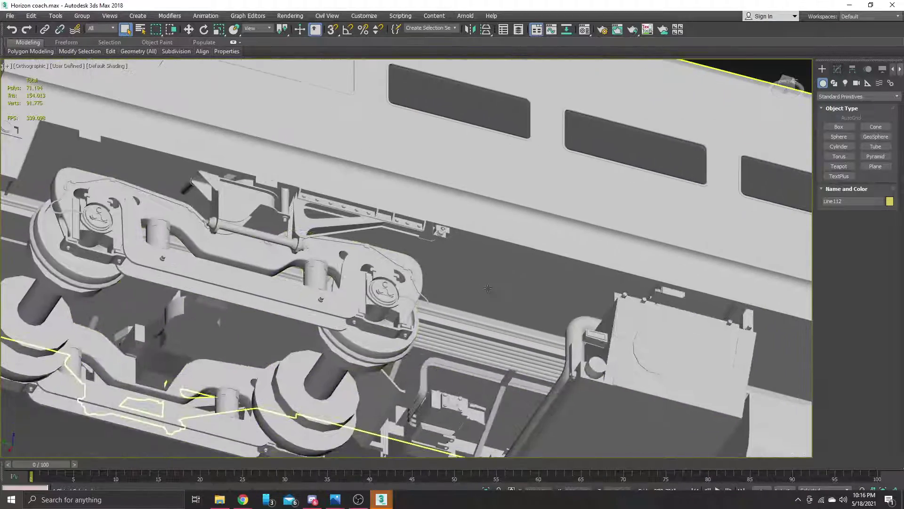
# - Examine the underframe equipment and the small bracket beside the bogie at the coach's other end
pyautogui.scroll(-3, 484, 289)
pyautogui.moveTo(615, 313); pyautogui.dragTo(357, 260, button='middle')
pyautogui.moveTo(626, 323); pyautogui.dragTo(312, 251, button='middle')
pyautogui.moveTo(670, 335); pyautogui.dragTo(316, 242, button='middle')
pyautogui.moveTo(570, 313); pyautogui.dragTo(492, 291, button='middle')
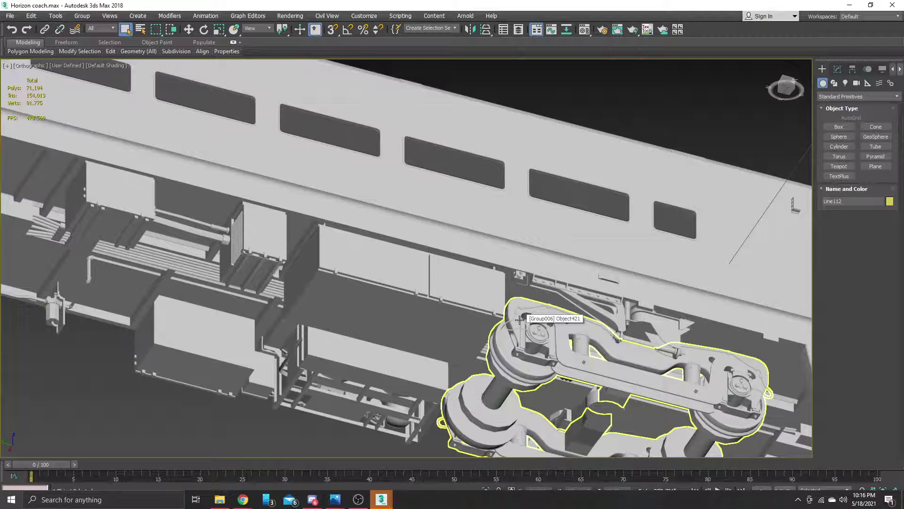
pyautogui.scroll(10, 520, 275)
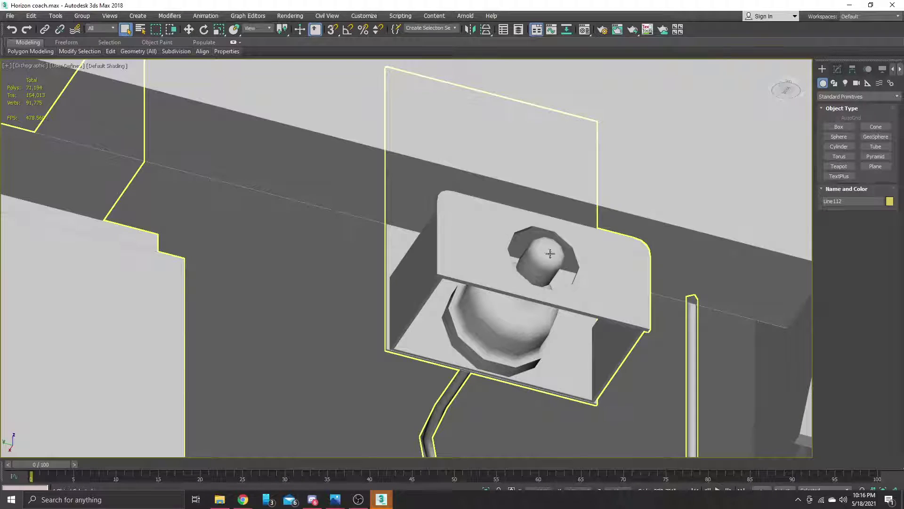
pyautogui.scroll(-10, 548, 268)
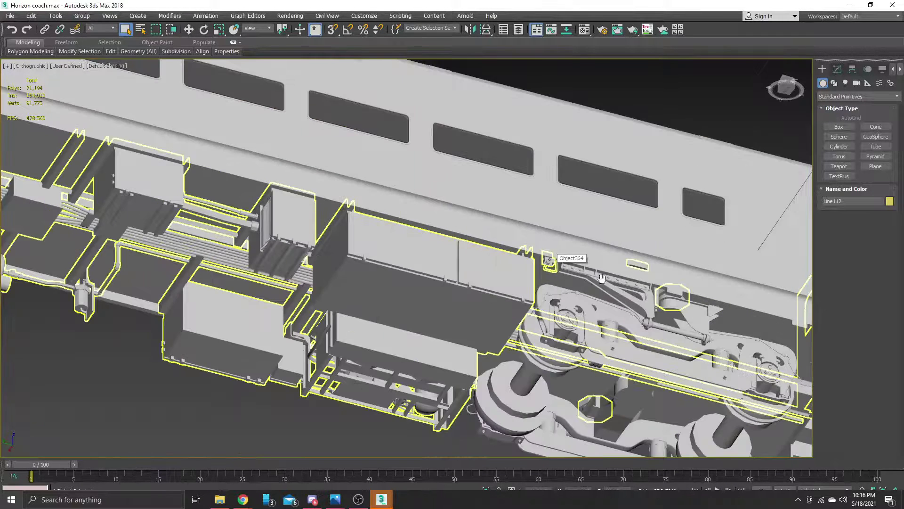
pyautogui.scroll(3, 683, 314)
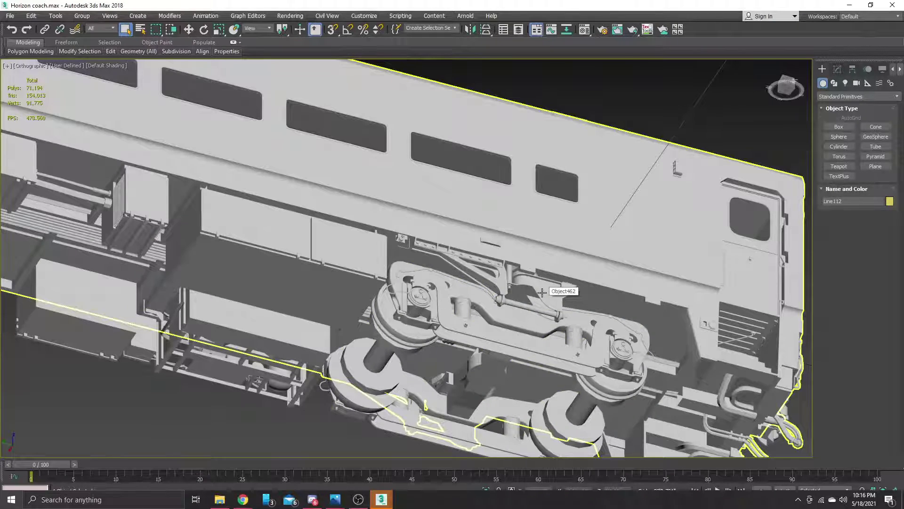
pyautogui.scroll(-5, 646, 261)
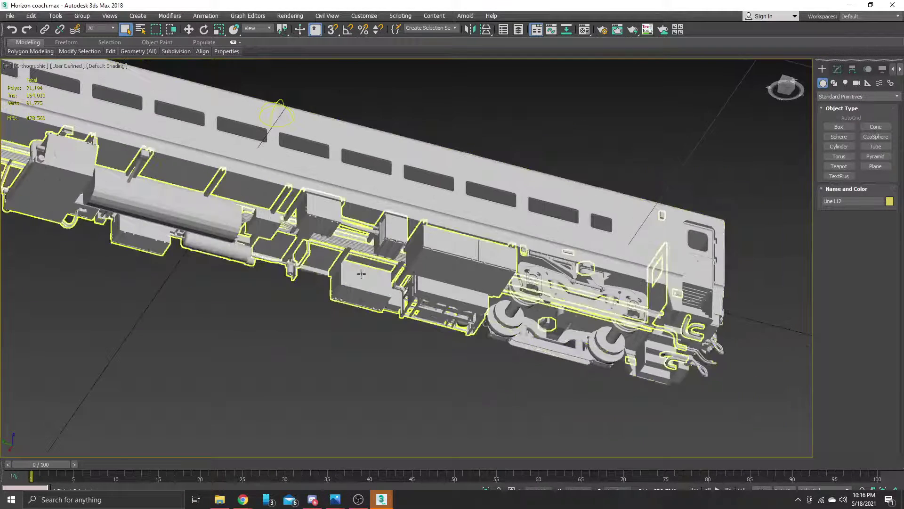
# - Examine the coach's exterior from above floor level, including the end door and the round marker light
pyautogui.moveTo(346, 260); pyautogui.dragTo(409, 271, button='middle')
pyautogui.moveTo(787, 89)
pyautogui.mouseDown()
pyautogui.moveTo(779, 118)
pyautogui.moveTo(786, 93)
pyautogui.mouseUp()
pyautogui.moveTo(309, 132); pyautogui.dragTo(404, 166, button='middle')
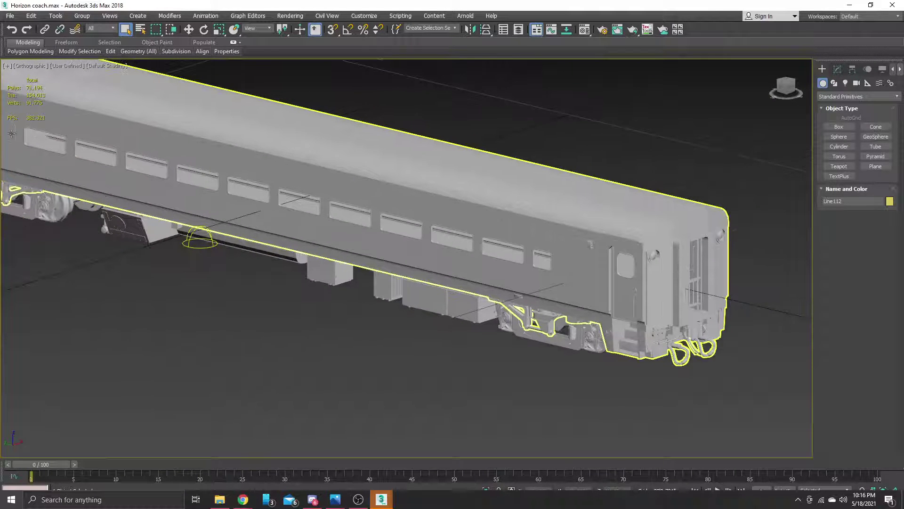
pyautogui.moveTo(619, 252); pyautogui.dragTo(482, 248, button='middle')
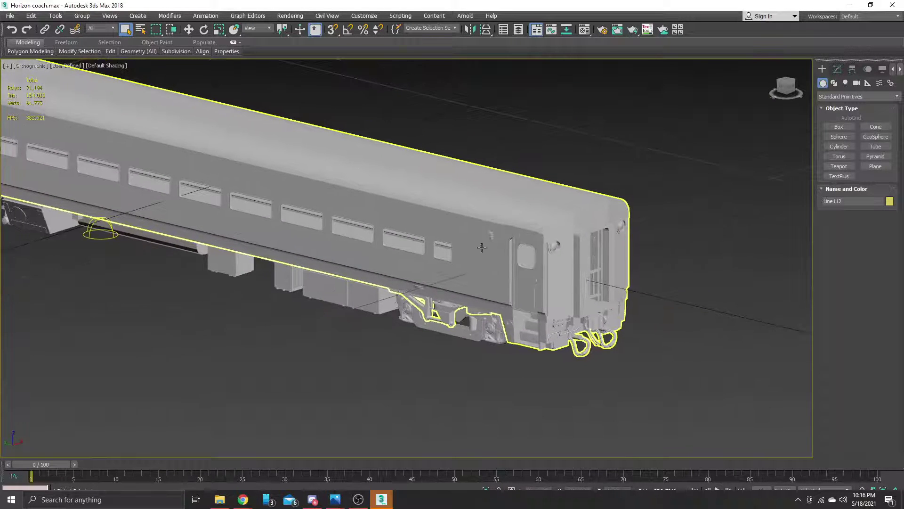
pyautogui.scroll(3, 596, 246)
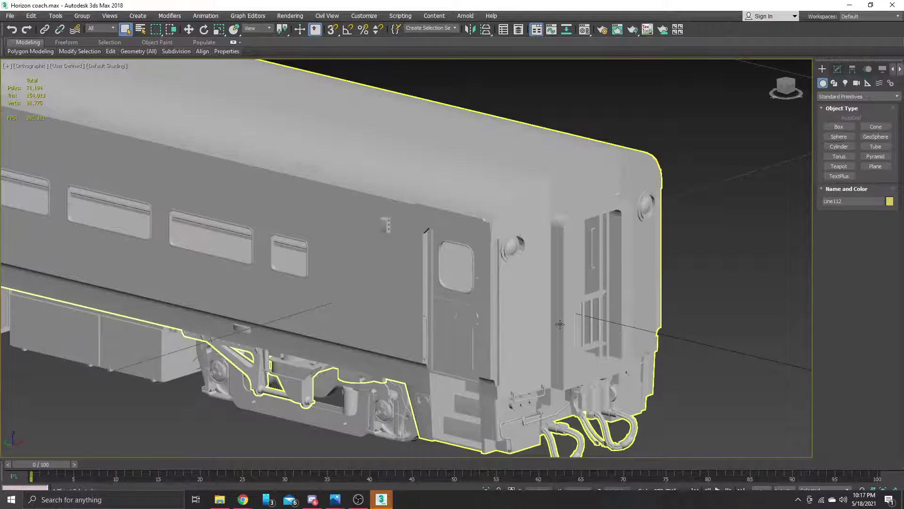
pyautogui.scroll(2, 560, 324)
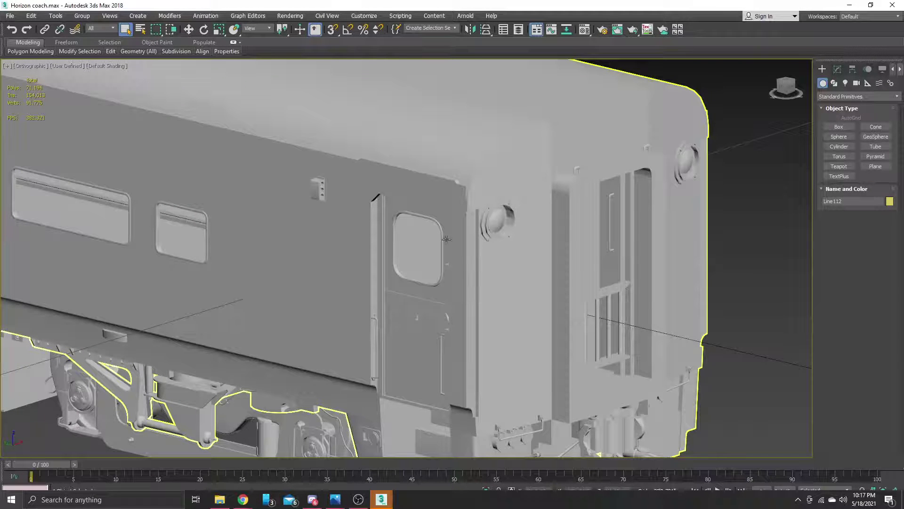
pyautogui.scroll(4, 522, 207)
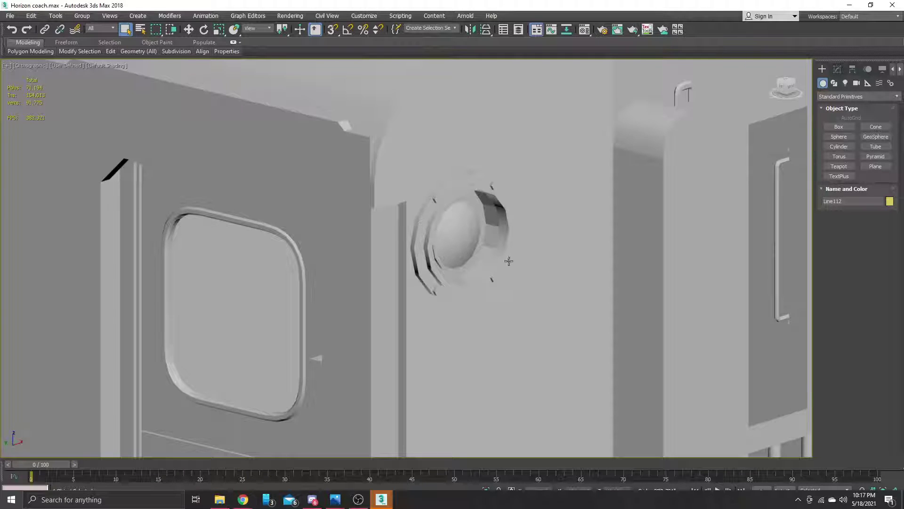
pyautogui.scroll(2, 489, 254)
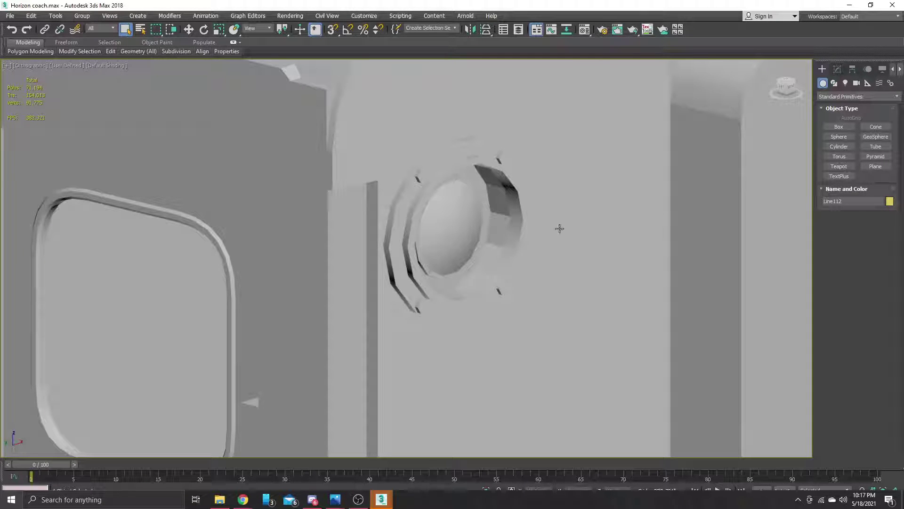
pyautogui.scroll(5, 559, 229)
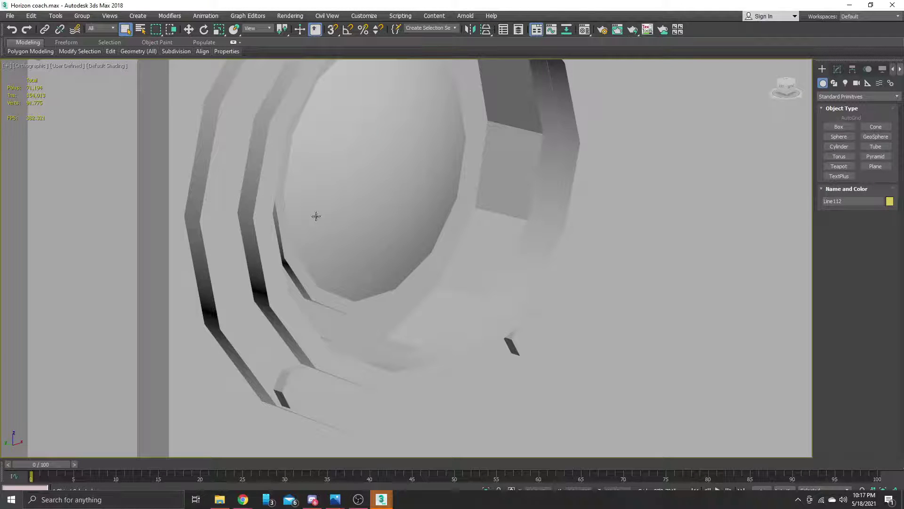
pyautogui.scroll(-10, 513, 206)
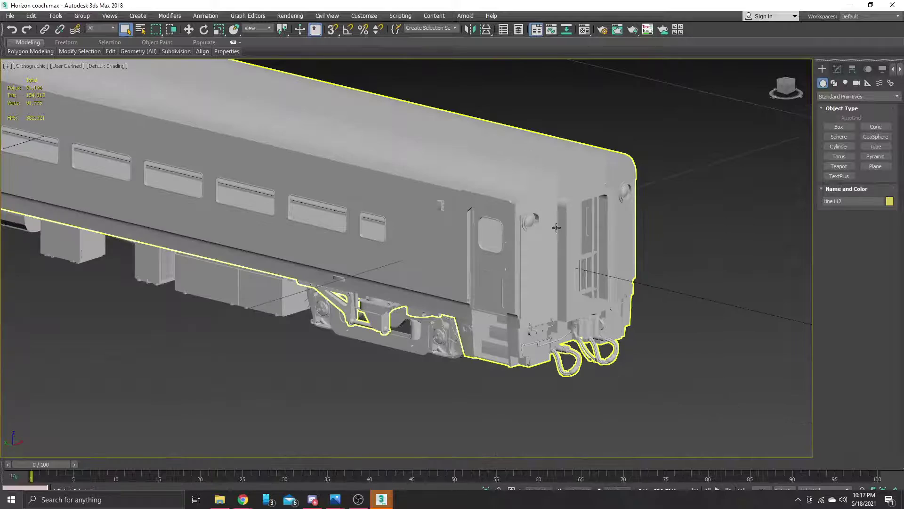
# - Select the coach body at its end and enter Element sub-object level on its Editable Poly
pyautogui.moveTo(349, 222)
pyautogui.mouseDown(button='middle')
pyautogui.moveTo(617, 251)
pyautogui.moveTo(744, 278)
pyautogui.mouseUp(button='middle')
pyautogui.moveTo(247, 126)
pyautogui.mouseDown(button='middle')
pyautogui.moveTo(289, 146)
pyautogui.moveTo(584, 129)
pyautogui.mouseUp(button='middle')
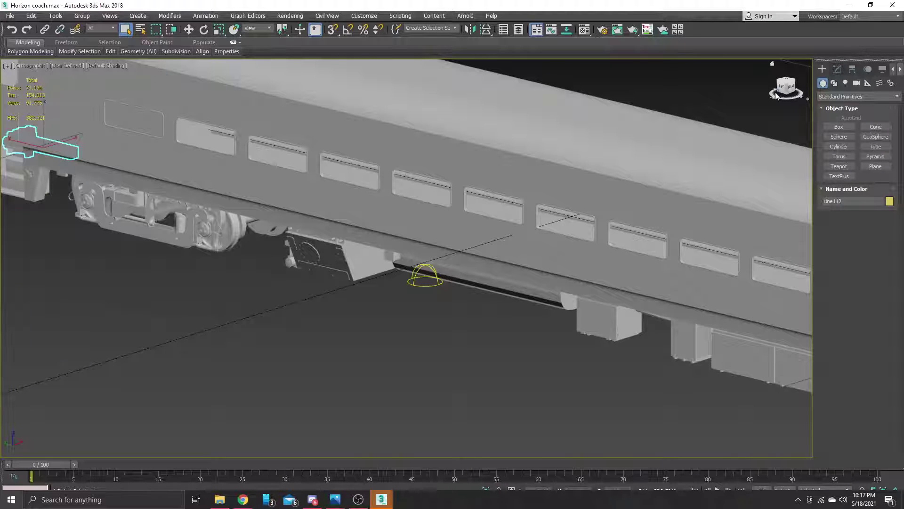
pyautogui.moveTo(708, 214); pyautogui.dragTo(384, 160, button='middle')
pyautogui.scroll(-2, 631, 267)
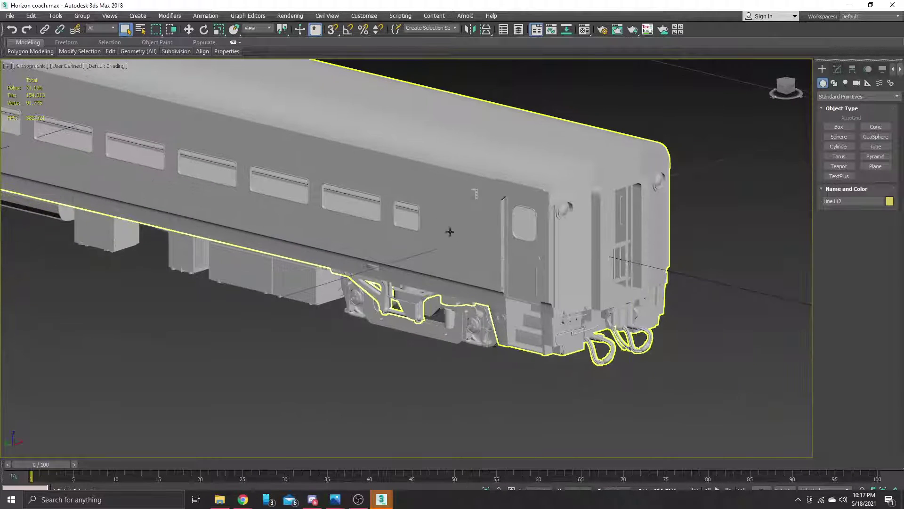
pyautogui.scroll(5, 519, 324)
pyautogui.click(634, 319)
pyautogui.scroll(3, 634, 319)
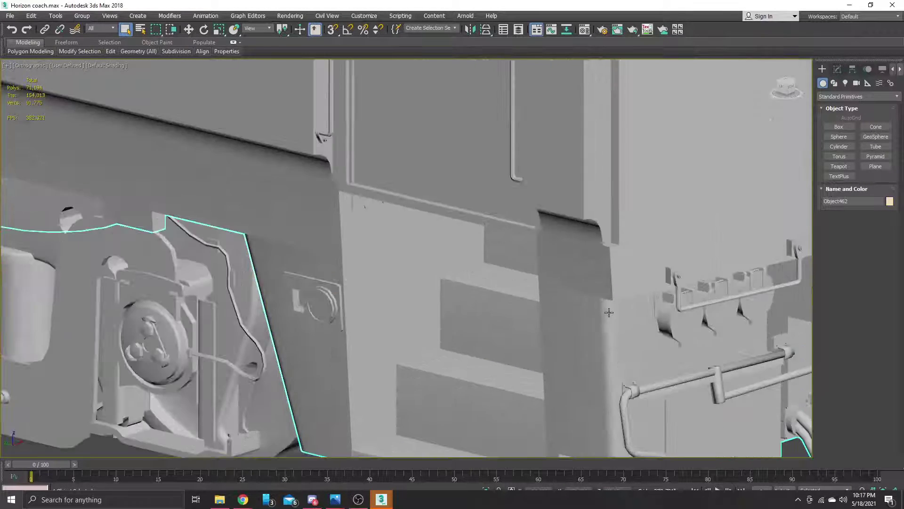
pyautogui.scroll(2, 628, 409)
pyautogui.click(837, 69)
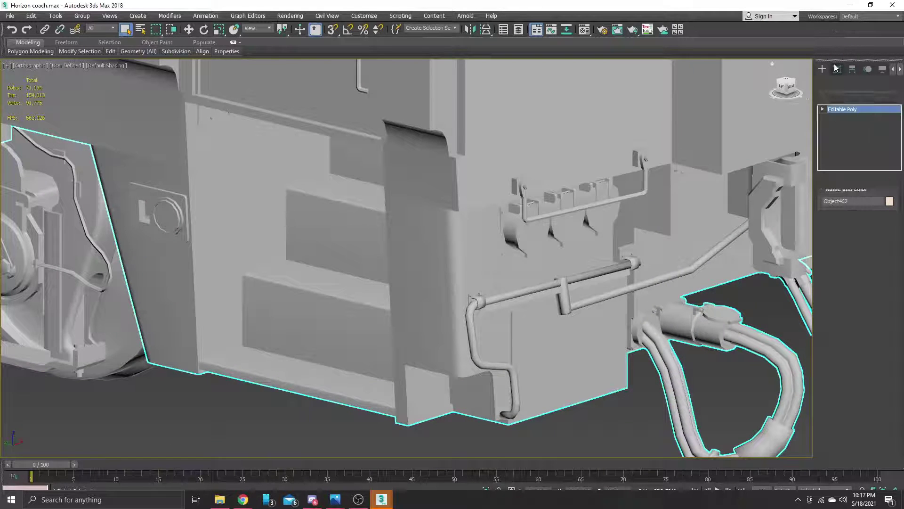
pyautogui.click(879, 212)
# - Select the lower end pieces one by one, then the main body shell, to inspect the separate elements
pyautogui.click(482, 258)
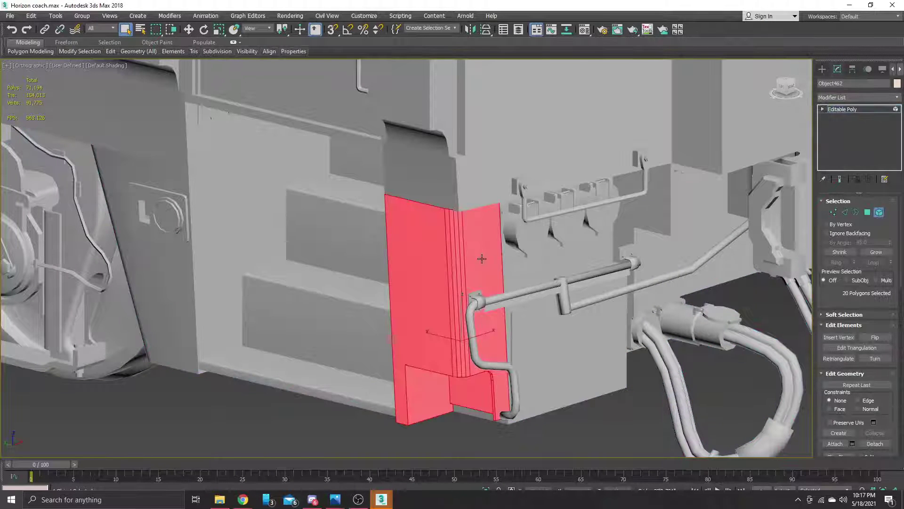
pyautogui.click(533, 270)
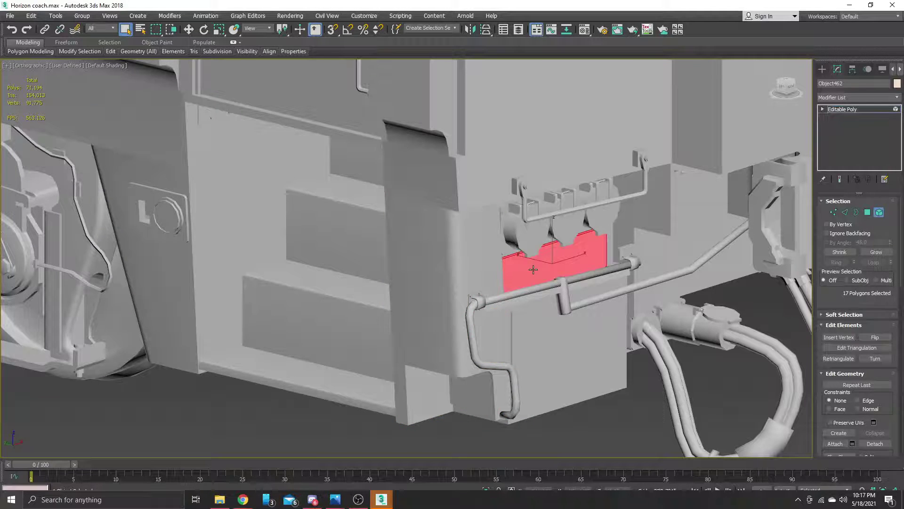
pyautogui.click(557, 342)
pyautogui.click(502, 309)
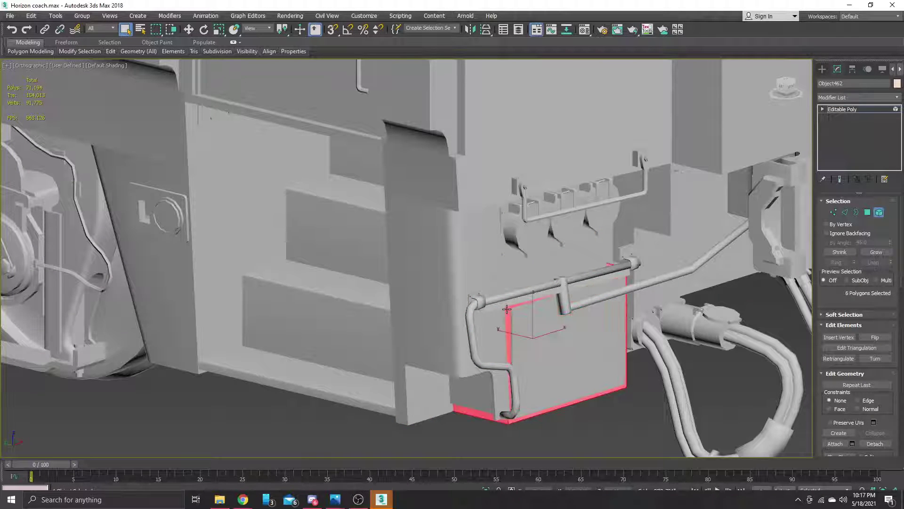
pyautogui.click(704, 249)
pyautogui.click(689, 212)
pyautogui.click(596, 117)
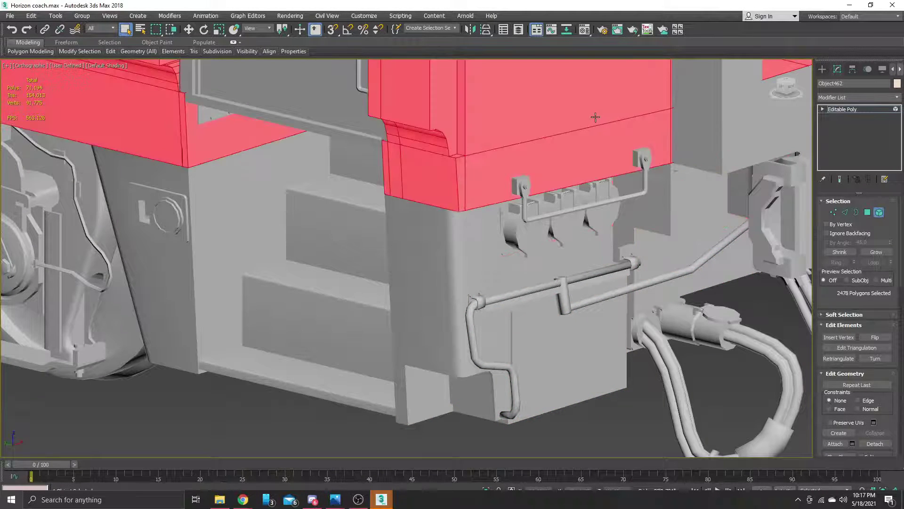
# - Examine the selected body shell's mesh along the side and beside the entrance steps, then leave Element level
pyautogui.scroll(-8, 522, 136)
pyautogui.moveTo(494, 126); pyautogui.dragTo(629, 296, button='middle')
pyautogui.moveTo(486, 253); pyautogui.dragTo(700, 322, button='middle')
pyautogui.moveTo(529, 280); pyautogui.dragTo(174, 182, button='middle')
pyautogui.scroll(3, 488, 316)
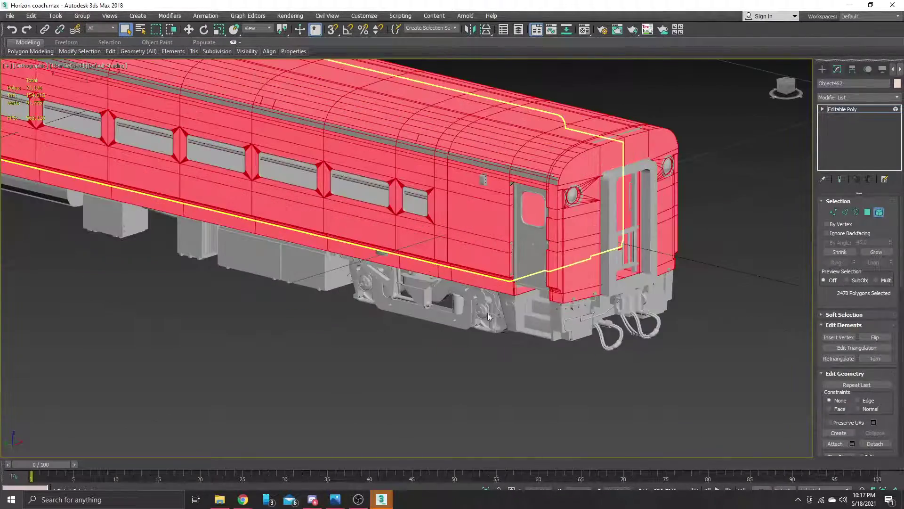
pyautogui.scroll(2, 600, 314)
pyautogui.scroll(5, 492, 266)
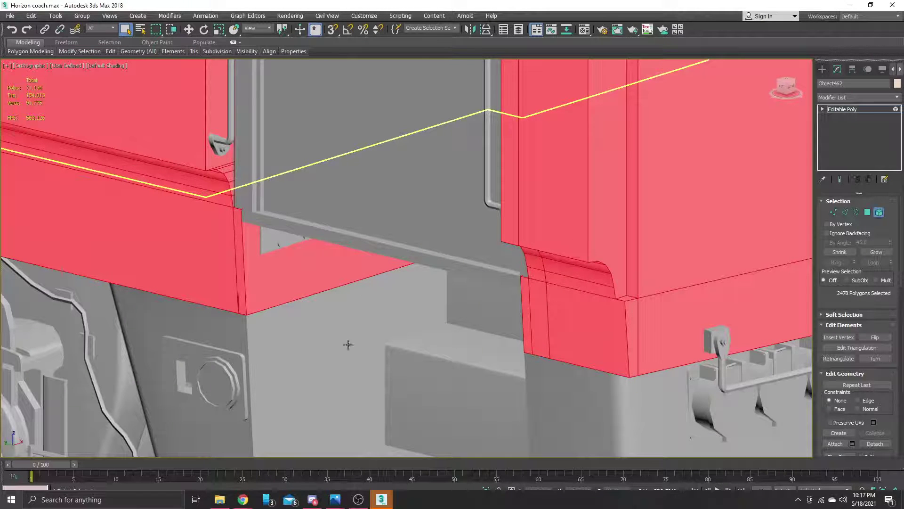
pyautogui.scroll(4, 234, 248)
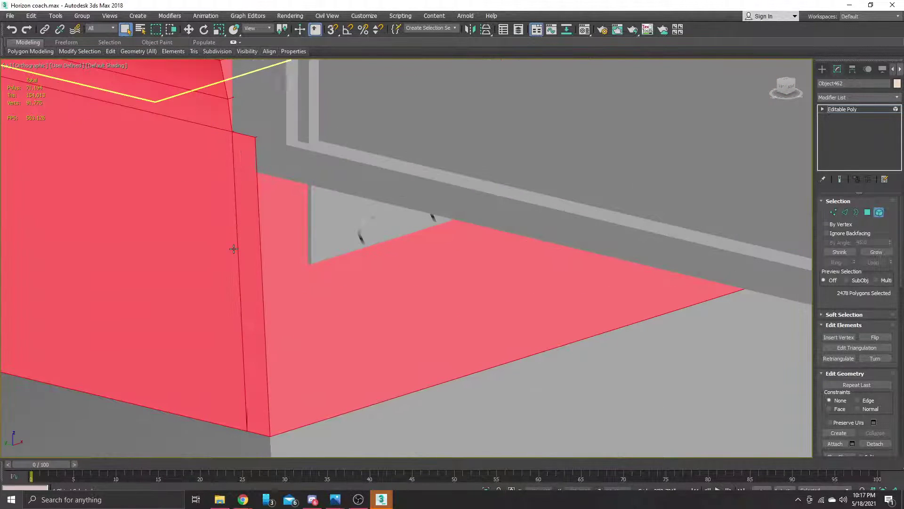
pyautogui.scroll(-3, 233, 249)
pyautogui.scroll(5, 248, 240)
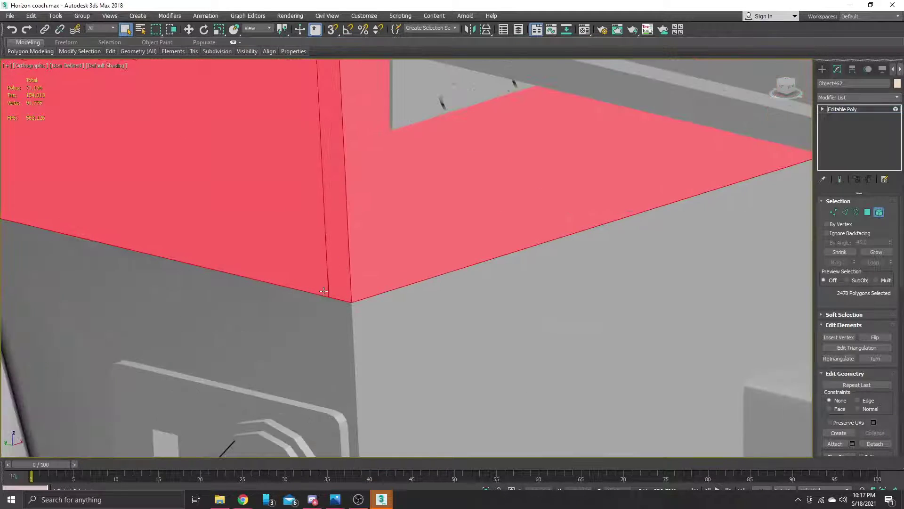
pyautogui.scroll(-5, 311, 279)
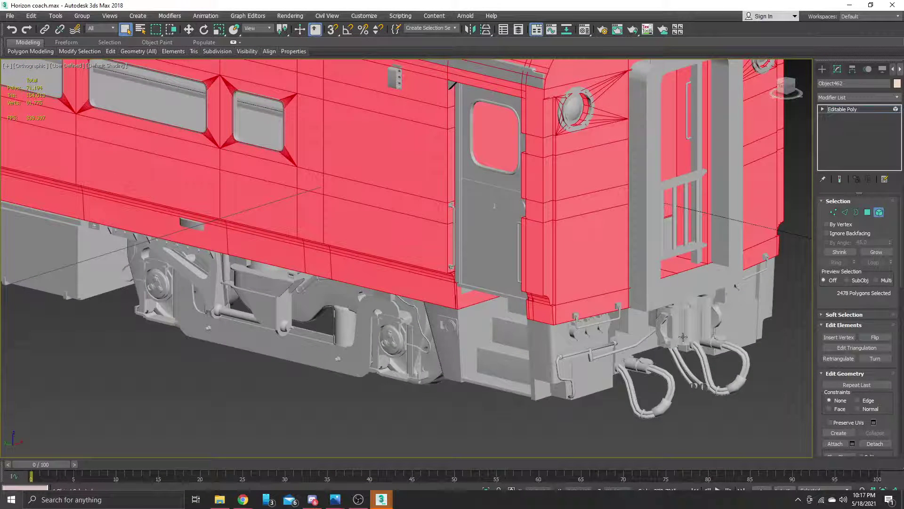
pyautogui.press('4')
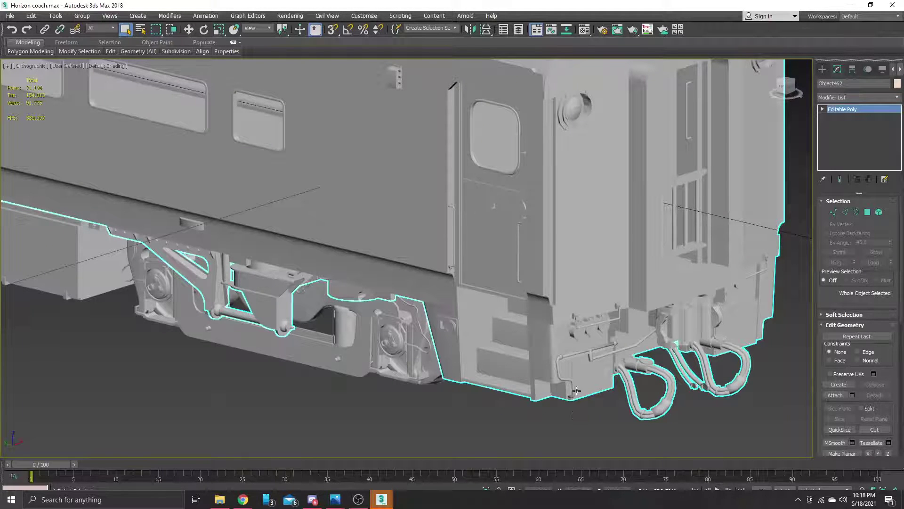
# - Examine the entrance steps, the side windows and the small housing with three round openings on the coach side
pyautogui.scroll(3, 577, 391)
pyautogui.scroll(2, 322, 241)
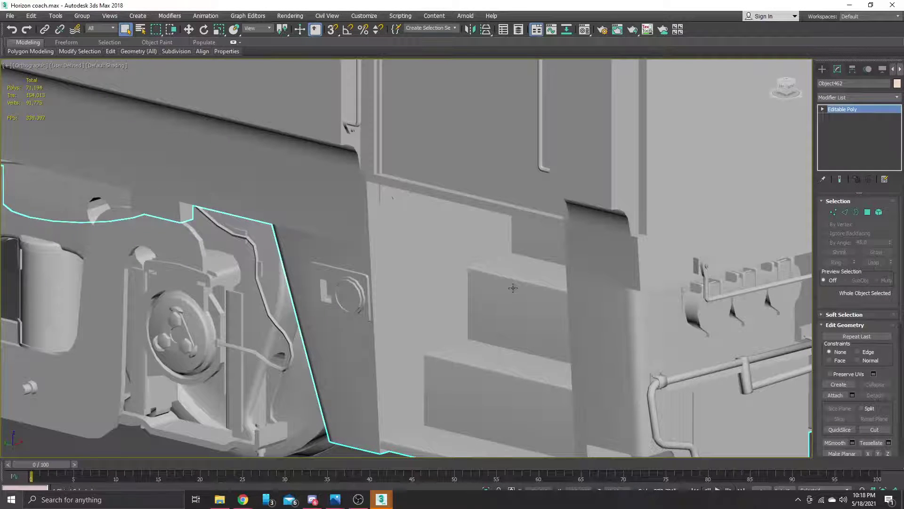
pyautogui.scroll(-6, 452, 295)
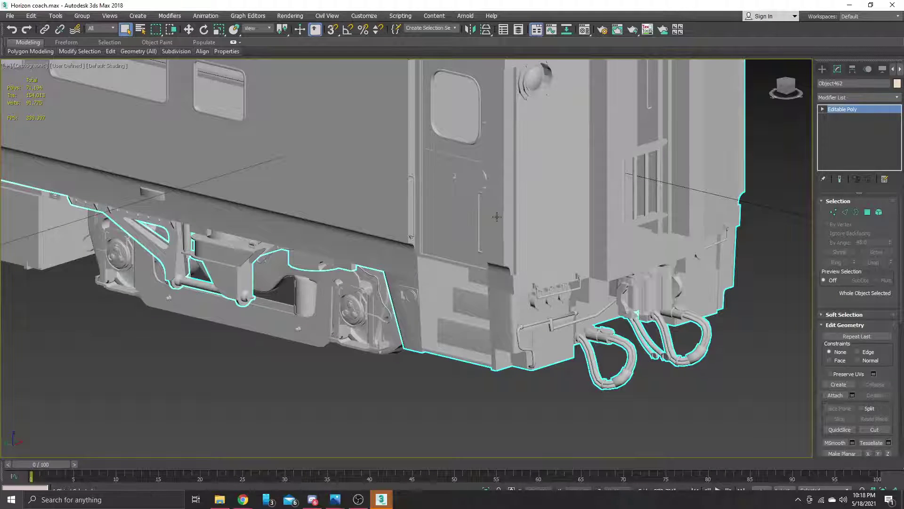
pyautogui.moveTo(792, 87); pyautogui.dragTo(799, 92)
pyautogui.keyDown('alt'); pyautogui.moveTo(365, 259); pyautogui.dragTo(384, 261, button='middle'); pyautogui.keyUp('alt')
pyautogui.moveTo(384, 262); pyautogui.dragTo(713, 198, button='middle')
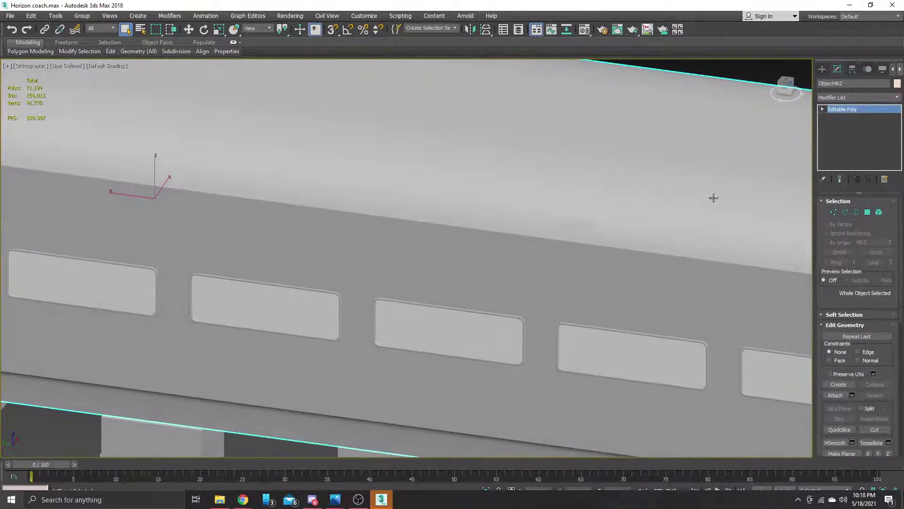
pyautogui.scroll(-5, 713, 198)
pyautogui.moveTo(675, 232); pyautogui.dragTo(272, 210, button='middle')
pyautogui.scroll(9, 514, 252)
pyautogui.press('z')
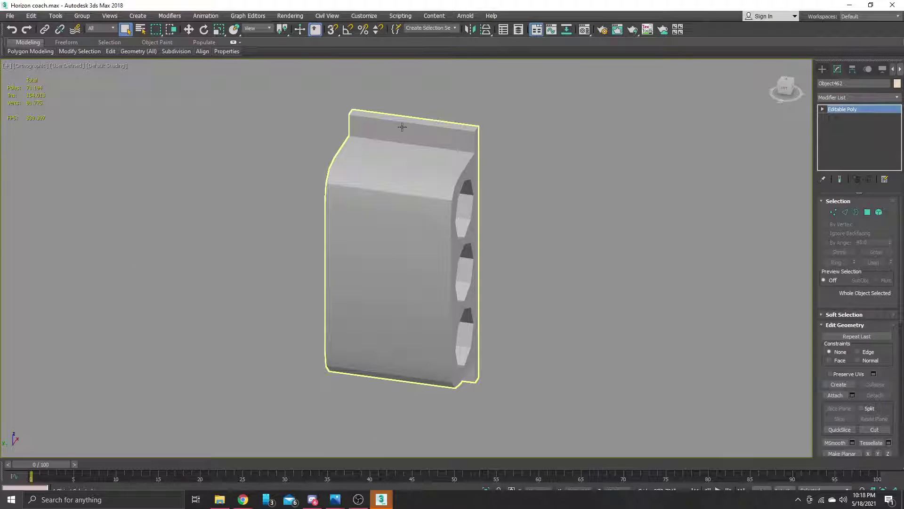
# - Examine the coach's end door, porthole and entrance steps, then deselect the body and view the whole coach from its side
pyautogui.scroll(-9, 426, 220)
pyautogui.moveTo(668, 309); pyautogui.dragTo(437, 214, button='middle')
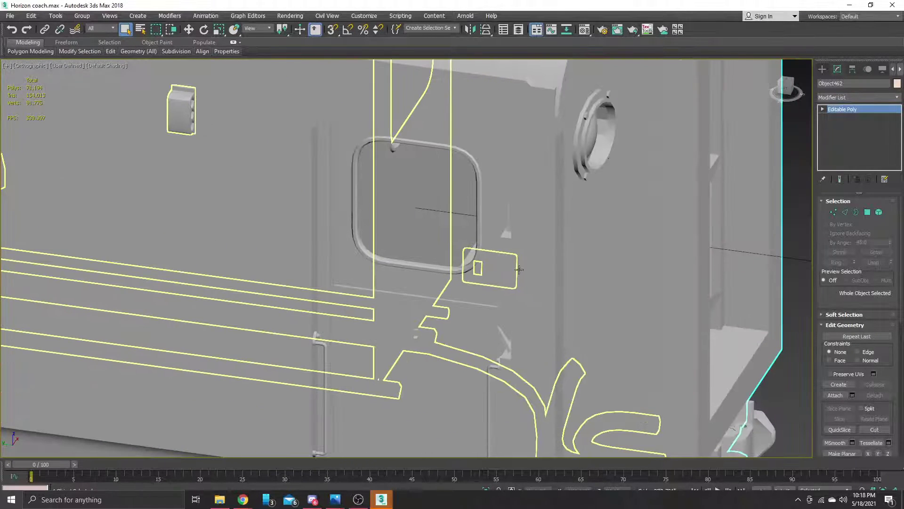
pyautogui.scroll(6, 509, 212)
pyautogui.scroll(-8, 493, 231)
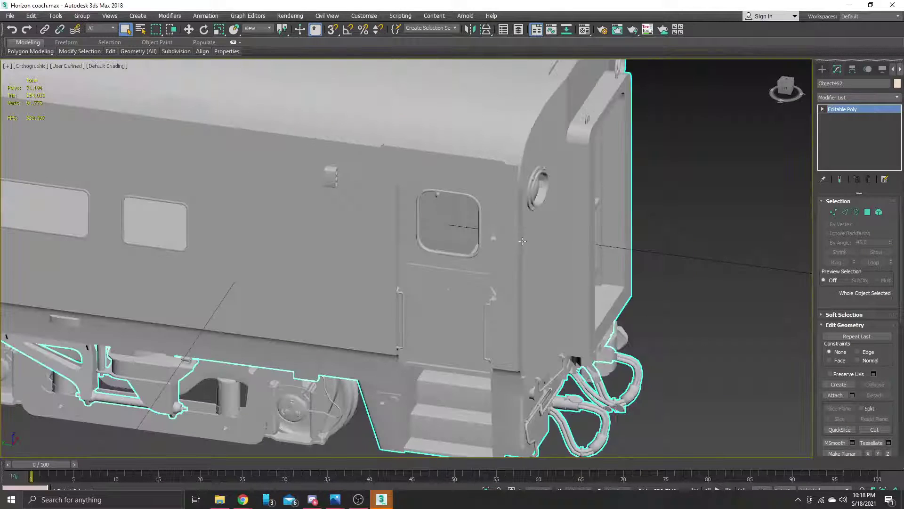
pyautogui.scroll(-3, 566, 171)
pyautogui.scroll(-6, 547, 209)
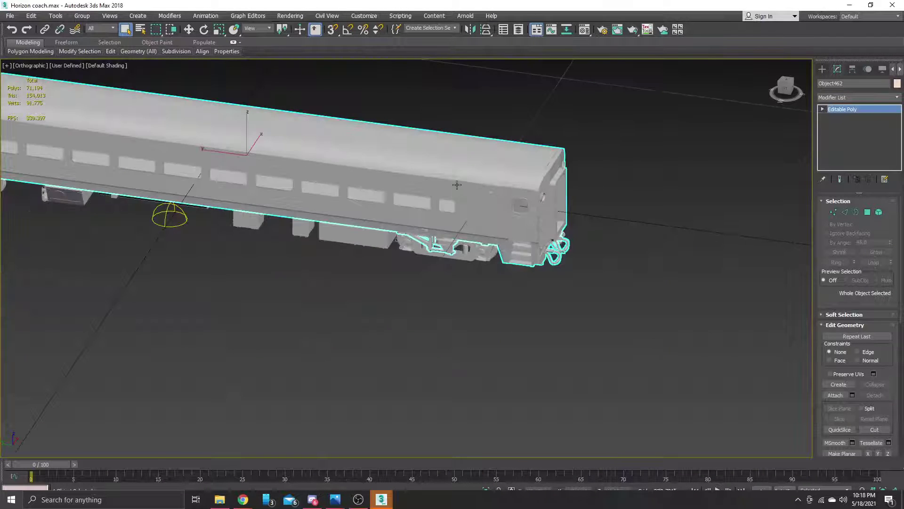
pyautogui.click(294, 315)
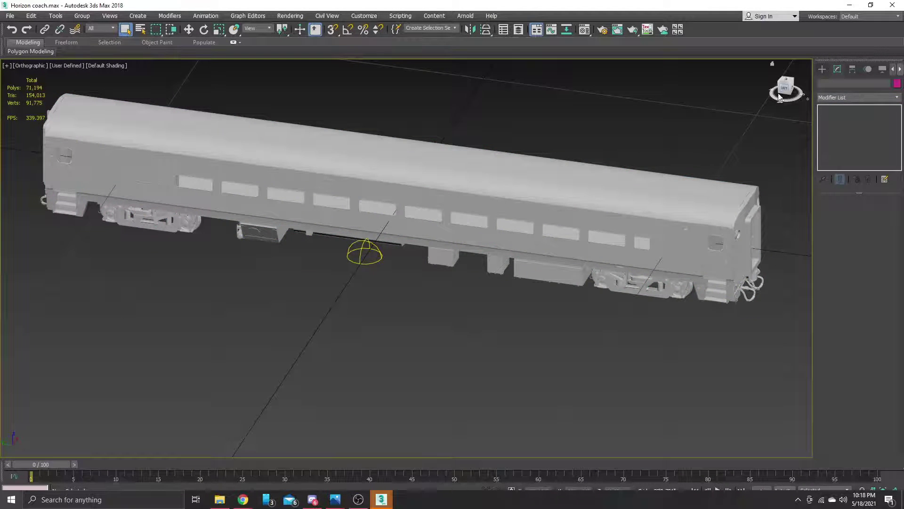
pyautogui.moveTo(786, 86); pyautogui.dragTo(772, 79)
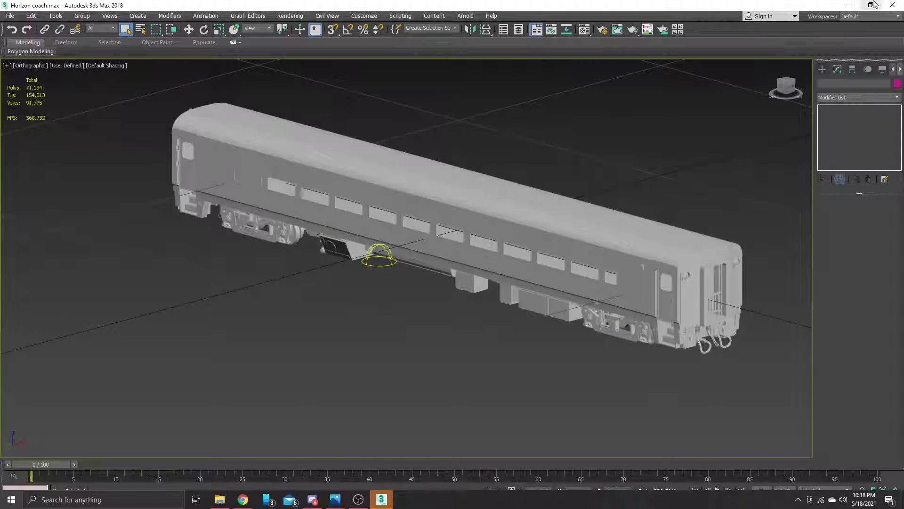
# - Close the Horizon coach scene without saving and maximize the orthographic view in horizon coach body.max
pyautogui.click(892, 5)
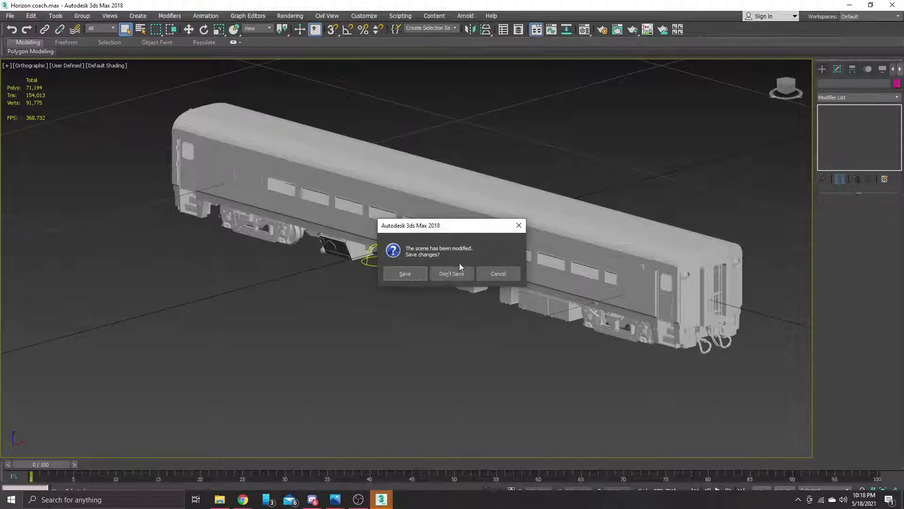
pyautogui.click(452, 272)
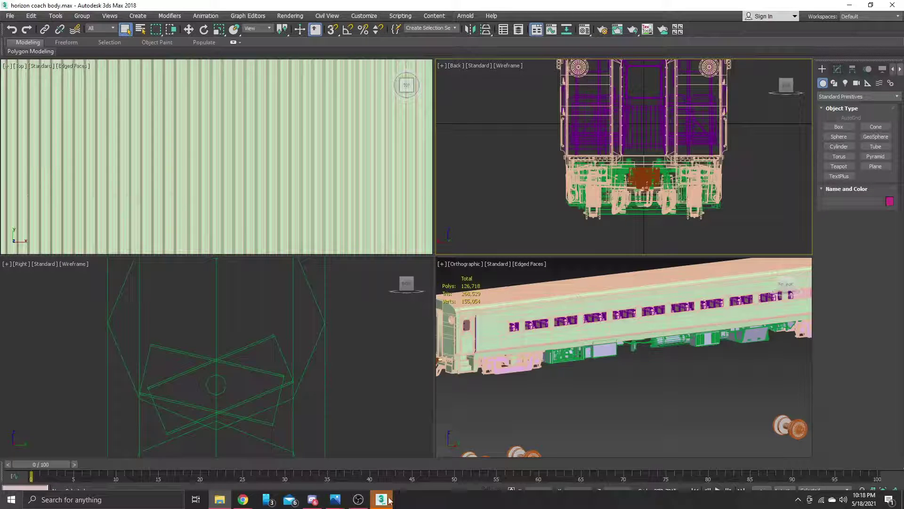
pyautogui.click(602, 419)
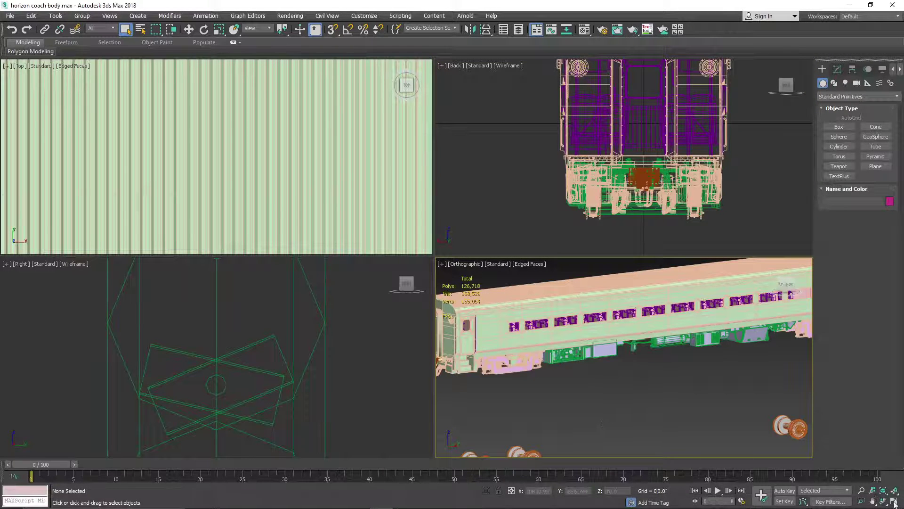
pyautogui.click(894, 503)
pyautogui.scroll(-4, 238, 285)
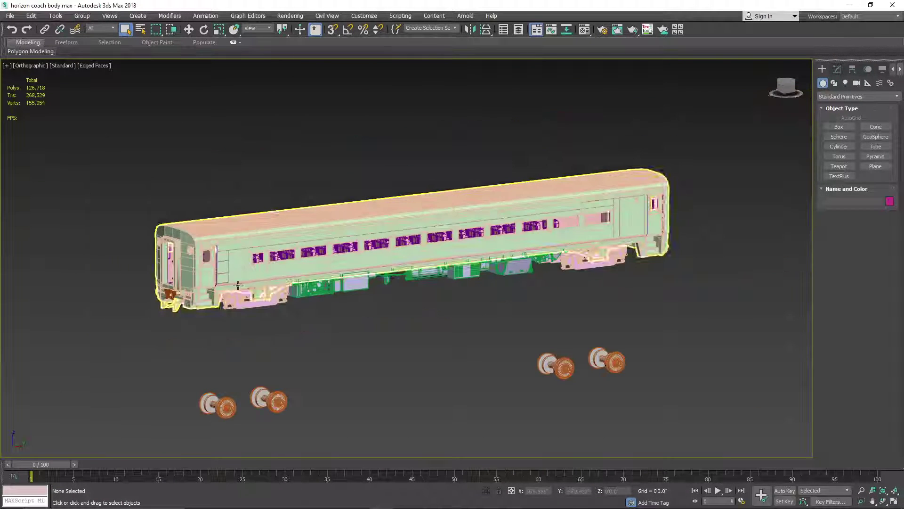
# - Select the detached wheelsets and move them straight up to just below the bogies, using the Right view
pyautogui.click(603, 359)
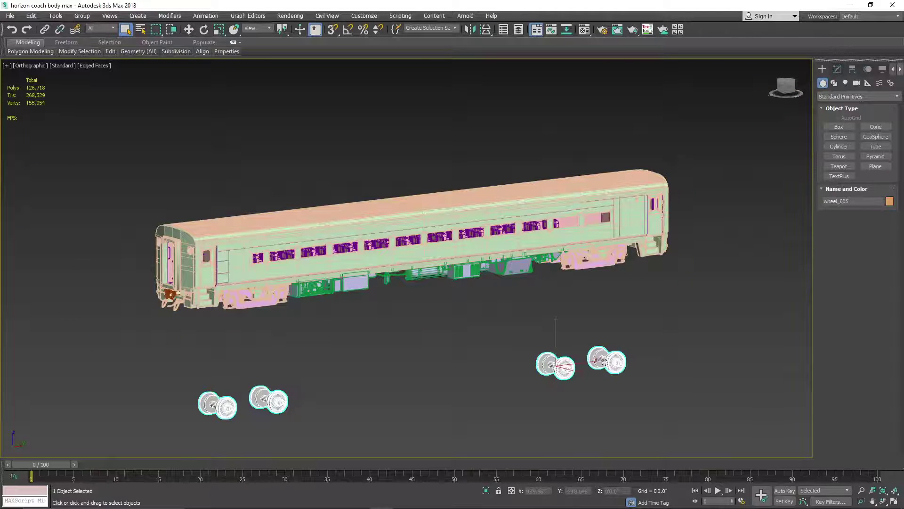
pyautogui.click(189, 29)
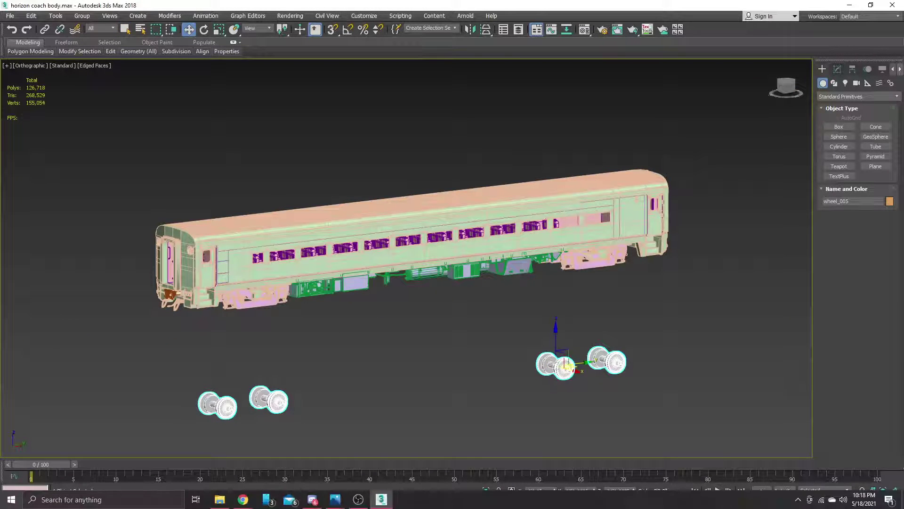
pyautogui.click(894, 503)
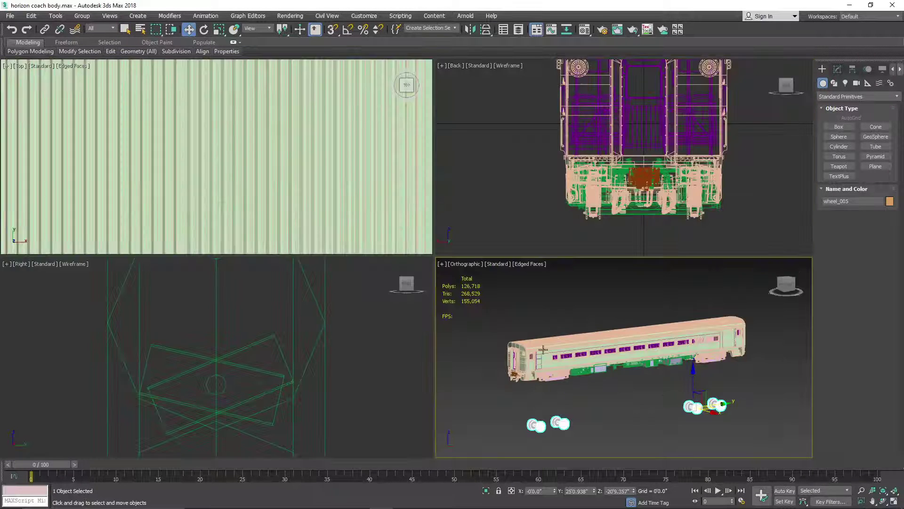
pyautogui.scroll(-10, 210, 384)
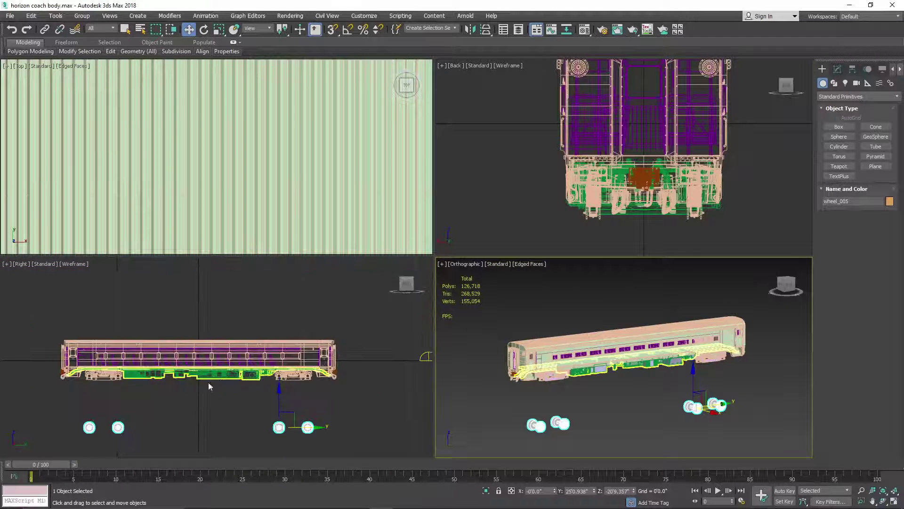
pyautogui.moveTo(209, 386); pyautogui.dragTo(196, 384, button='middle')
pyautogui.moveTo(266, 395); pyautogui.dragTo(267, 354)
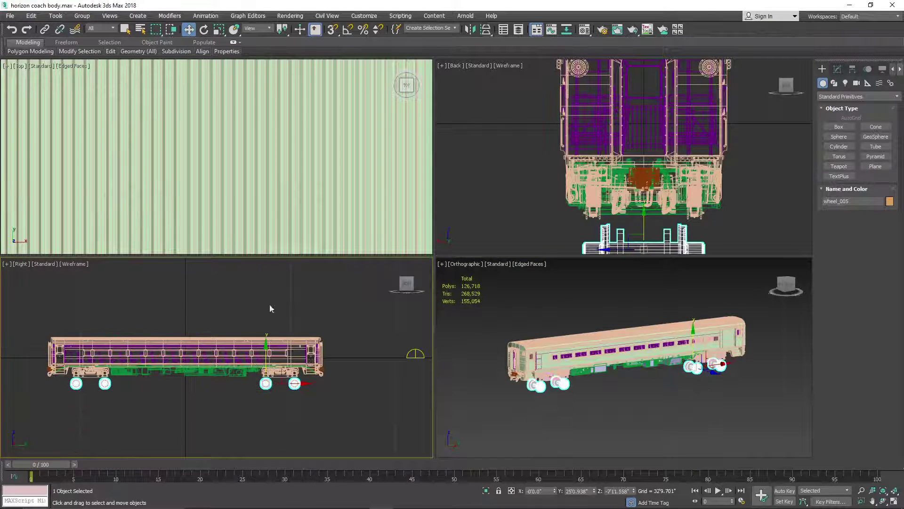
# - Enable 3D snapping, raise the wheelsets into the bogies to Z -4'8.382", check their alignment with the axle boxes and deselect them
pyautogui.click(332, 29)
pyautogui.scroll(8, 280, 398)
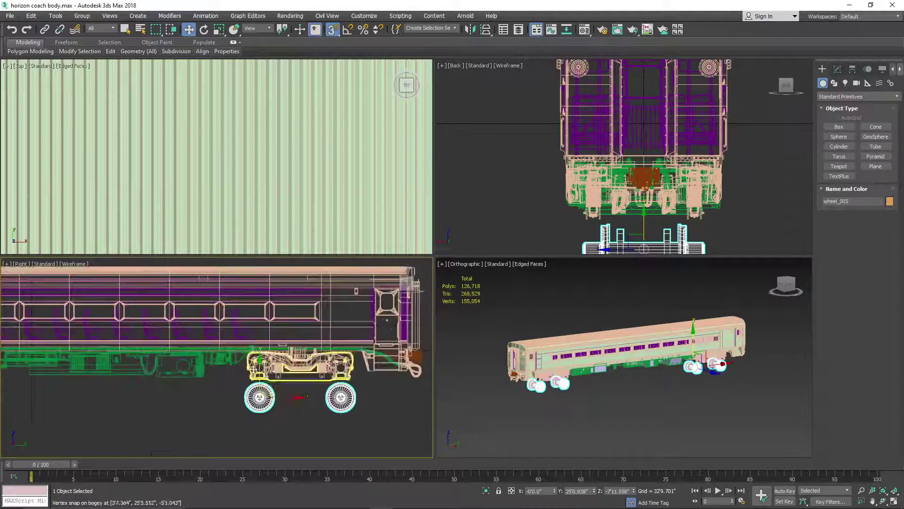
pyautogui.moveTo(288, 429); pyautogui.dragTo(286, 303)
pyautogui.scroll(6, 312, 375)
pyautogui.scroll(6, 301, 369)
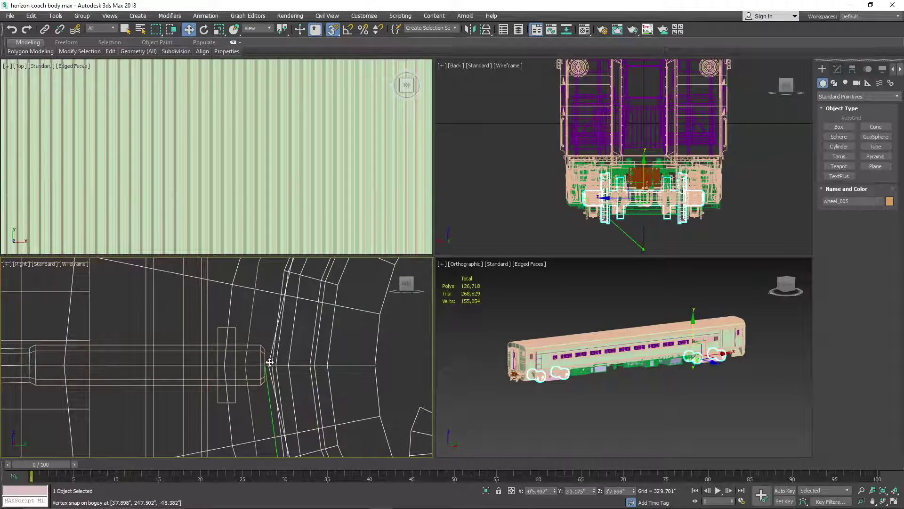
pyautogui.scroll(-5, 287, 366)
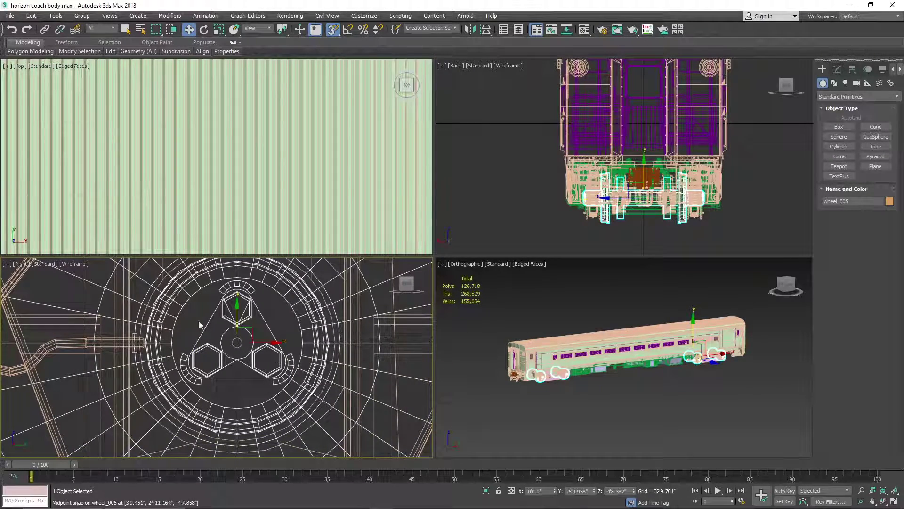
pyautogui.scroll(3, 336, 347)
pyautogui.scroll(2, 336, 347)
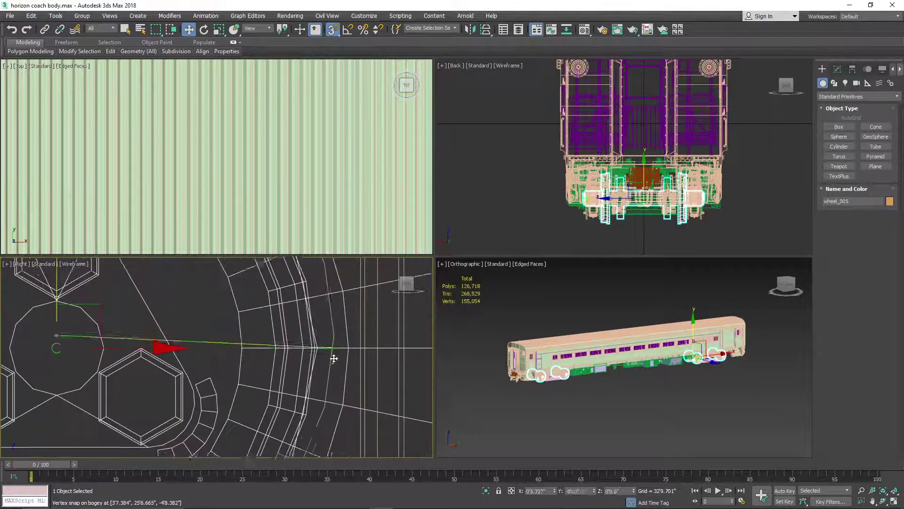
pyautogui.scroll(-8, 289, 408)
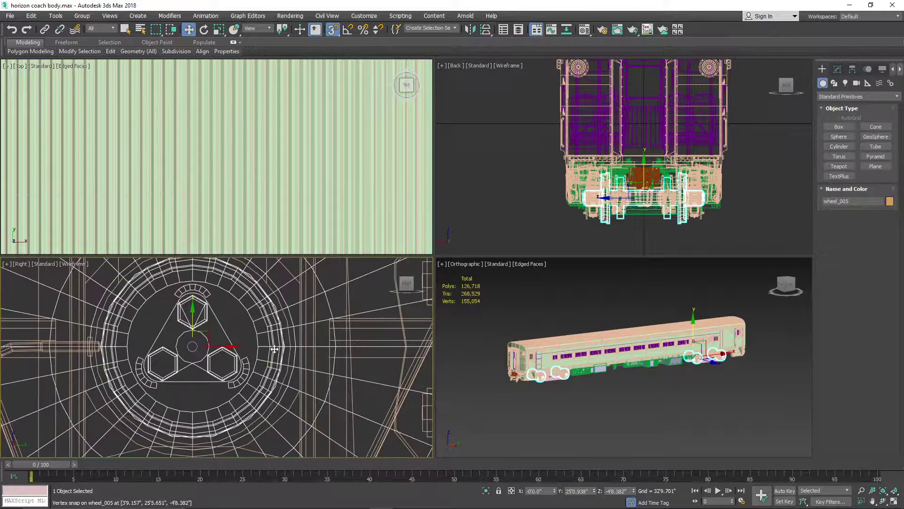
pyautogui.click(289, 405)
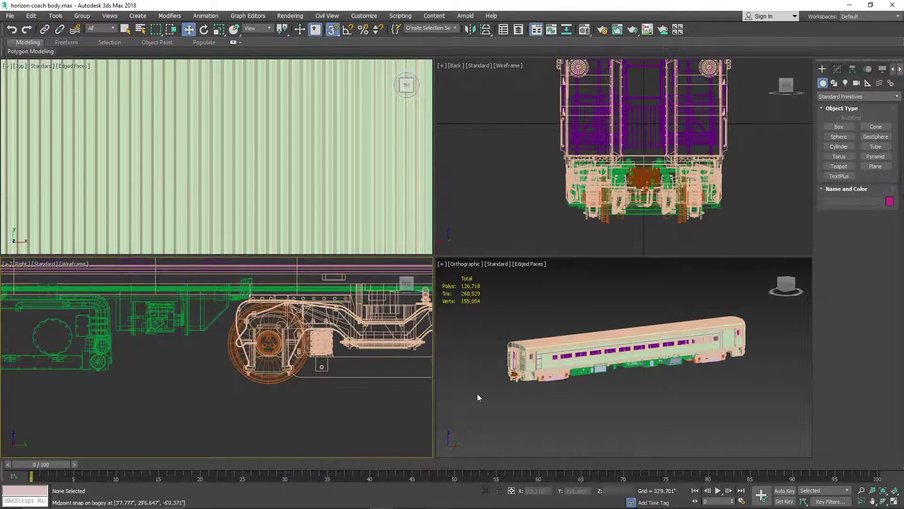
# - Select all the coach parts, assign the grey wheel material to them from the Material Editor, then minimize the editor and clear the selection
pyautogui.scroll(3, 555, 391)
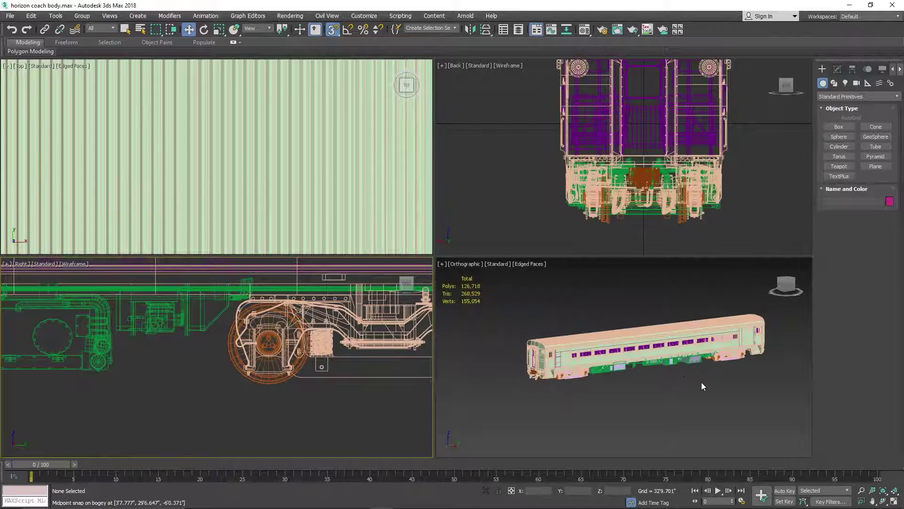
pyautogui.click(700, 357)
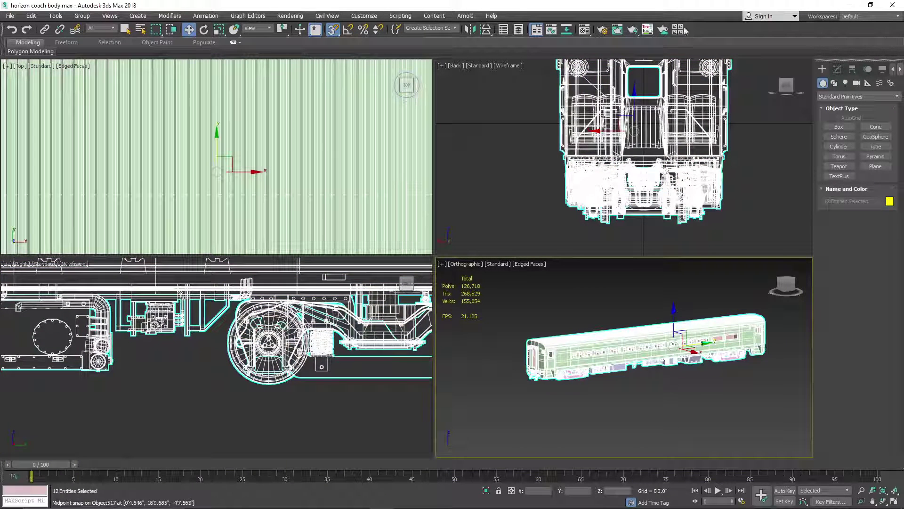
pyautogui.click(584, 29)
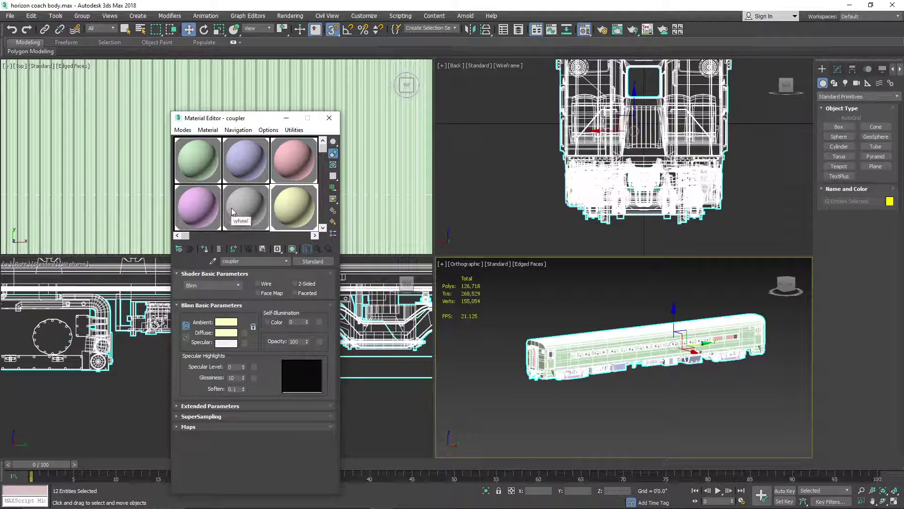
pyautogui.moveTo(231, 207); pyautogui.dragTo(642, 346)
pyautogui.click(428, 276)
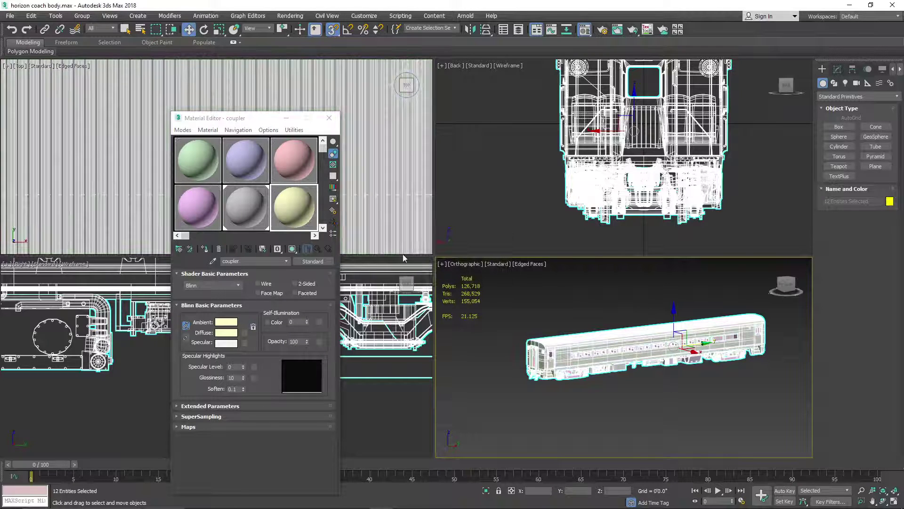
pyautogui.click(286, 117)
pyautogui.click(687, 423)
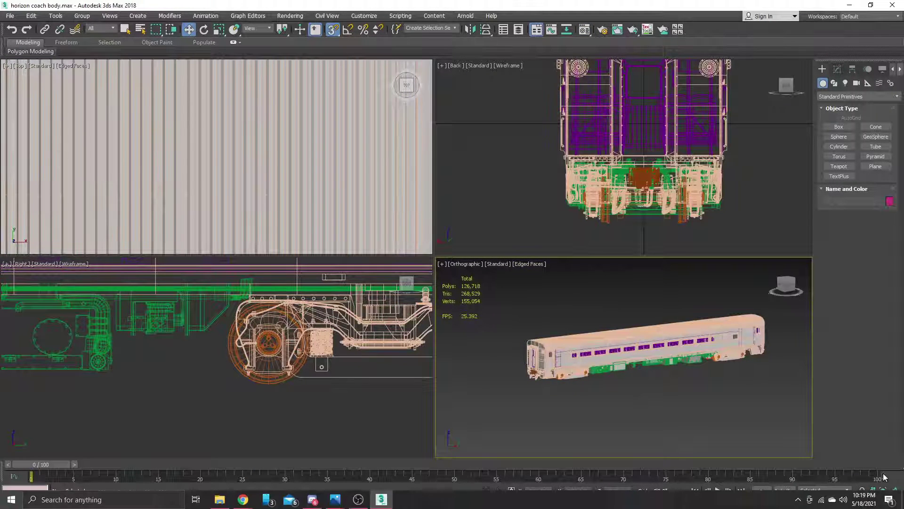
# - Maximize the orthographic view, turn off Edged Faces, and inspect the coach's end, bogie and underframe equipment
pyautogui.click(895, 500)
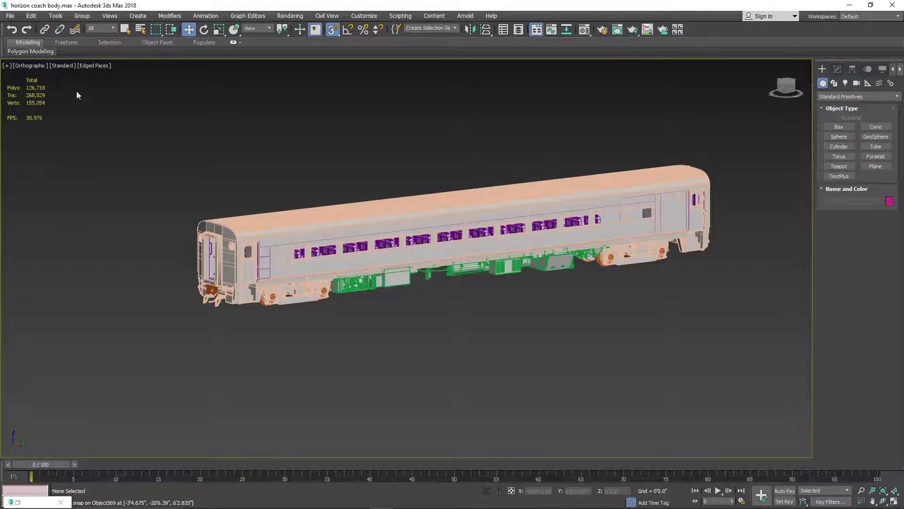
pyautogui.click(94, 66)
pyautogui.click(123, 160)
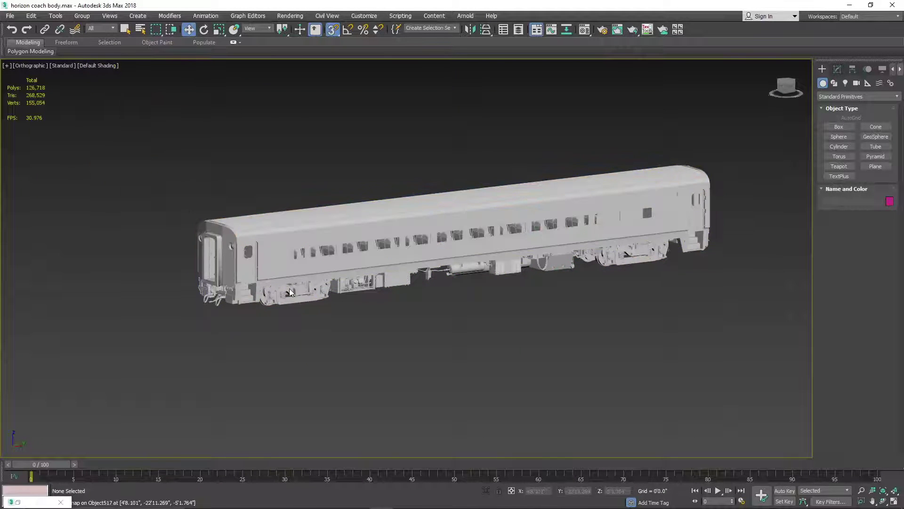
pyautogui.scroll(5, 282, 275)
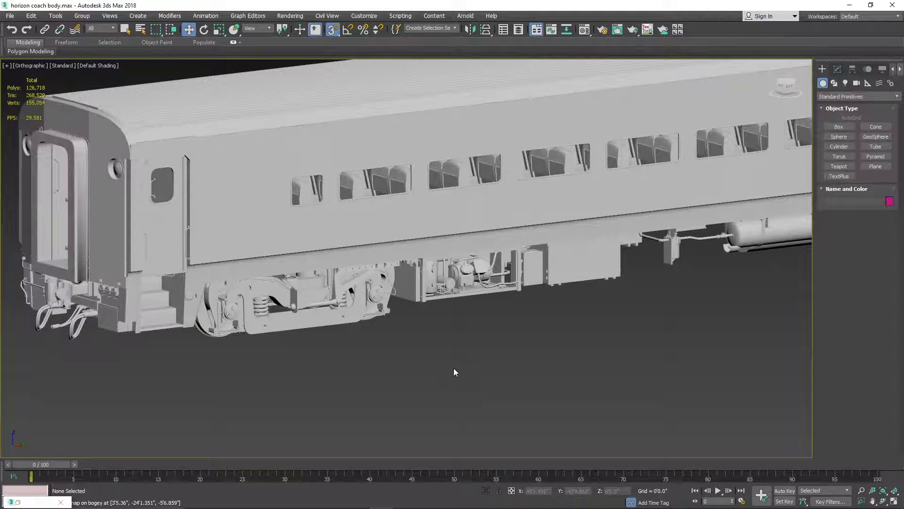
pyautogui.moveTo(453, 368); pyautogui.dragTo(493, 378, button='middle')
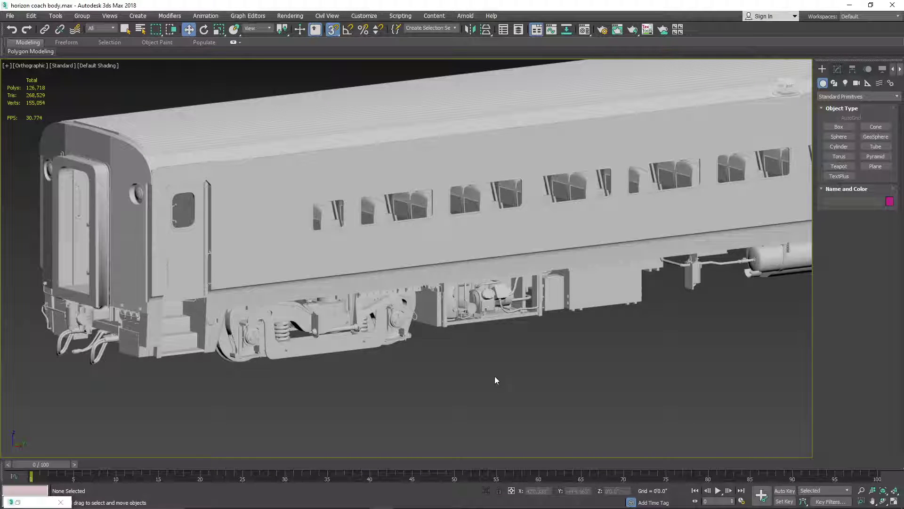
pyautogui.moveTo(393, 393); pyautogui.dragTo(508, 395, button='middle')
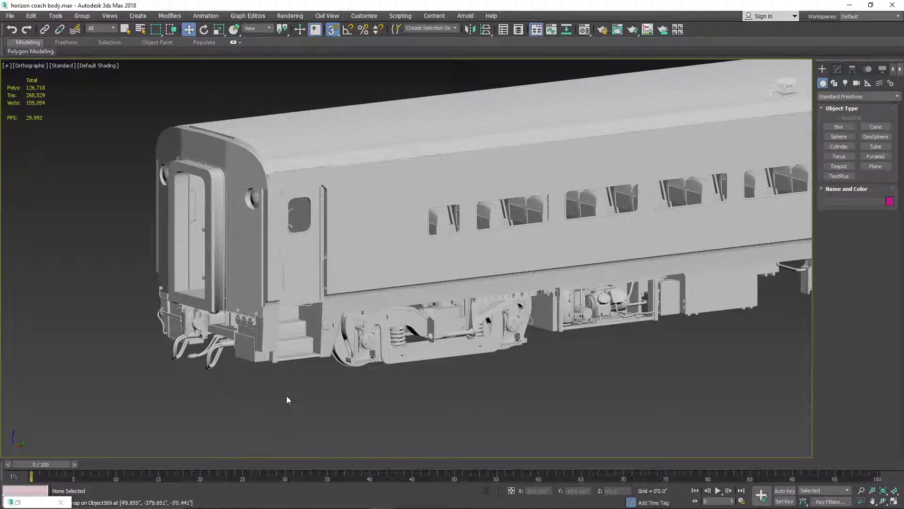
pyautogui.moveTo(287, 399); pyautogui.dragTo(318, 402, button='middle')
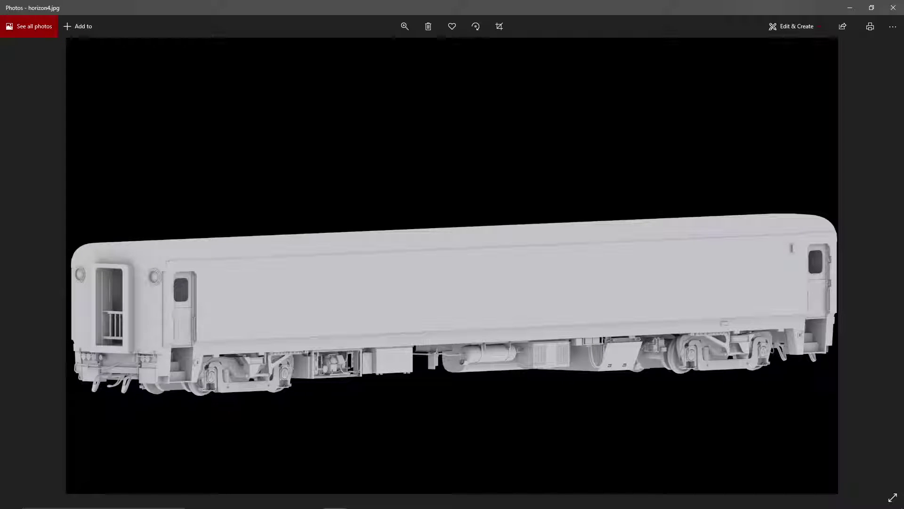
# - Review the coach renders in Photos, including horizon4.jpg, coupler2.jpg and horizon2.jpg, closing each one after viewing
pyautogui.click(894, 8)
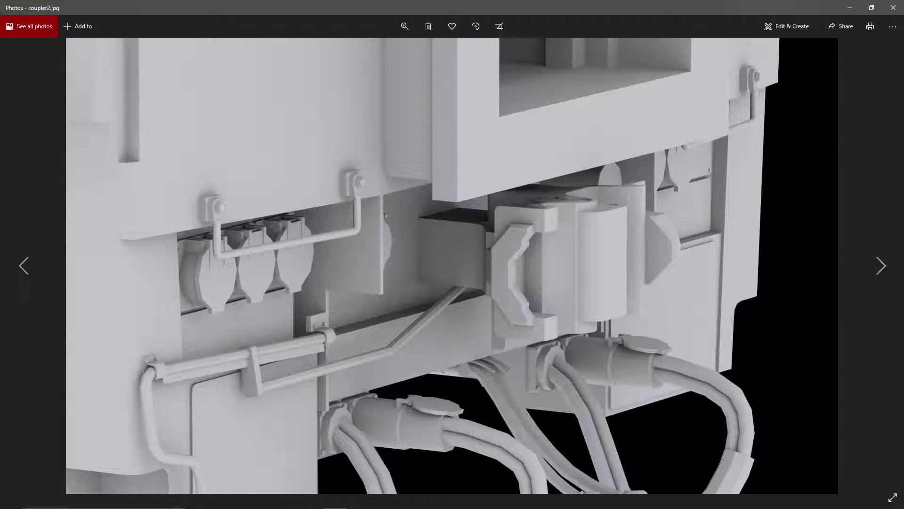
pyautogui.click(893, 5)
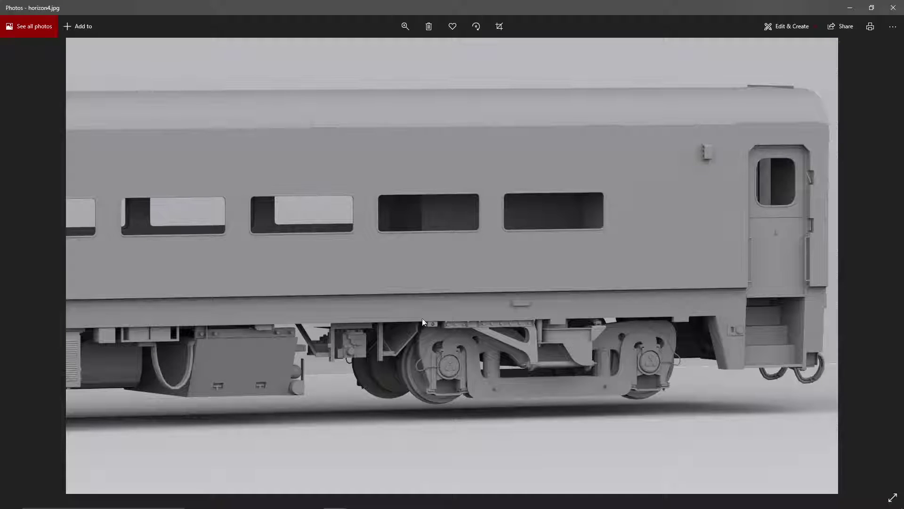
pyautogui.click(889, 7)
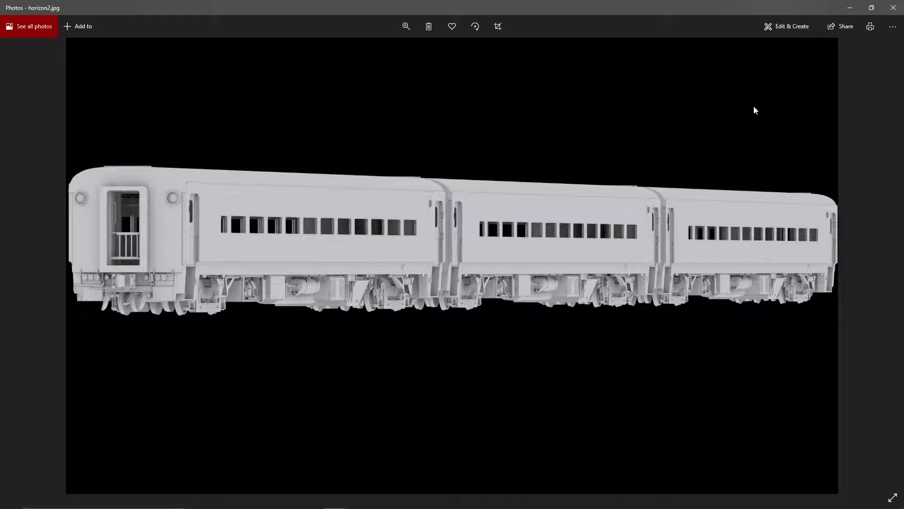
pyautogui.click(893, 7)
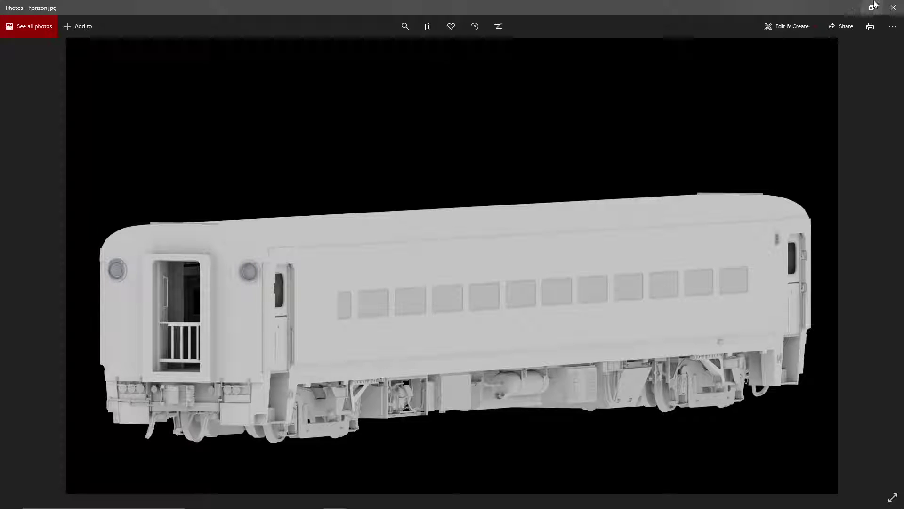
# - Close horizon.jpg, browse the following renders, and examine the checker texture on the bogie's axle box in horizon1.jpg up close
pyautogui.click(892, 5)
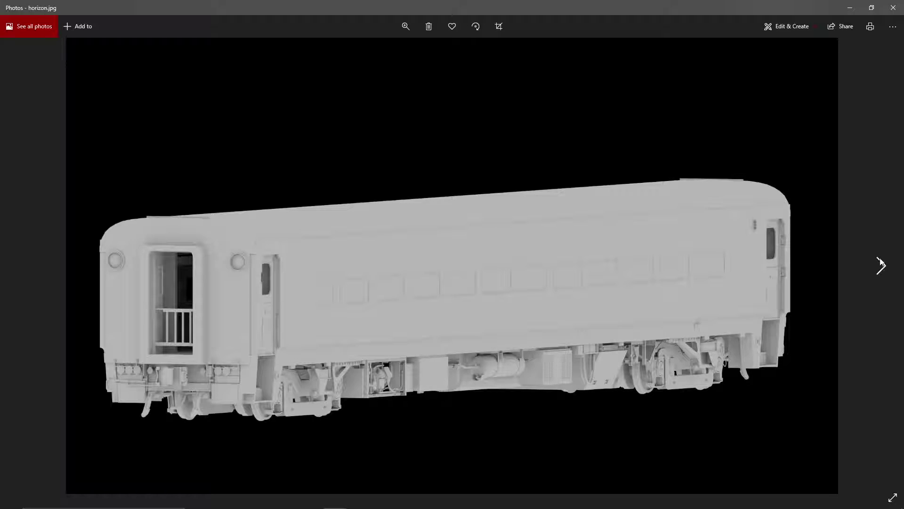
pyautogui.click(880, 265)
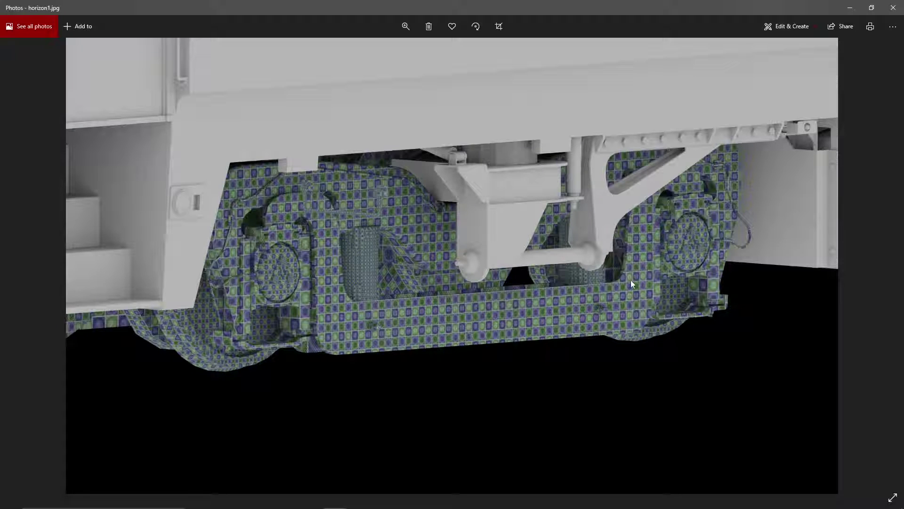
pyautogui.click(888, 266)
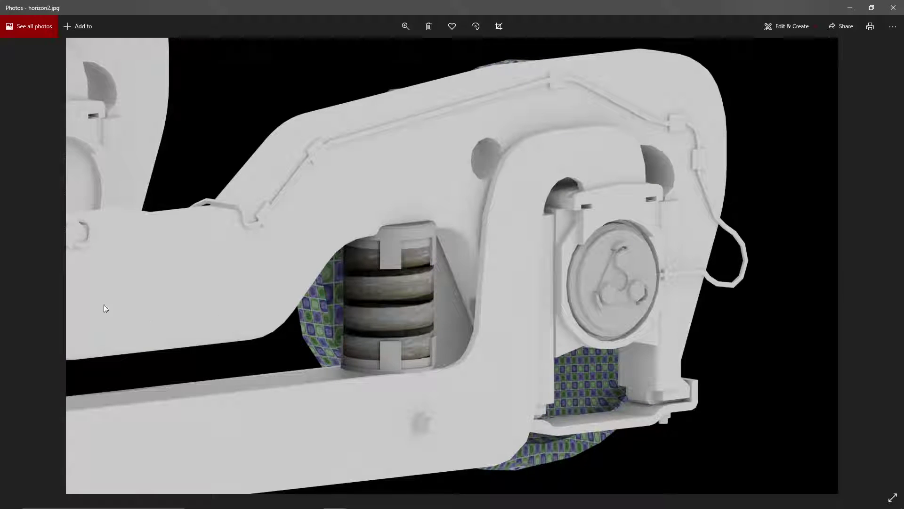
pyautogui.click(24, 263)
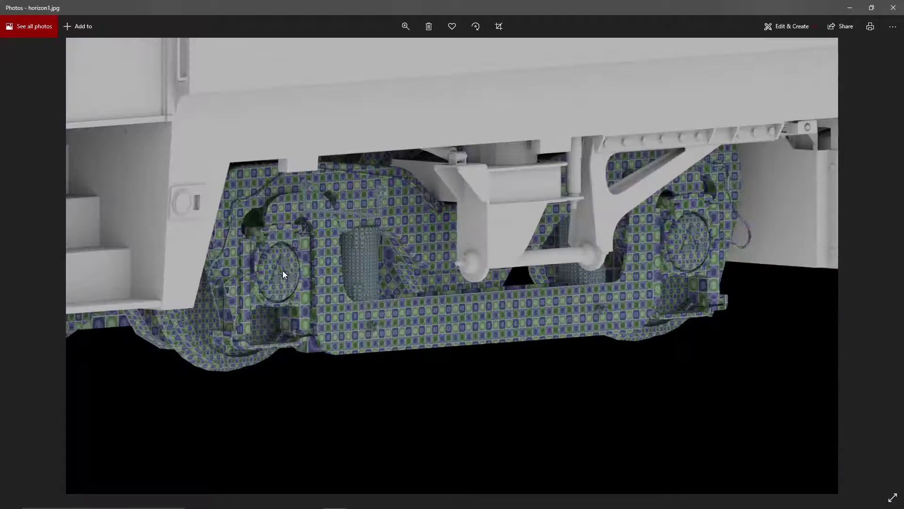
pyautogui.scroll(6, 283, 270)
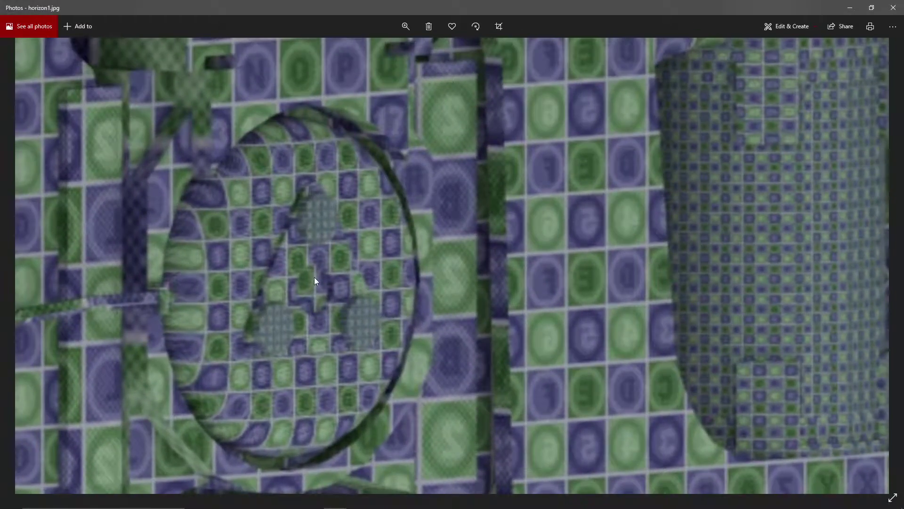
pyautogui.scroll(-6, 314, 278)
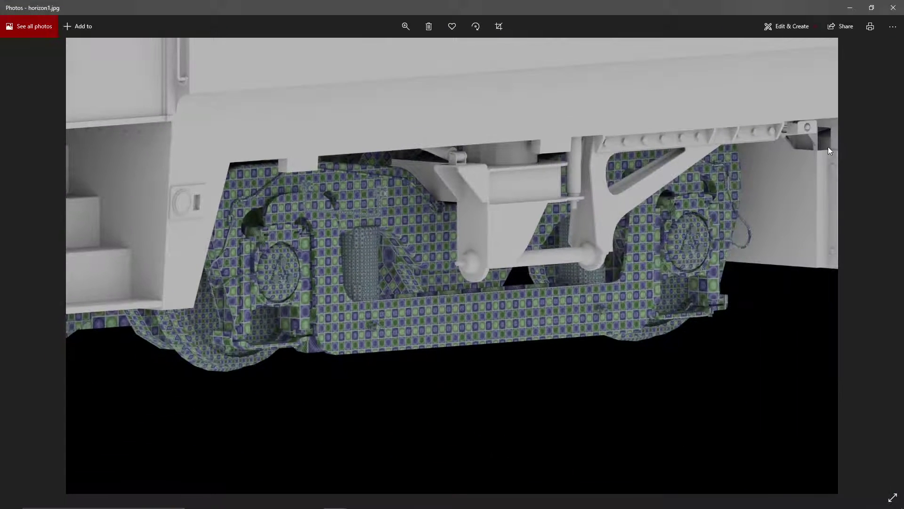
# - Examine the bogie spring and axle box cover up close in horizon2.jpg, then close the image
pyautogui.click(879, 264)
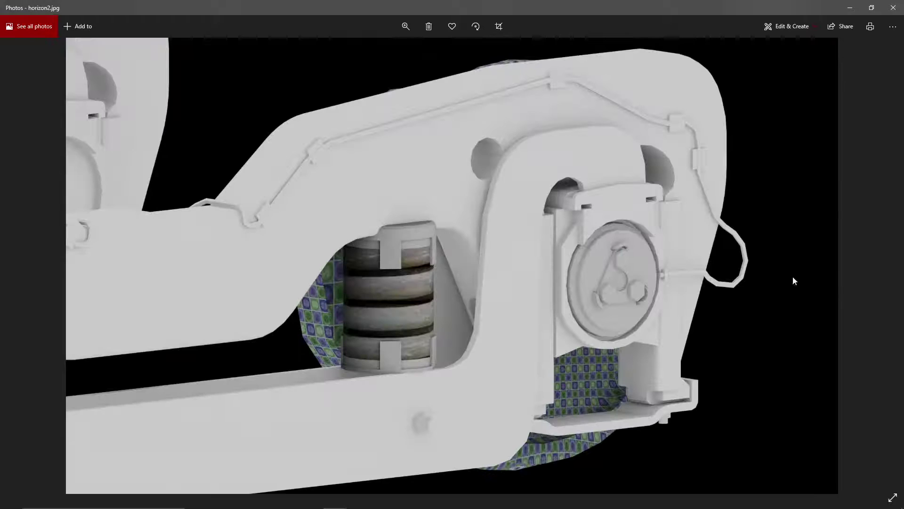
pyautogui.scroll(2, 638, 291)
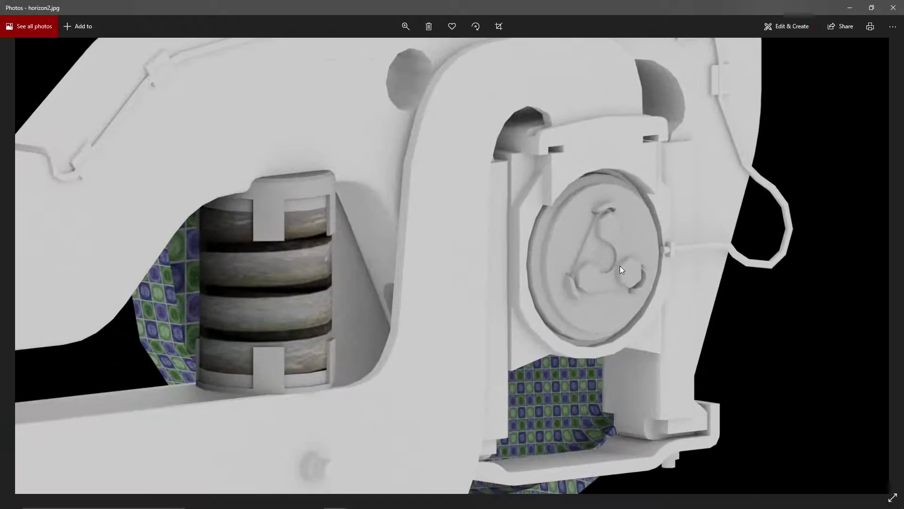
pyautogui.scroll(2, 621, 249)
pyautogui.scroll(-2, 638, 226)
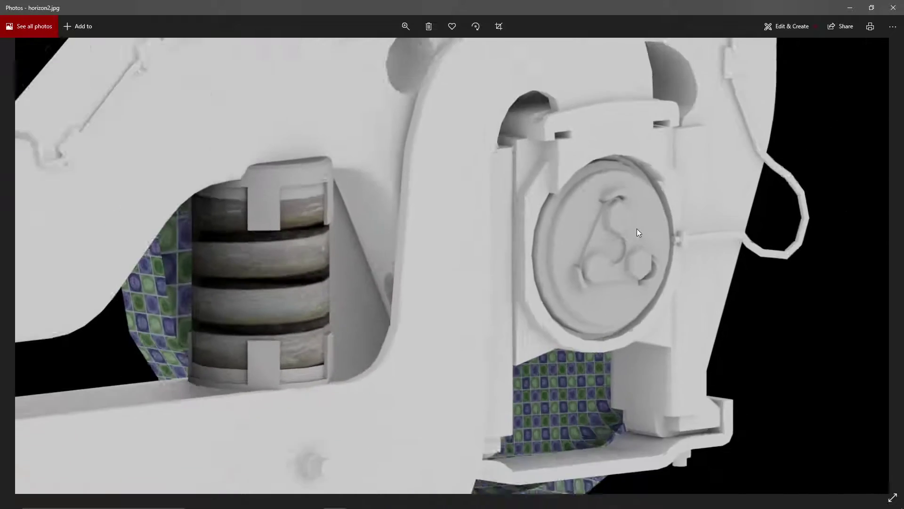
pyautogui.scroll(-2, 637, 228)
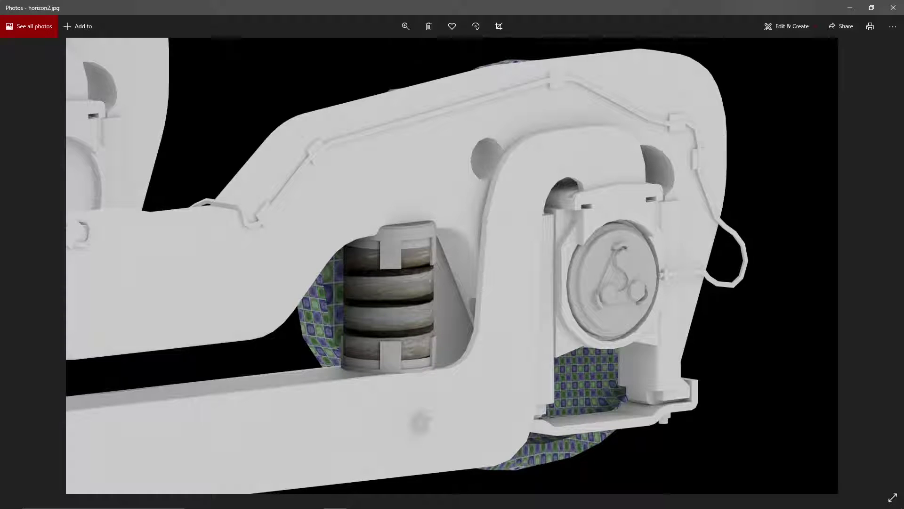
pyautogui.click(893, 7)
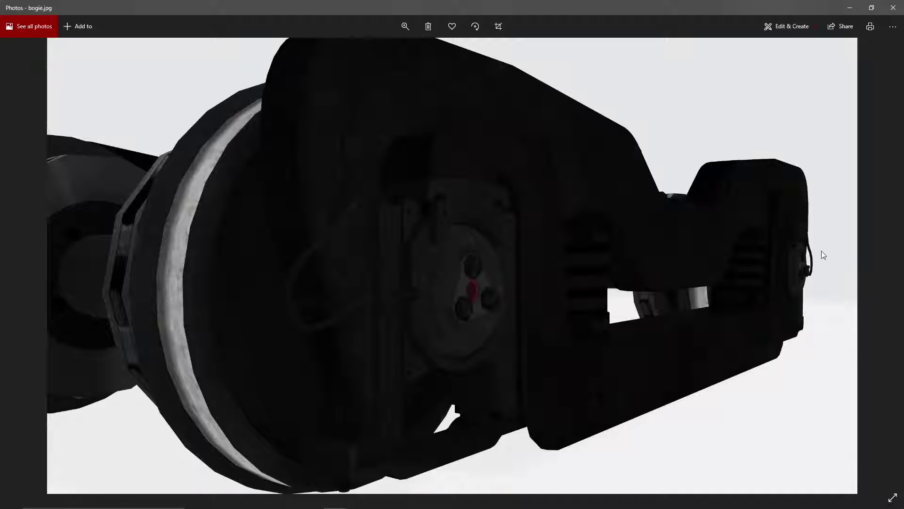
# - Browse from bogie.jpg through bogie_lod0.jpg to hep.jpg and return to the preceding image
pyautogui.click(885, 265)
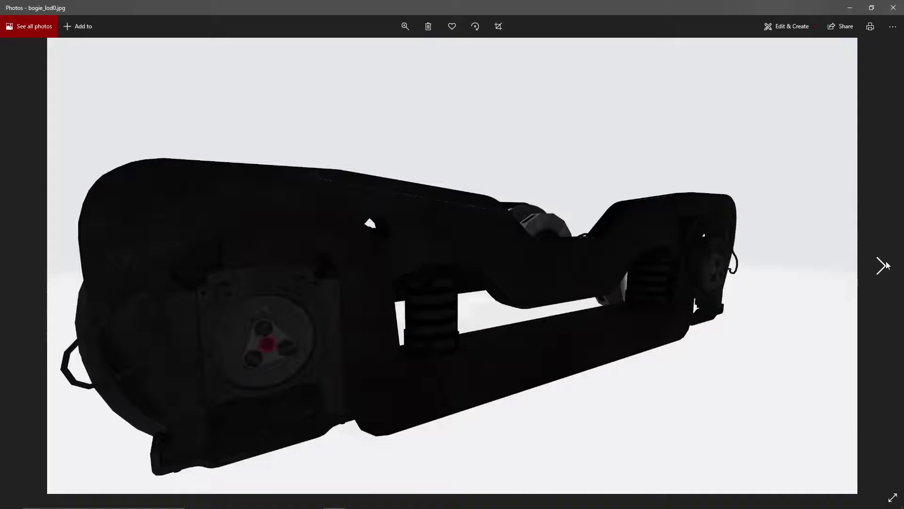
pyautogui.click(885, 265)
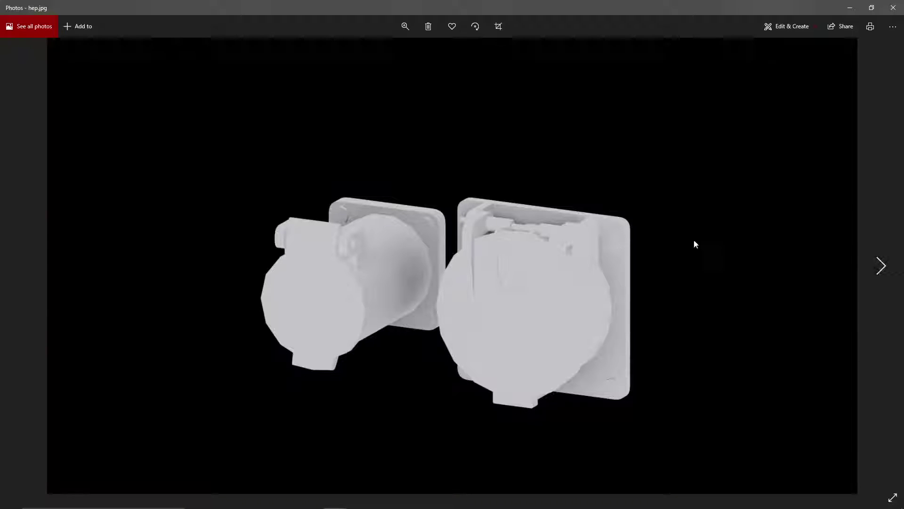
pyautogui.click(25, 282)
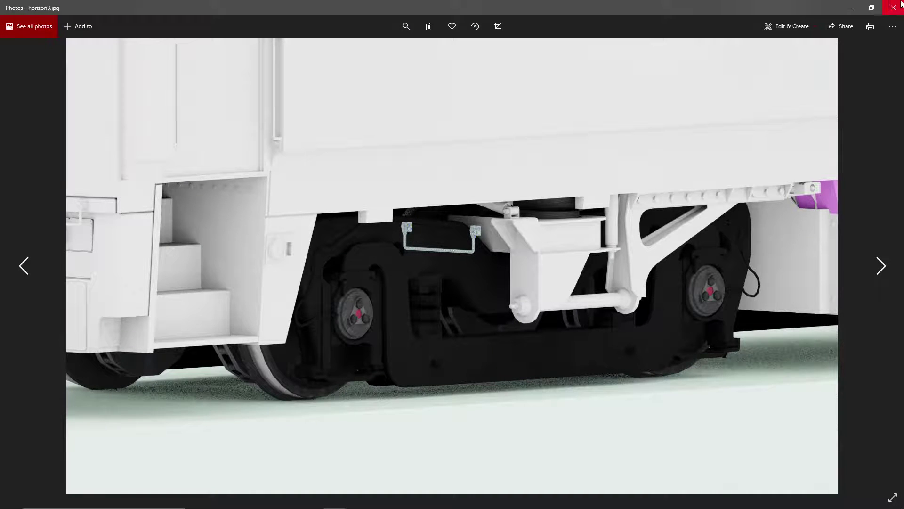
# - Review the renders horizon3.jpg, horizon5.jpg, horizon4.jpg, horizon6.jpg and horizon7.jpg, closing each one after viewing
pyautogui.click(892, 6)
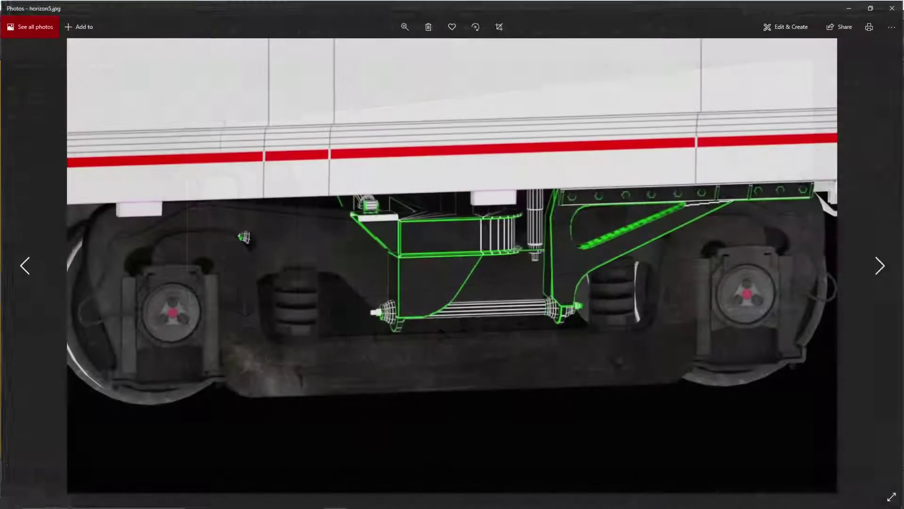
pyautogui.click(893, 8)
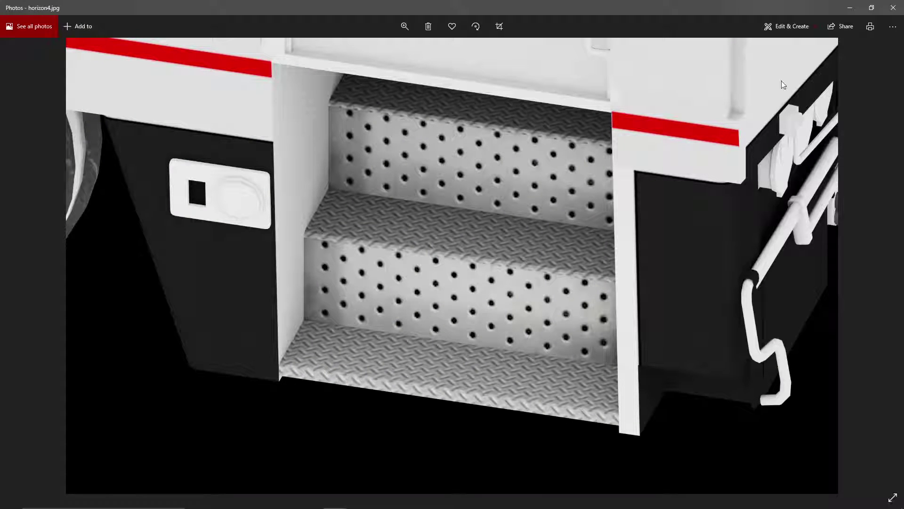
pyautogui.click(892, 8)
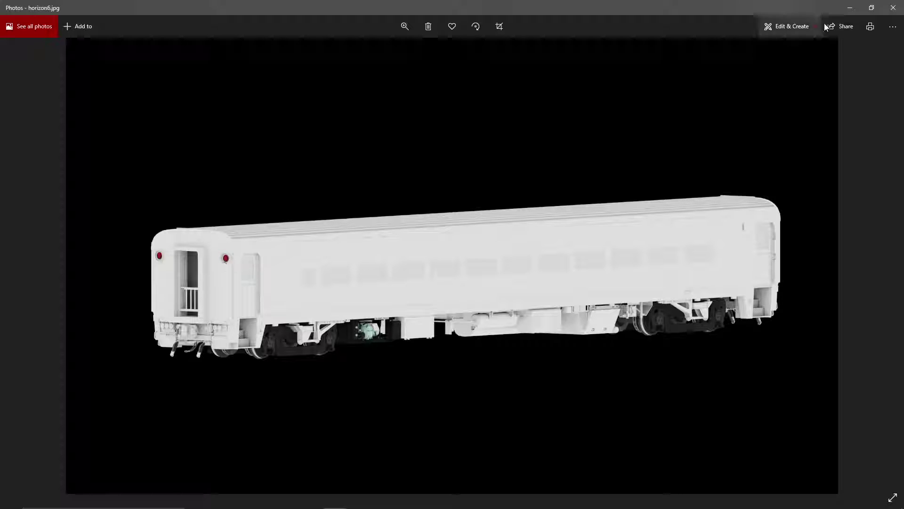
pyautogui.click(893, 7)
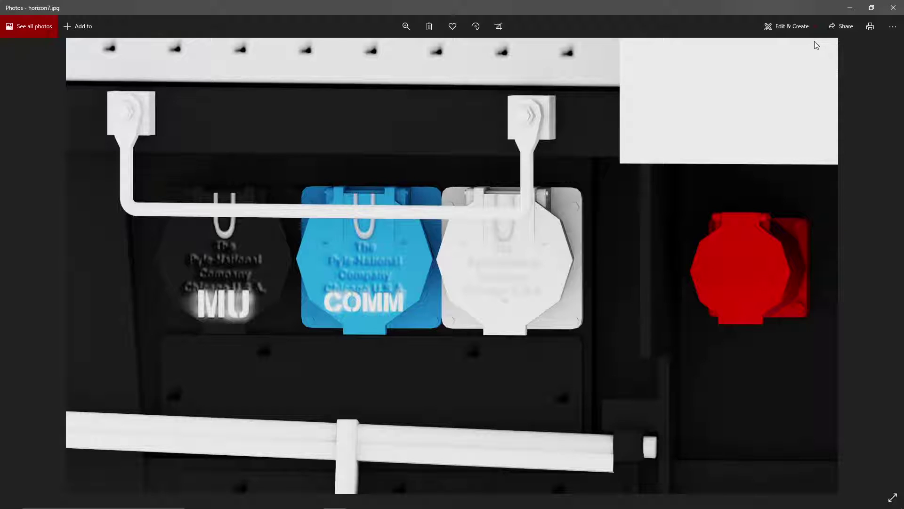
pyautogui.click(892, 6)
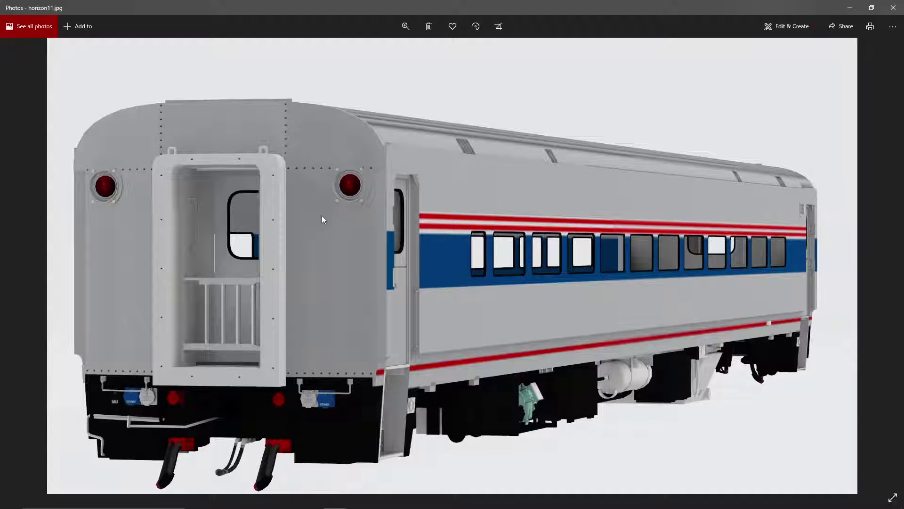
# - Examine the red marker light and rivets on the coach end up close in horizon11.jpg, then return to the full image
pyautogui.press('Left')
pyautogui.press('Right')
pyautogui.keyDown('ctrl'); pyautogui.scroll(6, 343, 177); pyautogui.keyUp('ctrl')
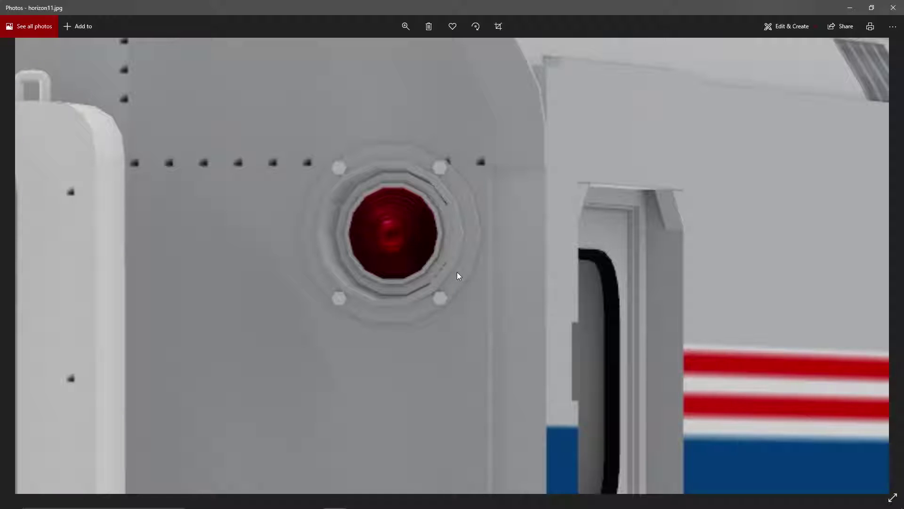
pyautogui.scroll(-5, 460, 274)
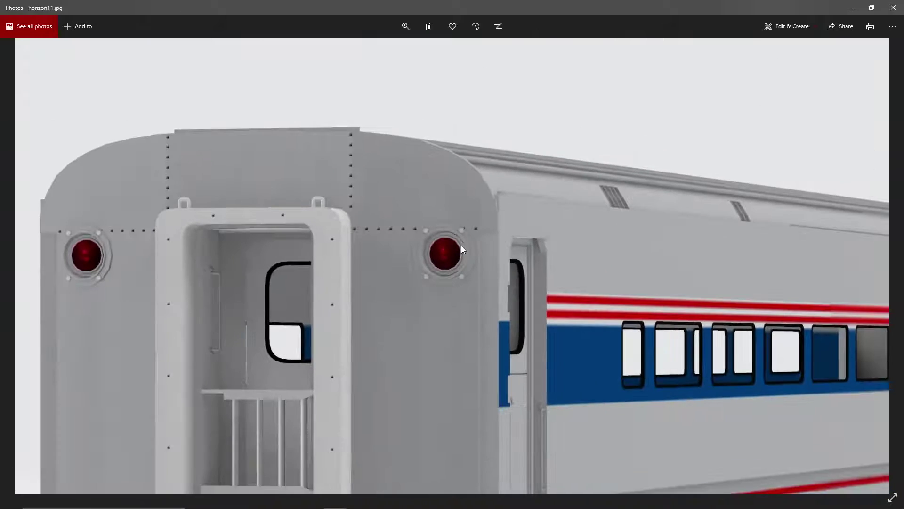
pyautogui.scroll(-1, 461, 262)
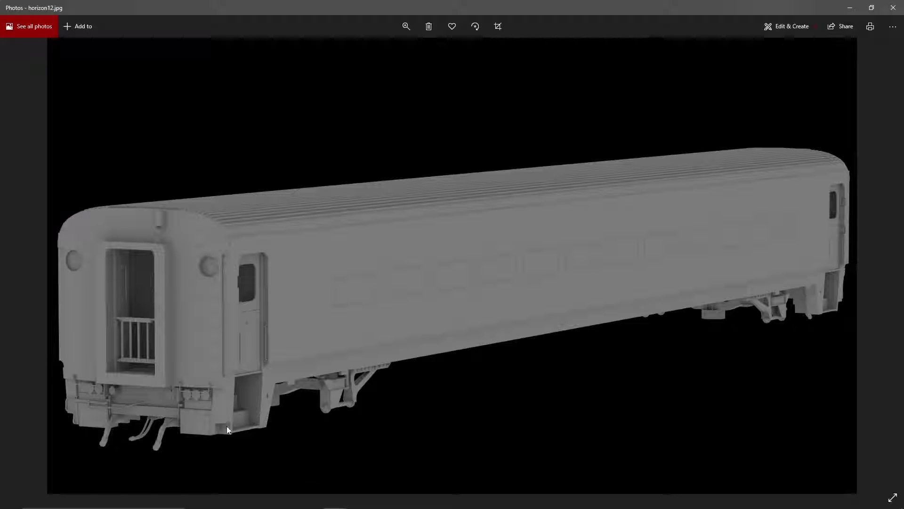
# - Examine the coach end's connector covers, hoses and steps up close in horizon12.jpg, then close the image
pyautogui.press('Left')
pyautogui.press('Right')
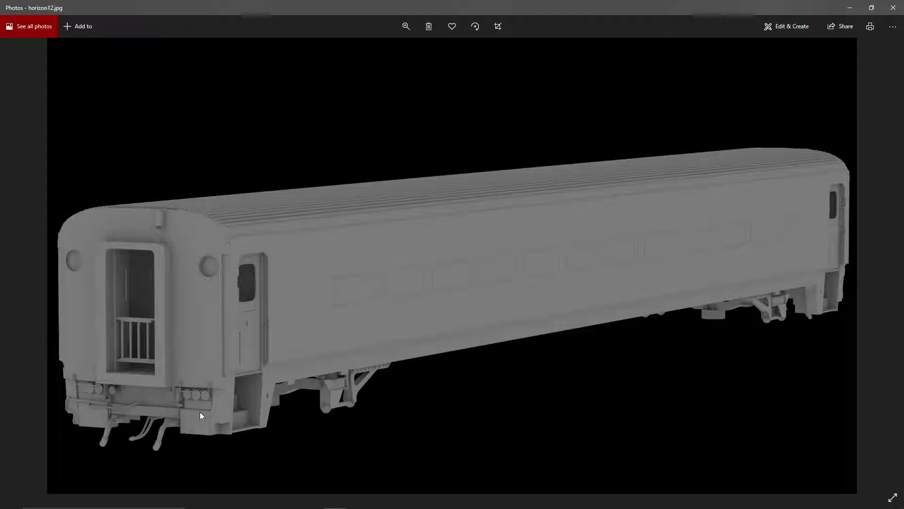
pyautogui.scroll(5, 197, 406)
pyautogui.scroll(-2, 169, 343)
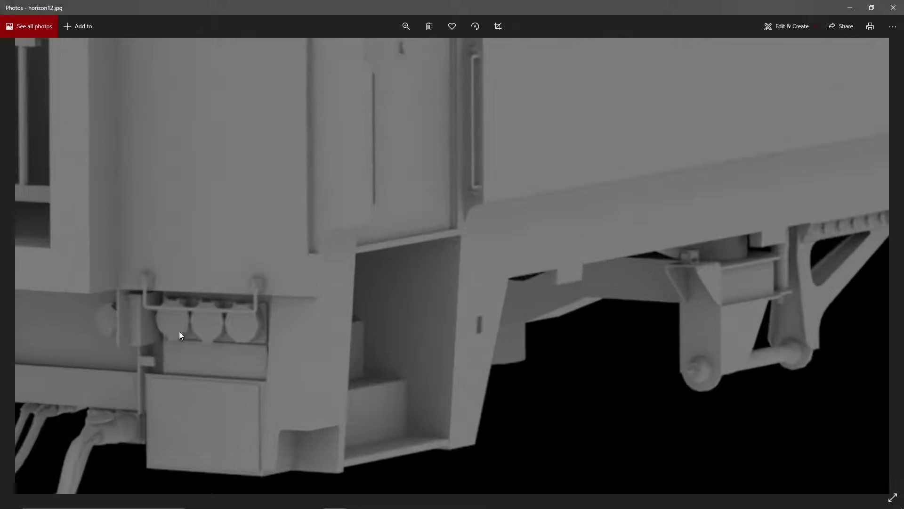
pyautogui.scroll(2, 183, 328)
pyautogui.scroll(-6, 186, 329)
pyautogui.scroll(-2, 190, 331)
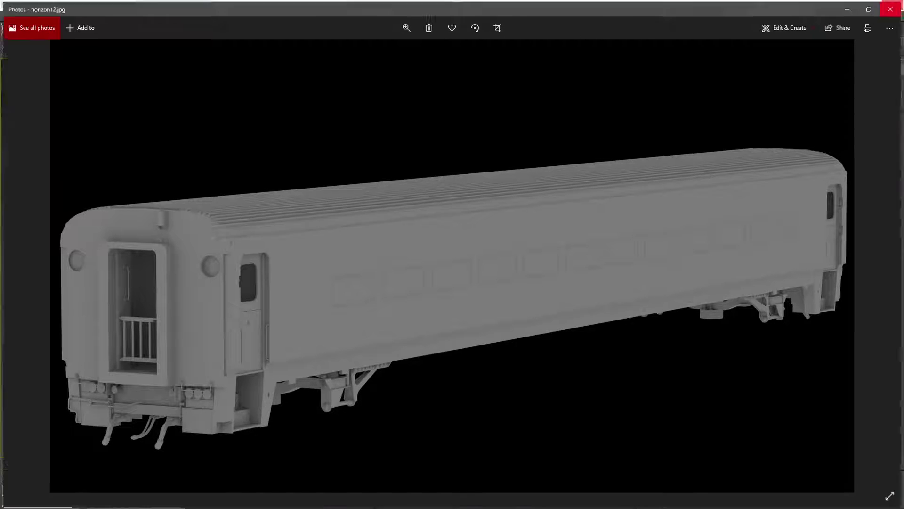
pyautogui.click(893, 8)
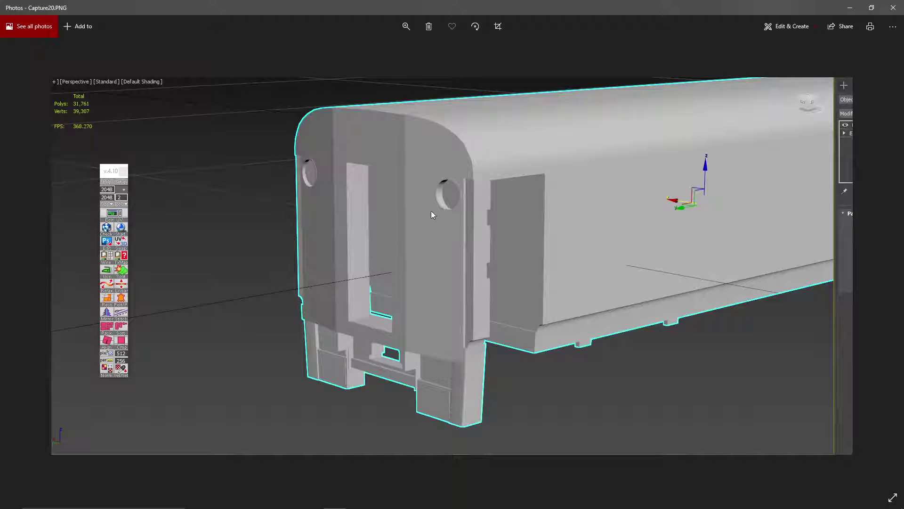
# - Inspect the coach end and marker light openings in Capture20.PNG, then review one piece.PNG, closing both images
pyautogui.keyDown('ctrl'); pyautogui.scroll(6, 460, 179); pyautogui.keyUp('ctrl')
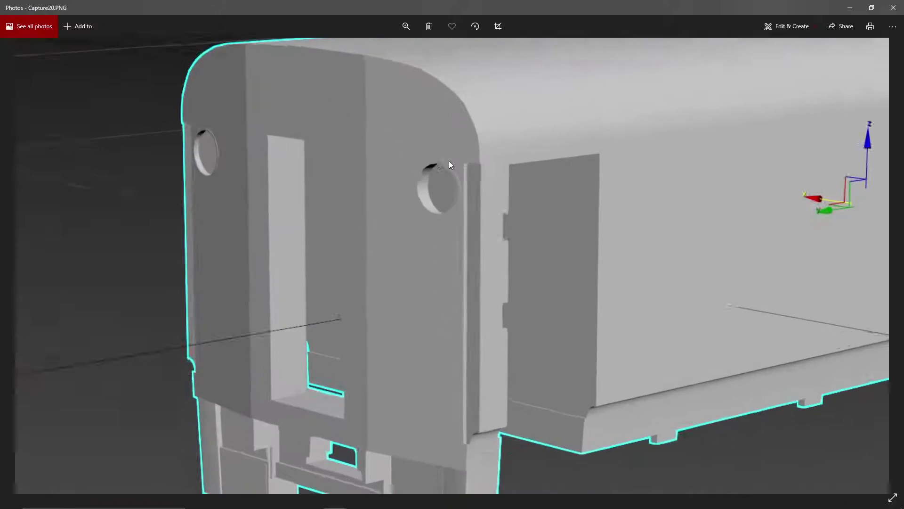
pyautogui.keyDown('ctrl'); pyautogui.scroll(-6, 454, 171); pyautogui.keyUp('ctrl')
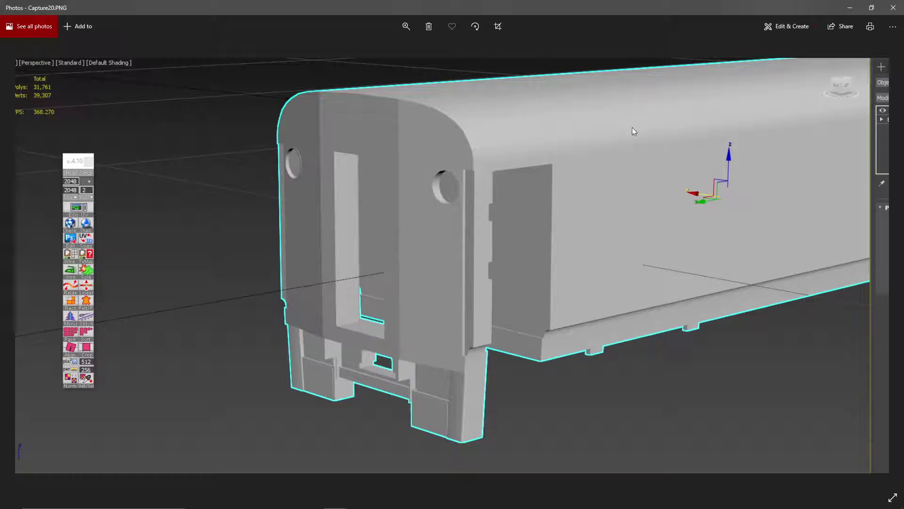
pyautogui.click(888, 4)
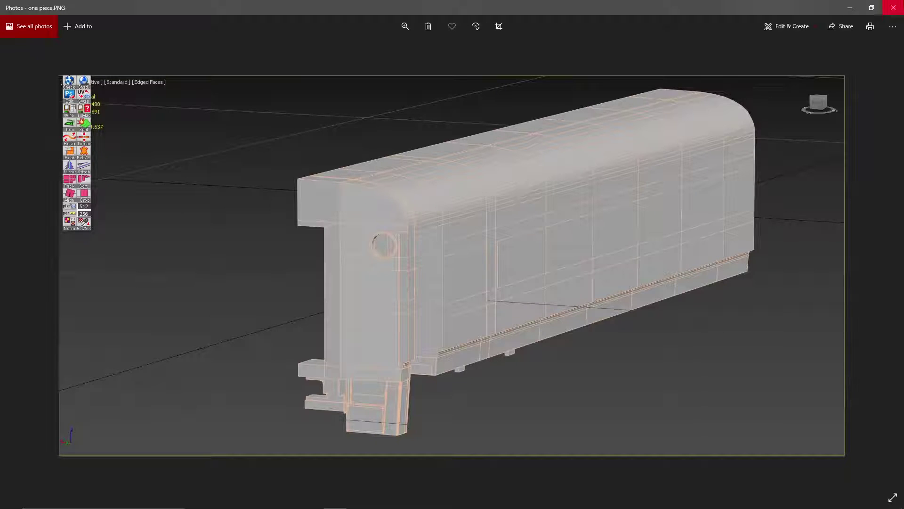
pyautogui.click(893, 8)
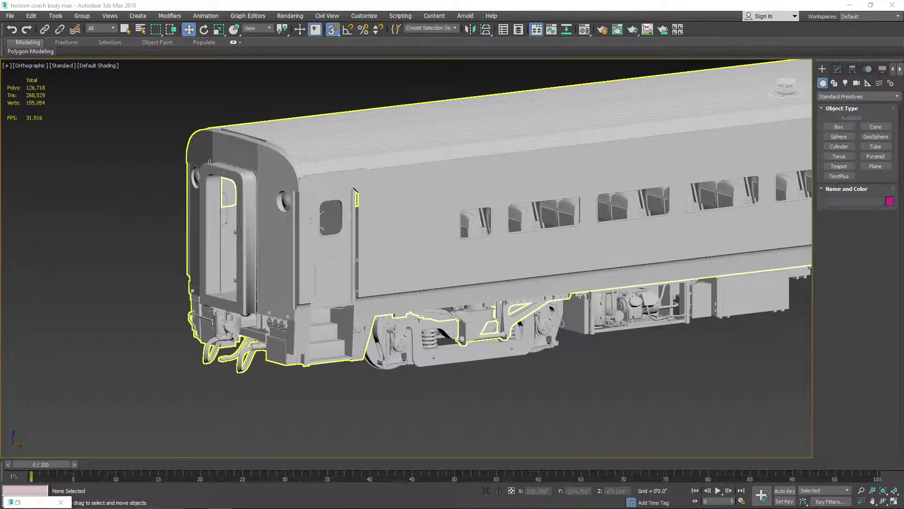
# - Switch back to Photos and review yay.PNG, the coupler render horizon1.jpg and ac.jpg, closing the images after viewing
pyautogui.hotkey('alt', 'Tab')
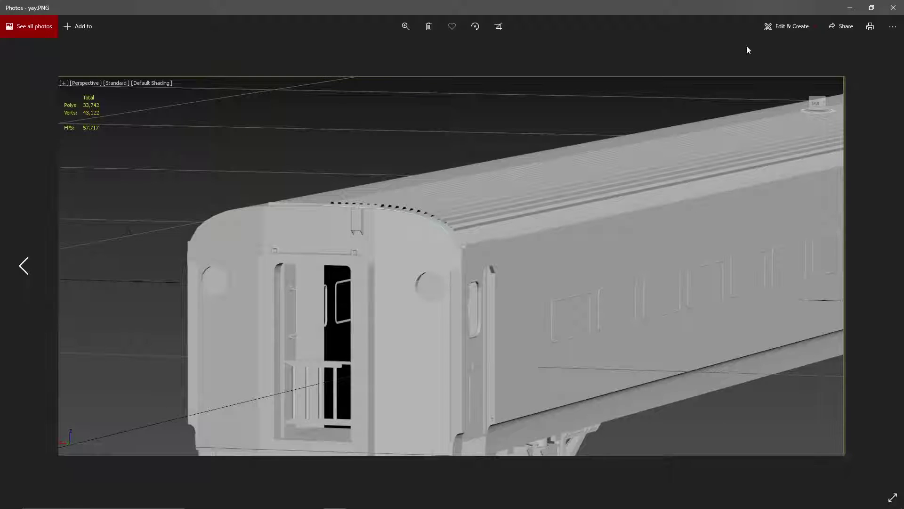
pyautogui.click(893, 7)
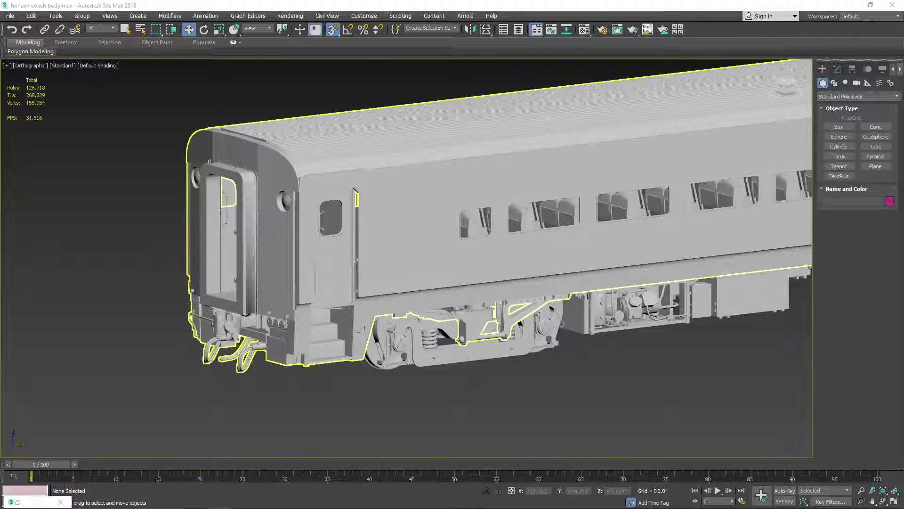
pyautogui.hotkey('alt', 'Tab')
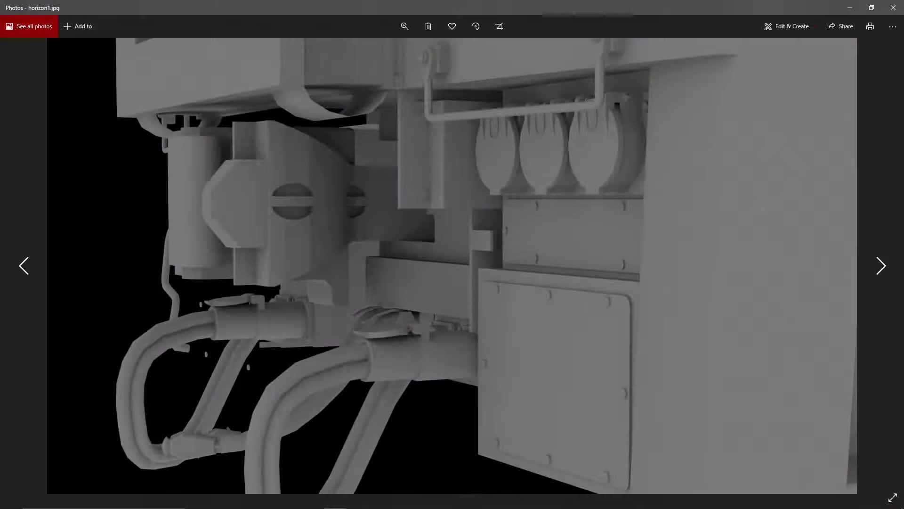
pyautogui.click(893, 8)
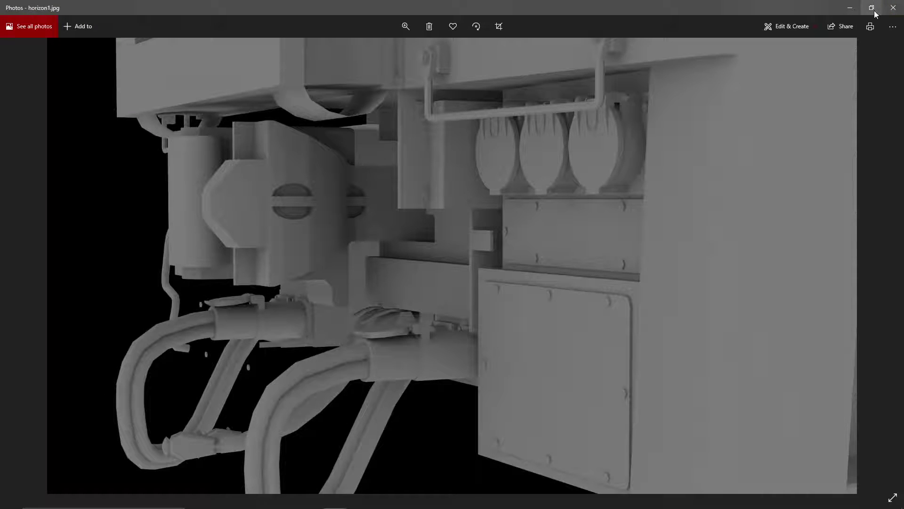
pyautogui.click(893, 8)
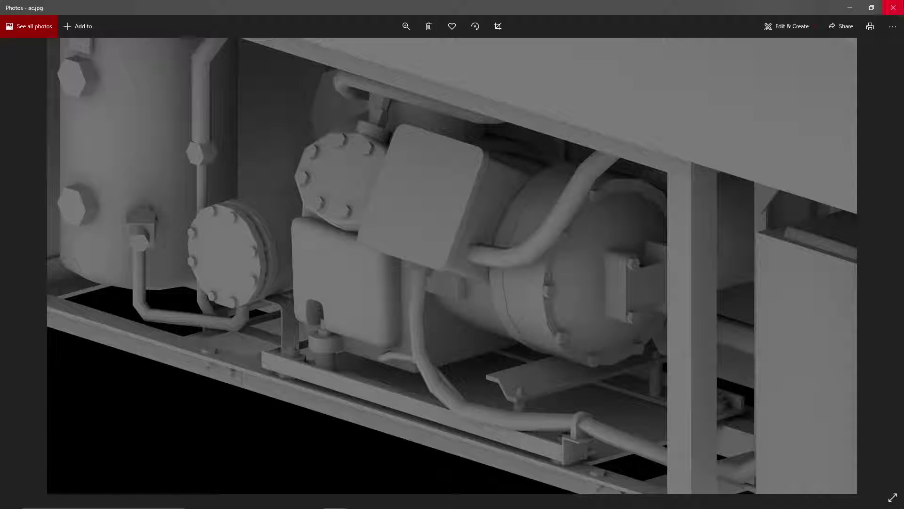
# - Close the ac.jpg render and the Horizon.jpg doorway render after viewing them
pyautogui.click(894, 6)
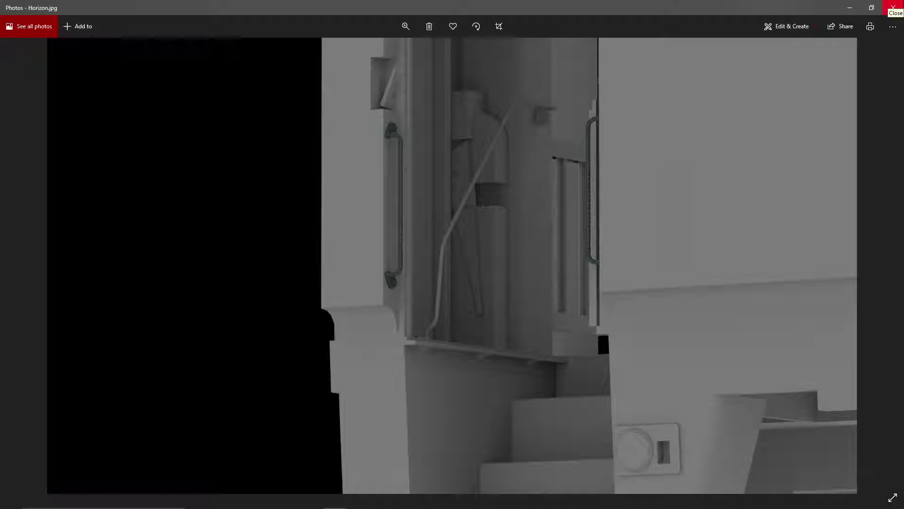
pyautogui.click(894, 5)
pyautogui.click(894, 7)
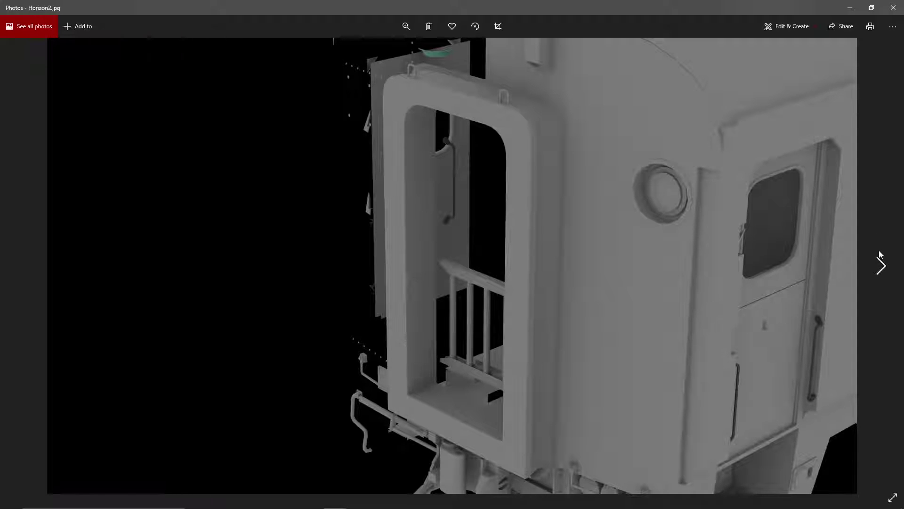
# - Review the coach end renders from Horizon2.jpg through horizon3.jpg and horizon4.jpg to horizon5.jpg
pyautogui.click(878, 259)
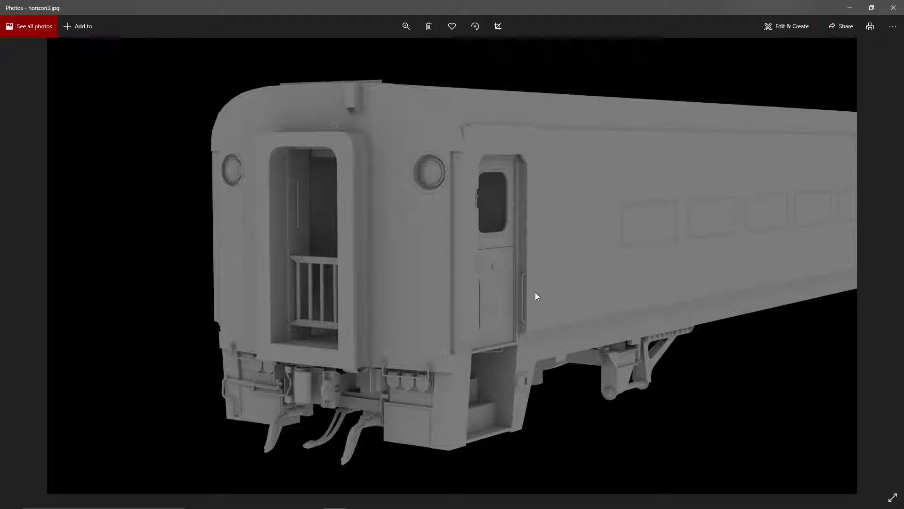
pyautogui.click(880, 265)
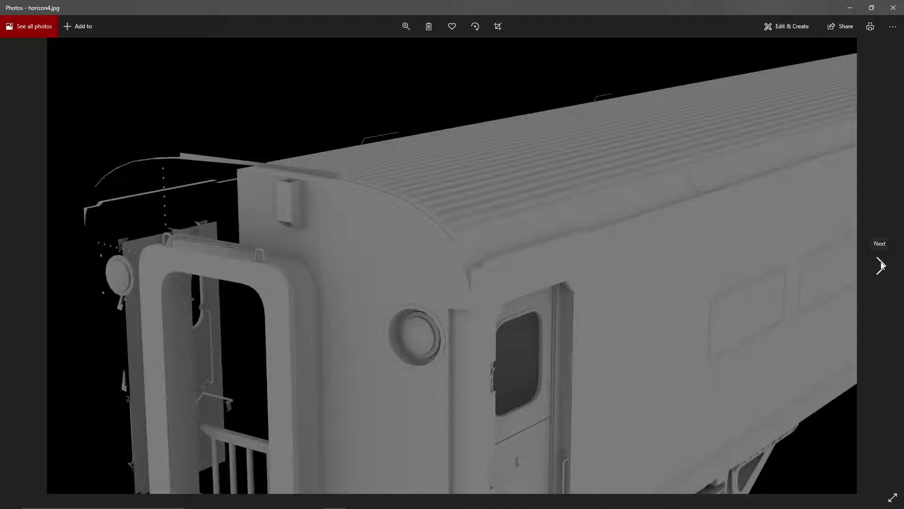
pyautogui.click(880, 265)
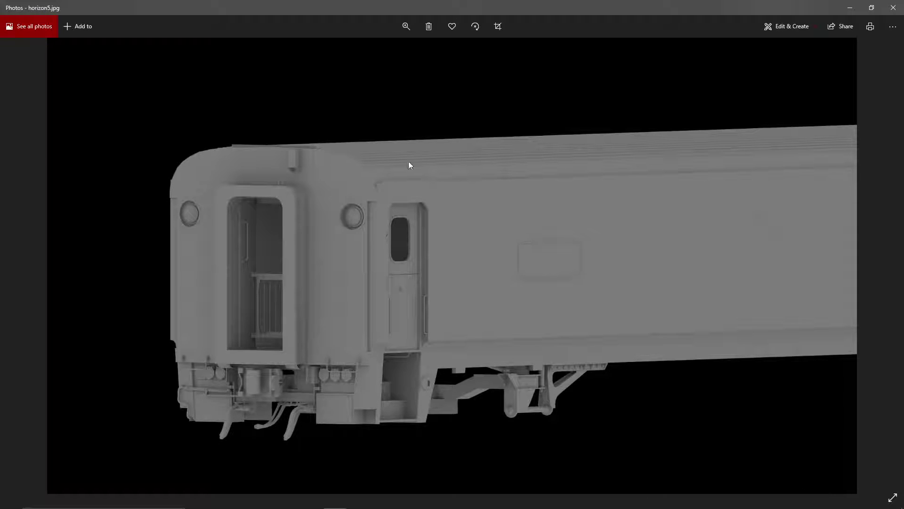
# - Compare the roof and coach end close-up in horizon4.jpg with the wider side view in horizon5.jpg
pyautogui.click(24, 258)
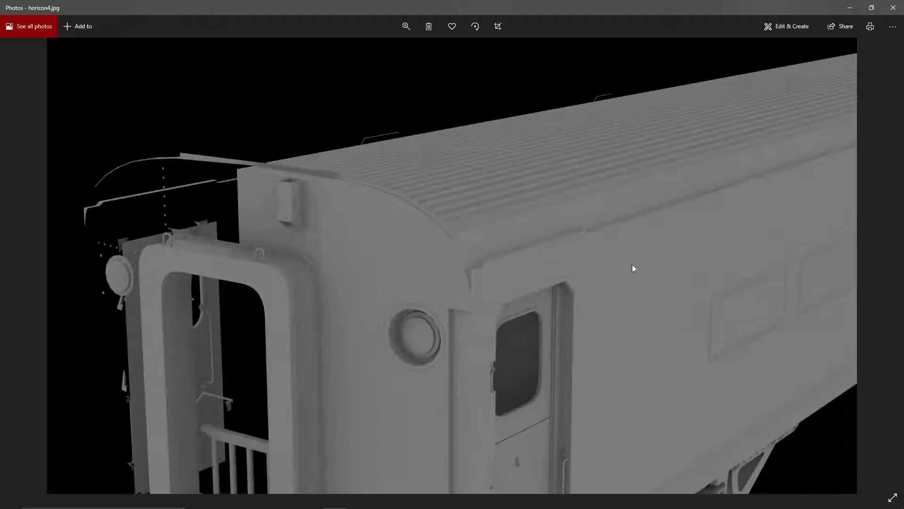
pyautogui.click(877, 271)
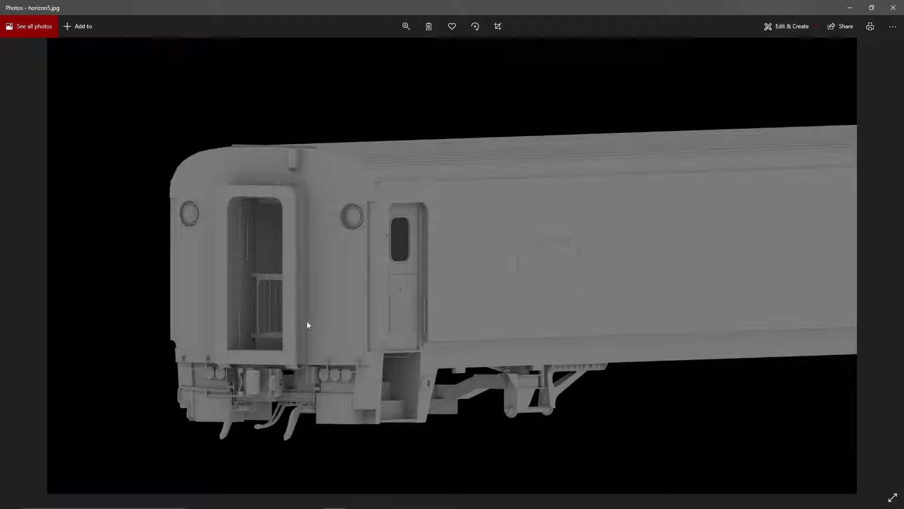
pyautogui.press('Left')
pyautogui.press('Right')
pyautogui.click(27, 267)
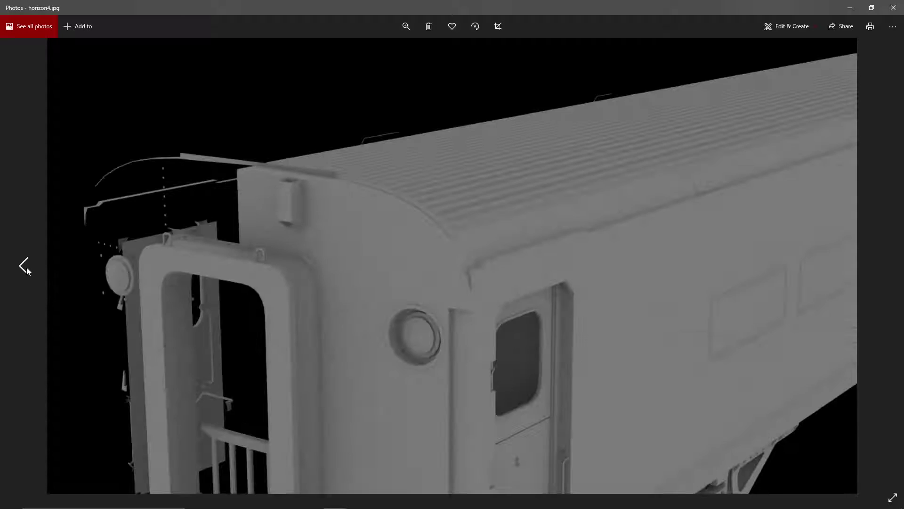
# - Return to Horizon2.jpg and go through the coach end renders again up to horizon5.jpg
pyautogui.click(26, 267)
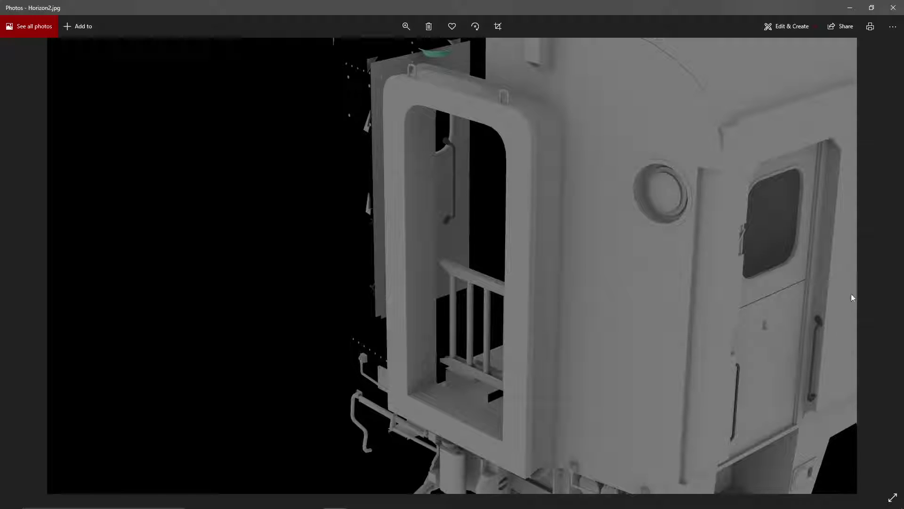
pyautogui.click(881, 266)
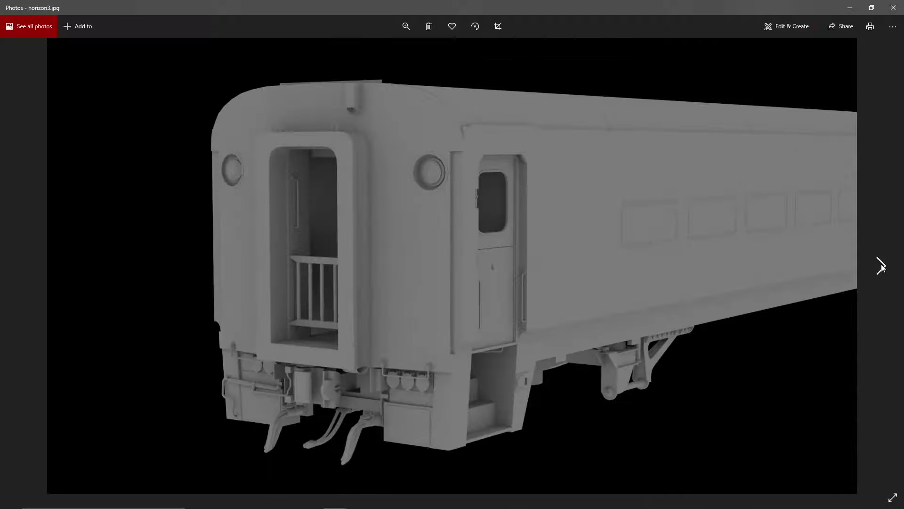
pyautogui.click(881, 266)
pyautogui.click(881, 266)
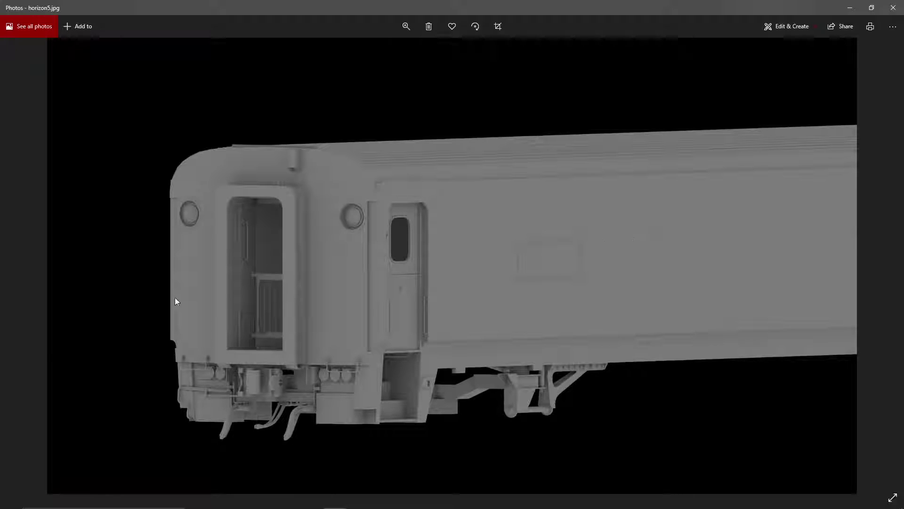
# - Recheck horizon4.jpg against horizon5.jpg, examining the coach side, steps and underframe bracket
pyautogui.click(16, 270)
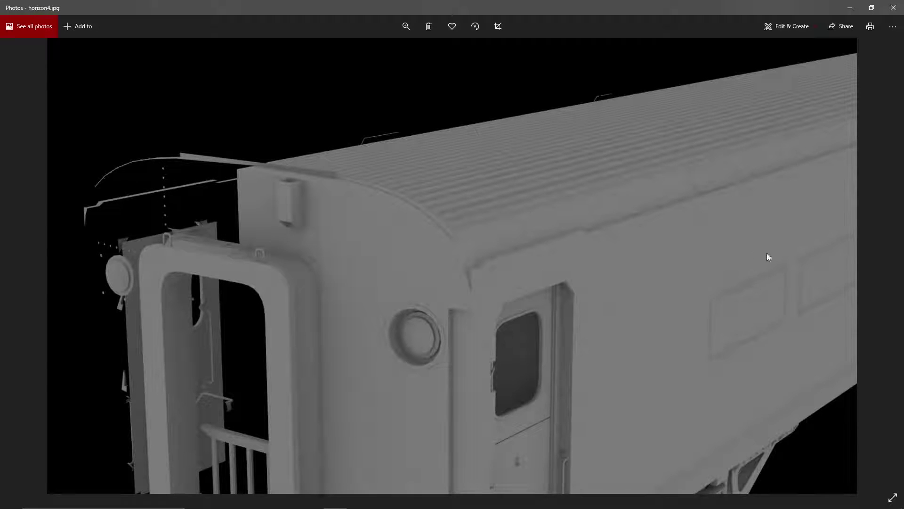
pyautogui.click(873, 270)
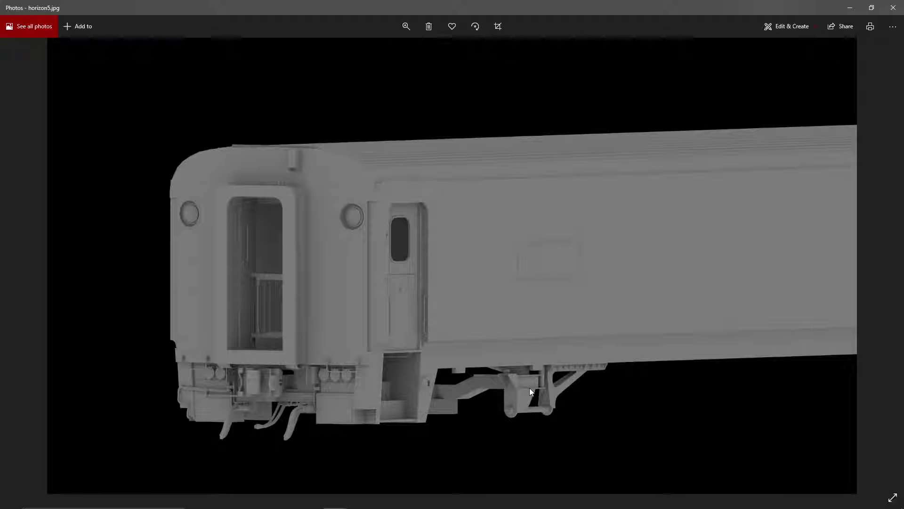
pyautogui.moveTo(28, 310)
pyautogui.click(26, 267)
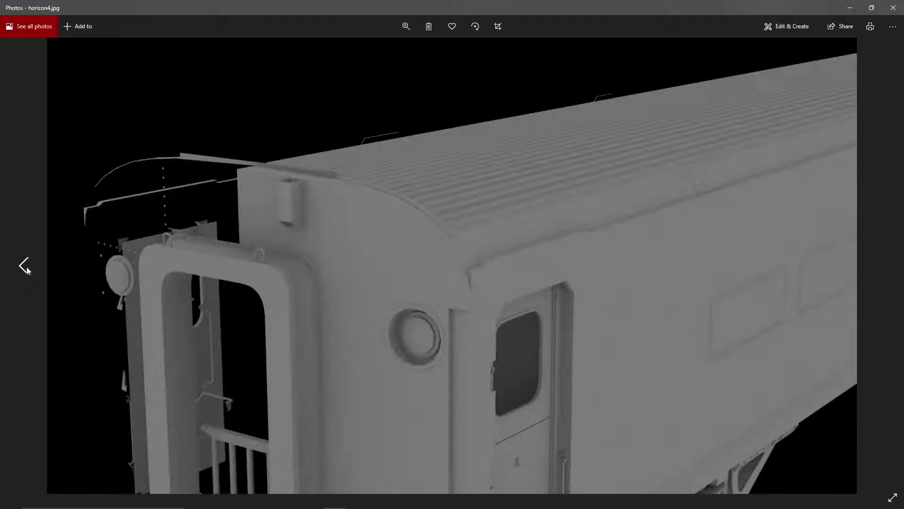
pyautogui.moveTo(872, 240)
pyautogui.click(876, 267)
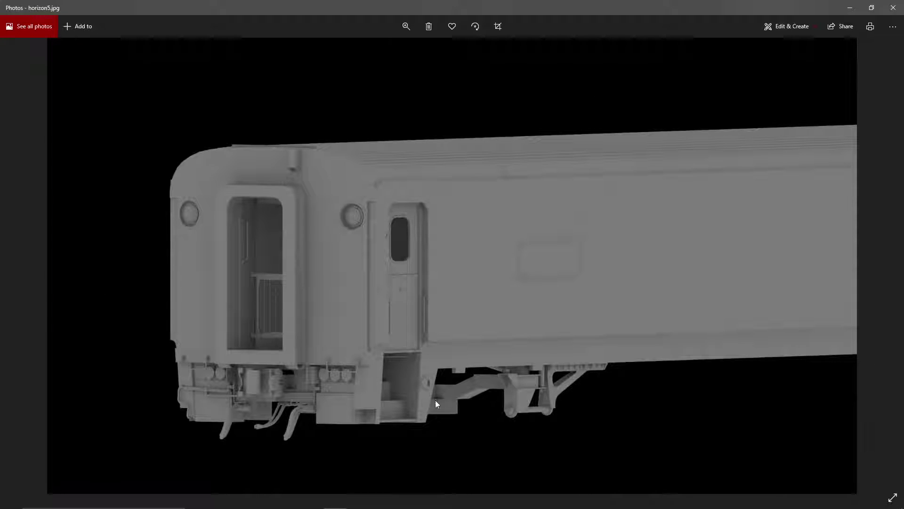
pyautogui.moveTo(376, 506)
pyautogui.moveTo(889, 228)
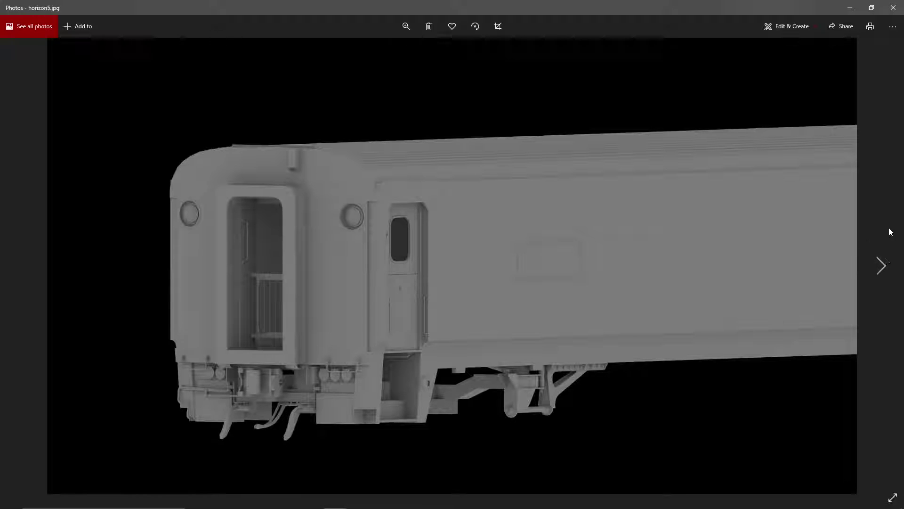
# - View the full coach in horizon6.jpg, then inspect the underframe pipe and bracket up close in horizon7.jpg and return to the full image
pyautogui.click(881, 266)
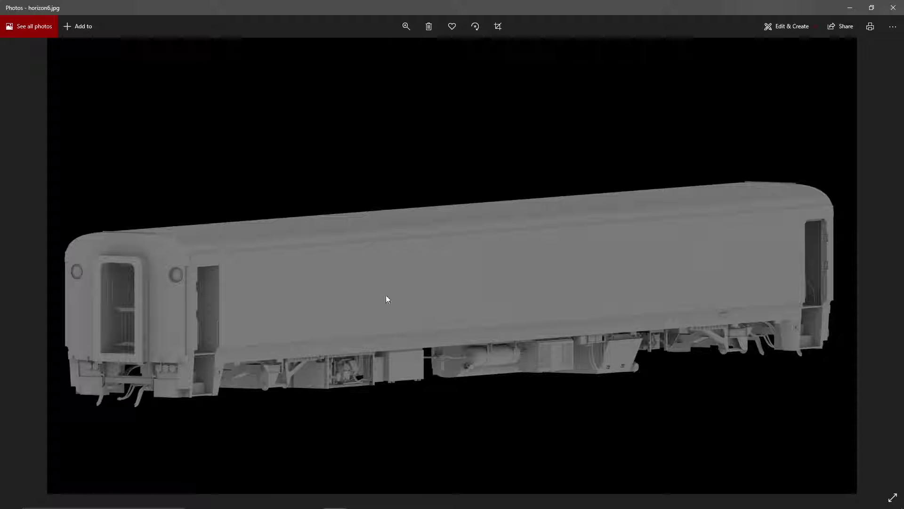
pyautogui.click(879, 265)
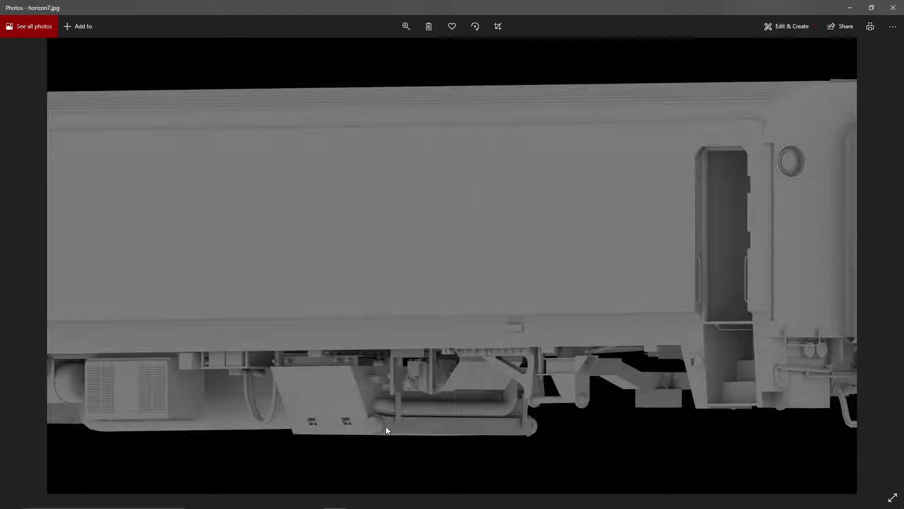
pyautogui.scroll(1, 381, 425)
pyautogui.scroll(-1, 361, 400)
pyautogui.keyDown('ctrl'); pyautogui.scroll(5, 391, 415); pyautogui.keyUp('ctrl')
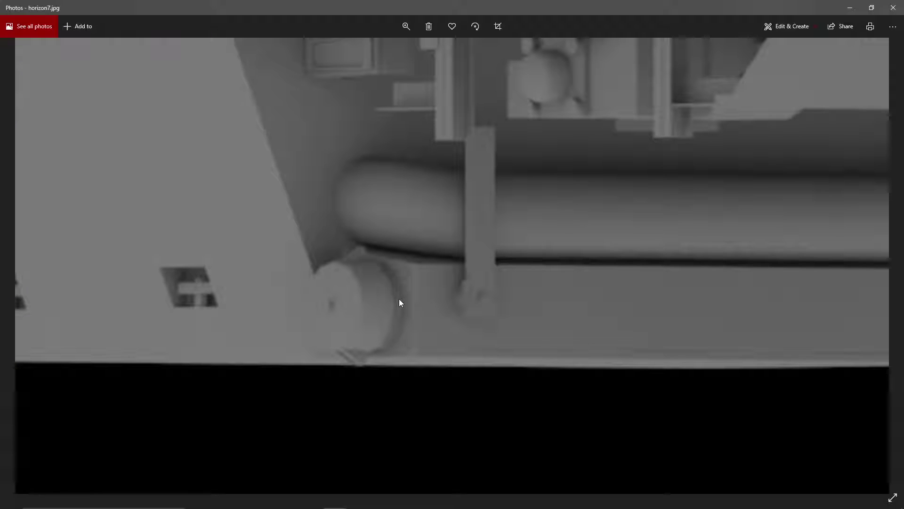
pyautogui.scroll(-2, 400, 299)
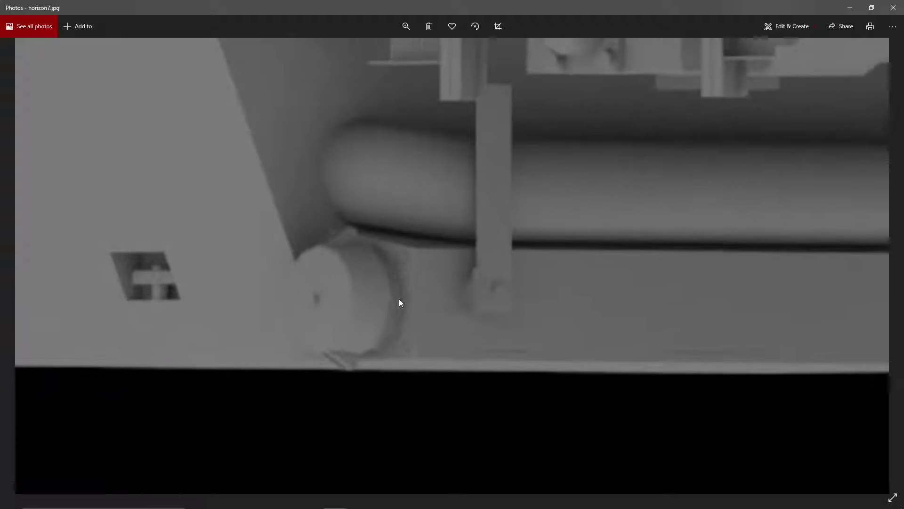
pyautogui.scroll(-4, 400, 299)
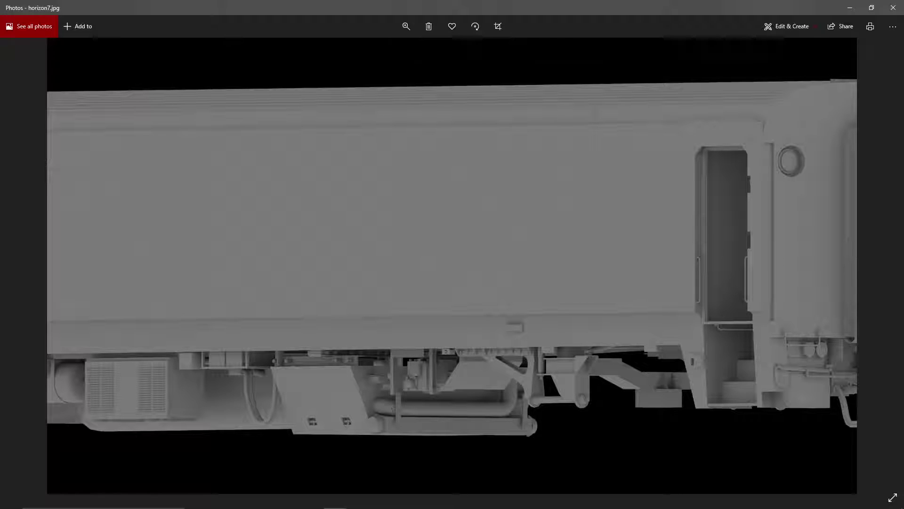
# - Review the full-coach and underframe renders from horizon8.jpg through horizon12.jpg
pyautogui.moveTo(872, 254)
pyautogui.click(879, 264)
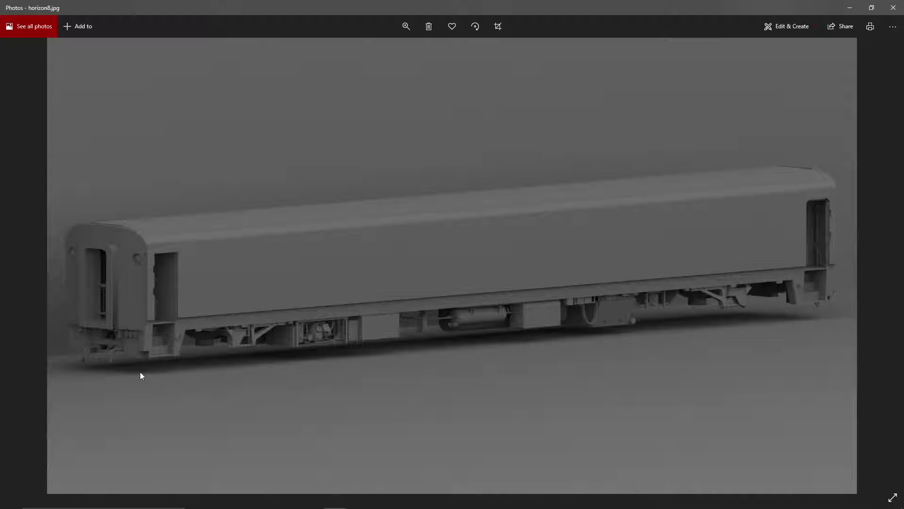
pyautogui.click(883, 267)
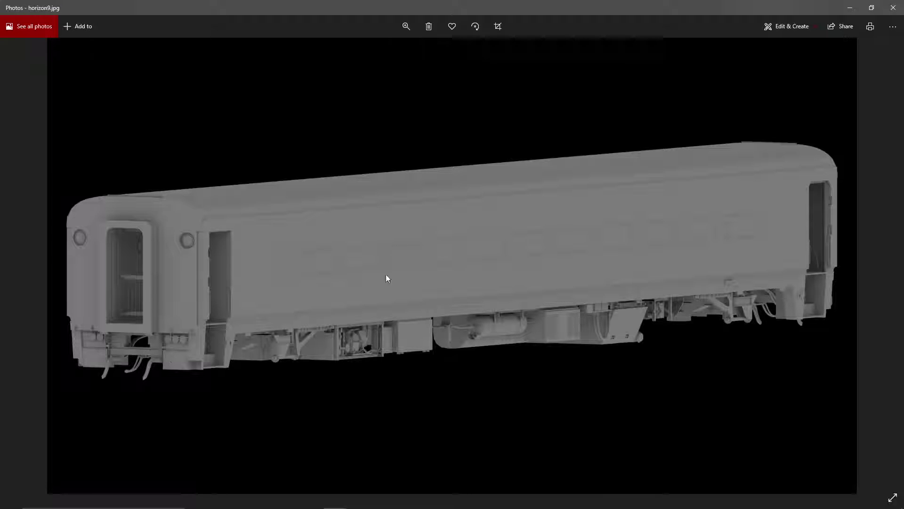
pyautogui.click(882, 266)
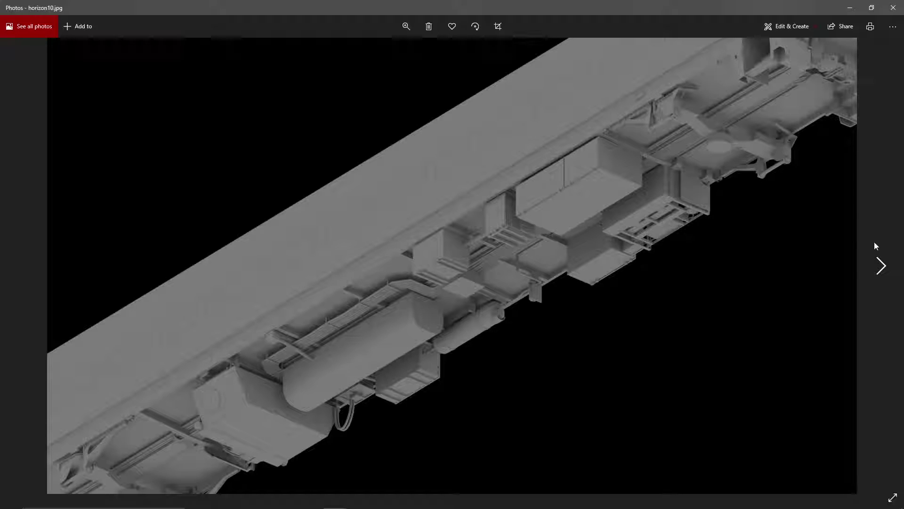
pyautogui.click(880, 267)
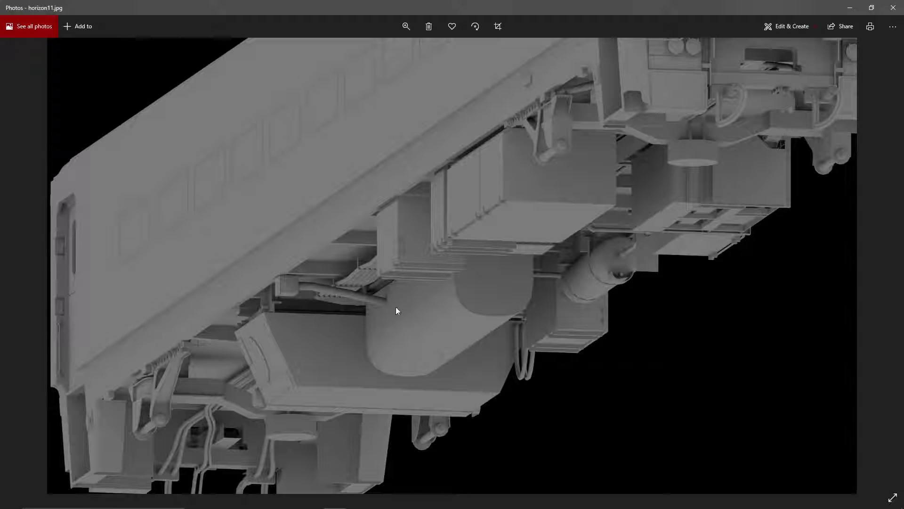
pyautogui.click(883, 267)
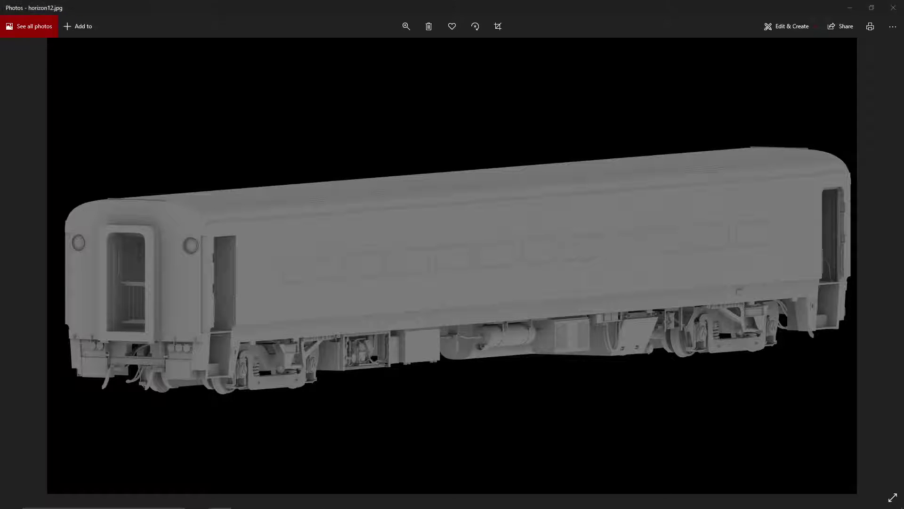
# - View the bogie render bog.jpg, then minimize Photos and return to the coach body scene in 3ds Max
pyautogui.press('Right')
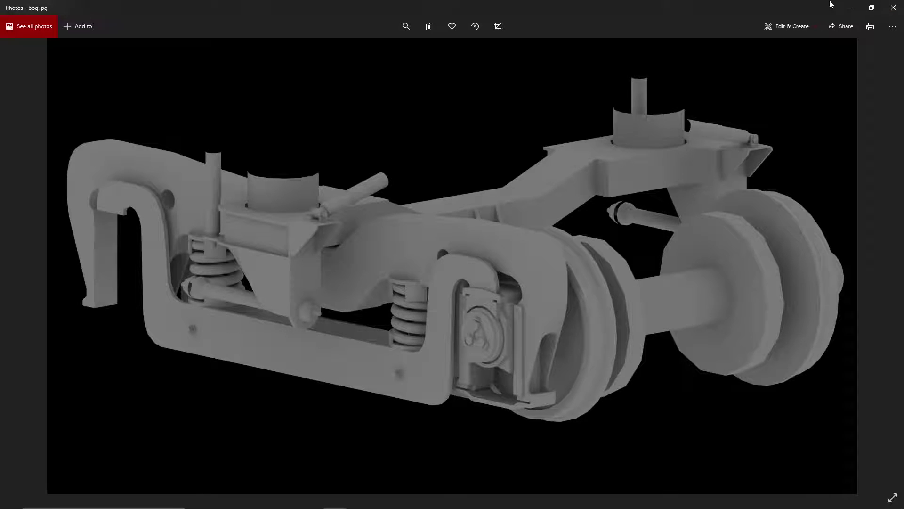
pyautogui.click(849, 8)
pyautogui.click(843, 8)
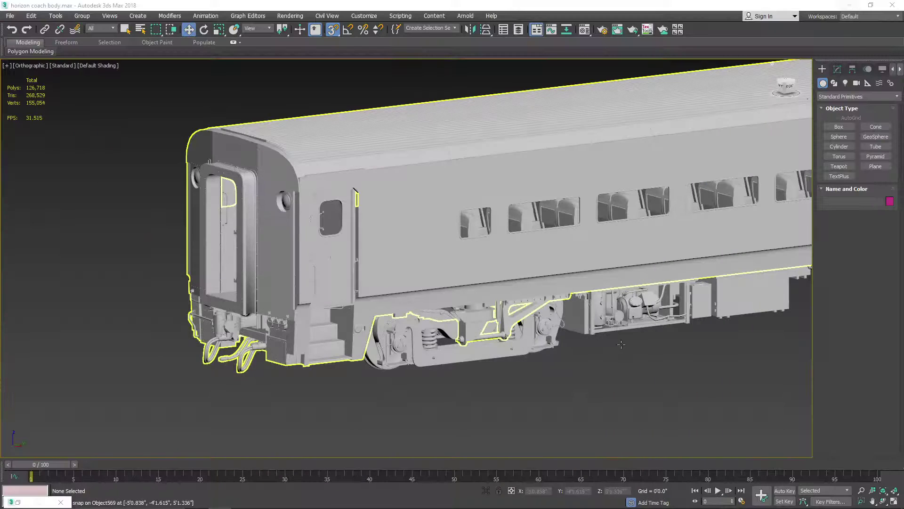
# - Select the bogie and its wheels at the coach's near end and hide all unselected objects
pyautogui.moveTo(774, 282); pyautogui.dragTo(699, 286, button='middle')
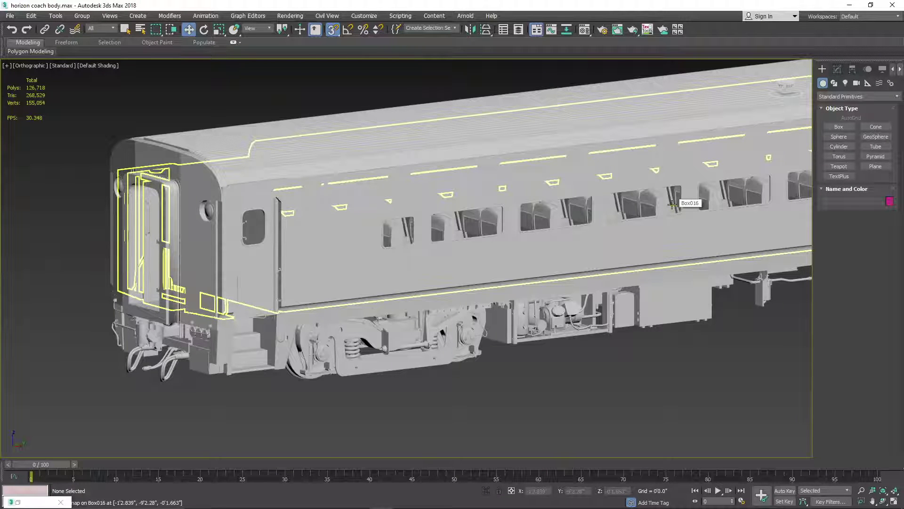
pyautogui.moveTo(611, 237); pyautogui.dragTo(597, 240, button='middle')
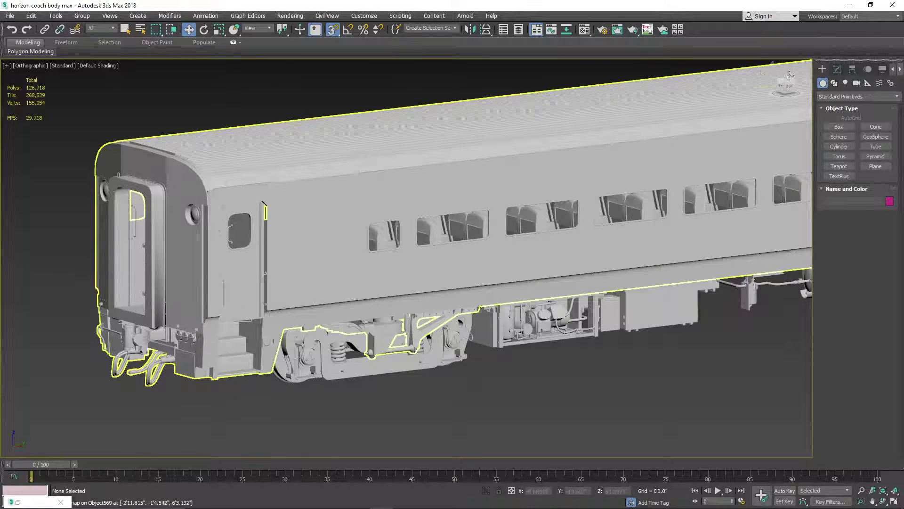
pyautogui.moveTo(789, 76); pyautogui.dragTo(413, 292)
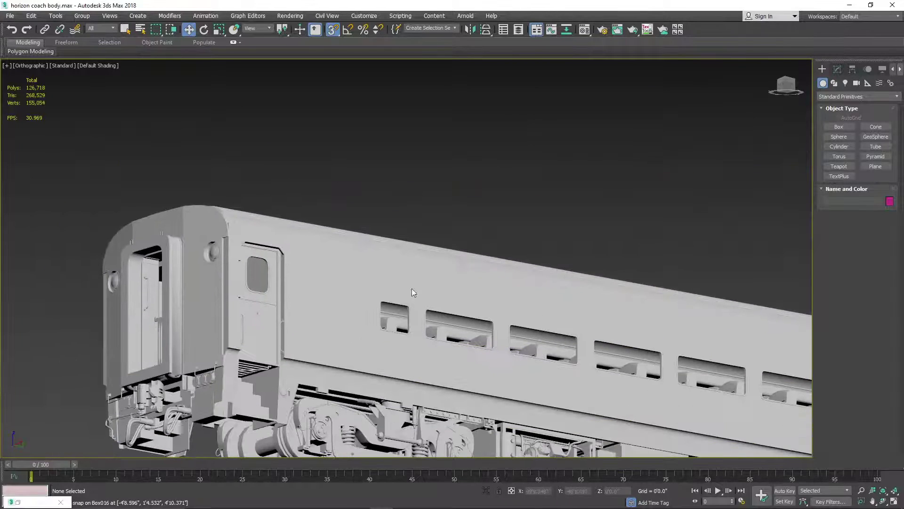
pyautogui.moveTo(412, 292); pyautogui.dragTo(451, 247, button='middle')
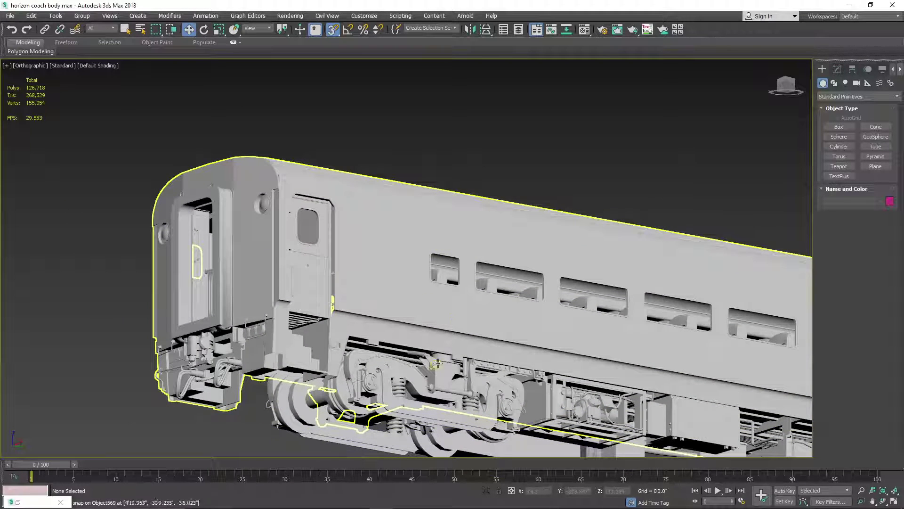
pyautogui.moveTo(438, 363); pyautogui.dragTo(457, 302, button='middle')
pyautogui.click(408, 321)
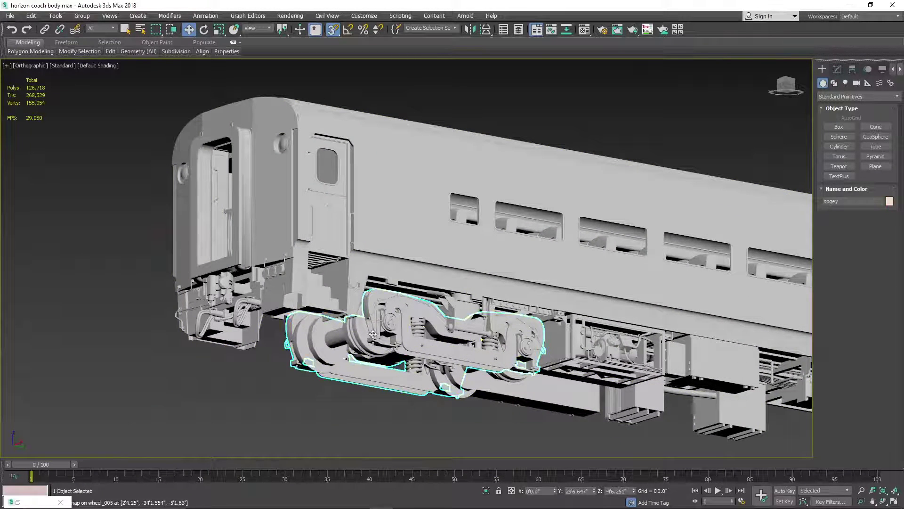
pyautogui.keyDown('ctrl'); pyautogui.click(373, 334); pyautogui.keyUp('ctrl')
pyautogui.rightClick(372, 329)
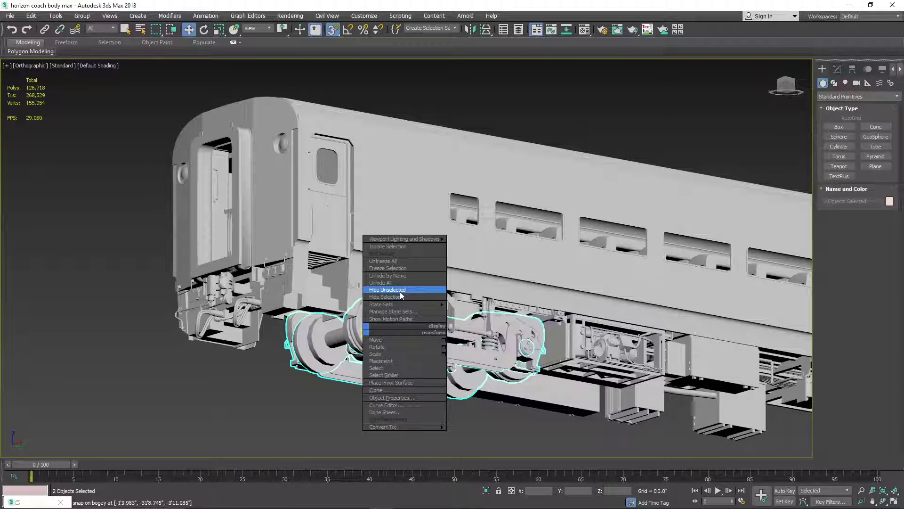
pyautogui.click(387, 289)
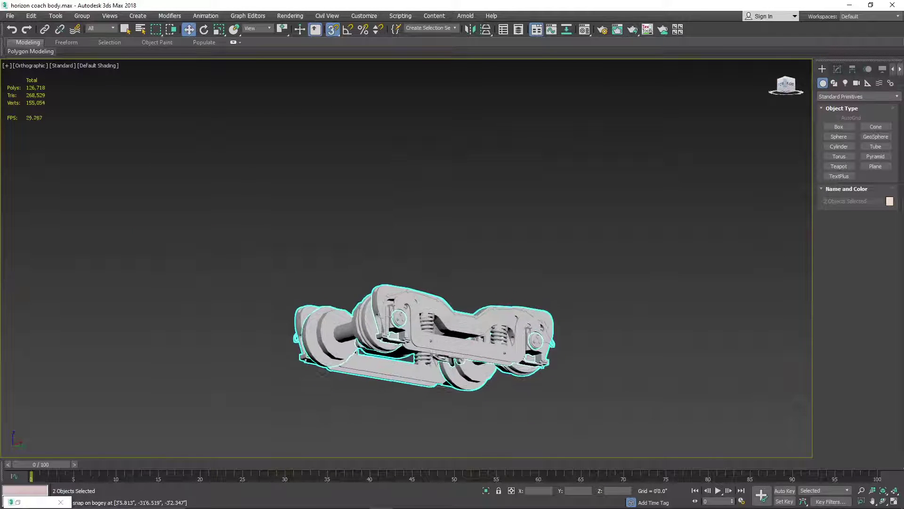
# - Examine the isolated bogie from above and its near axle box up close, and clear the selection
pyautogui.click(785, 85)
pyautogui.moveTo(459, 321); pyautogui.dragTo(572, 197, button='middle')
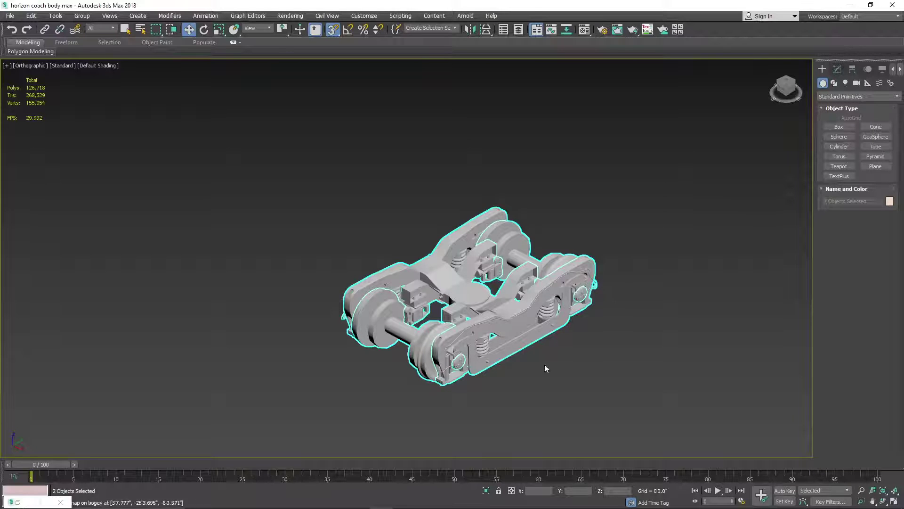
pyautogui.scroll(3, 525, 338)
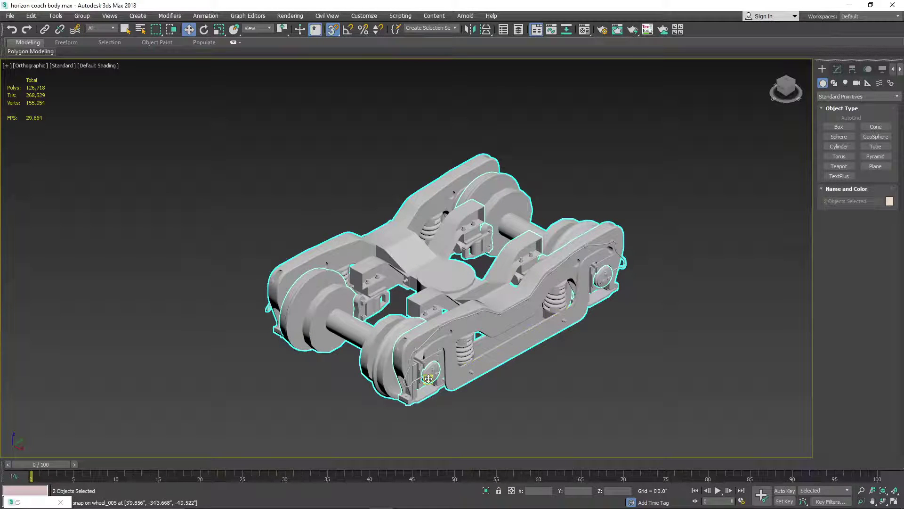
pyautogui.scroll(5, 426, 377)
pyautogui.click(628, 378)
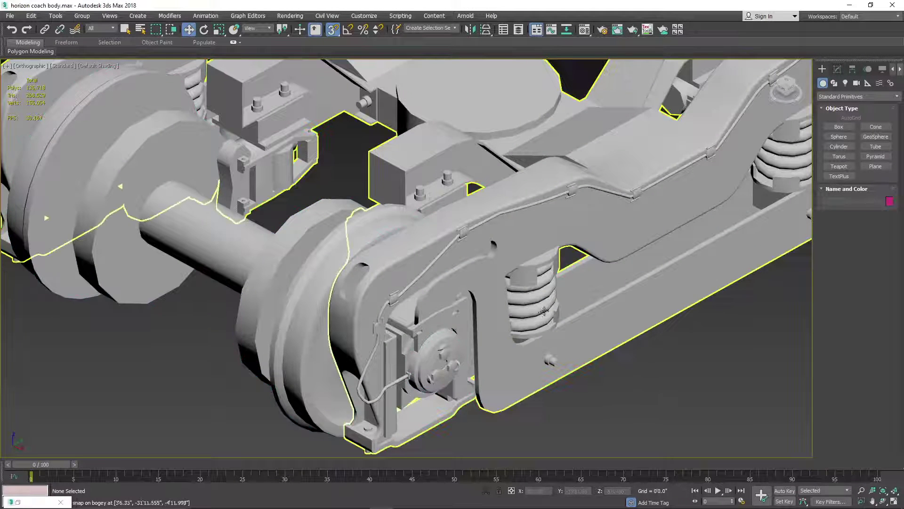
pyautogui.scroll(-5, 476, 344)
pyautogui.scroll(2, 574, 237)
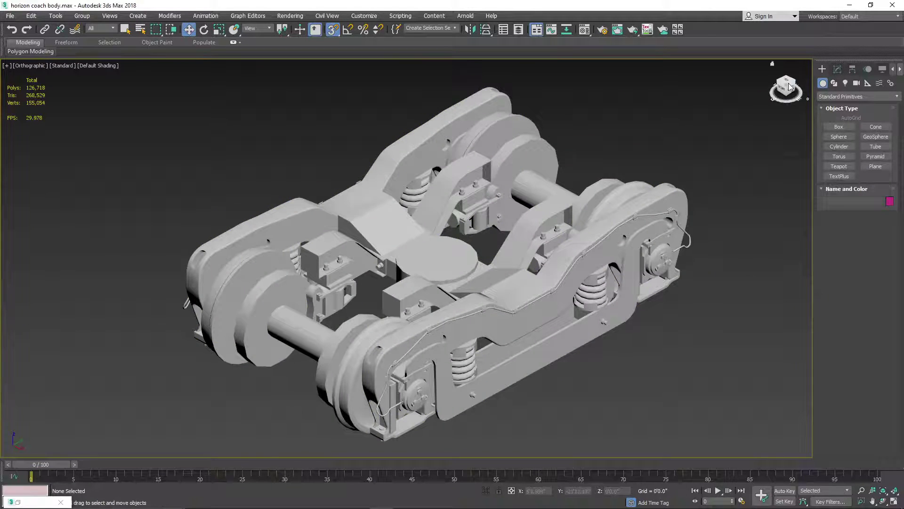
# - Examine the bogie's centre bolster, axles and brake discs from the end and from an angle
pyautogui.moveTo(787, 85); pyautogui.dragTo(806, 86)
pyautogui.moveTo(753, 142); pyautogui.dragTo(501, 183, button='middle')
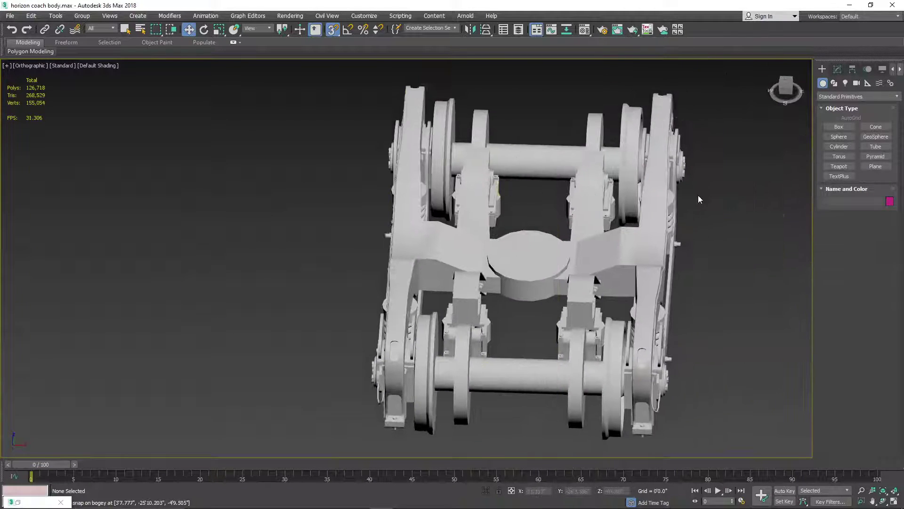
pyautogui.scroll(2, 645, 211)
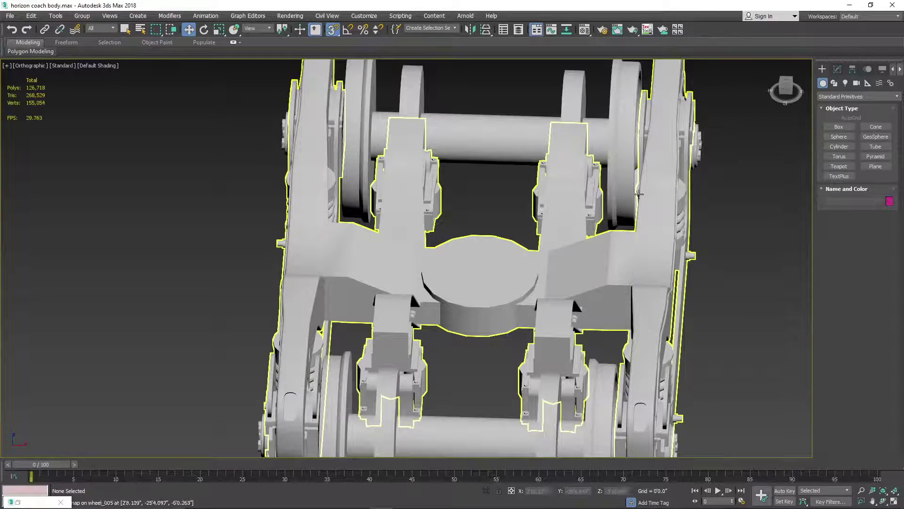
pyautogui.moveTo(649, 303); pyautogui.dragTo(523, 237, button='middle')
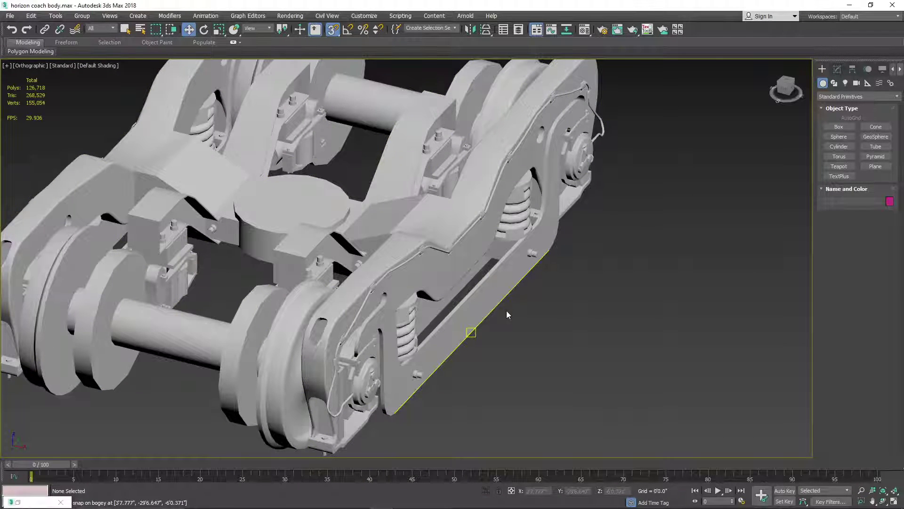
pyautogui.moveTo(465, 171); pyautogui.dragTo(532, 196, button='middle')
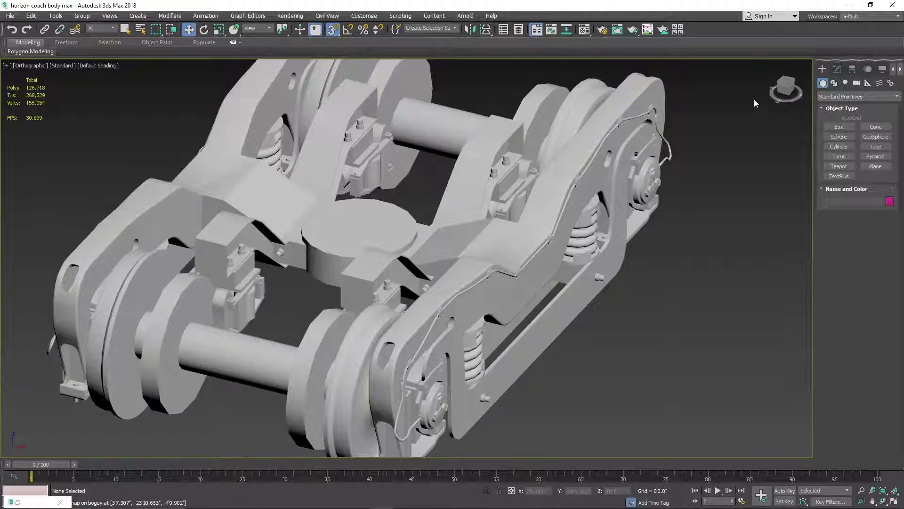
pyautogui.moveTo(785, 89); pyautogui.dragTo(803, 78)
pyautogui.moveTo(583, 219); pyautogui.dragTo(307, 294, button='middle')
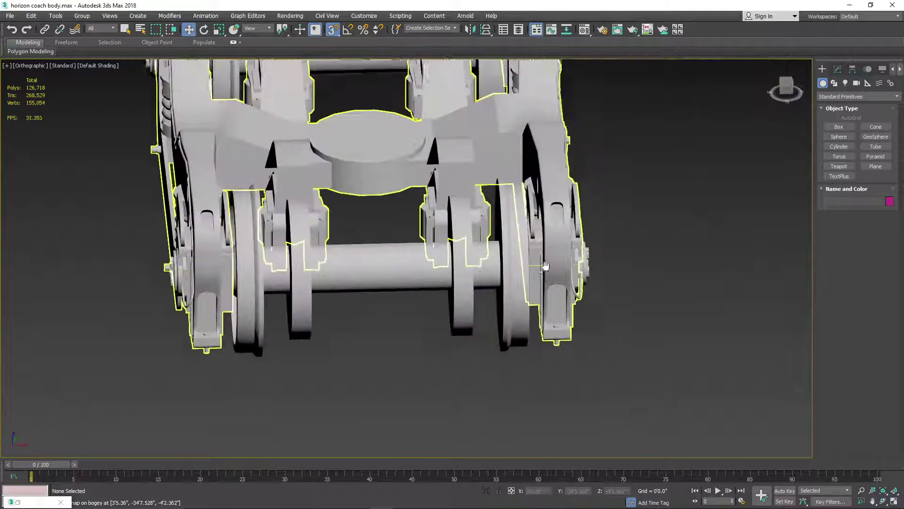
pyautogui.moveTo(545, 266); pyautogui.dragTo(439, 323, button='middle')
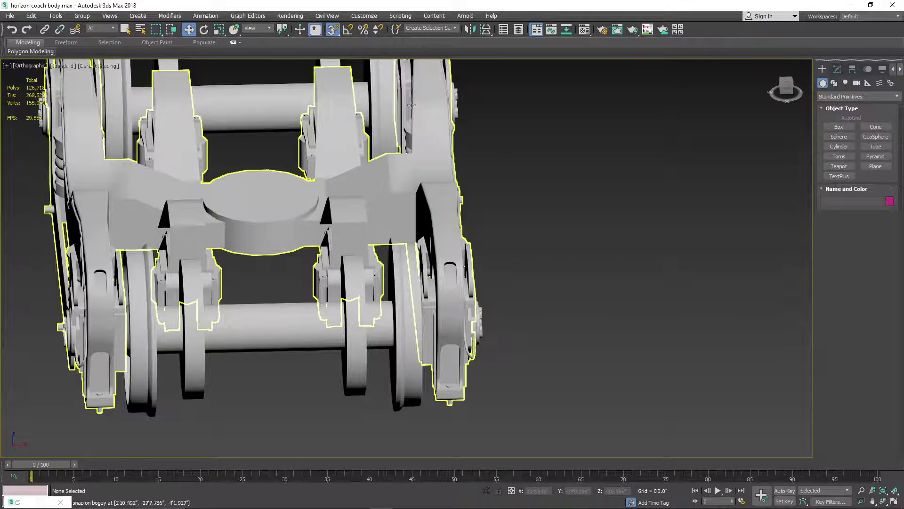
pyautogui.moveTo(415, 277); pyautogui.dragTo(387, 316, button='middle')
pyautogui.moveTo(785, 89); pyautogui.dragTo(779, 90)
pyautogui.moveTo(420, 291); pyautogui.dragTo(478, 242, button='middle')
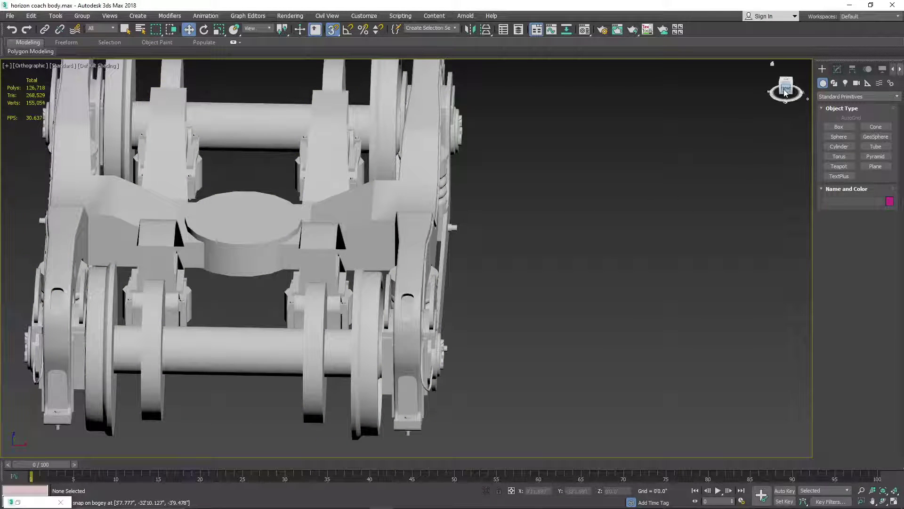
# - Inspect the coil springs and outer face of the bogie's side frame up close
pyautogui.moveTo(782, 94); pyautogui.dragTo(767, 92)
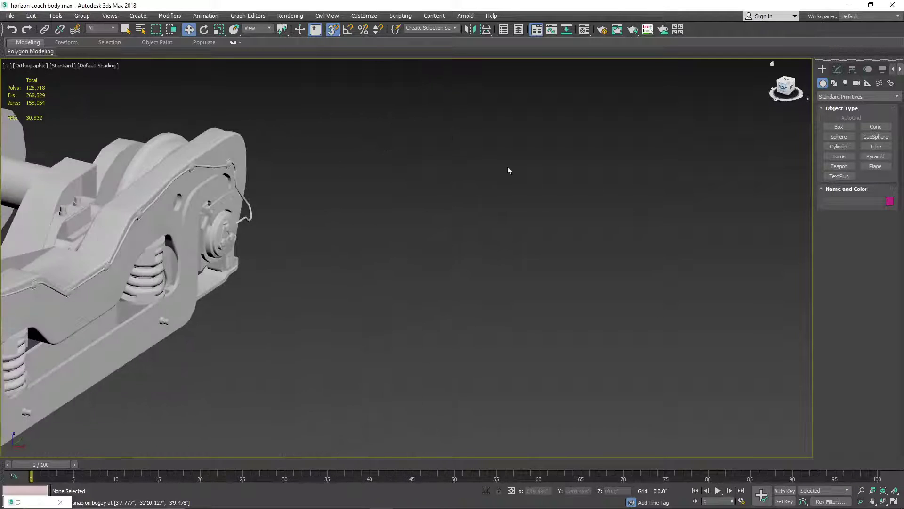
pyautogui.moveTo(282, 256); pyautogui.dragTo(511, 209, button='middle')
pyautogui.scroll(8, 238, 294)
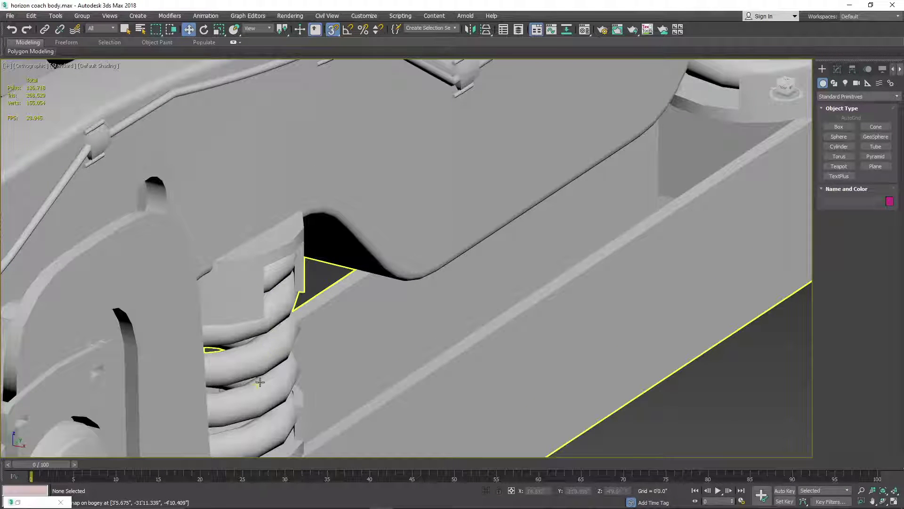
pyautogui.scroll(-4, 264, 374)
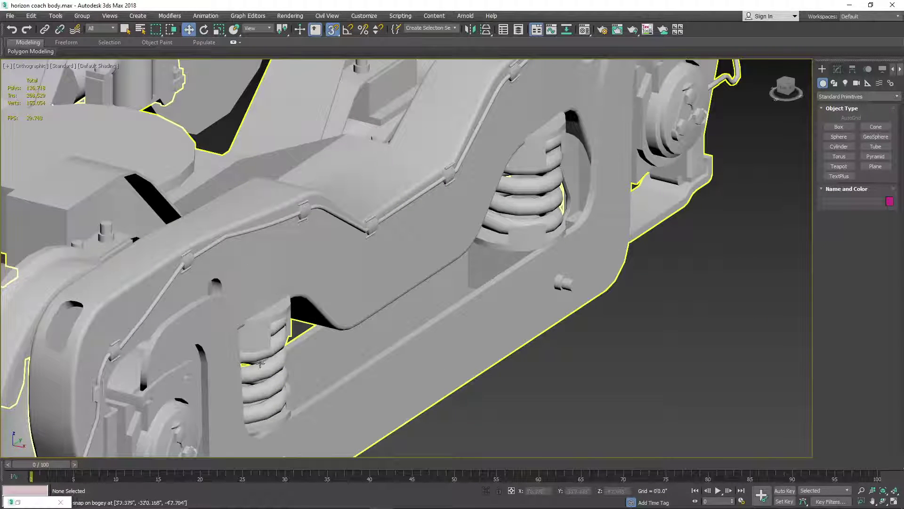
pyautogui.scroll(-3, 282, 329)
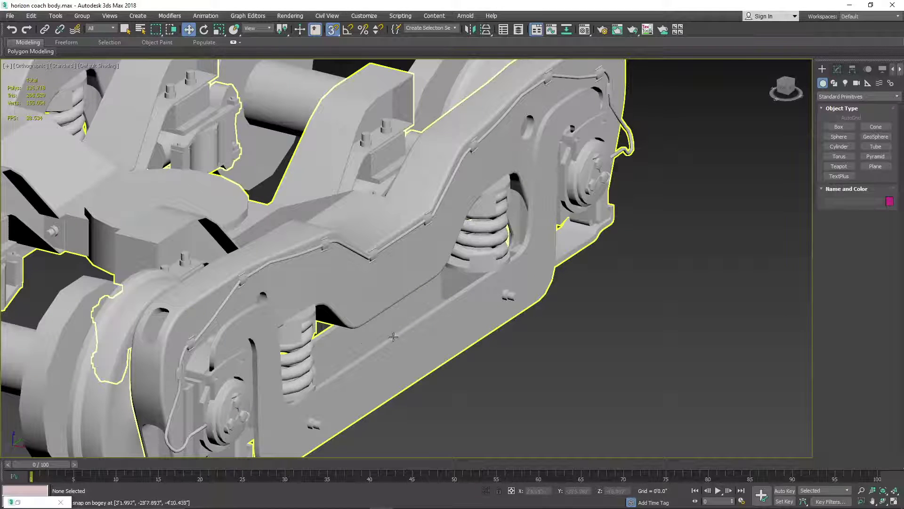
pyautogui.keyDown('alt'); pyautogui.moveTo(485, 156); pyautogui.dragTo(518, 149, button='middle'); pyautogui.keyUp('alt')
pyautogui.scroll(-5, 584, 199)
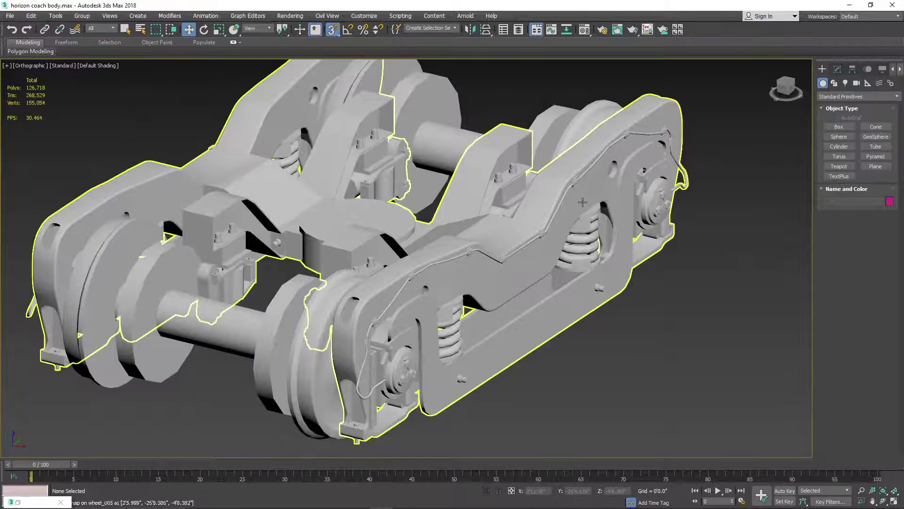
pyautogui.moveTo(452, 212); pyautogui.dragTo(368, 198, button='middle')
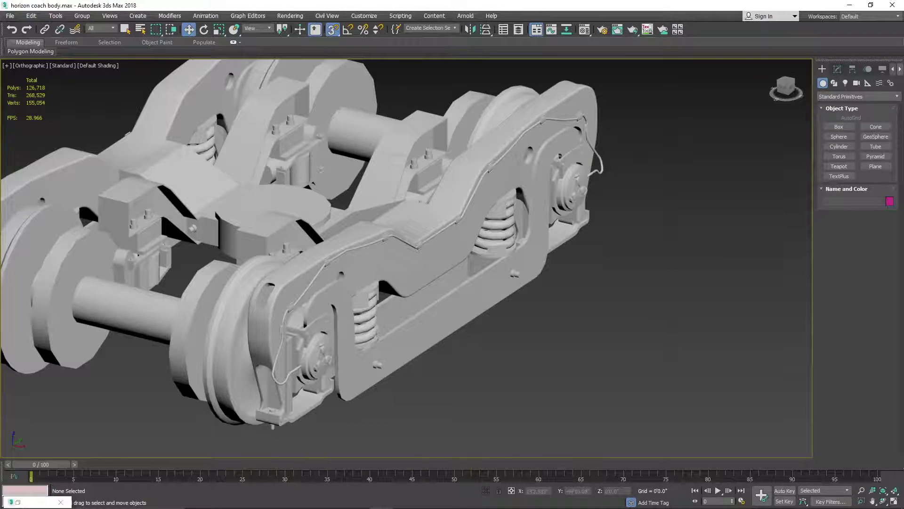
# - Switch to Photos to view the bogie close-up render bog1.jpg, and return to the bogie in 3ds Max
pyautogui.moveTo(336, 504)
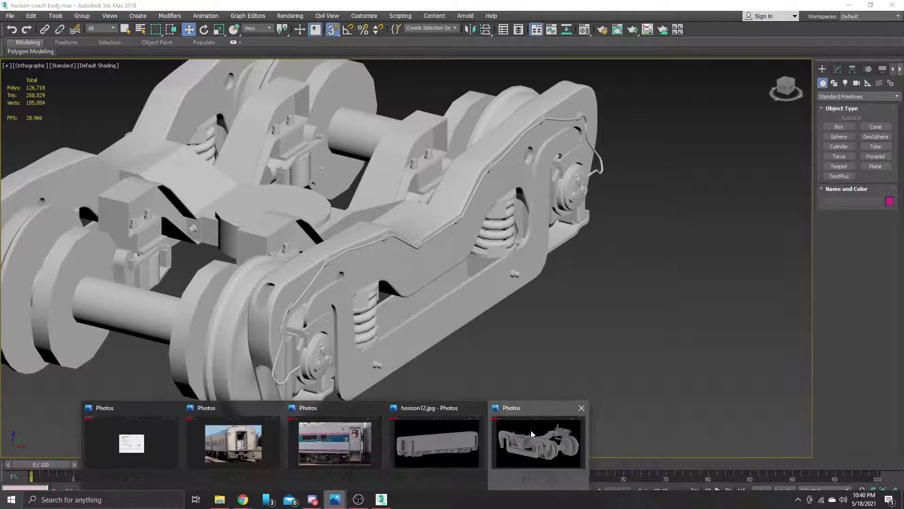
pyautogui.click(530, 430)
pyautogui.click(877, 266)
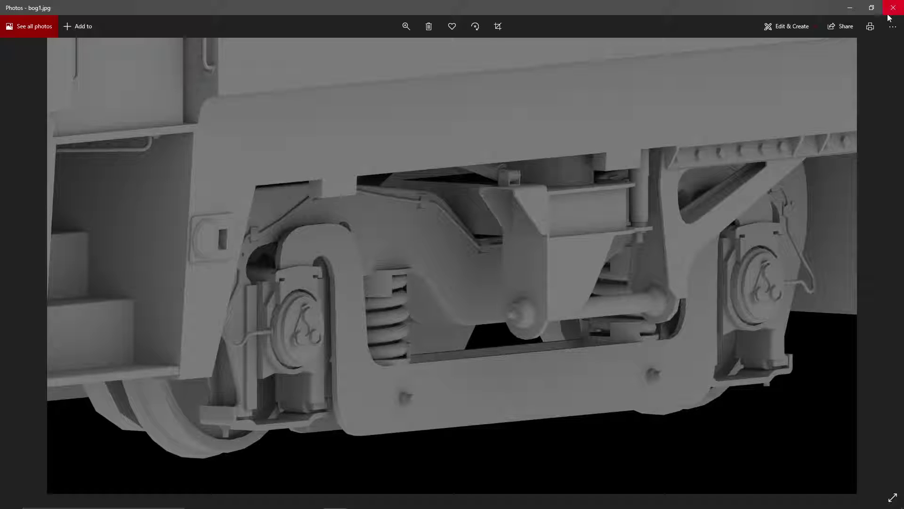
pyautogui.click(850, 8)
# - Inspect the thin cable and its connector at the near axle box, selecting the bogie frame
pyautogui.scroll(12, 395, 322)
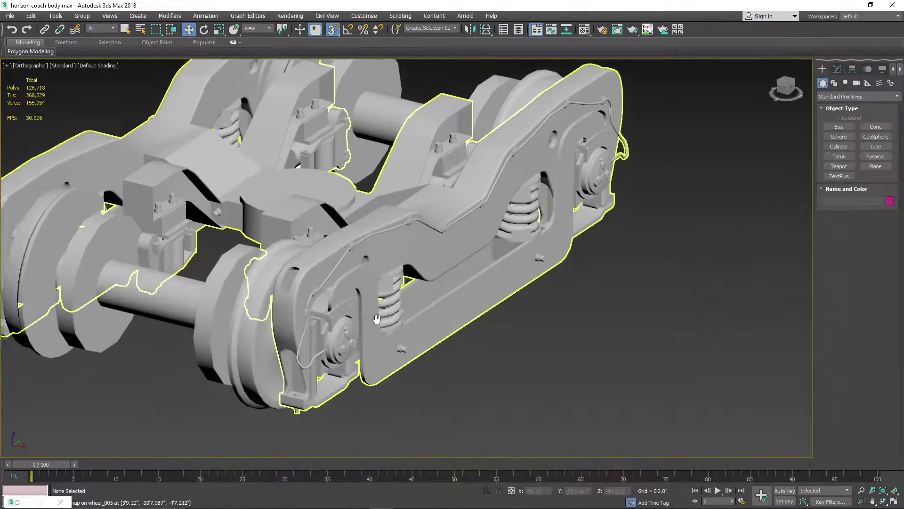
pyautogui.scroll(3, 394, 321)
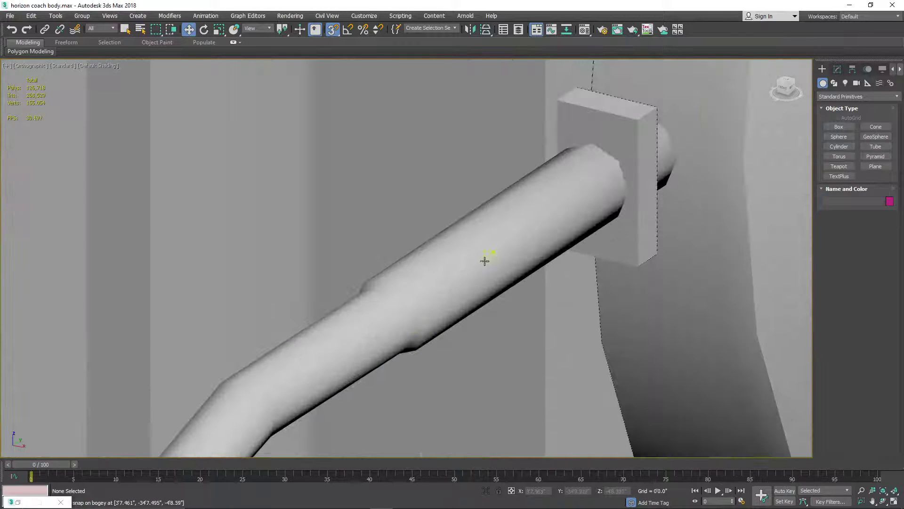
pyautogui.click(400, 283)
pyautogui.scroll(-4, 424, 288)
pyautogui.scroll(-2, 432, 289)
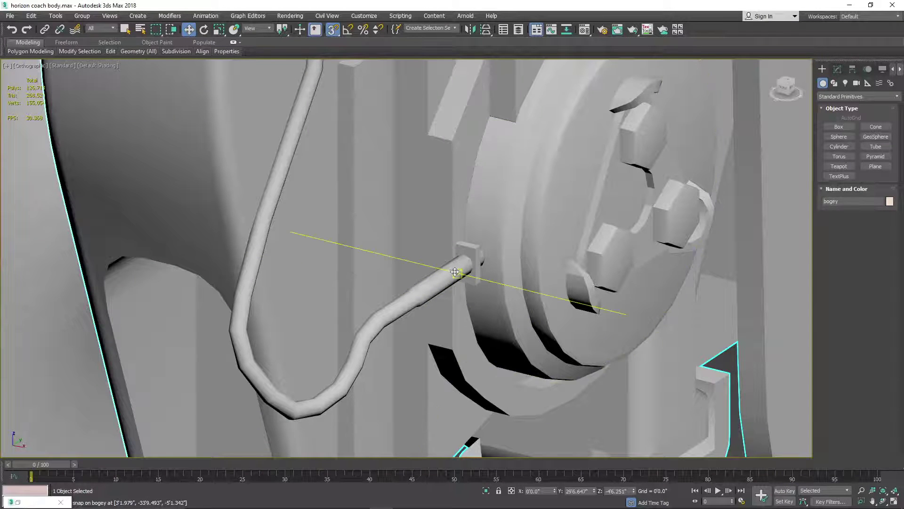
pyautogui.moveTo(455, 272); pyautogui.dragTo(431, 331, button='middle')
pyautogui.scroll(-3, 431, 329)
pyautogui.moveTo(429, 257); pyautogui.dragTo(412, 322, button='middle')
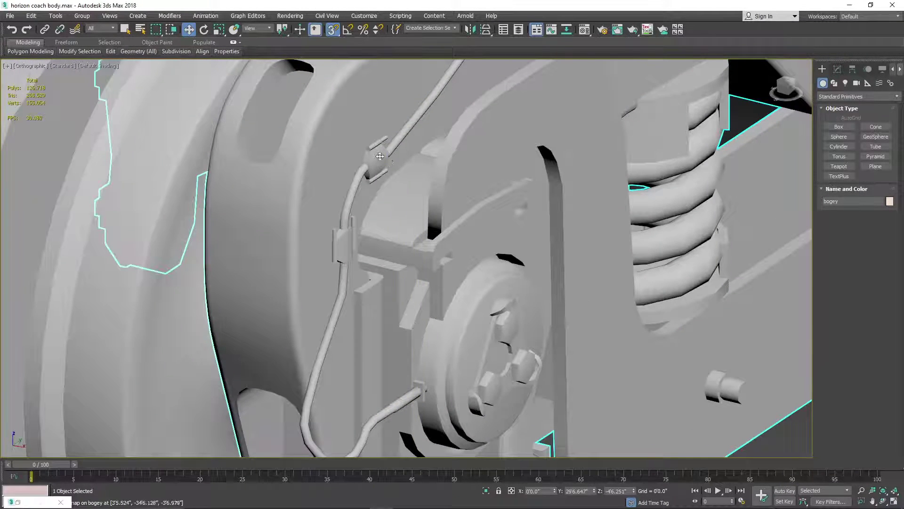
# - Inspect the clips holding the cable along the side frame, and return to a view of the whole bogie
pyautogui.scroll(4, 358, 146)
pyautogui.scroll(2, 424, 163)
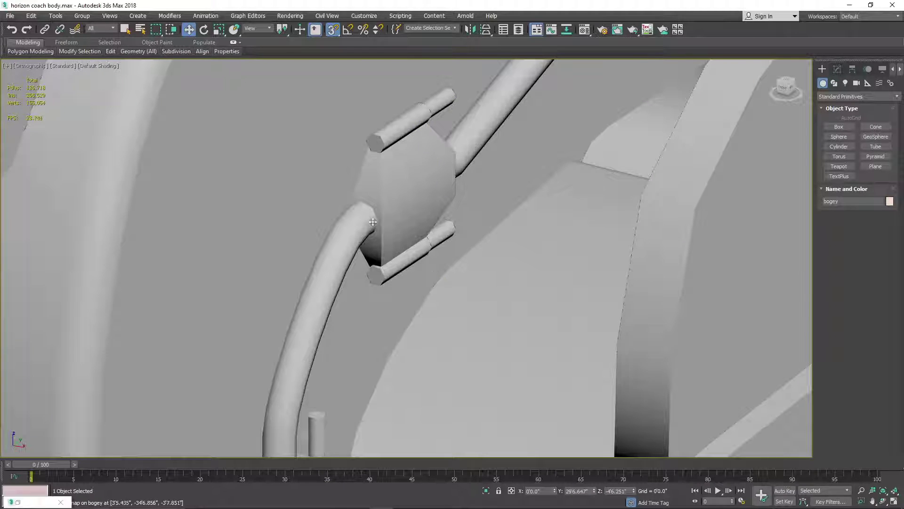
pyautogui.scroll(-2, 407, 246)
pyautogui.scroll(-1, 407, 246)
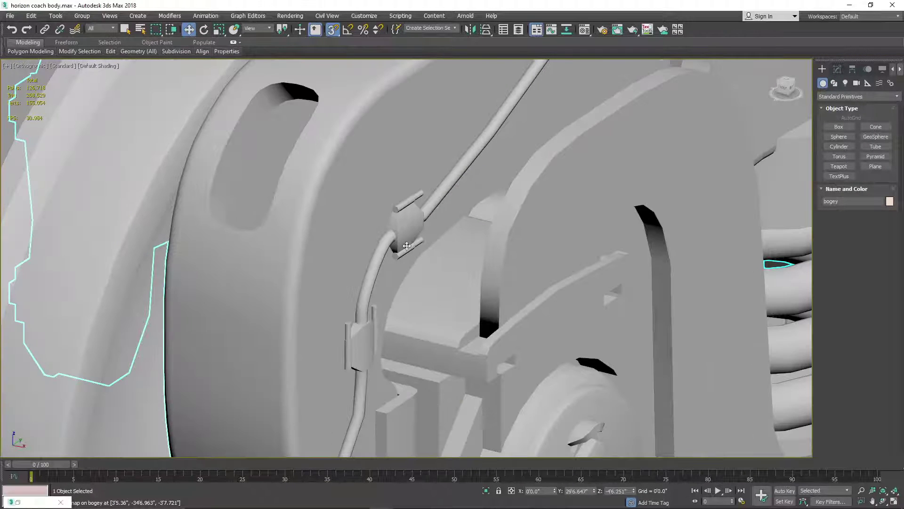
pyautogui.scroll(-3, 429, 216)
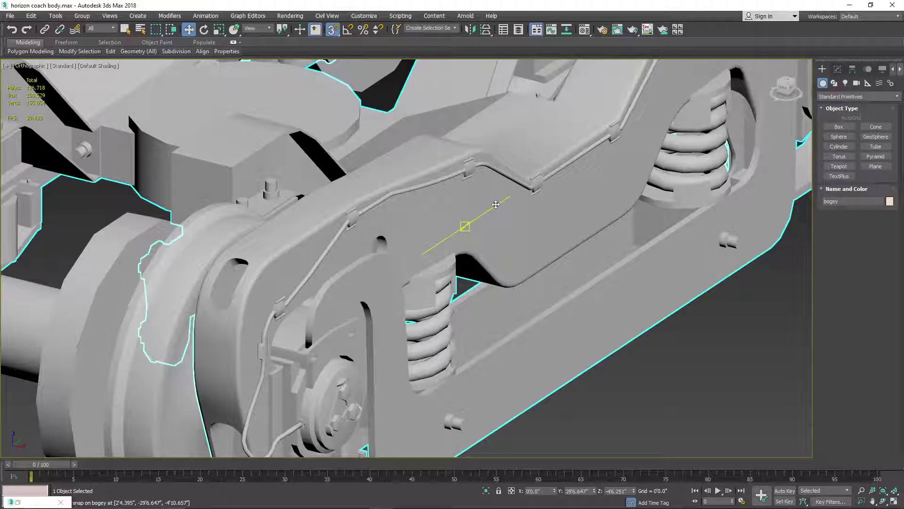
pyautogui.scroll(-3, 496, 204)
pyautogui.scroll(3, 490, 311)
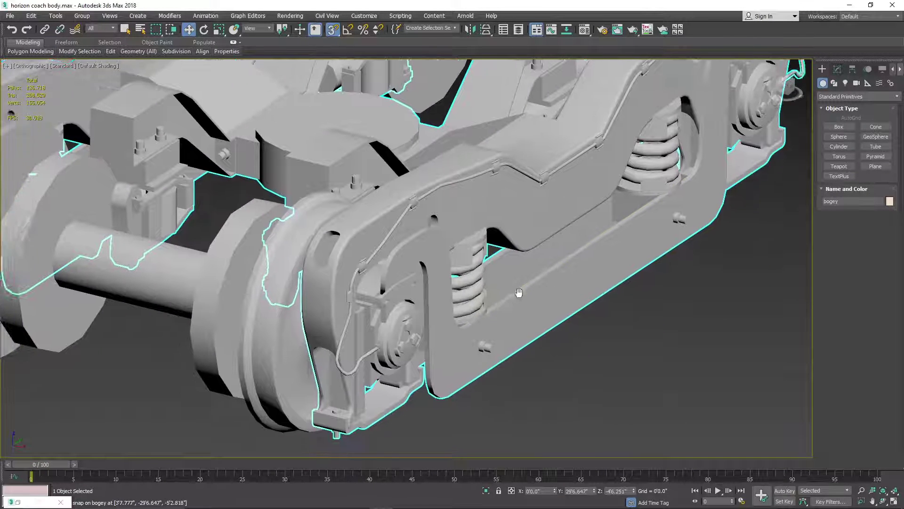
pyautogui.scroll(-3, 624, 253)
pyautogui.moveTo(625, 253); pyautogui.dragTo(610, 273, button='middle')
pyautogui.moveTo(452, 189); pyautogui.dragTo(421, 257, button='middle')
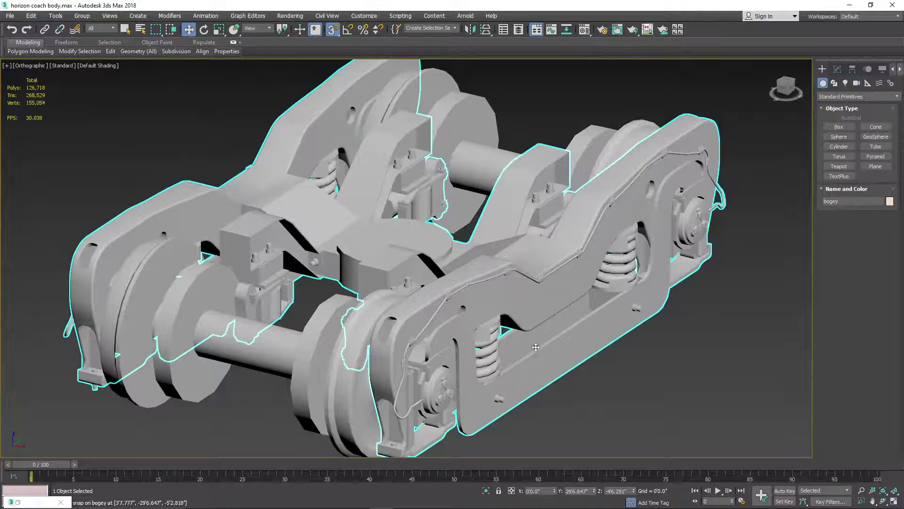
# - Clear the bogie selection and bring back all hidden objects to show the full coach
pyautogui.rightClick(741, 386)
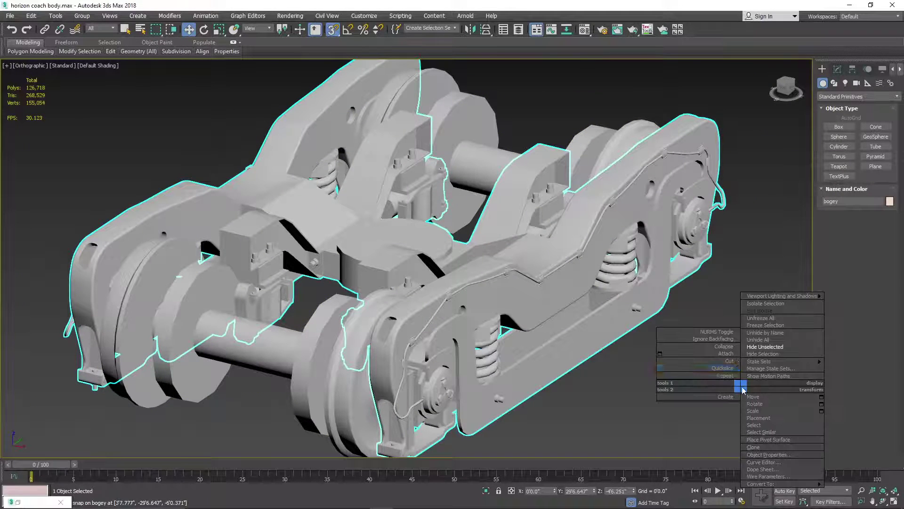
pyautogui.click(587, 370)
pyautogui.click(607, 363)
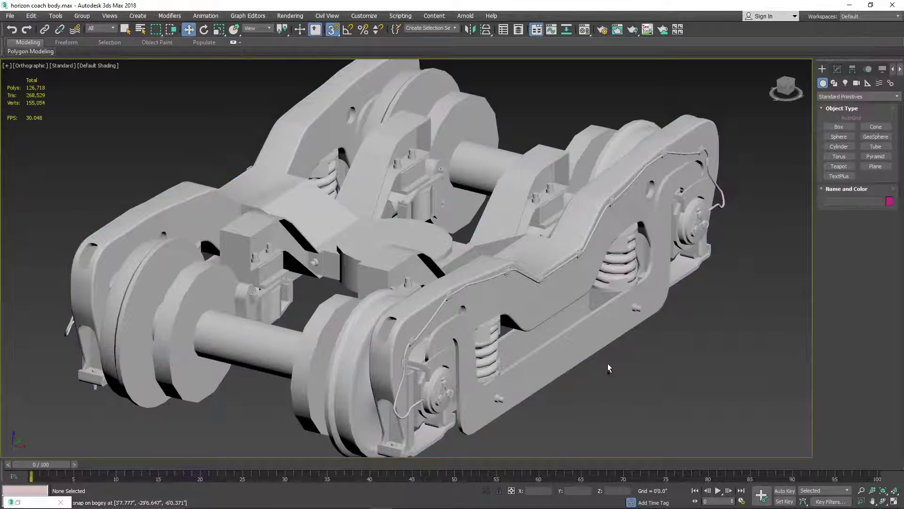
pyautogui.hotkey('ctrl', 'a')
pyautogui.hotkey('alt', 'q')
pyautogui.scroll(-3, 607, 364)
pyautogui.click(706, 361)
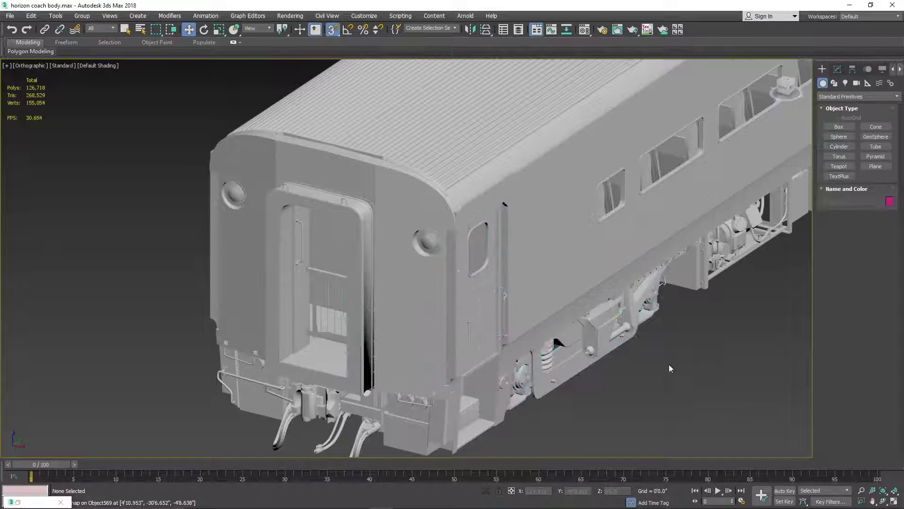
pyautogui.scroll(2, 659, 342)
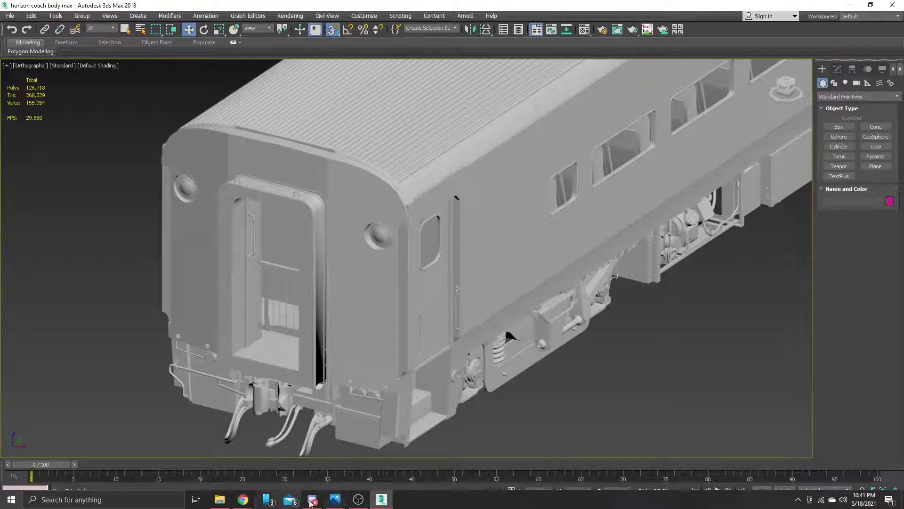
# - Switch to Photos and view the coach renders horizon12.jpg, horizon13.jpg and horizonsexy.jpg
pyautogui.moveTo(336, 502)
pyautogui.click(446, 436)
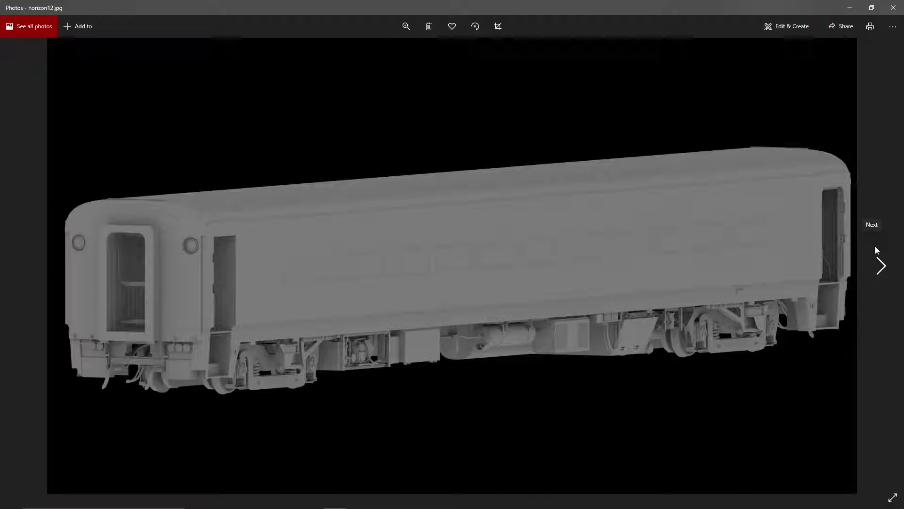
pyautogui.click(878, 265)
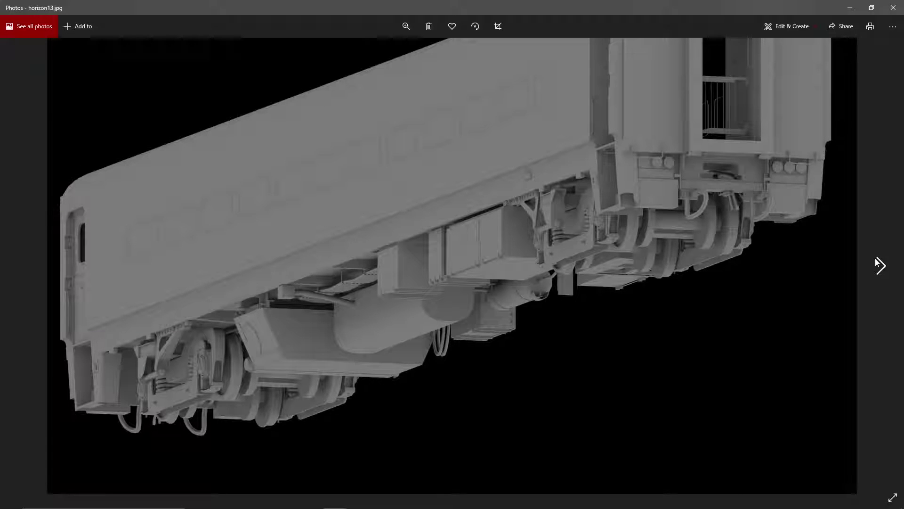
pyautogui.click(878, 264)
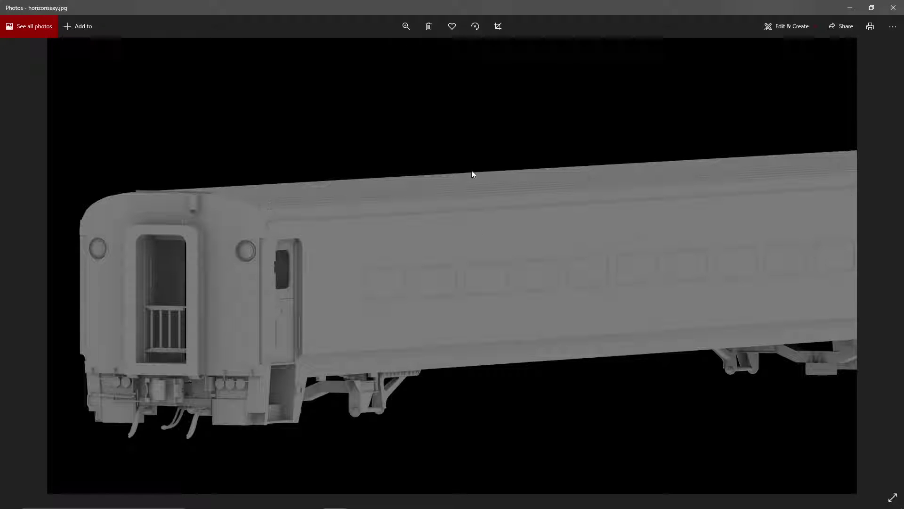
# - View the underframe equipment render smooth.jpg and the window render test.jpg, and close the photo viewer
pyautogui.click(880, 265)
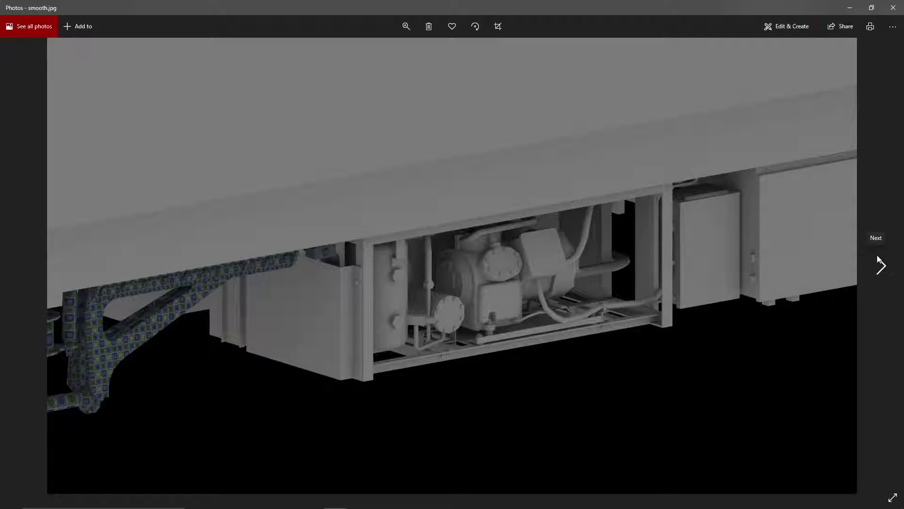
pyautogui.click(877, 256)
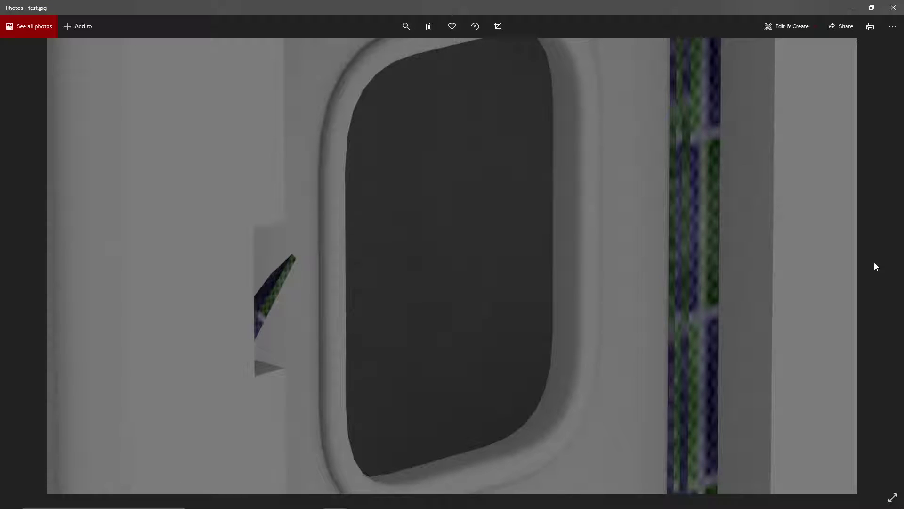
pyautogui.click(894, 7)
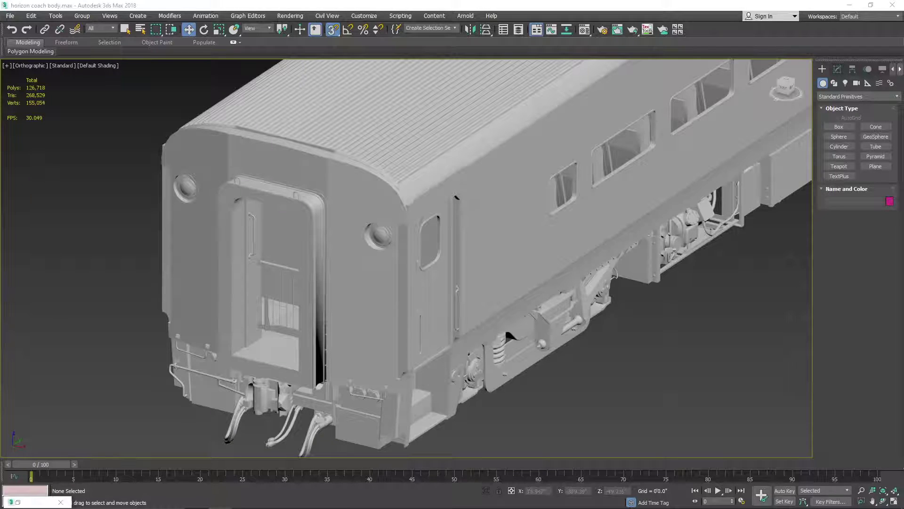
# - Select the coupler at the coach end and hide all unselected objects, bringing the coupler head into close view
pyautogui.scroll(4, 221, 424)
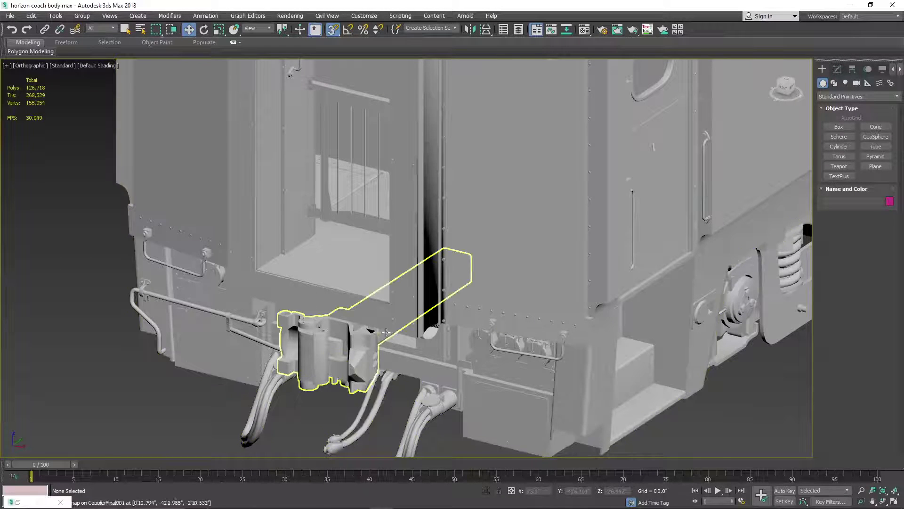
pyautogui.moveTo(444, 341); pyautogui.dragTo(570, 324, button='middle')
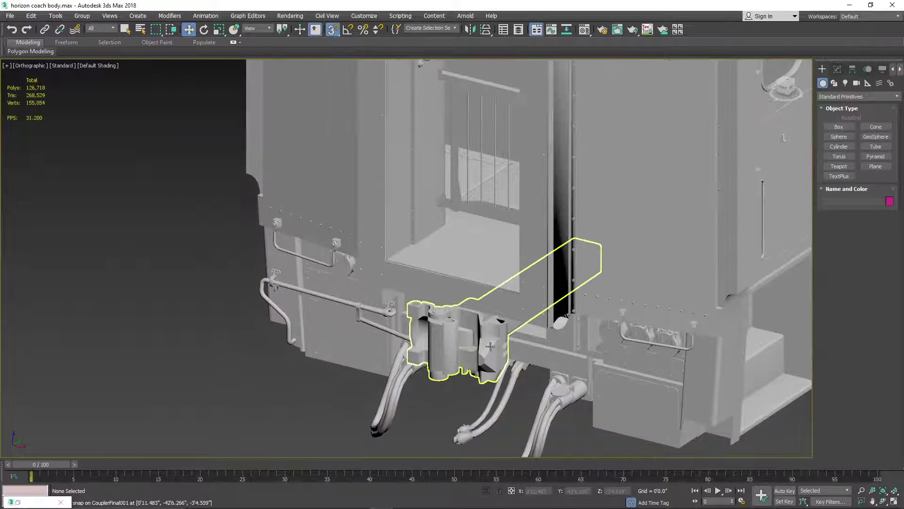
pyautogui.click(489, 342)
pyautogui.rightClick(490, 342)
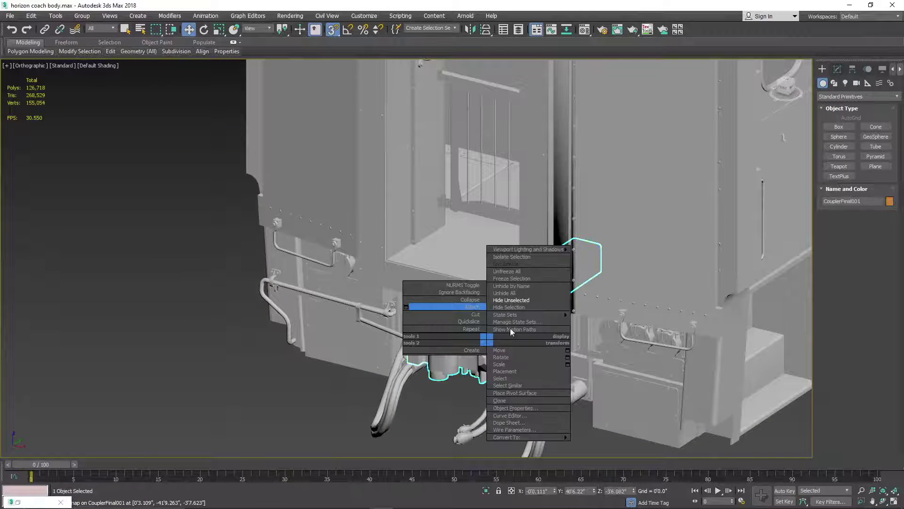
pyautogui.click(525, 294)
pyautogui.keyDown('alt'); pyautogui.moveTo(524, 300); pyautogui.dragTo(588, 268, button='middle'); pyautogui.keyUp('alt')
pyautogui.scroll(3, 326, 347)
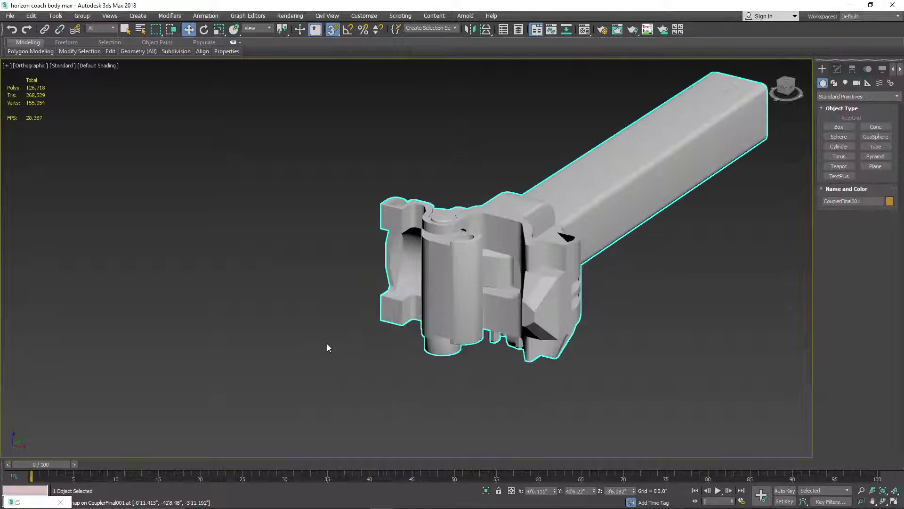
pyautogui.scroll(2, 523, 291)
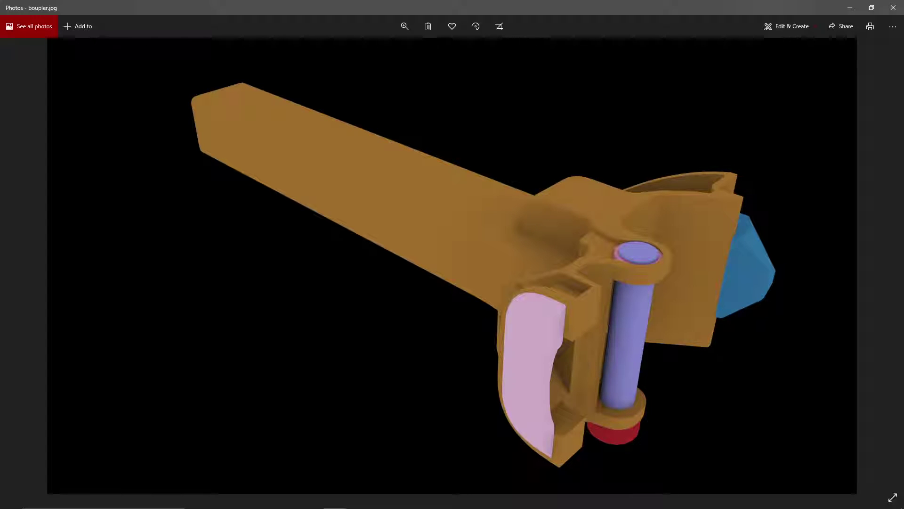
# - View the coupler renders from boupler.jpg through boupler8.jpg, bouplerupdate.jpg and Capture.JPG, and return to 3ds Max
pyautogui.click(879, 263)
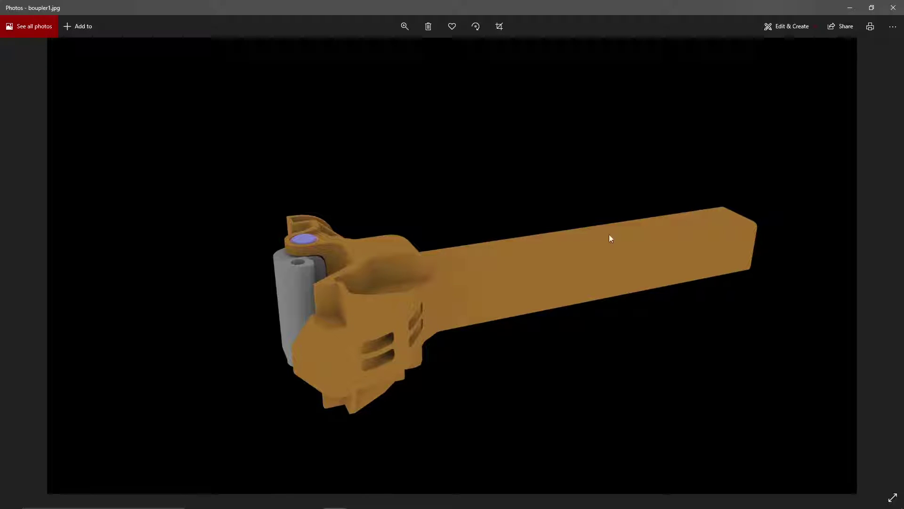
pyautogui.click(882, 267)
pyautogui.click(881, 266)
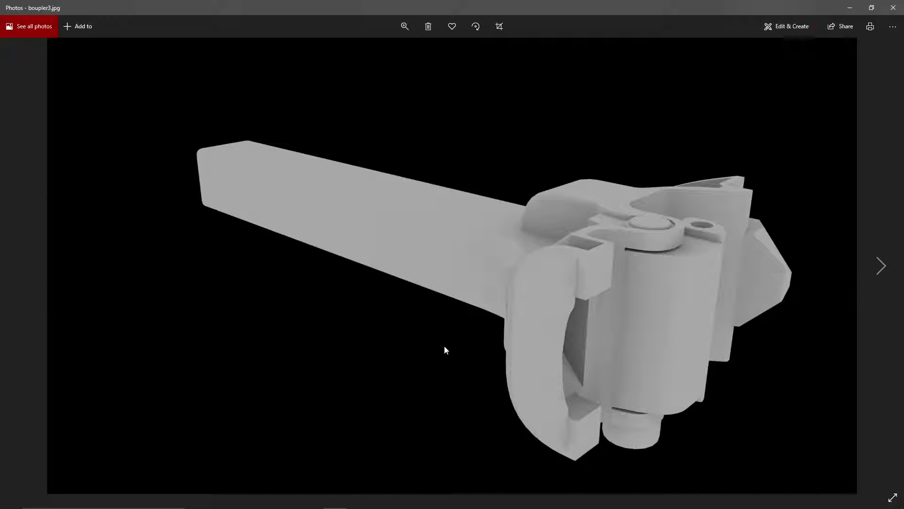
pyautogui.click(880, 268)
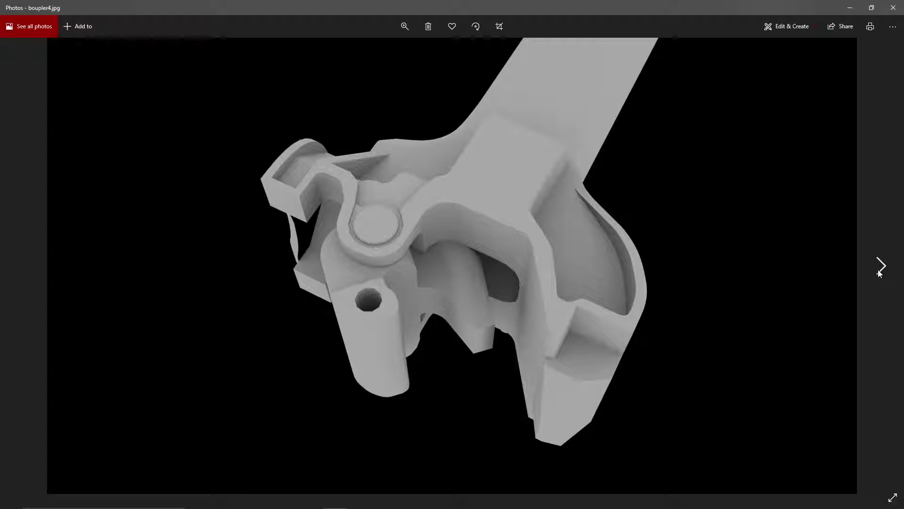
pyautogui.click(882, 267)
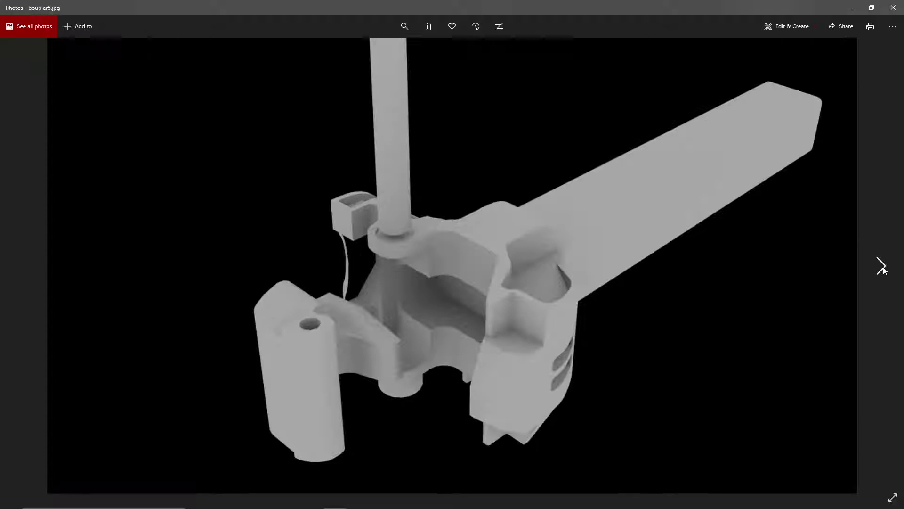
pyautogui.click(882, 268)
pyautogui.click(882, 267)
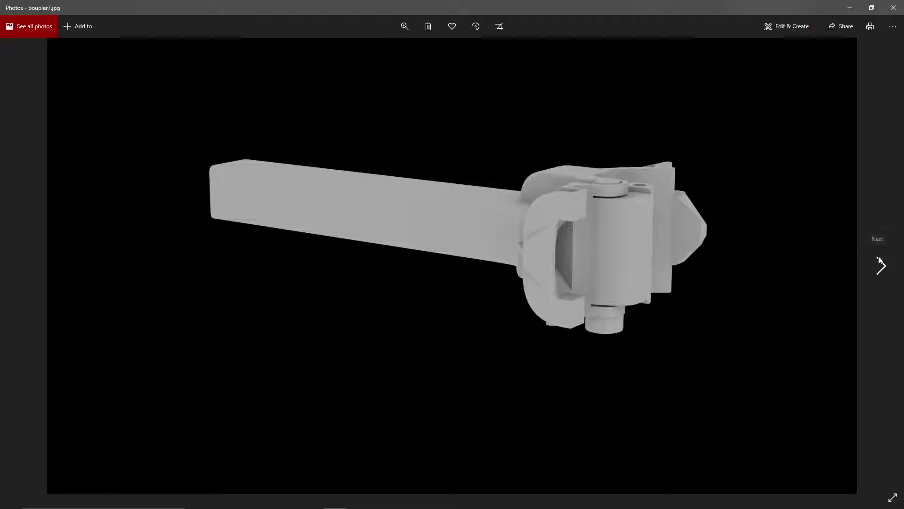
pyautogui.click(877, 256)
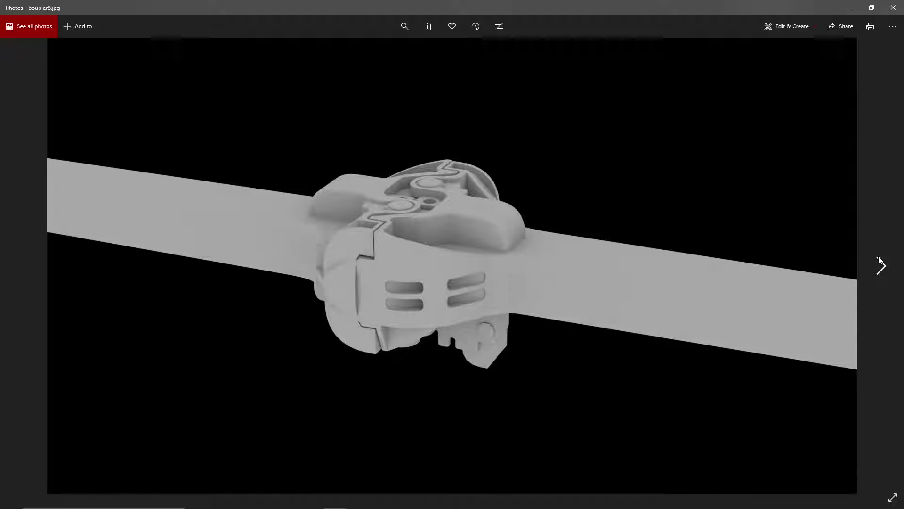
pyautogui.click(878, 256)
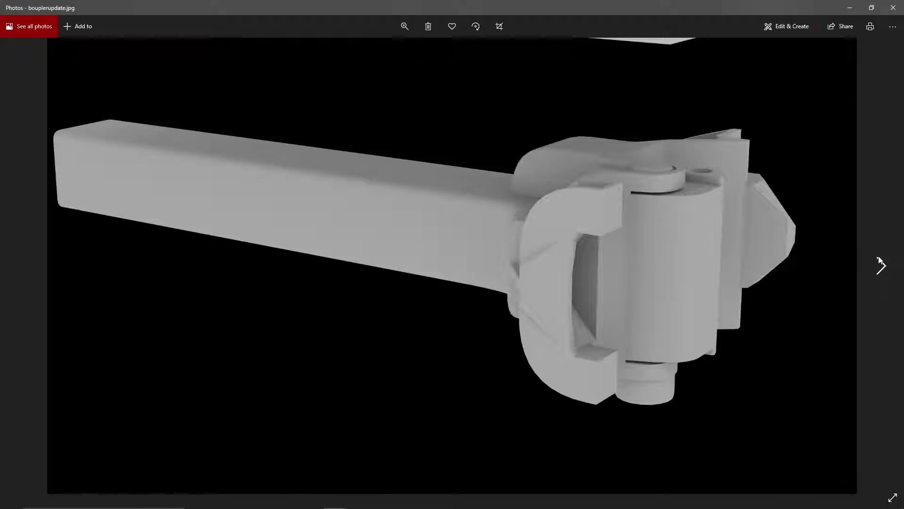
pyautogui.click(879, 259)
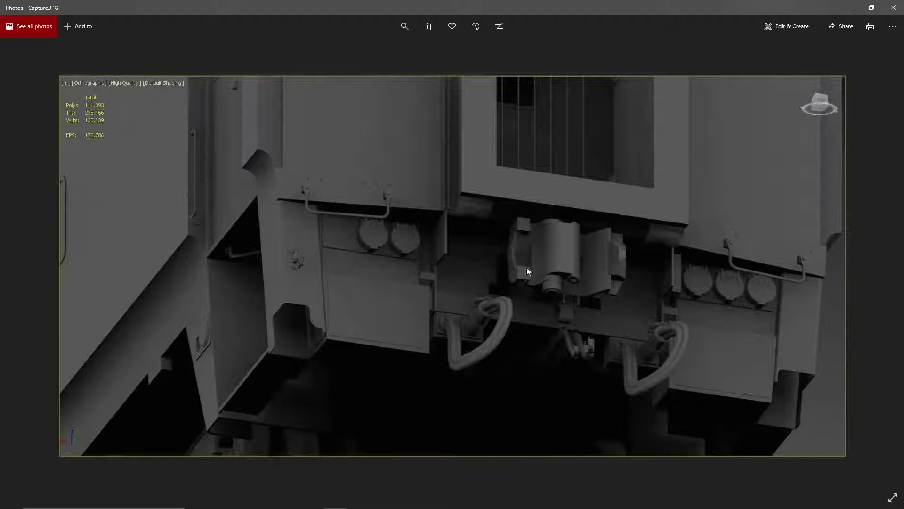
pyautogui.click(846, 5)
# - Inspect the front of the isolated coupler head and the knuckle pin and lock parts on its underside
pyautogui.keyDown('alt'); pyautogui.moveTo(591, 295); pyautogui.dragTo(550, 296, button='middle'); pyautogui.keyUp('alt')
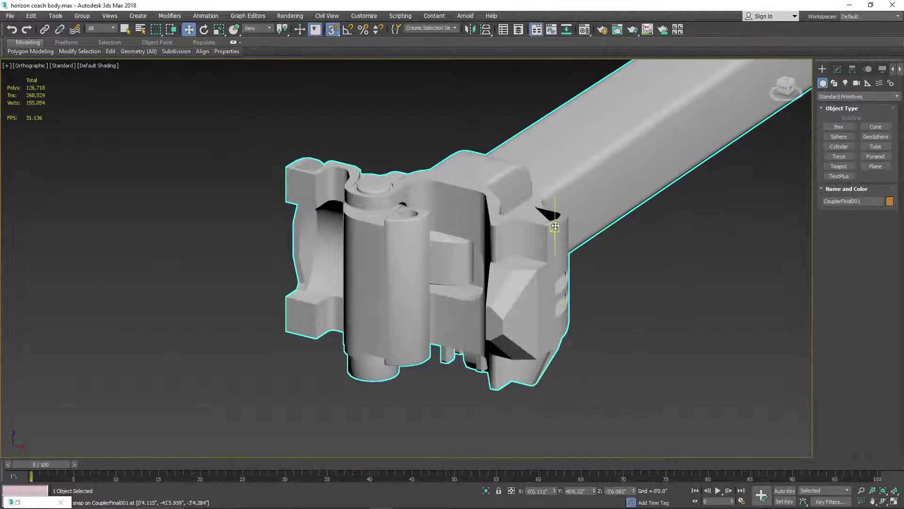
pyautogui.scroll(-5, 599, 196)
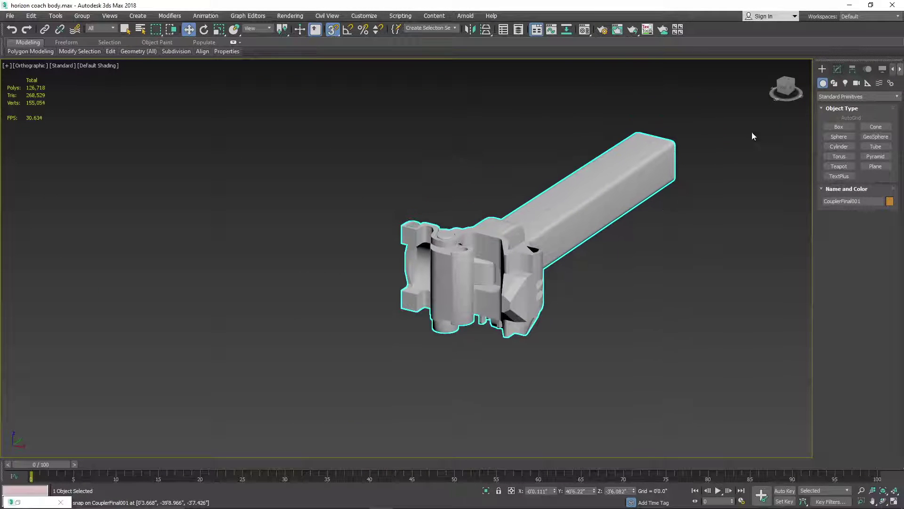
pyautogui.moveTo(782, 93); pyautogui.dragTo(770, 93)
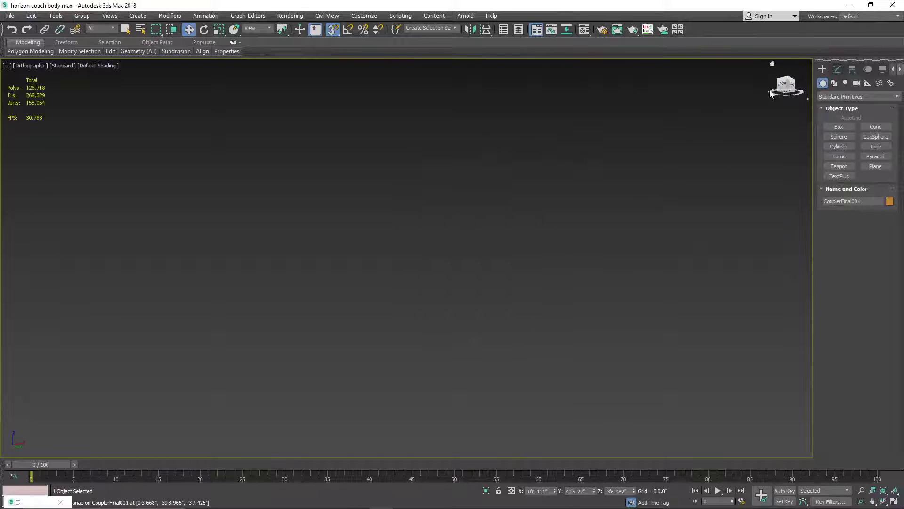
pyautogui.scroll(10, 545, 276)
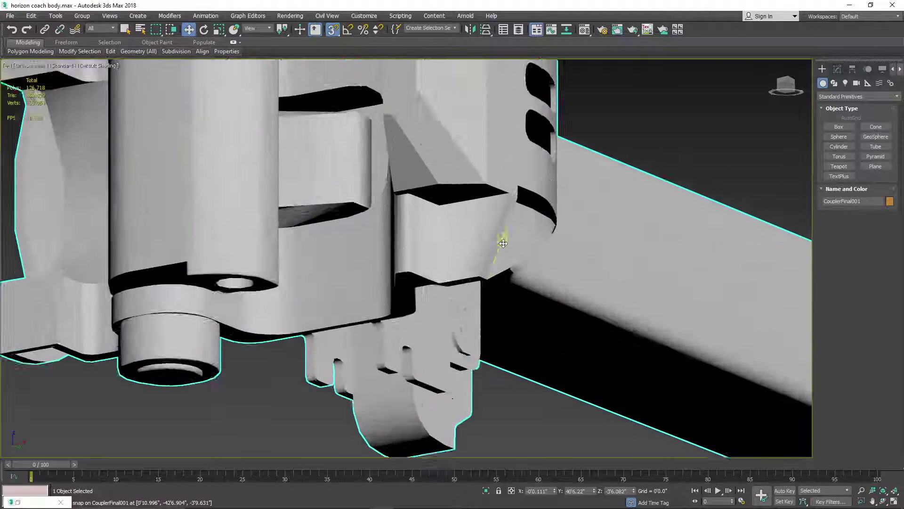
pyautogui.scroll(-10, 503, 243)
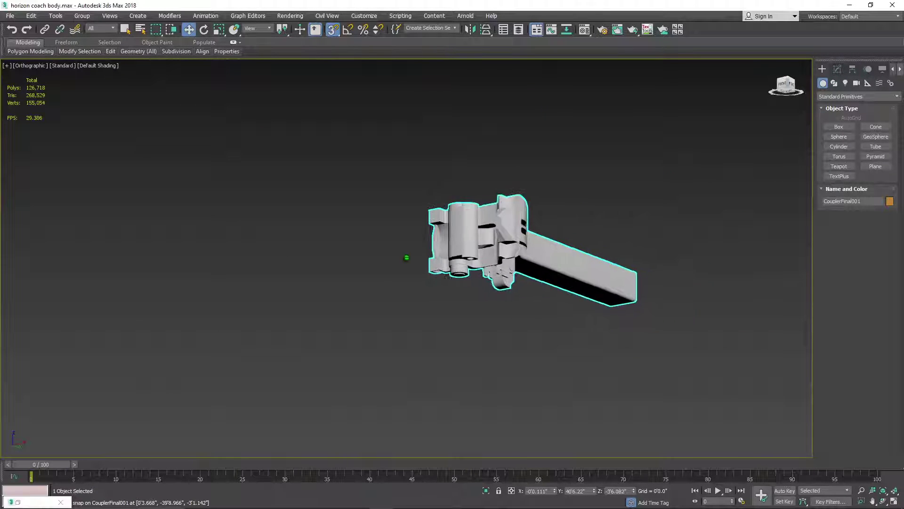
# - Inspect the slotted side of the coupler head and the lock mechanism hanging beneath it
pyautogui.moveTo(783, 87); pyautogui.dragTo(765, 87)
pyautogui.scroll(-5, 303, 237)
pyautogui.moveTo(167, 244); pyautogui.dragTo(430, 283, button='middle')
pyautogui.scroll(5, 397, 272)
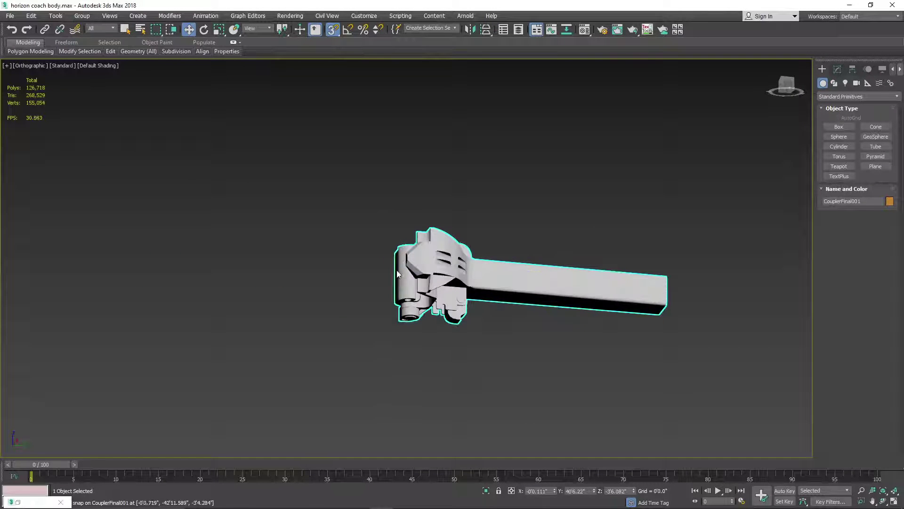
pyautogui.scroll(4, 426, 276)
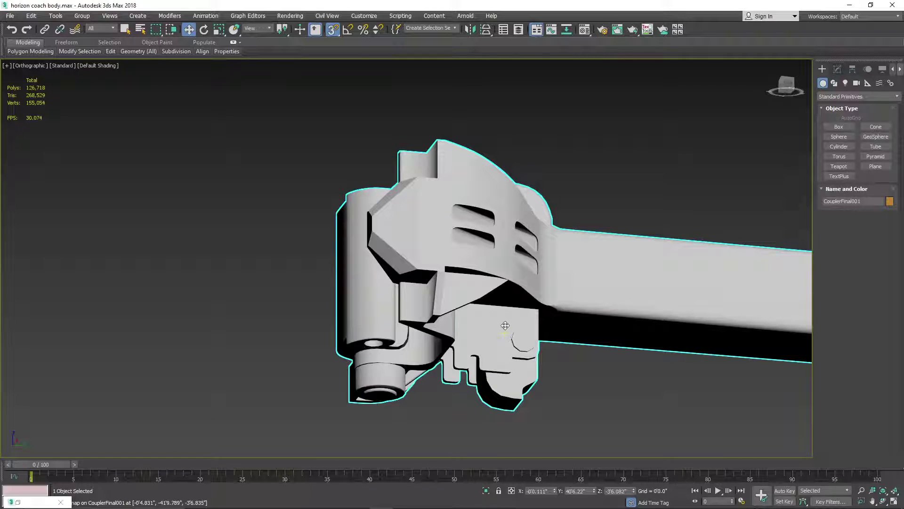
pyautogui.moveTo(512, 326); pyautogui.dragTo(513, 325, button='middle')
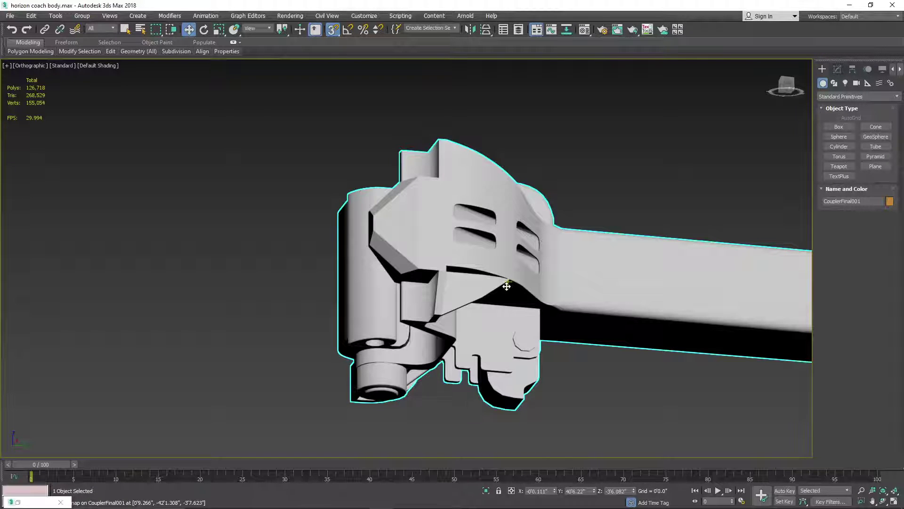
pyautogui.scroll(-5, 460, 298)
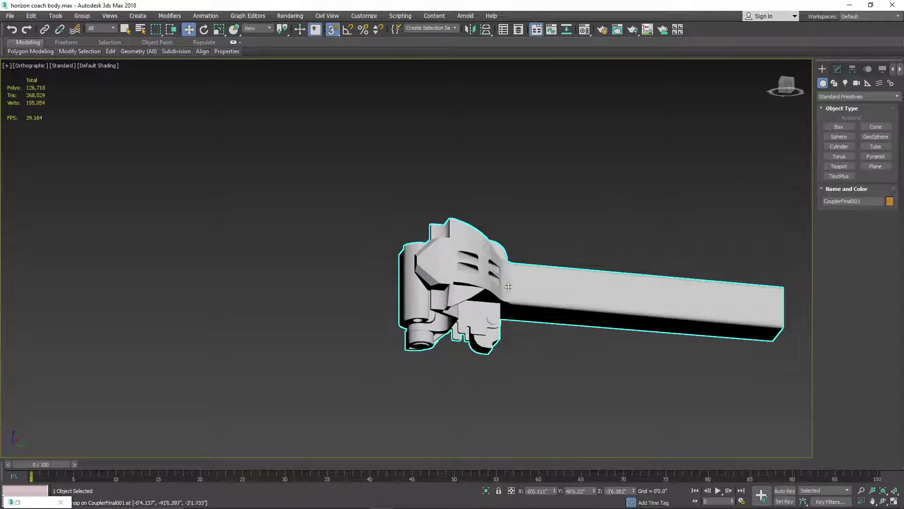
# - Inspect the coupler head and shank from a lower angle, closing in on the underside details
pyautogui.moveTo(793, 93); pyautogui.dragTo(787, 88)
pyautogui.moveTo(409, 217); pyautogui.dragTo(525, 391, button='middle')
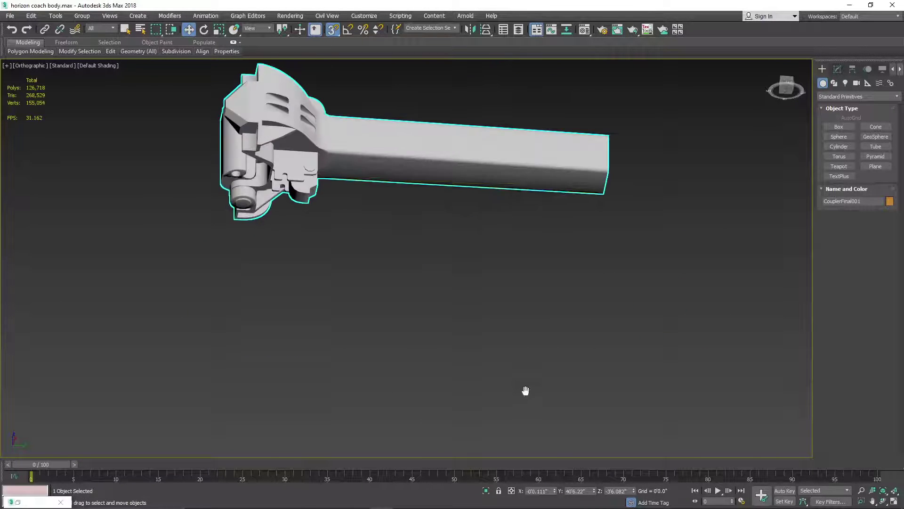
pyautogui.moveTo(365, 216); pyautogui.dragTo(454, 335, button='middle')
pyautogui.scroll(2, 454, 335)
pyautogui.scroll(2, 341, 234)
pyautogui.scroll(2, 342, 234)
pyautogui.scroll(-6, 360, 246)
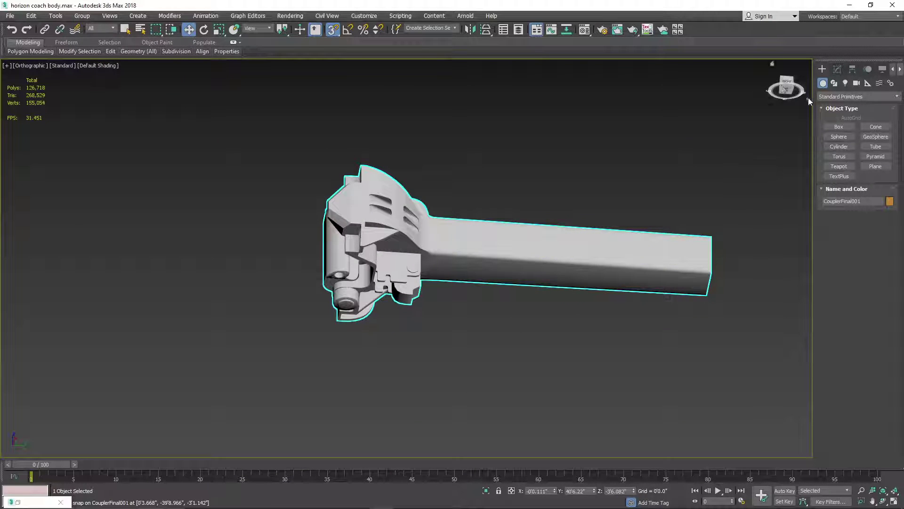
# - Inspect the coupler's underside from a steep low angle, including the pin end and notched lock block
pyautogui.moveTo(786, 88); pyautogui.dragTo(787, 95)
pyautogui.moveTo(629, 176); pyautogui.dragTo(588, 343, button='middle')
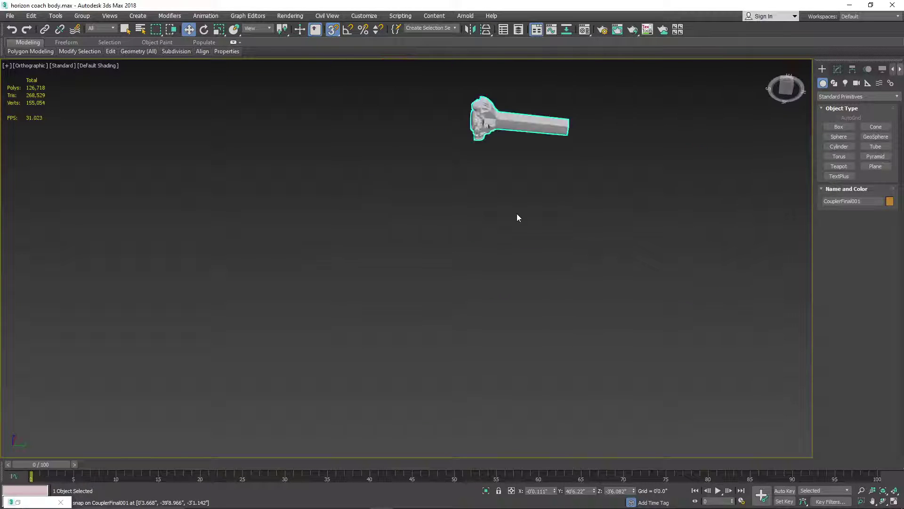
pyautogui.moveTo(533, 142); pyautogui.dragTo(523, 239, button='middle')
pyautogui.scroll(5, 484, 199)
pyautogui.scroll(2, 483, 301)
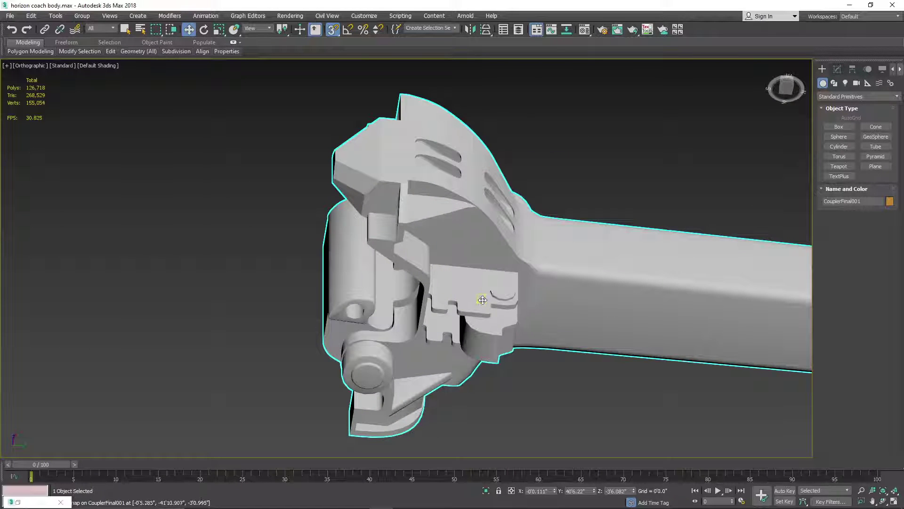
pyautogui.scroll(-1, 479, 306)
pyautogui.scroll(-2, 481, 308)
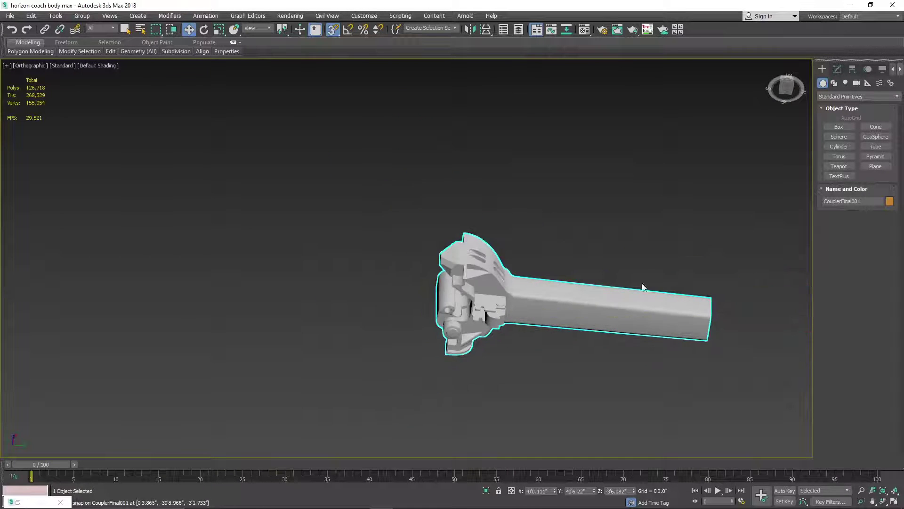
# - Orbit around the coupler to examine its opposite side, with the guard arm and knuckle in view
pyautogui.moveTo(785, 89); pyautogui.dragTo(772, 113)
pyautogui.scroll(-5, 614, 236)
pyautogui.scroll(3, 638, 98)
pyautogui.scroll(1, 583, 186)
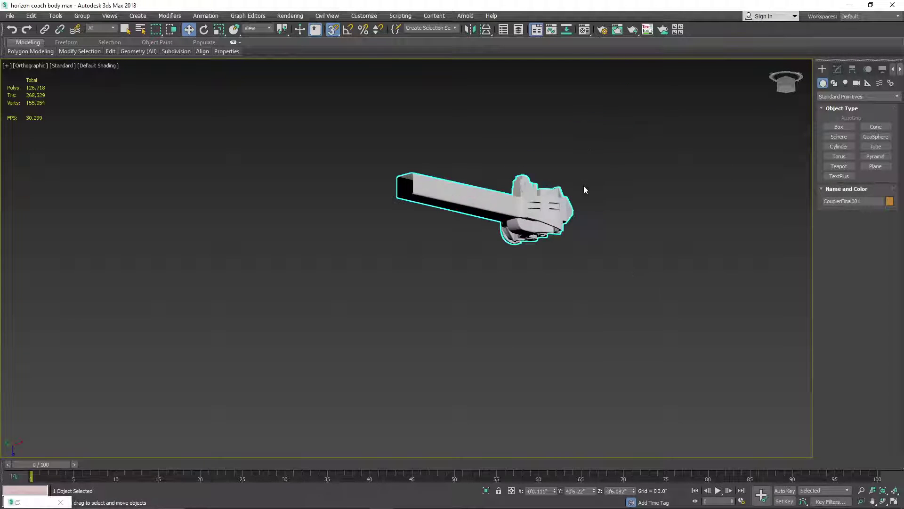
pyautogui.scroll(-1, 620, 191)
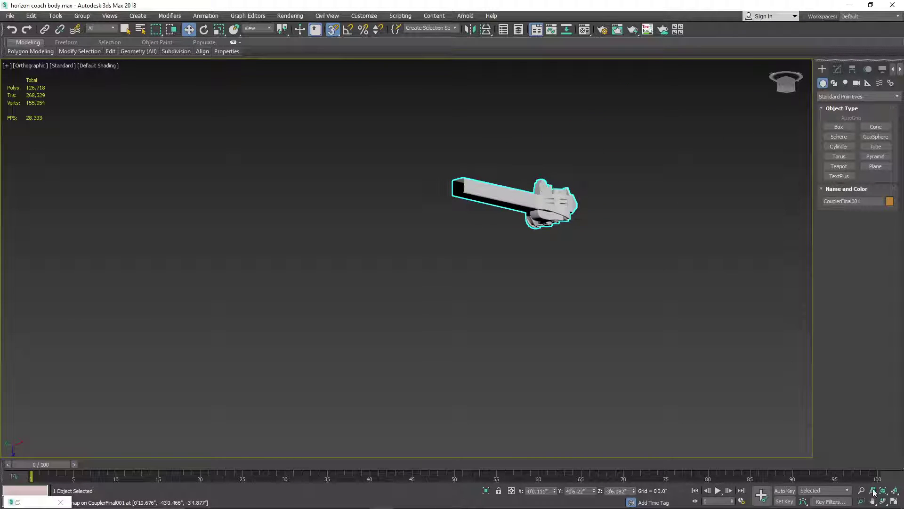
pyautogui.click(884, 500)
pyautogui.moveTo(490, 236); pyautogui.dragTo(504, 102)
pyautogui.moveTo(611, 220); pyautogui.dragTo(426, 241, button='middle')
pyautogui.moveTo(491, 217); pyautogui.dragTo(415, 228, button='middle')
pyautogui.scroll(2, 416, 228)
pyautogui.scroll(3, 488, 234)
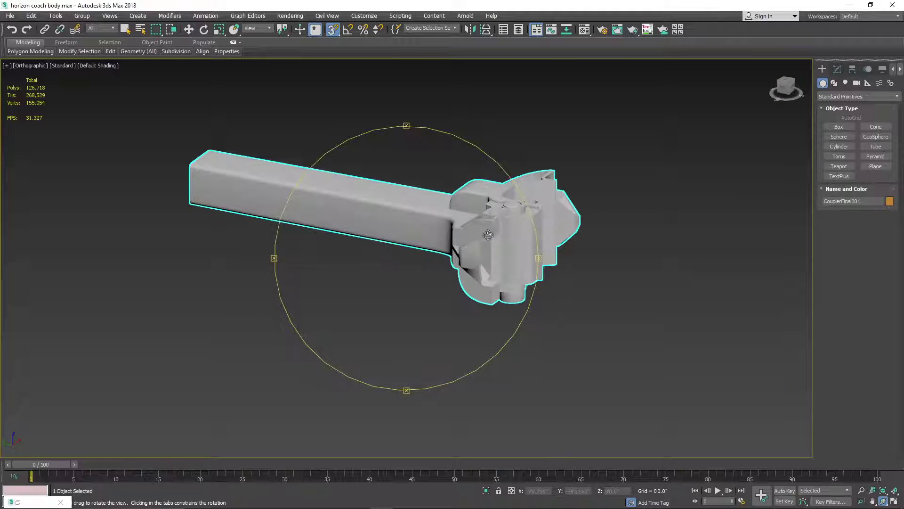
# - Inspect the recess in the curved arm beside the coupler's knuckle up close
pyautogui.scroll(5, 488, 235)
pyautogui.scroll(-3, 485, 234)
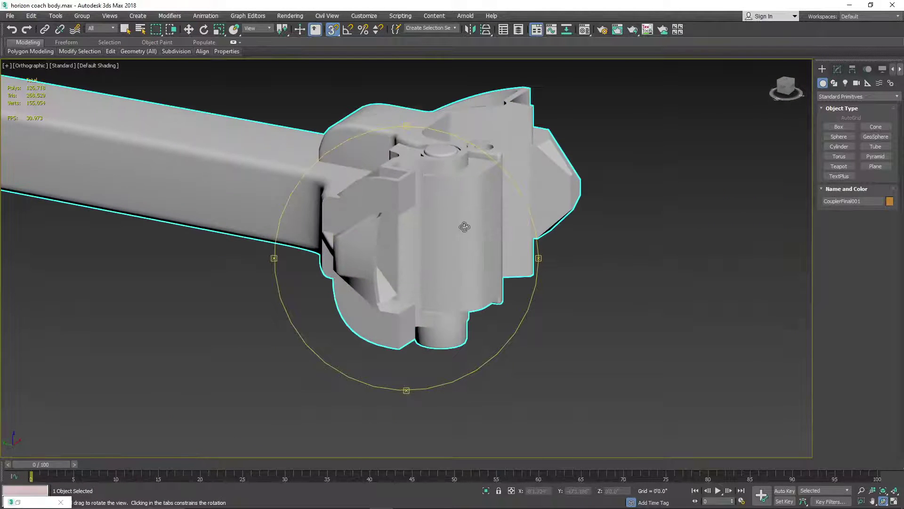
pyautogui.moveTo(427, 246); pyautogui.dragTo(450, 249, button='middle')
pyautogui.scroll(4, 402, 274)
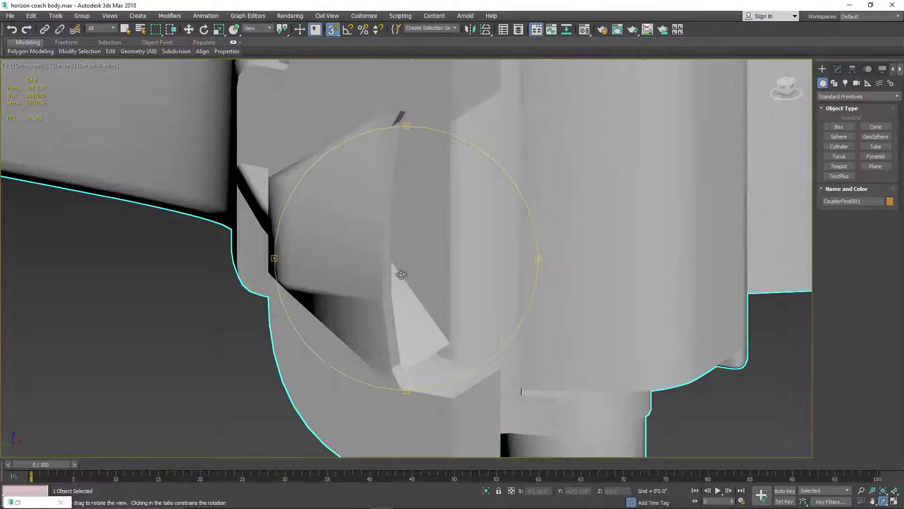
# - Examine the coupler's knuckle recess, then view the whole coupler head with its shank from a raised angle
pyautogui.scroll(1, 401, 274)
pyautogui.scroll(-5, 400, 273)
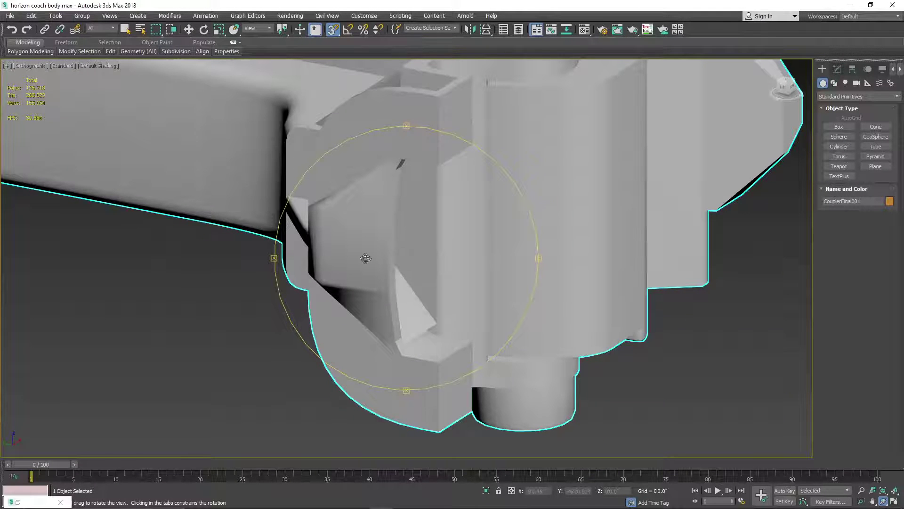
pyautogui.moveTo(365, 258); pyautogui.dragTo(410, 214, button='middle')
pyautogui.moveTo(348, 116); pyautogui.dragTo(392, 170, button='middle')
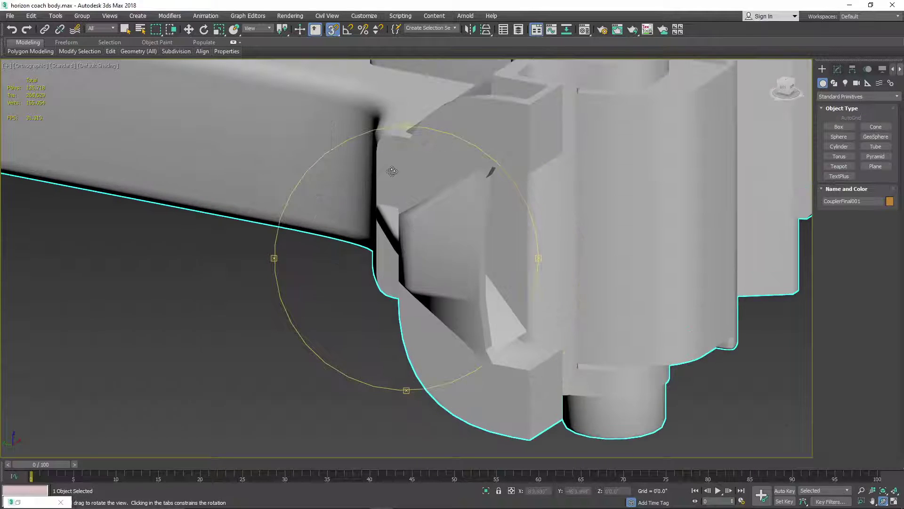
pyautogui.scroll(-3, 392, 170)
pyautogui.moveTo(392, 170); pyautogui.dragTo(725, 273)
pyautogui.press('w')
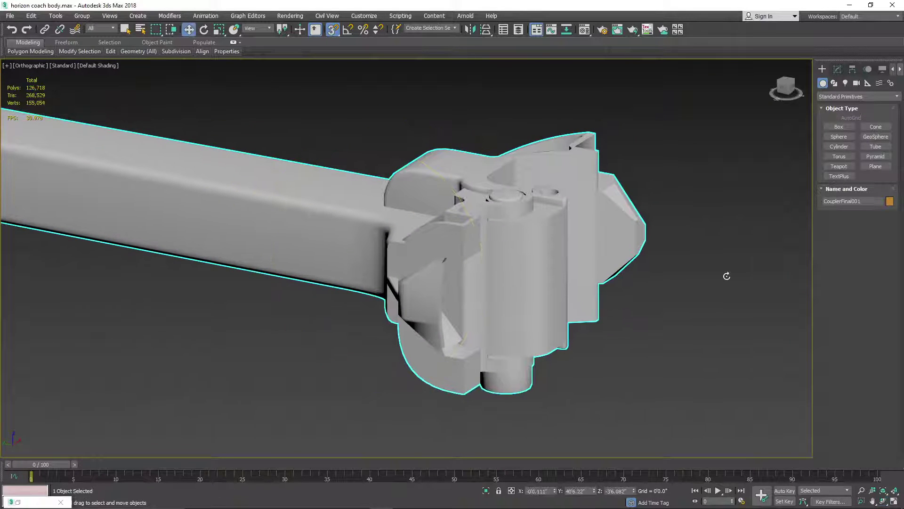
# - End the coupler's isolation and bring the surrounding coach end back into view
pyautogui.rightClick(749, 198)
pyautogui.scroll(-3, 649, 311)
pyautogui.scroll(-2, 649, 310)
pyautogui.moveTo(648, 310); pyautogui.dragTo(646, 306, button='middle')
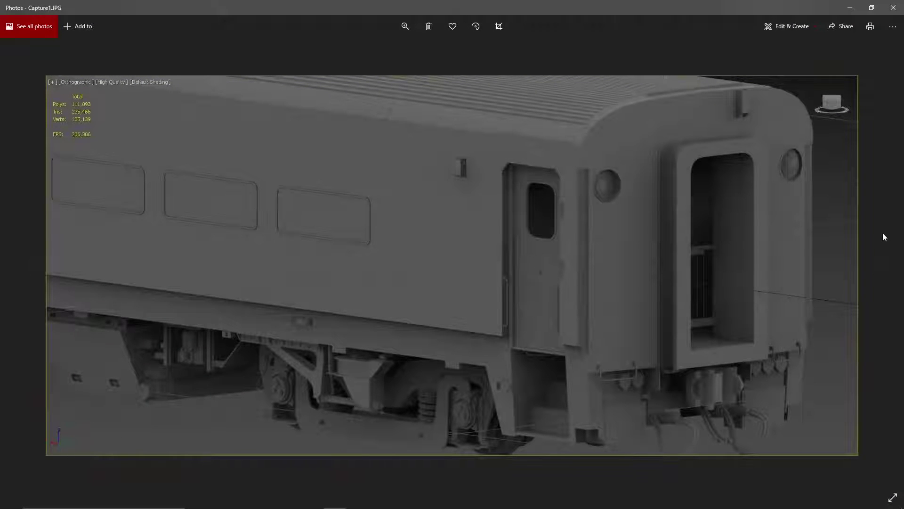
# - Compare the model with the saved renders Capture1.JPG and horizon4.jpg, closing each image after viewing
pyautogui.click(888, 272)
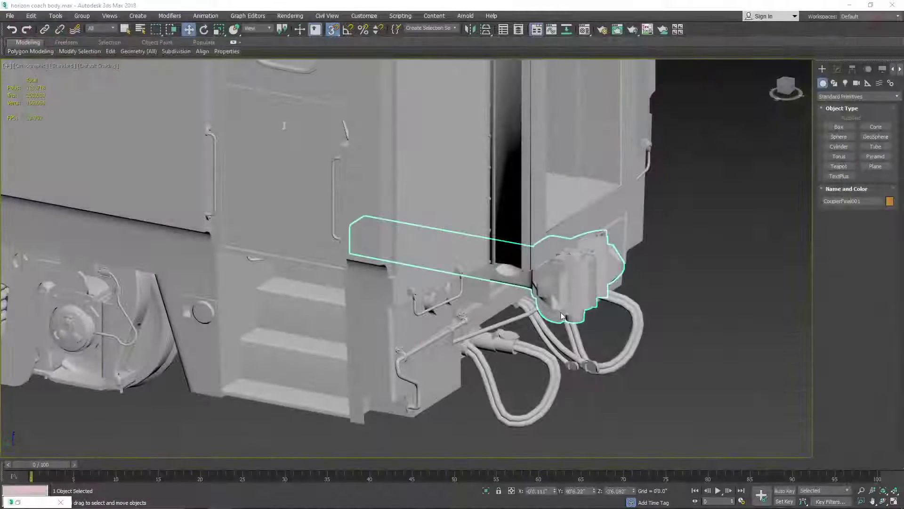
pyautogui.click(893, 8)
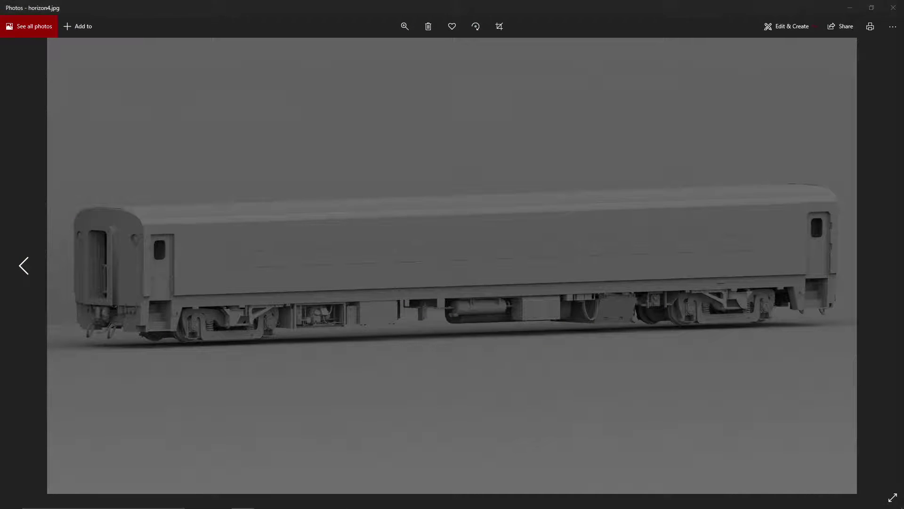
pyautogui.click(893, 12)
# - Inspect the bent rod and its bolted loop brackets on the coach end beside the steps
pyautogui.scroll(5, 458, 354)
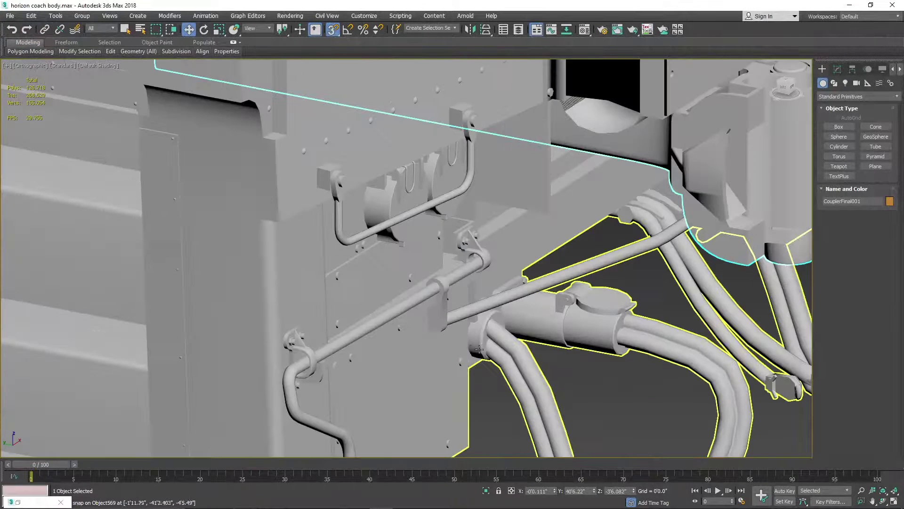
pyautogui.moveTo(458, 354); pyautogui.dragTo(500, 340, button='middle')
pyautogui.scroll(8, 513, 224)
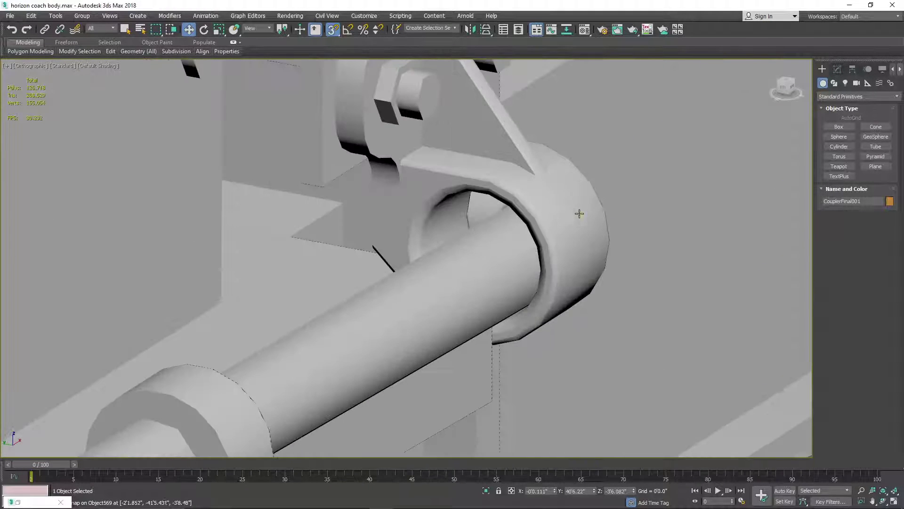
pyautogui.scroll(-10, 533, 219)
pyautogui.scroll(3, 495, 240)
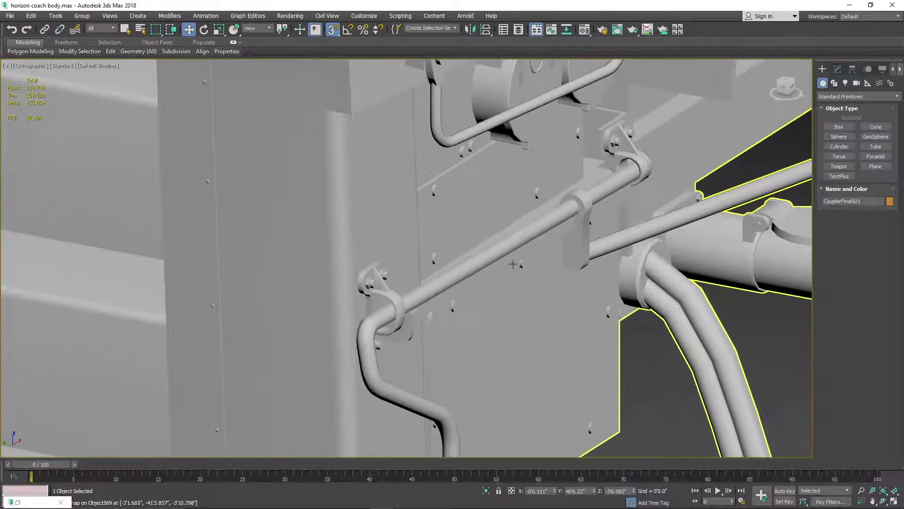
pyautogui.scroll(3, 480, 257)
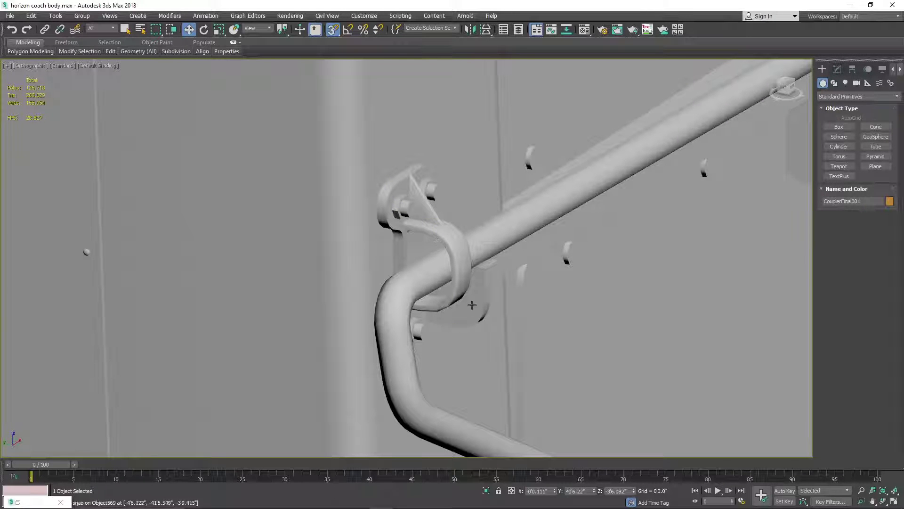
pyautogui.scroll(-5, 445, 254)
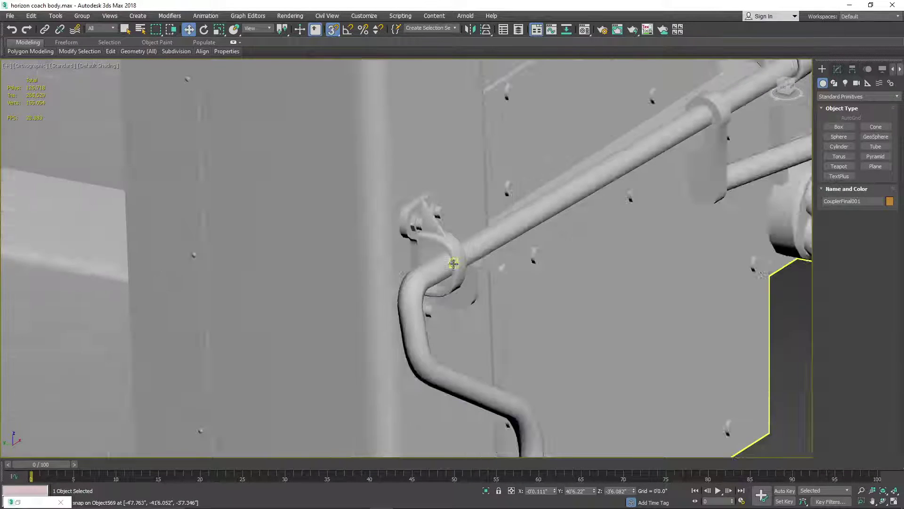
pyautogui.scroll(-2, 491, 339)
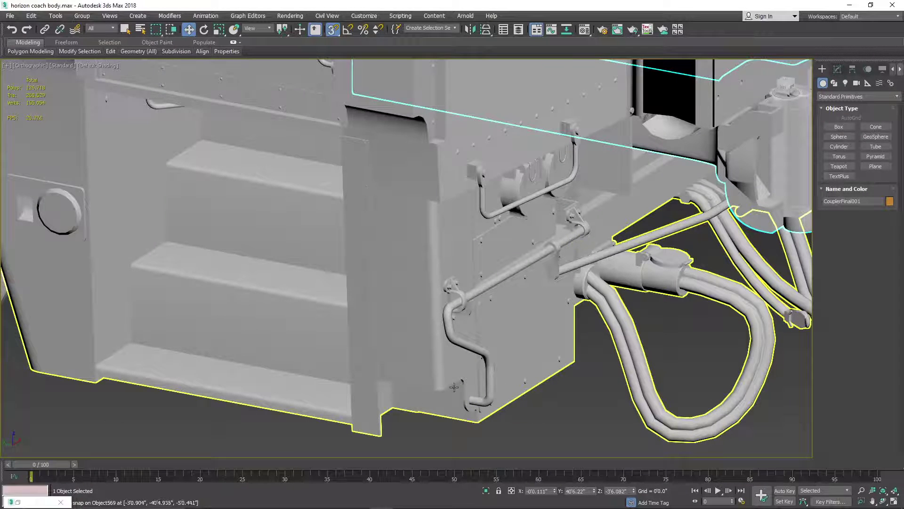
pyautogui.scroll(-2, 451, 331)
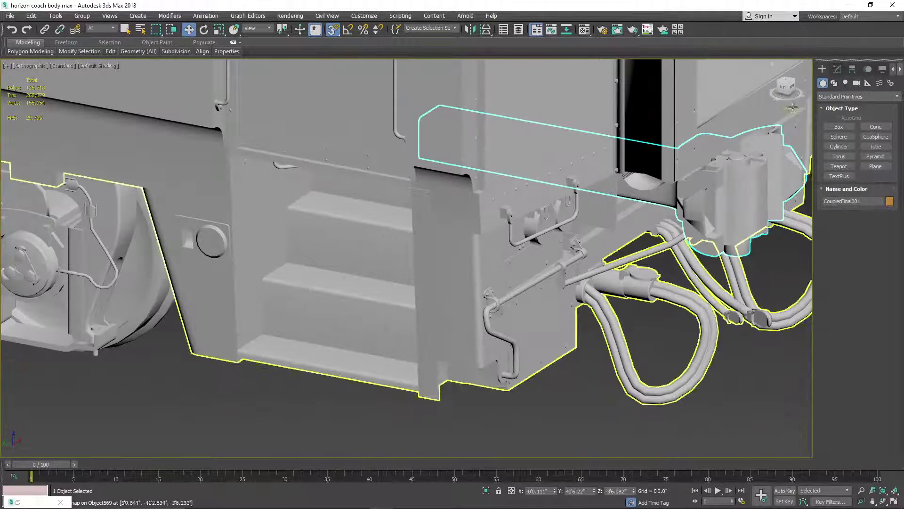
# - Examine the coach end from below, including the steps, air hoses, pipes and the coupler's underside
pyautogui.moveTo(780, 84); pyautogui.dragTo(584, 318)
pyautogui.scroll(-2, 584, 315)
pyautogui.moveTo(584, 314); pyautogui.dragTo(538, 403, button='middle')
pyautogui.moveTo(554, 347); pyautogui.dragTo(500, 447, button='middle')
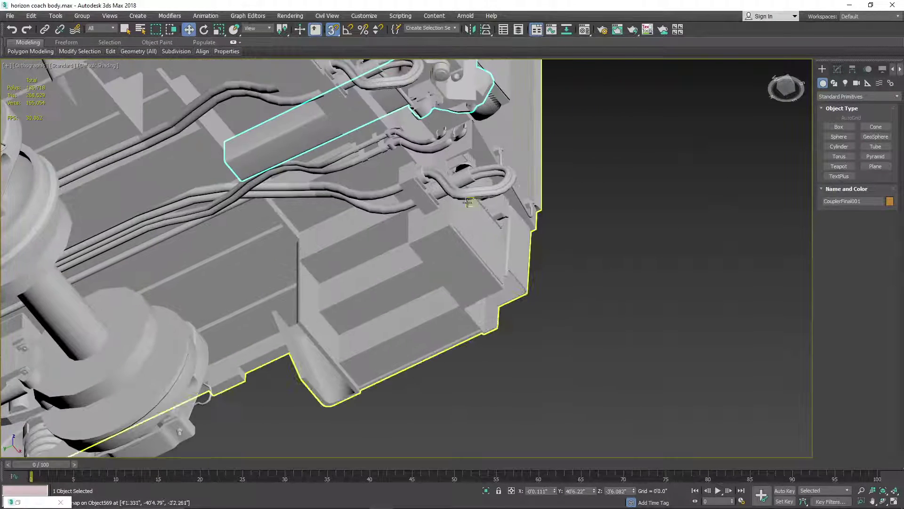
pyautogui.moveTo(469, 202); pyautogui.dragTo(478, 304, button='middle')
pyautogui.scroll(8, 462, 253)
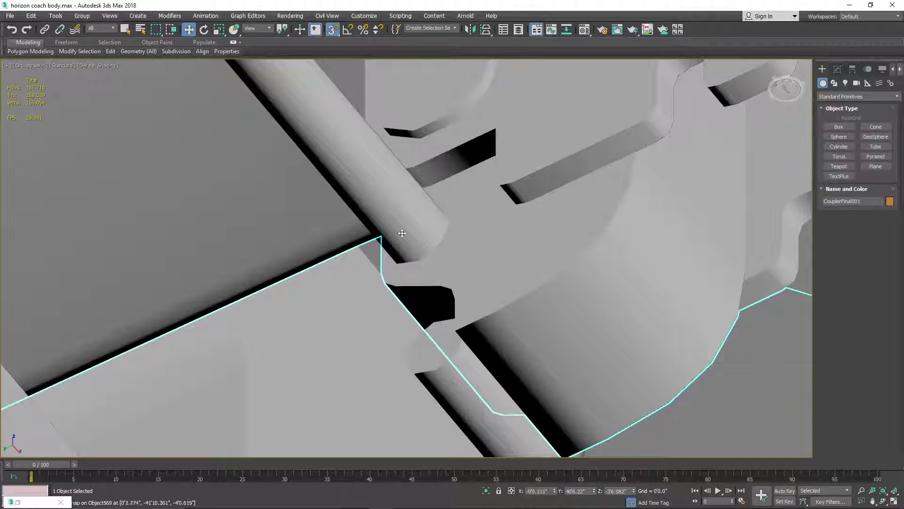
pyautogui.scroll(-2, 486, 267)
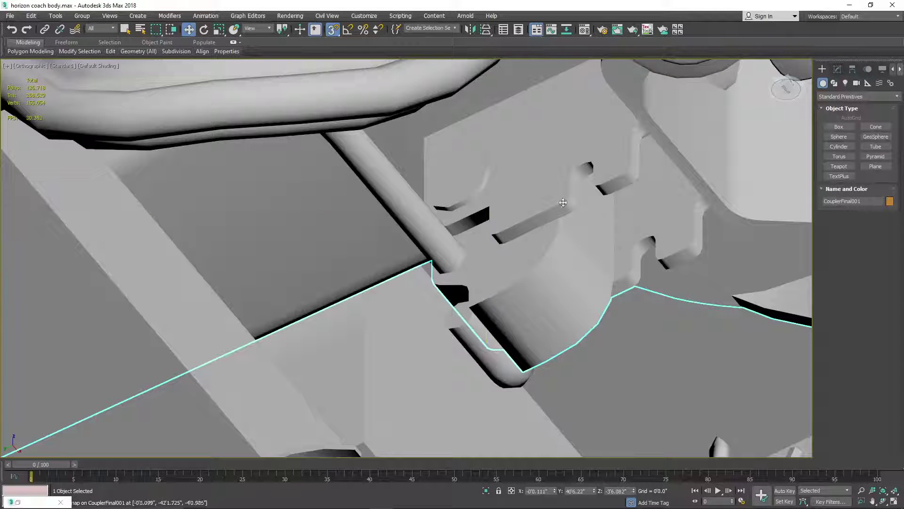
pyautogui.scroll(-4, 629, 154)
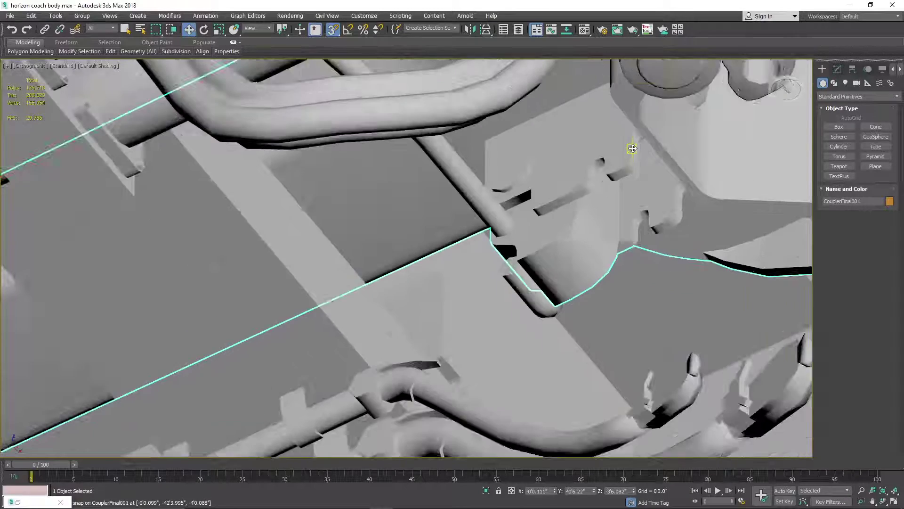
pyautogui.scroll(-4, 582, 137)
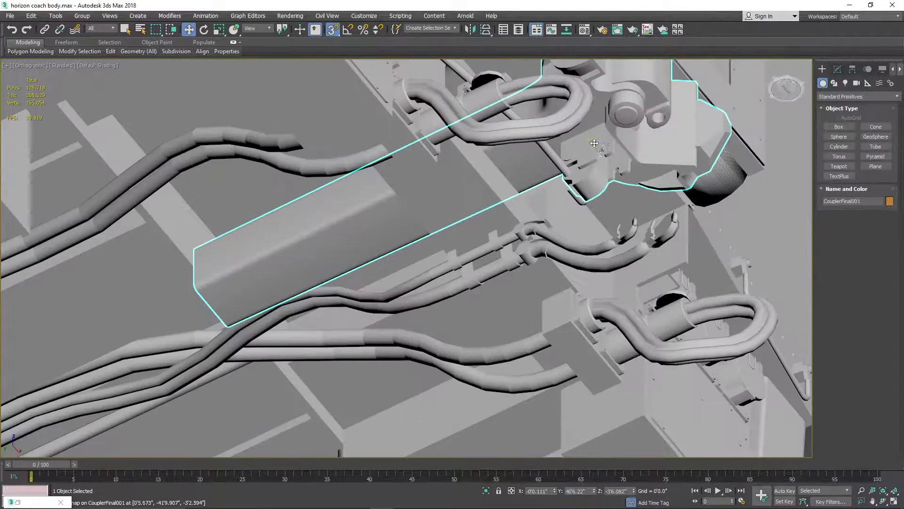
pyautogui.click(785, 91)
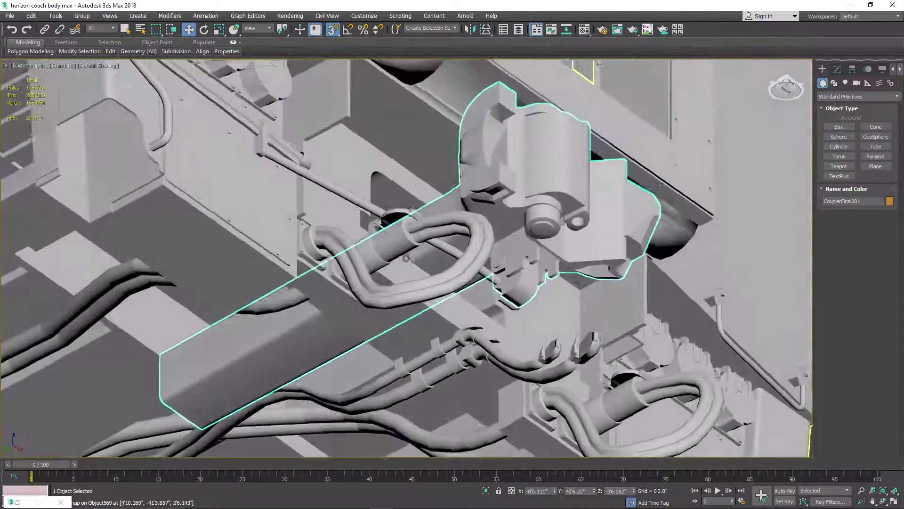
# - Orbit to the coach's end face and inspect the rod's bolted bracket beside the coupler up close
pyautogui.keyDown('alt'); pyautogui.moveTo(406, 258); pyautogui.dragTo(666, 174, button='middle'); pyautogui.keyUp('alt')
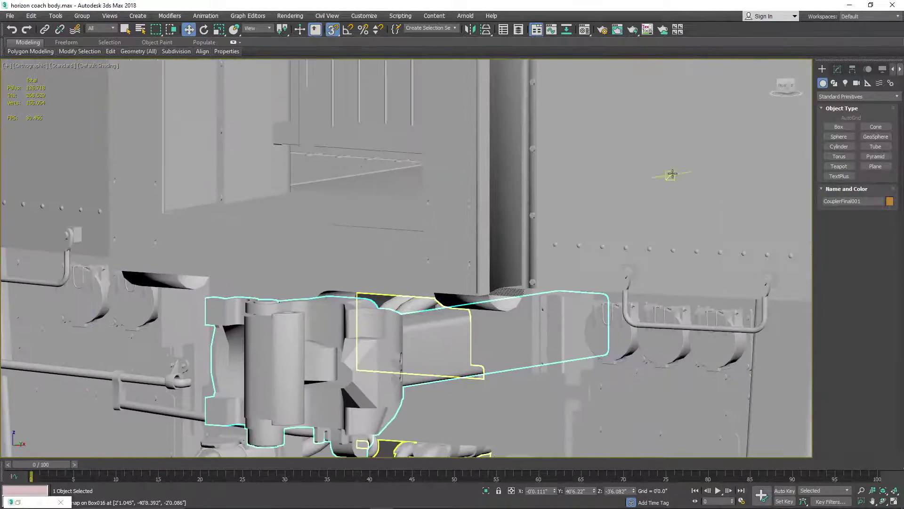
pyautogui.moveTo(559, 317); pyautogui.dragTo(649, 313, button='middle')
pyautogui.moveTo(531, 323); pyautogui.dragTo(658, 290, button='middle')
pyautogui.moveTo(369, 341); pyautogui.dragTo(420, 329, button='middle')
pyautogui.scroll(10, 420, 330)
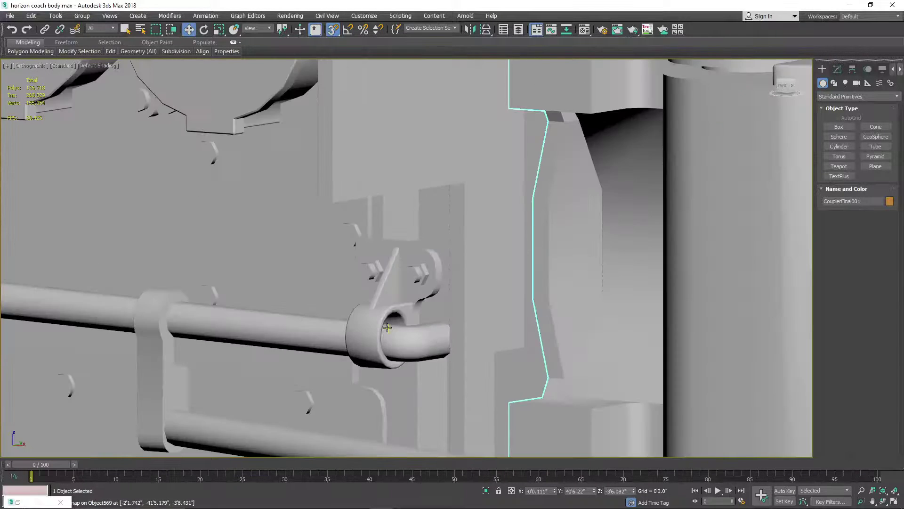
pyautogui.moveTo(395, 293); pyautogui.dragTo(452, 323, button='middle')
pyautogui.moveTo(489, 240); pyautogui.dragTo(509, 307, button='middle')
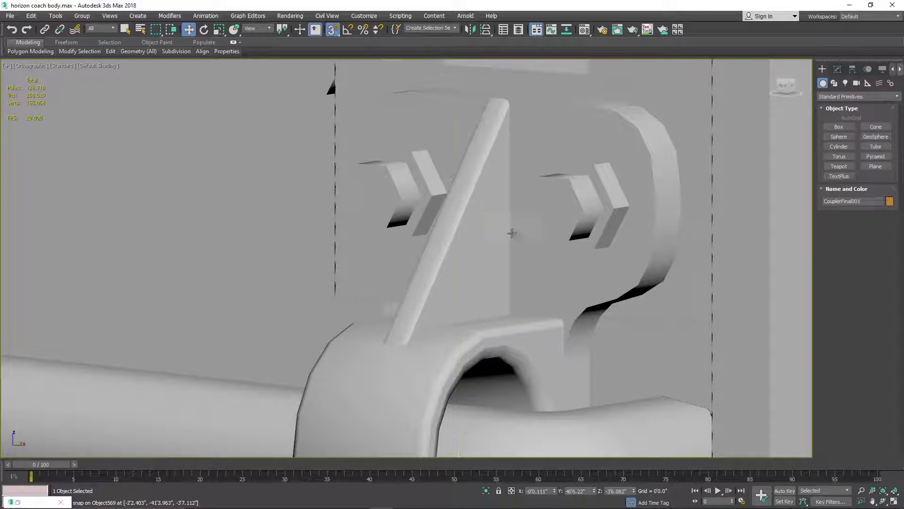
# - Inspect the loop bracket and slotted catch near the rod's bent outer end
pyautogui.scroll(-5, 539, 221)
pyautogui.scroll(-8, 538, 221)
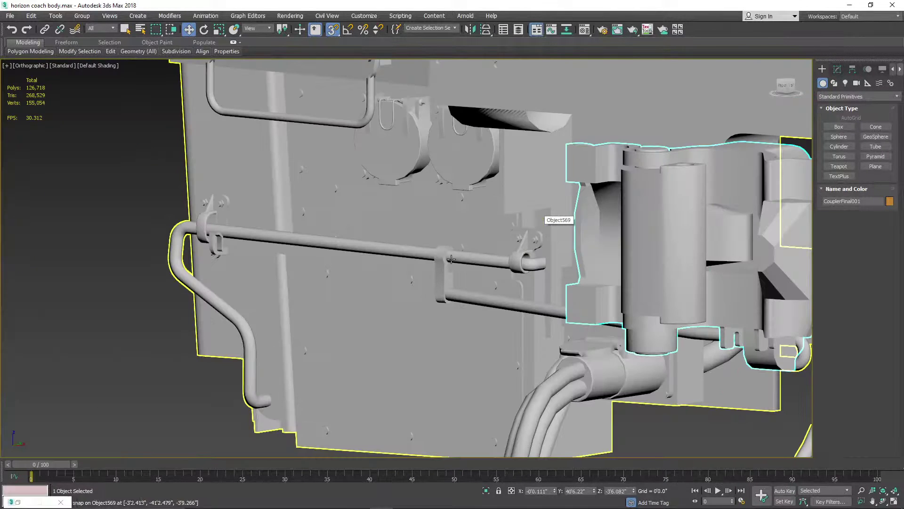
pyautogui.scroll(10, 440, 242)
pyautogui.moveTo(440, 242); pyautogui.dragTo(450, 289, button='middle')
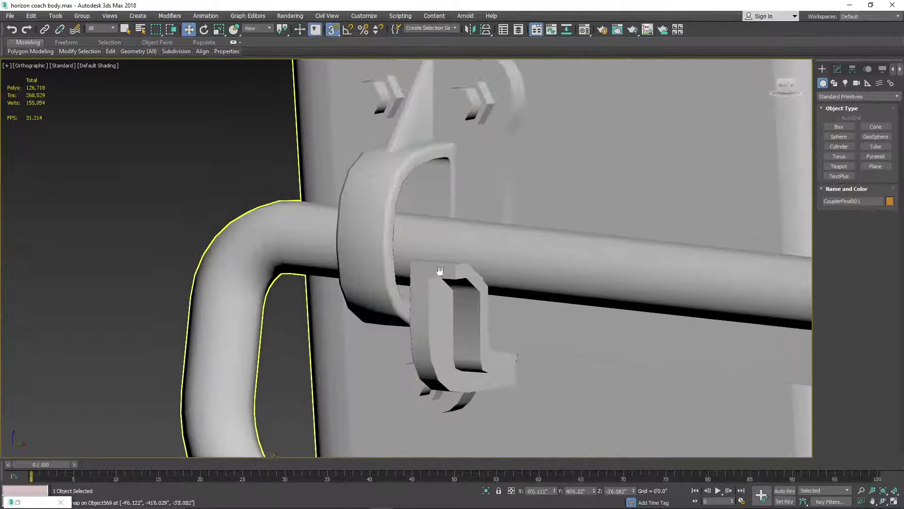
pyautogui.scroll(-5, 395, 110)
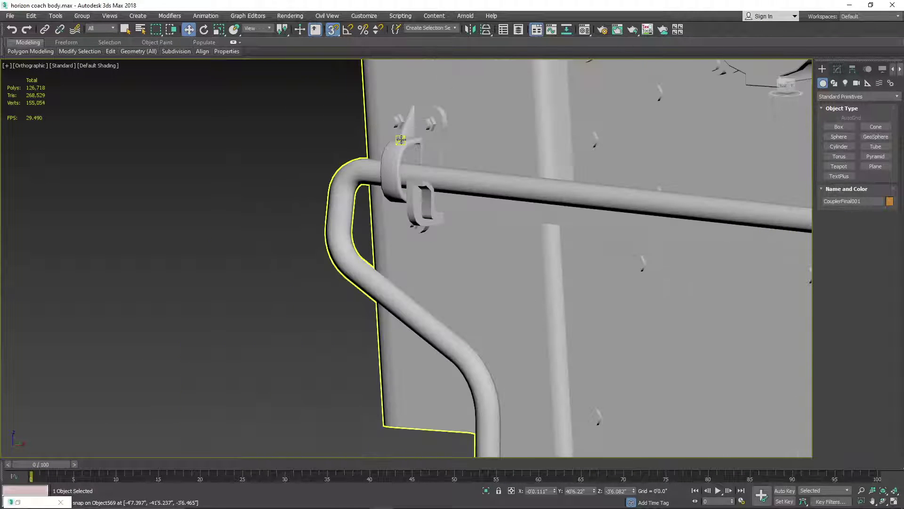
# - View the whole coach corner from the side, with the bogie, steps, rod and coupler in frame
pyautogui.scroll(-6, 481, 172)
pyautogui.moveTo(481, 172); pyautogui.dragTo(339, 214, button='middle')
pyautogui.scroll(-4, 683, 184)
pyautogui.keyDown('alt'); pyautogui.moveTo(732, 123); pyautogui.dragTo(608, 189, button='middle'); pyautogui.keyUp('alt')
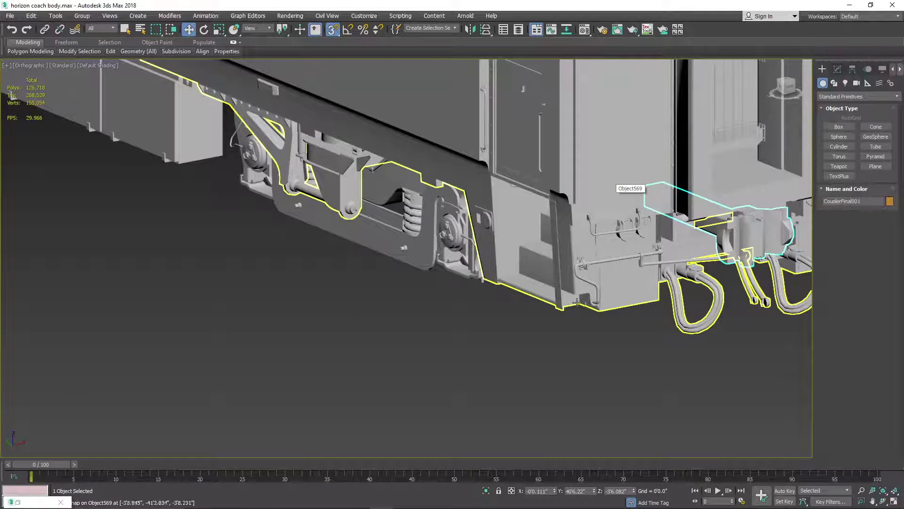
pyautogui.moveTo(578, 245); pyautogui.dragTo(561, 278, button='middle')
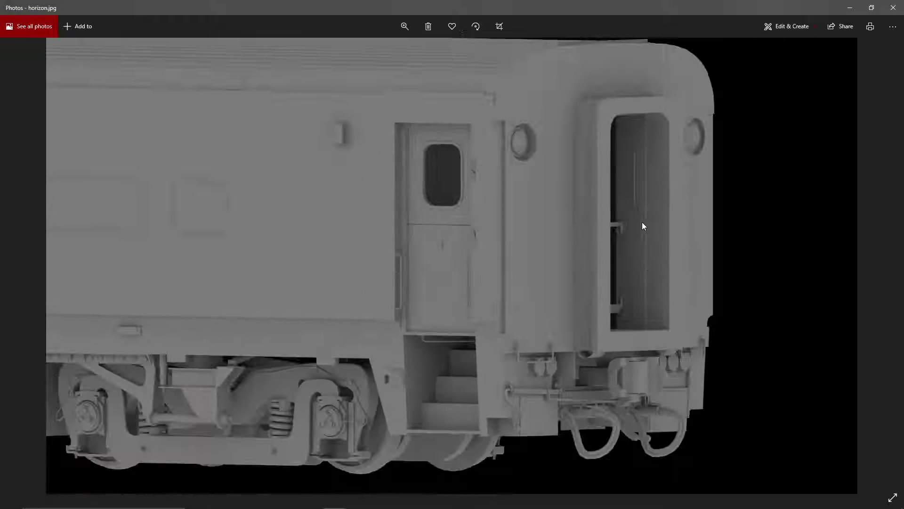
# - Examine the end doorway's gate brackets and the coach's lower end in the horizon.jpg render, then close it
pyautogui.scroll(5, 642, 222)
pyautogui.moveTo(585, 144); pyautogui.dragTo(593, 159)
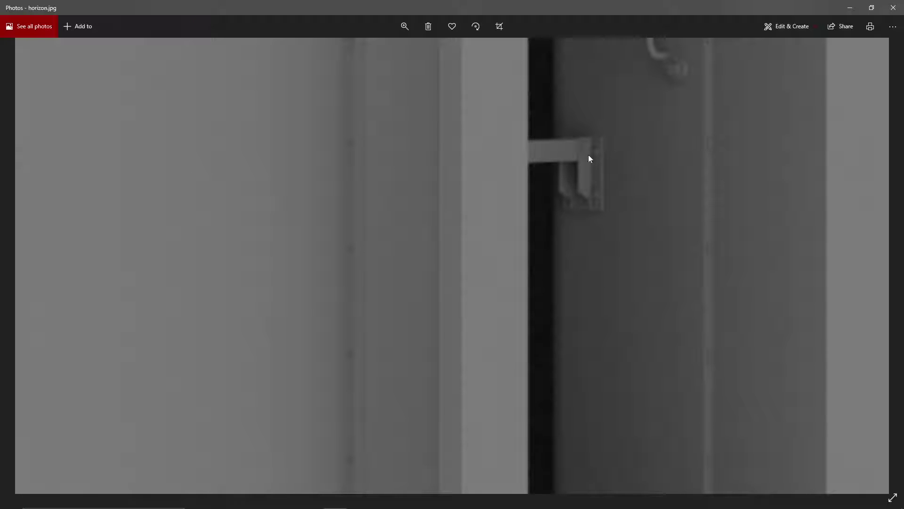
pyautogui.scroll(-5, 606, 289)
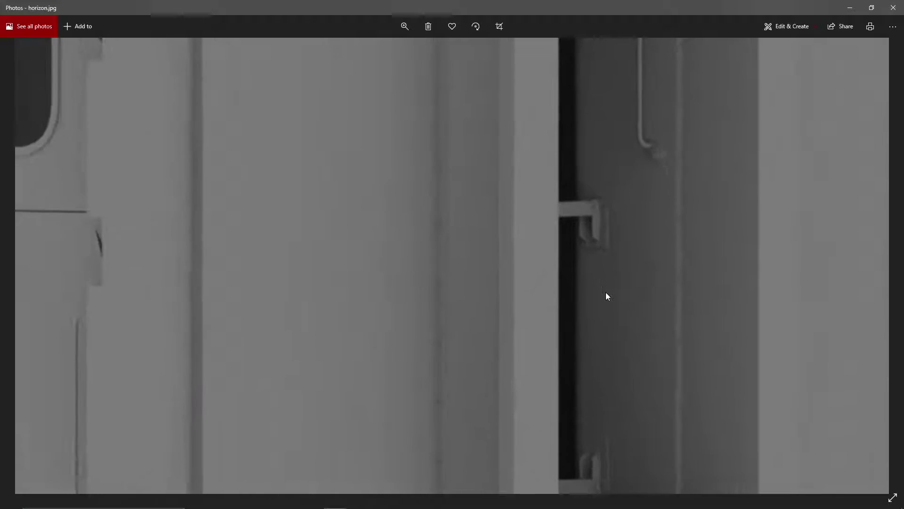
pyautogui.scroll(-1, 605, 292)
pyautogui.moveTo(585, 363); pyautogui.dragTo(599, 265)
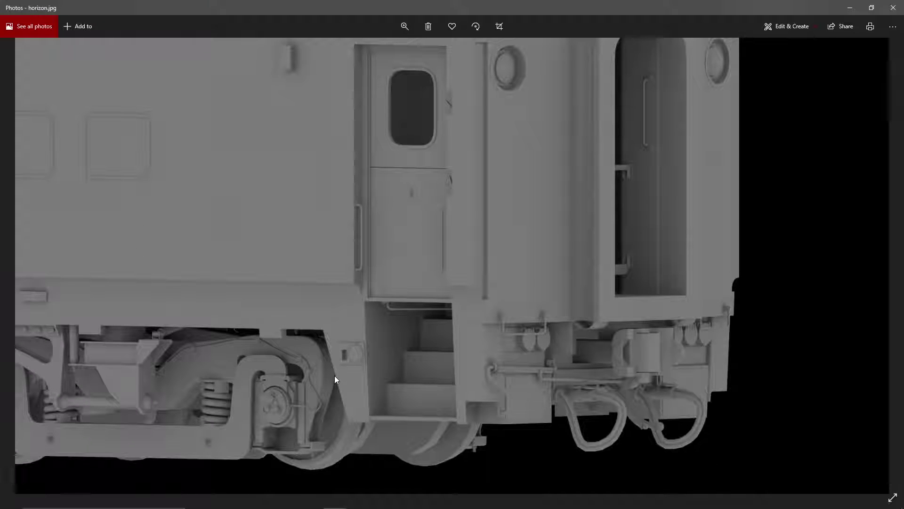
pyautogui.click(893, 8)
# - View the full-coach render horizon2.jpg and the stretched coach render cursed.jpg, closing each image
pyautogui.scroll(-6, 674, 347)
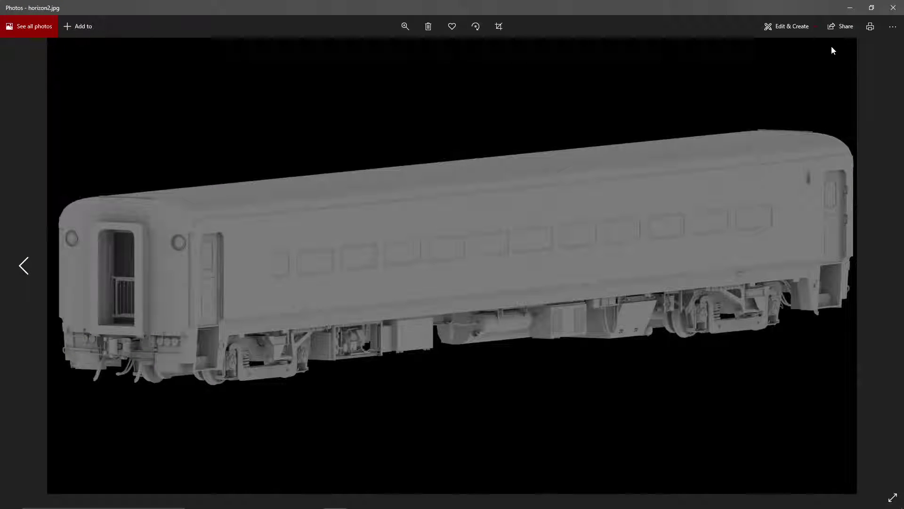
pyautogui.click(898, 9)
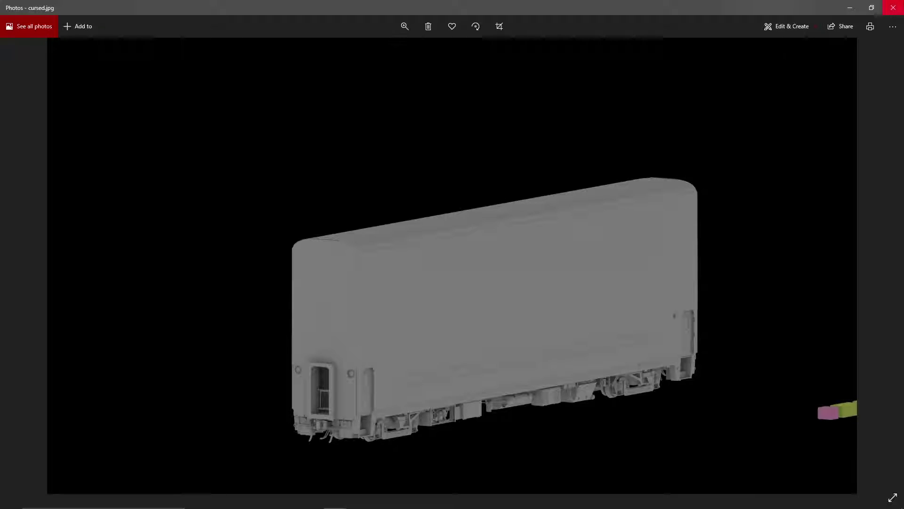
pyautogui.click(894, 6)
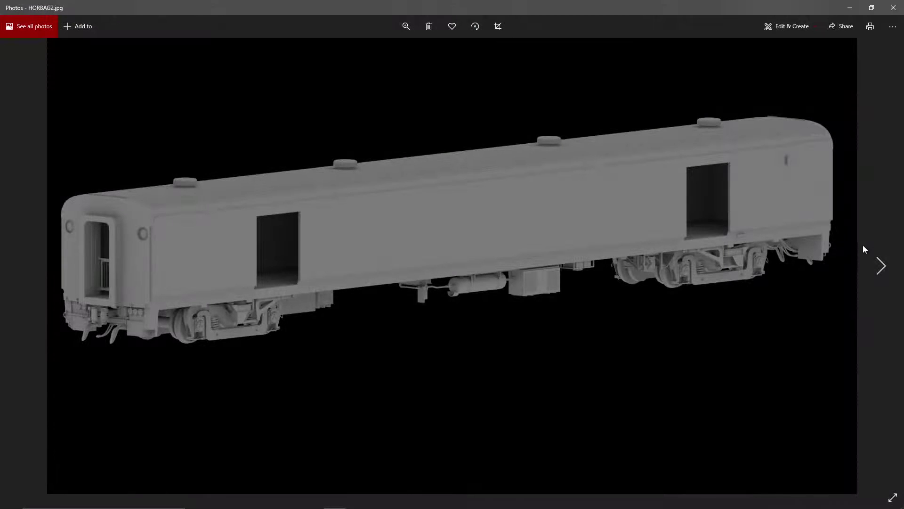
# - Browse from the baggage car render HORBAG2.jpg through horizon.jpg to horizon2.jpg
pyautogui.click(879, 264)
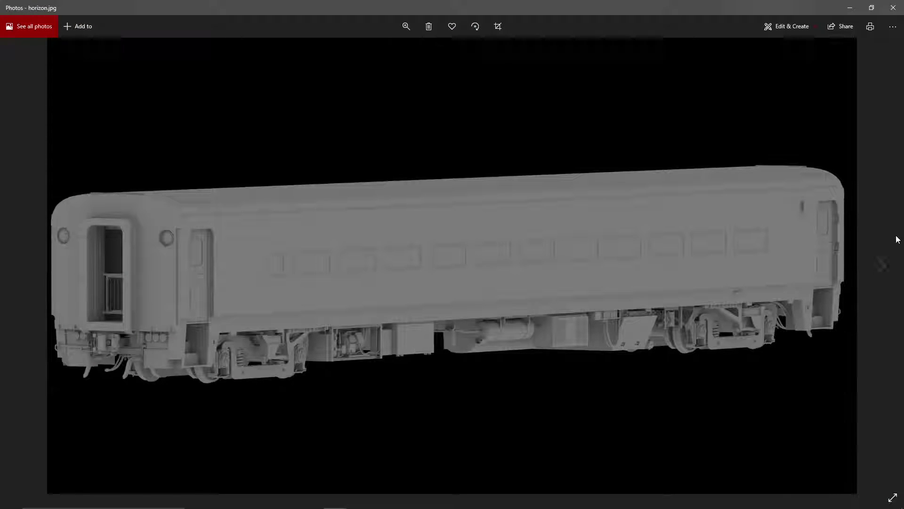
pyautogui.click(877, 274)
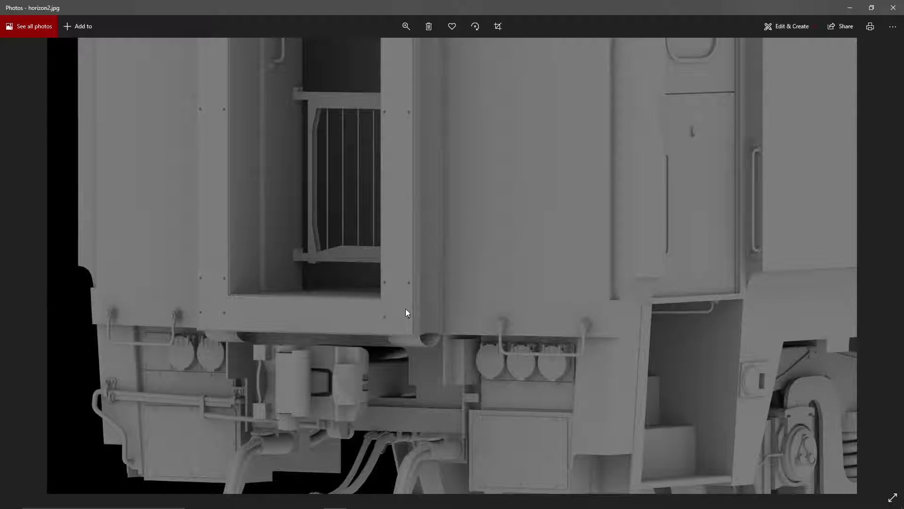
# - Examine the doorway sill, the three round connectors with their handrail, and the side steps in the horizon2.jpg render
pyautogui.scroll(5, 405, 308)
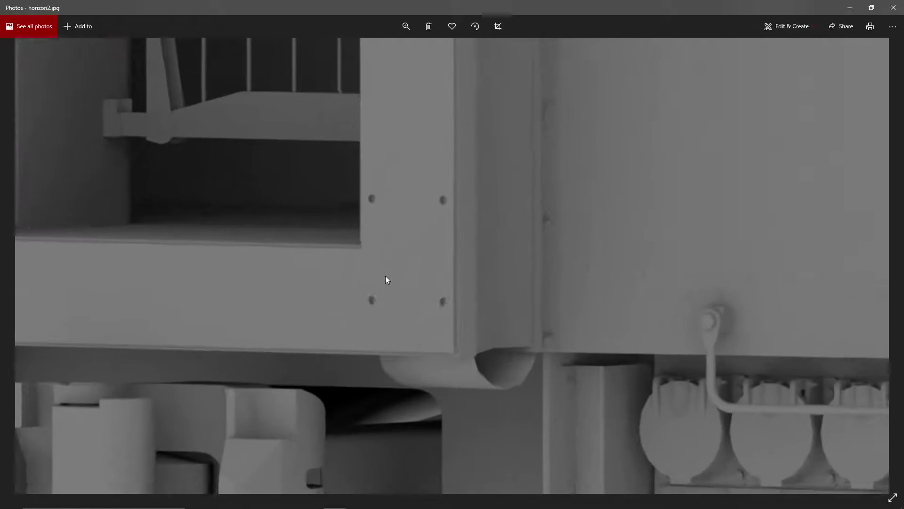
pyautogui.scroll(-3, 385, 282)
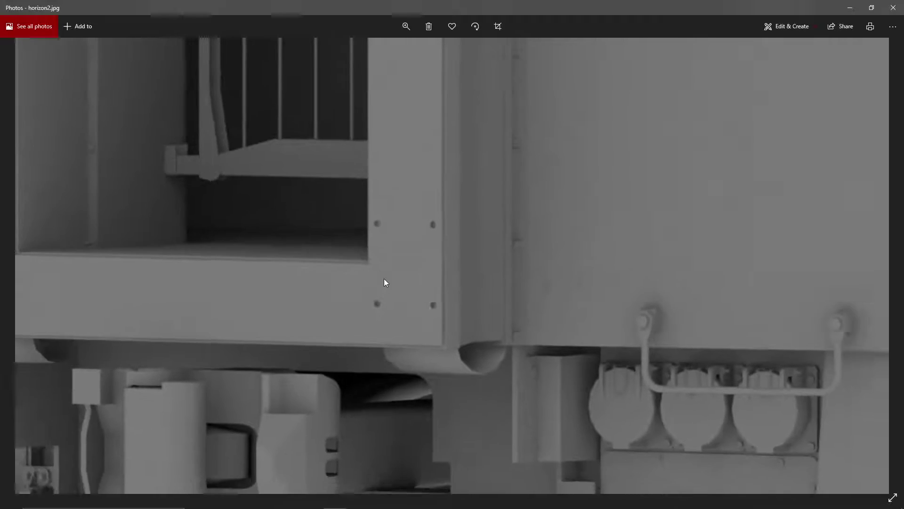
pyautogui.scroll(-3, 449, 290)
pyautogui.scroll(5, 645, 410)
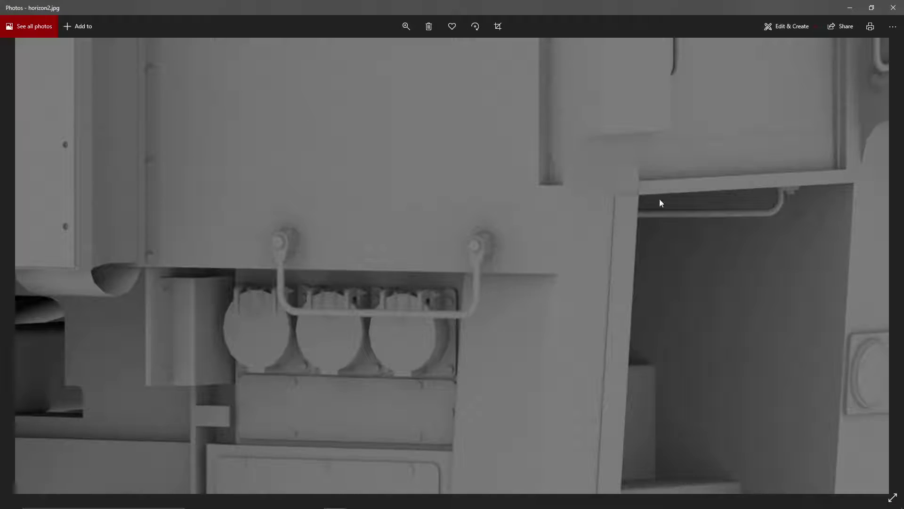
pyautogui.moveTo(623, 329); pyautogui.dragTo(533, 181)
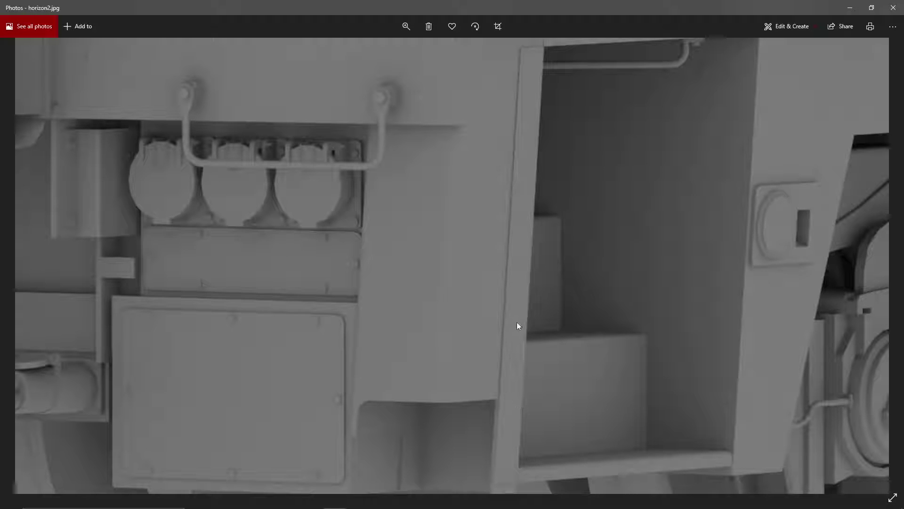
# - View the coach side and underframe in the horizon3.jpg render, then close the image
pyautogui.scroll(-5, 533, 263)
pyautogui.press('Right')
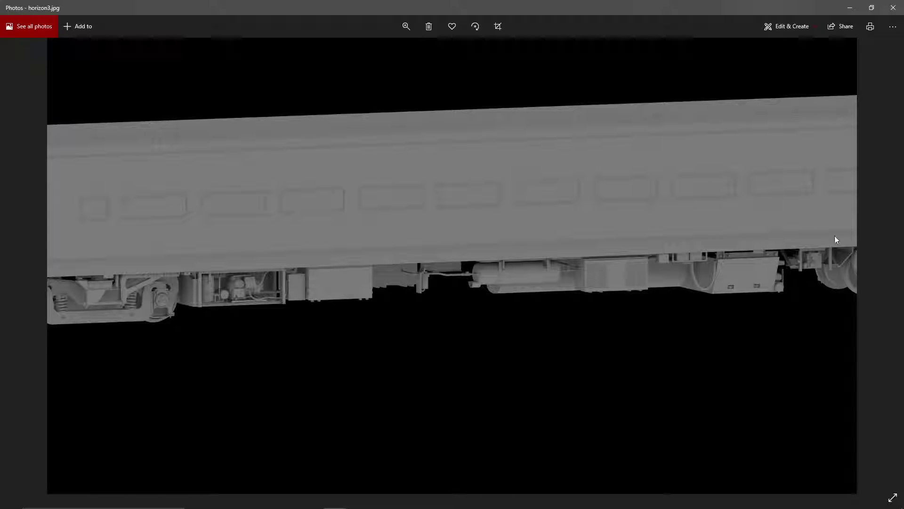
pyautogui.click(893, 8)
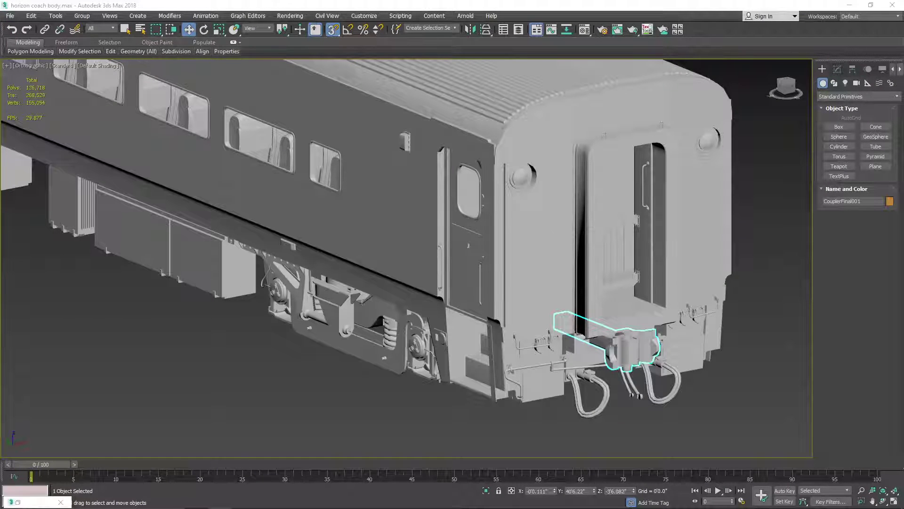
# - Shift the coach end slightly in the viewport, then view the seat render chairs.jpg and close it
pyautogui.moveTo(672, 227)
pyautogui.mouseDown(button='middle')
pyautogui.moveTo(658, 246)
pyautogui.moveTo(677, 256)
pyautogui.mouseUp(button='middle')
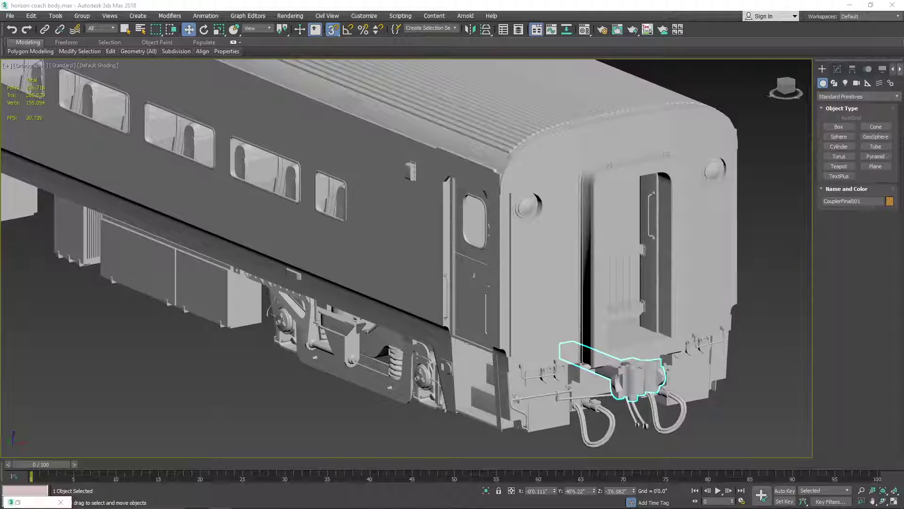
pyautogui.moveTo(518, 342); pyautogui.dragTo(524, 342, button='middle')
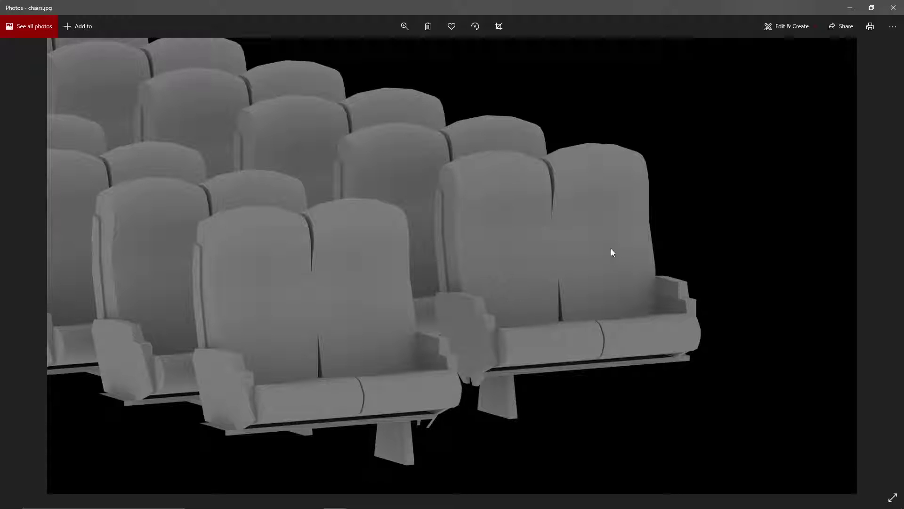
pyautogui.click(892, 7)
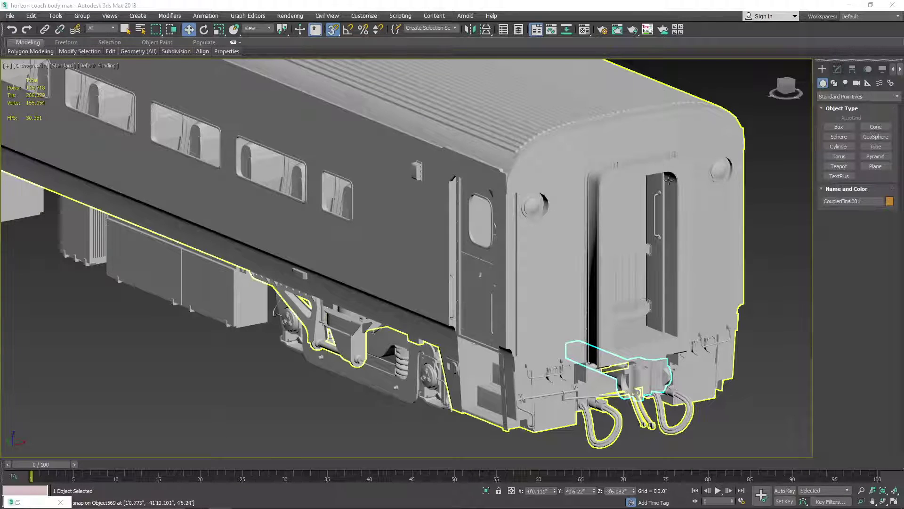
# - Examine the small three-light housing mounted on the coach side near the end door
pyautogui.scroll(-3, 607, 355)
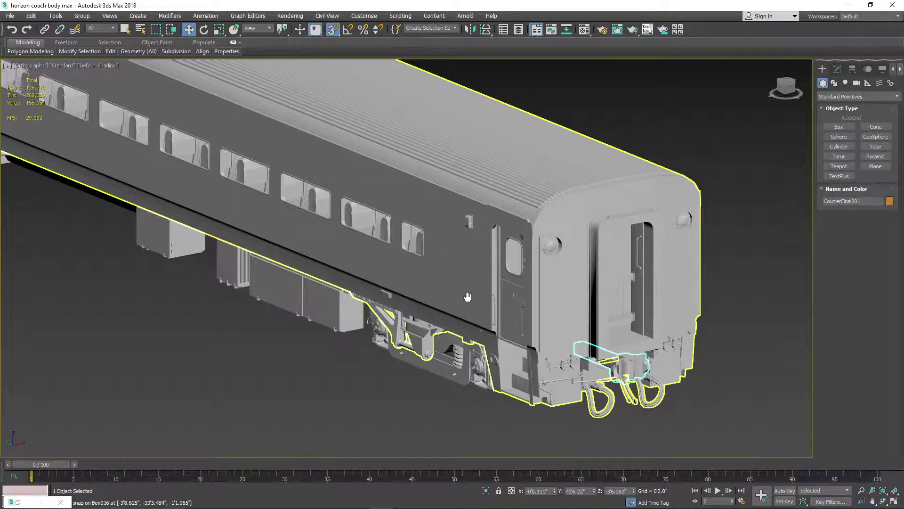
pyautogui.moveTo(466, 297); pyautogui.dragTo(566, 310, button='middle')
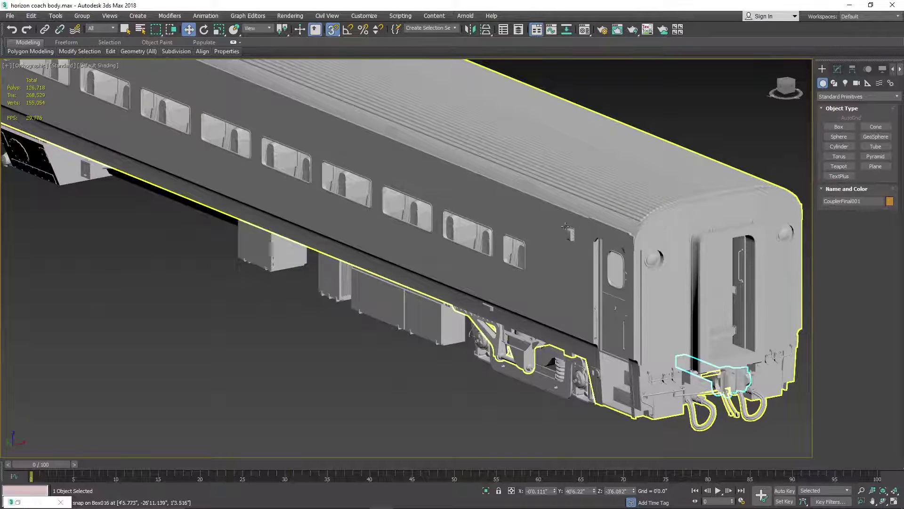
pyautogui.scroll(3, 627, 217)
pyautogui.scroll(5, 641, 234)
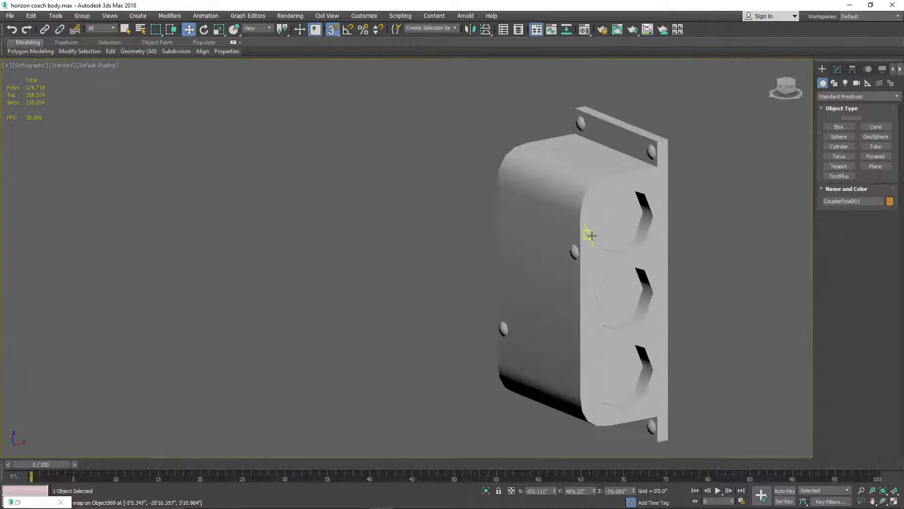
pyautogui.moveTo(570, 241); pyautogui.dragTo(532, 241, button='middle')
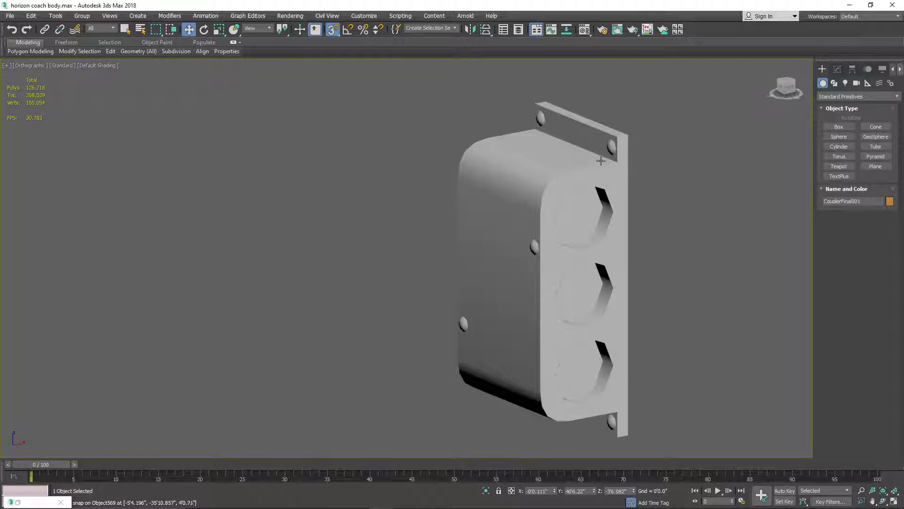
pyautogui.scroll(-8, 560, 207)
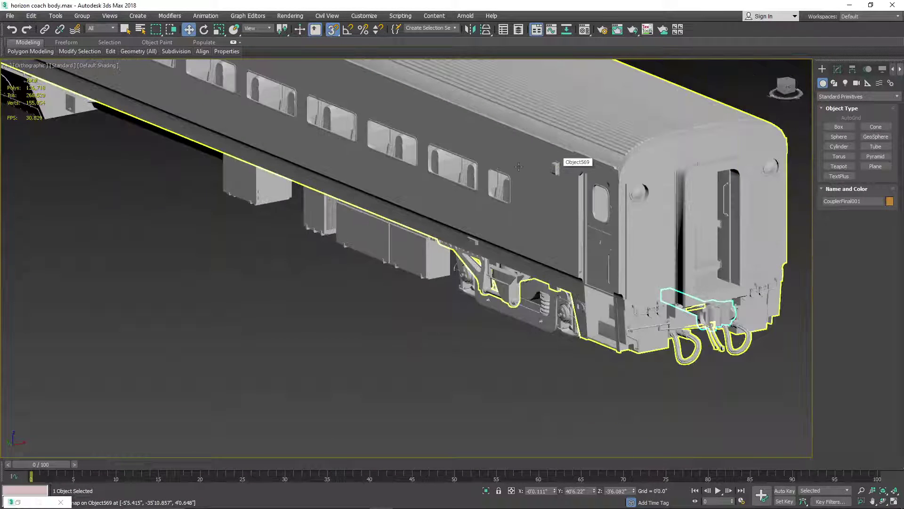
# - Select the underframe equipment below the coach and view it from underneath
pyautogui.moveTo(519, 167); pyautogui.dragTo(639, 208, button='middle')
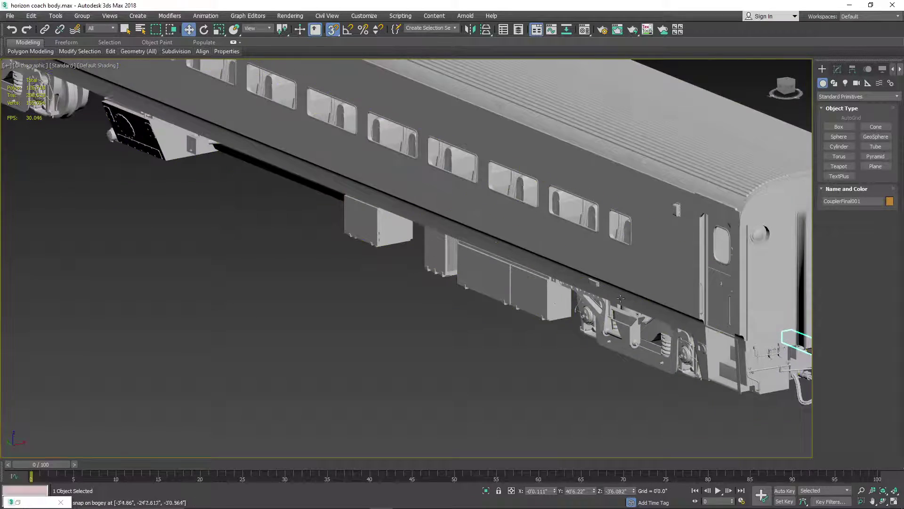
pyautogui.scroll(5, 554, 299)
pyautogui.click(558, 301)
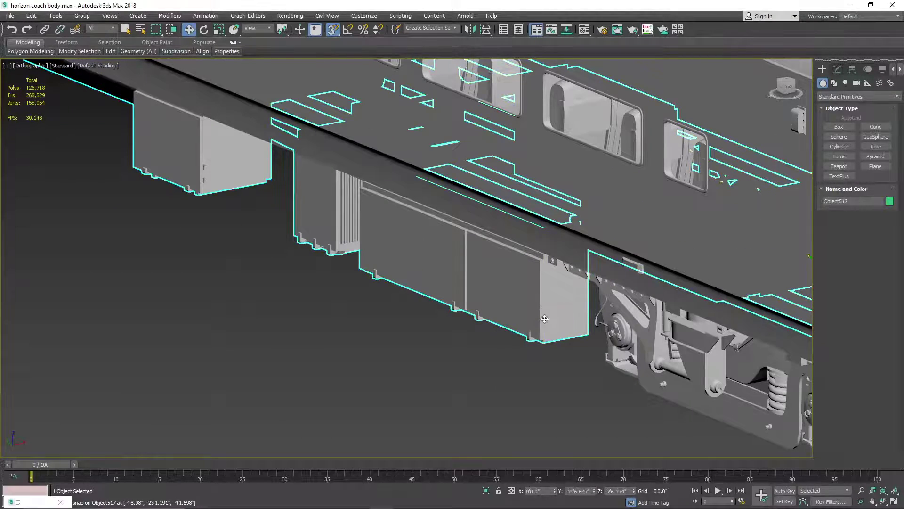
pyautogui.scroll(-5, 562, 293)
pyautogui.keyDown('alt'); pyautogui.moveTo(564, 292); pyautogui.dragTo(592, 182, button='middle'); pyautogui.keyUp('alt')
pyautogui.moveTo(337, 270); pyautogui.dragTo(520, 268, button='middle')
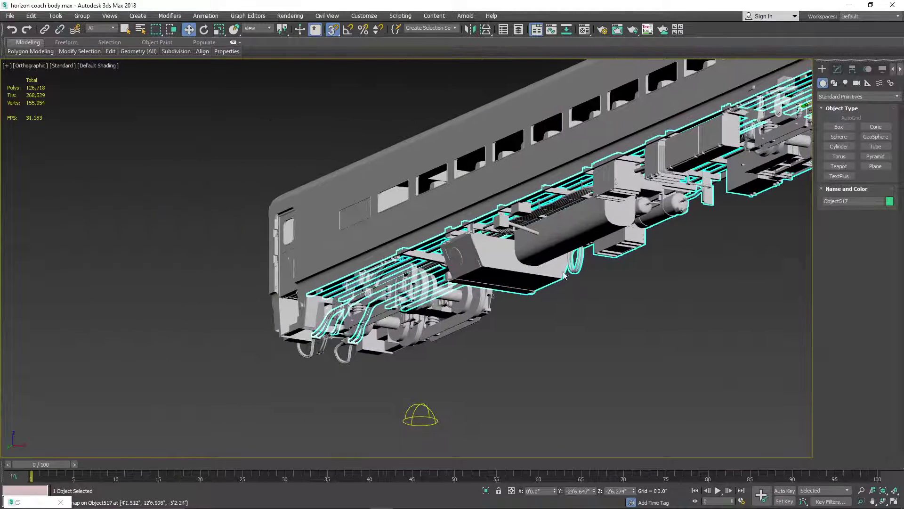
# - View the full length of the coach from below, then from its opposite side above roof level
pyautogui.moveTo(412, 238); pyautogui.dragTo(413, 261, button='middle')
pyautogui.scroll(-3, 433, 234)
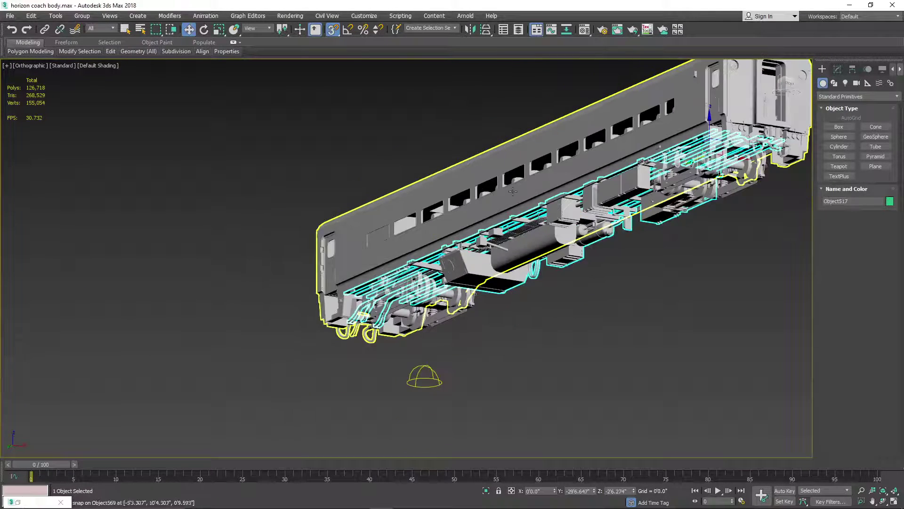
pyautogui.moveTo(518, 188); pyautogui.dragTo(346, 278, button='middle')
pyautogui.click(786, 87)
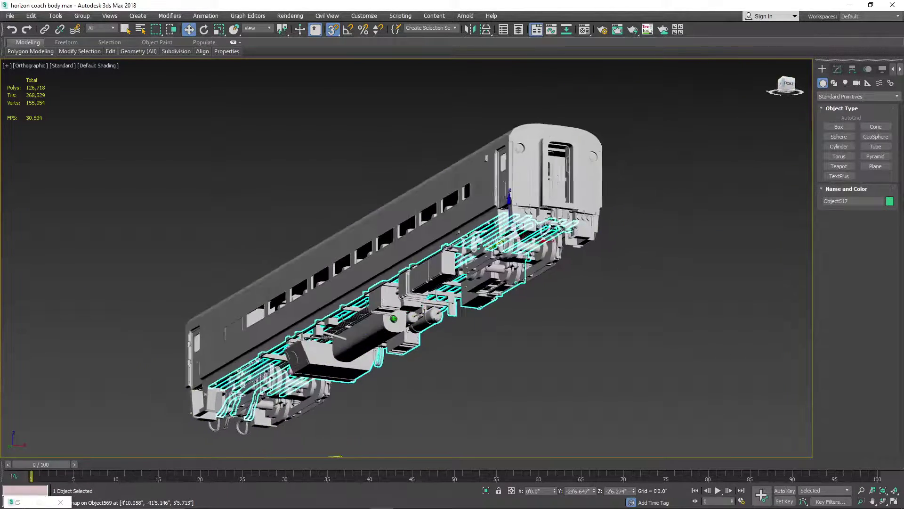
pyautogui.keyDown('alt'); pyautogui.moveTo(394, 319); pyautogui.dragTo(392, 332, button='middle'); pyautogui.keyUp('alt')
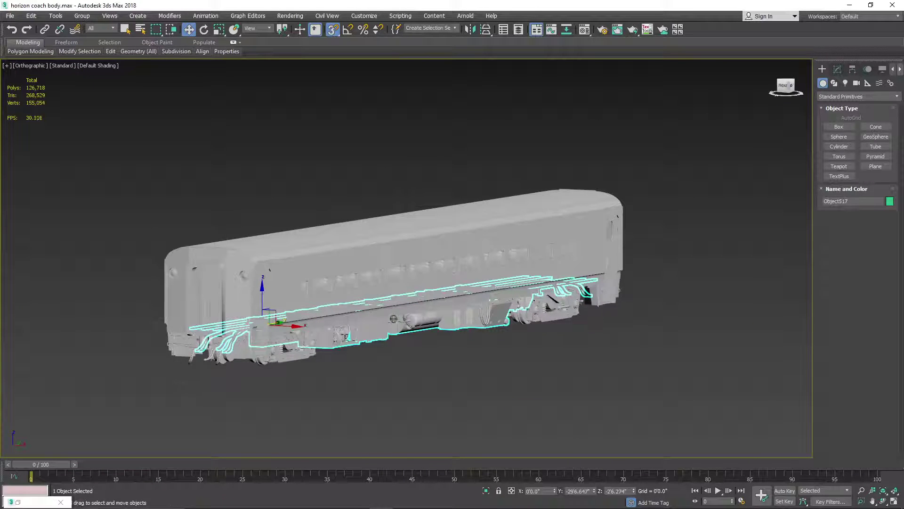
pyautogui.click(783, 89)
# - Select the coach body and view the small hook-shaped part beside the side door's window up close
pyautogui.scroll(10, 694, 253)
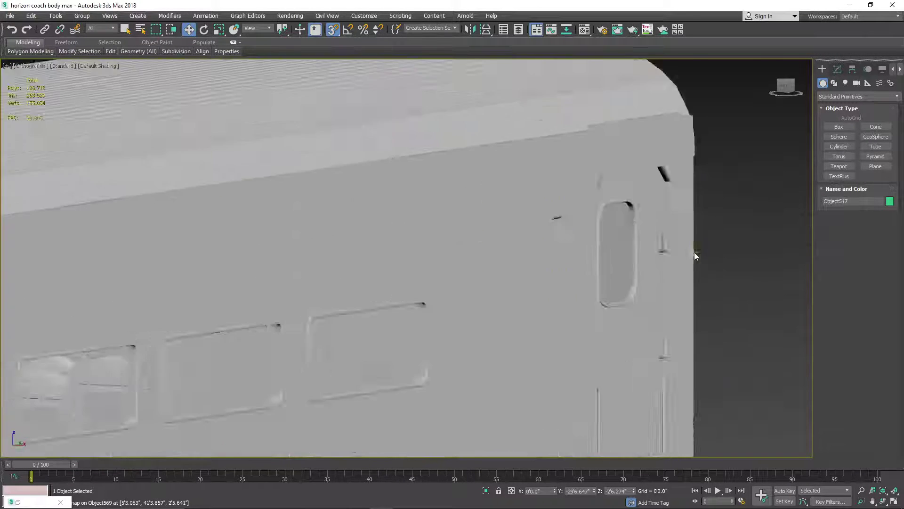
pyautogui.scroll(10, 659, 255)
pyautogui.click(626, 285)
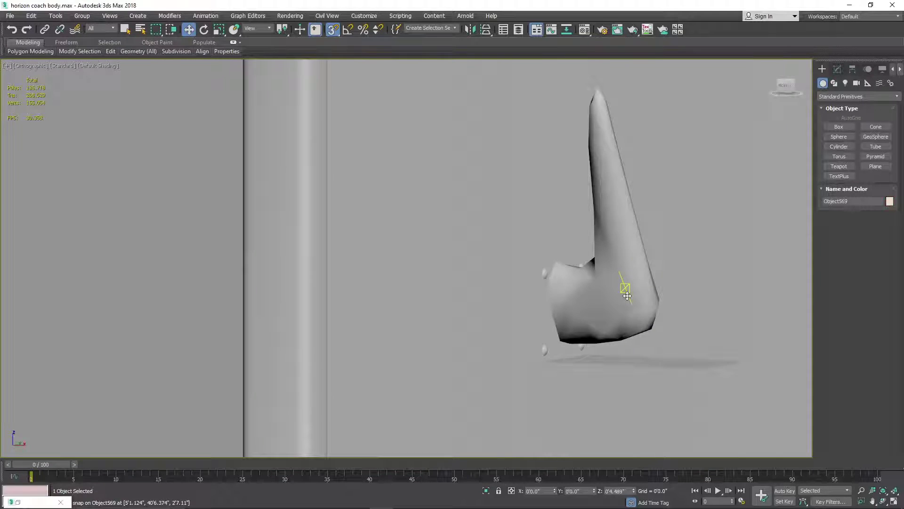
pyautogui.scroll(-4, 607, 256)
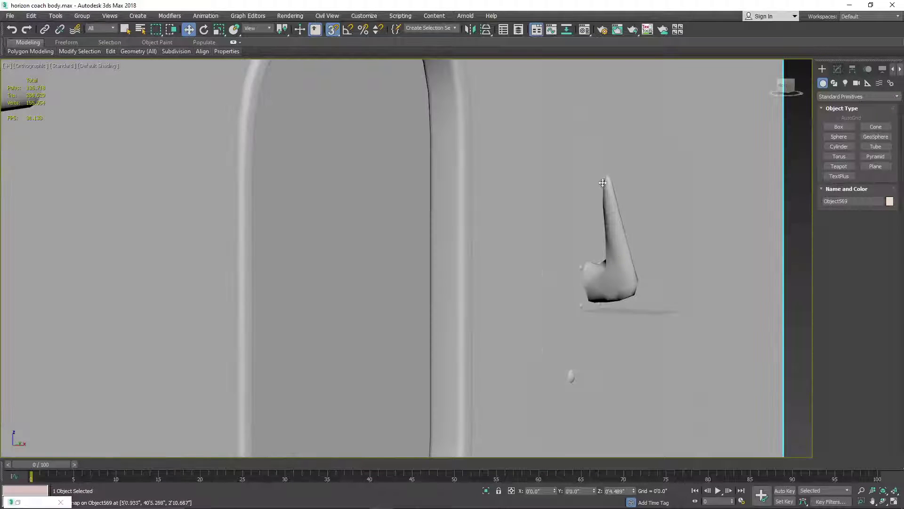
# - Inspect the pointed tip of the hook-shaped part, then the matching part below the door window
pyautogui.scroll(7, 595, 200)
pyautogui.scroll(-2, 596, 202)
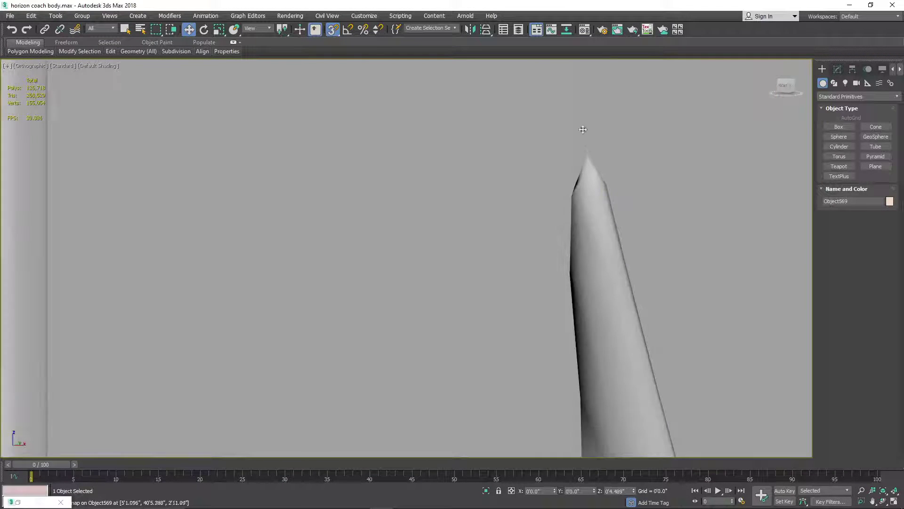
pyautogui.scroll(4, 596, 207)
pyautogui.scroll(1, 595, 207)
pyautogui.scroll(-6, 593, 205)
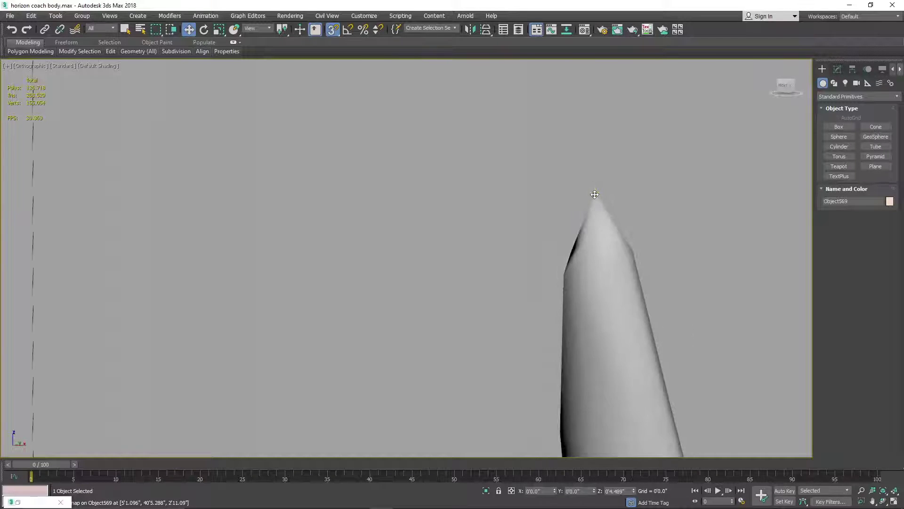
pyautogui.scroll(-5, 588, 209)
pyautogui.scroll(8, 566, 332)
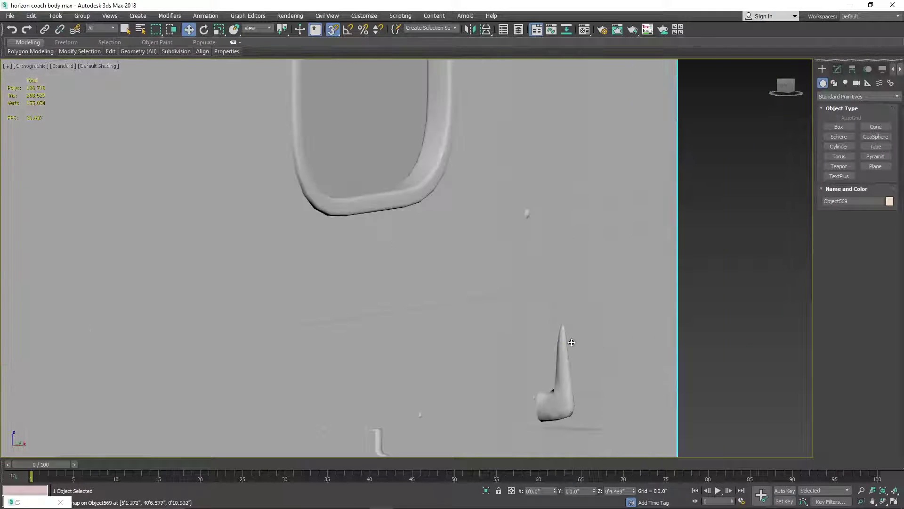
# - View the coach's end section from the side, with its door, entry steps, windows and bogie in frame
pyautogui.scroll(-6, 518, 235)
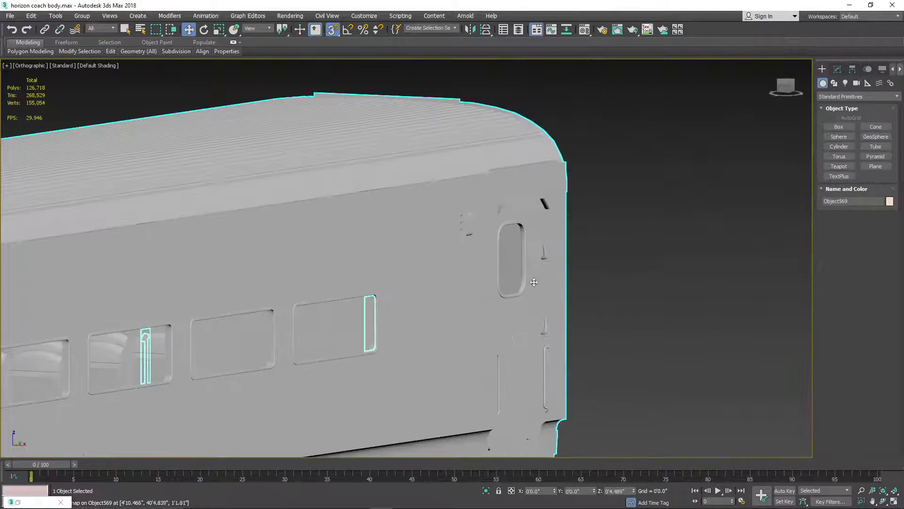
pyautogui.moveTo(501, 208); pyautogui.dragTo(601, 177, button='middle')
pyautogui.scroll(-2, 590, 243)
pyautogui.moveTo(505, 302); pyautogui.dragTo(550, 277, button='middle')
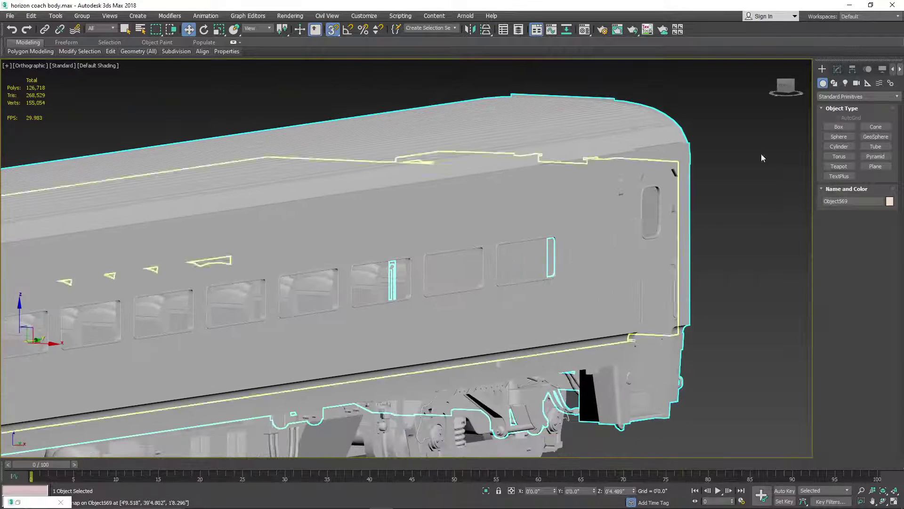
pyautogui.moveTo(570, 223); pyautogui.dragTo(664, 208, button='middle')
pyautogui.moveTo(664, 207)
pyautogui.keyDown('alt'); pyautogui.mouseDown(button='middle')
pyautogui.moveTo(621, 221)
pyautogui.moveTo(728, 177)
pyautogui.moveTo(527, 232)
pyautogui.mouseUp(button='middle'); pyautogui.keyUp('alt')
pyautogui.moveTo(652, 234)
pyautogui.mouseDown(button='middle')
pyautogui.moveTo(464, 244)
pyautogui.moveTo(607, 256)
pyautogui.moveTo(481, 300)
pyautogui.mouseUp(button='middle')
pyautogui.moveTo(771, 218); pyautogui.dragTo(756, 220, button='middle')
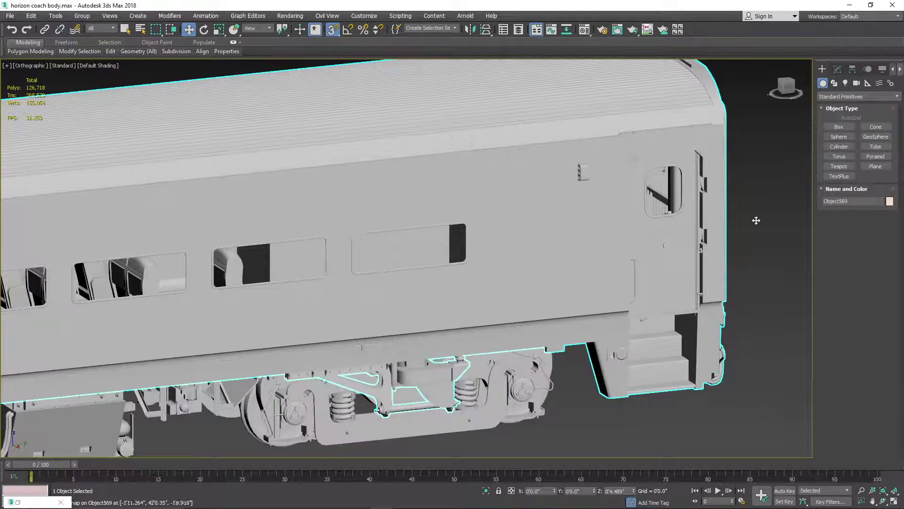
# - Look along the coach from a low angle, following the bogies and underframe equipment to the other end
pyautogui.moveTo(784, 94); pyautogui.dragTo(752, 51)
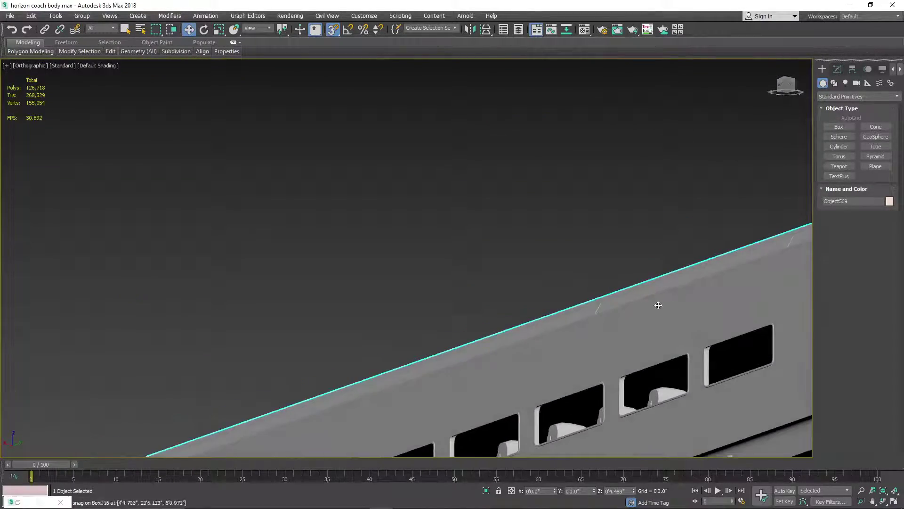
pyautogui.moveTo(658, 305); pyautogui.dragTo(473, 135, button='middle')
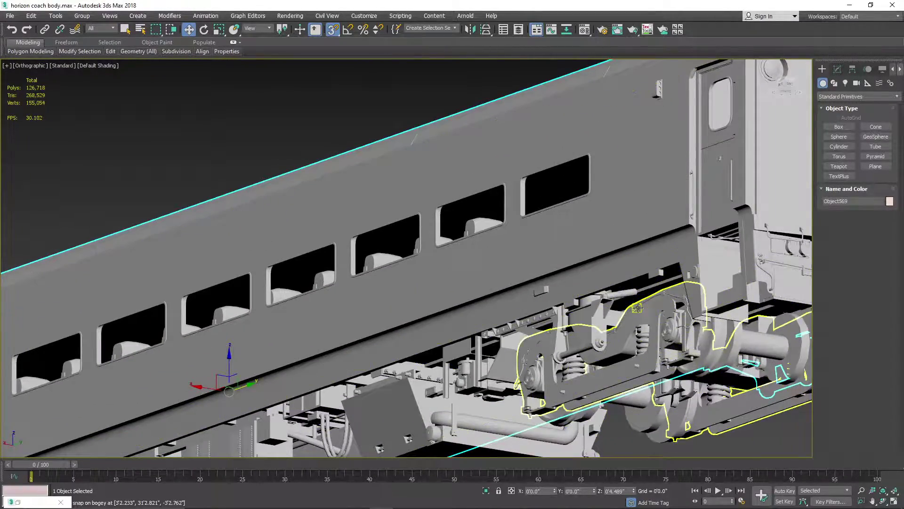
pyautogui.moveTo(543, 289); pyautogui.dragTo(804, 135, button='middle')
pyautogui.moveTo(330, 333); pyautogui.dragTo(519, 325, button='middle')
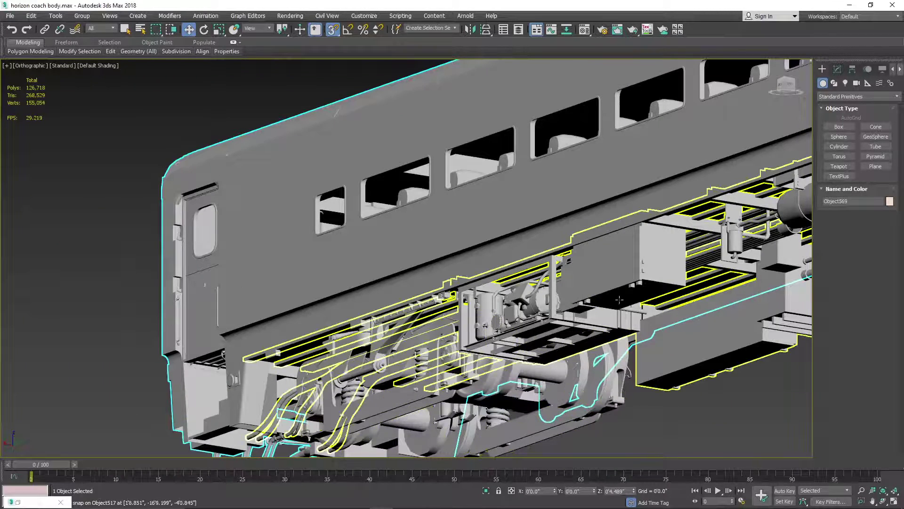
# - Examine the small end window and the seats visible through the neighbouring windows, then return to the wider coach view
pyautogui.scroll(-2, 617, 287)
pyautogui.moveTo(695, 343); pyautogui.dragTo(632, 355, button='middle')
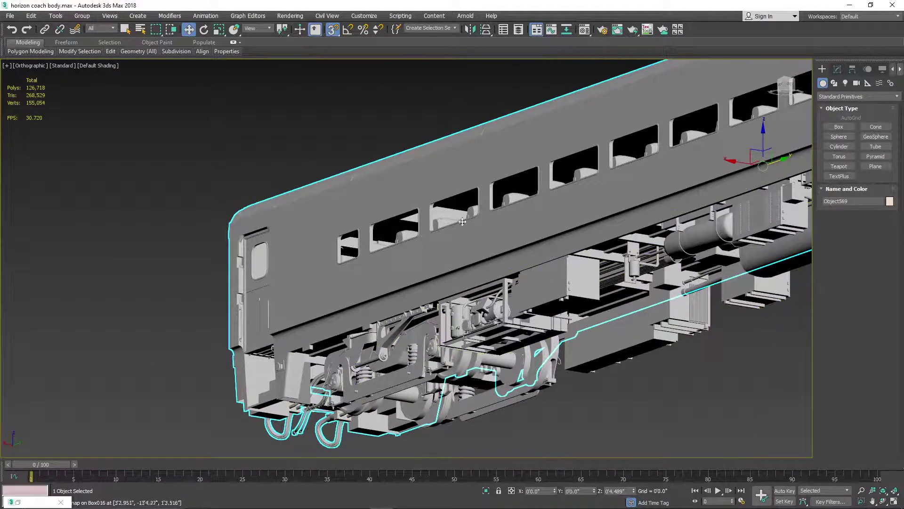
pyautogui.scroll(10, 437, 217)
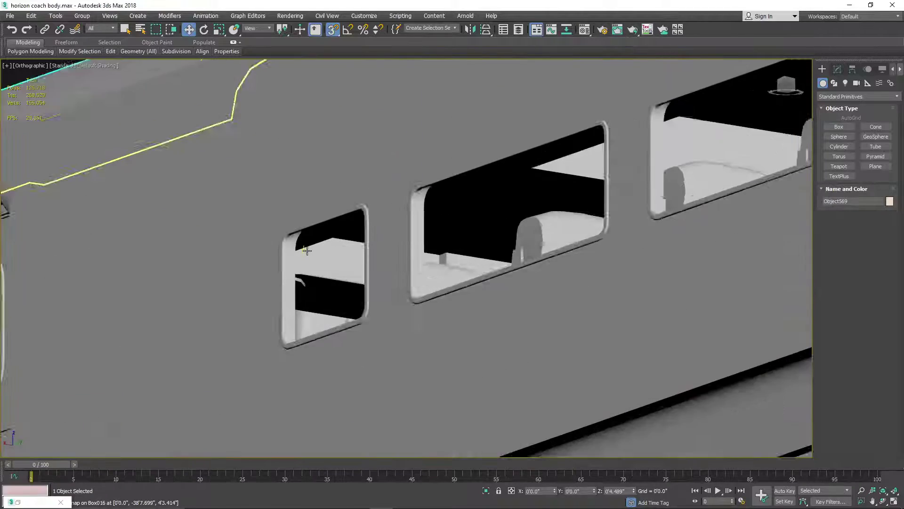
pyautogui.scroll(-8, 319, 282)
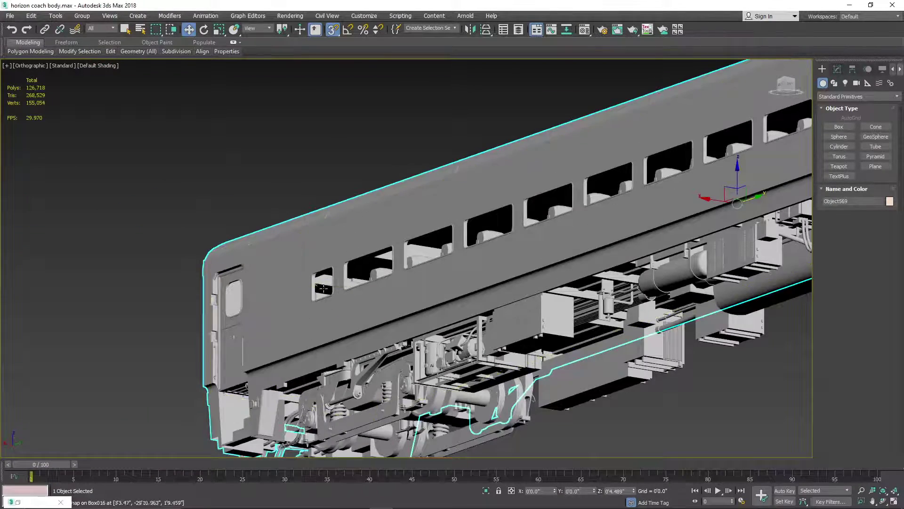
# - Check the small end window again, then view the coach's opposite end with its entry steps, hoses and bogie
pyautogui.scroll(8, 323, 286)
pyautogui.scroll(-8, 324, 288)
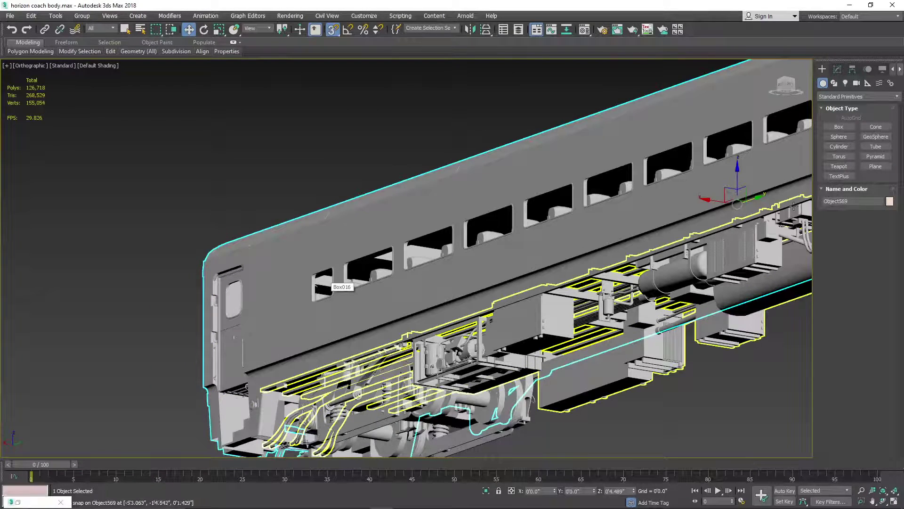
pyautogui.moveTo(788, 89); pyautogui.dragTo(716, 94)
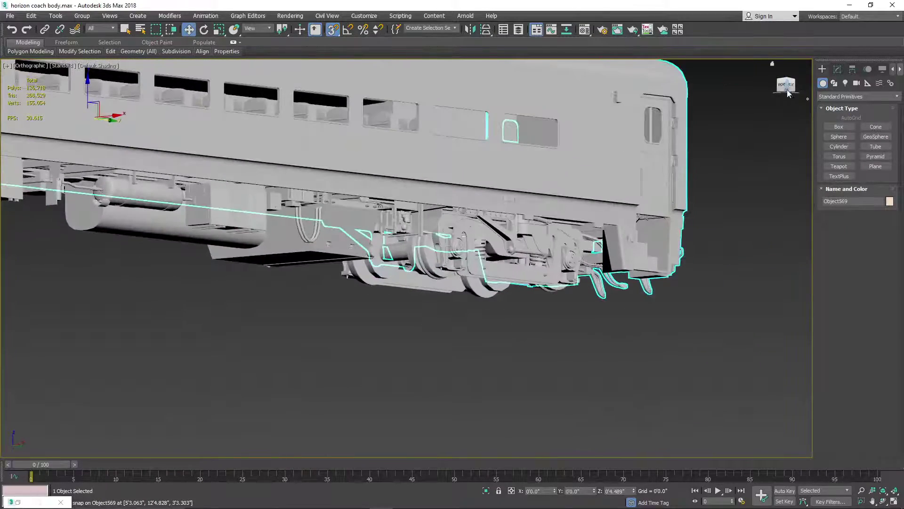
pyautogui.scroll(-6, 309, 239)
pyautogui.scroll(5, 262, 230)
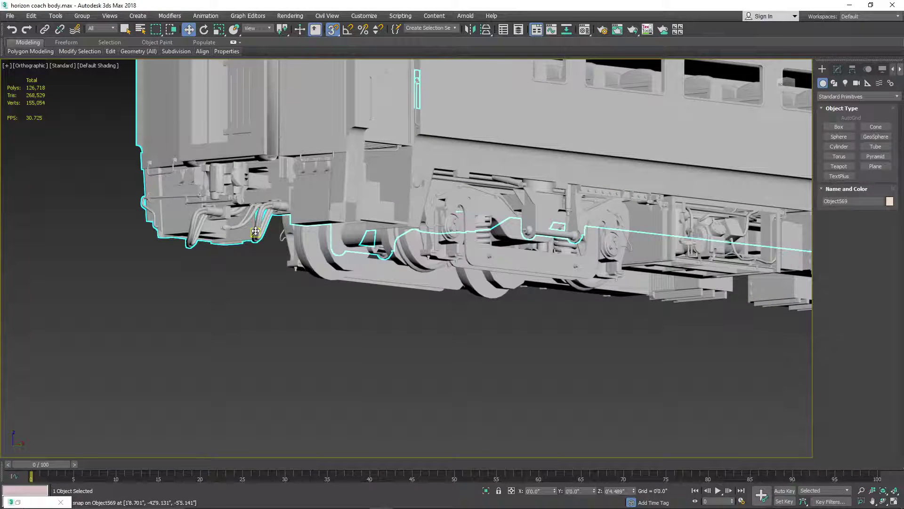
pyautogui.moveTo(263, 263); pyautogui.dragTo(260, 291, button='middle')
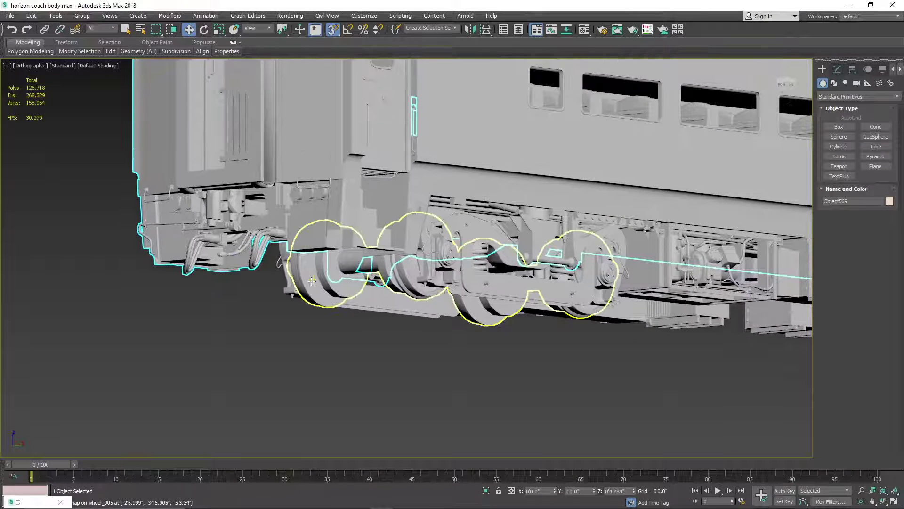
# - Follow the underframe from the bogie past the equipment boxes and inspect the small box beside the louvred cabinet
pyautogui.moveTo(745, 277); pyautogui.dragTo(502, 286, button='middle')
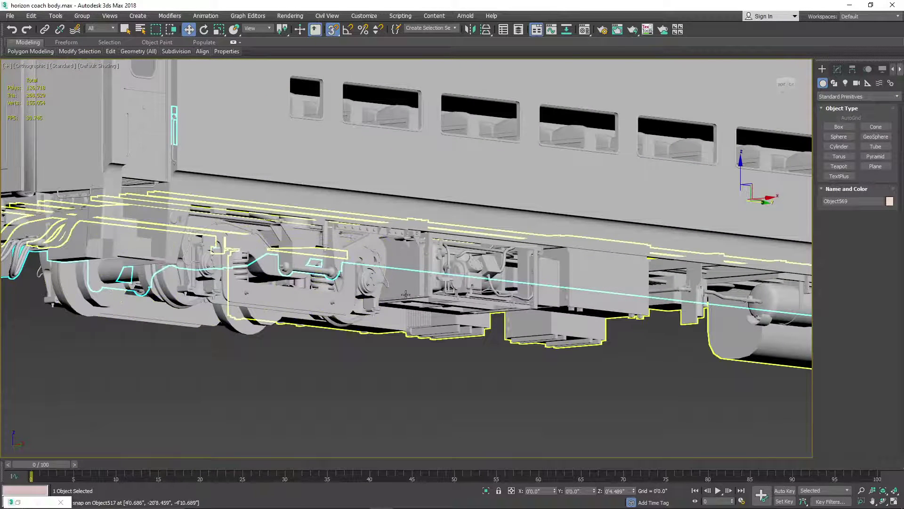
pyautogui.moveTo(701, 313); pyautogui.dragTo(470, 296, button='middle')
pyautogui.moveTo(692, 323); pyautogui.dragTo(486, 306, button='middle')
pyautogui.scroll(5, 492, 304)
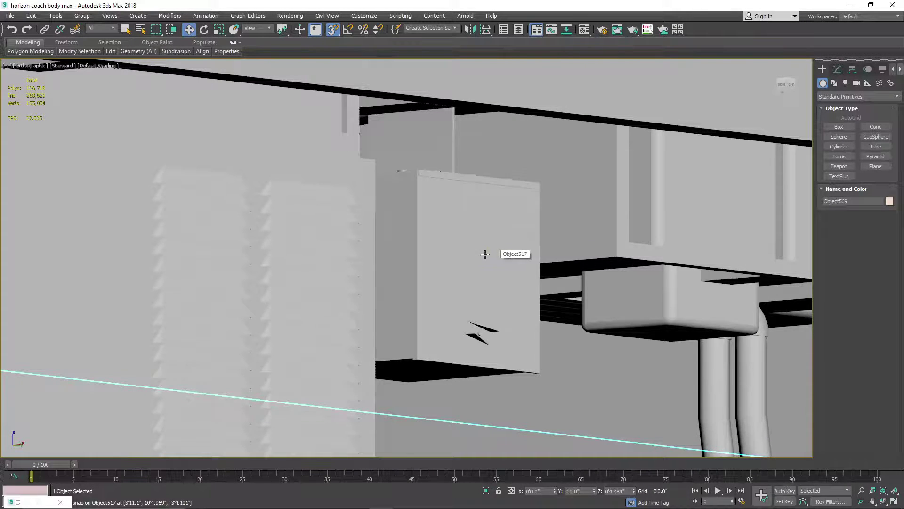
pyautogui.scroll(-5, 485, 253)
# - Inspect the small underframe box from above, including its bolted top bracket and the lightning-shaped detail on its face
pyautogui.click(791, 85)
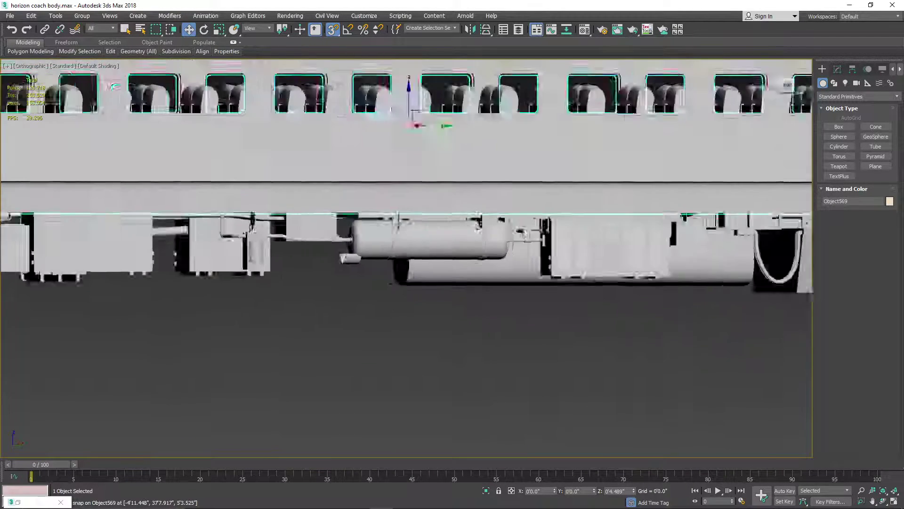
pyautogui.moveTo(494, 97); pyautogui.dragTo(735, 186, button='middle')
pyautogui.keyDown('alt'); pyautogui.moveTo(734, 186); pyautogui.dragTo(316, 158, button='middle'); pyautogui.keyUp('alt')
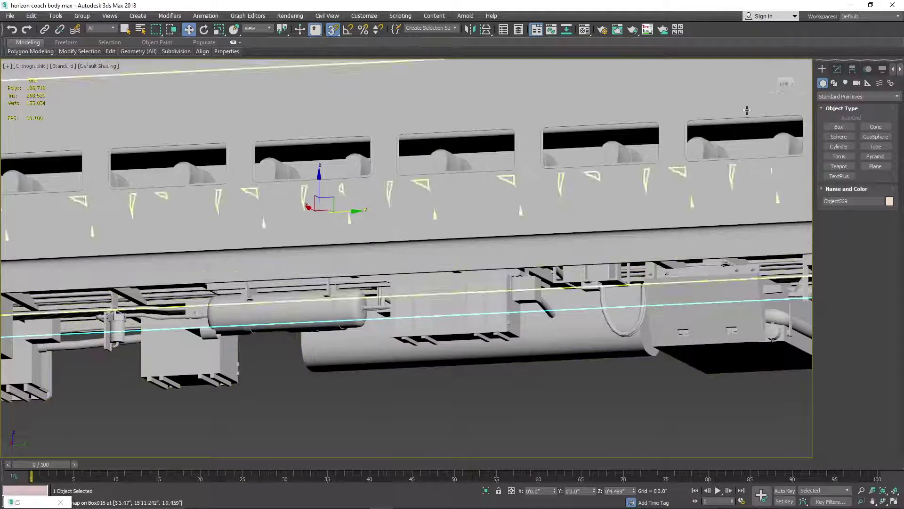
pyautogui.click(785, 89)
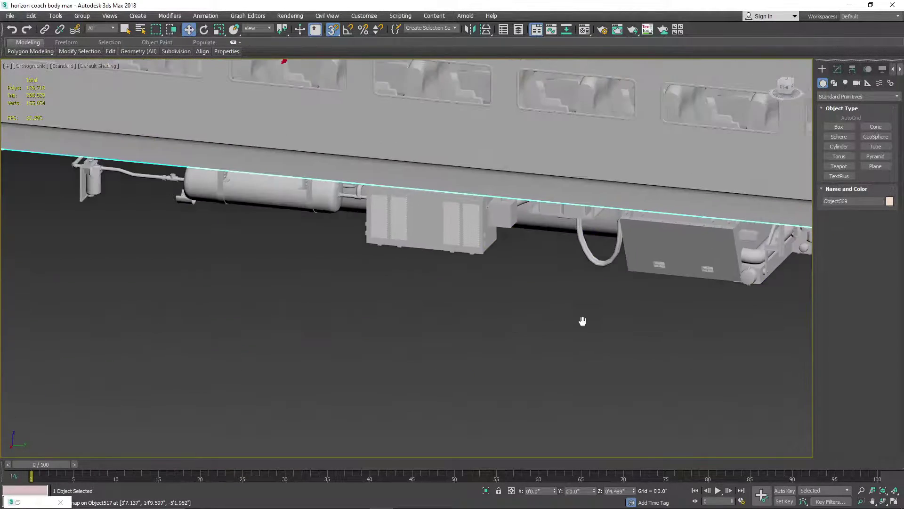
pyautogui.scroll(3, 508, 209)
pyautogui.scroll(5, 508, 209)
pyautogui.scroll(10, 512, 247)
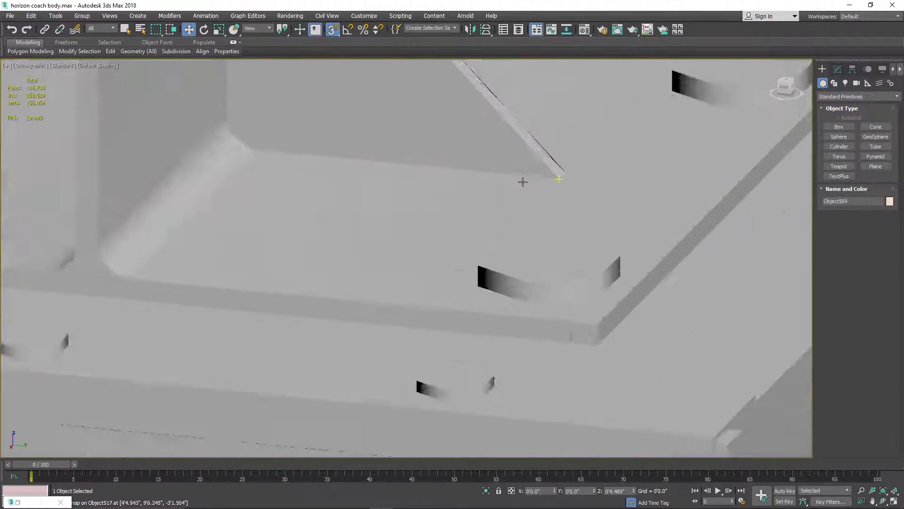
pyautogui.scroll(-8, 568, 179)
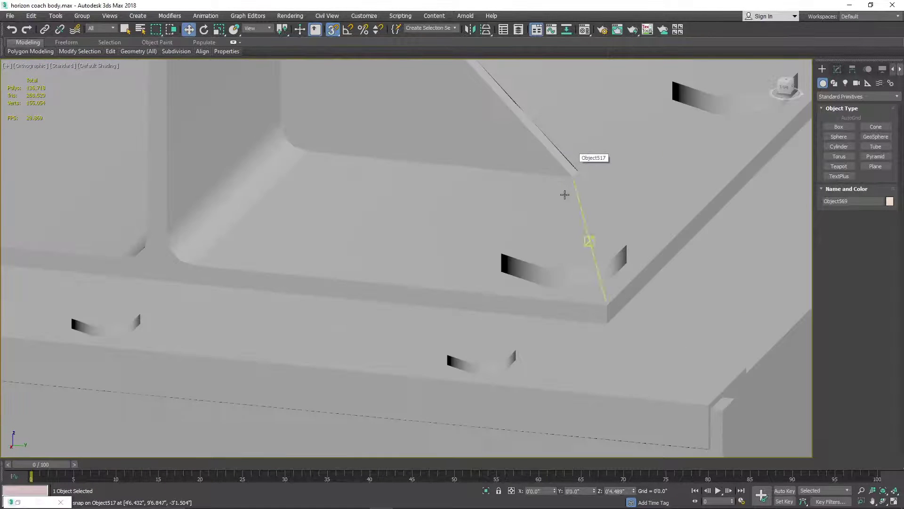
pyautogui.scroll(-3, 507, 273)
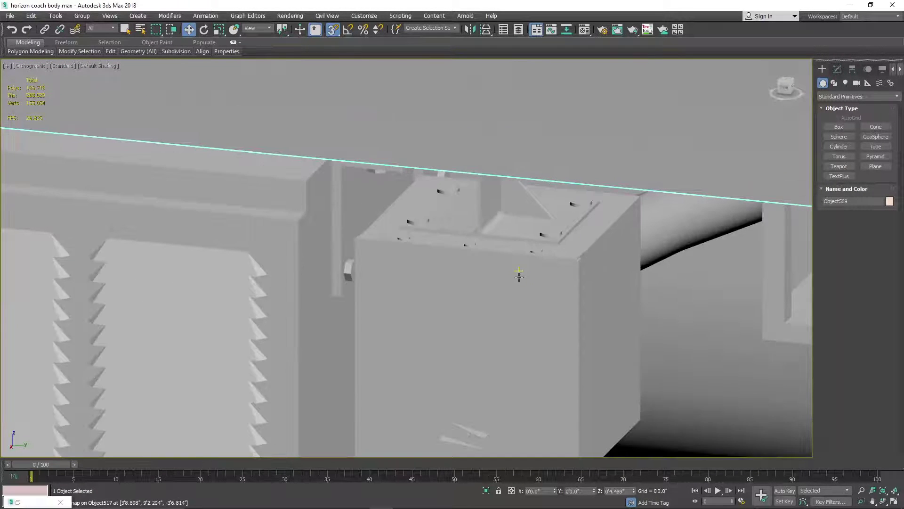
pyautogui.scroll(8, 510, 389)
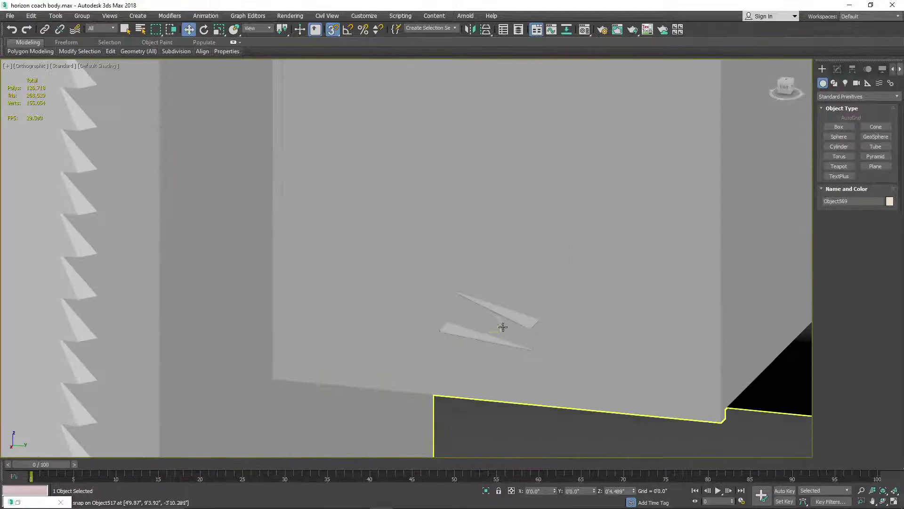
pyautogui.scroll(-10, 536, 326)
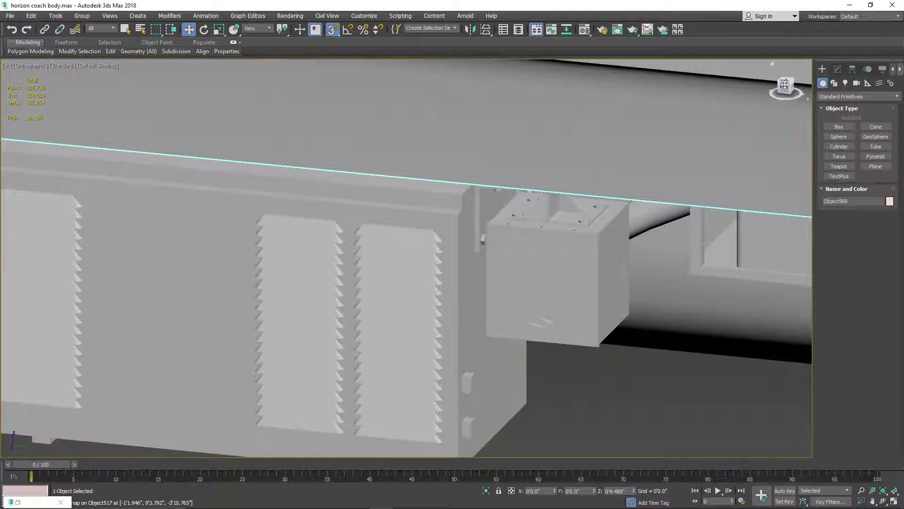
# - View the louvred cabinet, small box and looped hose below the windows from the side
pyautogui.click(784, 85)
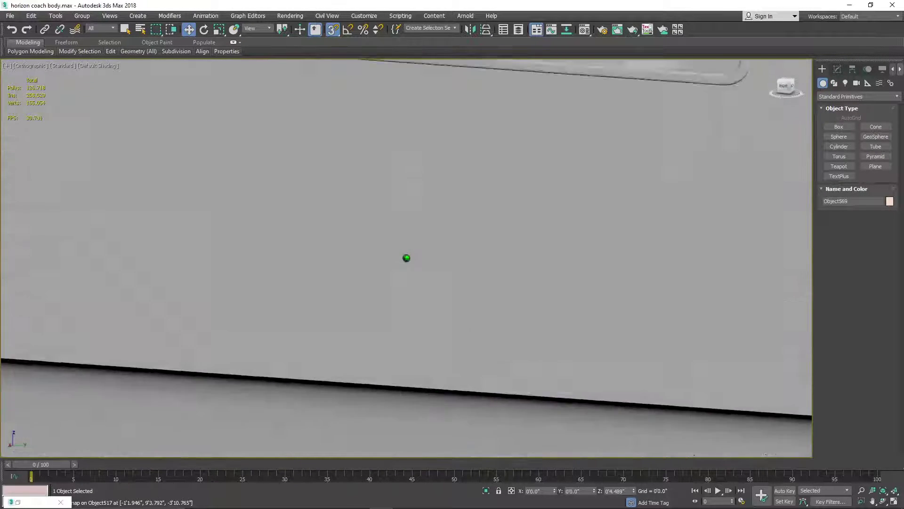
pyautogui.scroll(-8, 406, 259)
pyautogui.scroll(2, 663, 340)
pyautogui.moveTo(663, 340); pyautogui.dragTo(624, 331, button='middle')
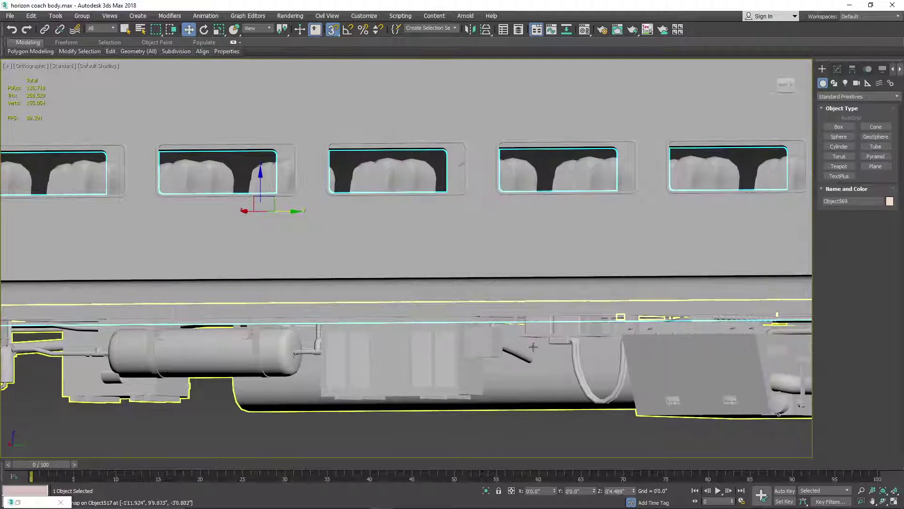
pyautogui.scroll(6, 525, 351)
pyautogui.scroll(-3, 525, 351)
pyautogui.scroll(-2, 573, 316)
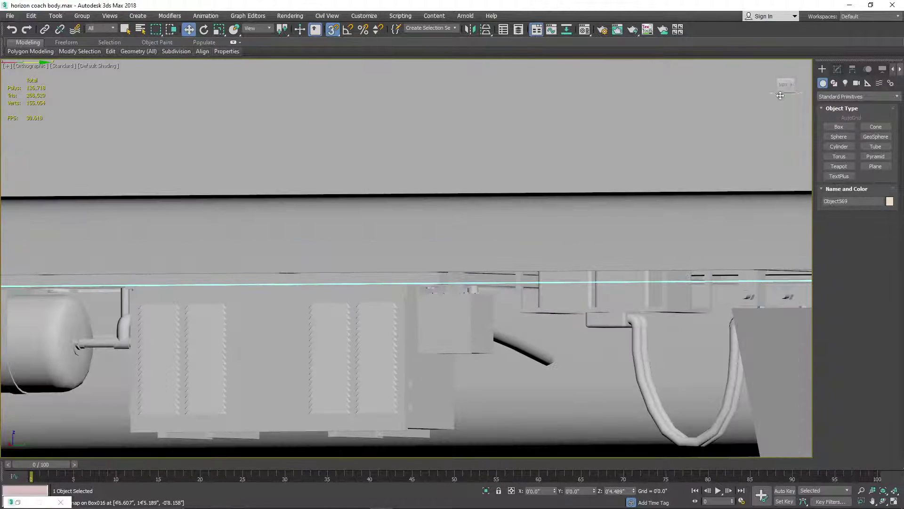
# - Examine the small box, the pipes behind it and the looped hose from a low angle
pyautogui.moveTo(791, 85); pyautogui.dragTo(783, 84)
pyautogui.moveTo(611, 365); pyautogui.dragTo(643, 177, button='middle')
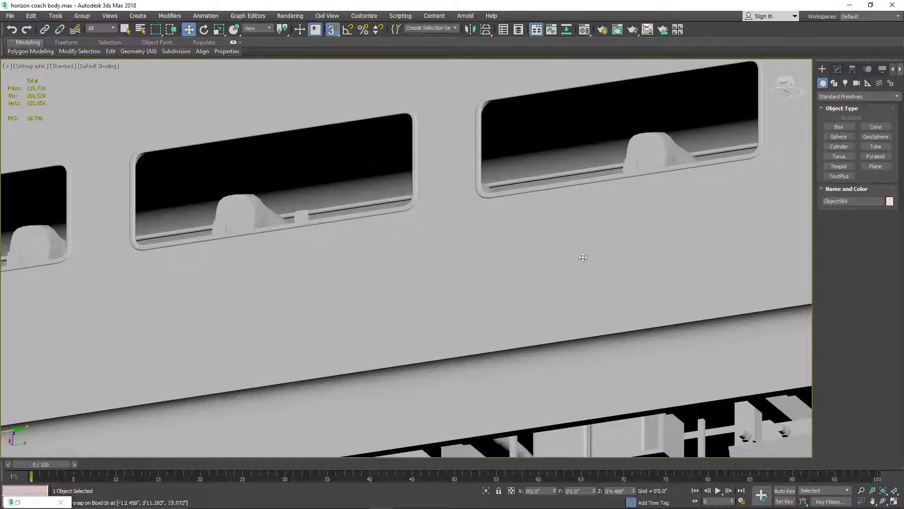
pyautogui.moveTo(583, 258); pyautogui.dragTo(594, 178, button='middle')
pyautogui.scroll(6, 565, 367)
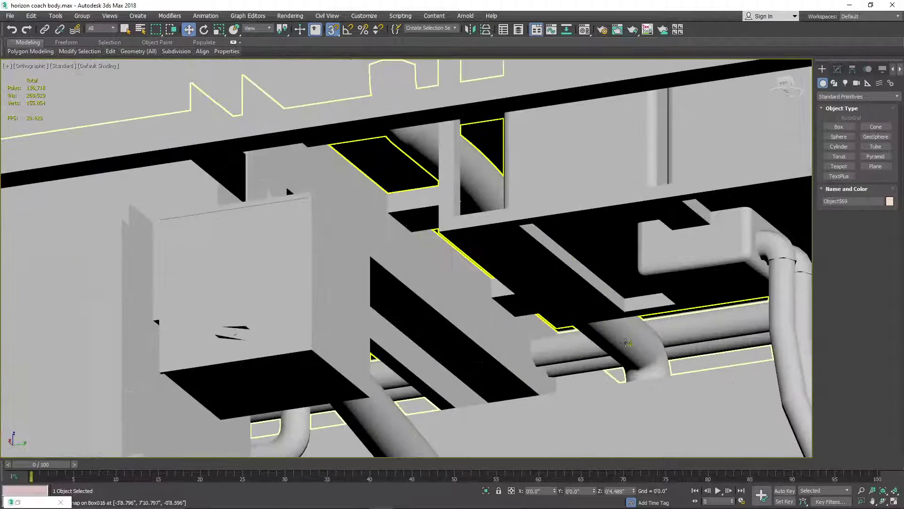
pyautogui.scroll(-5, 611, 349)
pyautogui.scroll(2, 610, 348)
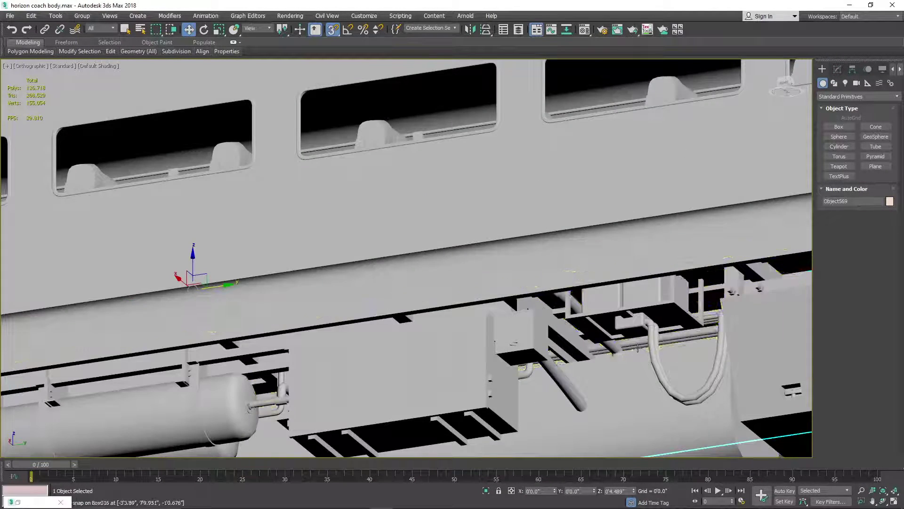
pyautogui.moveTo(631, 348); pyautogui.dragTo(465, 319, button='middle')
pyautogui.scroll(5, 501, 376)
pyautogui.scroll(-5, 595, 317)
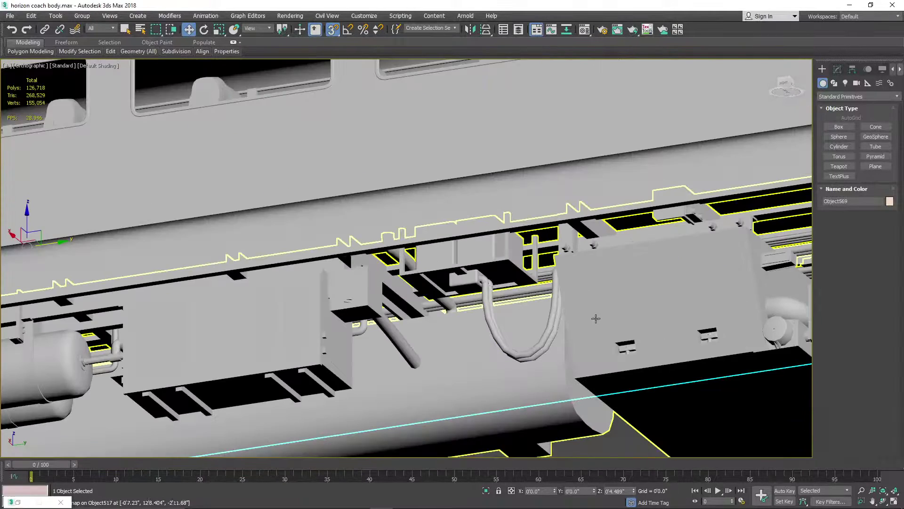
# - Inspect the round capped fitting and the two recessed latches on the large sloped underframe box
pyautogui.scroll(8, 669, 349)
pyautogui.scroll(2, 674, 349)
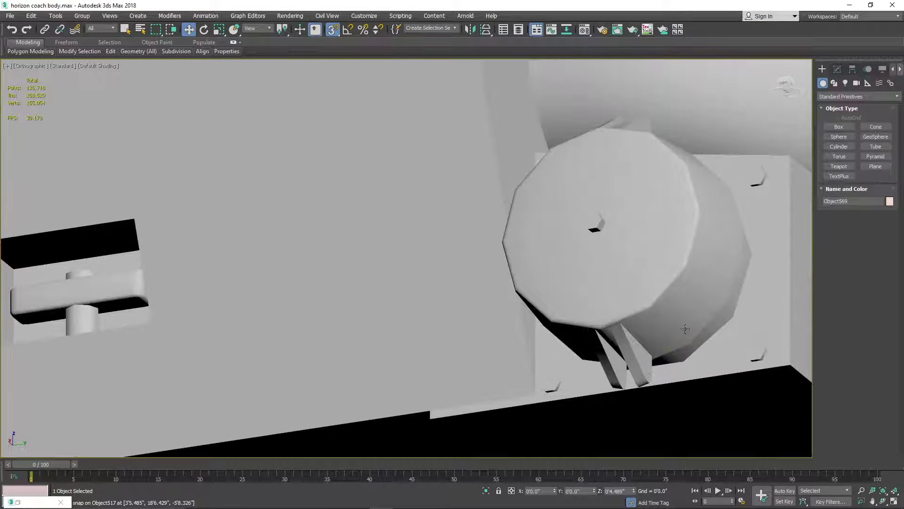
pyautogui.moveTo(688, 325); pyautogui.dragTo(678, 342, button='middle')
pyautogui.moveTo(493, 335); pyautogui.dragTo(697, 298, button='middle')
pyautogui.moveTo(245, 292); pyautogui.dragTo(603, 293, button='middle')
pyautogui.scroll(-3, 313, 293)
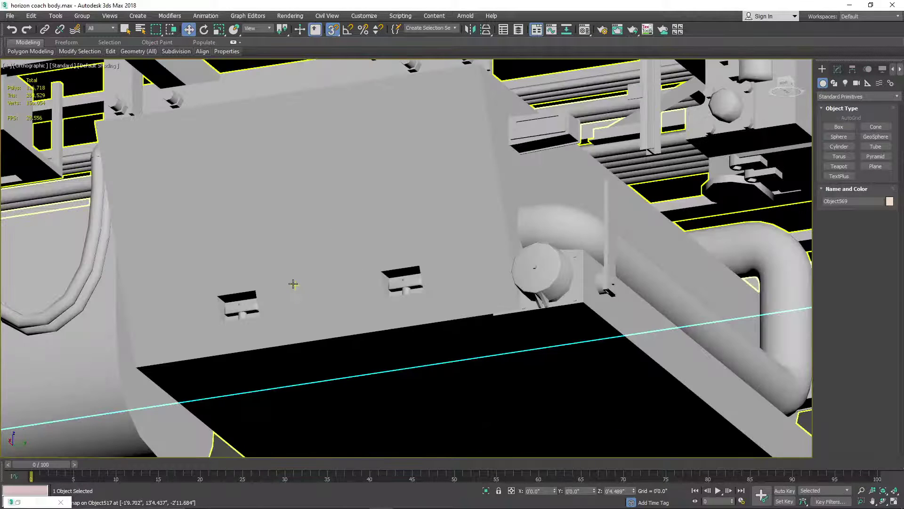
pyautogui.moveTo(480, 234); pyautogui.dragTo(578, 247, button='middle')
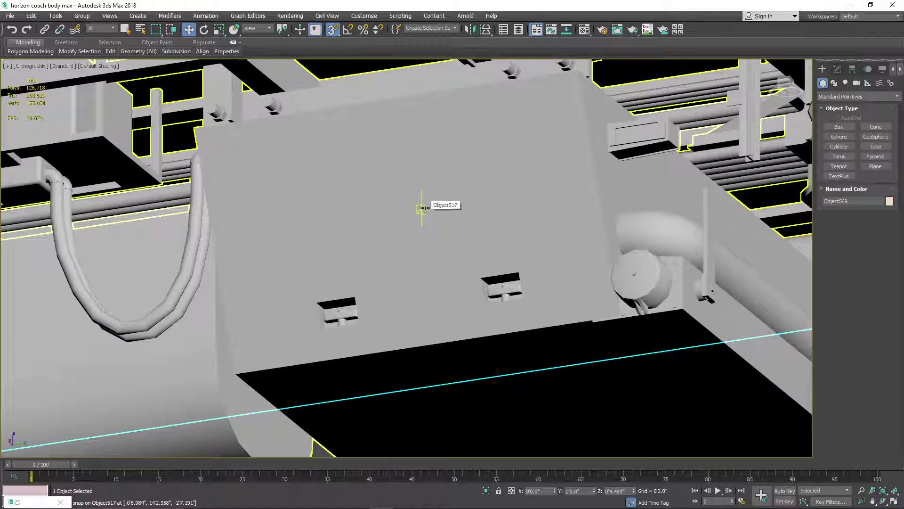
# - Examine the bracket-mounted valve unit and piping between the large sloped box and the bogie
pyautogui.scroll(-3, 467, 203)
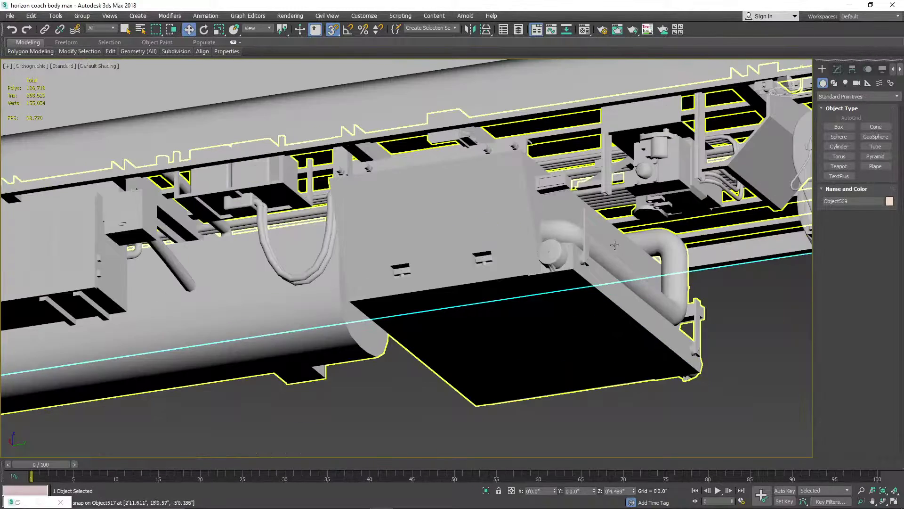
pyautogui.moveTo(589, 292); pyautogui.dragTo(463, 292, button='middle')
pyautogui.moveTo(556, 208); pyautogui.dragTo(518, 253, button='middle')
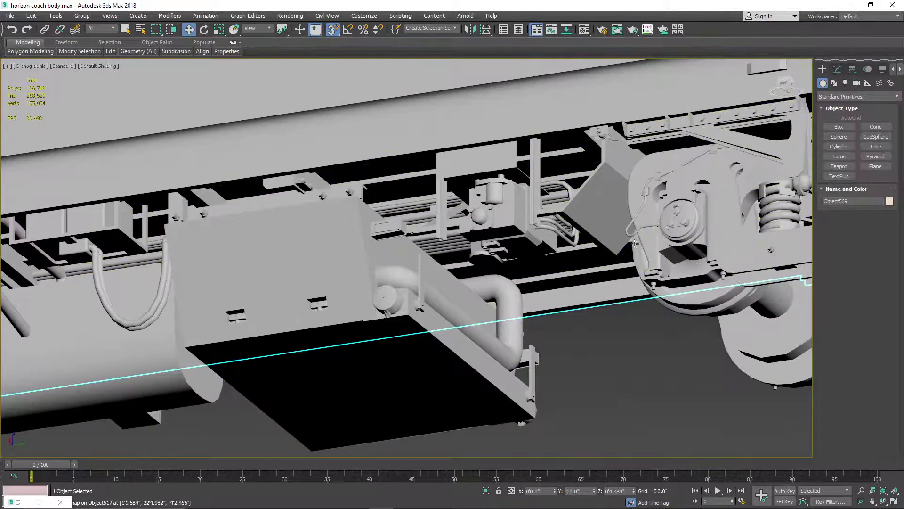
pyautogui.moveTo(398, 254)
pyautogui.keyDown('alt'); pyautogui.mouseDown(button='middle')
pyautogui.moveTo(422, 294)
pyautogui.moveTo(457, 311)
pyautogui.moveTo(487, 308)
pyautogui.moveTo(597, 232)
pyautogui.moveTo(784, 158)
pyautogui.mouseUp(button='middle'); pyautogui.keyUp('alt')
pyautogui.keyDown('alt'); pyautogui.moveTo(785, 84); pyautogui.dragTo(459, 302, button='middle'); pyautogui.keyUp('alt')
pyautogui.scroll(8, 460, 302)
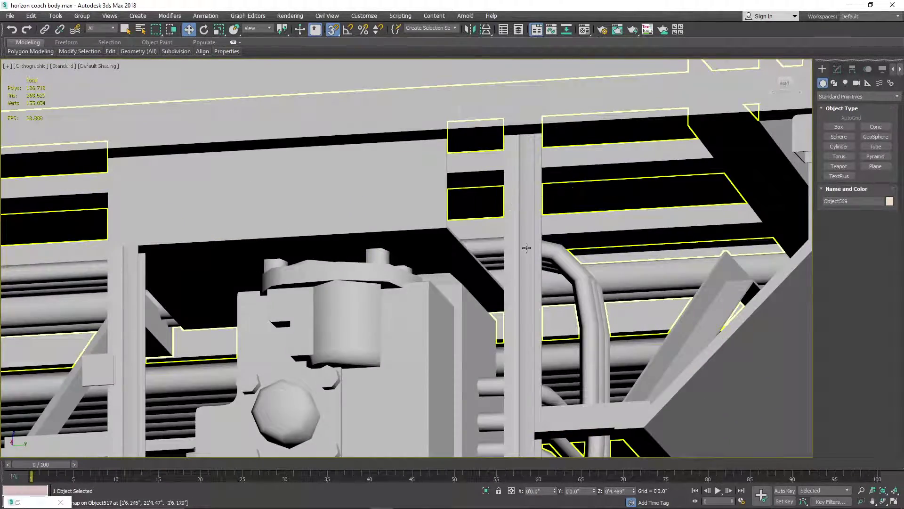
pyautogui.scroll(-3, 529, 247)
pyautogui.scroll(-2, 629, 321)
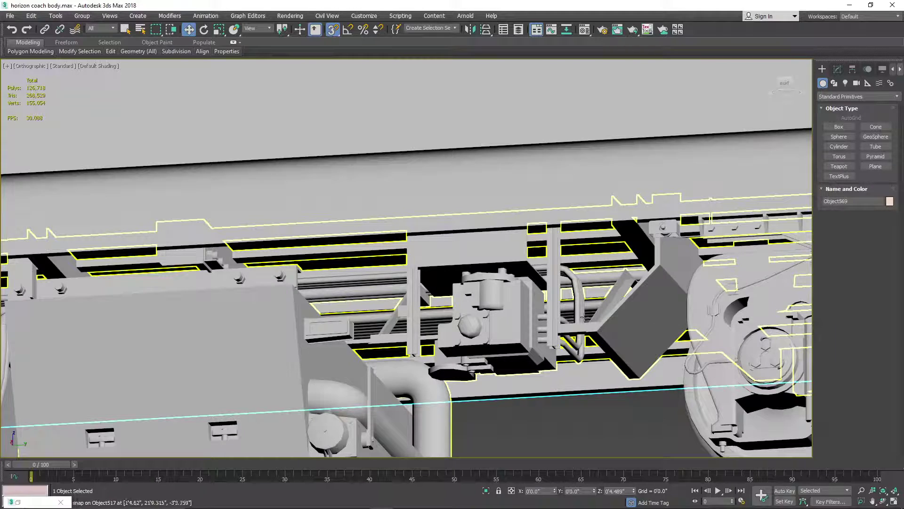
pyautogui.scroll(-4, 630, 297)
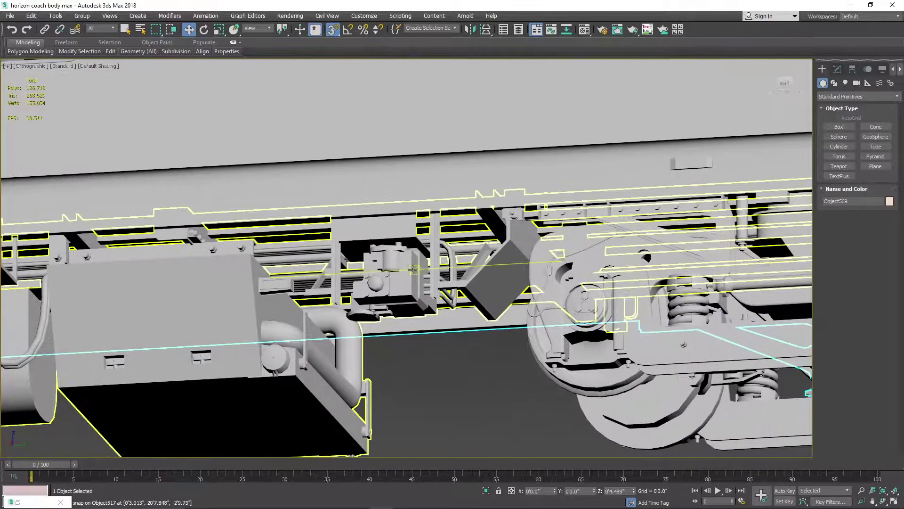
# - Move back along the underframe to the cylindrical air tanks and view them from below
pyautogui.moveTo(183, 285)
pyautogui.mouseDown(button='middle')
pyautogui.moveTo(355, 253)
pyautogui.moveTo(320, 250)
pyautogui.moveTo(519, 251)
pyautogui.mouseUp(button='middle')
pyautogui.moveTo(236, 253); pyautogui.dragTo(553, 224, button='middle')
pyautogui.moveTo(392, 233); pyautogui.dragTo(660, 209, button='middle')
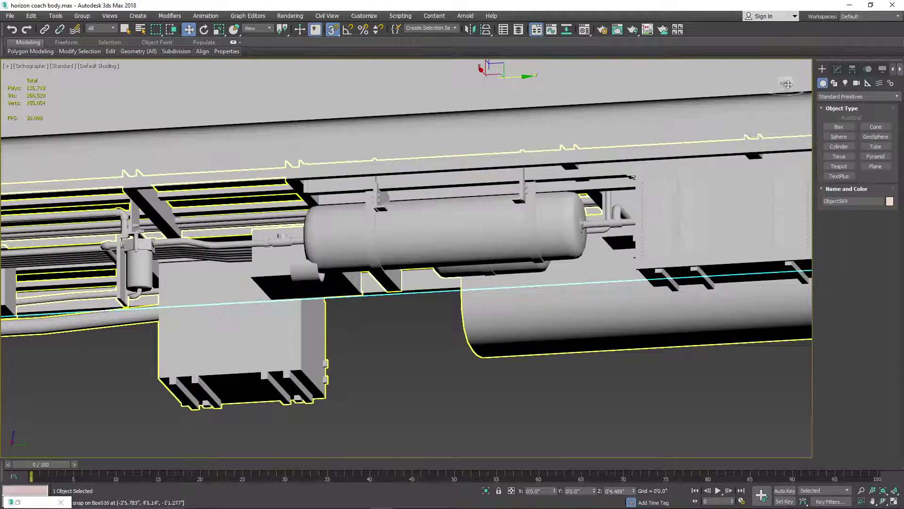
pyautogui.keyDown('alt'); pyautogui.moveTo(276, 236); pyautogui.dragTo(288, 174, button='middle'); pyautogui.keyUp('alt')
pyautogui.moveTo(502, 374); pyautogui.dragTo(331, 141, button='middle')
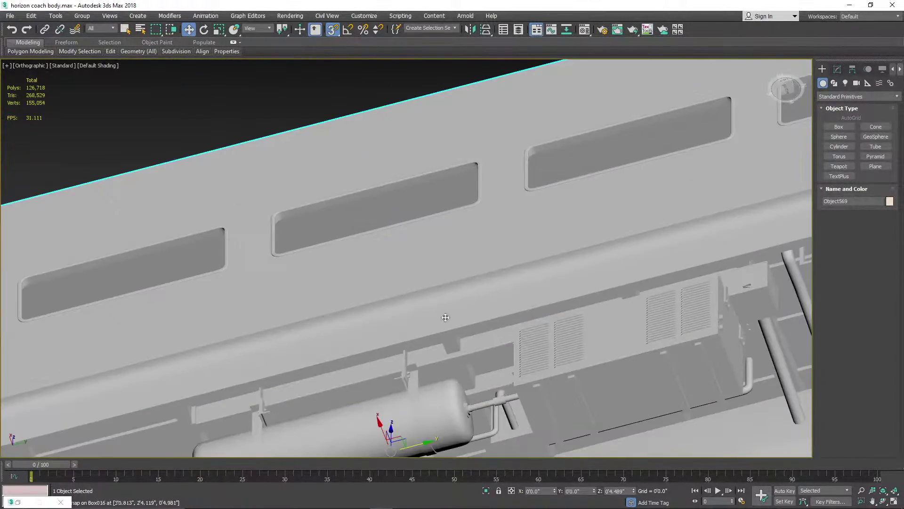
pyautogui.moveTo(444, 315); pyautogui.dragTo(451, 221, button='middle')
pyautogui.scroll(2, 401, 402)
pyautogui.moveTo(345, 396); pyautogui.dragTo(485, 319, button='middle')
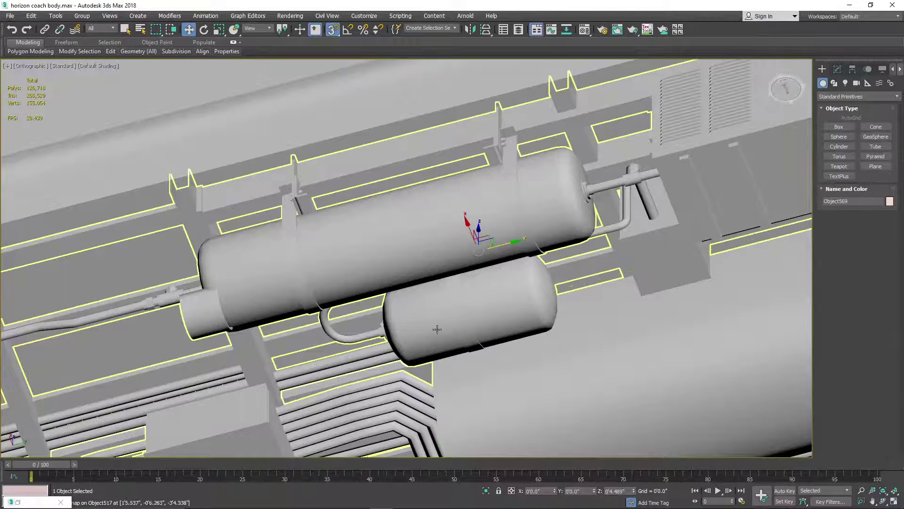
# - Inspect the pipe connections at the air tank's end, then view the wider underframe toward the bogie from below
pyautogui.scroll(-5, 500, 320)
pyautogui.scroll(5, 553, 273)
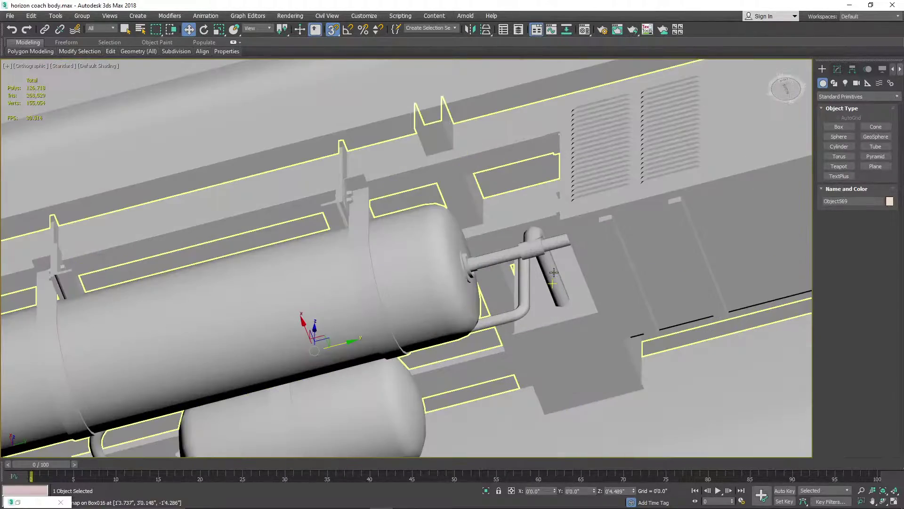
pyautogui.scroll(-5, 544, 286)
pyautogui.scroll(4, 542, 301)
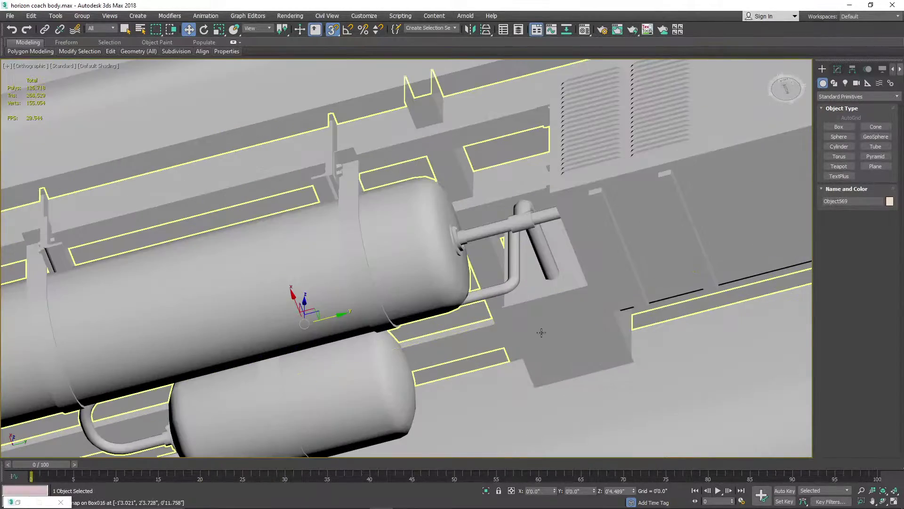
pyautogui.scroll(-1, 573, 320)
pyautogui.scroll(-4, 571, 319)
pyautogui.moveTo(423, 374); pyautogui.dragTo(592, 256, button='middle')
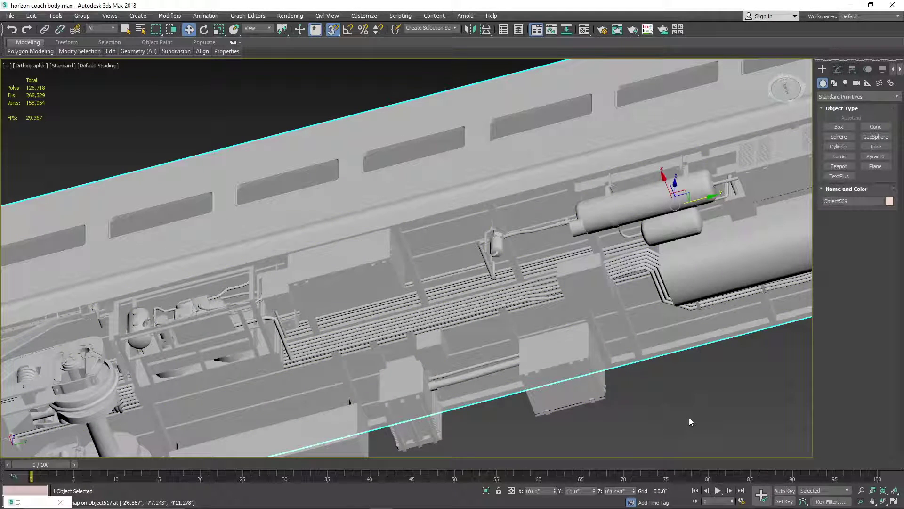
# - View the underframe from below along its full length, from one bogie past the tanks to the other
pyautogui.moveTo(517, 422); pyautogui.dragTo(656, 338, button='middle')
pyautogui.moveTo(455, 406); pyautogui.dragTo(577, 371, button='middle')
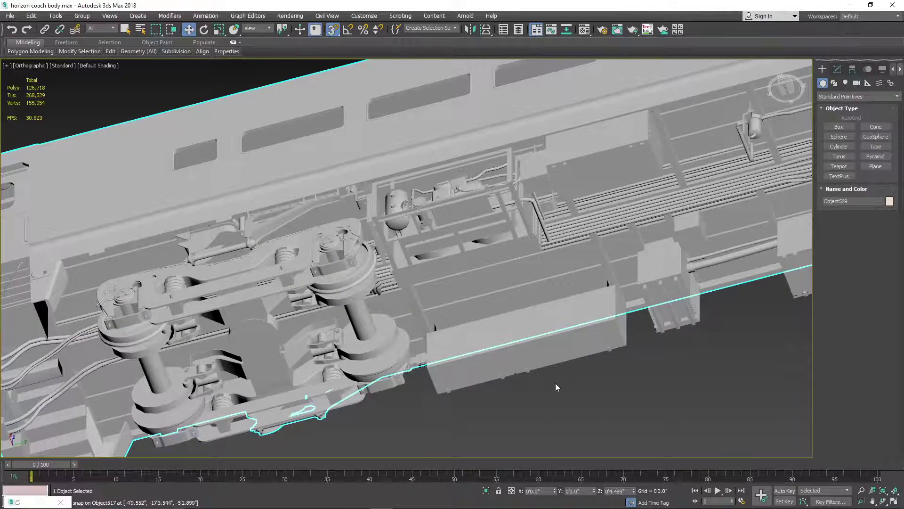
pyautogui.scroll(-4, 556, 383)
pyautogui.moveTo(642, 344); pyautogui.dragTo(284, 336, button='middle')
pyautogui.moveTo(610, 295); pyautogui.dragTo(533, 322, button='middle')
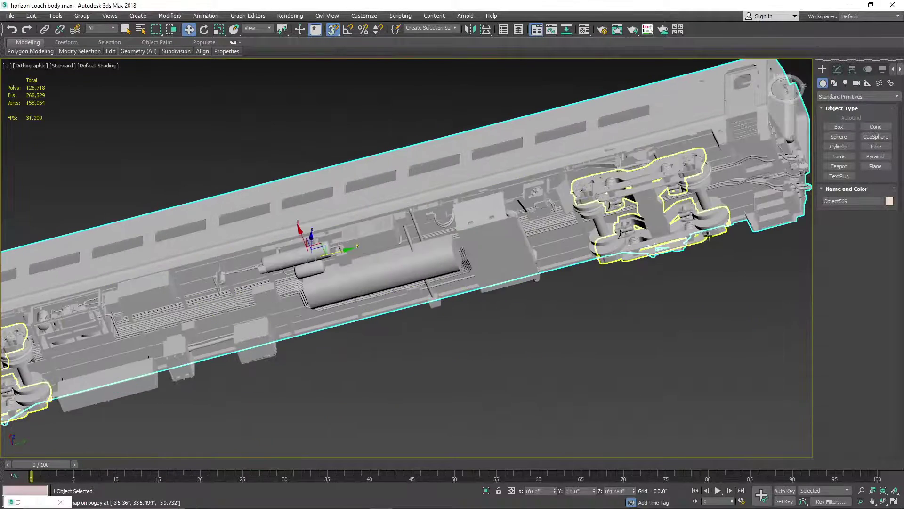
pyautogui.moveTo(674, 288); pyautogui.dragTo(660, 299, button='middle')
# - Select the bogie frame and its wheels at the coach's end from a side view
pyautogui.moveTo(791, 88); pyautogui.dragTo(789, 99)
pyautogui.moveTo(584, 158); pyautogui.dragTo(451, 313, button='middle')
pyautogui.scroll(3, 466, 294)
pyautogui.click(470, 293)
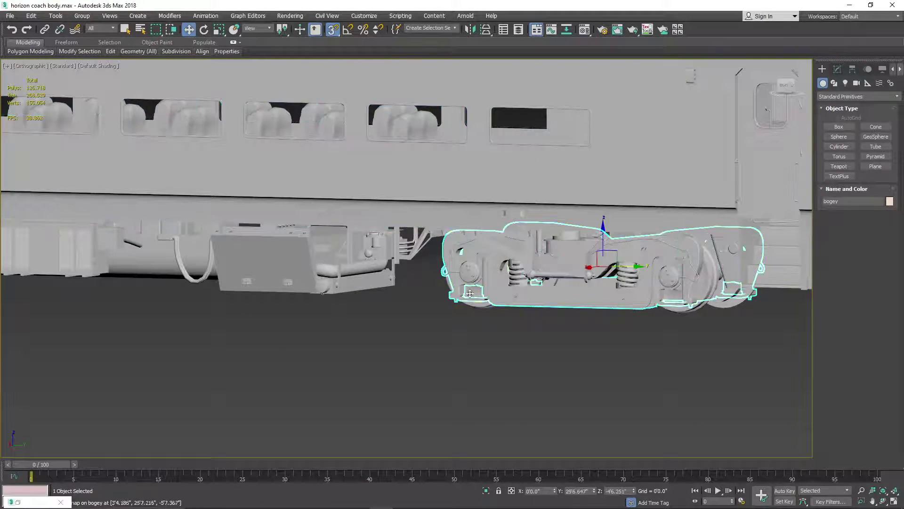
pyautogui.rightClick(466, 222)
pyautogui.click(507, 230)
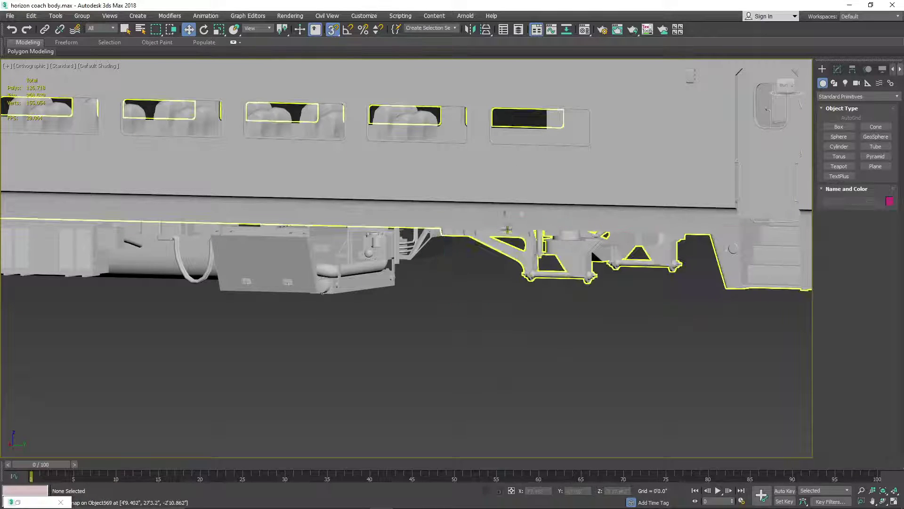
pyautogui.moveTo(507, 230); pyautogui.dragTo(503, 230, button='middle')
pyautogui.hotkey('ctrl', 'z')
# - Hide everything except the selected bogie and its wheels, view it from above and clear the selection
pyautogui.rightClick(509, 298)
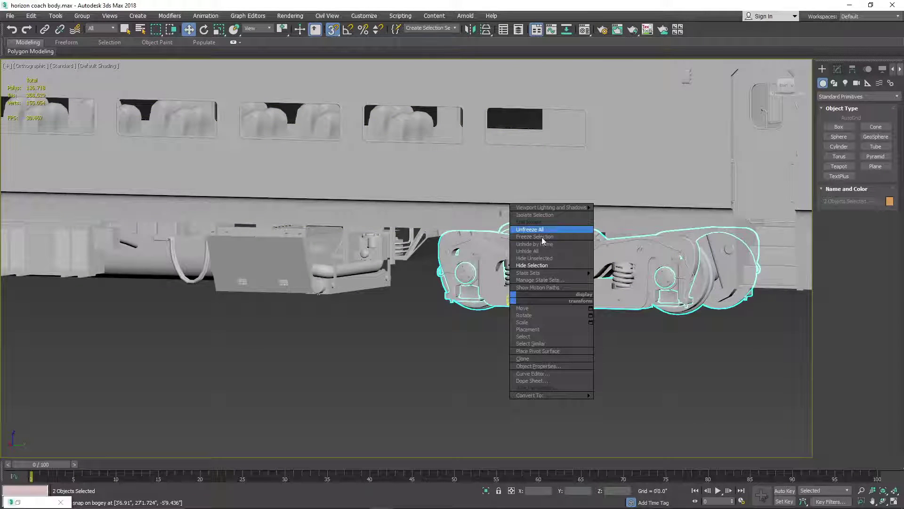
pyautogui.click(536, 259)
pyautogui.moveTo(573, 270); pyautogui.dragTo(513, 268, button='middle')
pyautogui.moveTo(786, 86); pyautogui.dragTo(785, 109)
pyautogui.moveTo(652, 301); pyautogui.dragTo(598, 183, button='middle')
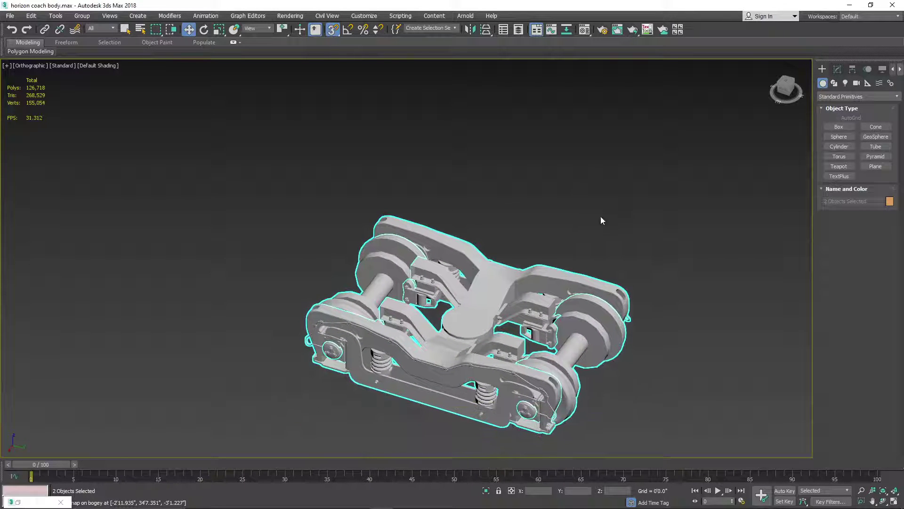
pyautogui.moveTo(602, 220); pyautogui.dragTo(678, 246, button='middle')
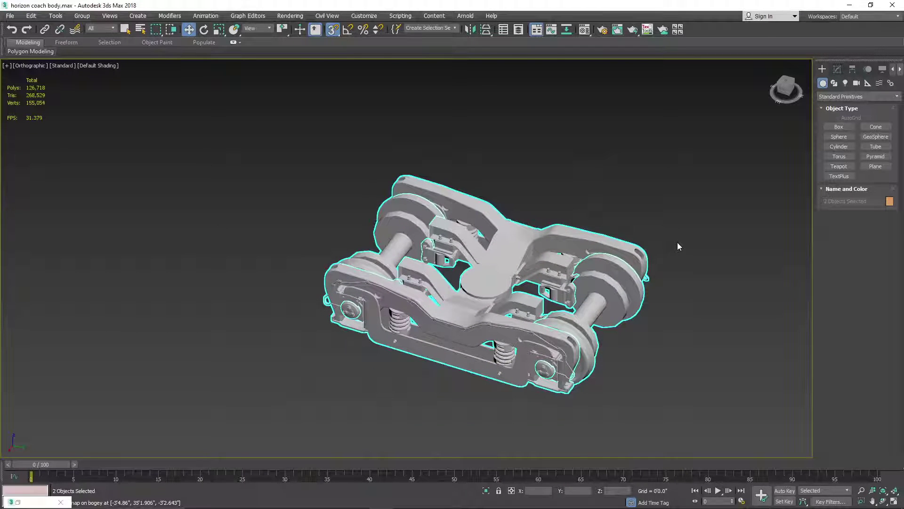
pyautogui.click(723, 370)
# - Examine the bogie's side frame, coil springs, round centre plate and bolted arms up close and as a whole
pyautogui.scroll(5, 460, 386)
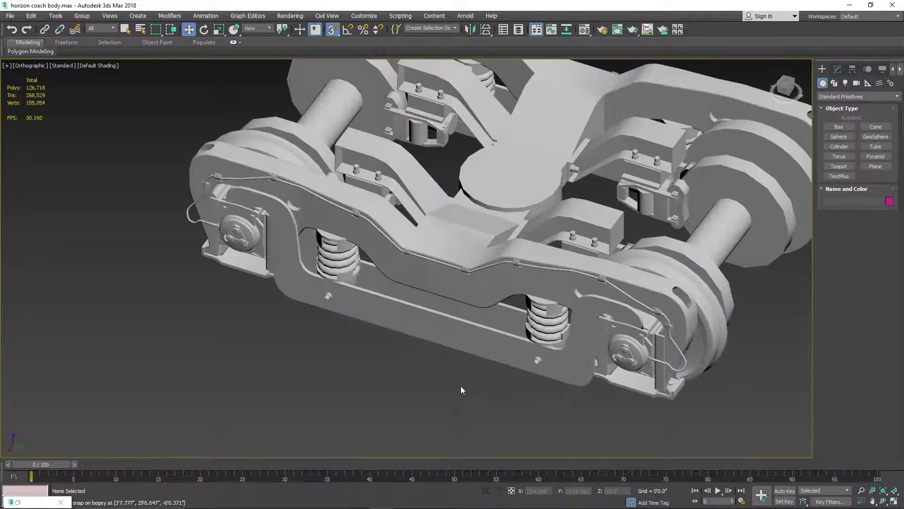
pyautogui.scroll(-3, 401, 385)
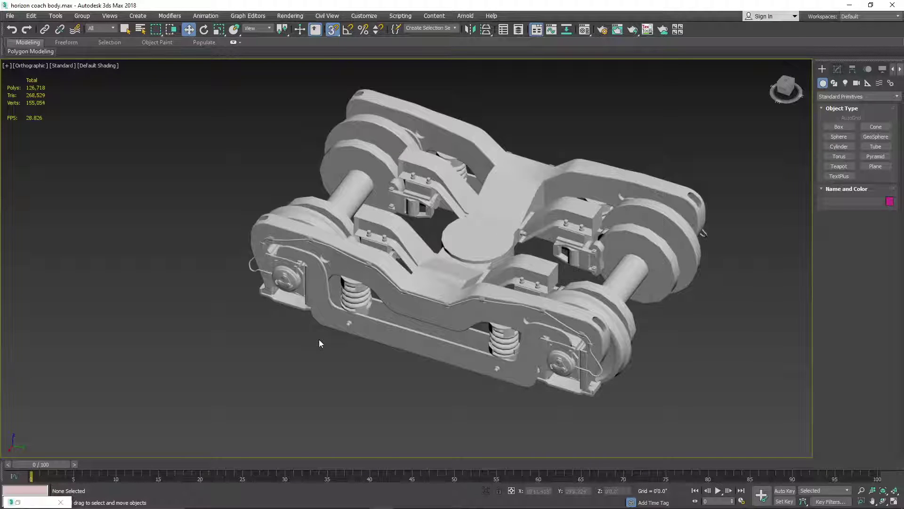
pyautogui.scroll(5, 396, 306)
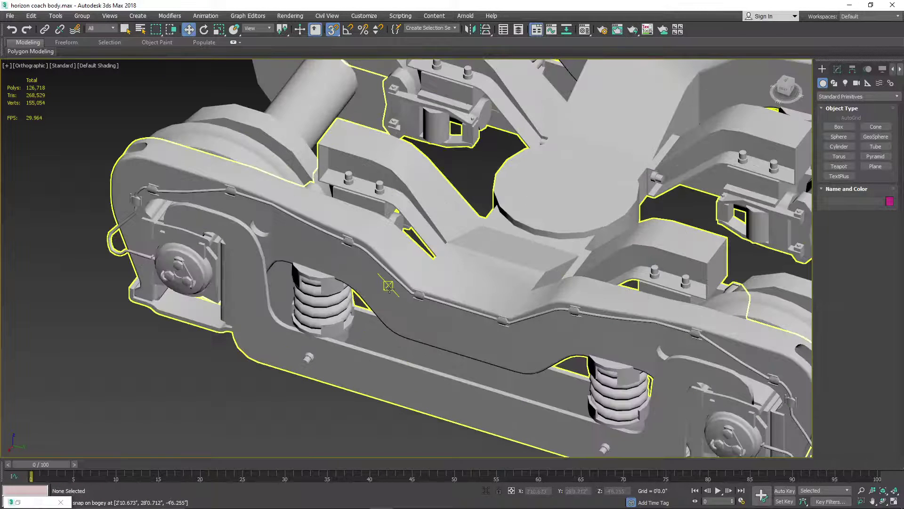
pyautogui.scroll(3, 337, 193)
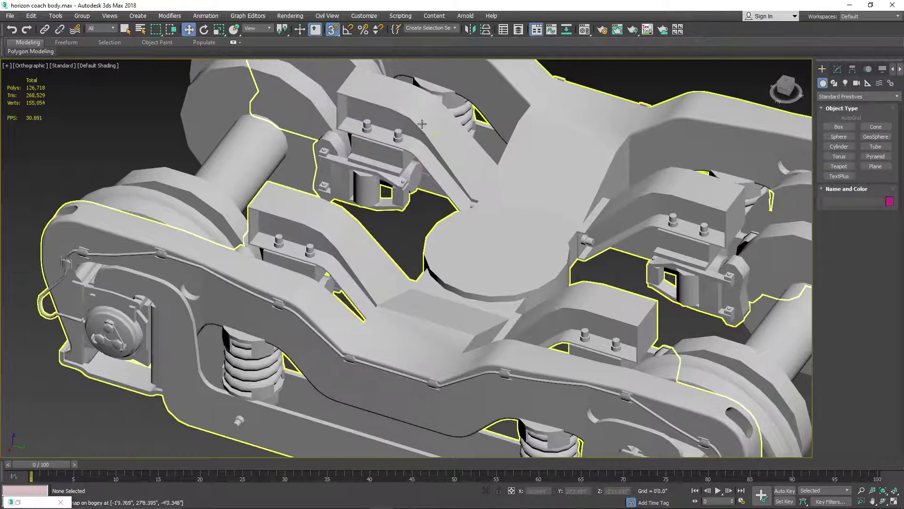
pyautogui.scroll(-2, 337, 193)
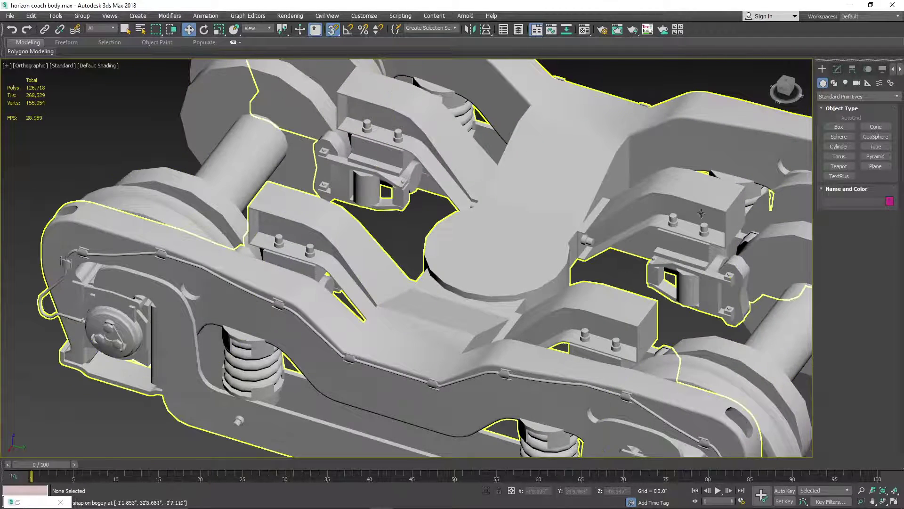
pyautogui.scroll(-4, 658, 281)
pyautogui.moveTo(715, 295); pyautogui.dragTo(639, 289, button='middle')
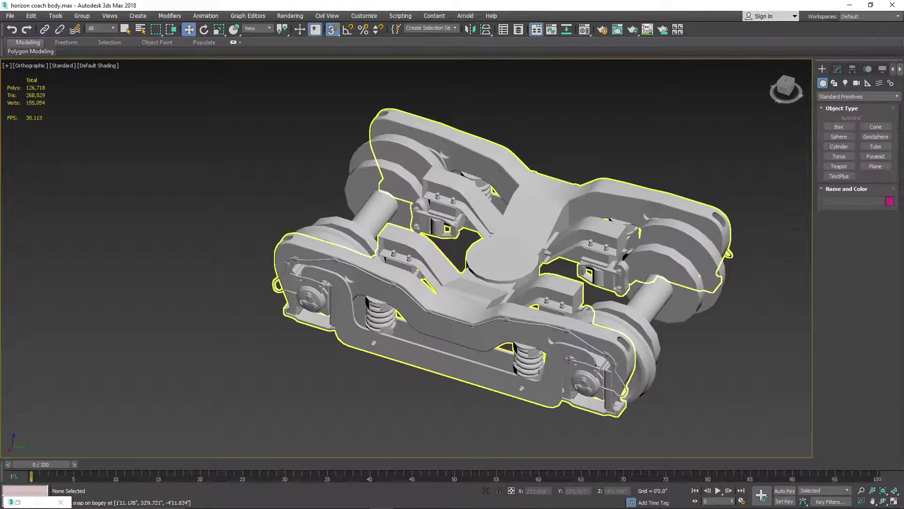
# - Inspect the slotted opening, clipped cable and wheelset at the bogie frame's end, then view the bogie from the opposite direction
pyautogui.scroll(3, 580, 375)
pyautogui.moveTo(702, 289); pyautogui.dragTo(505, 277, button='middle')
pyautogui.scroll(5, 504, 277)
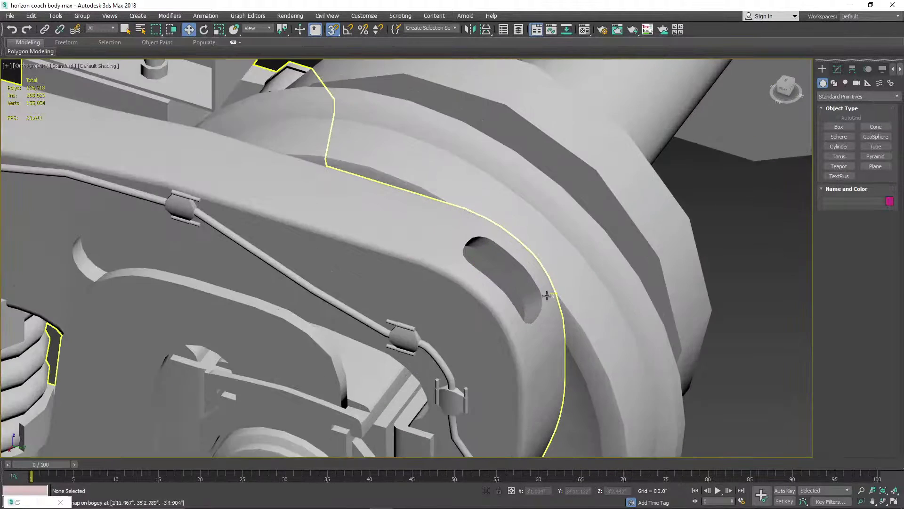
pyautogui.scroll(-4, 531, 307)
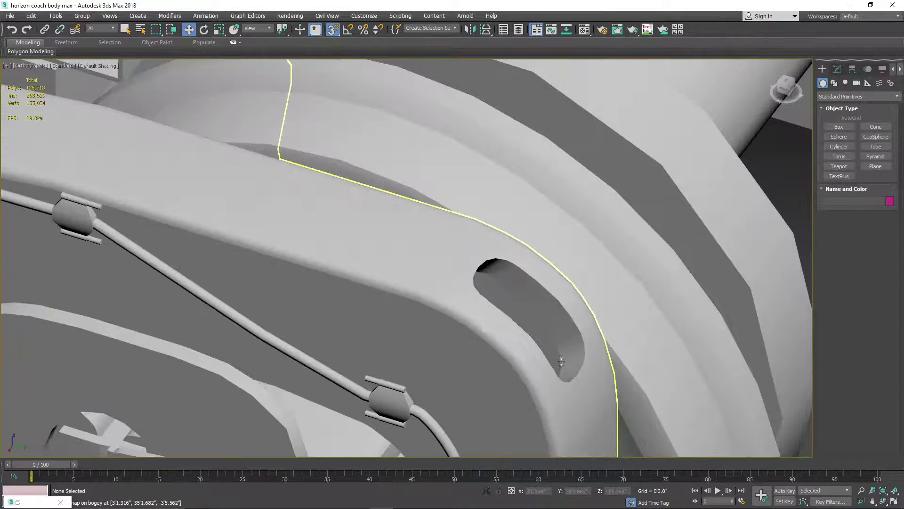
pyautogui.scroll(2, 539, 331)
pyautogui.scroll(-4, 490, 308)
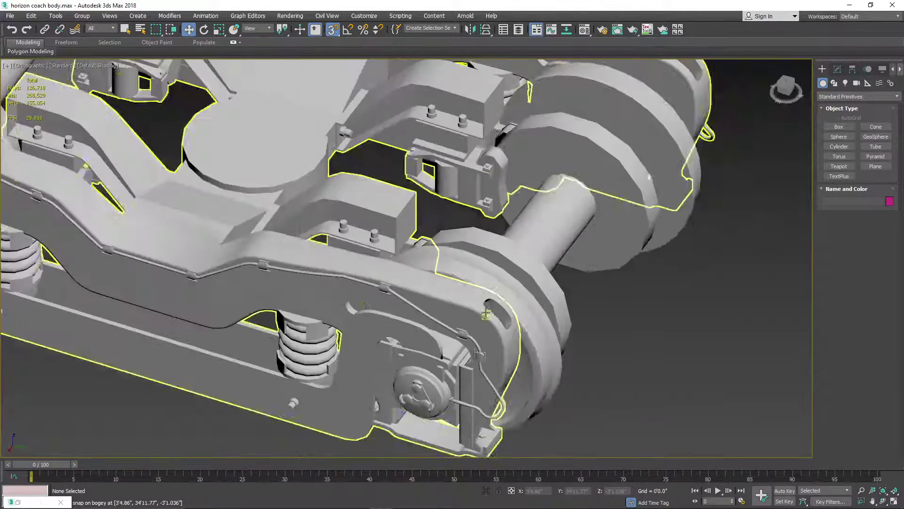
pyautogui.scroll(4, 343, 309)
pyautogui.scroll(-4, 409, 287)
pyautogui.scroll(-5, 410, 286)
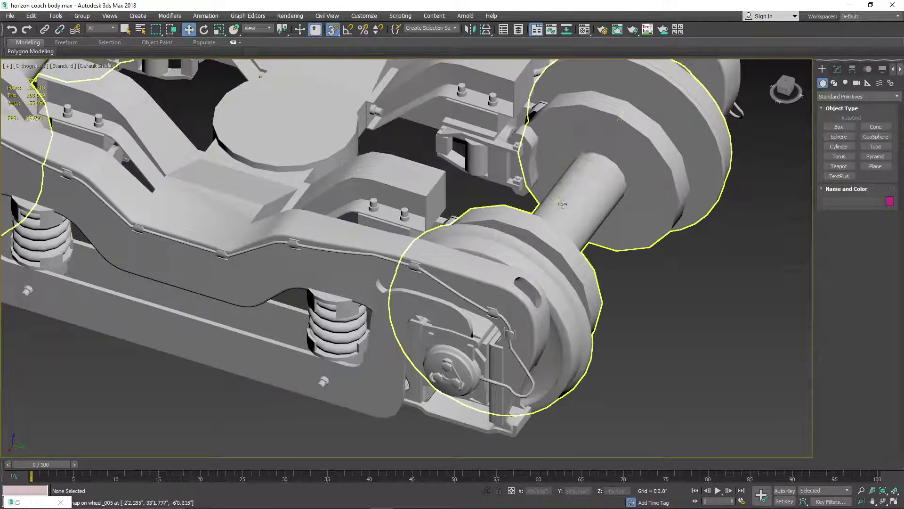
pyautogui.moveTo(786, 88); pyautogui.dragTo(761, 92)
pyautogui.moveTo(341, 165); pyautogui.dragTo(416, 329, button='middle')
pyautogui.rightClick(490, 299)
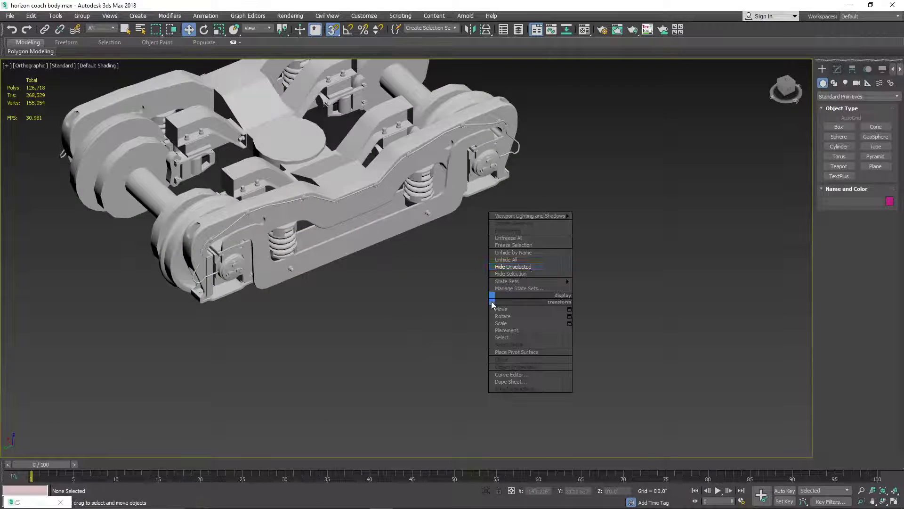
pyautogui.click(529, 267)
pyautogui.rightClick(528, 267)
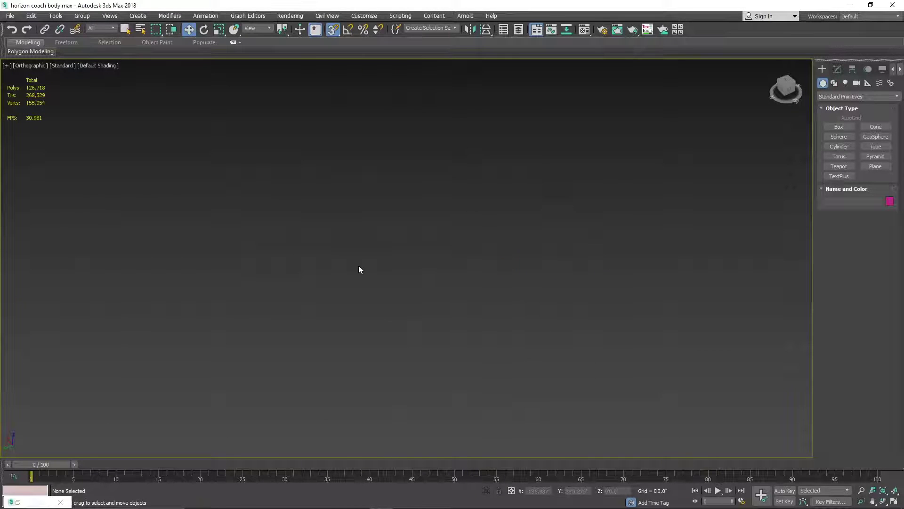
# - Undo the last two hide operations to bring back the full coach, and clear the selection
pyautogui.hotkey('ctrl', 'z')
pyautogui.hotkey('ctrl', 'z')
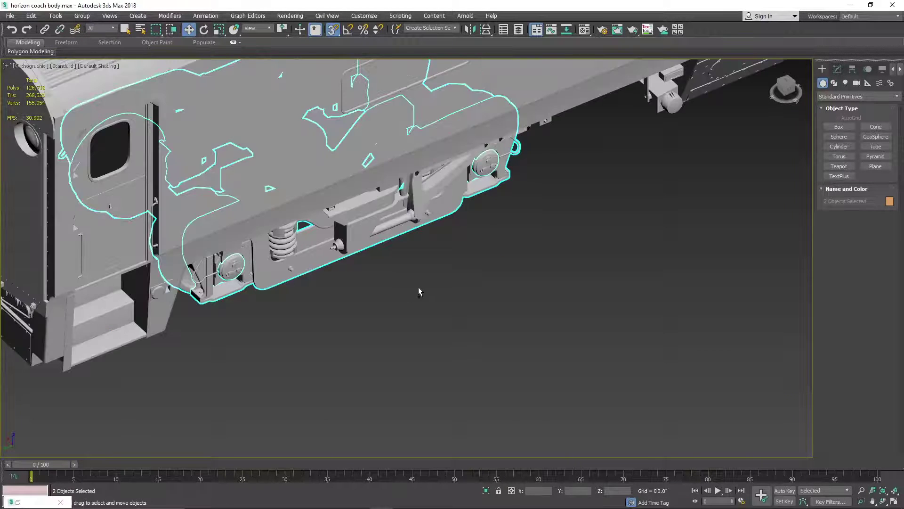
pyautogui.scroll(-10, 418, 291)
pyautogui.click(499, 331)
# - View the whole coach, then inspect its side windows and end door from the other side
pyautogui.scroll(-3, 619, 282)
pyautogui.moveTo(619, 282); pyautogui.dragTo(604, 283, button='middle')
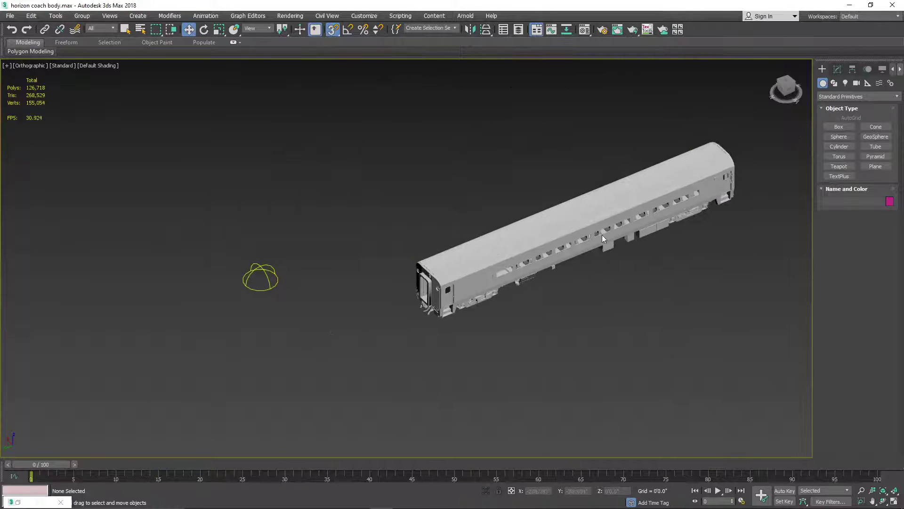
pyautogui.moveTo(793, 96); pyautogui.dragTo(779, 99)
pyautogui.scroll(10, 699, 256)
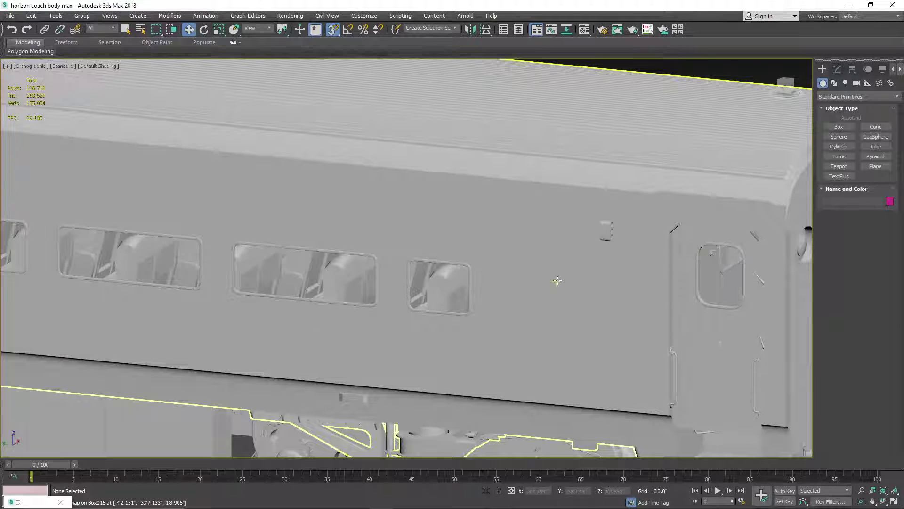
pyautogui.scroll(-8, 559, 280)
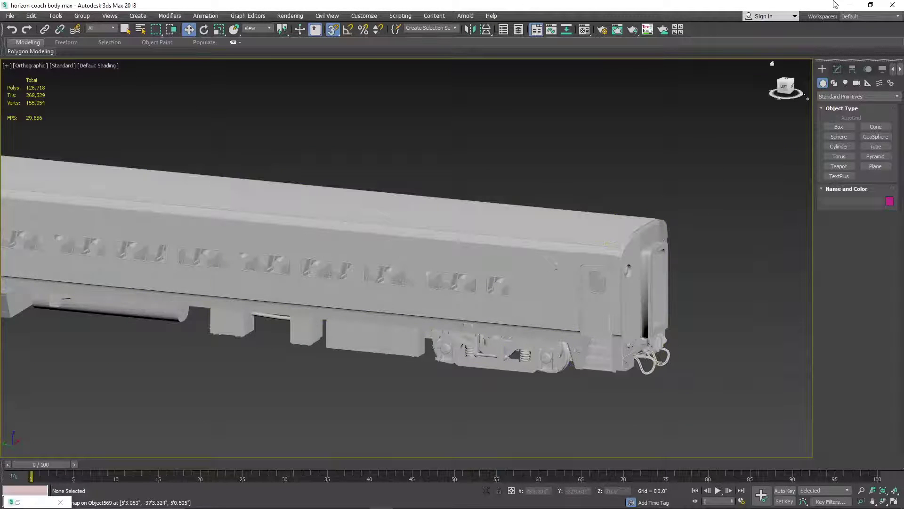
# - Close the coach body scene and view the Horizon coach and diner renders in the photo viewer
pyautogui.click(892, 4)
pyautogui.click(459, 274)
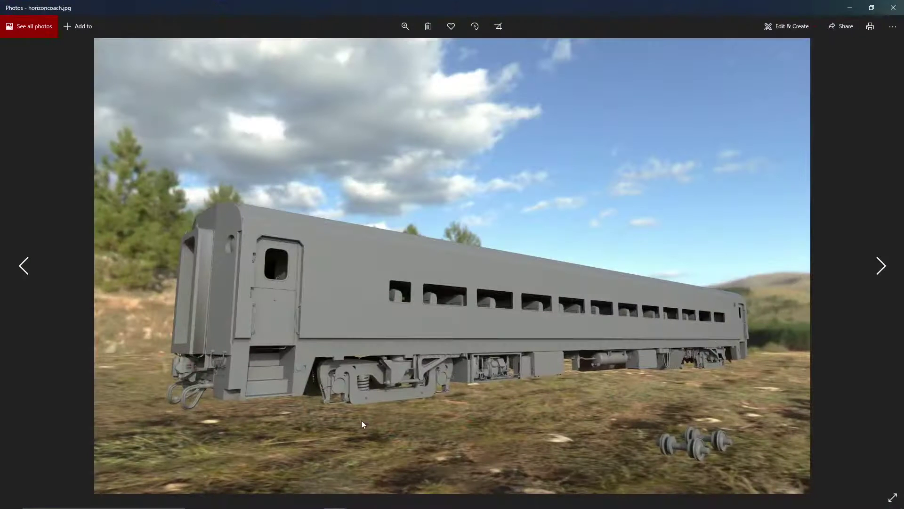
pyautogui.click(881, 265)
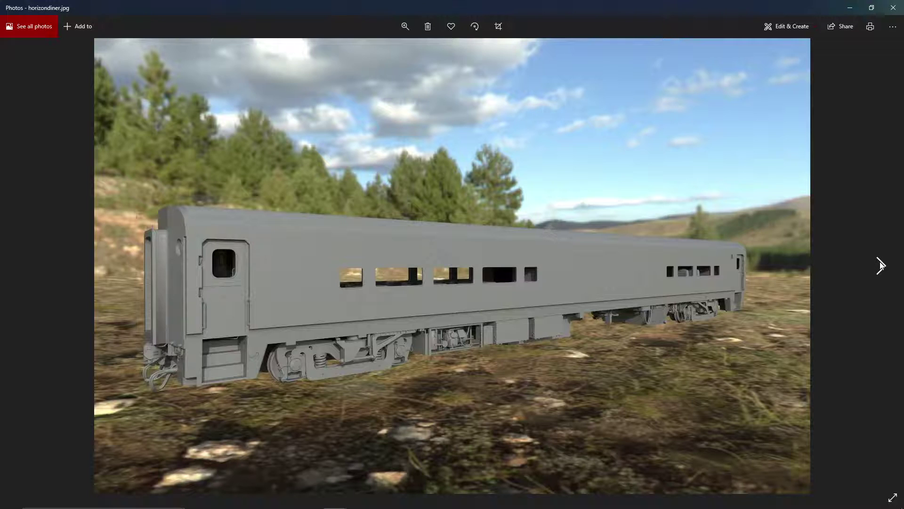
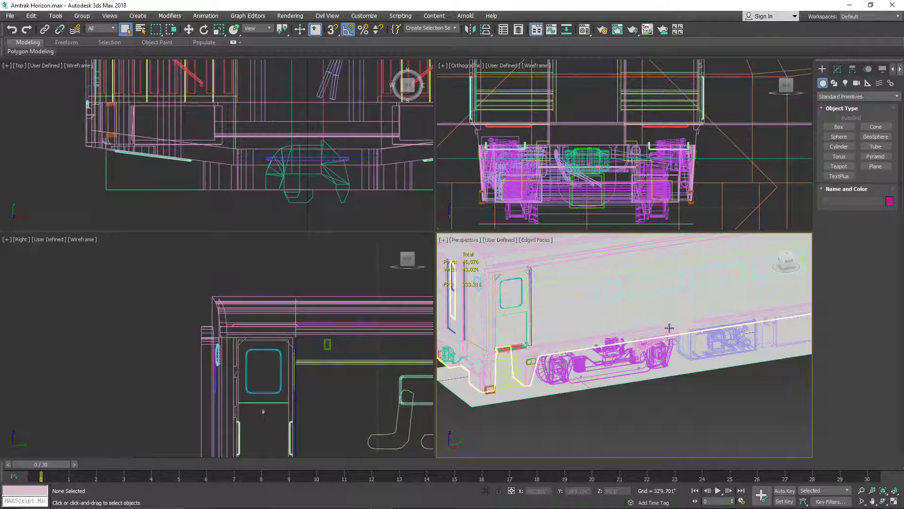
# - Hide the ground plane beneath the coach
pyautogui.click(541, 389)
pyautogui.rightClick(541, 389)
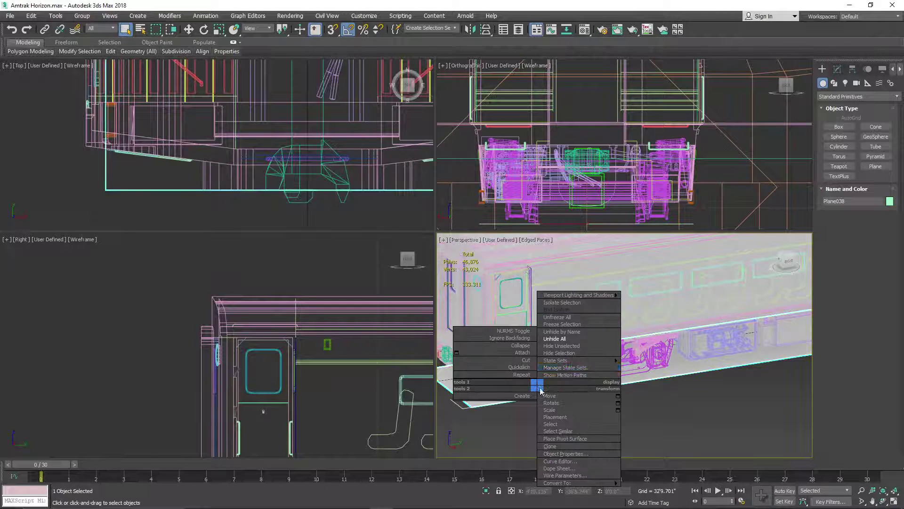
pyautogui.click(565, 353)
# - Turn off Edged Faces in the perspective viewport and set its rendering quality to Standard
pyautogui.scroll(-5, 593, 402)
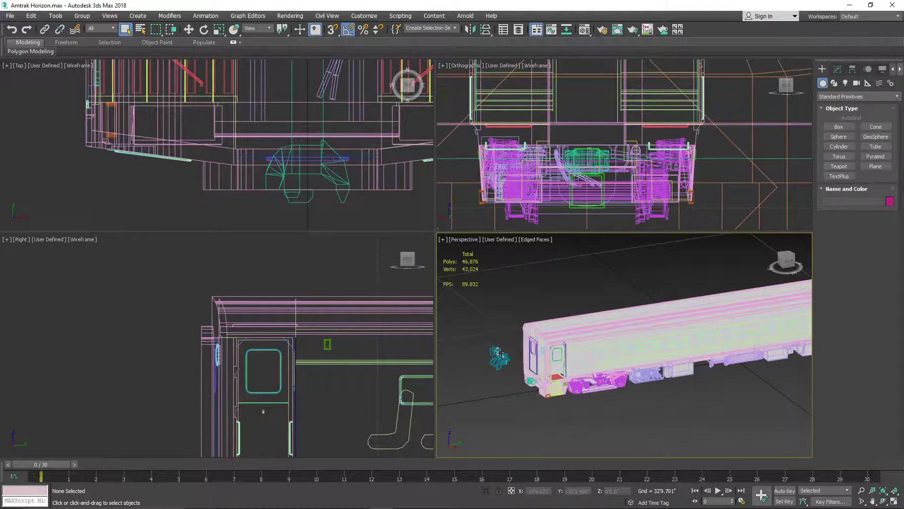
pyautogui.scroll(5, 494, 362)
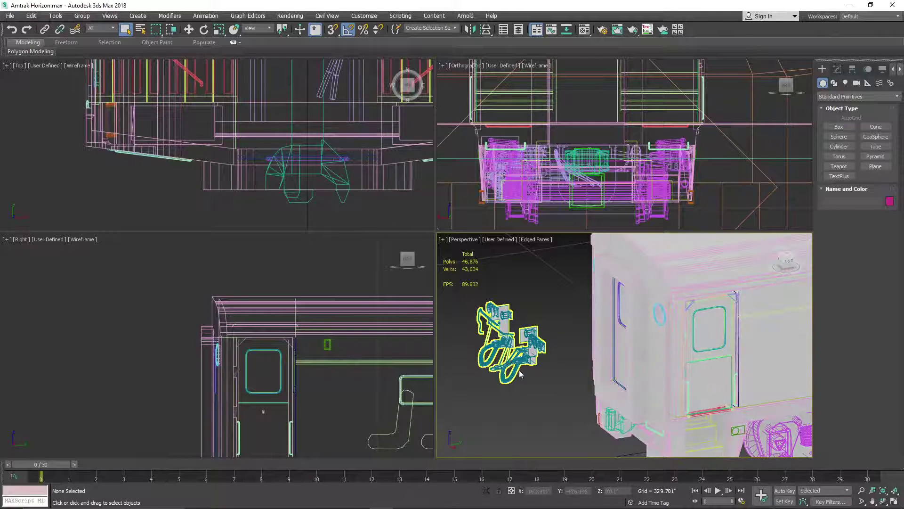
pyautogui.scroll(-10, 591, 371)
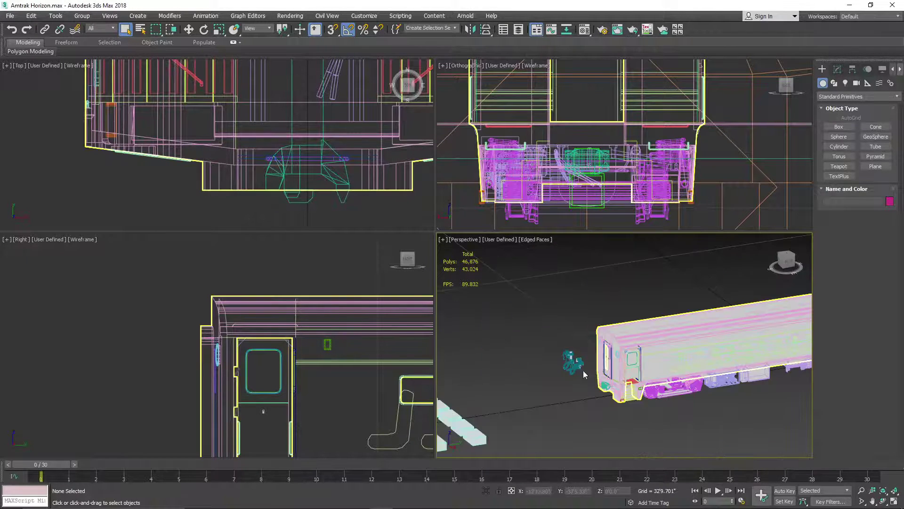
pyautogui.scroll(6, 617, 375)
pyautogui.moveTo(540, 367); pyautogui.dragTo(756, 317, button='middle')
pyautogui.moveTo(788, 263); pyautogui.dragTo(733, 396)
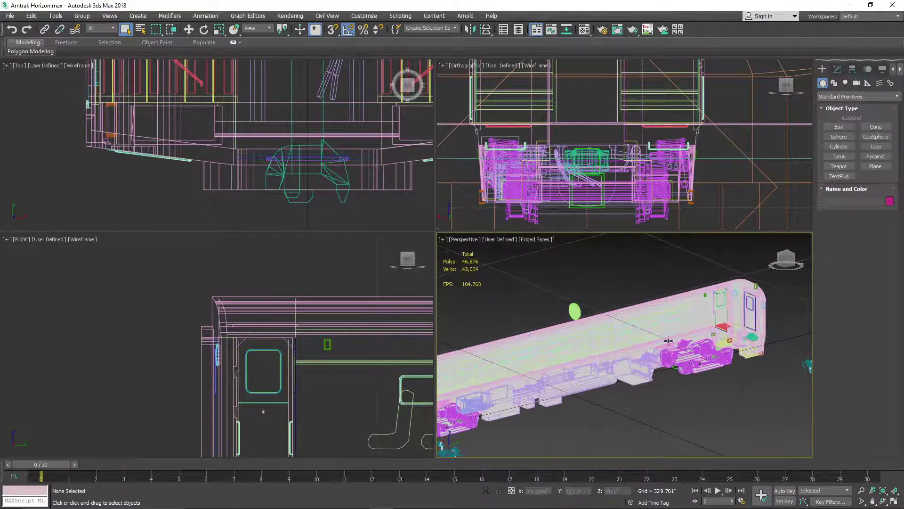
pyautogui.click(535, 240)
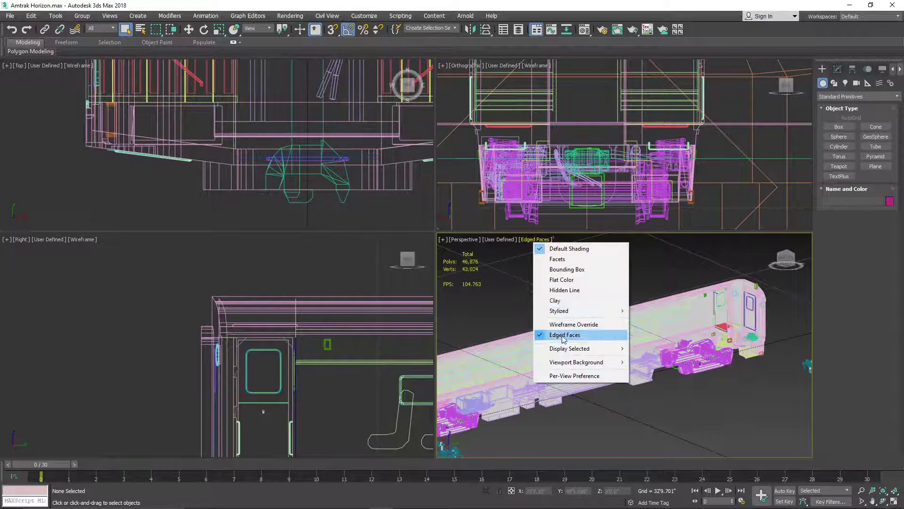
pyautogui.click(572, 333)
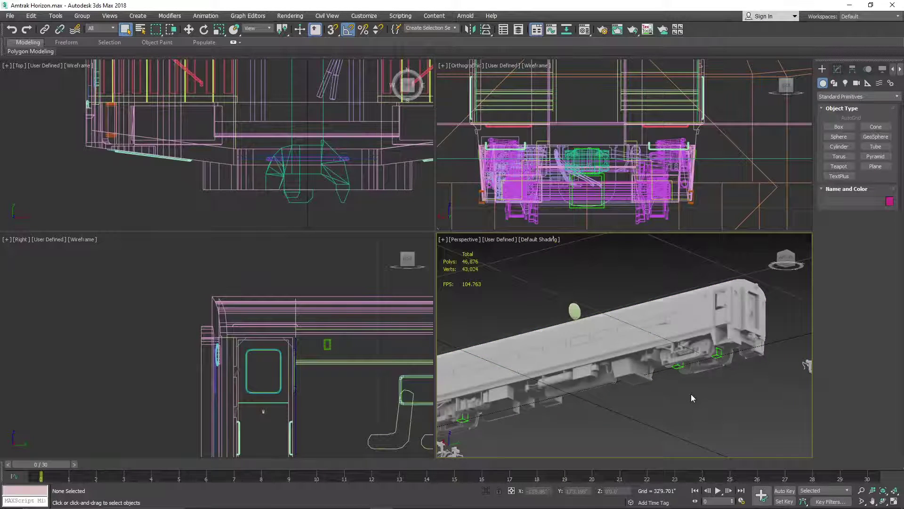
pyautogui.click(502, 242)
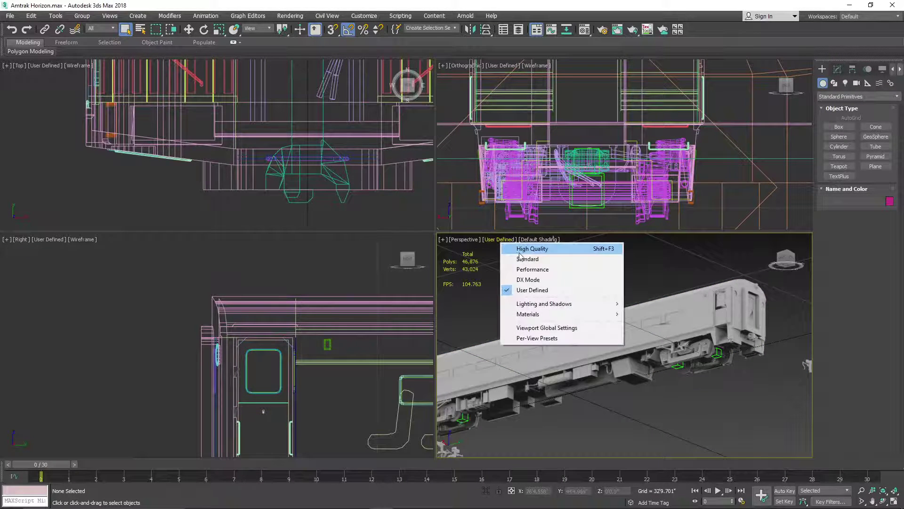
pyautogui.click(531, 259)
# - Switch the shaded perspective viewport to Orthographic projection
pyautogui.moveTo(737, 327); pyautogui.dragTo(639, 326, button='middle')
pyautogui.scroll(5, 639, 328)
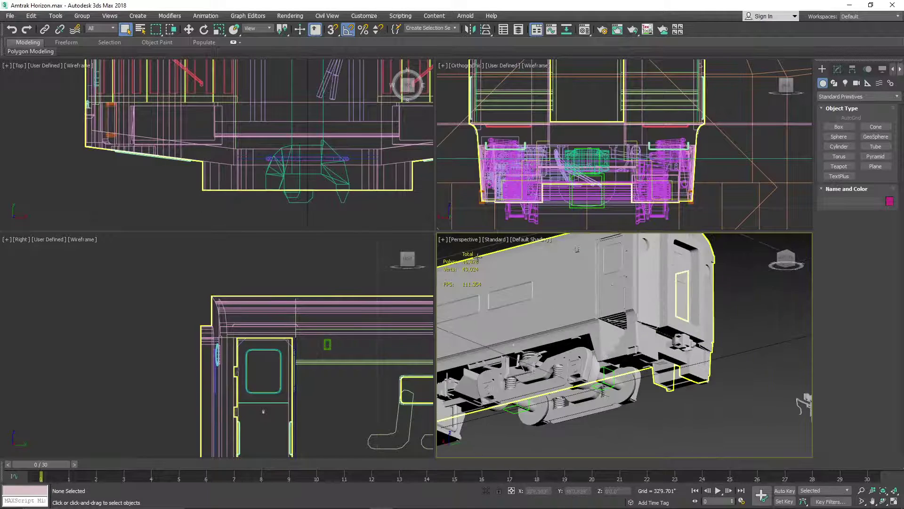
pyautogui.click(466, 239)
pyautogui.click(506, 283)
pyautogui.keyDown('alt'); pyautogui.moveTo(636, 414); pyautogui.dragTo(718, 416, button='middle'); pyautogui.keyUp('alt')
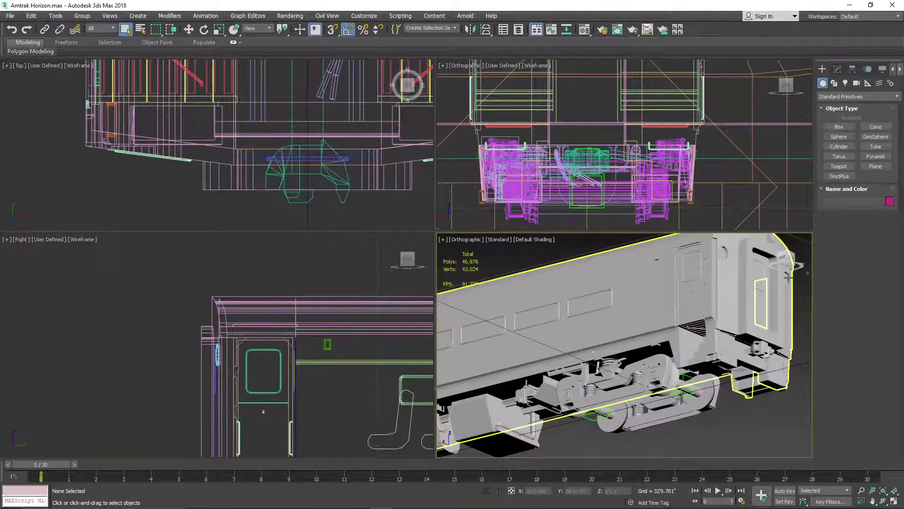
# - Hide the stray green cylinder beside the coach
pyautogui.click(785, 260)
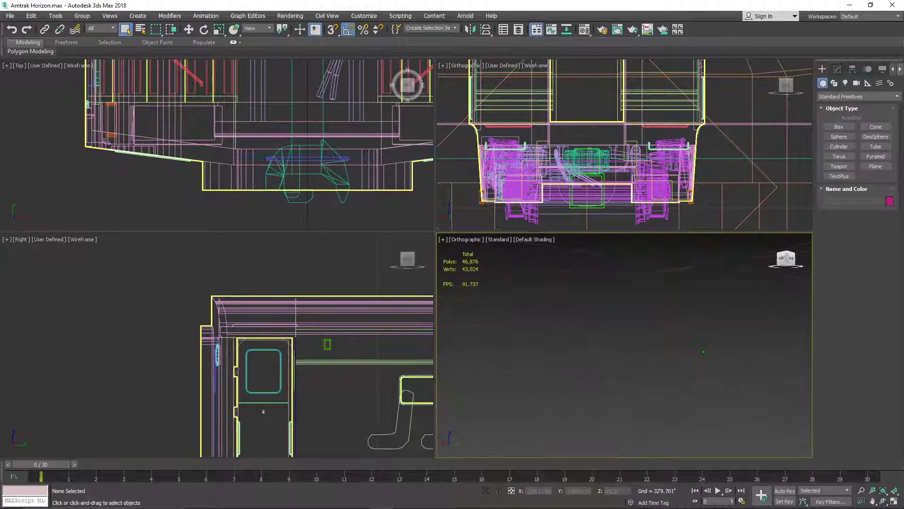
pyautogui.moveTo(632, 325)
pyautogui.keyDown('alt'); pyautogui.mouseDown(button='middle')
pyautogui.moveTo(615, 316)
pyautogui.moveTo(653, 305)
pyautogui.mouseUp(button='middle'); pyautogui.keyUp('alt')
pyautogui.scroll(6, 653, 305)
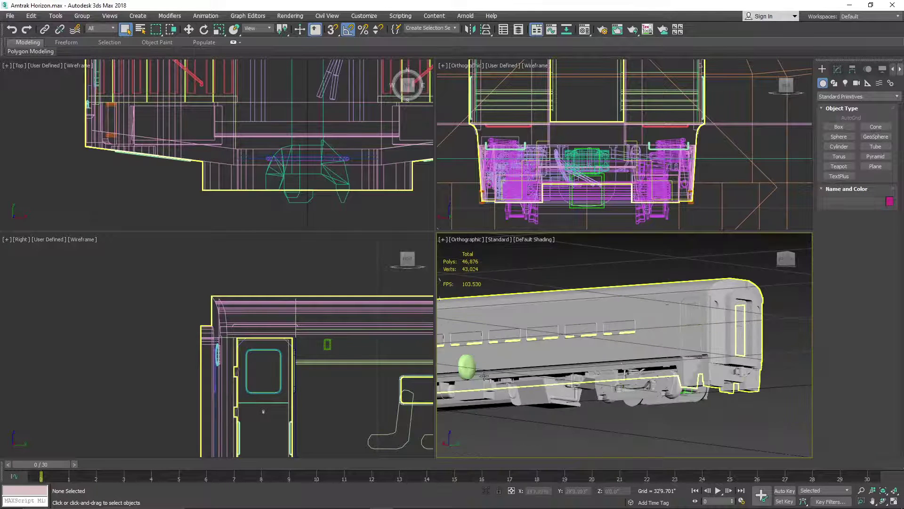
pyautogui.click(467, 366)
pyautogui.rightClick(468, 368)
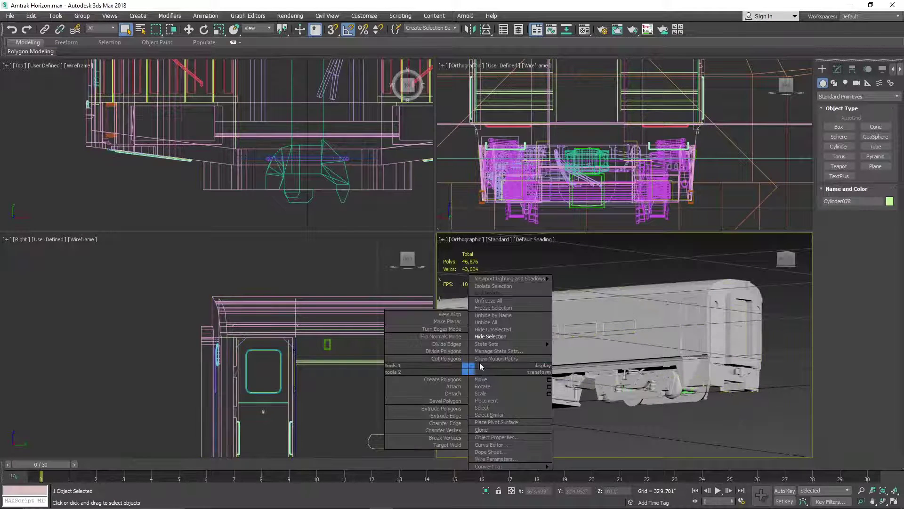
pyautogui.click(491, 338)
# - Examine the underbody equipment and trucks along the coach, plus the window and seat layout in the side view
pyautogui.moveTo(629, 401); pyautogui.dragTo(743, 377, button='middle')
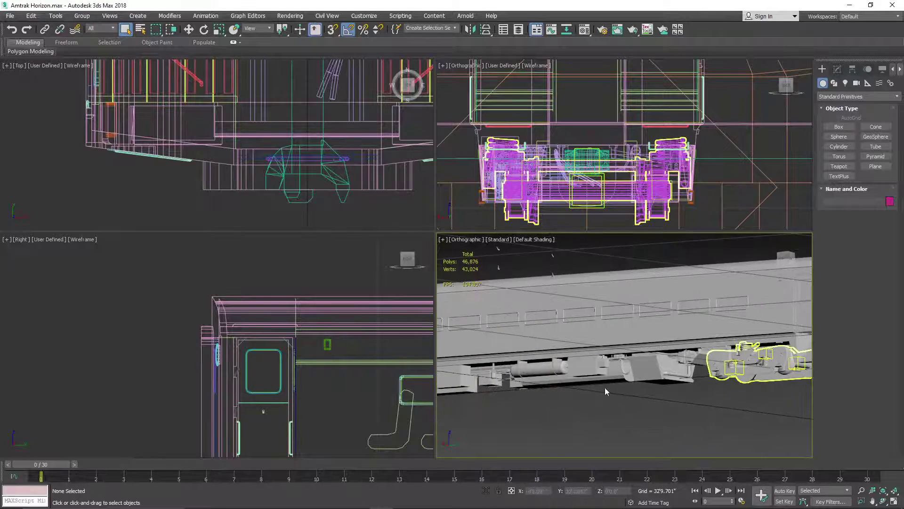
pyautogui.scroll(8, 669, 363)
pyautogui.scroll(-5, 690, 337)
pyautogui.moveTo(690, 336); pyautogui.dragTo(577, 353, button='middle')
pyautogui.scroll(3, 577, 353)
pyautogui.scroll(-5, 577, 353)
pyautogui.scroll(3, 513, 357)
pyautogui.moveTo(513, 357); pyautogui.dragTo(678, 340, button='middle')
pyautogui.scroll(2, 543, 360)
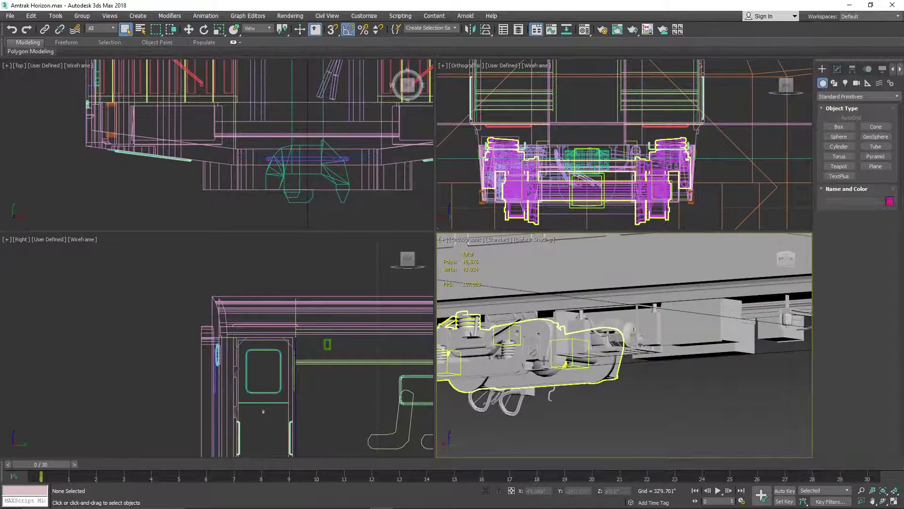
pyautogui.scroll(-2, 561, 387)
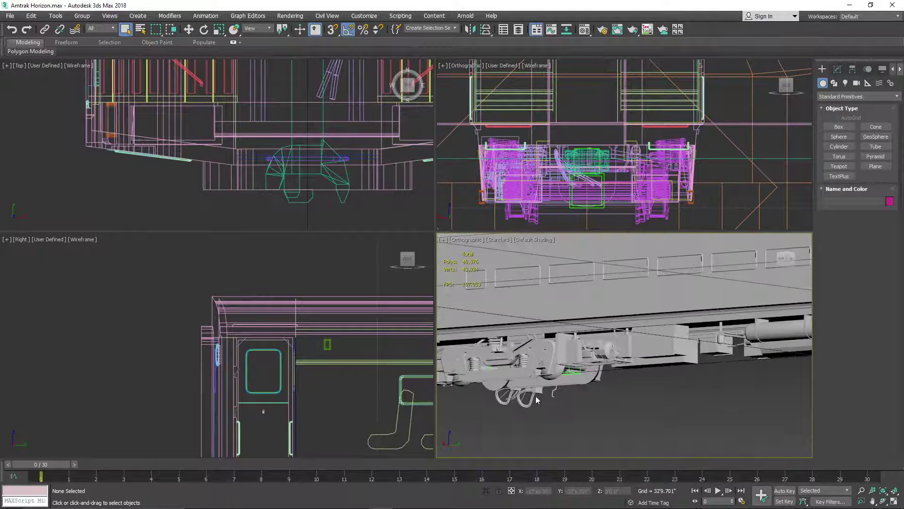
pyautogui.moveTo(394, 402); pyautogui.dragTo(243, 366, button='middle')
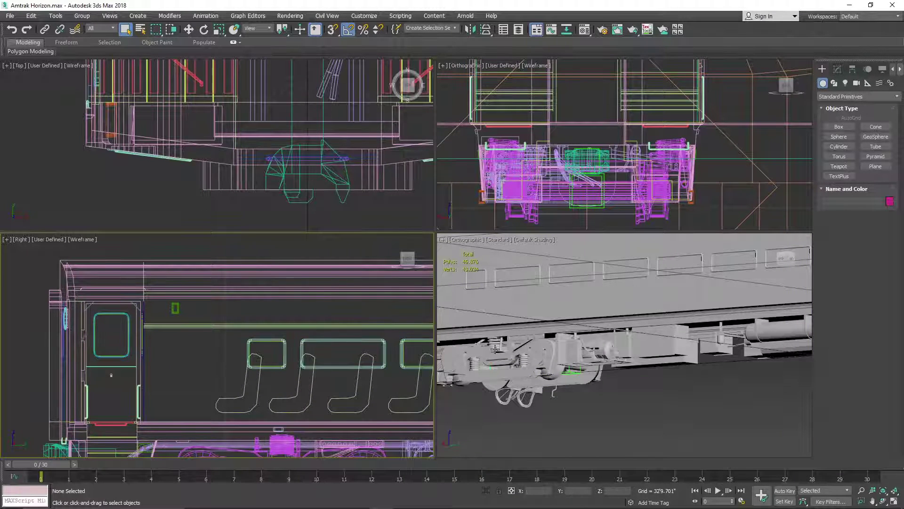
pyautogui.scroll(10, 286, 348)
pyautogui.scroll(-6, 282, 349)
pyautogui.scroll(-8, 350, 358)
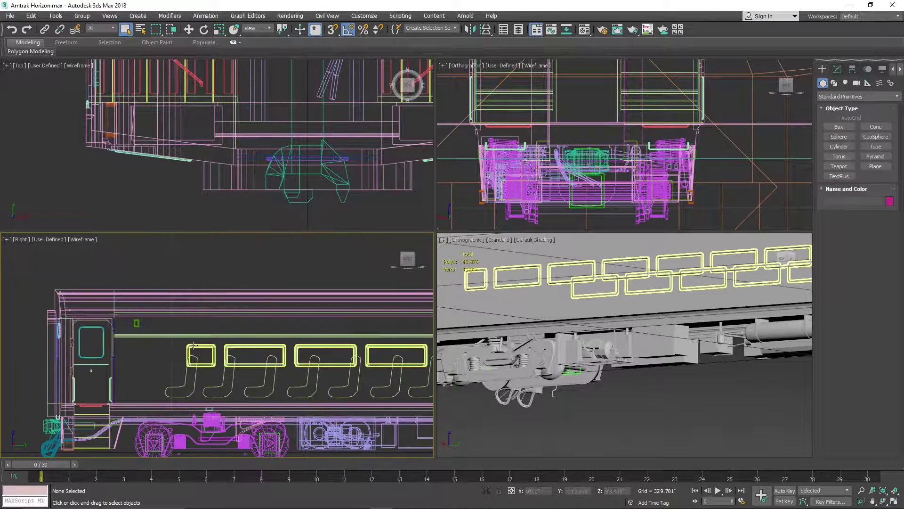
# - Examine the entrance steps, the slatted plate under the door and the door handrail brackets up close
pyautogui.scroll(5, 513, 334)
pyautogui.scroll(8, 514, 334)
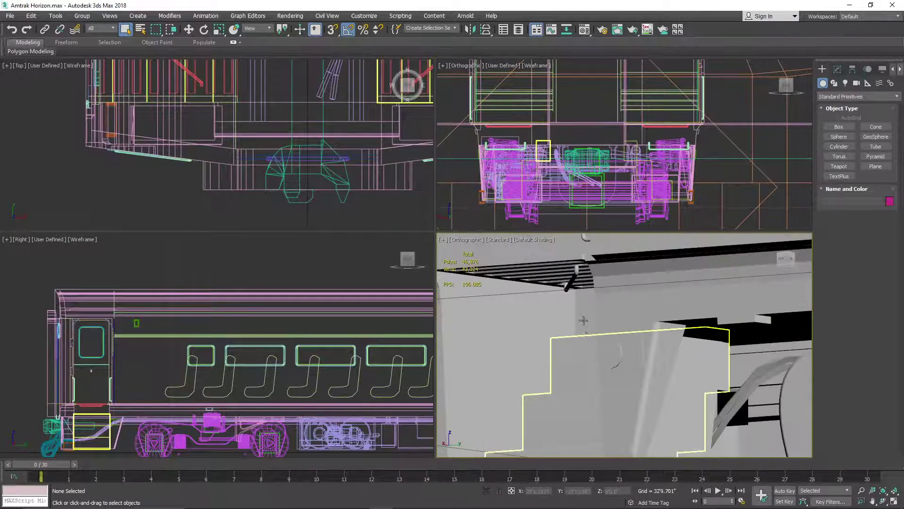
pyautogui.moveTo(559, 257); pyautogui.dragTo(580, 302, button='middle')
pyautogui.scroll(5, 581, 302)
pyautogui.scroll(5, 639, 369)
pyautogui.scroll(-10, 638, 368)
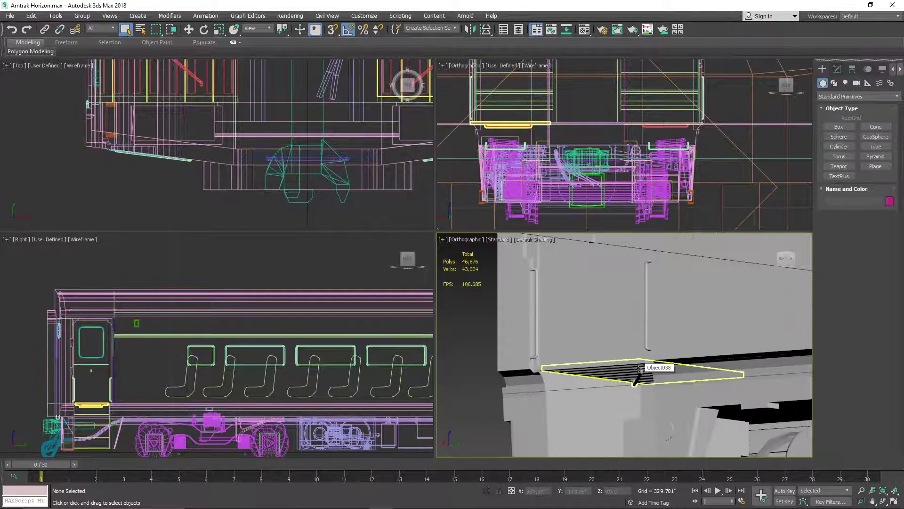
pyautogui.scroll(6, 630, 366)
pyautogui.scroll(-3, 630, 335)
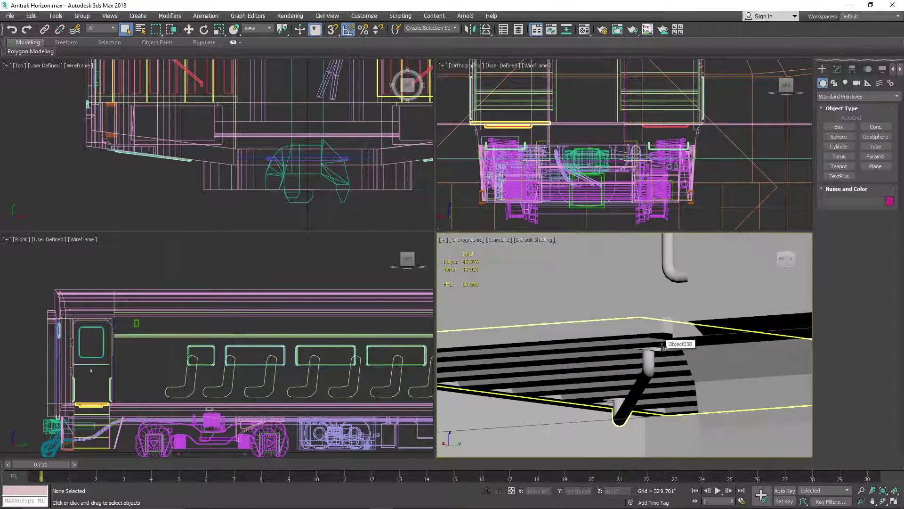
pyautogui.scroll(-4, 630, 334)
pyautogui.scroll(7, 478, 327)
pyautogui.scroll(4, 531, 331)
pyautogui.scroll(-4, 531, 331)
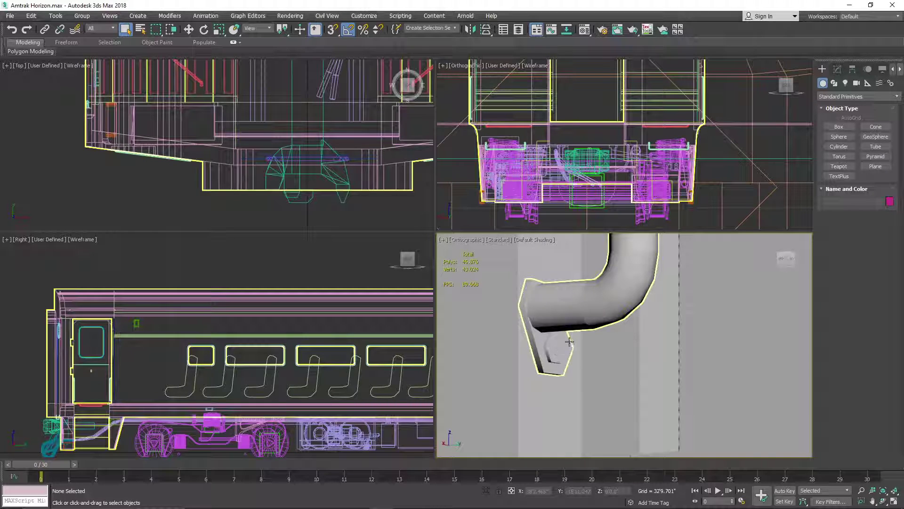
pyautogui.scroll(-6, 565, 336)
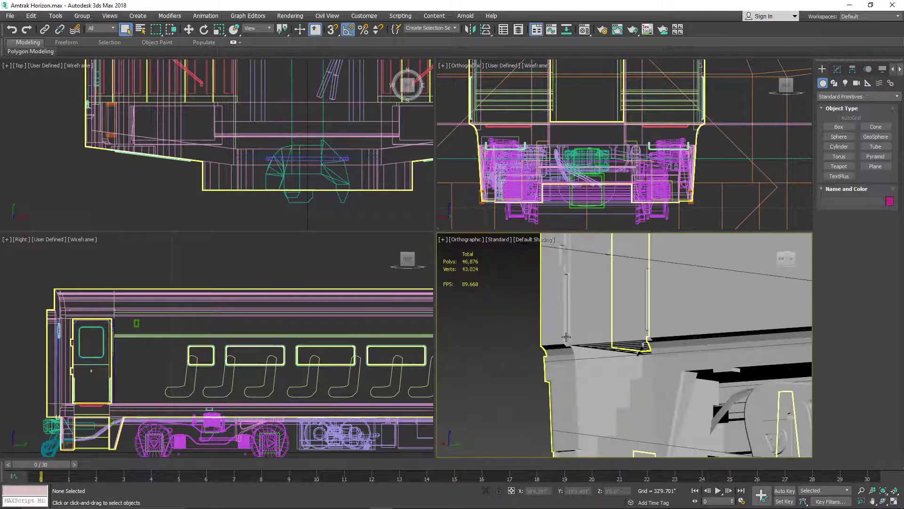
# - Select the coach body and examine its end wall, end door and lower corners
pyautogui.click(719, 354)
pyautogui.scroll(-3, 649, 357)
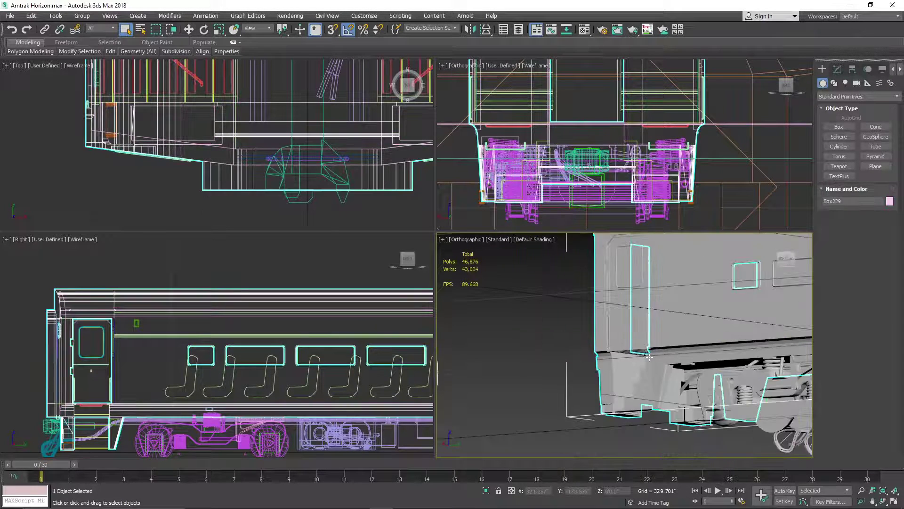
pyautogui.moveTo(781, 263)
pyautogui.mouseDown()
pyautogui.moveTo(564, 297)
pyautogui.moveTo(540, 322)
pyautogui.moveTo(717, 320)
pyautogui.mouseUp()
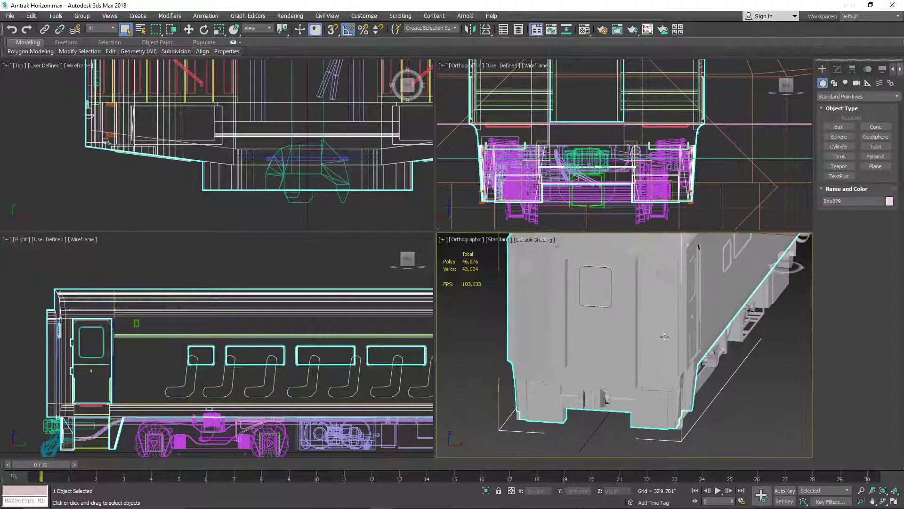
pyautogui.moveTo(660, 348); pyautogui.dragTo(583, 379, button='middle')
pyautogui.scroll(-3, 601, 376)
pyautogui.moveTo(694, 324); pyautogui.dragTo(644, 339, button='middle')
pyautogui.moveTo(785, 258)
pyautogui.mouseDown()
pyautogui.moveTo(773, 270)
pyautogui.moveTo(796, 264)
pyautogui.moveTo(783, 258)
pyautogui.moveTo(795, 260)
pyautogui.moveTo(734, 325)
pyautogui.moveTo(657, 384)
pyautogui.mouseUp()
# - Examine the coach underside from below, following the equipment boxes, tanks and pipes from one truck to the other
pyautogui.moveTo(658, 387); pyautogui.dragTo(739, 344, button='middle')
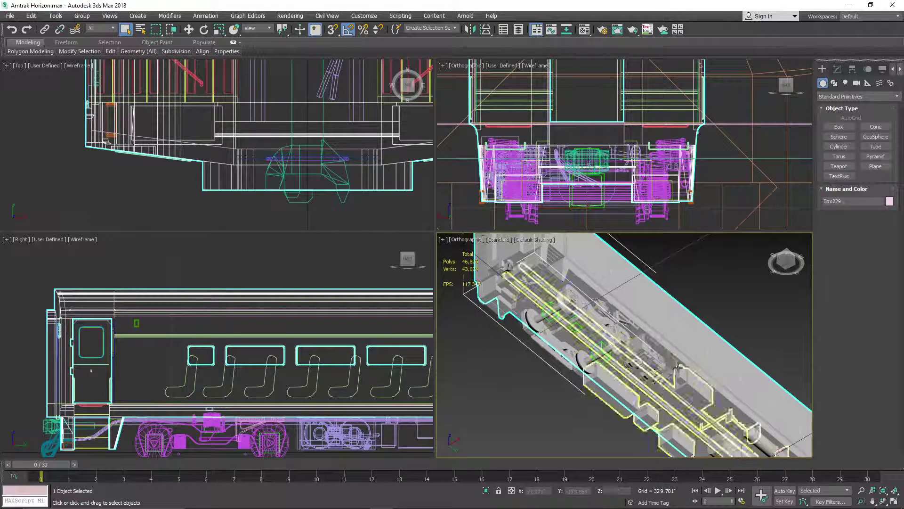
pyautogui.scroll(5, 669, 368)
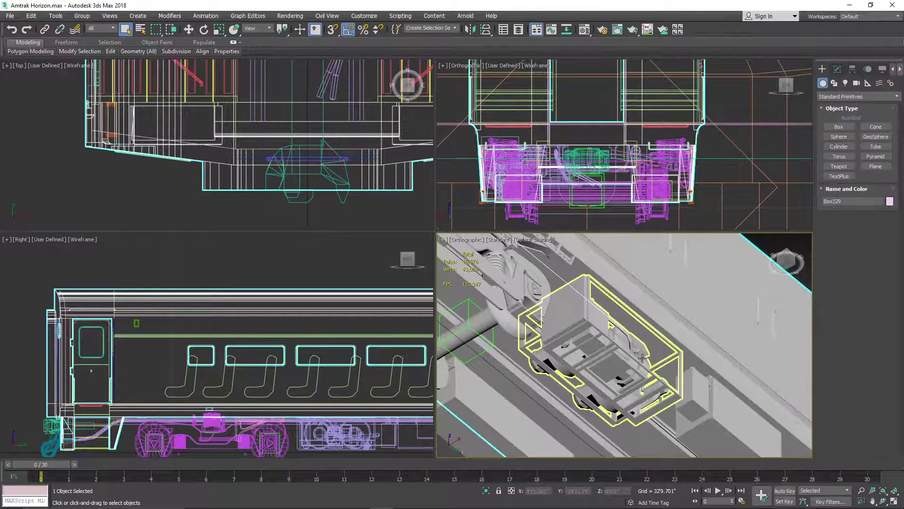
pyautogui.scroll(-5, 718, 357)
pyautogui.moveTo(711, 375); pyautogui.dragTo(619, 330, button='middle')
pyautogui.scroll(3, 604, 396)
pyautogui.moveTo(707, 400); pyautogui.dragTo(603, 321, button='middle')
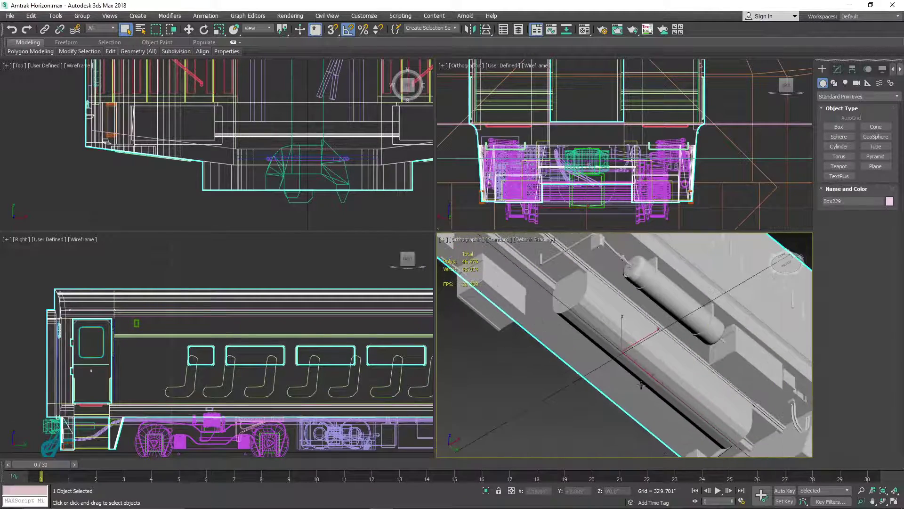
pyautogui.moveTo(700, 397); pyautogui.dragTo(601, 343, button='middle')
pyautogui.moveTo(726, 424); pyautogui.dragTo(598, 348, button='middle')
pyautogui.moveTo(683, 391); pyautogui.dragTo(582, 315, button='middle')
pyautogui.moveTo(662, 407); pyautogui.dragTo(580, 340, button='middle')
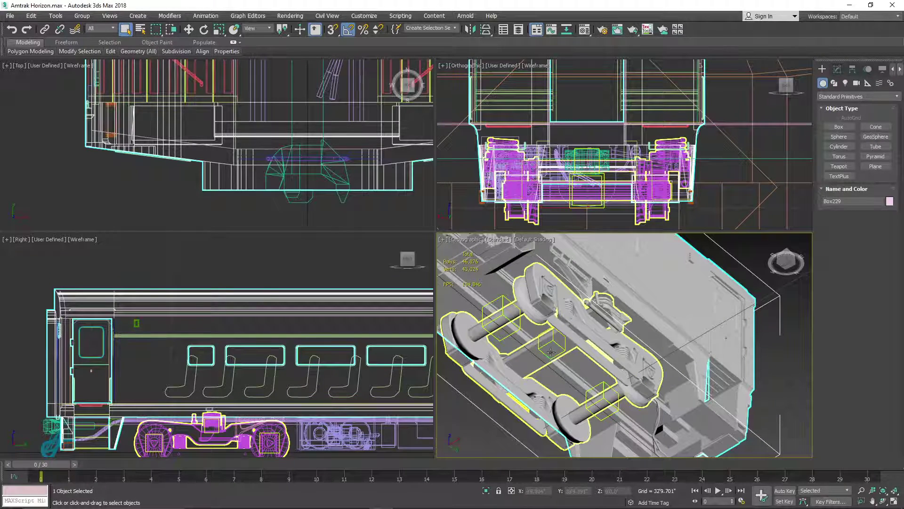
# - Select the truck group at the coach's end and hide all unselected objects
pyautogui.click(587, 329)
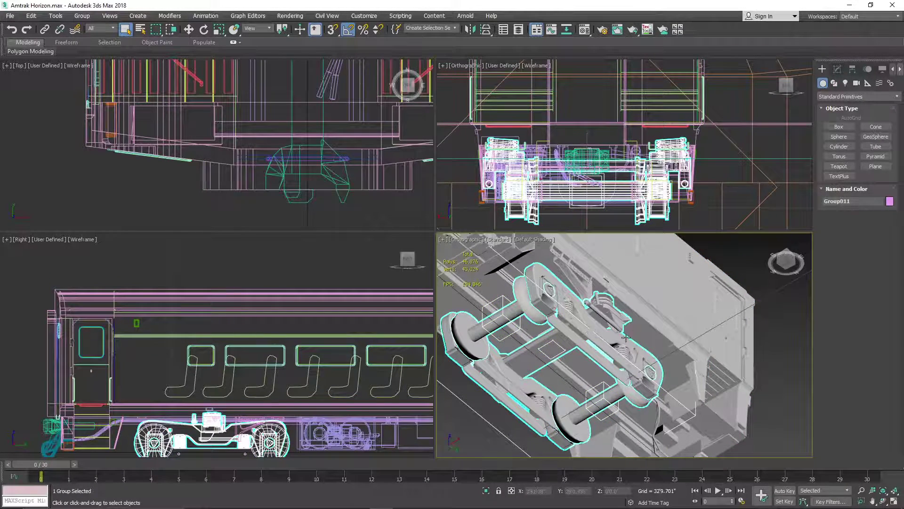
pyautogui.scroll(-3, 593, 339)
pyautogui.rightClick(595, 339)
pyautogui.click(628, 299)
# - Deselect the truck and examine its side frame, wheels and coil springs up close
pyautogui.moveTo(645, 312)
pyautogui.mouseDown(button='middle')
pyautogui.moveTo(705, 311)
pyautogui.moveTo(706, 332)
pyautogui.moveTo(548, 380)
pyautogui.mouseUp(button='middle')
pyautogui.click(646, 367)
pyautogui.scroll(6, 613, 333)
pyautogui.scroll(-2, 549, 381)
pyautogui.moveTo(789, 263); pyautogui.dragTo(793, 270)
pyautogui.moveTo(648, 350)
pyautogui.mouseDown(button='middle')
pyautogui.moveTo(701, 382)
pyautogui.moveTo(743, 373)
pyautogui.mouseUp(button='middle')
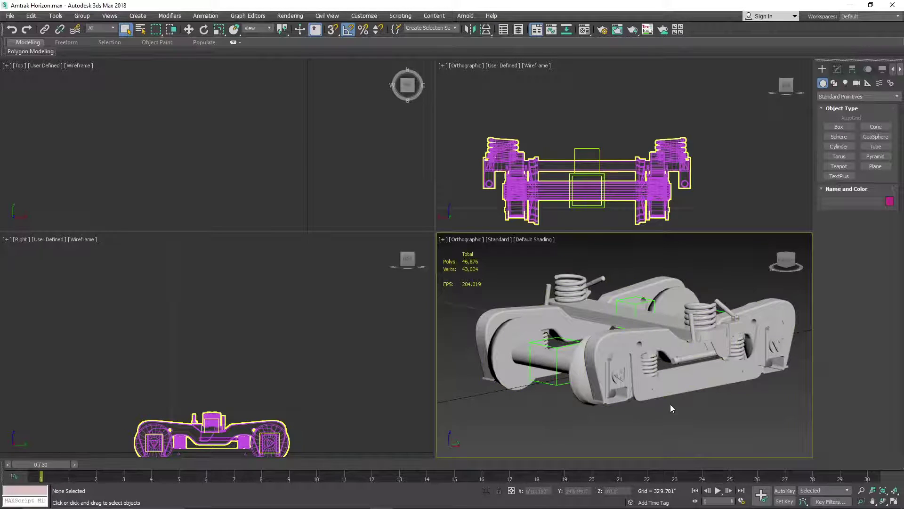
pyautogui.scroll(10, 721, 409)
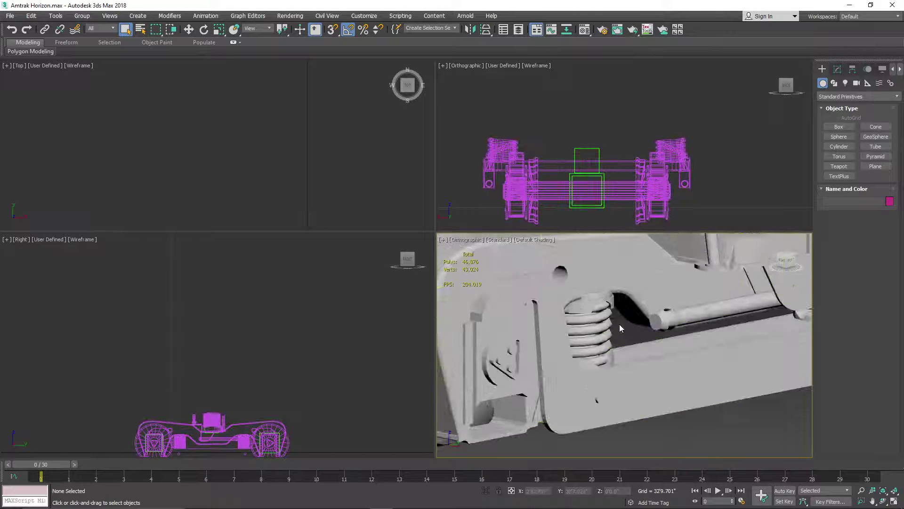
# - Unhide all hidden objects in the scene
pyautogui.scroll(-10, 618, 324)
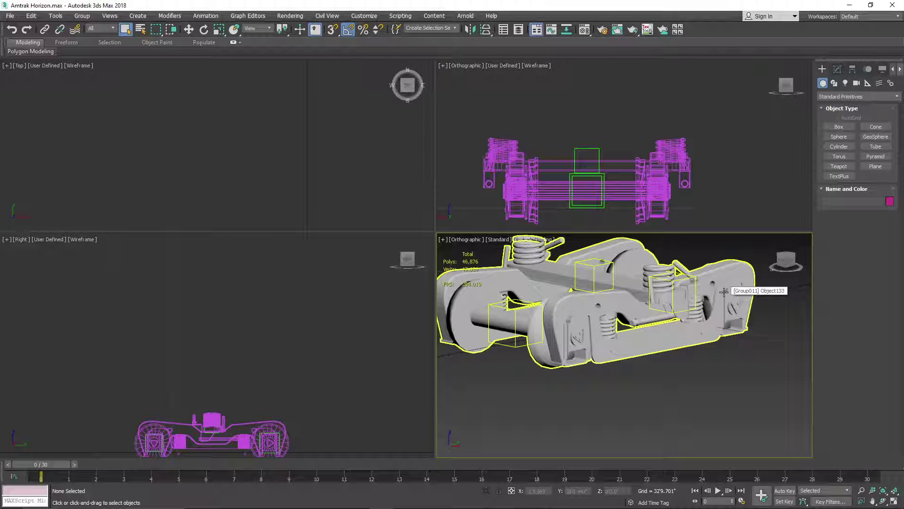
pyautogui.rightClick(714, 380)
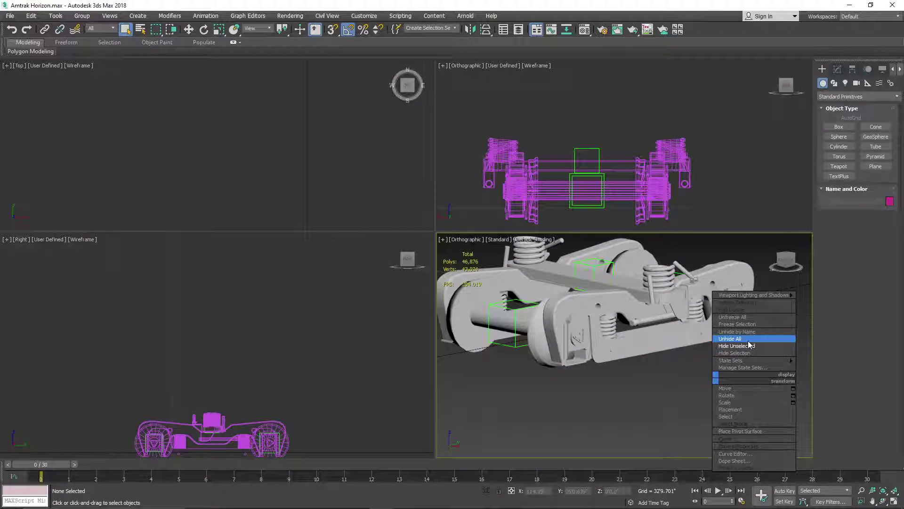
pyautogui.click(746, 342)
# - Select the detached hose and cable connector assembly near the coach's end and examine its sockets, brackets and cables up close
pyautogui.scroll(-6, 681, 342)
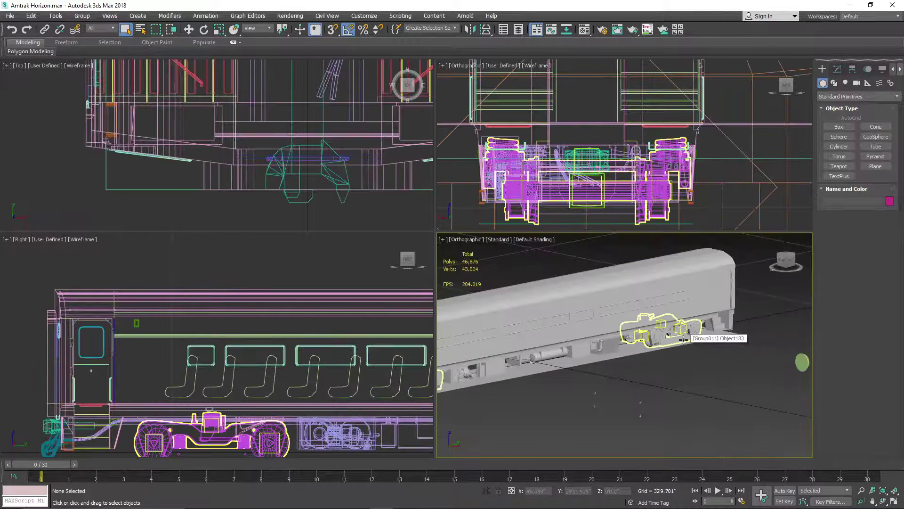
pyautogui.moveTo(681, 342); pyautogui.dragTo(757, 324, button='middle')
pyautogui.moveTo(584, 351); pyautogui.dragTo(646, 342, button='middle')
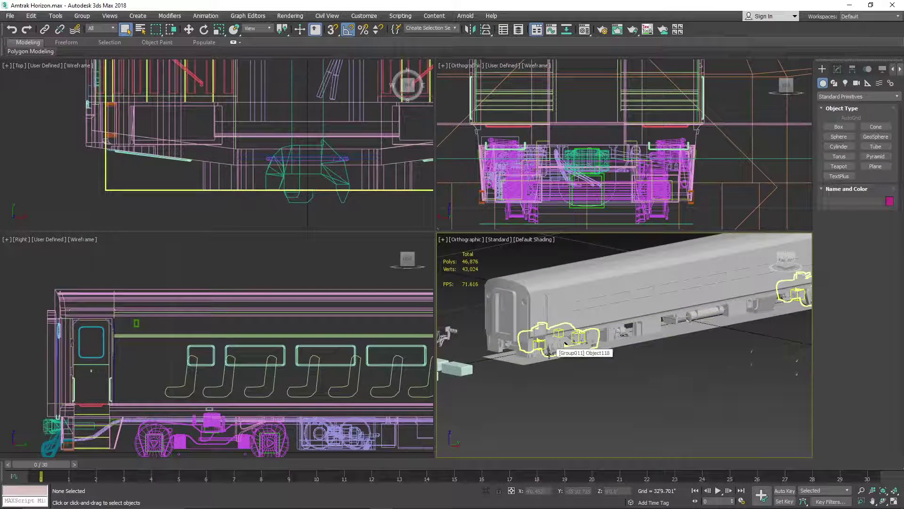
pyautogui.scroll(2, 478, 375)
pyautogui.moveTo(521, 385)
pyautogui.mouseDown(button='middle')
pyautogui.moveTo(726, 404)
pyautogui.moveTo(692, 417)
pyautogui.mouseUp(button='middle')
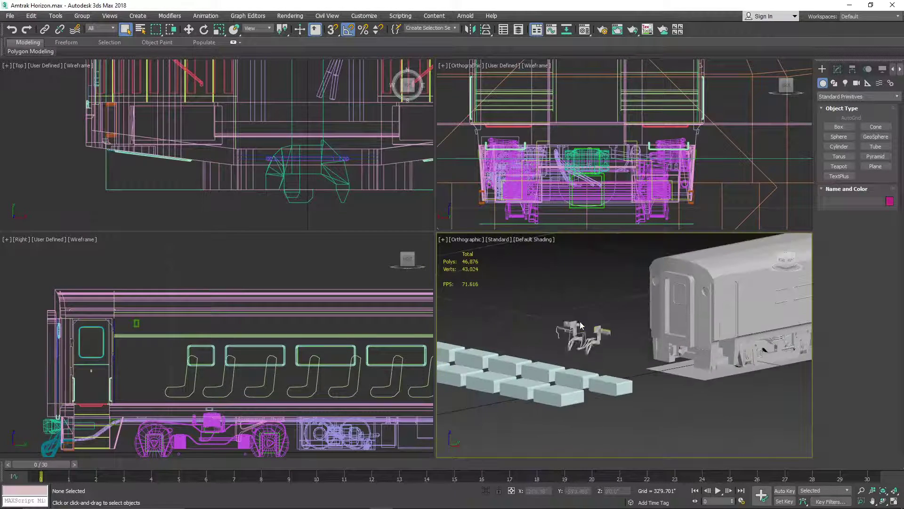
pyautogui.scroll(6, 580, 321)
pyautogui.scroll(2, 569, 331)
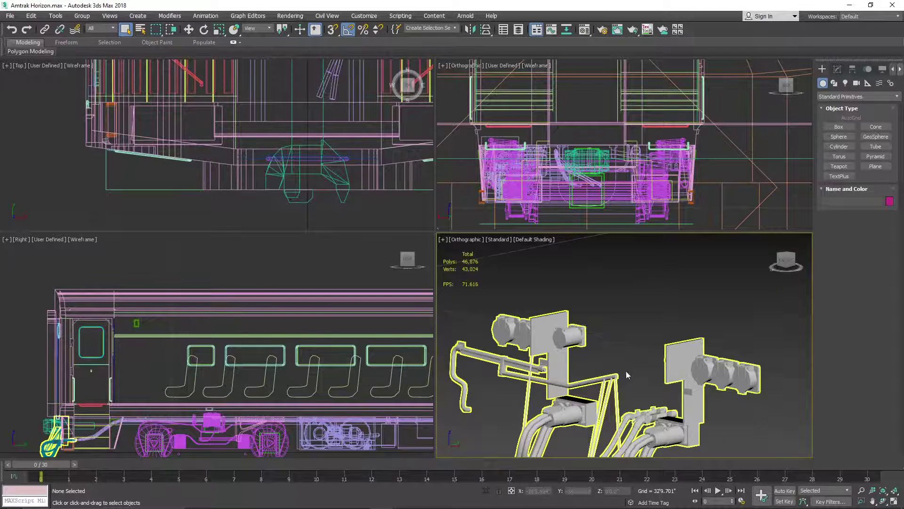
pyautogui.scroll(-4, 513, 330)
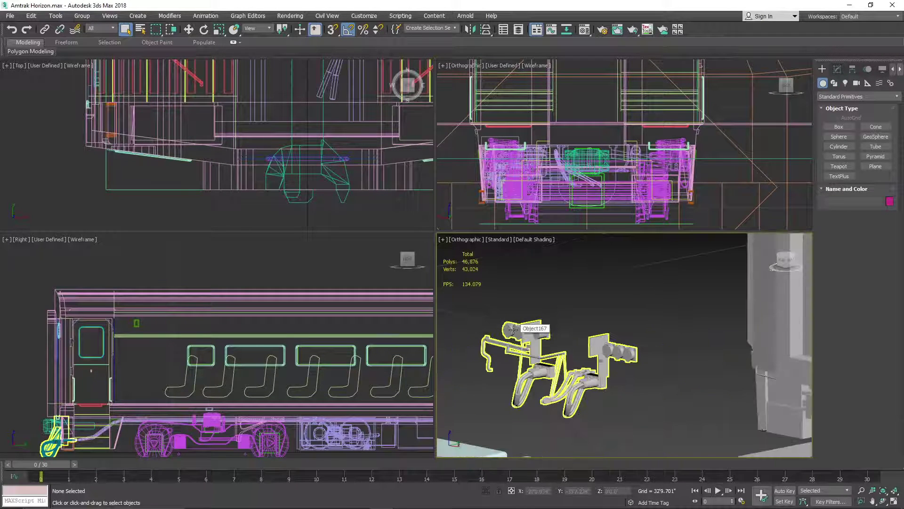
pyautogui.click(514, 330)
pyautogui.scroll(4, 539, 375)
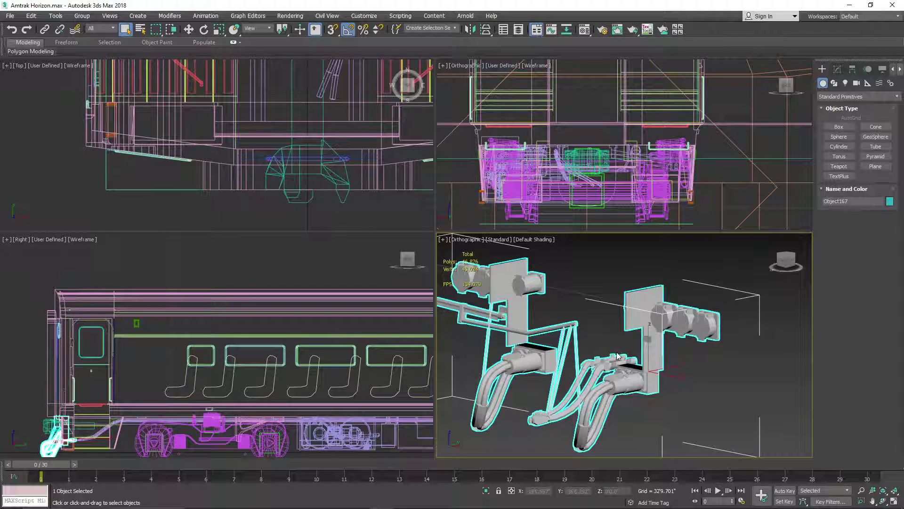
pyautogui.scroll(-3, 664, 301)
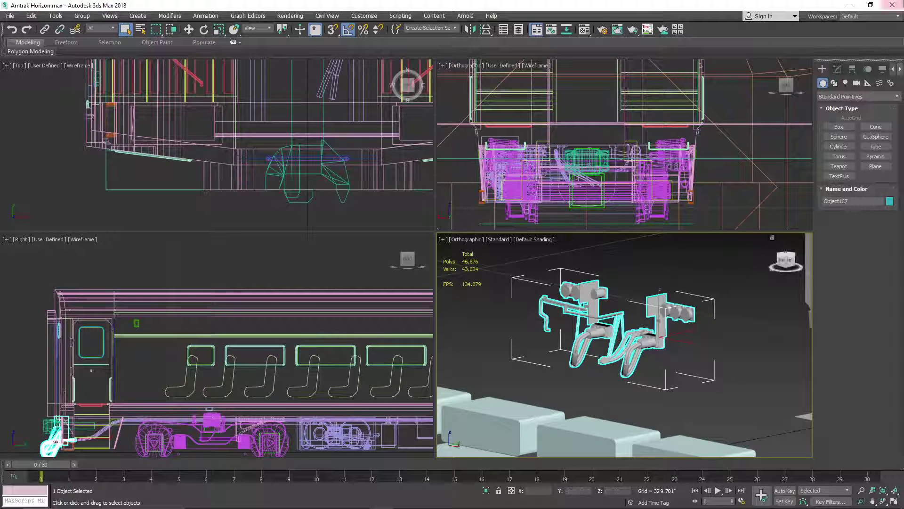
# - Close the Amtrak Horizon scene without saving and load horizon low budget.max, continuing past the missing external files and student version notices
pyautogui.click(898, 5)
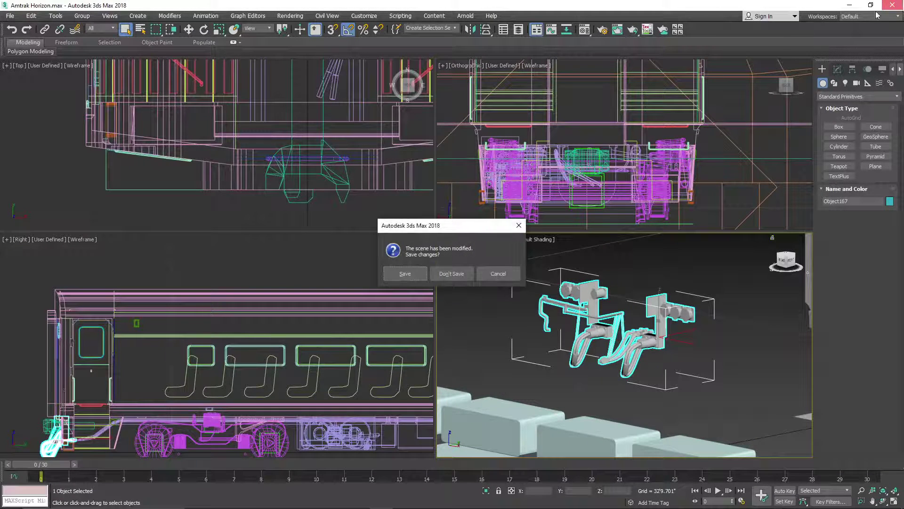
pyautogui.click(451, 273)
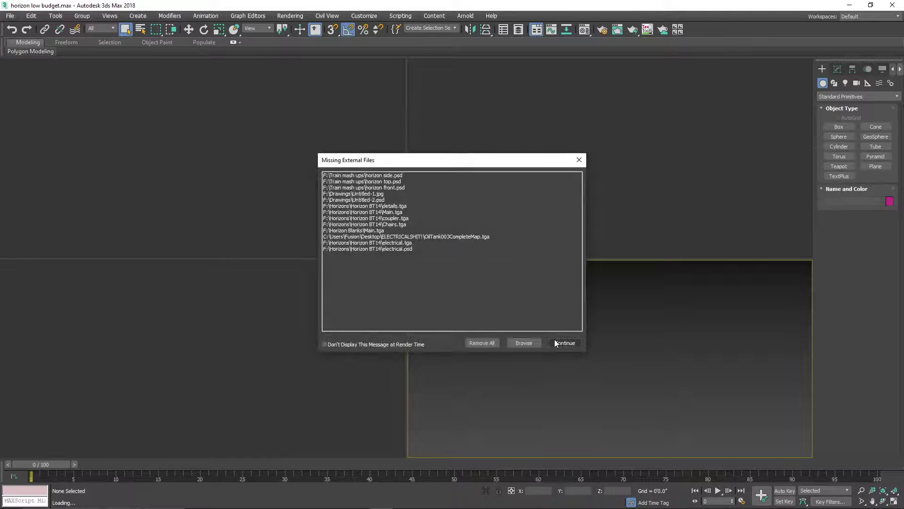
pyautogui.click(565, 343)
pyautogui.click(483, 278)
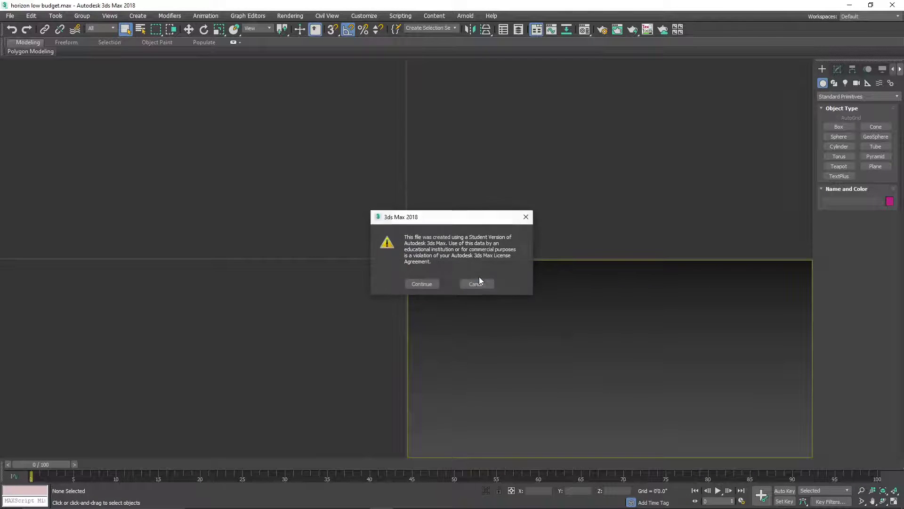
pyautogui.click(422, 284)
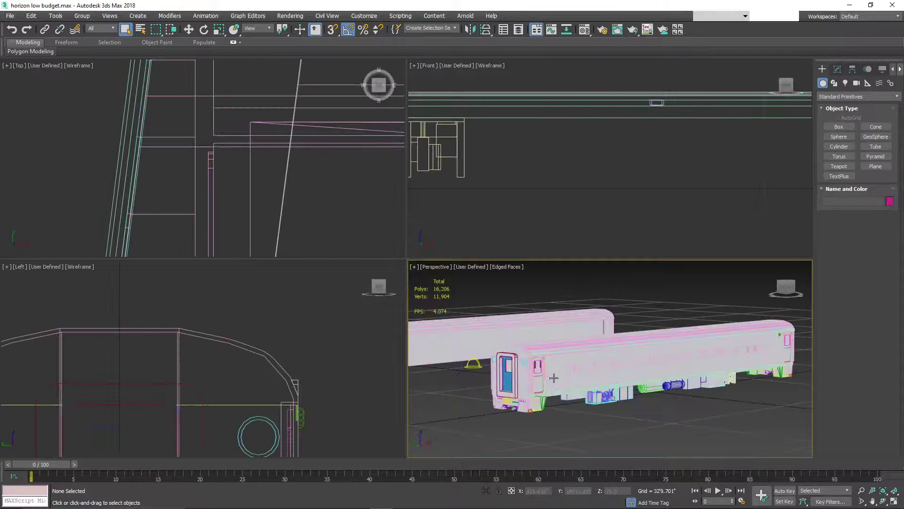
# - Set the perspective viewport to Standard rendering quality and switch it to an orthographic view
pyautogui.scroll(-5, 643, 387)
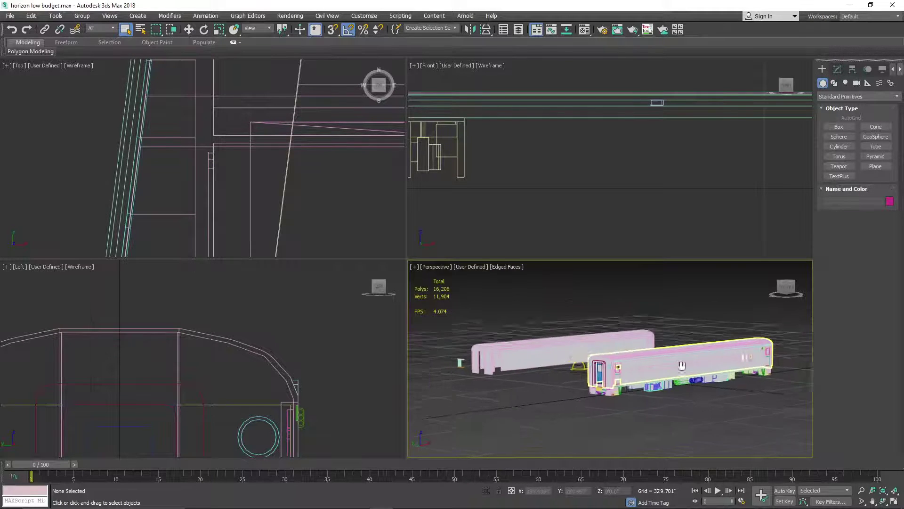
pyautogui.moveTo(787, 292); pyautogui.dragTo(773, 264)
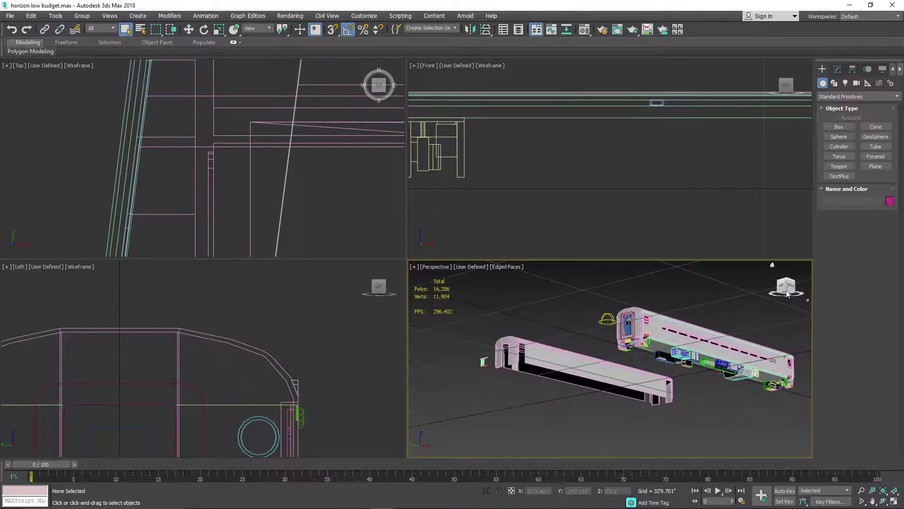
pyautogui.moveTo(763, 355); pyautogui.dragTo(694, 333, button='middle')
pyautogui.click(471, 267)
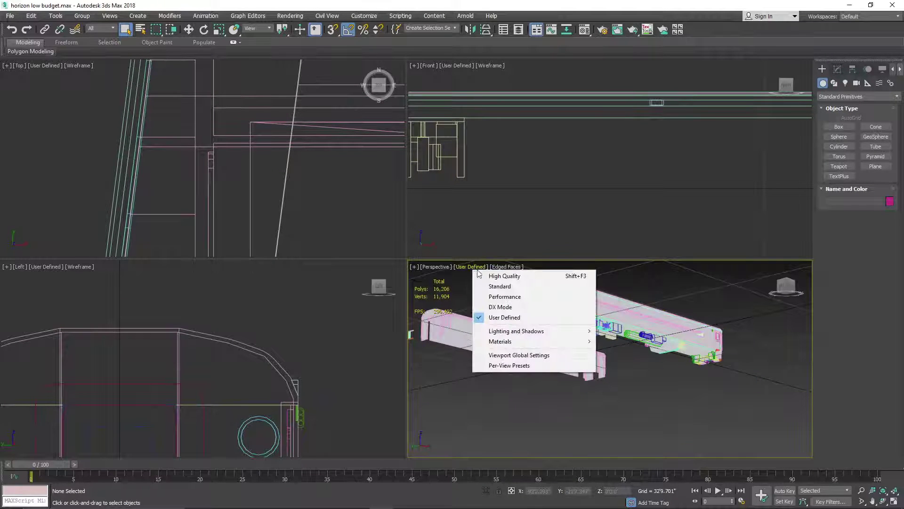
pyautogui.click(492, 286)
pyautogui.moveTo(593, 331); pyautogui.dragTo(587, 348, button='middle')
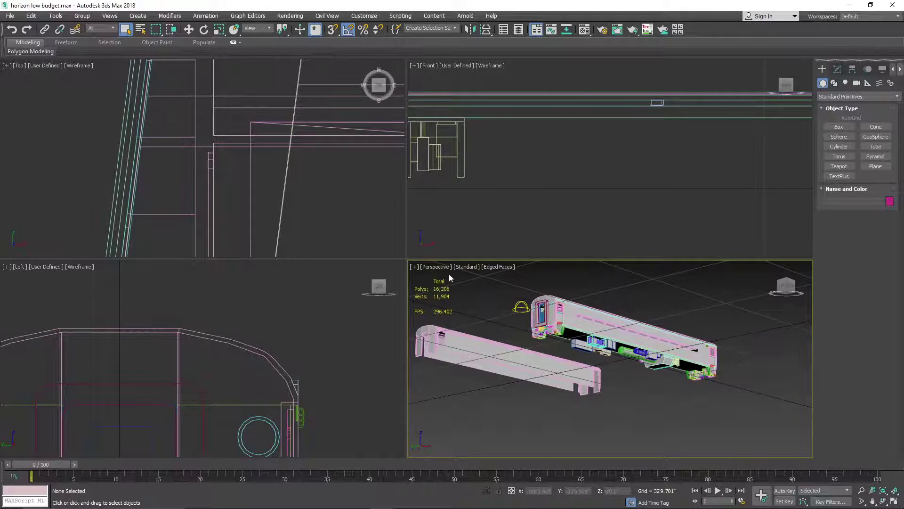
pyautogui.click(433, 266)
pyautogui.click(452, 306)
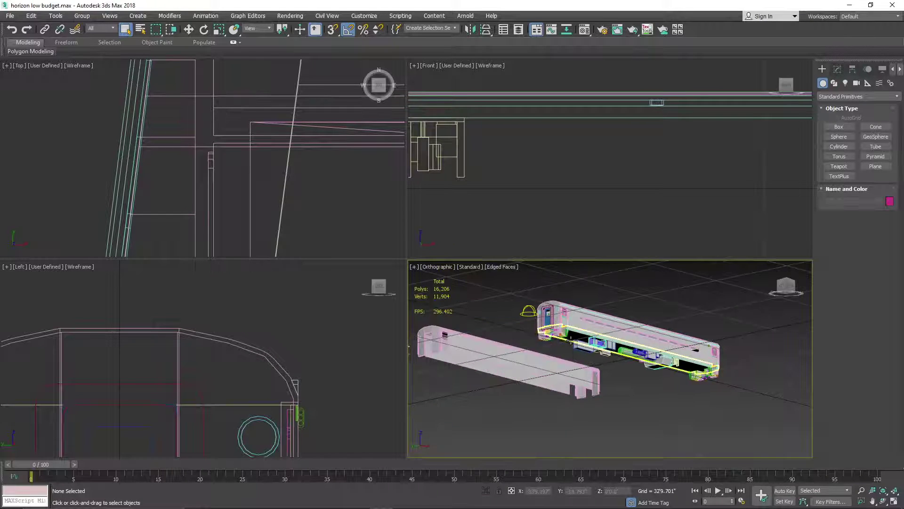
# - Examine the low budget coach's lower end wall, including the round socket recesses, grab bar, coupler and cables
pyautogui.scroll(4, 571, 340)
pyautogui.scroll(3, 571, 340)
pyautogui.moveTo(571, 339); pyautogui.dragTo(696, 421, button='middle')
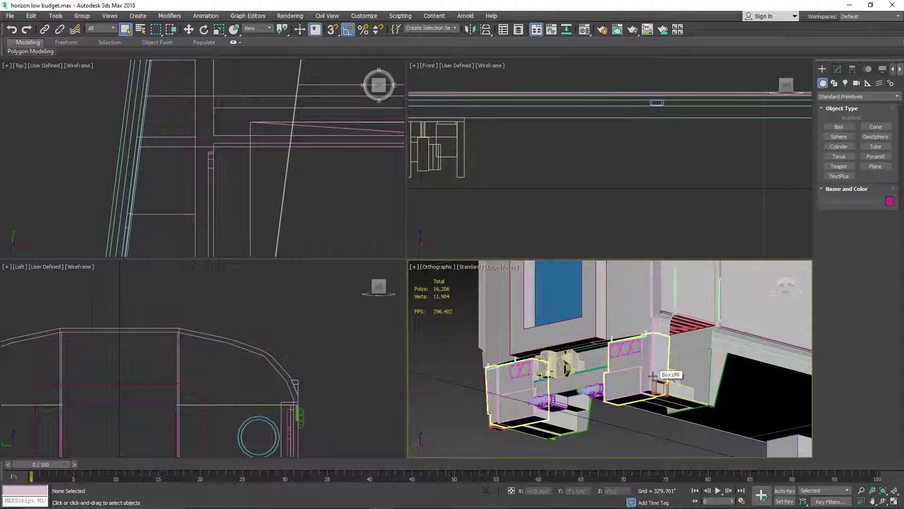
pyautogui.scroll(15, 653, 375)
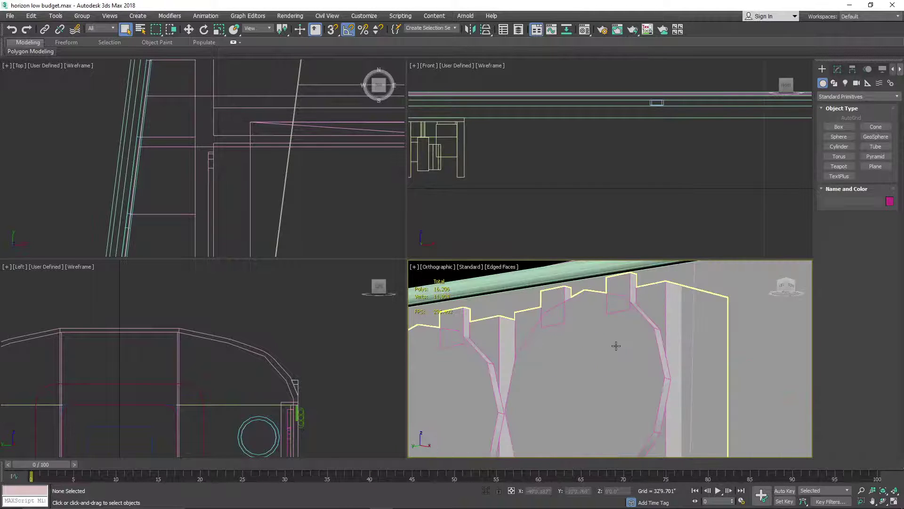
pyautogui.scroll(-5, 631, 346)
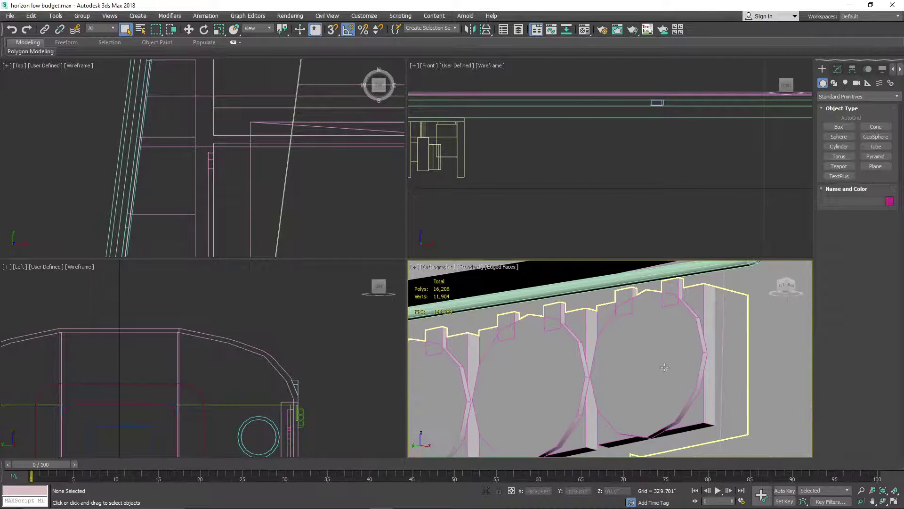
pyautogui.scroll(-2, 654, 360)
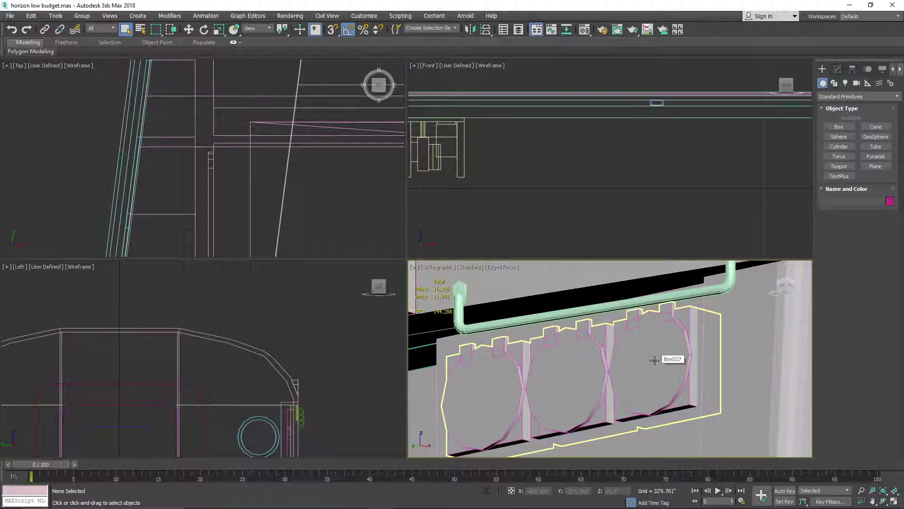
pyautogui.scroll(4, 654, 360)
pyautogui.scroll(-2, 654, 360)
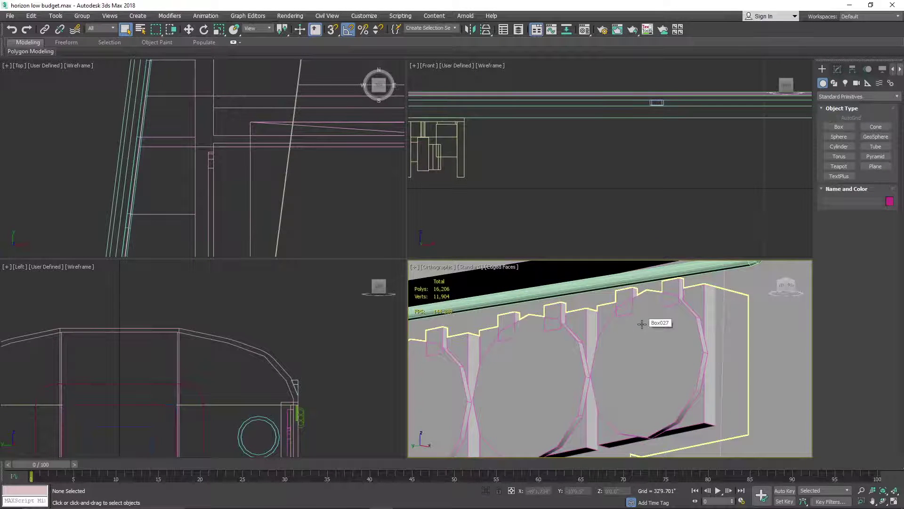
pyautogui.scroll(-5, 642, 324)
pyautogui.moveTo(615, 345); pyautogui.dragTo(690, 326, button='middle')
pyautogui.scroll(-3, 653, 350)
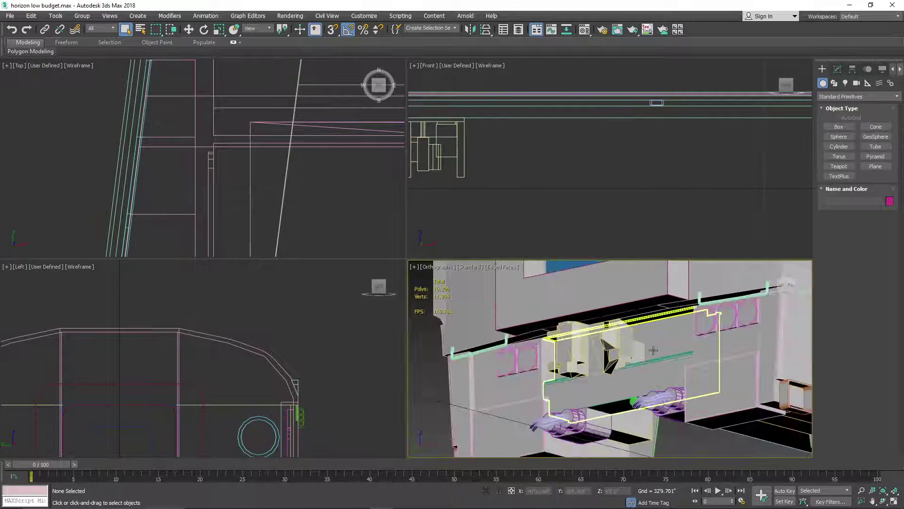
pyautogui.scroll(6, 576, 398)
pyautogui.scroll(-3, 576, 398)
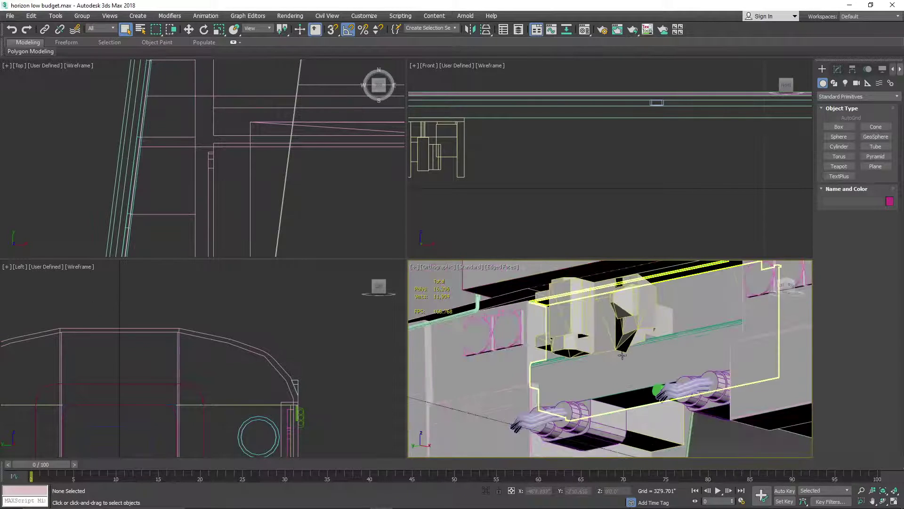
# - Examine the coach end from above at a corner angle, following the coupler and cables to the lower corner box and stirrup
pyautogui.click(784, 283)
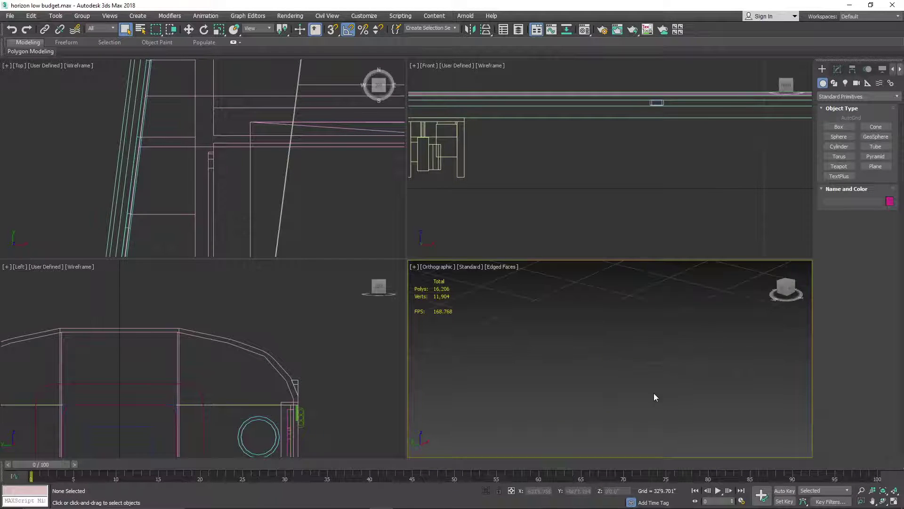
pyautogui.moveTo(612, 283); pyautogui.dragTo(606, 365, button='middle')
pyautogui.scroll(8, 607, 365)
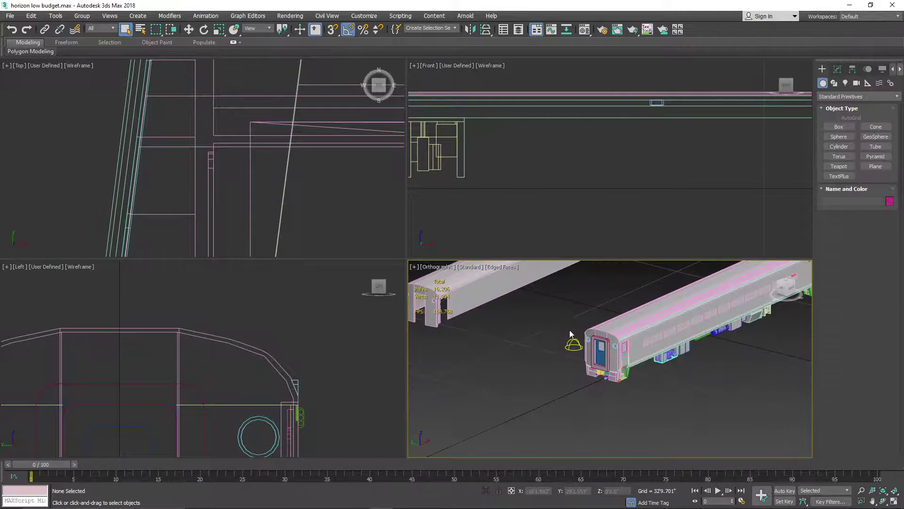
pyautogui.scroll(10, 603, 397)
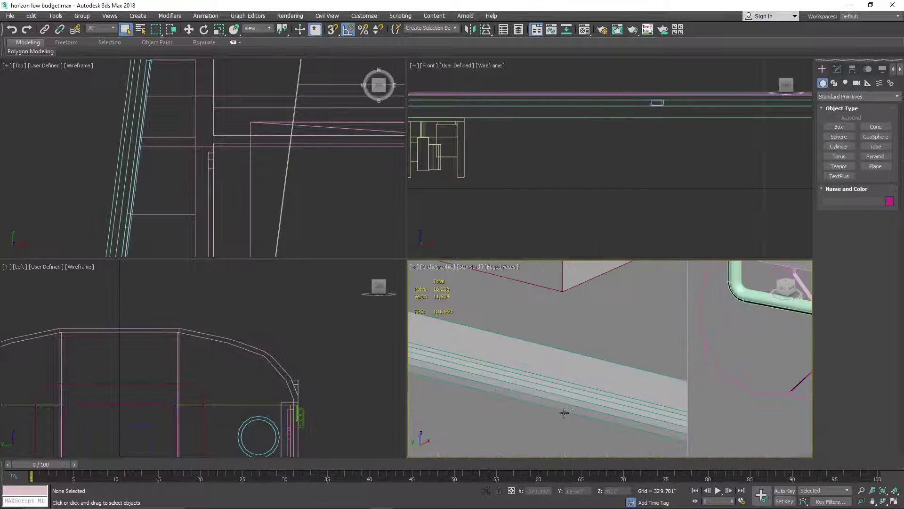
pyautogui.scroll(-8, 612, 339)
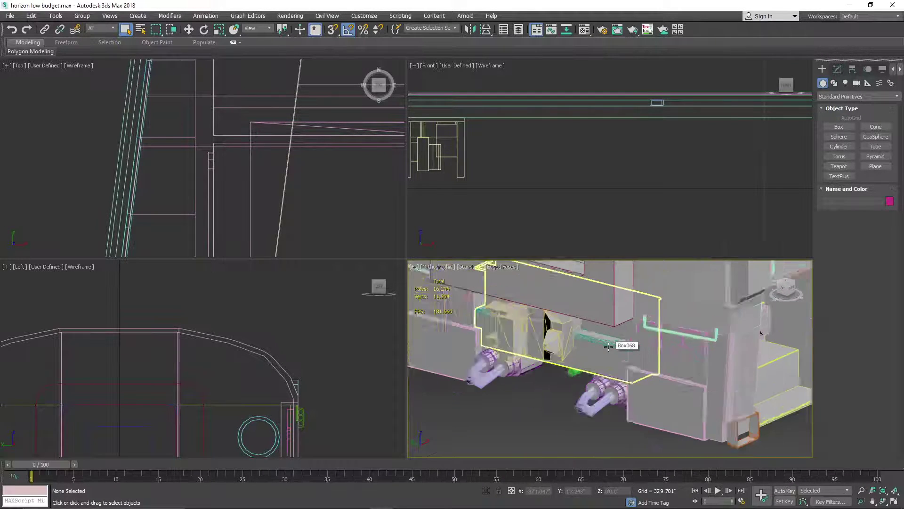
pyautogui.scroll(5, 688, 356)
pyautogui.moveTo(725, 362); pyautogui.dragTo(672, 317, button='middle')
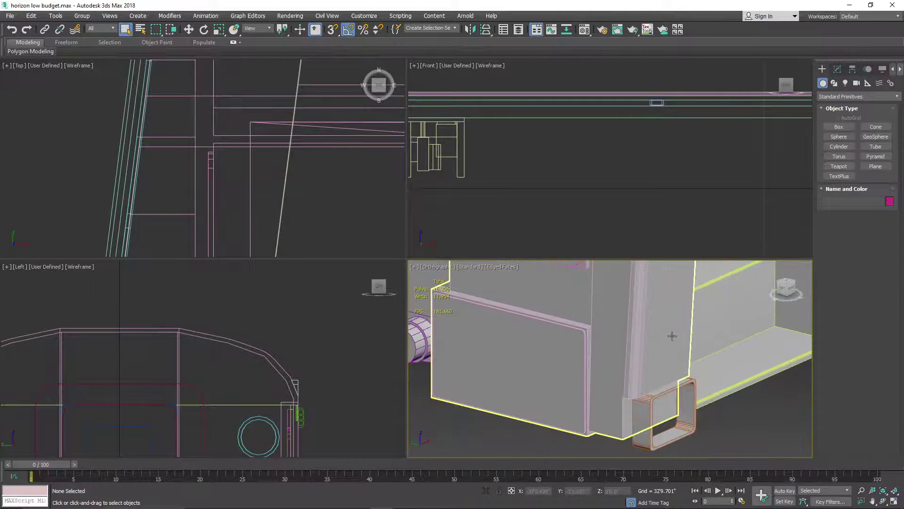
pyautogui.moveTo(647, 374); pyautogui.dragTo(624, 385, button='middle')
pyautogui.moveTo(641, 300); pyautogui.dragTo(655, 359, button='middle')
# - Maximize the orthographic viewport and examine the coach's lower corner box, rectangular stirrup, grab bar and entry steps
pyautogui.click(892, 500)
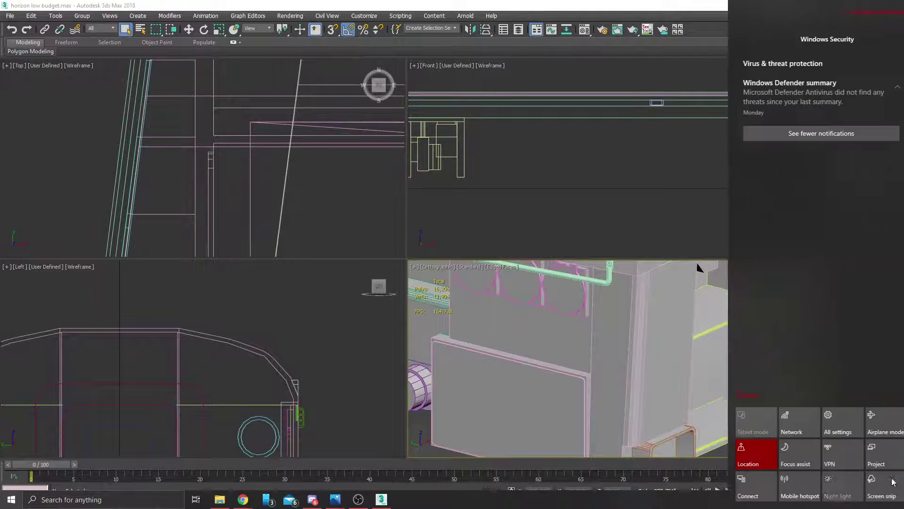
pyautogui.click(654, 192)
pyautogui.moveTo(708, 365); pyautogui.dragTo(682, 315, button='middle')
pyautogui.click(893, 502)
pyautogui.scroll(5, 466, 317)
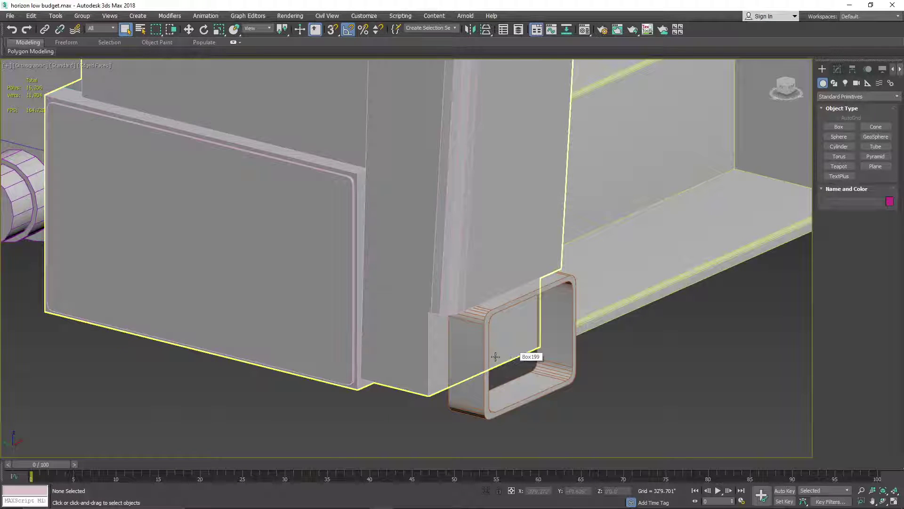
pyautogui.scroll(-2, 611, 276)
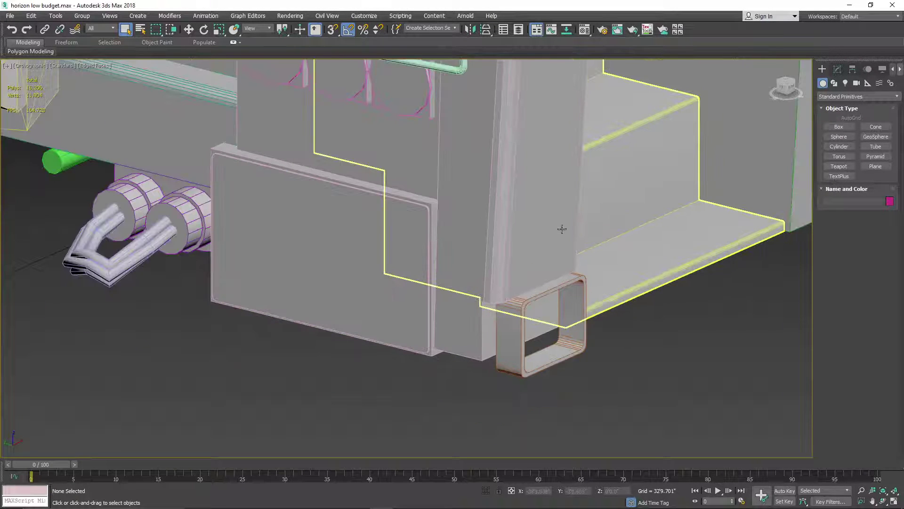
pyautogui.moveTo(502, 246); pyautogui.dragTo(523, 312, button='middle')
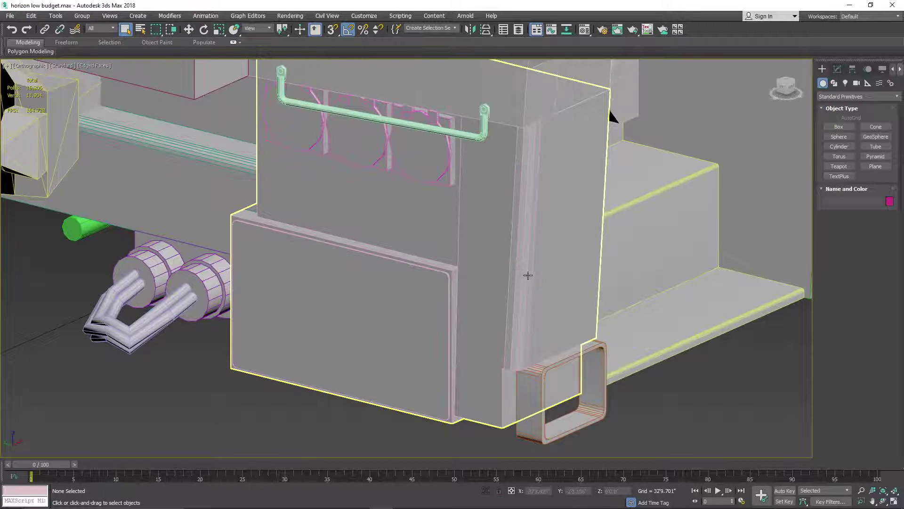
pyautogui.scroll(-2, 526, 274)
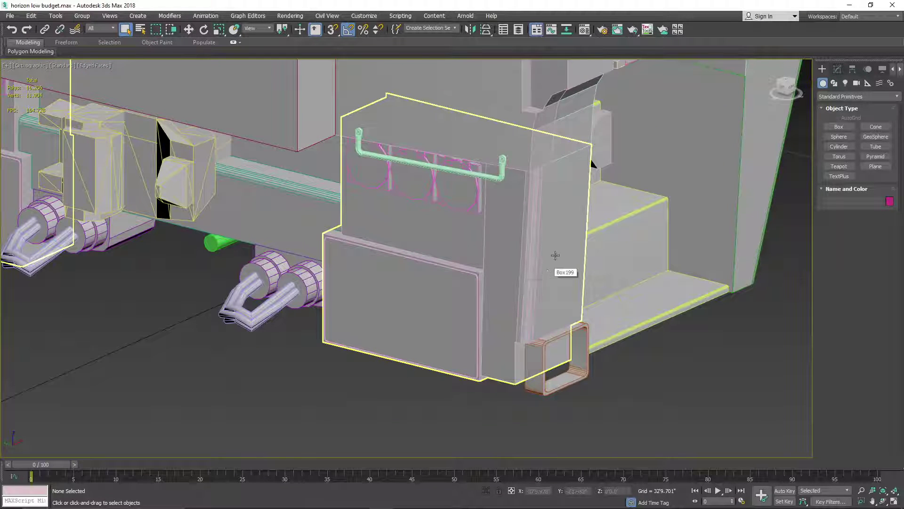
# - Select the lower corner box at the coach end and examine the grab bar above it, including its bent ends and hexagonal bolts
pyautogui.click(544, 220)
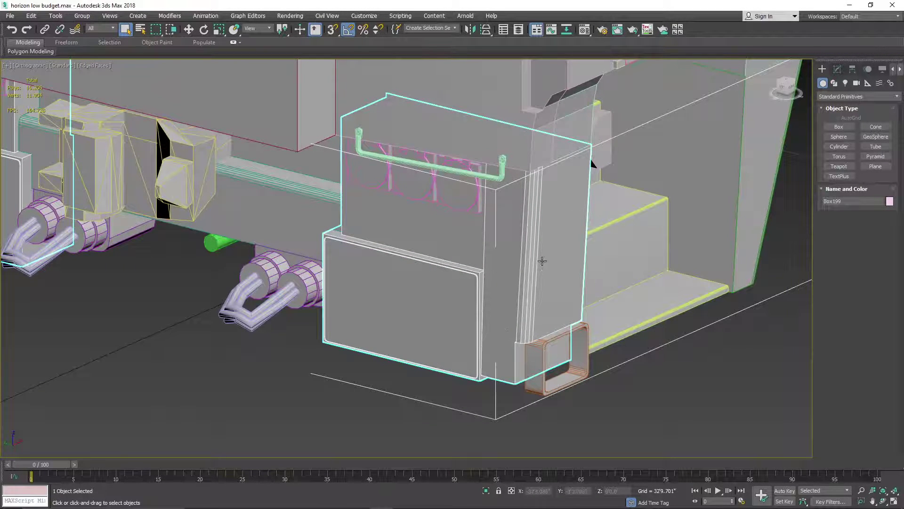
pyautogui.scroll(6, 540, 260)
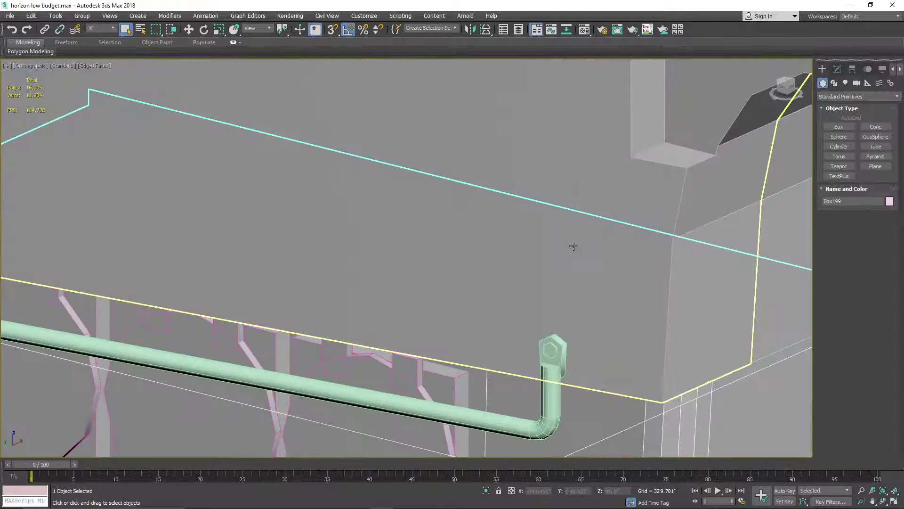
pyautogui.scroll(5, 551, 339)
pyautogui.scroll(-6, 551, 339)
pyautogui.scroll(6, 544, 340)
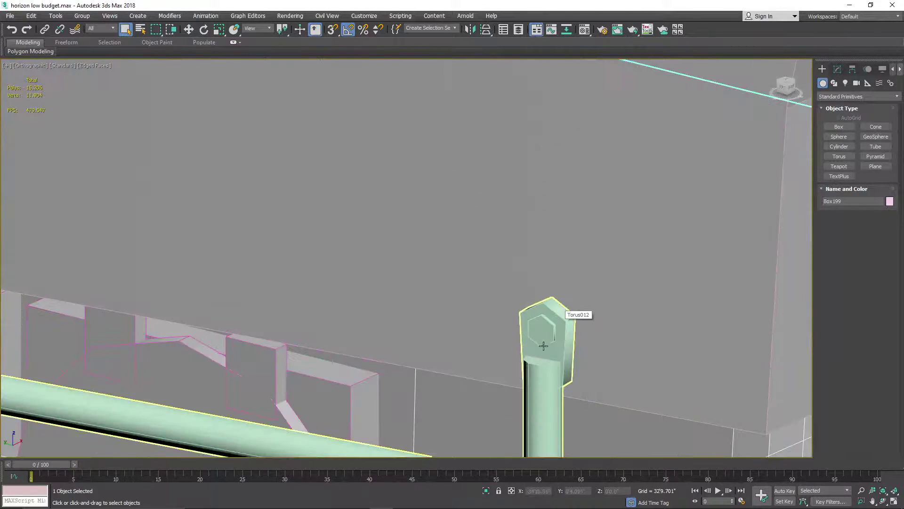
pyautogui.scroll(-6, 544, 340)
pyautogui.scroll(7, 548, 360)
pyautogui.keyDown('alt'); pyautogui.moveTo(373, 346); pyautogui.dragTo(332, 261, button='middle'); pyautogui.keyUp('alt')
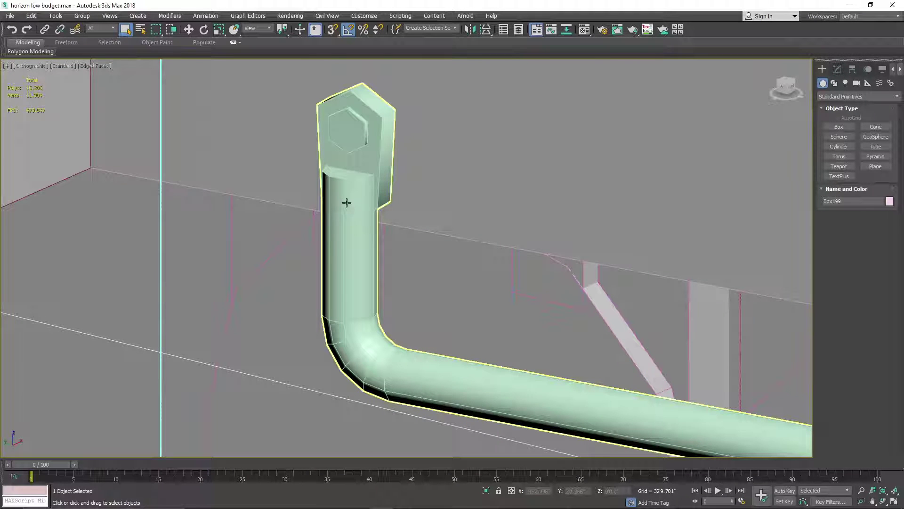
pyautogui.scroll(-5, 344, 354)
pyautogui.keyDown('alt'); pyautogui.moveTo(501, 375); pyautogui.dragTo(591, 371, button='middle'); pyautogui.keyUp('alt')
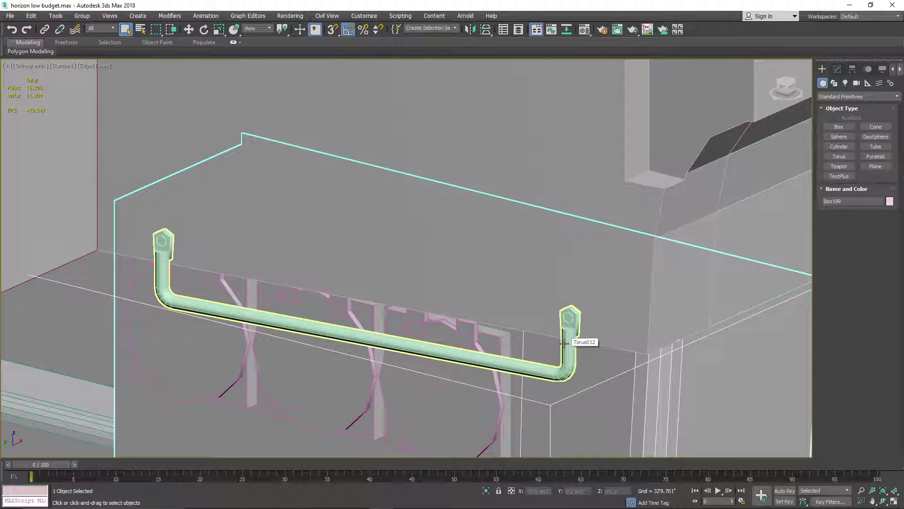
# - Examine the coach's end doorway, including the rounded protruding frame and the blue door with its window
pyautogui.scroll(-9, 520, 351)
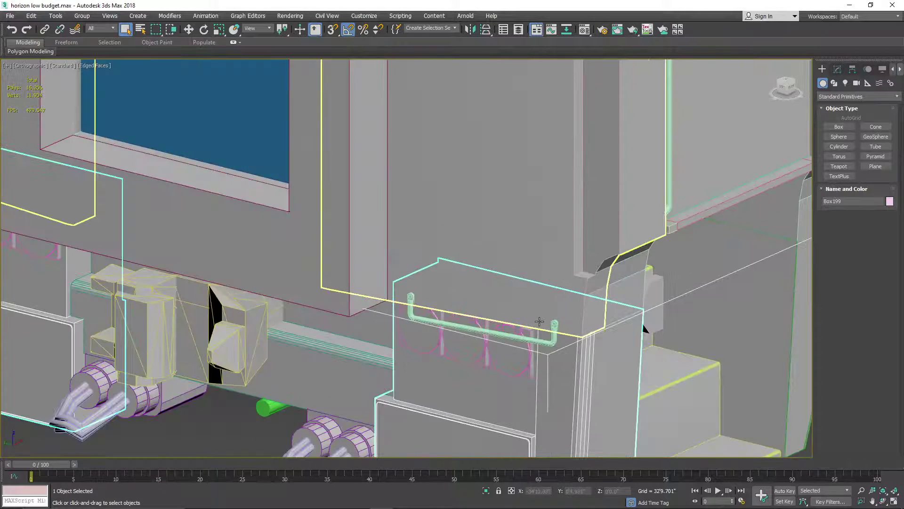
pyautogui.moveTo(500, 242); pyautogui.dragTo(495, 326, button='middle')
pyautogui.moveTo(506, 207); pyautogui.dragTo(511, 279, button='middle')
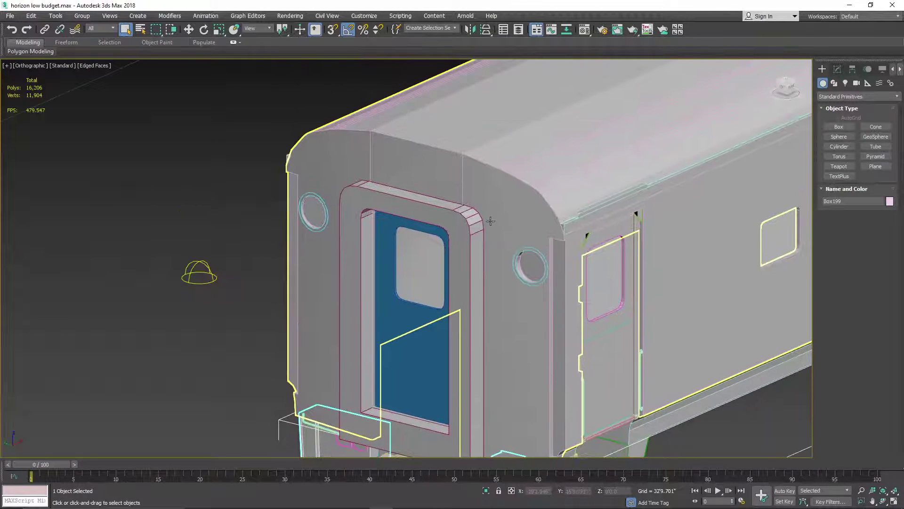
pyautogui.scroll(5, 406, 221)
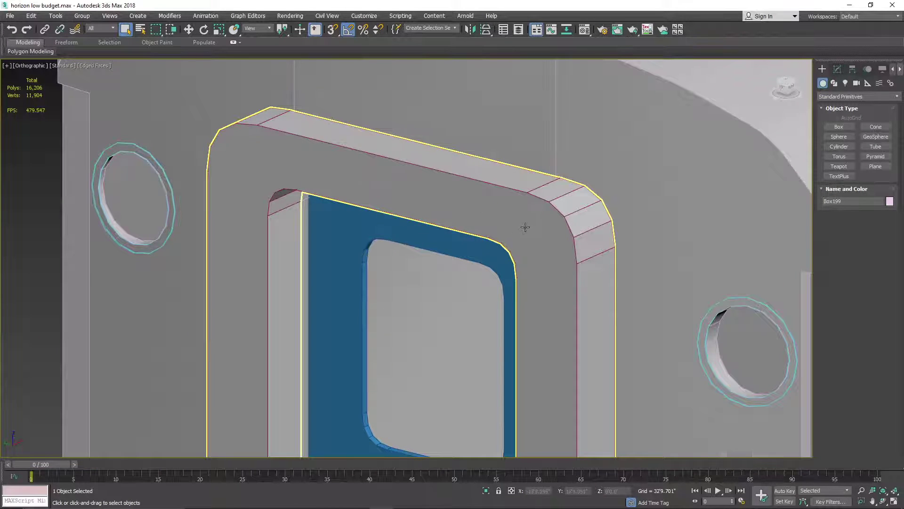
pyautogui.scroll(-3, 524, 230)
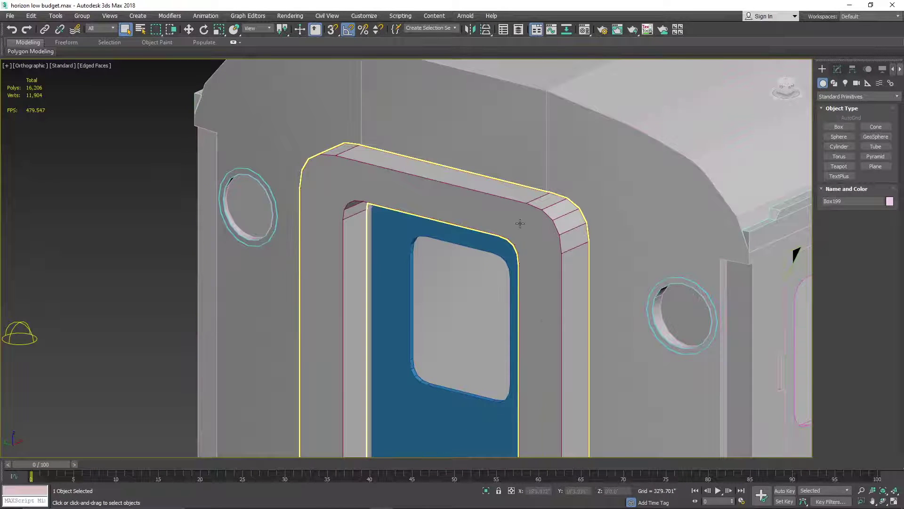
pyautogui.scroll(-8, 523, 221)
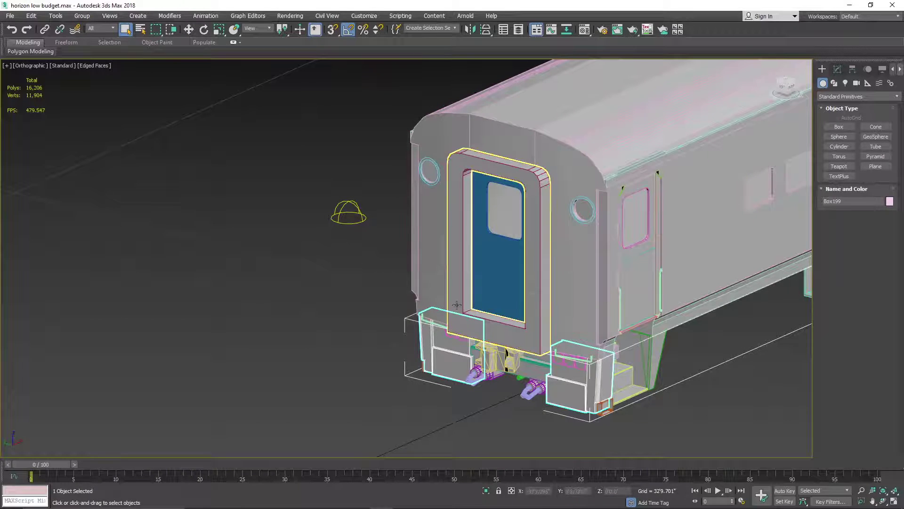
# - Examine the round ring recess on the end wall and the side entrance door's frame and window
pyautogui.scroll(8, 579, 197)
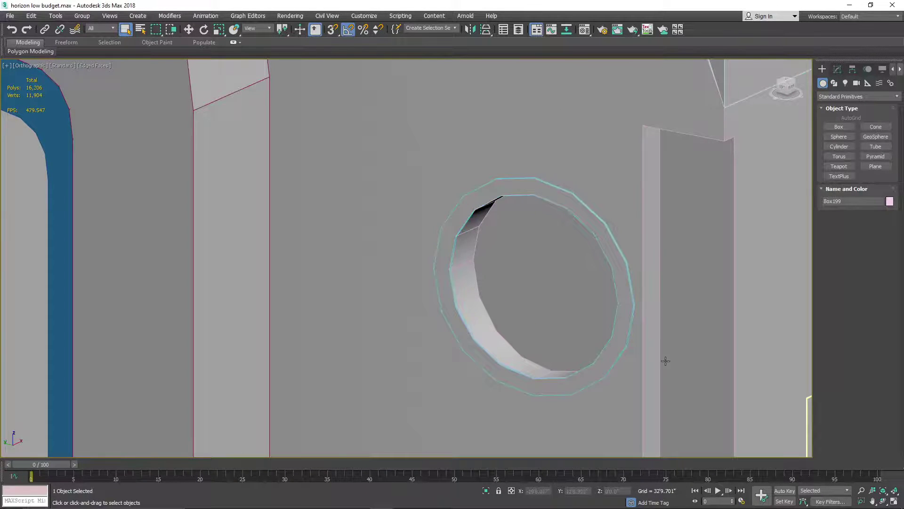
pyautogui.scroll(-10, 512, 248)
pyautogui.scroll(3, 570, 222)
pyautogui.scroll(6, 570, 223)
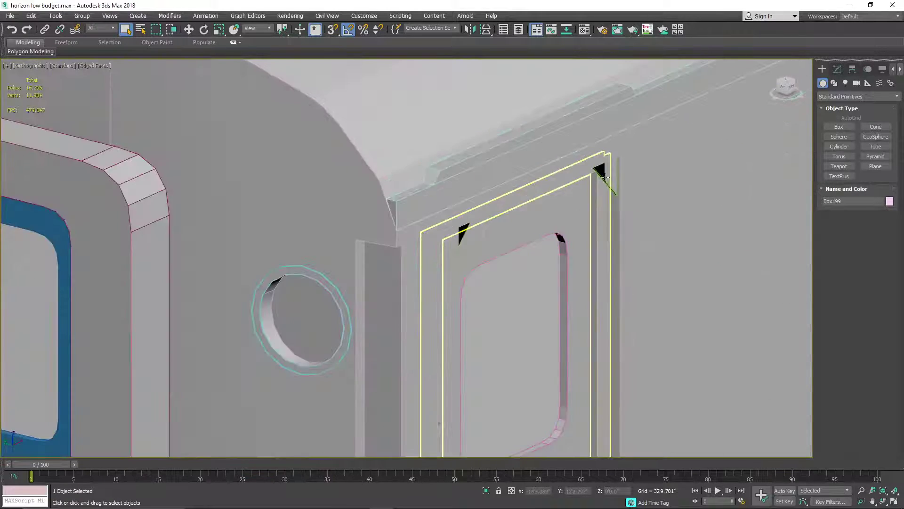
pyautogui.scroll(-4, 591, 225)
pyautogui.scroll(-4, 591, 225)
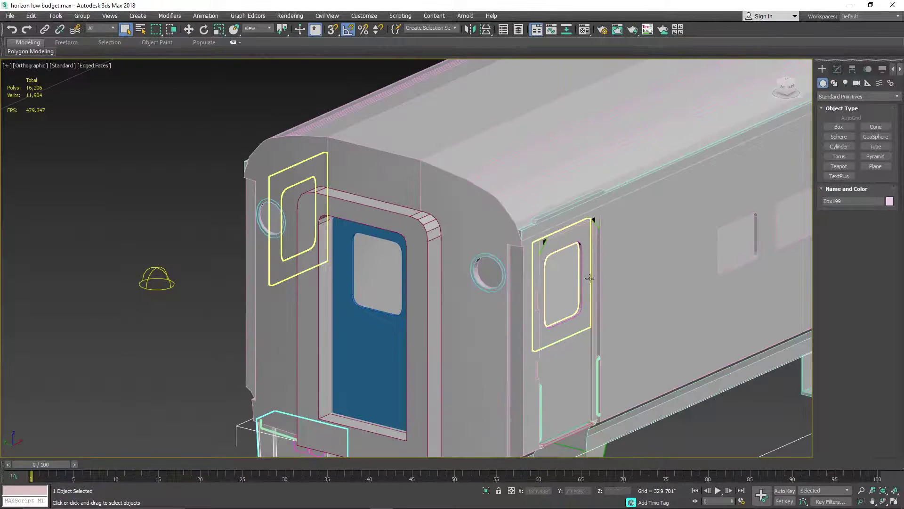
# - Examine the open equipment frame under the coach floor from several angles, including its tanks, motor unit and pipes
pyautogui.scroll(-6, 578, 264)
pyautogui.scroll(8, 482, 306)
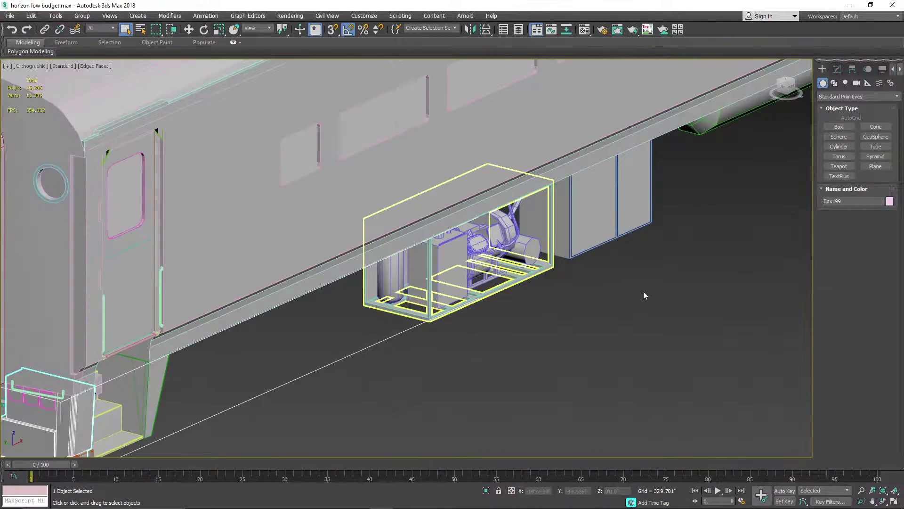
pyautogui.scroll(-3, 557, 283)
pyautogui.click(784, 88)
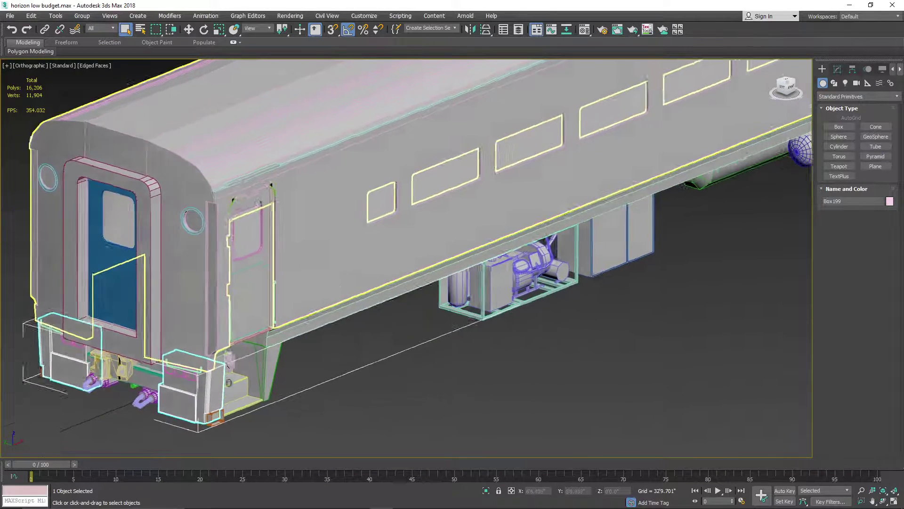
pyautogui.moveTo(213, 220); pyautogui.dragTo(456, 234, button='middle')
pyautogui.scroll(4, 352, 284)
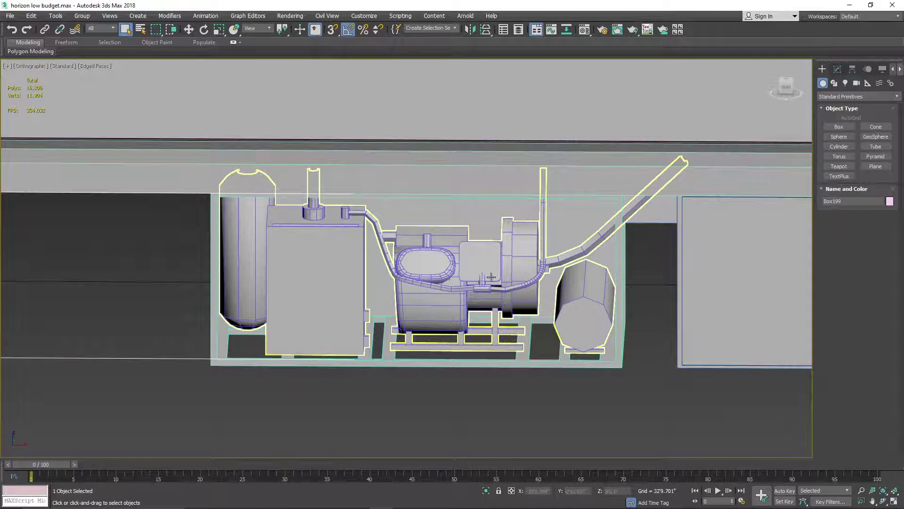
pyautogui.scroll(-2, 465, 298)
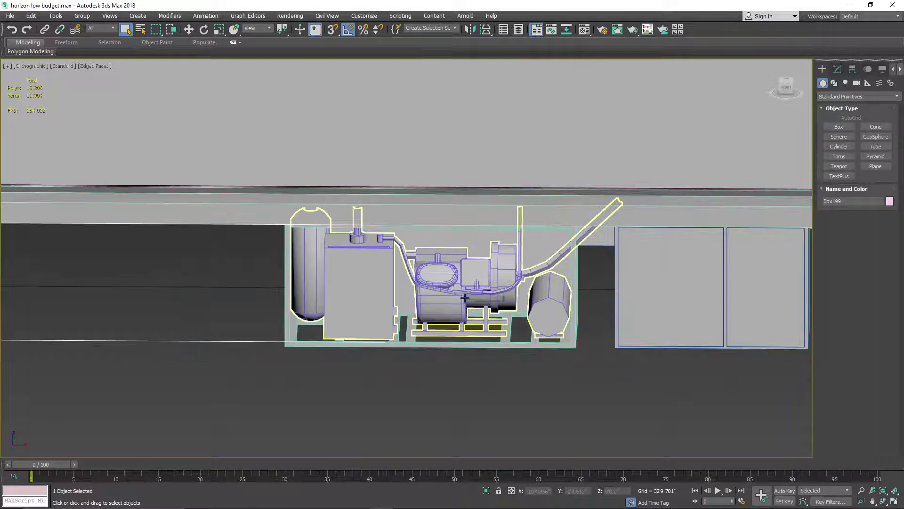
pyautogui.click(785, 88)
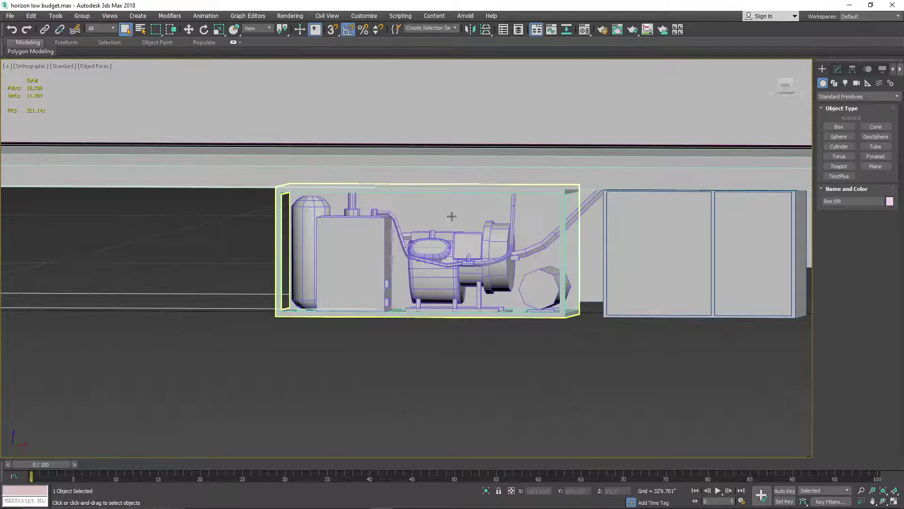
pyautogui.scroll(6, 525, 252)
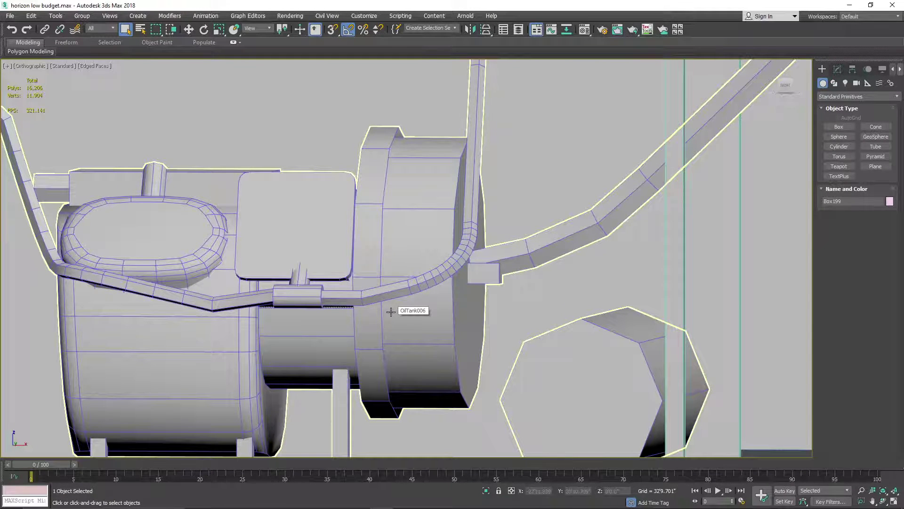
# - Follow the underfloor equipment along the coach side from the open frame past the two-door cabinet to the long tank
pyautogui.scroll(-8, 391, 312)
pyautogui.moveTo(627, 333); pyautogui.dragTo(429, 316, button='middle')
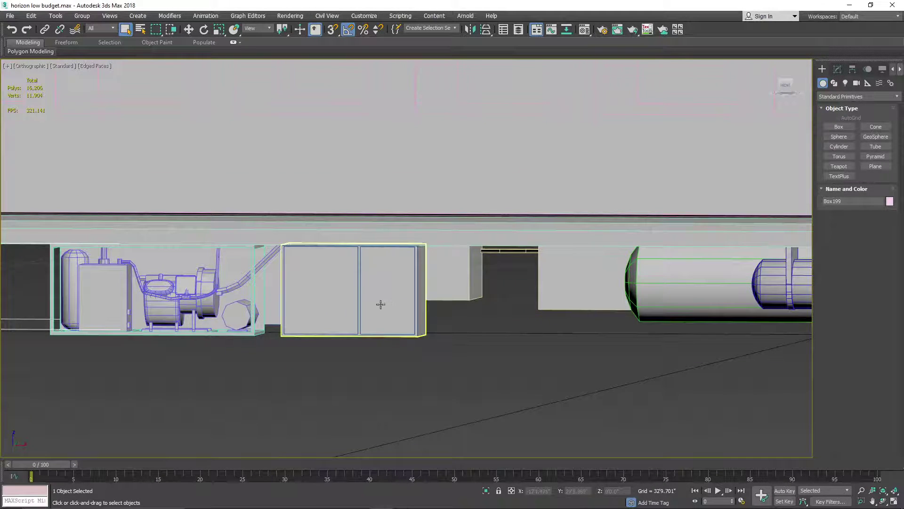
pyautogui.scroll(-2, 382, 305)
pyautogui.moveTo(622, 314); pyautogui.dragTo(308, 315, button='middle')
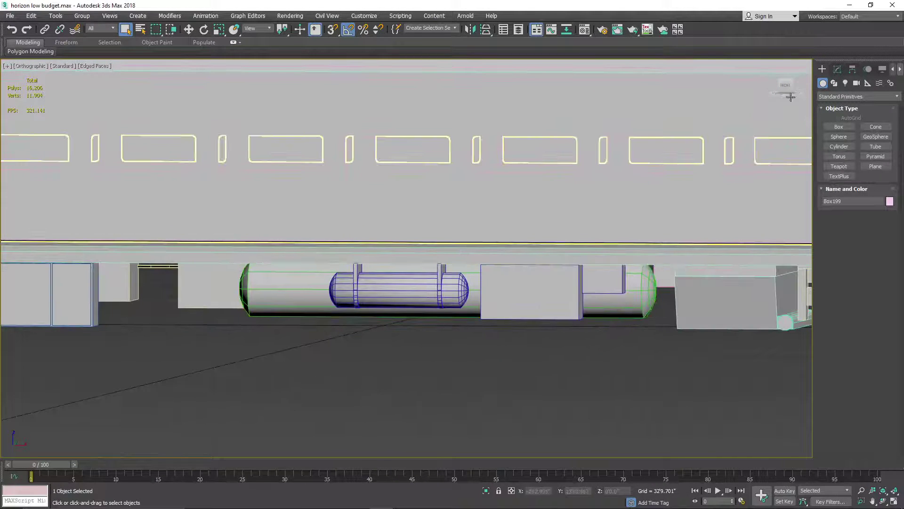
# - View the underfloor equipment from below and examine the long tank and the small bracketed tank beside it
pyautogui.moveTo(783, 86); pyautogui.dragTo(795, 76)
pyautogui.moveTo(616, 281); pyautogui.dragTo(478, 283, button='middle')
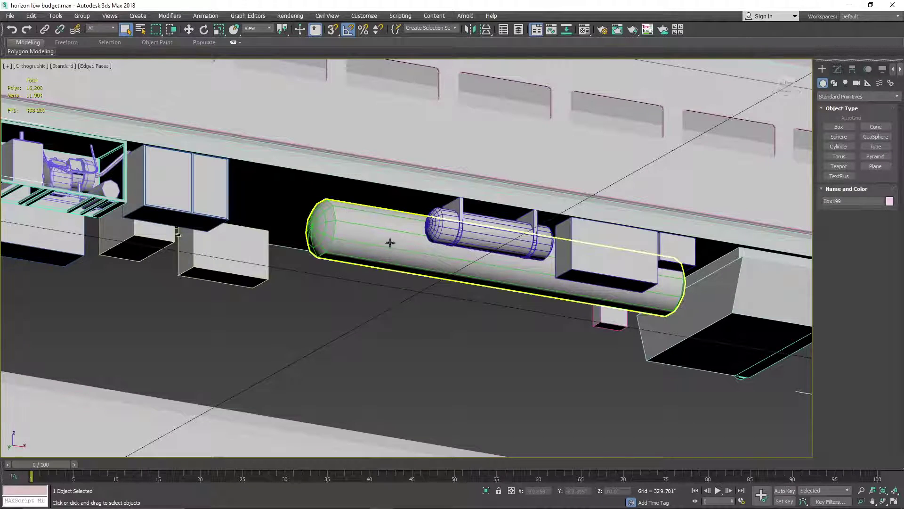
pyautogui.click(459, 219)
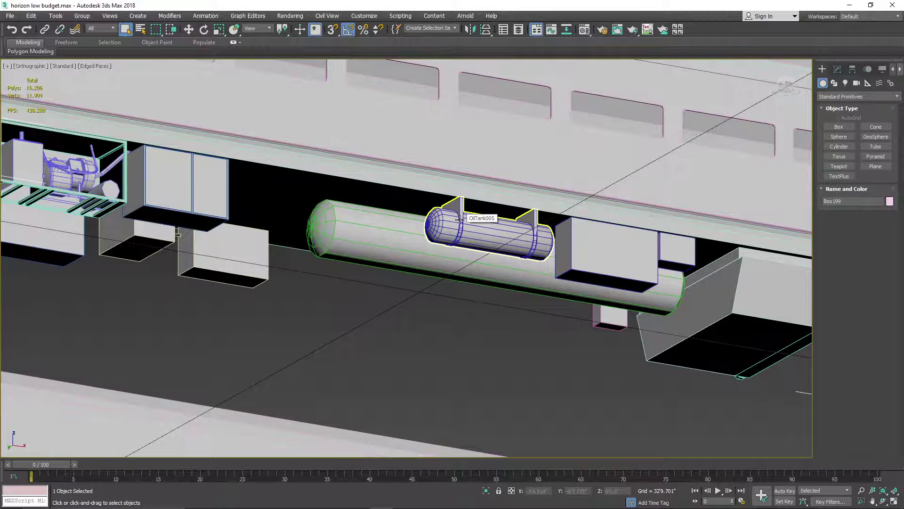
pyautogui.scroll(6, 461, 219)
pyautogui.scroll(-5, 420, 267)
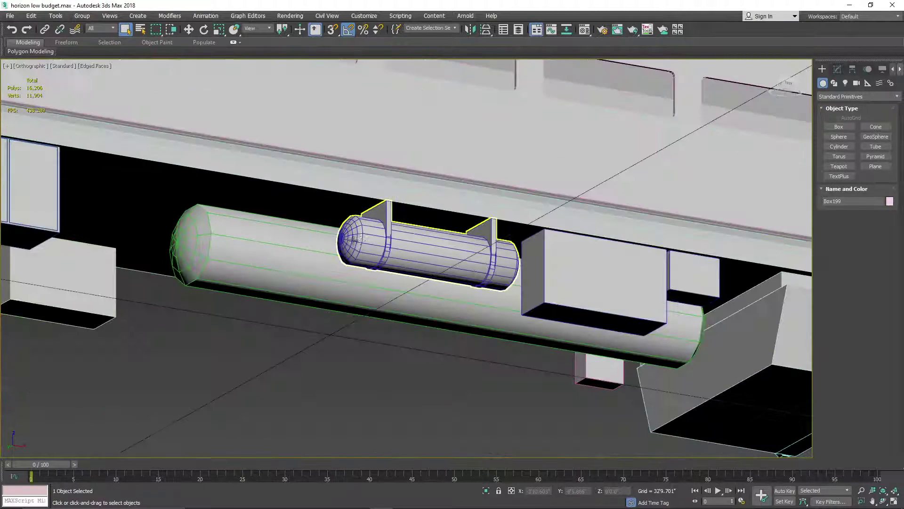
# - Inspect the small bracketed box assembly under the floor beyond the large slanted box
pyautogui.moveTo(633, 284); pyautogui.dragTo(402, 244, button='middle')
pyautogui.moveTo(623, 300); pyautogui.dragTo(418, 261, button='middle')
pyautogui.scroll(5, 575, 262)
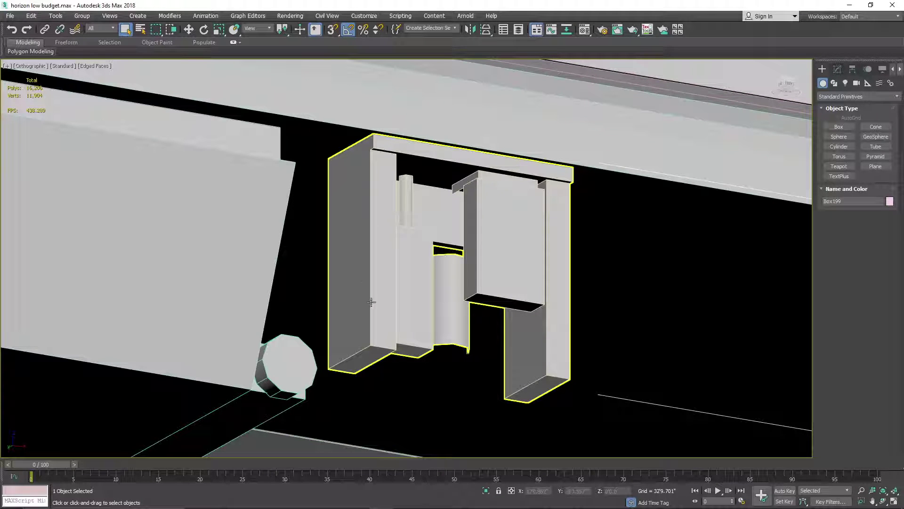
pyautogui.scroll(-8, 500, 246)
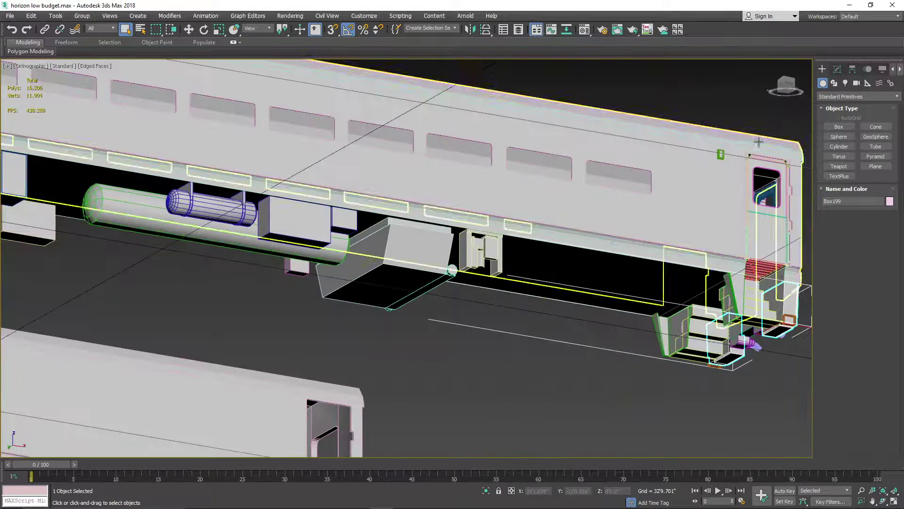
# - Turn the view toward the opposite coach end and examine the slanted underfloor box and its attached pipe
pyautogui.moveTo(789, 85); pyautogui.dragTo(330, 267)
pyautogui.scroll(8, 330, 267)
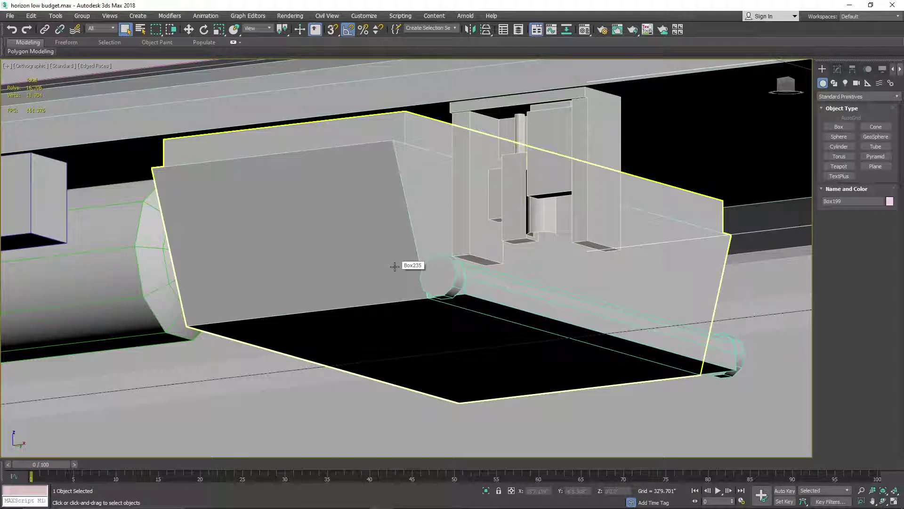
pyautogui.scroll(-8, 362, 261)
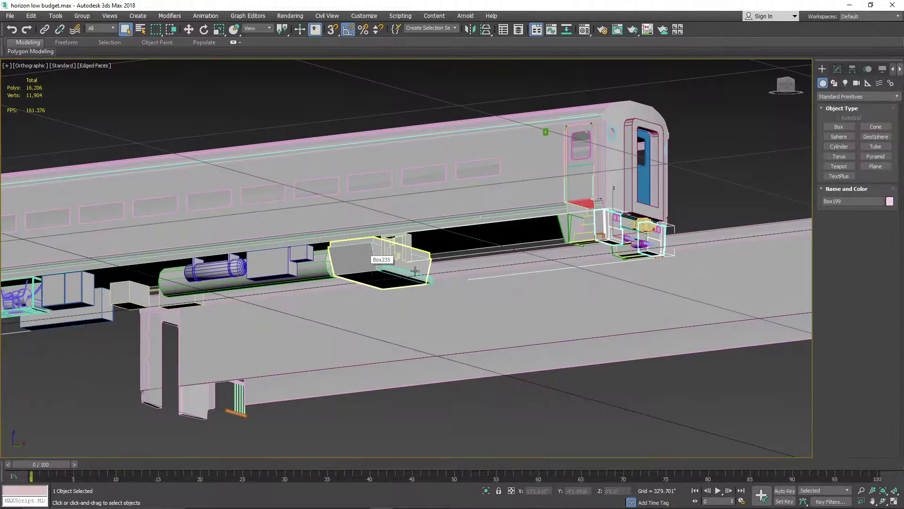
# - Examine the coach end from below, focusing on the entry steps and the angular block on the side of the steps
pyautogui.scroll(6, 608, 252)
pyautogui.scroll(2, 634, 251)
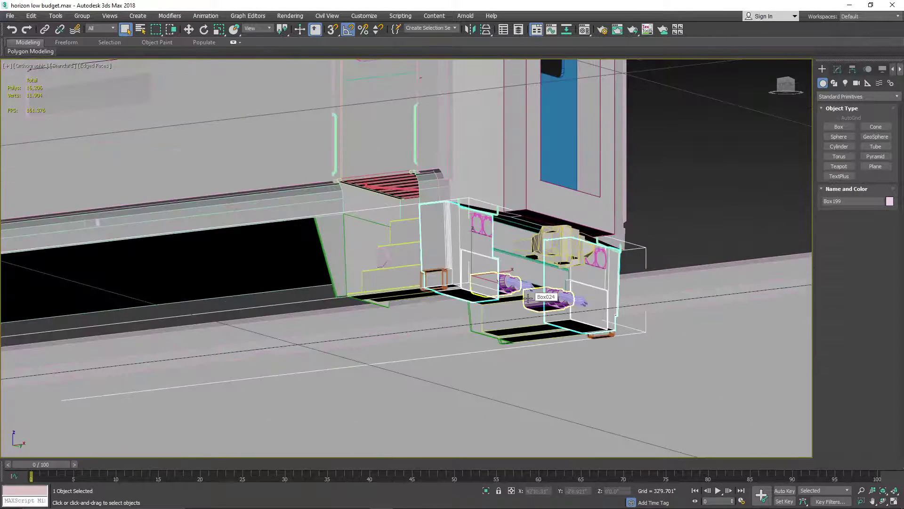
pyautogui.scroll(4, 529, 298)
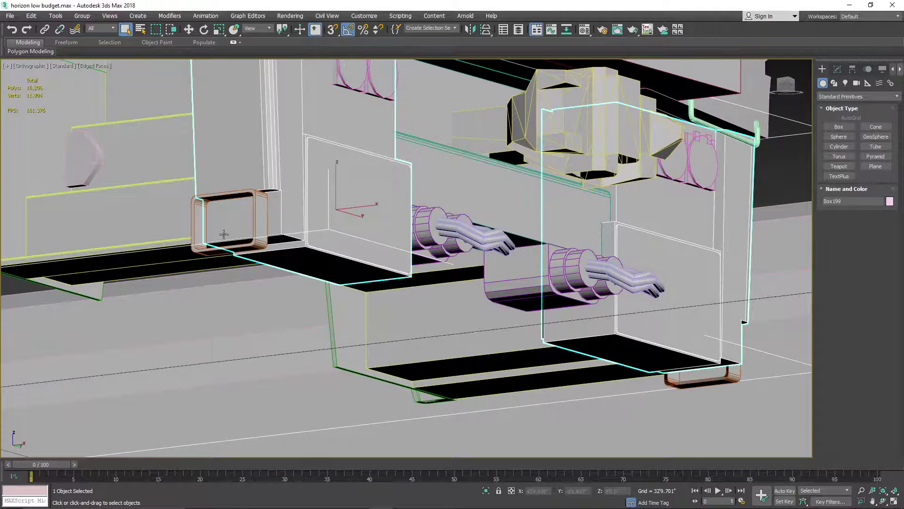
pyautogui.moveTo(101, 159); pyautogui.dragTo(435, 276, button='middle')
pyautogui.scroll(6, 434, 276)
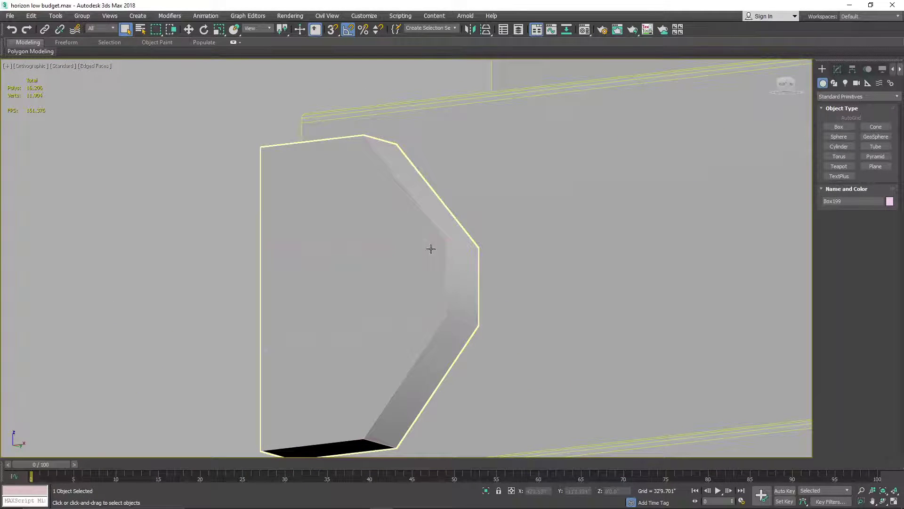
pyautogui.scroll(-7, 450, 251)
pyautogui.moveTo(415, 201); pyautogui.dragTo(420, 302, button='middle')
pyautogui.click(380, 355)
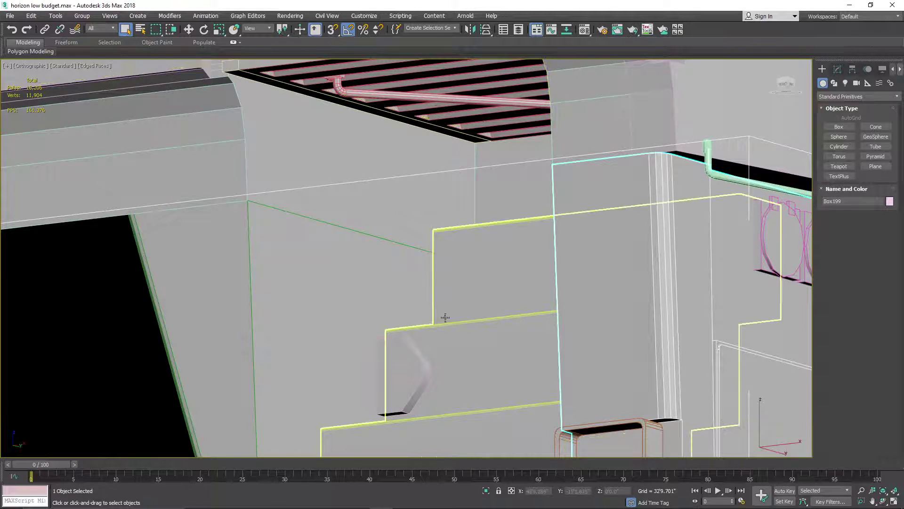
# - Examine the cable connector housings, round sockets and hanging cables beneath the coupler from below
pyautogui.scroll(-3, 423, 286)
pyautogui.moveTo(583, 320); pyautogui.dragTo(411, 283, button='middle')
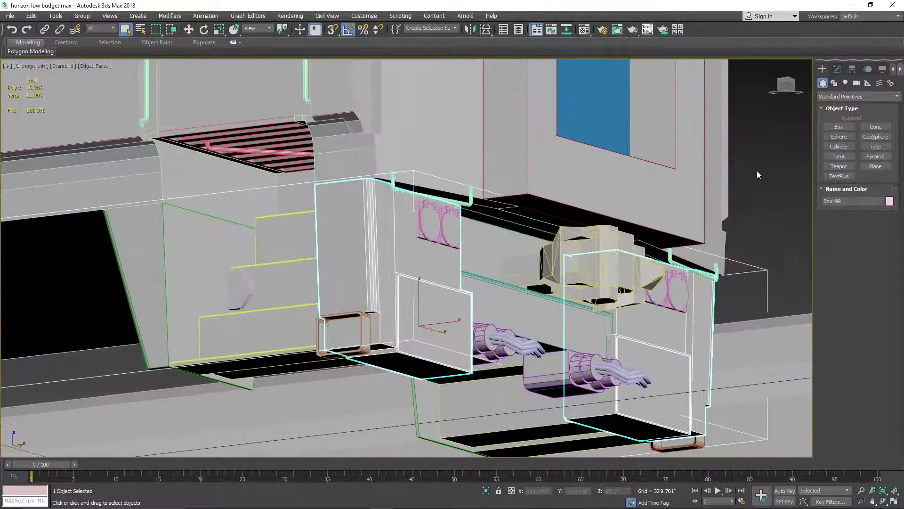
pyautogui.scroll(-3, 725, 144)
pyautogui.scroll(1, 747, 132)
pyautogui.scroll(5, 525, 288)
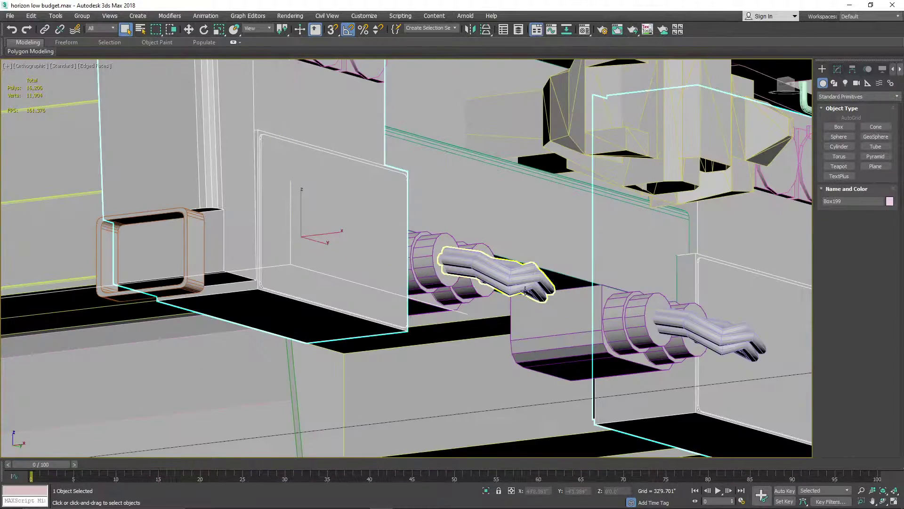
pyautogui.scroll(-3, 525, 288)
pyautogui.scroll(4, 648, 324)
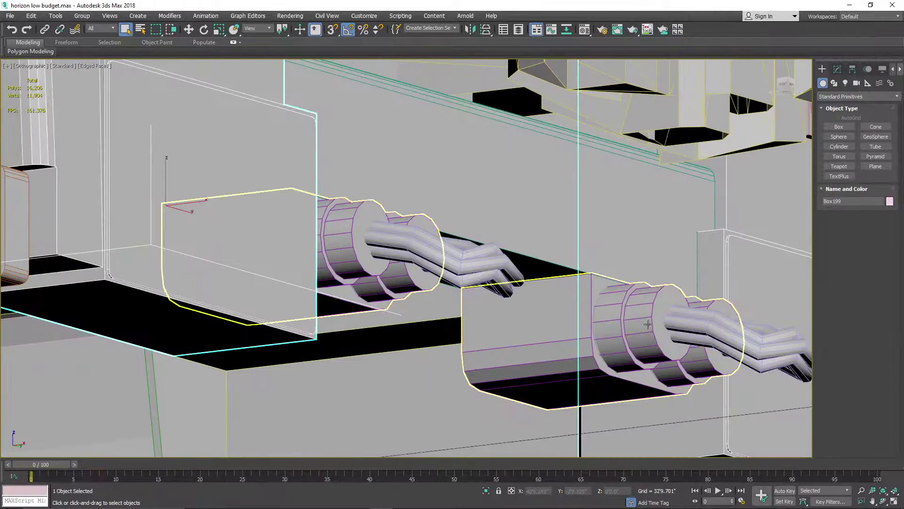
# - Pull back from the cable connectors and turn the view to inspect the whole coach from its blue-door end
pyautogui.scroll(-2, 479, 274)
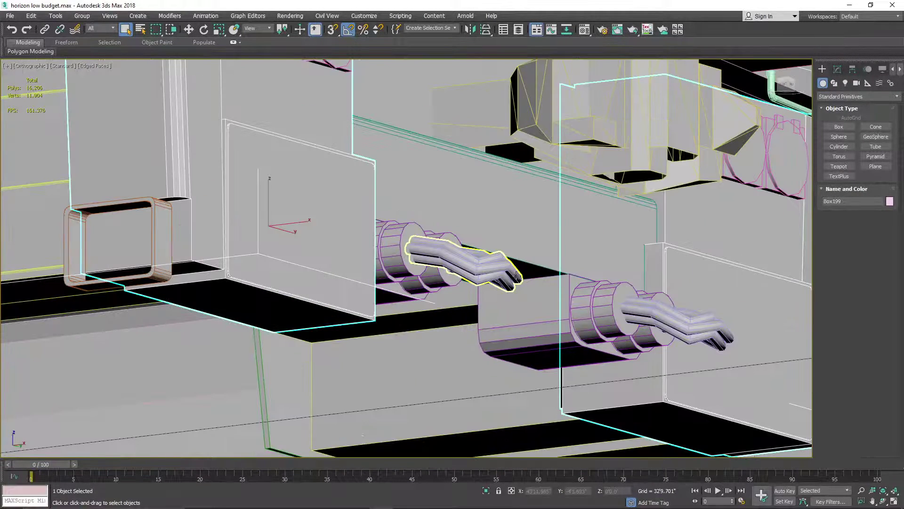
pyautogui.scroll(-6, 480, 254)
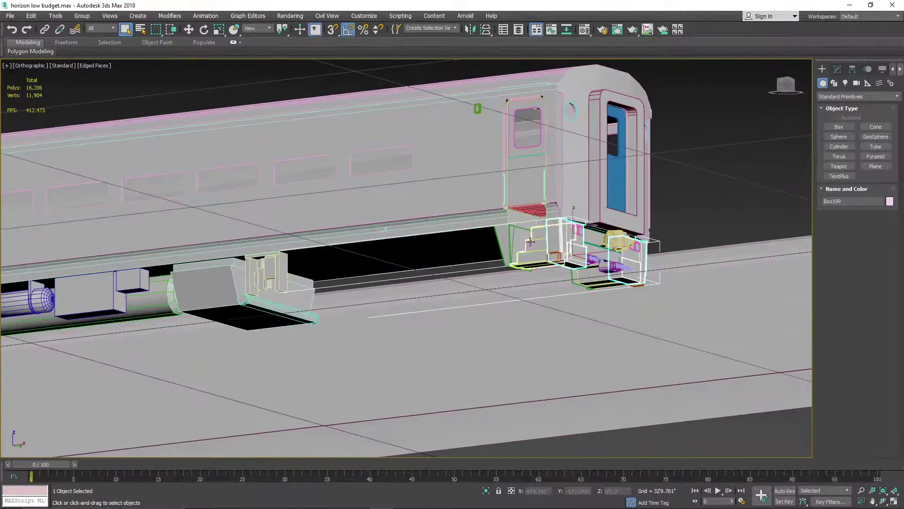
pyautogui.keyDown('alt'); pyautogui.moveTo(530, 241); pyautogui.dragTo(612, 221, button='middle'); pyautogui.keyUp('alt')
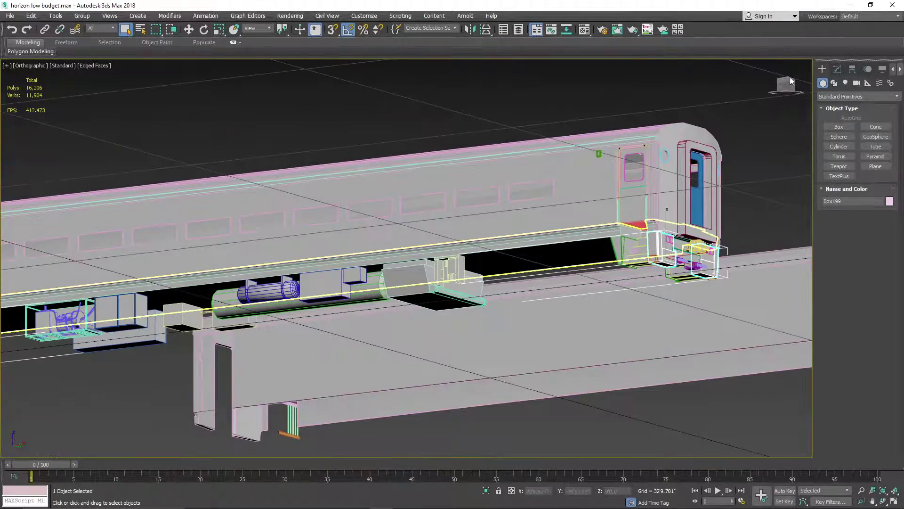
pyautogui.moveTo(784, 86); pyautogui.dragTo(822, 101)
pyautogui.click(339, 289)
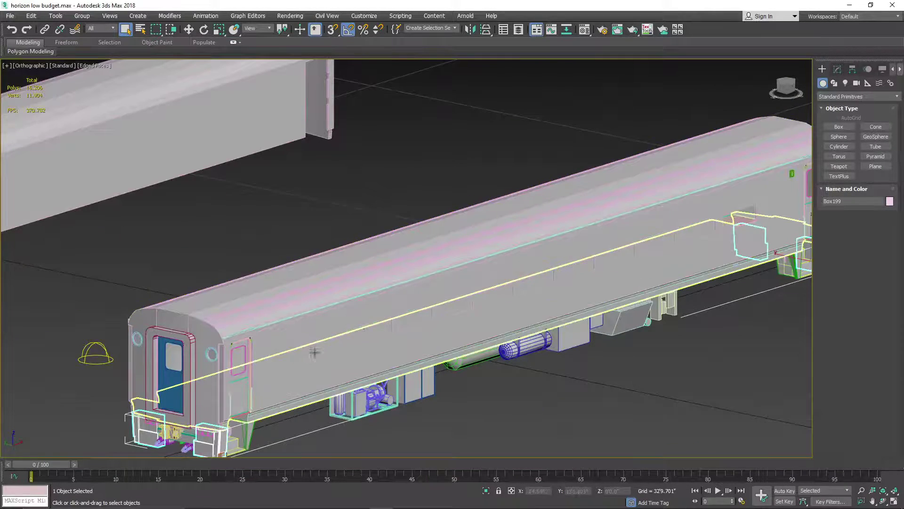
pyautogui.click(552, 420)
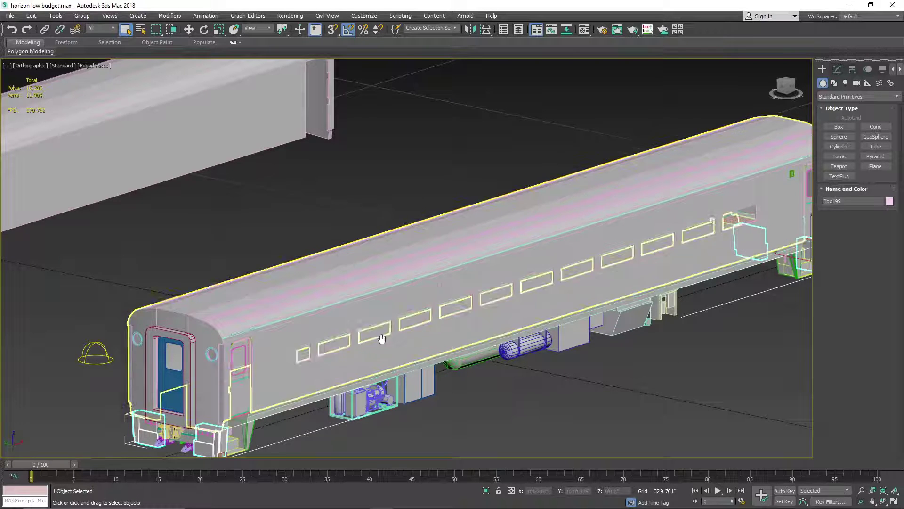
# - Examine the end wall of the separate bare coach shell, including its door opening and round holes
pyautogui.moveTo(381, 339); pyautogui.dragTo(645, 263, button='middle')
pyautogui.moveTo(178, 261); pyautogui.dragTo(490, 282, button='middle')
pyautogui.scroll(2, 320, 244)
pyautogui.scroll(4, 258, 284)
pyautogui.scroll(-4, 263, 282)
pyautogui.moveTo(267, 238); pyautogui.dragTo(267, 274, button='middle')
pyautogui.scroll(3, 271, 139)
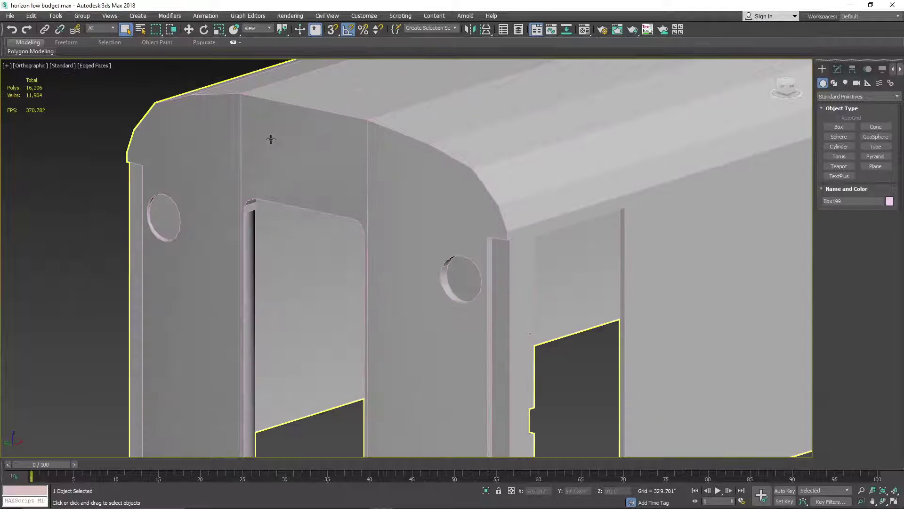
# - Inspect the set-aside rack of five green bars between the pink and orange rails beside the bare shell
pyautogui.scroll(-7, 490, 304)
pyautogui.scroll(7, 338, 293)
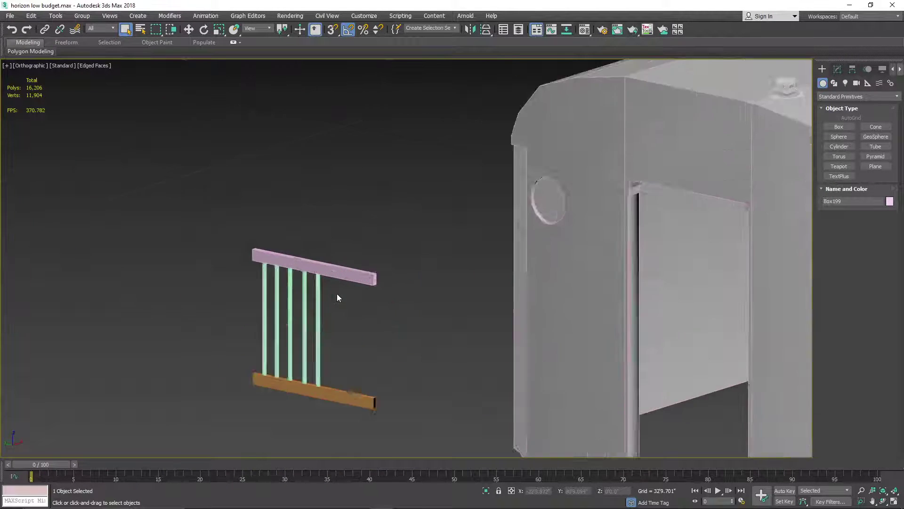
pyautogui.click(389, 443)
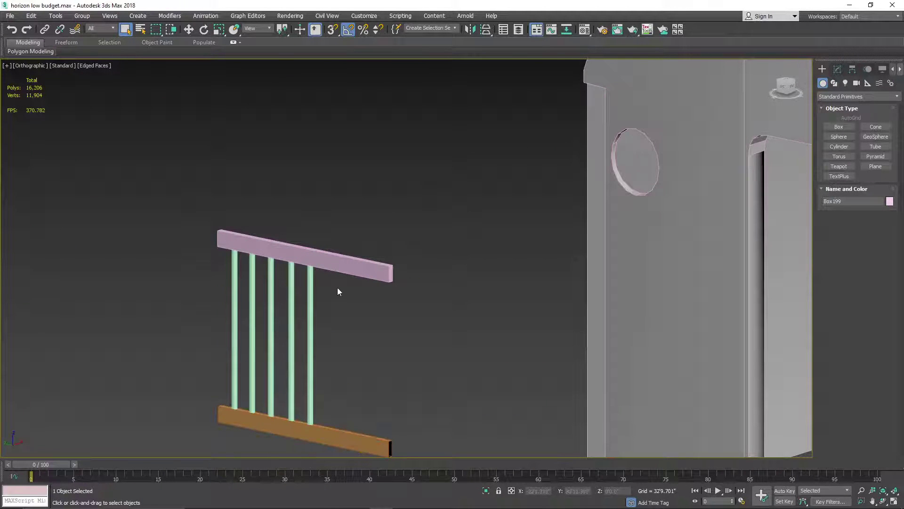
pyautogui.scroll(-2, 540, 307)
pyautogui.scroll(-2, 540, 305)
# - Examine the rounded upper corners of the end door opening in the bare coach shell
pyautogui.moveTo(601, 283); pyautogui.dragTo(173, 199, button='middle')
pyautogui.moveTo(389, 293); pyautogui.dragTo(497, 293, button='middle')
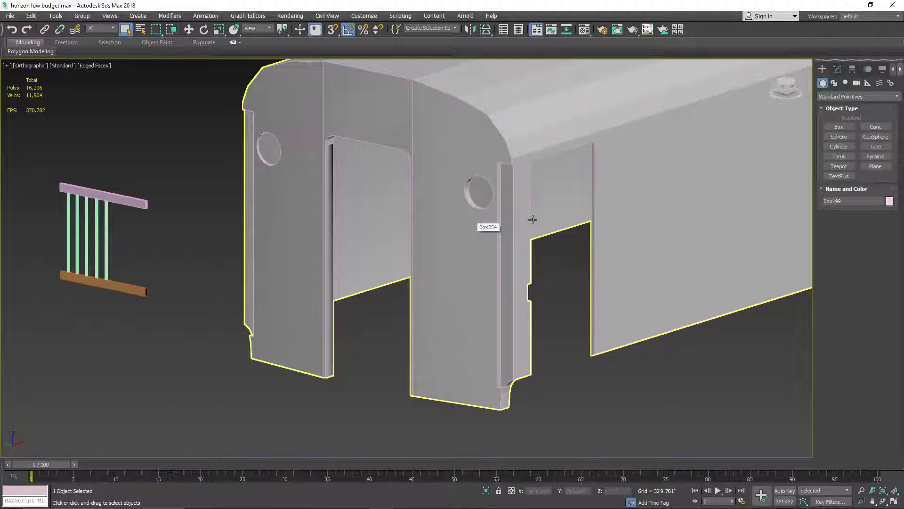
pyautogui.scroll(8, 370, 210)
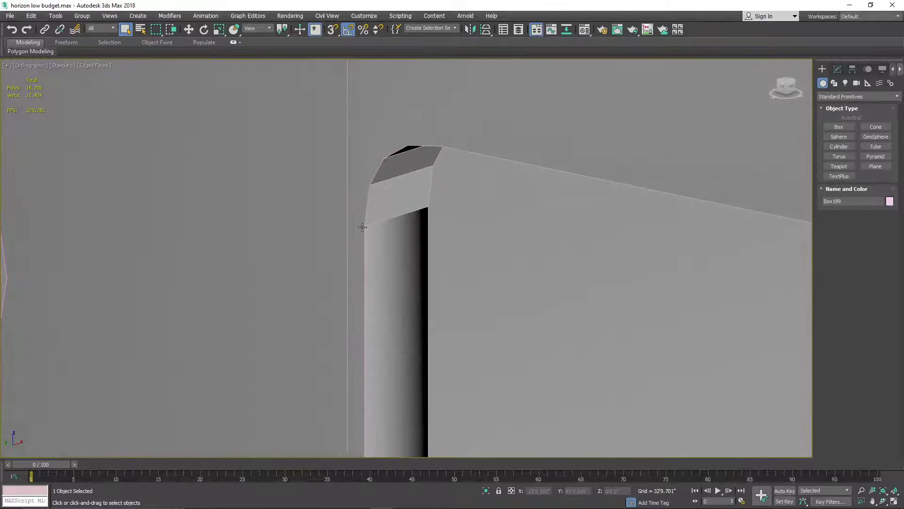
pyautogui.scroll(-6, 369, 141)
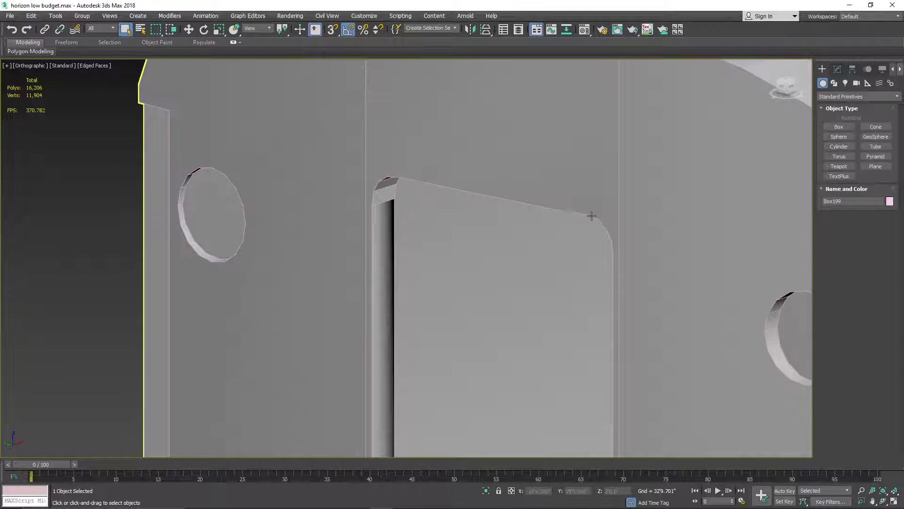
pyautogui.scroll(-2, 584, 250)
pyautogui.scroll(-5, 473, 273)
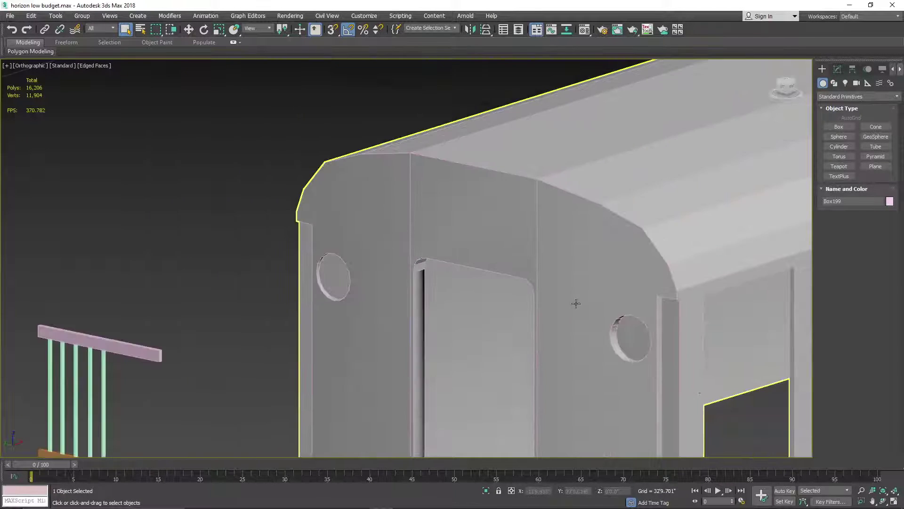
# - Review the bare shell's curved roof edge and side door opening, ending on an overview of both coach bodies
pyautogui.scroll(4, 568, 299)
pyautogui.scroll(-6, 659, 288)
pyautogui.scroll(3, 534, 289)
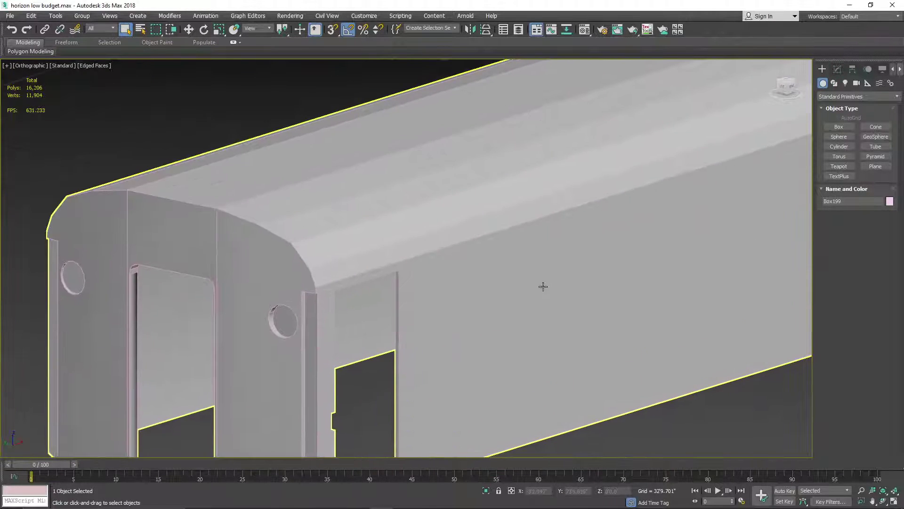
pyautogui.scroll(4, 535, 289)
pyautogui.scroll(-6, 215, 304)
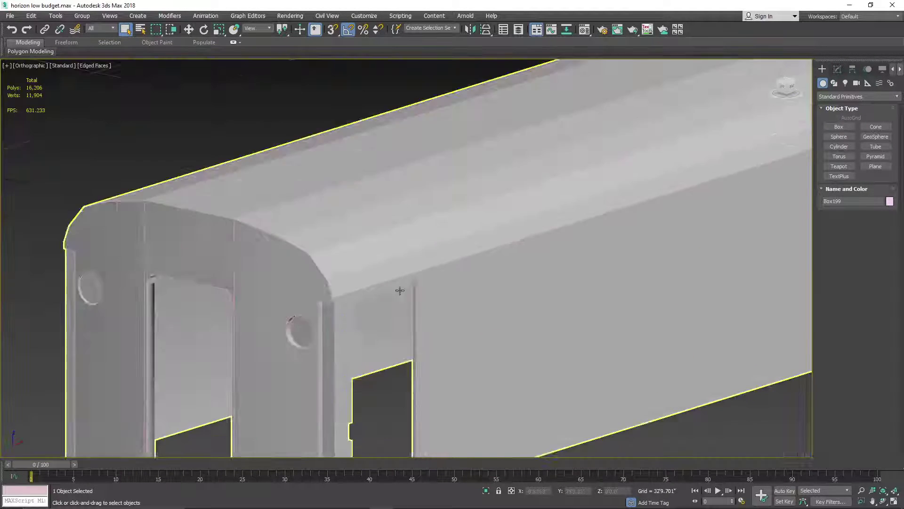
pyautogui.scroll(-4, 515, 256)
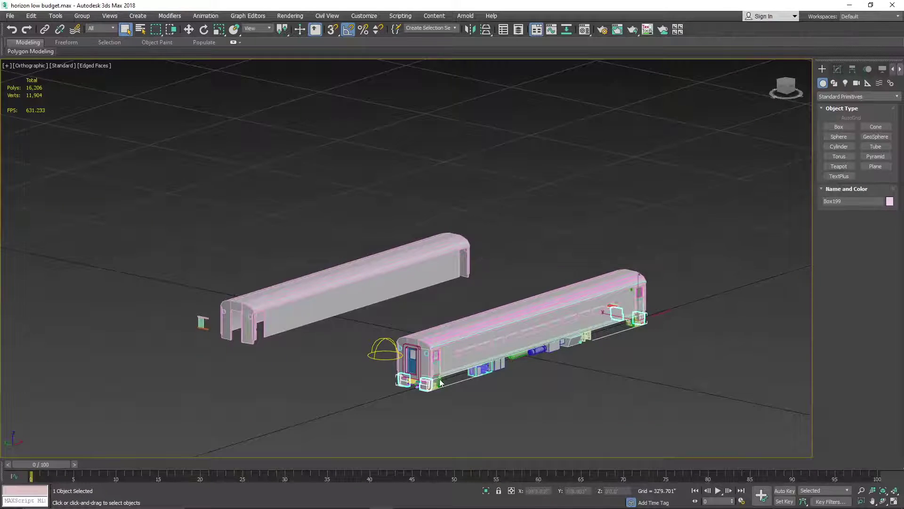
# - Clear the selection and examine the side wall and window openings of the detailed coach
pyautogui.scroll(5, 374, 342)
pyautogui.click(460, 355)
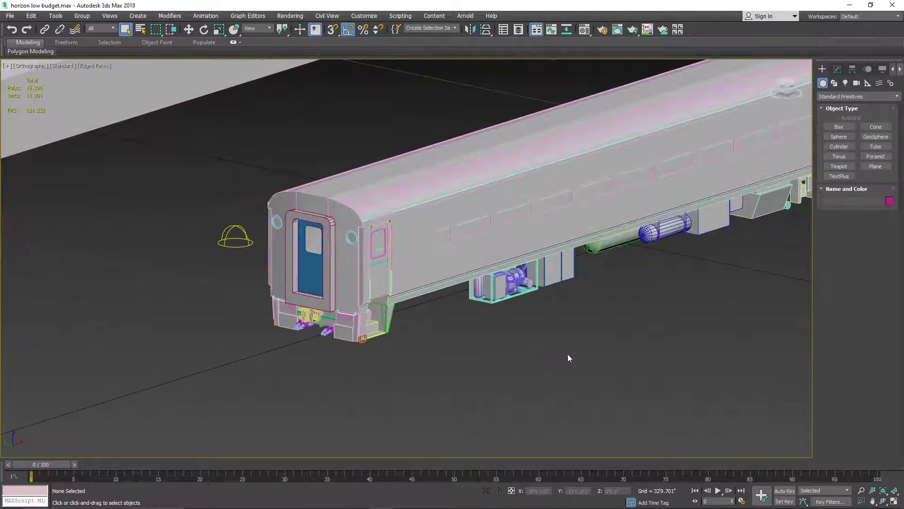
pyautogui.scroll(4, 379, 330)
pyautogui.scroll(-4, 468, 304)
pyautogui.moveTo(526, 291); pyautogui.dragTo(269, 406, button='middle')
pyautogui.scroll(5, 713, 198)
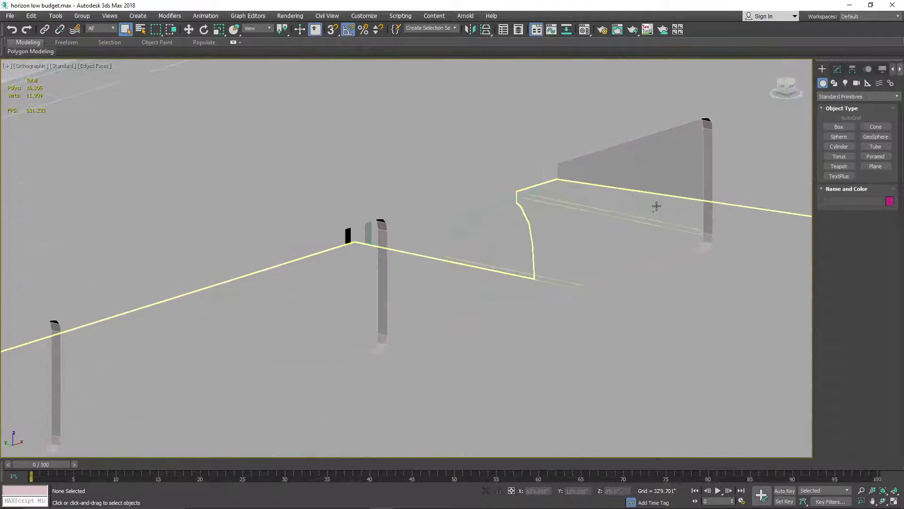
pyautogui.scroll(-6, 654, 206)
pyautogui.moveTo(516, 286); pyautogui.dragTo(547, 288, button='middle')
# - Close the low budget scene without saving and load horiozn the beginning.max, continuing past the missing external files
pyautogui.click(894, 5)
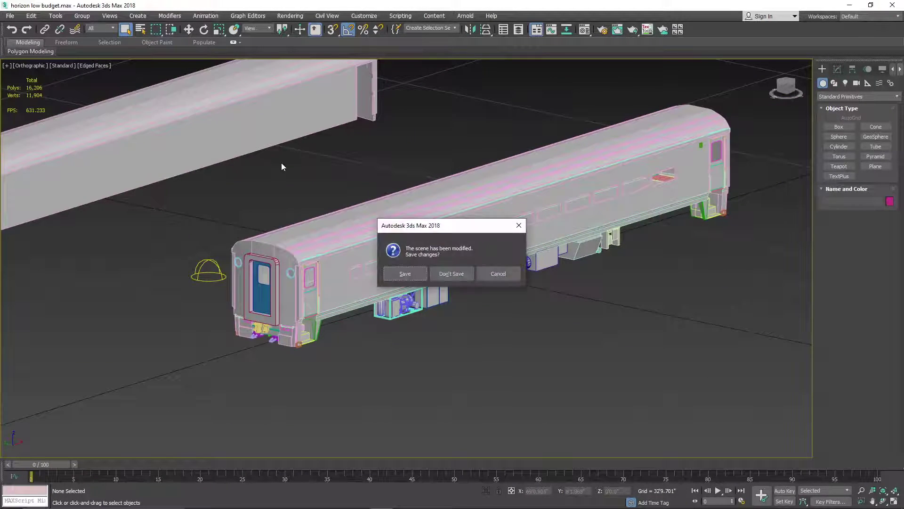
pyautogui.click(460, 275)
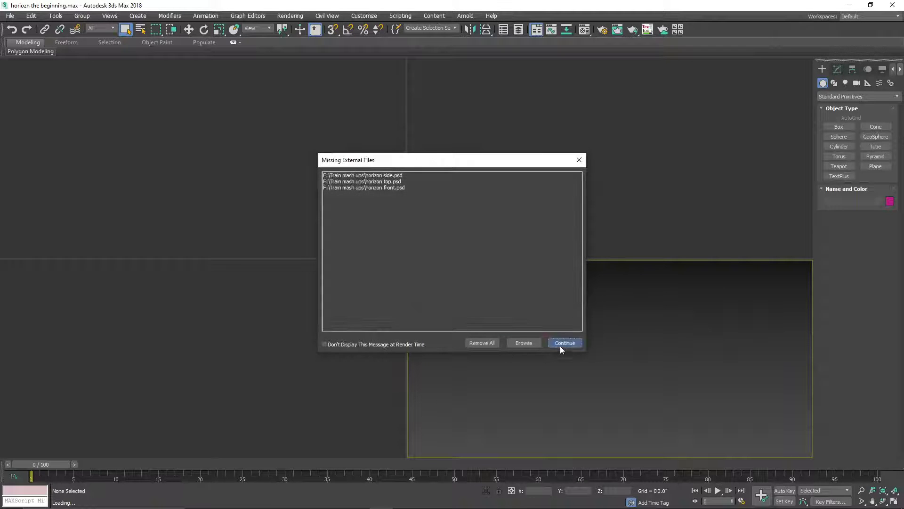
pyautogui.click(561, 346)
pyautogui.click(425, 286)
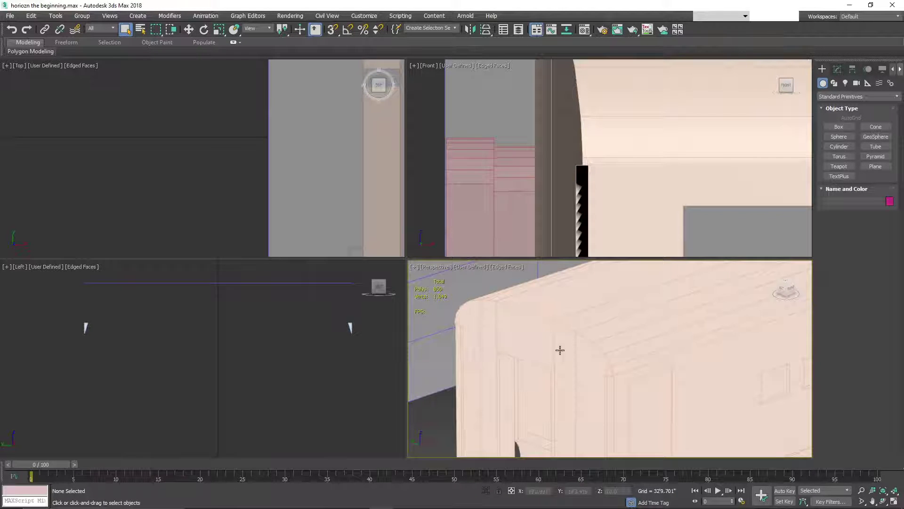
# - Switch the perspective view to High Quality shading and examine the orange box with raised panels
pyautogui.click(482, 267)
pyautogui.click(500, 284)
pyautogui.moveTo(542, 372); pyautogui.dragTo(683, 395, button='middle')
pyautogui.scroll(15, 540, 379)
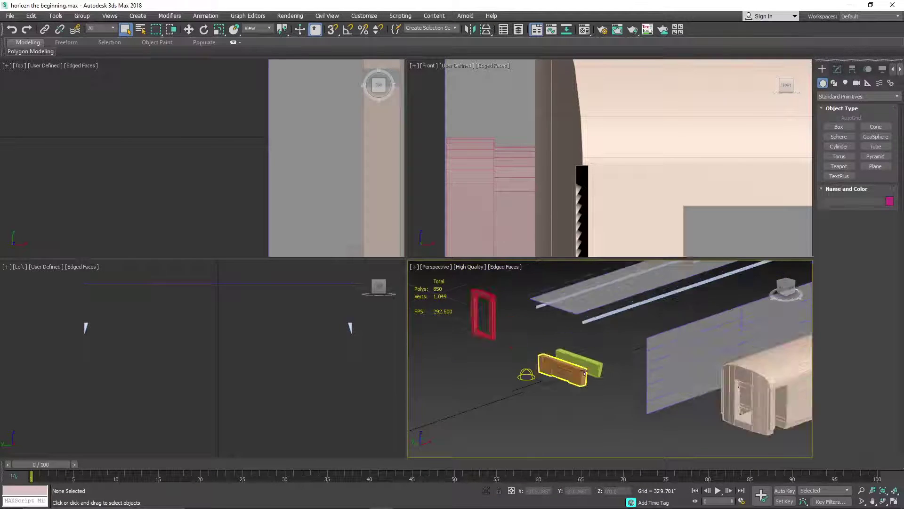
pyautogui.moveTo(539, 378); pyautogui.dragTo(623, 403, button='middle')
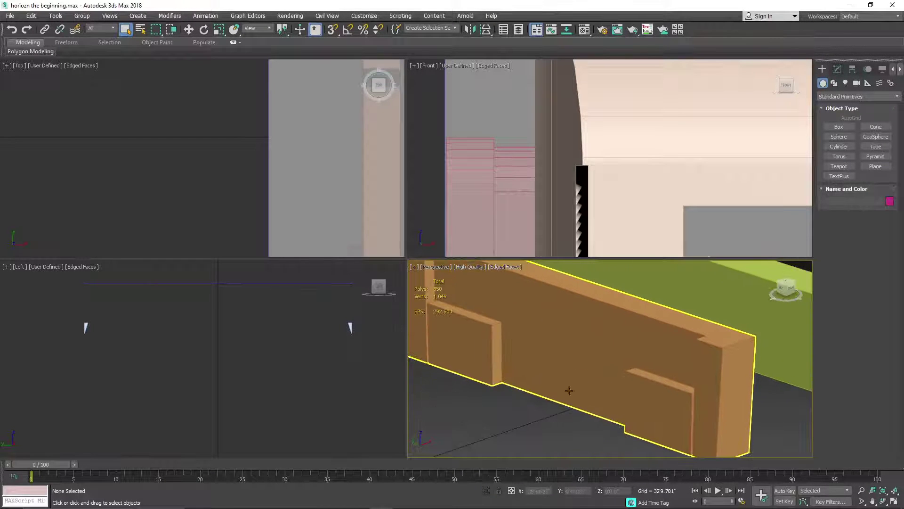
pyautogui.scroll(-10, 526, 344)
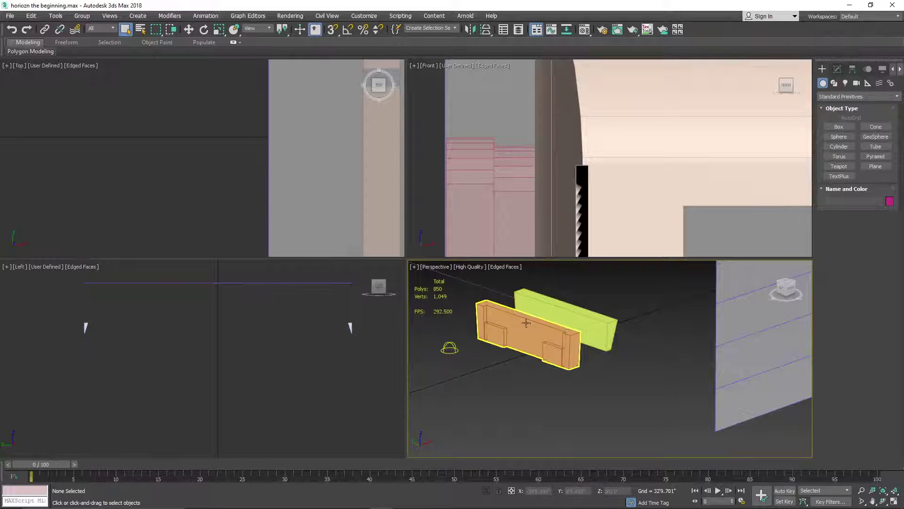
# - Set the perspective view to Standard shading and inspect the lower end of the beige coach shell
pyautogui.click(471, 266)
pyautogui.click(489, 287)
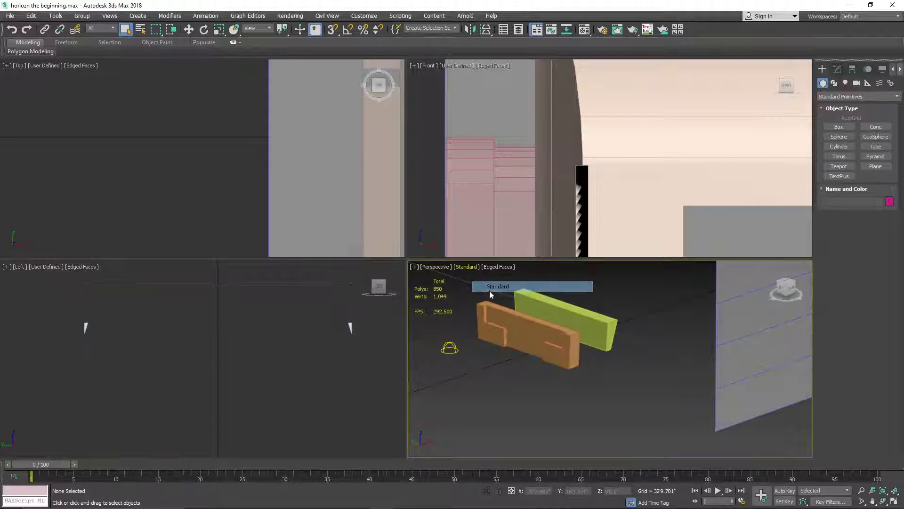
pyautogui.scroll(-6, 607, 337)
pyautogui.moveTo(666, 349); pyautogui.dragTo(525, 375, button='middle')
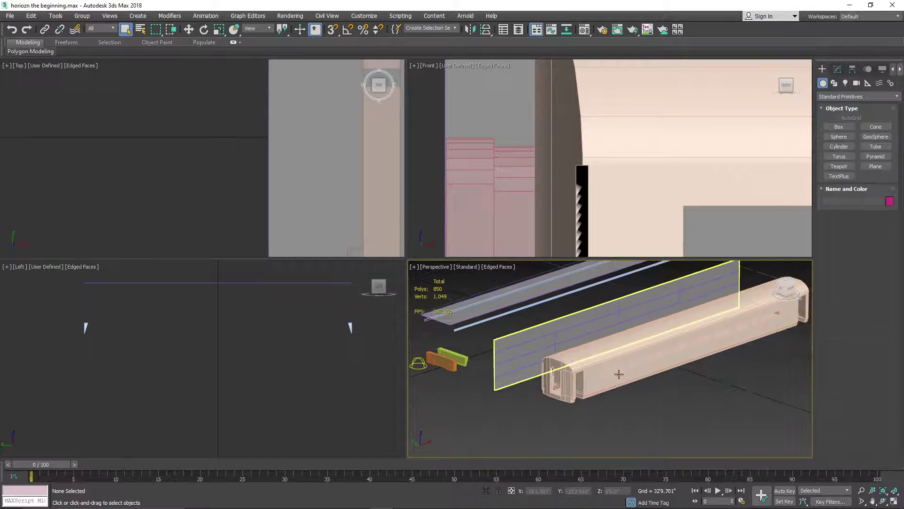
pyautogui.keyDown('alt'); pyautogui.moveTo(666, 376); pyautogui.dragTo(495, 424, button='middle'); pyautogui.keyUp('alt')
pyautogui.scroll(8, 499, 425)
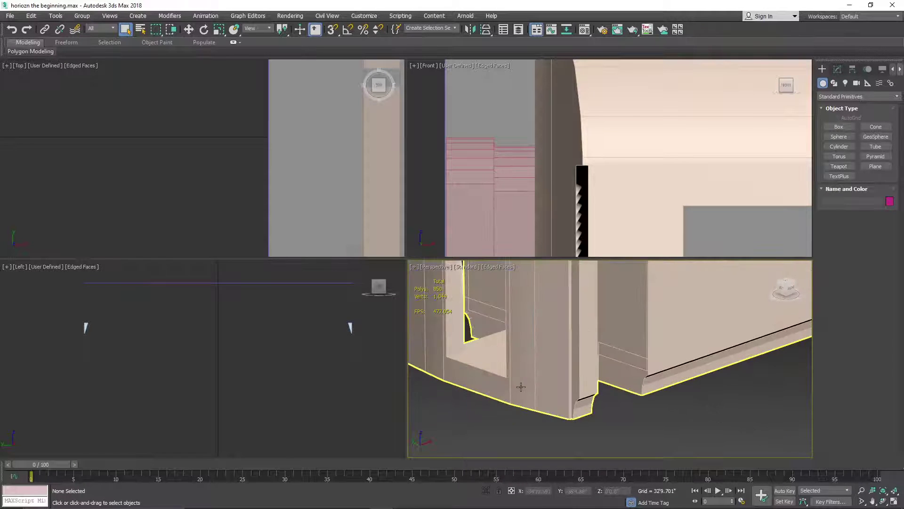
# - Examine the opposite, closed end of the beige coach shell and its window side
pyautogui.scroll(-6, 499, 361)
pyautogui.moveTo(783, 285); pyautogui.dragTo(806, 284)
pyautogui.moveTo(696, 355); pyautogui.dragTo(565, 419, button='middle')
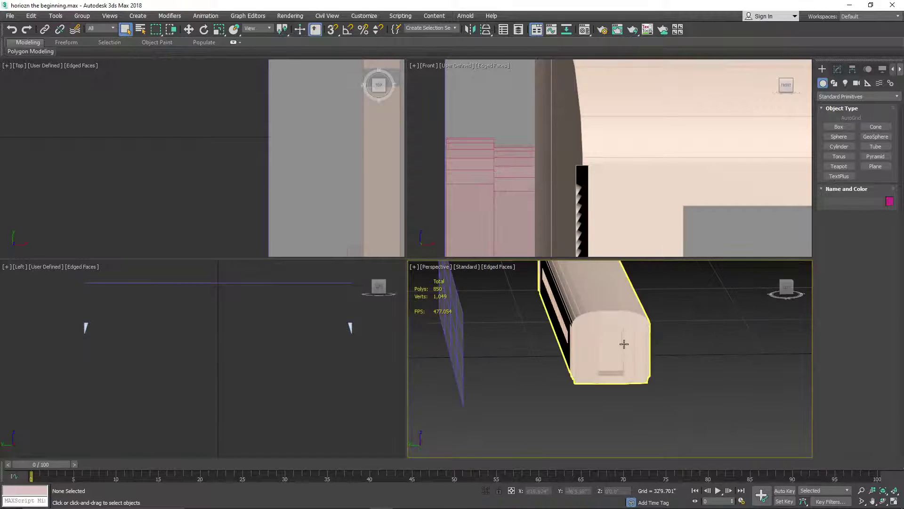
pyautogui.scroll(6, 612, 347)
pyautogui.scroll(-3, 603, 347)
pyautogui.moveTo(782, 287); pyautogui.dragTo(800, 282)
pyautogui.moveTo(677, 380); pyautogui.dragTo(642, 378, button='middle')
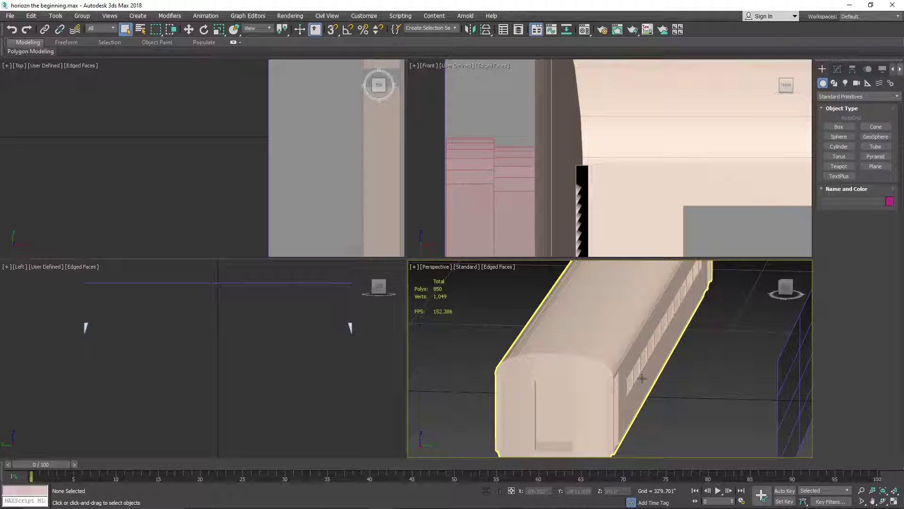
# - Locate the separate red door frame and examine its bottom edge from the front
pyautogui.scroll(-8, 641, 378)
pyautogui.scroll(6, 750, 343)
pyautogui.moveTo(749, 341); pyautogui.dragTo(655, 377, button='middle')
pyautogui.scroll(6, 703, 353)
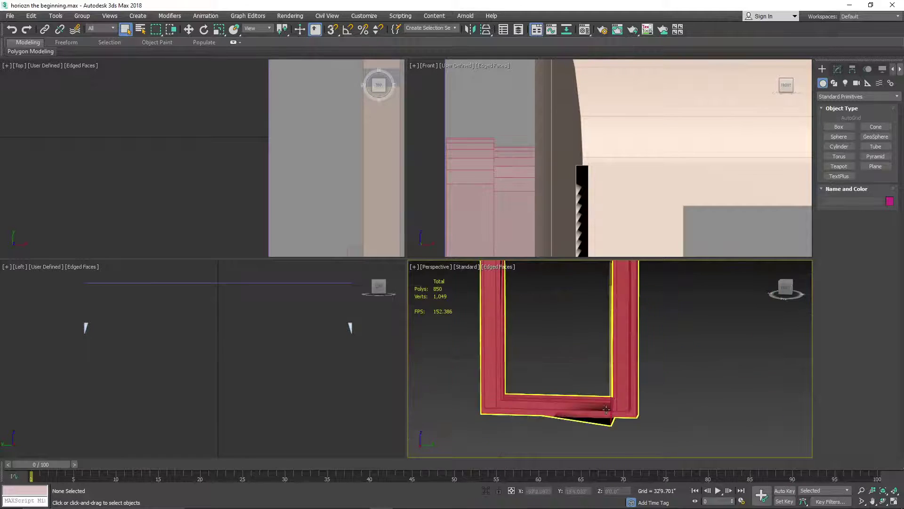
pyautogui.scroll(5, 598, 419)
pyautogui.scroll(-3, 592, 427)
pyautogui.moveTo(592, 428); pyautogui.dragTo(644, 373, button='middle')
pyautogui.scroll(-3, 714, 370)
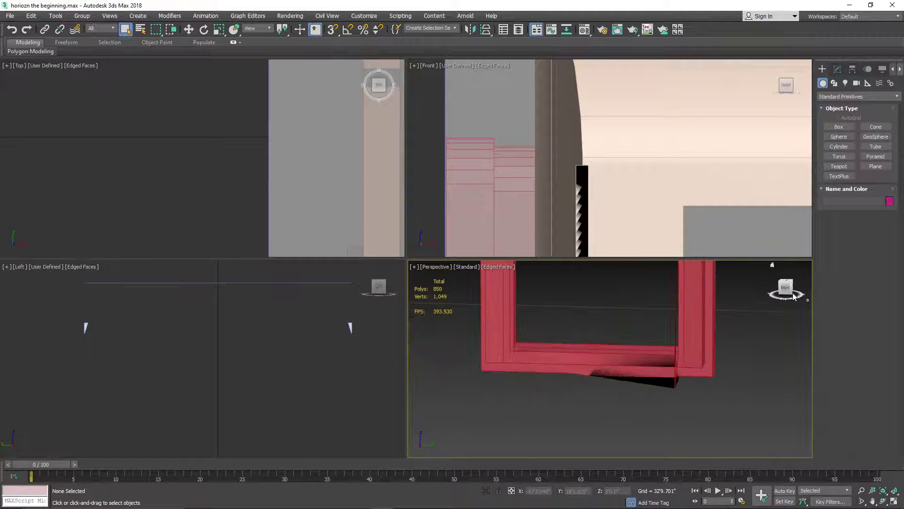
# - Turn the view around the red door frame and examine the underside of its bottom edge
pyautogui.moveTo(792, 295); pyautogui.dragTo(758, 304)
pyautogui.scroll(-3, 672, 401)
pyautogui.moveTo(786, 437); pyautogui.dragTo(529, 357, button='middle')
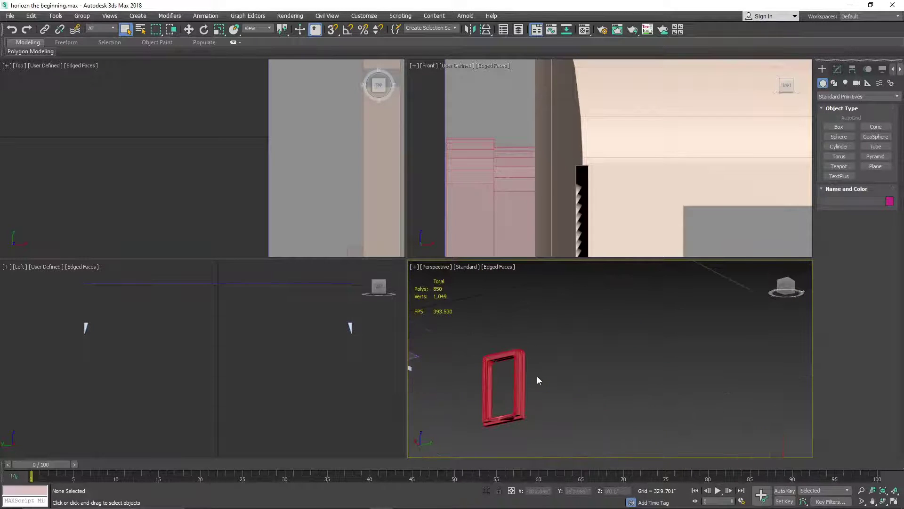
pyautogui.scroll(8, 506, 398)
pyautogui.moveTo(528, 449); pyautogui.dragTo(549, 339, button='middle')
pyautogui.moveTo(683, 338); pyautogui.dragTo(683, 354, button='middle')
pyautogui.scroll(-6, 682, 355)
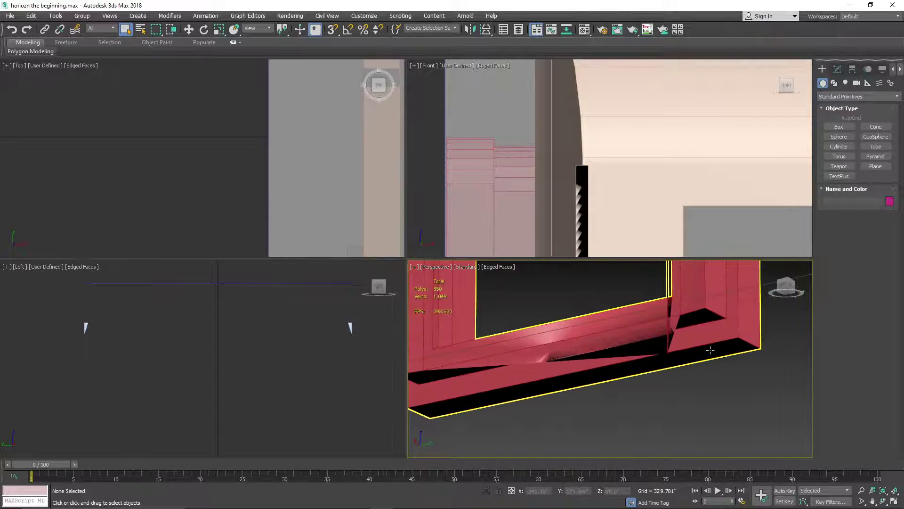
# - Inspect the faces along the red door frame's bottom edge up close and select the frame
pyautogui.scroll(8, 674, 339)
pyautogui.scroll(-2, 674, 340)
pyautogui.scroll(-3, 674, 339)
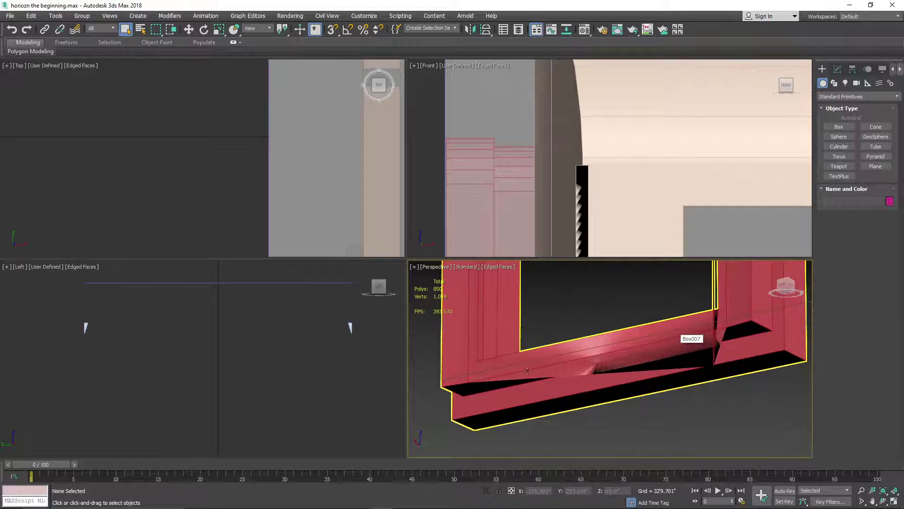
pyautogui.click(673, 339)
pyautogui.scroll(-4, 647, 368)
pyautogui.moveTo(647, 367); pyautogui.dragTo(639, 415, button='middle')
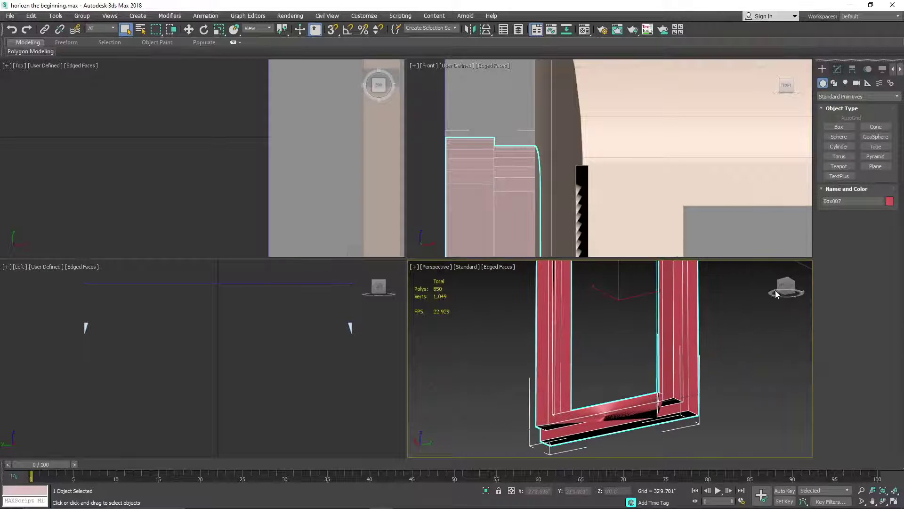
# - Return to an overview of the beige coach shell, reference planes and loose box parts
pyautogui.moveTo(777, 287)
pyautogui.mouseDown()
pyautogui.moveTo(795, 284)
pyautogui.moveTo(806, 267)
pyautogui.moveTo(798, 235)
pyautogui.moveTo(797, 277)
pyautogui.moveTo(776, 291)
pyautogui.moveTo(801, 286)
pyautogui.moveTo(791, 288)
pyautogui.mouseUp()
pyautogui.moveTo(555, 353)
pyautogui.keyDown('alt'); pyautogui.mouseDown(button='middle')
pyautogui.moveTo(636, 348)
pyautogui.moveTo(605, 335)
pyautogui.moveTo(567, 345)
pyautogui.mouseUp(button='middle'); pyautogui.keyUp('alt')
pyautogui.scroll(-4, 568, 345)
pyautogui.scroll(-6, 568, 345)
pyautogui.scroll(5, 668, 375)
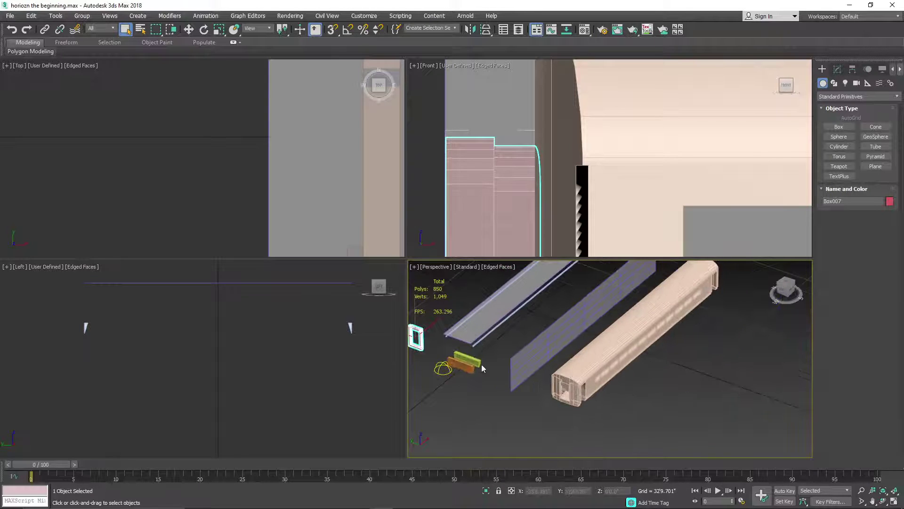
# - Look over the coach shell and its loose parts in perspective and unhide all objects in the scene
pyautogui.scroll(3, 527, 378)
pyautogui.scroll(-3, 527, 378)
pyautogui.scroll(3, 615, 385)
pyautogui.scroll(-4, 615, 385)
pyautogui.scroll(3, 606, 391)
pyautogui.rightClick(712, 408)
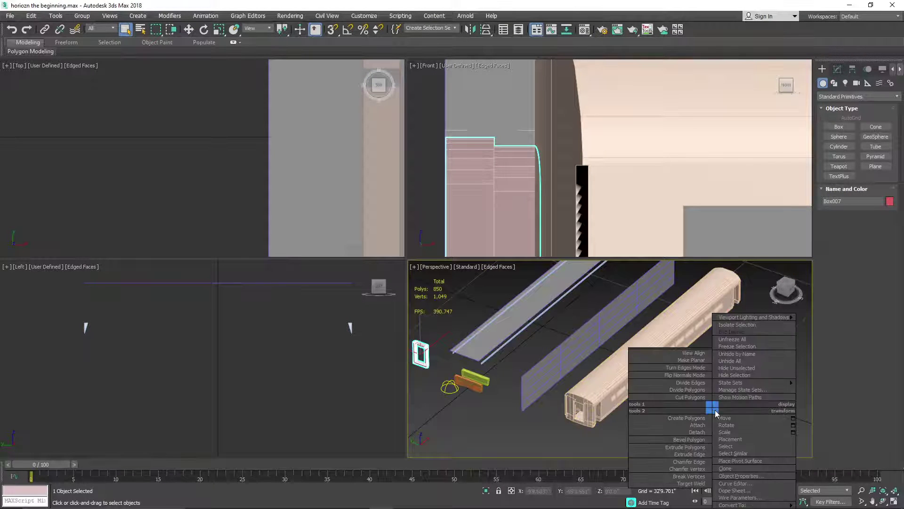
pyautogui.click(722, 361)
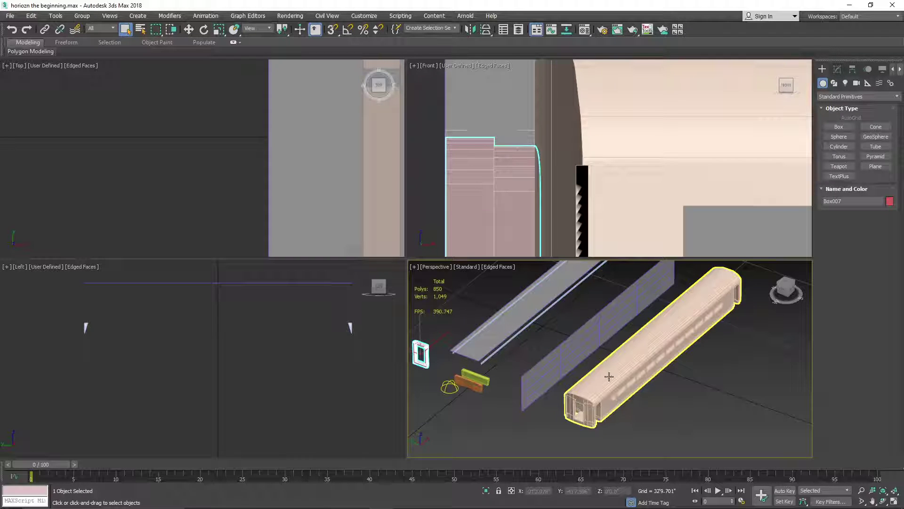
# - Close the scene without saving and load Grab Irons.max, continuing past the missing external file and student version notices
pyautogui.click(900, 5)
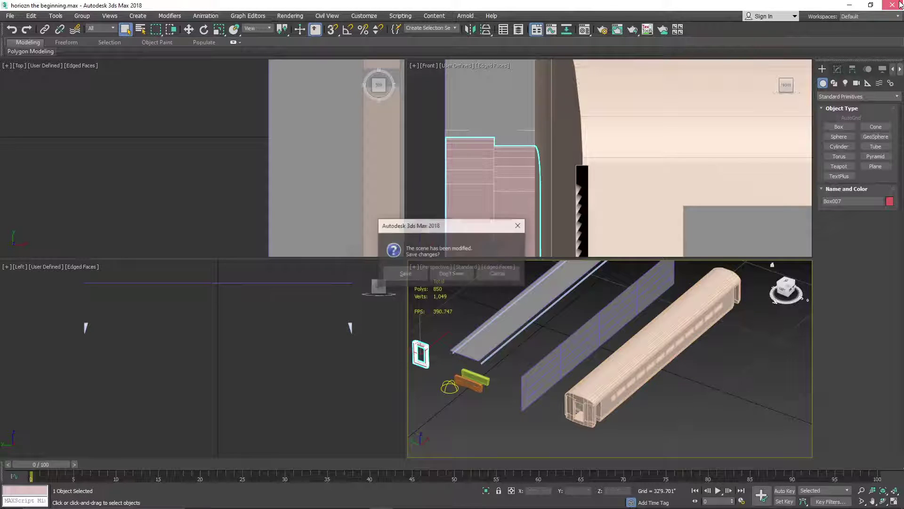
pyautogui.click(471, 275)
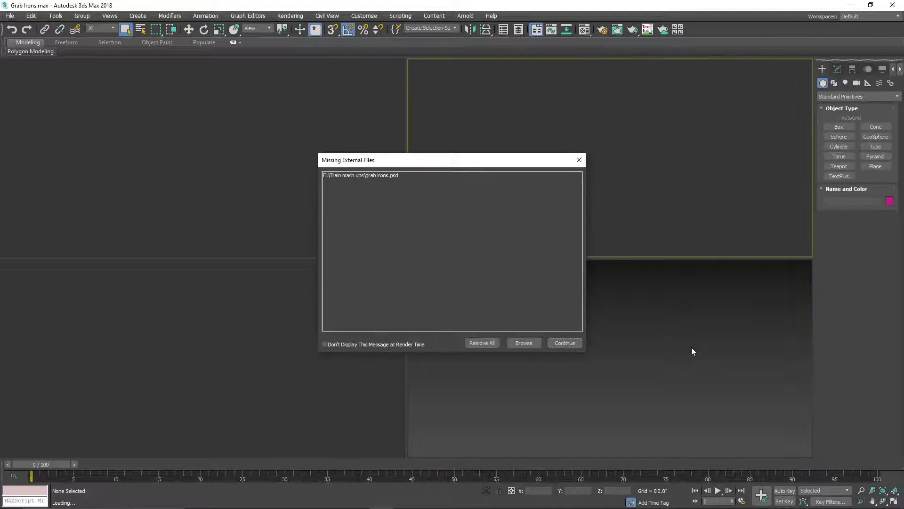
pyautogui.click(563, 343)
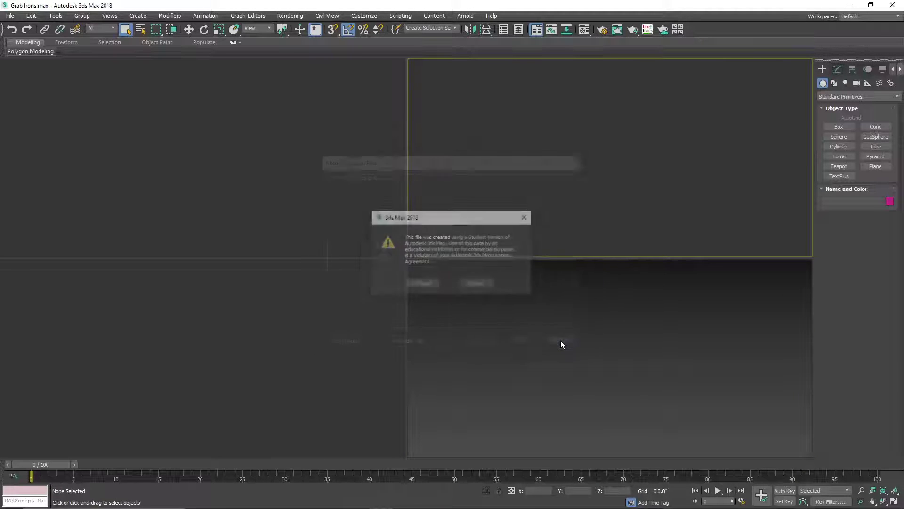
pyautogui.click(418, 284)
# - Examine the grab iron's upper bend, its segment edges and the mounting plate up close from the left side
pyautogui.scroll(5, 192, 448)
pyautogui.scroll(-5, 323, 308)
pyautogui.moveTo(327, 295); pyautogui.dragTo(303, 369, button='middle')
pyautogui.scroll(5, 299, 368)
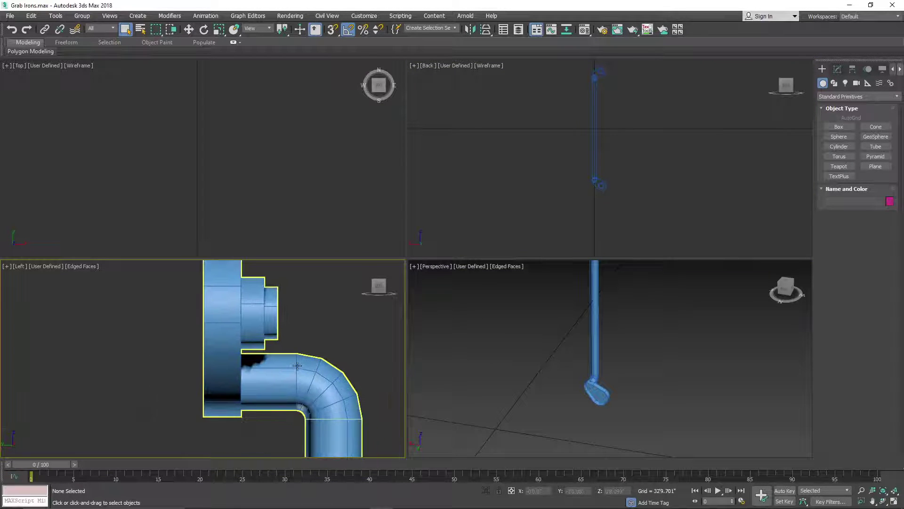
pyautogui.click(297, 366)
pyautogui.scroll(3, 337, 411)
pyautogui.scroll(4, 142, 346)
pyautogui.click(117, 352)
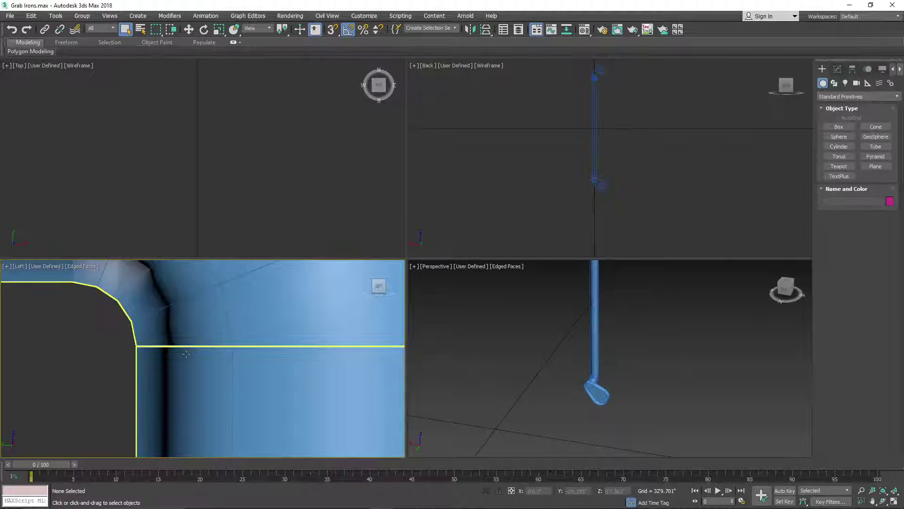
pyautogui.scroll(-3, 185, 355)
pyautogui.scroll(-3, 230, 369)
pyautogui.scroll(7, 212, 360)
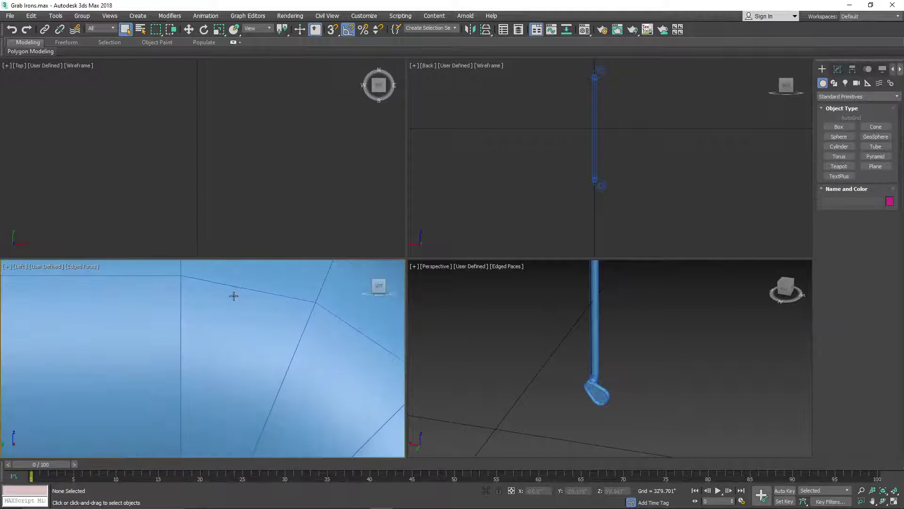
pyautogui.scroll(-5, 239, 364)
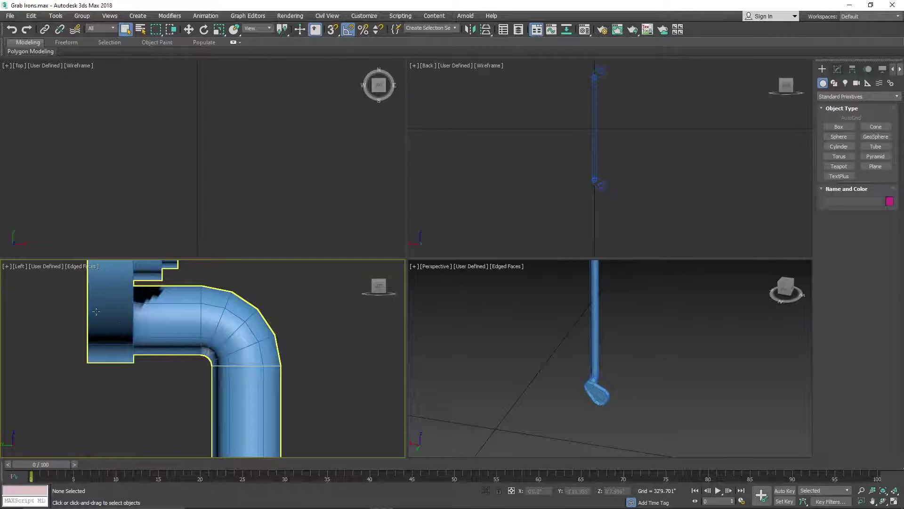
pyautogui.scroll(6, 236, 373)
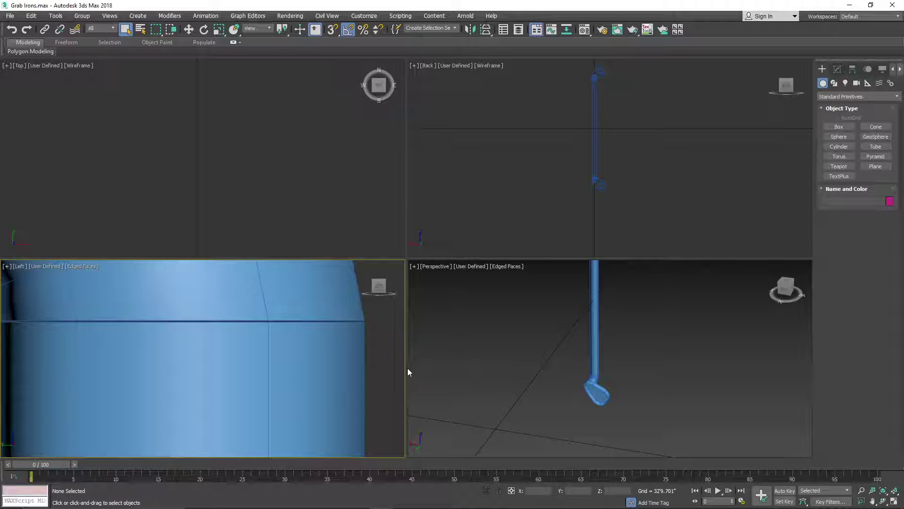
# - Inspect the grab iron's lower bend from the side and view the grab iron variants in perspective
pyautogui.scroll(-8, 297, 369)
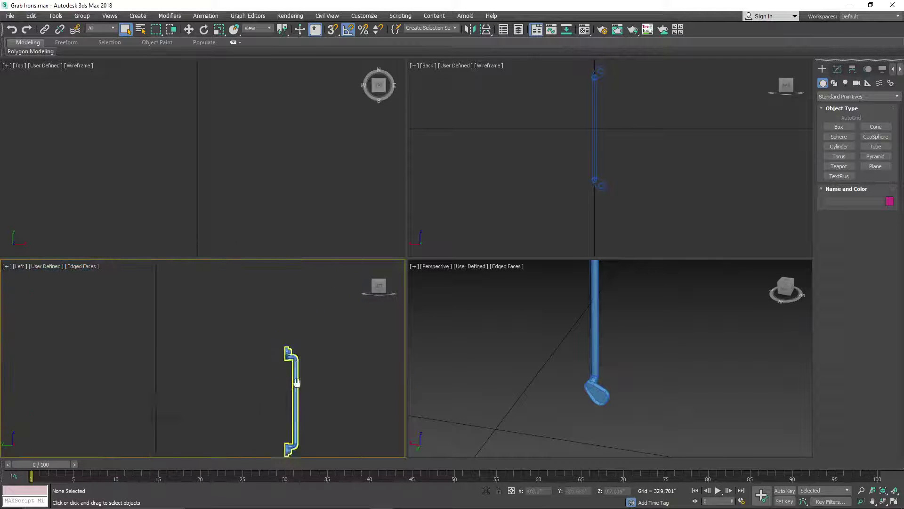
pyautogui.scroll(8, 283, 366)
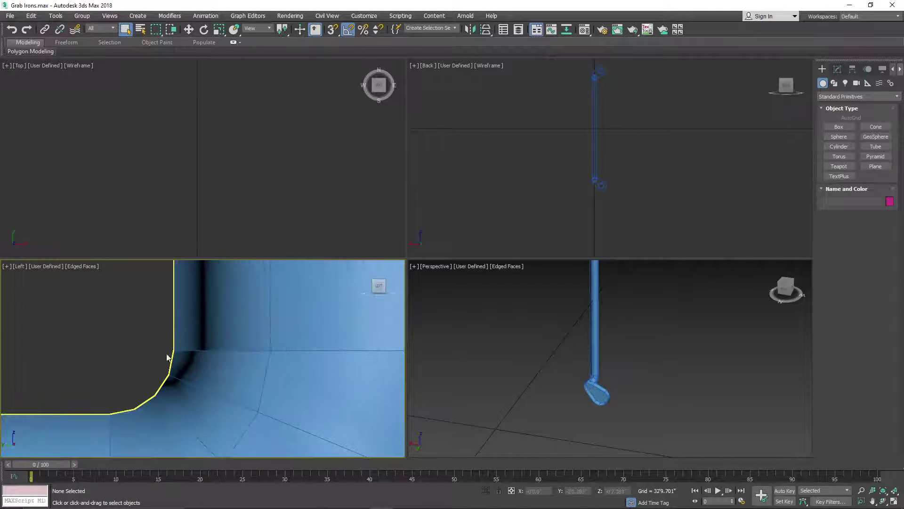
pyautogui.scroll(-8, 282, 325)
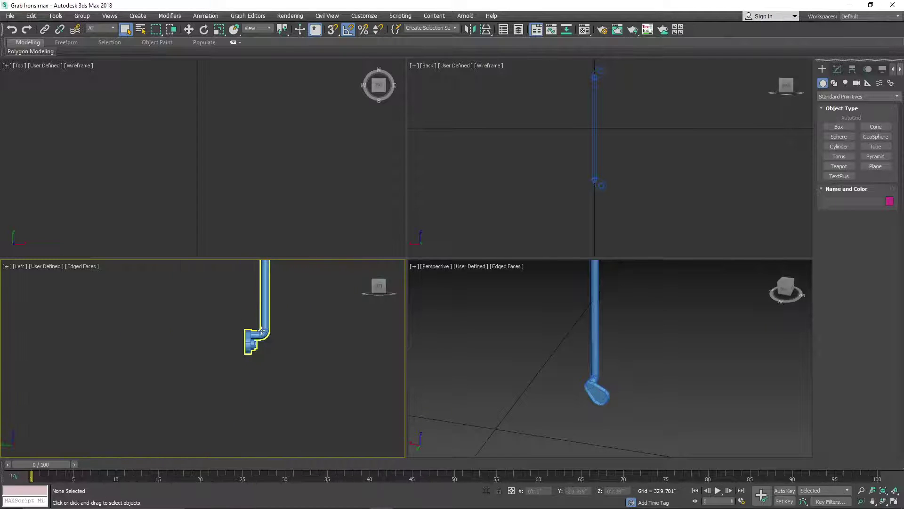
pyautogui.scroll(-6, 574, 391)
pyautogui.scroll(-2, 576, 392)
pyautogui.scroll(10, 519, 419)
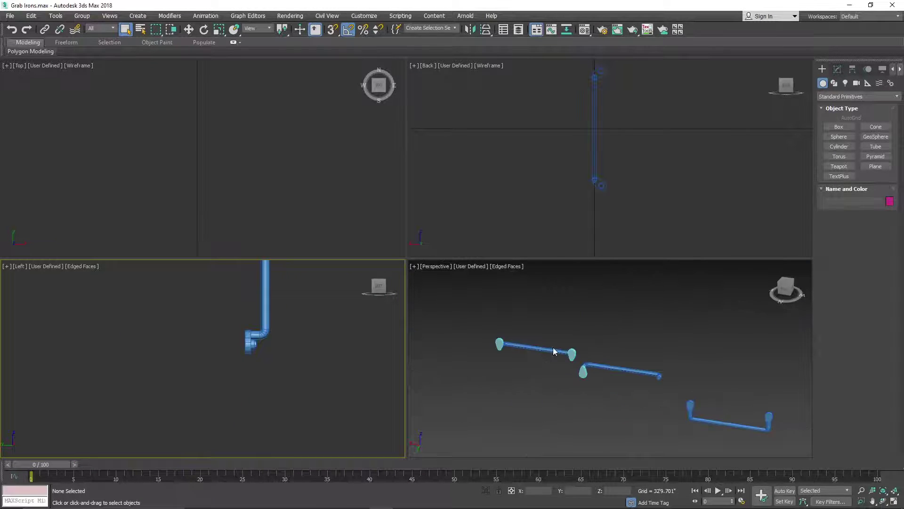
pyautogui.scroll(-2, 624, 374)
pyautogui.moveTo(646, 391); pyautogui.dragTo(716, 401, button='middle')
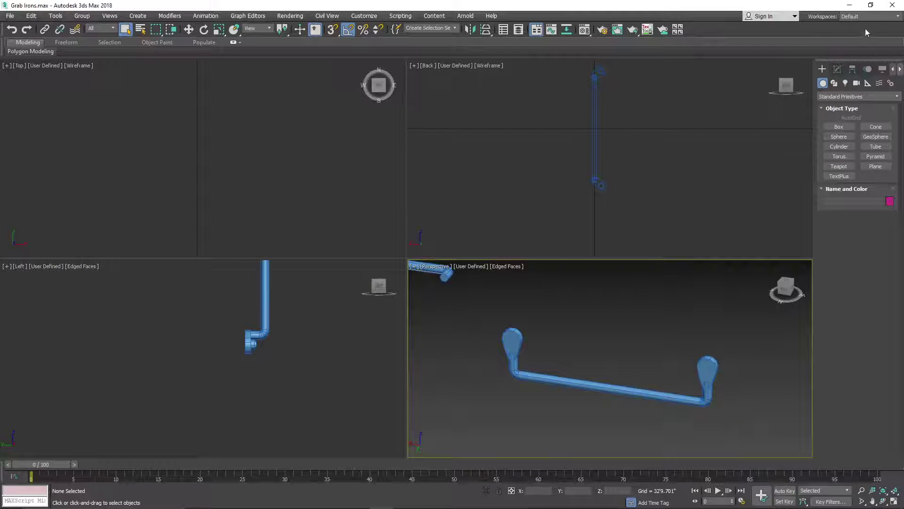
# - Close the grab irons scene without saving and load compressor.max, continuing past the missing external files and student version notices
pyautogui.click(892, 4)
pyautogui.click(462, 273)
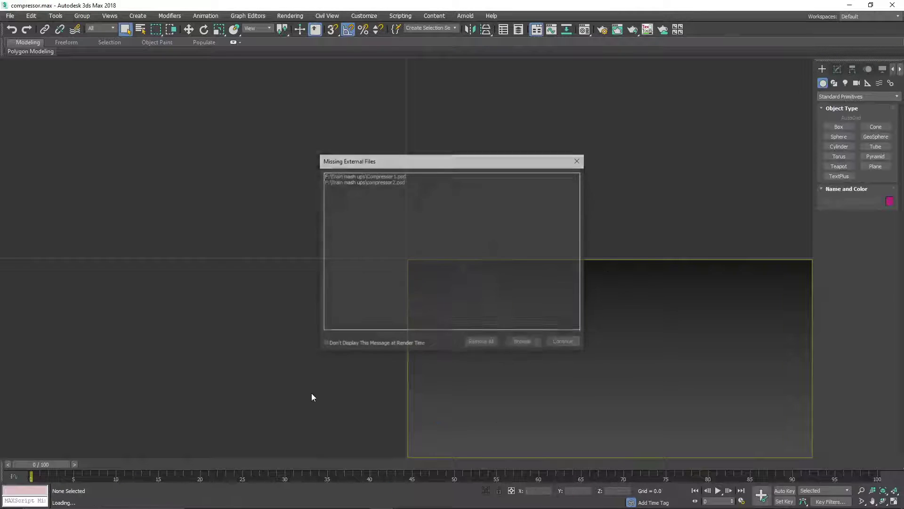
pyautogui.click(560, 342)
pyautogui.click(495, 279)
pyautogui.click(427, 282)
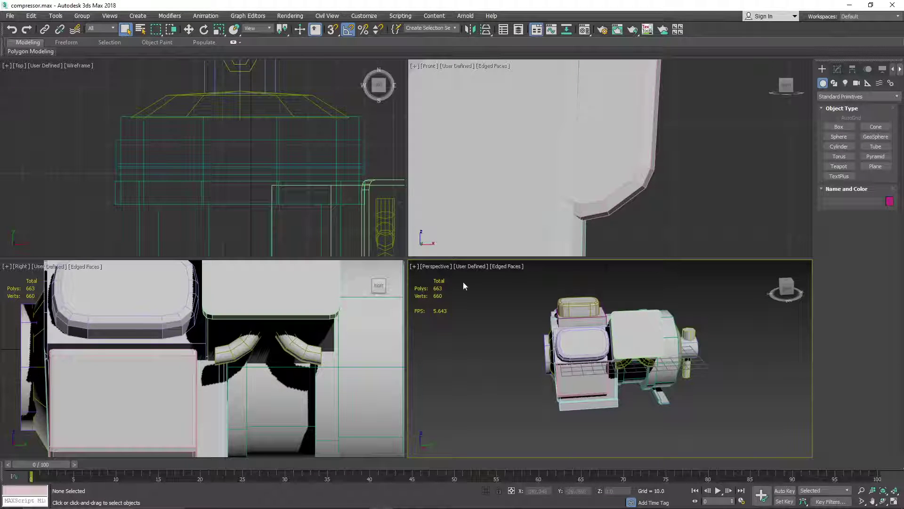
# - Examine the compressor model's housings and rounded covers up close and from several angles
pyautogui.moveTo(600, 399); pyautogui.dragTo(718, 342, button='middle')
pyautogui.scroll(5, 559, 364)
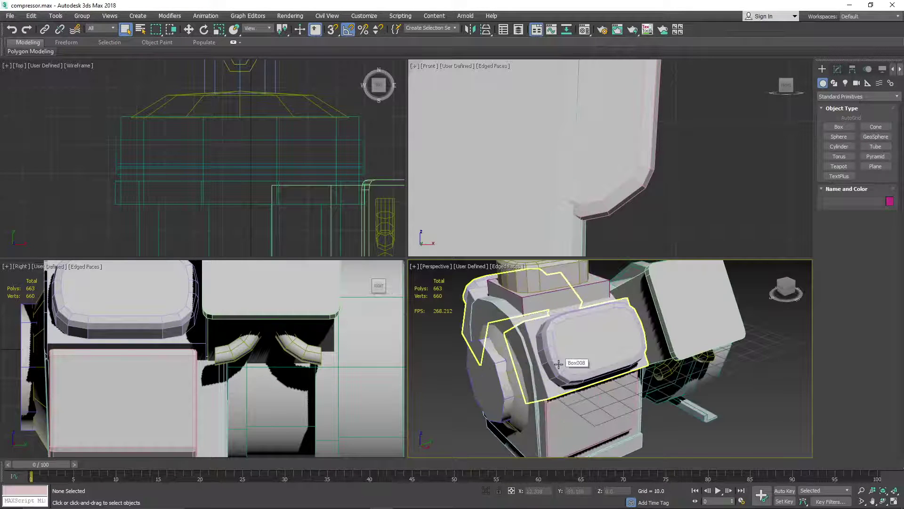
pyautogui.scroll(-3, 559, 364)
pyautogui.scroll(6, 546, 386)
pyautogui.scroll(-8, 535, 387)
pyautogui.scroll(2, 579, 367)
pyautogui.scroll(-5, 224, 341)
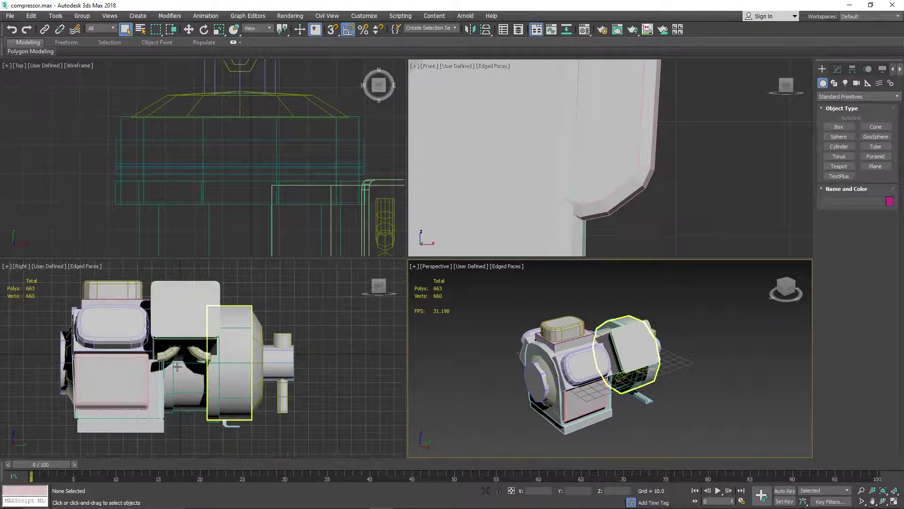
pyautogui.keyDown('alt'); pyautogui.moveTo(650, 358); pyautogui.dragTo(697, 329, button='middle'); pyautogui.keyUp('alt')
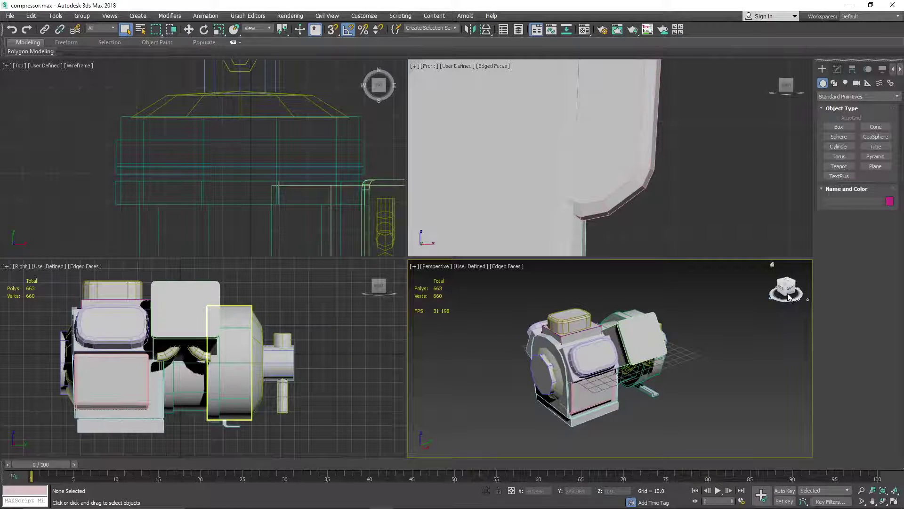
pyautogui.moveTo(791, 297); pyautogui.dragTo(796, 263)
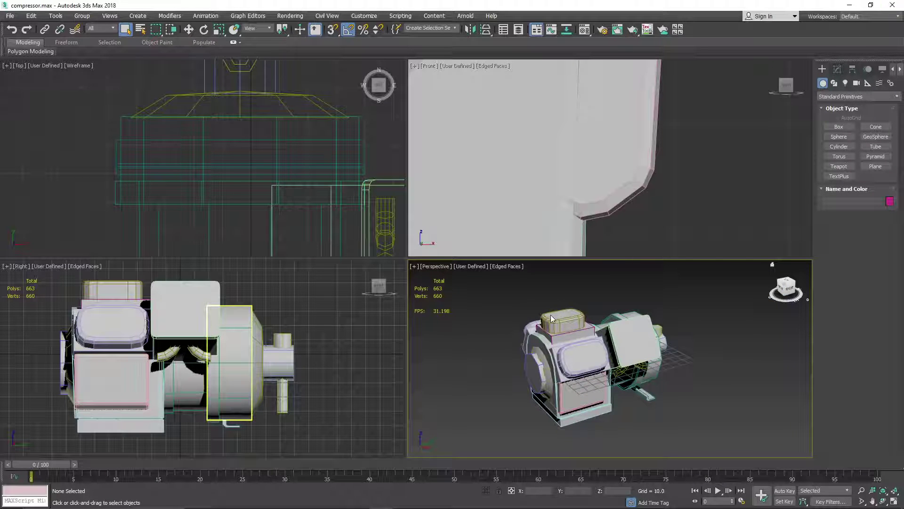
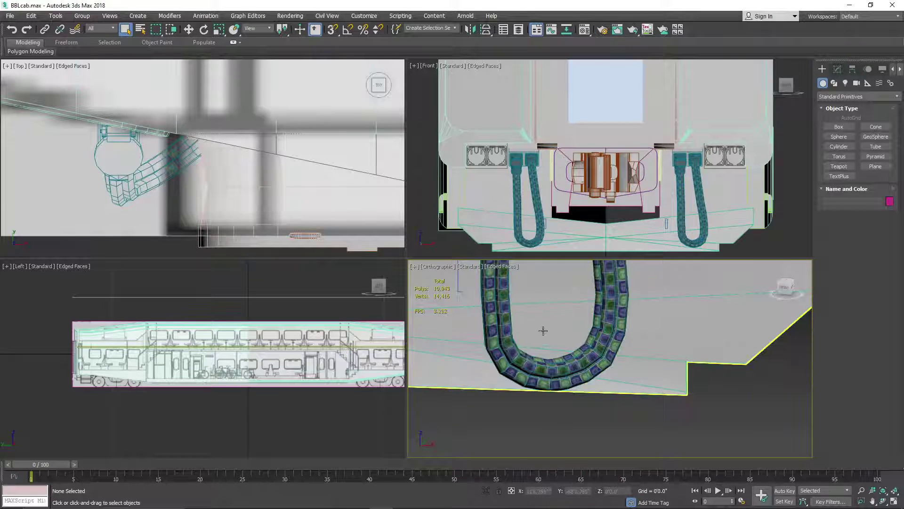
# - Examine the BBLcab car's front end, from the hanging cables and coupler to the end door and its window
pyautogui.scroll(-3, 567, 309)
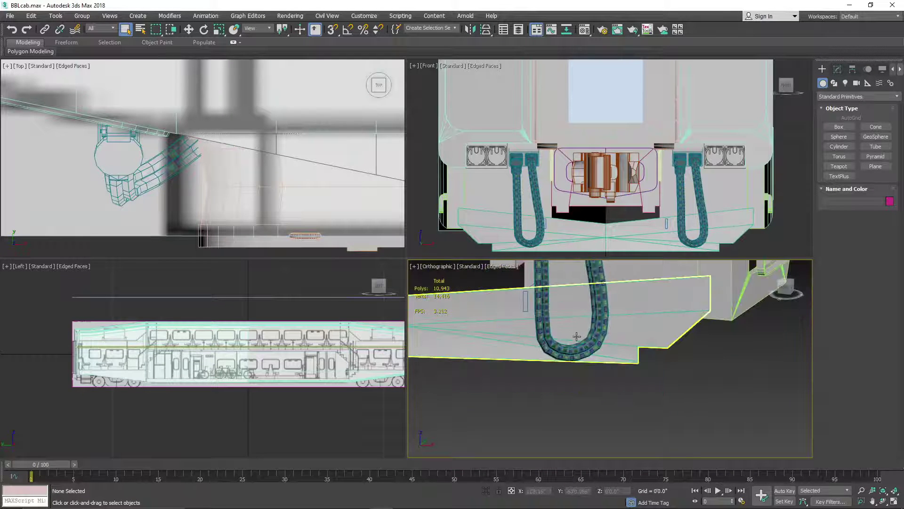
pyautogui.scroll(-6, 571, 336)
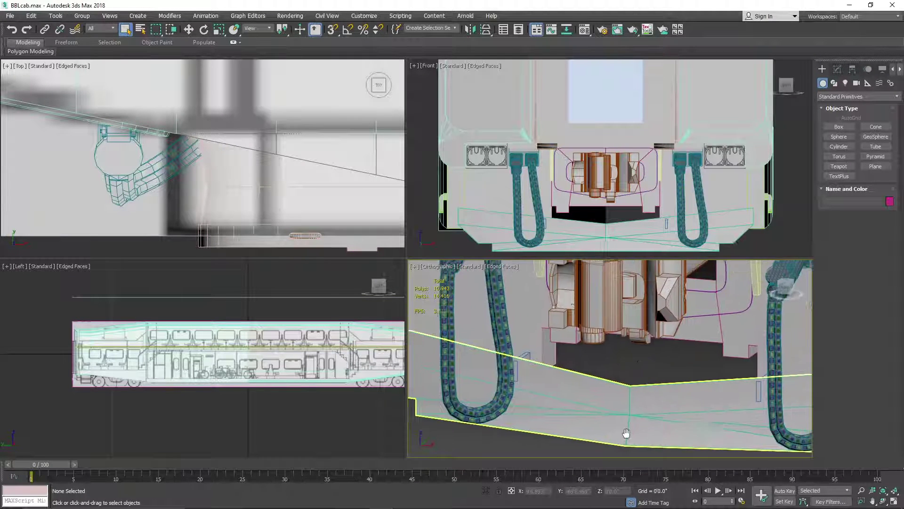
pyautogui.scroll(8, 635, 367)
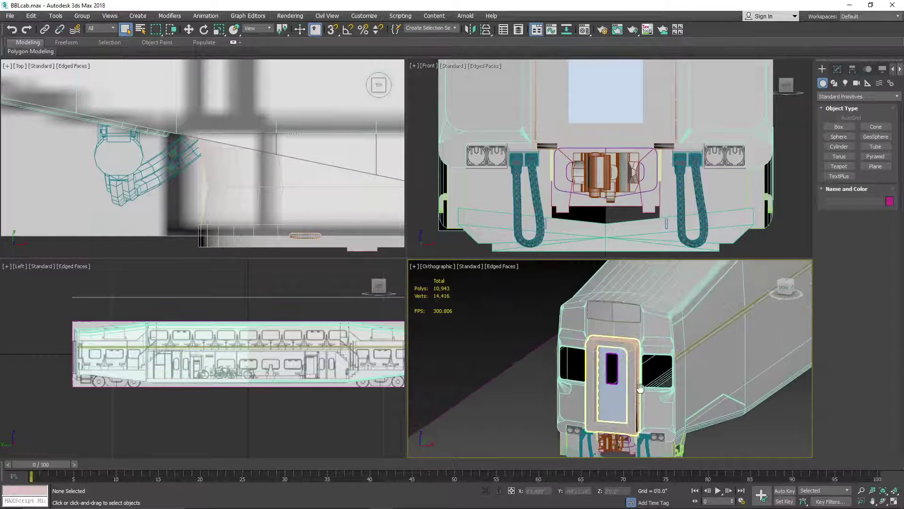
pyautogui.scroll(-4, 706, 339)
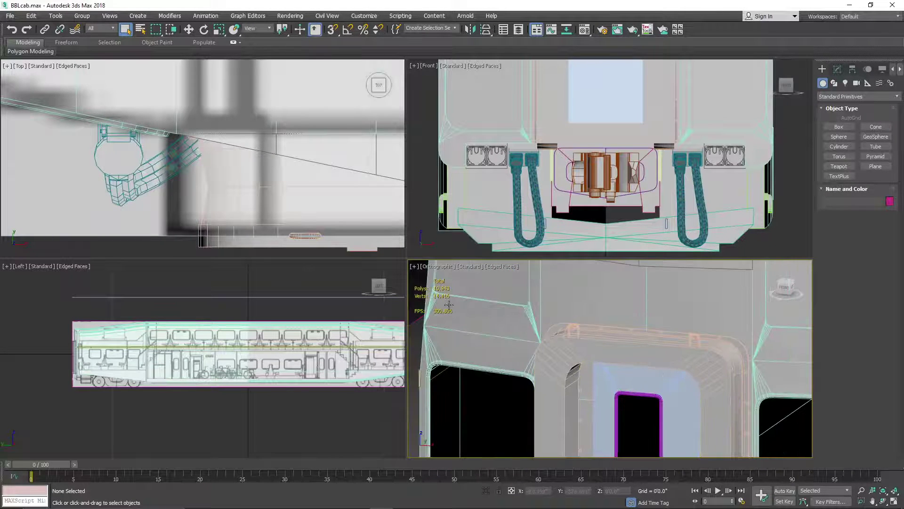
pyautogui.scroll(6, 575, 254)
pyautogui.scroll(6, 601, 170)
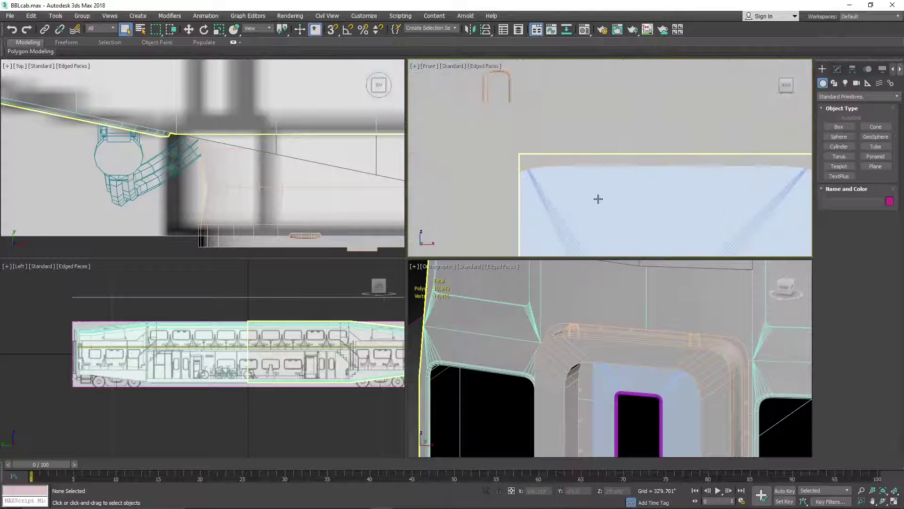
pyautogui.scroll(-5, 598, 199)
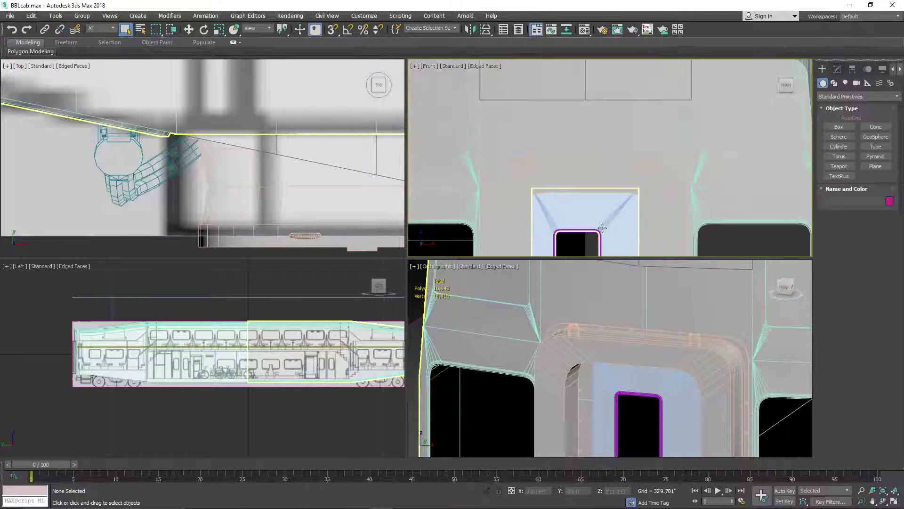
pyautogui.scroll(-6, 650, 357)
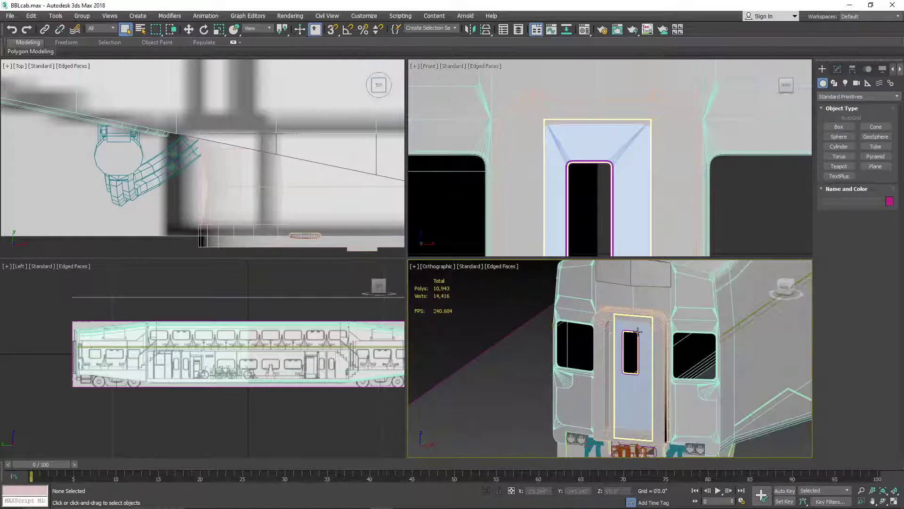
# - Reorient the orthographic view to an angled overview of the cab car and its blueprint reference planes
pyautogui.click(785, 286)
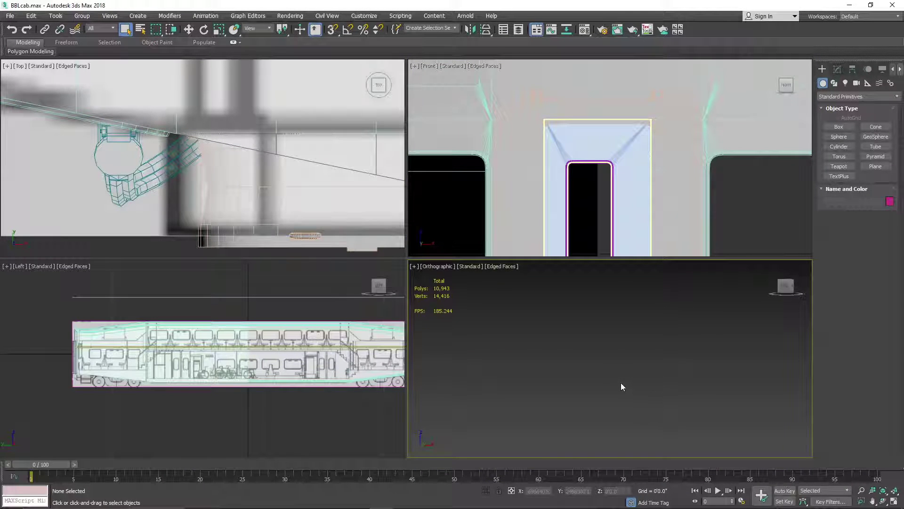
pyautogui.click(884, 502)
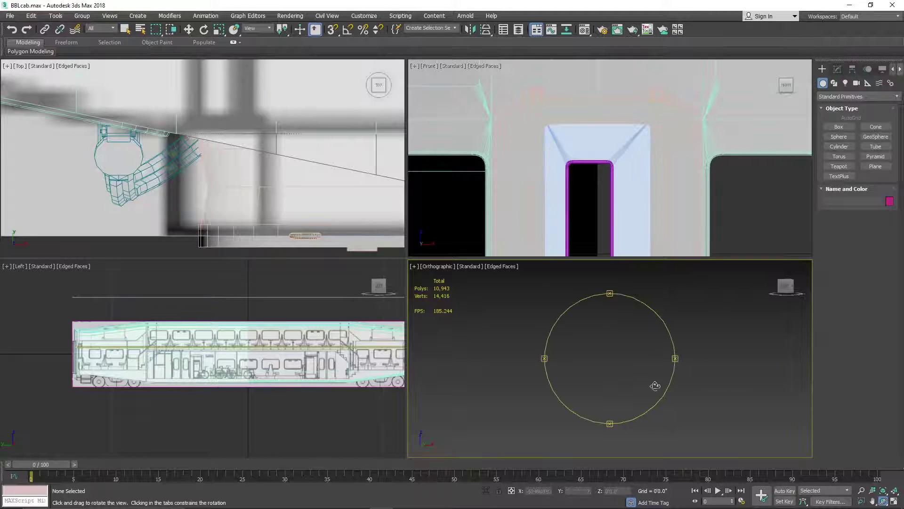
pyautogui.moveTo(656, 383); pyautogui.dragTo(610, 380)
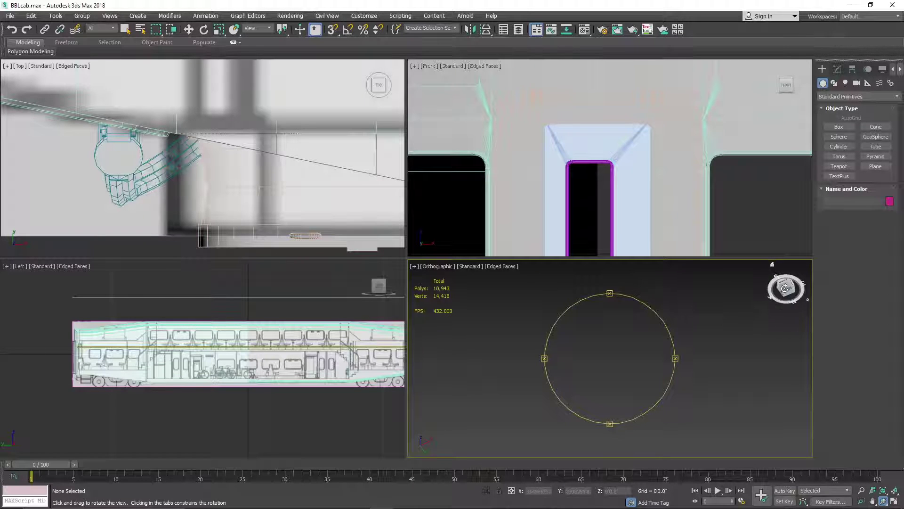
pyautogui.click(771, 264)
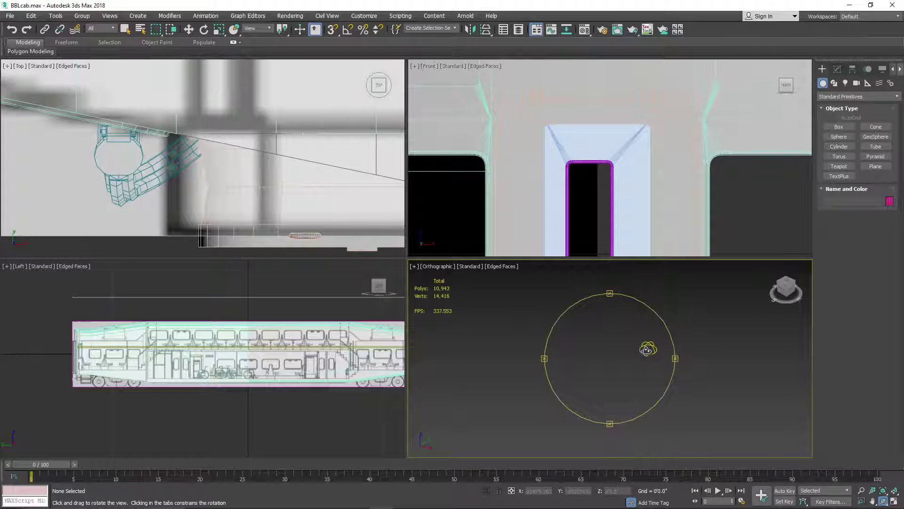
pyautogui.moveTo(654, 341); pyautogui.dragTo(645, 344)
pyautogui.moveTo(645, 344); pyautogui.dragTo(602, 371, button='middle')
pyautogui.moveTo(602, 371); pyautogui.dragTo(588, 316)
pyautogui.moveTo(587, 315); pyautogui.dragTo(603, 359, button='middle')
pyautogui.scroll(4, 599, 349)
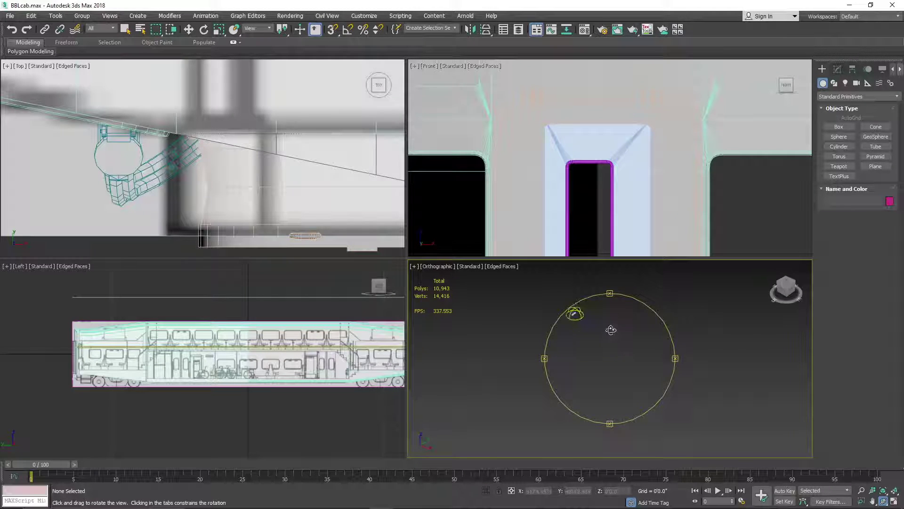
pyautogui.scroll(4, 571, 326)
pyautogui.moveTo(571, 327); pyautogui.dragTo(636, 401, button='middle')
pyautogui.scroll(9, 605, 348)
pyautogui.scroll(4, 606, 349)
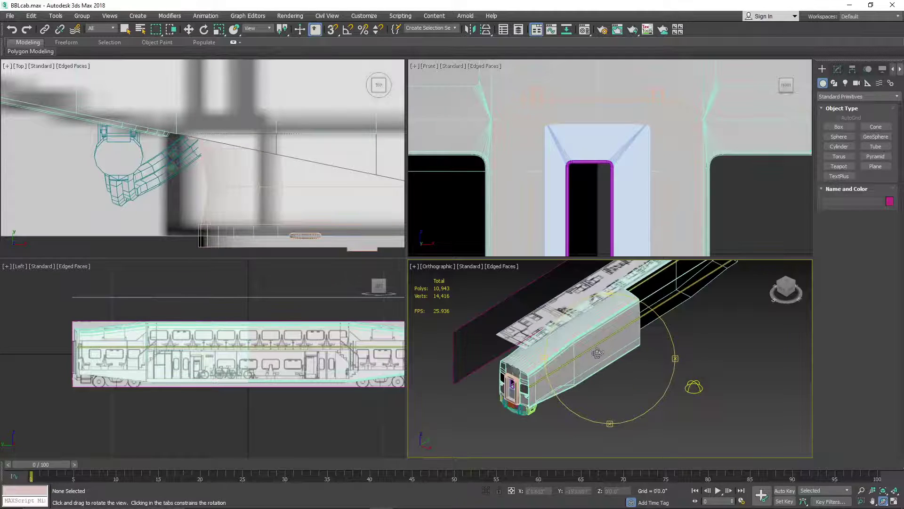
# - Examine the cab car's front end and door frame from several angles in the orthographic view
pyautogui.moveTo(606, 349); pyautogui.dragTo(652, 327, button='middle')
pyautogui.scroll(4, 652, 326)
pyautogui.moveTo(652, 326); pyautogui.dragTo(600, 366)
pyautogui.moveTo(599, 365); pyautogui.dragTo(703, 354, button='middle')
pyautogui.scroll(8, 642, 345)
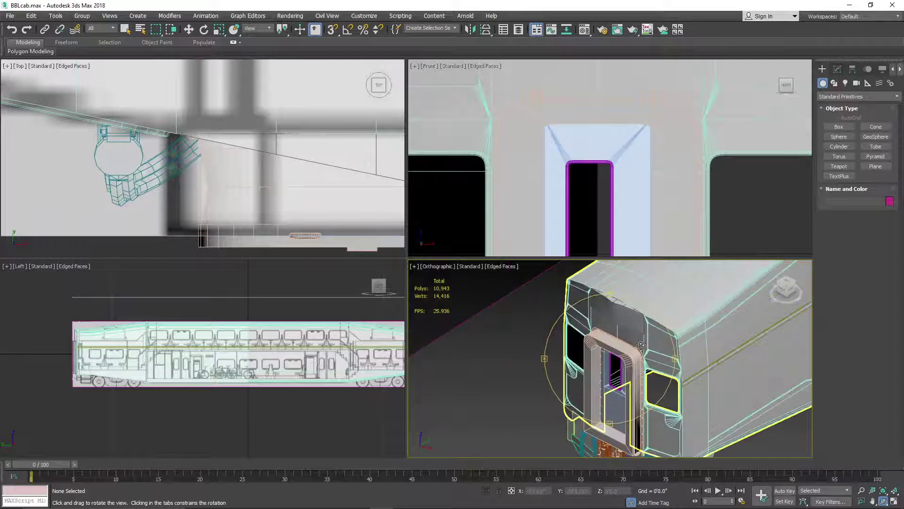
pyautogui.moveTo(631, 334); pyautogui.dragTo(565, 334)
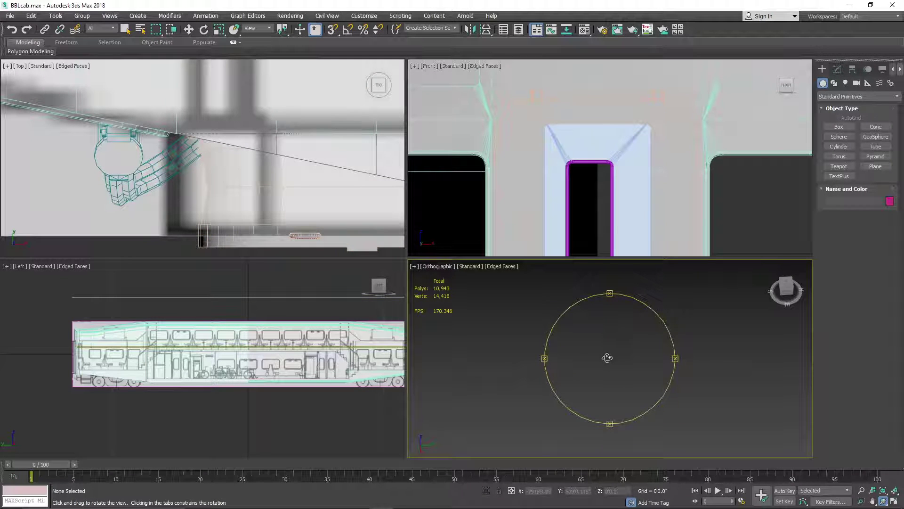
pyautogui.moveTo(616, 348)
pyautogui.mouseDown()
pyautogui.moveTo(665, 354)
pyautogui.moveTo(623, 359)
pyautogui.moveTo(575, 347)
pyautogui.moveTo(582, 302)
pyautogui.moveTo(658, 323)
pyautogui.moveTo(585, 397)
pyautogui.moveTo(483, 346)
pyautogui.moveTo(608, 328)
pyautogui.moveTo(621, 353)
pyautogui.mouseUp()
pyautogui.moveTo(588, 314); pyautogui.dragTo(682, 334)
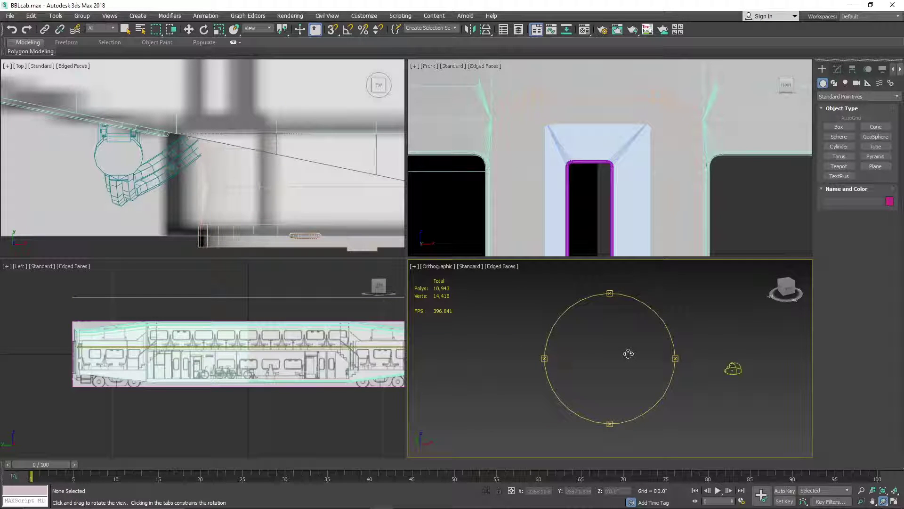
pyautogui.moveTo(646, 360); pyautogui.dragTo(603, 362)
pyautogui.scroll(10, 619, 373)
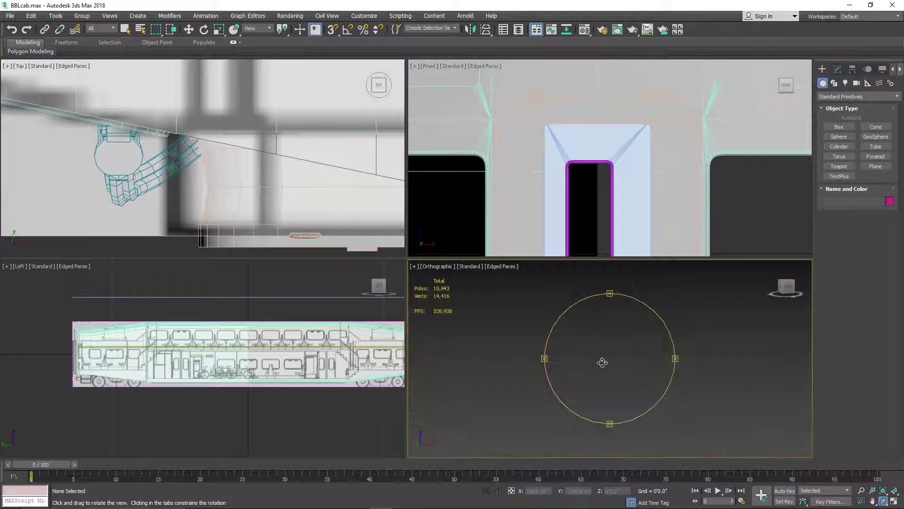
pyautogui.rightClick(750, 393)
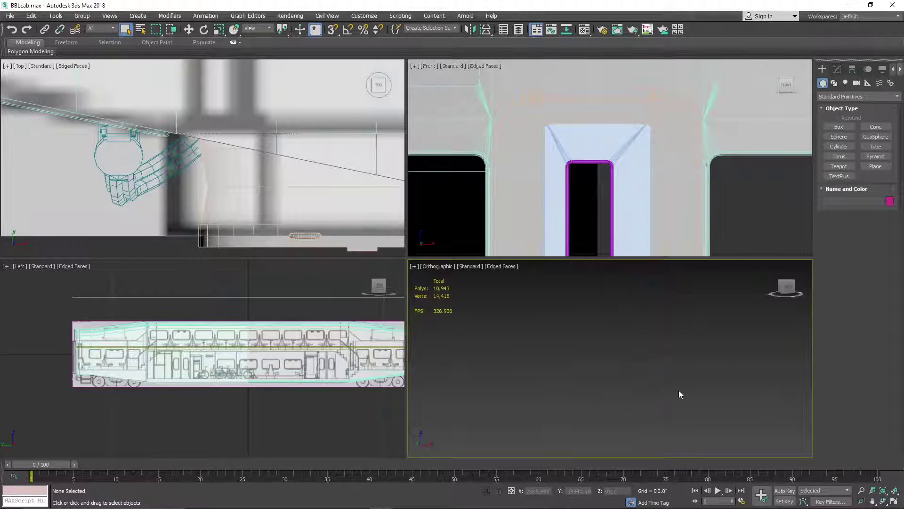
# - Examine the bent step brackets beneath the cab car's front corner up close
pyautogui.scroll(-8, 635, 376)
pyautogui.scroll(3, 526, 370)
pyautogui.scroll(10, 723, 403)
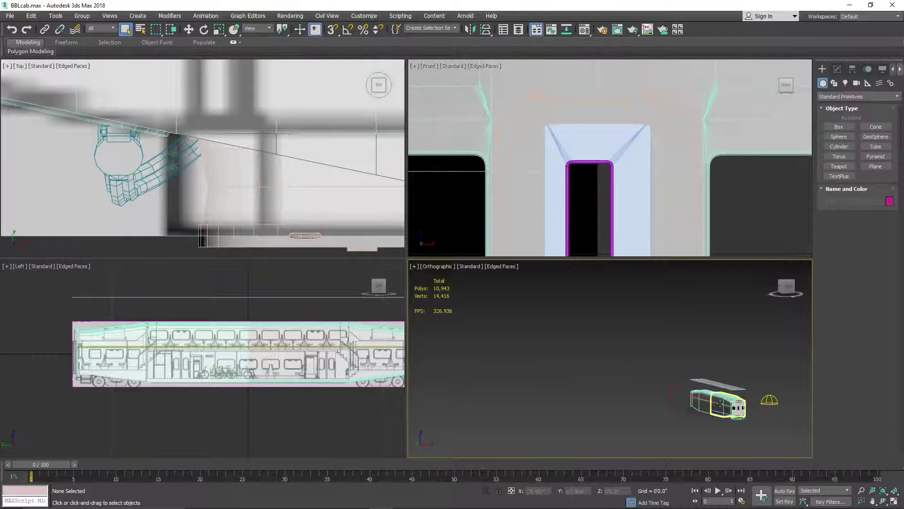
pyautogui.scroll(5, 654, 392)
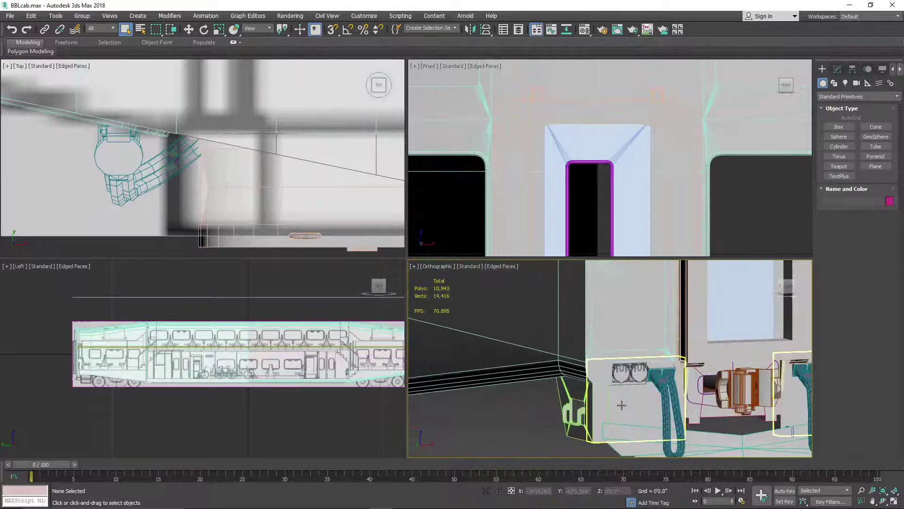
pyautogui.scroll(10, 584, 415)
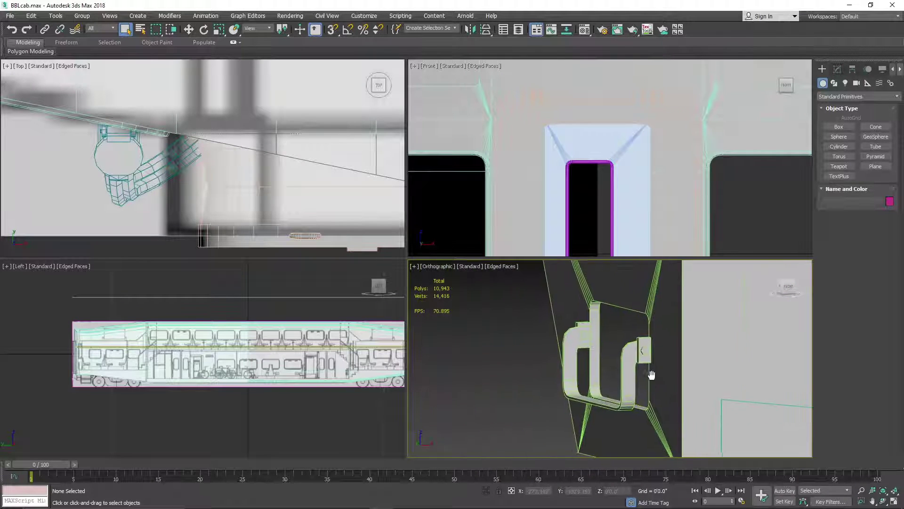
pyautogui.scroll(2, 620, 403)
pyautogui.scroll(-5, 619, 381)
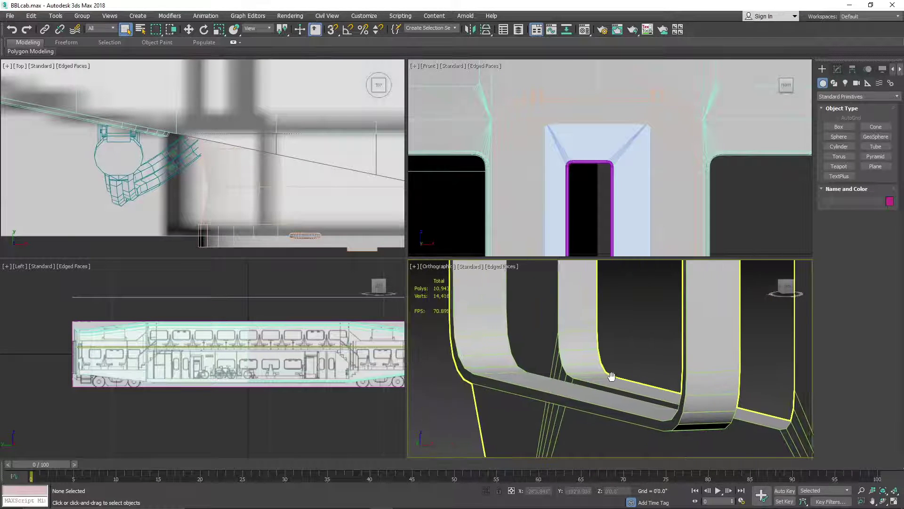
pyautogui.scroll(-6, 619, 375)
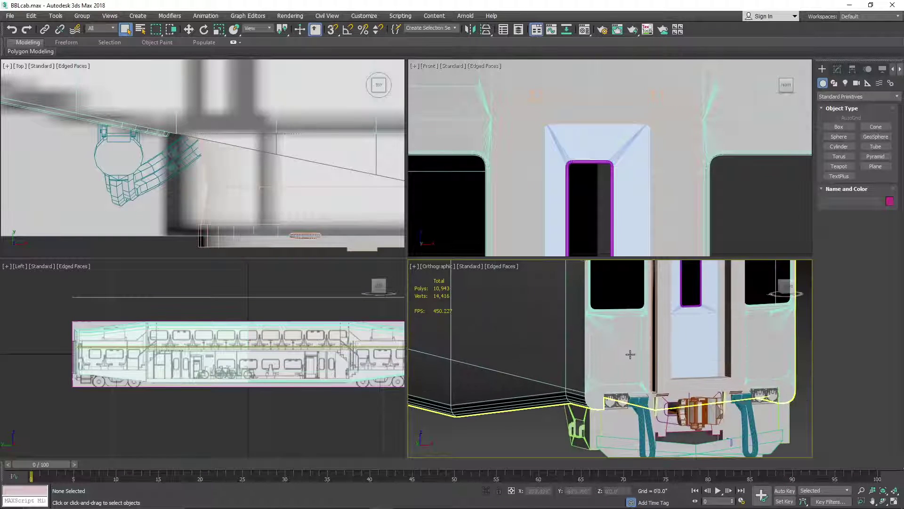
# - Inspect the cab car's side panelling and the contour of its side wall and roof edge in the front view
pyautogui.moveTo(630, 355); pyautogui.dragTo(635, 399, button='middle')
pyautogui.moveTo(592, 345); pyautogui.dragTo(752, 377, button='middle')
pyautogui.moveTo(662, 137); pyautogui.dragTo(338, 162, button='middle')
pyautogui.scroll(3, 548, 194)
pyautogui.moveTo(521, 193); pyautogui.dragTo(547, 173, button='middle')
pyautogui.scroll(5, 547, 173)
pyautogui.moveTo(453, 159); pyautogui.dragTo(495, 169, button='middle')
pyautogui.scroll(2, 496, 170)
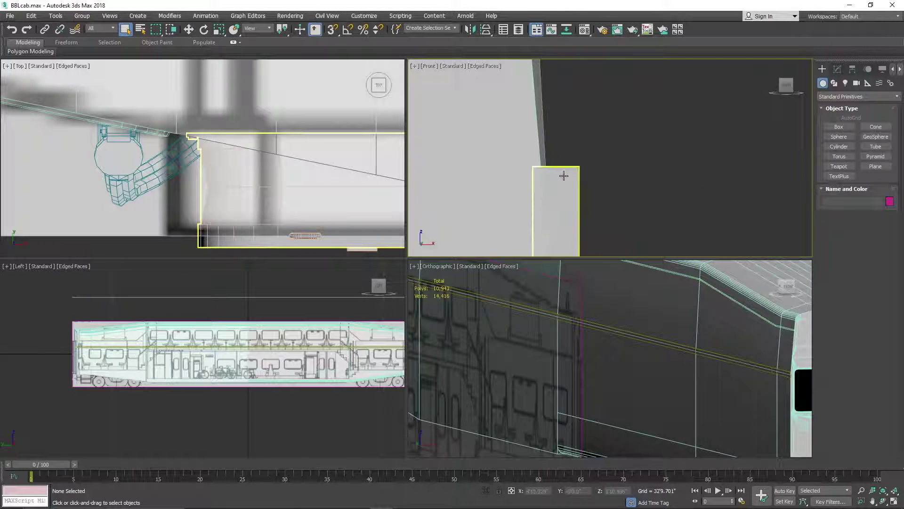
pyautogui.scroll(-4, 564, 176)
pyautogui.scroll(-9, 561, 155)
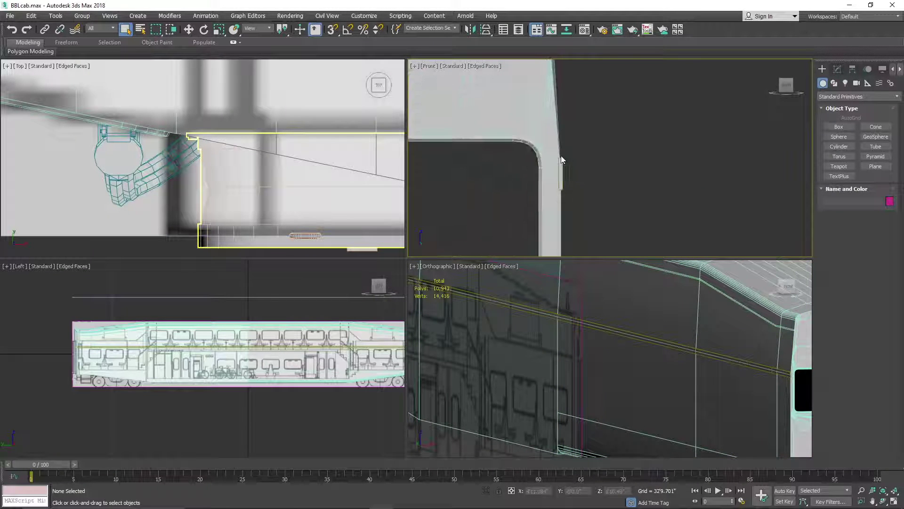
pyautogui.scroll(-2, 570, 138)
pyautogui.moveTo(568, 133); pyautogui.dragTo(585, 179, button='middle')
pyautogui.scroll(-3, 586, 179)
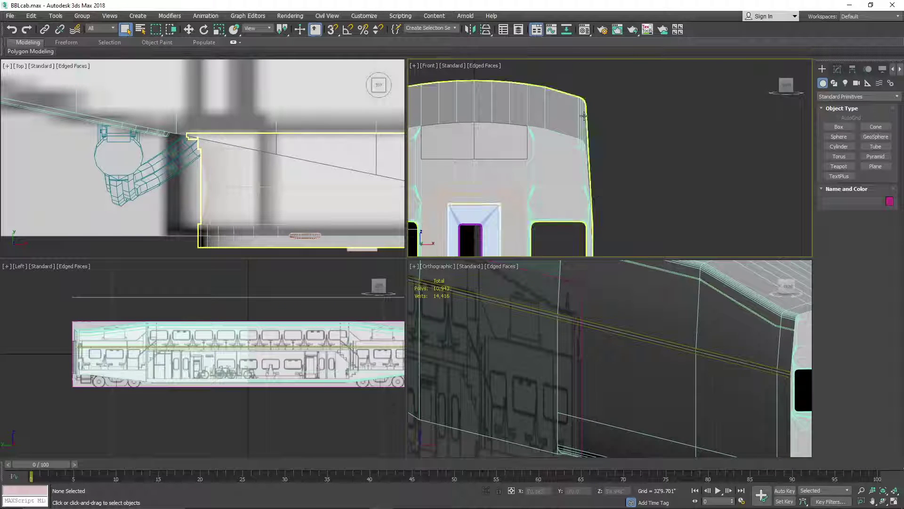
pyautogui.scroll(4, 580, 109)
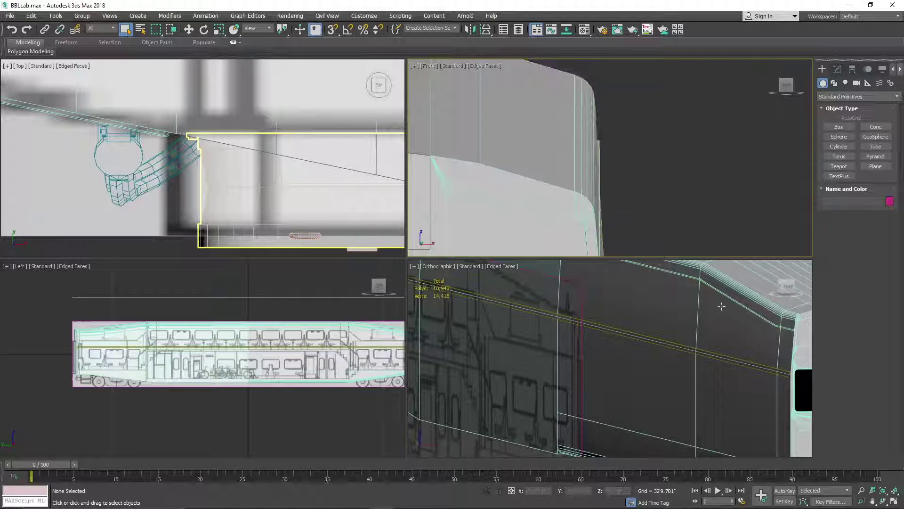
# - Examine the cab car's front face, lower coupler area and lower side edge against the blueprint planes
pyautogui.scroll(-6, 721, 306)
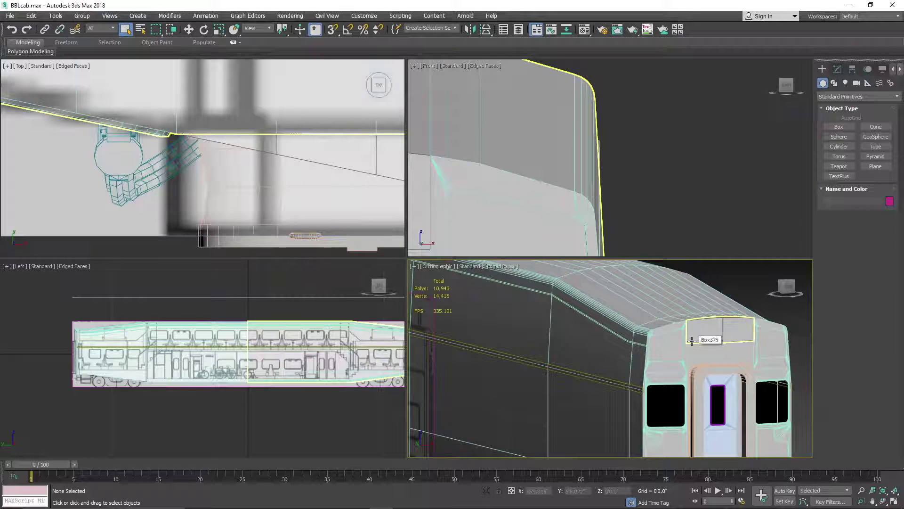
pyautogui.scroll(2, 579, 323)
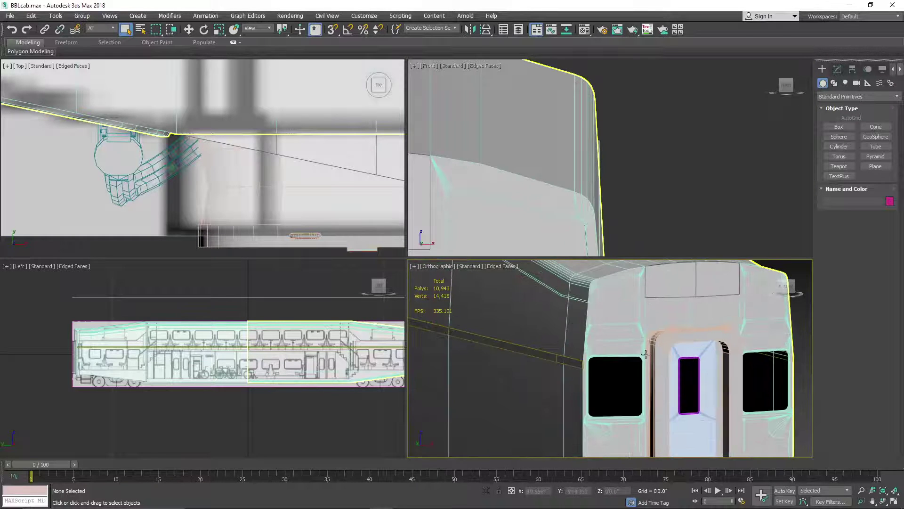
pyautogui.moveTo(646, 355); pyautogui.dragTo(616, 284, button='middle')
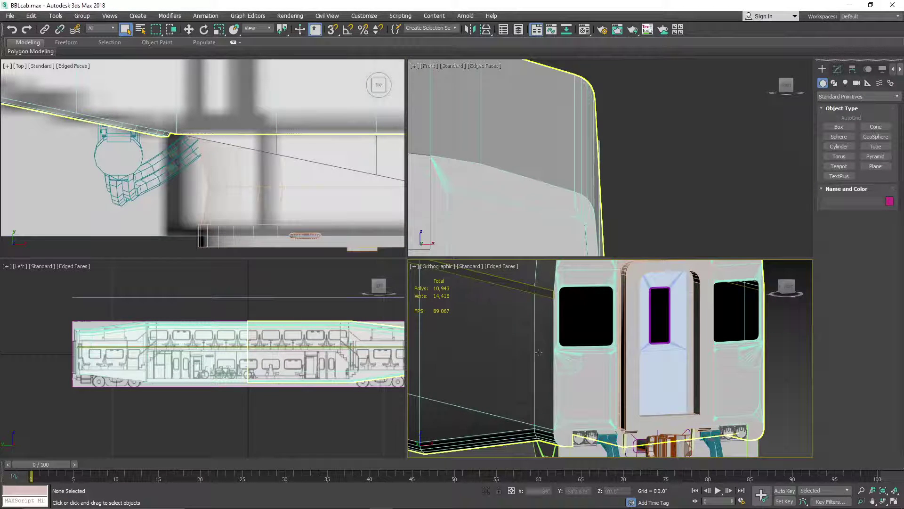
pyautogui.moveTo(571, 396); pyautogui.dragTo(603, 322, button='middle')
pyautogui.moveTo(669, 433); pyautogui.dragTo(695, 421, button='middle')
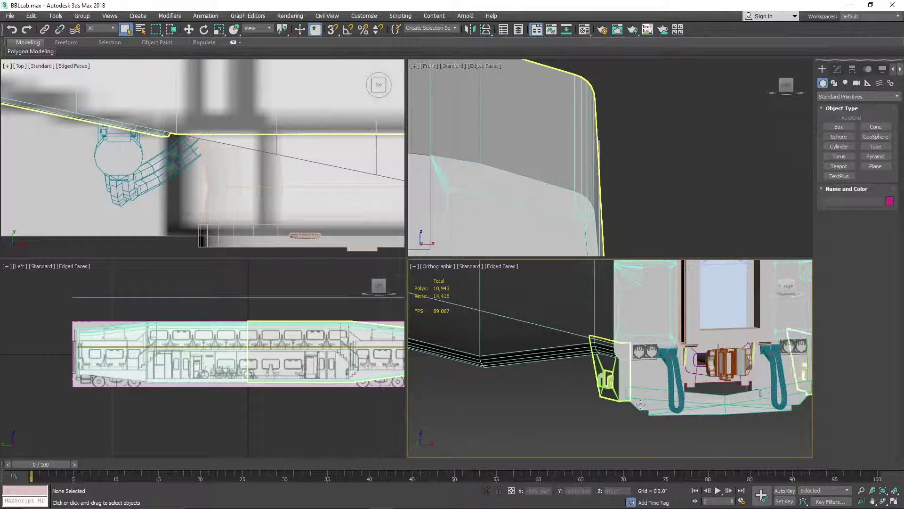
pyautogui.scroll(-3, 668, 377)
pyautogui.scroll(1, 545, 356)
pyautogui.moveTo(544, 356); pyautogui.dragTo(664, 366, button='middle')
pyautogui.scroll(-3, 599, 369)
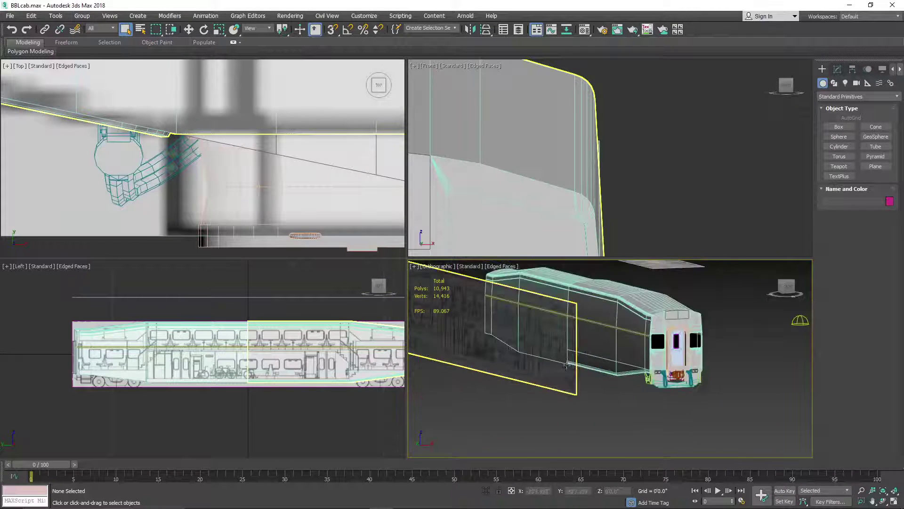
pyautogui.scroll(3, 561, 361)
pyautogui.scroll(3, 567, 366)
pyautogui.scroll(-3, 594, 364)
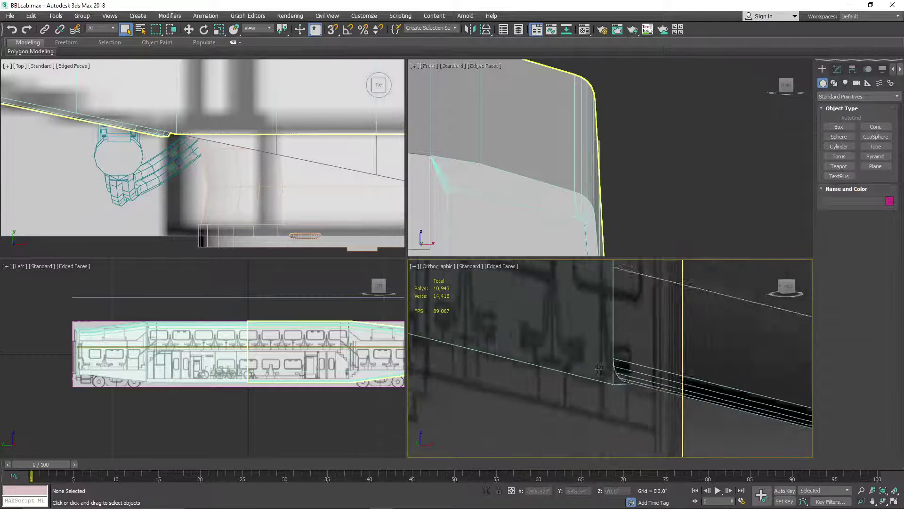
pyautogui.scroll(-3, 626, 366)
pyautogui.moveTo(659, 355); pyautogui.dragTo(613, 373, button='middle')
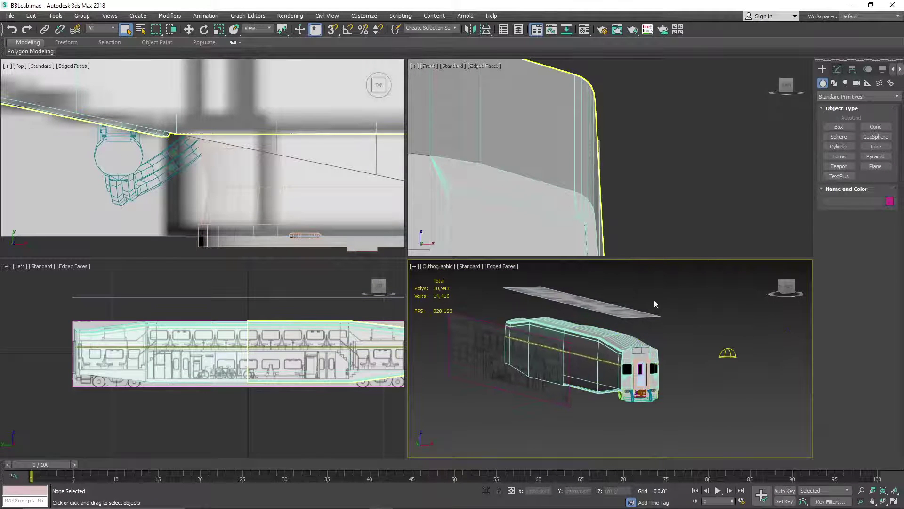
pyautogui.scroll(3, 570, 363)
pyautogui.scroll(5, 571, 297)
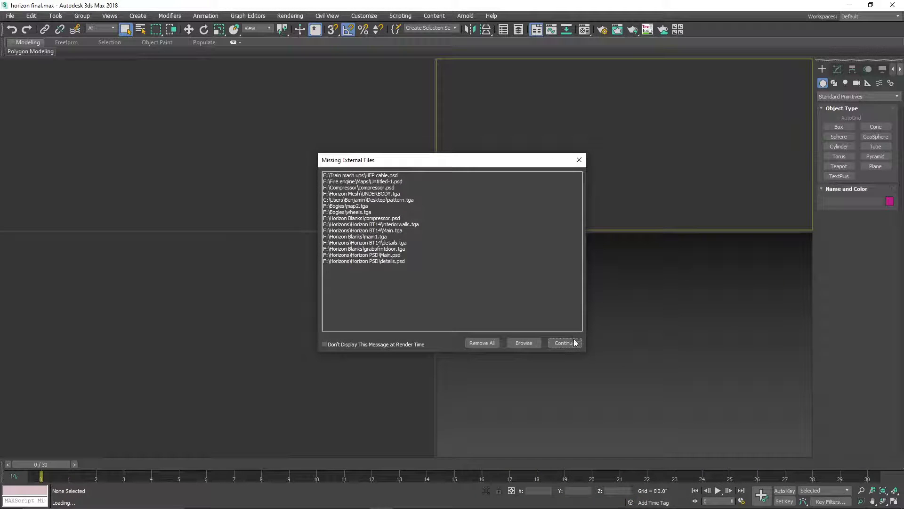
# - Finish loading horizon final.max, continuing past the missing external files and student version notices
pyautogui.click(565, 343)
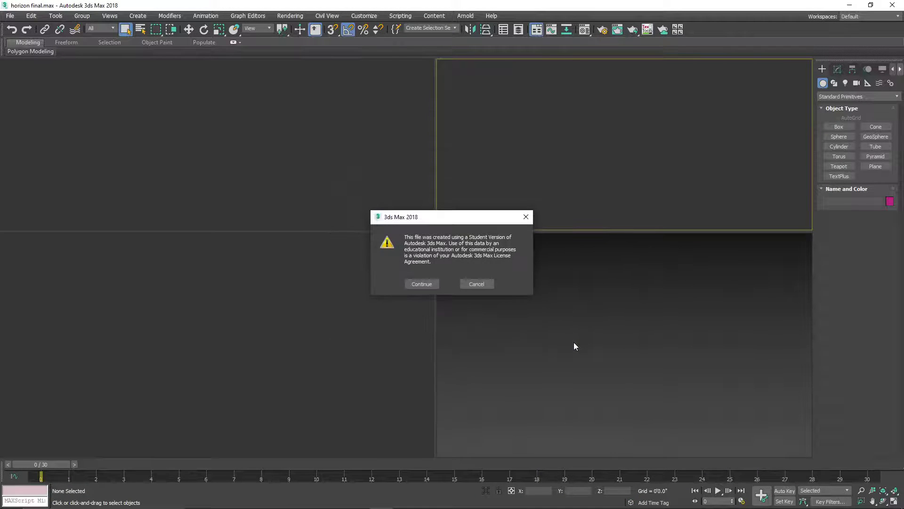
pyautogui.click(432, 285)
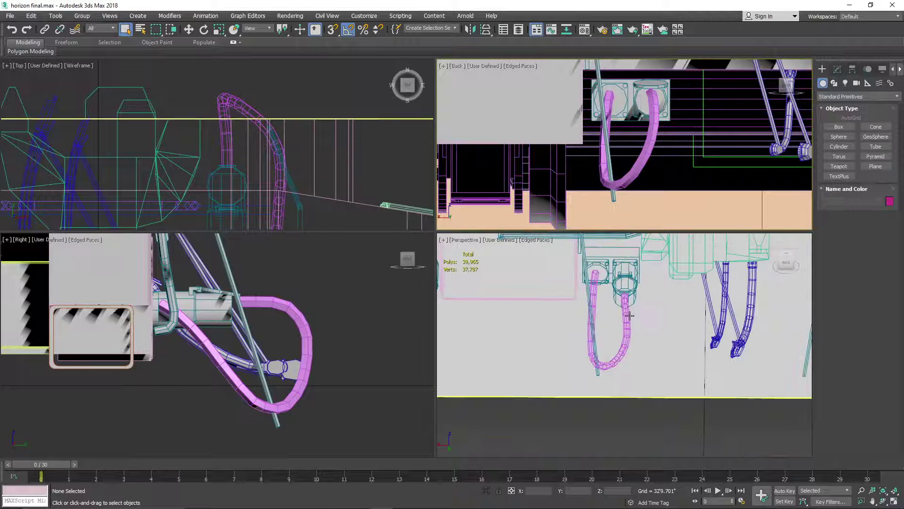
# - Examine the Horizon coach's end cables, bogie and underfloor compressor box in the side view
pyautogui.scroll(-5, 629, 315)
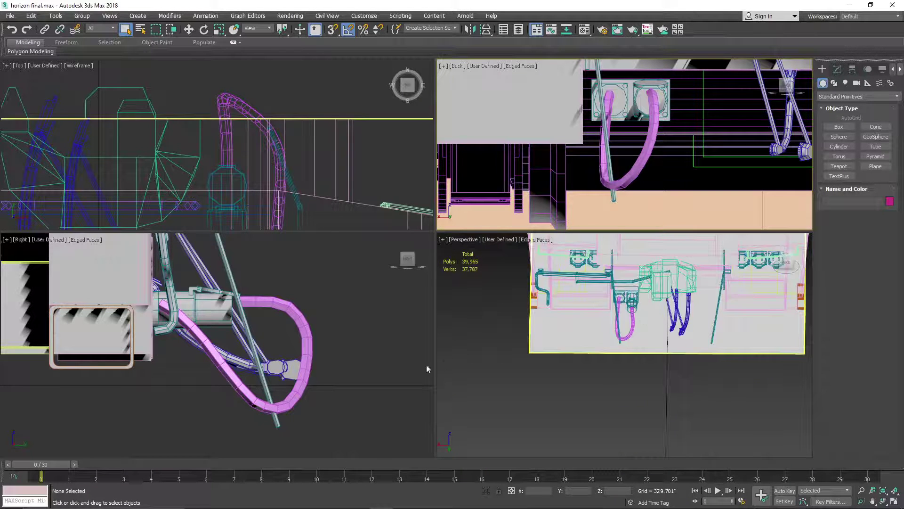
pyautogui.scroll(-6, 386, 363)
pyautogui.scroll(8, 236, 346)
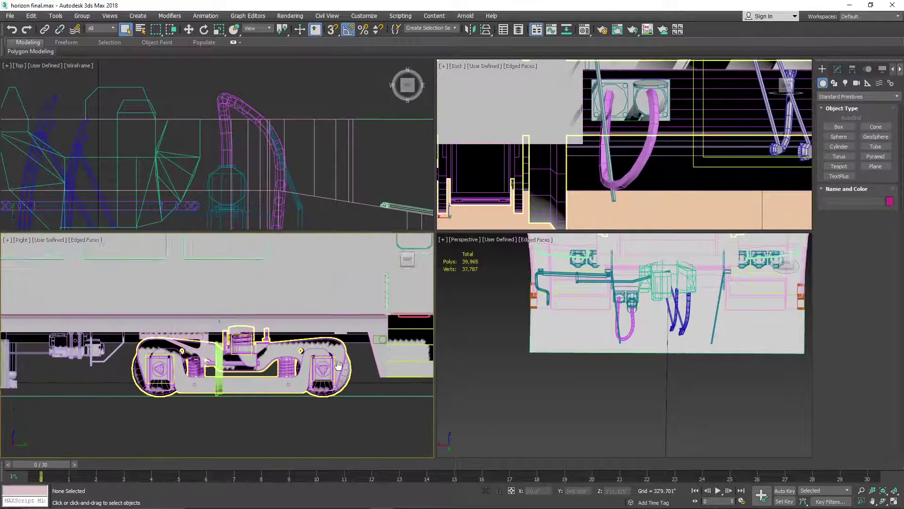
pyautogui.moveTo(367, 366); pyautogui.dragTo(231, 353, button='middle')
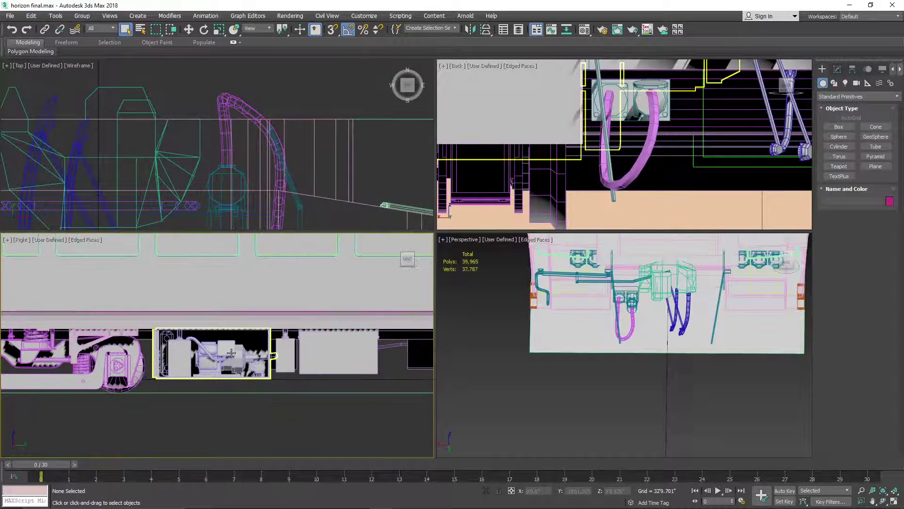
pyautogui.scroll(10, 191, 354)
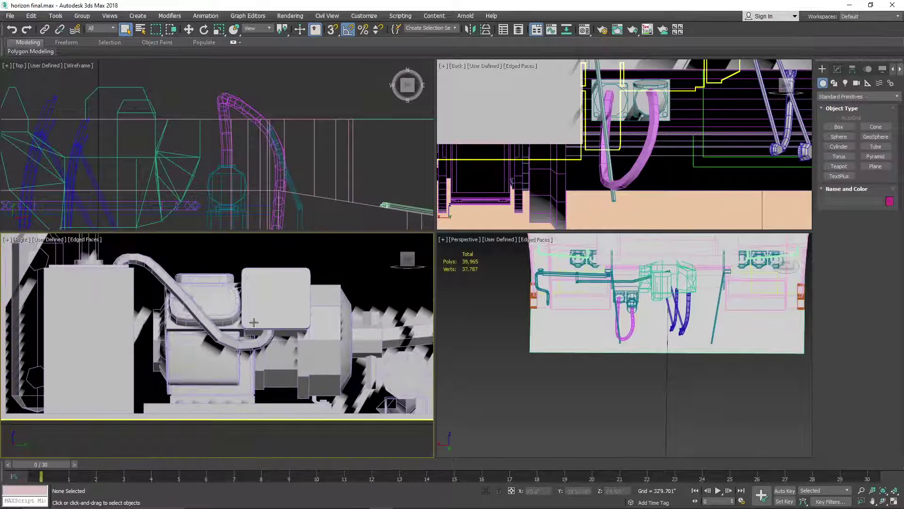
pyautogui.scroll(-2, 237, 338)
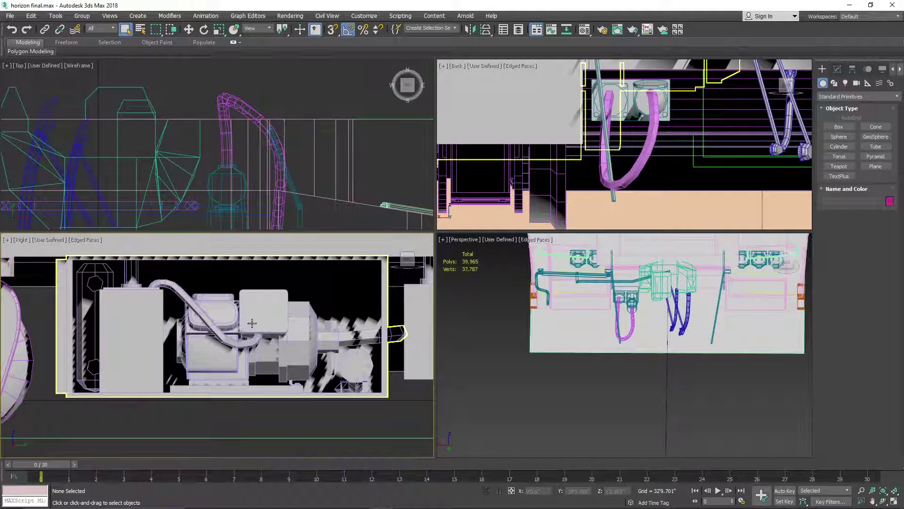
pyautogui.moveTo(252, 322); pyautogui.dragTo(238, 360, button='middle')
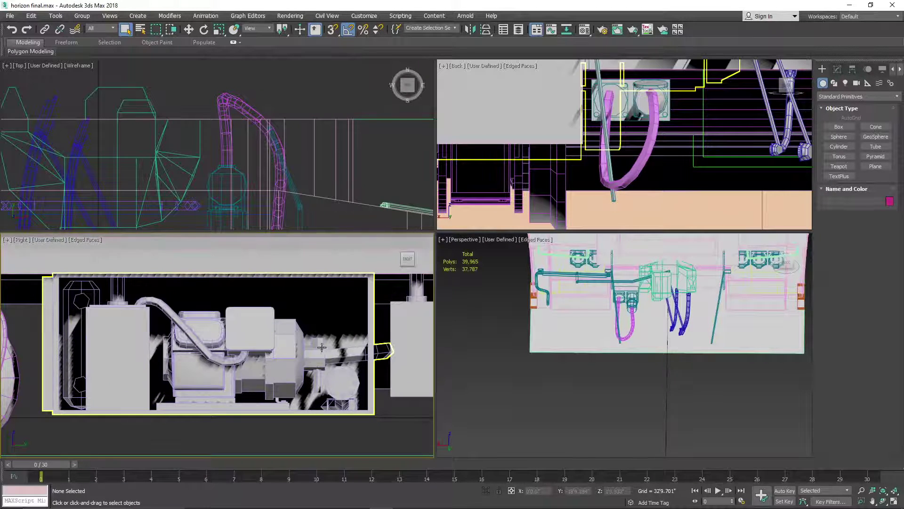
pyautogui.moveTo(324, 356)
pyautogui.mouseDown(button='middle')
pyautogui.moveTo(352, 361)
pyautogui.moveTo(353, 372)
pyautogui.moveTo(332, 365)
pyautogui.mouseUp(button='middle')
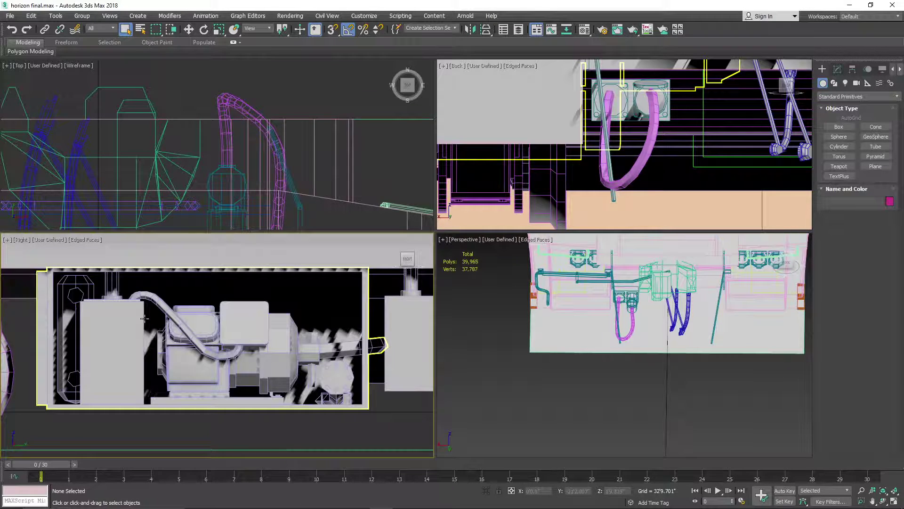
# - Set the perspective view's rendering quality to Standard and bring the coach's underbody into close view
pyautogui.moveTo(664, 289); pyautogui.dragTo(587, 329, button='middle')
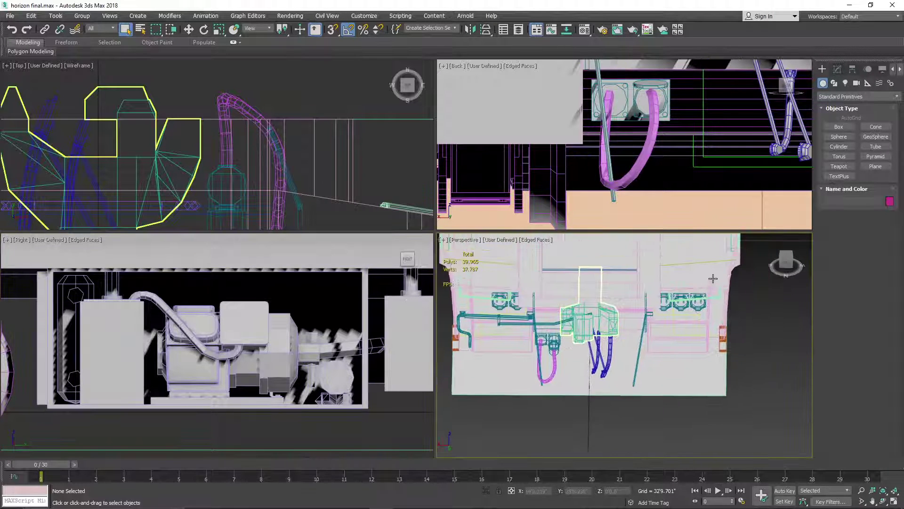
pyautogui.scroll(-2, 712, 280)
pyautogui.click(790, 264)
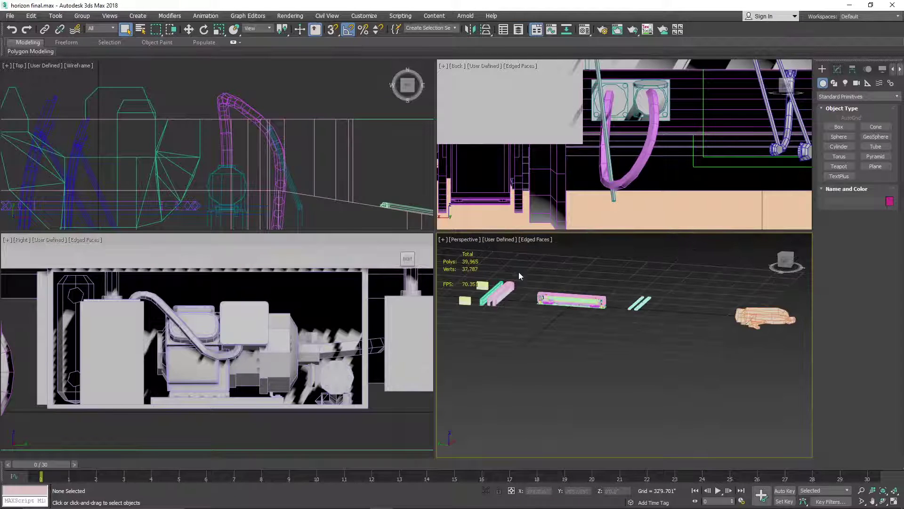
pyautogui.click(506, 242)
pyautogui.click(532, 257)
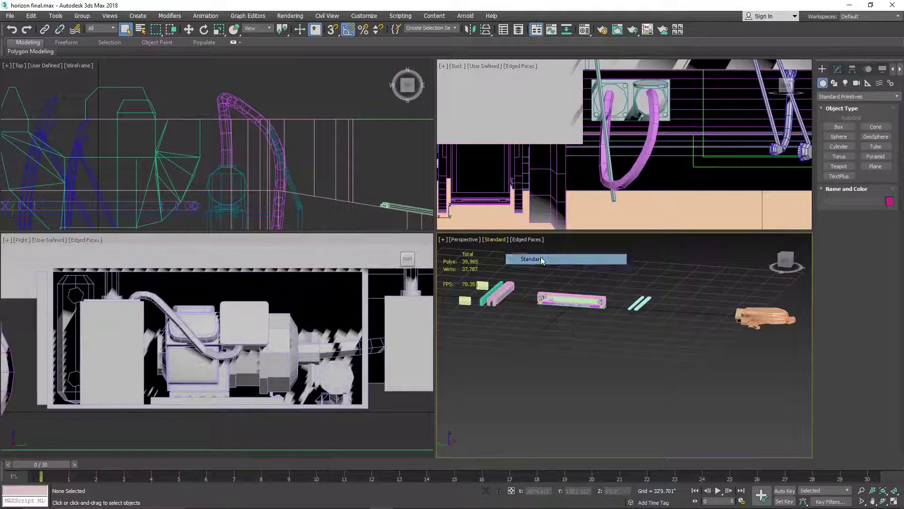
pyautogui.scroll(10, 533, 315)
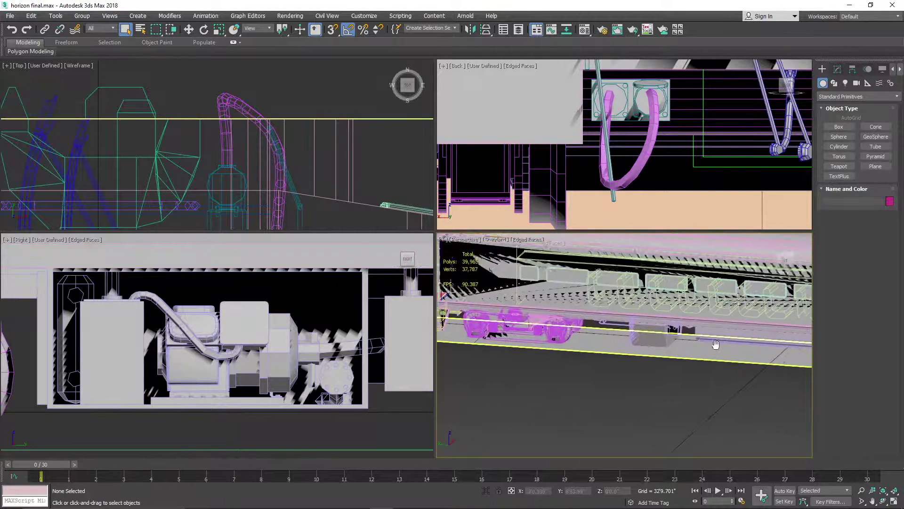
# - Examine the coach's underfloor boxes, bogie and window side in the perspective view
pyautogui.scroll(5, 681, 334)
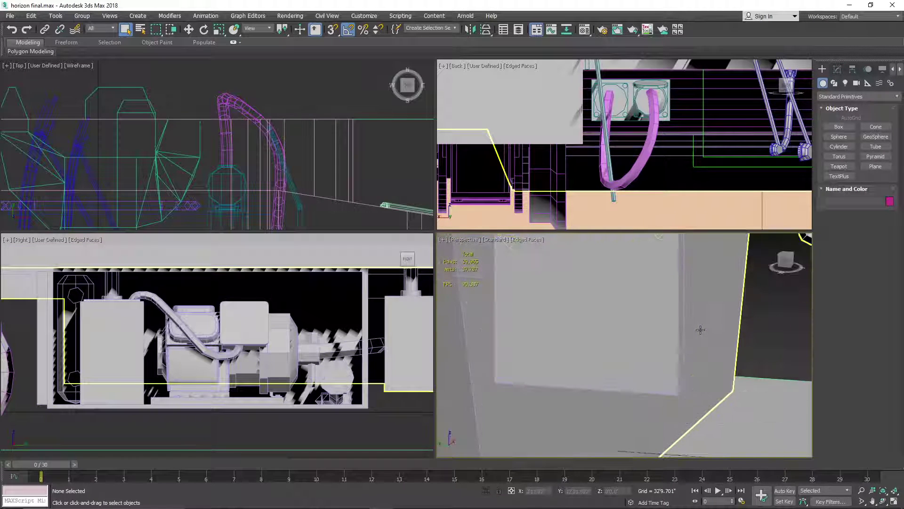
pyautogui.scroll(6, 565, 353)
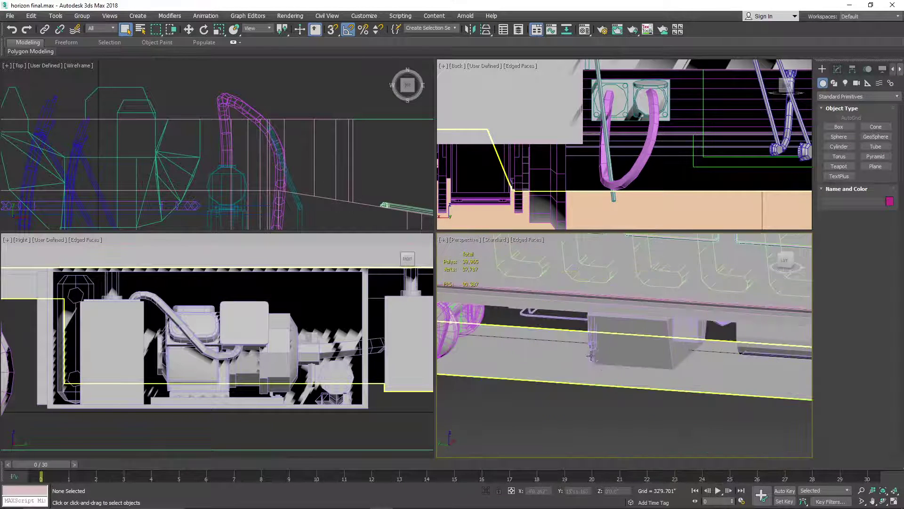
pyautogui.scroll(-10, 589, 353)
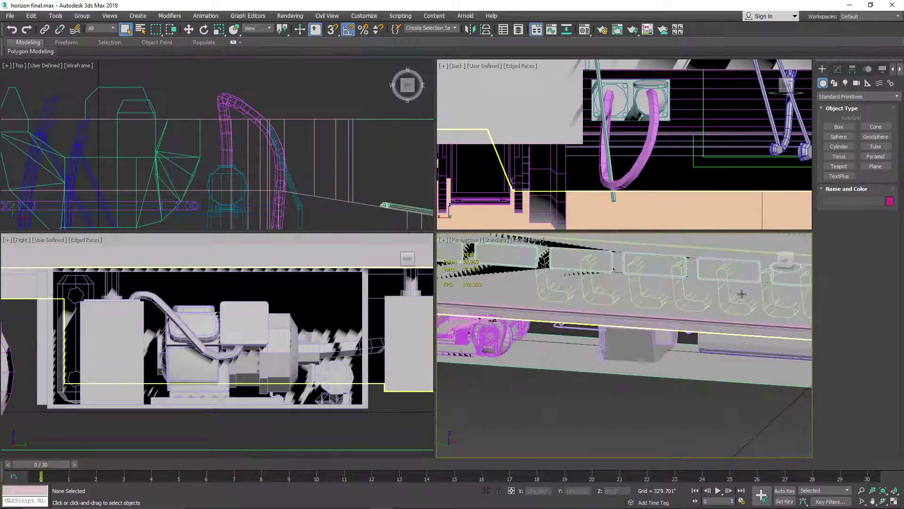
pyautogui.click(783, 258)
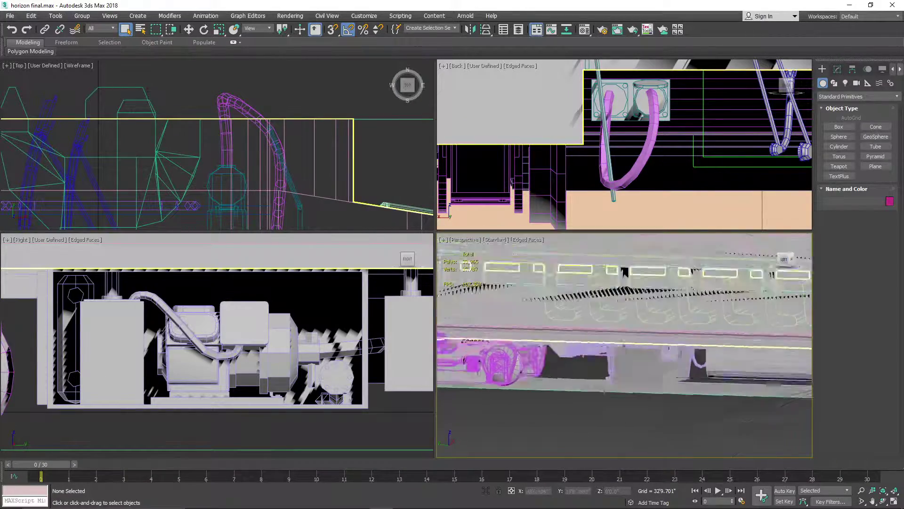
pyautogui.moveTo(785, 259)
pyautogui.mouseDown()
pyautogui.moveTo(765, 268)
pyautogui.moveTo(784, 259)
pyautogui.moveTo(772, 262)
pyautogui.mouseUp()
pyautogui.scroll(-5, 612, 354)
pyautogui.scroll(4, 689, 349)
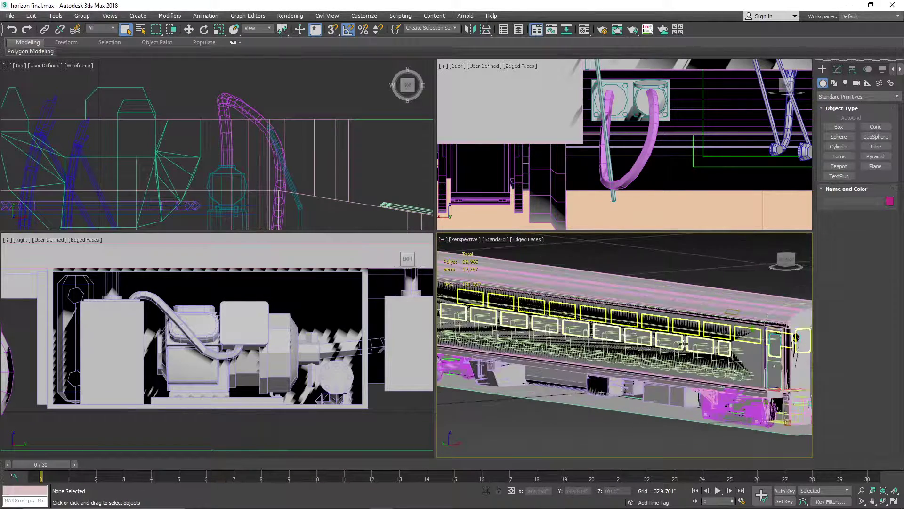
# - Switch the perspective view to orthographic projection and bring the coach's end and bogie into view
pyautogui.click(526, 240)
pyautogui.click(463, 239)
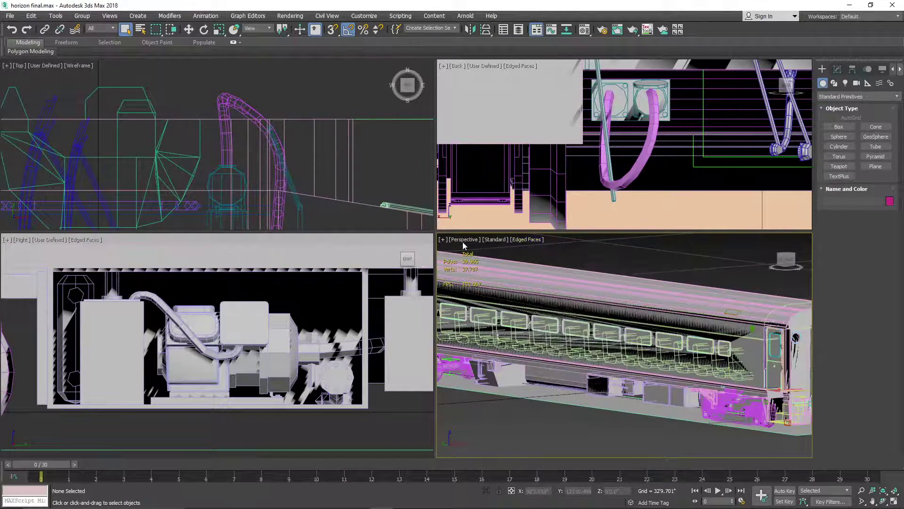
pyautogui.click(464, 239)
pyautogui.click(509, 283)
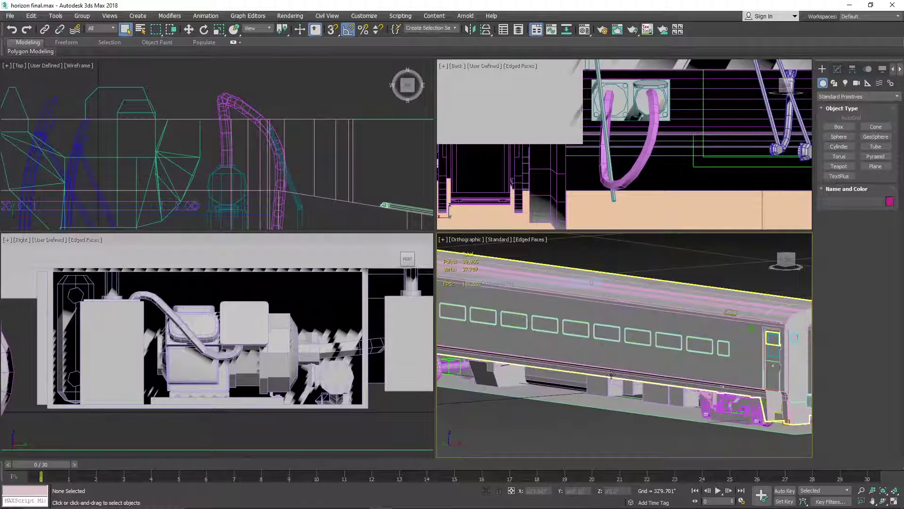
pyautogui.scroll(5, 730, 337)
pyautogui.scroll(-5, 730, 337)
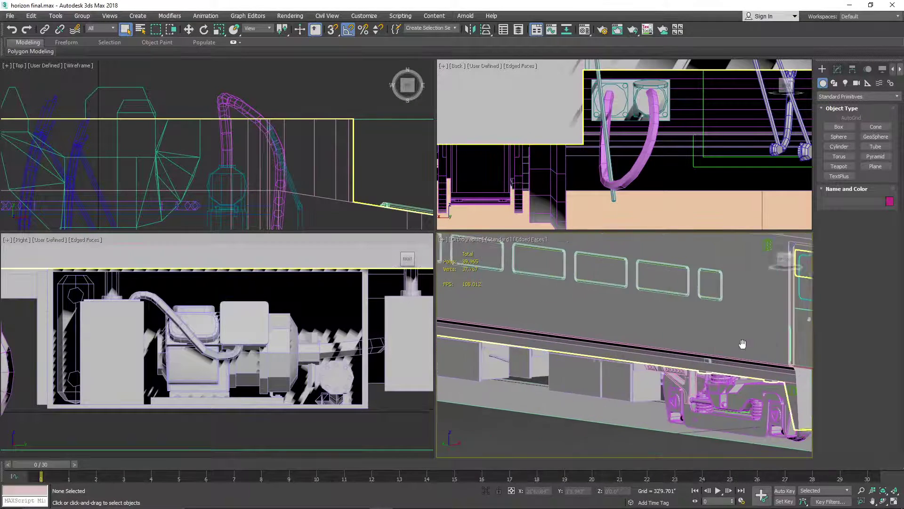
pyautogui.scroll(5, 620, 333)
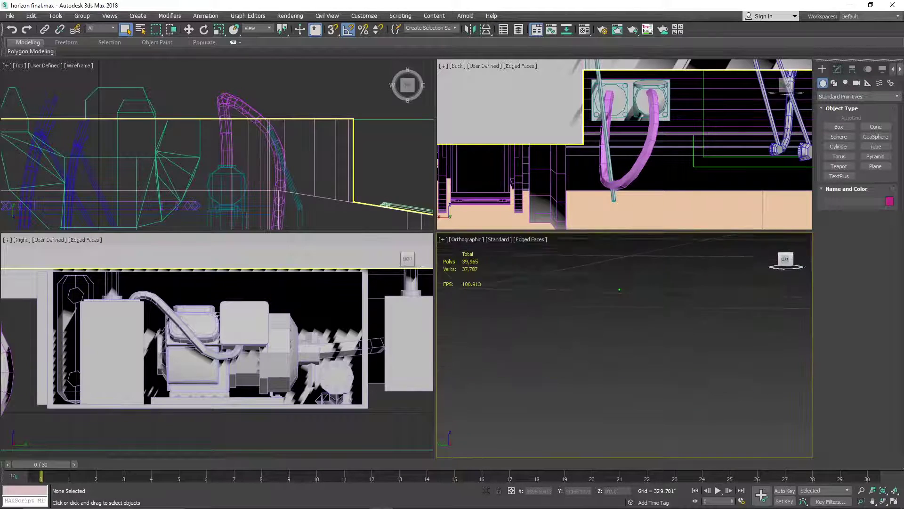
pyautogui.scroll(-4, 645, 357)
pyautogui.scroll(6, 553, 361)
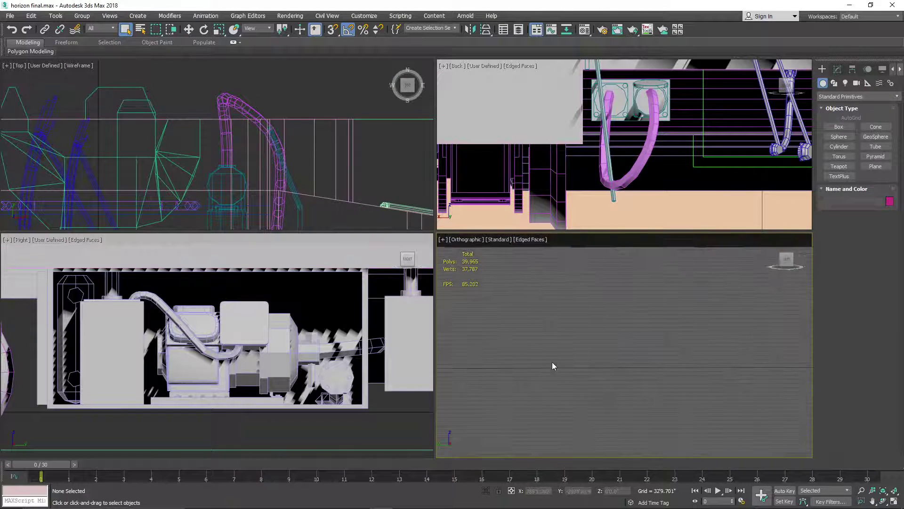
pyautogui.scroll(-6, 672, 350)
pyautogui.scroll(5, 674, 357)
pyautogui.scroll(6, 606, 359)
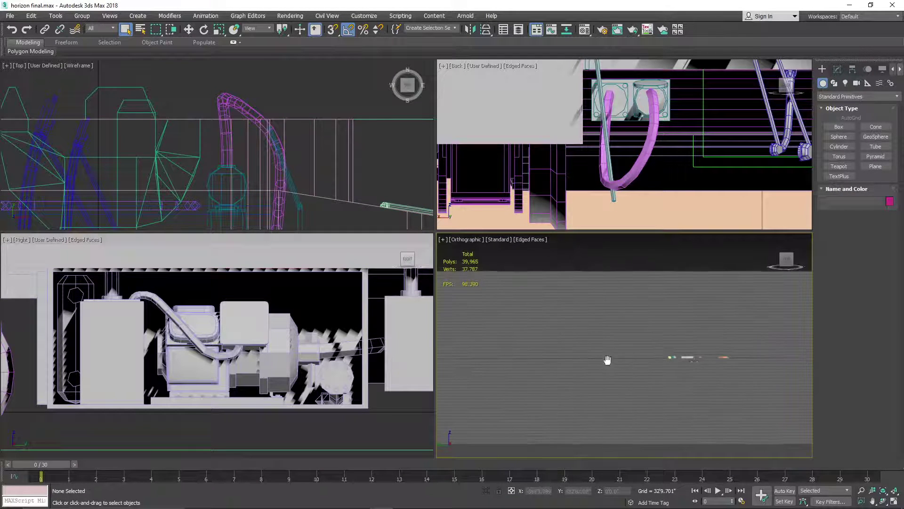
pyautogui.scroll(5, 599, 350)
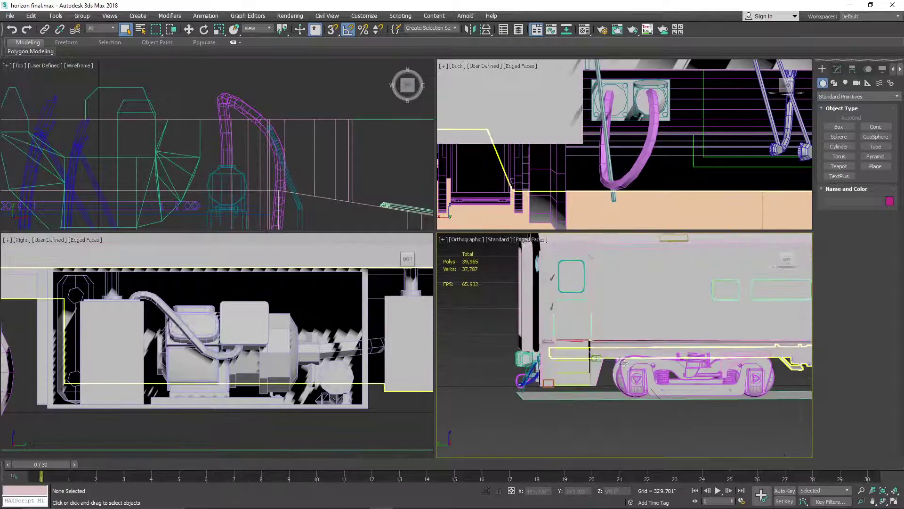
# - Examine the coach's underfloor tank, its connecting pipe and the neighbouring equipment boxes from several angles
pyautogui.click(884, 501)
pyautogui.moveTo(675, 331); pyautogui.dragTo(575, 343)
pyautogui.moveTo(775, 310); pyautogui.dragTo(649, 314)
pyautogui.scroll(5, 599, 355)
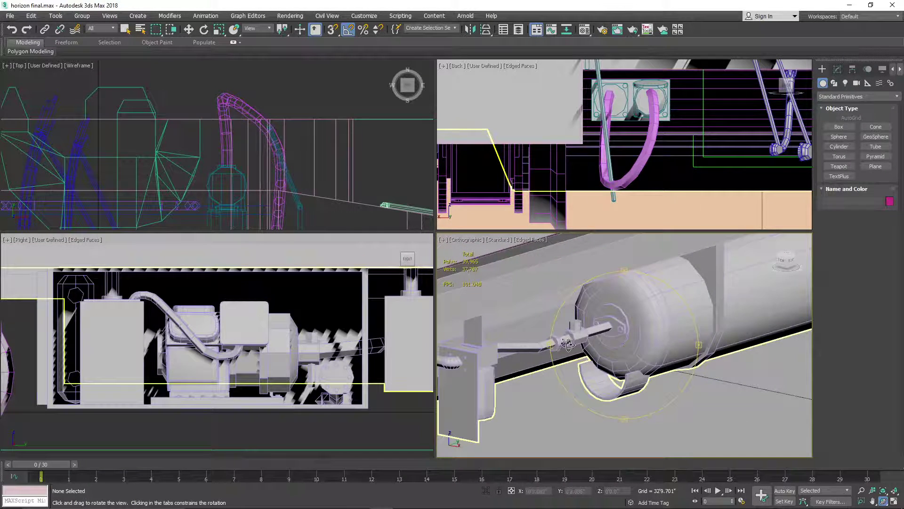
pyautogui.scroll(-6, 610, 352)
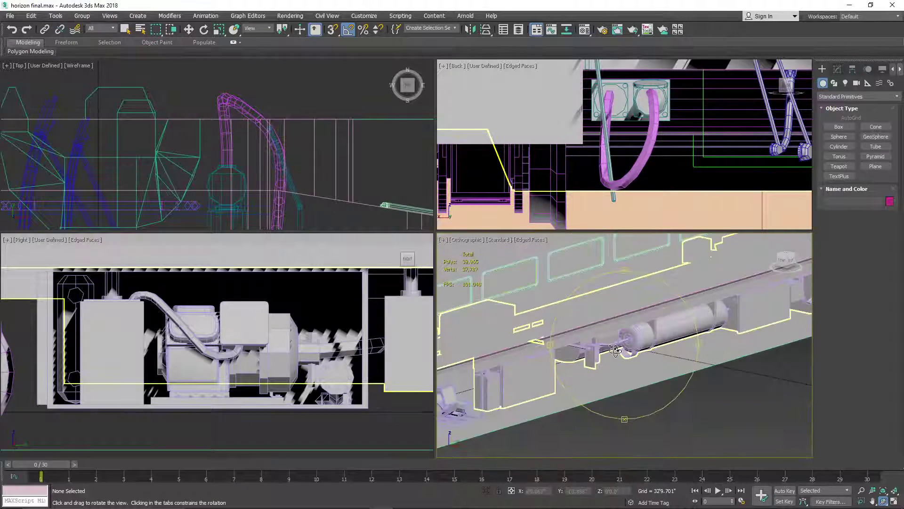
pyautogui.moveTo(629, 350); pyautogui.dragTo(653, 368)
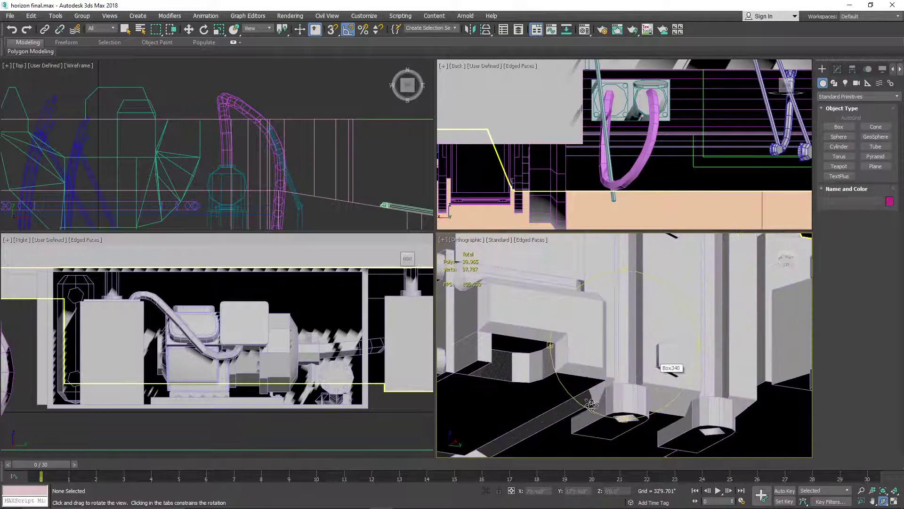
pyautogui.moveTo(591, 404); pyautogui.dragTo(680, 338)
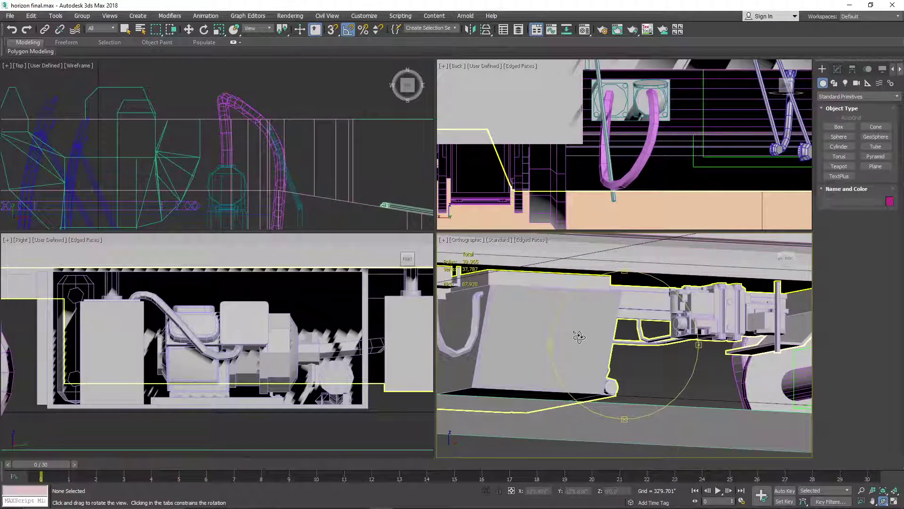
# - Examine the large underfloor box, the hanging hose and the pipework leading to the tank
pyautogui.moveTo(579, 337); pyautogui.dragTo(661, 346)
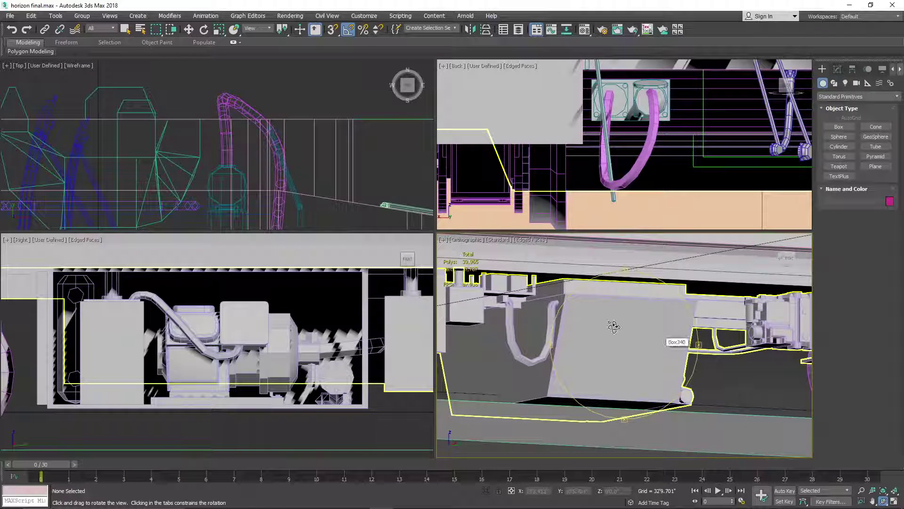
pyautogui.moveTo(613, 327); pyautogui.dragTo(674, 326, button='middle')
pyautogui.moveTo(649, 331); pyautogui.dragTo(573, 353)
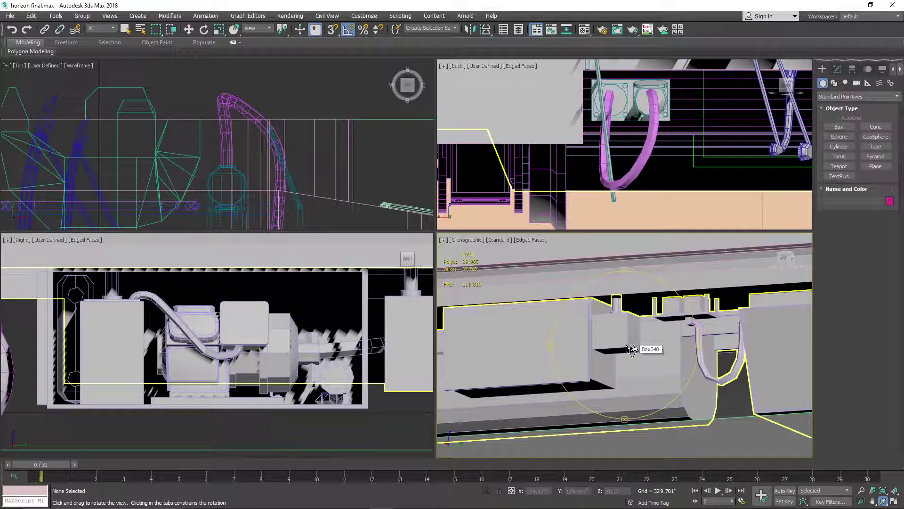
pyautogui.moveTo(665, 350); pyautogui.dragTo(571, 351)
pyautogui.moveTo(571, 352); pyautogui.dragTo(678, 356, button='middle')
pyautogui.scroll(6, 678, 353)
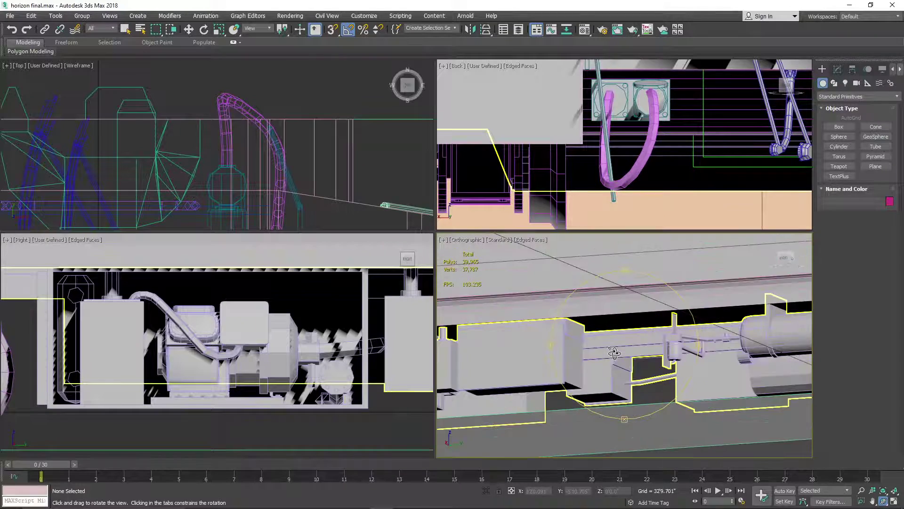
pyautogui.moveTo(713, 318); pyautogui.dragTo(679, 345, button='middle')
pyautogui.moveTo(679, 345); pyautogui.dragTo(596, 352)
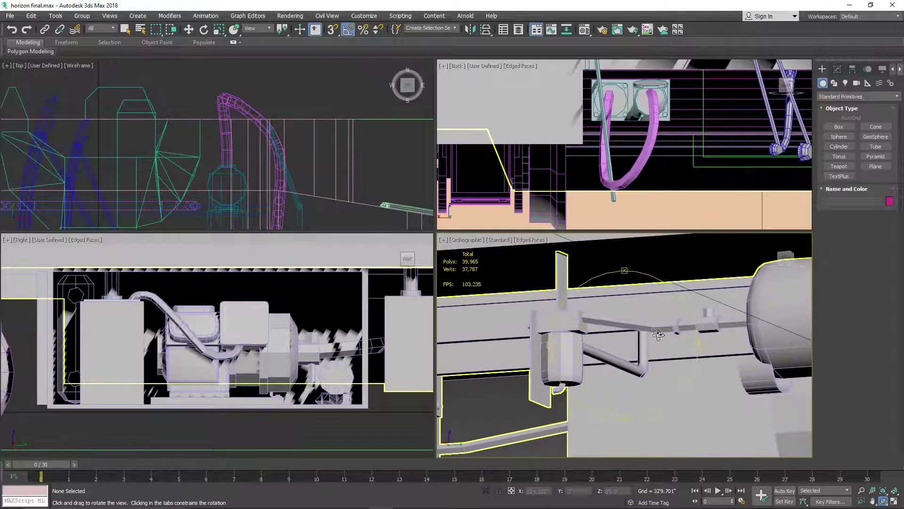
pyautogui.moveTo(657, 334); pyautogui.dragTo(721, 366)
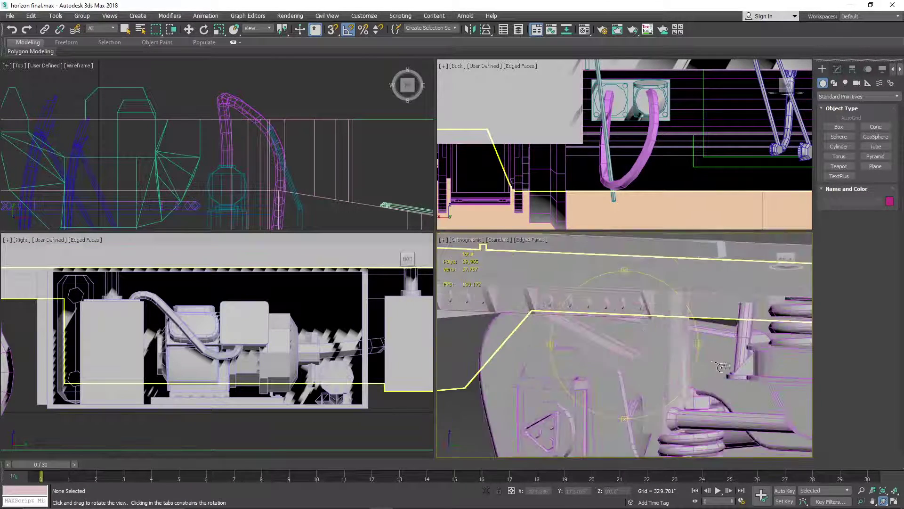
# - Examine the bracket above the bogie's springs and the coach in the back view
pyautogui.moveTo(677, 390); pyautogui.dragTo(664, 358)
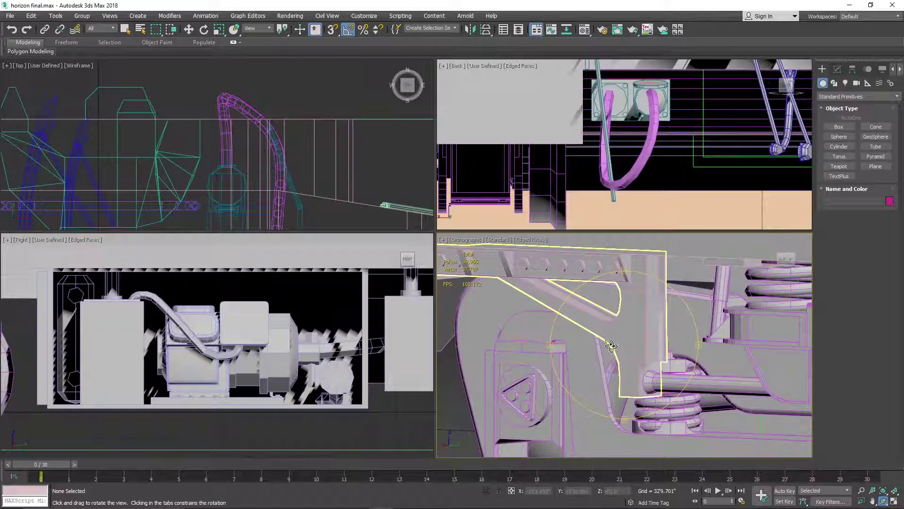
pyautogui.moveTo(598, 314); pyautogui.dragTo(693, 325)
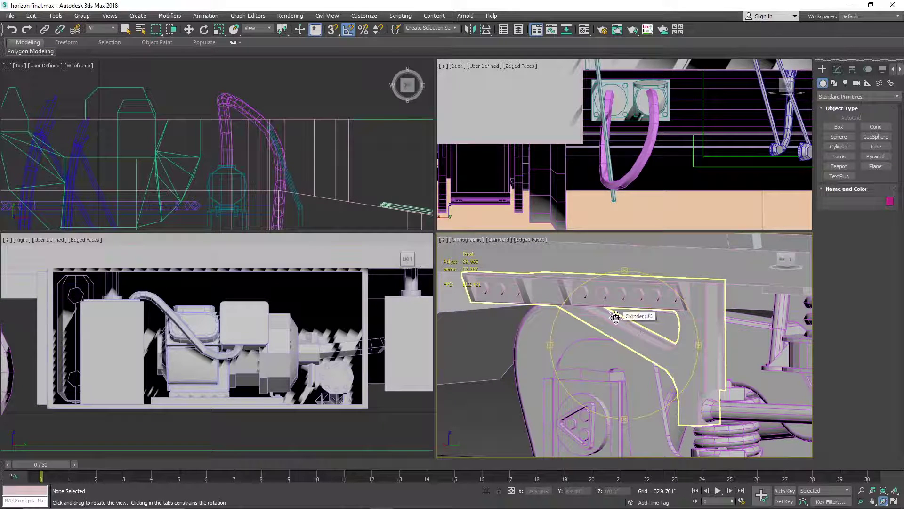
pyautogui.moveTo(626, 203); pyautogui.dragTo(654, 168)
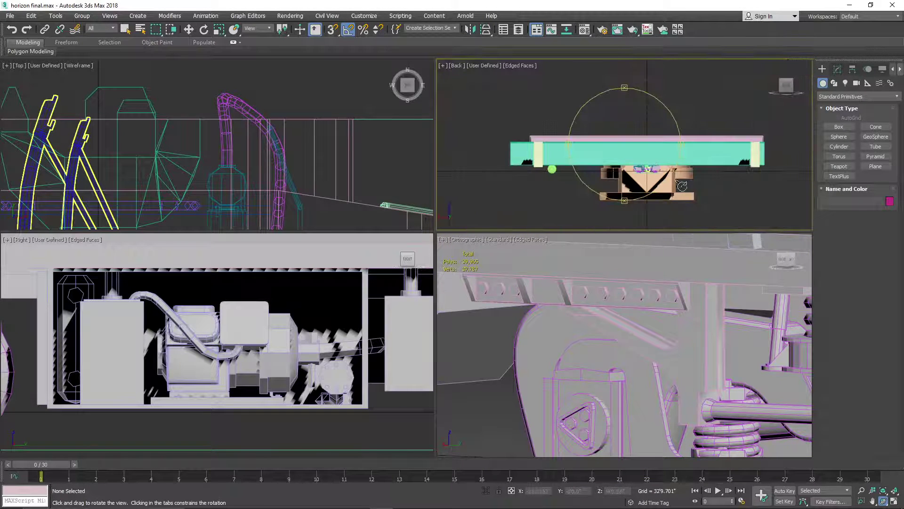
pyautogui.scroll(-10, 697, 363)
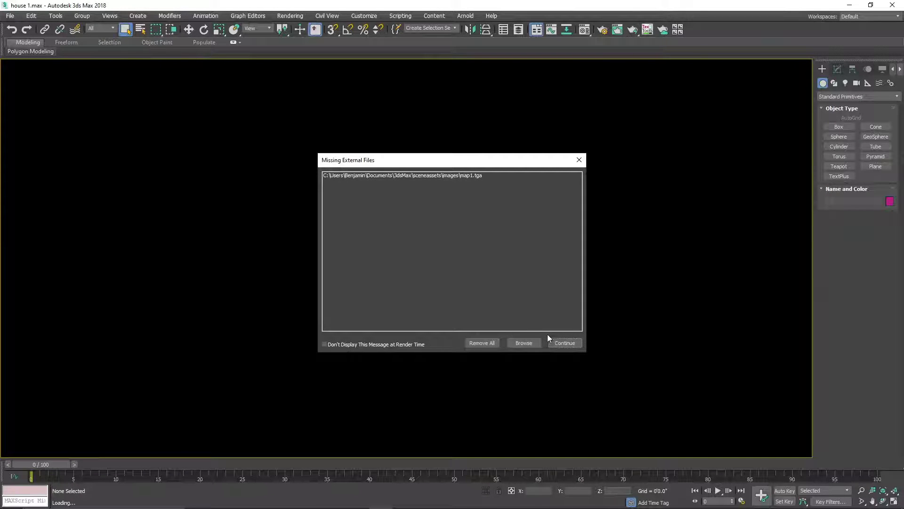
# - Finish loading house 1.max past the missing file and student version notices, and set the view's rendering quality to Standard
pyautogui.click(555, 343)
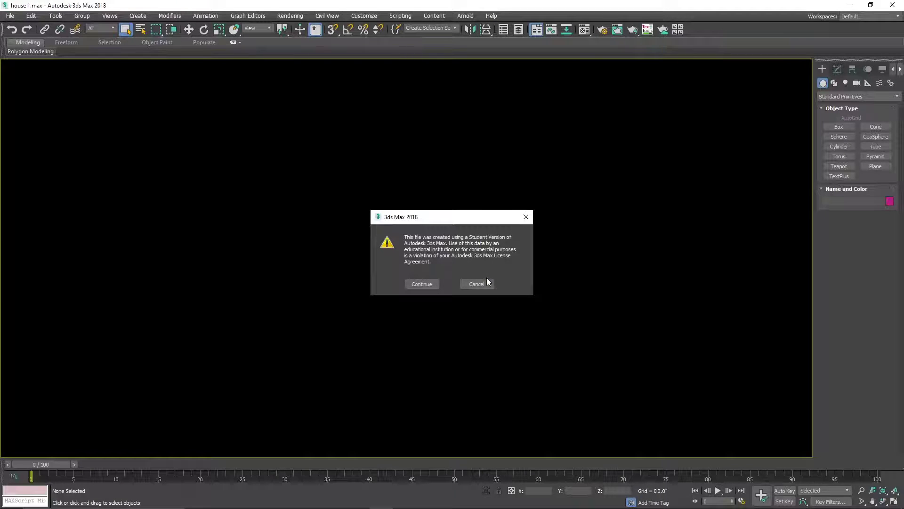
pyautogui.click(425, 284)
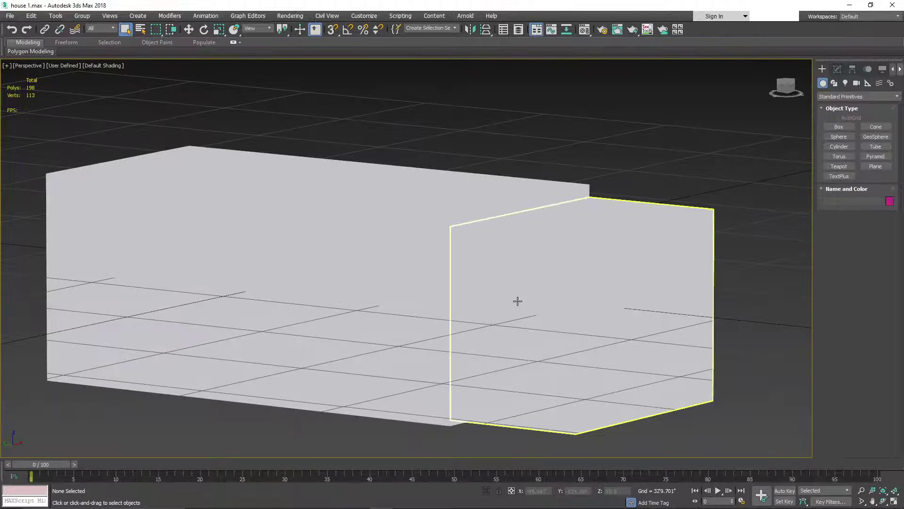
pyautogui.moveTo(518, 301); pyautogui.dragTo(631, 302, button='middle')
pyautogui.click(62, 65)
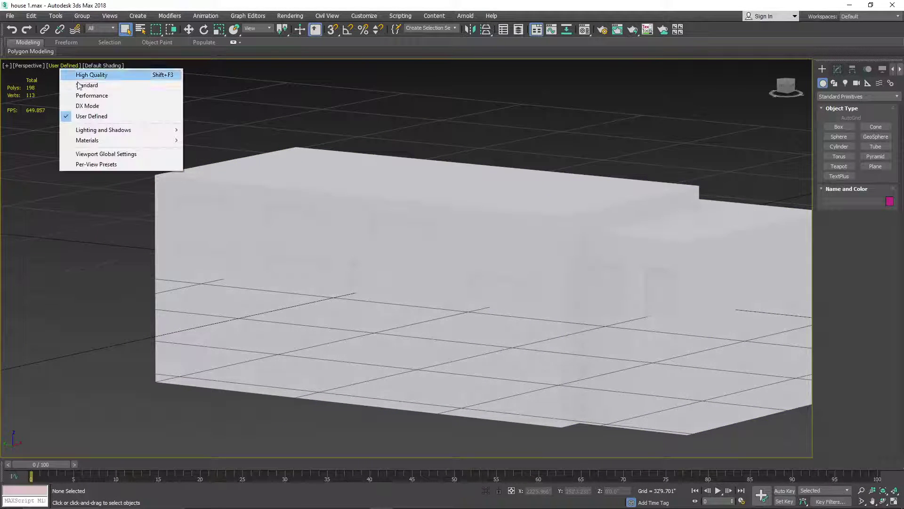
pyautogui.click(87, 85)
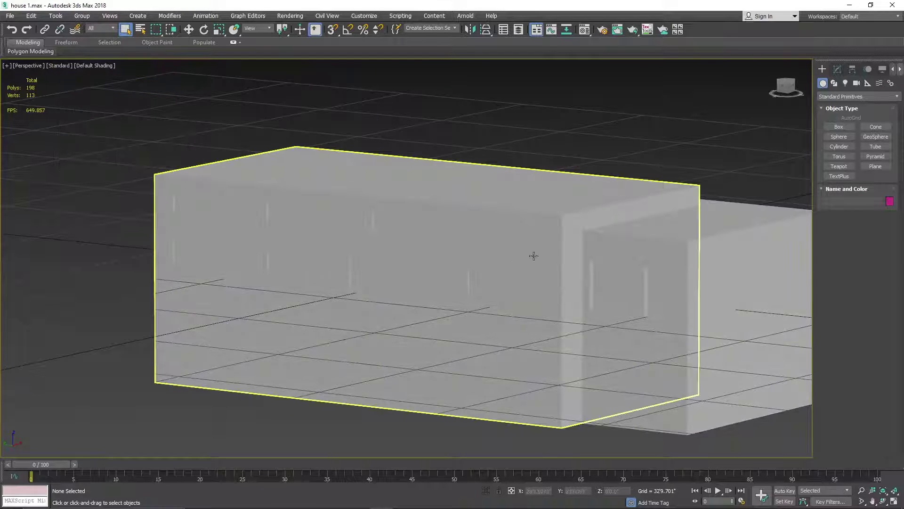
# - Bring the house's door handle into close view and set the shading to Edged Faces
pyautogui.moveTo(773, 94); pyautogui.dragTo(777, 228)
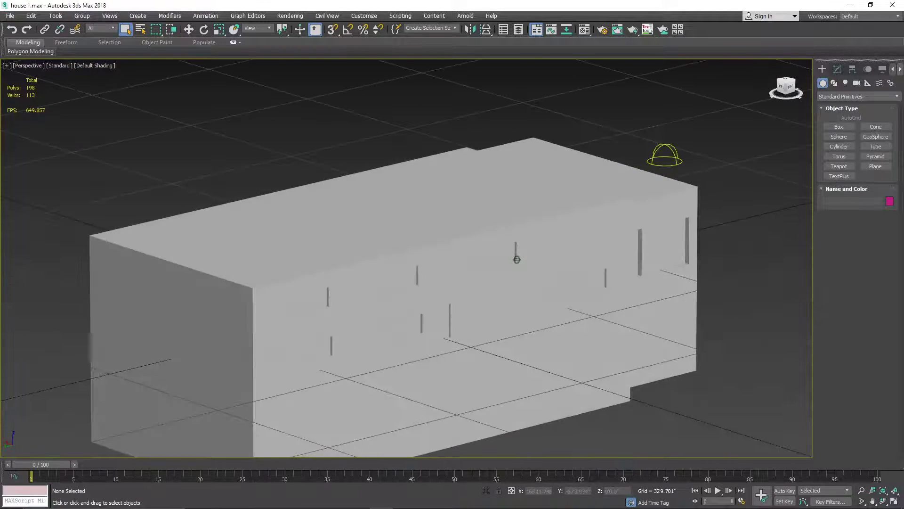
pyautogui.scroll(5, 450, 316)
pyautogui.scroll(4, 432, 333)
pyautogui.scroll(5, 413, 376)
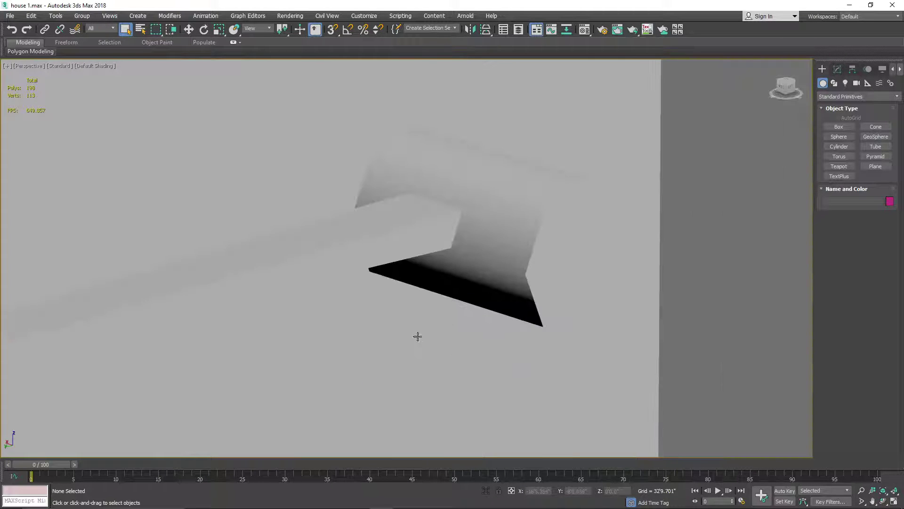
pyautogui.scroll(-5, 417, 336)
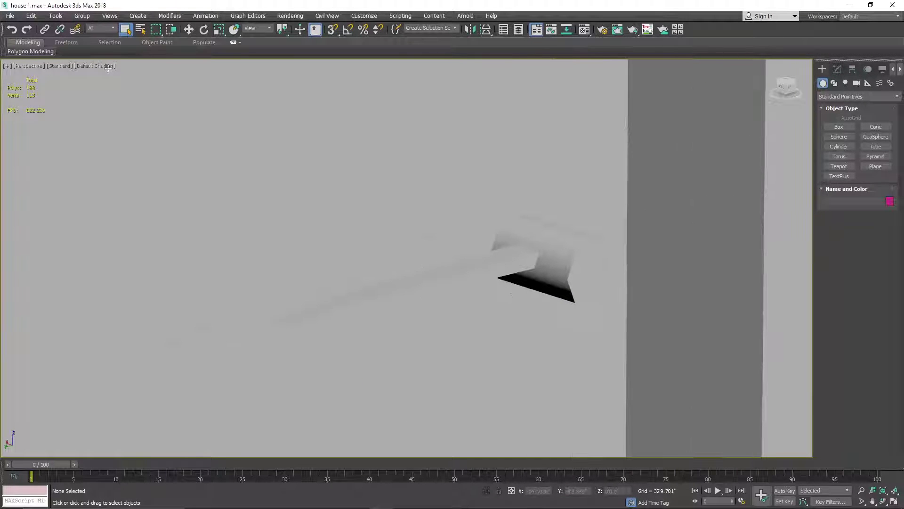
pyautogui.click(109, 66)
pyautogui.click(143, 163)
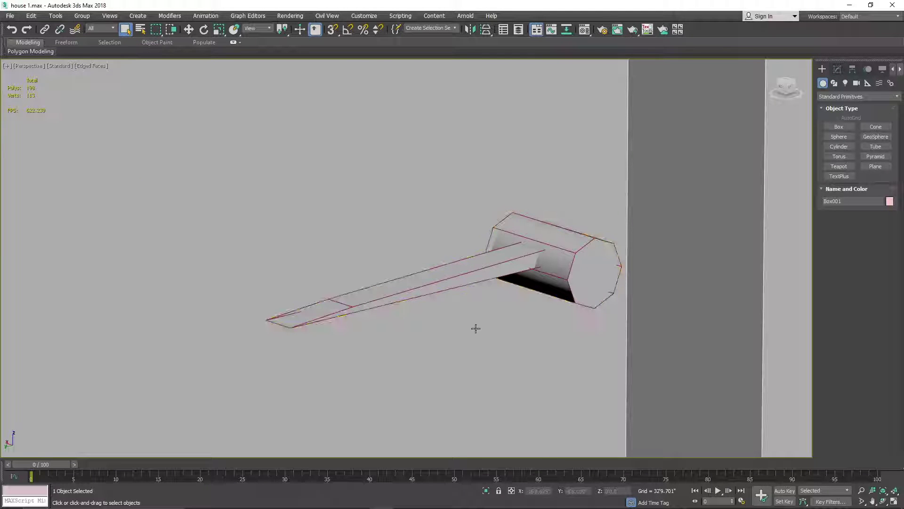
# - View the house's window and door facade from a higher angle, and close the scene without saving
pyautogui.scroll(-10, 497, 326)
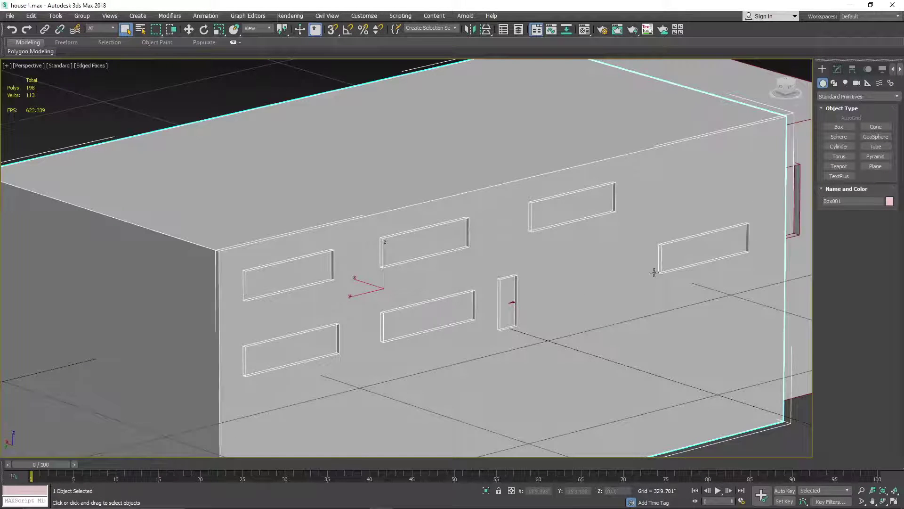
pyautogui.moveTo(597, 269); pyautogui.dragTo(433, 281, button='middle')
pyautogui.moveTo(792, 88)
pyautogui.mouseDown()
pyautogui.moveTo(773, 83)
pyautogui.moveTo(763, 109)
pyautogui.moveTo(780, 87)
pyautogui.moveTo(796, 98)
pyautogui.mouseUp()
pyautogui.click(892, 5)
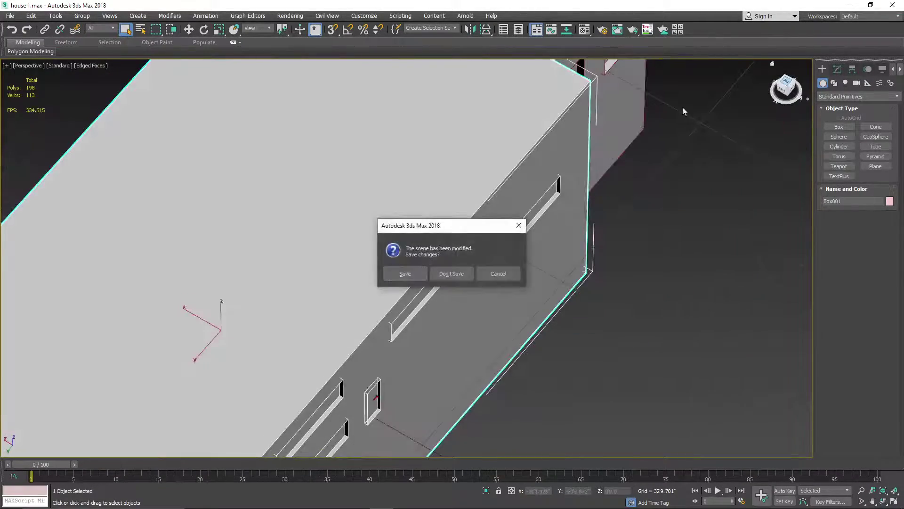
pyautogui.click(451, 273)
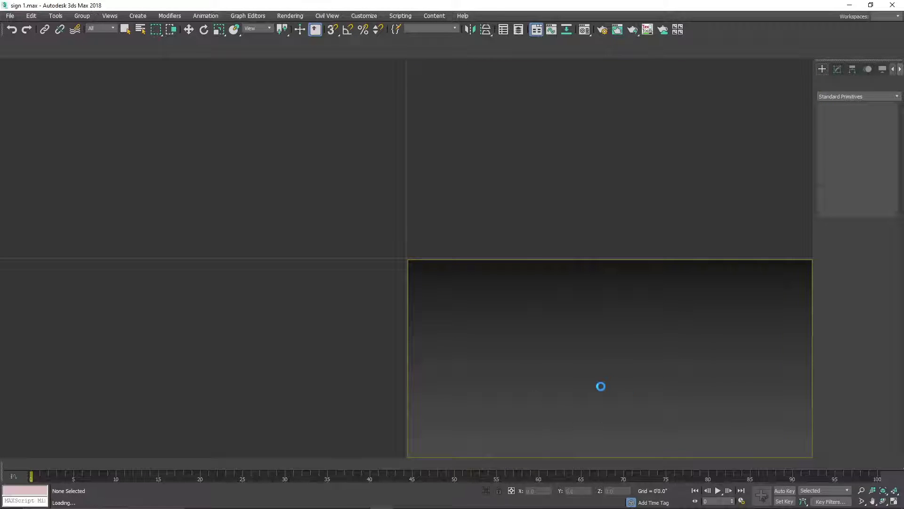
# - Finish loading sign 1.max past the student version notice and examine the sign's panel edge and small attached part in the Left view
pyautogui.click(422, 284)
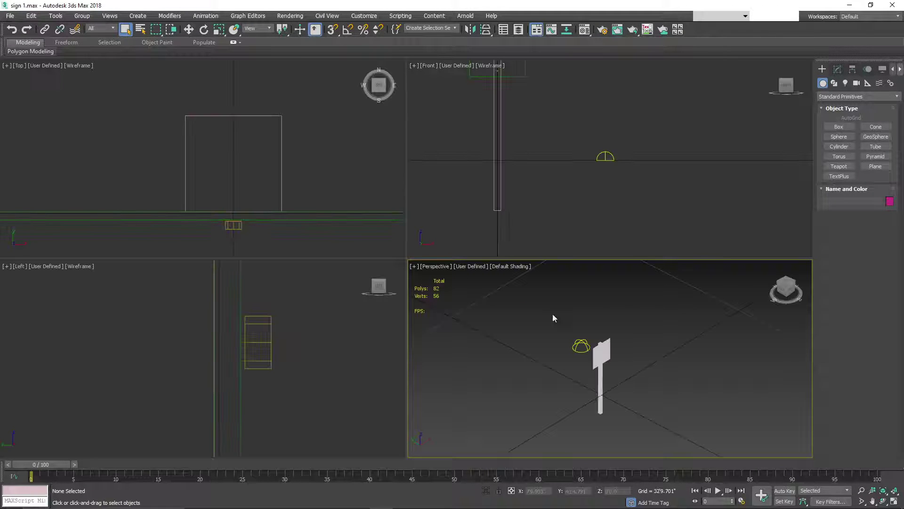
pyautogui.scroll(5, 263, 325)
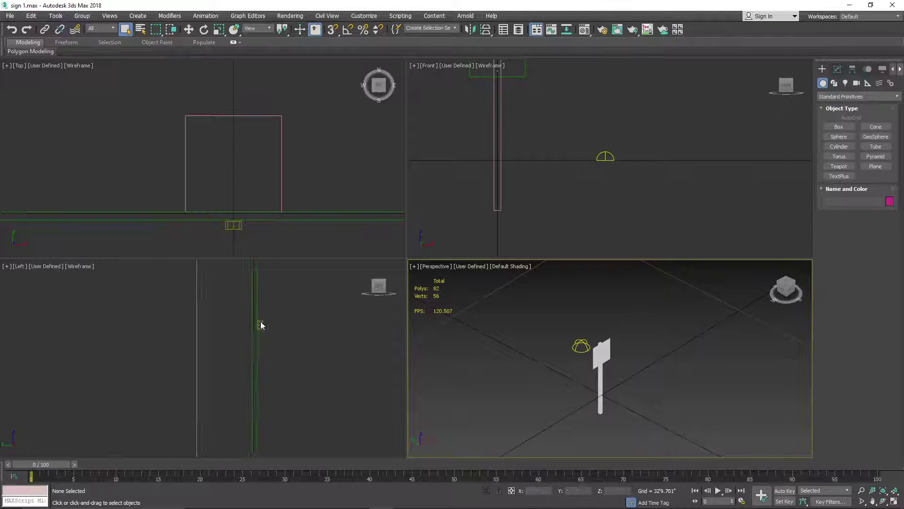
pyautogui.scroll(1, 251, 333)
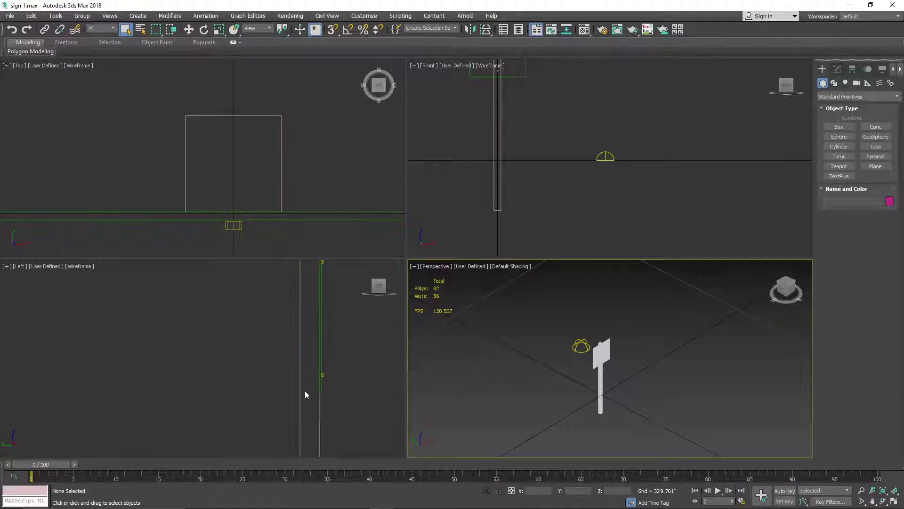
pyautogui.scroll(5, 305, 391)
pyautogui.moveTo(361, 361); pyautogui.dragTo(276, 366, button='middle')
pyautogui.scroll(2, 314, 351)
pyautogui.scroll(3, 314, 351)
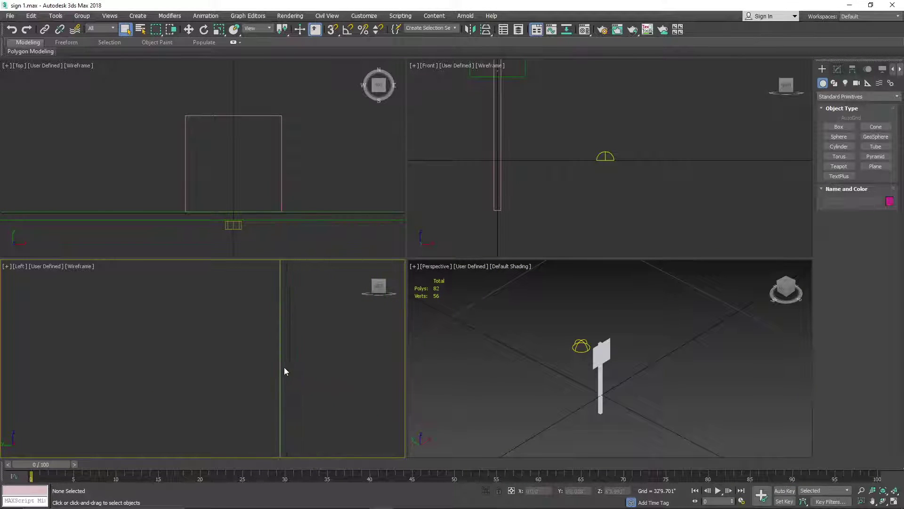
pyautogui.scroll(4, 284, 366)
pyautogui.scroll(-3, 288, 355)
pyautogui.scroll(-3, 289, 358)
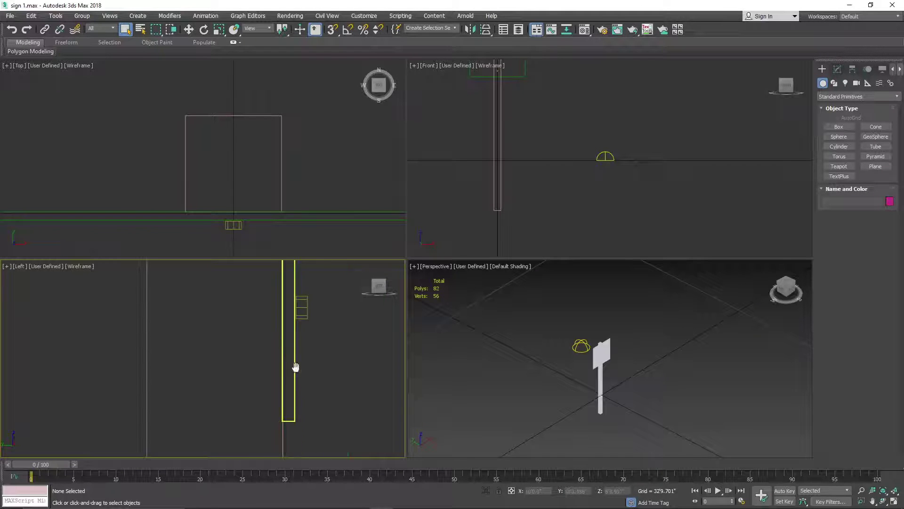
pyautogui.scroll(5, 283, 360)
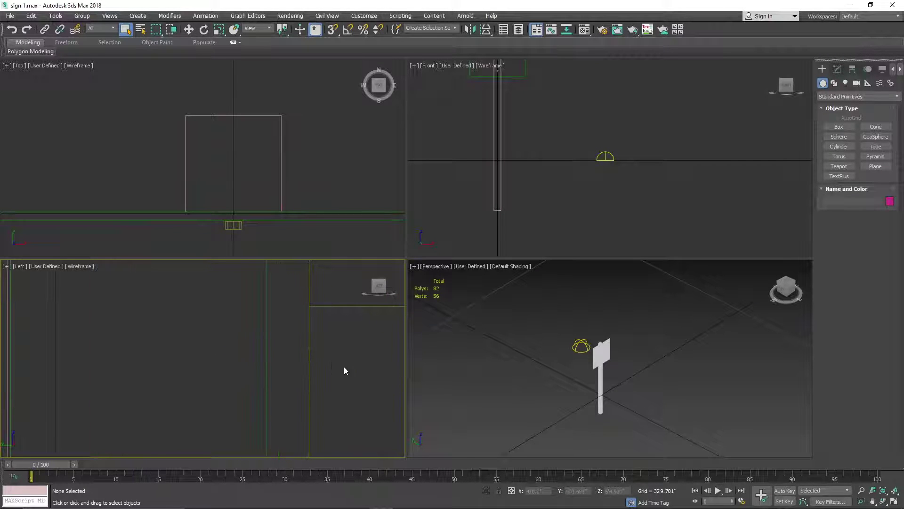
# - Bring the sign panel closer in the Perspective view, and set that view's rendering quality to Standard and shading to Edged Faces
pyautogui.scroll(5, 603, 349)
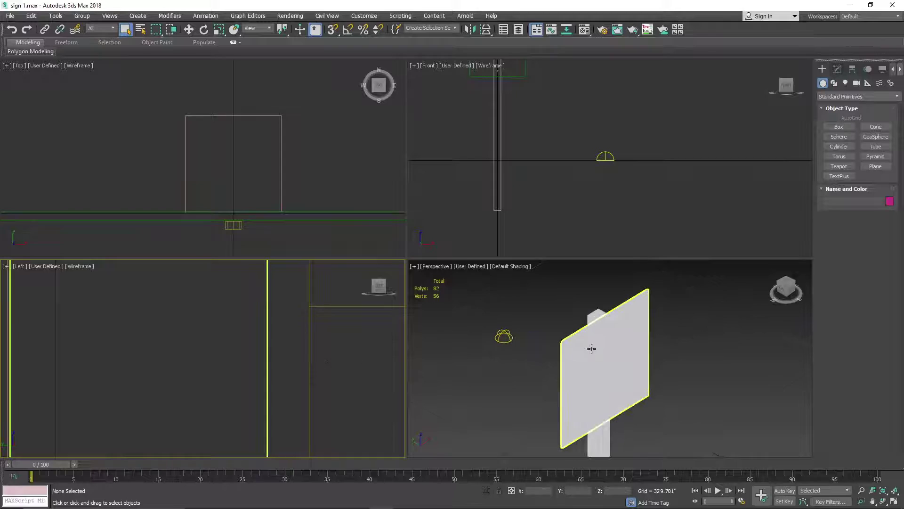
pyautogui.click(475, 271)
pyautogui.click(474, 268)
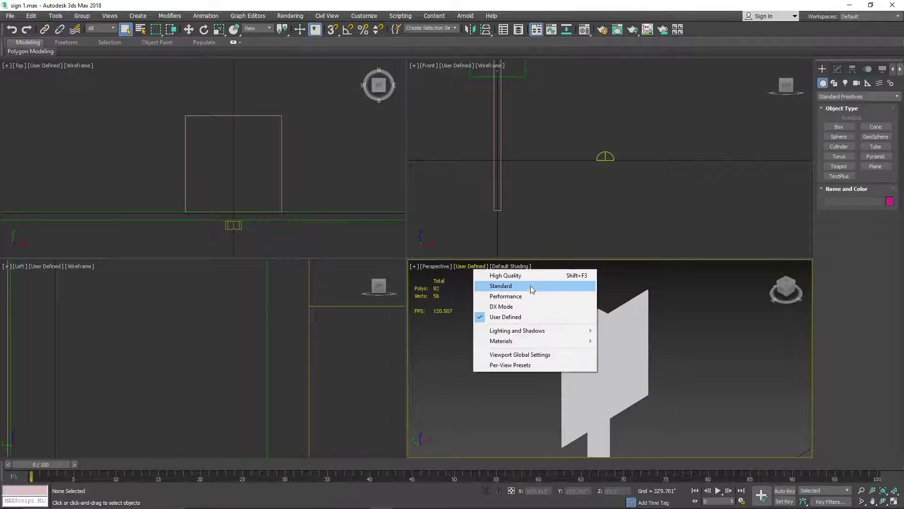
pyautogui.click(514, 284)
pyautogui.click(505, 267)
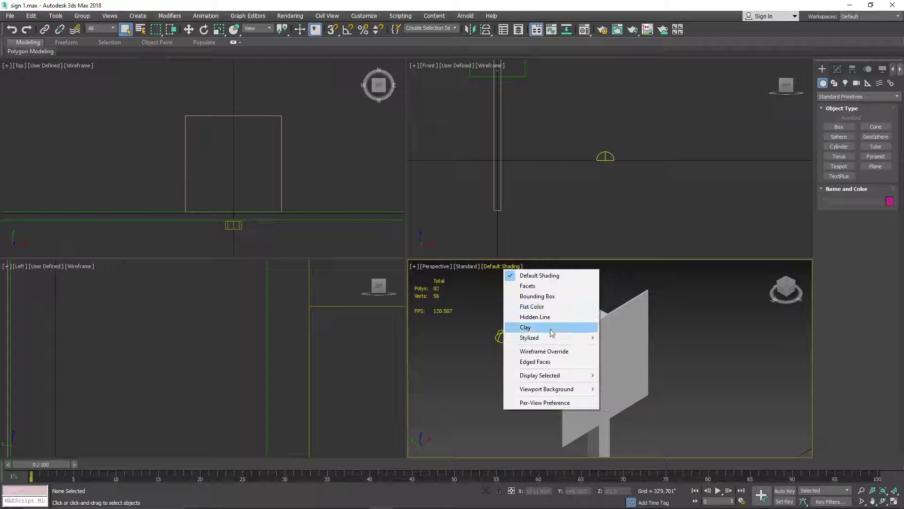
pyautogui.click(548, 361)
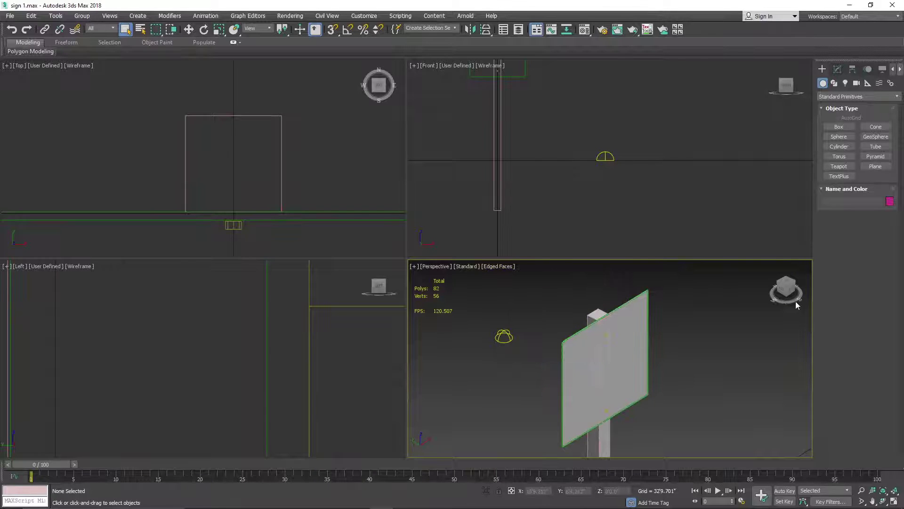
# - Examine the sign panel's rounded corner, its top edge and the supporting post in the Perspective view
pyautogui.click(782, 291)
pyautogui.moveTo(792, 287); pyautogui.dragTo(765, 294)
pyautogui.moveTo(551, 323); pyautogui.dragTo(588, 377, button='middle')
pyautogui.scroll(5, 527, 332)
pyautogui.scroll(5, 567, 298)
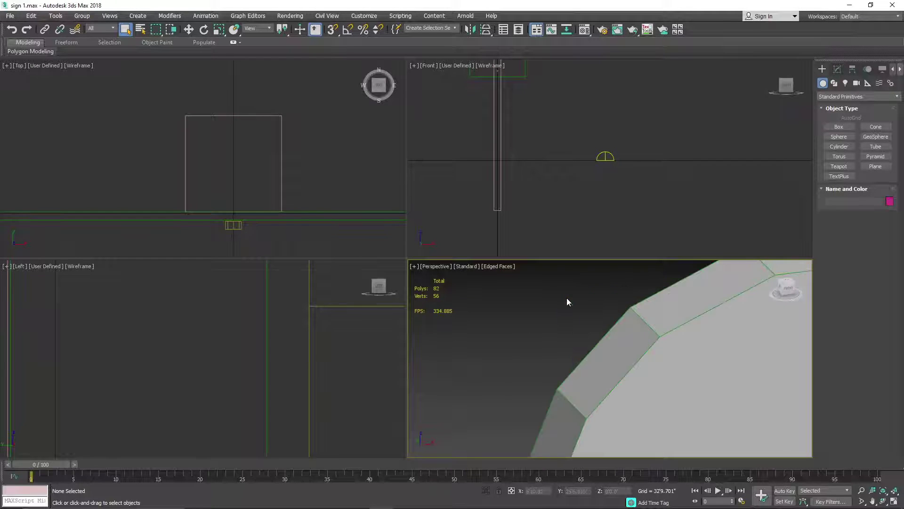
pyautogui.scroll(-4, 570, 349)
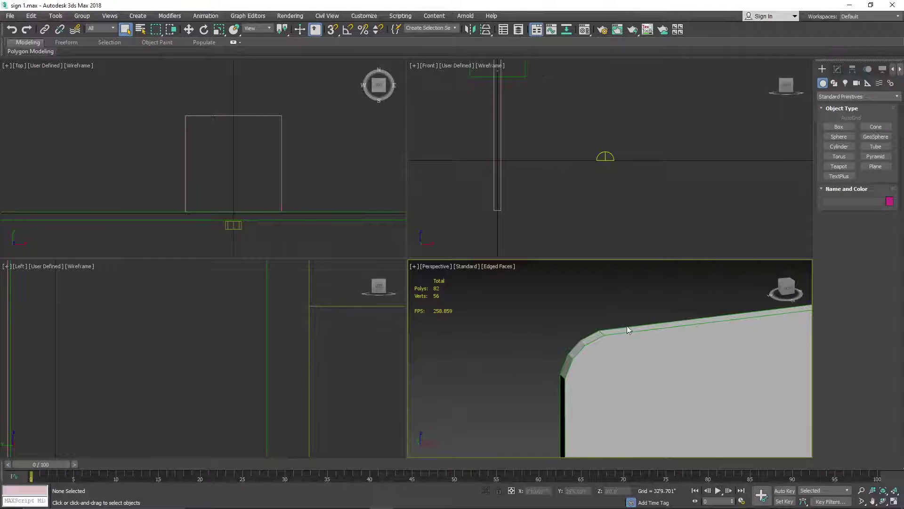
pyautogui.scroll(-2, 661, 375)
pyautogui.scroll(10, 594, 365)
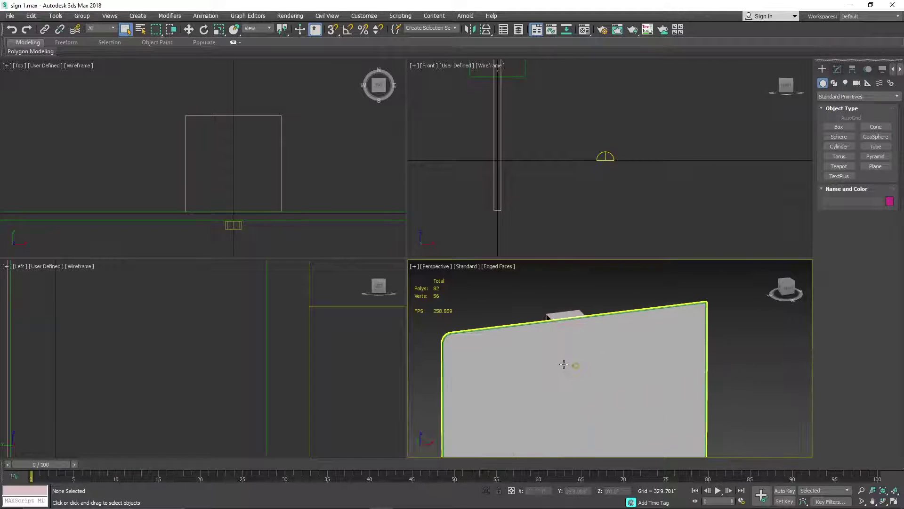
pyautogui.scroll(-8, 594, 363)
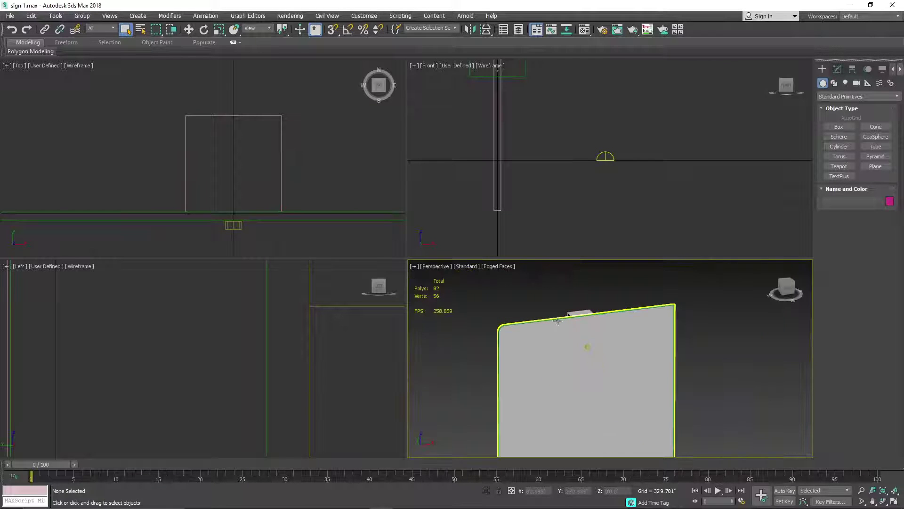
pyautogui.scroll(5, 594, 377)
pyautogui.scroll(-5, 686, 380)
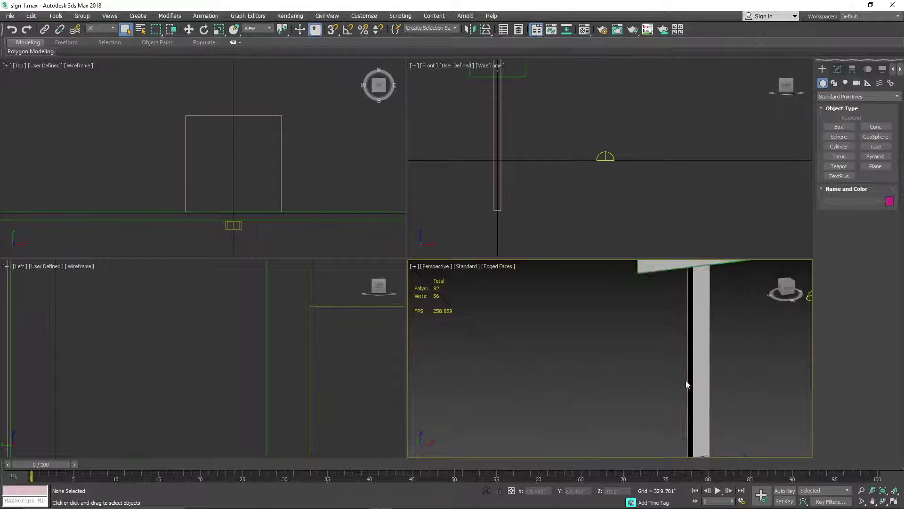
pyautogui.scroll(-6, 157, 334)
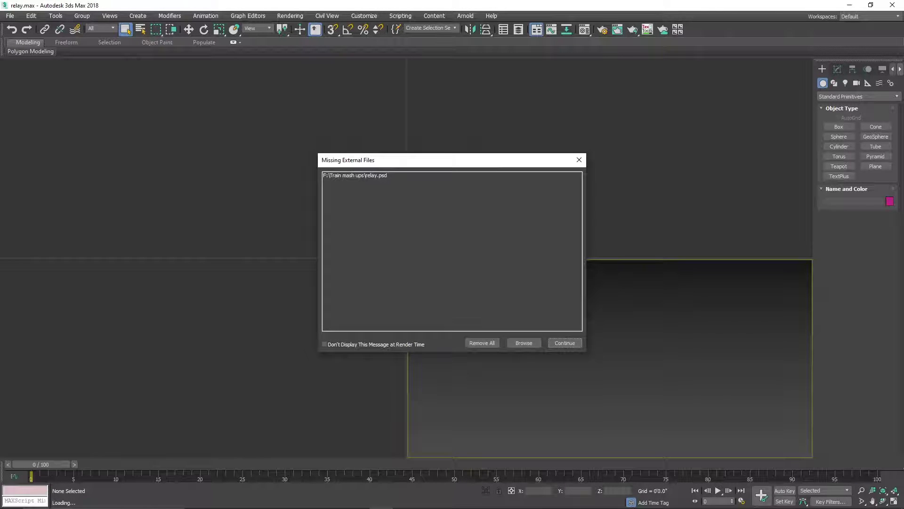
# - Finish loading relay.max past the missing file and student version notices, and set the Perspective view's rendering quality to Standard
pyautogui.click(564, 348)
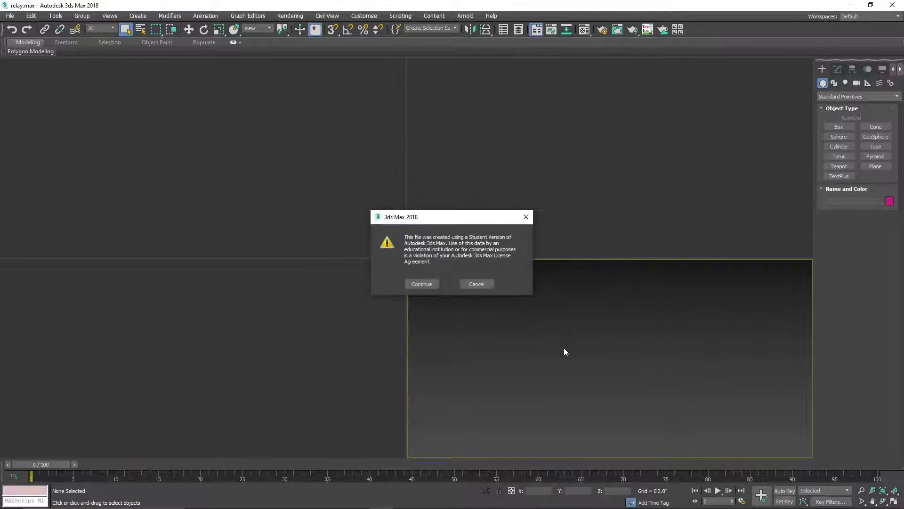
pyautogui.click(424, 282)
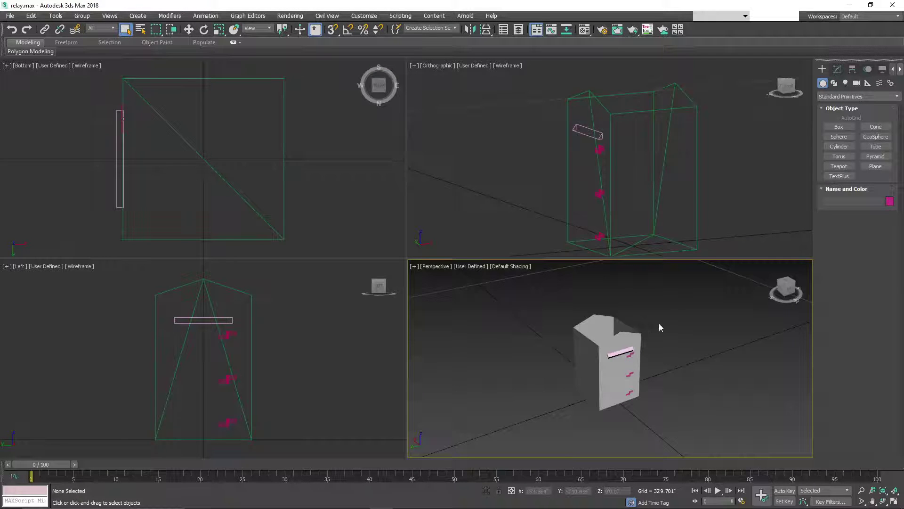
pyautogui.click(464, 266)
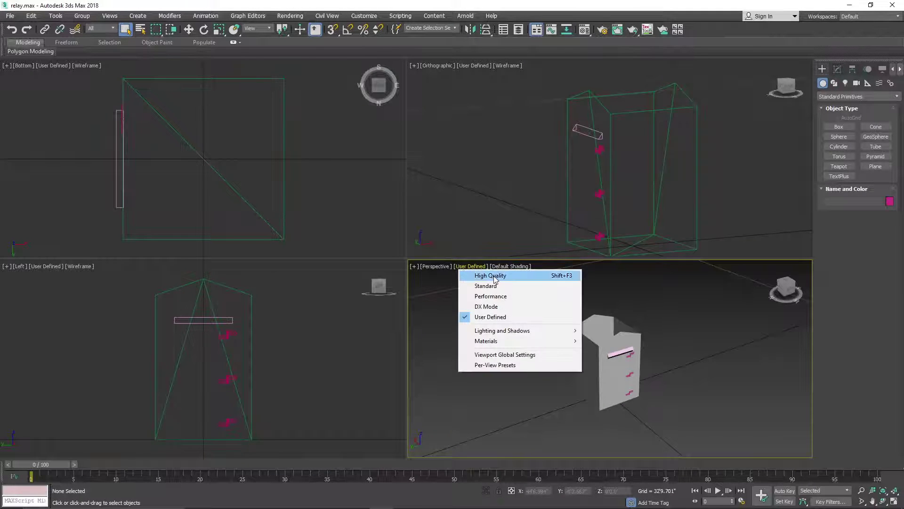
pyautogui.click(487, 286)
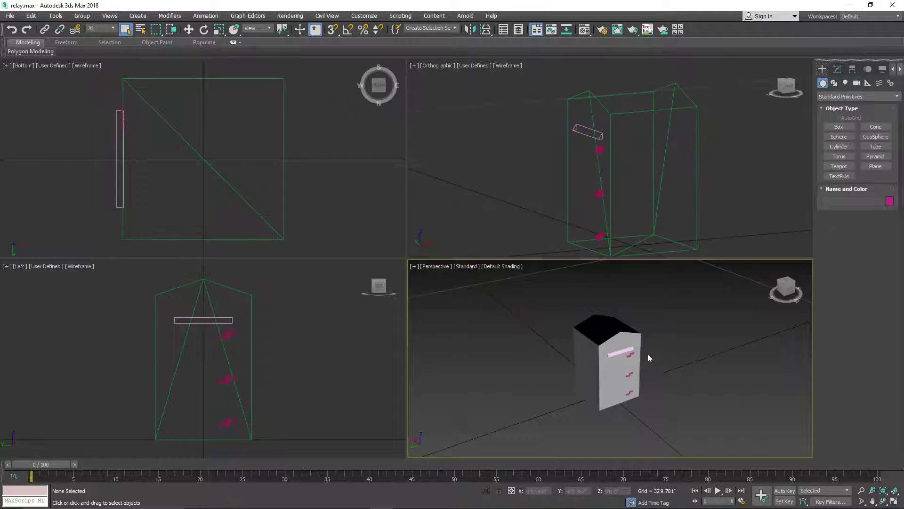
# - Examine the relay box's front face, including the pink bar, the stepped magenta fittings and the gabled roof
pyautogui.scroll(5, 634, 359)
pyautogui.scroll(-4, 635, 356)
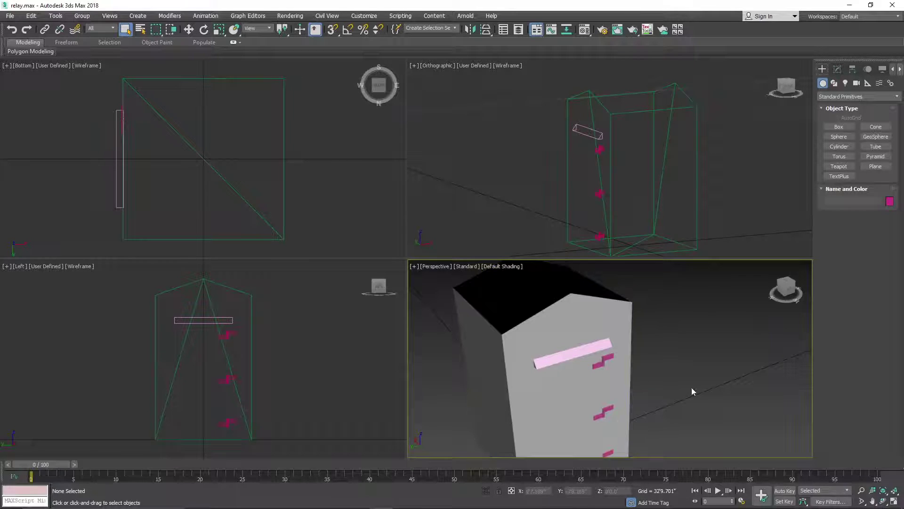
pyautogui.scroll(5, 535, 393)
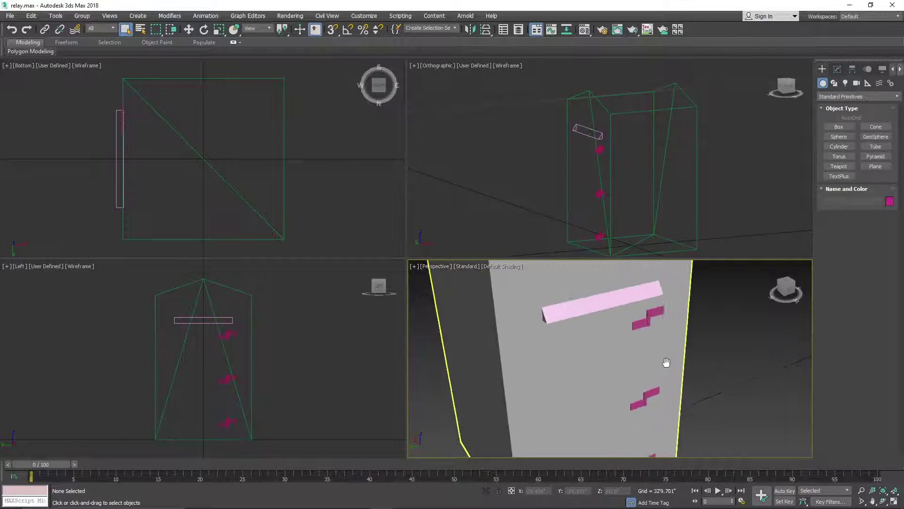
pyautogui.scroll(2, 639, 294)
pyautogui.scroll(-2, 669, 298)
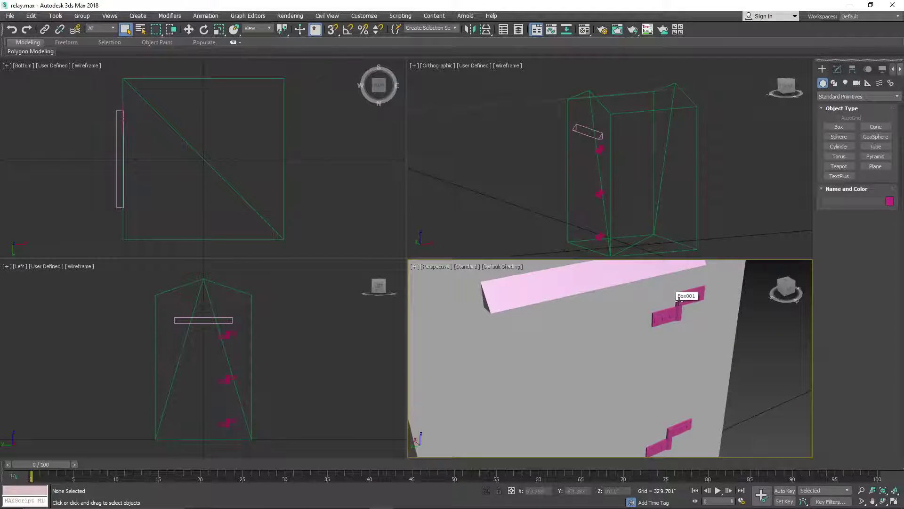
pyautogui.moveTo(675, 297); pyautogui.dragTo(667, 298, button='middle')
pyautogui.scroll(-8, 666, 298)
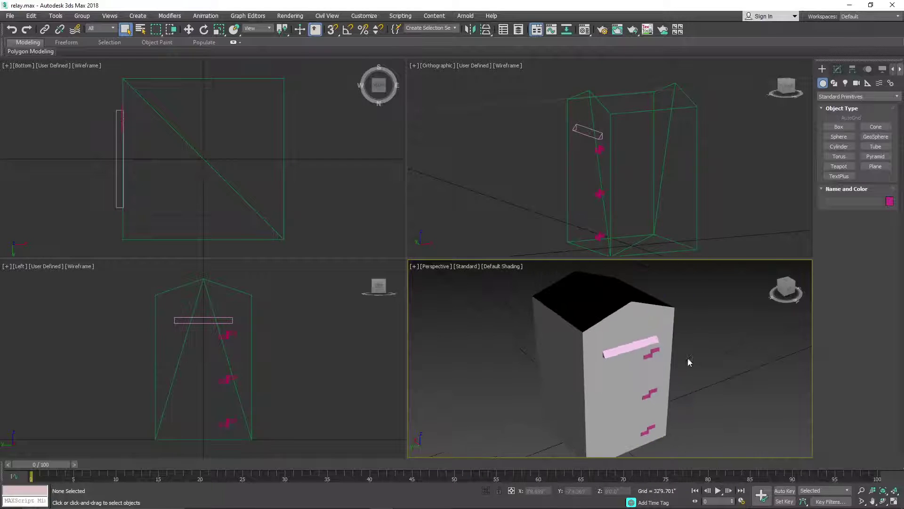
pyautogui.rightClick(750, 315)
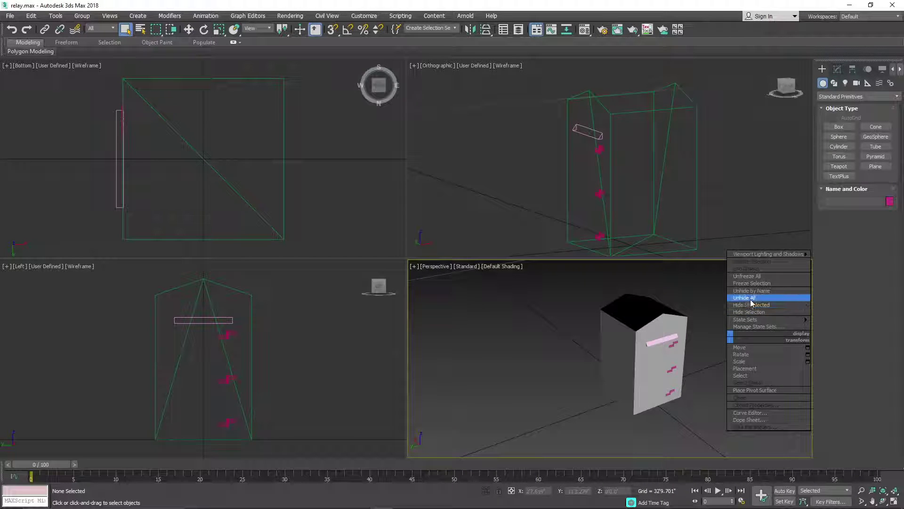
pyautogui.click(713, 325)
pyautogui.scroll(-5, 706, 331)
pyautogui.scroll(9, 699, 336)
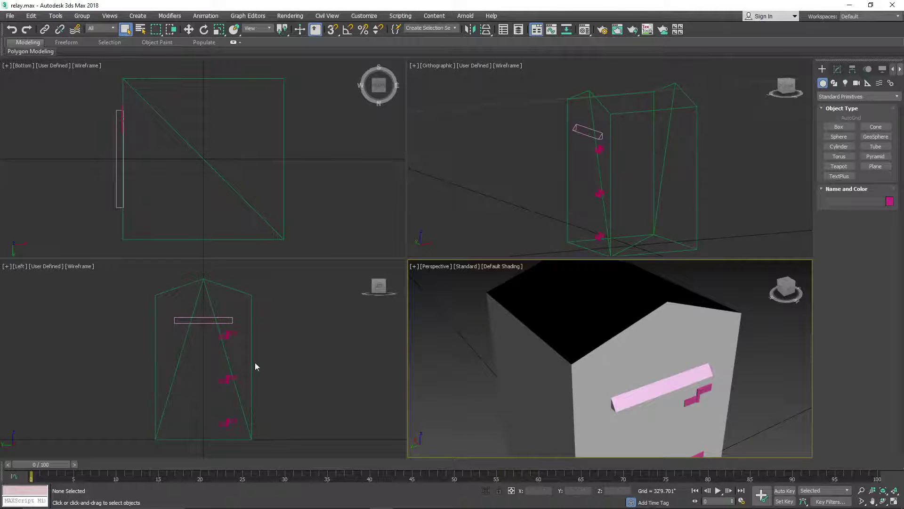
# - Select the relay box's main body in the Left view, and close the scene without saving
pyautogui.click(220, 357)
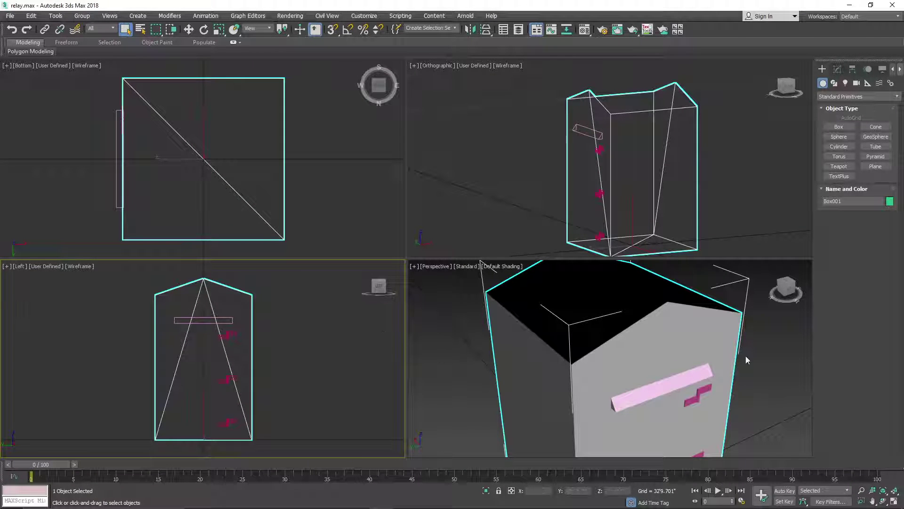
pyautogui.click(891, 5)
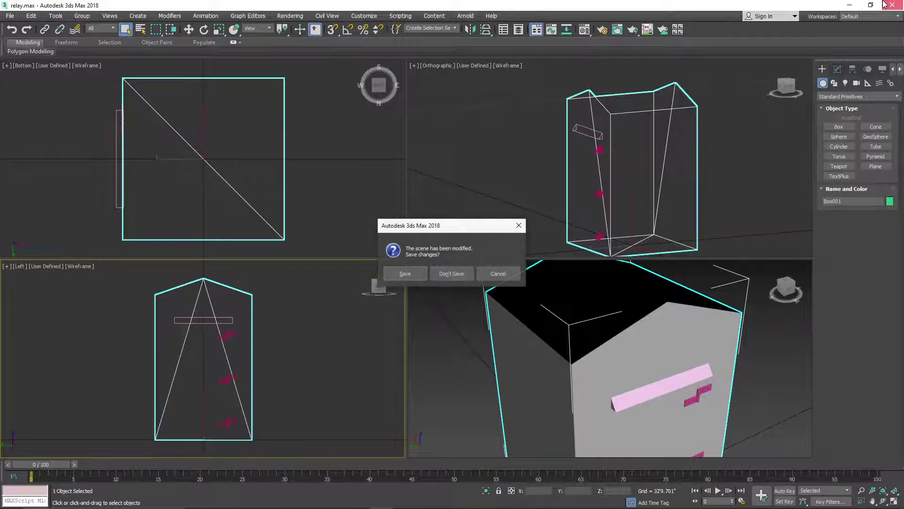
pyautogui.click(454, 275)
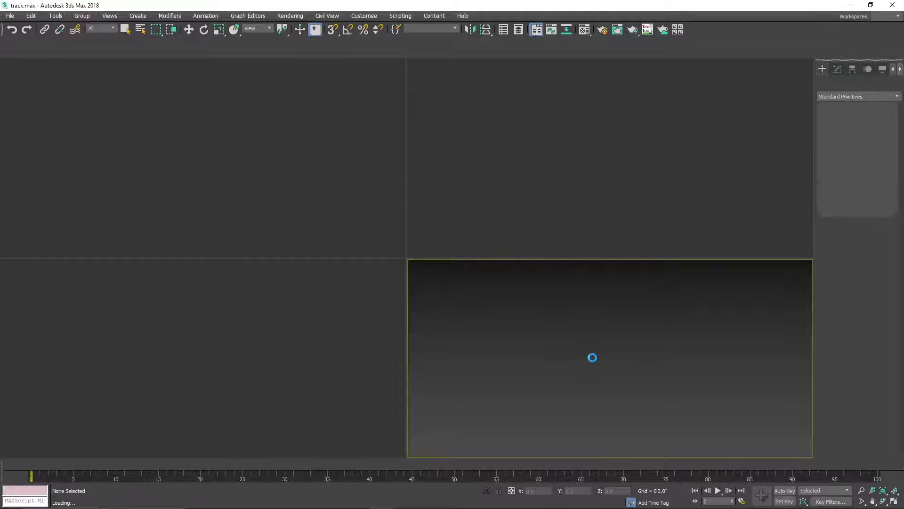
# - Finish loading track.max past the student version notice, and set the Perspective view's rendering quality to Standard
pyautogui.click(575, 347)
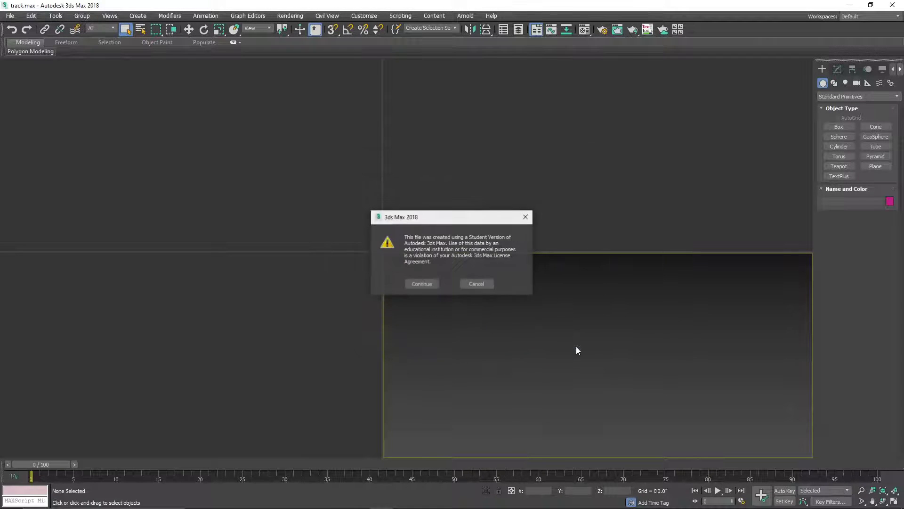
pyautogui.click(423, 283)
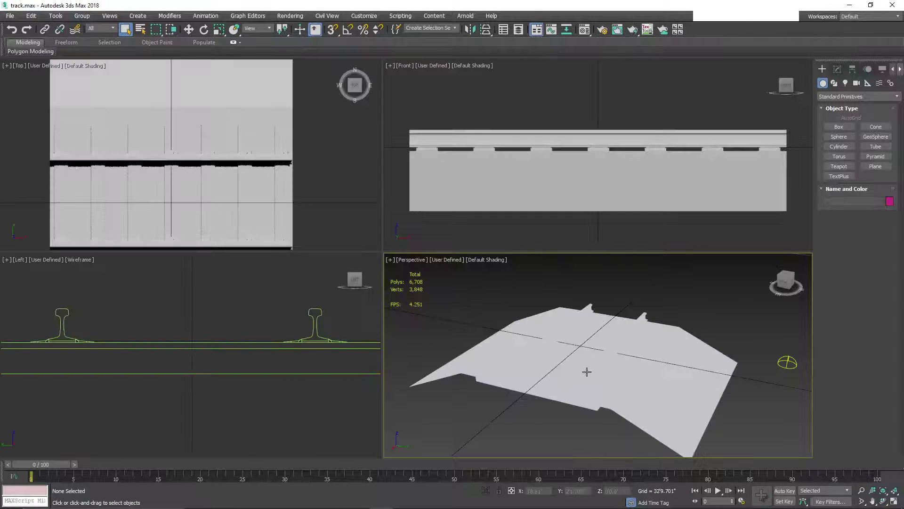
pyautogui.click(439, 260)
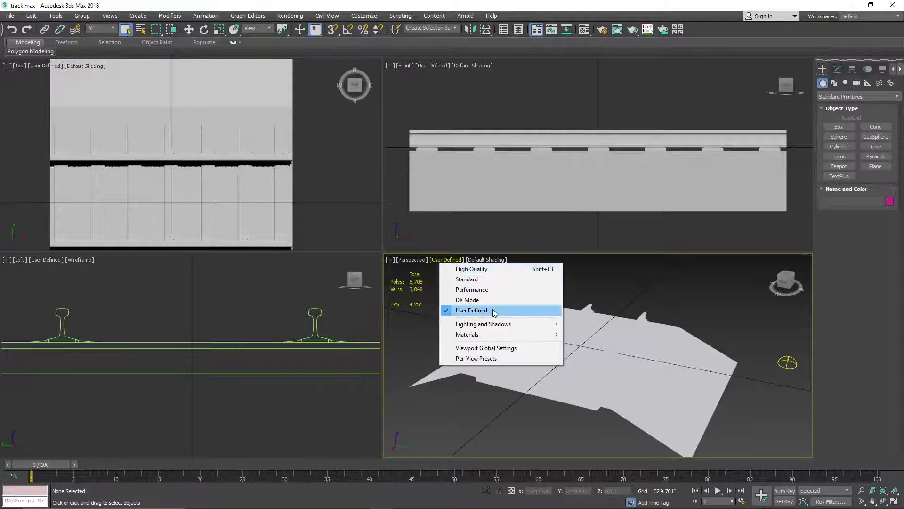
pyautogui.click(479, 279)
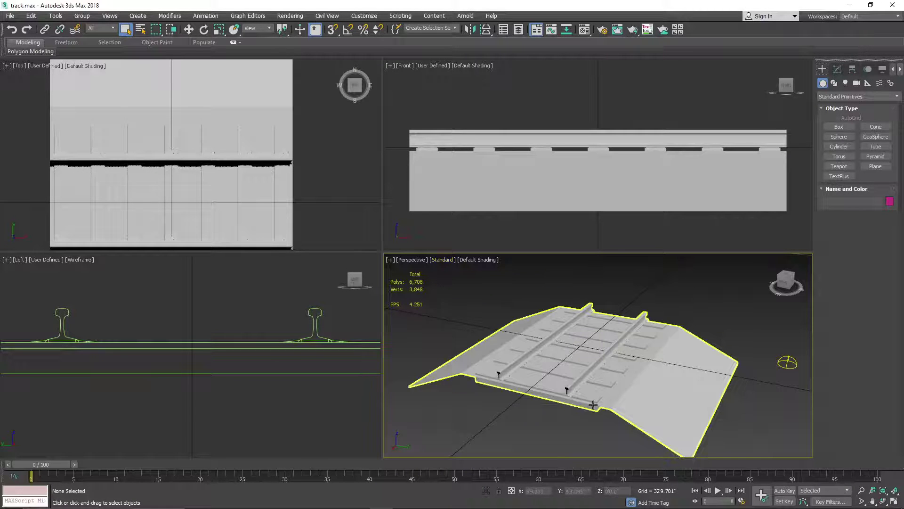
# - Examine the near rail end with its tie plates and spikes in the Perspective view, and select the track mesh
pyautogui.scroll(5, 593, 405)
pyautogui.moveTo(534, 393); pyautogui.dragTo(552, 381, button='middle')
pyautogui.scroll(3, 553, 379)
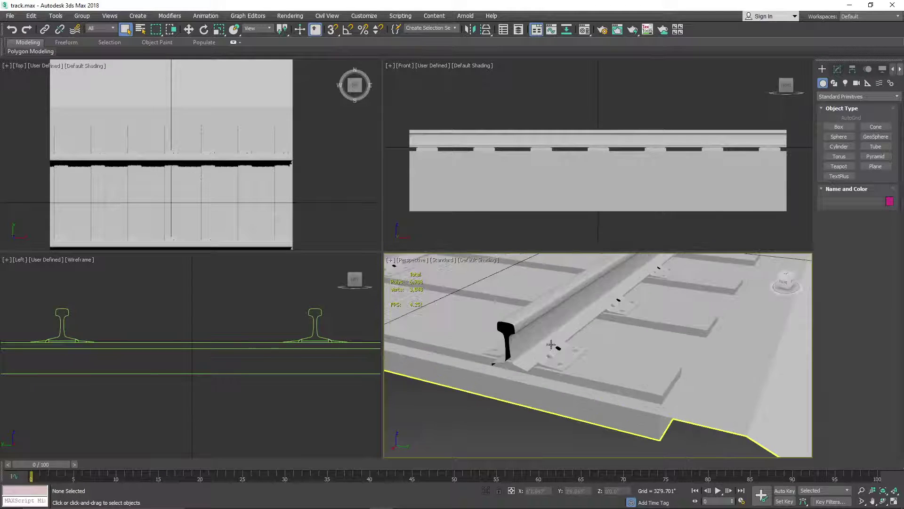
pyautogui.scroll(5, 555, 344)
pyautogui.scroll(-4, 567, 347)
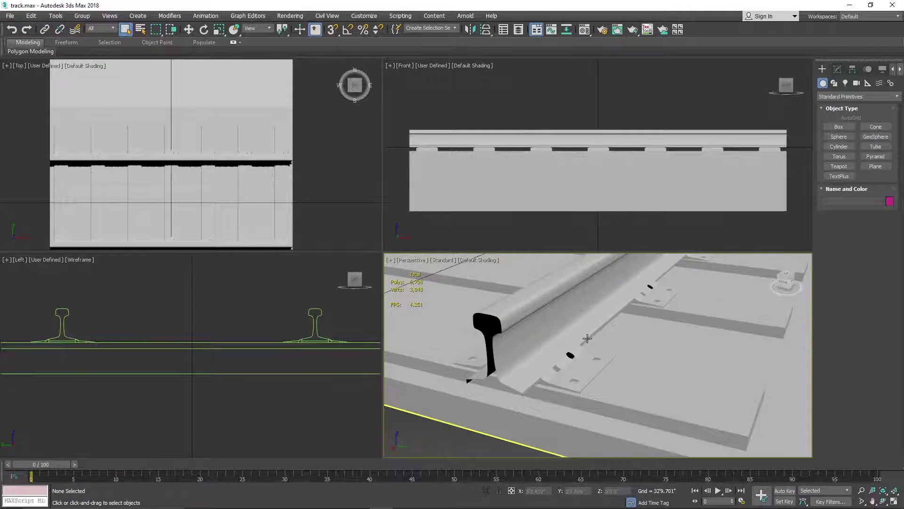
pyautogui.click(569, 354)
pyautogui.scroll(-2, 567, 373)
pyautogui.scroll(-4, 567, 373)
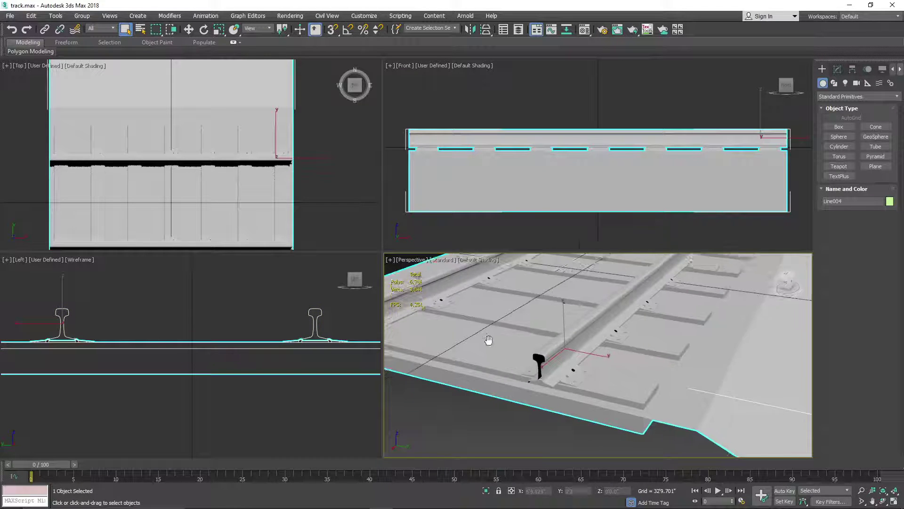
pyautogui.scroll(6, 585, 370)
pyautogui.scroll(-3, 531, 357)
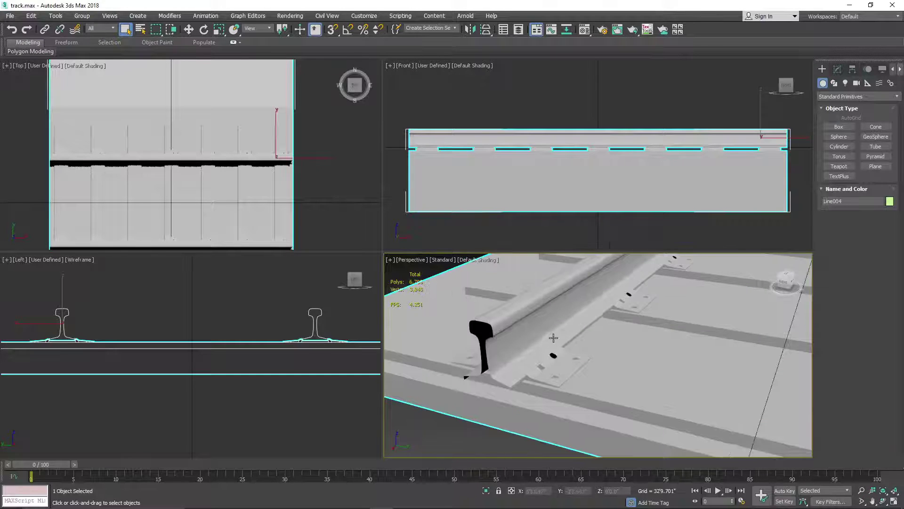
# - Examine the rail foot, the angled spike and the tie plate's shoulder profile in the Left view
pyautogui.scroll(8, 317, 318)
pyautogui.scroll(3, 347, 365)
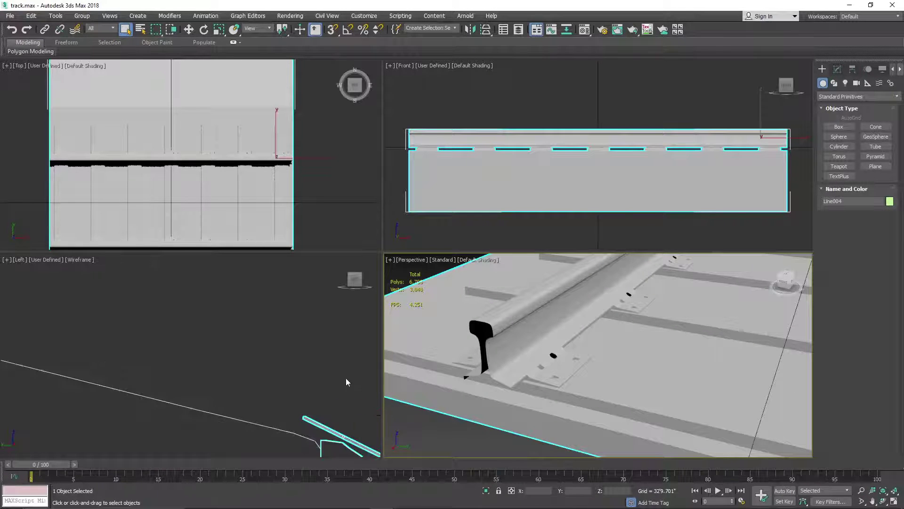
pyautogui.scroll(3, 244, 307)
pyautogui.moveTo(313, 363); pyautogui.dragTo(306, 326, button='middle')
pyautogui.scroll(1, 216, 414)
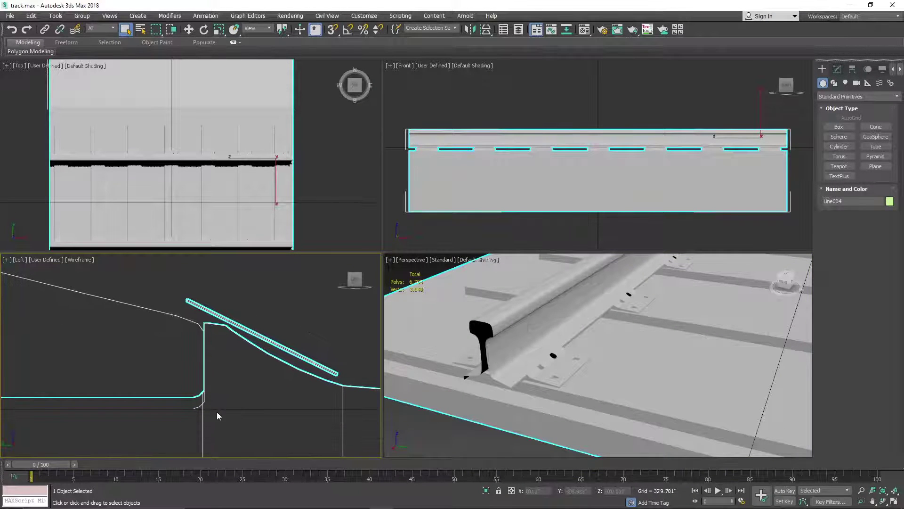
pyautogui.scroll(3, 202, 393)
pyautogui.scroll(-1, 201, 397)
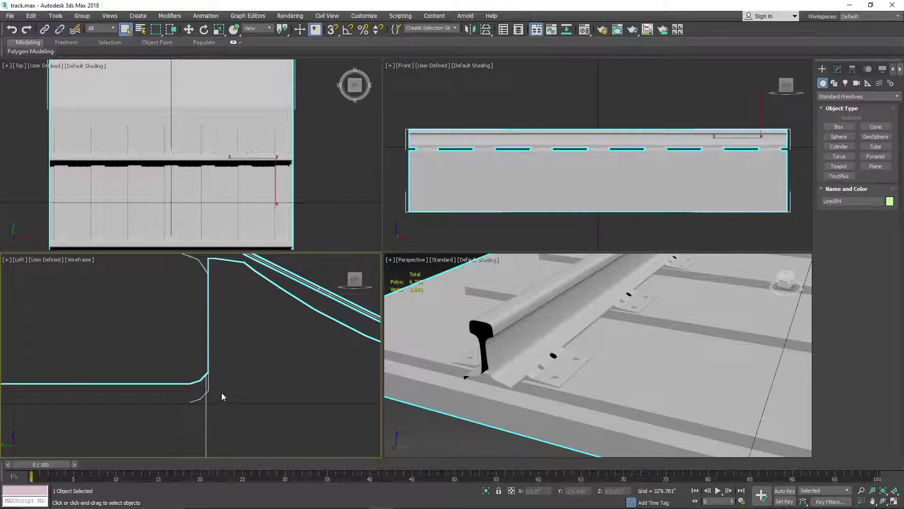
pyautogui.scroll(-4, 222, 394)
pyautogui.moveTo(280, 397); pyautogui.dragTo(185, 397, button='middle')
pyautogui.scroll(5, 129, 368)
pyautogui.scroll(-3, 154, 387)
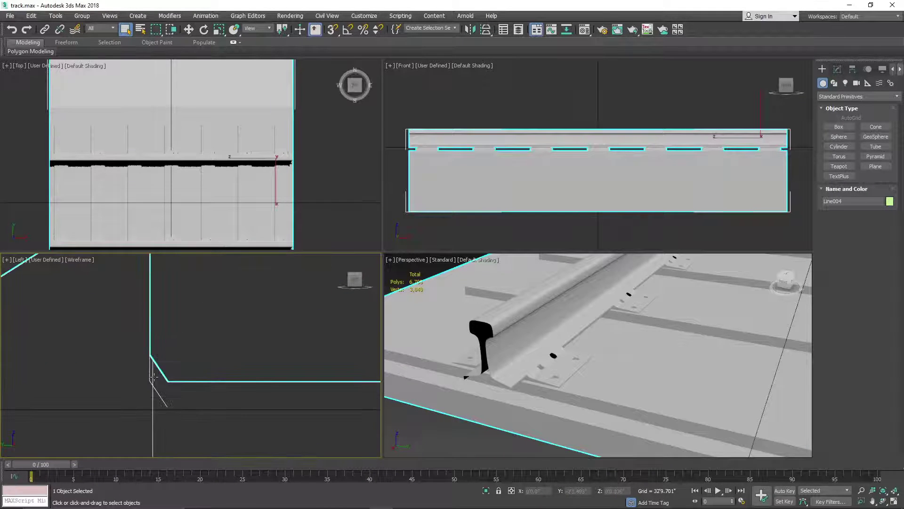
pyautogui.scroll(4, 155, 388)
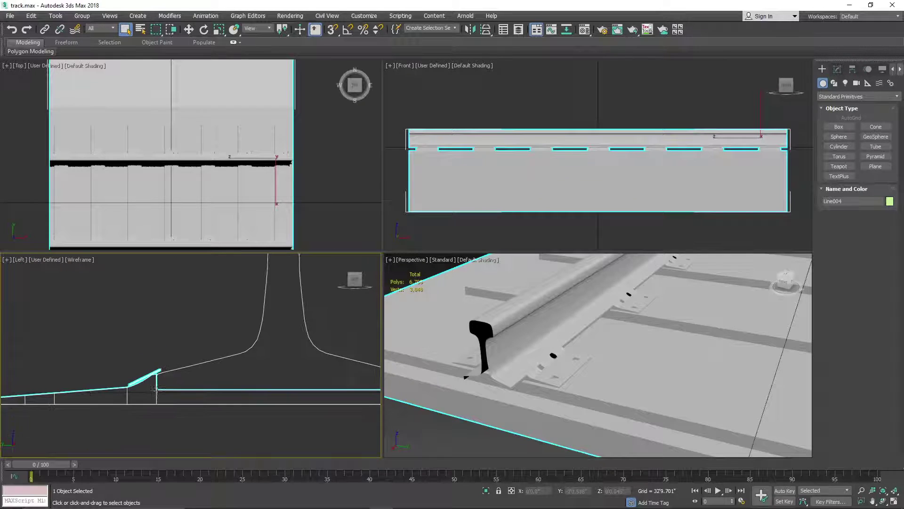
# - Examine the tie plate's outer edge where it meets the tie in the Left view, and clear the selection
pyautogui.scroll(-6, 222, 393)
pyautogui.scroll(-2, 170, 413)
pyautogui.scroll(-3, 167, 395)
pyautogui.scroll(3, 165, 384)
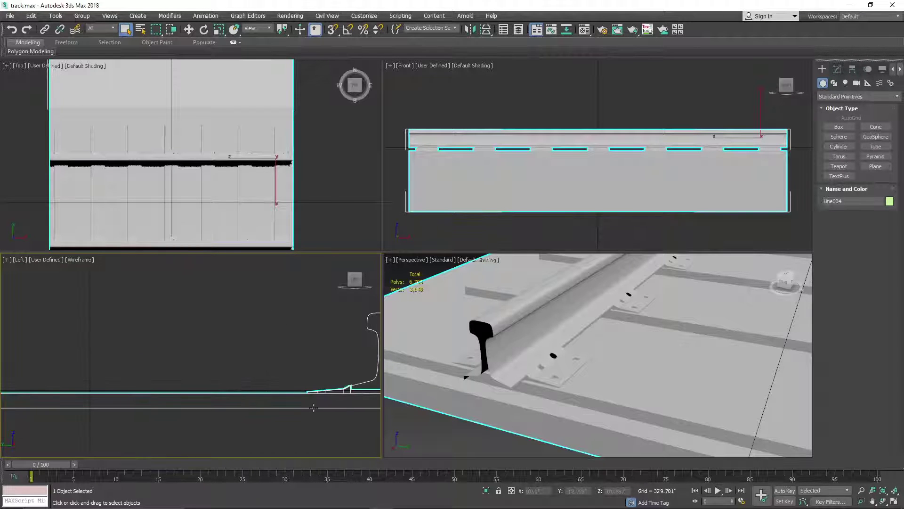
pyautogui.scroll(-3, 179, 372)
pyautogui.scroll(4, 197, 347)
pyautogui.scroll(5, 181, 344)
pyautogui.moveTo(145, 349); pyautogui.dragTo(377, 349, button='middle')
pyautogui.moveTo(163, 361); pyautogui.dragTo(281, 346, button='middle')
pyautogui.moveTo(61, 346)
pyautogui.mouseDown(button='middle')
pyautogui.moveTo(139, 338)
pyautogui.moveTo(275, 356)
pyautogui.mouseUp(button='middle')
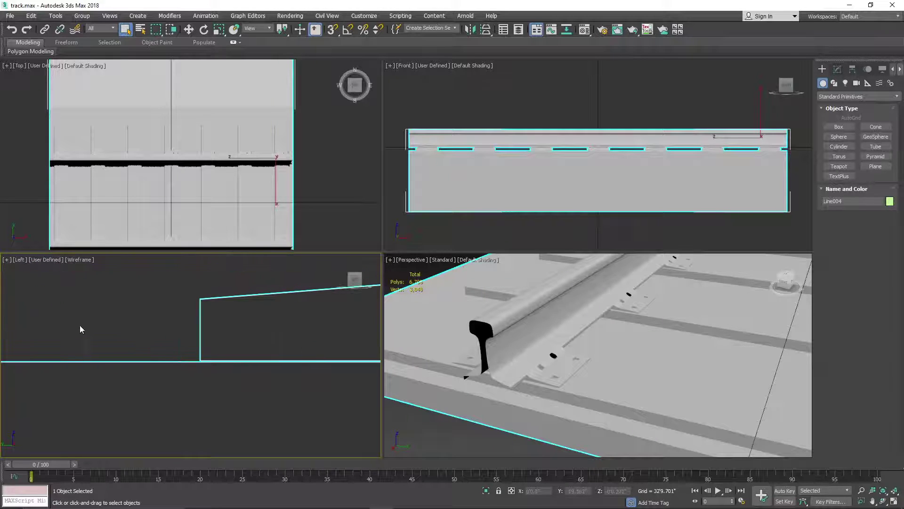
pyautogui.click(80, 330)
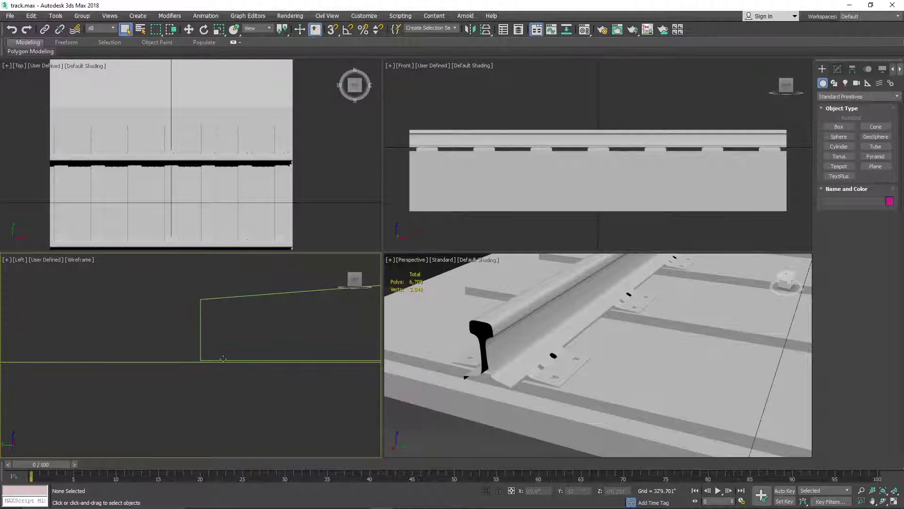
pyautogui.scroll(-4, 174, 333)
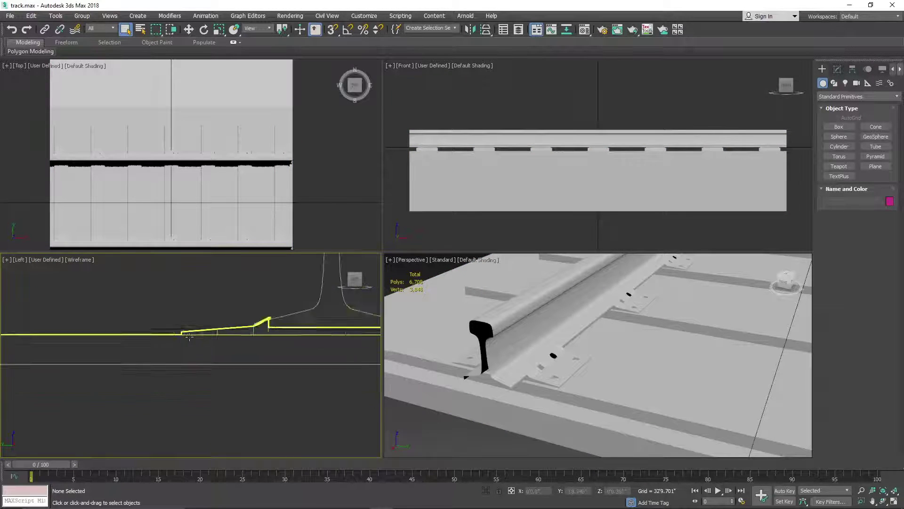
pyautogui.scroll(-2, 197, 333)
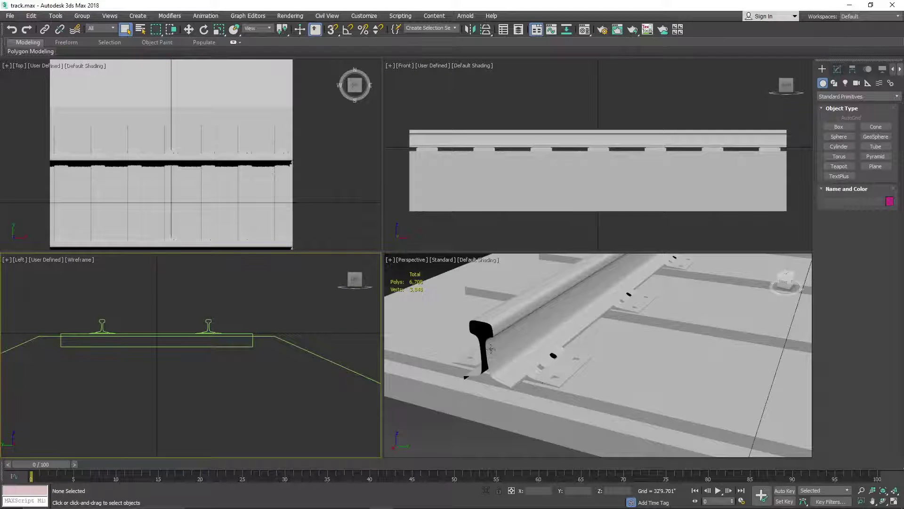
# - Examine both rails, the ties and the sloped ballast bed in the Perspective view
pyautogui.moveTo(592, 347); pyautogui.dragTo(540, 399, button='middle')
pyautogui.scroll(-4, 663, 346)
pyautogui.moveTo(677, 348); pyautogui.dragTo(580, 354, button='middle')
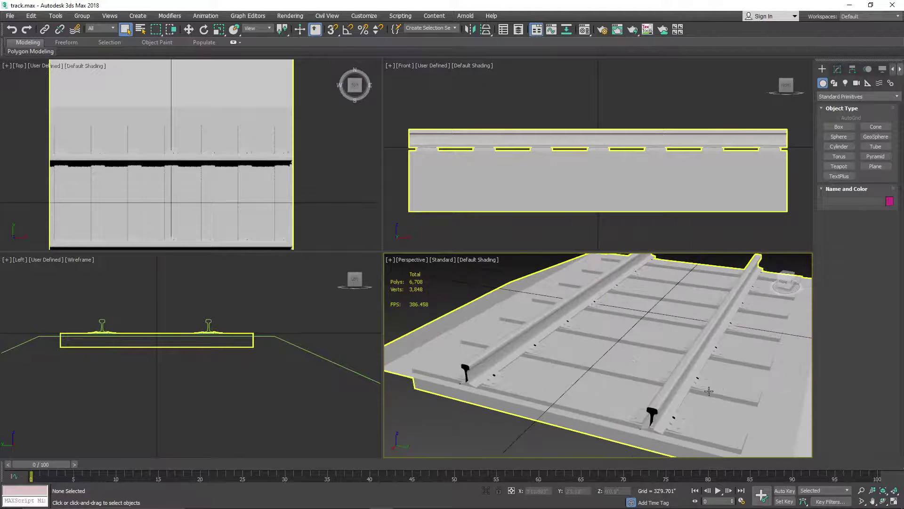
pyautogui.scroll(4, 708, 391)
pyautogui.scroll(2, 668, 425)
pyautogui.scroll(-6, 667, 401)
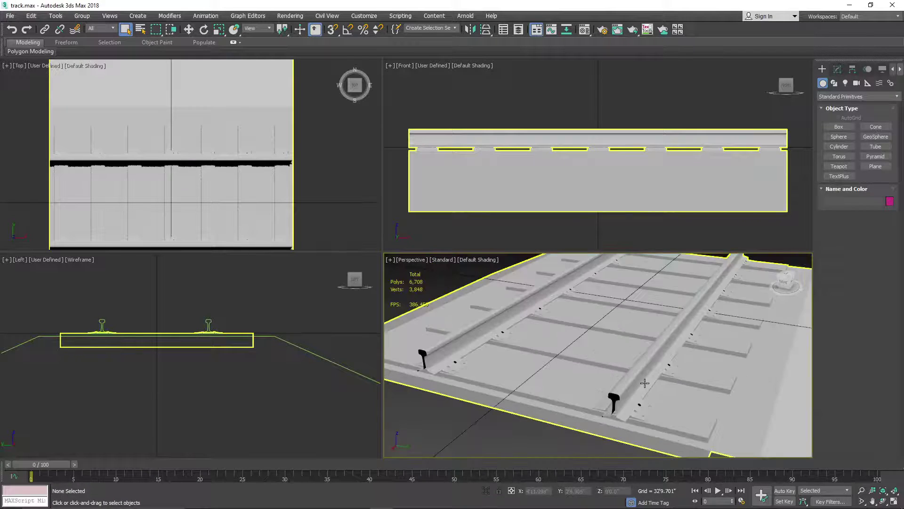
pyautogui.scroll(-3, 665, 376)
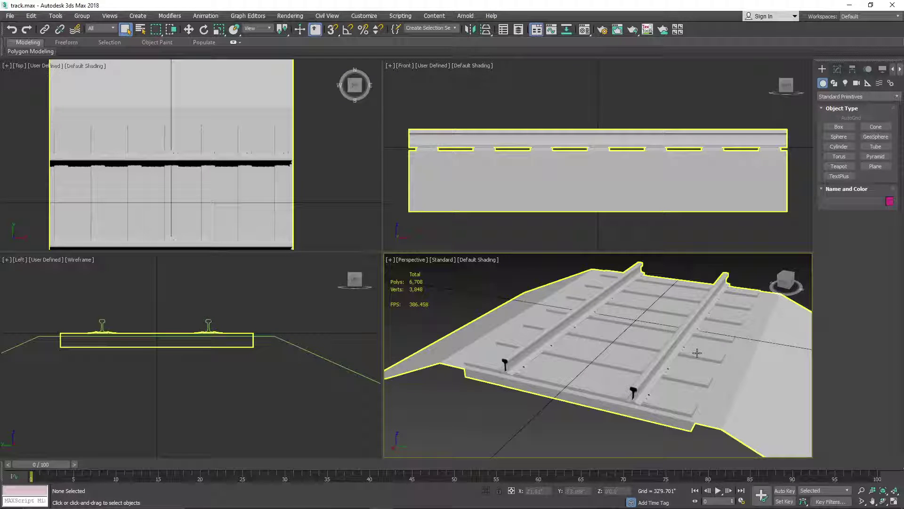
# - Close the track scene without saving its changes
pyautogui.click(834, 129)
pyautogui.scroll(-5, 632, 288)
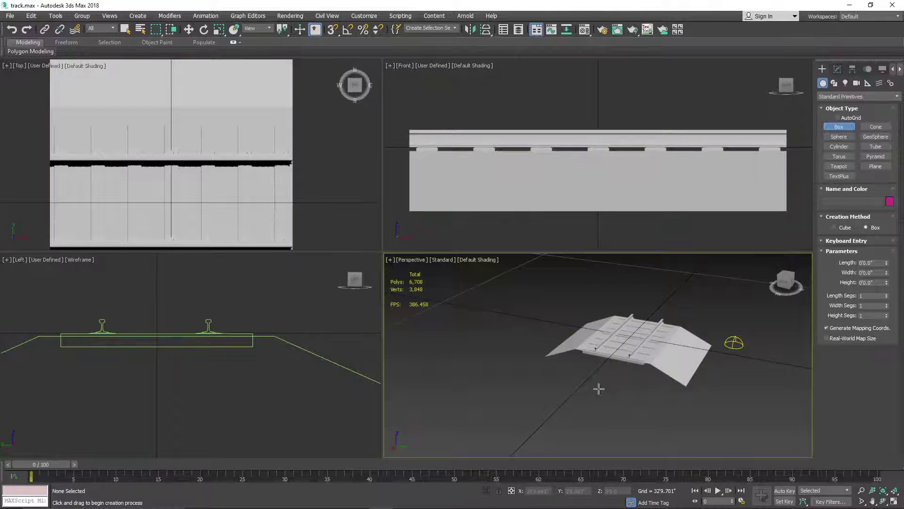
pyautogui.click(893, 5)
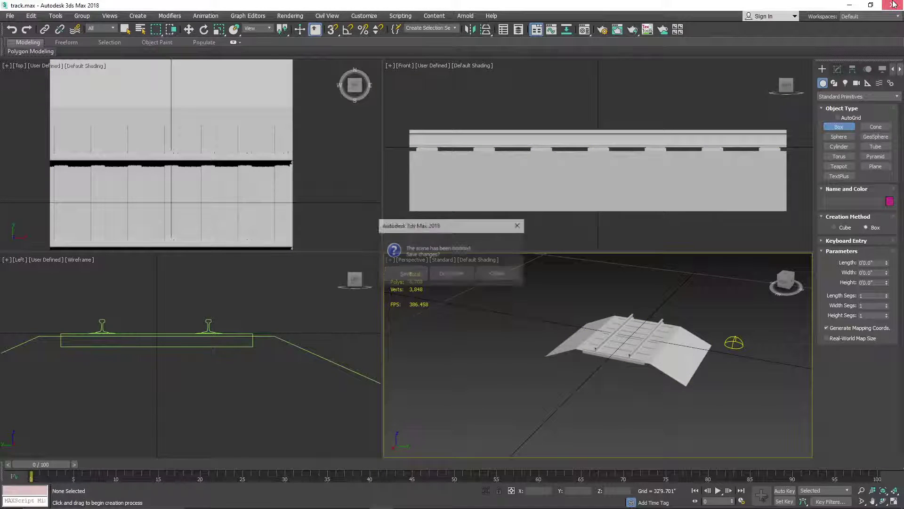
pyautogui.click(450, 274)
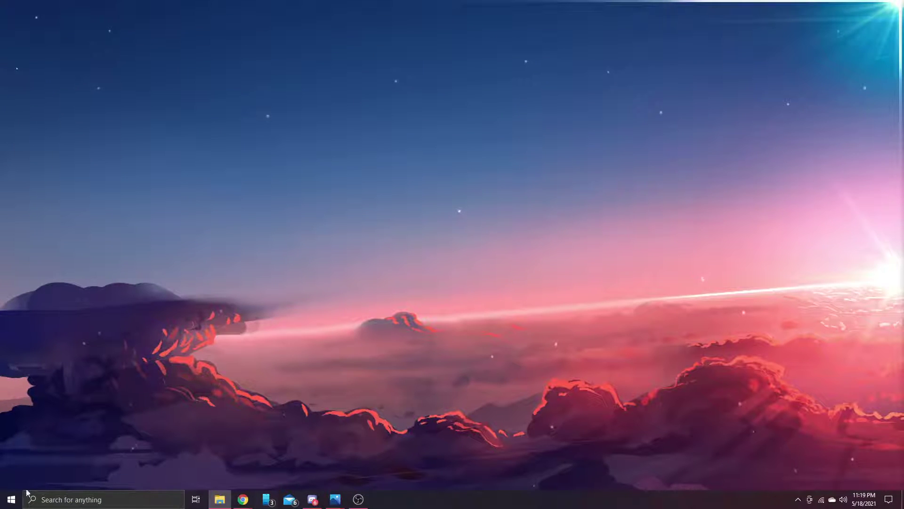
# - Start a new 3ds Max 2018 session, dismiss the welcome screen and maximize the Perspective view
pyautogui.click(121, 501)
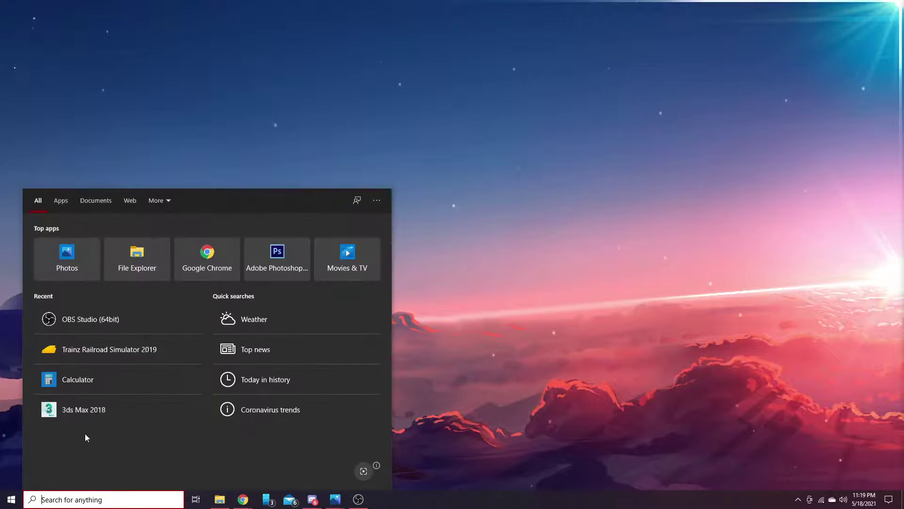
pyautogui.click(84, 411)
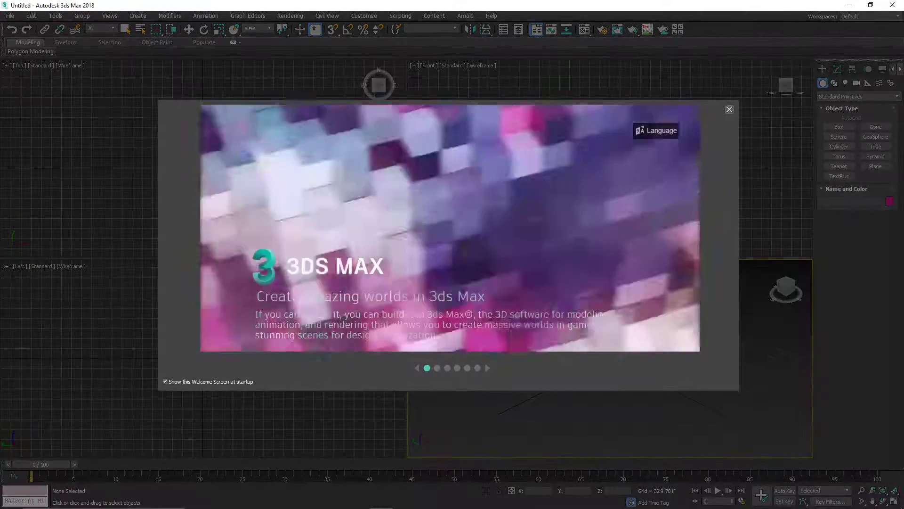
pyautogui.click(726, 108)
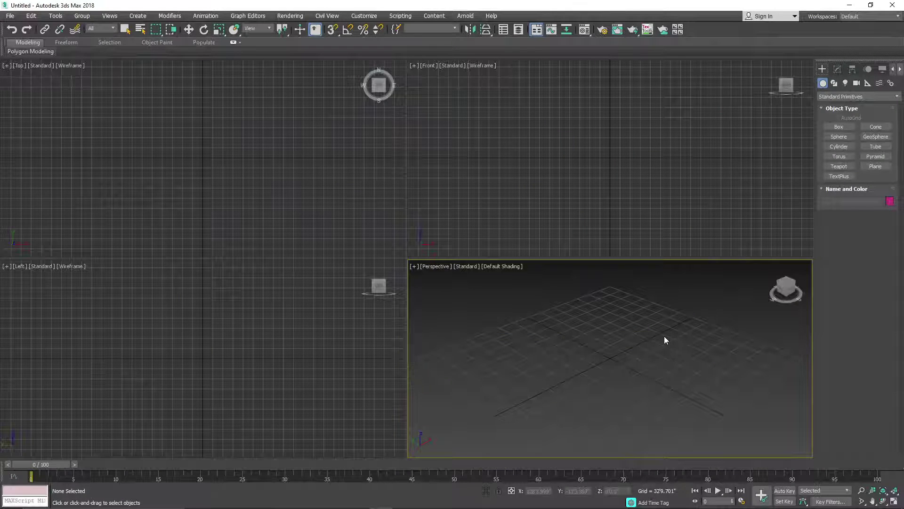
pyautogui.scroll(2, 623, 354)
pyautogui.click(893, 501)
pyautogui.moveTo(381, 262); pyautogui.dragTo(446, 243, button='middle')
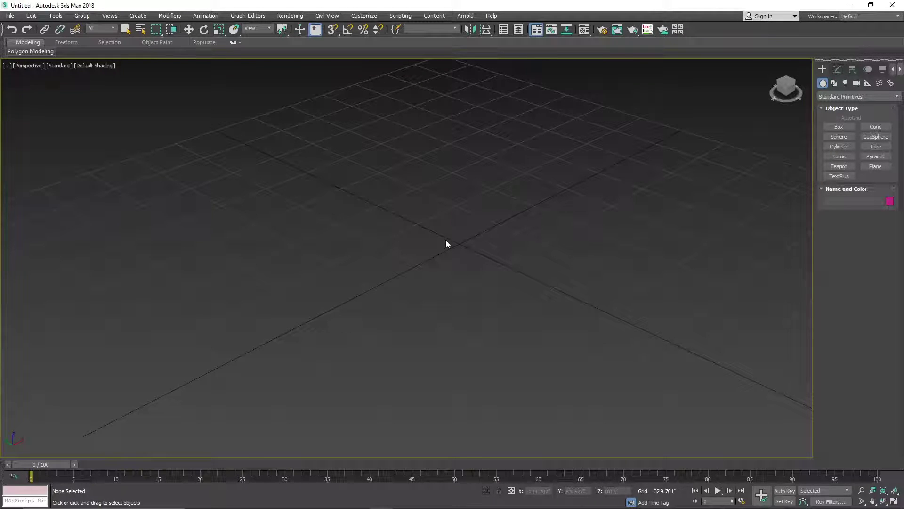
# - Create a box about 58 ft long, 52 ft wide and 50 ft high near the grid's center
pyautogui.click(839, 127)
pyautogui.moveTo(395, 253); pyautogui.dragTo(536, 242)
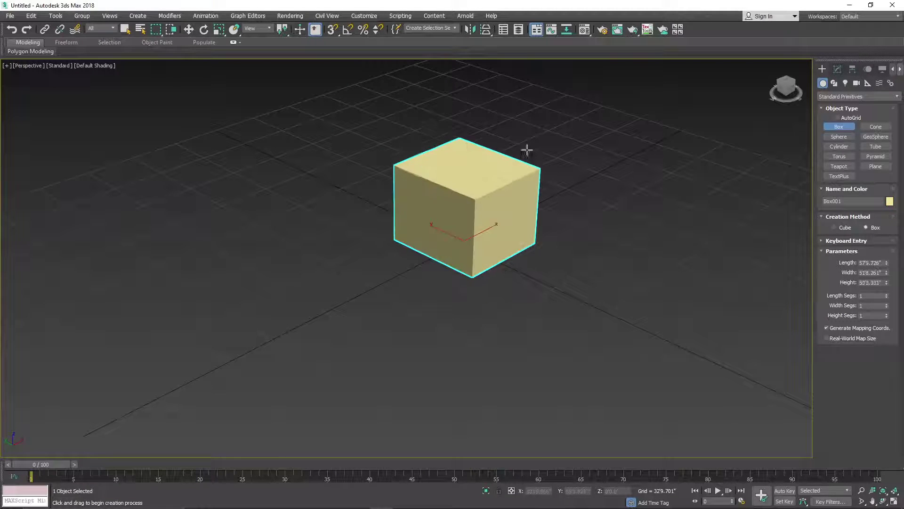
pyautogui.rightClick(595, 234)
pyautogui.moveTo(595, 235); pyautogui.dragTo(600, 264, button='middle')
pyautogui.press('z')
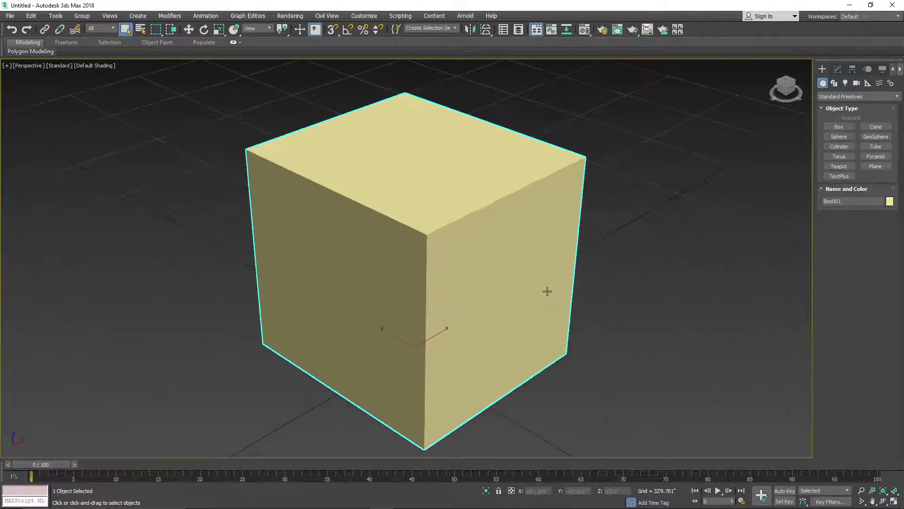
pyautogui.moveTo(547, 290); pyautogui.dragTo(570, 263, button='middle')
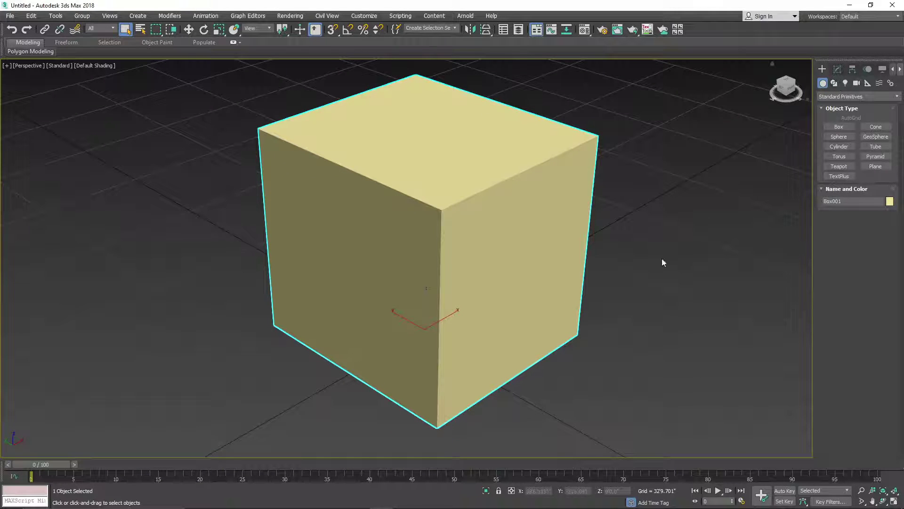
# - Create a sphere with a radius of about 31 ft beside the box
pyautogui.click(838, 136)
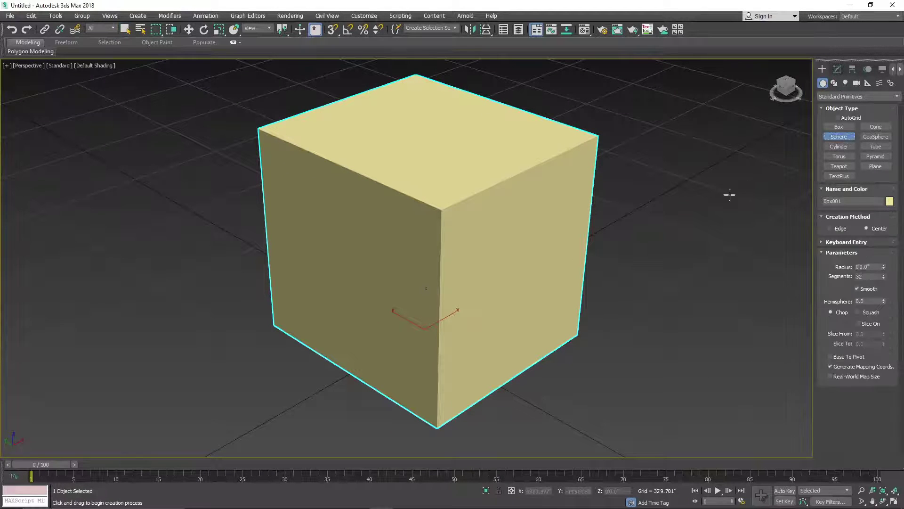
pyautogui.moveTo(696, 221); pyautogui.dragTo(777, 262)
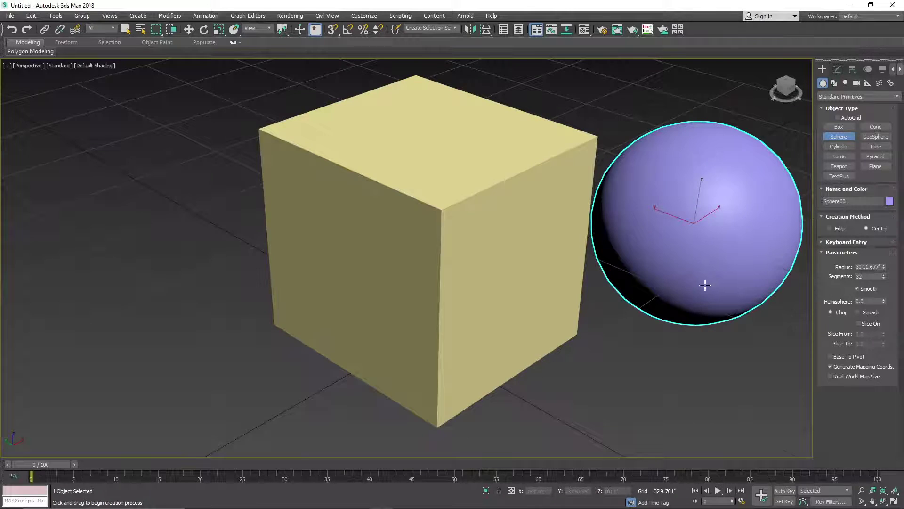
pyautogui.scroll(-3, 705, 285)
# - Create a cylinder about 44 ft in radius and 58 ft high on the side of the box opposite the sphere
pyautogui.click(839, 147)
pyautogui.moveTo(287, 263); pyautogui.dragTo(346, 306)
pyautogui.click(365, 154)
pyautogui.moveTo(537, 231); pyautogui.dragTo(468, 239, button='middle')
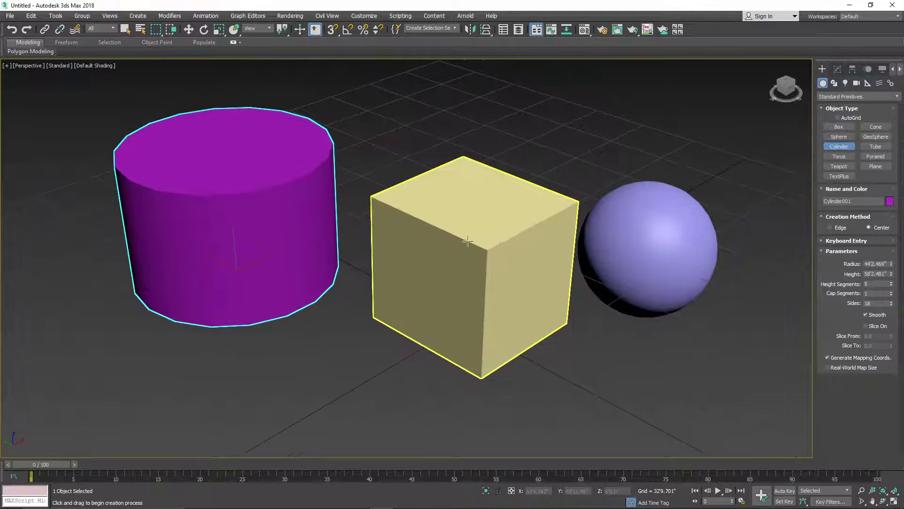
pyautogui.rightClick(628, 367)
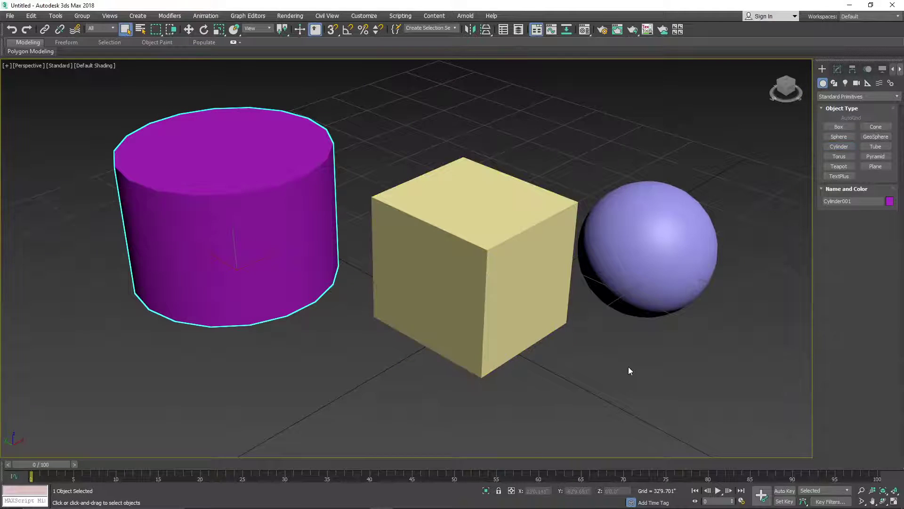
# - Display the box's parameters for editing, and close the dinerinterior.jpg photo after viewing it
pyautogui.click(504, 294)
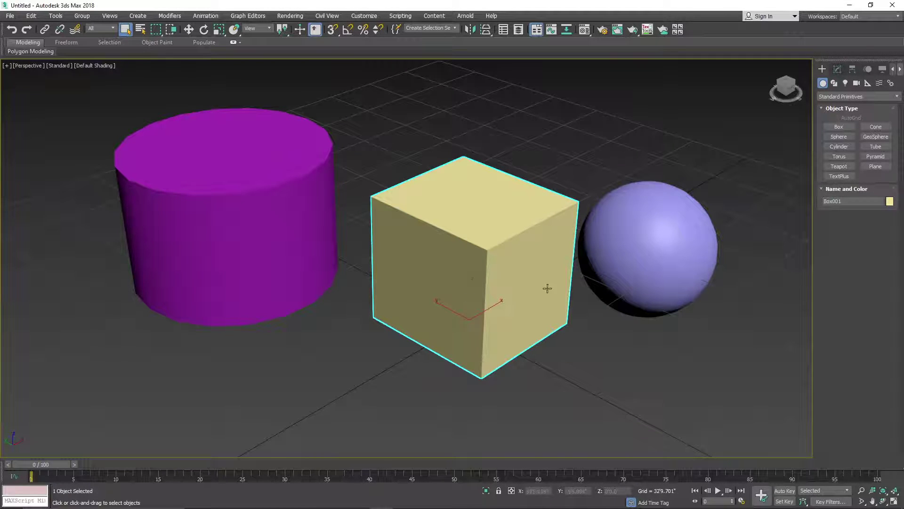
pyautogui.click(836, 69)
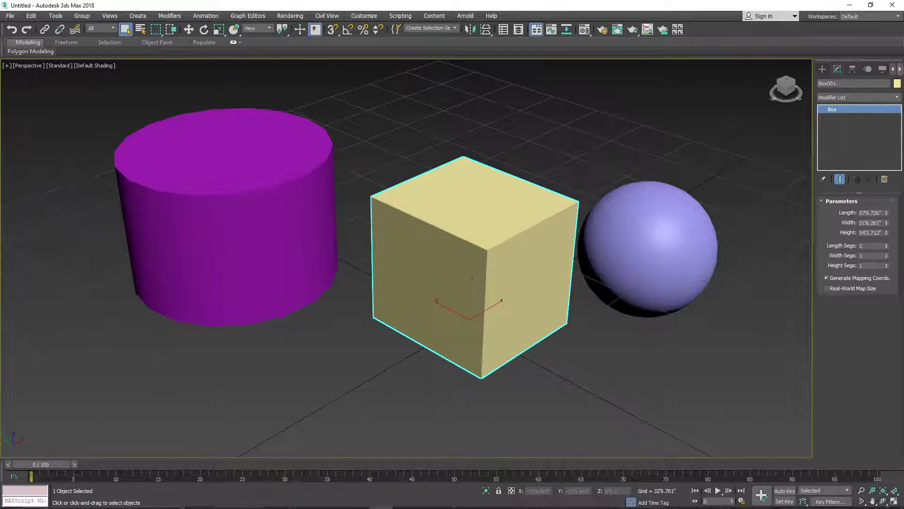
pyautogui.click(316, 500)
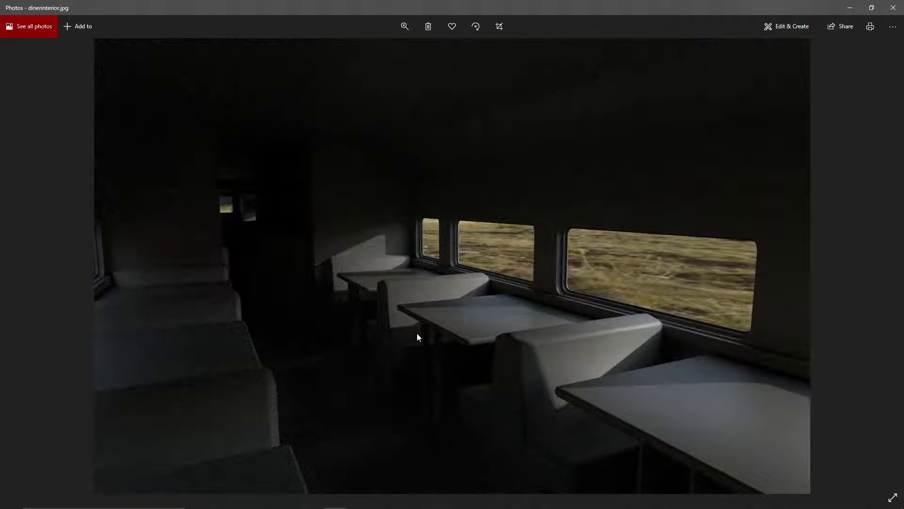
pyautogui.click(894, 6)
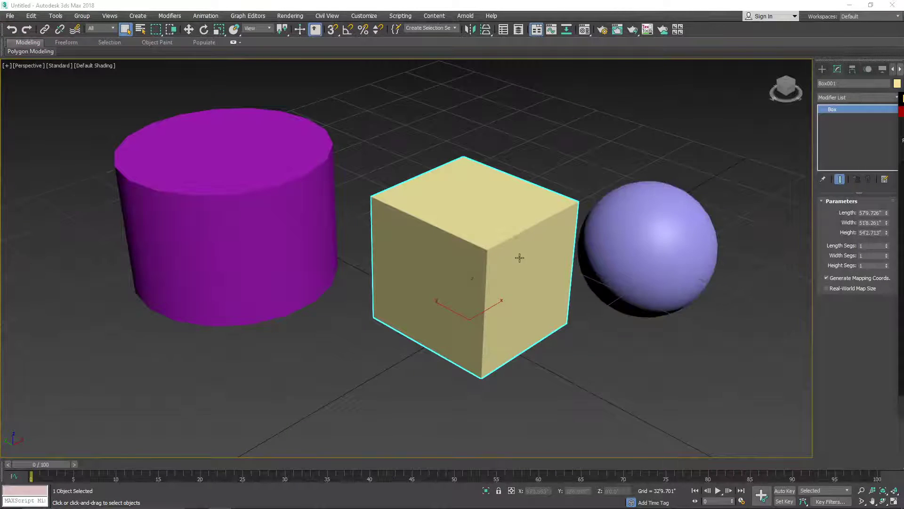
# - Delete the cylinder and the sphere from the scene and select the remaining box
pyautogui.scroll(-5, 521, 258)
pyautogui.click(362, 237)
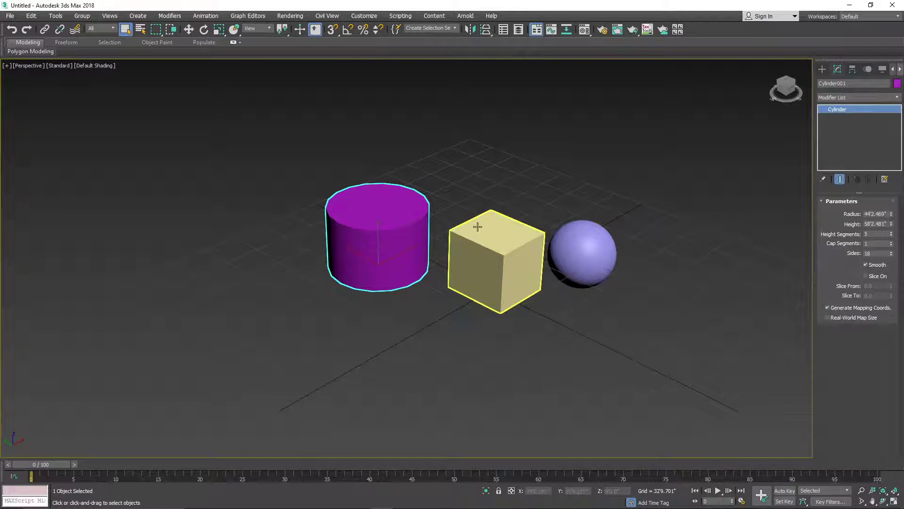
pyautogui.press('Delete')
pyautogui.click(585, 246)
pyautogui.press('Delete')
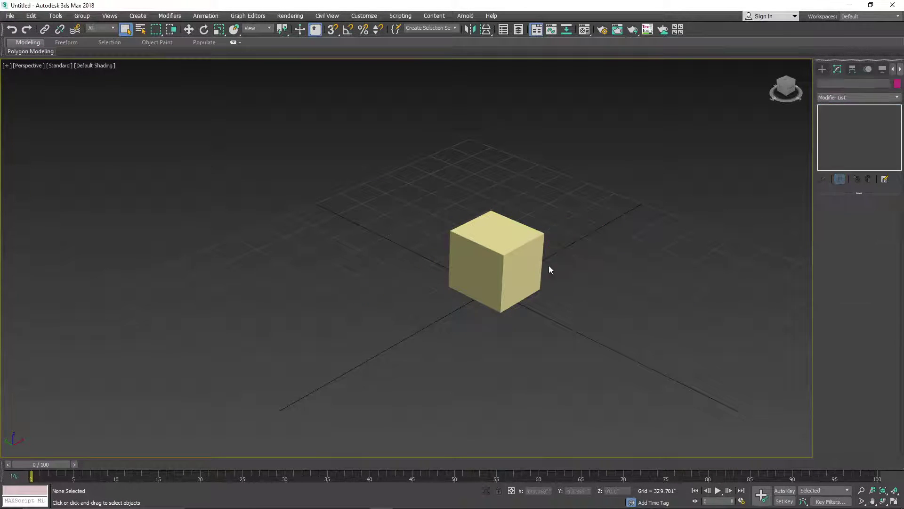
pyautogui.press('z')
pyautogui.click(476, 273)
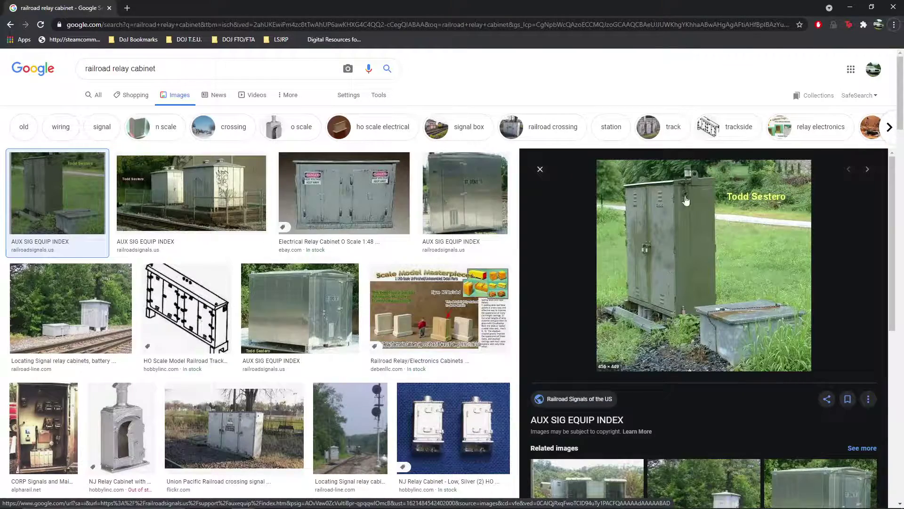
# - Move the browser window with the railroad relay cabinet reference photo onto the adjacent screen
pyautogui.doubleClick(548, 4)
pyautogui.moveTo(549, 7); pyautogui.dragTo(903, 17)
pyautogui.doubleClick(903, 14)
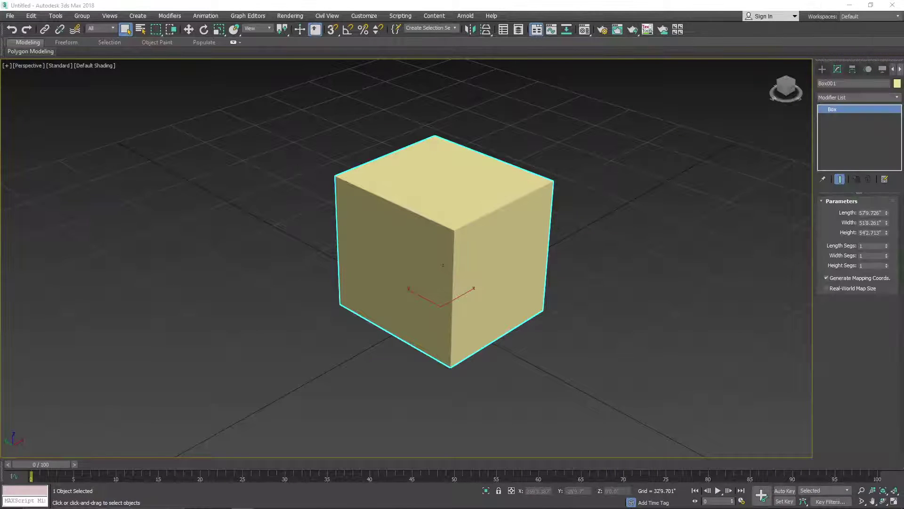
# - Set the box's length to 5 ft
pyautogui.moveTo(557, 288); pyautogui.dragTo(550, 306, button='middle')
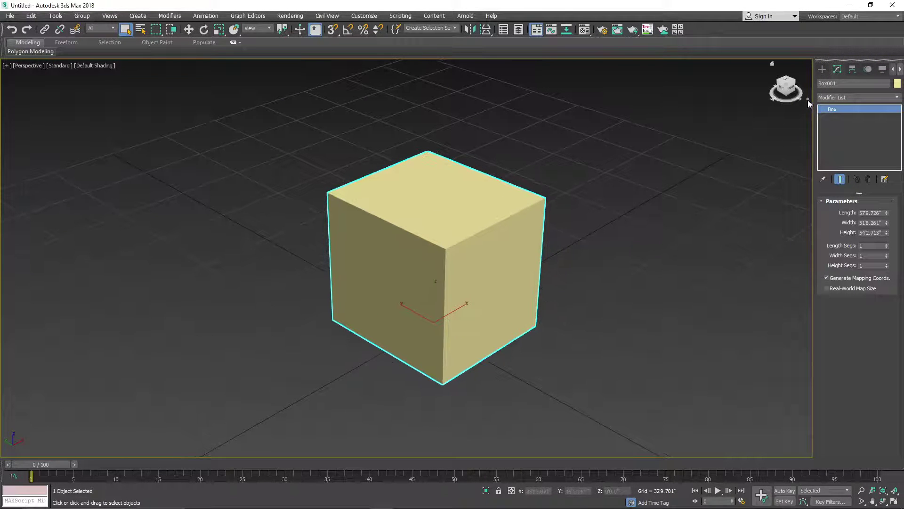
pyautogui.moveTo(786, 86)
pyautogui.mouseDown()
pyautogui.moveTo(801, 87)
pyautogui.moveTo(774, 87)
pyautogui.moveTo(785, 86)
pyautogui.mouseUp()
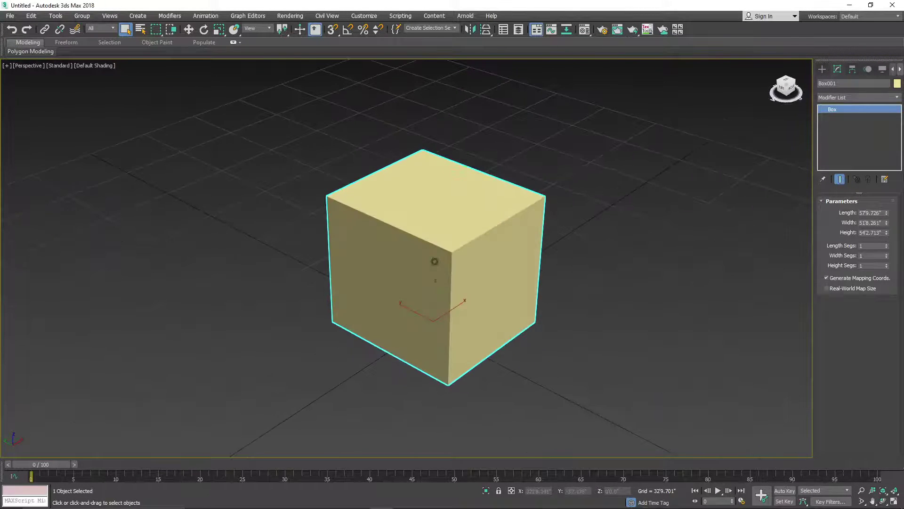
pyautogui.scroll(5, 494, 286)
pyautogui.scroll(-3, 507, 287)
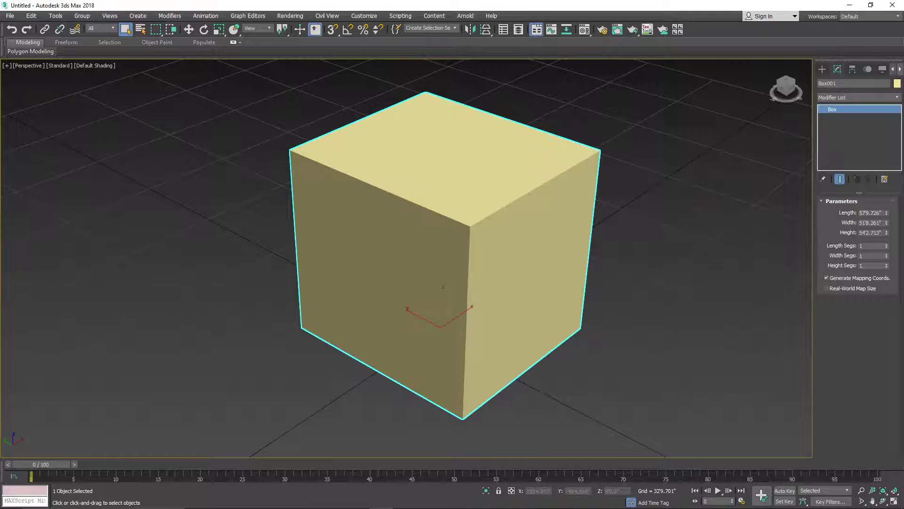
pyautogui.moveTo(886, 212)
pyautogui.mouseDown()
pyautogui.moveTo(886, 225)
pyautogui.moveTo(882, 213)
pyautogui.mouseUp()
pyautogui.click(882, 213)
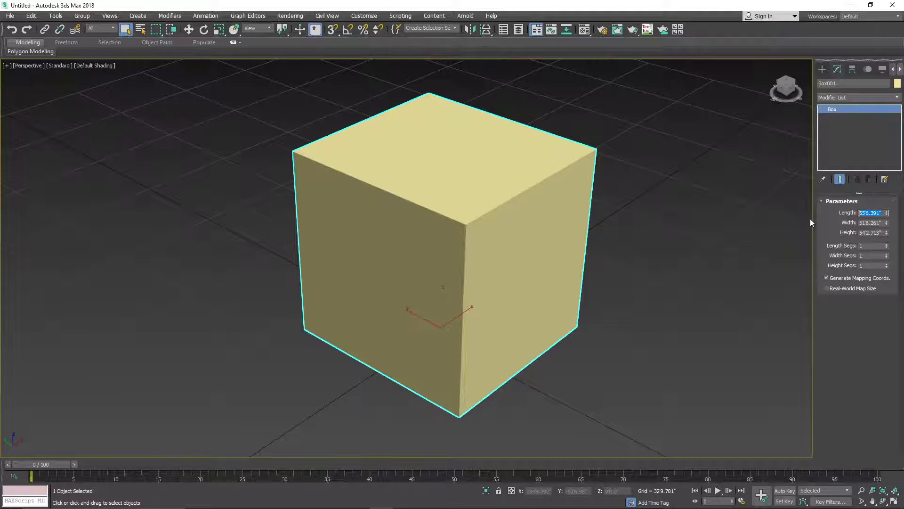
pyautogui.write("5'")
pyautogui.press('Return')
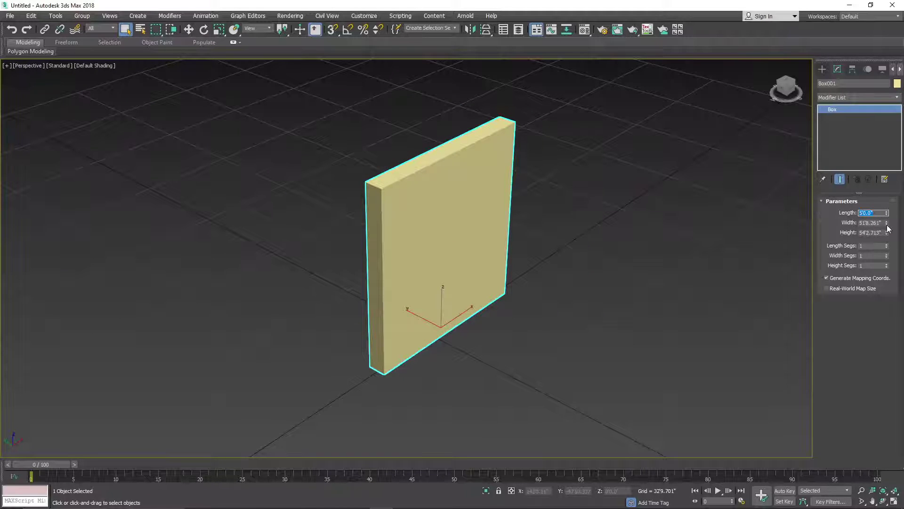
# - Set the box's width to about 6 ft and its height to 6 ft
pyautogui.press('Tab')
pyautogui.write("5'12")
pyautogui.press('Return')
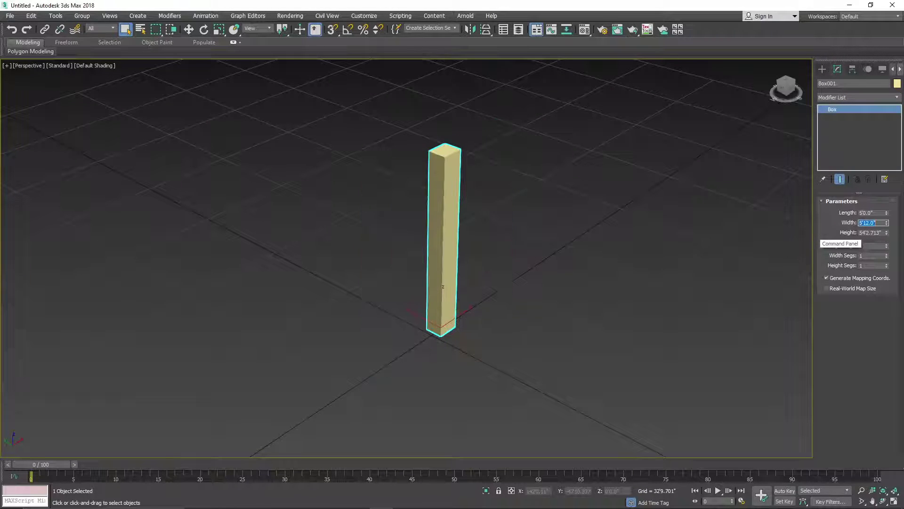
pyautogui.click(888, 225)
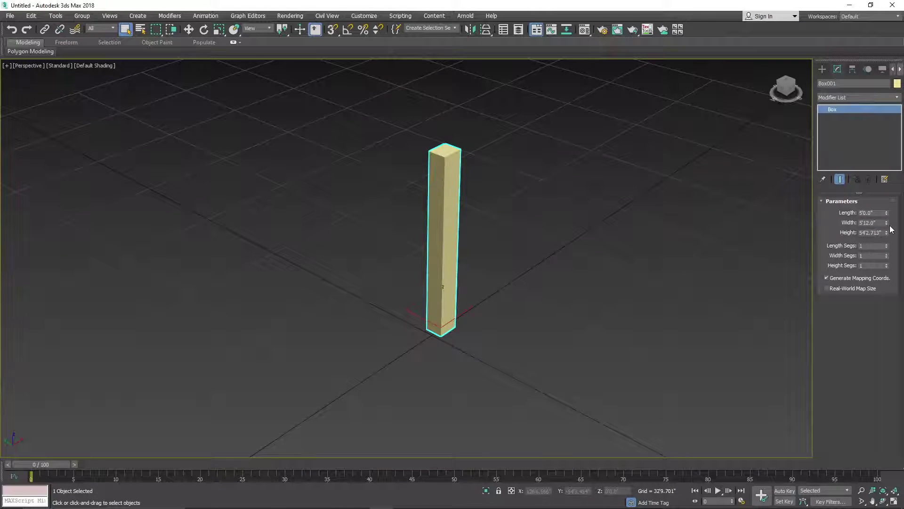
pyautogui.moveTo(887, 225); pyautogui.dragTo(884, 233)
pyautogui.click(882, 233)
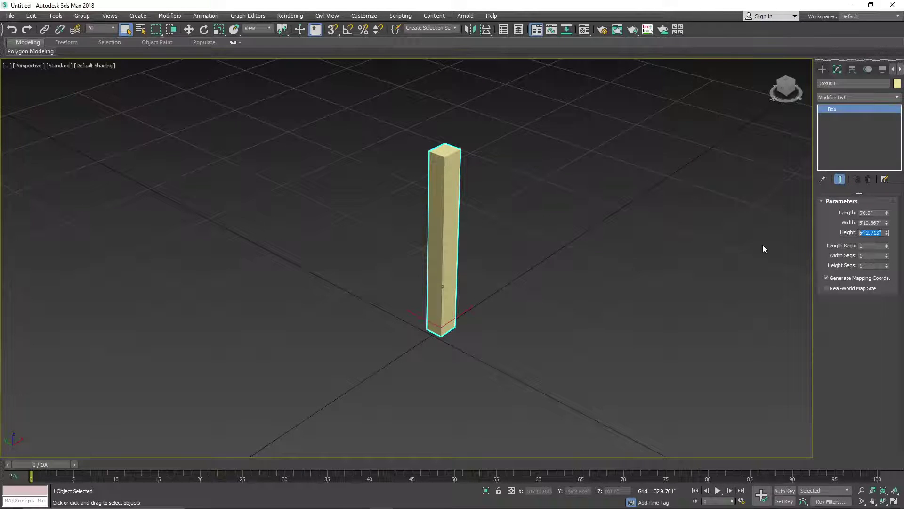
pyautogui.write('6')
pyautogui.press('Return')
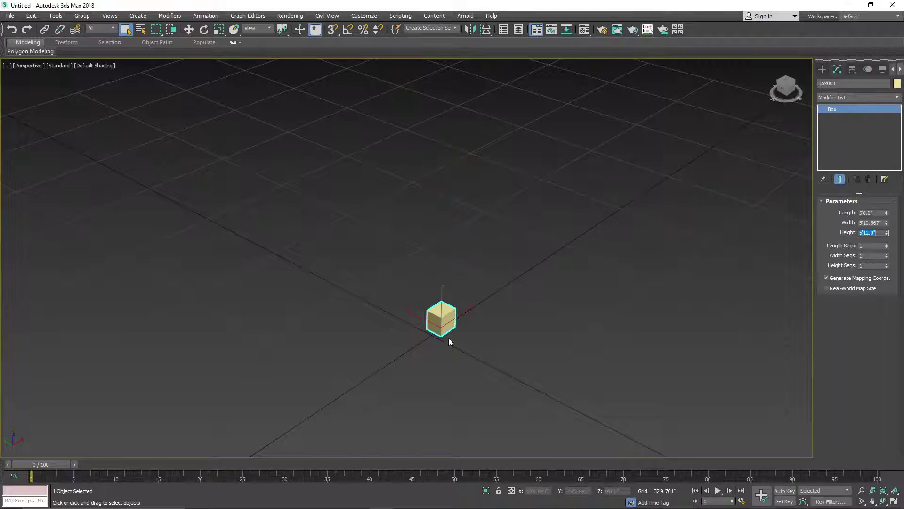
# - Set the box's width to 3 ft
pyautogui.scroll(10, 446, 349)
pyautogui.scroll(-6, 414, 305)
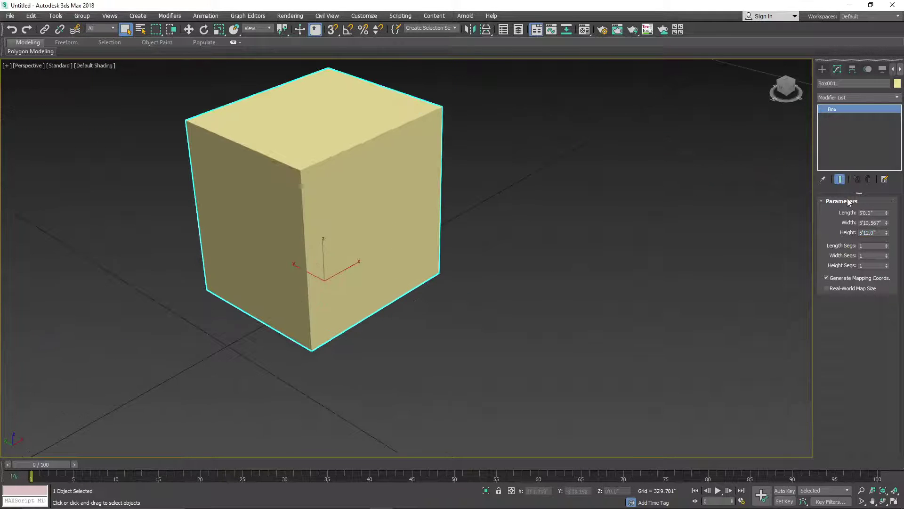
pyautogui.click(879, 222)
pyautogui.write("3'")
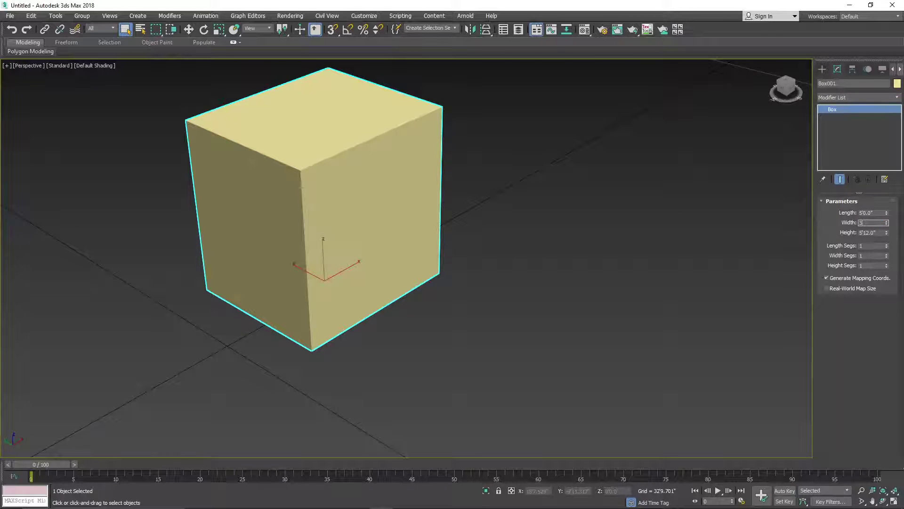
pyautogui.press('Return')
# - Set the box's width to 2 ft and deselect the box
pyautogui.moveTo(476, 283); pyautogui.dragTo(567, 282, button='middle')
pyautogui.scroll(-3, 574, 231)
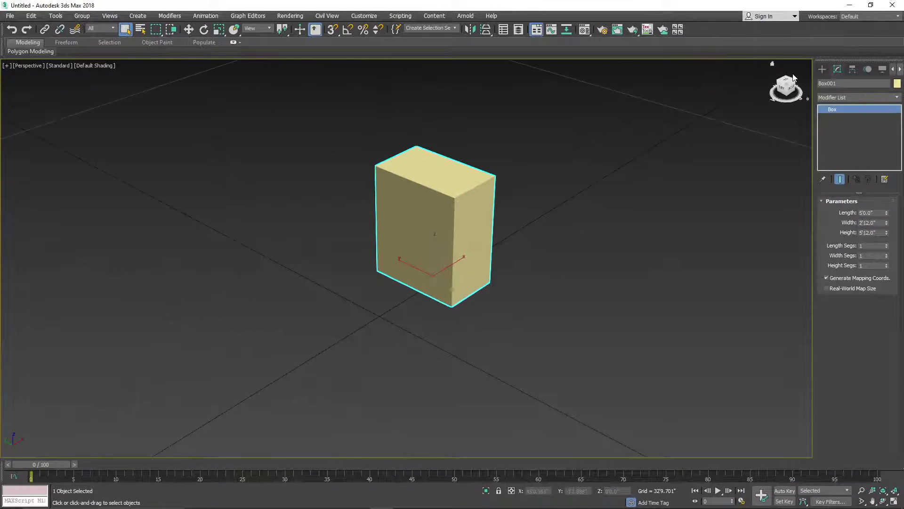
pyautogui.moveTo(792, 87)
pyautogui.mouseDown()
pyautogui.moveTo(772, 83)
pyautogui.moveTo(783, 77)
pyautogui.moveTo(791, 86)
pyautogui.mouseUp()
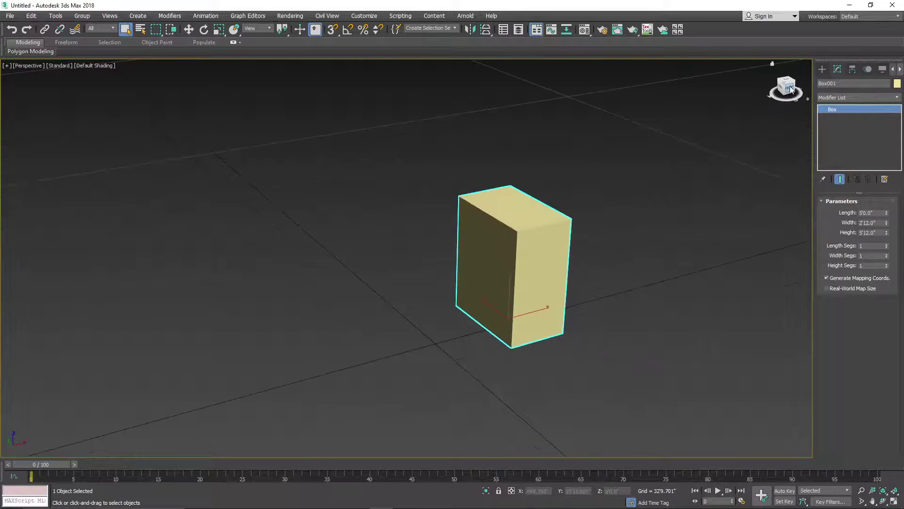
pyautogui.doubleClick(879, 222)
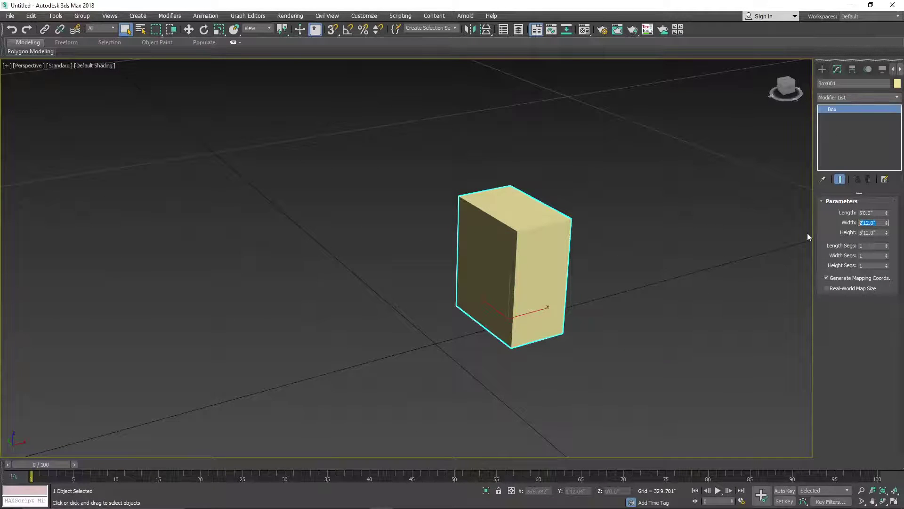
pyautogui.write('2')
pyautogui.press('Return')
pyautogui.click(670, 273)
# - Move the box to the world origin by setting its X and Y positions to 0, and deselect it
pyautogui.moveTo(451, 277); pyautogui.dragTo(396, 291, button='middle')
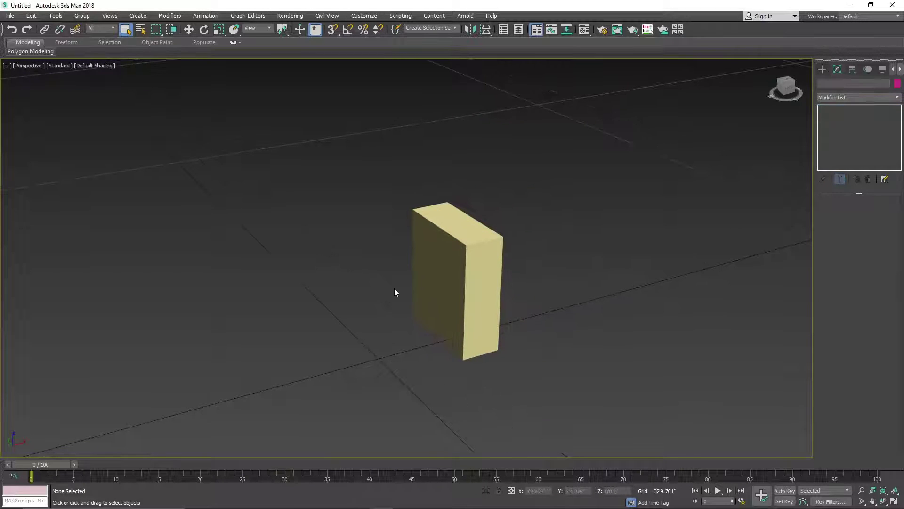
pyautogui.click(485, 274)
pyautogui.moveTo(790, 91)
pyautogui.mouseDown()
pyautogui.moveTo(798, 92)
pyautogui.moveTo(660, 89)
pyautogui.moveTo(674, 105)
pyautogui.mouseUp()
pyautogui.click(188, 29)
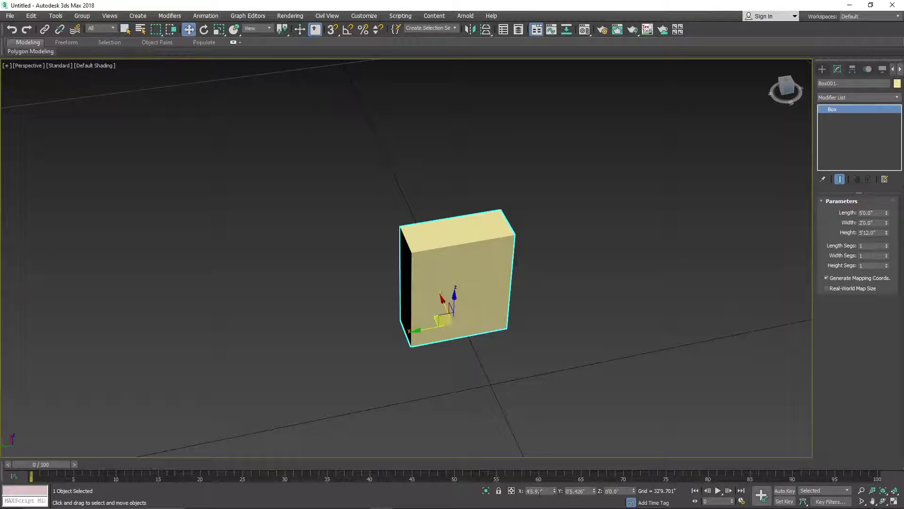
pyautogui.write('0')
pyautogui.press('Return')
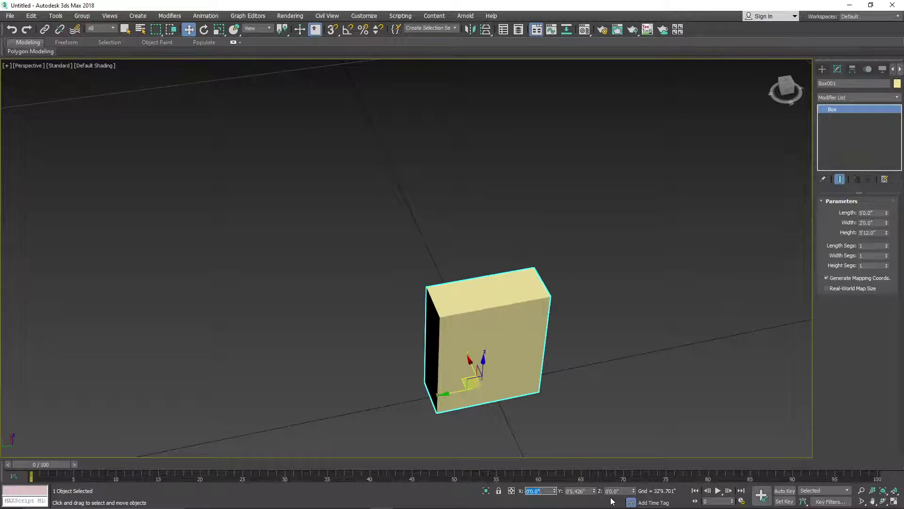
pyautogui.press('Tab')
pyautogui.write('0')
pyautogui.press('Return')
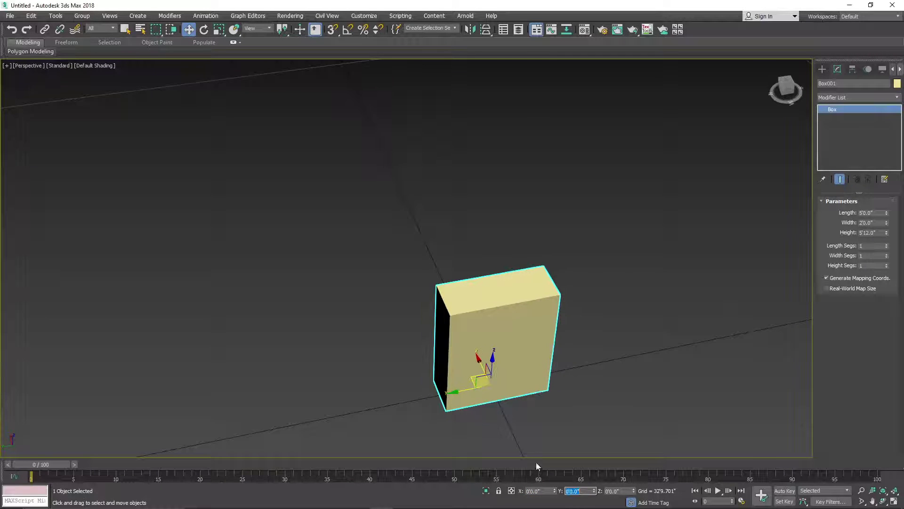
pyautogui.moveTo(538, 402); pyautogui.dragTo(595, 358, button='middle')
pyautogui.click(595, 358)
pyautogui.moveTo(787, 94); pyautogui.dragTo(470, 217)
pyautogui.moveTo(566, 280); pyautogui.dragTo(580, 292, button='middle')
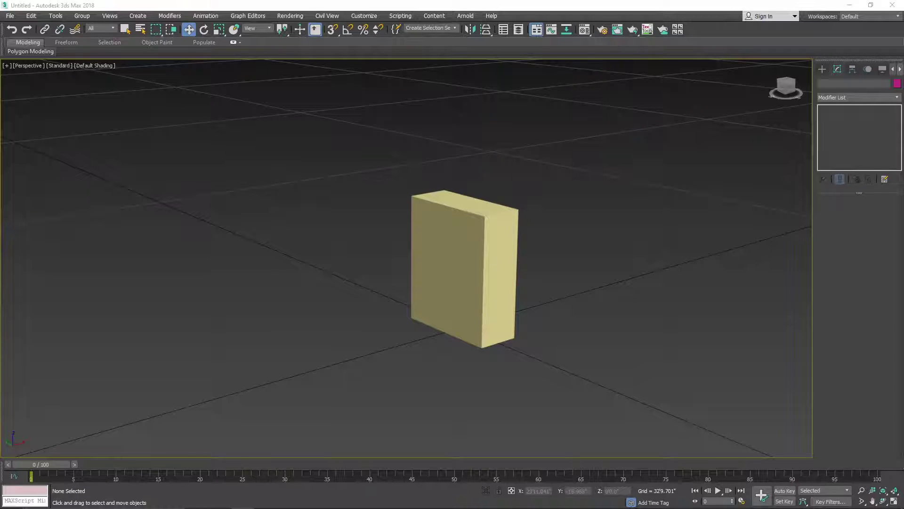
# - Select the box, set its height segments to 2 and display edged faces in the Perspective view
pyautogui.moveTo(530, 282); pyautogui.dragTo(637, 216, button='middle')
pyautogui.scroll(-2, 636, 216)
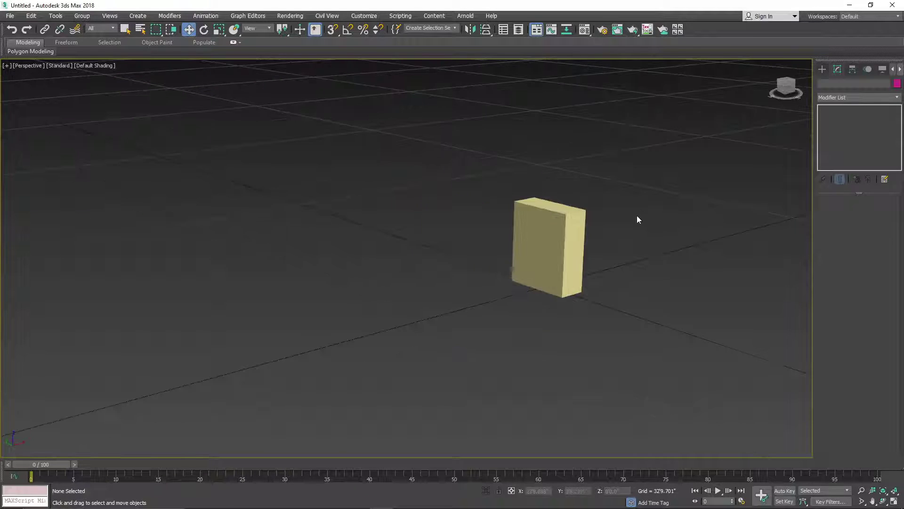
pyautogui.scroll(4, 518, 263)
pyautogui.click(593, 272)
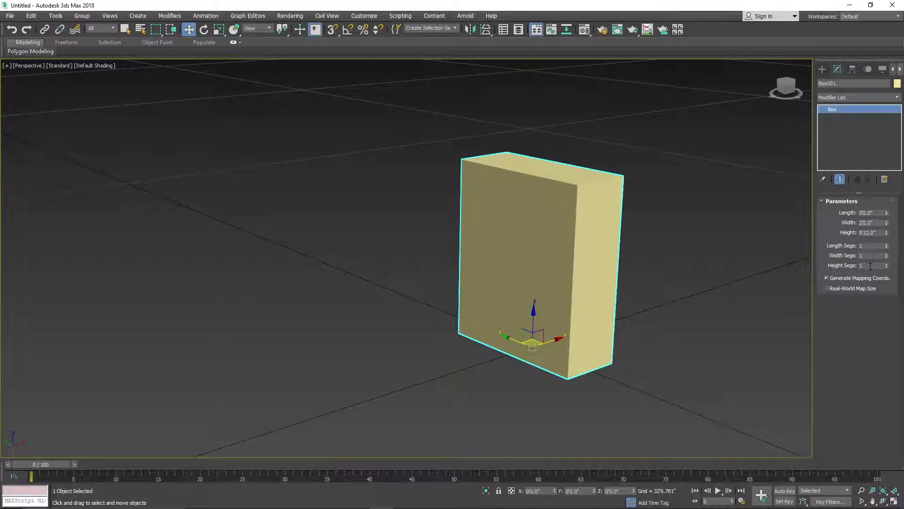
pyautogui.click(886, 264)
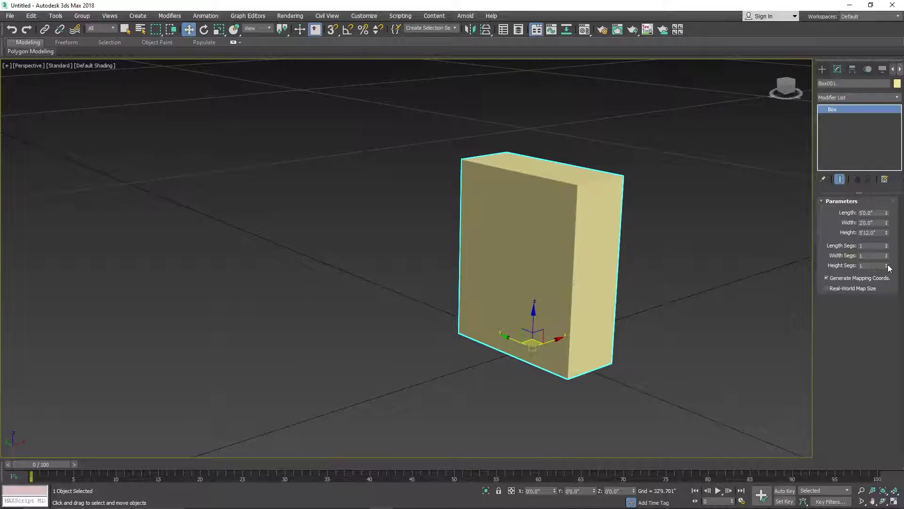
pyautogui.click(95, 65)
pyautogui.click(127, 161)
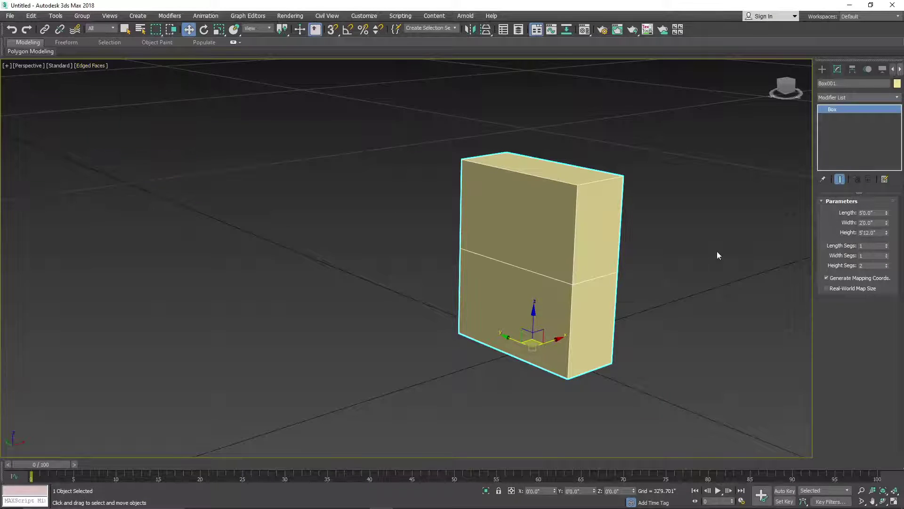
# - Reset the box's height and width segments to 1 and deselect it
pyautogui.moveTo(717, 255); pyautogui.dragTo(705, 270, button='middle')
pyautogui.moveTo(887, 265); pyautogui.dragTo(887, 298)
pyautogui.moveTo(887, 257); pyautogui.dragTo(889, 316)
pyautogui.click(637, 284)
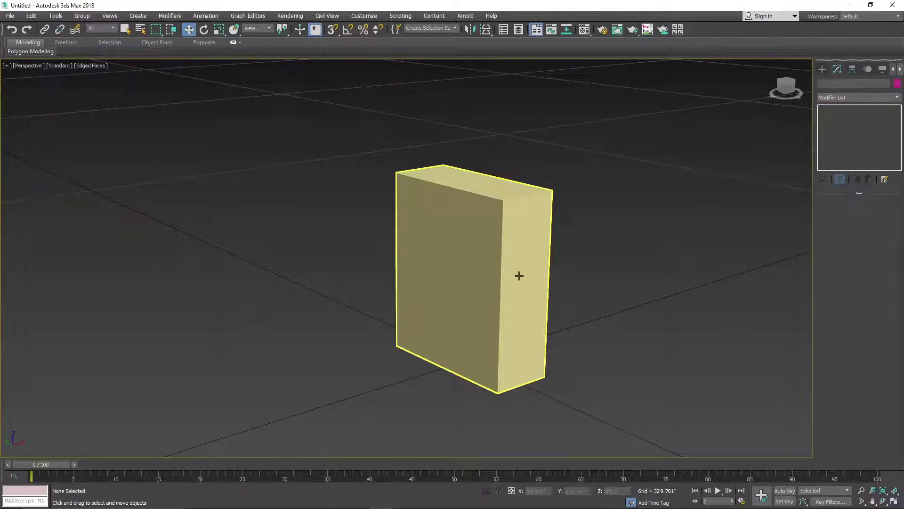
pyautogui.click(520, 281)
pyautogui.rightClick(521, 281)
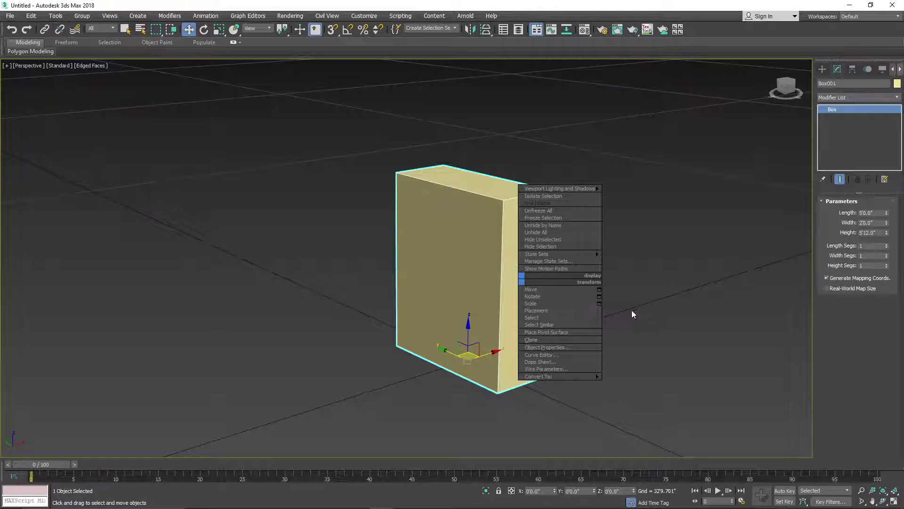
pyautogui.moveTo(592, 377)
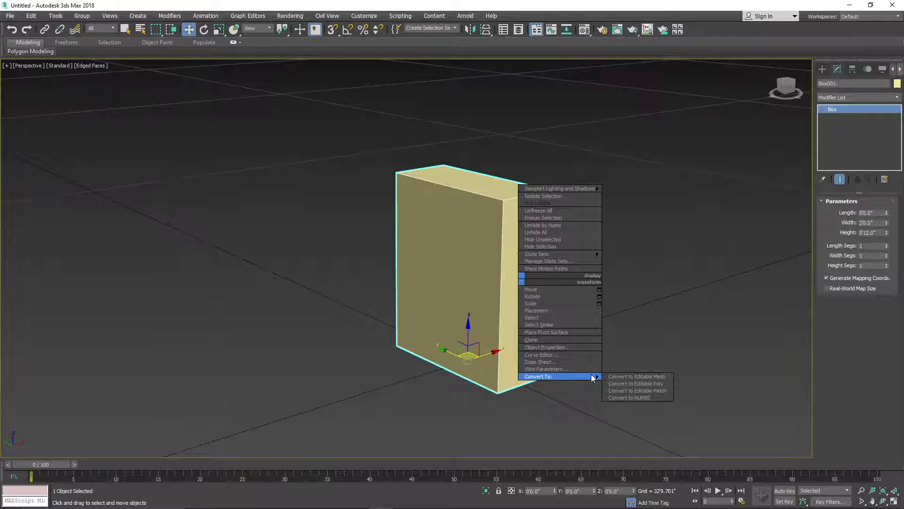
pyautogui.click(839, 109)
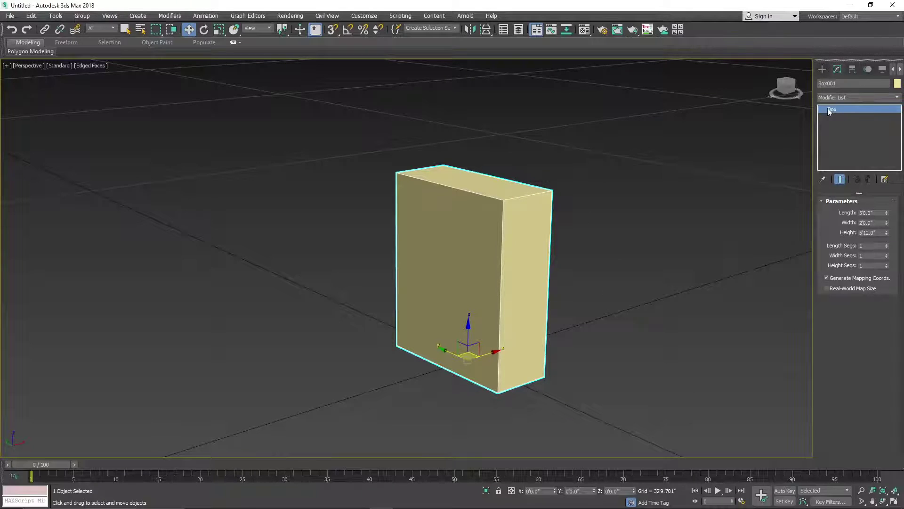
pyautogui.rightClick(831, 109)
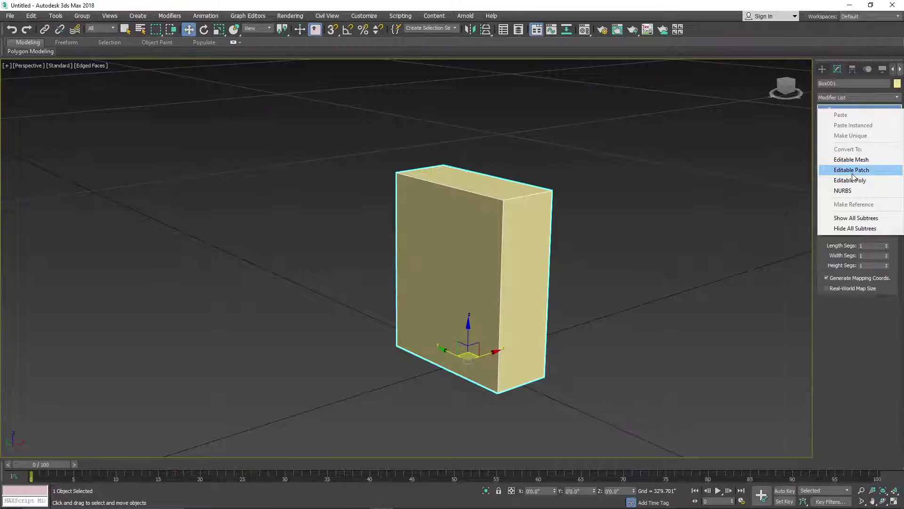
pyautogui.click(765, 242)
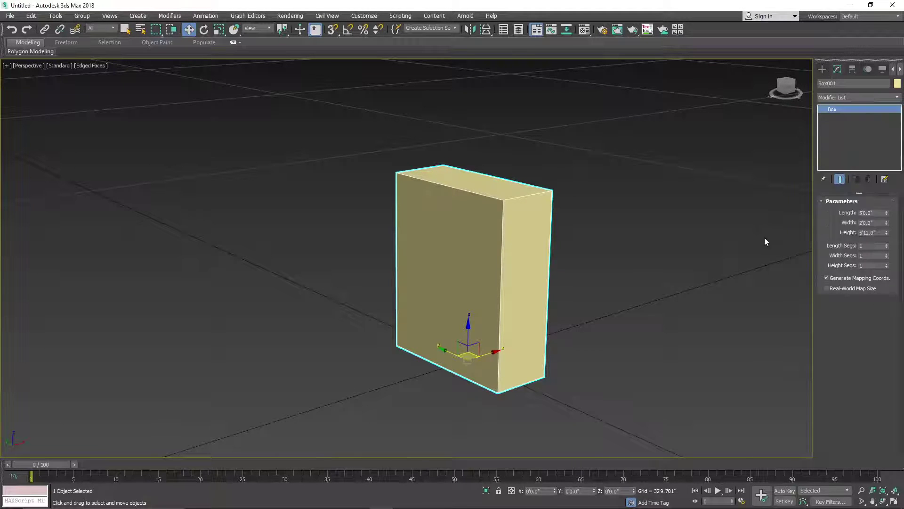
pyautogui.click(765, 242)
# - Convert the box to an Editable Poly and enter its vertex sub-object level
pyautogui.click(475, 300)
pyautogui.rightClick(475, 299)
pyautogui.moveTo(515, 394)
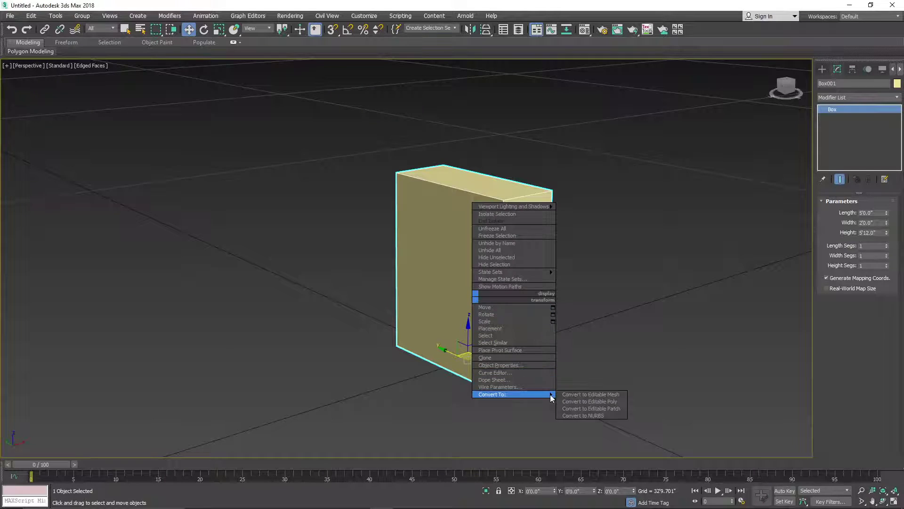
pyautogui.click(592, 401)
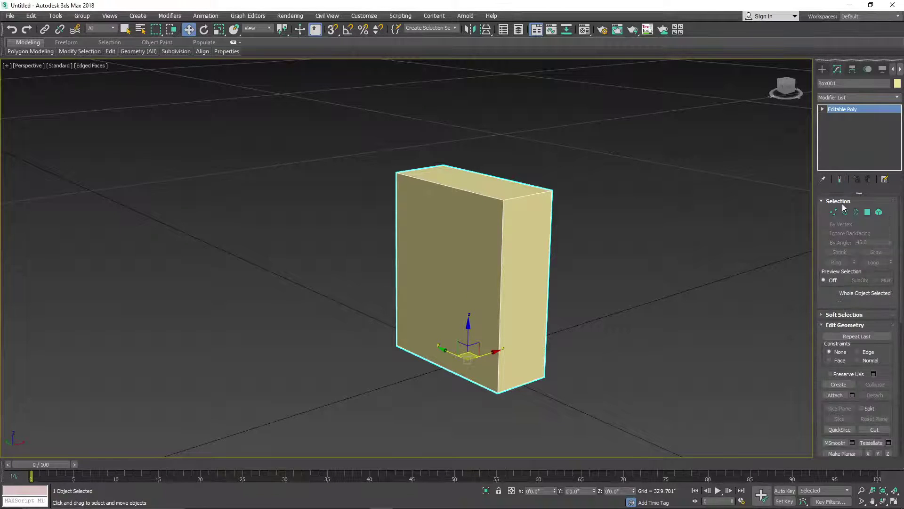
pyautogui.click(832, 211)
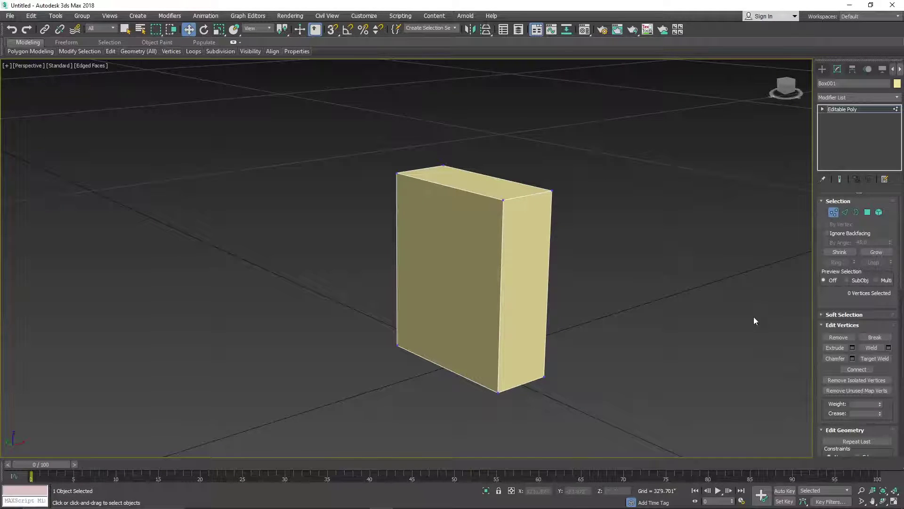
# - Switch to the four-viewport layout and enlarge the box in the Top, Front and Left views
pyautogui.click(894, 501)
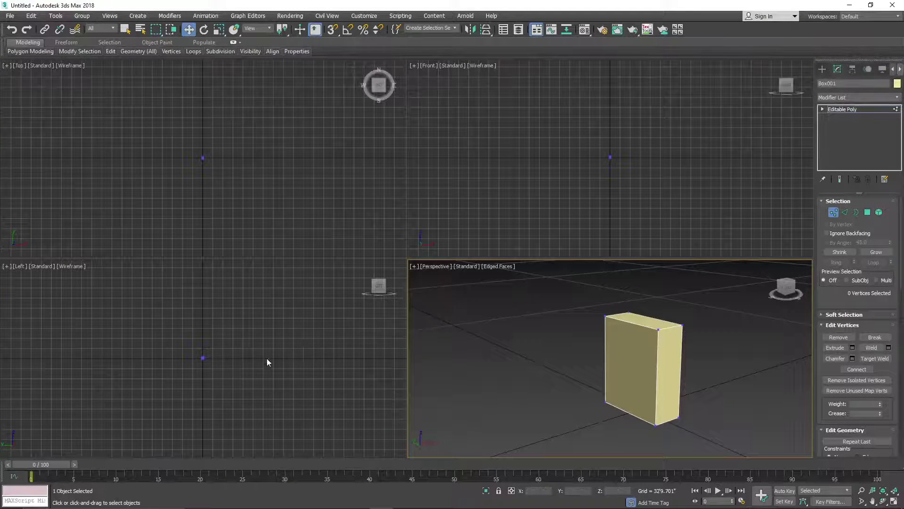
pyautogui.scroll(10, 198, 343)
pyautogui.scroll(-3, 267, 366)
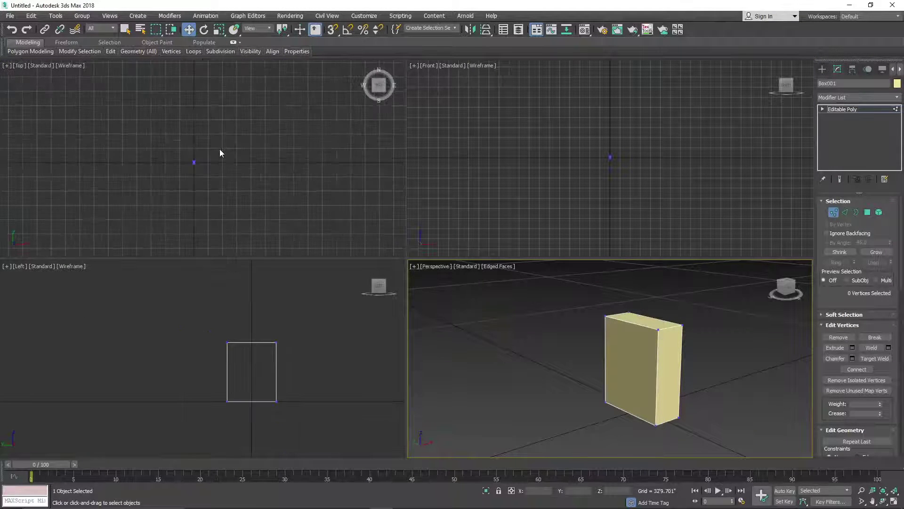
pyautogui.scroll(10, 207, 162)
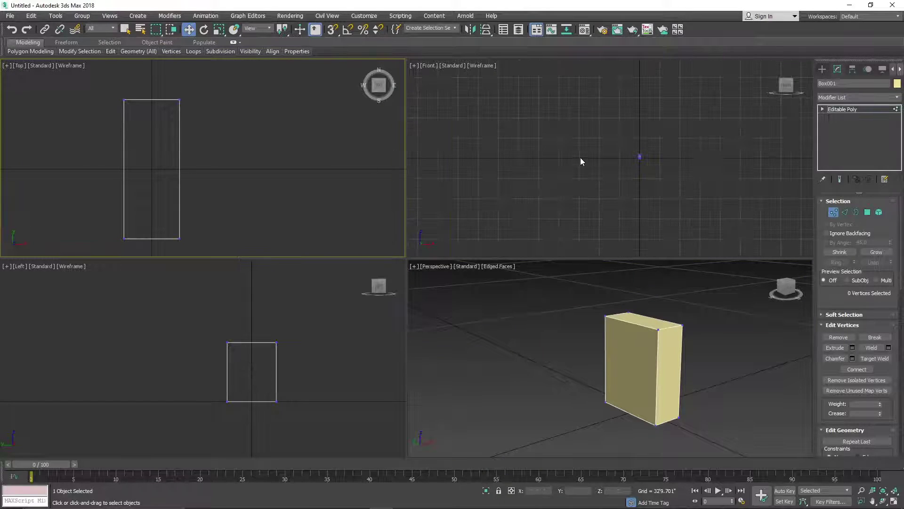
pyautogui.scroll(10, 611, 157)
pyautogui.moveTo(454, 131); pyautogui.dragTo(542, 154, button='middle')
pyautogui.scroll(5, 542, 154)
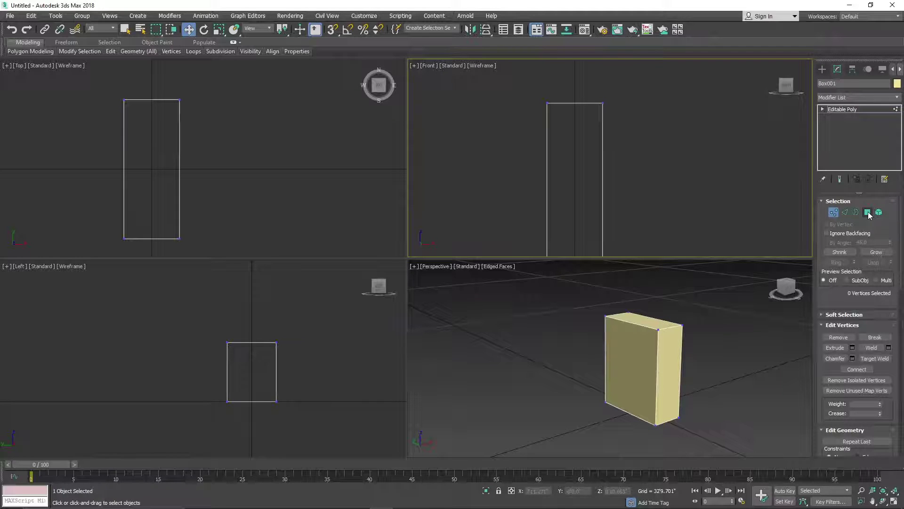
pyautogui.moveTo(675, 352); pyautogui.dragTo(658, 354, button='middle')
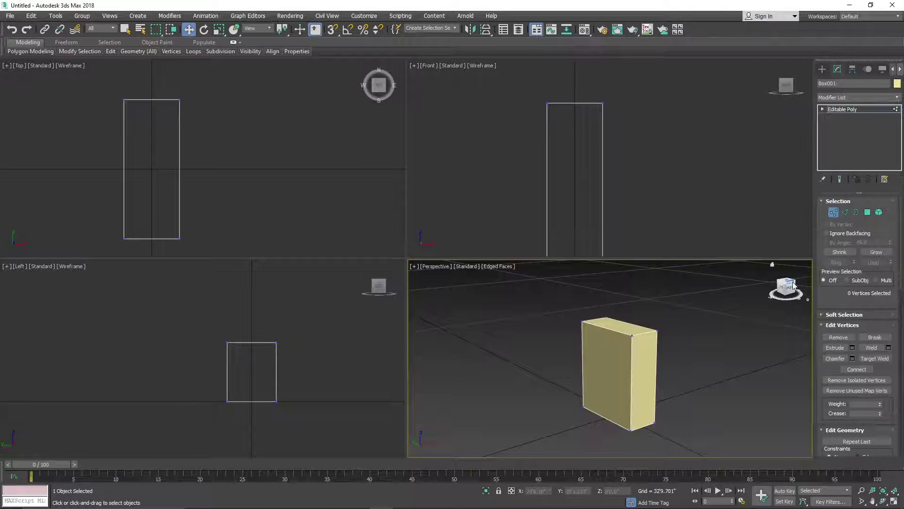
pyautogui.moveTo(794, 285); pyautogui.dragTo(806, 283)
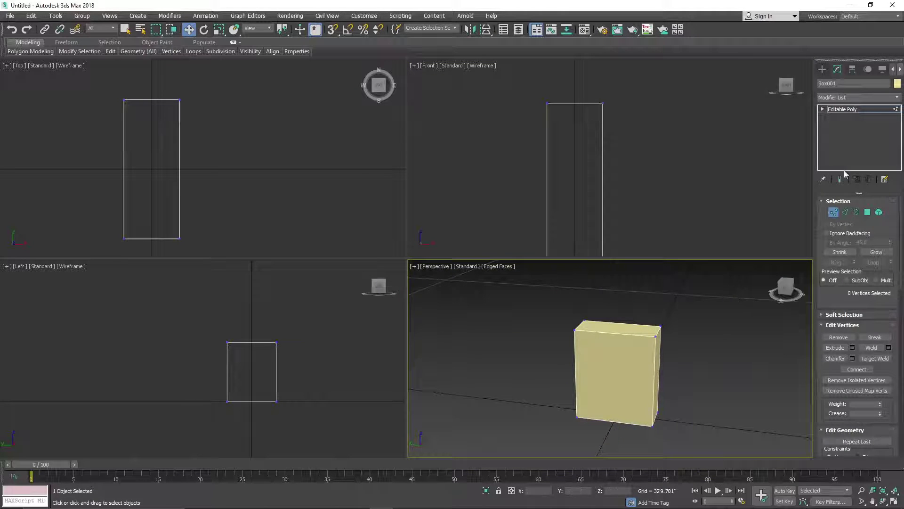
pyautogui.click(823, 69)
pyautogui.click(839, 127)
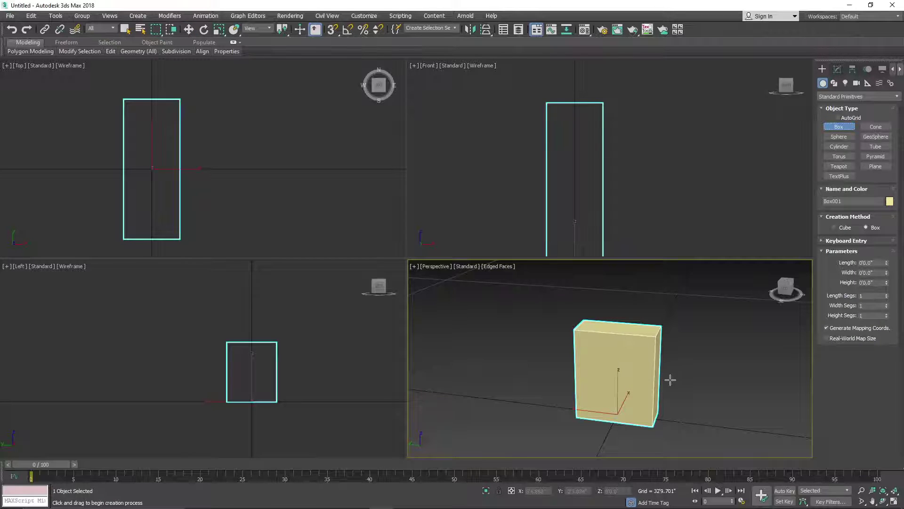
pyautogui.press('w')
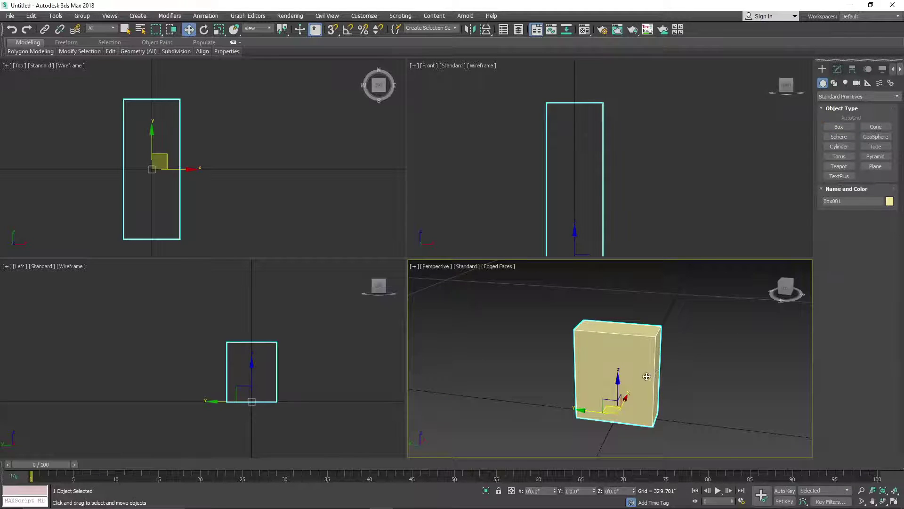
pyautogui.rightClick(647, 376)
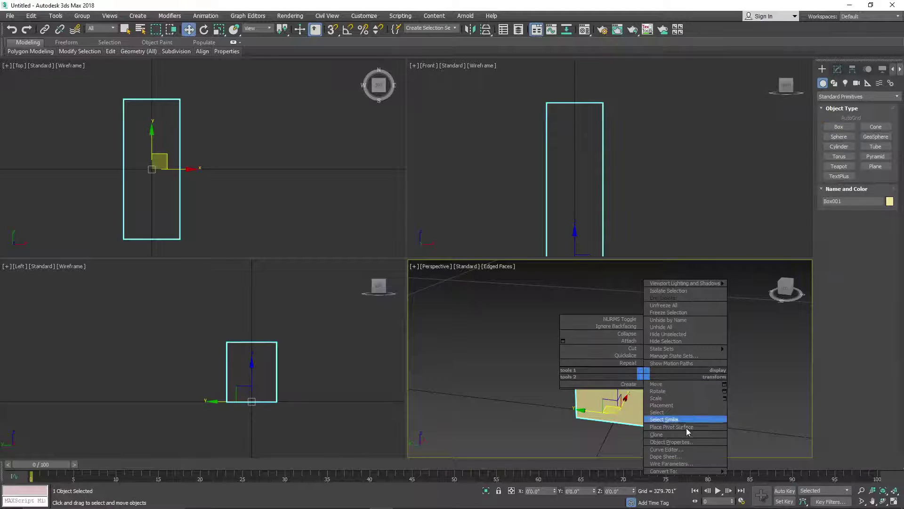
pyautogui.click(837, 70)
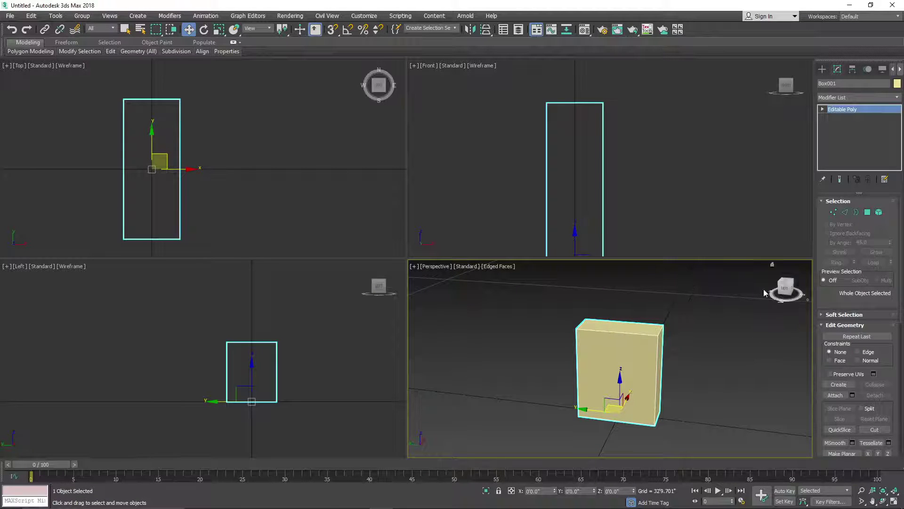
# - Switch the box from vertex to polygon level and try selecting individual faces, finishing with the large side face
pyautogui.scroll(3, 680, 357)
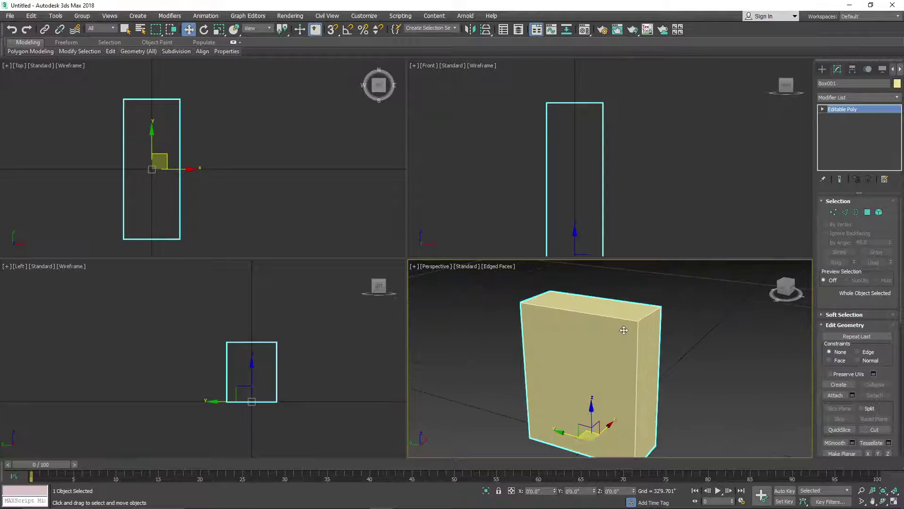
pyautogui.scroll(1, 624, 330)
pyautogui.scroll(2, 623, 325)
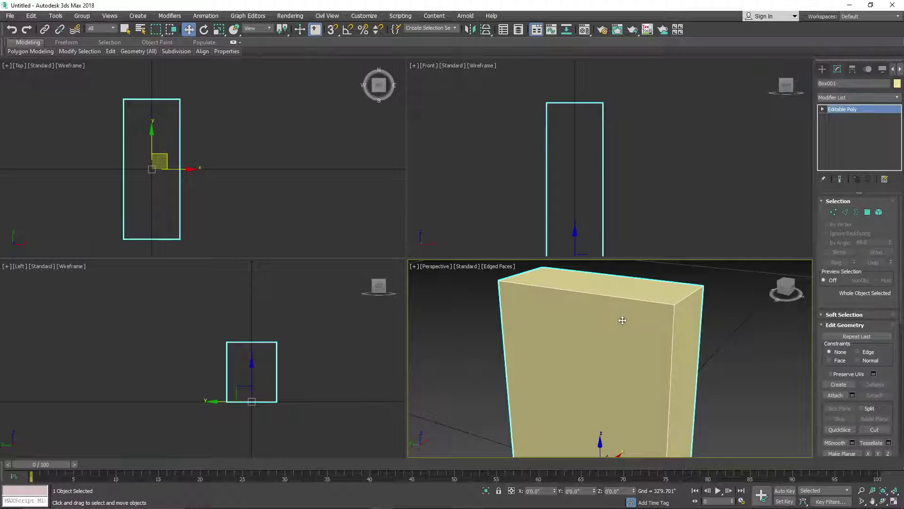
pyautogui.moveTo(622, 320); pyautogui.dragTo(636, 314, button='middle')
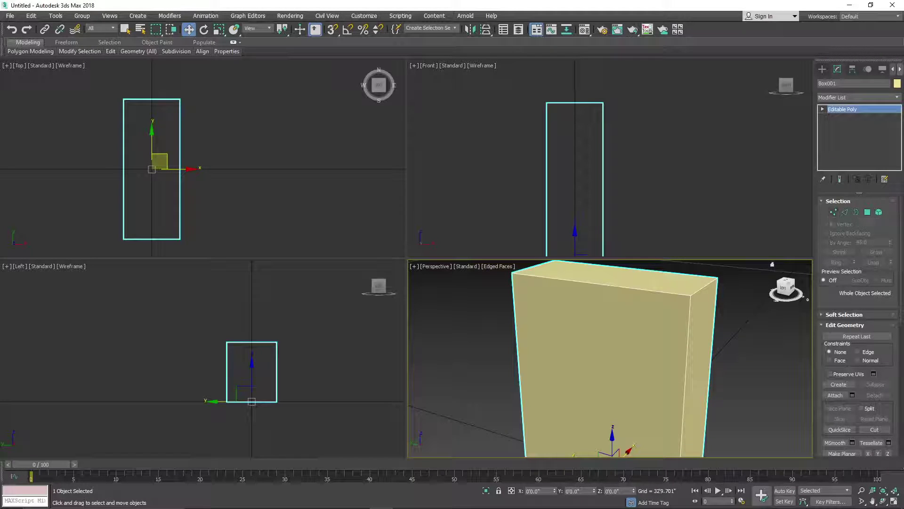
pyautogui.moveTo(721, 299); pyautogui.dragTo(718, 334, button='middle')
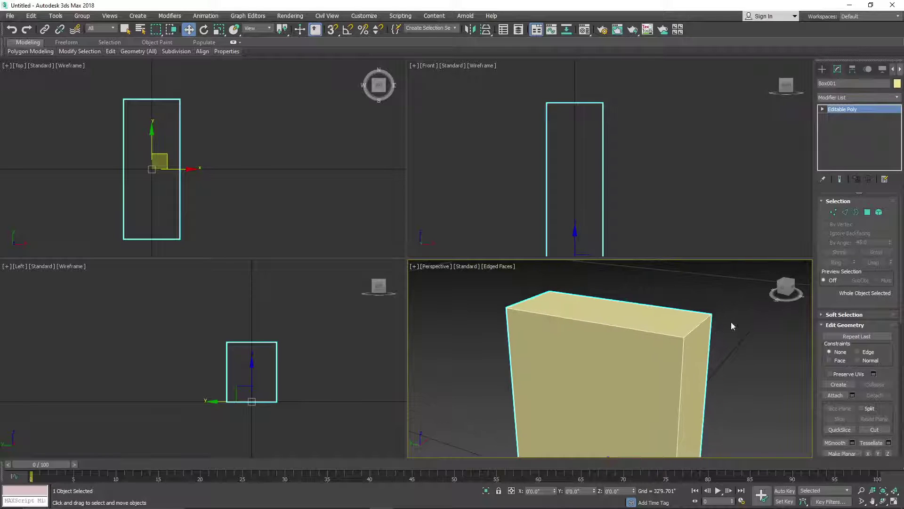
pyautogui.click(832, 212)
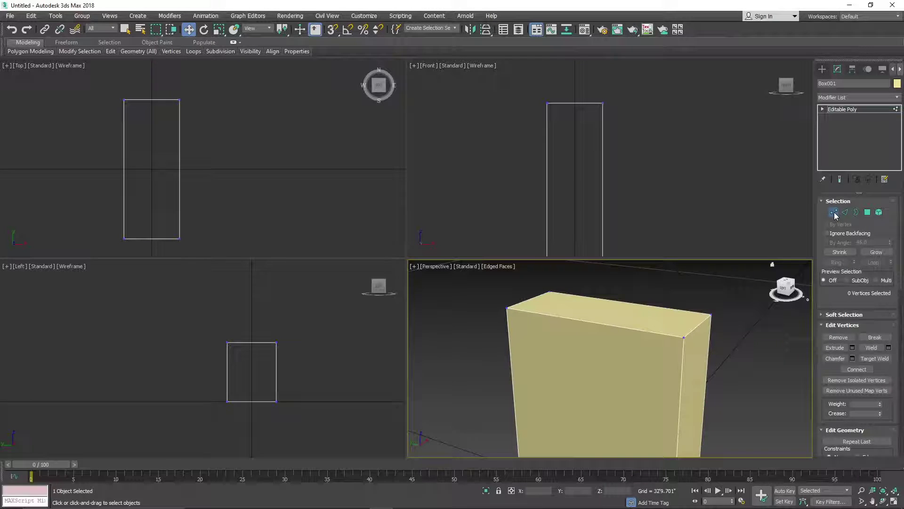
pyautogui.click(867, 212)
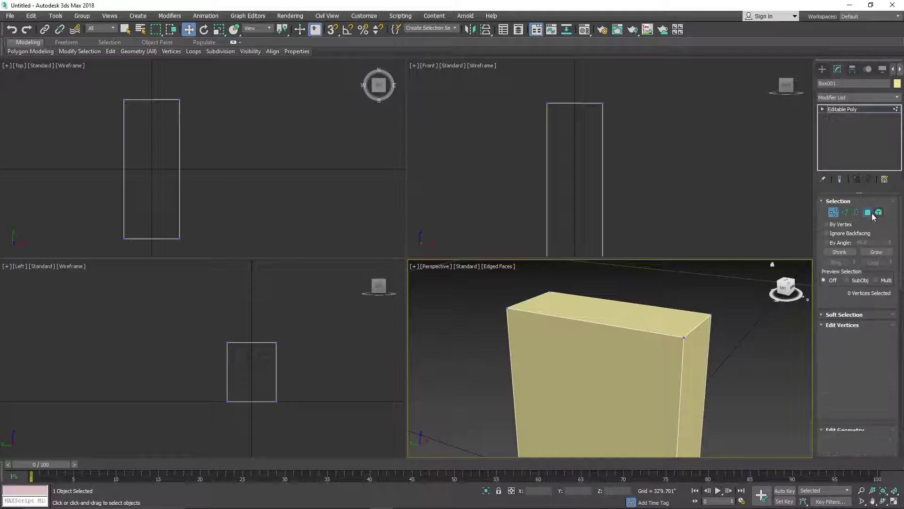
pyautogui.click(648, 380)
pyautogui.click(703, 361)
pyautogui.click(671, 321)
pyautogui.click(631, 348)
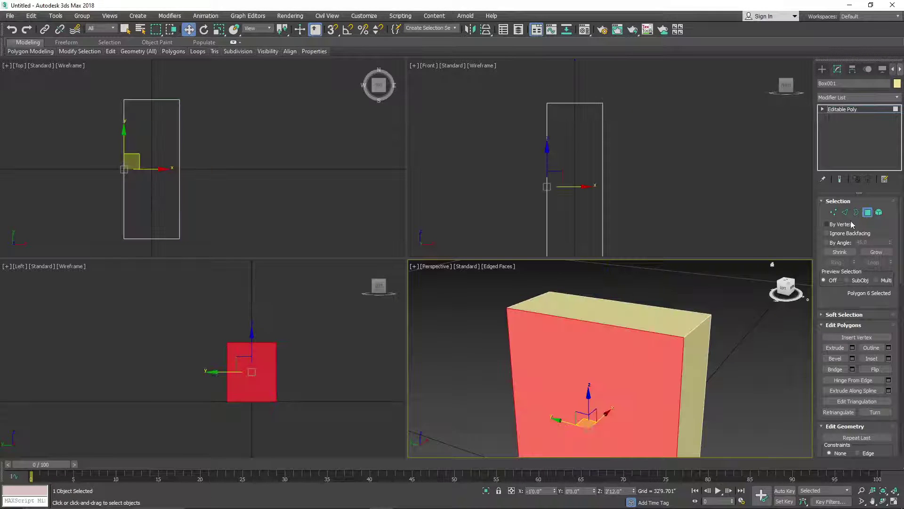
# - Switch the box to edge level and select the two long edges of its top face
pyautogui.click(855, 213)
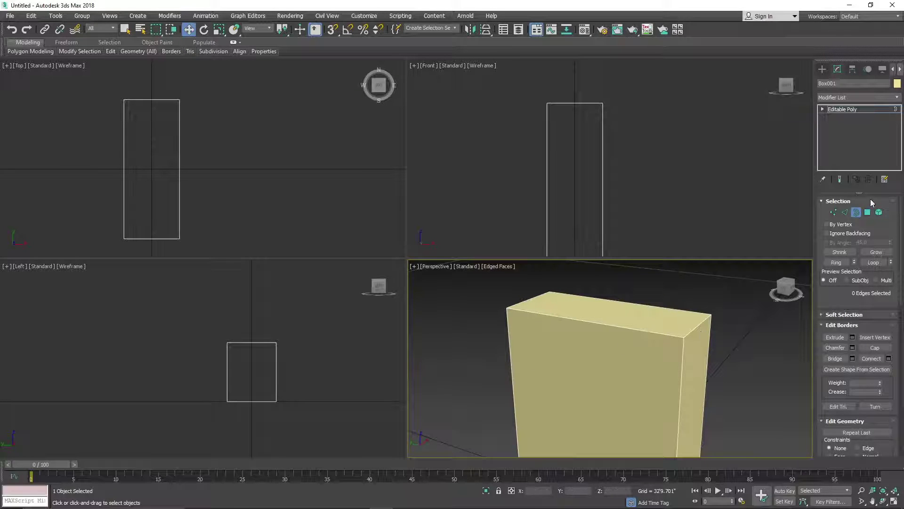
pyautogui.click(844, 212)
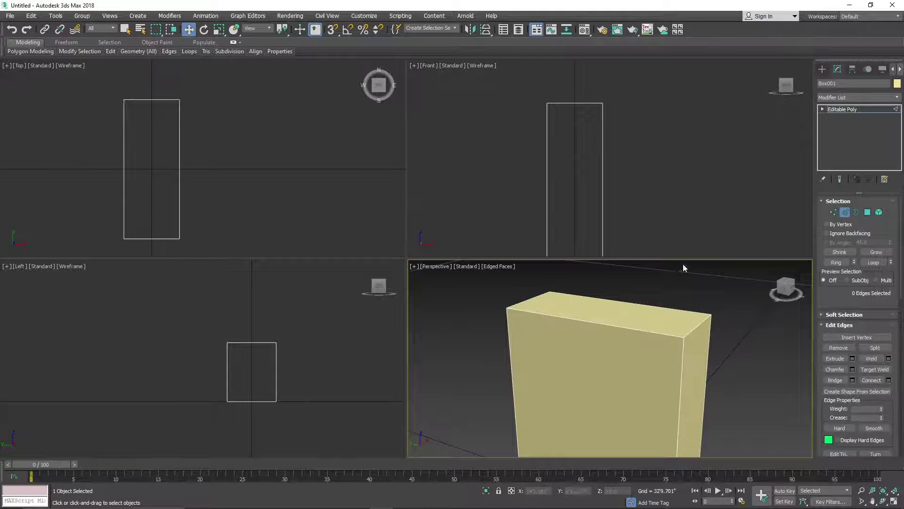
pyautogui.click(630, 327)
pyautogui.click(646, 287)
pyautogui.click(203, 29)
pyautogui.click(190, 30)
pyautogui.click(171, 29)
pyautogui.click(157, 32)
pyautogui.click(617, 301)
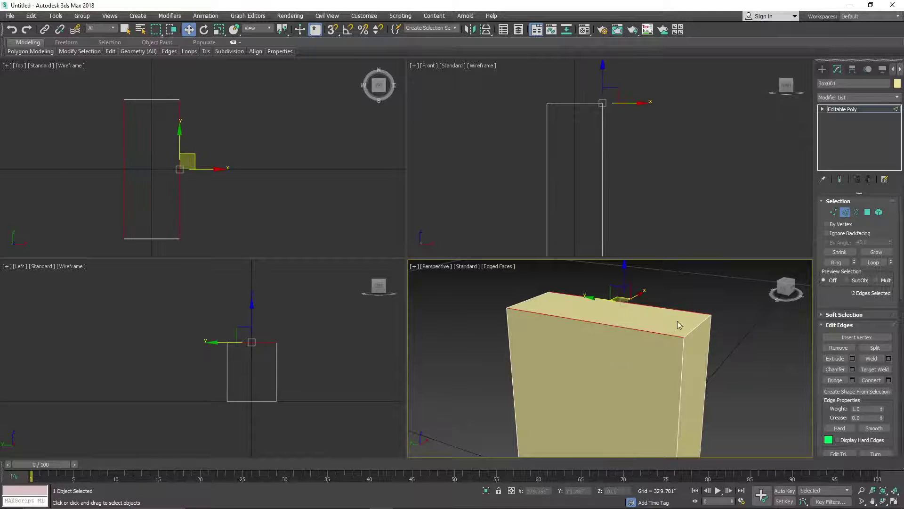
# - Try region and single selections of the box's vertical and top edges, and clear the edge selection
pyautogui.moveTo(638, 300); pyautogui.dragTo(591, 359)
pyautogui.click(684, 287)
pyautogui.hotkey('ctrl', 'z')
pyautogui.click(686, 379)
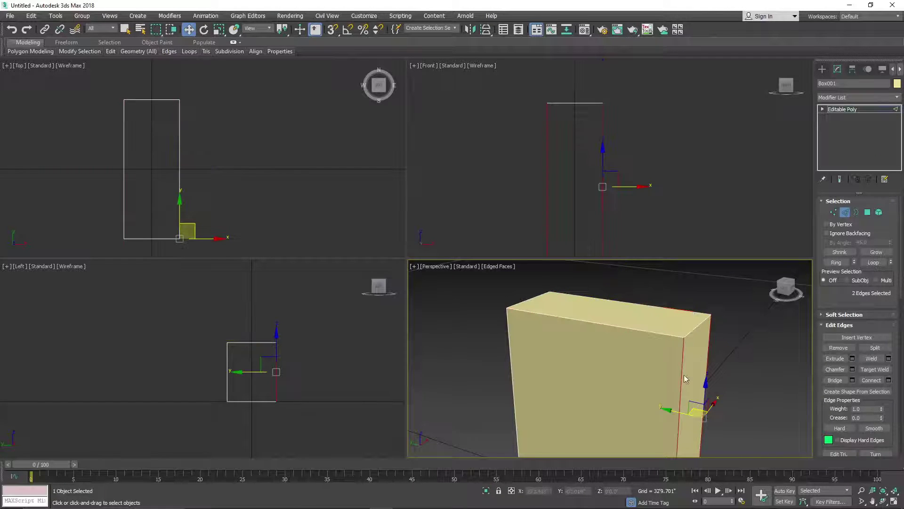
pyautogui.click(698, 327)
pyautogui.click(753, 341)
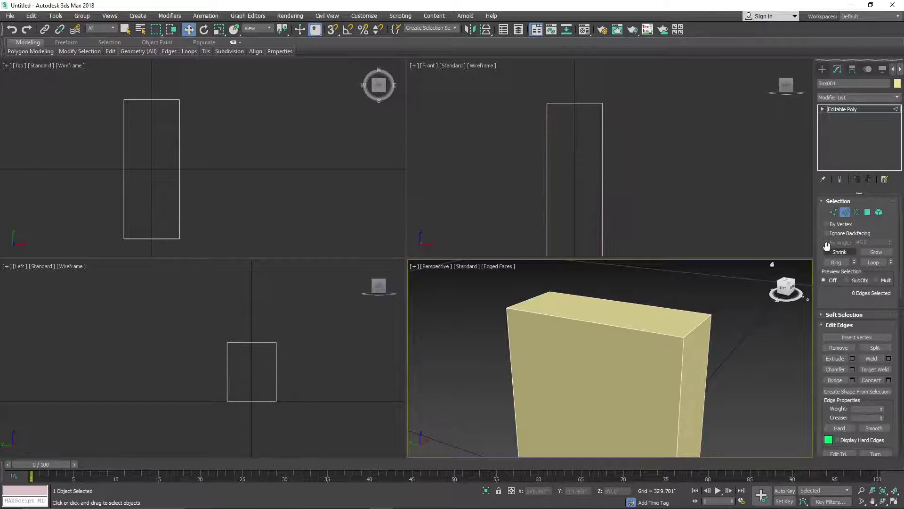
# - Switch the box to vertex level and try raising the two upper vertices on its +X side in the Front view
pyautogui.click(833, 213)
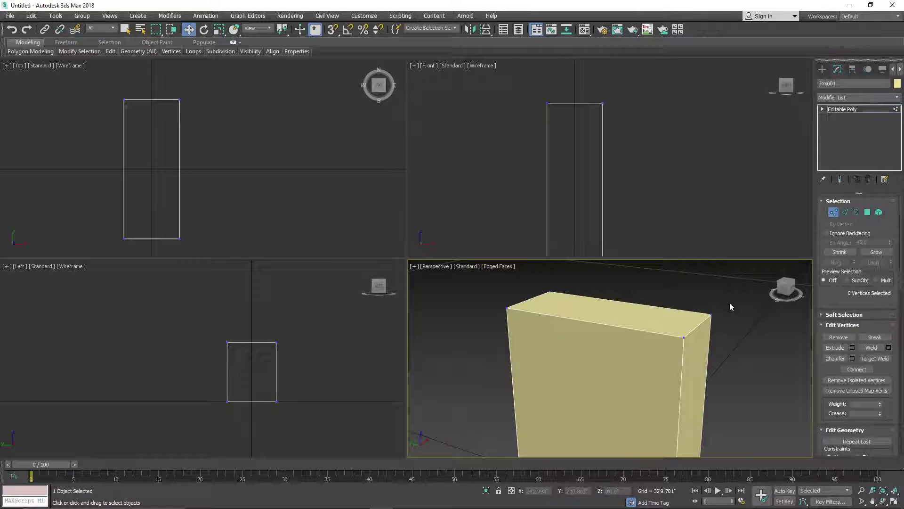
pyautogui.press('z')
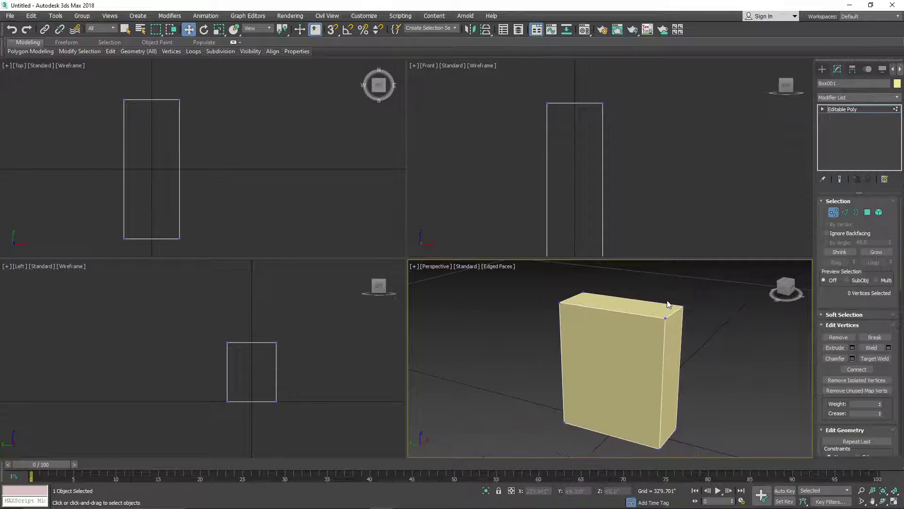
pyautogui.moveTo(782, 291); pyautogui.dragTo(772, 291)
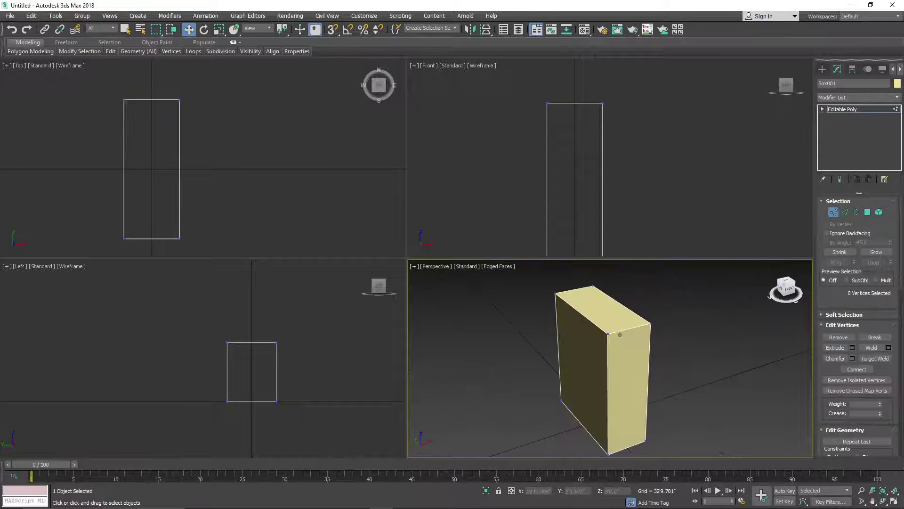
pyautogui.moveTo(663, 400); pyautogui.dragTo(684, 392, button='middle')
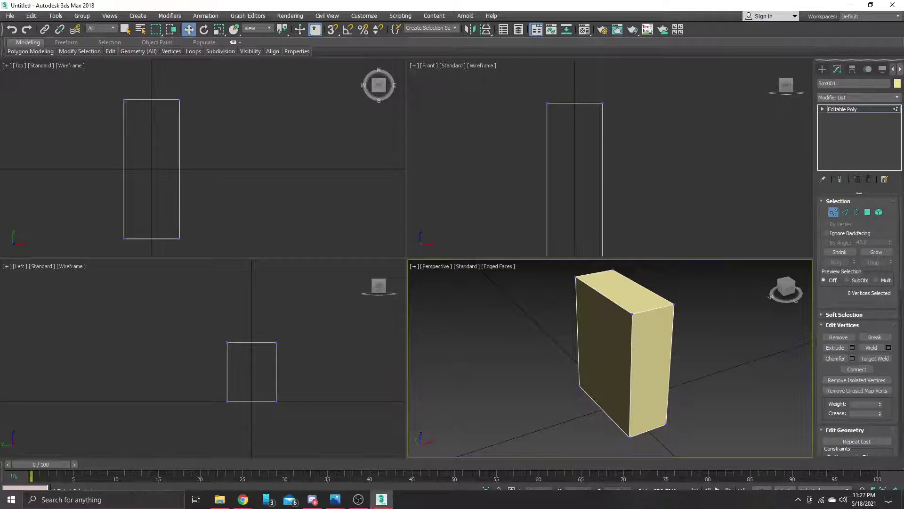
pyautogui.moveTo(699, 324); pyautogui.dragTo(662, 368, button='middle')
pyautogui.moveTo(696, 308); pyautogui.dragTo(710, 293, button='middle')
pyautogui.moveTo(615, 91); pyautogui.dragTo(591, 124)
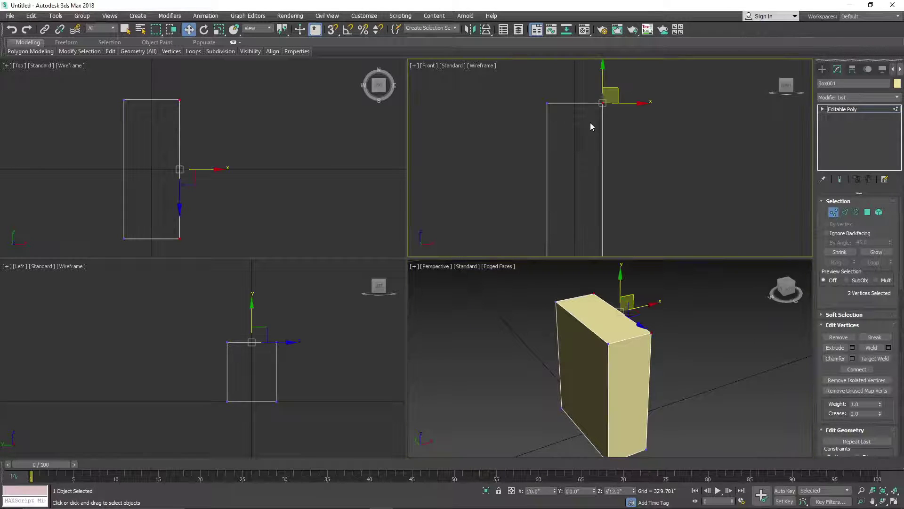
pyautogui.scroll(4, 591, 121)
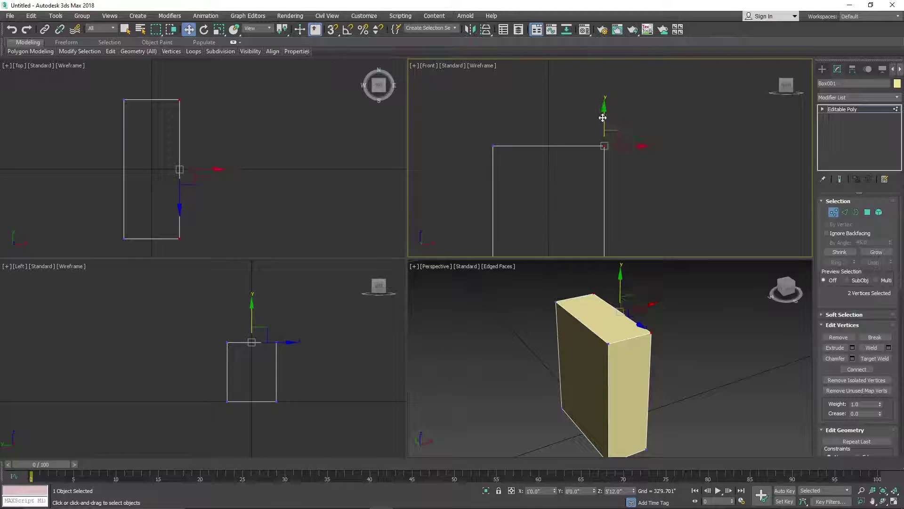
pyautogui.moveTo(603, 115); pyautogui.dragTo(604, 89)
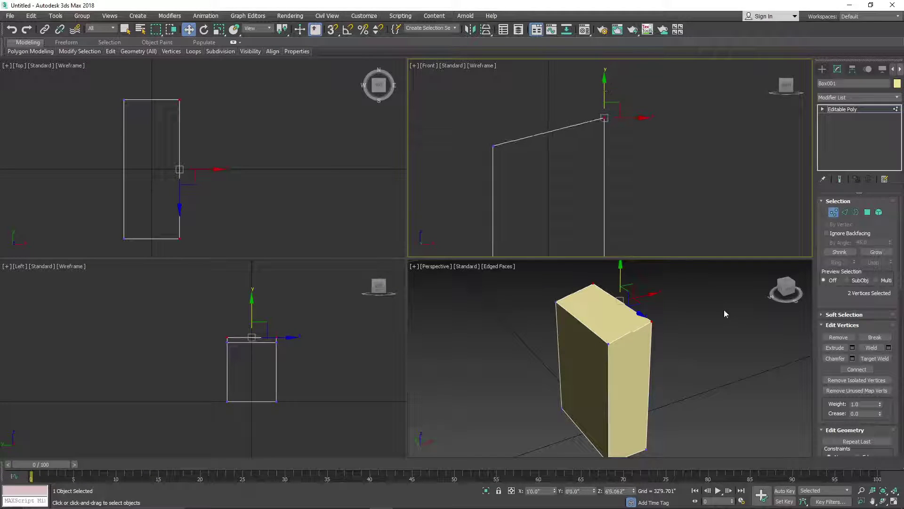
# - Inspect the sloped top of the box in the Perspective view and undo the vertex move
pyautogui.keyDown('alt'); pyautogui.moveTo(734, 305); pyautogui.dragTo(800, 281, button='middle'); pyautogui.keyUp('alt')
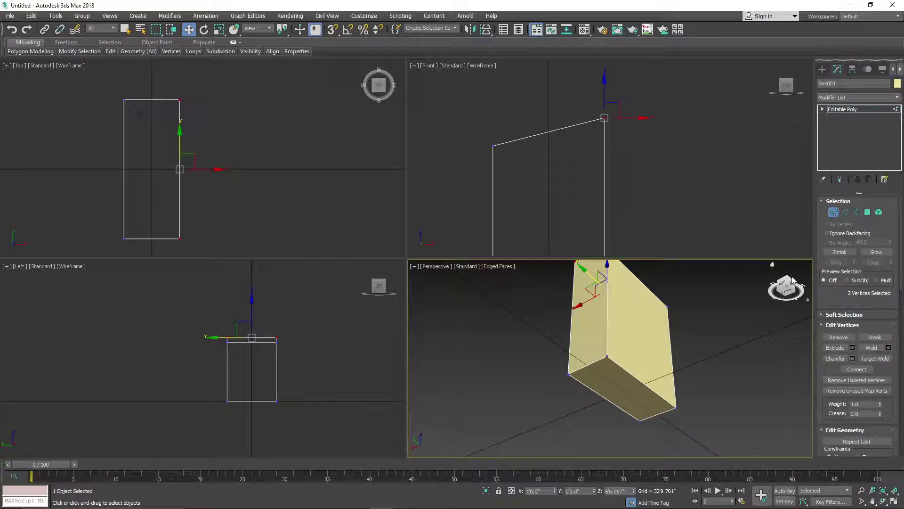
pyautogui.moveTo(793, 285); pyautogui.dragTo(772, 341)
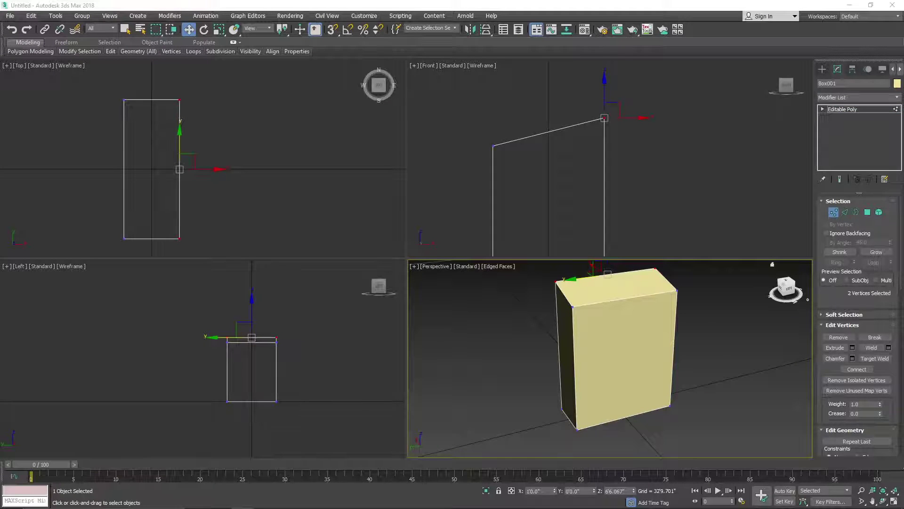
pyautogui.scroll(5, 629, 327)
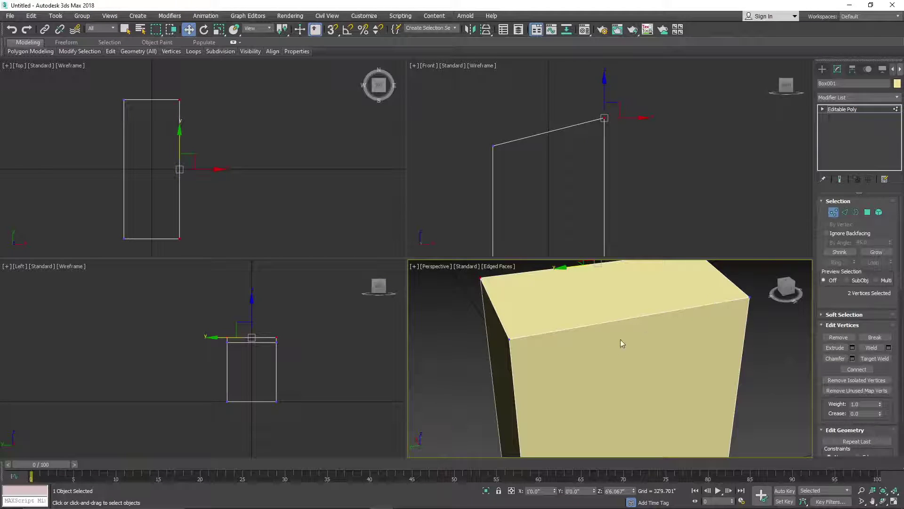
pyautogui.hotkey('ctrl', 'z')
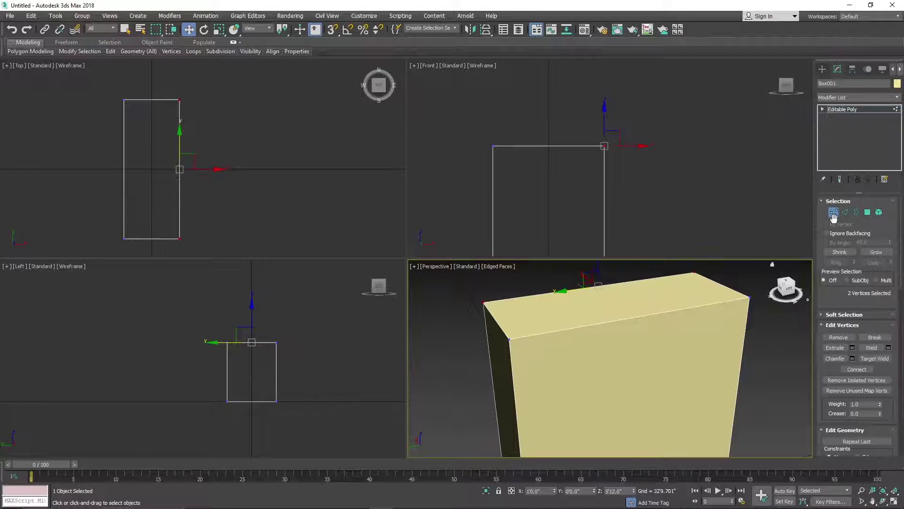
# - Switch to polygon level and delete the top face of the box
pyautogui.click(867, 212)
pyautogui.click(659, 330)
pyautogui.click(661, 301)
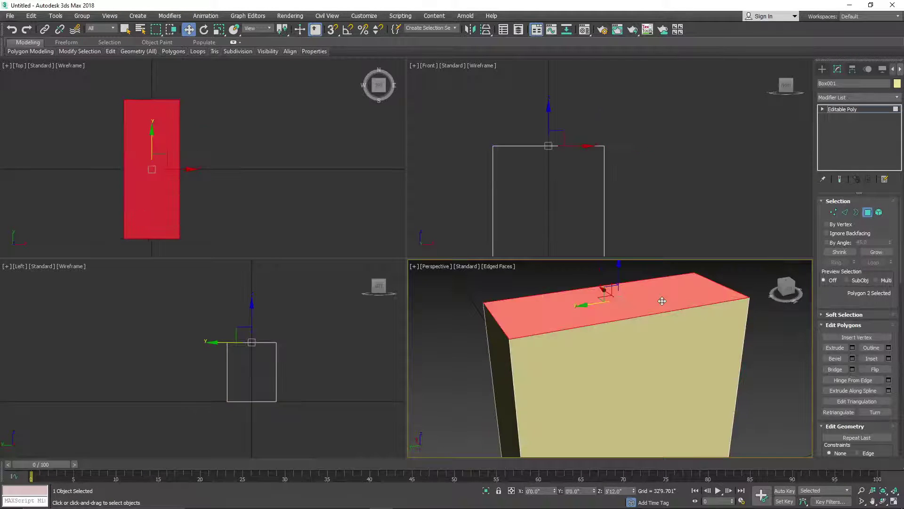
pyautogui.press('Delete')
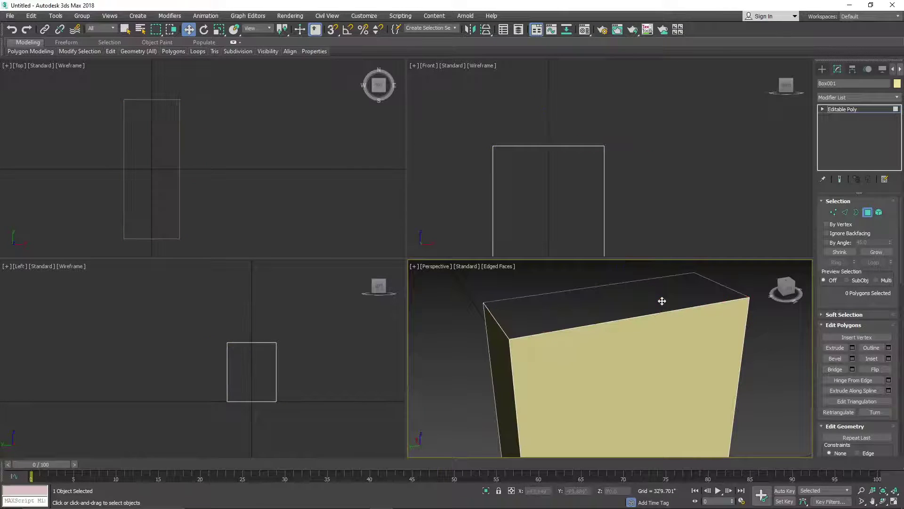
# - Select the border around the open top at border level, and undo both the selection and the face deletion
pyautogui.click(856, 212)
pyautogui.click(634, 318)
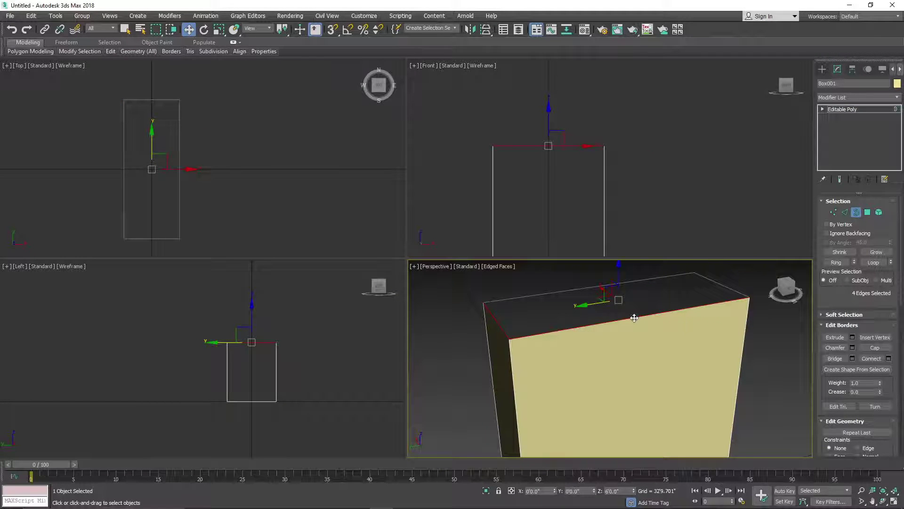
pyautogui.hotkey('ctrl', 'z')
pyautogui.hotkey('ctrl', 'z')
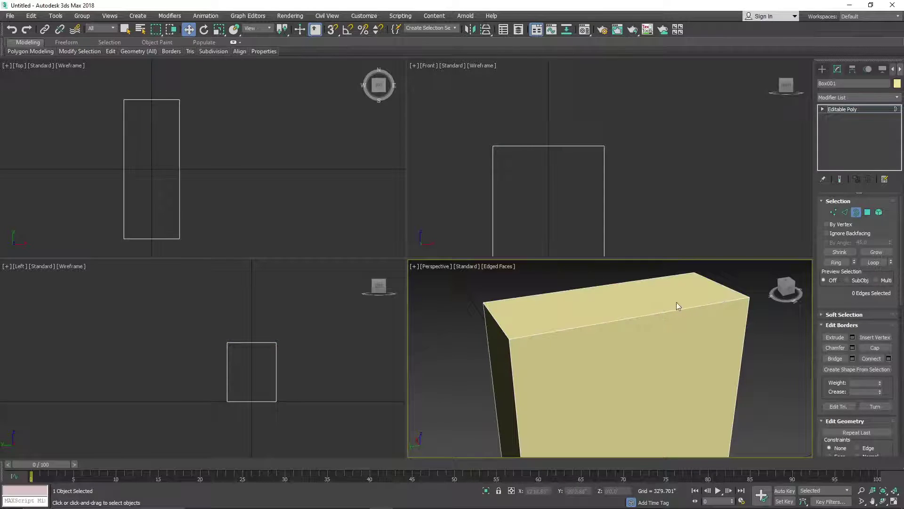
# - Select the top face at polygon level, and return to the whole box to convert it to Editable Poly again
pyautogui.click(868, 212)
pyautogui.click(645, 298)
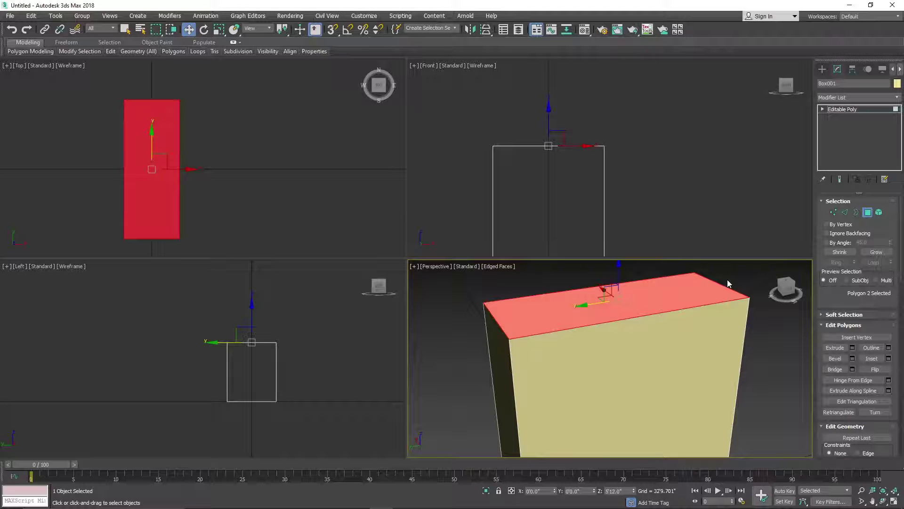
pyautogui.click(823, 70)
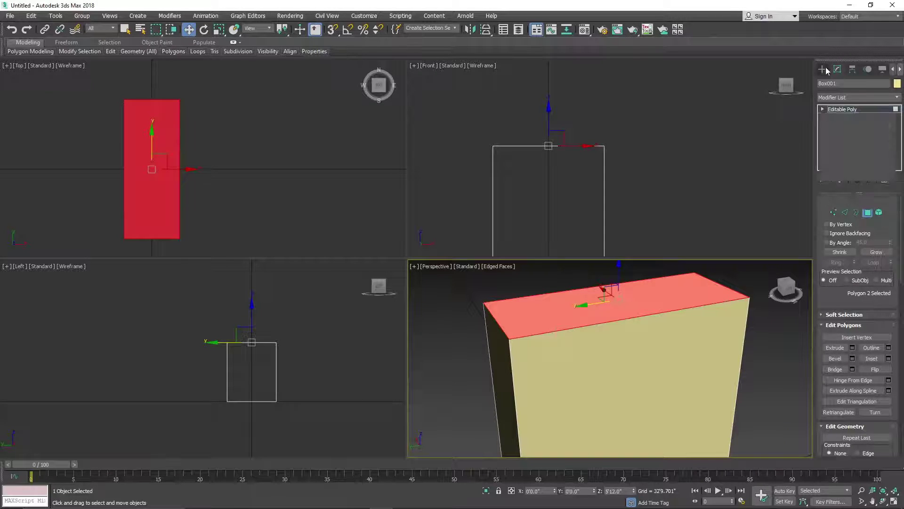
pyautogui.rightClick(596, 216)
pyautogui.moveTo(613, 313)
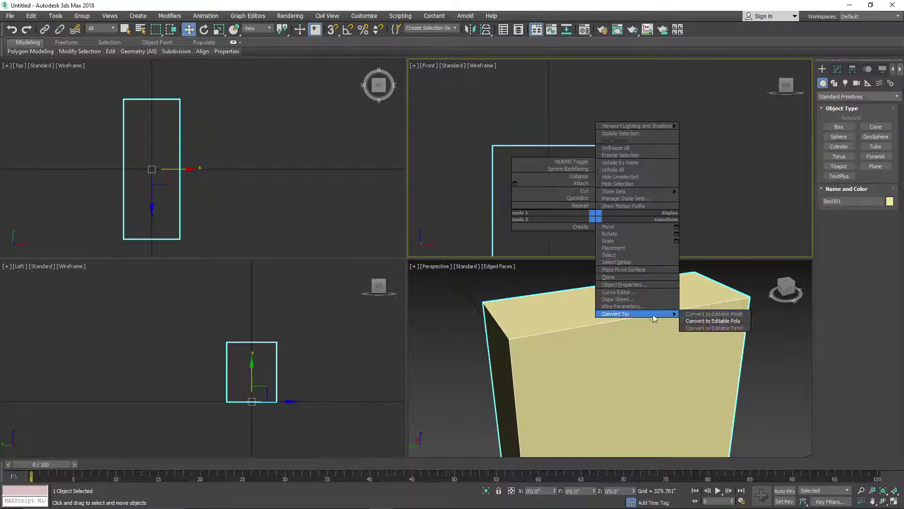
pyautogui.click(719, 318)
# - Clone the box as a Copy and move the clone about 6'4" up in the Left view, just above the original
pyautogui.rightClick(592, 225)
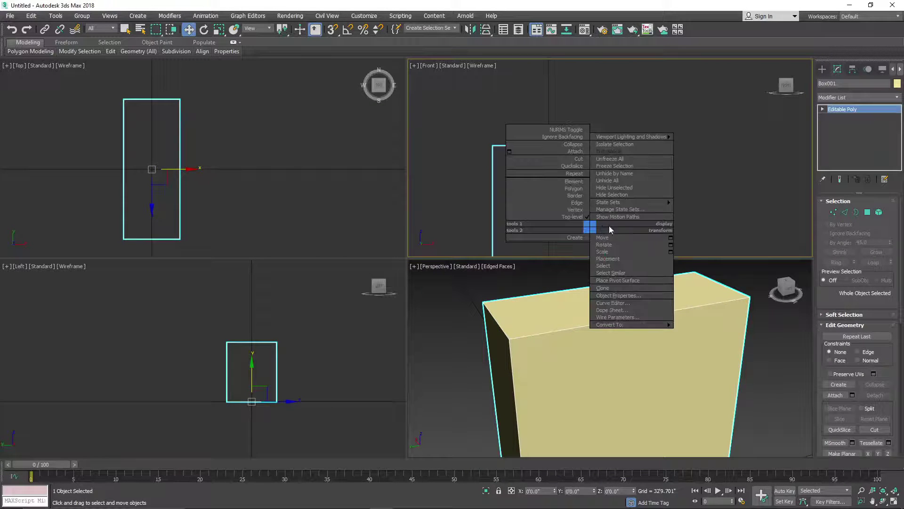
pyautogui.click(612, 292)
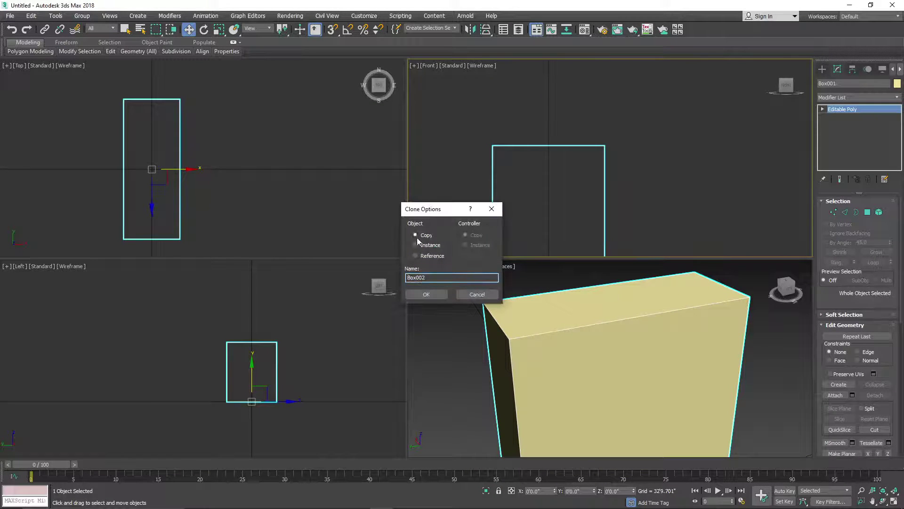
pyautogui.click(416, 236)
pyautogui.click(426, 294)
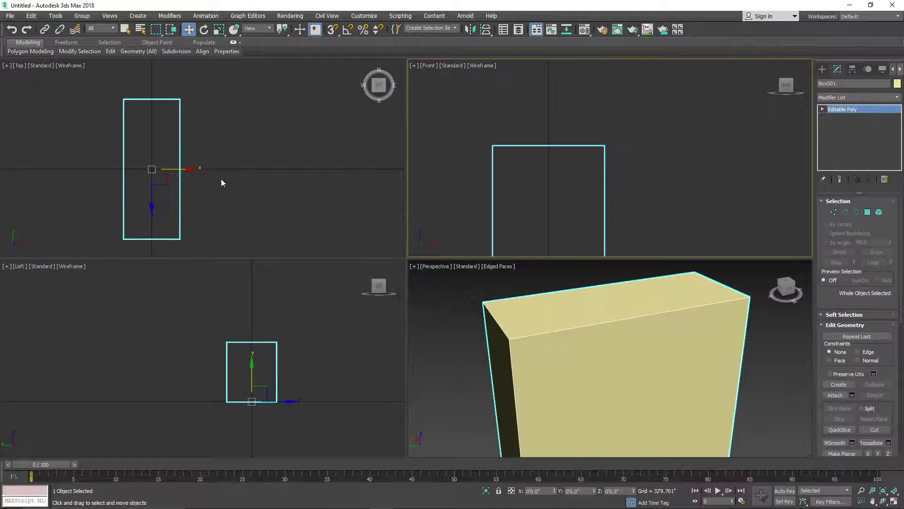
pyautogui.click(248, 358)
pyautogui.moveTo(242, 364); pyautogui.dragTo(242, 302)
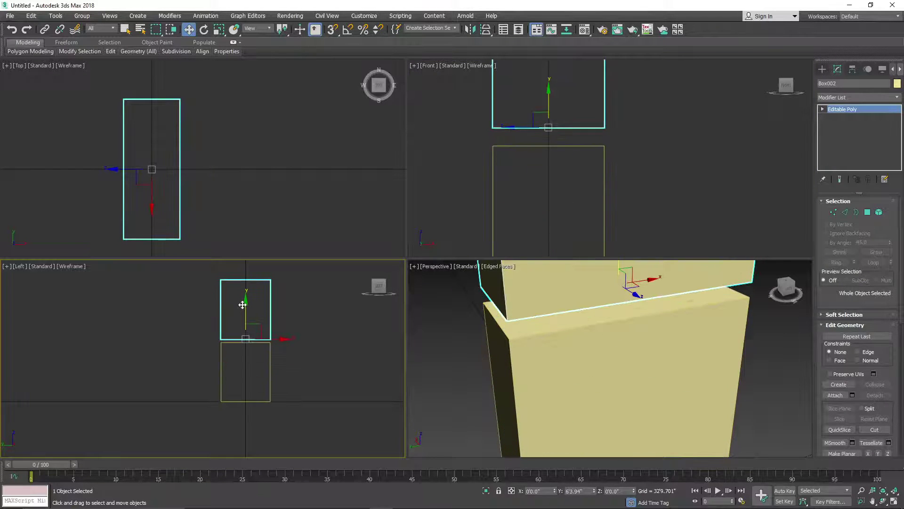
# - Scale the upper box uniformly to about 104.8 percent so it overhangs the lower box
pyautogui.scroll(3, 218, 340)
pyautogui.click(219, 29)
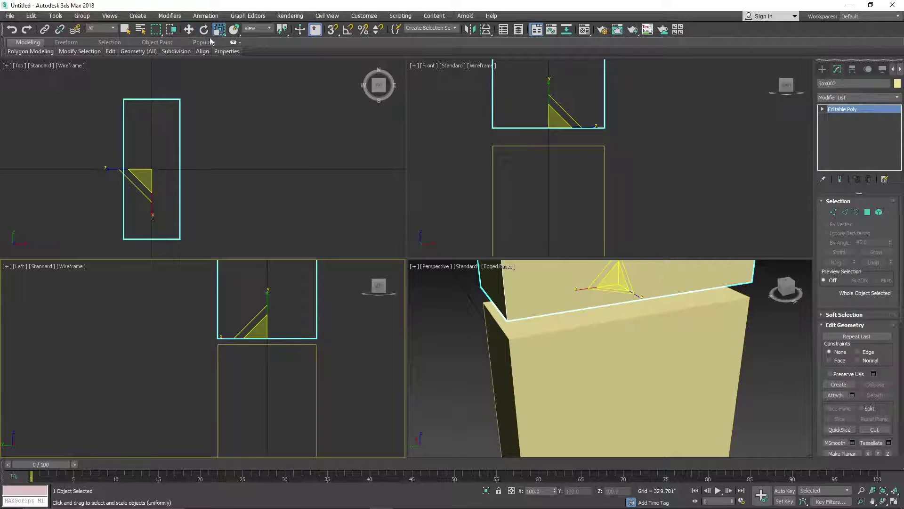
pyautogui.moveTo(134, 192); pyautogui.dragTo(185, 191, button='middle')
pyautogui.scroll(4, 188, 175)
pyautogui.moveTo(220, 163); pyautogui.dragTo(222, 160)
pyautogui.moveTo(222, 161); pyautogui.dragTo(230, 180, button='middle')
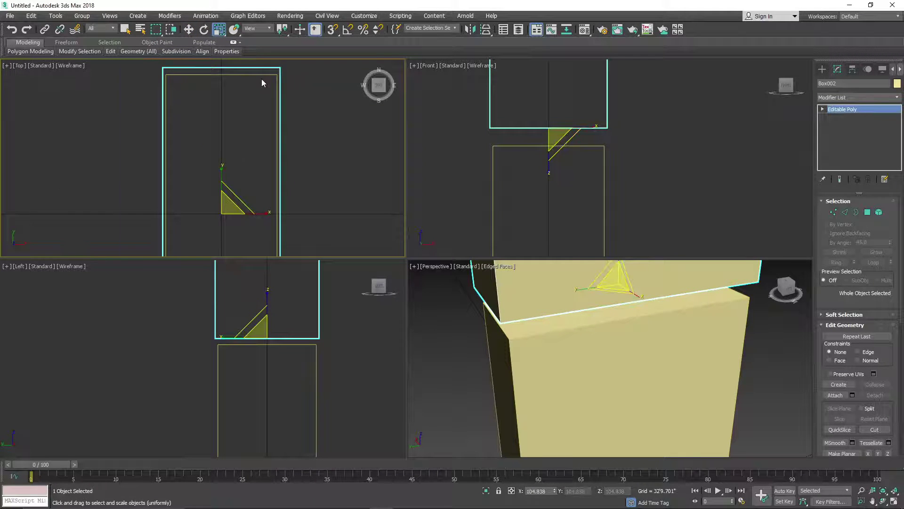
# - Reduce the upper box's Y scale to about 101 percent in the Top view and check its overhang at both ends
pyautogui.moveTo(214, 179); pyautogui.dragTo(214, 181)
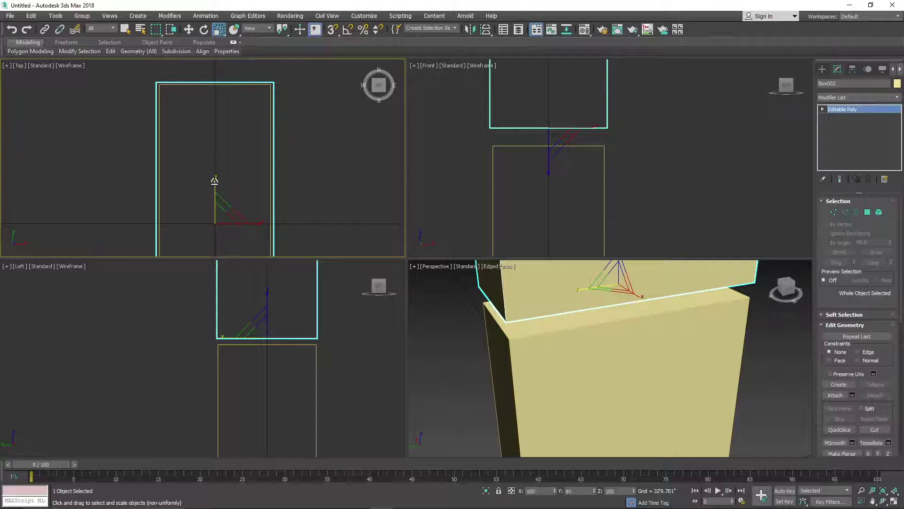
pyautogui.scroll(2, 157, 78)
pyautogui.scroll(-7, 161, 81)
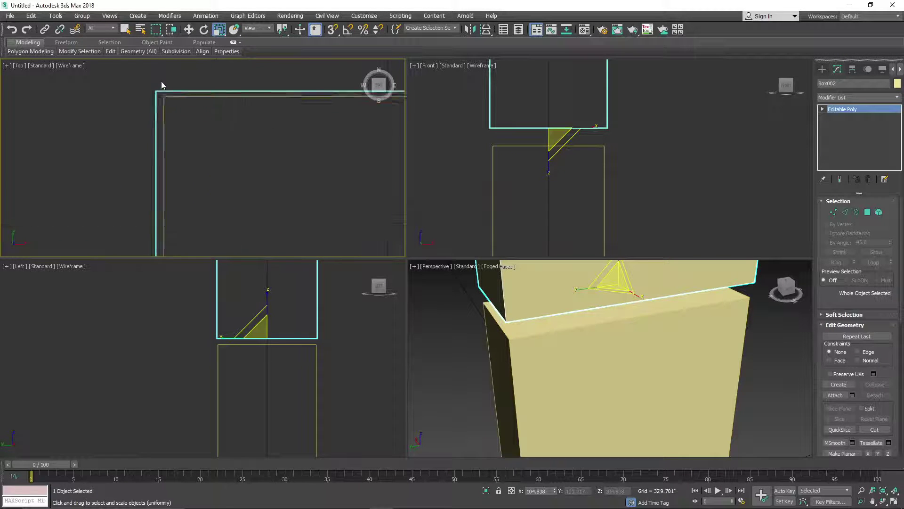
pyautogui.moveTo(201, 146); pyautogui.dragTo(202, 100, button='middle')
pyautogui.scroll(3, 192, 235)
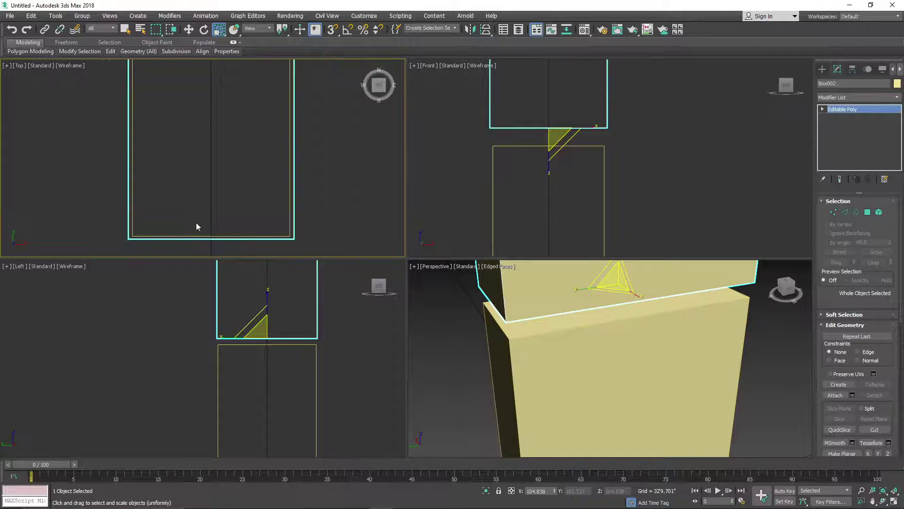
pyautogui.scroll(-3, 195, 222)
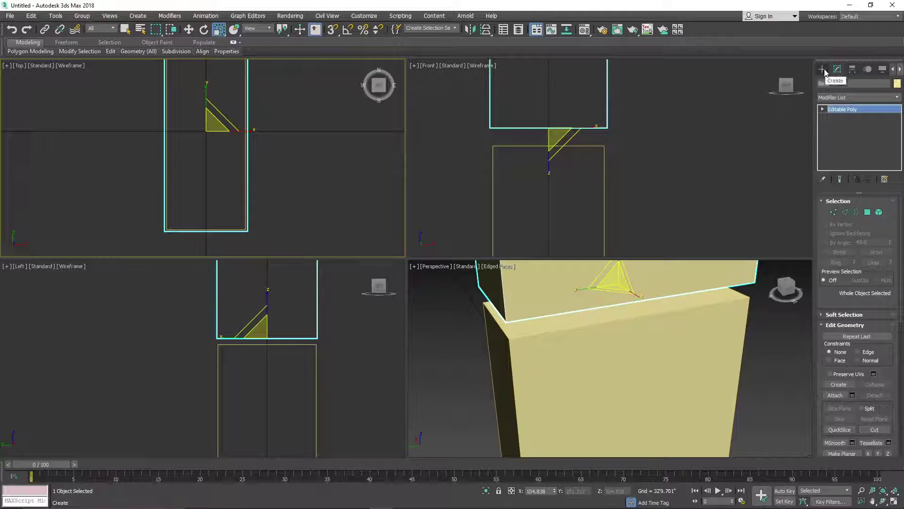
# - Select the upper box's four top vertices in the Left view and move them down to flatten it into a thin slab
pyautogui.scroll(-3, 257, 325)
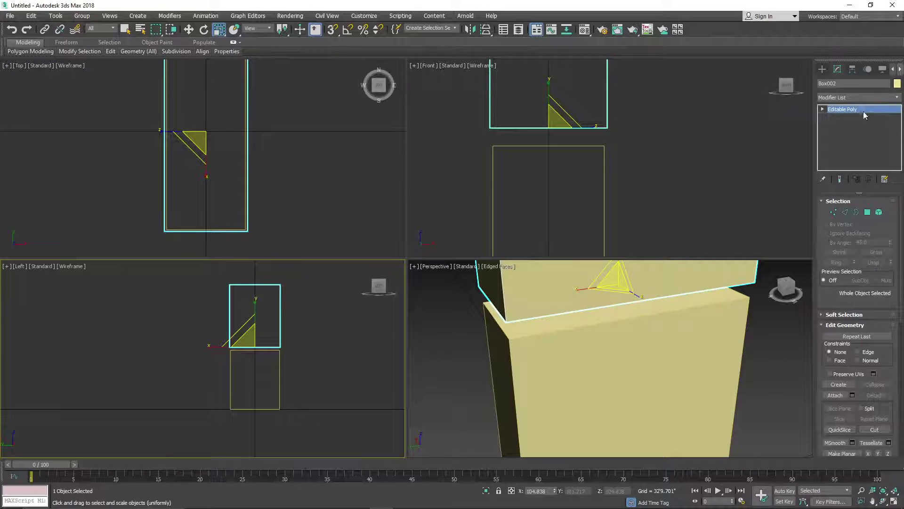
pyautogui.click(833, 212)
pyautogui.moveTo(283, 350); pyautogui.dragTo(302, 385, button='middle')
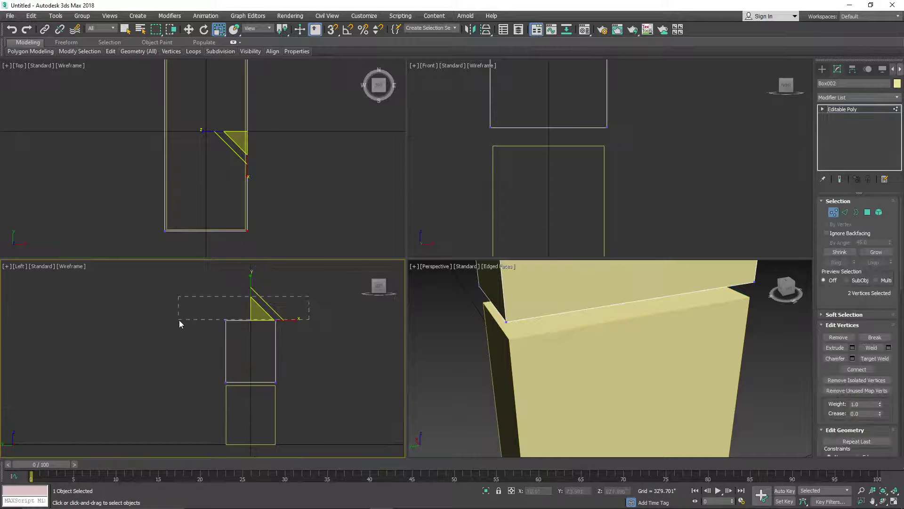
pyautogui.moveTo(179, 320); pyautogui.dragTo(179, 320)
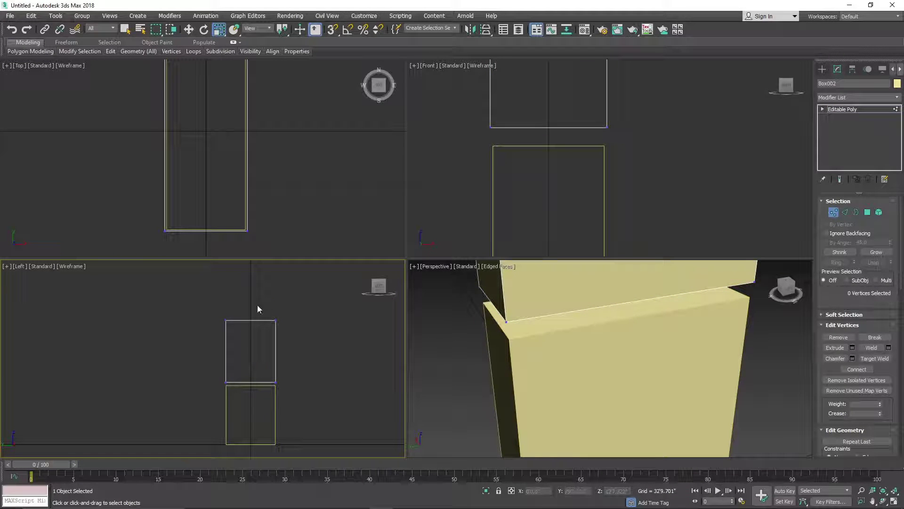
pyautogui.click(191, 33)
pyautogui.moveTo(252, 288); pyautogui.dragTo(262, 348)
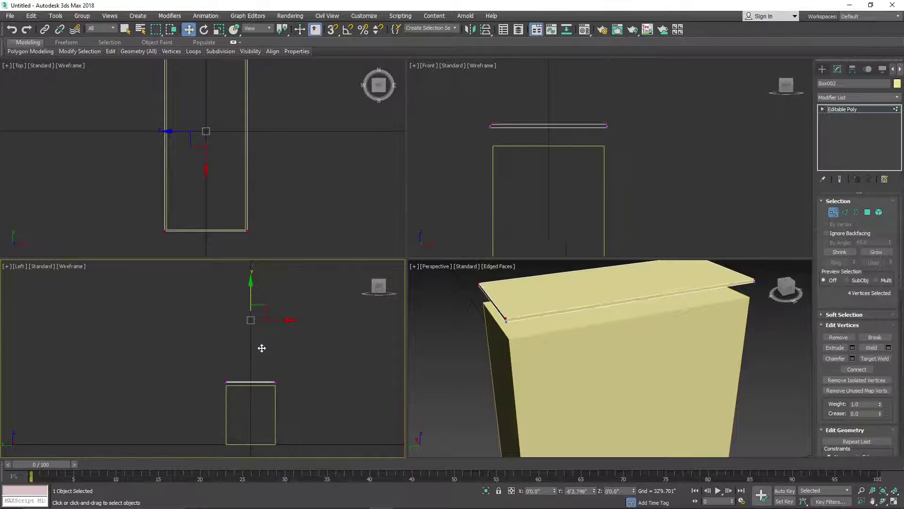
# - Raise the slab's four top vertices to a Z height of about 6'5.4" to thicken it slightly, and inspect it in Perspective
pyautogui.scroll(5, 235, 399)
pyautogui.moveTo(225, 402); pyautogui.dragTo(299, 370, button='middle')
pyautogui.scroll(2, 304, 368)
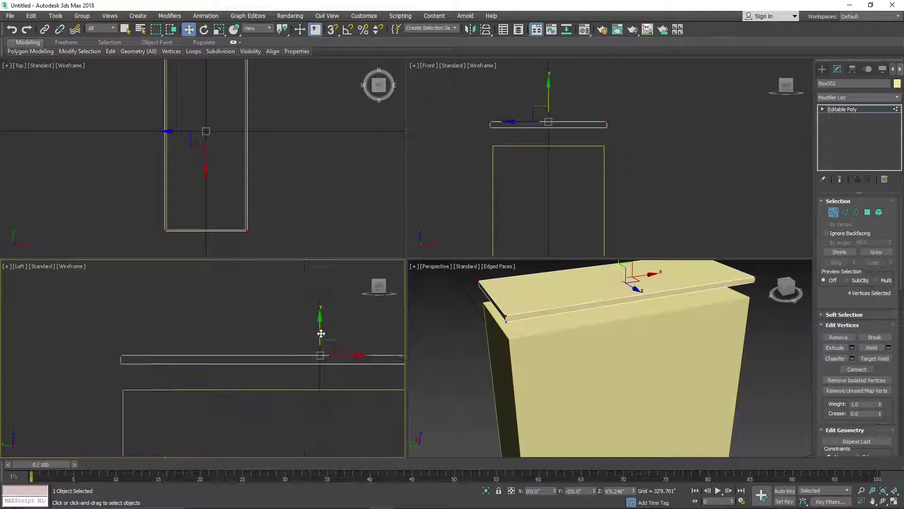
pyautogui.moveTo(321, 333); pyautogui.dragTo(321, 332)
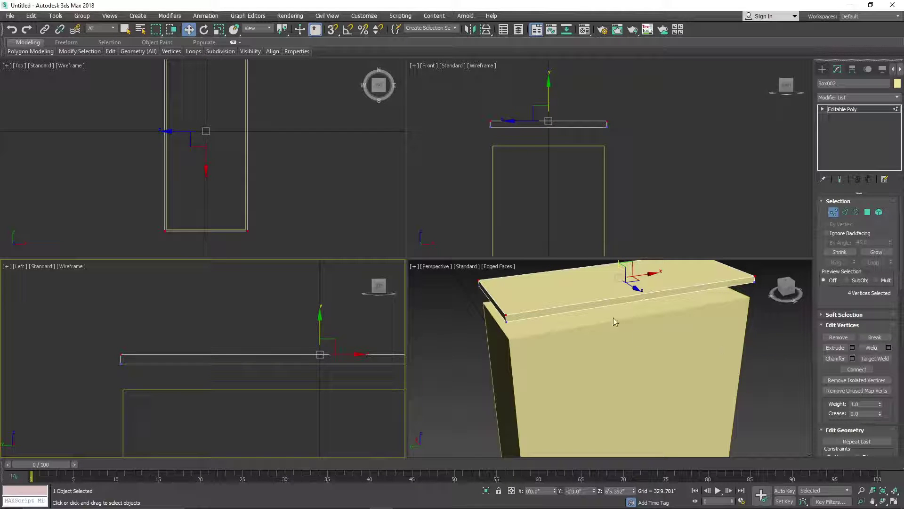
pyautogui.keyDown('alt'); pyautogui.moveTo(613, 317); pyautogui.dragTo(554, 325, button='middle'); pyautogui.keyUp('alt')
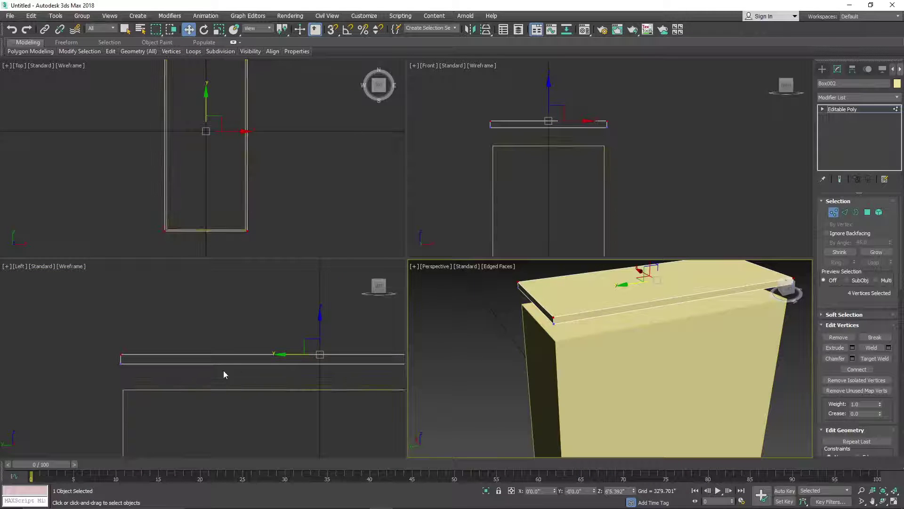
# - Select the slab's four vertical corner edges at both ends in the Left view
pyautogui.moveTo(224, 370); pyautogui.dragTo(230, 366, button='middle')
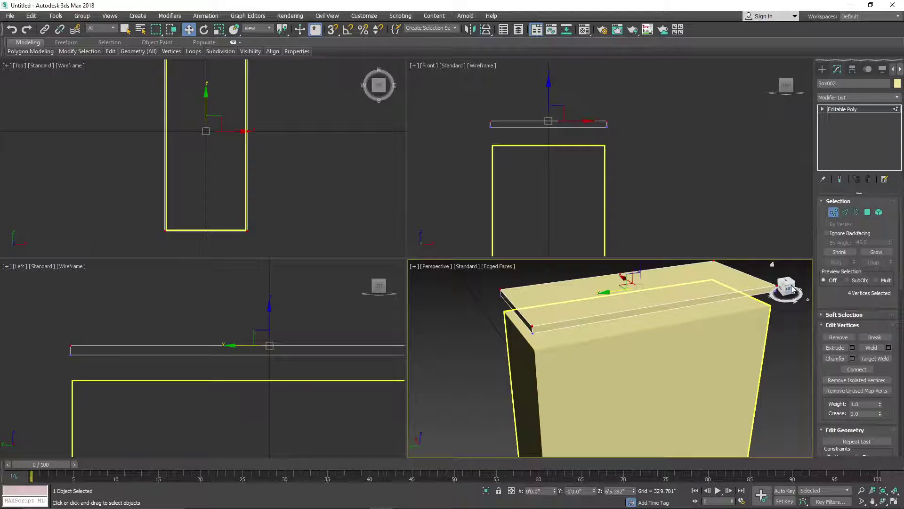
pyautogui.moveTo(787, 287); pyautogui.dragTo(864, 248)
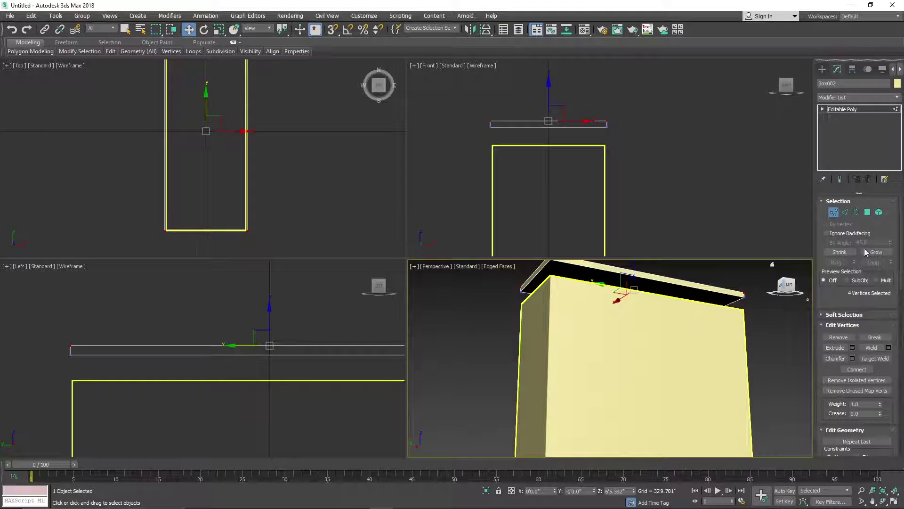
pyautogui.click(868, 213)
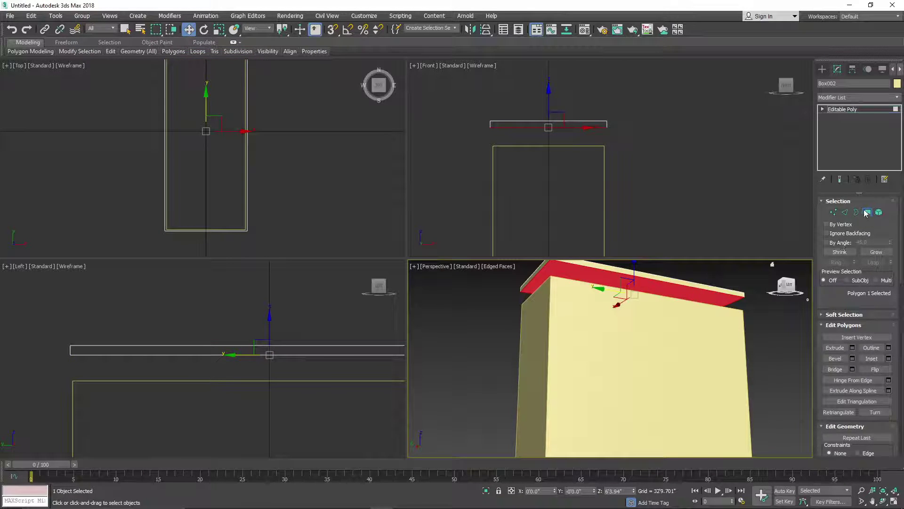
pyautogui.click(845, 212)
pyautogui.scroll(8, 63, 351)
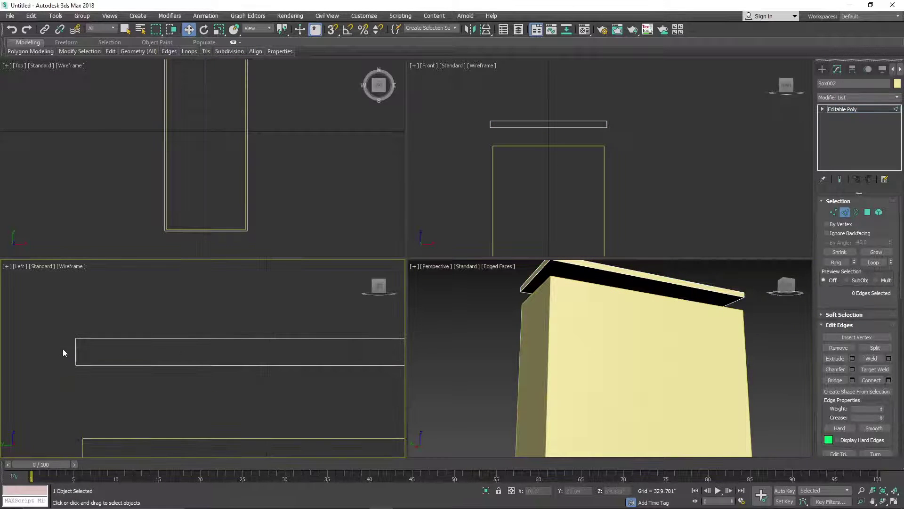
pyautogui.click(87, 358)
pyautogui.scroll(-5, 152, 362)
pyautogui.scroll(-5, 152, 362)
pyautogui.moveTo(253, 360); pyautogui.dragTo(28, 349, button='middle')
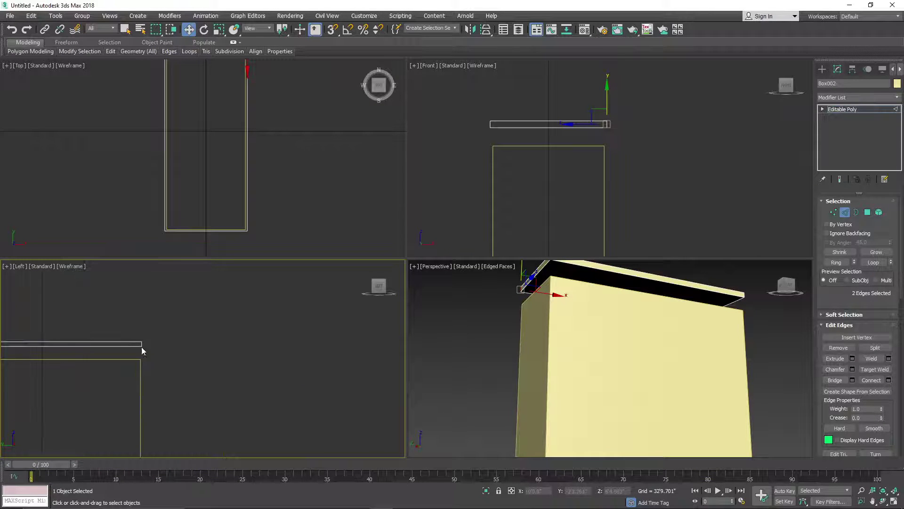
pyautogui.scroll(8, 142, 348)
pyautogui.keyDown('ctrl'); pyautogui.moveTo(166, 347); pyautogui.dragTo(121, 352); pyautogui.keyUp('ctrl')
# - Change the Perspective view to Orthographic and frame the slab's near corner close up
pyautogui.keyDown('alt'); pyautogui.moveTo(608, 363); pyautogui.dragTo(722, 293, button='middle'); pyautogui.keyUp('alt')
pyautogui.keyDown('alt'); pyautogui.moveTo(610, 358); pyautogui.dragTo(701, 331, button='middle'); pyautogui.keyUp('alt')
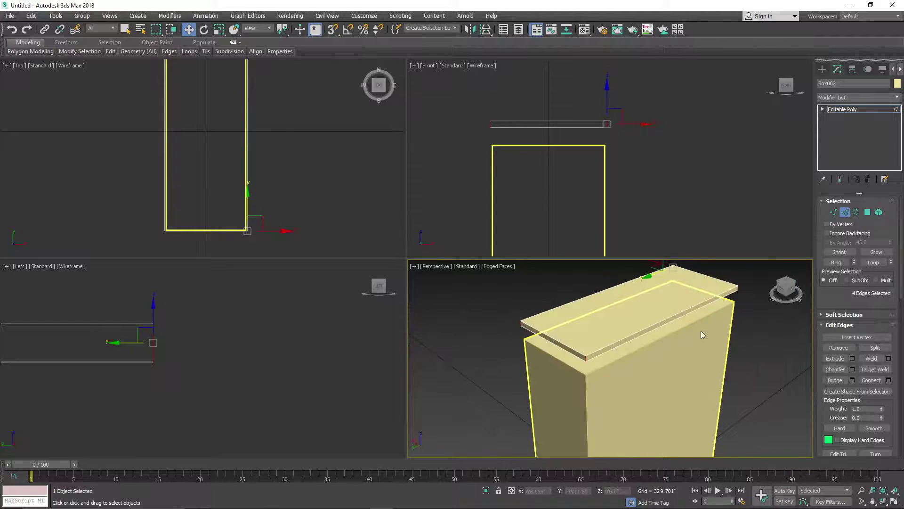
pyautogui.scroll(5, 598, 363)
pyautogui.scroll(-3, 505, 359)
pyautogui.moveTo(505, 360); pyautogui.dragTo(557, 355, button='middle')
pyautogui.scroll(-3, 557, 356)
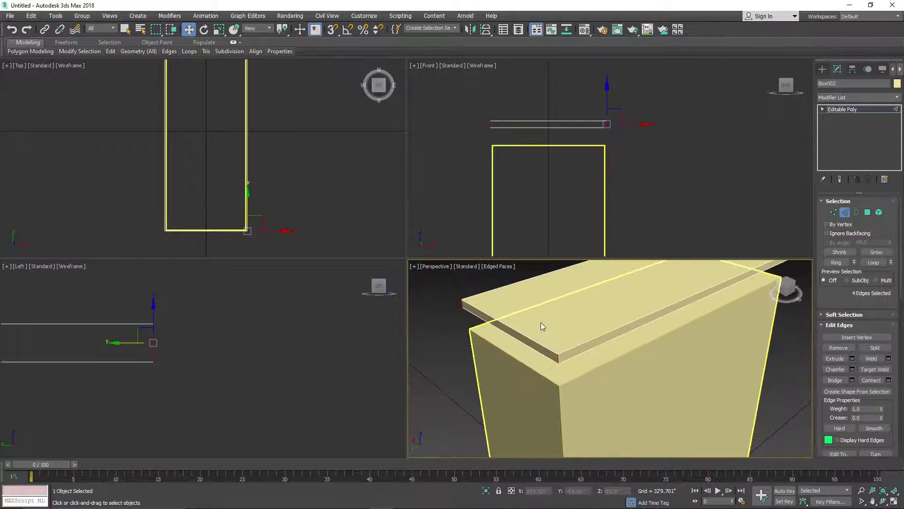
pyautogui.click(436, 266)
pyautogui.click(470, 310)
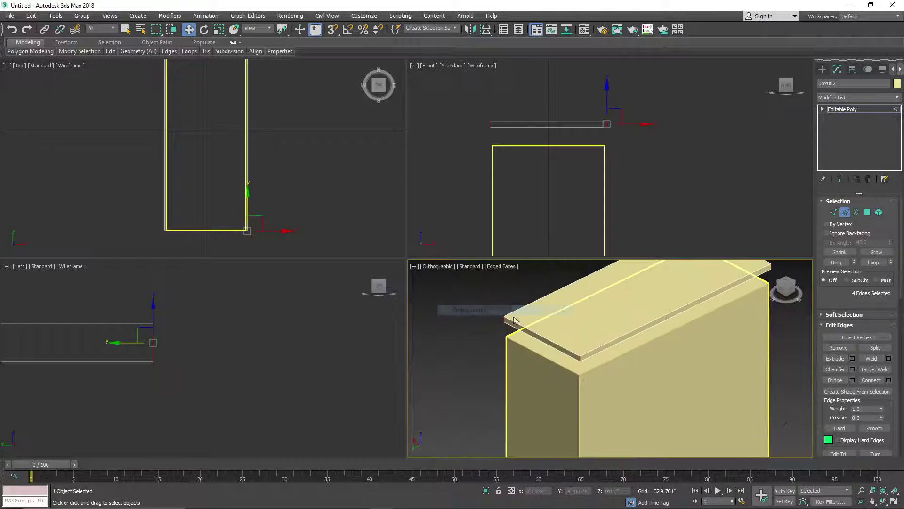
pyautogui.scroll(6, 650, 346)
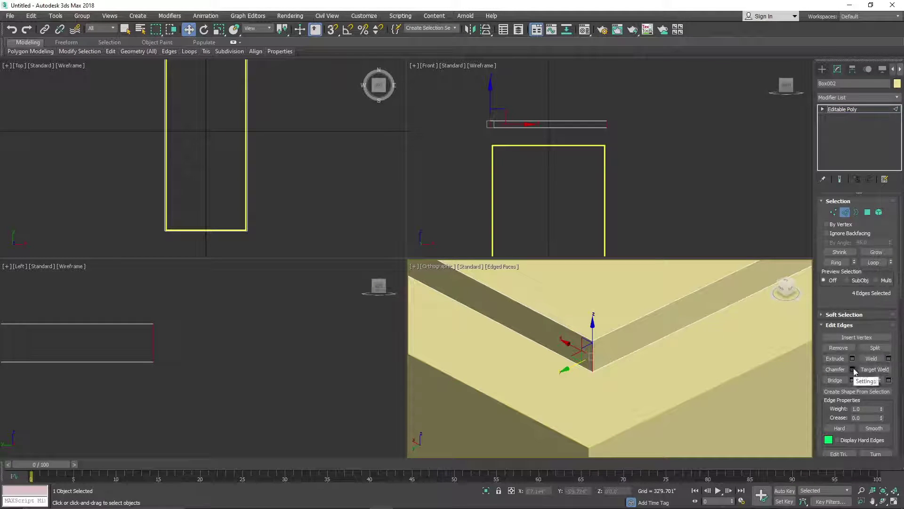
pyautogui.click(835, 369)
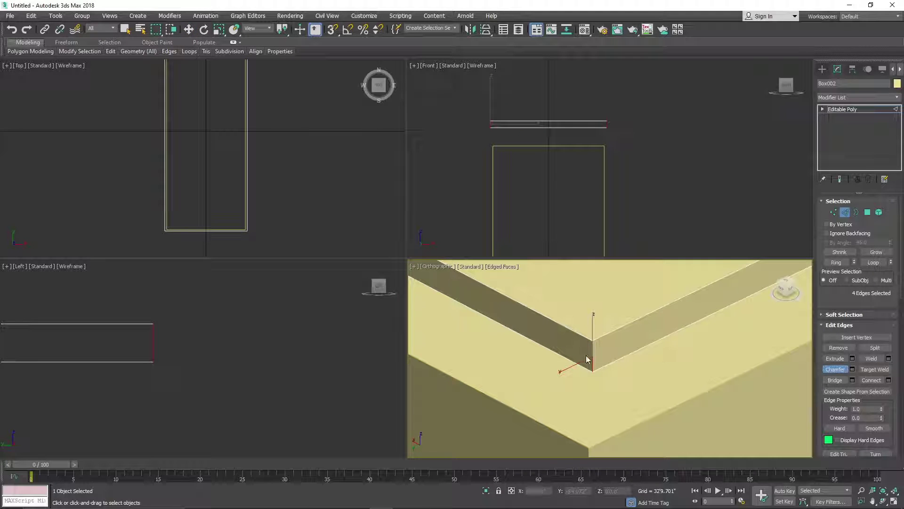
pyautogui.moveTo(591, 356); pyautogui.dragTo(623, 323)
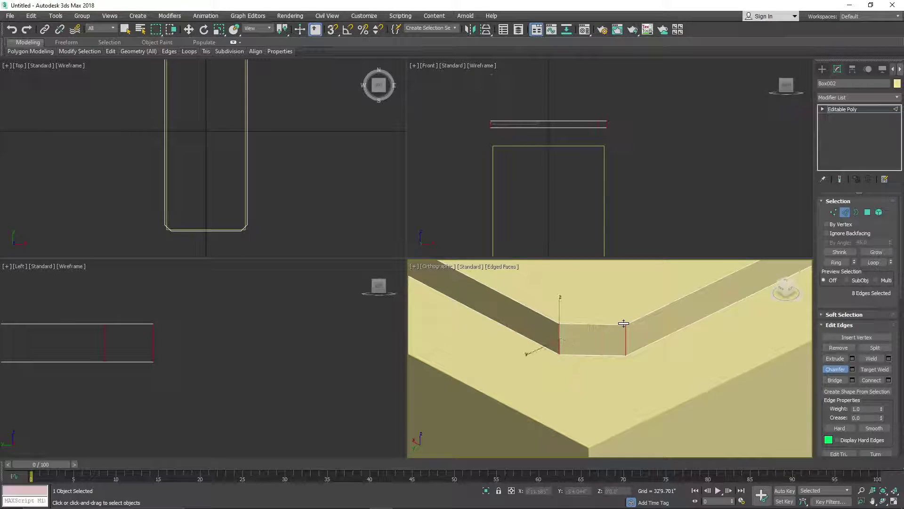
pyautogui.rightClick(634, 325)
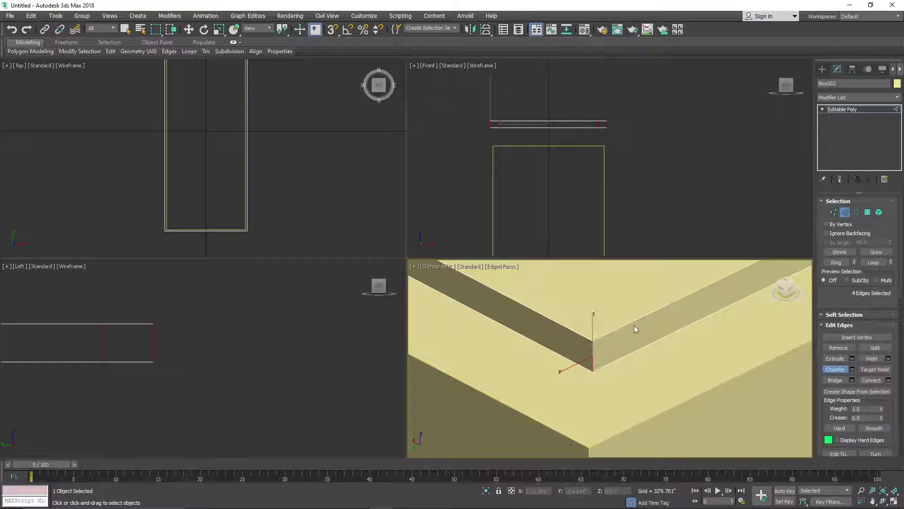
# - Open the Chamfer settings for the four corner edges and use the Standard Chamfer type
pyautogui.click(852, 370)
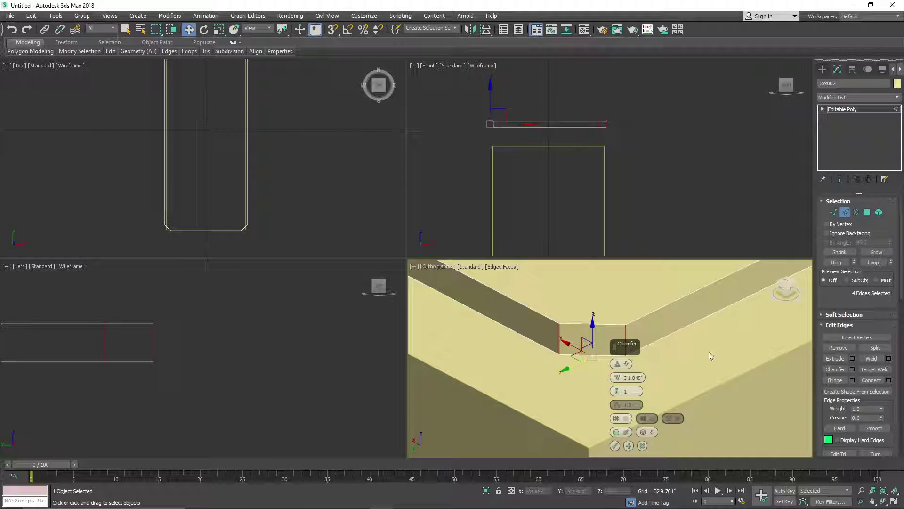
pyautogui.moveTo(717, 353); pyautogui.dragTo(713, 356, button='middle')
pyautogui.click(620, 363)
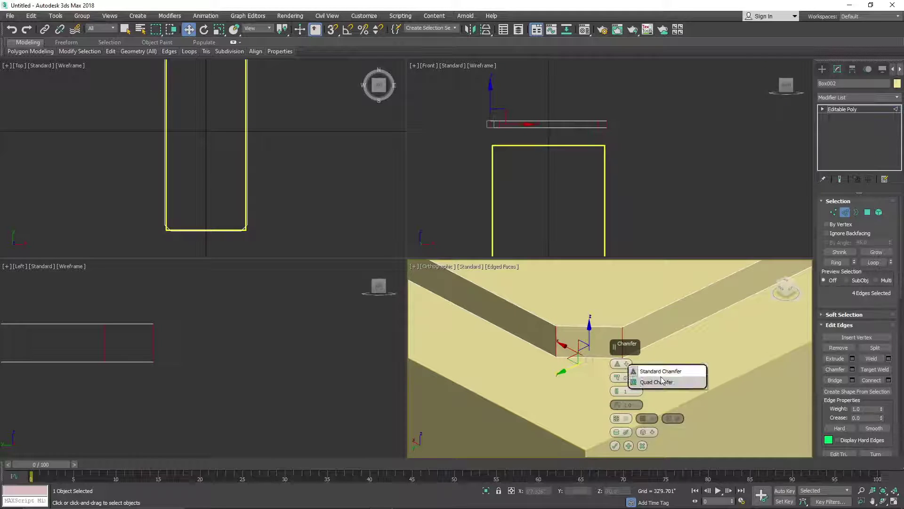
pyautogui.click(661, 380)
pyautogui.click(622, 363)
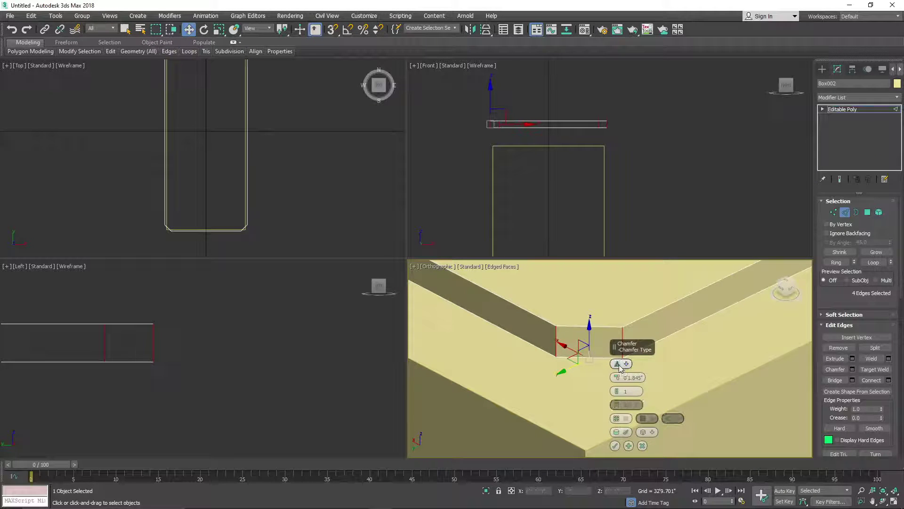
pyautogui.click(626, 368)
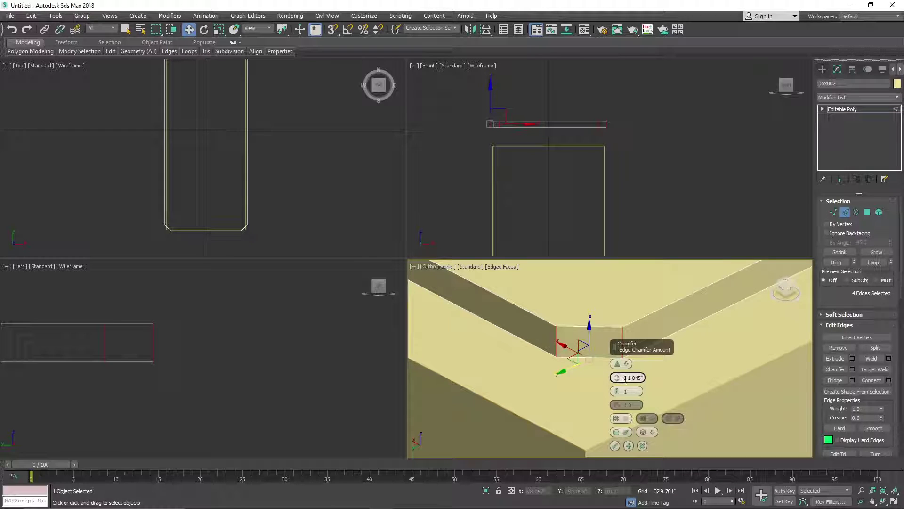
# - Set the corner edges' chamfer amount to 0.5" while checking the corner in the Top view
pyautogui.moveTo(623, 378); pyautogui.dragTo(669, 373)
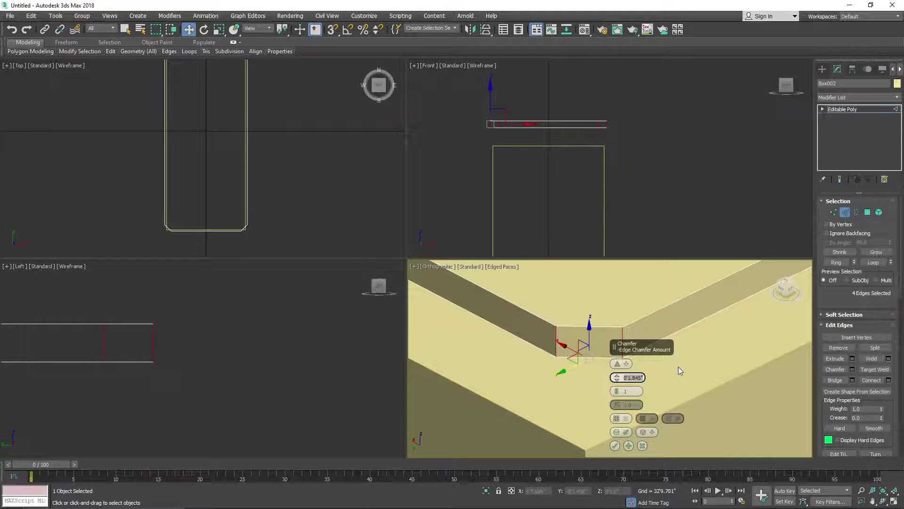
pyautogui.moveTo(184, 228); pyautogui.dragTo(195, 215, button='middle')
pyautogui.scroll(5, 195, 218)
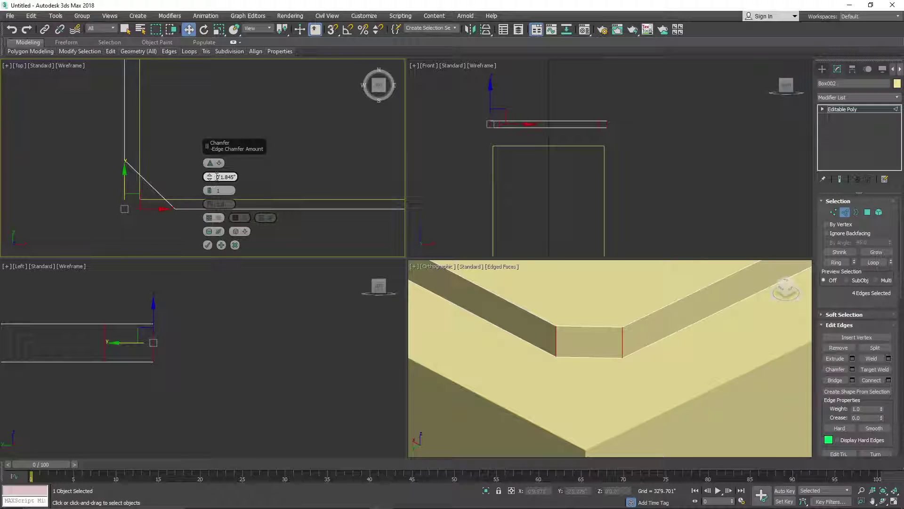
pyautogui.moveTo(210, 177); pyautogui.dragTo(217, 211)
pyautogui.scroll(5, 149, 209)
pyautogui.scroll(3, 126, 194)
pyautogui.scroll(-3, 115, 167)
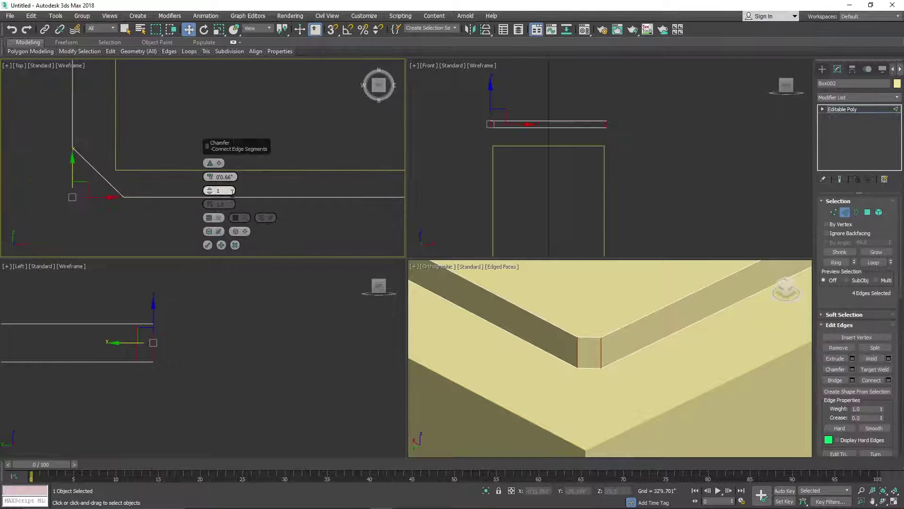
pyautogui.doubleClick(226, 177)
pyautogui.write('0.5')
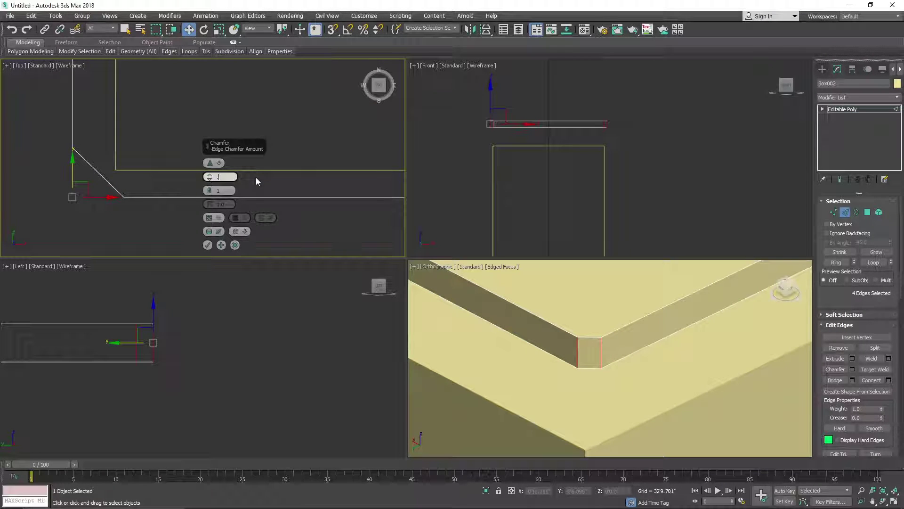
pyautogui.press('Return')
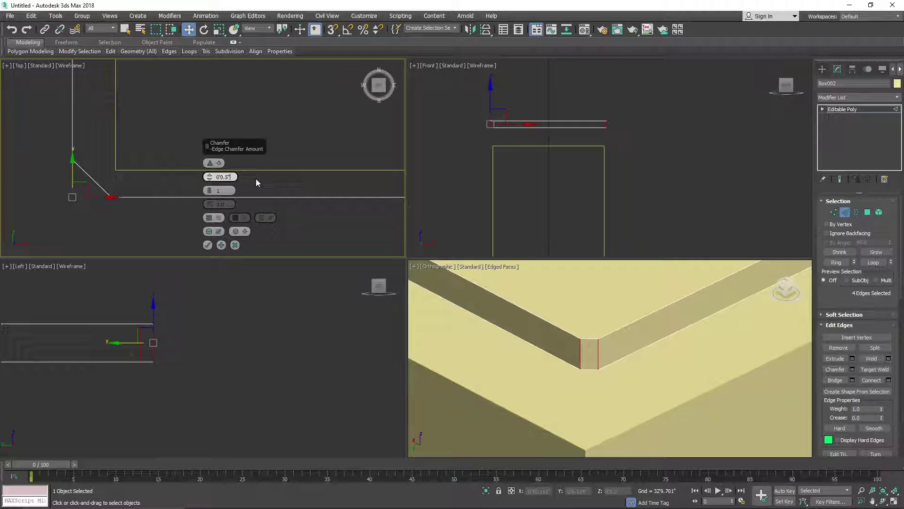
# - Set the corner chamfer to 3 segments and apply it to round the slab's corners
pyautogui.click(211, 189)
pyautogui.click(211, 189)
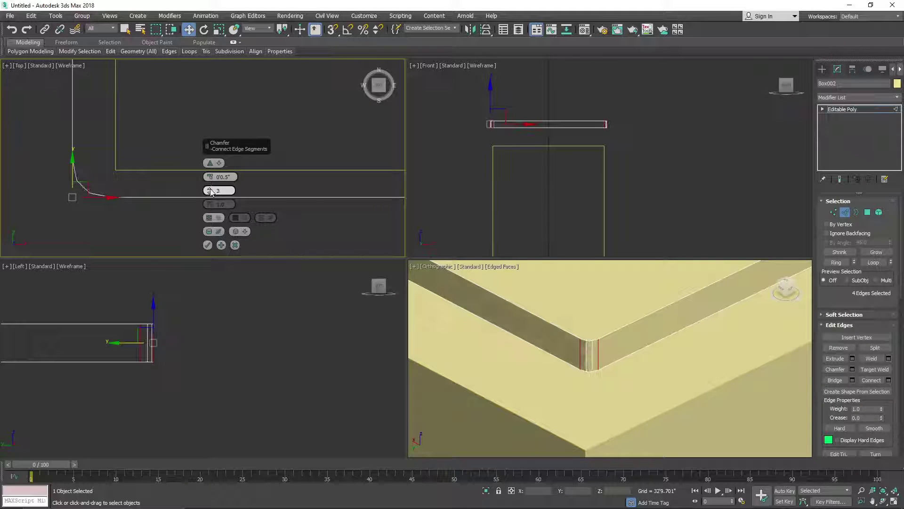
pyautogui.click(211, 190)
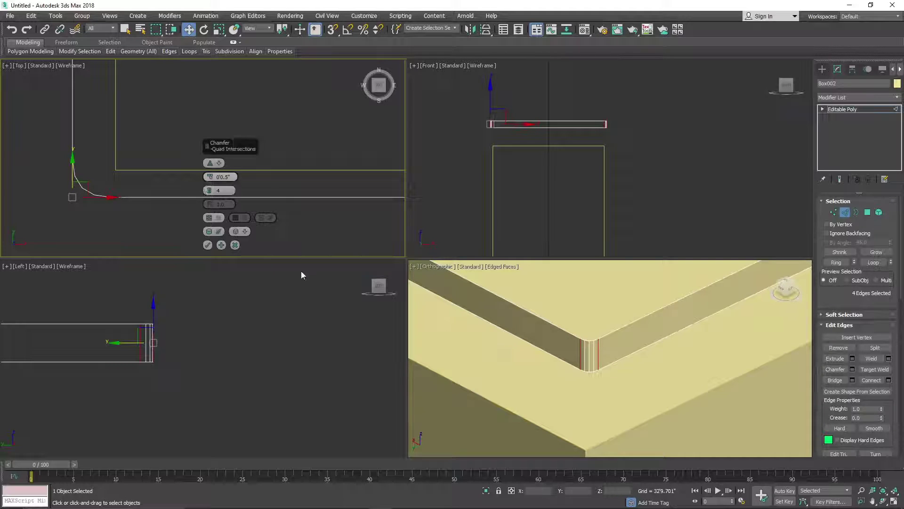
pyautogui.click(210, 193)
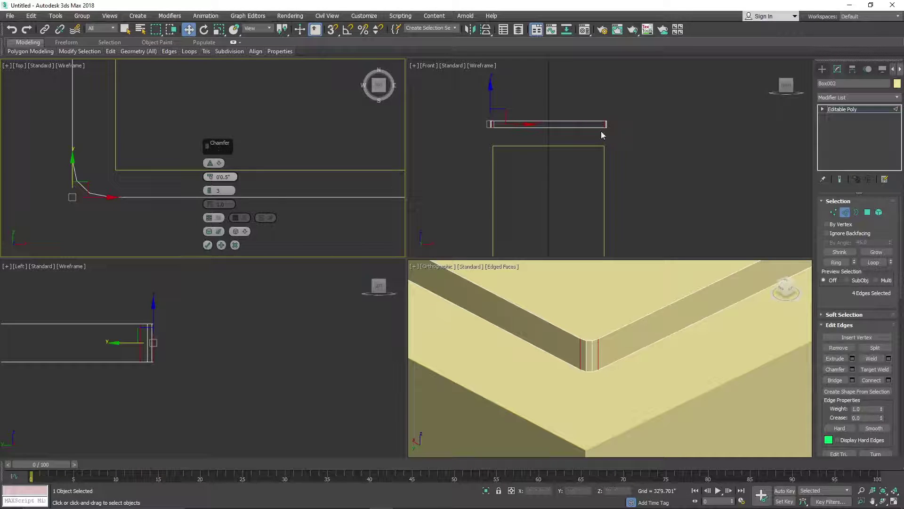
pyautogui.scroll(3, 601, 133)
pyautogui.moveTo(612, 132); pyautogui.dragTo(710, 156, button='middle')
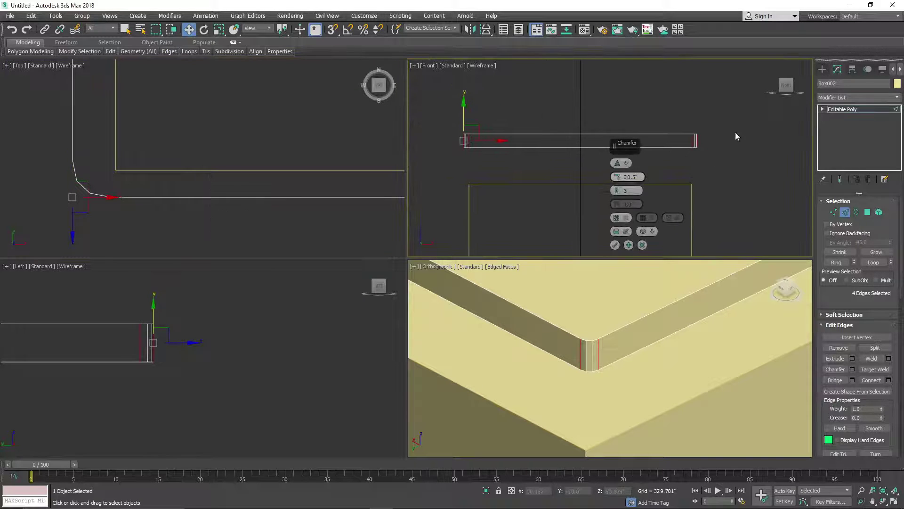
pyautogui.click(629, 244)
# - Select only the slab's top perimeter edges in the Front view and open their Chamfer settings
pyautogui.moveTo(723, 117); pyautogui.dragTo(423, 138)
pyautogui.keyDown('alt'); pyautogui.moveTo(433, 171); pyautogui.dragTo(746, 140); pyautogui.keyUp('alt')
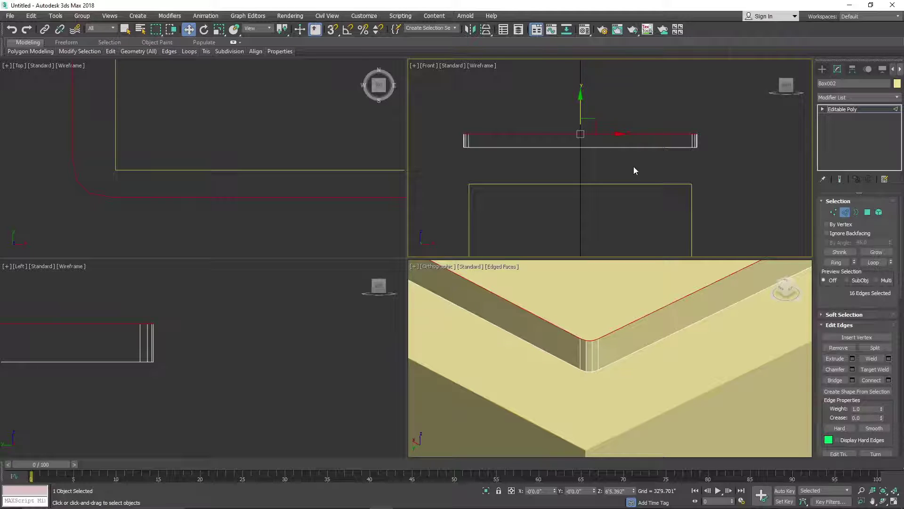
pyautogui.click(852, 369)
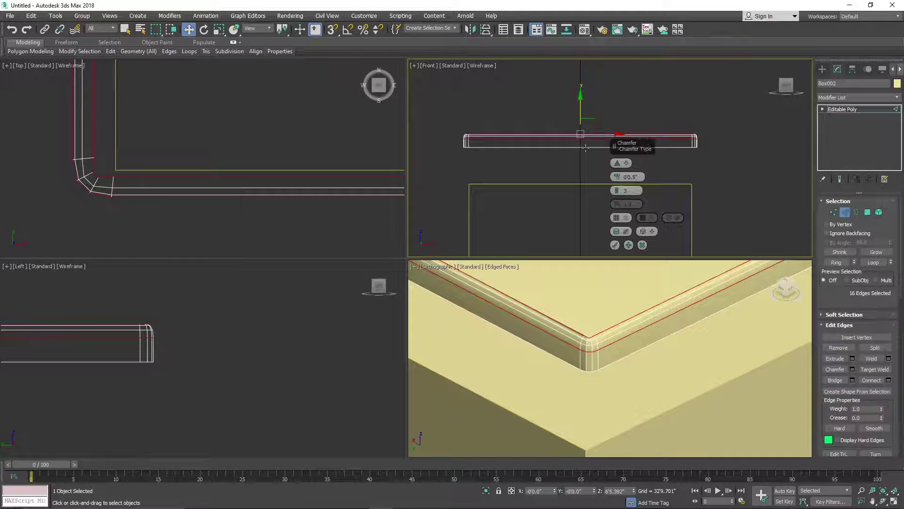
pyautogui.scroll(2, 546, 148)
pyautogui.scroll(4, 595, 325)
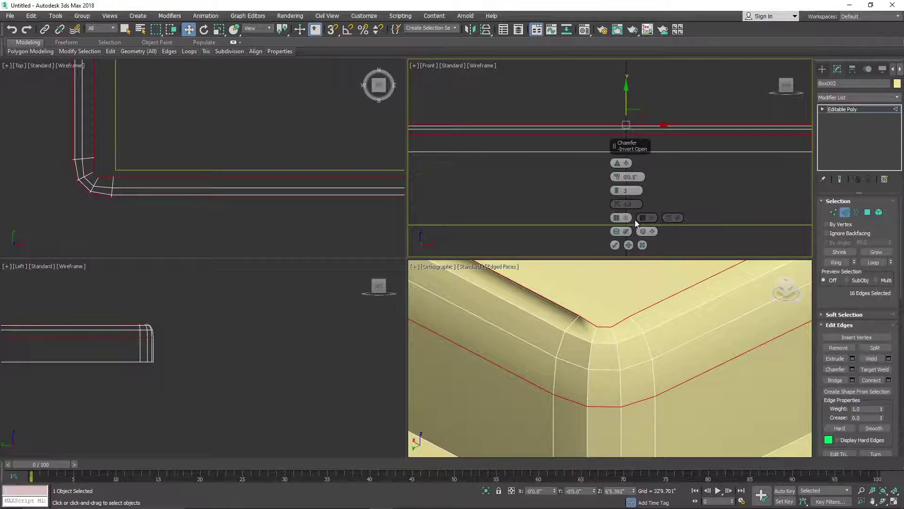
# - Change the top edges' chamfer type to Quad Chamfer and set its edge tension to 0.5
pyautogui.click(626, 163)
pyautogui.click(643, 182)
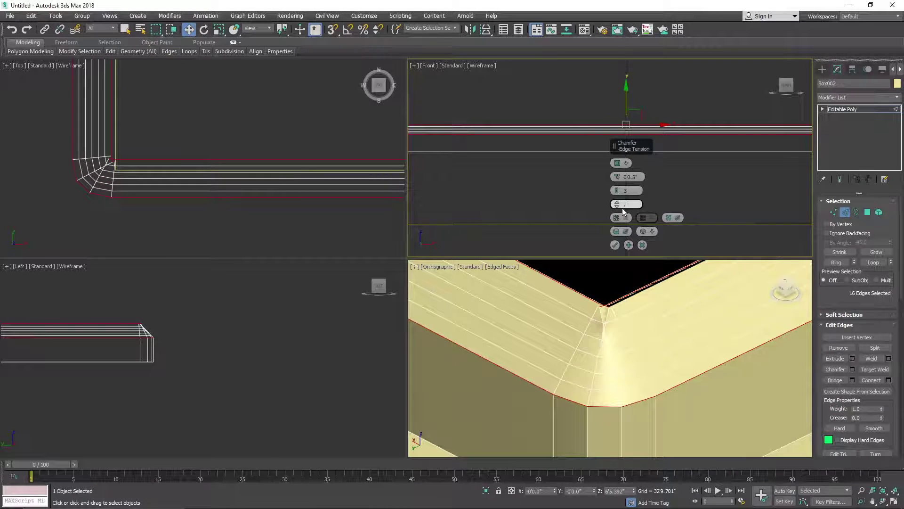
pyautogui.write('5')
pyautogui.press('Return')
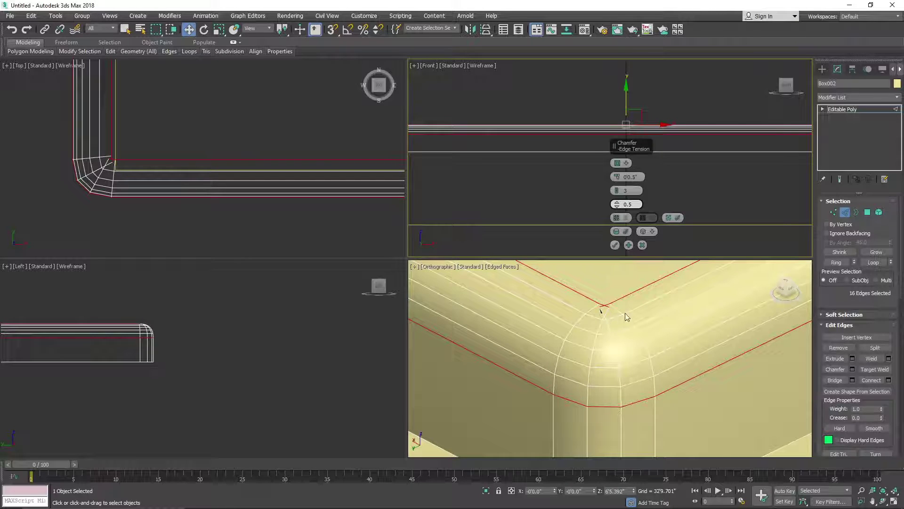
# - Reduce the top edges' chamfer to 2 segments with an amount of 0.25", and inspect the rounded corner
pyautogui.click(617, 190)
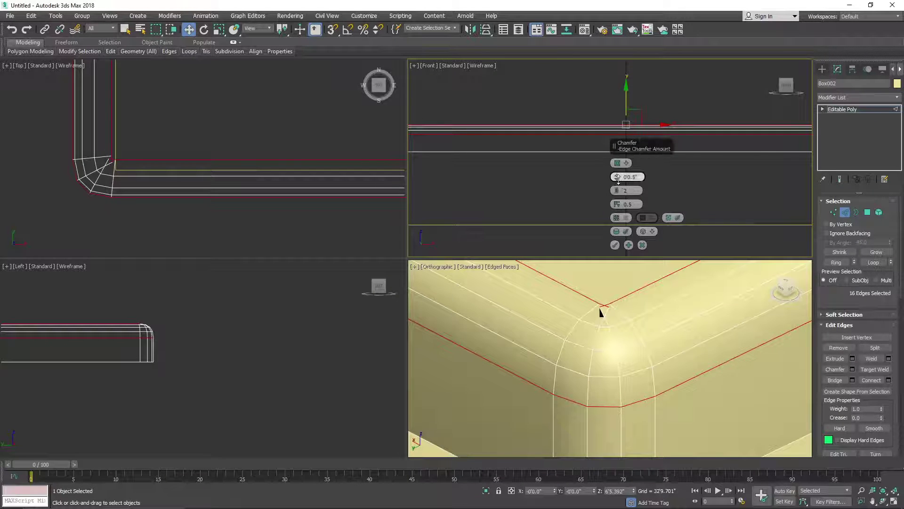
pyautogui.moveTo(618, 179); pyautogui.dragTo(654, 177)
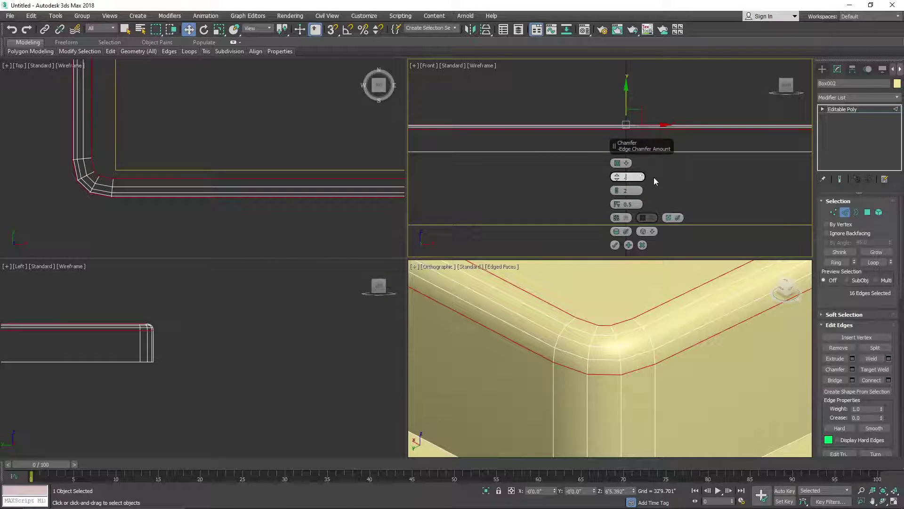
pyautogui.write('.25')
pyautogui.press('Return')
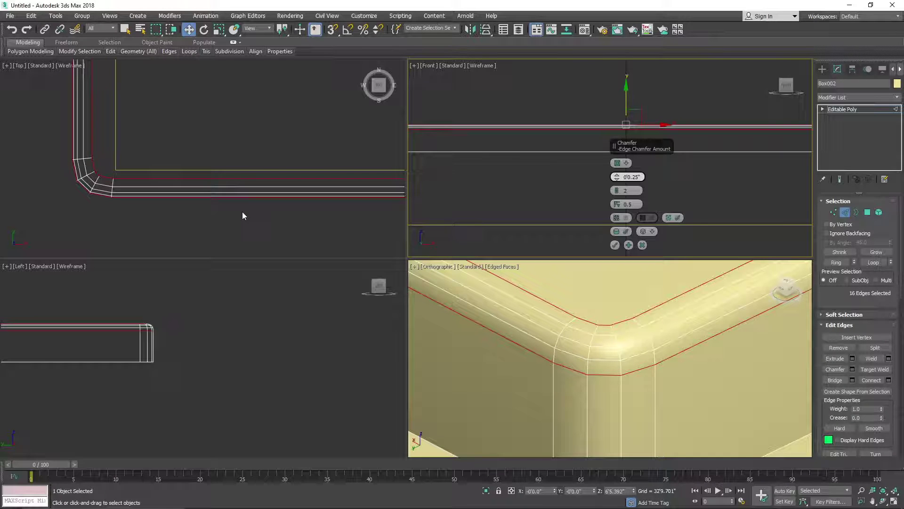
pyautogui.middleClick(673, 375)
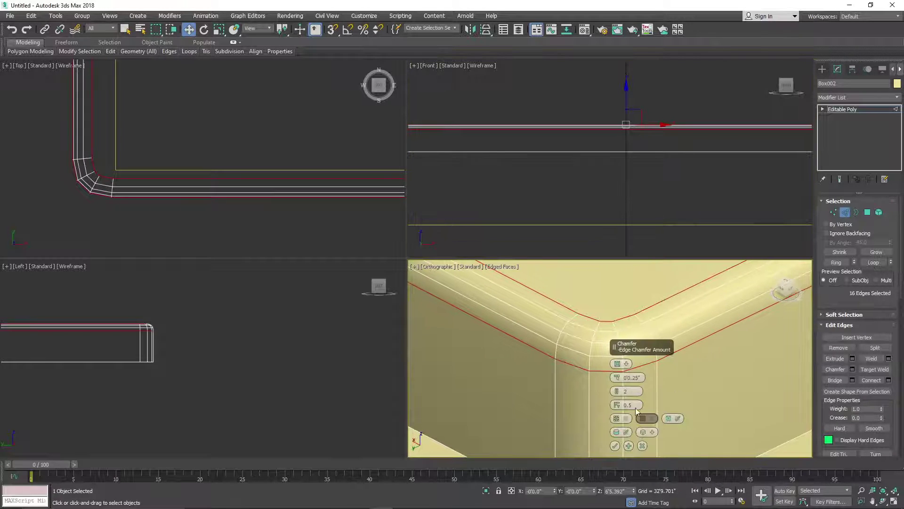
pyautogui.moveTo(669, 397); pyautogui.dragTo(646, 357, button='middle')
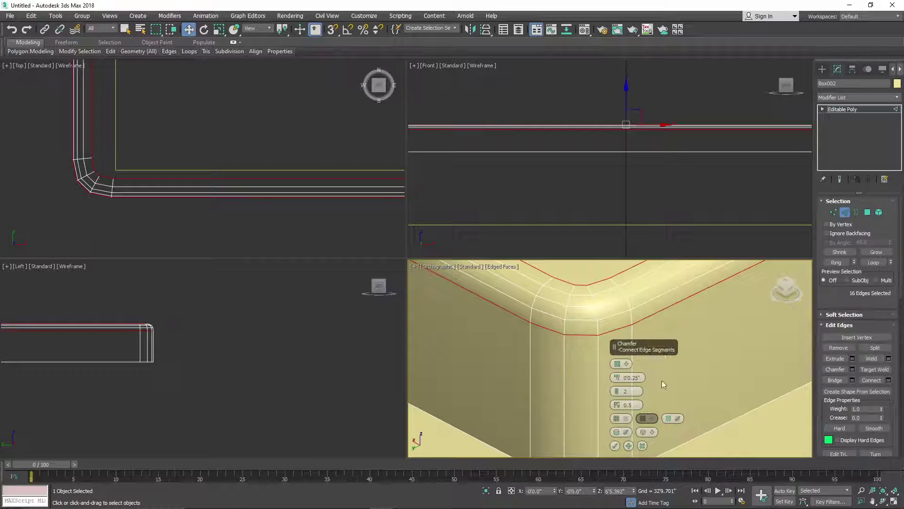
# - Apply the chamfer to the slab's top perimeter edges and inspect the rounded corners
pyautogui.click(615, 444)
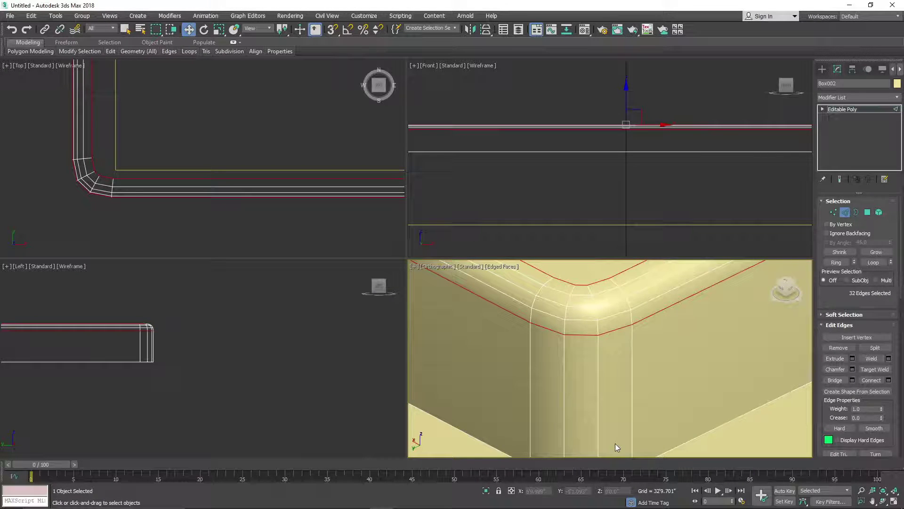
pyautogui.scroll(-12, 619, 400)
pyautogui.moveTo(676, 334); pyautogui.dragTo(668, 338, button='middle')
pyautogui.scroll(10, 640, 340)
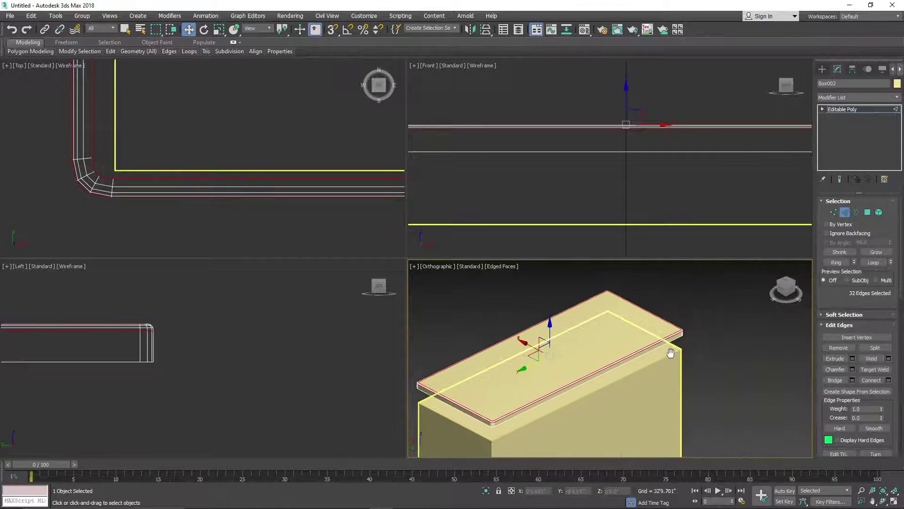
pyautogui.scroll(2, 629, 350)
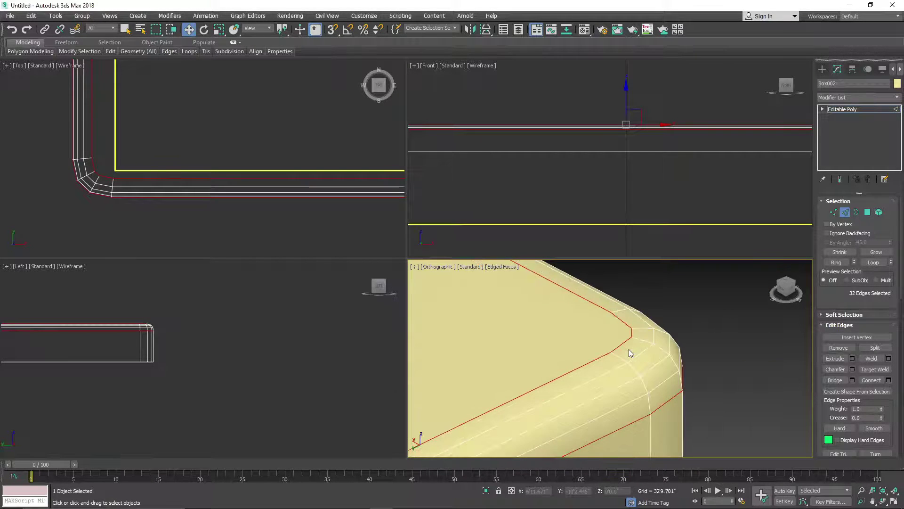
pyautogui.scroll(-15, 628, 349)
pyautogui.moveTo(661, 354); pyautogui.dragTo(723, 320, button='middle')
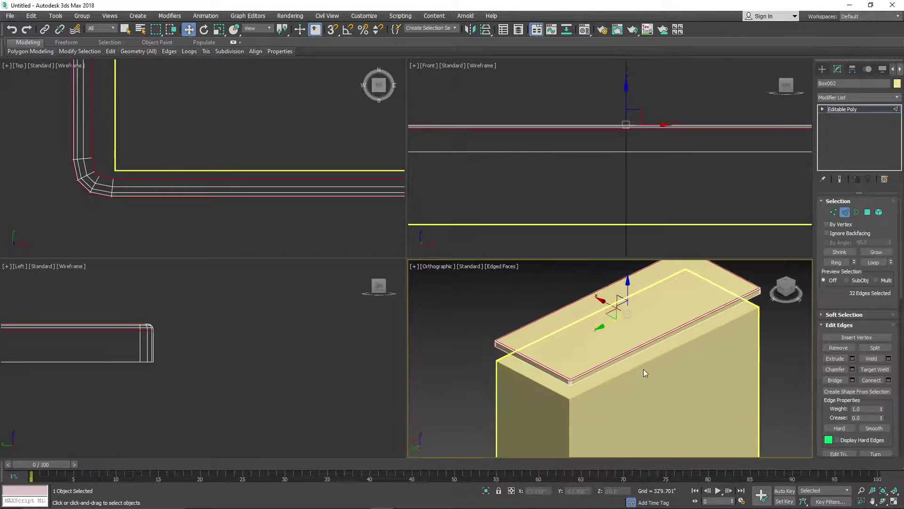
# - Leave edge editing and move the whole slab down in the Front view to just above the box
pyautogui.moveTo(599, 202); pyautogui.dragTo(752, 207, button='middle')
pyautogui.moveTo(601, 179); pyautogui.dragTo(499, 180, button='middle')
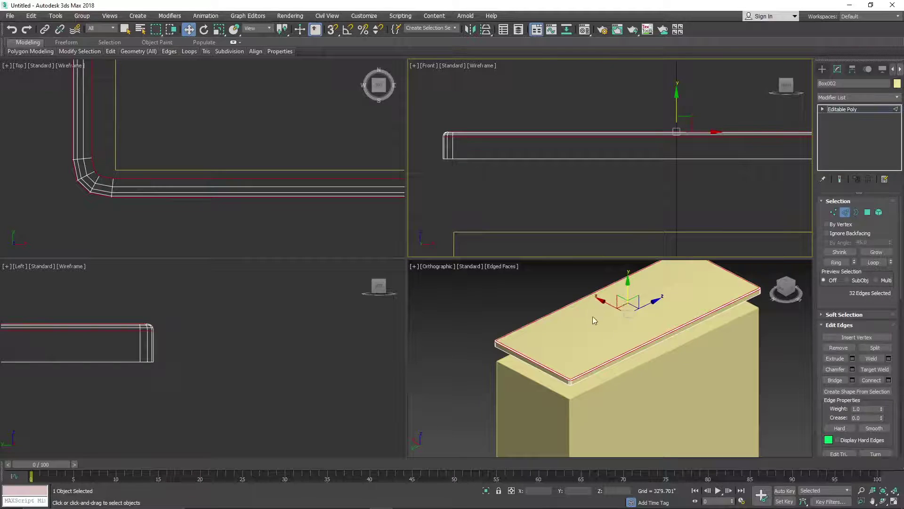
pyautogui.scroll(4, 537, 391)
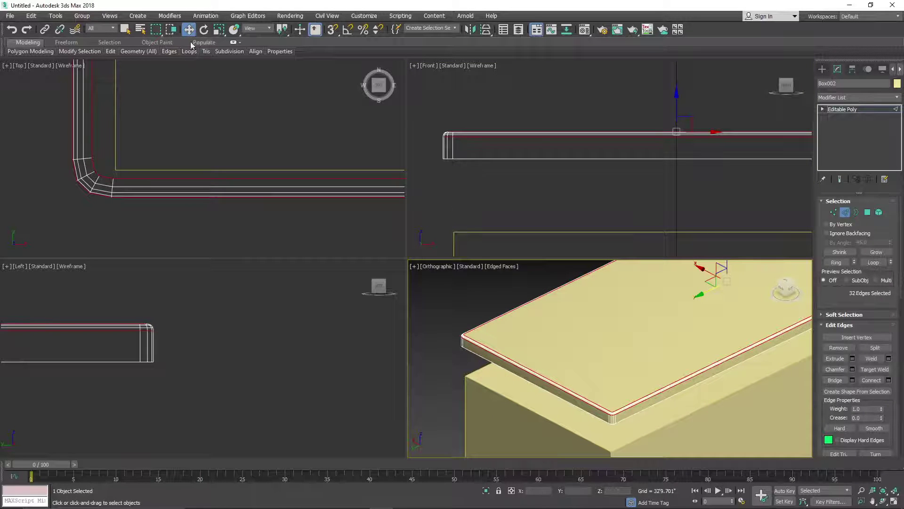
pyautogui.moveTo(623, 117); pyautogui.dragTo(635, 110, button='middle')
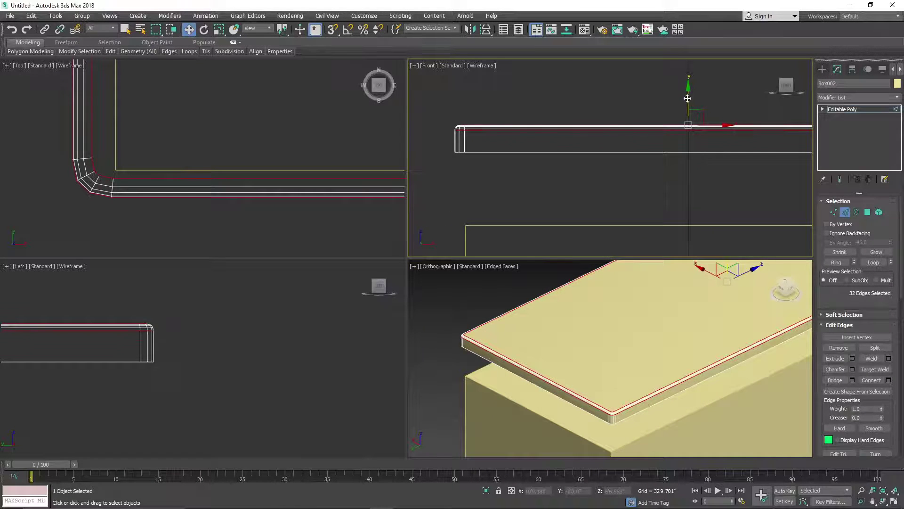
pyautogui.moveTo(687, 98); pyautogui.dragTo(697, 153)
pyautogui.rightClick(698, 152)
pyautogui.click(821, 69)
pyautogui.moveTo(684, 123); pyautogui.dragTo(684, 221)
pyautogui.moveTo(675, 201); pyautogui.dragTo(634, 146, button='middle')
pyautogui.moveTo(648, 153); pyautogui.dragTo(654, 110)
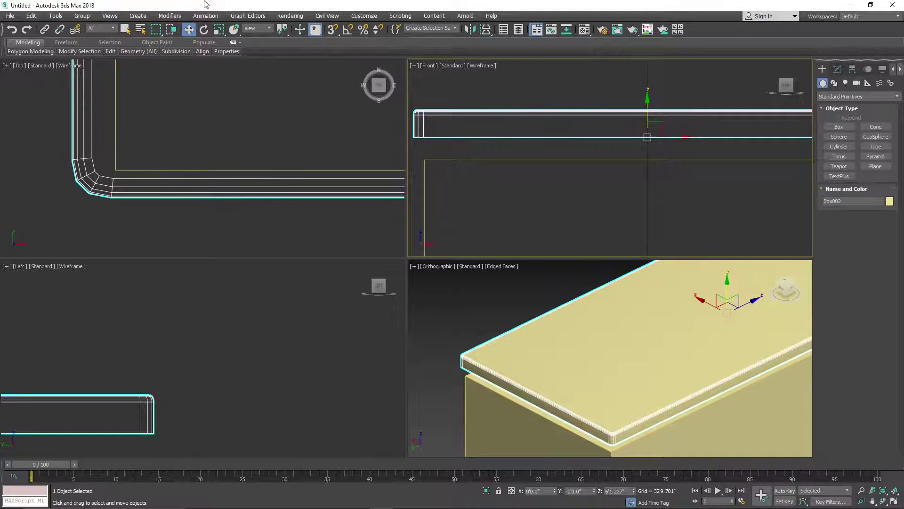
# - Turn on 3D snapping with Vertex and Midpoint and snap the slab vertically onto the top of the box
pyautogui.click(337, 31)
pyautogui.rightClick(336, 31)
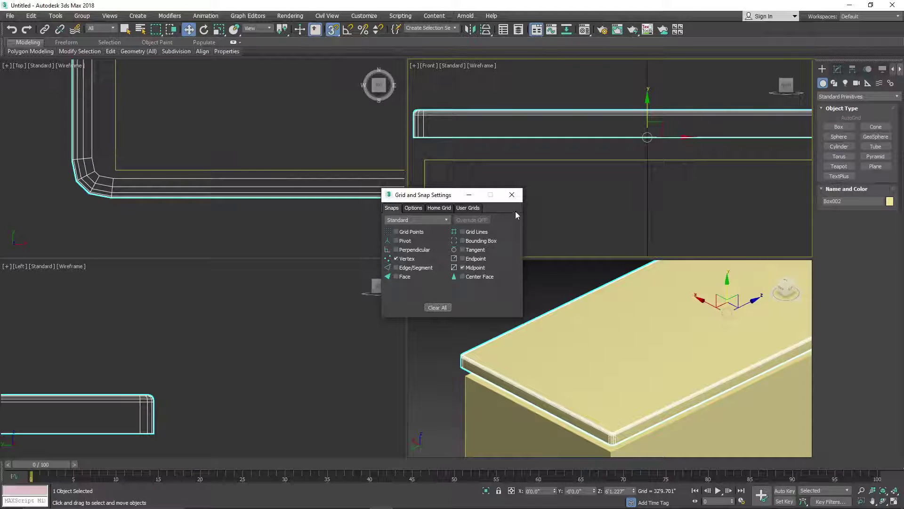
pyautogui.click(512, 195)
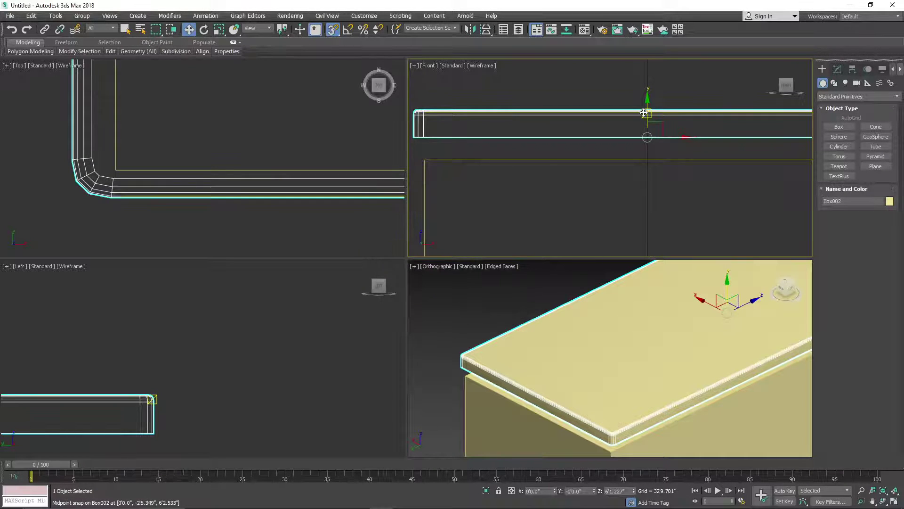
pyautogui.moveTo(644, 110); pyautogui.dragTo(645, 133)
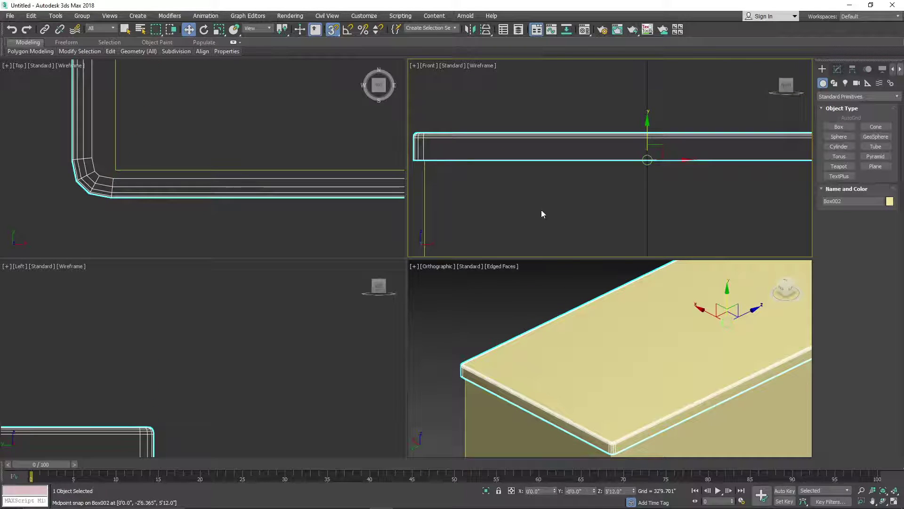
# - Turn snapping off and lower the slab to a Z position of about 5'10.8" so it overlaps the box's top
pyautogui.click(333, 29)
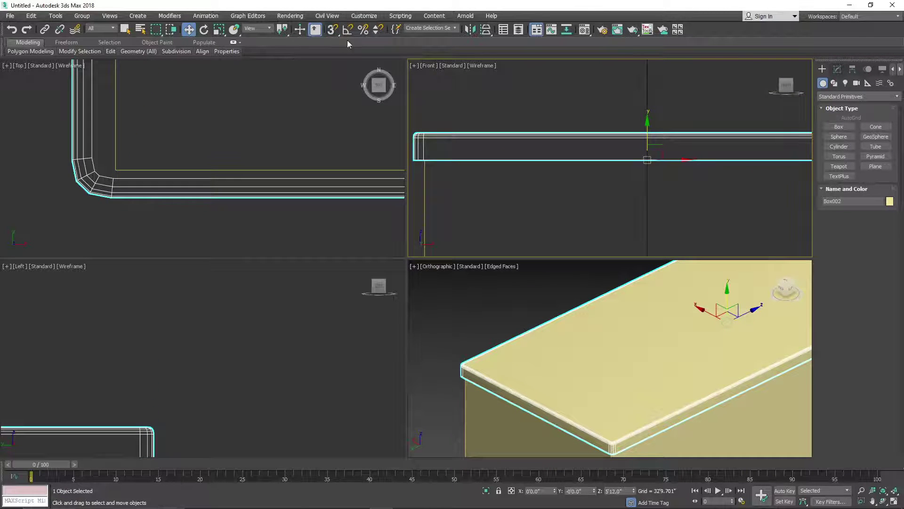
pyautogui.moveTo(650, 131); pyautogui.dragTo(645, 152)
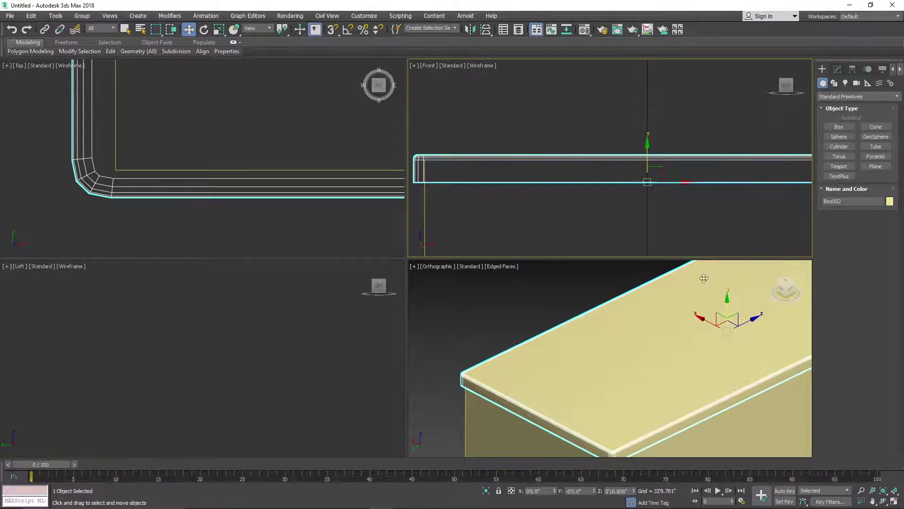
pyautogui.moveTo(700, 328); pyautogui.dragTo(661, 322, button='middle')
pyautogui.scroll(-5, 662, 322)
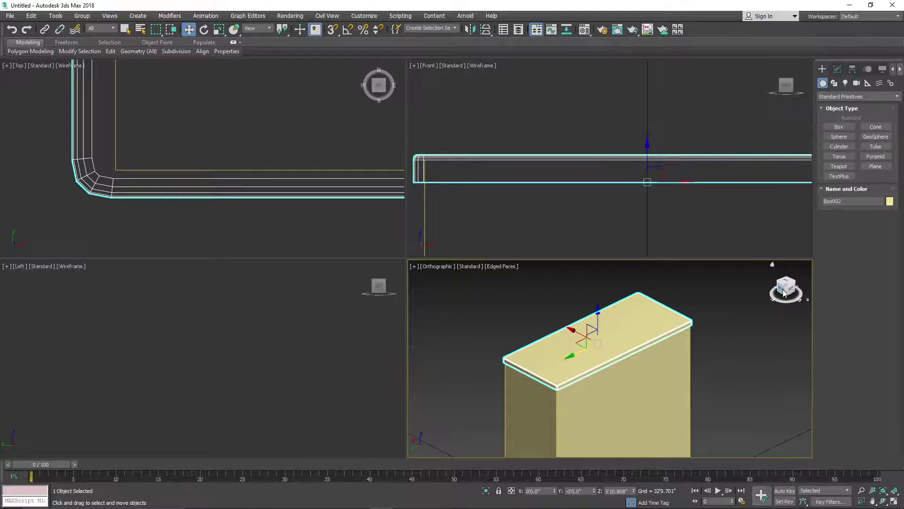
# - Examine how the slab sits over the box from above and below, and in the Left and Front views
pyautogui.moveTo(769, 264)
pyautogui.mouseDown()
pyautogui.moveTo(775, 283)
pyautogui.moveTo(777, 273)
pyautogui.mouseUp()
pyautogui.moveTo(605, 383); pyautogui.dragTo(616, 353, button='middle')
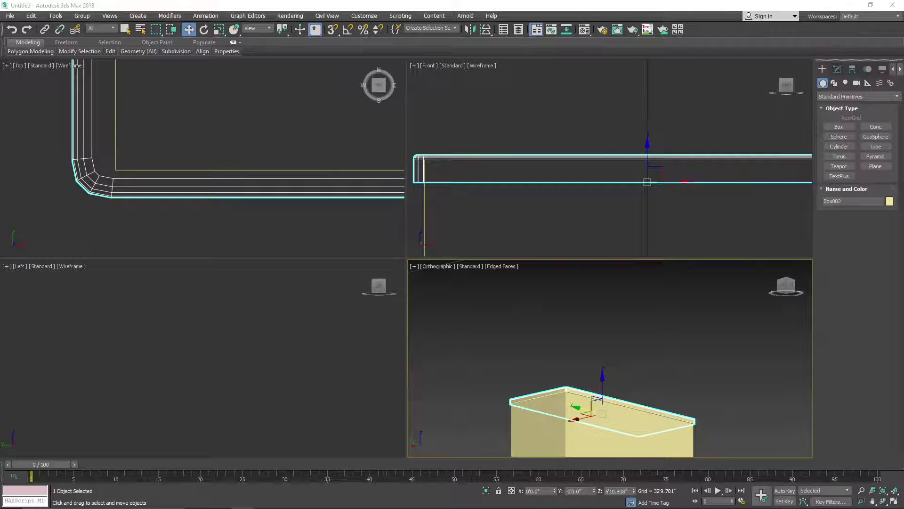
pyautogui.moveTo(617, 347); pyautogui.dragTo(611, 242, button='middle')
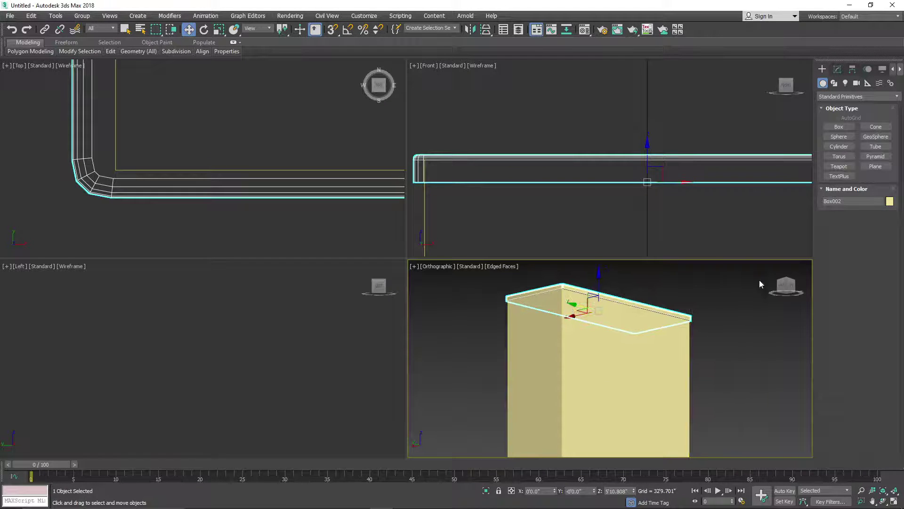
pyautogui.moveTo(786, 286); pyautogui.dragTo(786, 322)
pyautogui.moveTo(714, 337); pyautogui.dragTo(746, 384, button='middle')
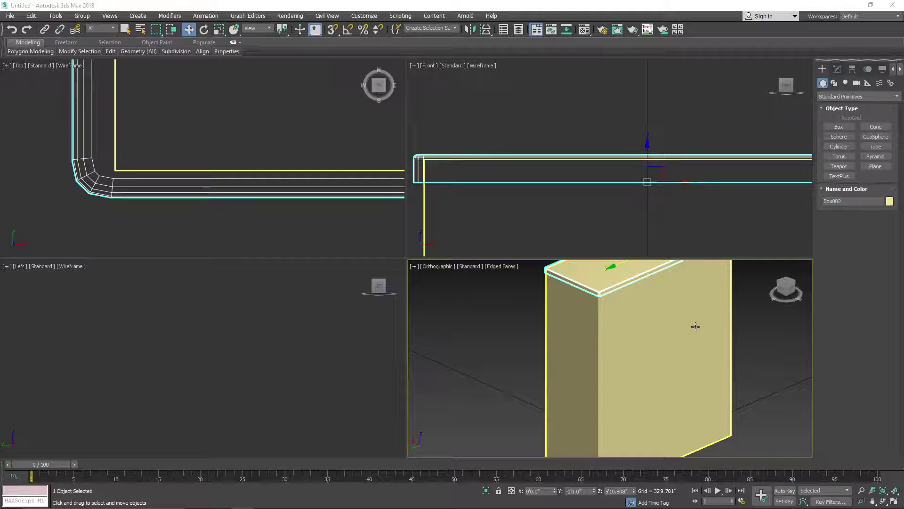
pyautogui.scroll(-5, 643, 310)
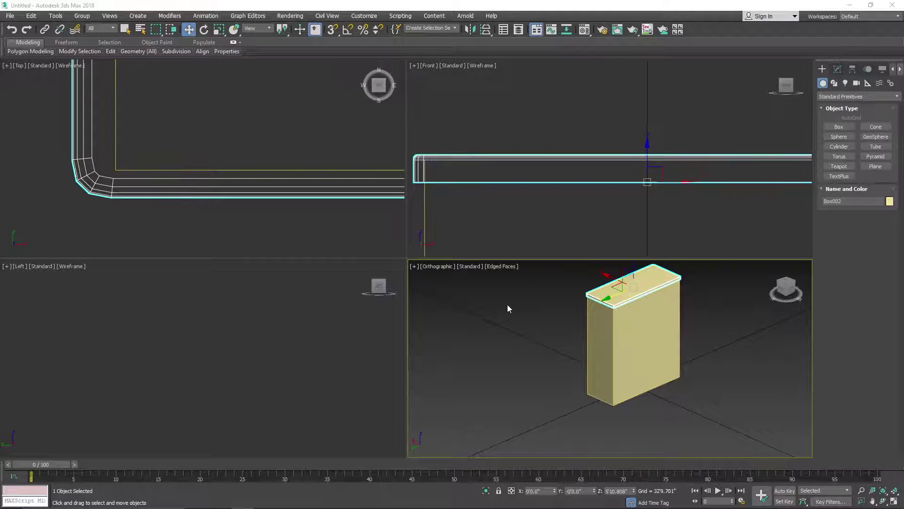
pyautogui.scroll(-4, 141, 348)
pyautogui.moveTo(121, 366); pyautogui.dragTo(285, 353, button='middle')
pyautogui.scroll(-3, 286, 353)
pyautogui.scroll(-6, 470, 172)
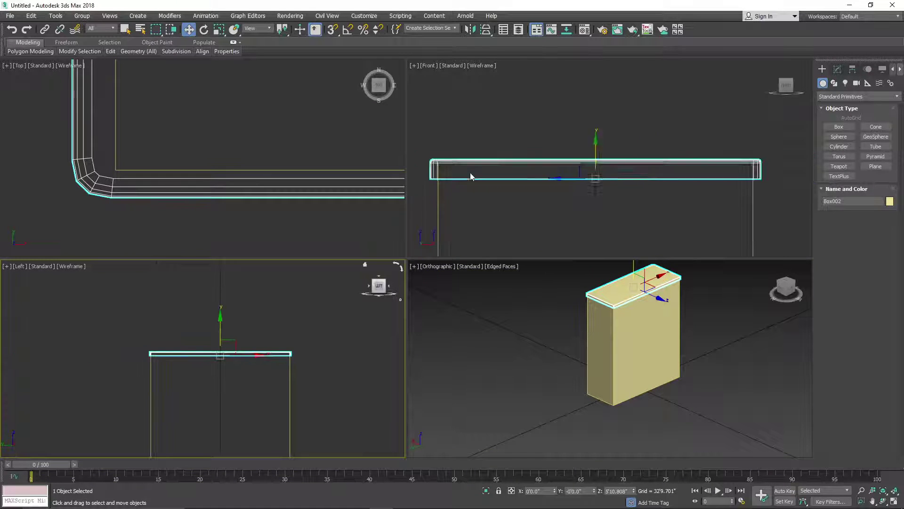
pyautogui.moveTo(548, 176); pyautogui.dragTo(639, 168, button='middle')
pyautogui.scroll(3, 574, 163)
pyautogui.scroll(-1, 516, 164)
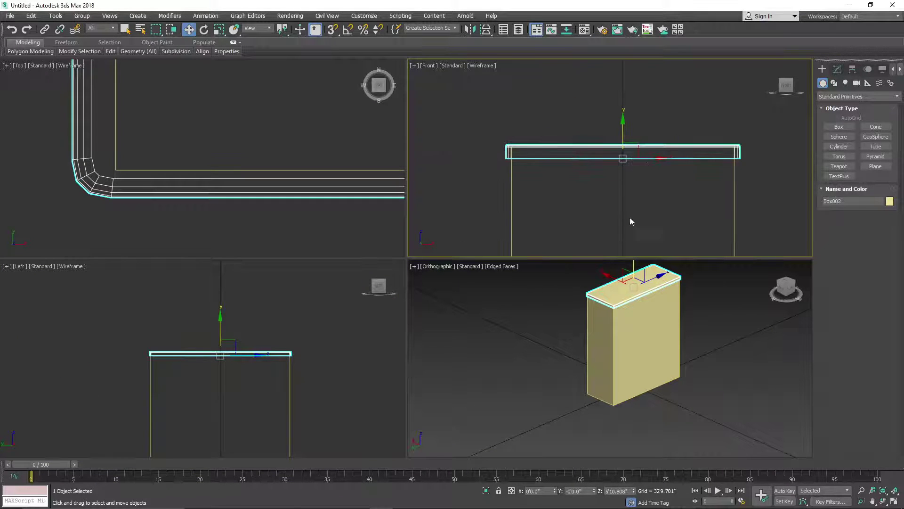
pyautogui.scroll(5, 622, 354)
pyautogui.scroll(-3, 626, 361)
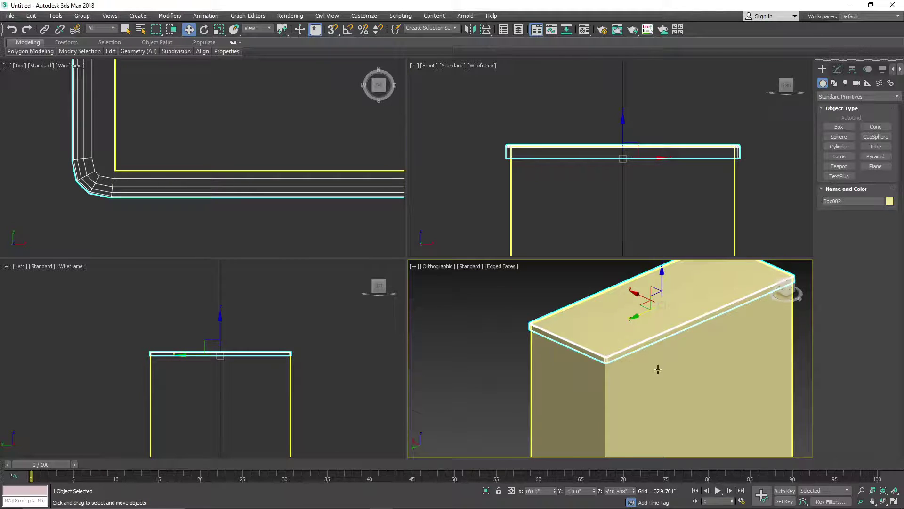
pyautogui.scroll(1, 656, 368)
pyautogui.scroll(-3, 655, 348)
pyautogui.click(645, 361)
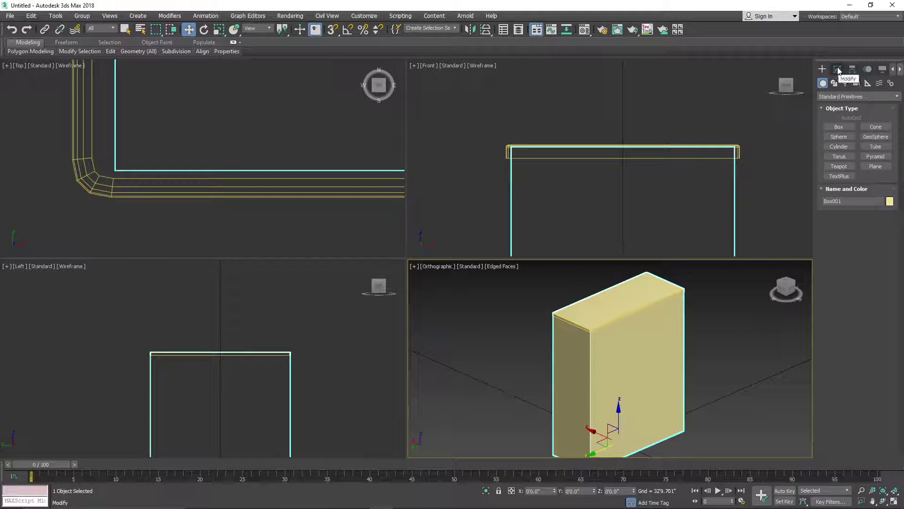
pyautogui.moveTo(669, 410); pyautogui.dragTo(682, 398, button='middle')
pyautogui.moveTo(789, 288); pyautogui.dragTo(772, 289)
pyautogui.click(596, 308)
pyautogui.rightClick(592, 304)
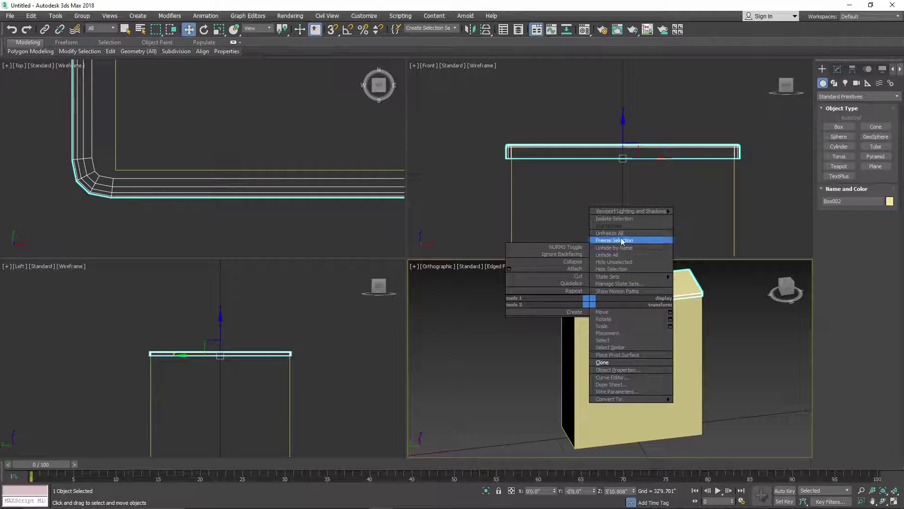
pyautogui.click(678, 347)
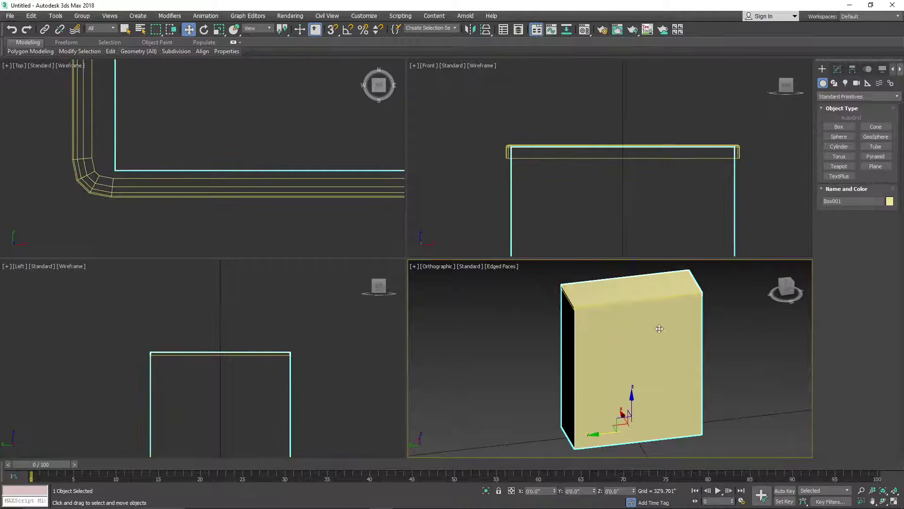
# - Select the slab and, at Polygon level in Editable Poly, select its bottom face from below
pyautogui.scroll(6, 581, 313)
pyautogui.click(592, 314)
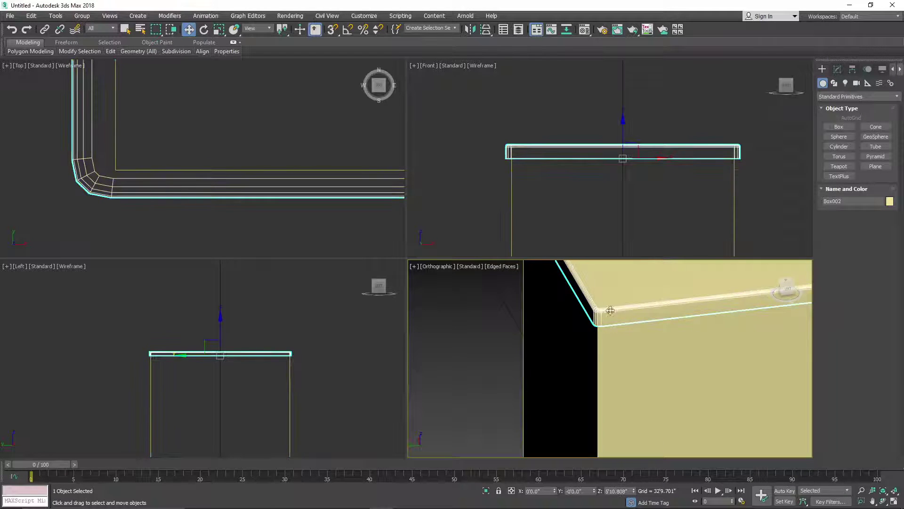
pyautogui.scroll(2, 769, 286)
pyautogui.moveTo(786, 286); pyautogui.dragTo(772, 249)
pyautogui.moveTo(724, 297); pyautogui.dragTo(637, 424, button='middle')
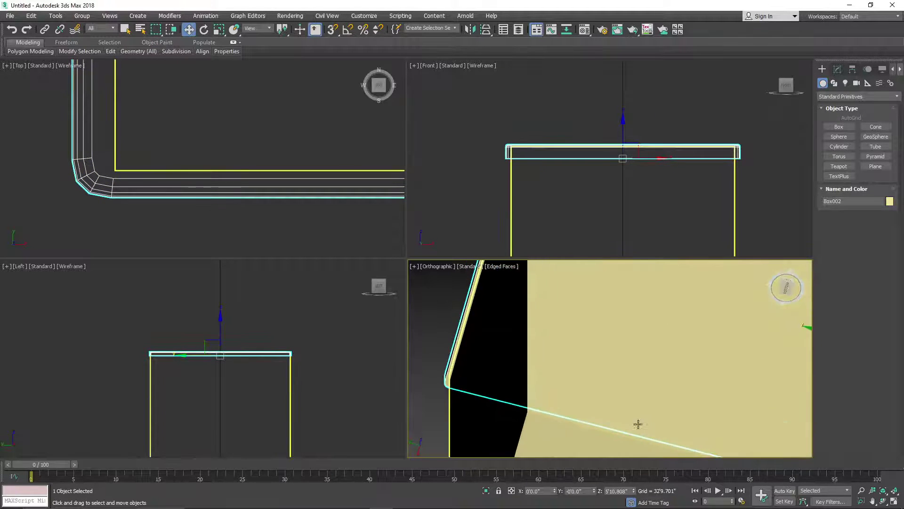
pyautogui.moveTo(578, 292); pyautogui.dragTo(560, 421, button='middle')
pyautogui.moveTo(552, 338); pyautogui.dragTo(546, 389, button='middle')
pyautogui.scroll(3, 507, 286)
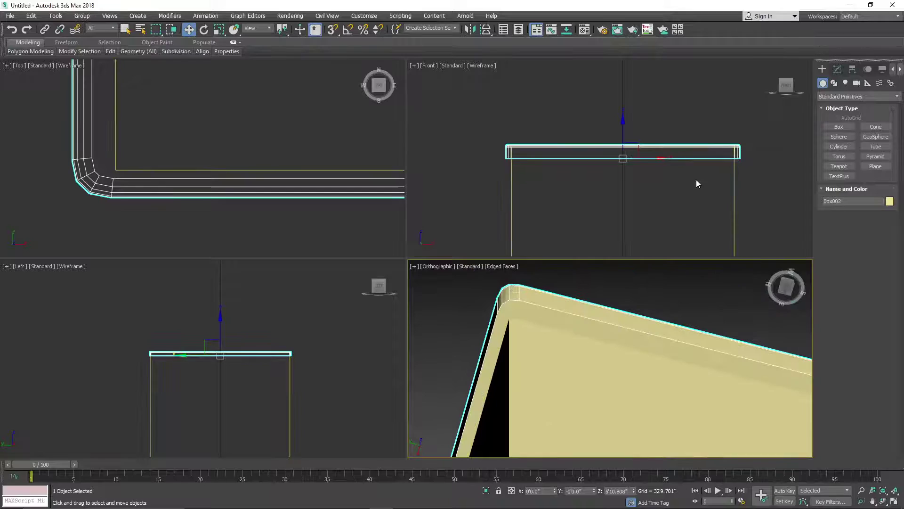
pyautogui.click(838, 70)
pyautogui.click(868, 212)
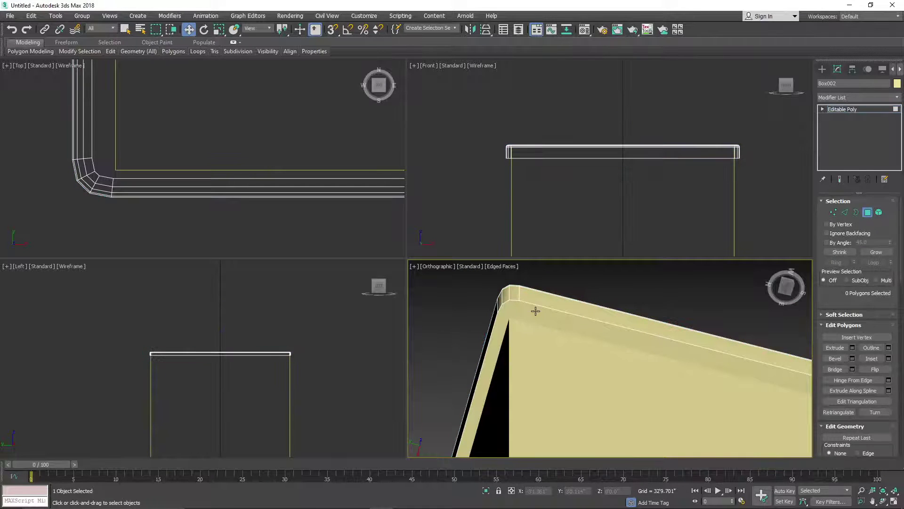
pyautogui.click(535, 311)
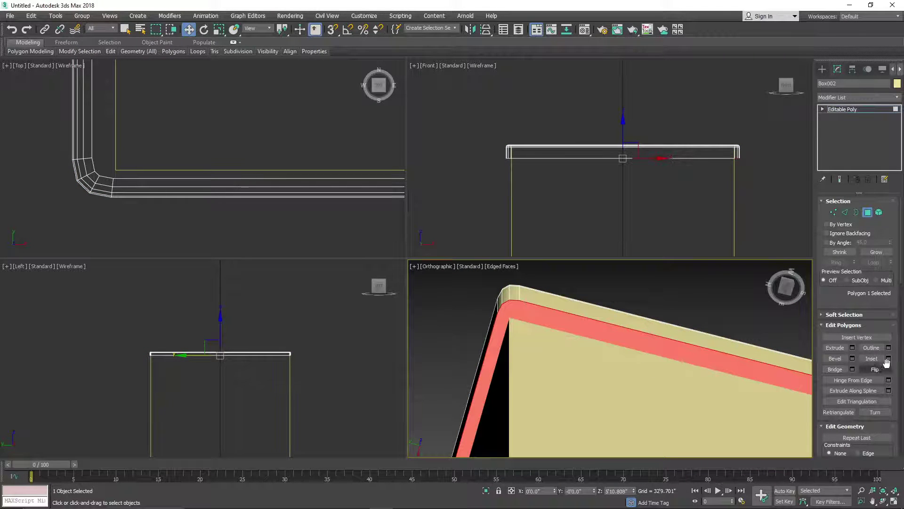
# - Isolate the slab and bring its selected underside into clear view
pyautogui.rightClick(598, 324)
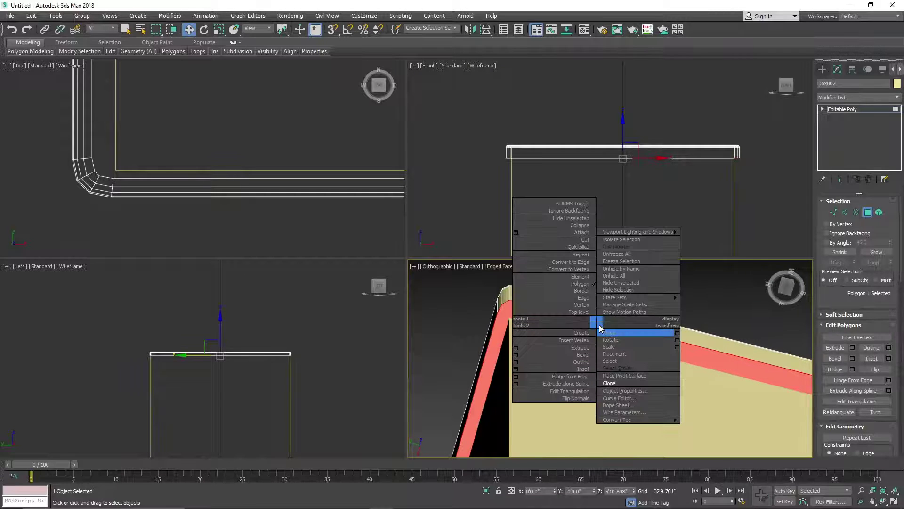
pyautogui.click(625, 240)
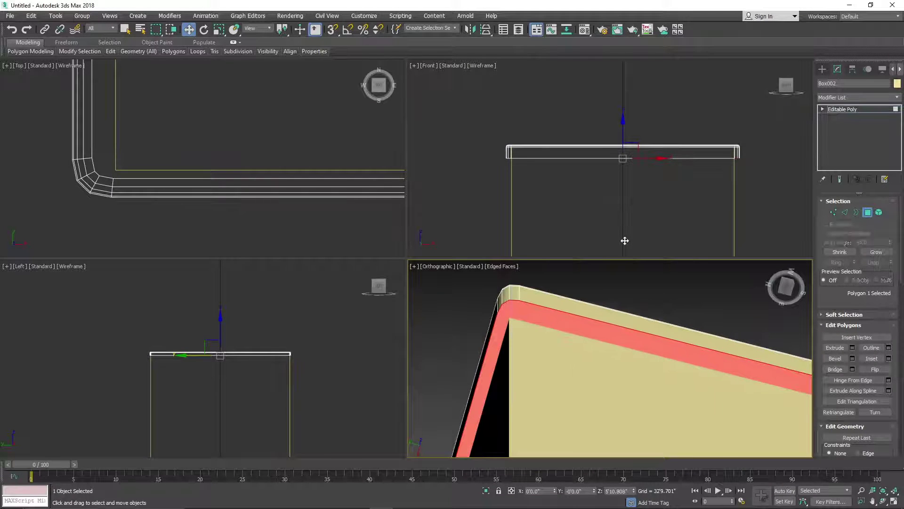
pyautogui.click(782, 291)
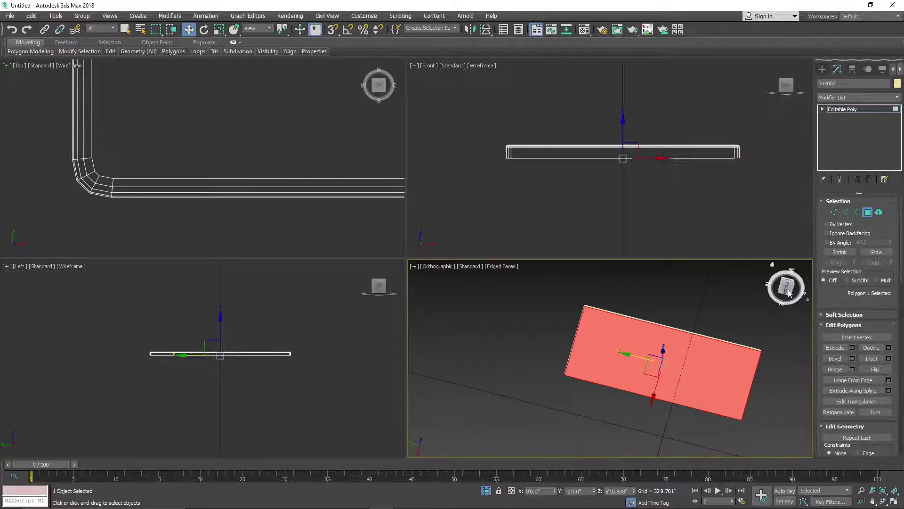
pyautogui.click(789, 293)
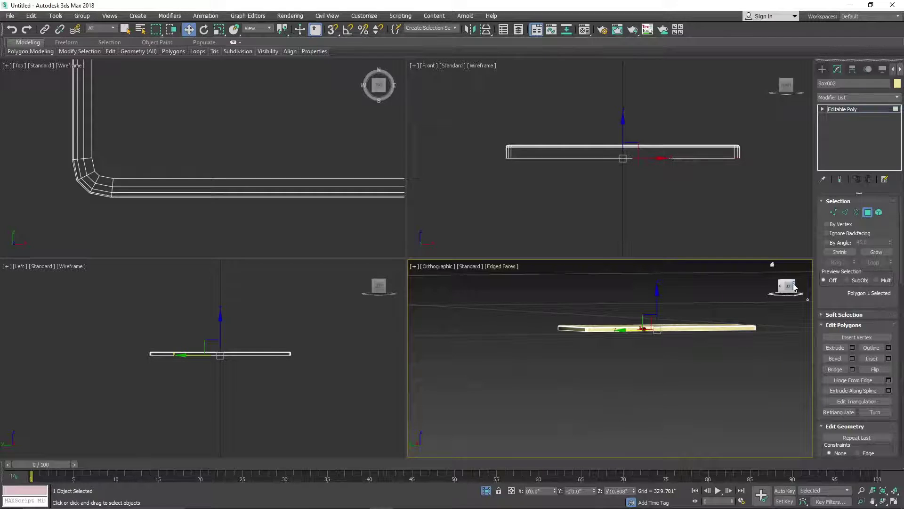
pyautogui.scroll(3, 593, 346)
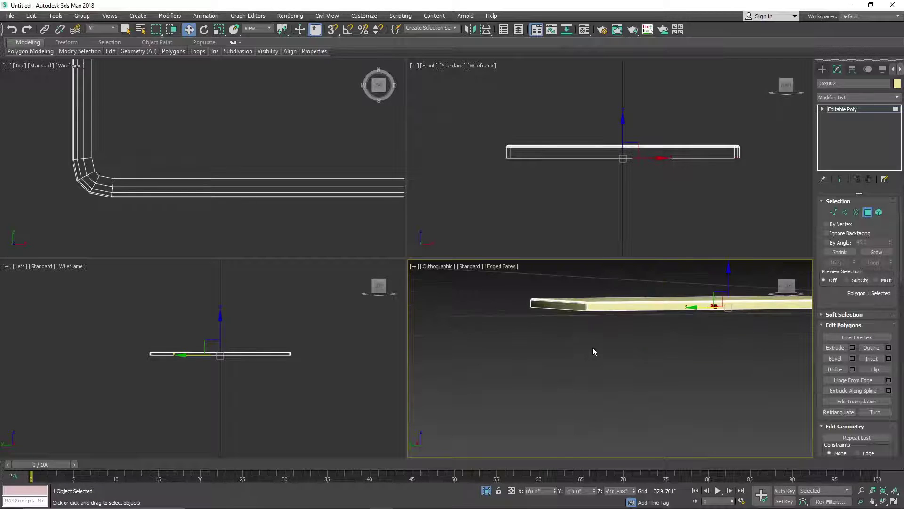
pyautogui.moveTo(593, 347); pyautogui.dragTo(560, 383, button='middle')
pyautogui.click(792, 288)
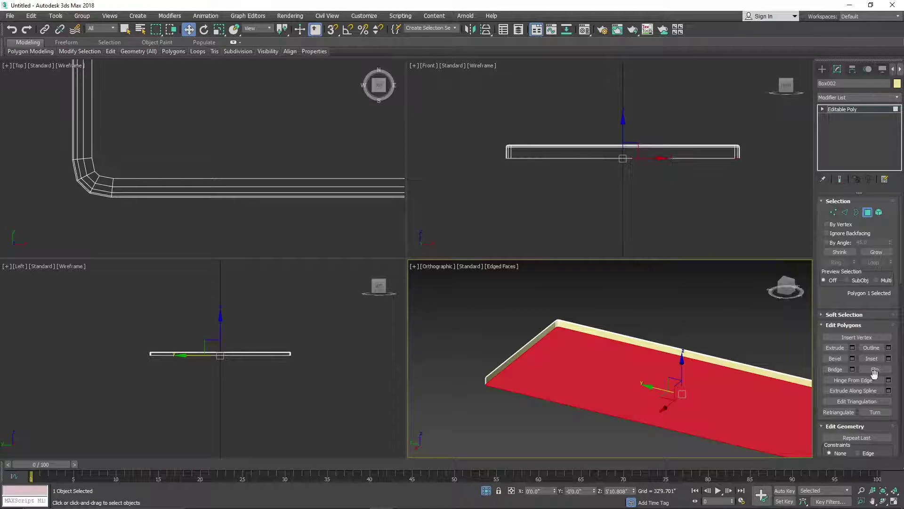
# - Inset the slab's selected bottom face by 0.05"
pyautogui.click(888, 359)
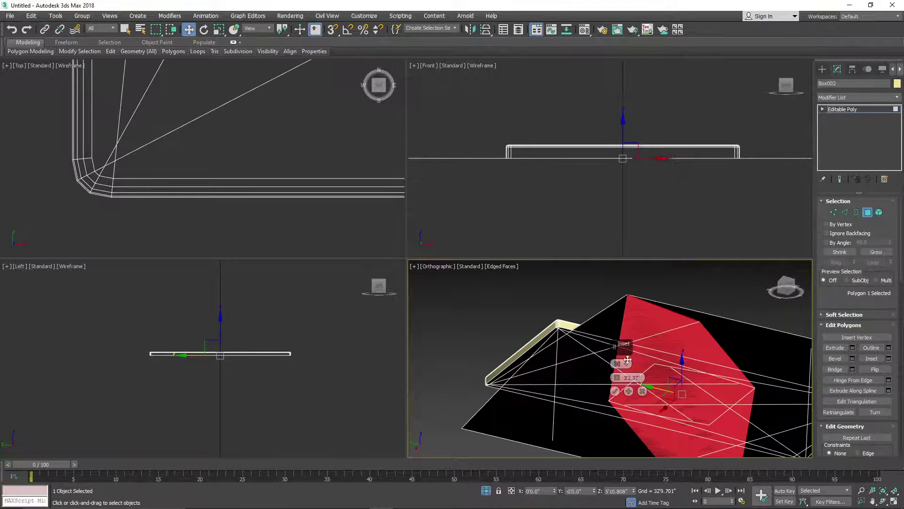
pyautogui.click(625, 377)
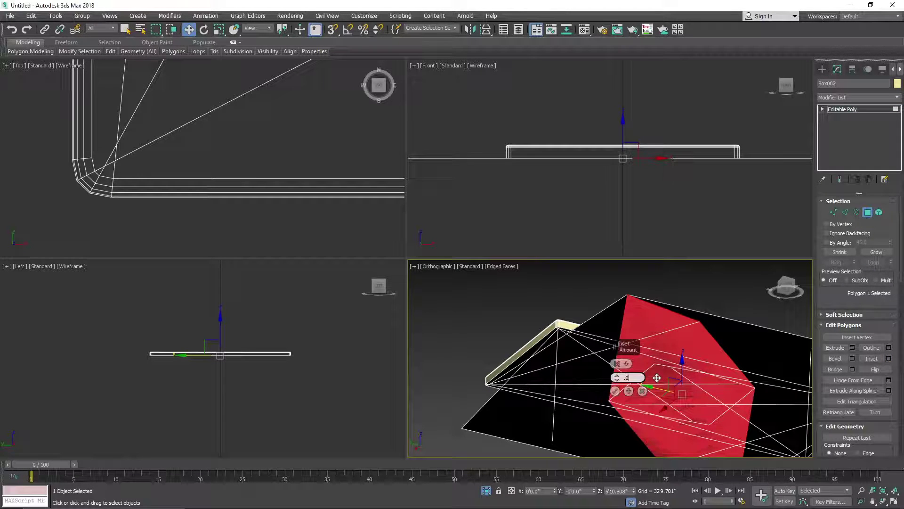
pyautogui.write('.25')
pyautogui.press('Return')
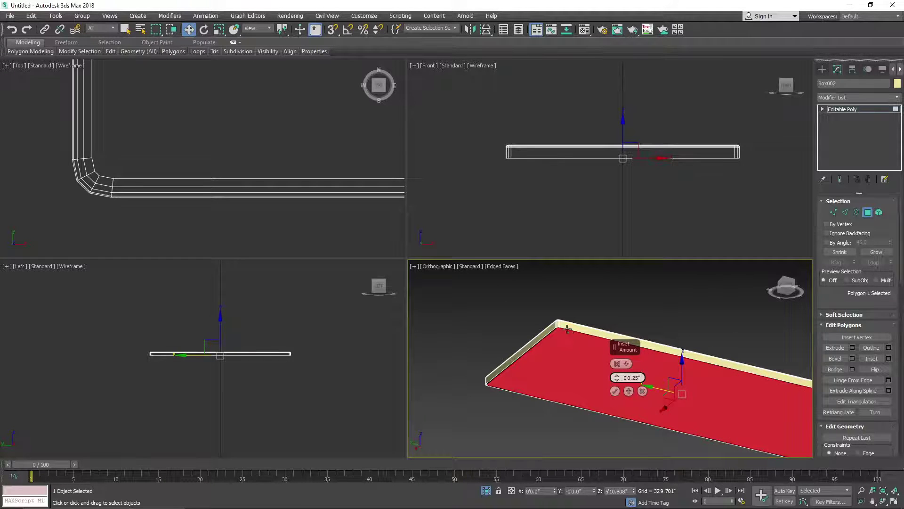
pyautogui.scroll(5, 567, 328)
pyautogui.moveTo(643, 378); pyautogui.dragTo(596, 377)
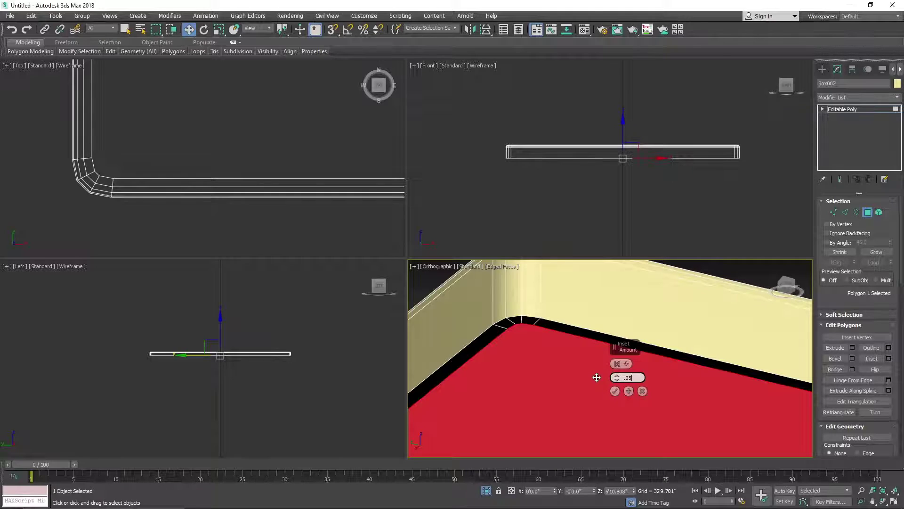
pyautogui.write('.05')
pyautogui.press('Return')
pyautogui.click(615, 391)
pyautogui.scroll(-3, 539, 358)
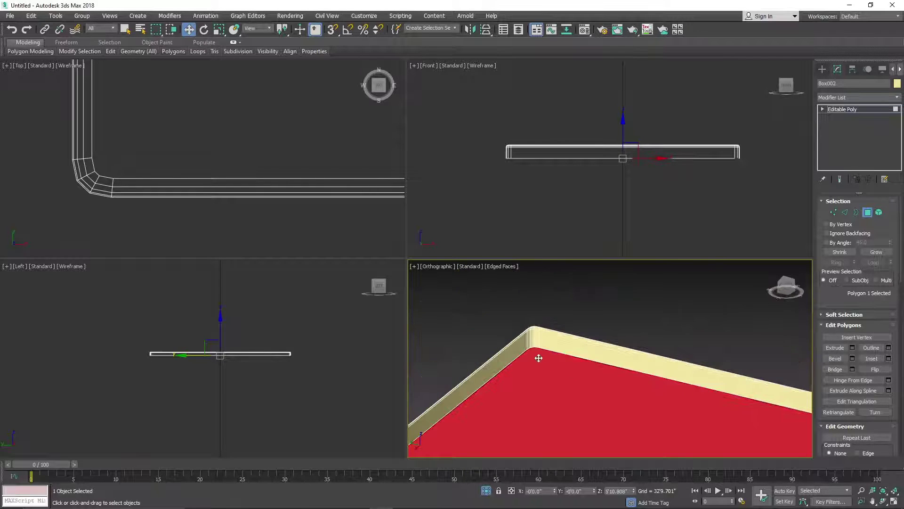
# - Delete the inset bottom face and select the inner border of the resulting opening at Border level
pyautogui.press('Delete')
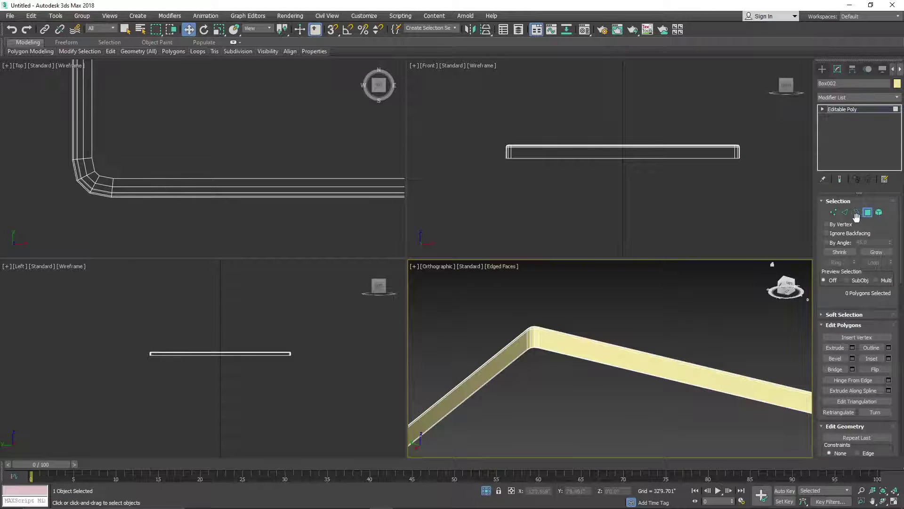
pyautogui.click(856, 212)
pyautogui.click(532, 349)
pyautogui.scroll(3, 536, 358)
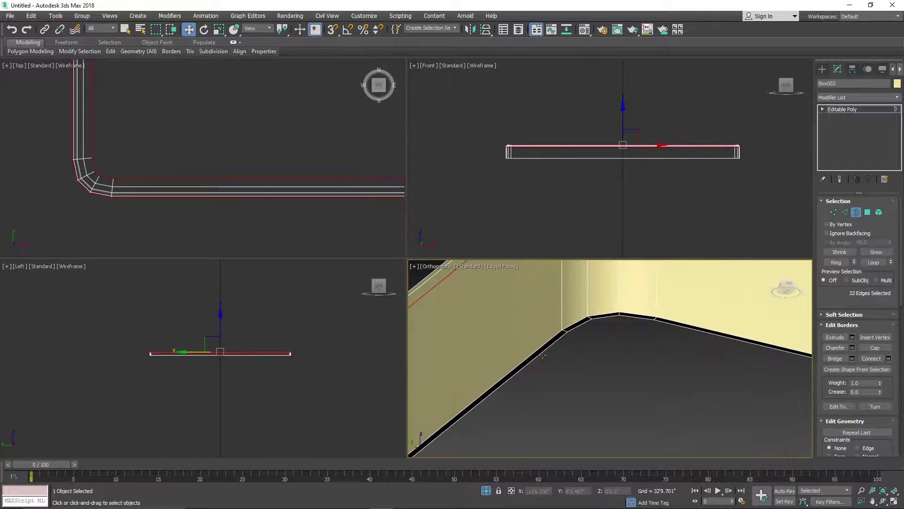
pyautogui.click(542, 355)
pyautogui.scroll(-10, 606, 351)
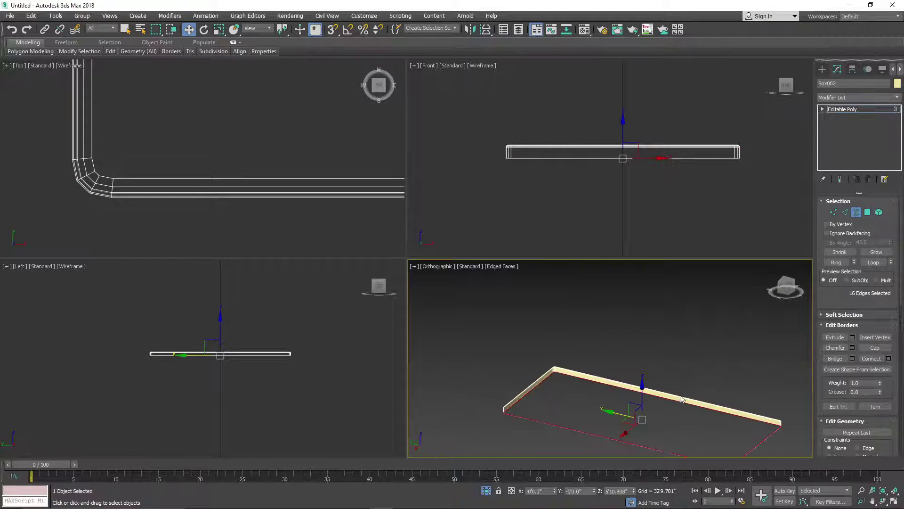
# - Extrude the selected border straight up inside the slab as inner walls, to a Z position of about 5'11.67"
pyautogui.moveTo(676, 395); pyautogui.dragTo(577, 345, button='middle')
pyautogui.scroll(5, 663, 379)
pyautogui.scroll(5, 736, 373)
pyautogui.moveTo(792, 379); pyautogui.dragTo(655, 348, button='middle')
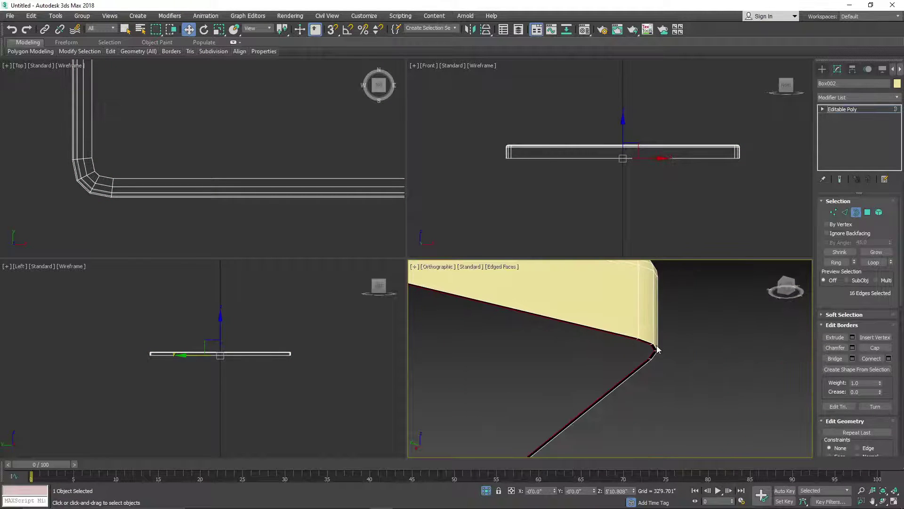
pyautogui.scroll(3, 657, 349)
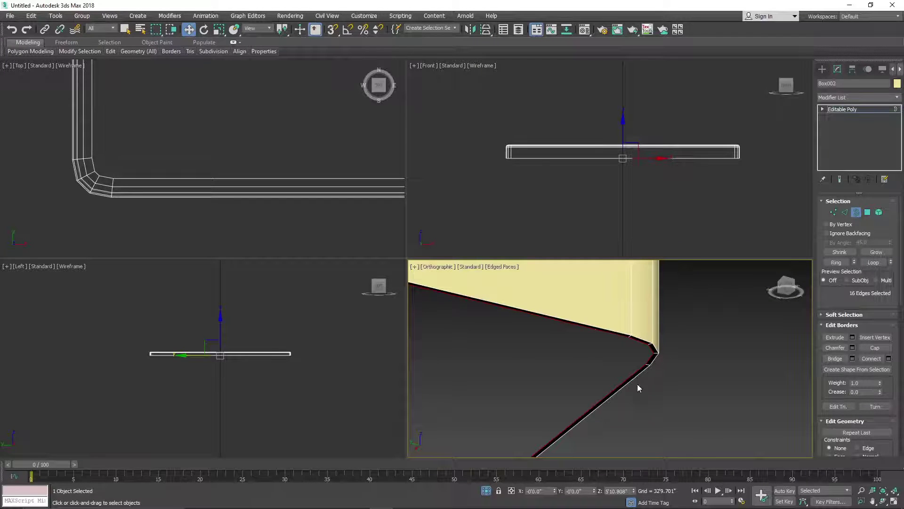
pyautogui.moveTo(226, 324); pyautogui.dragTo(199, 365, button='middle')
pyautogui.scroll(6, 179, 362)
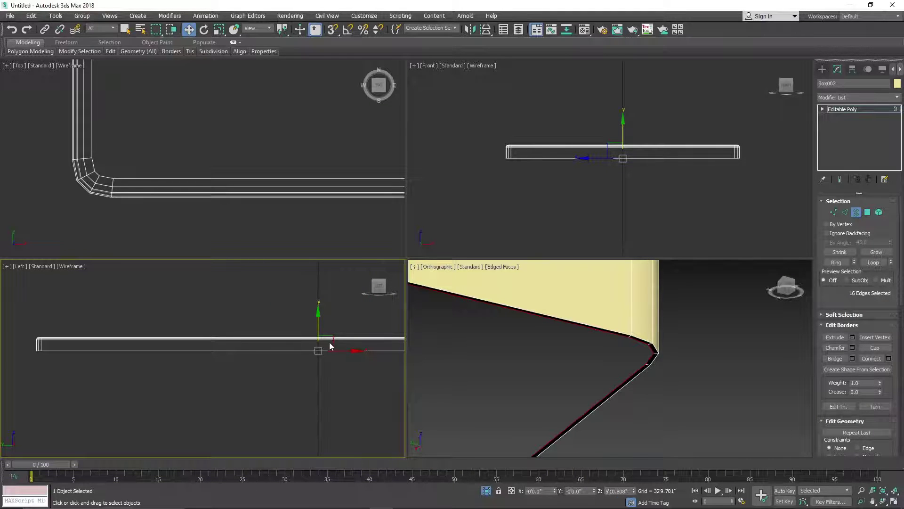
pyautogui.keyDown('shift'); pyautogui.moveTo(323, 335); pyautogui.dragTo(320, 317); pyautogui.keyUp('shift')
pyautogui.keyDown('alt'); pyautogui.moveTo(568, 383); pyautogui.dragTo(558, 355, button='middle'); pyautogui.keyUp('alt')
pyautogui.scroll(1, 194, 348)
pyautogui.moveTo(367, 341); pyautogui.dragTo(270, 345, button='middle')
pyautogui.scroll(3, 270, 345)
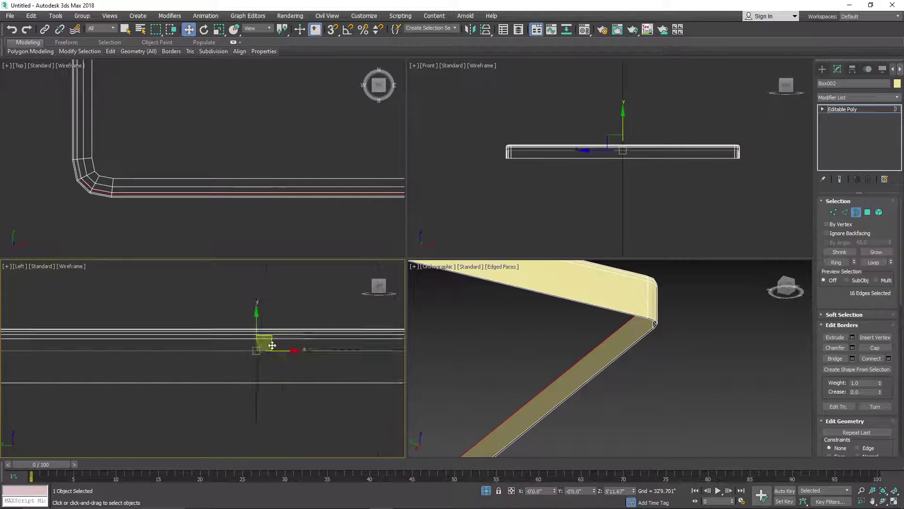
# - Raise the inner border further to a Z position of about 6'0.083", just below the slab's top
pyautogui.moveTo(249, 333); pyautogui.dragTo(252, 312)
pyautogui.scroll(-3, 196, 327)
pyautogui.moveTo(138, 330); pyautogui.dragTo(258, 345, button='middle')
pyautogui.scroll(-3, 258, 345)
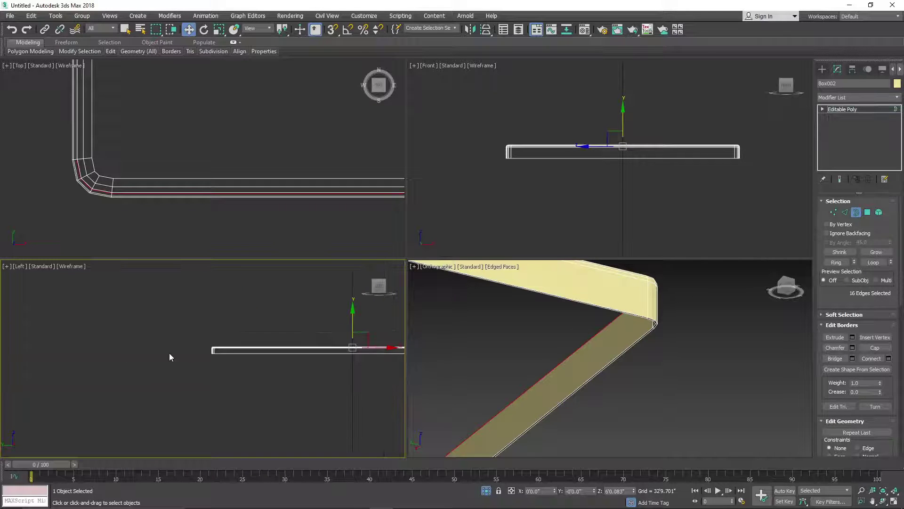
pyautogui.scroll(4, 189, 349)
pyautogui.scroll(3, 307, 344)
pyautogui.scroll(3, 259, 317)
pyautogui.scroll(-1, 567, 354)
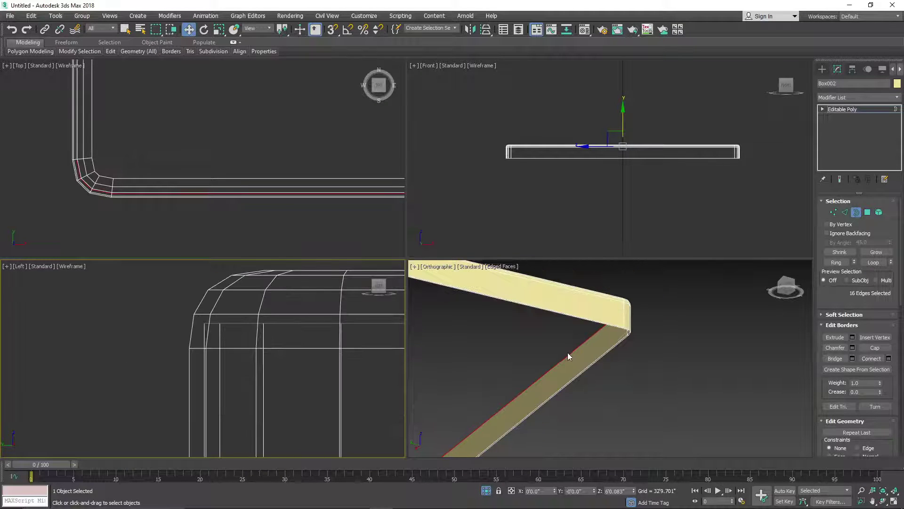
# - Cap the raised inner border to close the hollow, and inspect the capped underside from below
pyautogui.click(874, 347)
pyautogui.scroll(-1, 622, 377)
pyautogui.click(621, 374)
pyautogui.keyDown('alt'); pyautogui.moveTo(620, 373); pyautogui.dragTo(750, 403, button='middle'); pyautogui.keyUp('alt')
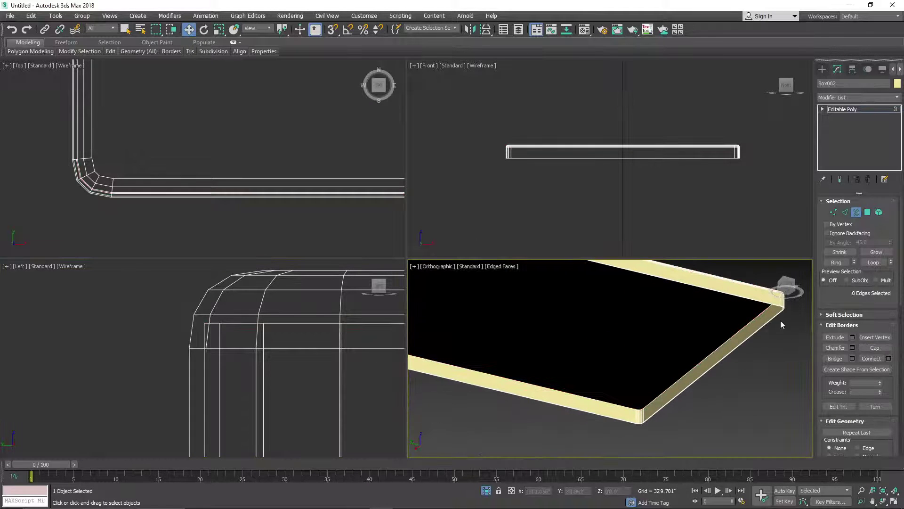
pyautogui.click(785, 286)
pyautogui.keyDown('alt'); pyautogui.moveTo(610, 358); pyautogui.dragTo(556, 362, button='middle'); pyautogui.keyUp('alt')
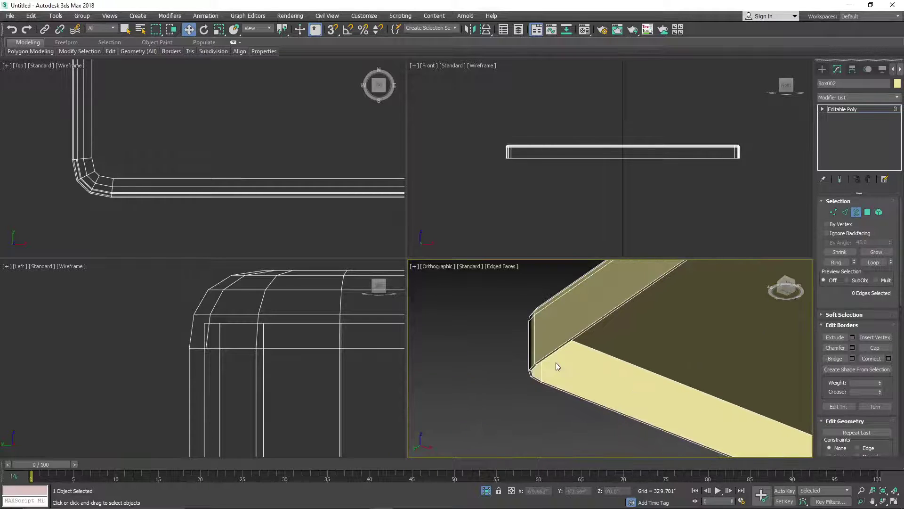
pyautogui.scroll(-2, 555, 362)
pyautogui.scroll(-1, 556, 362)
# - End the isolation and check from below how the hollowed slab fits over the box's corner
pyautogui.rightClick(683, 366)
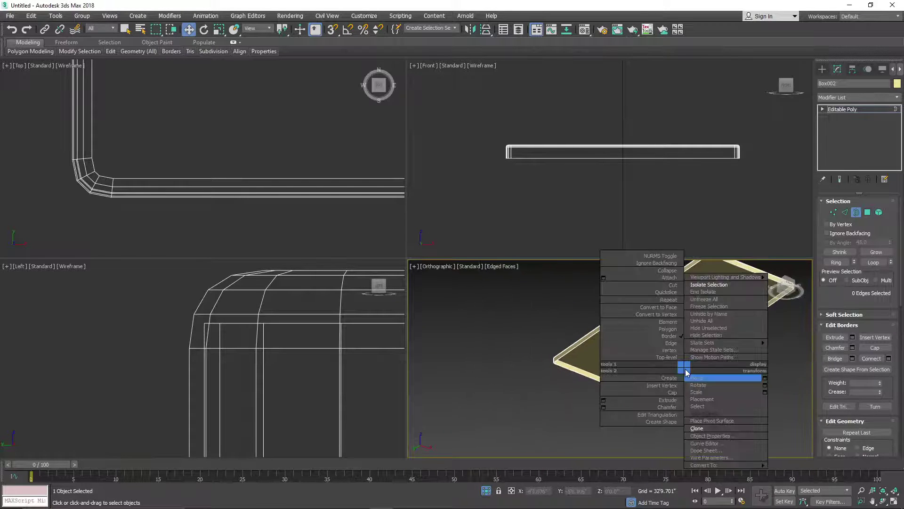
pyautogui.click(710, 294)
pyautogui.moveTo(672, 350); pyautogui.dragTo(770, 374, button='middle')
pyautogui.scroll(5, 632, 318)
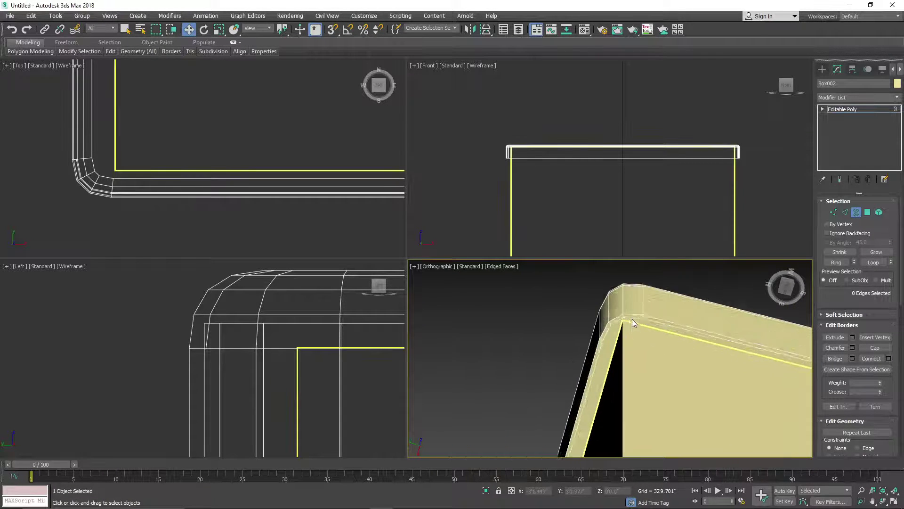
pyautogui.scroll(4, 623, 321)
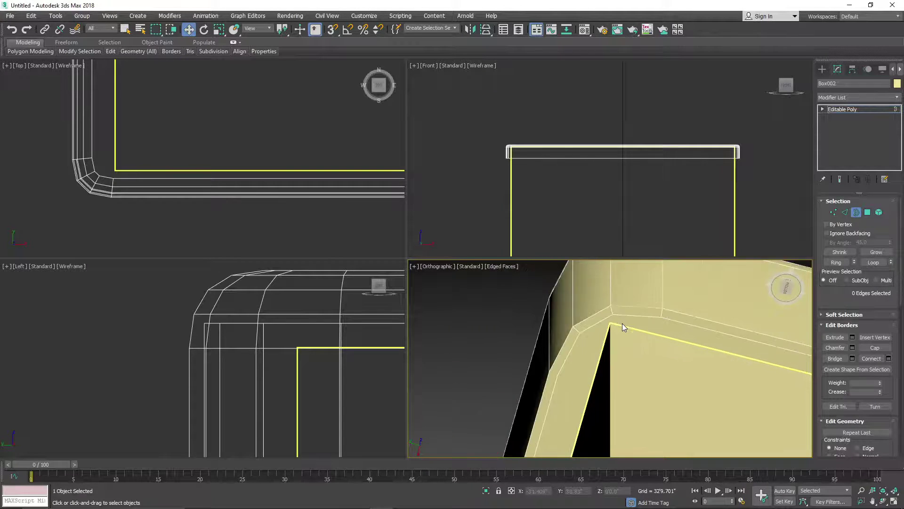
pyautogui.scroll(-6, 634, 339)
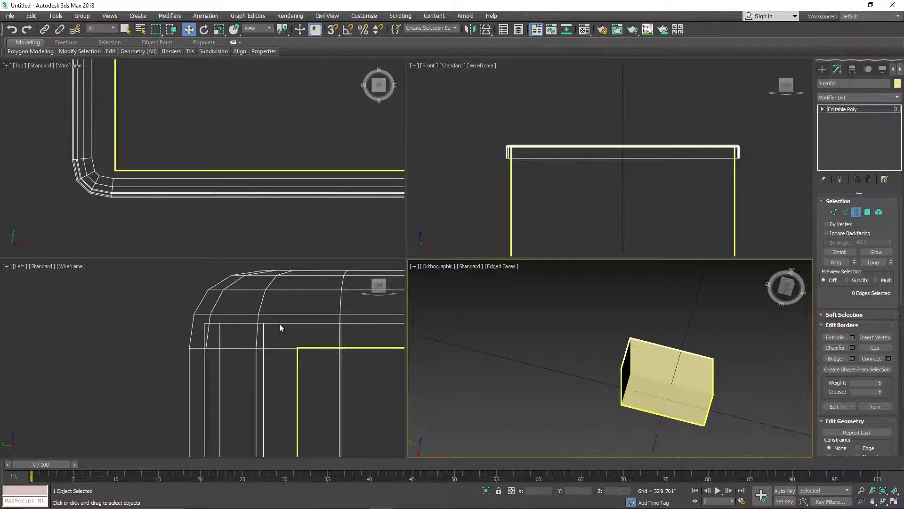
# - Leave sub-object editing, select the whole slab and raise it to a Z position of about 5'11.667"
pyautogui.click(288, 311)
pyautogui.click(823, 71)
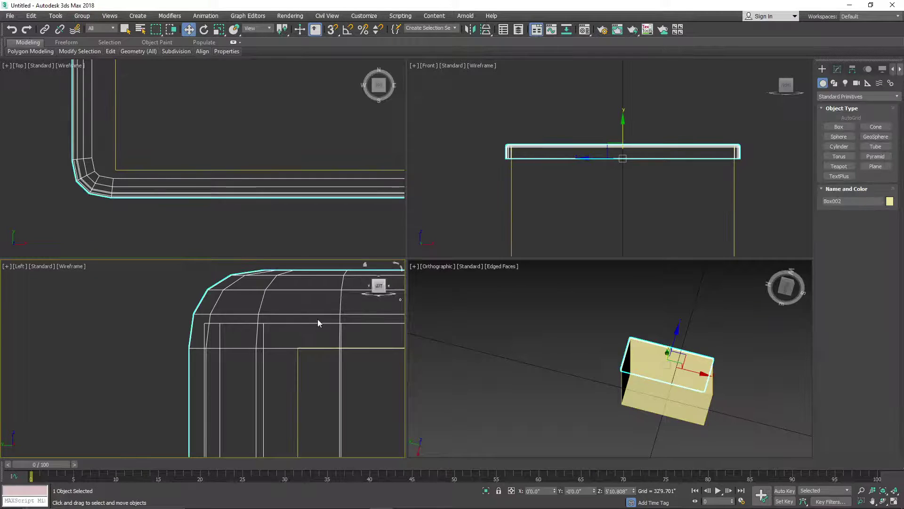
pyautogui.click(316, 318)
pyautogui.scroll(-3, 302, 311)
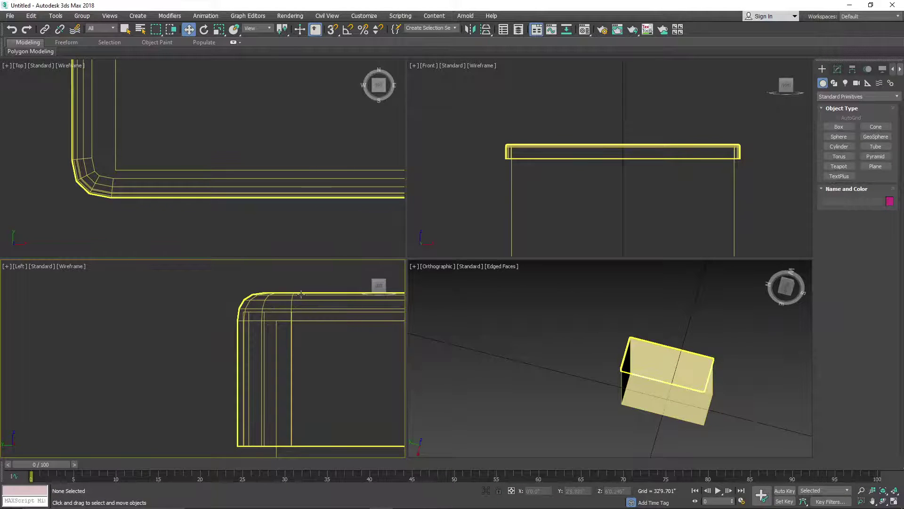
pyautogui.click(298, 296)
pyautogui.scroll(-2, 336, 309)
pyautogui.scroll(-2, 299, 316)
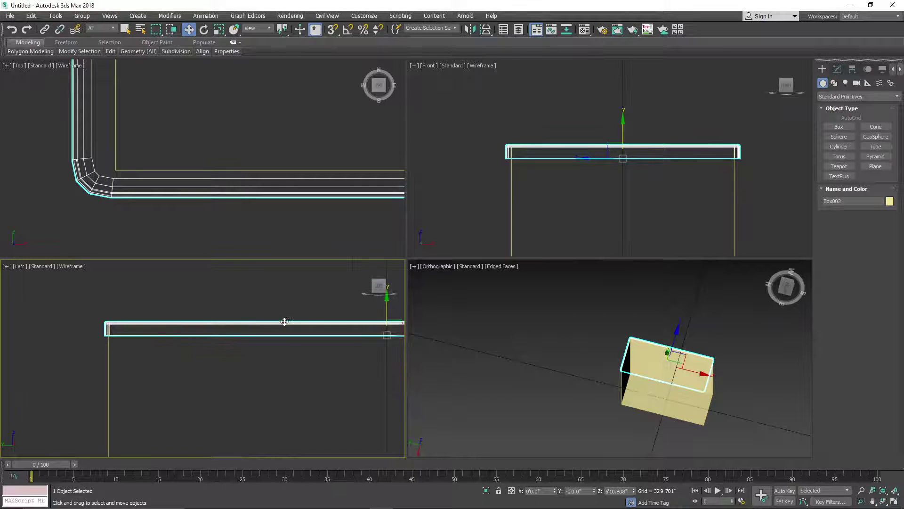
pyautogui.scroll(-1, 282, 322)
pyautogui.moveTo(355, 307); pyautogui.dragTo(331, 309)
pyautogui.scroll(5, 337, 338)
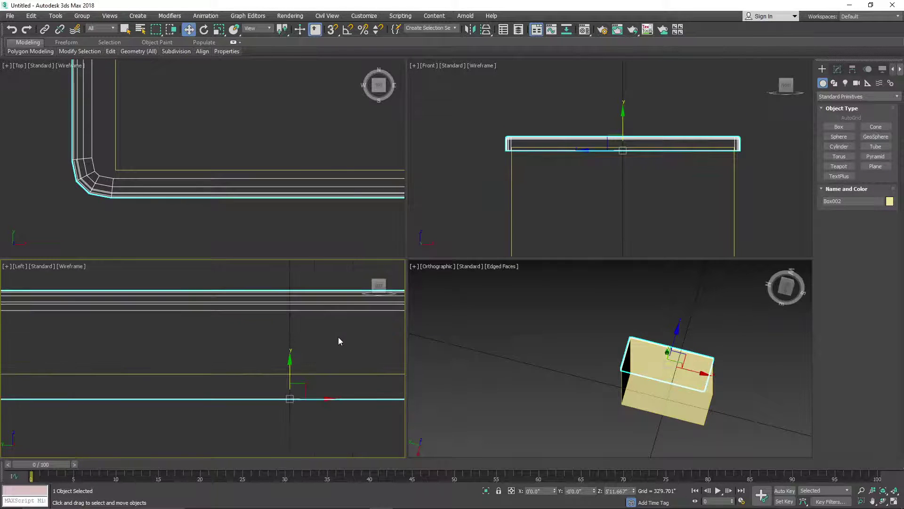
# - Center the slab's pivot to the object with Affect Pivot Only
pyautogui.click(852, 71)
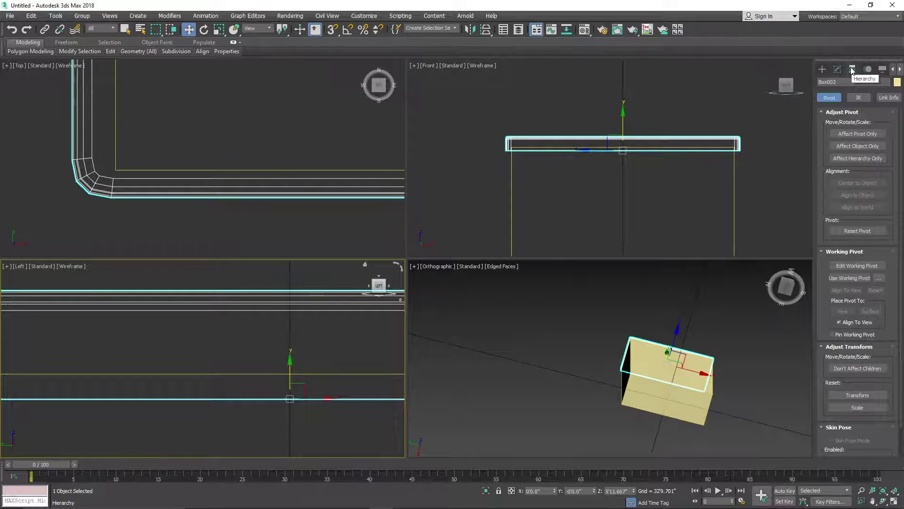
pyautogui.click(858, 134)
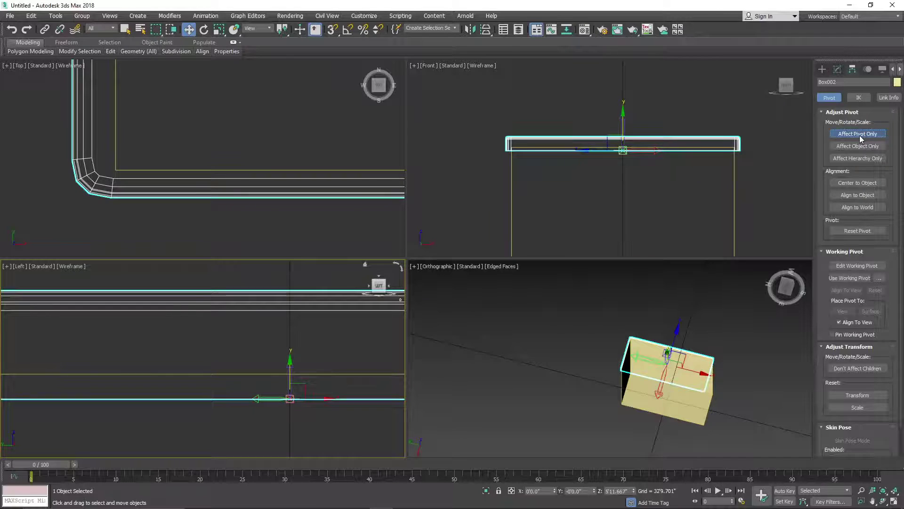
pyautogui.click(858, 183)
pyautogui.moveTo(288, 315); pyautogui.dragTo(303, 307, button='middle')
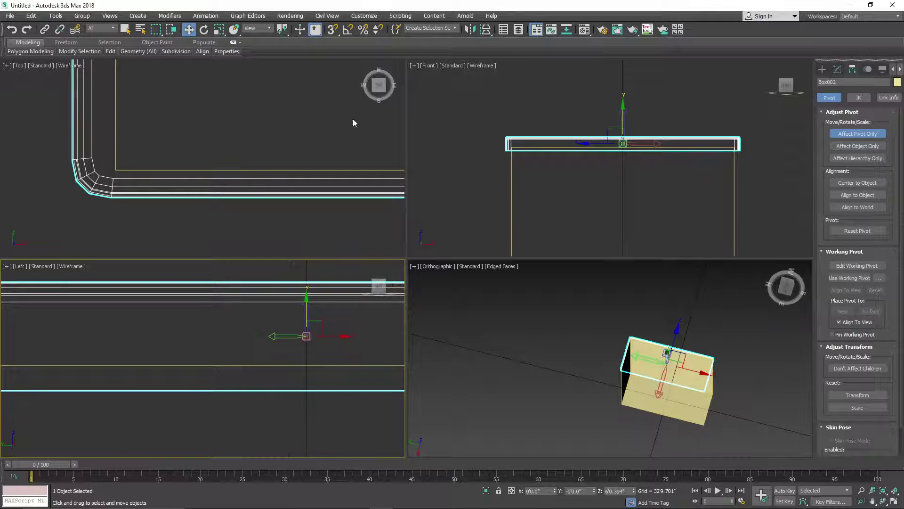
# - Turn snapping on, snap the slab's pivot up to the height of its inner capped face, and finish pivot editing
pyautogui.click(331, 32)
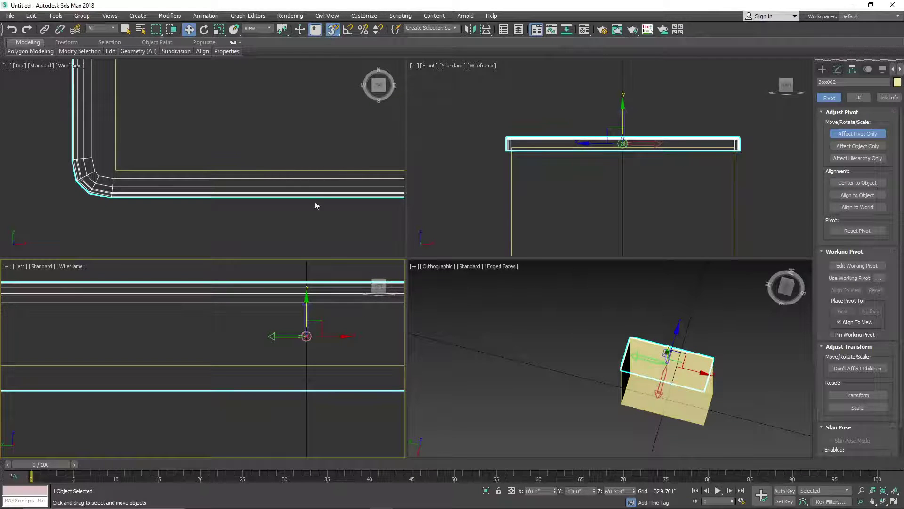
pyautogui.scroll(-2, 315, 206)
pyautogui.scroll(-8, 287, 325)
pyautogui.moveTo(264, 321); pyautogui.dragTo(311, 317, button='middle')
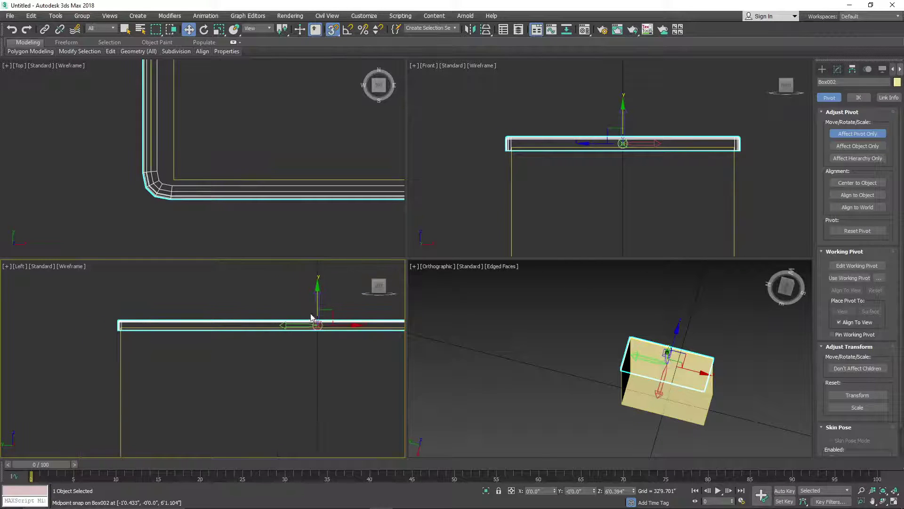
pyautogui.moveTo(311, 317); pyautogui.dragTo(245, 309)
pyautogui.scroll(3, 257, 323)
pyautogui.scroll(4, 263, 309)
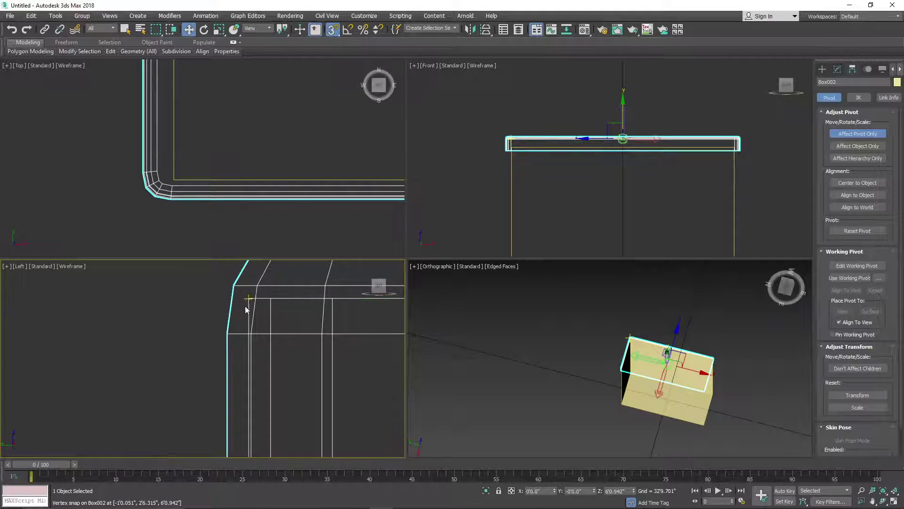
pyautogui.scroll(-5, 247, 299)
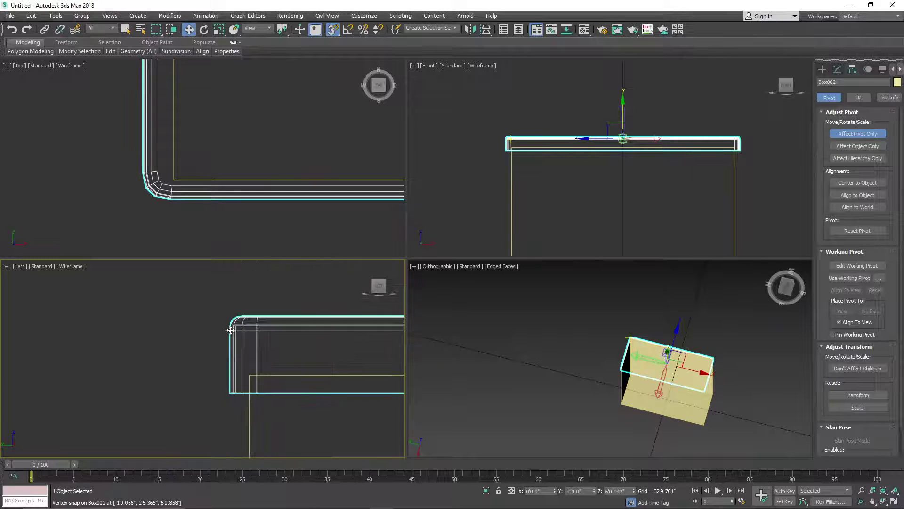
pyautogui.moveTo(247, 299)
pyautogui.mouseDown(button='middle')
pyautogui.moveTo(203, 325)
pyautogui.moveTo(251, 296)
pyautogui.mouseUp(button='middle')
pyautogui.scroll(6, 256, 327)
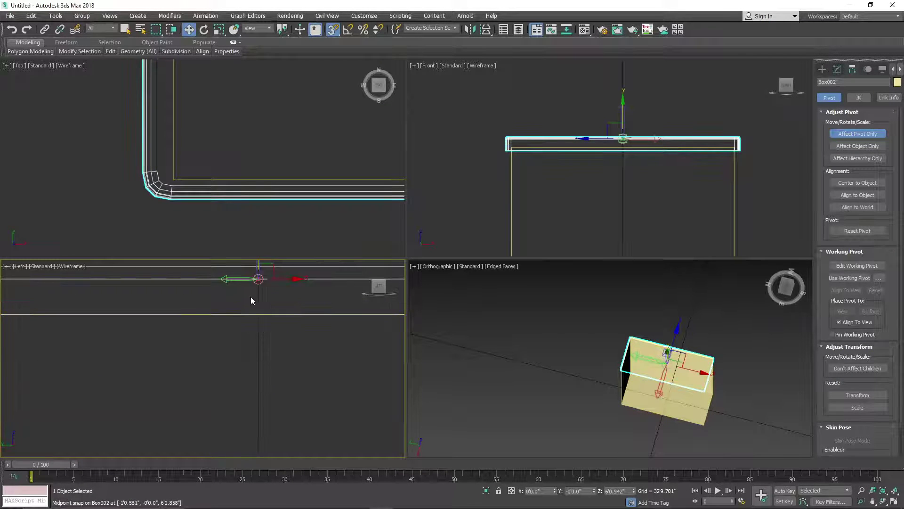
pyautogui.click(822, 68)
# - Lower the slab by its pivot, snapping to the box's top at Z 5'12.0", and check the corner from below
pyautogui.scroll(-3, 203, 303)
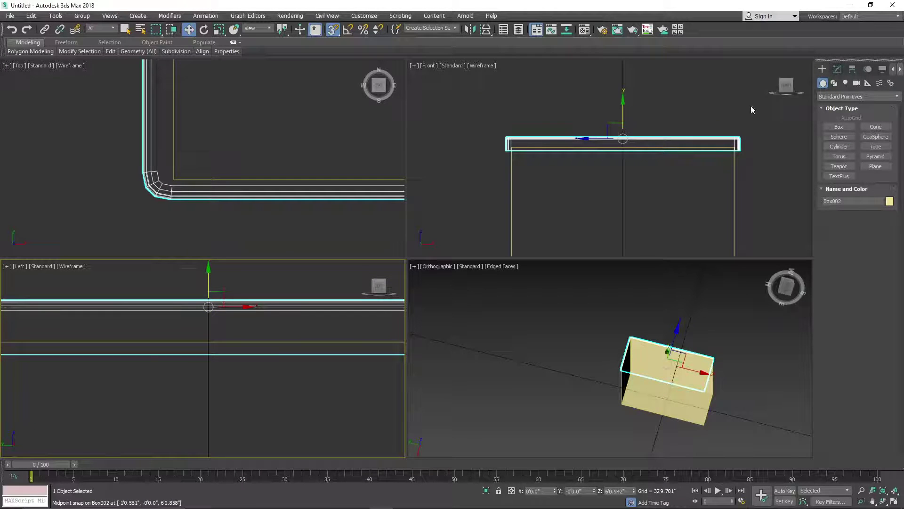
pyautogui.moveTo(208, 307); pyautogui.dragTo(210, 340)
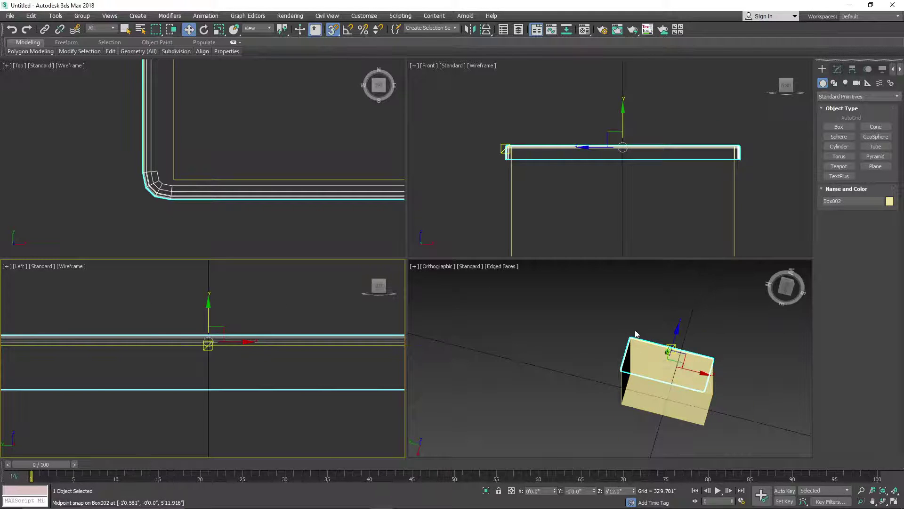
pyautogui.scroll(10, 646, 338)
pyautogui.scroll(-3, 647, 338)
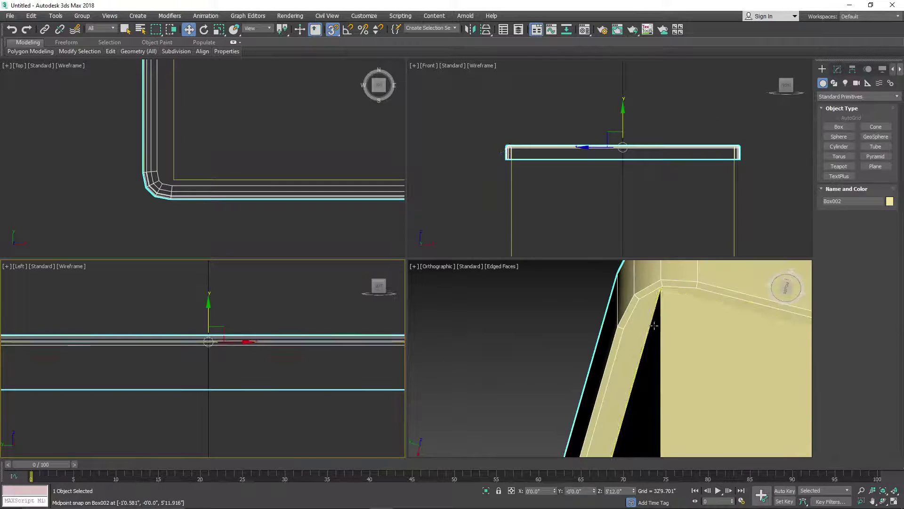
# - Select the tall box beneath the slab, isolate it, and turn it to an upright angled view
pyautogui.click(677, 372)
pyautogui.scroll(-2, 692, 391)
pyautogui.rightClick(715, 335)
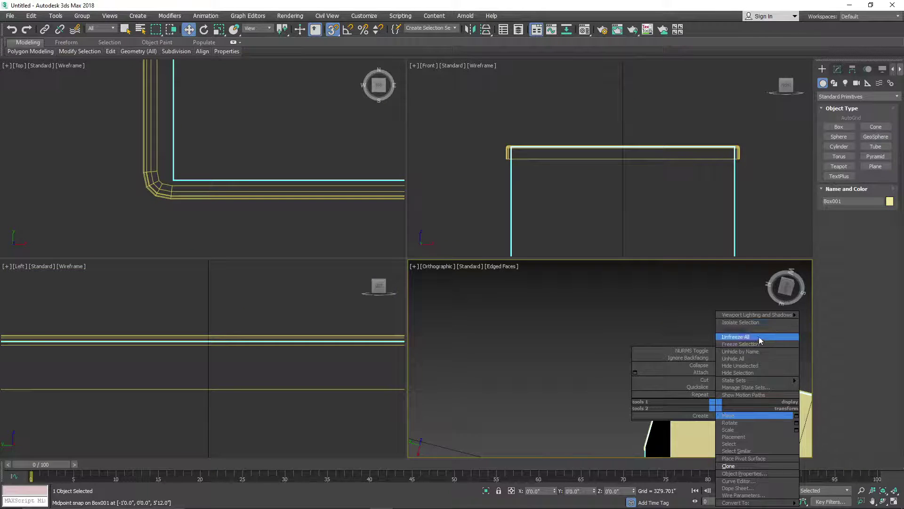
pyautogui.click(745, 323)
pyautogui.moveTo(788, 289); pyautogui.dragTo(512, 288)
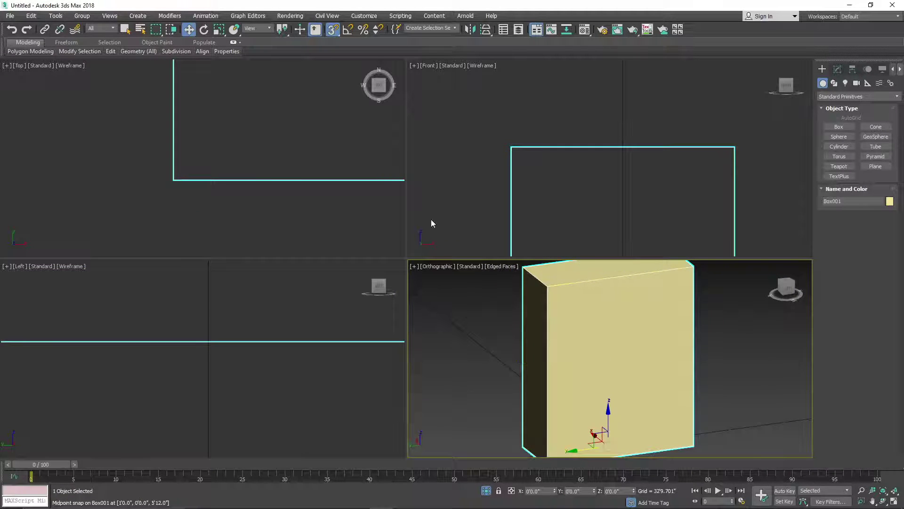
pyautogui.moveTo(113, 51)
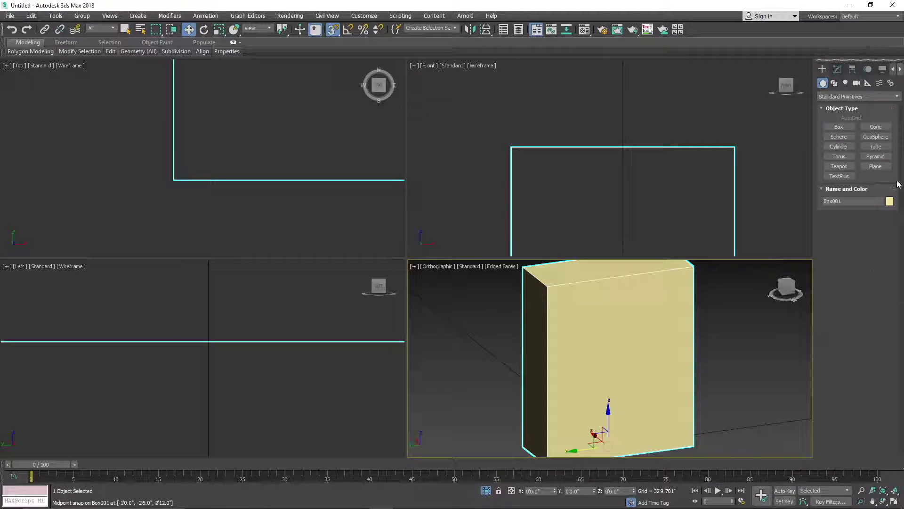
pyautogui.click(852, 70)
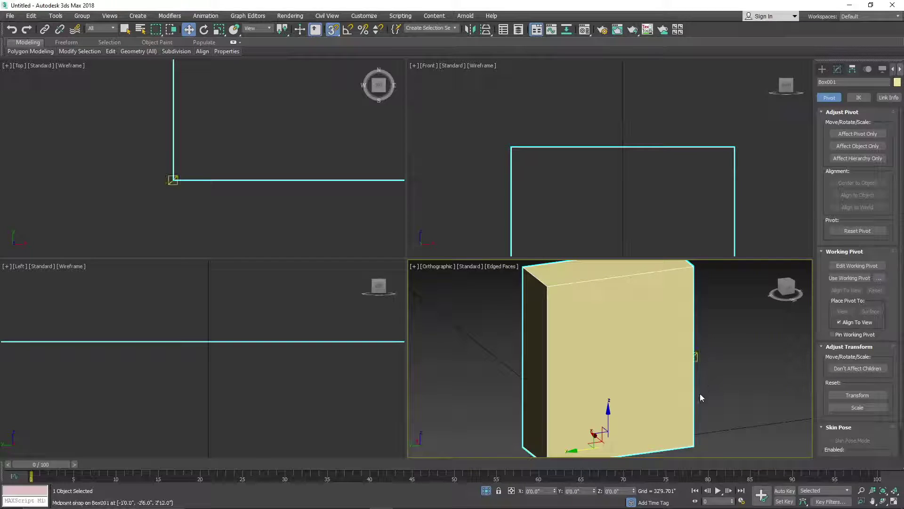
pyautogui.scroll(-4, 711, 375)
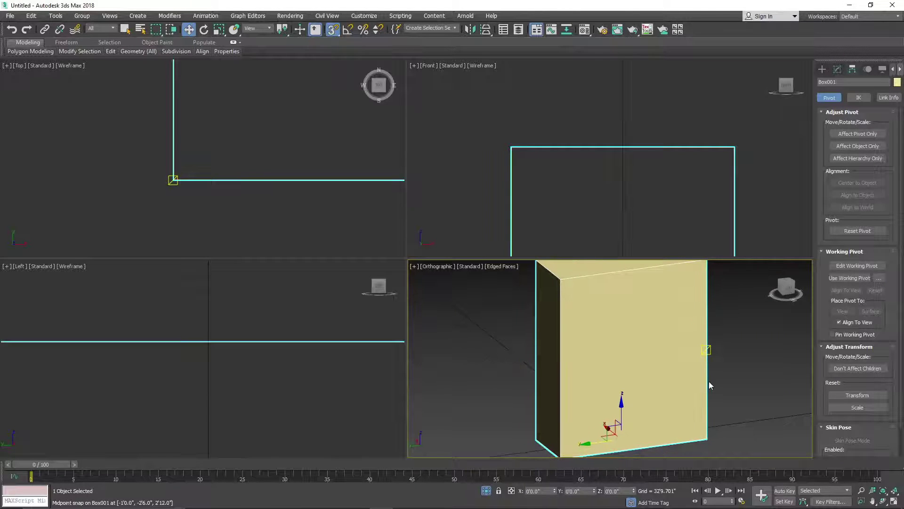
pyautogui.scroll(2, 713, 371)
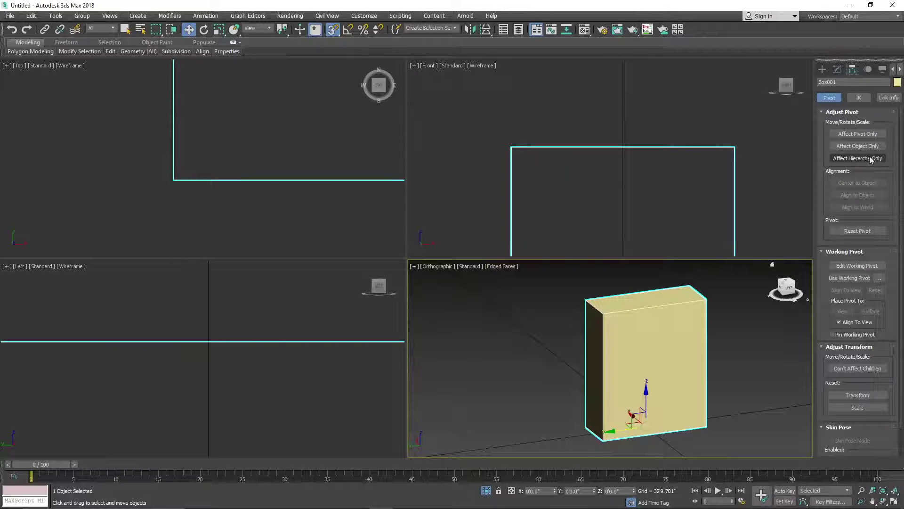
# - Enter edge editing on the tall box and insert four vertical edge loops across its wide face with Swift Loop
pyautogui.click(837, 69)
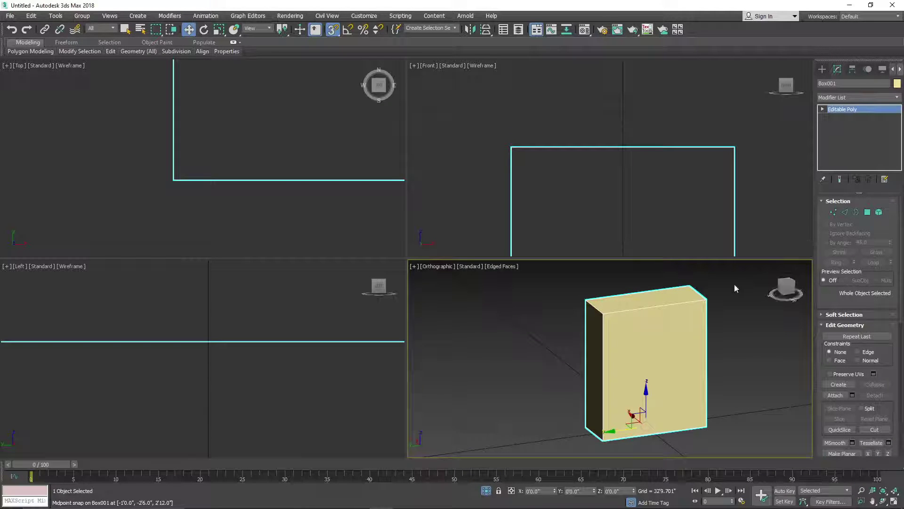
pyautogui.click(844, 213)
pyautogui.moveTo(109, 52)
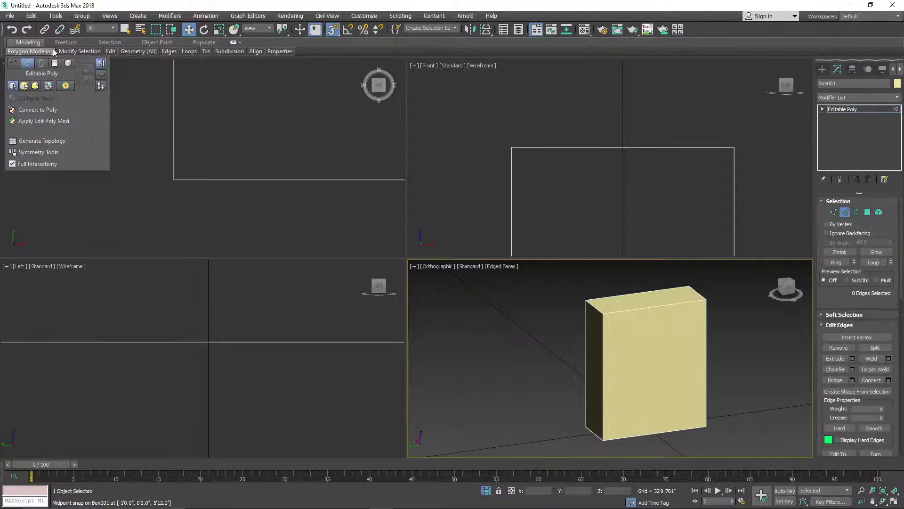
pyautogui.moveTo(69, 54)
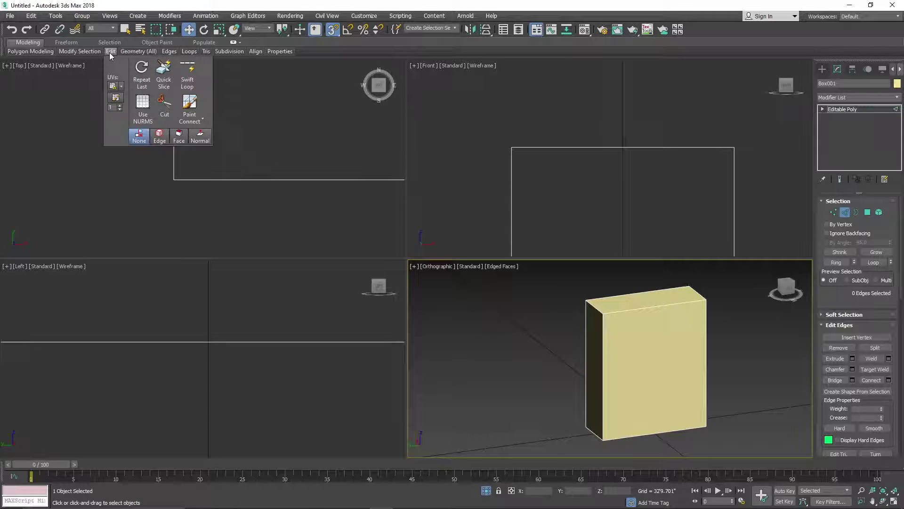
pyautogui.click(188, 77)
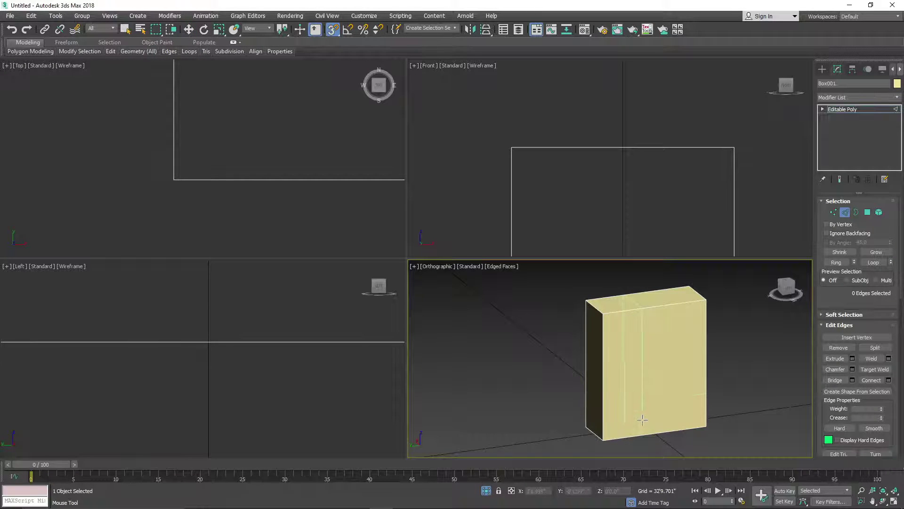
pyautogui.click(690, 424)
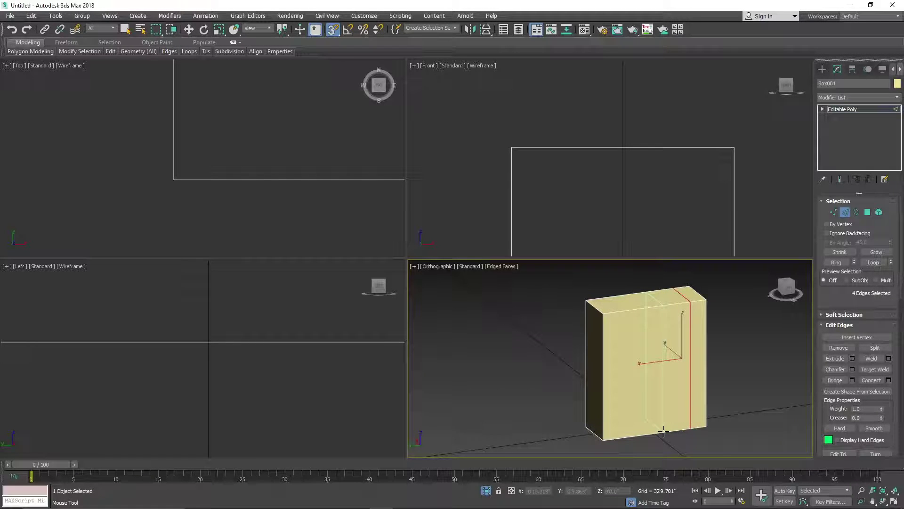
pyautogui.click(663, 430)
pyautogui.click(638, 434)
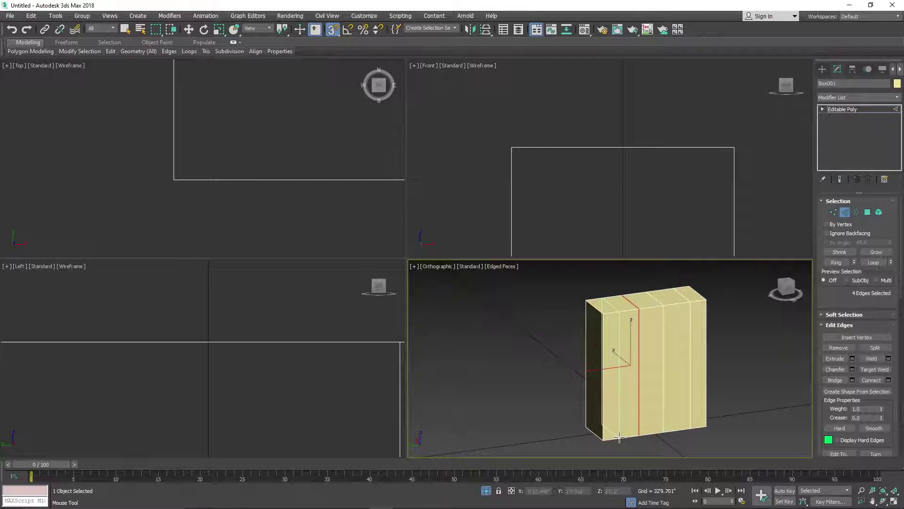
pyautogui.click(620, 437)
pyautogui.press('w')
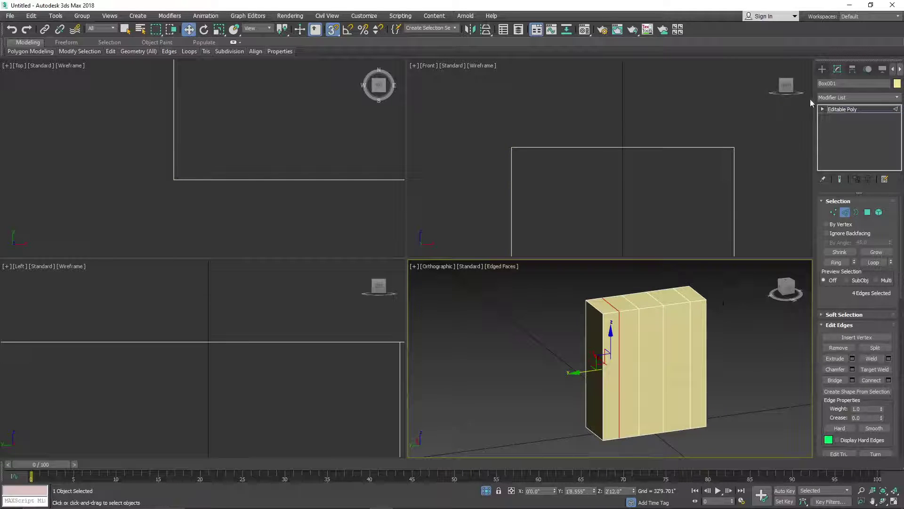
# - With snapping off, draw a reference box above the tall box in the Left view, about 1'7.693" long, 2'4.221" wide and 1'5.663" high
pyautogui.click(823, 69)
pyautogui.click(843, 125)
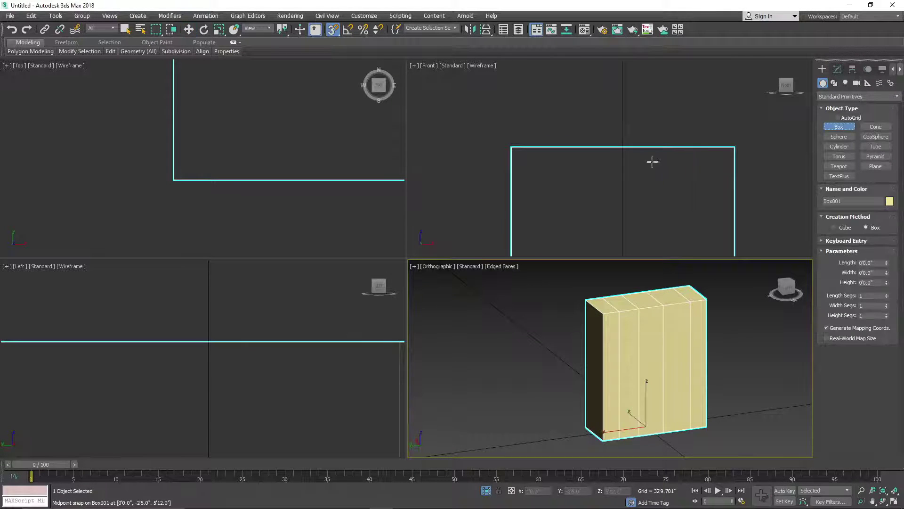
pyautogui.scroll(-1, 633, 166)
pyautogui.scroll(-6, 273, 373)
pyautogui.moveTo(266, 381); pyautogui.dragTo(231, 286, button='middle')
pyautogui.scroll(-3, 230, 286)
pyautogui.press('s')
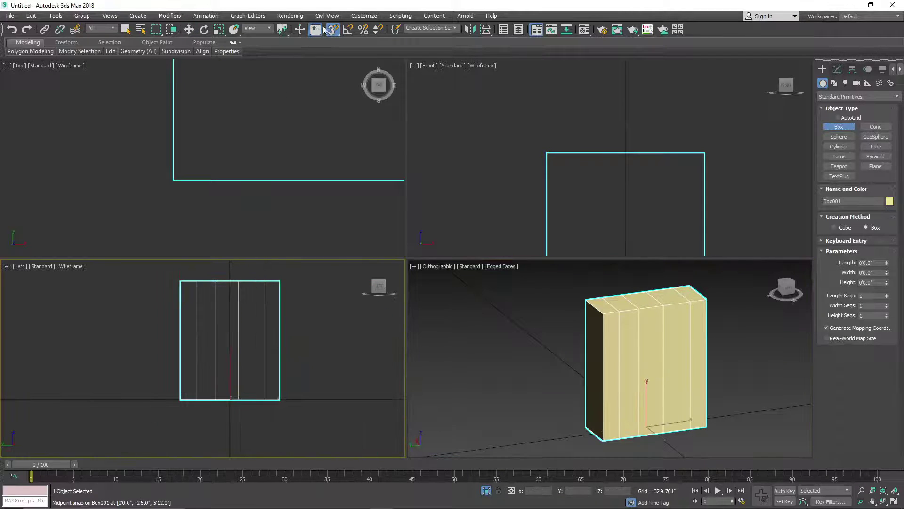
pyautogui.scroll(2, 259, 319)
pyautogui.moveTo(259, 319); pyautogui.dragTo(230, 315, button='middle')
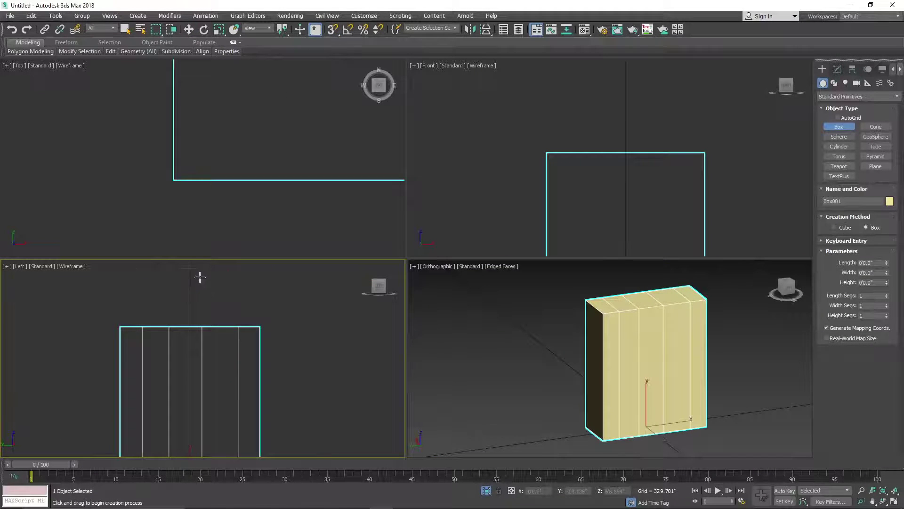
pyautogui.moveTo(199, 277); pyautogui.dragTo(266, 323)
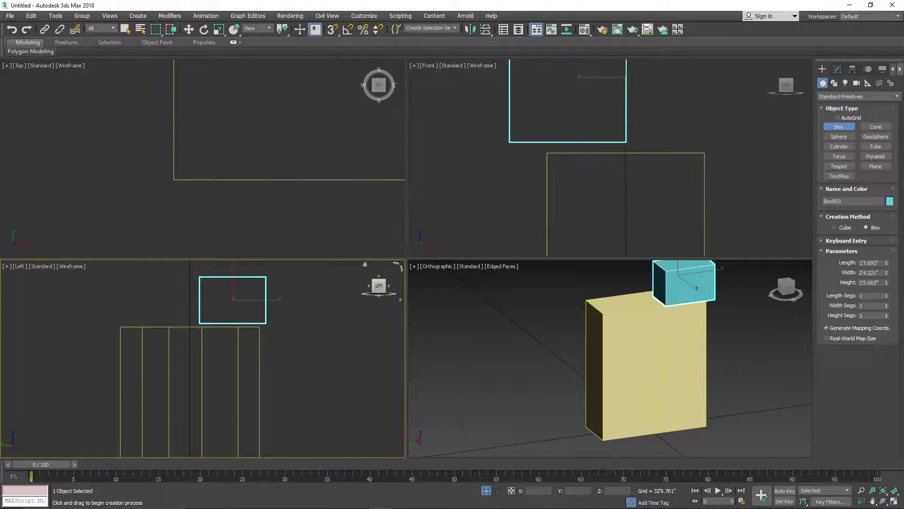
# - Set the reference box's width to 1'10.0" and reduce its length to about 1'6.512"
pyautogui.doubleClick(883, 263)
pyautogui.moveTo(887, 266); pyautogui.dragTo(887, 277)
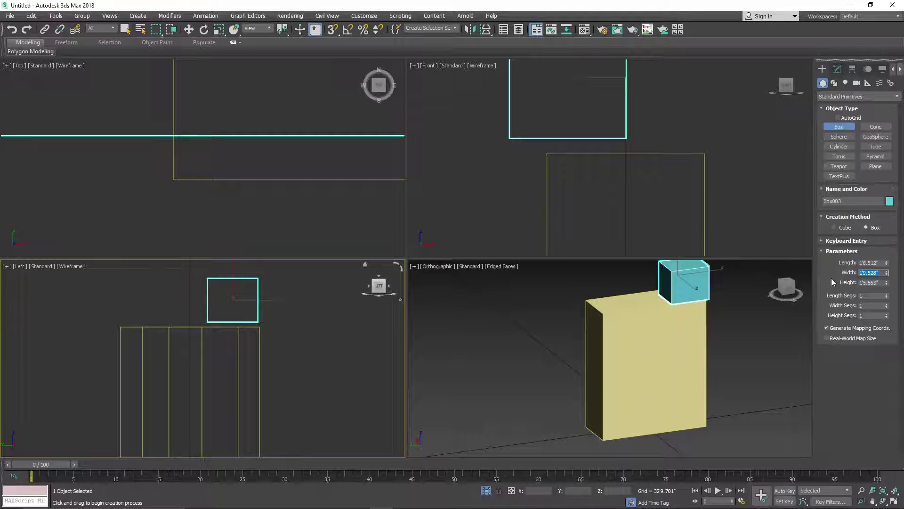
pyautogui.write("1'10")
pyautogui.press('Return')
pyautogui.moveTo(184, 343); pyautogui.dragTo(210, 343, button='middle')
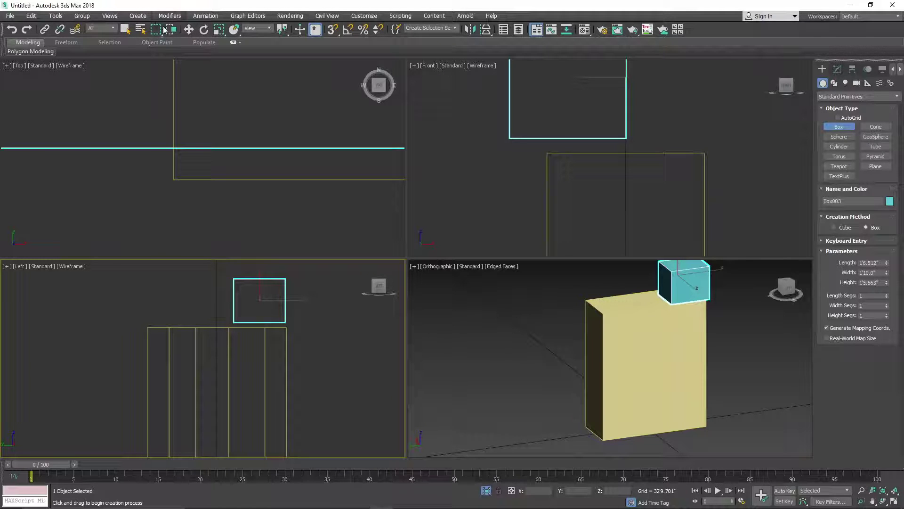
# - Move the reference box over one side of the tall box, to about Y -1'4.722" and Z 7'0.097"
pyautogui.click(188, 29)
pyautogui.moveTo(292, 300); pyautogui.dragTo(285, 300)
pyautogui.moveTo(255, 273); pyautogui.dragTo(255, 330)
pyautogui.moveTo(282, 358); pyautogui.dragTo(257, 275)
# - In vertex editing with snapping on, align the tall box's outermost loop nearest the reference box with that box's outer edge, at Y -2'3.722"
pyautogui.click(626, 333)
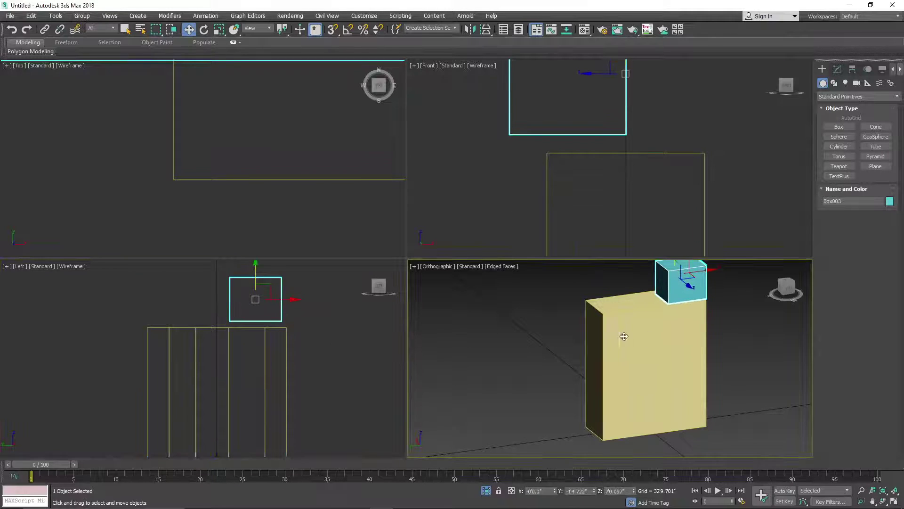
pyautogui.click(837, 70)
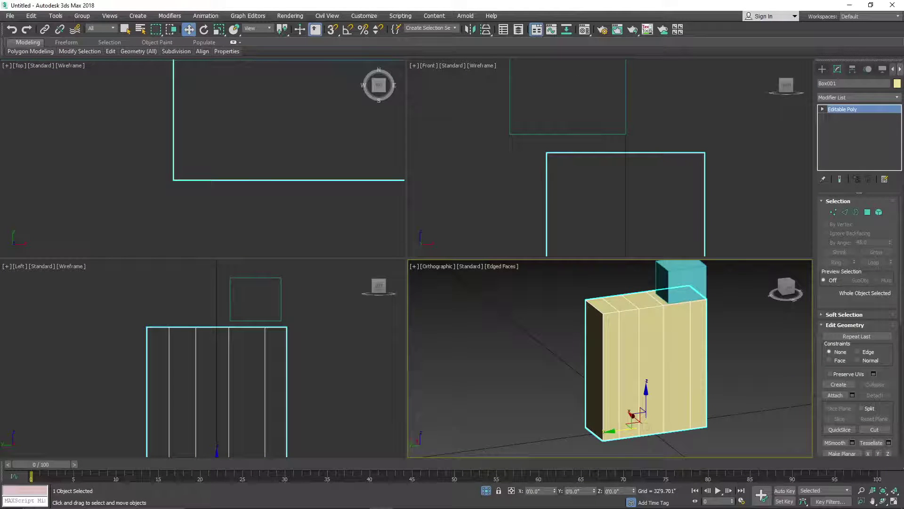
pyautogui.click(835, 213)
pyautogui.moveTo(262, 338); pyautogui.dragTo(267, 314, button='middle')
pyautogui.scroll(-2, 268, 314)
pyautogui.moveTo(278, 299); pyautogui.dragTo(262, 440)
pyautogui.moveTo(293, 369); pyautogui.dragTo(291, 285)
pyautogui.click(336, 32)
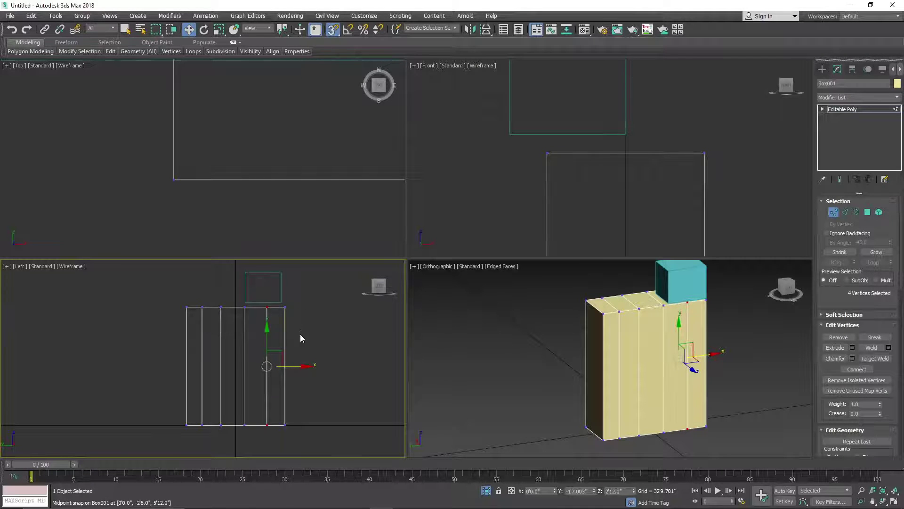
pyautogui.moveTo(296, 366); pyautogui.dragTo(262, 406)
# - Select the neighbouring loop's vertices and snap them to the reference box's inner edge, at Y -0'5.722"
pyautogui.moveTo(267, 366); pyautogui.dragTo(238, 279)
pyautogui.moveTo(253, 333); pyautogui.dragTo(261, 328, button='middle')
pyautogui.scroll(5, 263, 297)
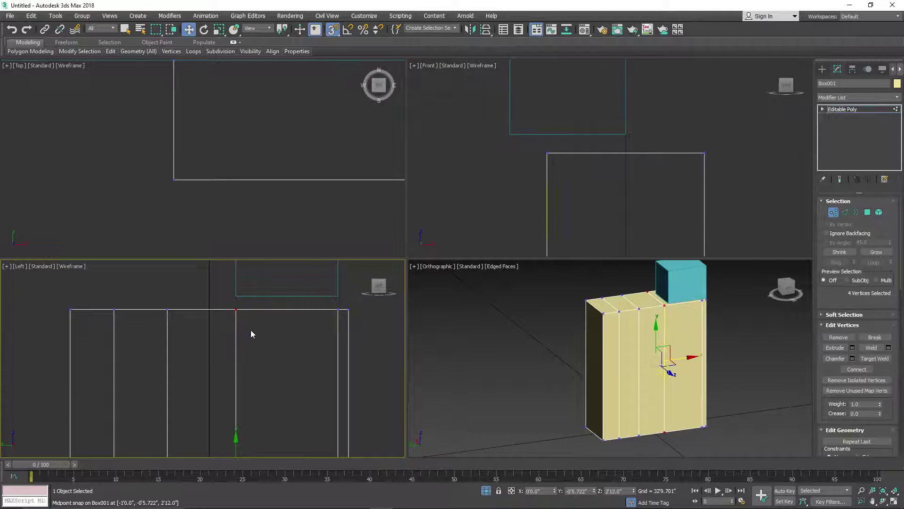
pyautogui.moveTo(669, 333); pyautogui.dragTo(648, 343, button='middle')
pyautogui.scroll(4, 702, 317)
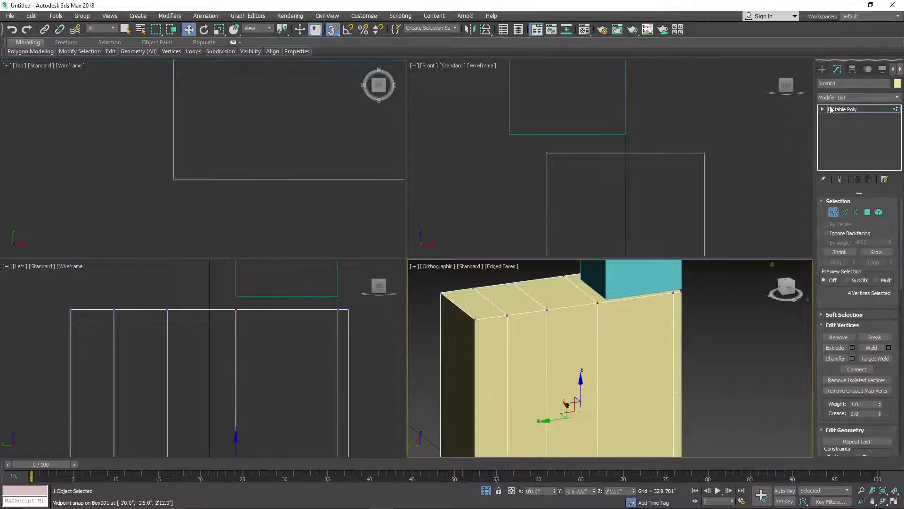
# - Leave vertex editing, select the reference box and try to shift its pivot sideways with Affect Pivot Only
pyautogui.click(823, 71)
pyautogui.scroll(-2, 630, 338)
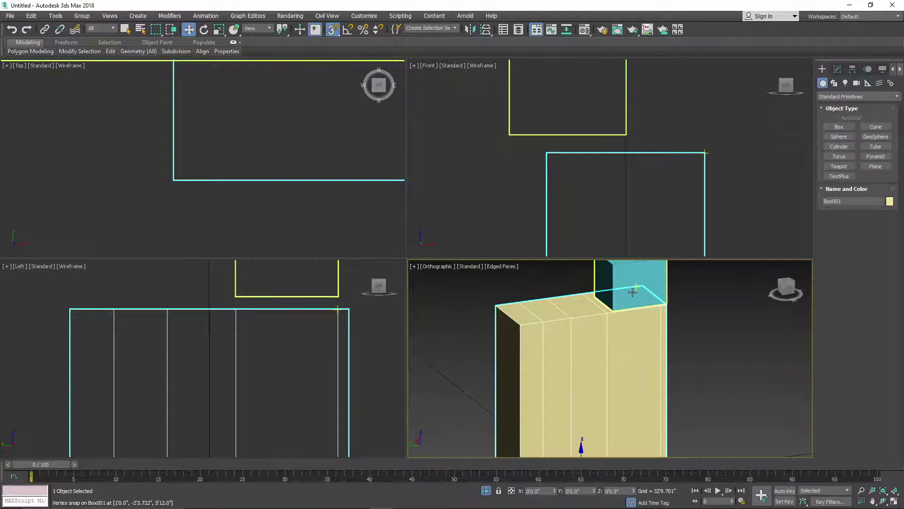
pyautogui.click(633, 292)
pyautogui.moveTo(331, 355); pyautogui.dragTo(302, 386, button='middle')
pyautogui.scroll(-4, 303, 384)
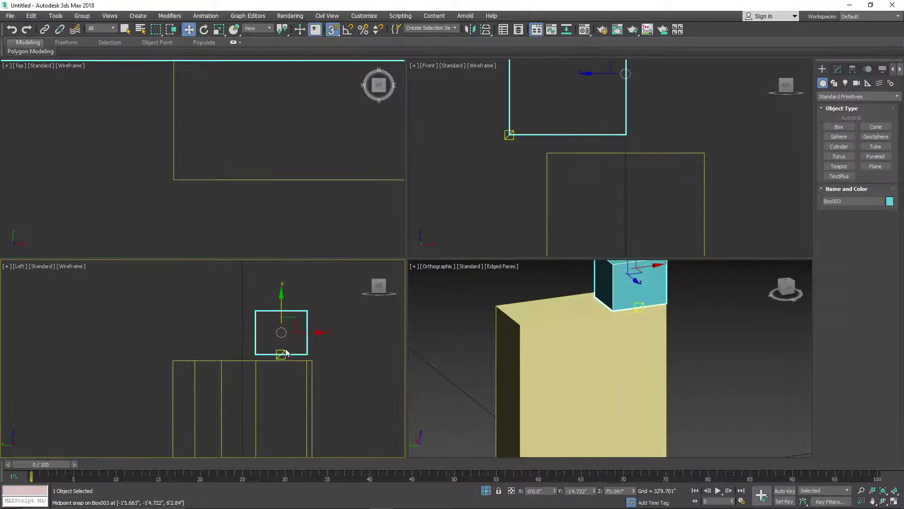
pyautogui.moveTo(285, 350); pyautogui.dragTo(306, 344, button='middle')
pyautogui.click(852, 69)
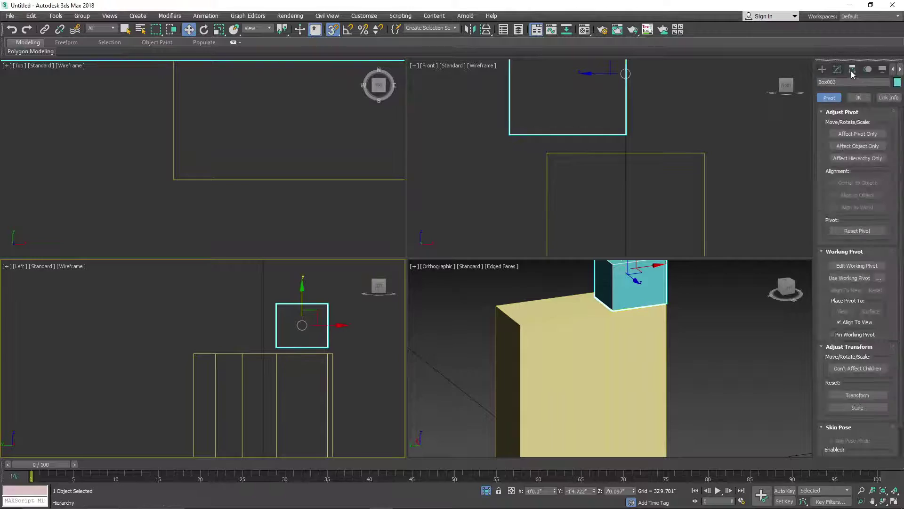
pyautogui.click(858, 133)
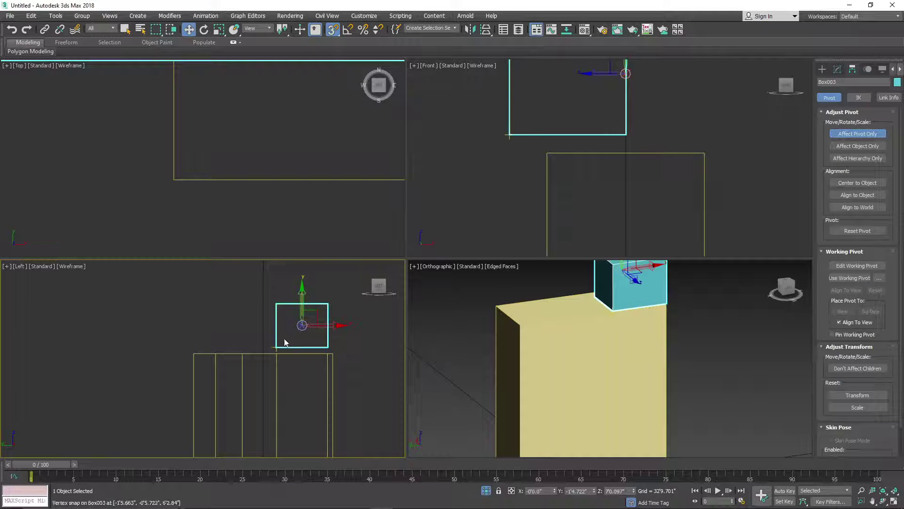
pyautogui.scroll(2, 286, 342)
pyautogui.moveTo(329, 321); pyautogui.dragTo(309, 320)
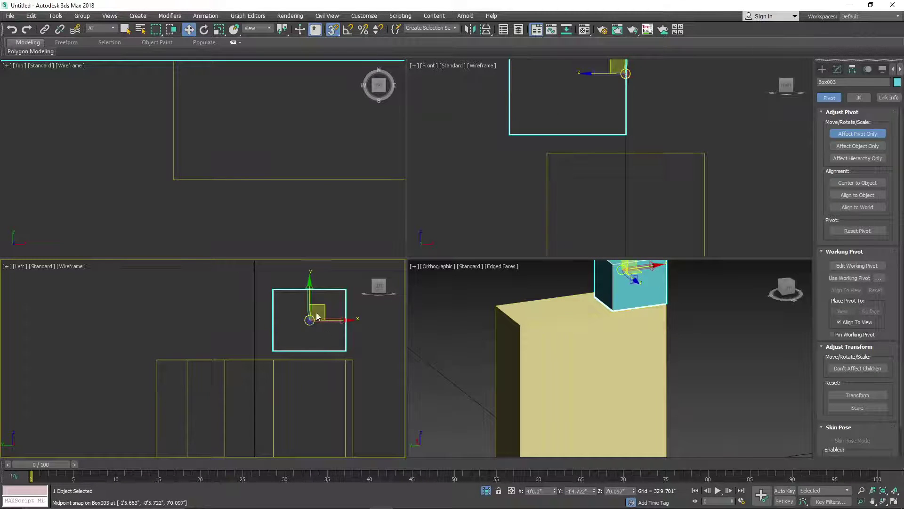
# - Convert the small reference box to an Editable Poly
pyautogui.rightClick(337, 342)
pyautogui.moveTo(393, 441)
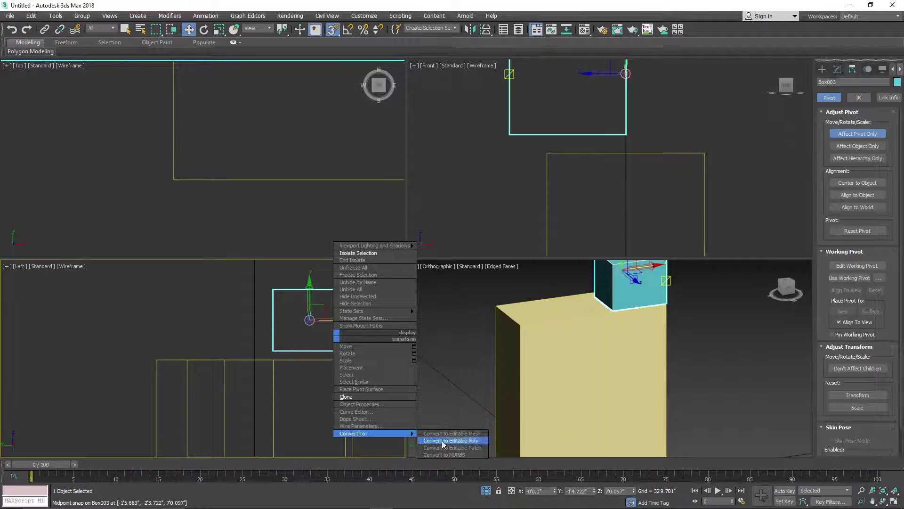
pyautogui.click(452, 445)
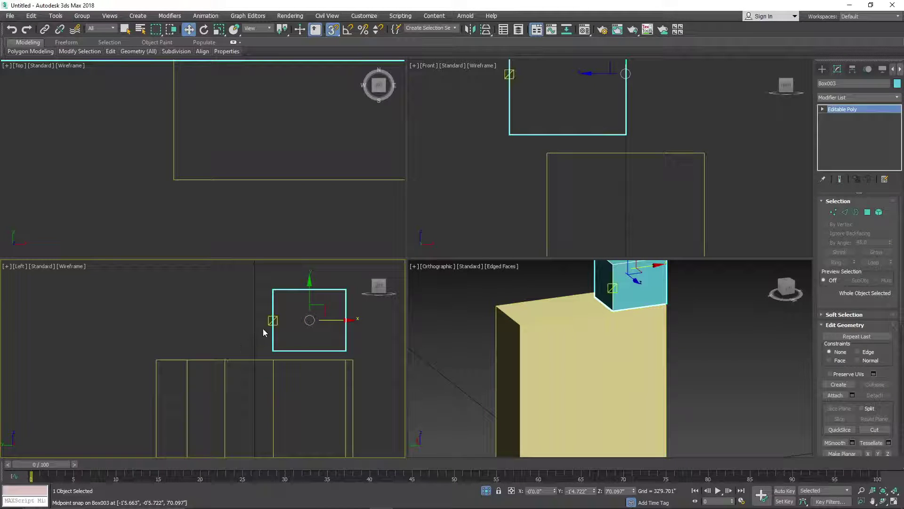
pyautogui.scroll(-5, 231, 354)
pyautogui.scroll(2, 232, 388)
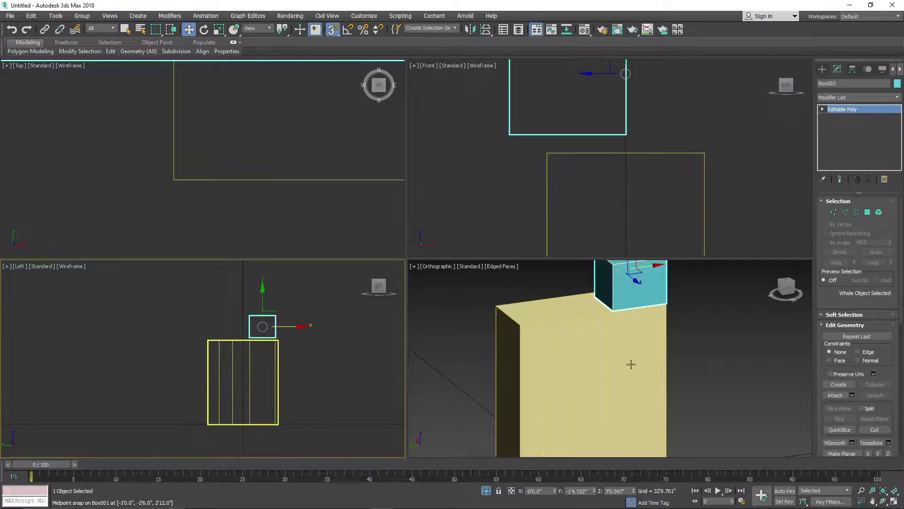
# - Select the tall box and add a Slice modifier above its Editable Poly
pyautogui.click(823, 69)
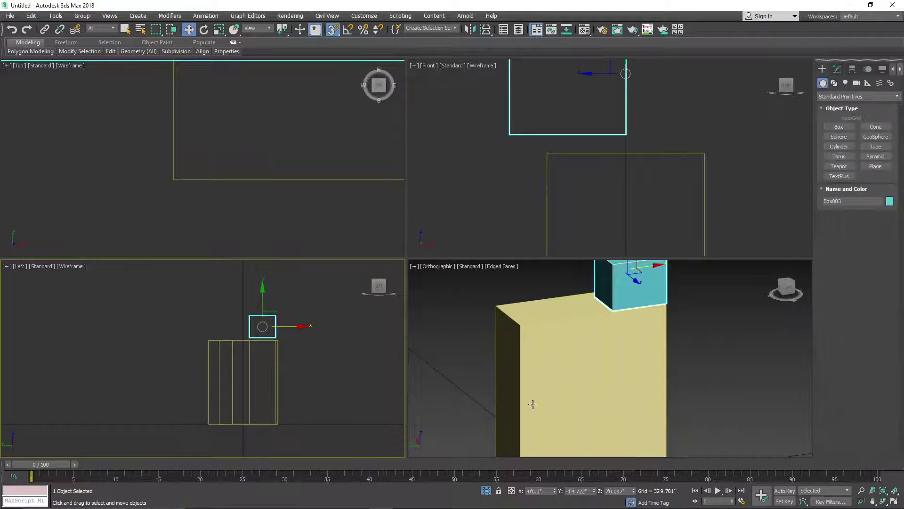
pyautogui.click(532, 404)
pyautogui.click(837, 69)
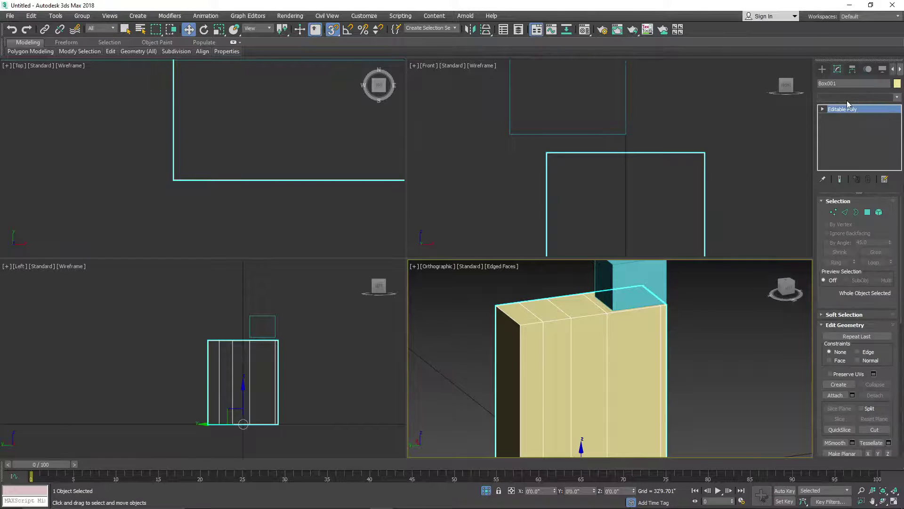
pyautogui.click(847, 100)
pyautogui.write('sl')
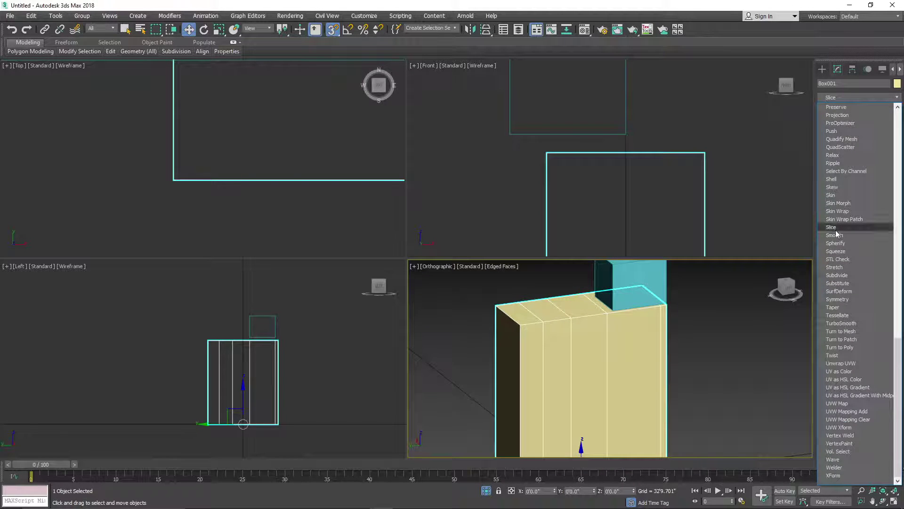
pyautogui.click(836, 229)
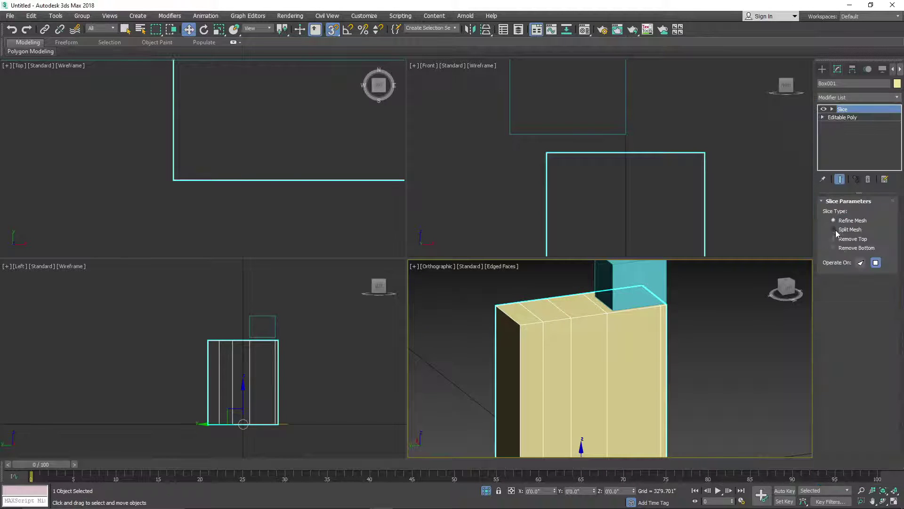
pyautogui.click(822, 117)
pyautogui.click(839, 133)
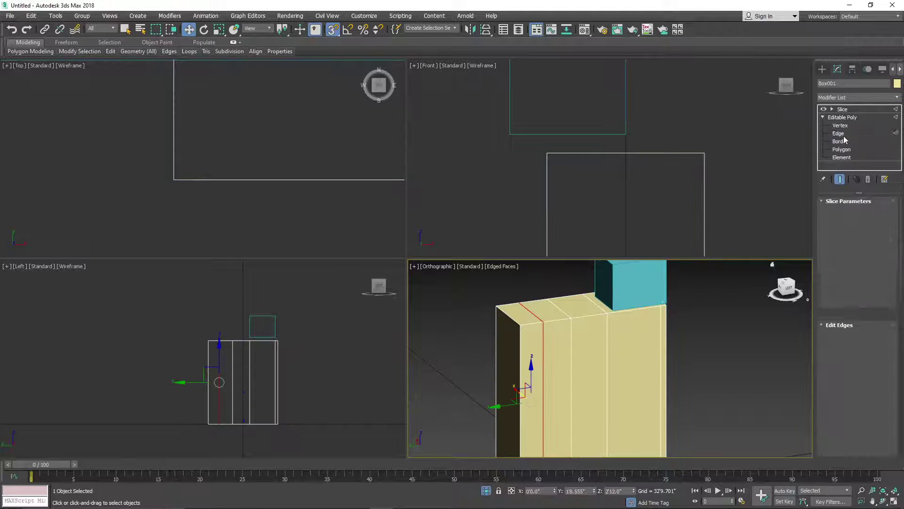
pyautogui.scroll(-5, 550, 315)
pyautogui.scroll(5, 532, 316)
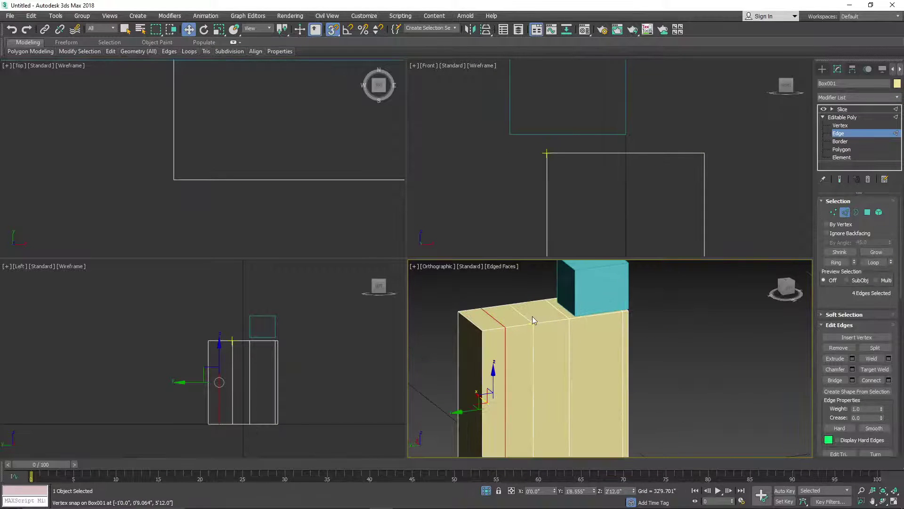
pyautogui.click(851, 118)
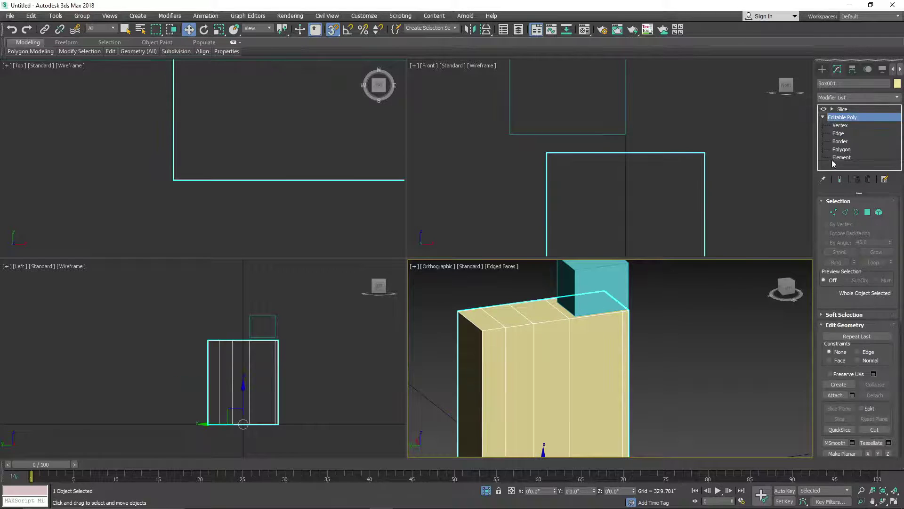
pyautogui.click(843, 109)
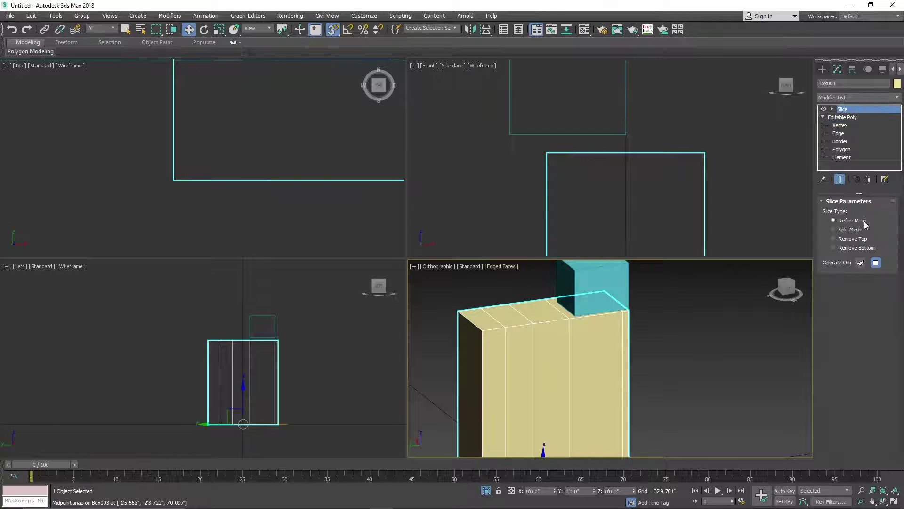
pyautogui.scroll(-5, 546, 349)
pyautogui.scroll(3, 506, 292)
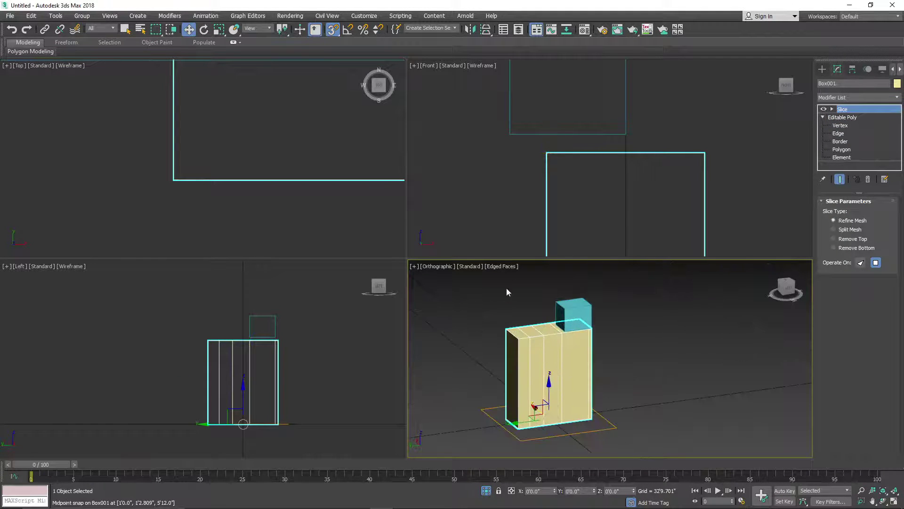
# - With angle snapping on, rotate the Slice modifier's plane upright so it cuts the tall box vertically through its centre
pyautogui.click(204, 29)
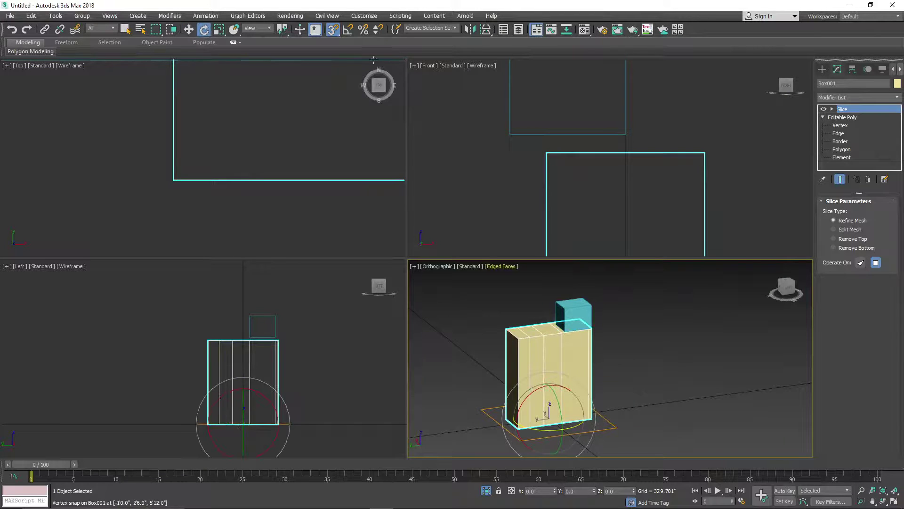
pyautogui.click(348, 30)
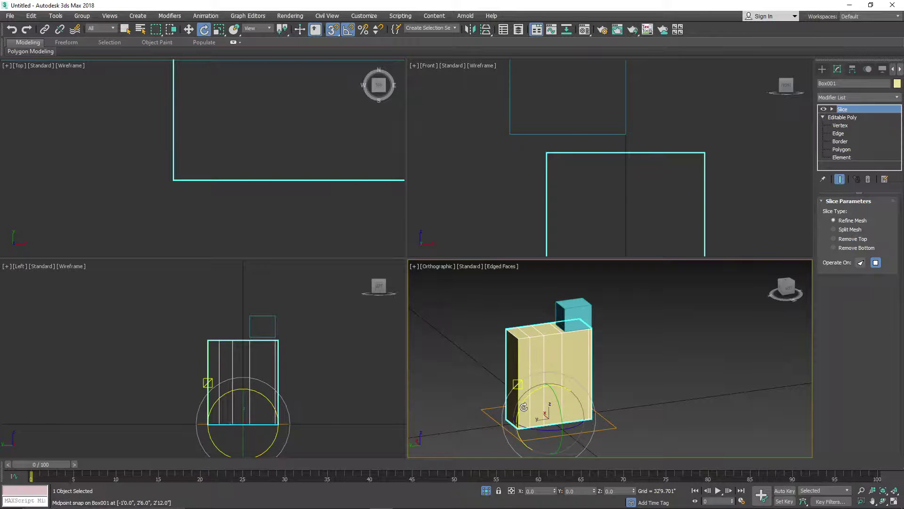
pyautogui.moveTo(546, 387); pyautogui.dragTo(499, 402)
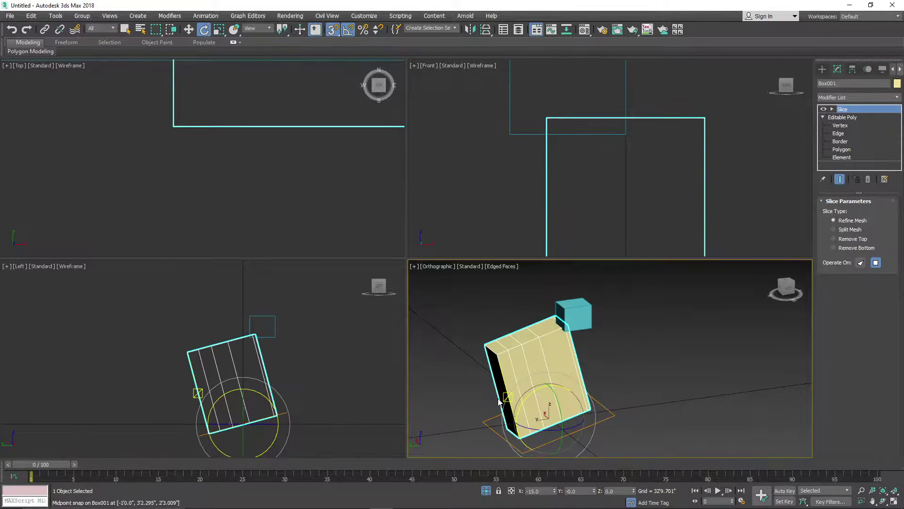
pyautogui.hotkey('ctrl', 'z')
pyautogui.click(833, 109)
pyautogui.click(854, 117)
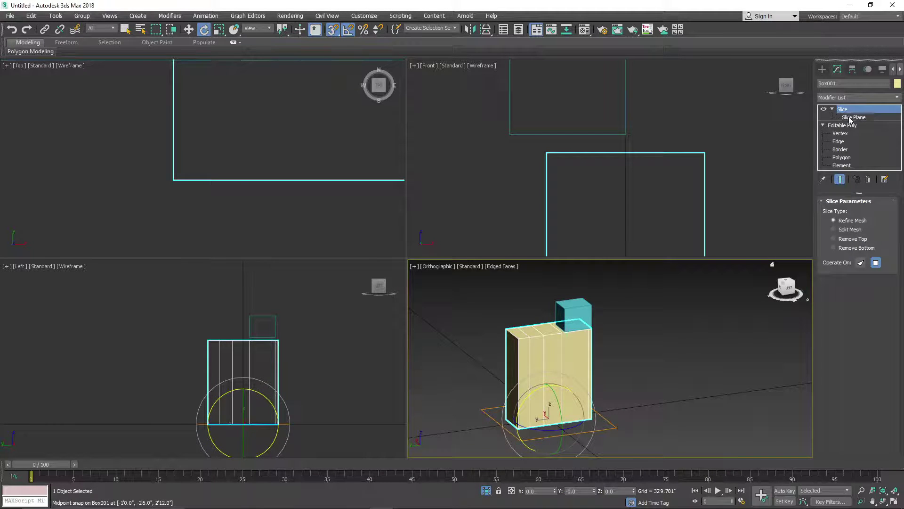
pyautogui.moveTo(543, 422); pyautogui.dragTo(567, 378)
pyautogui.click(217, 324)
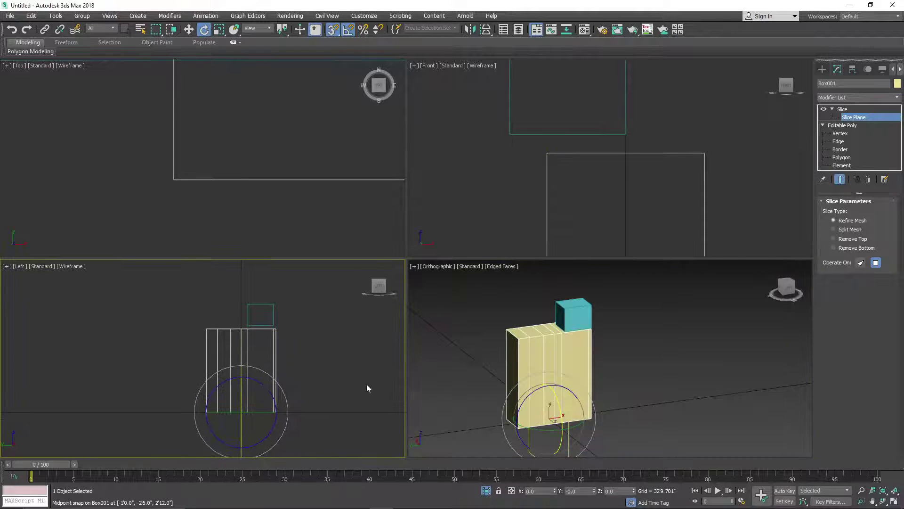
pyautogui.click(189, 29)
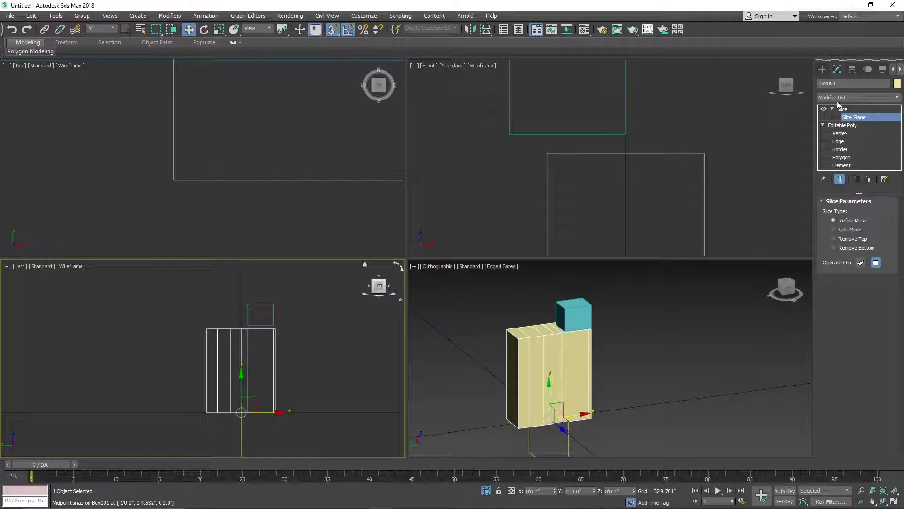
# - Collapse the Slice modifier into the tall box's Editable Poly
pyautogui.click(823, 70)
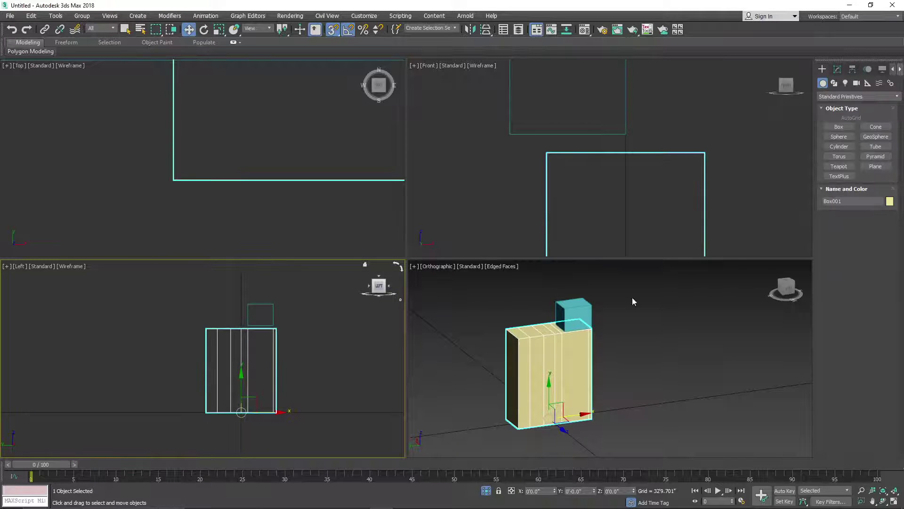
pyautogui.click(838, 68)
pyautogui.rightClick(856, 111)
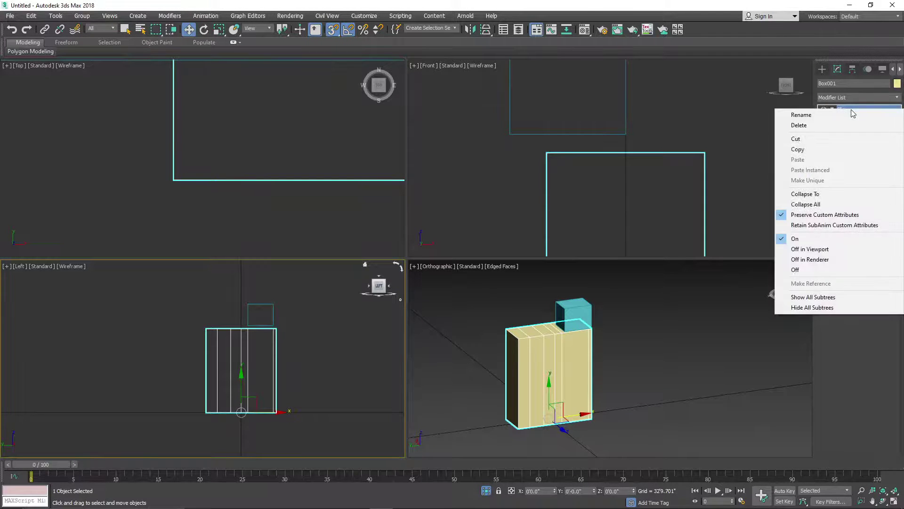
pyautogui.click(805, 192)
pyautogui.click(493, 296)
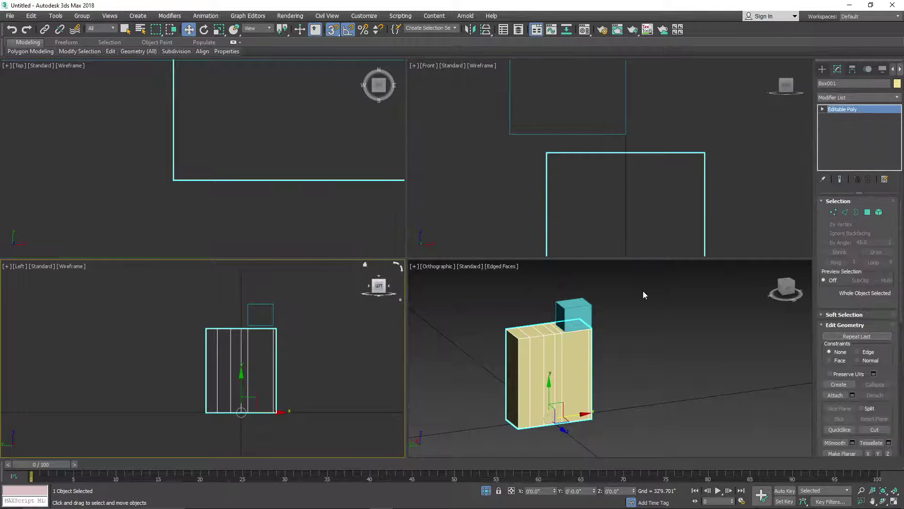
pyautogui.click(841, 101)
pyautogui.press('Escape')
# - Delete all polygons of the tall box's half farther from the reference box, up to the new centre cut
pyautogui.click(868, 212)
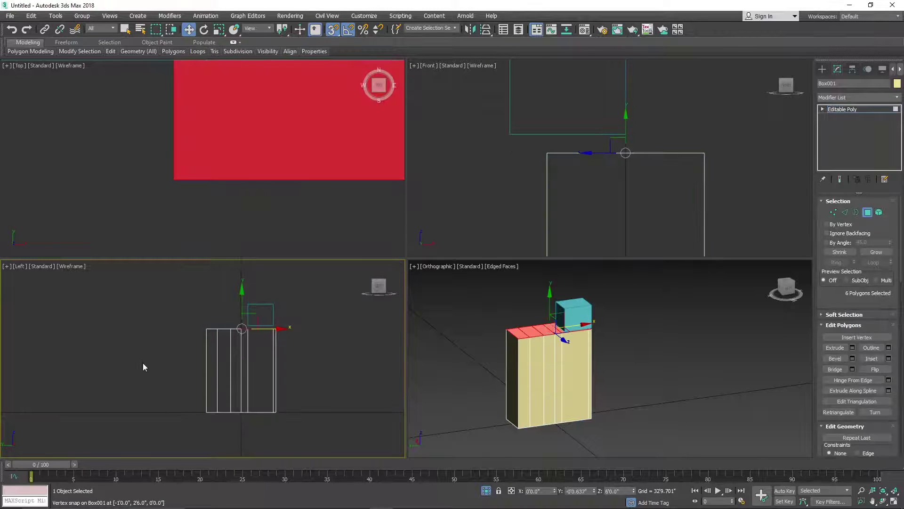
pyautogui.moveTo(227, 438); pyautogui.dragTo(236, 439)
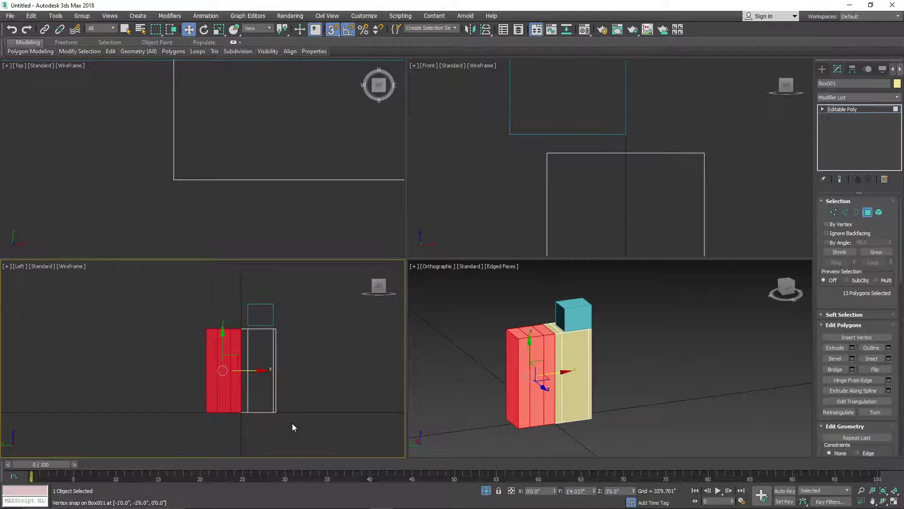
pyautogui.press('Delete')
pyautogui.scroll(4, 568, 358)
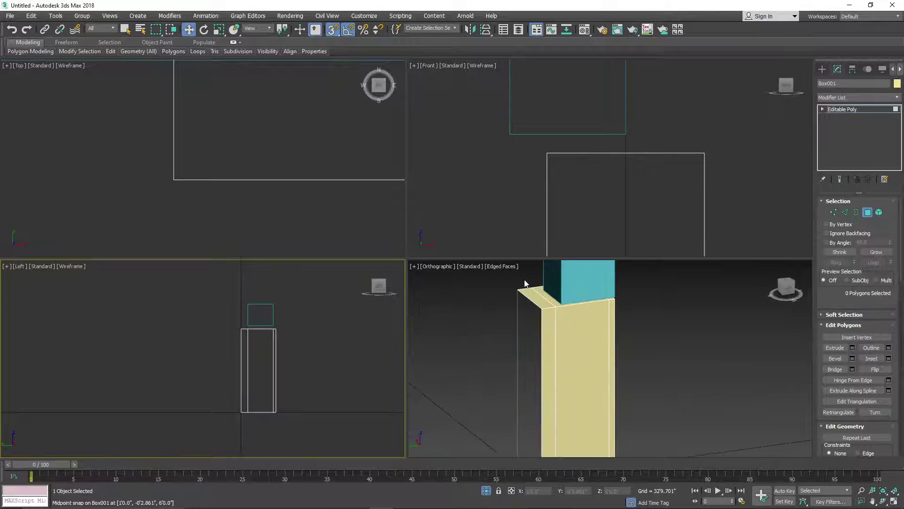
# - Examine how the remaining half's vertical loops line up with the edges of the reference box
pyautogui.click(822, 69)
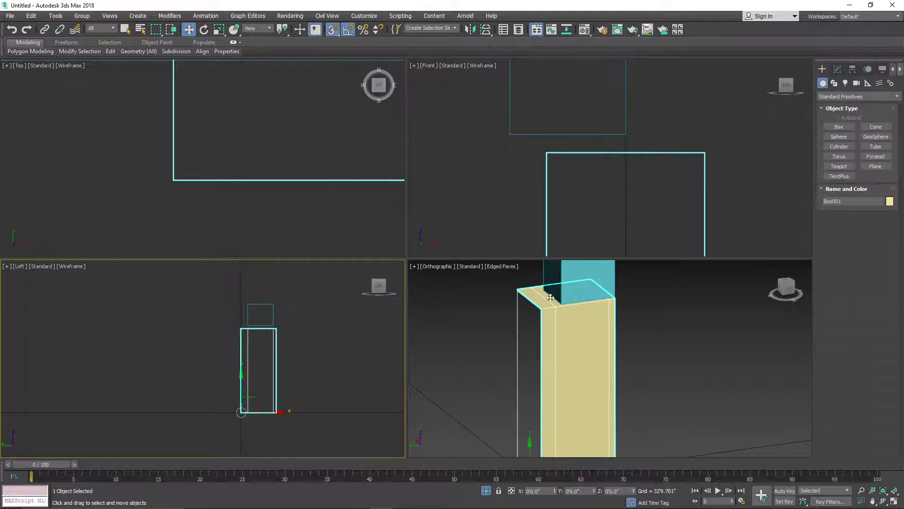
pyautogui.scroll(3, 563, 309)
pyautogui.scroll(-2, 522, 322)
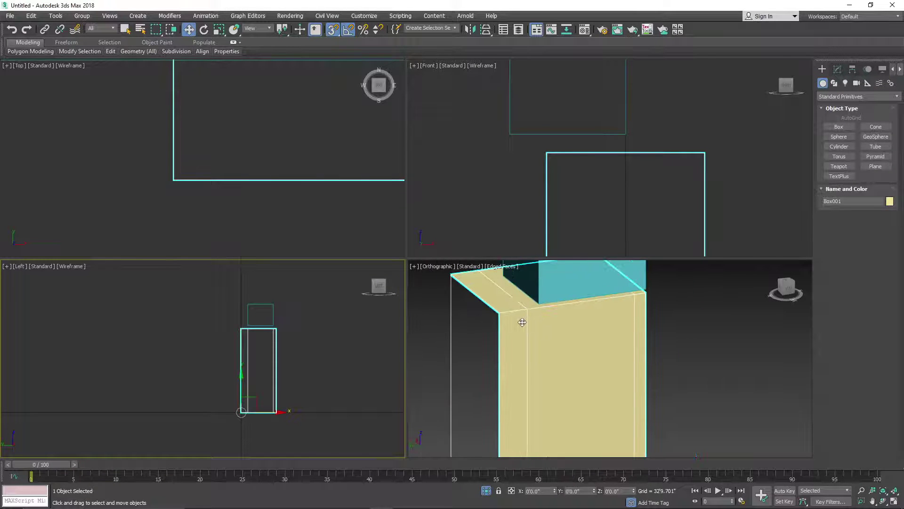
pyautogui.scroll(3, 248, 326)
pyautogui.click(296, 273)
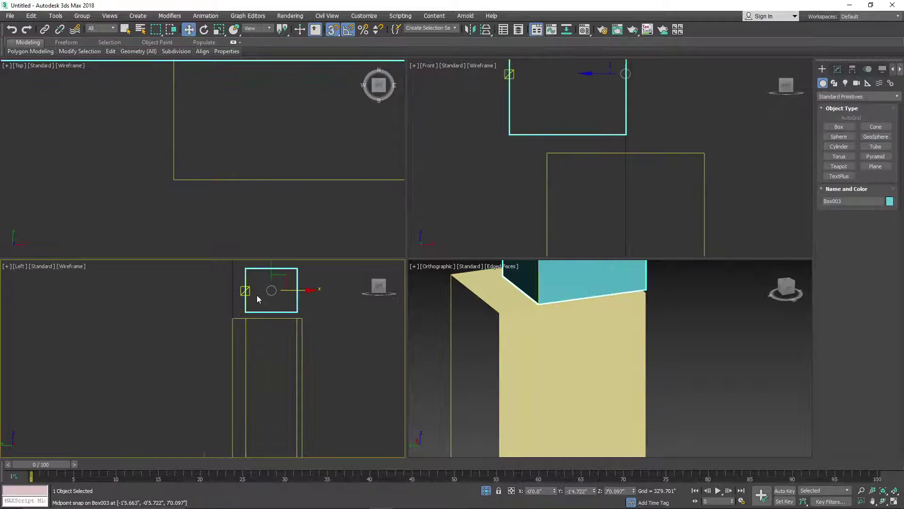
pyautogui.moveTo(309, 269); pyautogui.dragTo(281, 296, button='middle')
pyautogui.scroll(3, 268, 360)
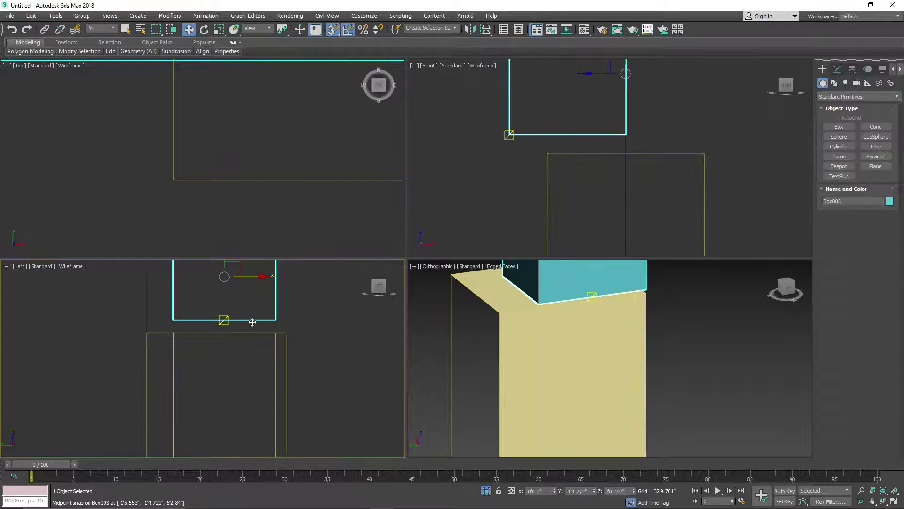
# - Select the wide side polygon between the two vertical loops of the tall box and preview an Inset of 0.1"
pyautogui.click(568, 325)
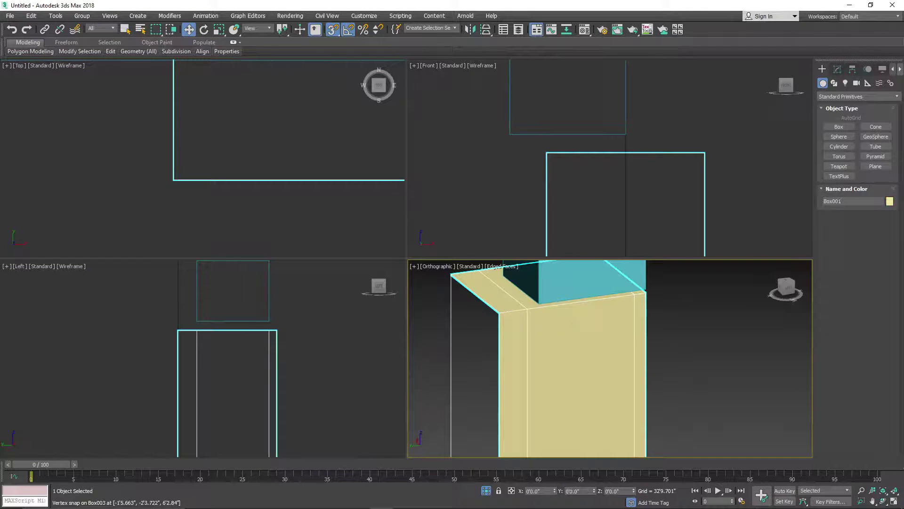
pyautogui.click(837, 69)
pyautogui.click(867, 212)
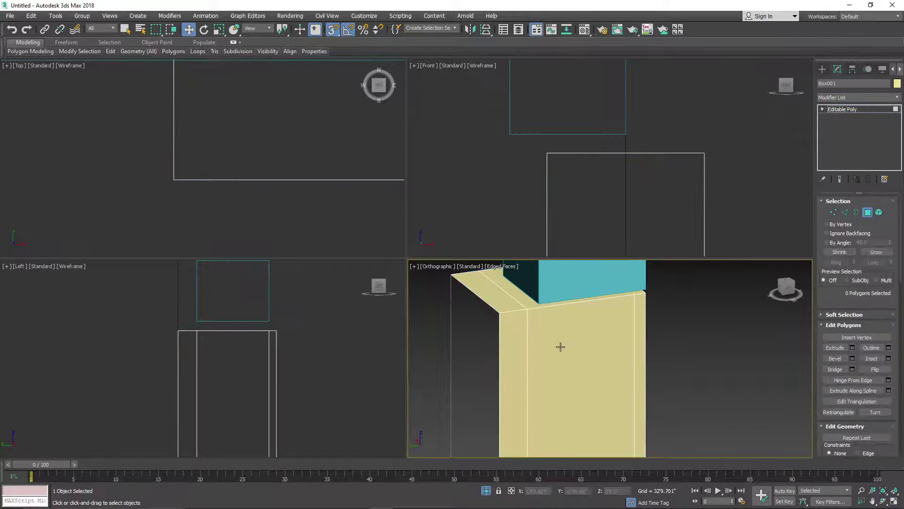
pyautogui.click(559, 347)
pyautogui.click(889, 358)
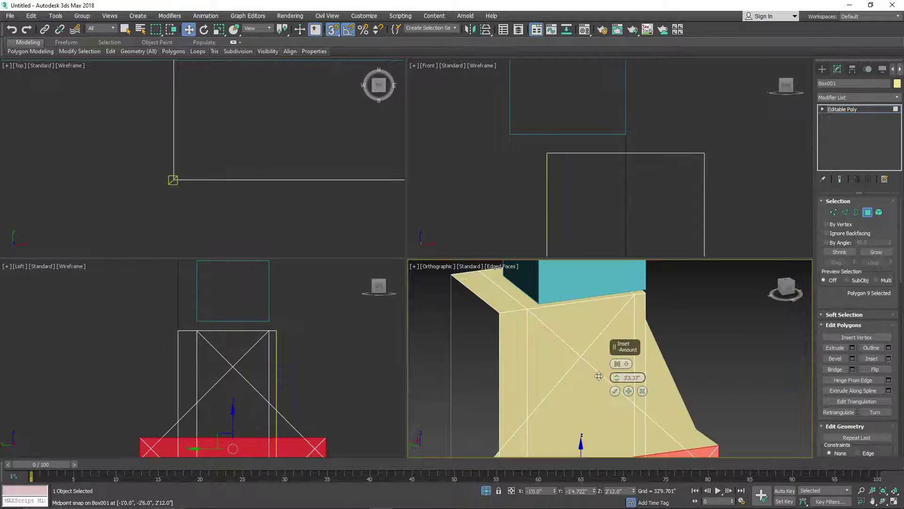
pyautogui.doubleClick(625, 377)
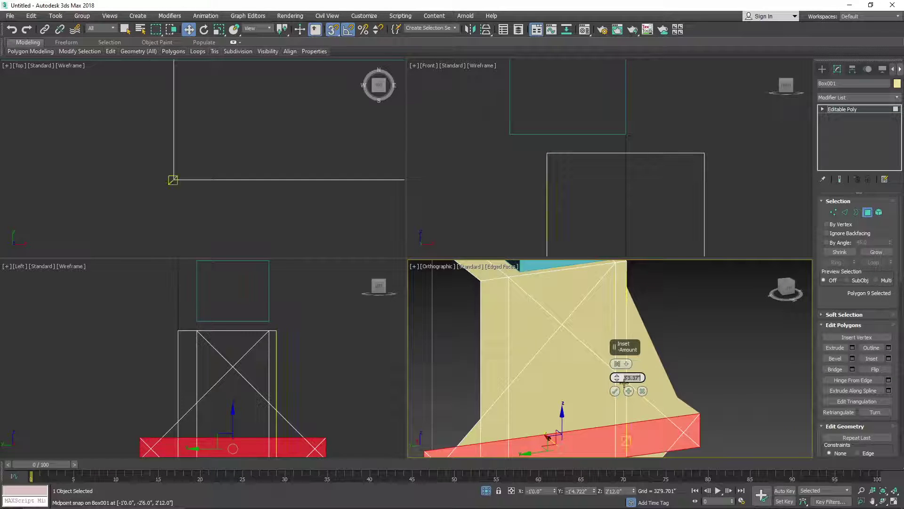
pyautogui.write('0.1')
pyautogui.press('Return')
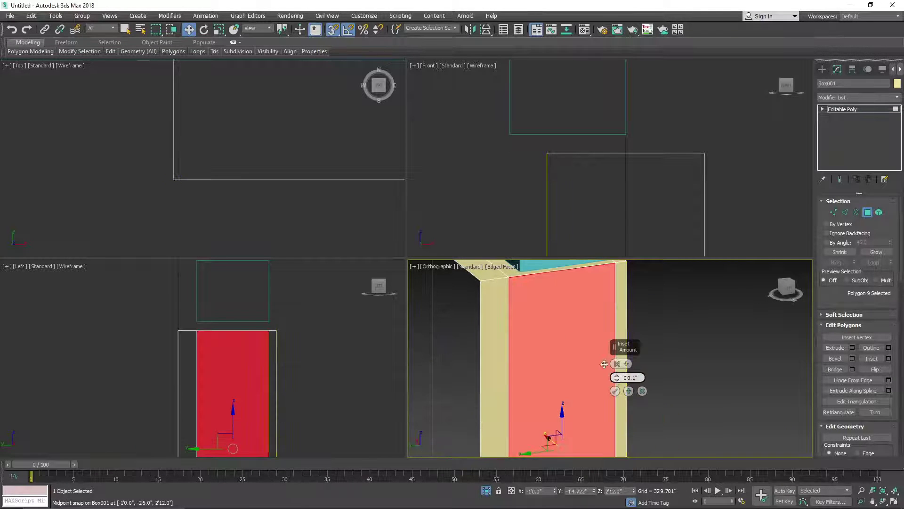
# - Set the inset amount on the wide side polygon to 0.25" and apply it
pyautogui.scroll(5, 541, 302)
pyautogui.scroll(-3, 532, 291)
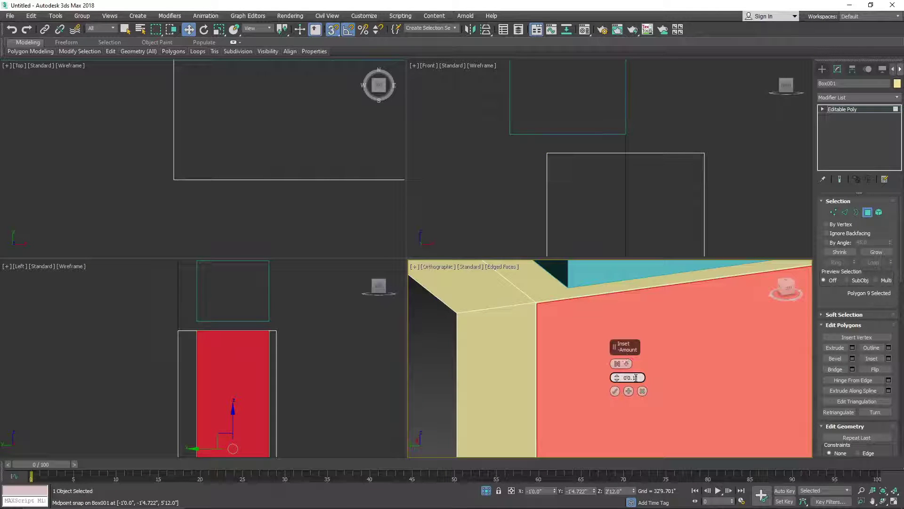
pyautogui.moveTo(636, 378); pyautogui.dragTo(618, 383)
pyautogui.write('.2')
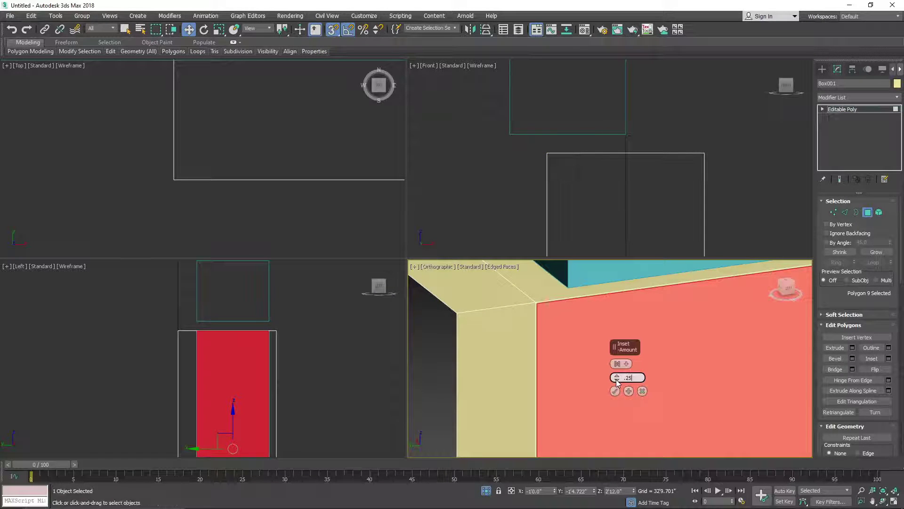
pyautogui.write('5')
pyautogui.press('Return')
pyautogui.scroll(5, 139, 319)
pyautogui.moveTo(139, 319); pyautogui.dragTo(190, 308, button='middle')
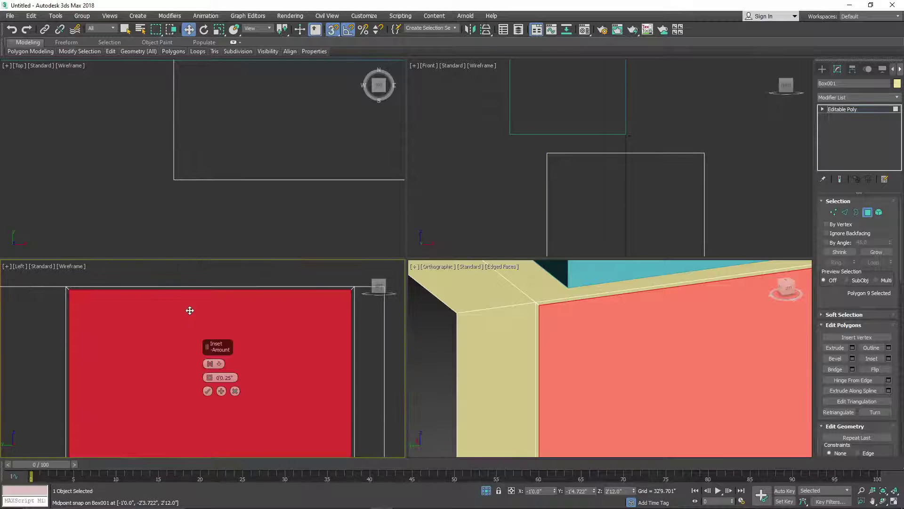
pyautogui.scroll(-5, 625, 323)
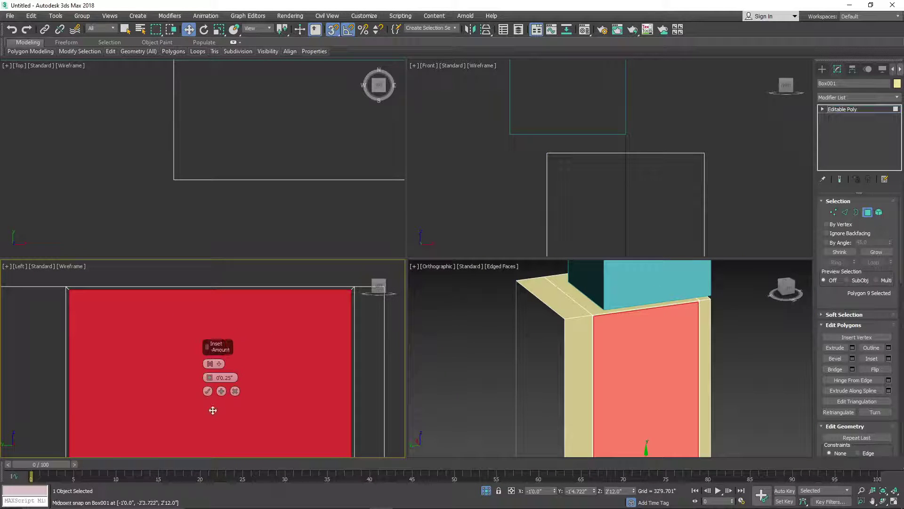
pyautogui.click(208, 391)
pyautogui.scroll(3, 631, 320)
pyautogui.scroll(2, 595, 315)
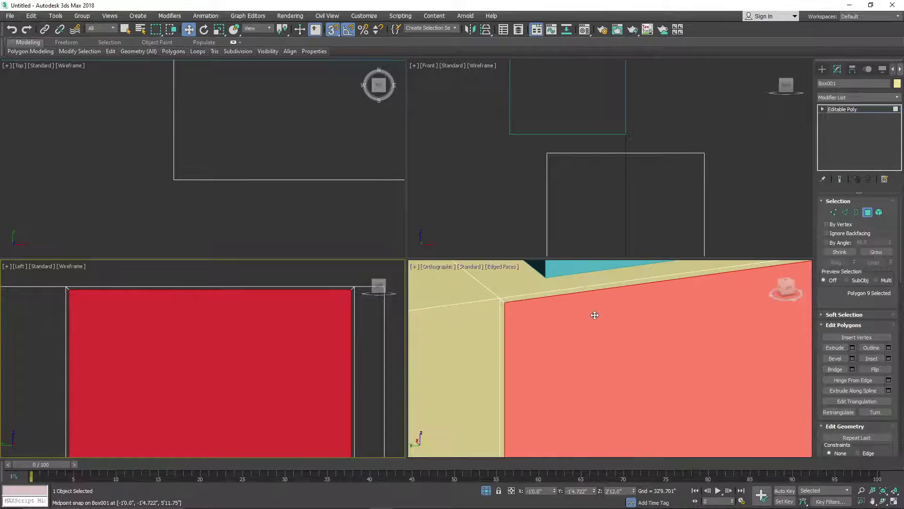
# - Delete the inset polygon on the tall box's wide side and select the border of the resulting opening
pyautogui.press('Delete')
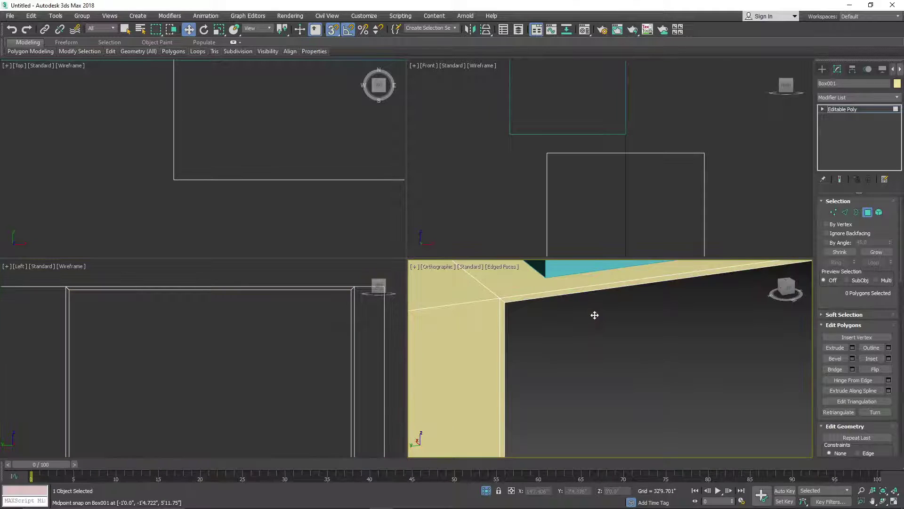
pyautogui.click(855, 212)
pyautogui.click(519, 303)
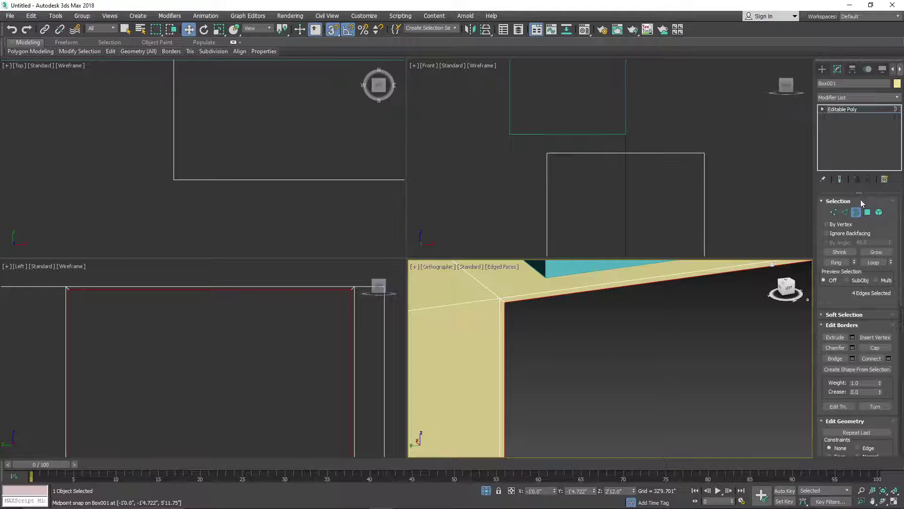
# - Turn off snapping and move the opening's border about 0.44" outward from the wide side along the X axis
pyautogui.click(332, 29)
pyautogui.scroll(-2, 256, 159)
pyautogui.scroll(6, 262, 160)
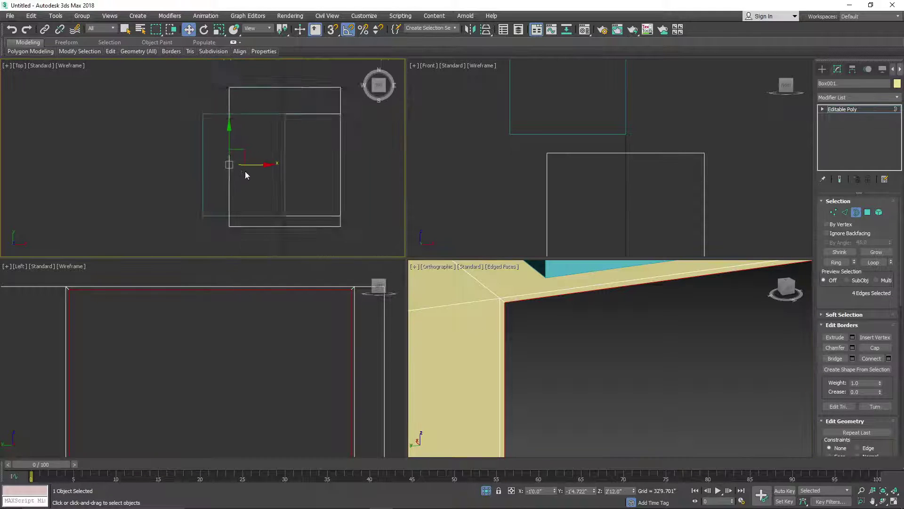
pyautogui.scroll(3, 252, 174)
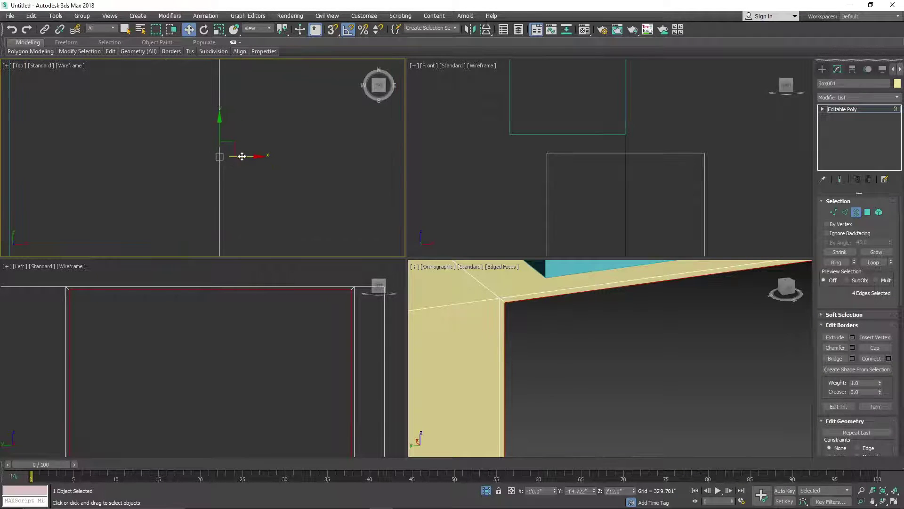
pyautogui.moveTo(245, 156); pyautogui.dragTo(229, 160)
pyautogui.scroll(-4, 488, 295)
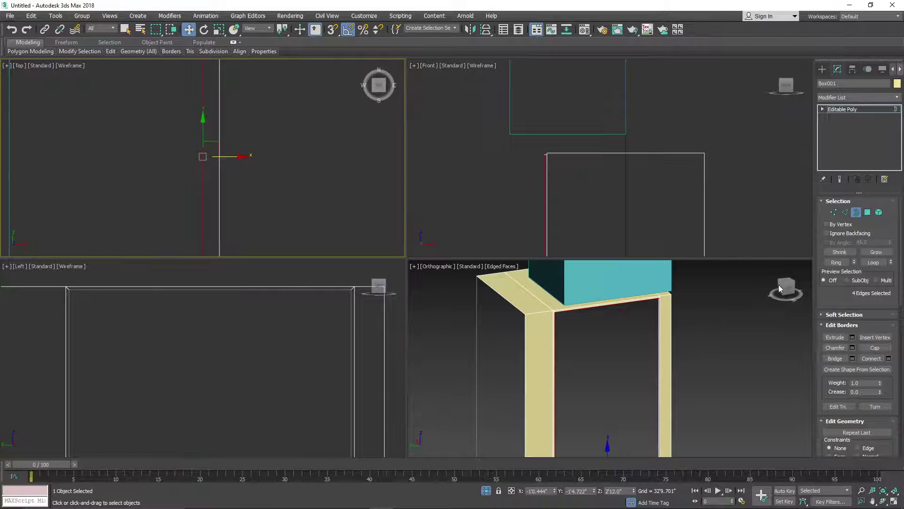
# - Cap the selected border to close the raised panel on the tall box's wide side
pyautogui.moveTo(782, 287); pyautogui.dragTo(820, 291)
pyautogui.moveTo(714, 296); pyautogui.dragTo(632, 305, button='middle')
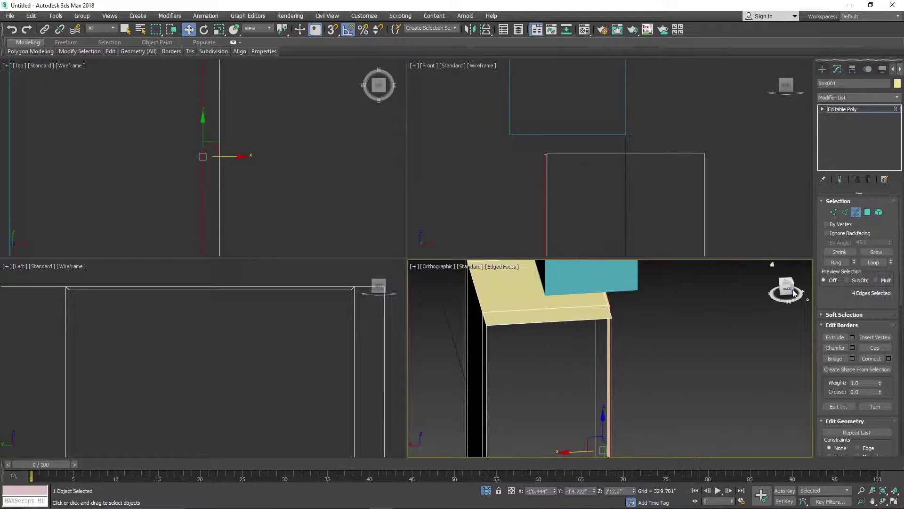
pyautogui.click(795, 290)
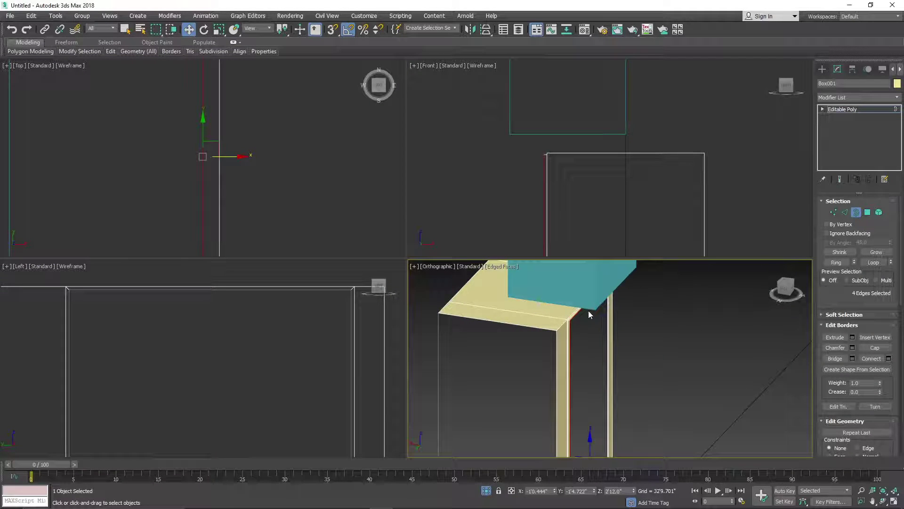
pyautogui.scroll(5, 584, 313)
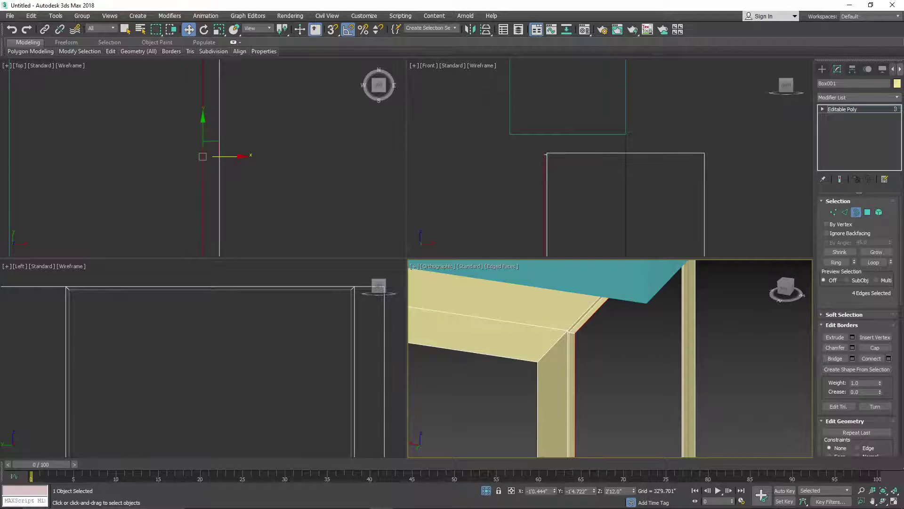
pyautogui.click(875, 348)
pyautogui.scroll(-7, 592, 363)
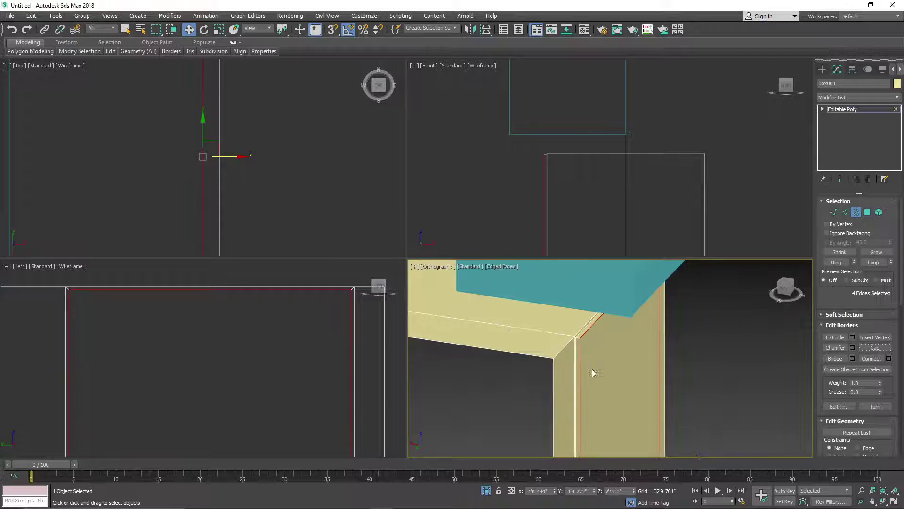
# - Examine the capped panel and its raised edges around the top corners of the tall box
pyautogui.moveTo(724, 345); pyautogui.dragTo(735, 302, button='middle')
pyautogui.moveTo(785, 289); pyautogui.dragTo(777, 283)
pyautogui.keyDown('alt'); pyautogui.moveTo(659, 330); pyautogui.dragTo(631, 323, button='middle'); pyautogui.keyUp('alt')
pyautogui.scroll(10, 631, 323)
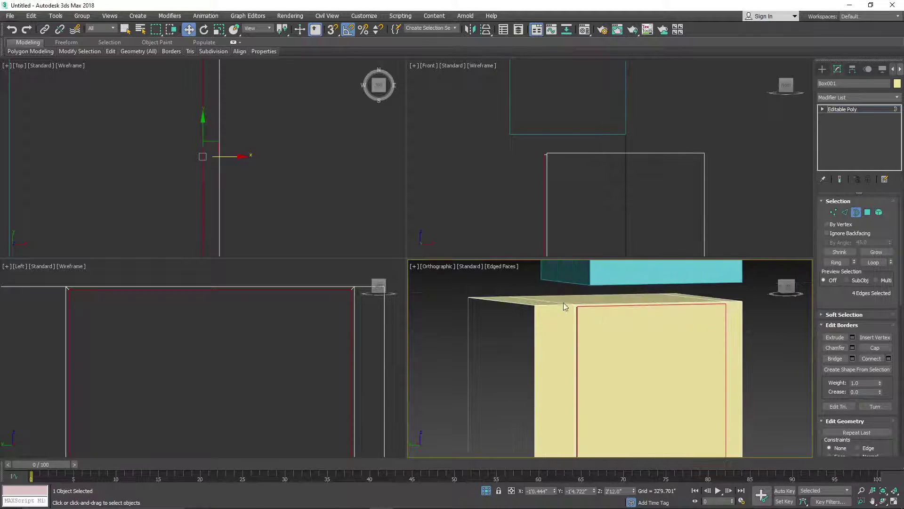
pyautogui.scroll(-10, 612, 317)
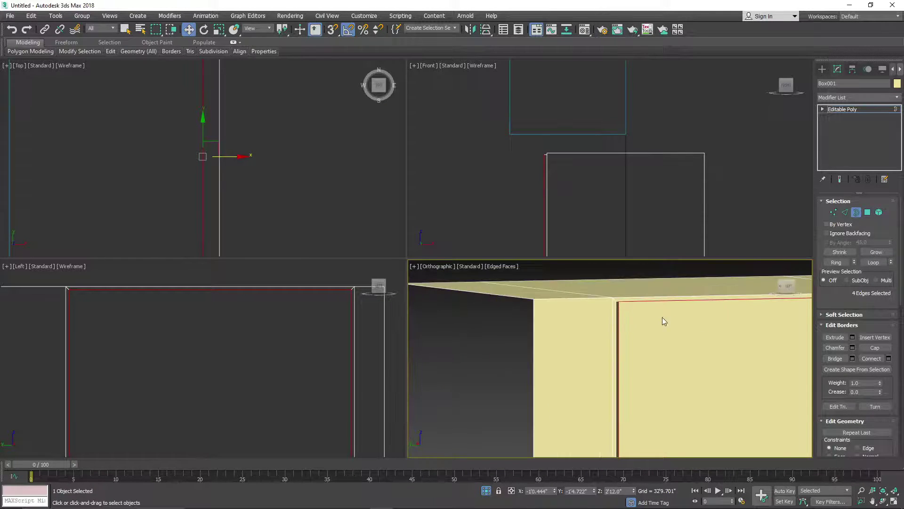
pyautogui.click(782, 319)
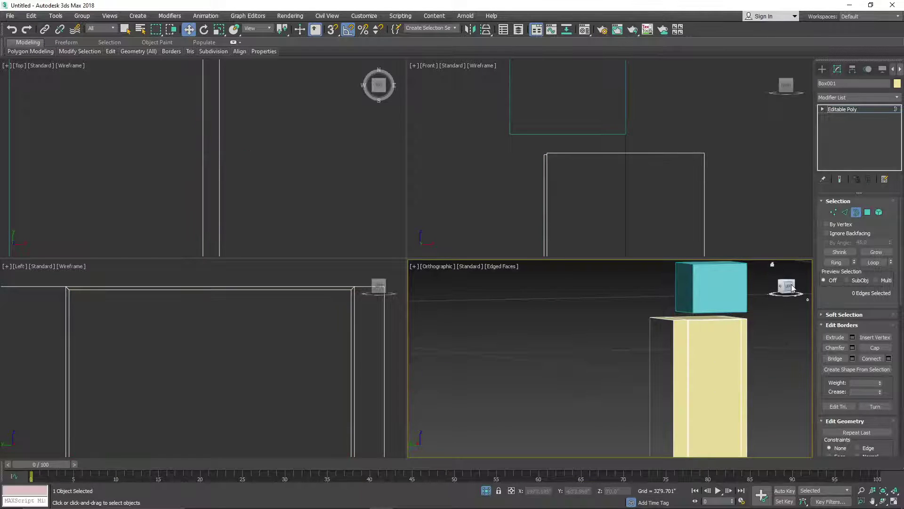
pyautogui.keyDown('alt'); pyautogui.moveTo(702, 346); pyautogui.dragTo(716, 334, button='middle'); pyautogui.keyUp('alt')
pyautogui.scroll(8, 716, 334)
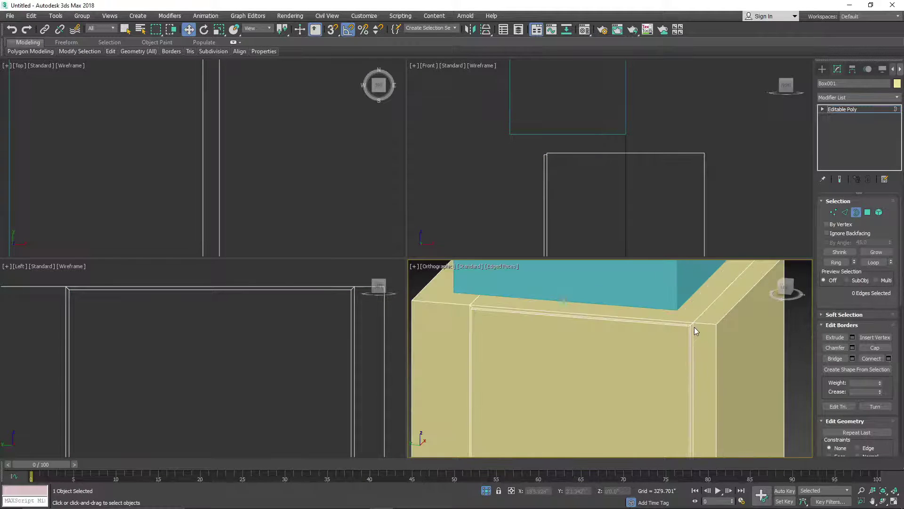
pyautogui.scroll(-10, 688, 320)
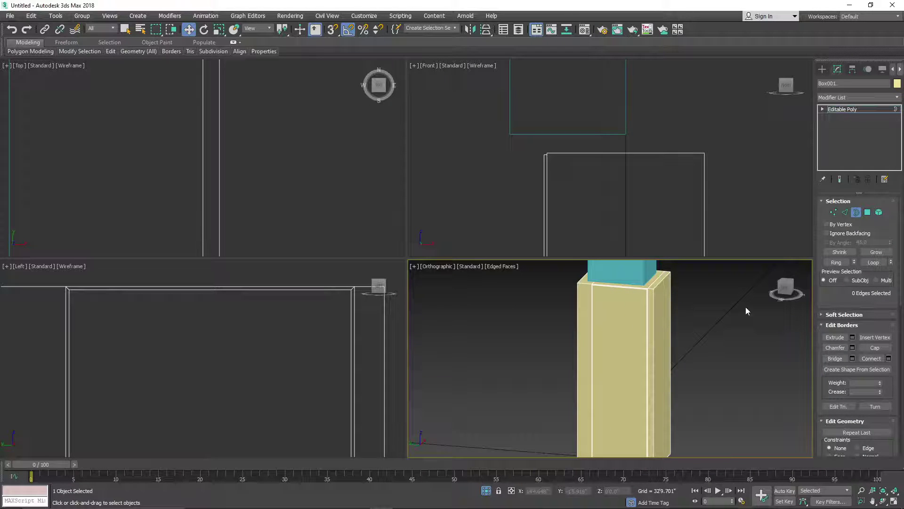
# - Leave polygon editing and delete the small turquoise reference box above the tall box
pyautogui.moveTo(783, 289); pyautogui.dragTo(744, 286)
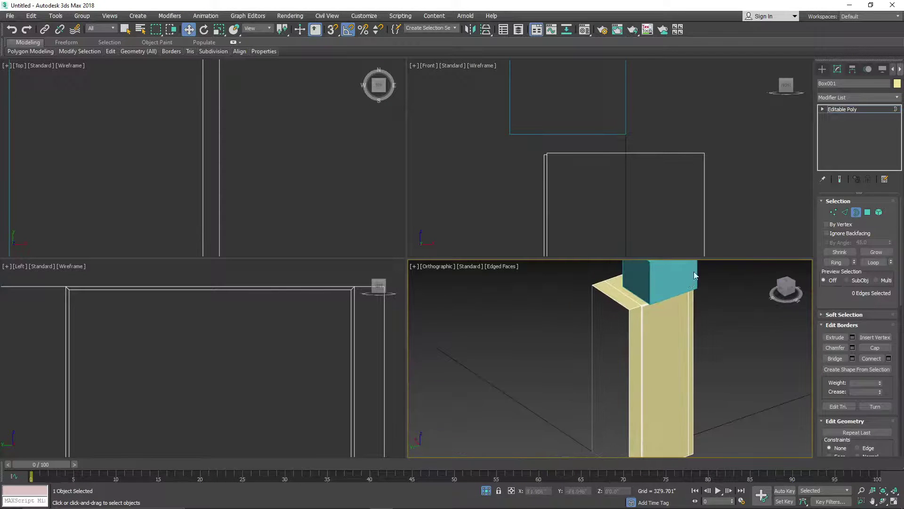
pyautogui.click(822, 69)
pyautogui.click(656, 291)
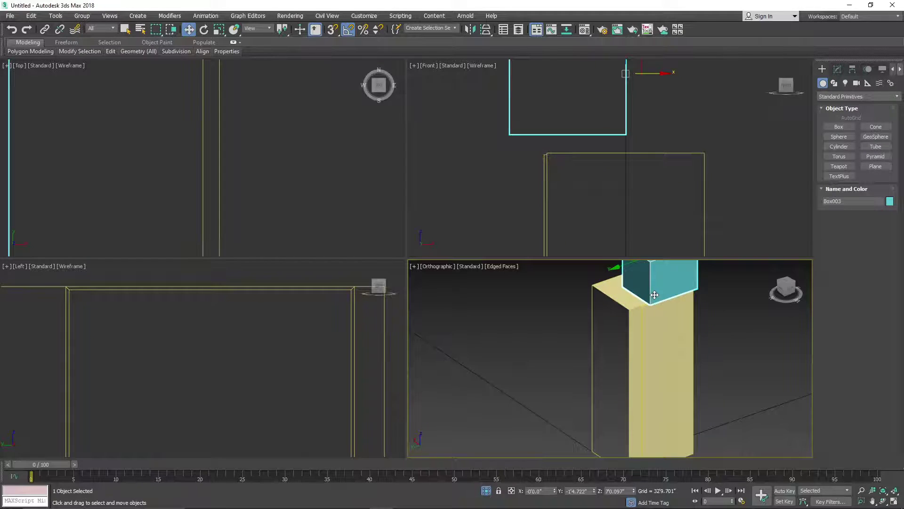
pyautogui.press('Delete')
# - Select the tall box and centre its pivot on the object
pyautogui.click(643, 314)
pyautogui.click(852, 69)
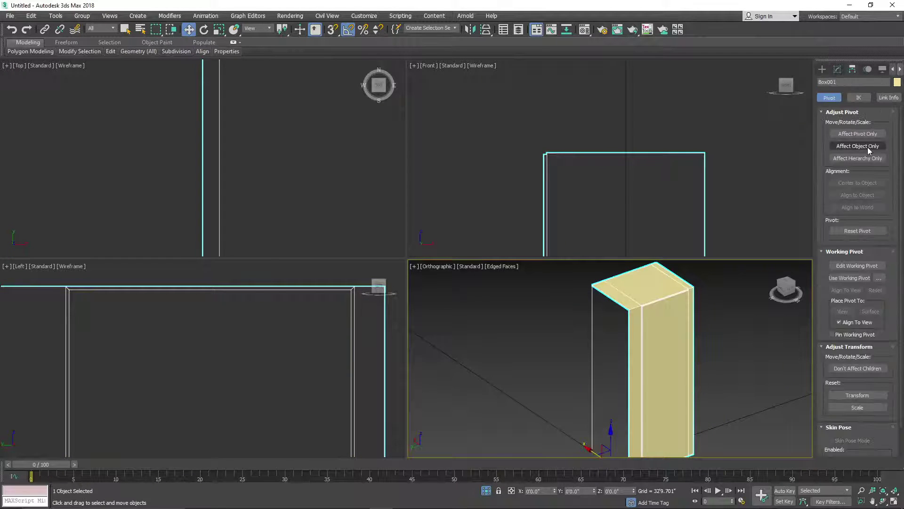
pyautogui.click(856, 133)
pyautogui.click(859, 183)
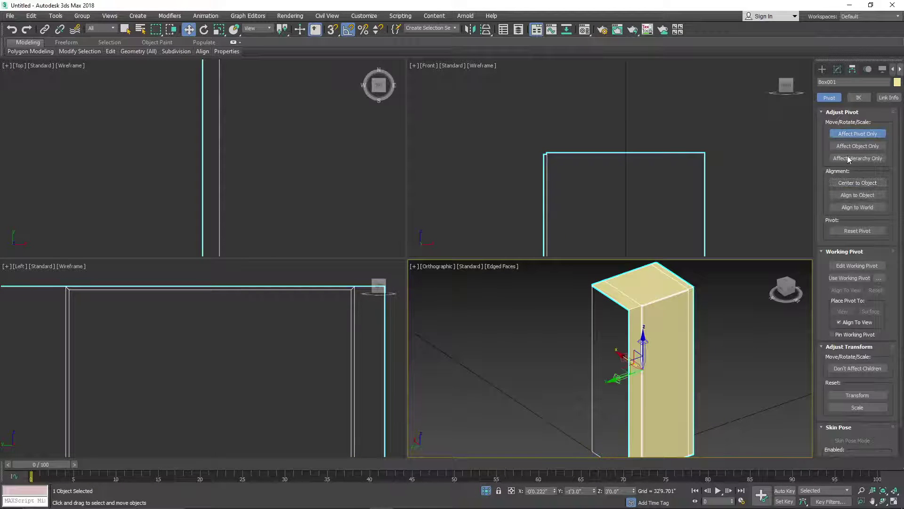
pyautogui.click(837, 69)
pyautogui.click(852, 69)
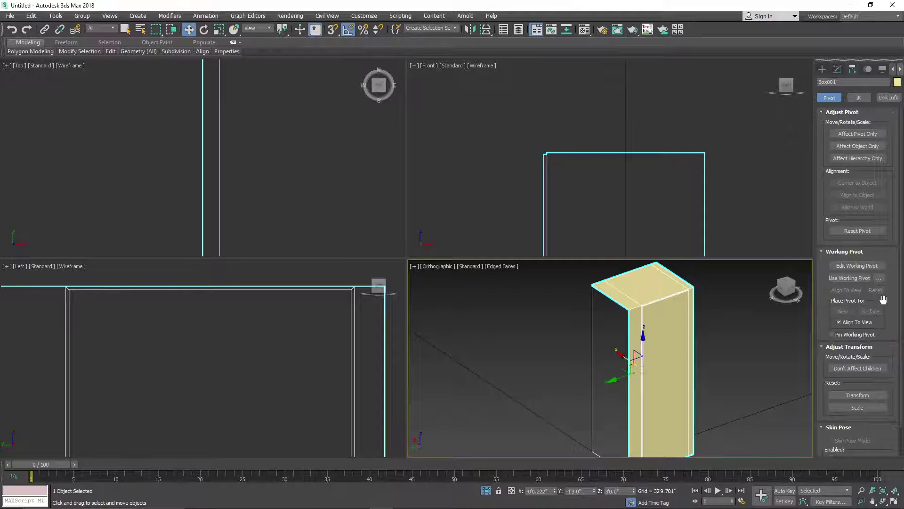
# - Set the tall box's pivot position to X 0 and Y 0, affecting only the pivot
pyautogui.click(854, 133)
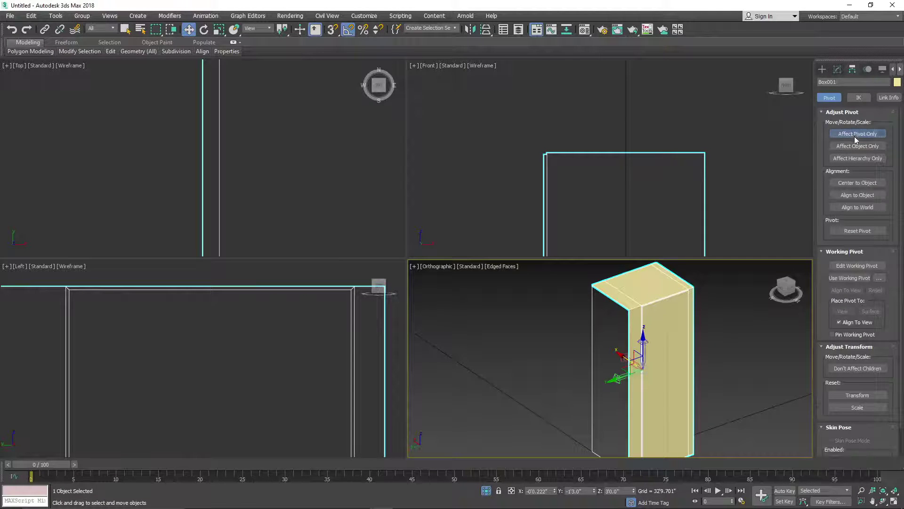
pyautogui.click(549, 490)
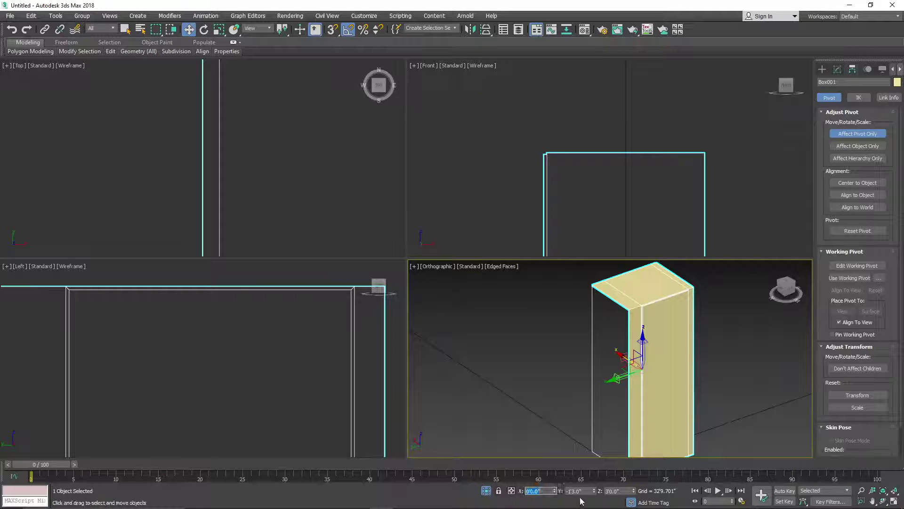
pyautogui.write('0')
pyautogui.press('Tab')
pyautogui.rightClick(606, 174)
pyautogui.press('z')
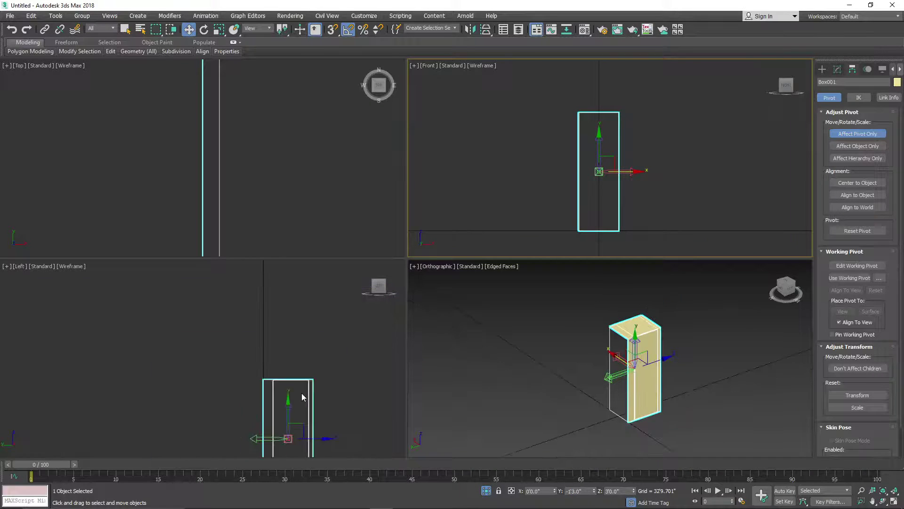
pyautogui.rightClick(239, 347)
pyautogui.press('z')
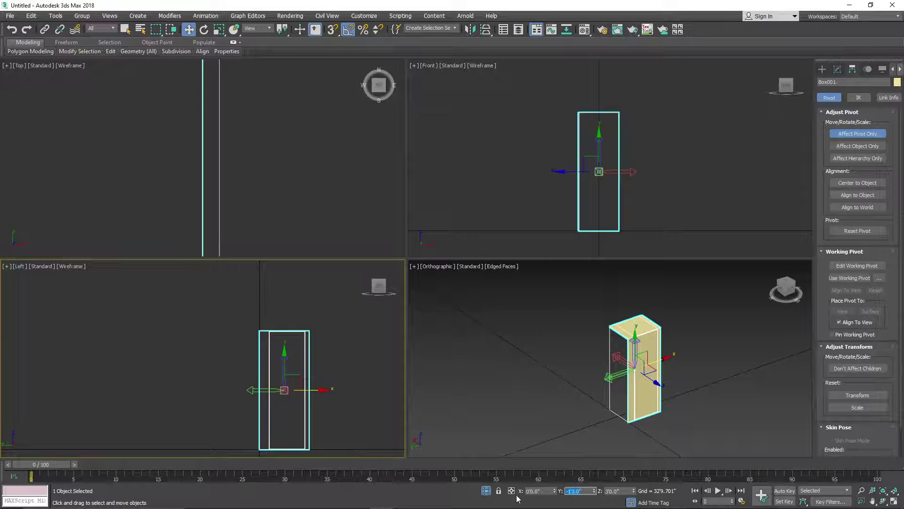
pyautogui.write('0')
pyautogui.press('Return')
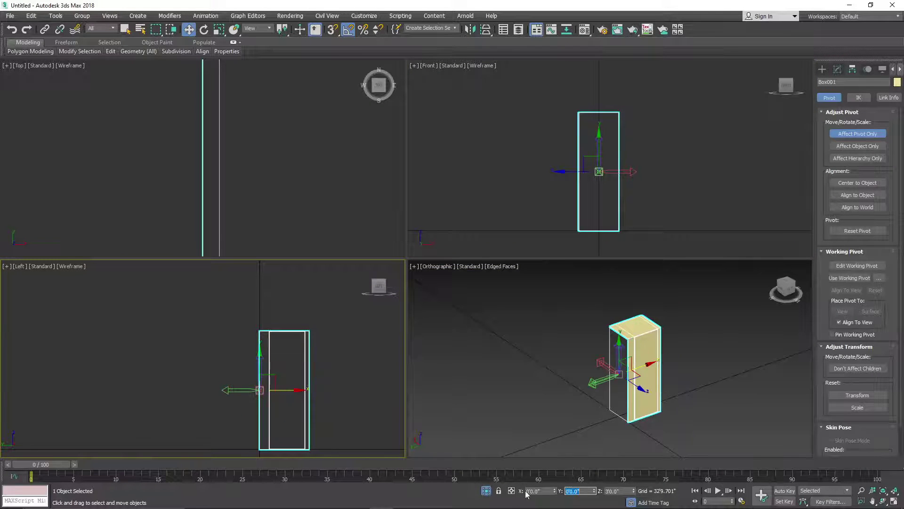
# - Add a Mirror modifier to the half cabinet with mirror axis Y and the Copy option enabled
pyautogui.click(837, 69)
pyautogui.click(844, 99)
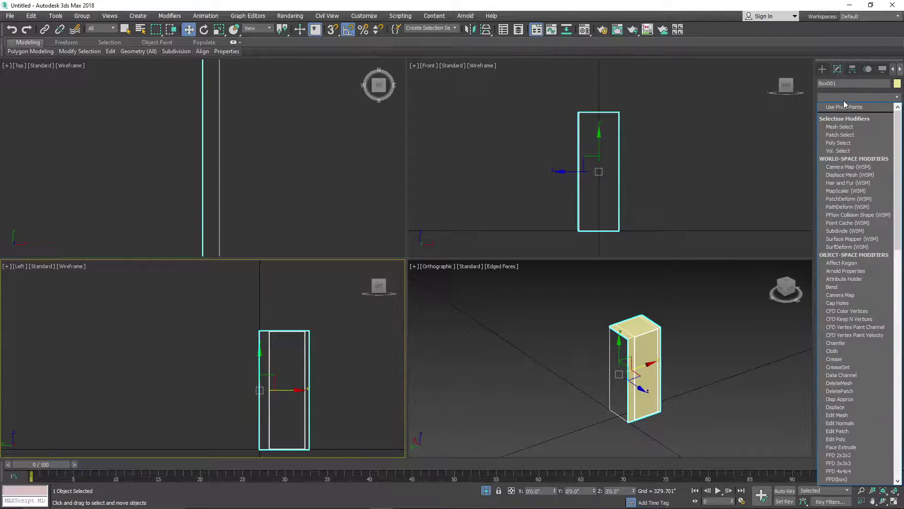
pyautogui.press('m')
pyautogui.press('i')
pyautogui.click(840, 108)
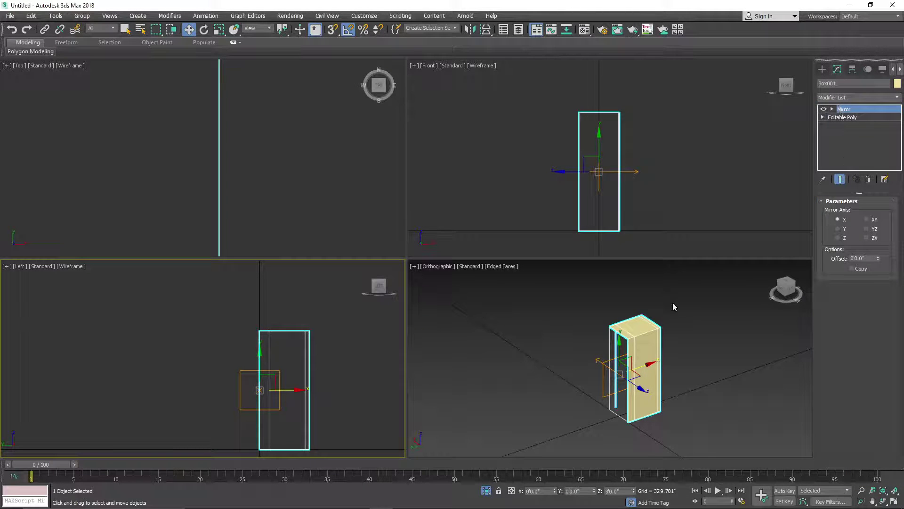
pyautogui.click(838, 229)
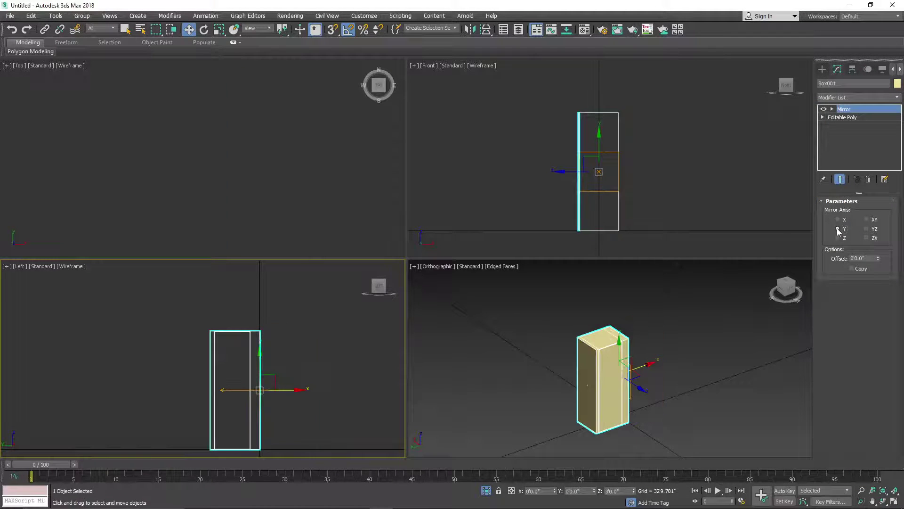
pyautogui.click(862, 267)
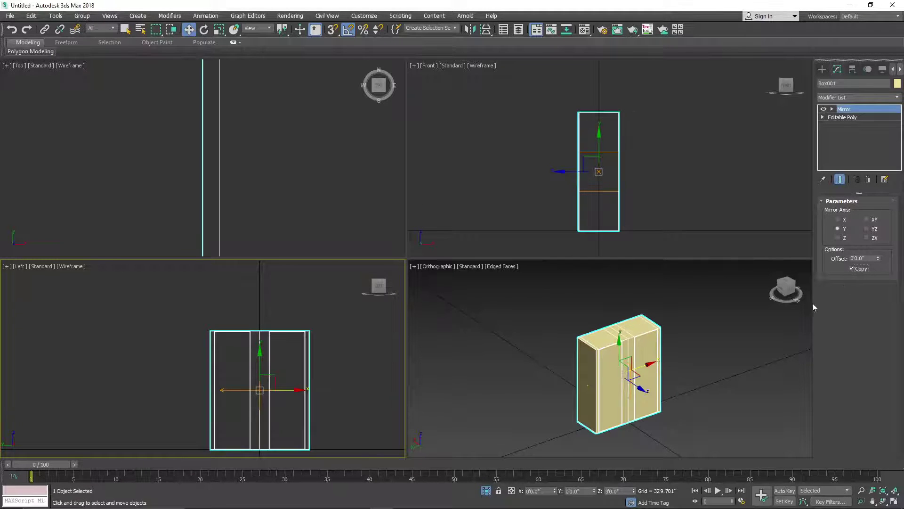
# - Collapse the Mirror modifier into the cabinet's Editable Poly
pyautogui.rightClick(854, 108)
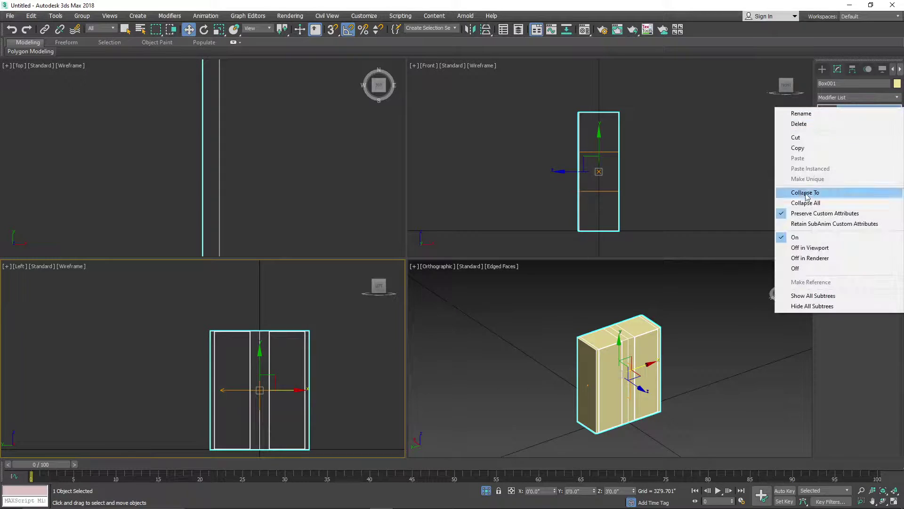
pyautogui.click(809, 193)
pyautogui.click(499, 296)
pyautogui.moveTo(688, 322); pyautogui.dragTo(724, 284, button='middle')
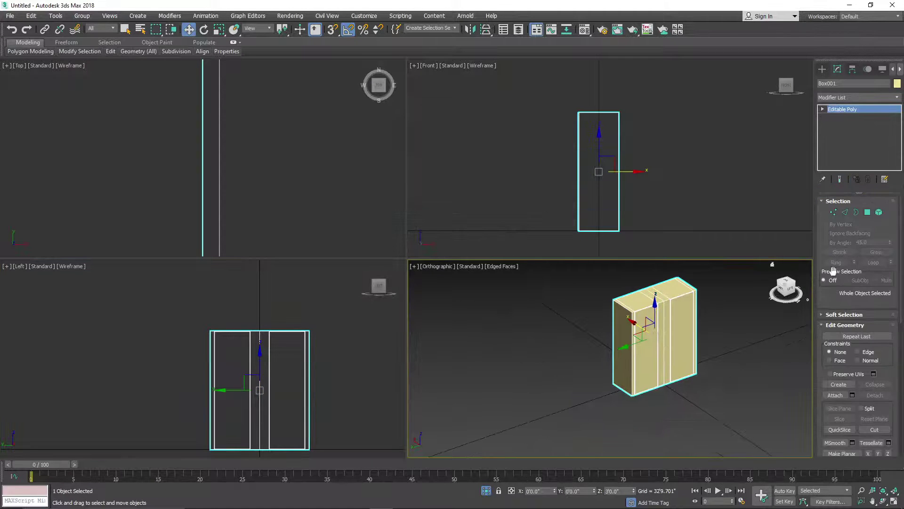
# - Examine the cabinet at element level by selecting each mirrored half and inspecting the centre seam between them
pyautogui.click(879, 212)
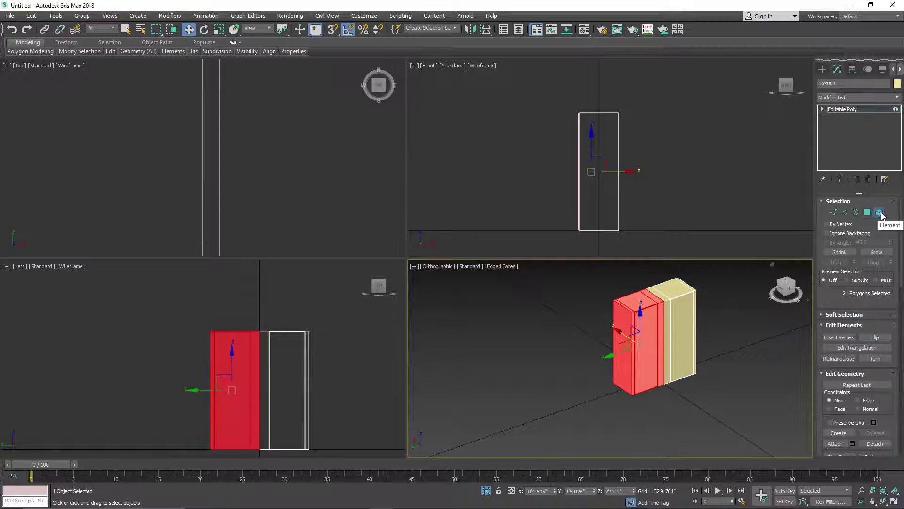
pyautogui.click(761, 333)
pyautogui.moveTo(787, 298); pyautogui.dragTo(769, 299)
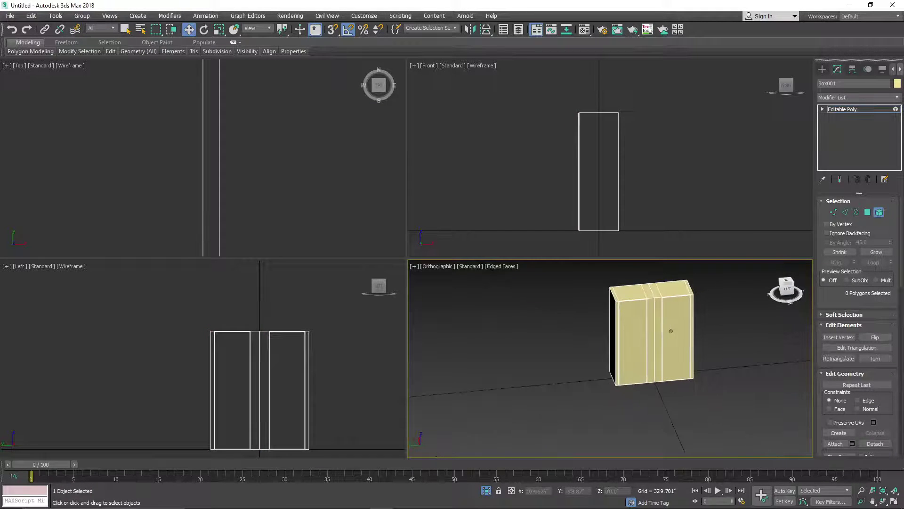
pyautogui.scroll(5, 598, 306)
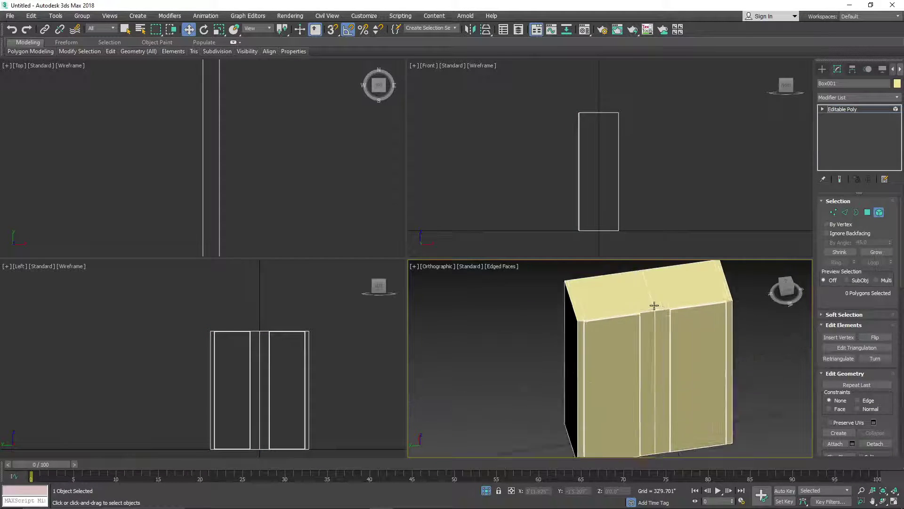
pyautogui.click(622, 329)
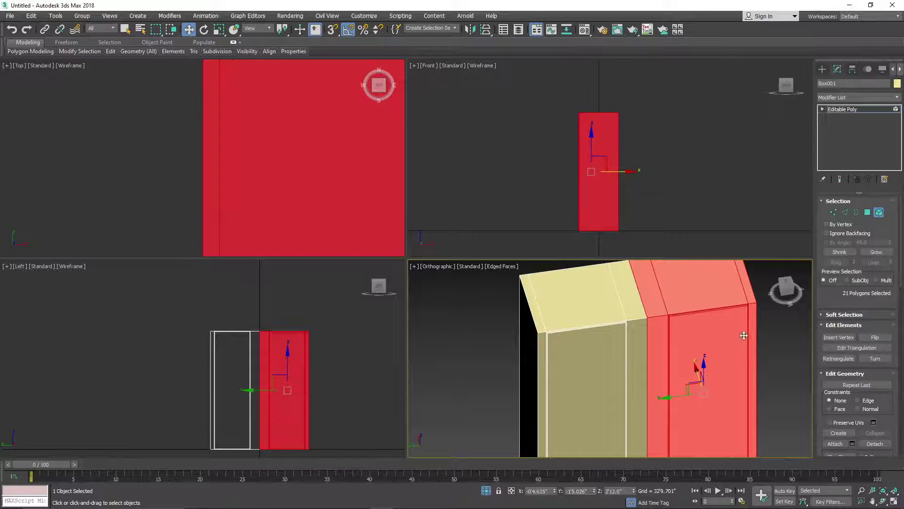
pyautogui.scroll(3, 592, 309)
pyautogui.scroll(-6, 688, 323)
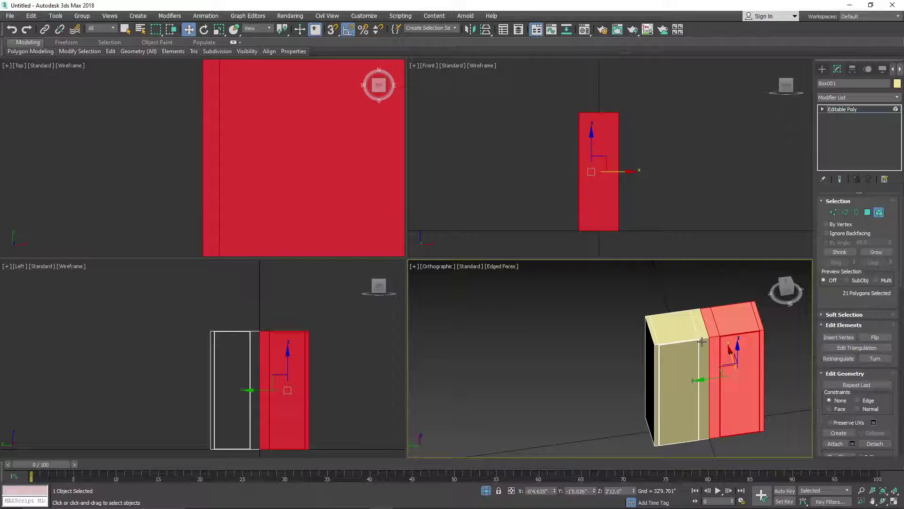
# - Weld the overlapping vertices along the cabinet's centre seam with a weld threshold of 0.001"
pyautogui.scroll(6, 662, 378)
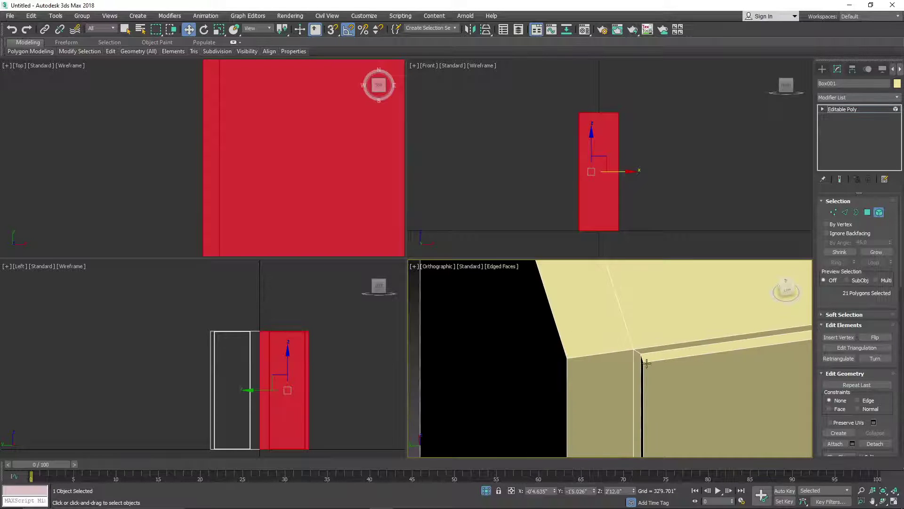
pyautogui.scroll(-8, 653, 358)
pyautogui.scroll(3, 705, 352)
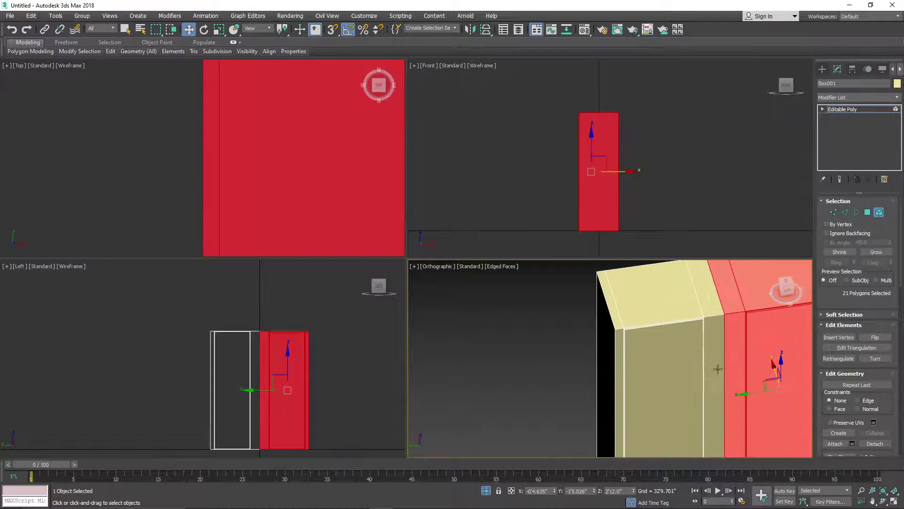
pyautogui.scroll(-2, 763, 359)
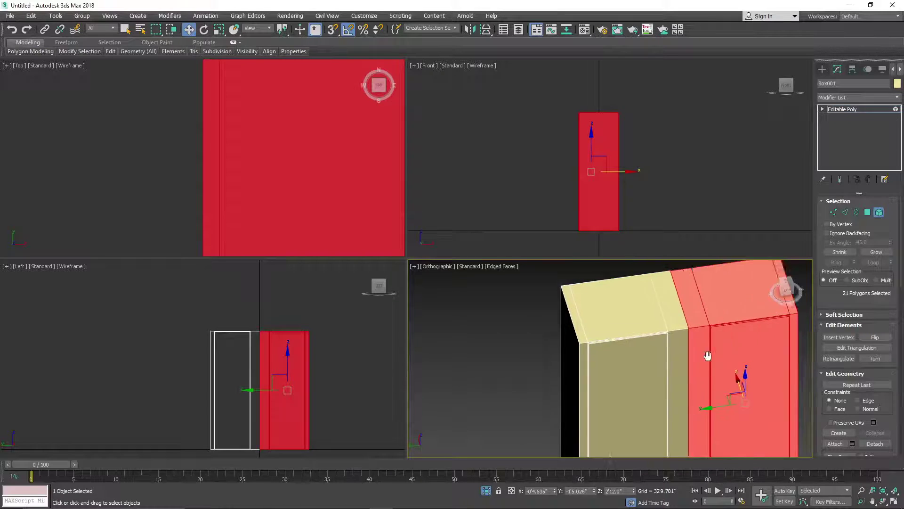
pyautogui.click(833, 212)
pyautogui.click(258, 302)
pyautogui.scroll(2, 259, 302)
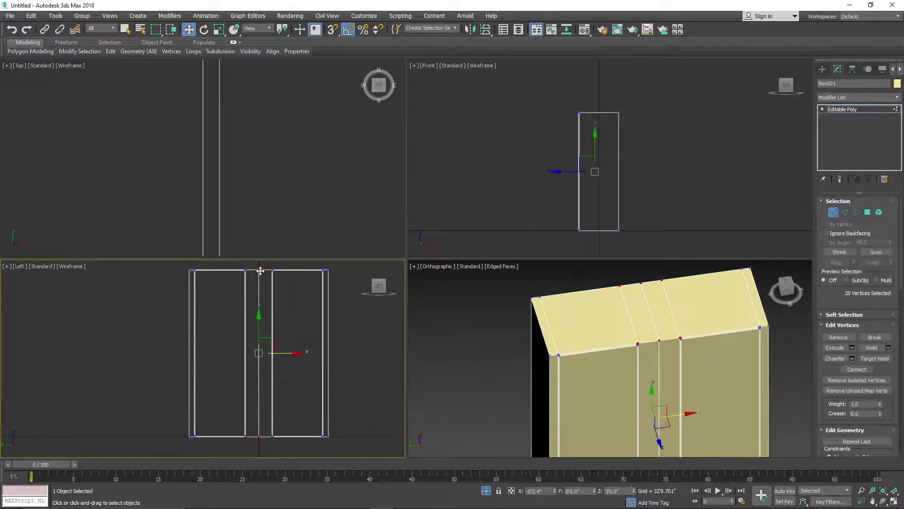
pyautogui.moveTo(264, 266); pyautogui.dragTo(259, 451)
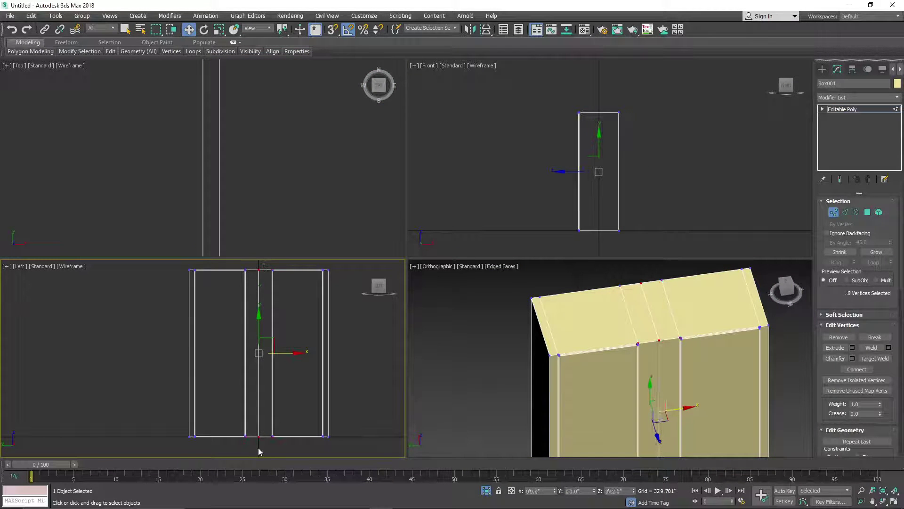
pyautogui.click(878, 351)
pyautogui.click(888, 348)
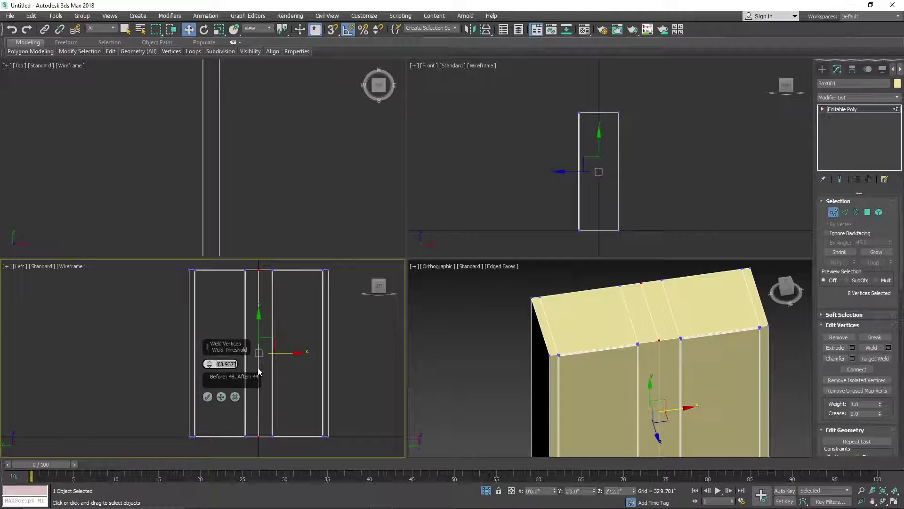
pyautogui.write('0.001')
pyautogui.press('Return')
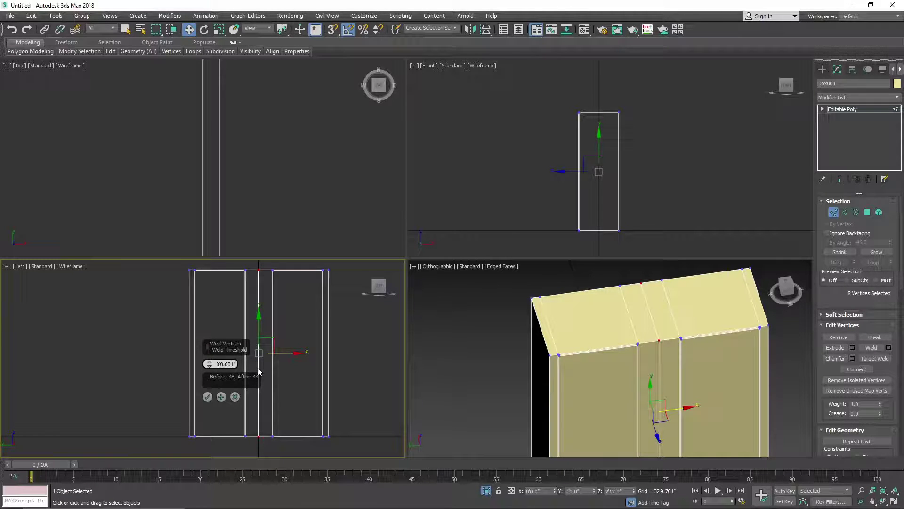
pyautogui.click(209, 397)
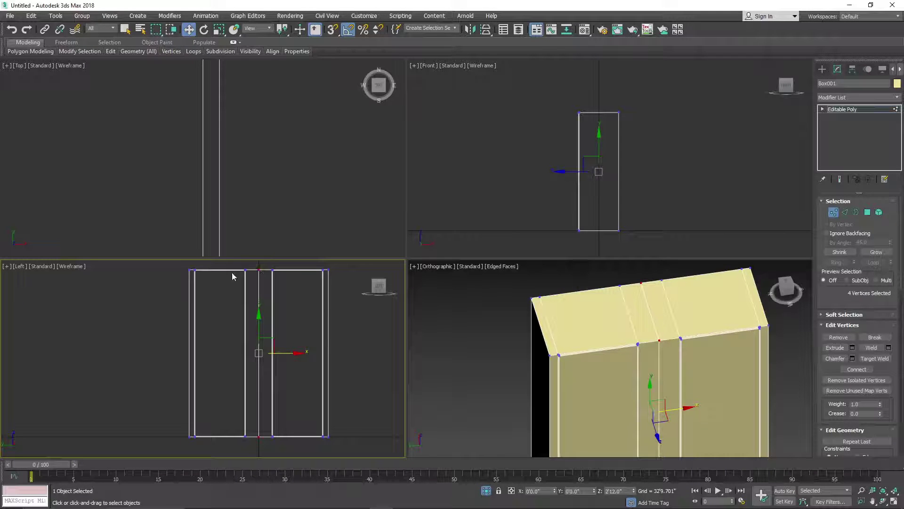
# - Try welding all of the cabinet's vertices with a weld threshold of 40", and cancel the weld
pyautogui.scroll(-3, 249, 273)
pyautogui.moveTo(311, 277); pyautogui.dragTo(184, 370)
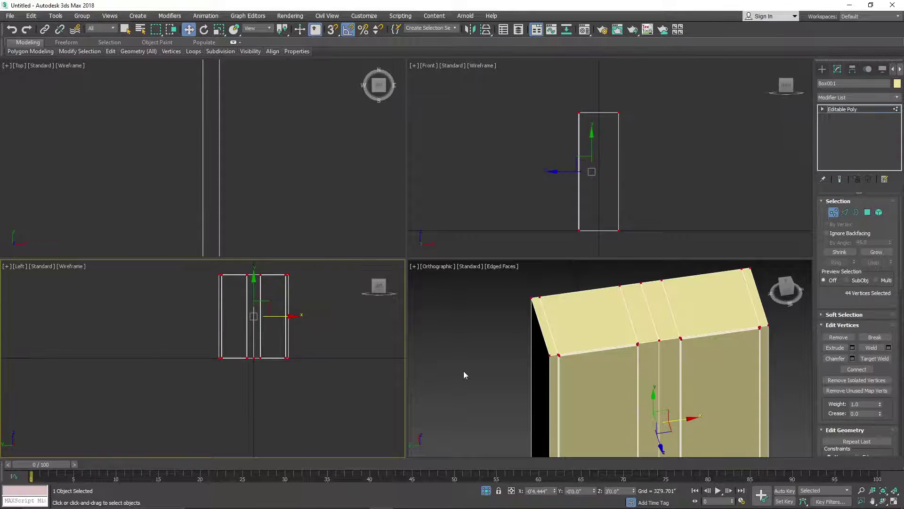
pyautogui.click(889, 347)
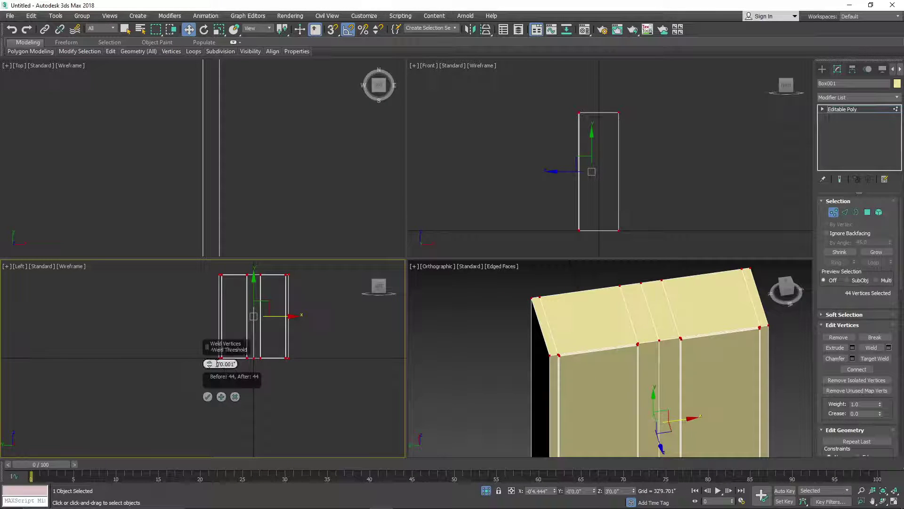
pyautogui.click(226, 365)
pyautogui.write('40')
pyautogui.press('Return')
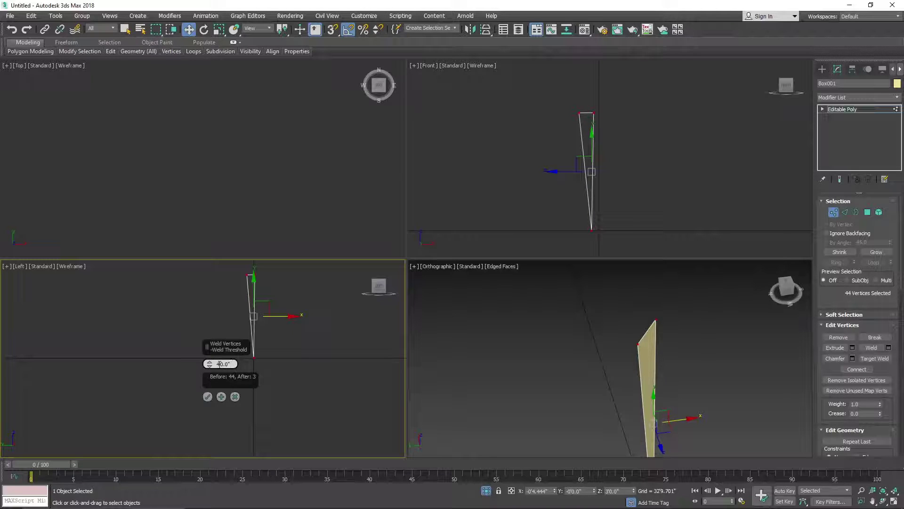
pyautogui.click(235, 396)
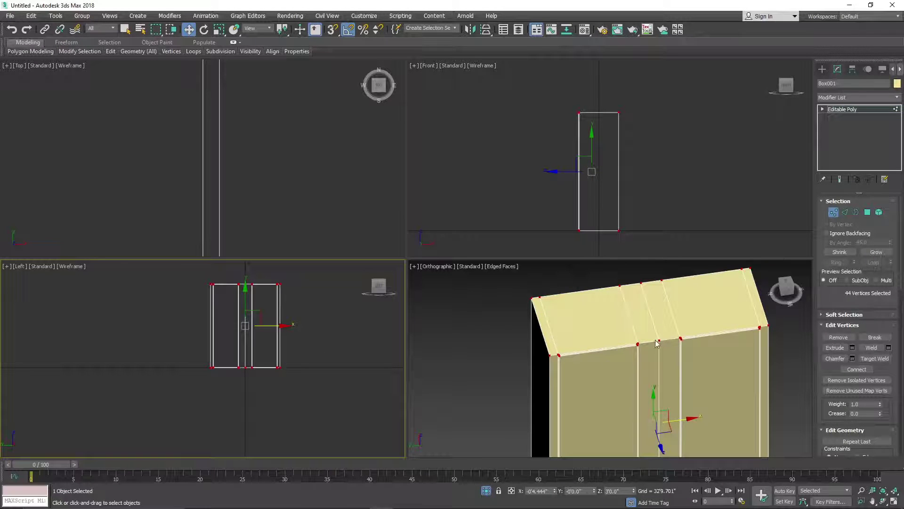
# - Examine the welded centre seam by selecting its front and back top vertices and checking each for duplicates
pyautogui.scroll(2, 687, 339)
pyautogui.moveTo(661, 335); pyautogui.dragTo(643, 351)
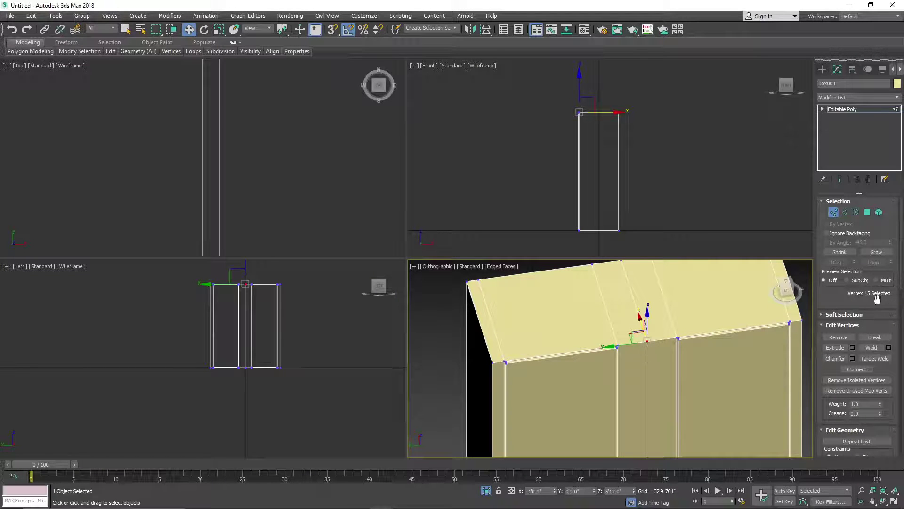
pyautogui.moveTo(654, 315); pyautogui.dragTo(686, 369, button='middle')
pyautogui.scroll(2, 660, 316)
pyautogui.moveTo(667, 301); pyautogui.dragTo(646, 325)
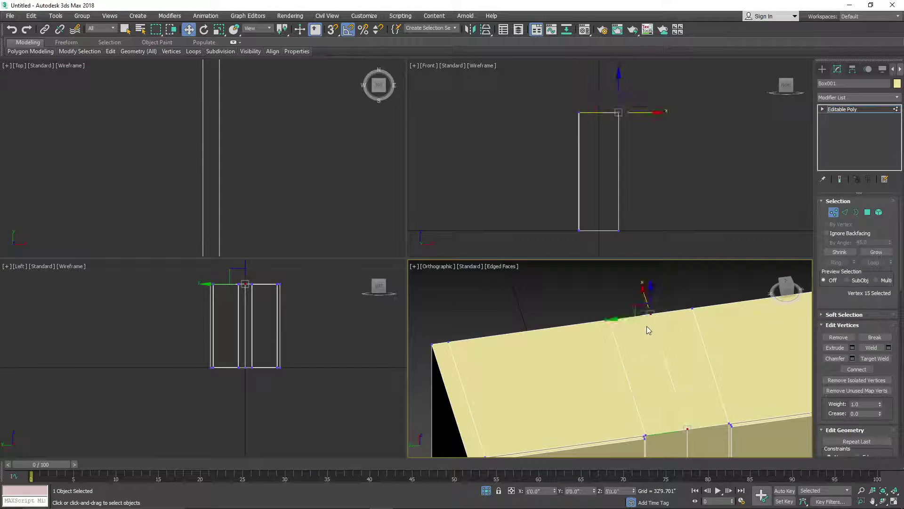
pyautogui.scroll(-3, 654, 324)
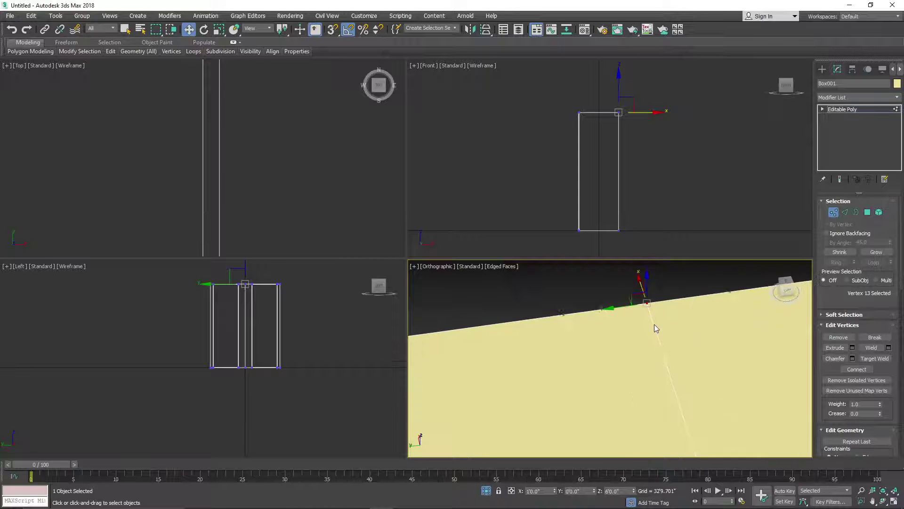
pyautogui.moveTo(654, 324)
pyautogui.mouseDown(button='middle')
pyautogui.moveTo(648, 299)
pyautogui.moveTo(661, 327)
pyautogui.mouseUp(button='middle')
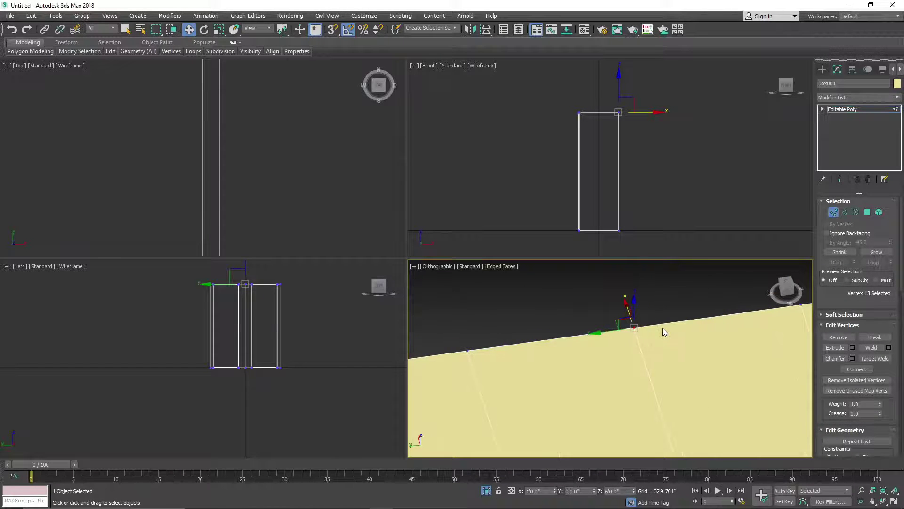
pyautogui.scroll(-3, 660, 344)
pyautogui.scroll(2, 655, 332)
pyautogui.scroll(-4, 656, 333)
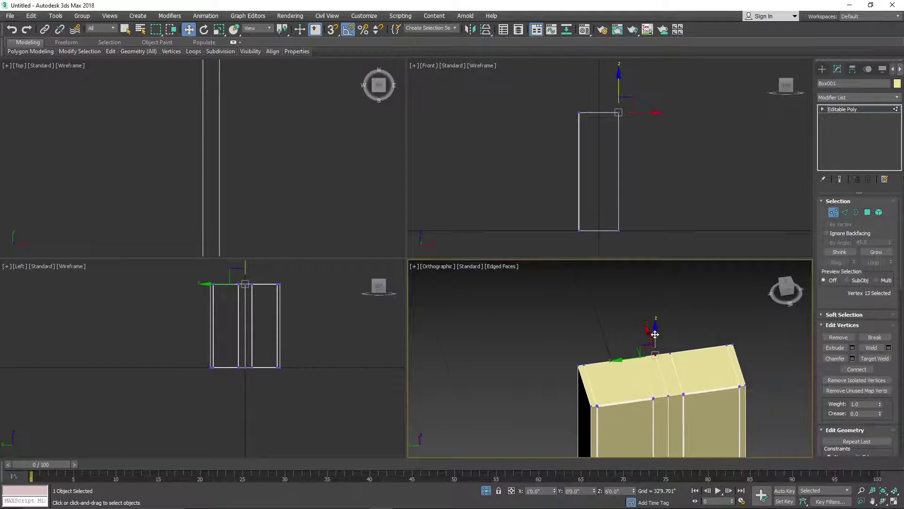
pyautogui.scroll(6, 662, 408)
pyautogui.scroll(-2, 663, 401)
pyautogui.moveTo(666, 399); pyautogui.dragTo(662, 375, button='middle')
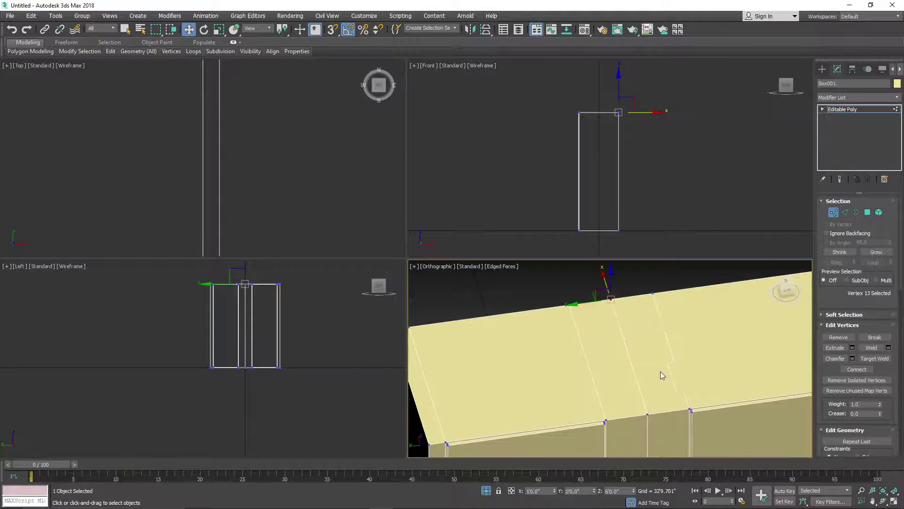
pyautogui.moveTo(647, 436); pyautogui.dragTo(645, 438)
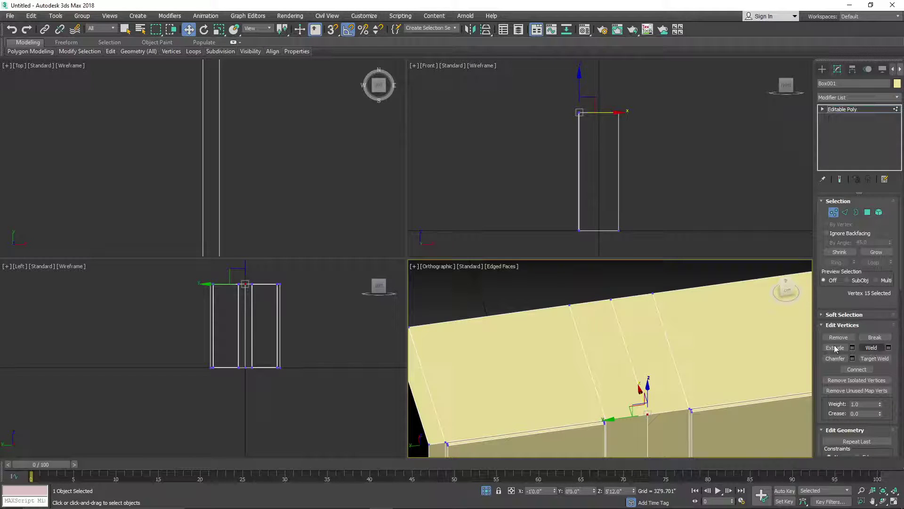
pyautogui.press('z')
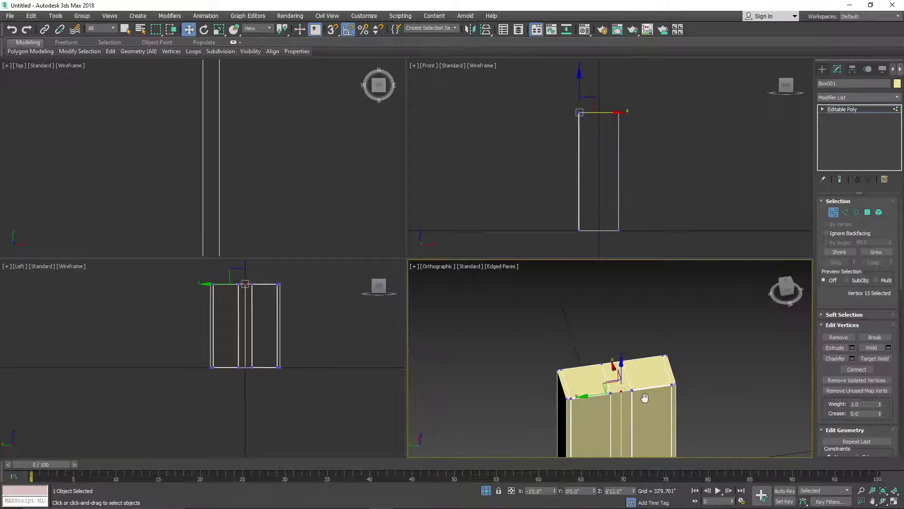
# - Remove the four edges forming the loop around the cabinet's centre seam
pyautogui.click(846, 212)
pyautogui.scroll(6, 234, 296)
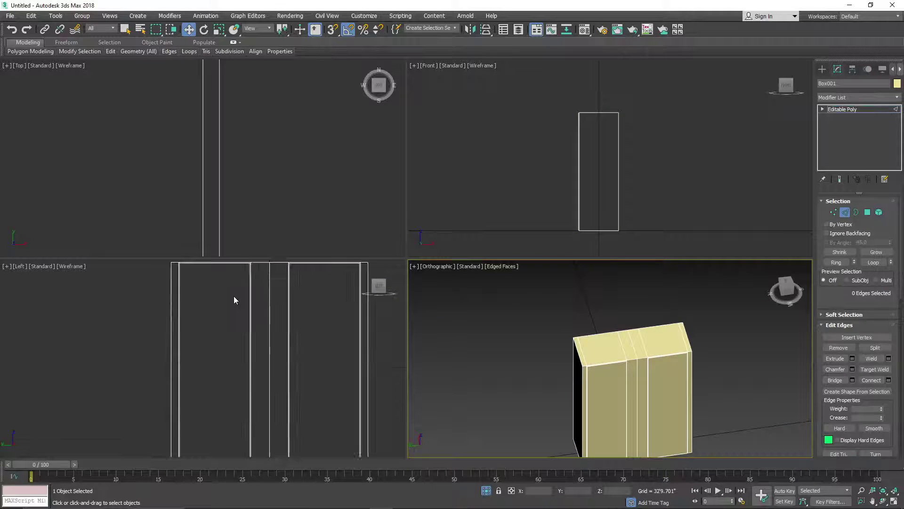
pyautogui.moveTo(261, 306); pyautogui.dragTo(248, 385, button='middle')
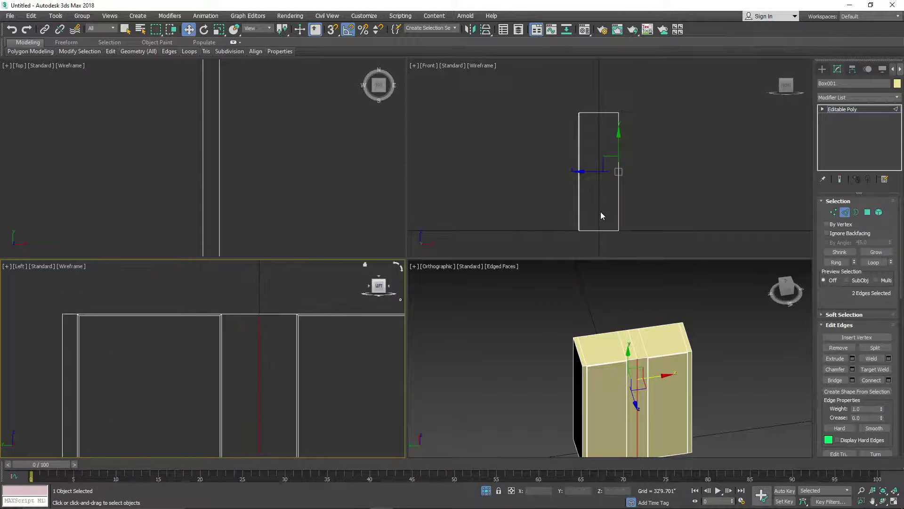
pyautogui.scroll(-6, 287, 186)
pyautogui.moveTo(276, 181); pyautogui.dragTo(242, 188, button='middle')
pyautogui.keyDown('ctrl'); pyautogui.click(296, 163); pyautogui.keyUp('ctrl')
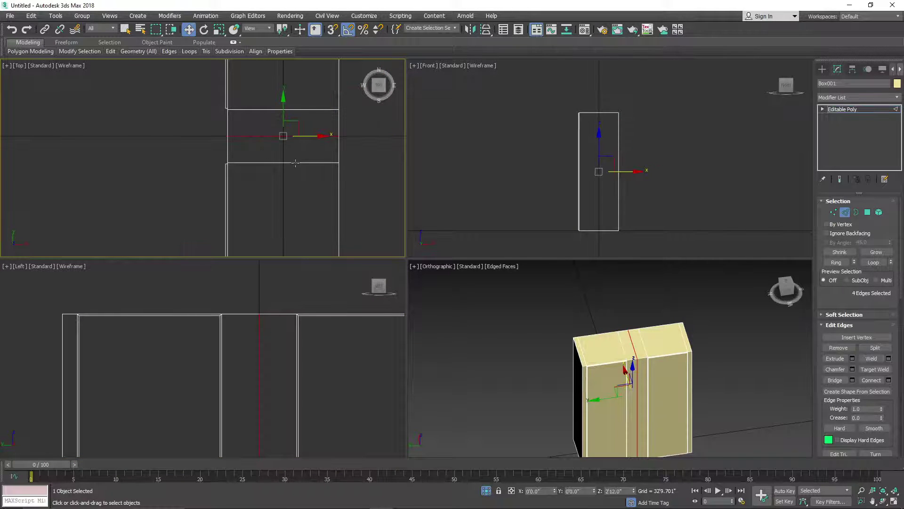
pyautogui.scroll(6, 632, 358)
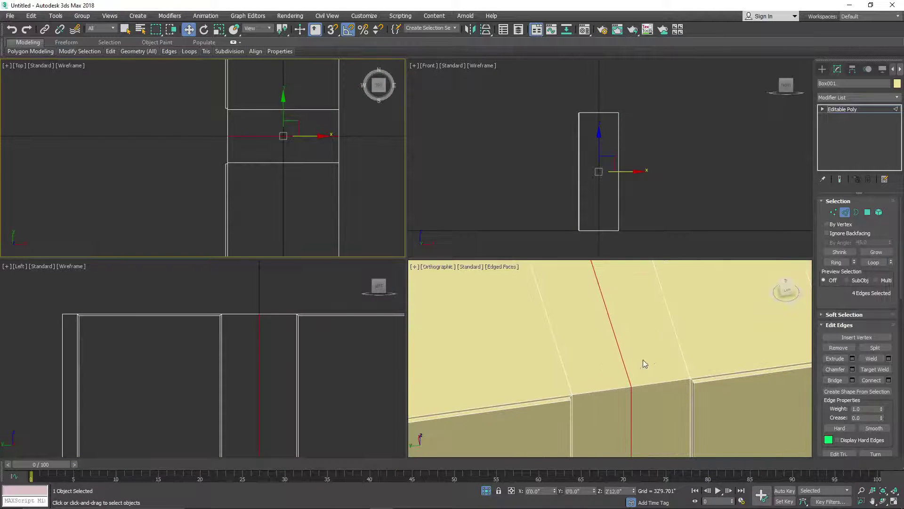
pyautogui.click(845, 347)
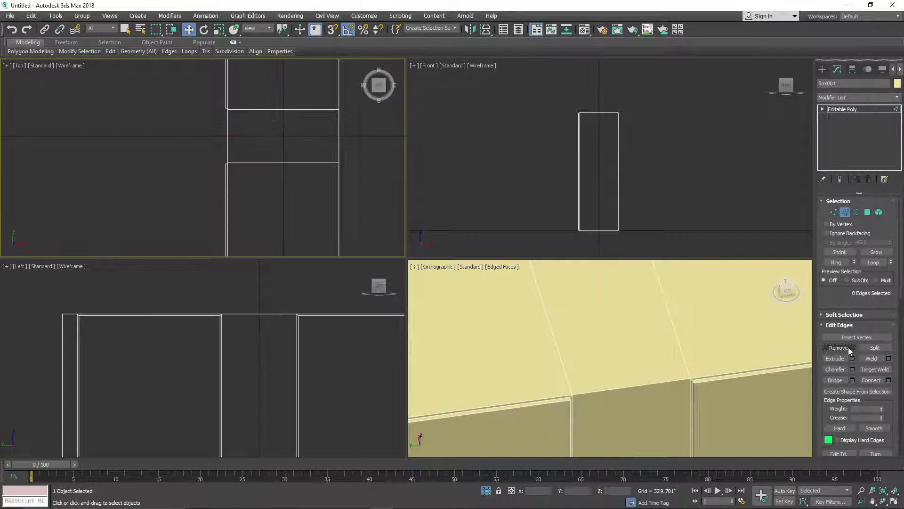
# - Remove the four leftover vertices on the cabinet's centre line
pyautogui.click(833, 212)
pyautogui.scroll(-5, 263, 294)
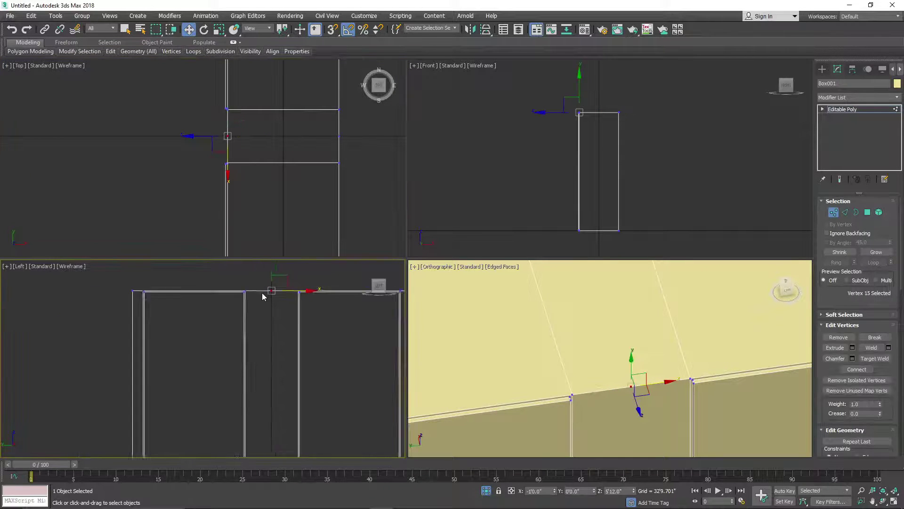
pyautogui.scroll(-2, 271, 320)
pyautogui.click(260, 290)
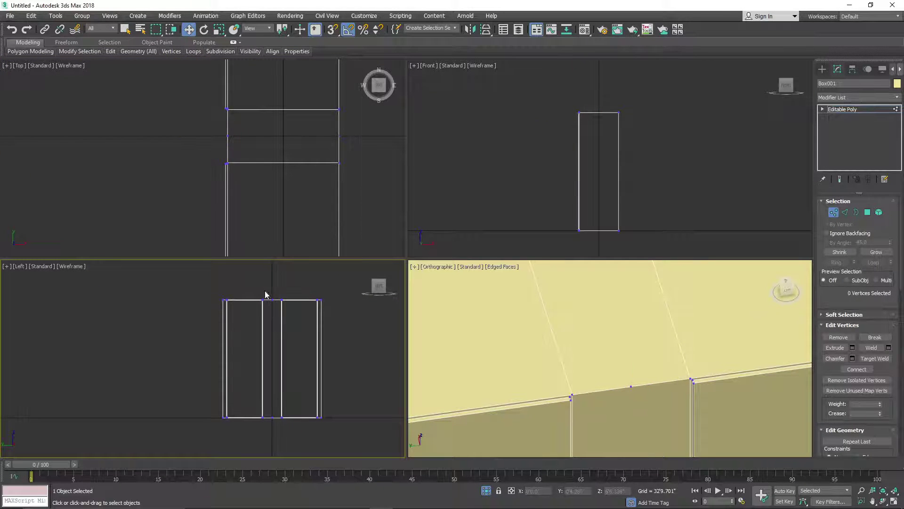
pyautogui.moveTo(270, 297); pyautogui.dragTo(278, 431)
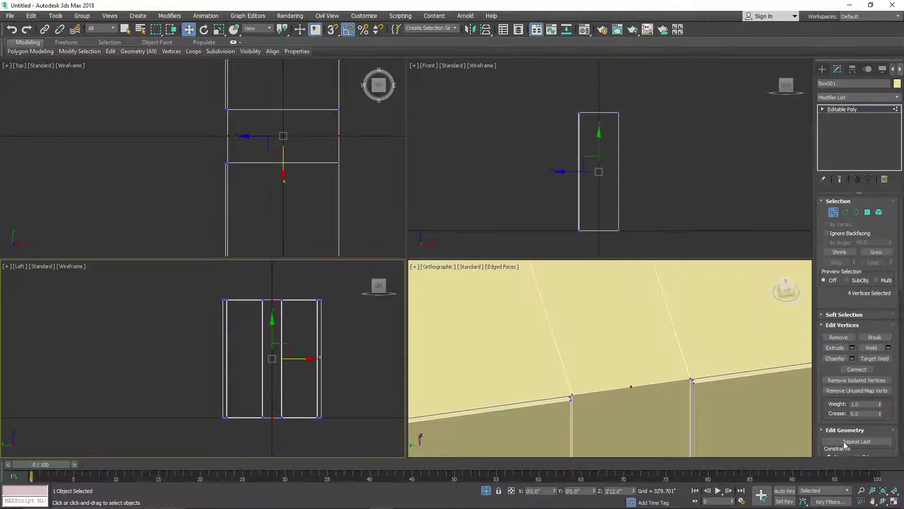
pyautogui.click(839, 337)
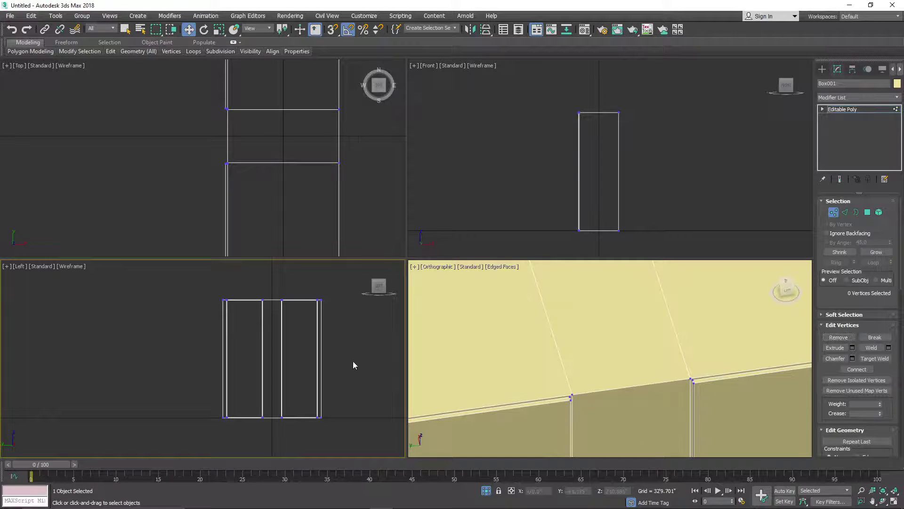
# - Try deleting the four centre-line vertices instead of removing them, undo the deletion and remove them again
pyautogui.hotkey('ctrl', 'z')
pyautogui.press('Delete')
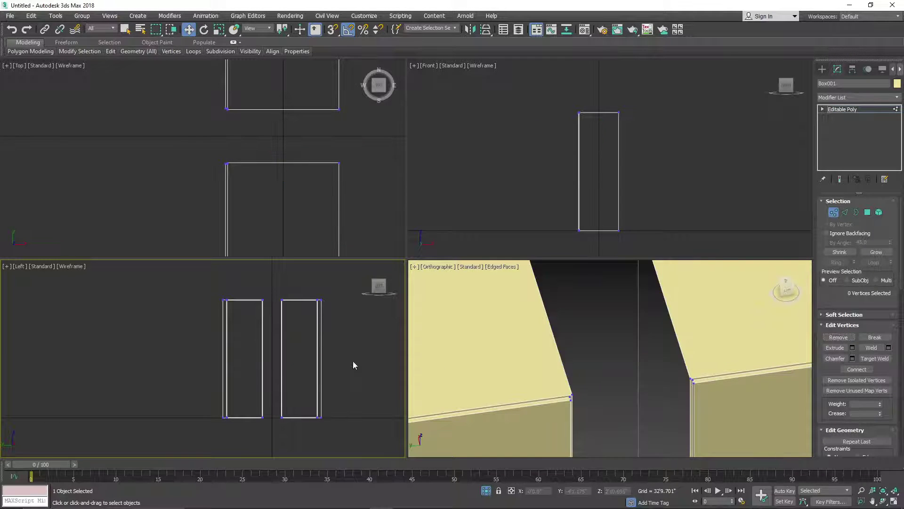
pyautogui.hotkey('ctrl', 'z')
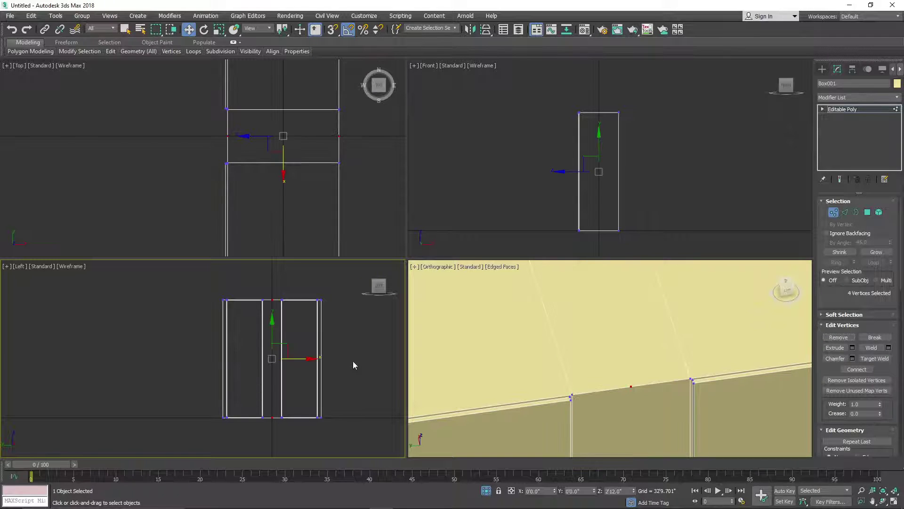
pyautogui.click(843, 338)
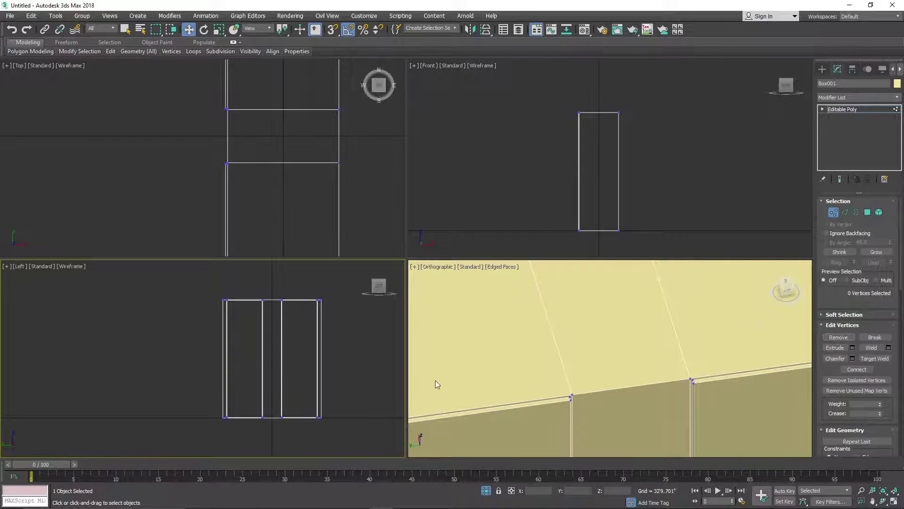
# - End the cabinet's isolation and bring the whole model into view
pyautogui.scroll(-10, 513, 355)
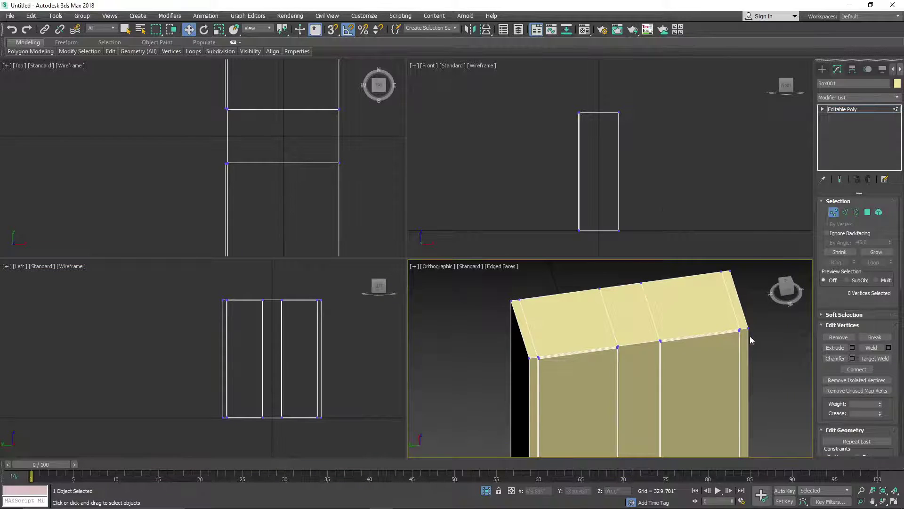
pyautogui.rightClick(751, 340)
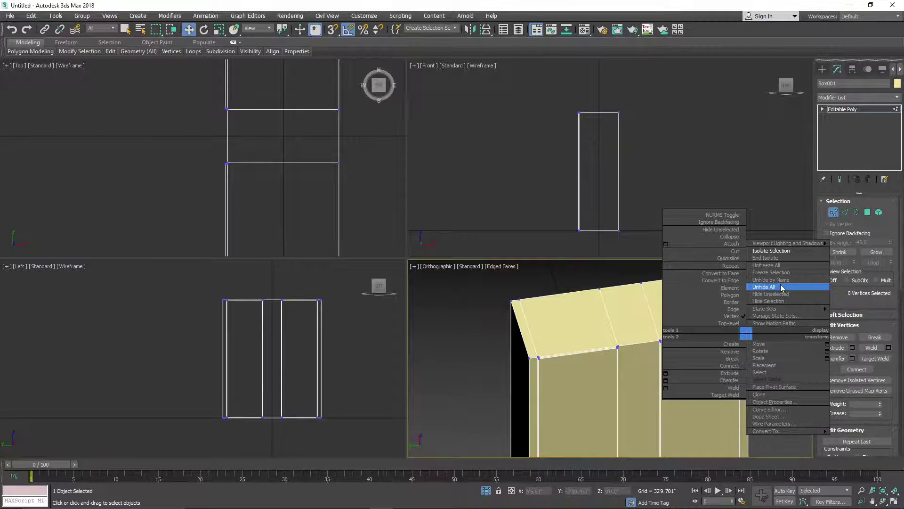
pyautogui.click(769, 257)
pyautogui.keyDown('alt'); pyautogui.moveTo(725, 306); pyautogui.dragTo(641, 364, button='middle'); pyautogui.keyUp('alt')
pyautogui.scroll(-5, 640, 365)
pyautogui.moveTo(723, 356); pyautogui.dragTo(683, 333, button='middle')
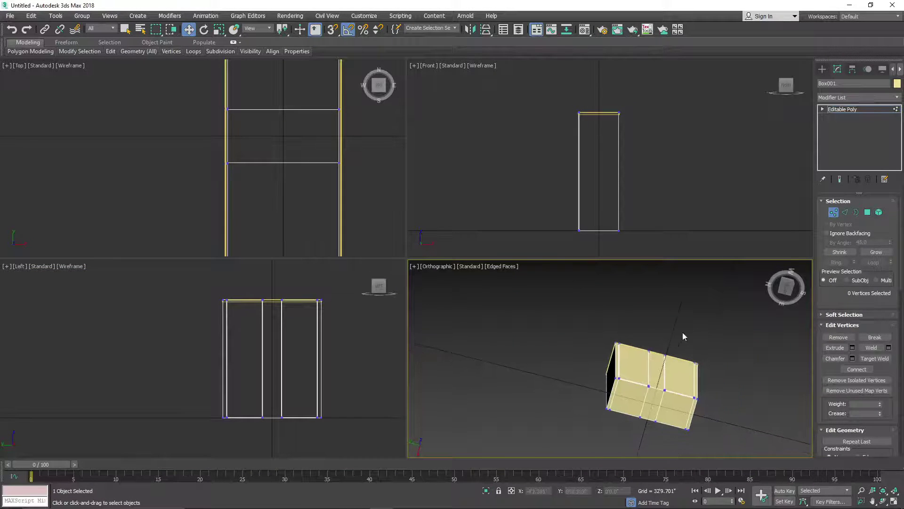
# - Examine the cabinet's top corner and where the inset panels meet the underside of the top slab
pyautogui.moveTo(786, 296); pyautogui.dragTo(796, 330)
pyautogui.moveTo(690, 377); pyautogui.dragTo(662, 342, button='middle')
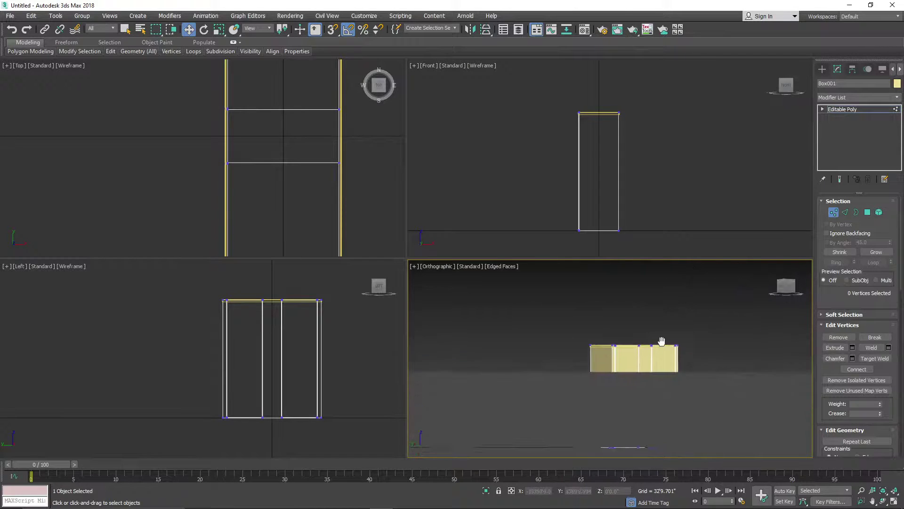
pyautogui.click(781, 282)
pyautogui.scroll(6, 602, 341)
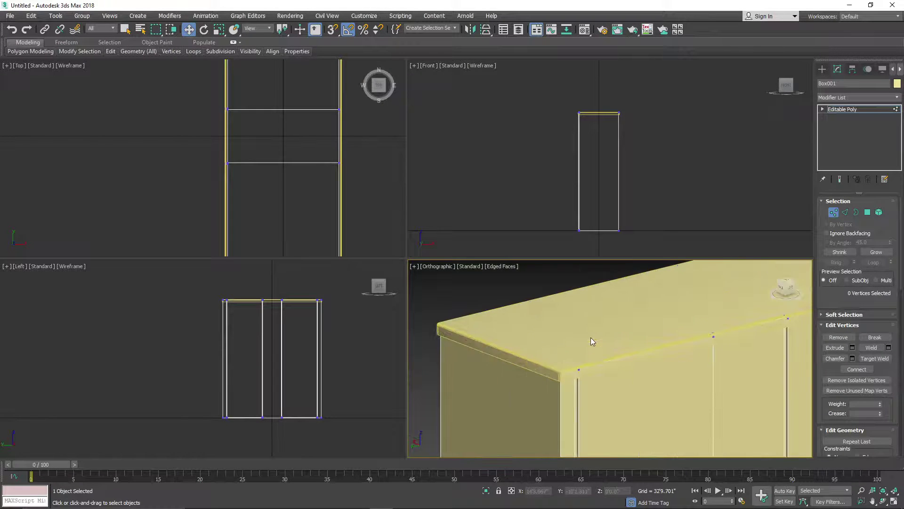
pyautogui.scroll(-4, 592, 341)
pyautogui.scroll(8, 591, 348)
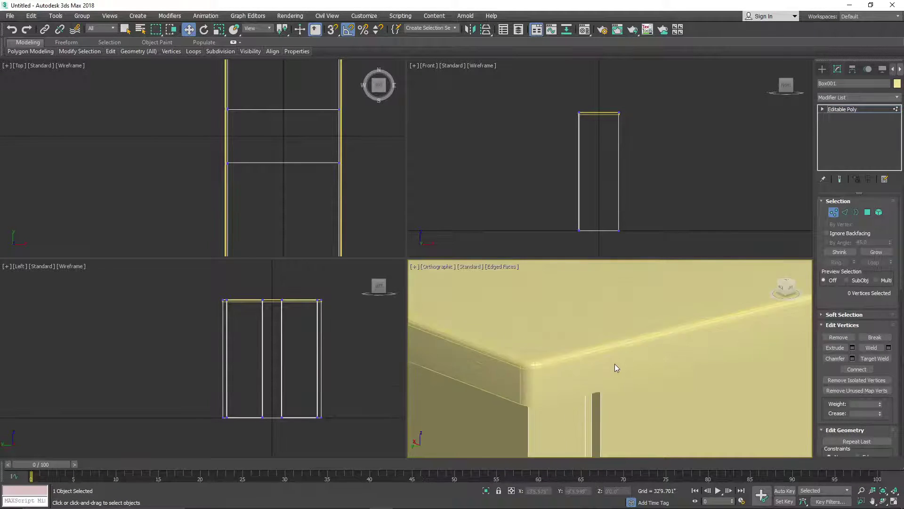
pyautogui.keyDown('alt'); pyautogui.moveTo(614, 364); pyautogui.dragTo(560, 371, button='middle'); pyautogui.keyUp('alt')
pyautogui.scroll(-3, 631, 383)
# - In the Left view, select only the four inner top-corner vertices of the first inset panel, leaving out the outer ones
pyautogui.scroll(5, 280, 310)
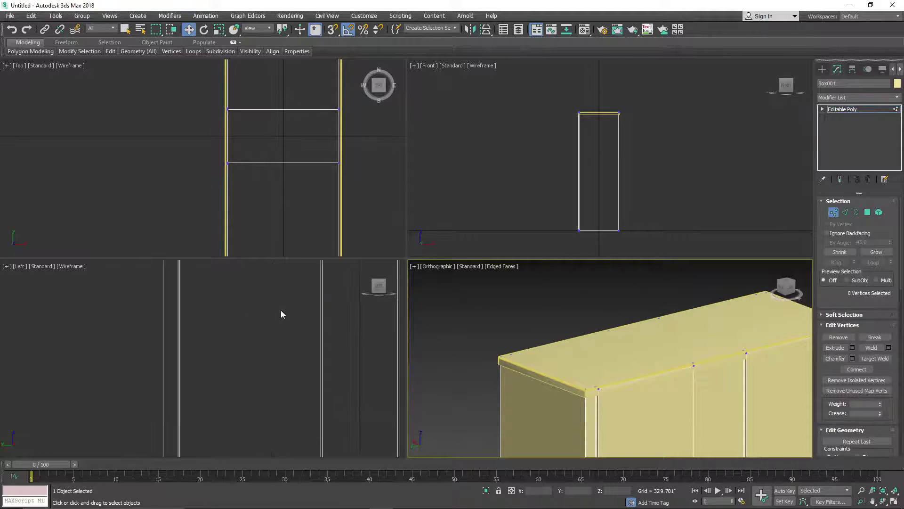
pyautogui.moveTo(281, 338); pyautogui.dragTo(276, 415, button='middle')
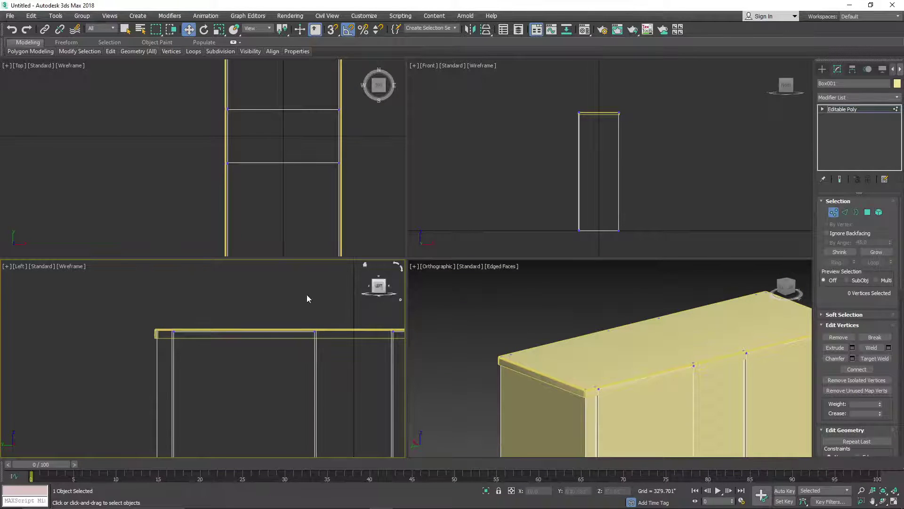
pyautogui.scroll(6, 186, 335)
pyautogui.moveTo(97, 290); pyautogui.dragTo(275, 351)
pyautogui.scroll(-3, 243, 333)
pyautogui.moveTo(354, 312); pyautogui.dragTo(124, 340)
pyautogui.scroll(4, 224, 347)
pyautogui.scroll(5, 307, 299)
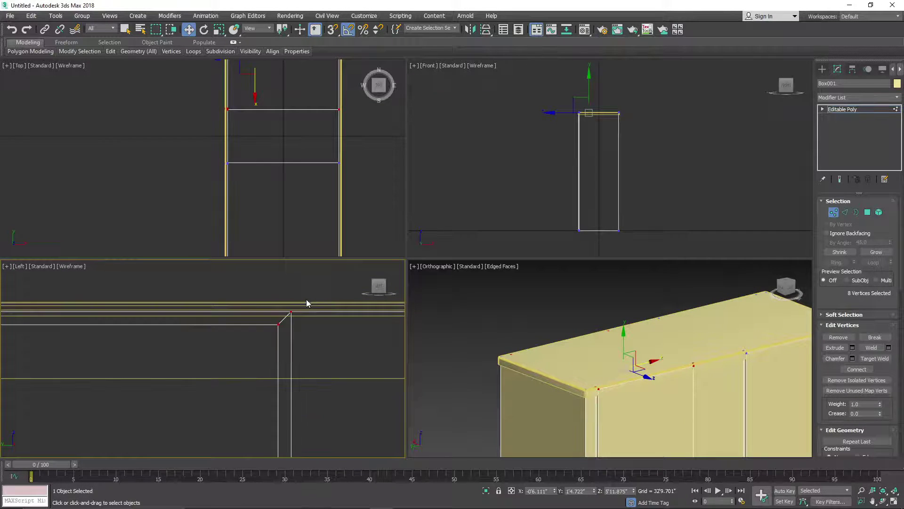
pyautogui.keyDown('alt'); pyautogui.moveTo(318, 291); pyautogui.dragTo(253, 349); pyautogui.keyUp('alt')
pyautogui.scroll(-6, 297, 355)
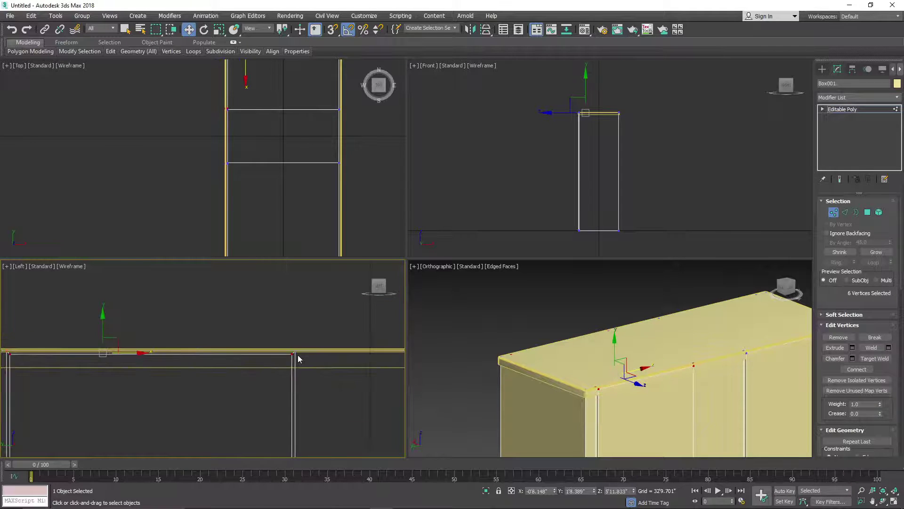
pyautogui.moveTo(4, 365); pyautogui.dragTo(87, 359, button='middle')
pyautogui.scroll(4, 87, 358)
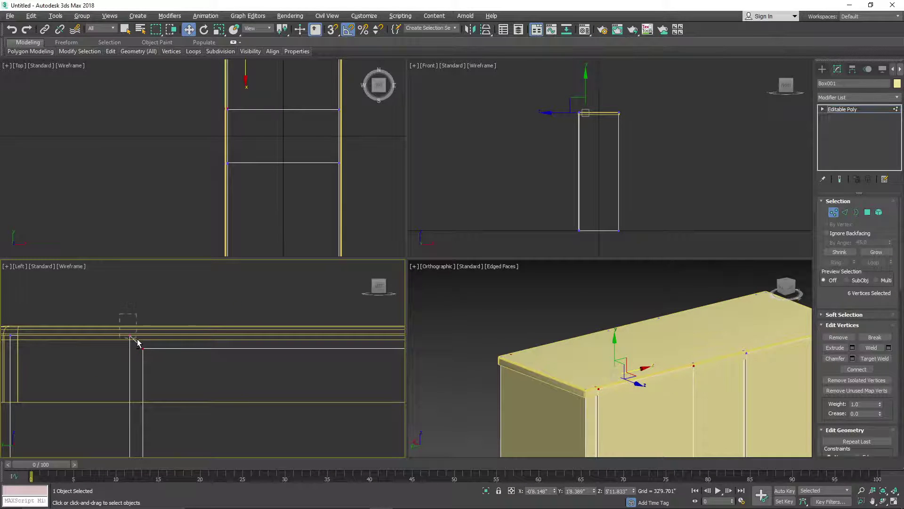
pyautogui.keyDown('alt'); pyautogui.moveTo(137, 338); pyautogui.dragTo(138, 340); pyautogui.keyUp('alt')
# - Add the inner top-corner vertices of the second inset panel to the selection, making eight vertices
pyautogui.scroll(-7, 179, 368)
pyautogui.moveTo(306, 375); pyautogui.dragTo(219, 362, button='middle')
pyautogui.scroll(4, 225, 347)
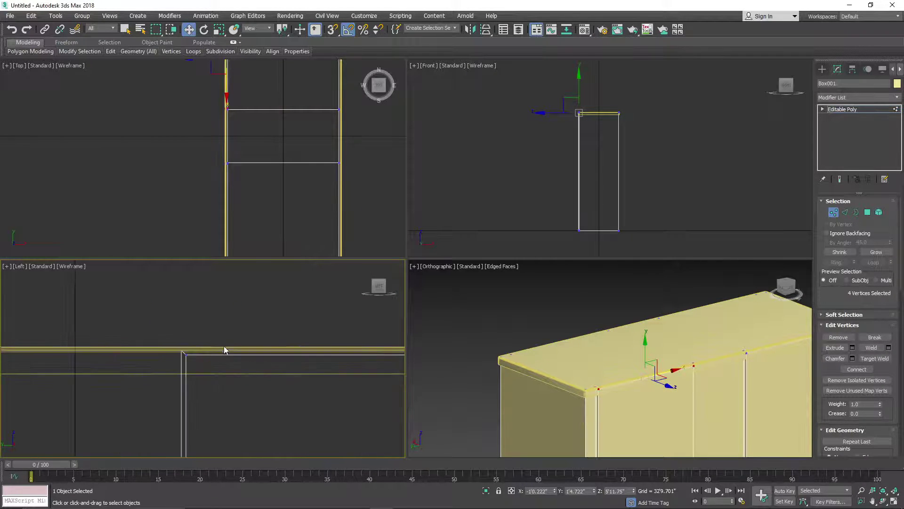
pyautogui.scroll(3, 224, 349)
pyautogui.keyDown('ctrl'); pyautogui.moveTo(212, 366); pyautogui.dragTo(244, 388); pyautogui.keyUp('ctrl')
pyautogui.scroll(-4, 245, 389)
pyautogui.scroll(1, 179, 382)
pyautogui.scroll(4, 316, 380)
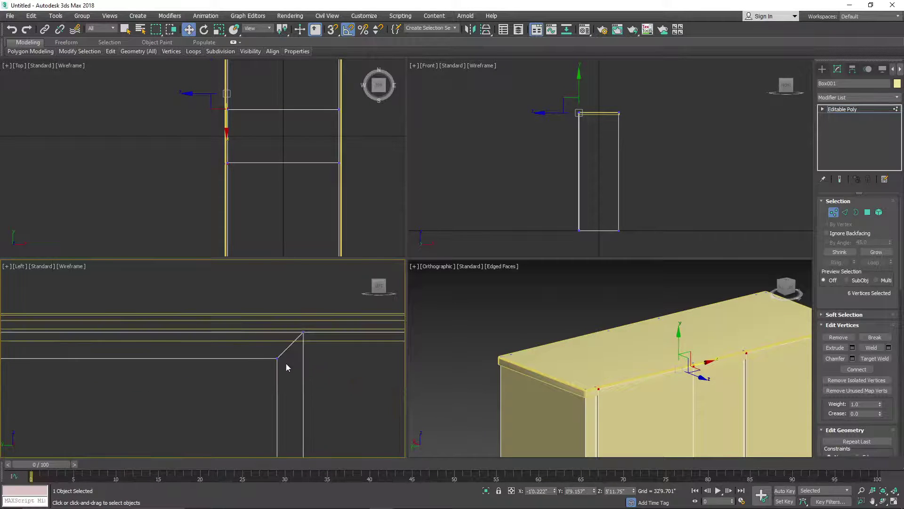
pyautogui.keyDown('ctrl'); pyautogui.moveTo(290, 371); pyautogui.dragTo(289, 370); pyautogui.keyUp('ctrl')
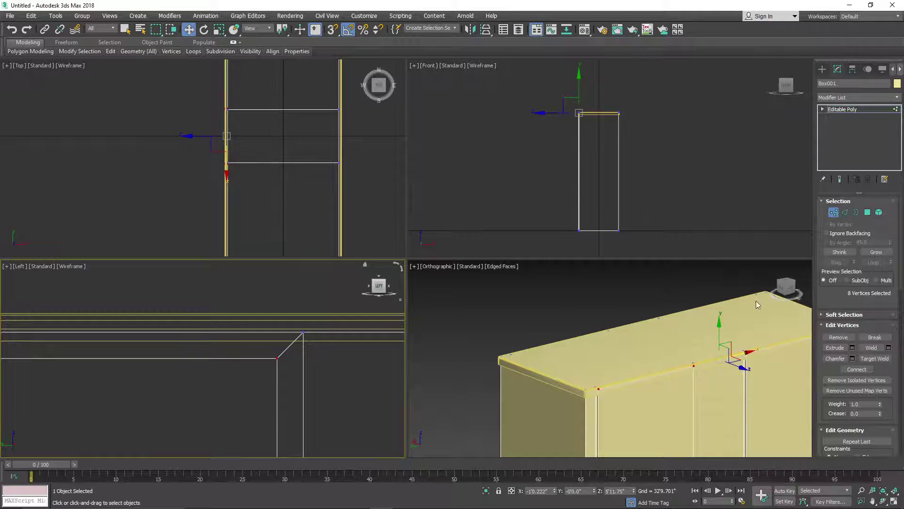
# - Lower the eight selected inner panel vertices vertically to a Z height of about 5'10.4", below the top slab
pyautogui.scroll(-5, 281, 387)
pyautogui.moveTo(156, 384); pyautogui.dragTo(290, 336, button='middle')
pyautogui.scroll(-4, 291, 337)
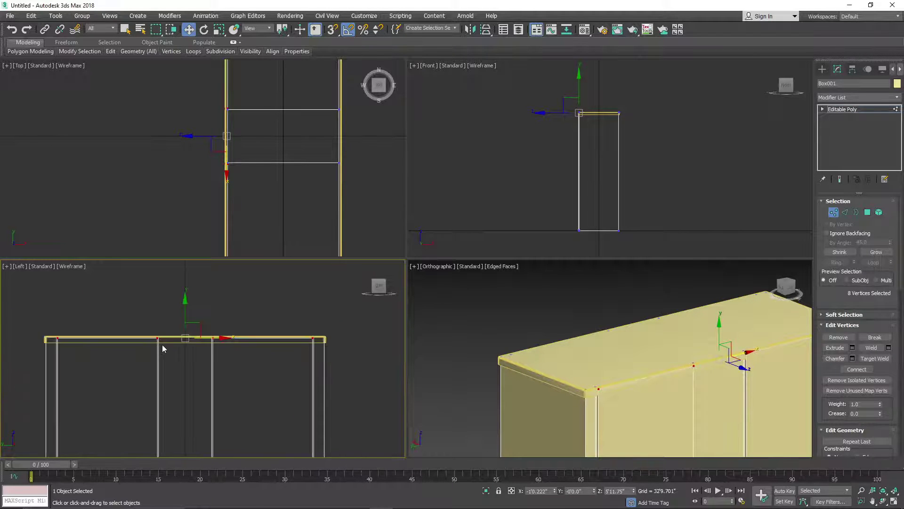
pyautogui.scroll(3, 168, 343)
pyautogui.scroll(2, 169, 344)
pyautogui.moveTo(234, 312); pyautogui.dragTo(235, 326)
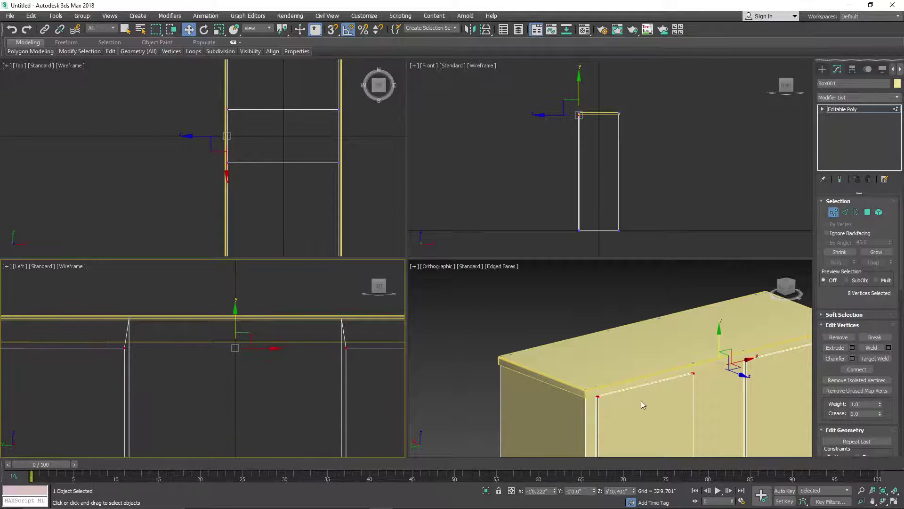
pyautogui.scroll(-2, 640, 401)
pyautogui.scroll(5, 524, 389)
pyautogui.scroll(-4, 524, 389)
pyautogui.scroll(-2, 671, 382)
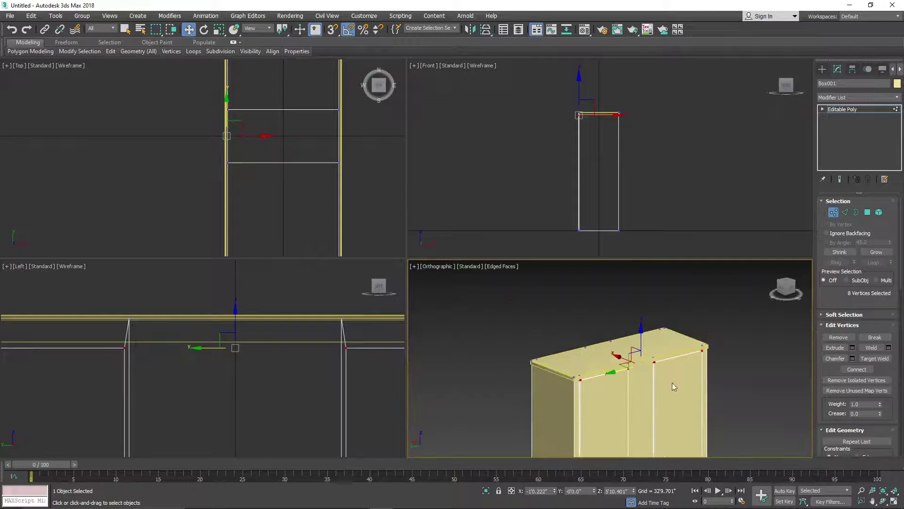
# - Leave vertex editing, deselect the cabinet and examine its panelled face from above and below
pyautogui.click(822, 69)
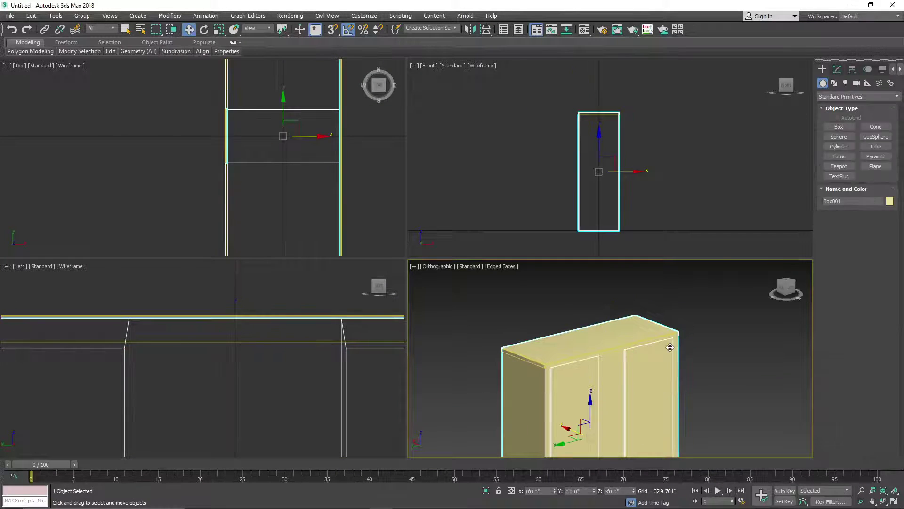
pyautogui.click(719, 350)
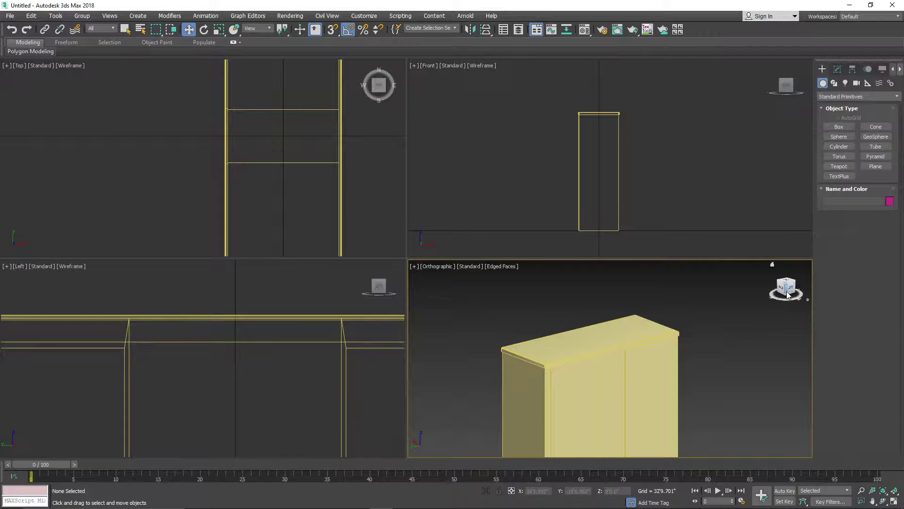
pyautogui.moveTo(787, 294); pyautogui.dragTo(780, 277)
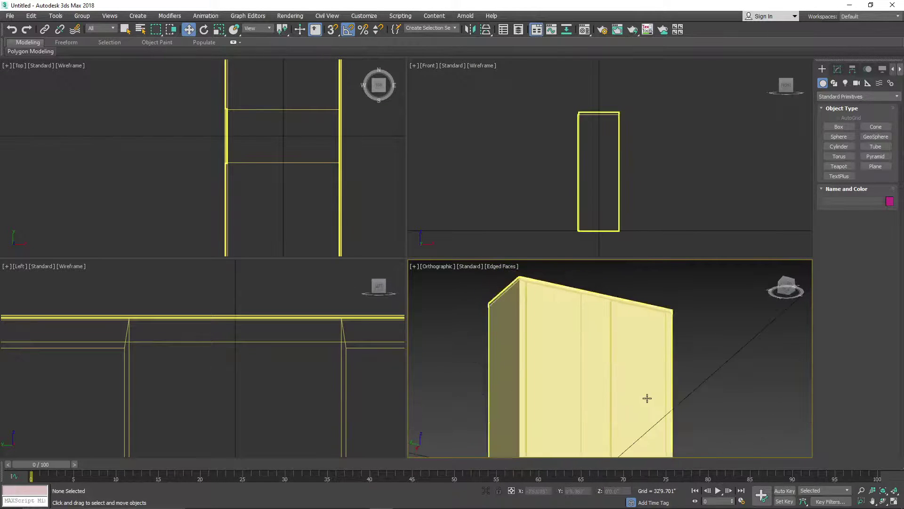
pyautogui.scroll(-4, 647, 398)
pyautogui.scroll(2, 645, 394)
pyautogui.scroll(-2, 645, 392)
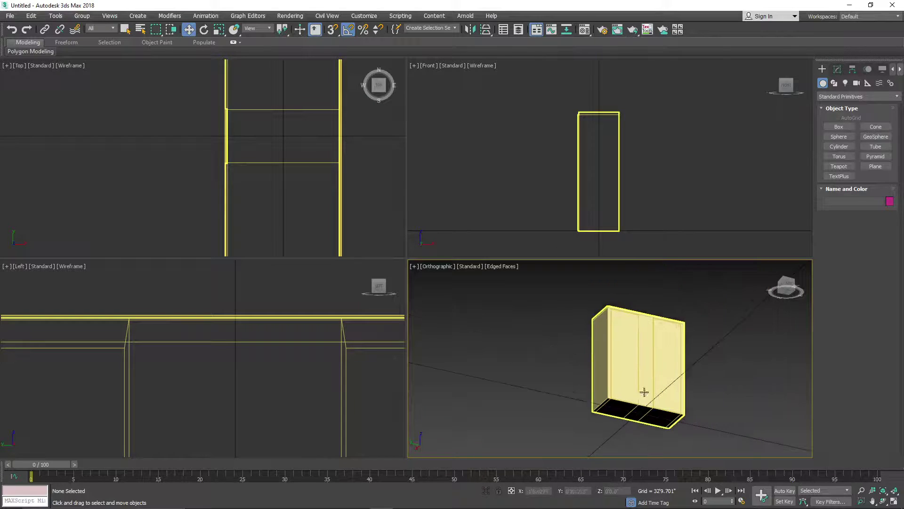
pyautogui.moveTo(784, 281); pyautogui.dragTo(787, 289)
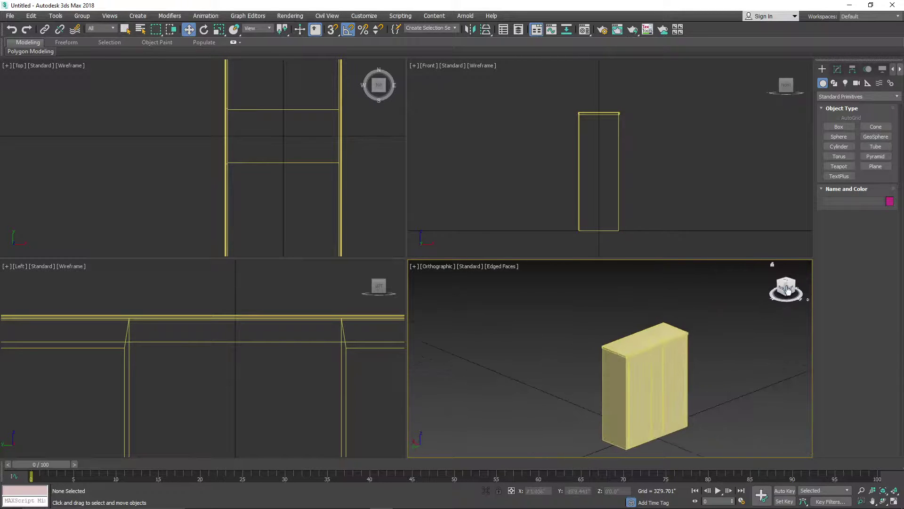
pyautogui.scroll(2, 695, 405)
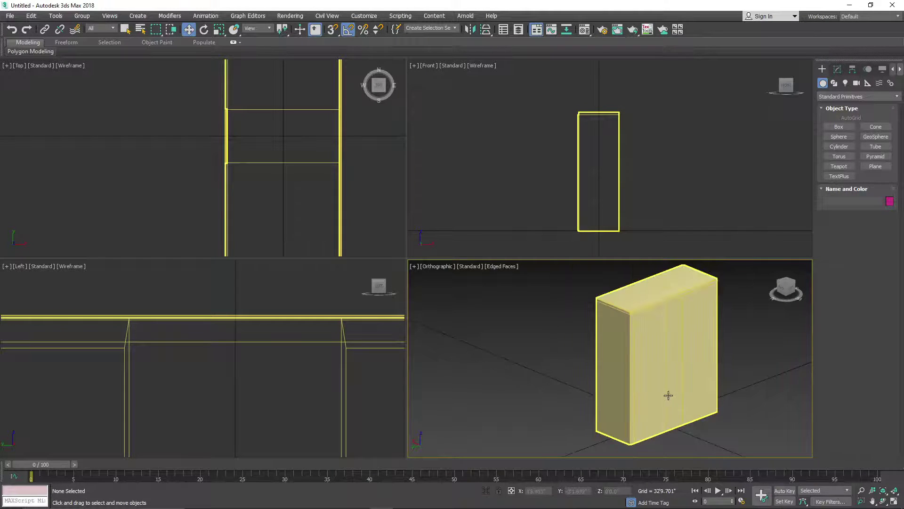
# - Attach the top slab to the cabinet body's editable poly
pyautogui.click(703, 366)
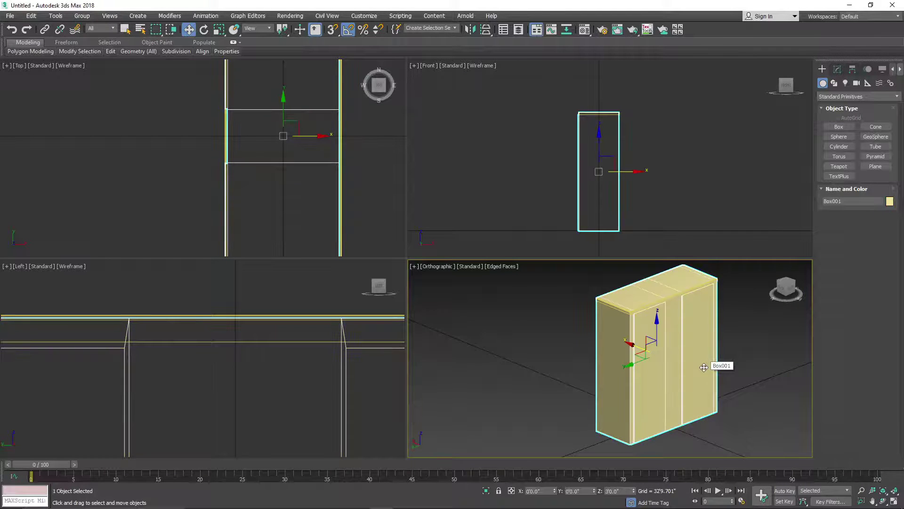
pyautogui.click(837, 70)
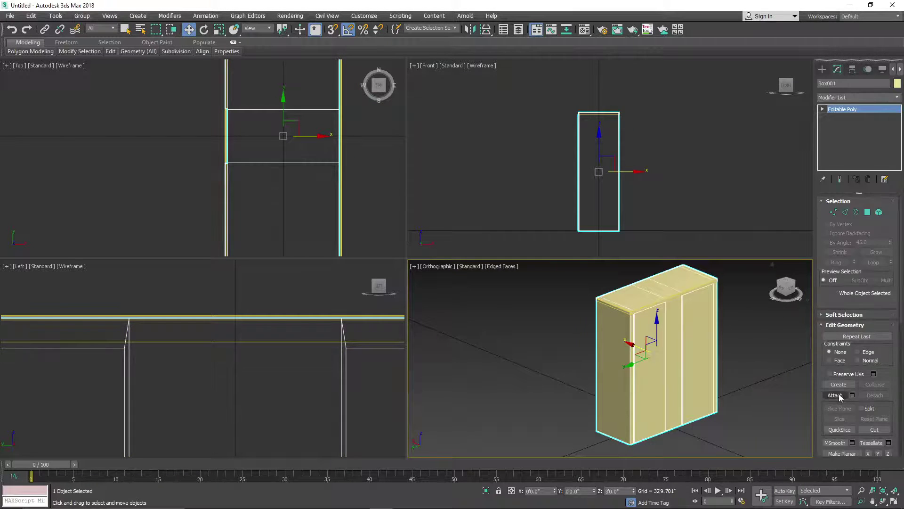
pyautogui.click(836, 395)
pyautogui.click(640, 304)
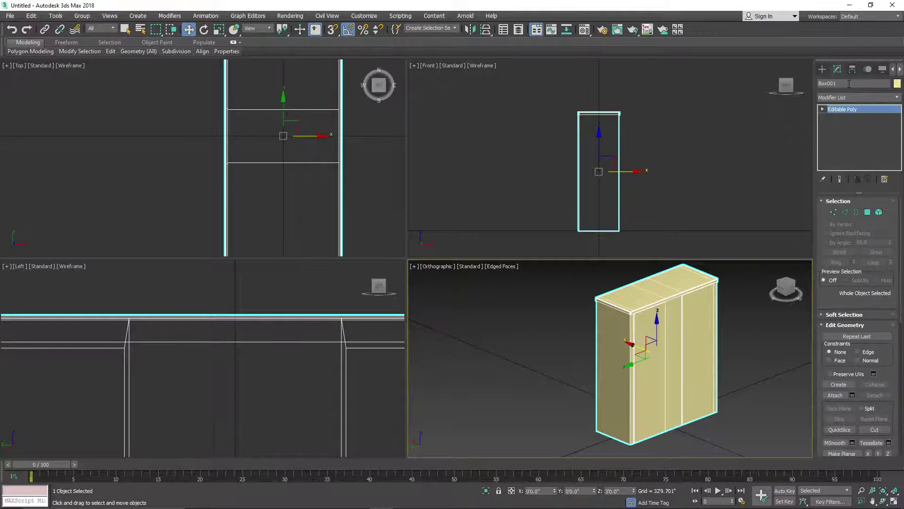
# - Add an Unwrap UVW modifier to the combined cabinet and open its UV editor
pyautogui.click(833, 97)
pyautogui.scroll(-10, 833, 96)
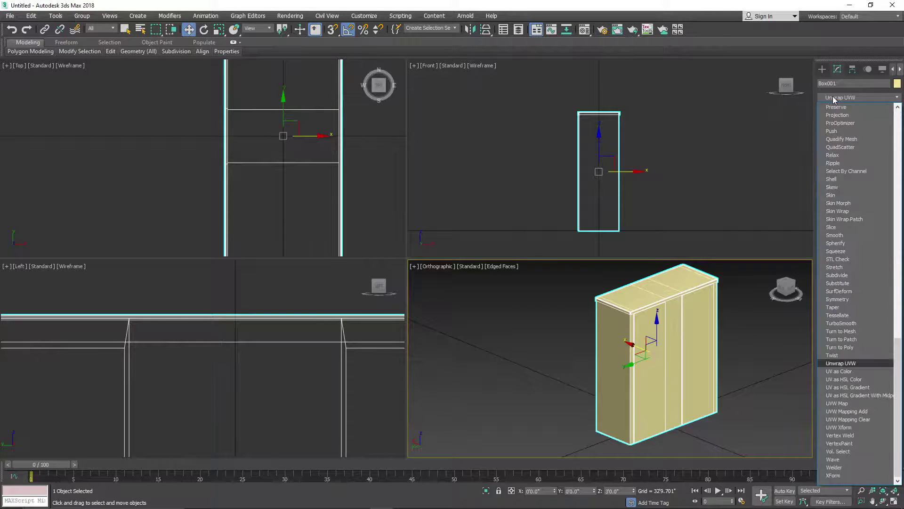
pyautogui.click(858, 363)
pyautogui.click(857, 397)
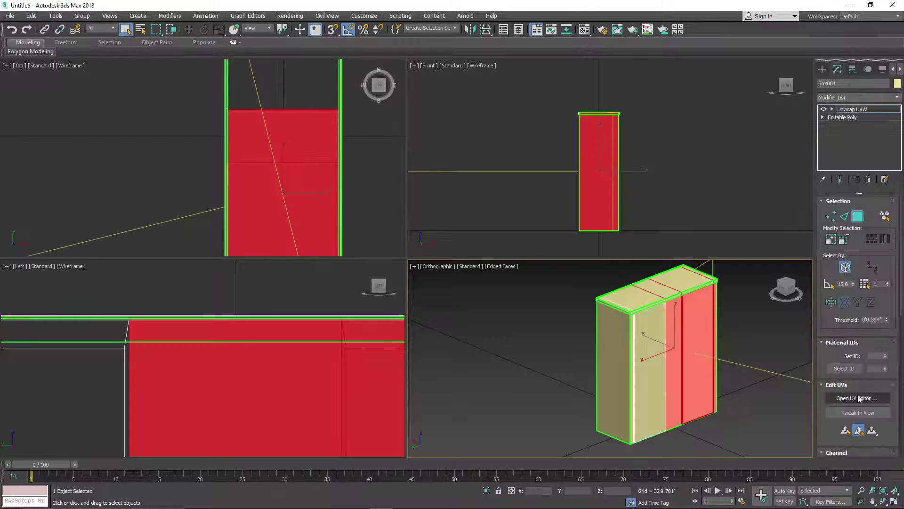
# - Open the UV editor, select all of the box model's faces and apply Flatten Mapping to them
pyautogui.scroll(-3, 162, 185)
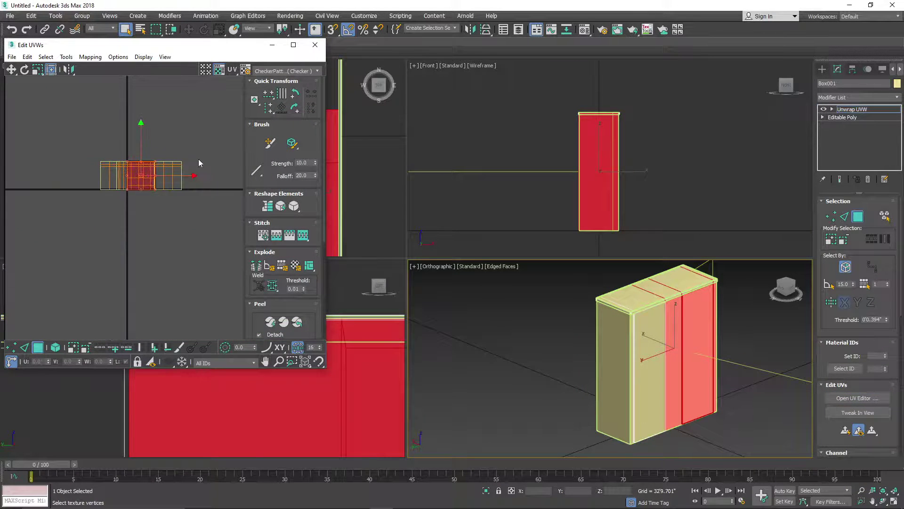
pyautogui.moveTo(203, 243); pyautogui.dragTo(82, 174)
pyautogui.click(90, 56)
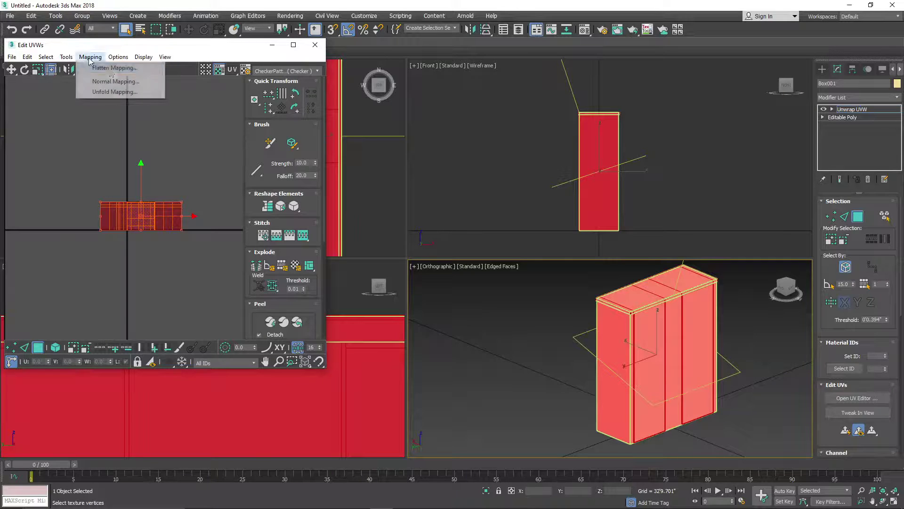
pyautogui.click(100, 63)
pyautogui.click(120, 81)
pyautogui.scroll(5, 140, 230)
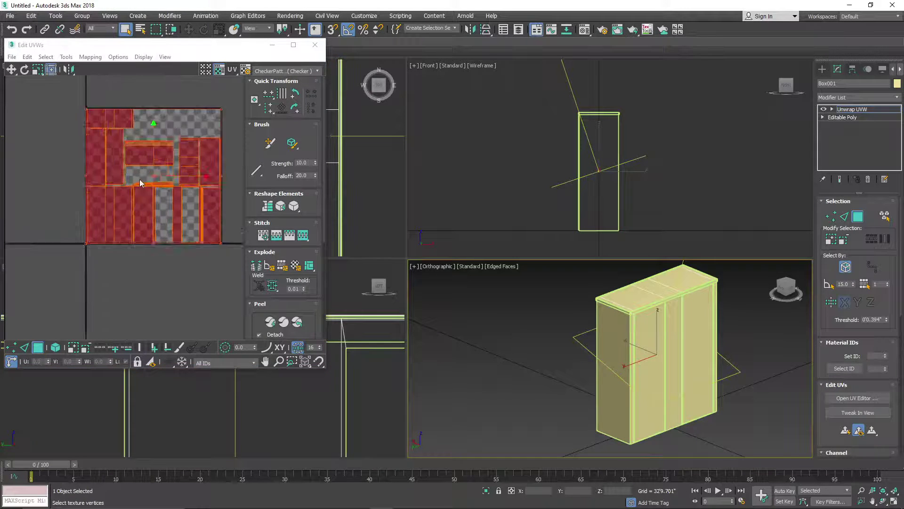
# - Move all the flattened UV islands outside the checkered tile, to its left
pyautogui.scroll(-4, 94, 235)
pyautogui.hotkey('ctrl', 'a')
pyautogui.moveTo(90, 254); pyautogui.dragTo(48, 158)
# - Select the first tall recessed front panel face together with its thin side face on the model
pyautogui.scroll(8, 713, 353)
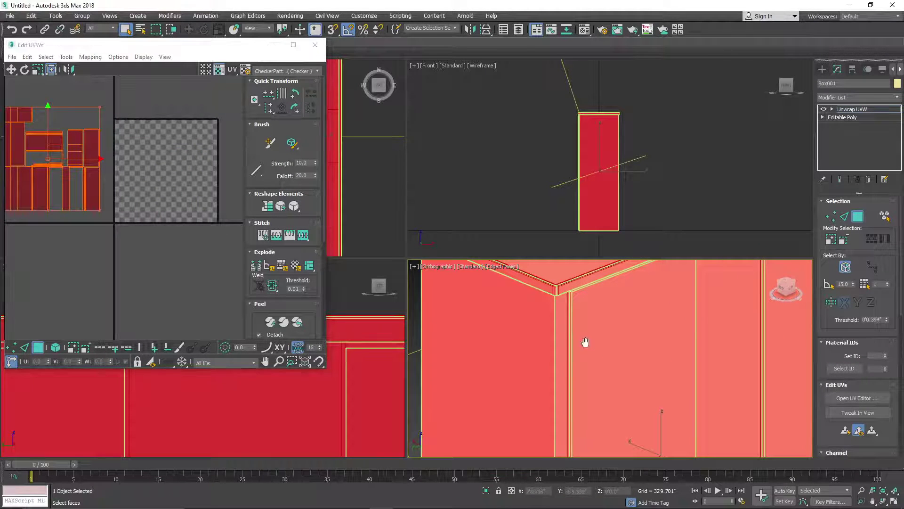
pyautogui.click(589, 306)
pyautogui.scroll(3, 555, 295)
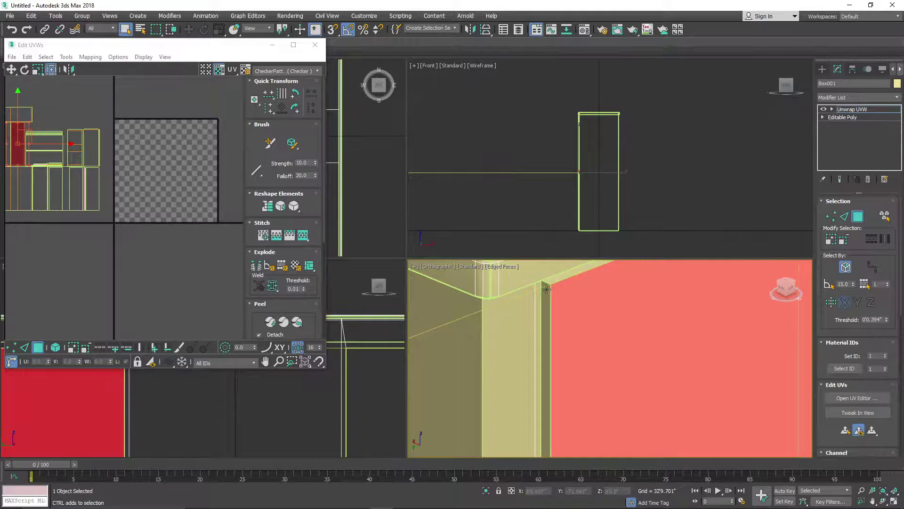
pyautogui.keyDown('ctrl'); pyautogui.click(547, 292); pyautogui.keyUp('ctrl')
pyautogui.scroll(-4, 549, 292)
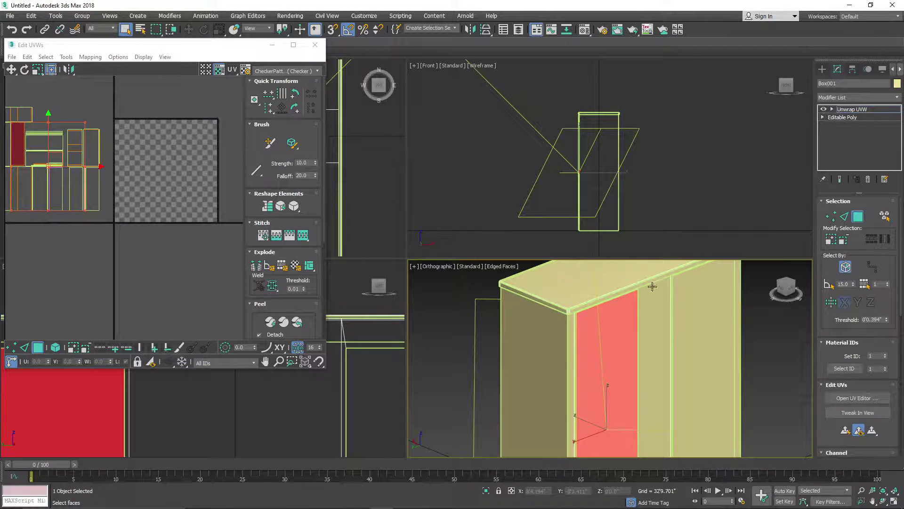
# - Add the second tall front panel face and its thin inner side face to the selection
pyautogui.scroll(4, 669, 285)
pyautogui.keyDown('ctrl'); pyautogui.click(701, 288); pyautogui.keyUp('ctrl')
pyautogui.scroll(2, 636, 324)
pyautogui.scroll(-5, 621, 329)
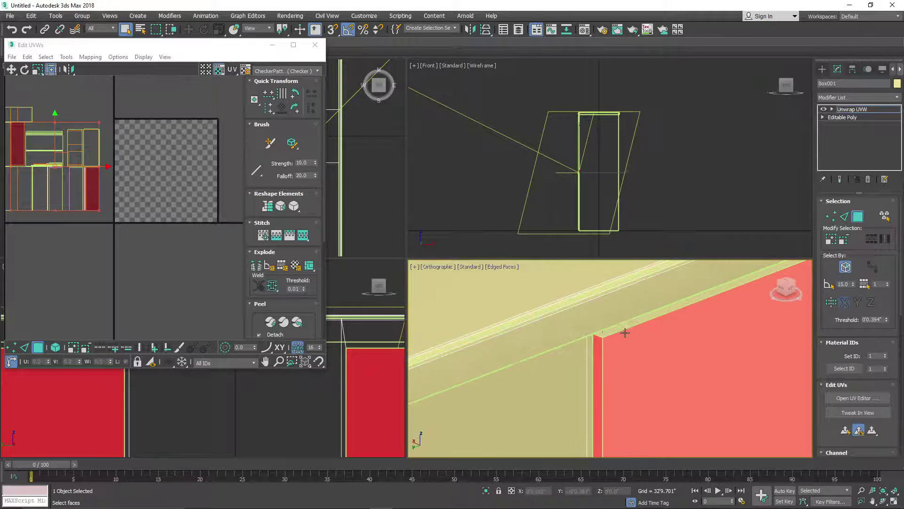
# - Add the thin edge faces at the lower corner of the front panel to the face selection
pyautogui.moveTo(784, 296); pyautogui.dragTo(763, 283)
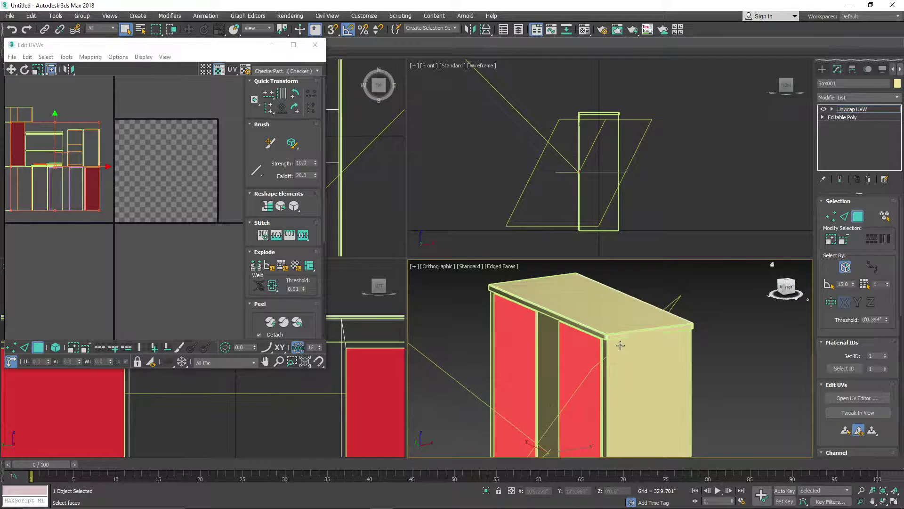
pyautogui.scroll(3, 621, 354)
pyautogui.click(568, 344)
pyautogui.hotkey('ctrl', 'z')
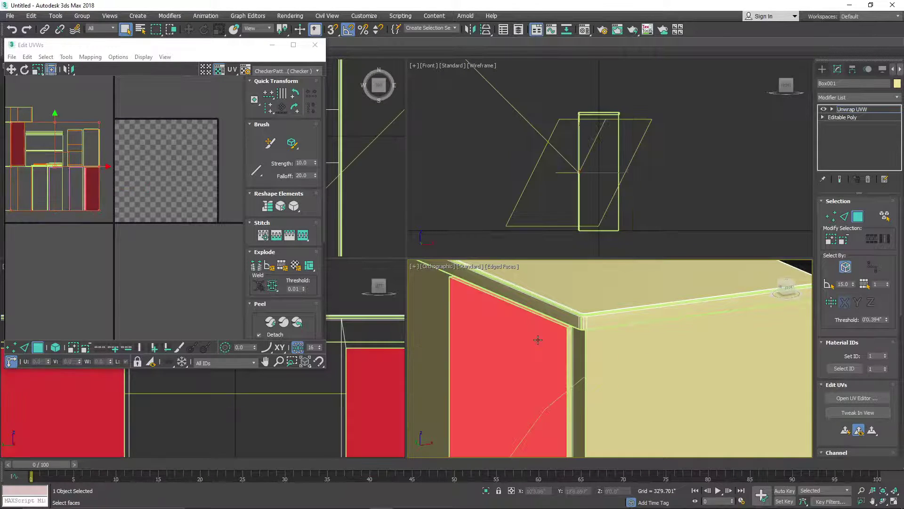
pyautogui.scroll(-5, 537, 339)
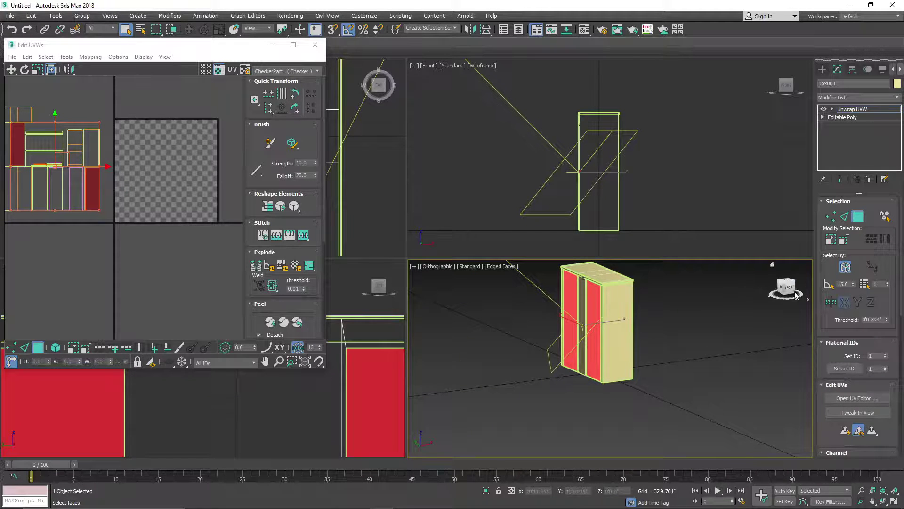
pyautogui.moveTo(768, 262)
pyautogui.mouseDown()
pyautogui.moveTo(775, 278)
pyautogui.moveTo(769, 262)
pyautogui.mouseUp()
pyautogui.scroll(5, 605, 355)
pyautogui.keyDown('alt'); pyautogui.moveTo(604, 354); pyautogui.dragTo(624, 394, button='middle'); pyautogui.keyUp('alt')
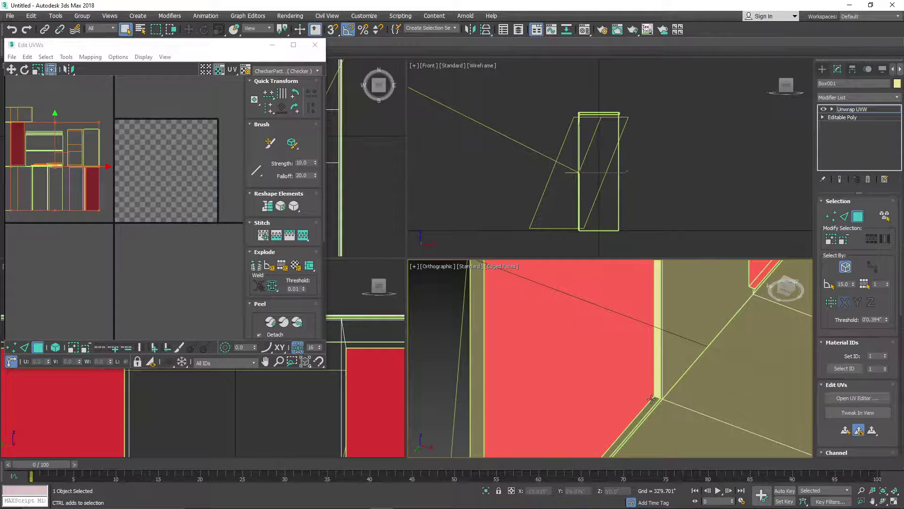
pyautogui.keyDown('ctrl'); pyautogui.click(658, 393); pyautogui.keyUp('ctrl')
pyautogui.keyDown('ctrl'); pyautogui.click(653, 399); pyautogui.keyUp('ctrl')
pyautogui.scroll(-5, 652, 399)
# - Examine the upper and lower corners of both front panels to check which thin edge faces are selected
pyautogui.click(794, 295)
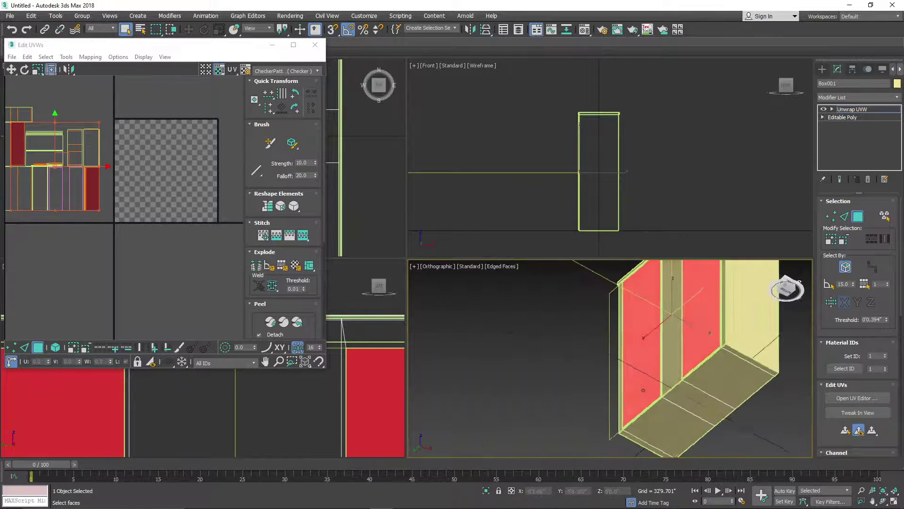
pyautogui.scroll(5, 620, 433)
pyautogui.scroll(-8, 623, 431)
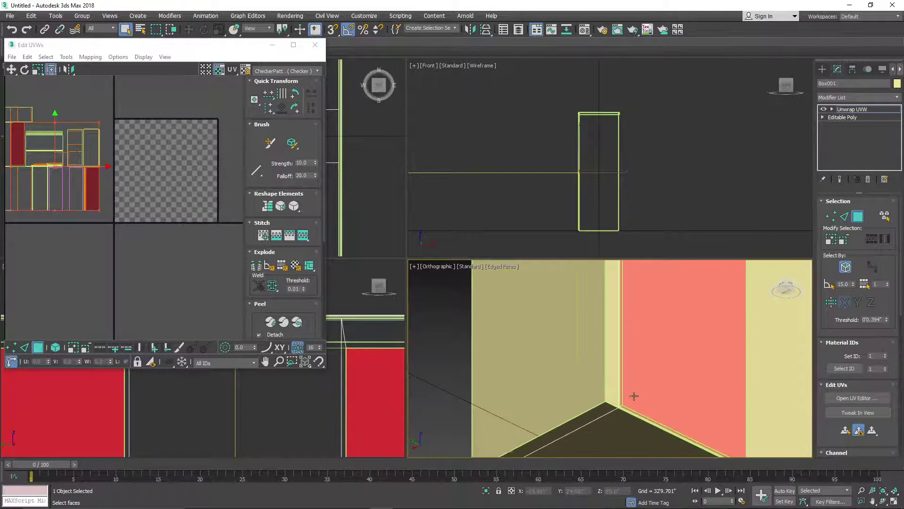
pyautogui.scroll(6, 698, 301)
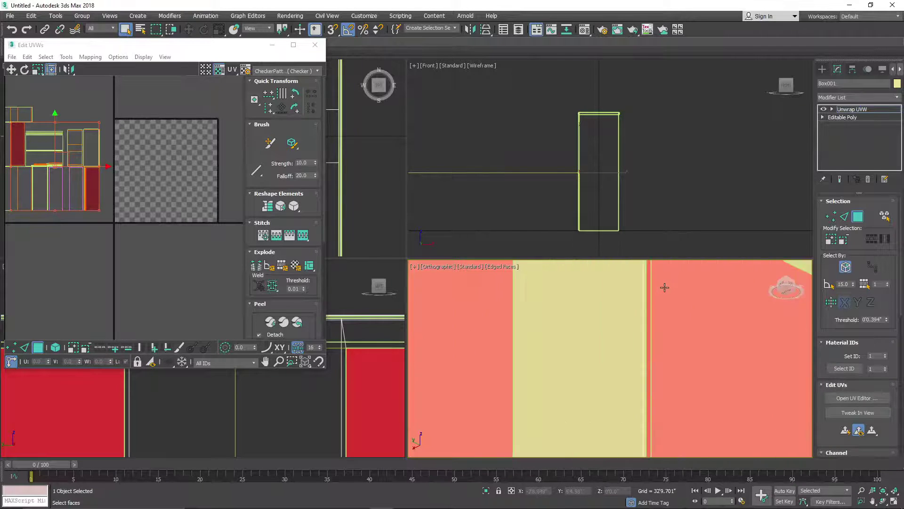
pyautogui.scroll(-3, 696, 404)
pyautogui.scroll(-3, 547, 289)
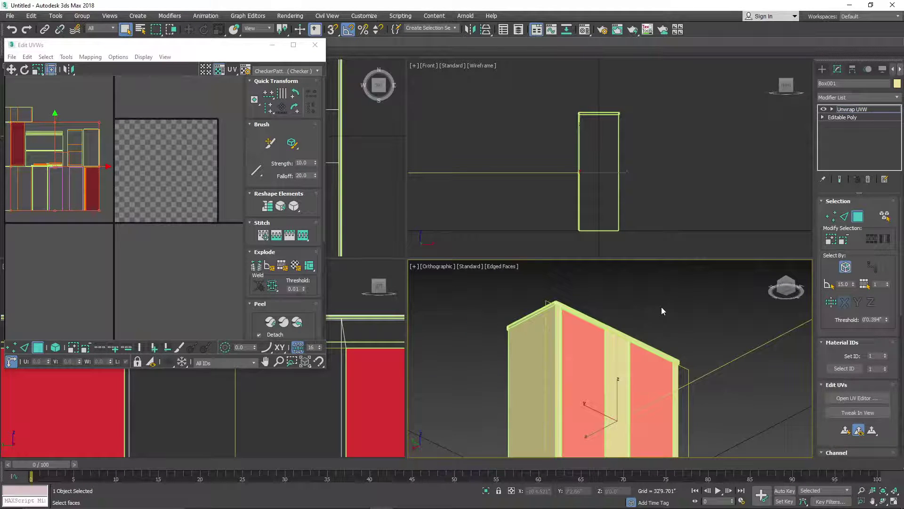
pyautogui.keyDown('alt'); pyautogui.moveTo(622, 353); pyautogui.dragTo(606, 257, button='middle'); pyautogui.keyUp('alt')
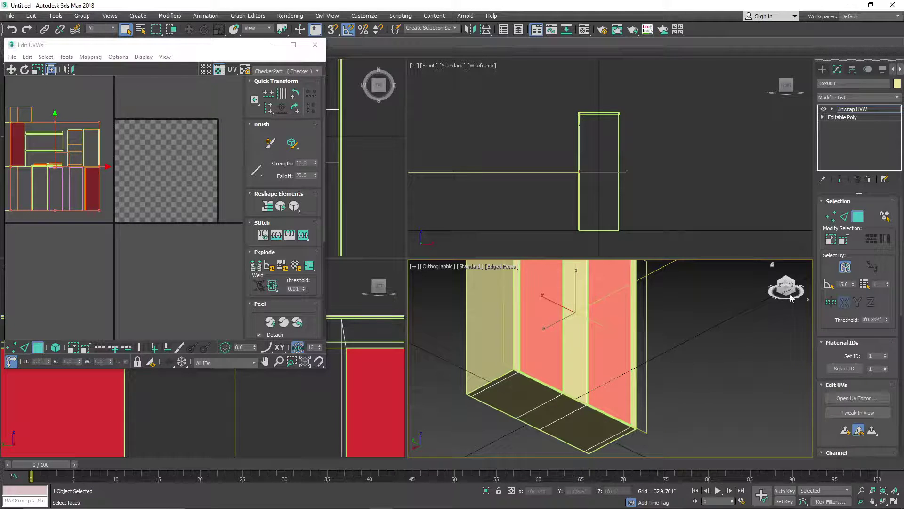
pyautogui.scroll(5, 571, 348)
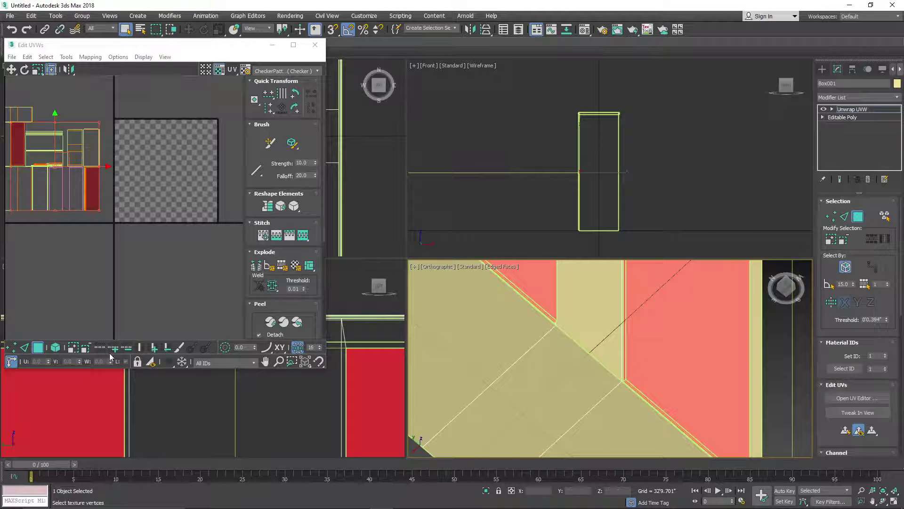
# - Apply Flatten Mapping to the selected front panel faces and their thin edge faces
pyautogui.scroll(-5, 646, 327)
pyautogui.moveTo(70, 122); pyautogui.dragTo(102, 126, button='middle')
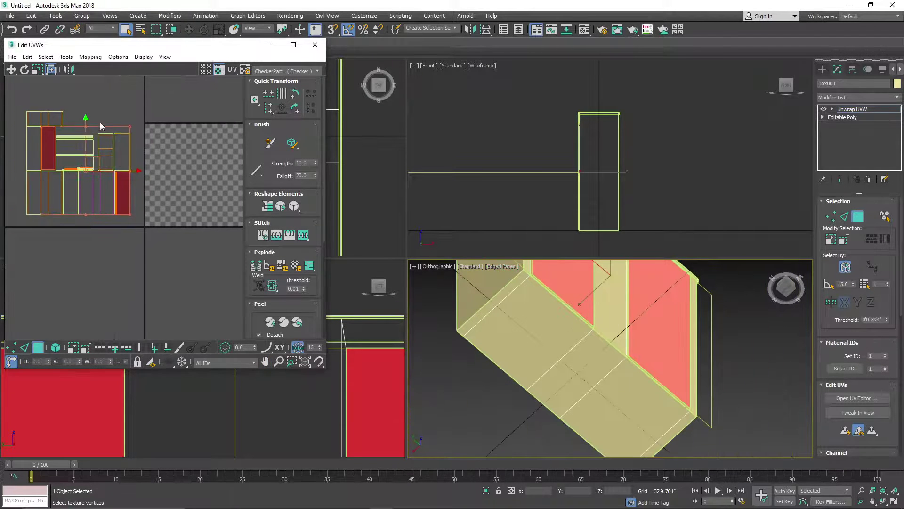
pyautogui.click(90, 57)
pyautogui.click(107, 68)
pyautogui.click(132, 77)
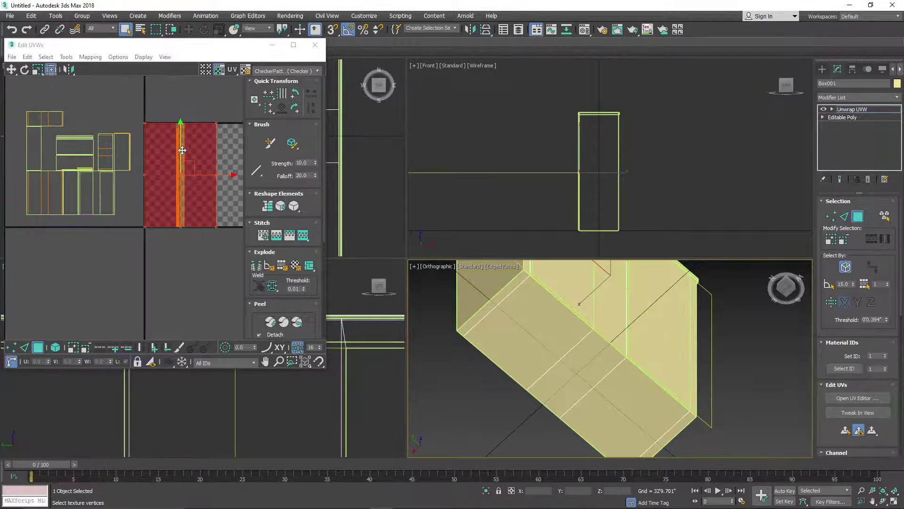
pyautogui.scroll(5, 180, 140)
pyautogui.moveTo(174, 86); pyautogui.dragTo(150, 187, button='middle')
pyautogui.click(157, 134)
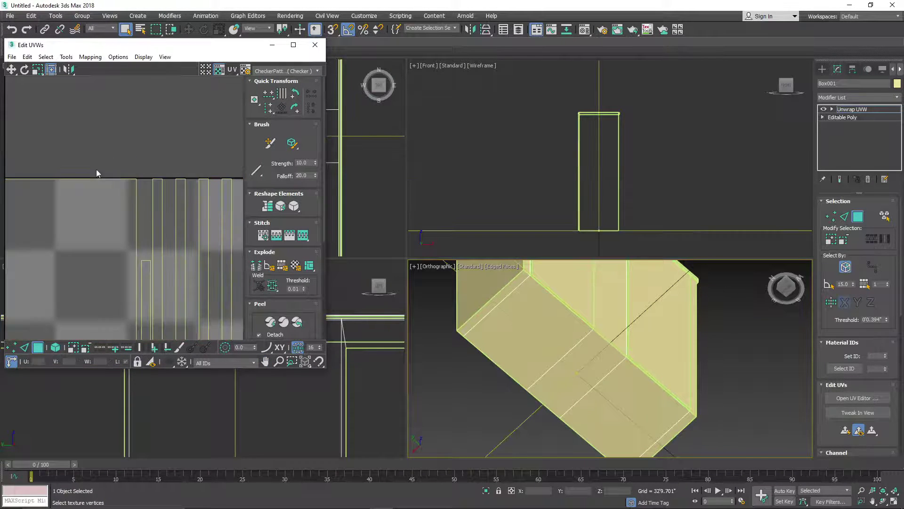
pyautogui.click(92, 191)
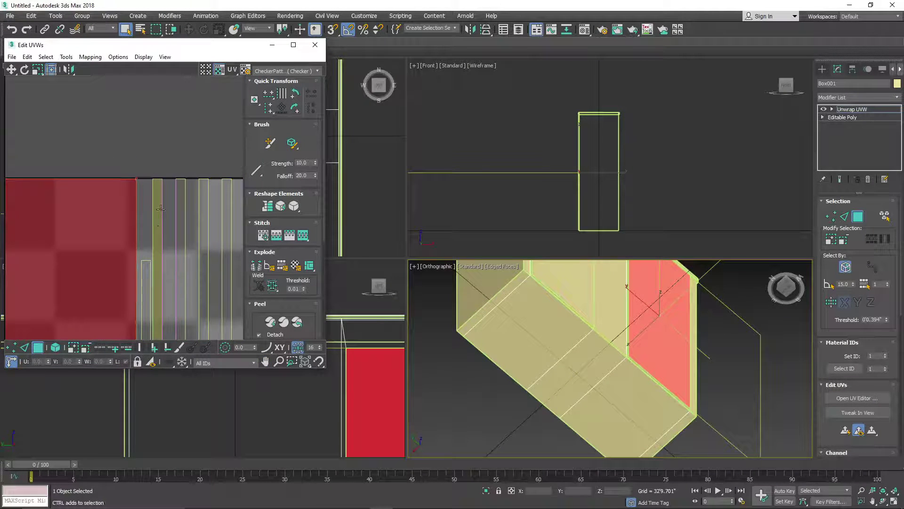
pyautogui.keyDown('ctrl'); pyautogui.click(159, 208); pyautogui.keyUp('ctrl')
pyautogui.click(176, 129)
# - Stitch the nearest full-height matching strip to the UV island of the first front panel in the checkered tile
pyautogui.scroll(3, 150, 206)
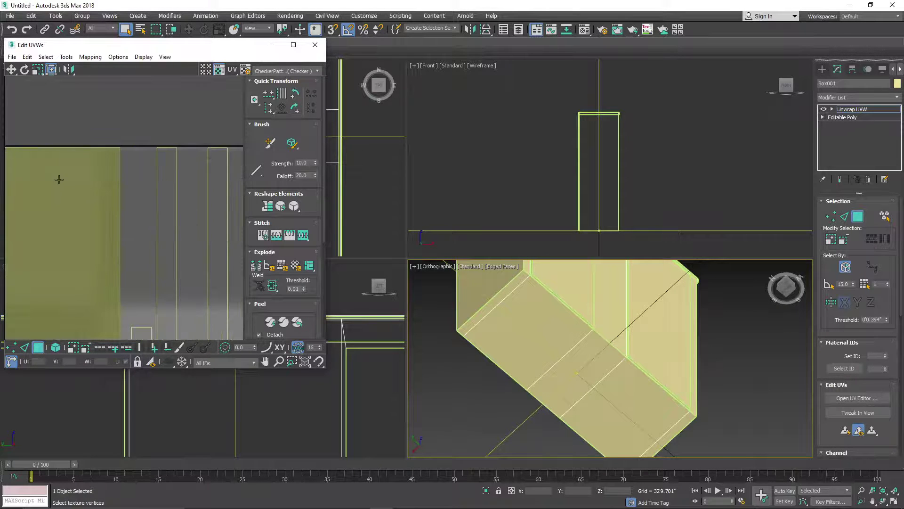
pyautogui.click(60, 179)
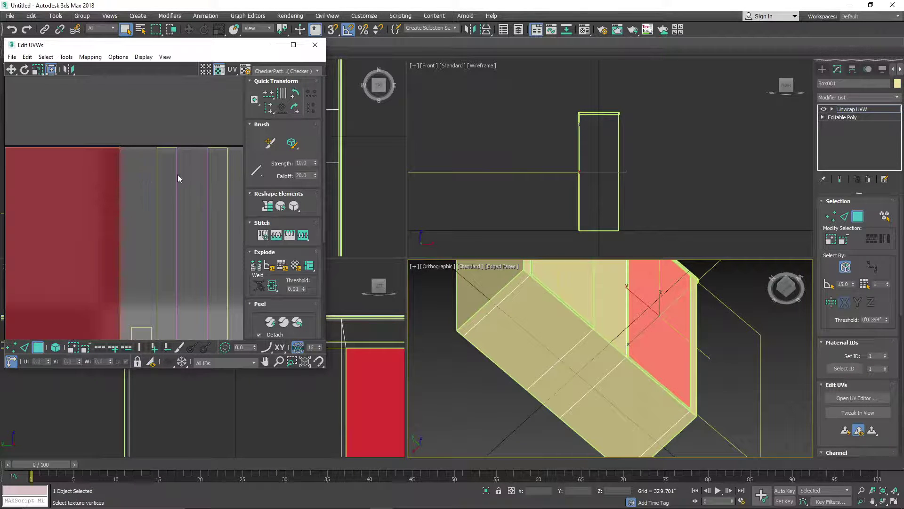
pyautogui.scroll(-2, 180, 188)
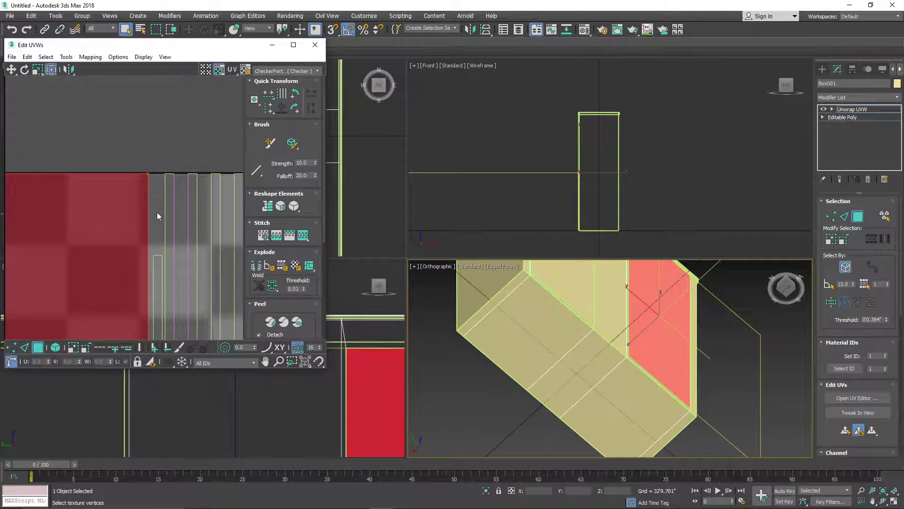
pyautogui.keyDown('ctrl'); pyautogui.click(171, 212); pyautogui.keyUp('ctrl')
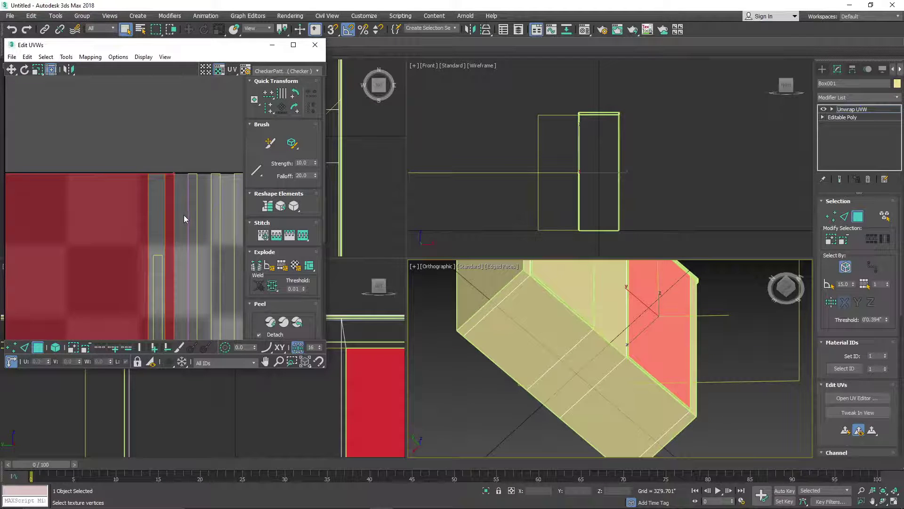
pyautogui.click(303, 235)
# - Stitch the other full-height matching strip to the same front panel island
pyautogui.click(116, 196)
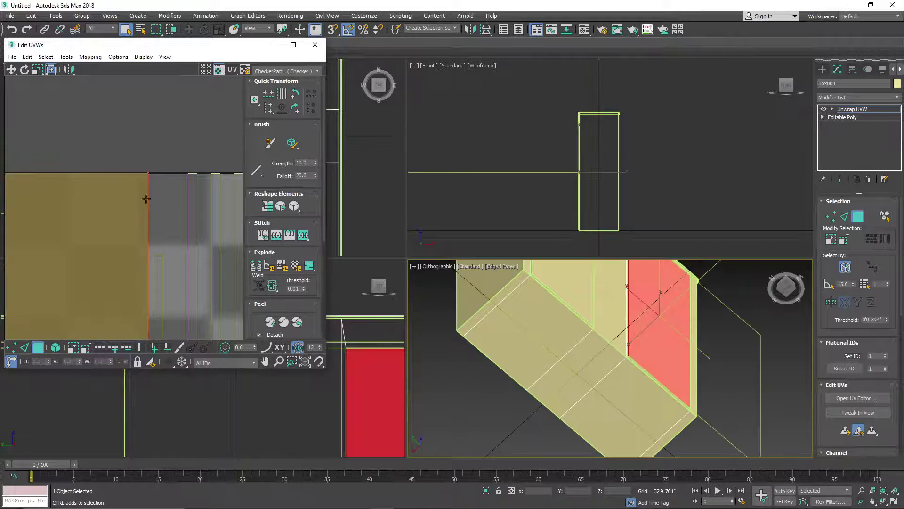
pyautogui.keyDown('ctrl'); pyautogui.click(188, 206); pyautogui.keyUp('ctrl')
pyautogui.click(304, 241)
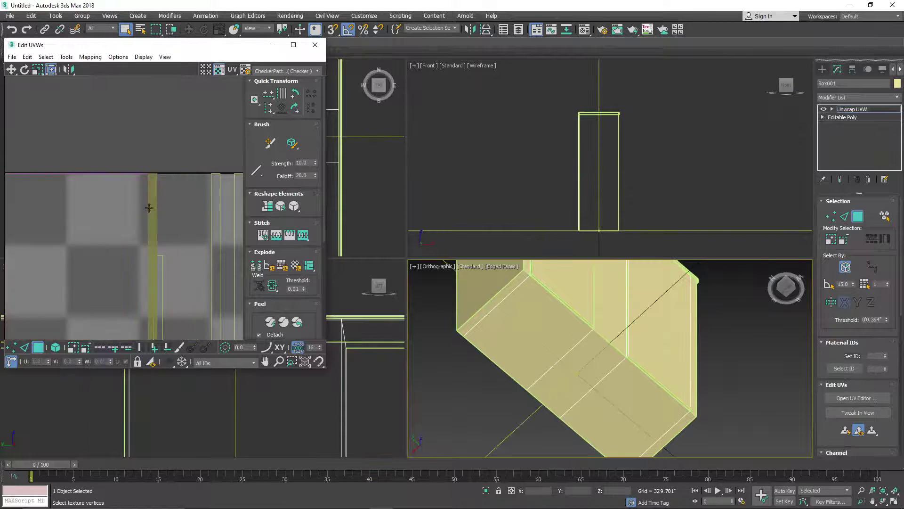
# - Stitch the first short matching edge strip beside the front panel island to that island
pyautogui.scroll(-5, 142, 210)
pyautogui.click(110, 225)
pyautogui.scroll(-4, 191, 257)
pyautogui.scroll(4, 200, 286)
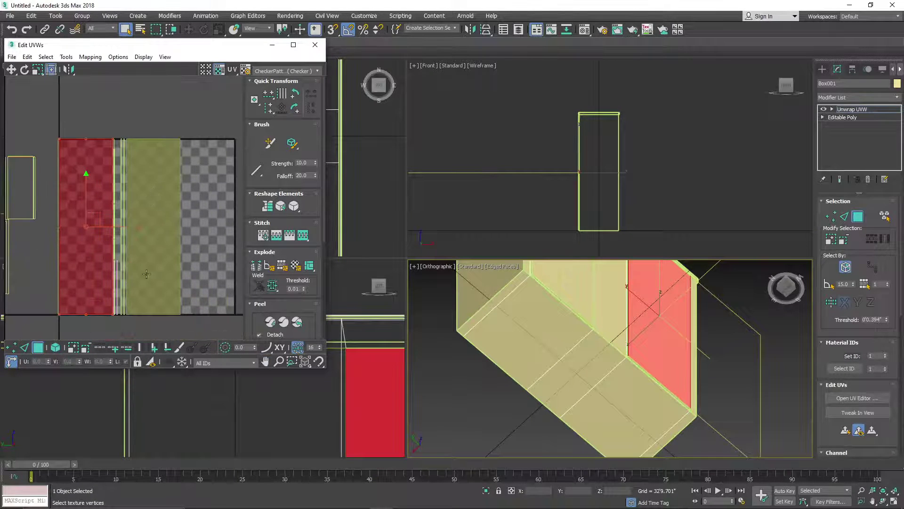
pyautogui.scroll(3, 134, 127)
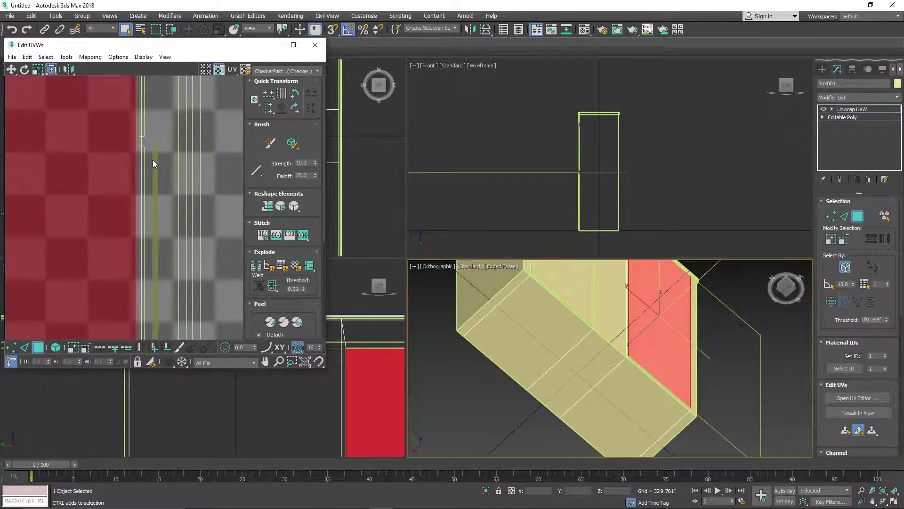
pyautogui.keyDown('ctrl'); pyautogui.click(154, 160); pyautogui.keyUp('ctrl')
pyautogui.click(304, 235)
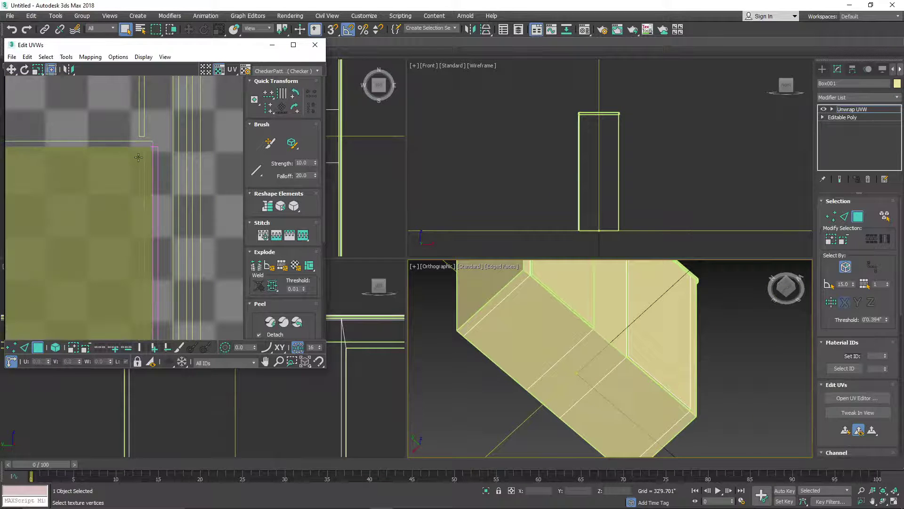
# - Shift the merged panel island left, clear of the remaining short edge strip, and stitch that strip to it
pyautogui.click(113, 161)
pyautogui.moveTo(137, 196); pyautogui.dragTo(89, 196)
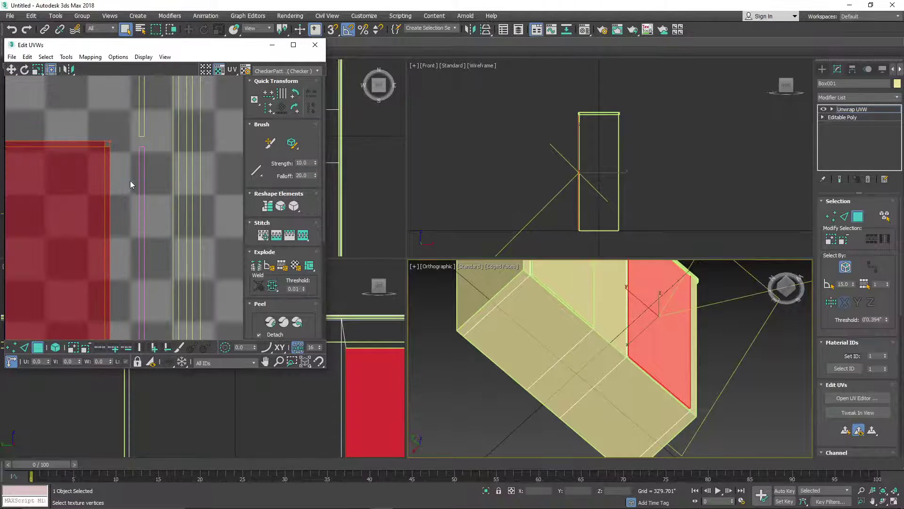
pyautogui.click(143, 188)
pyautogui.scroll(-3, 141, 212)
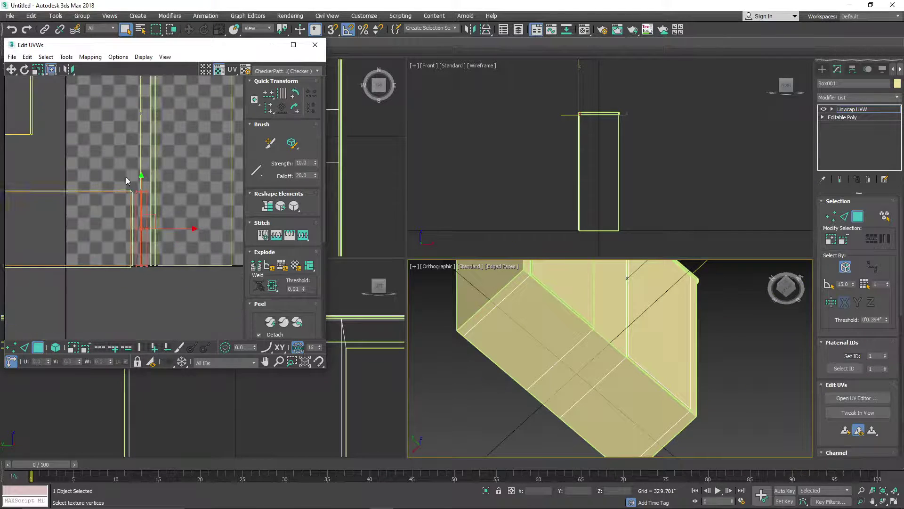
pyautogui.moveTo(141, 212); pyautogui.dragTo(197, 198, button='middle')
pyautogui.click(90, 225)
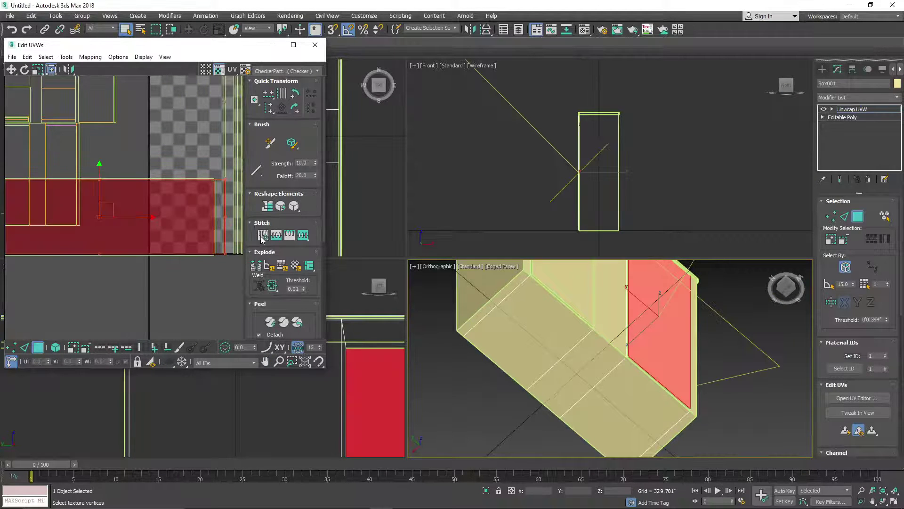
pyautogui.click(300, 235)
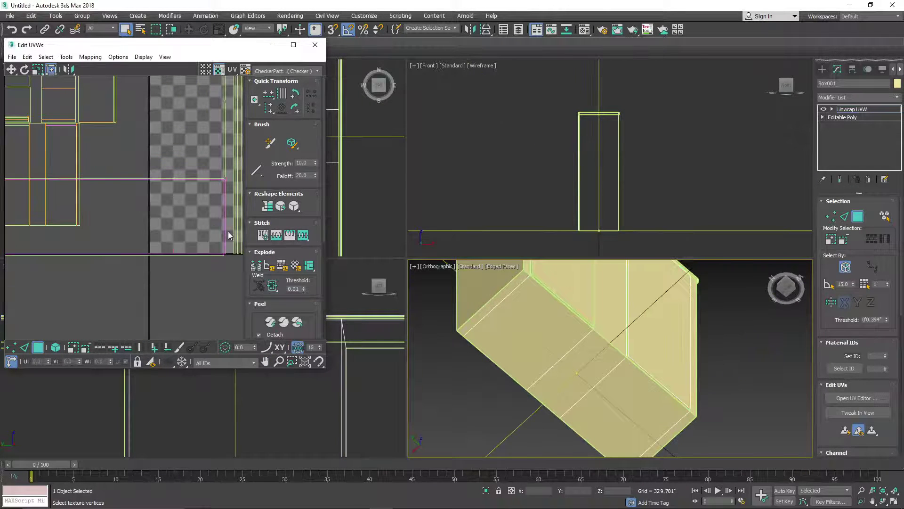
# - Move the merged first front panel island out of the checkered tile to the empty area below it
pyautogui.click(145, 318)
pyautogui.click(174, 229)
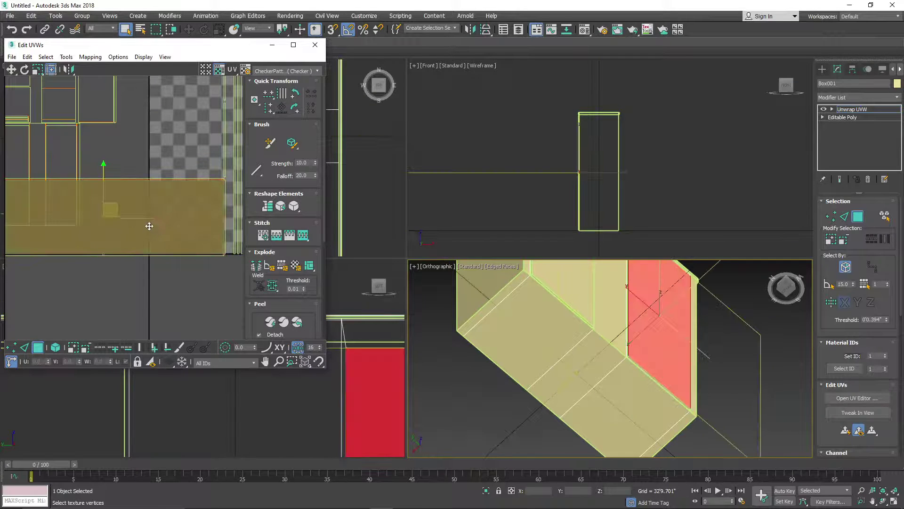
pyautogui.moveTo(149, 226); pyautogui.dragTo(171, 305)
pyautogui.scroll(-5, 146, 222)
pyautogui.scroll(4, 193, 236)
# - Stitch the full-height edge strips beside the second front panel to that panel's UV island
pyautogui.click(196, 239)
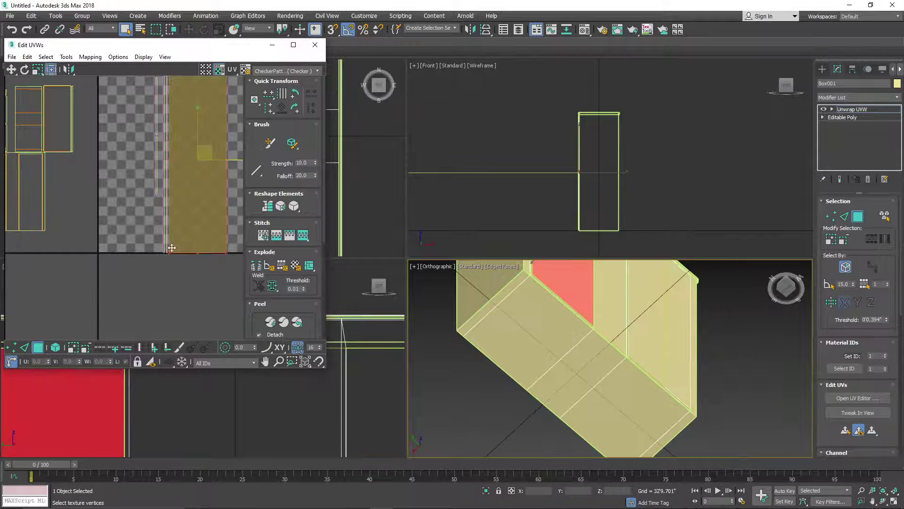
pyautogui.scroll(2, 196, 238)
pyautogui.click(173, 228)
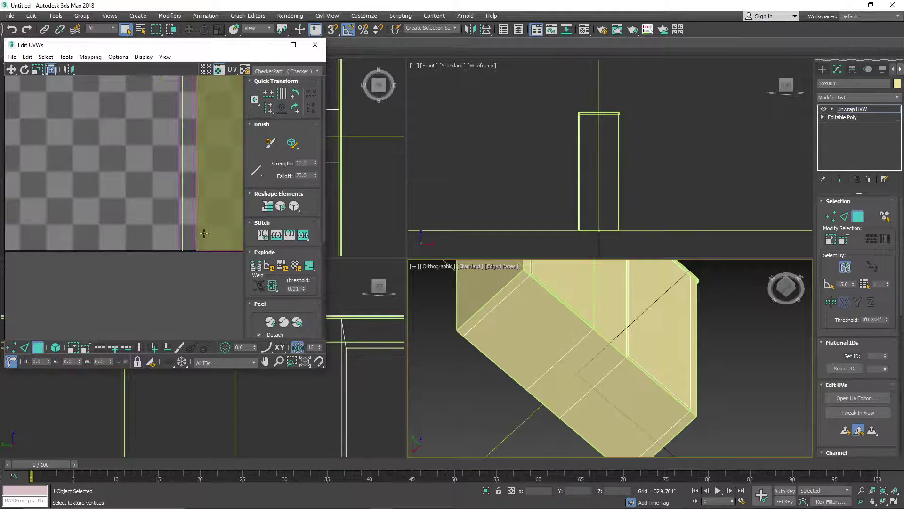
pyautogui.click(183, 230)
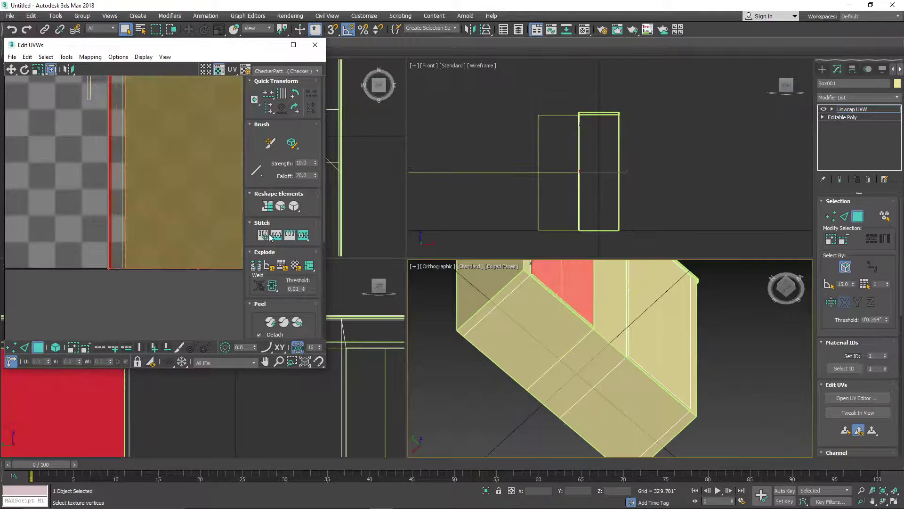
pyautogui.hotkey('ctrl', 'z')
pyautogui.click(167, 236)
# - Add the short edge strips beside the second front panel to the selection and stitch them to its island
pyautogui.scroll(-6, 163, 234)
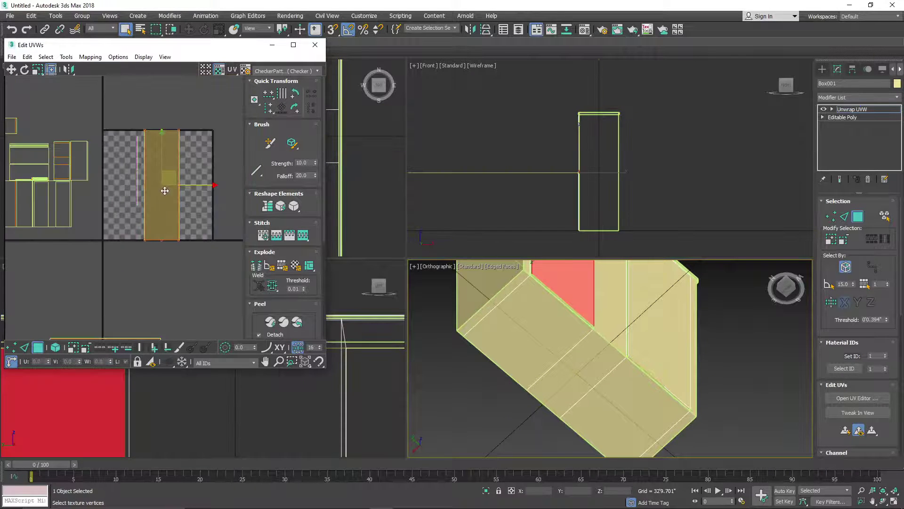
pyautogui.moveTo(164, 191); pyautogui.dragTo(156, 230, button='middle')
pyautogui.scroll(5, 120, 201)
pyautogui.keyDown('ctrl'); pyautogui.moveTo(113, 201); pyautogui.dragTo(150, 210); pyautogui.keyUp('ctrl')
pyautogui.click(302, 239)
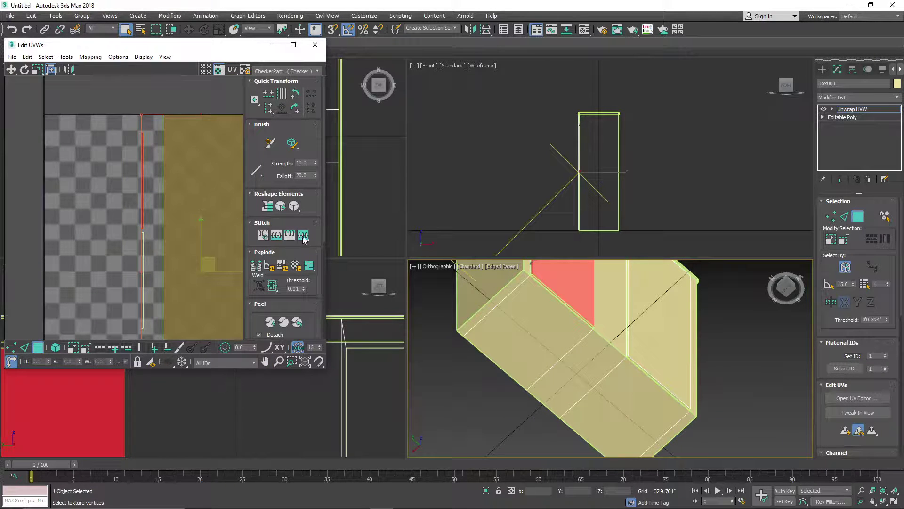
# - Reselect the second front panel's face and stitch its island to the remaining matching edge strip
pyautogui.click(94, 251)
pyautogui.moveTo(96, 222); pyautogui.dragTo(303, 235, button='middle')
pyautogui.click(100, 181)
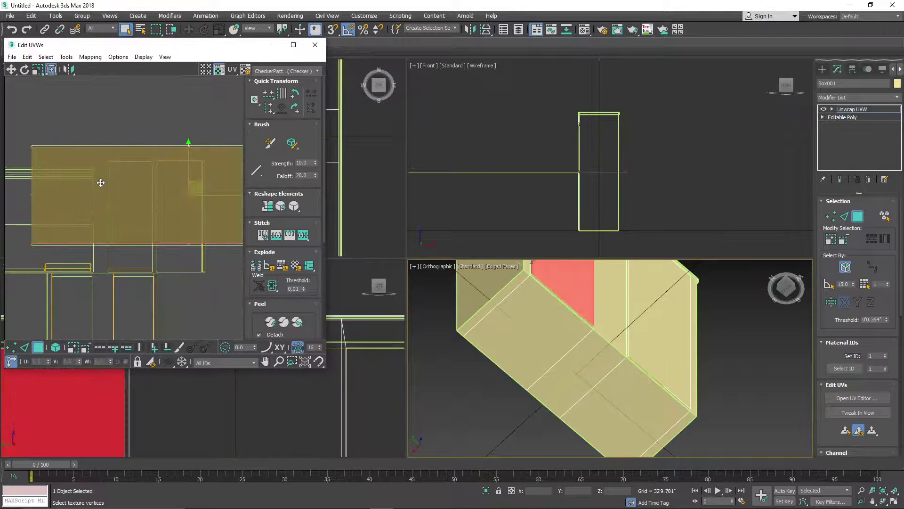
pyautogui.scroll(-6, 96, 186)
pyautogui.scroll(3, 157, 232)
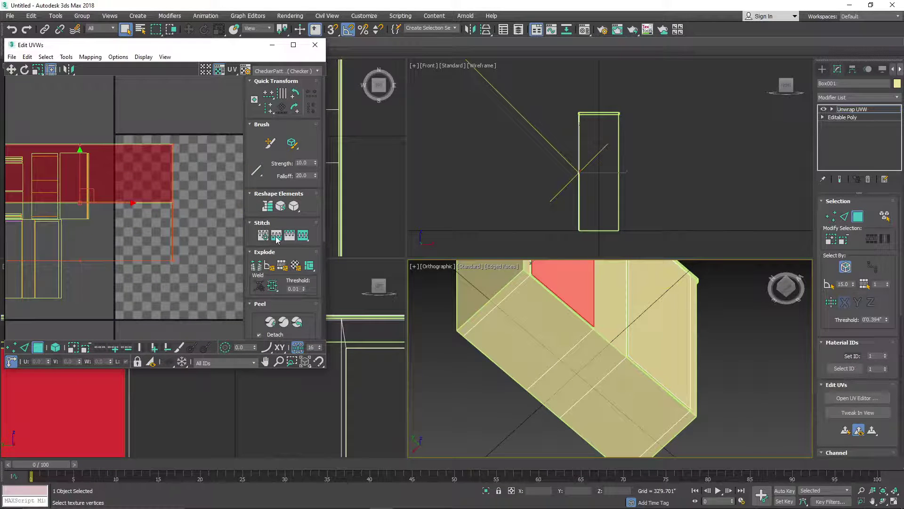
pyautogui.click(304, 236)
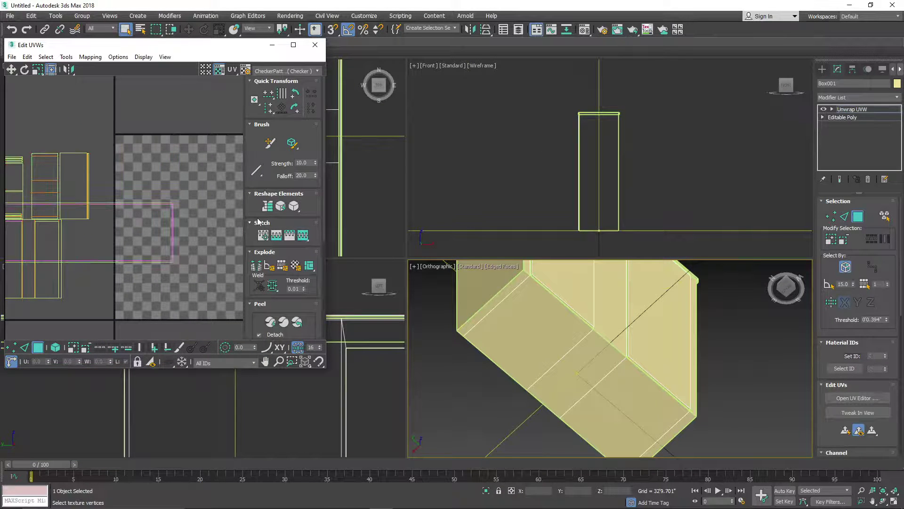
# - Move the merged second front panel island below the checkered tile and align it directly above the first panel island
pyautogui.scroll(-6, 205, 212)
pyautogui.click(171, 217)
pyautogui.moveTo(171, 217); pyautogui.dragTo(183, 285)
pyautogui.scroll(3, 168, 286)
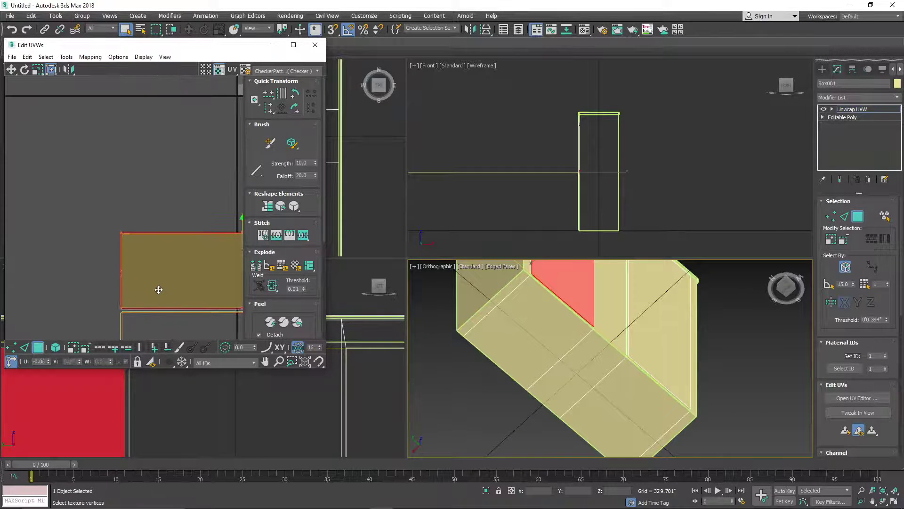
pyautogui.scroll(8, 113, 307)
pyautogui.moveTo(188, 275); pyautogui.dragTo(186, 284)
pyautogui.click(42, 240)
pyautogui.scroll(-3, 496, 338)
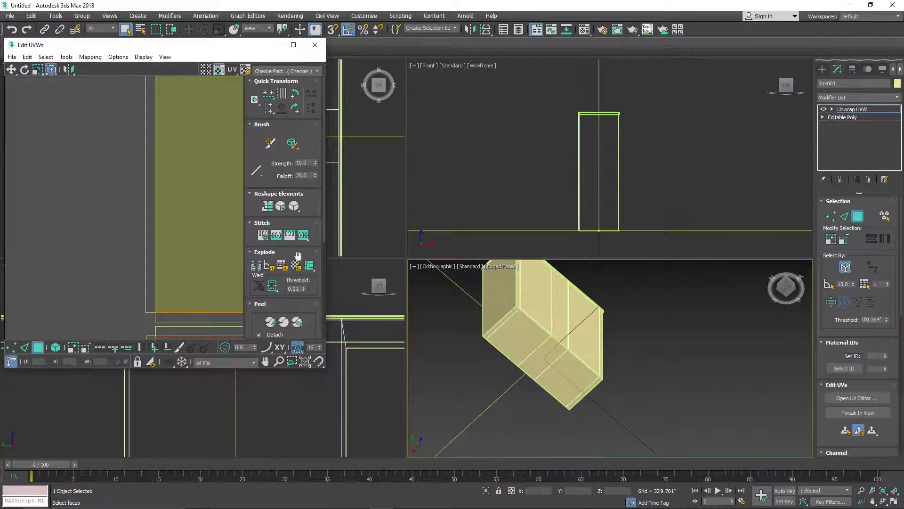
# - Examine the remaining UV islands, including the rounded corners of the thin outlines beside the checkered tile
pyautogui.scroll(-5, 63, 211)
pyautogui.moveTo(115, 211); pyautogui.dragTo(115, 240, button='middle')
pyautogui.scroll(-6, 115, 240)
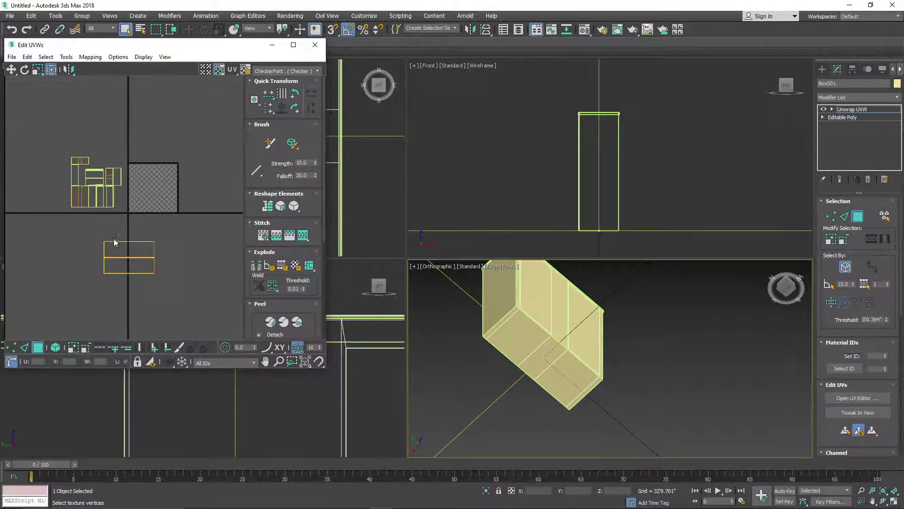
pyautogui.scroll(4, 58, 192)
pyautogui.scroll(5, 217, 189)
pyautogui.moveTo(113, 169); pyautogui.dragTo(143, 240, button='middle')
pyautogui.scroll(-4, 136, 189)
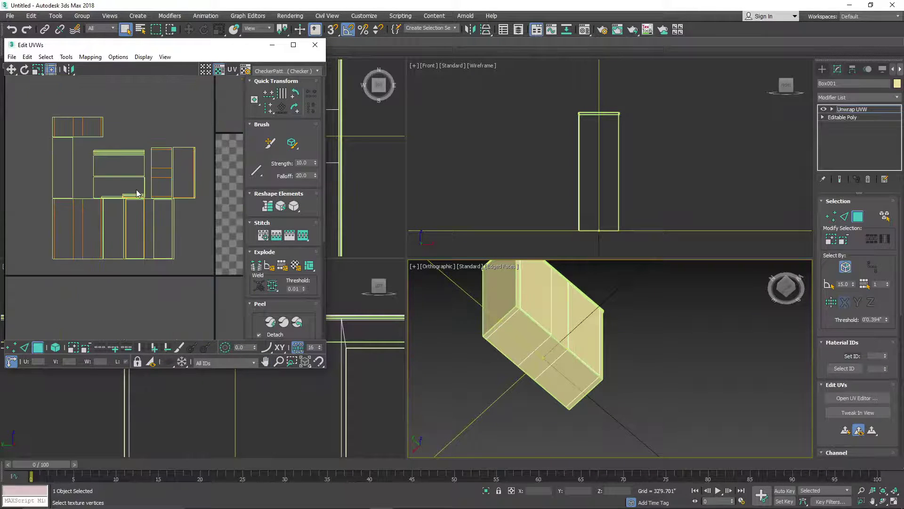
pyautogui.scroll(8, 97, 180)
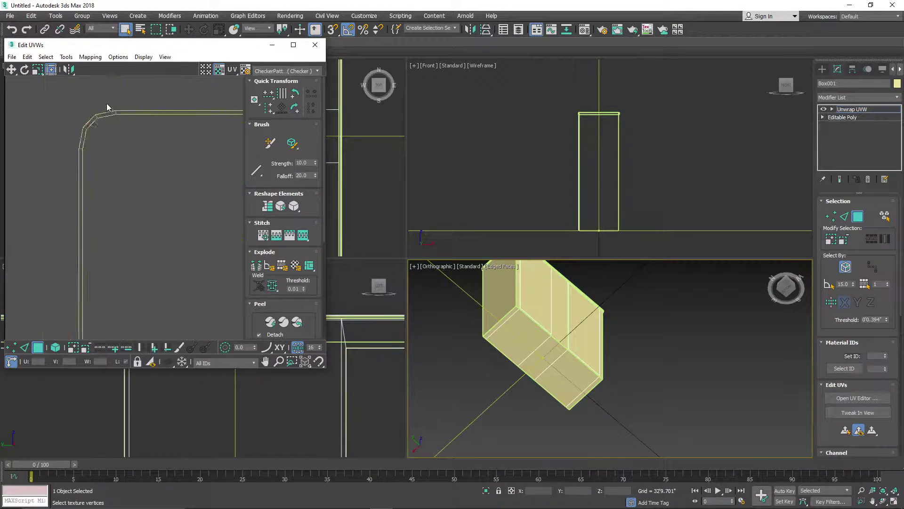
pyautogui.scroll(5, 106, 103)
pyautogui.scroll(6, 142, 170)
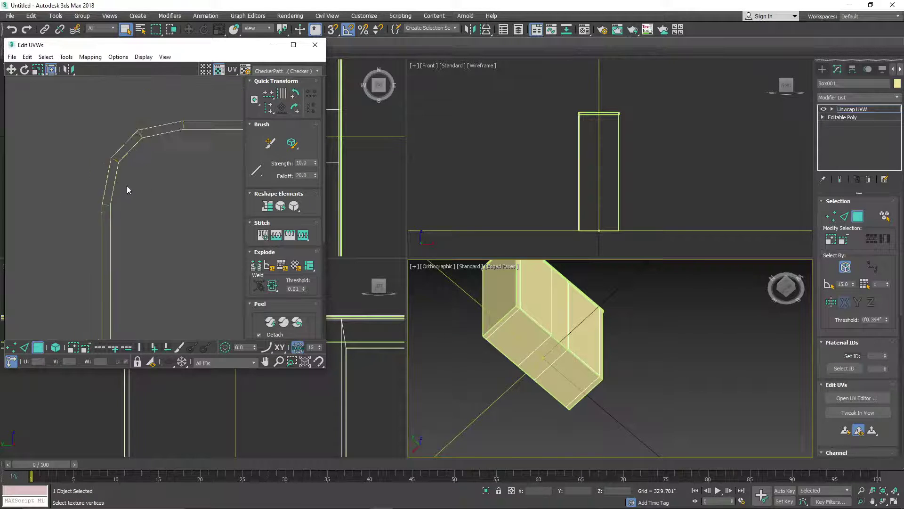
pyautogui.scroll(-5, 148, 201)
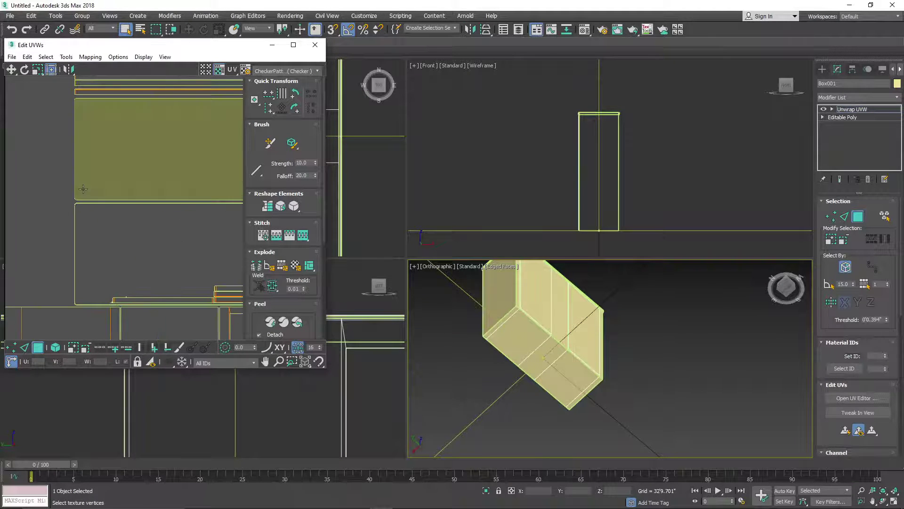
# - Select the cabinet body element without its top, and exclude the two finished front panel islands from the selection
pyautogui.keyDown('alt'); pyautogui.moveTo(541, 287); pyautogui.dragTo(728, 287, button='middle'); pyautogui.keyUp('alt')
pyautogui.moveTo(791, 295); pyautogui.dragTo(678, 355)
pyautogui.scroll(10, 545, 293)
pyautogui.scroll(2, 545, 293)
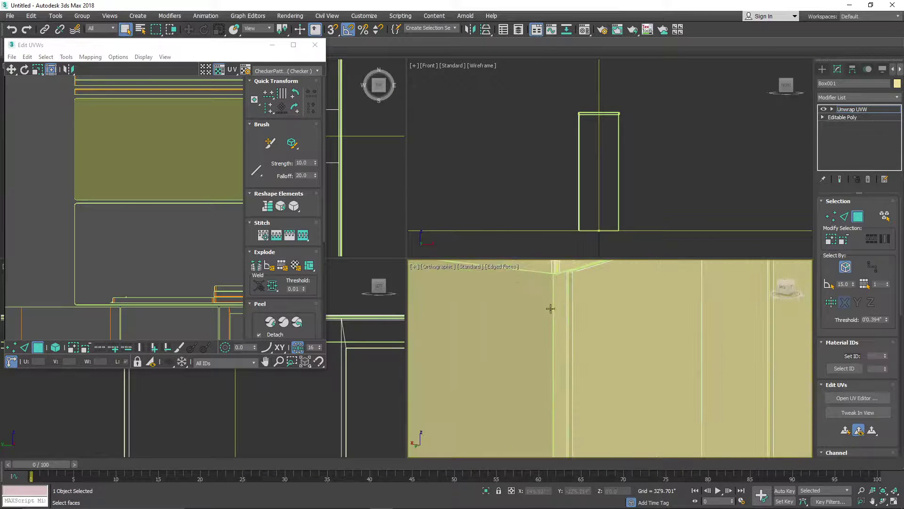
pyautogui.click(539, 308)
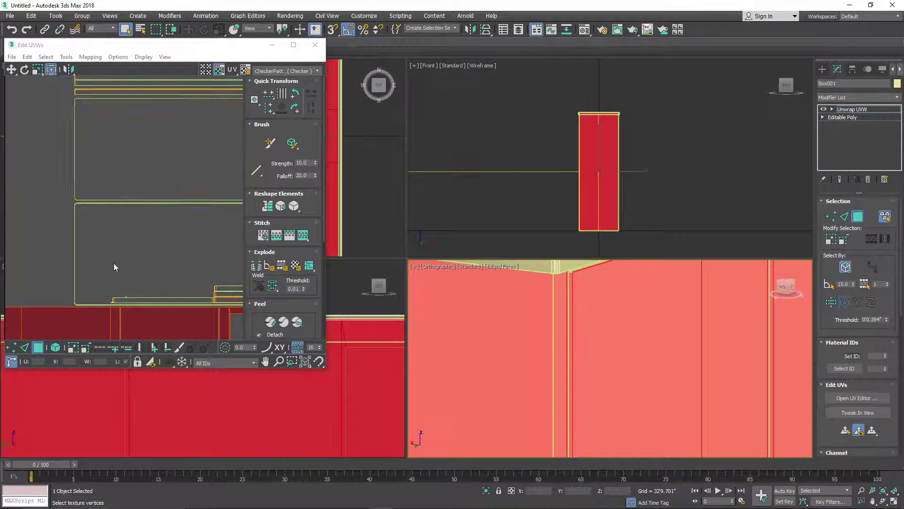
pyautogui.scroll(-6, 114, 263)
pyautogui.moveTo(155, 273); pyautogui.dragTo(89, 199, button='middle')
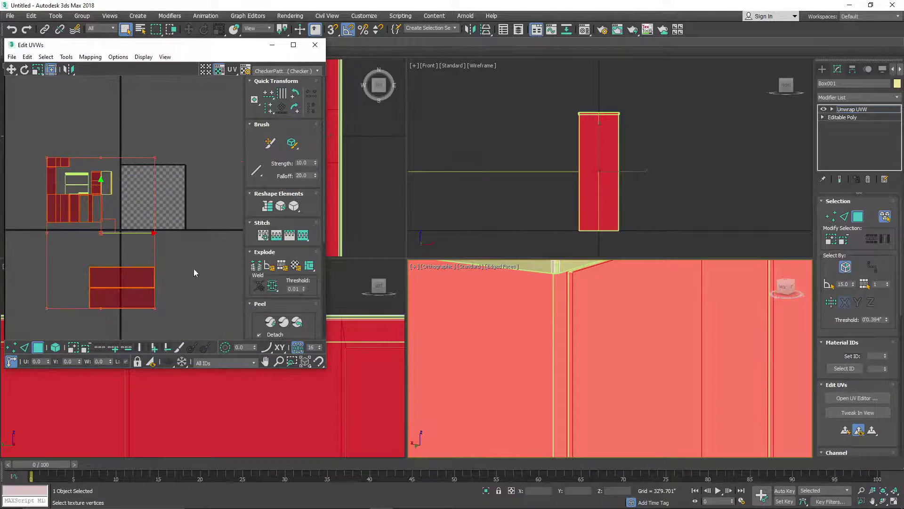
pyautogui.keyDown('alt'); pyautogui.moveTo(200, 252); pyautogui.dragTo(66, 322); pyautogui.keyUp('alt')
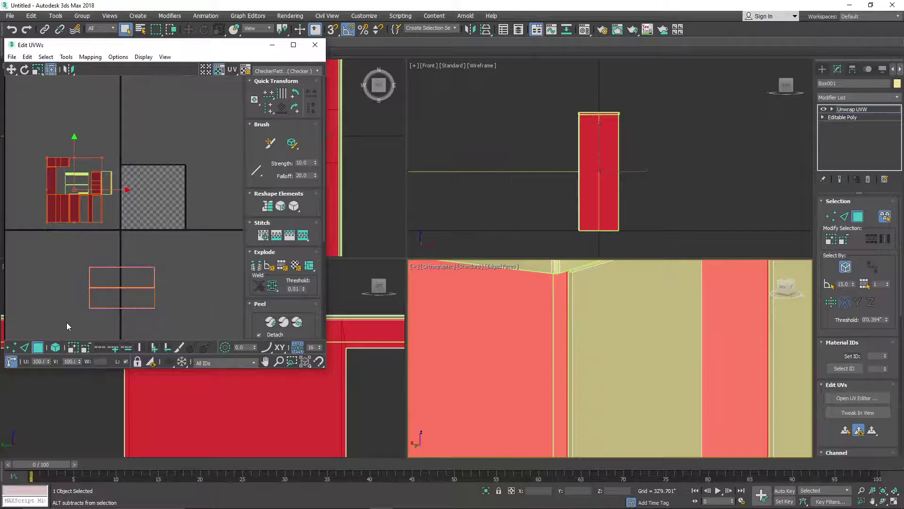
# - Apply Flatten Mapping to the selected body faces and clear the selection
pyautogui.click(90, 56)
pyautogui.click(106, 66)
pyautogui.click(143, 80)
pyautogui.scroll(5, 146, 207)
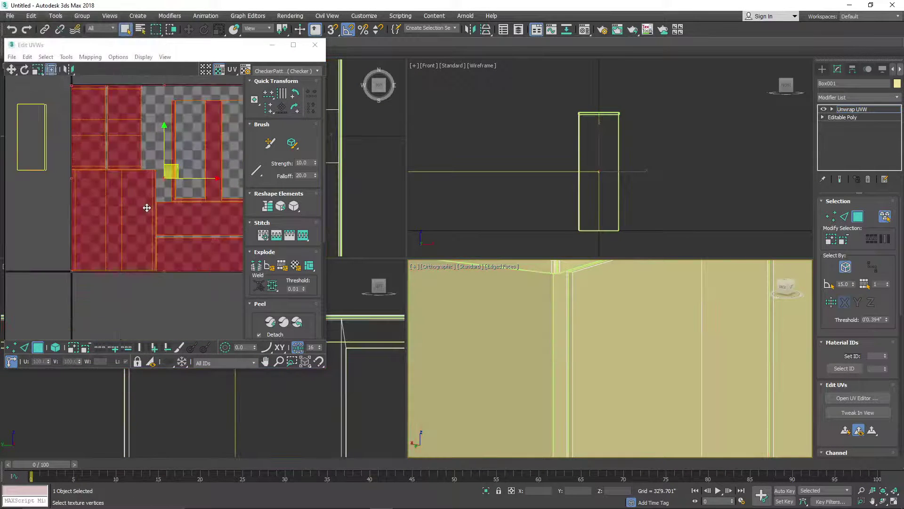
pyautogui.click(177, 306)
# - Select the long edge strip of the front frame island and stitch the frame to its adjoining side panel
pyautogui.moveTo(182, 206); pyautogui.dragTo(170, 219, button='middle')
pyautogui.scroll(4, 169, 219)
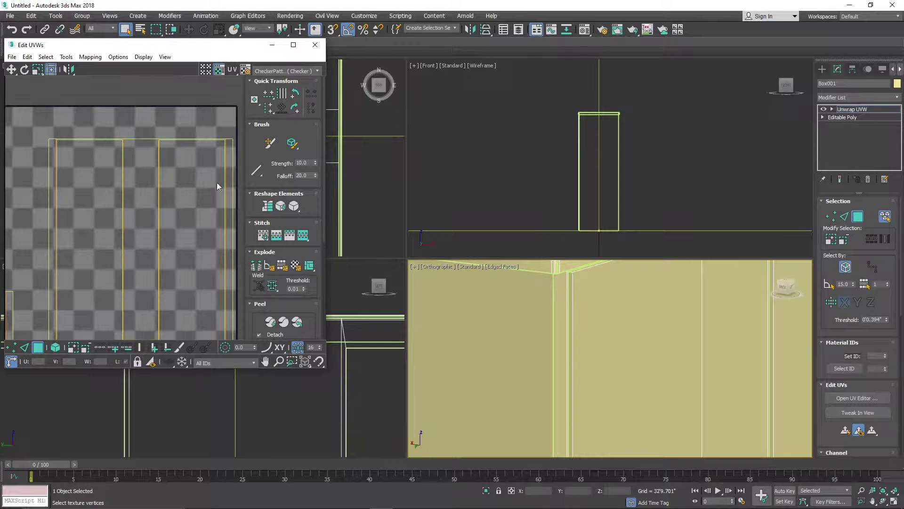
pyautogui.moveTo(217, 182); pyautogui.dragTo(164, 188, button='middle')
pyautogui.click(96, 258)
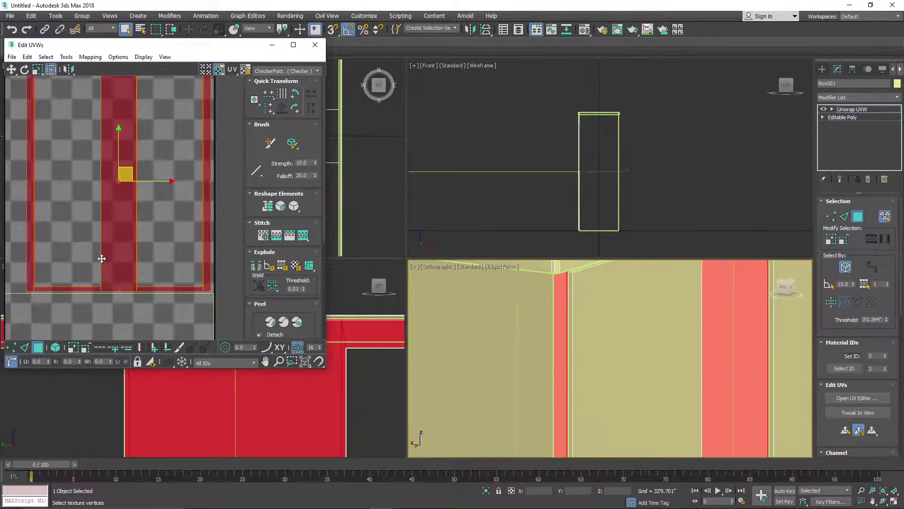
pyautogui.keyDown('ctrl'); pyautogui.click(121, 178); pyautogui.keyUp('ctrl')
pyautogui.moveTo(98, 237); pyautogui.dragTo(154, 210, button='middle')
pyautogui.scroll(2, 123, 223)
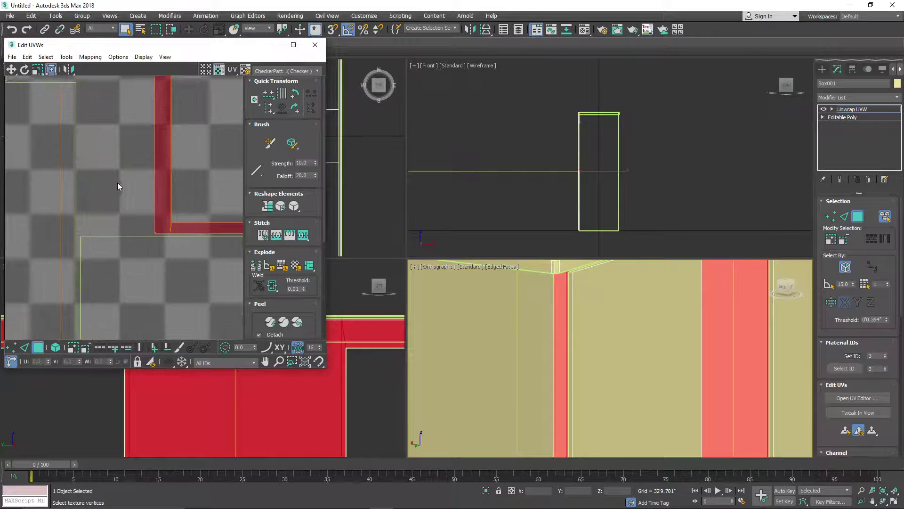
pyautogui.click(118, 184)
pyautogui.click(156, 187)
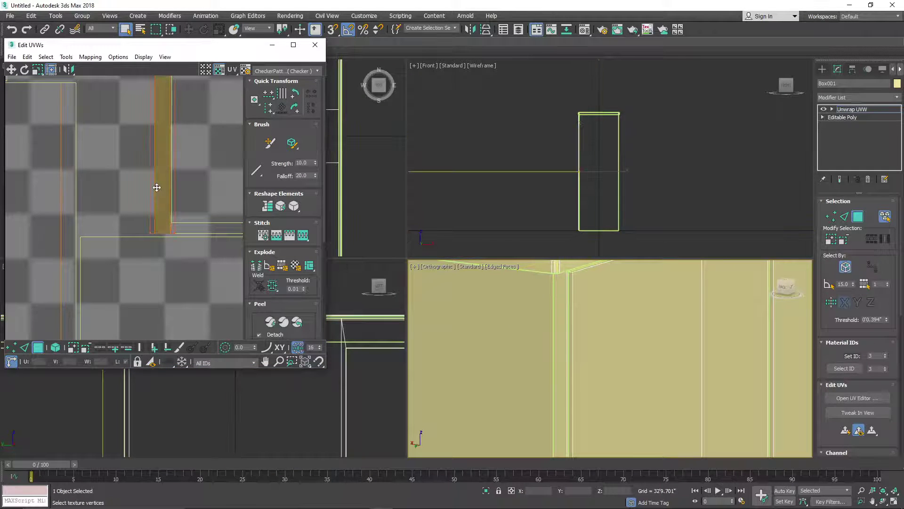
pyautogui.scroll(-3, 158, 188)
pyautogui.keyDown('ctrl'); pyautogui.click(154, 242); pyautogui.keyUp('ctrl')
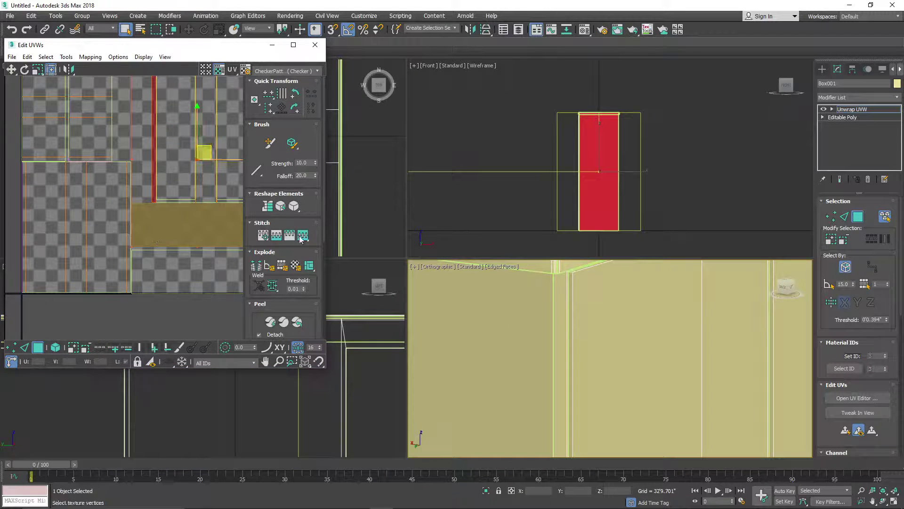
pyautogui.click(303, 237)
pyautogui.scroll(-5, 628, 309)
# - Stitch the cabinet's other side panel to the front frame island
pyautogui.click(607, 307)
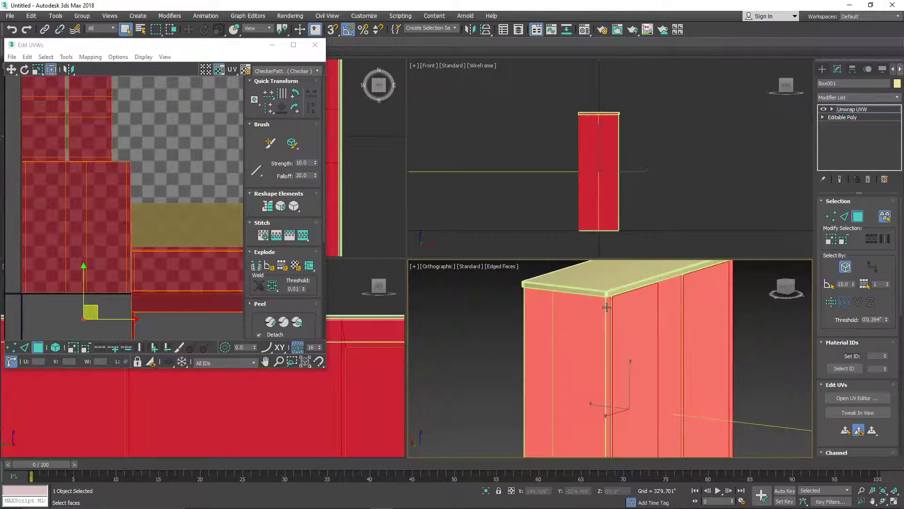
pyautogui.scroll(5, 659, 319)
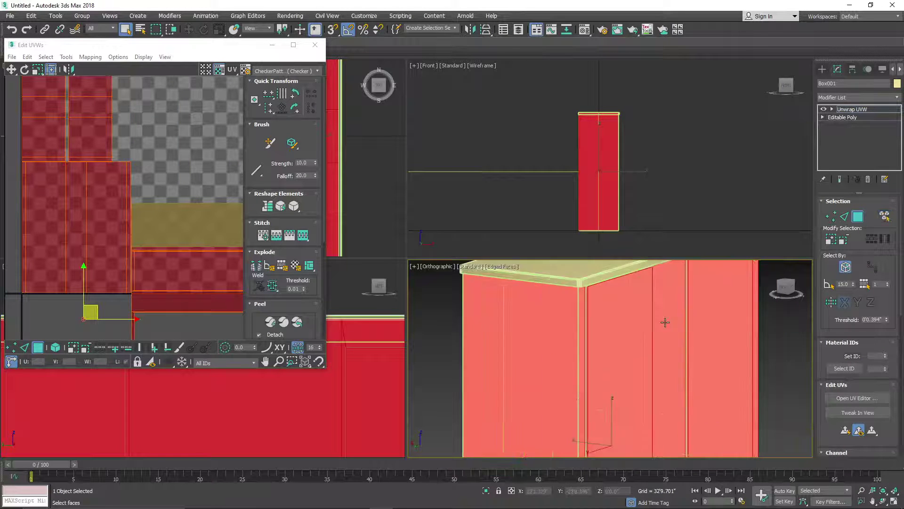
pyautogui.click(527, 299)
pyautogui.click(305, 237)
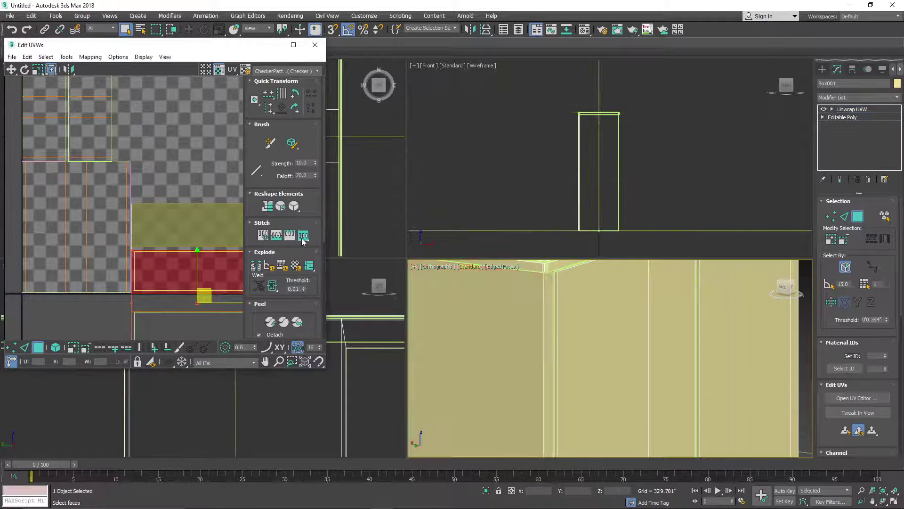
pyautogui.scroll(-2, 73, 222)
# - Move the merged front frame and side panel island out of the checkered tile to the empty area at its right
pyautogui.doubleClick(152, 257)
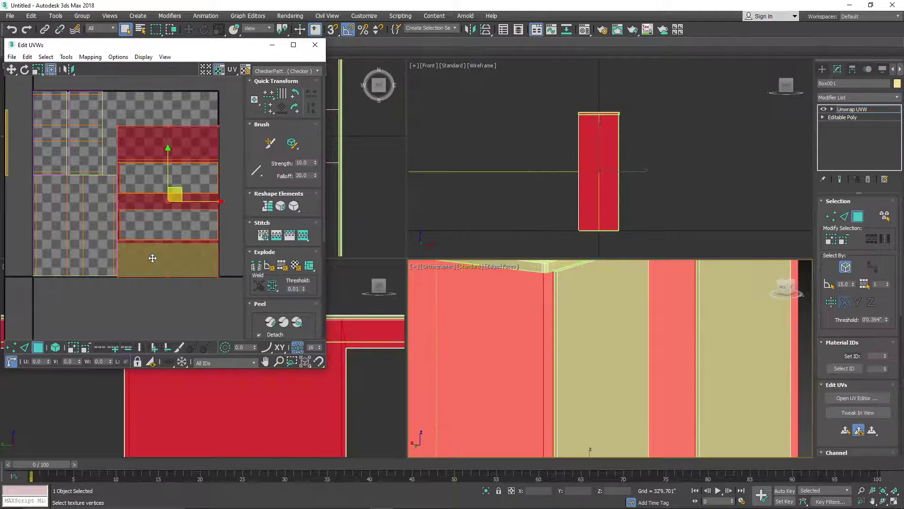
pyautogui.scroll(-3, 152, 257)
pyautogui.moveTo(155, 245); pyautogui.dragTo(207, 242)
pyautogui.click(207, 289)
pyautogui.scroll(3, 197, 261)
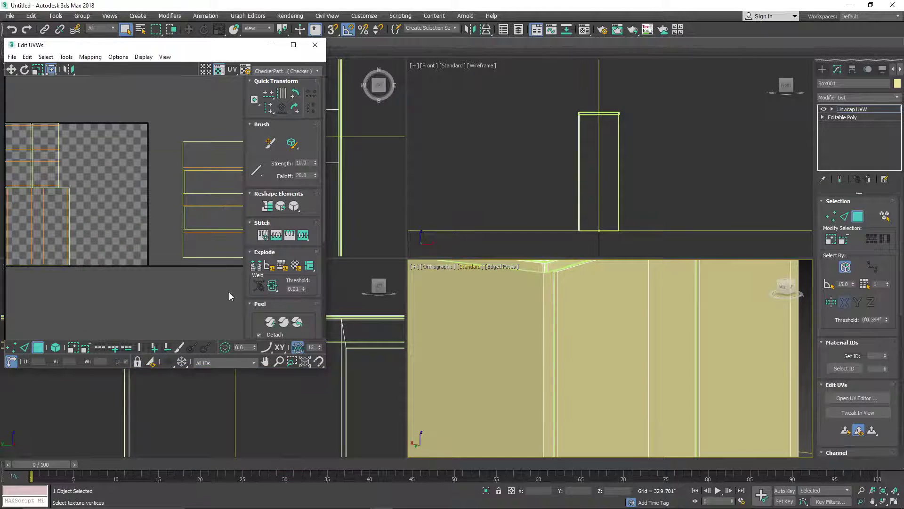
pyautogui.moveTo(229, 292); pyautogui.dragTo(192, 302, button='middle')
pyautogui.scroll(-5, 653, 365)
# - Select a side panel and the adjoining back edge strip, and stitch the frame and side island to the back island
pyautogui.click(174, 258)
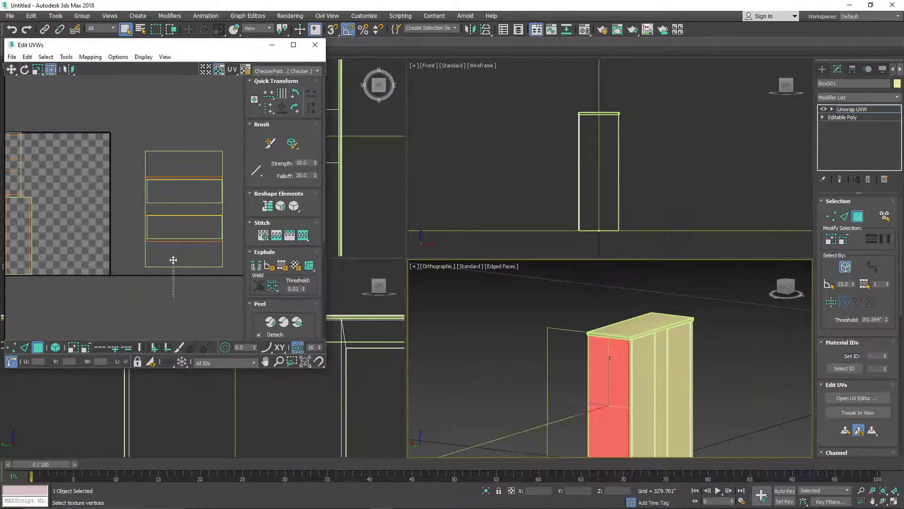
pyautogui.moveTo(132, 258); pyautogui.dragTo(236, 259, button='middle')
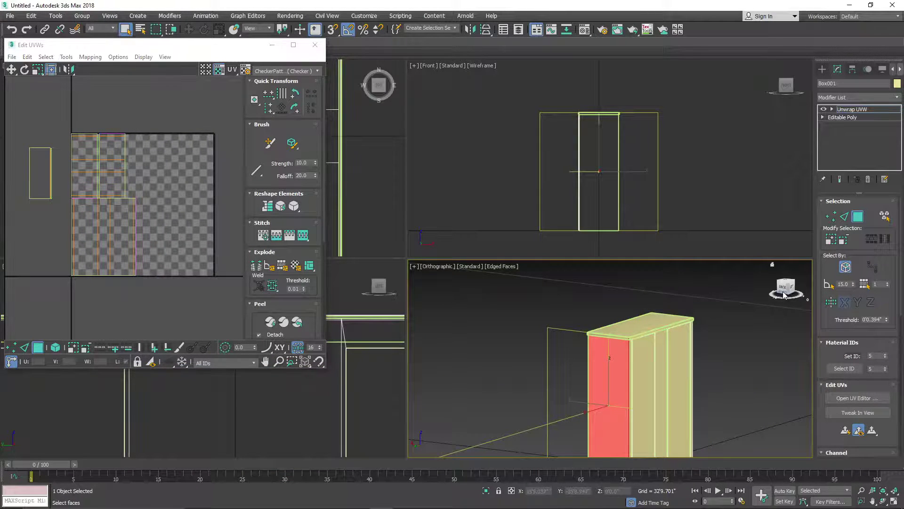
pyautogui.moveTo(780, 288); pyautogui.dragTo(805, 292)
pyautogui.scroll(5, 654, 359)
pyautogui.keyDown('ctrl'); pyautogui.click(584, 371); pyautogui.keyUp('ctrl')
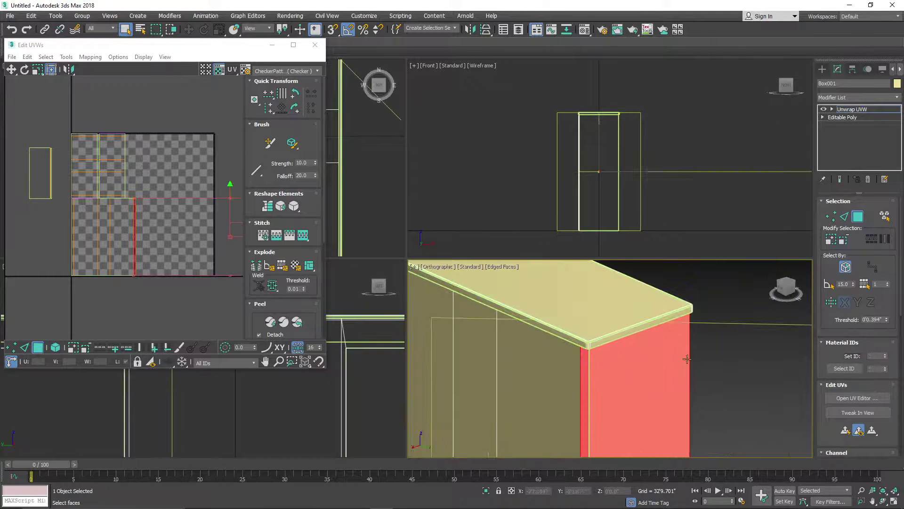
pyautogui.click(188, 162)
pyautogui.scroll(-4, 628, 388)
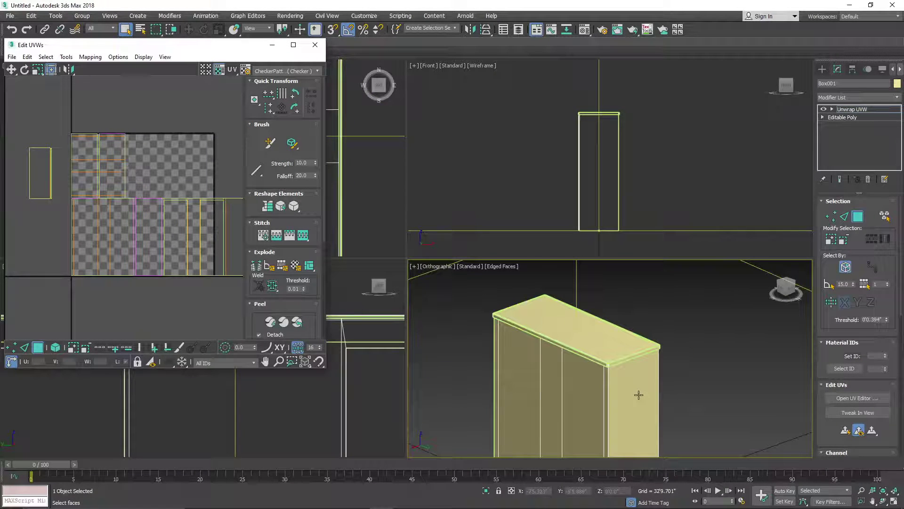
# - Examine the cabinet's front frame, side panels and upper corner edges on the model from several angles
pyautogui.scroll(6, 639, 394)
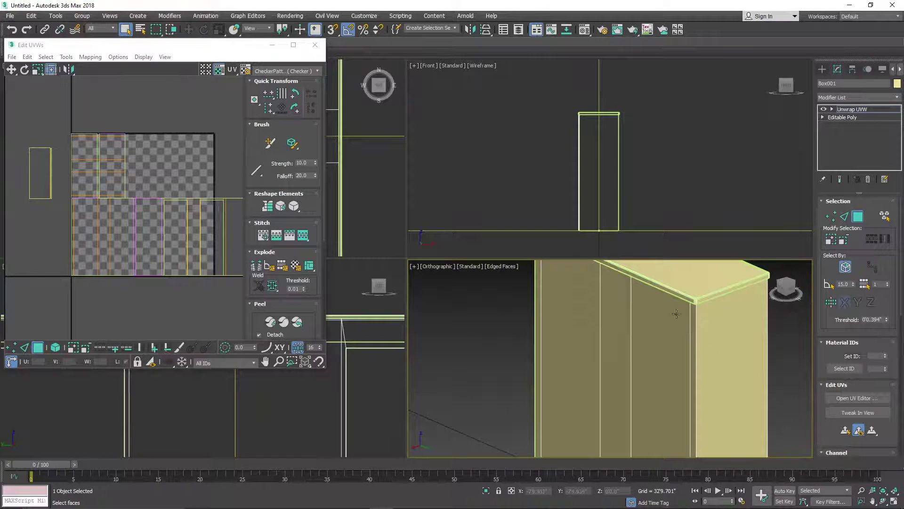
pyautogui.scroll(-5, 739, 374)
pyautogui.moveTo(739, 375); pyautogui.dragTo(692, 359, button='middle')
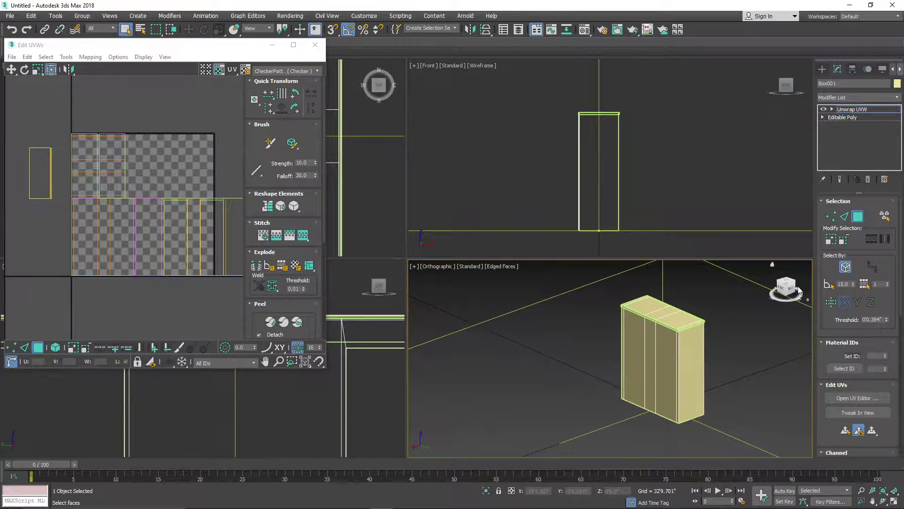
pyautogui.moveTo(796, 291); pyautogui.dragTo(789, 292)
pyautogui.scroll(8, 686, 327)
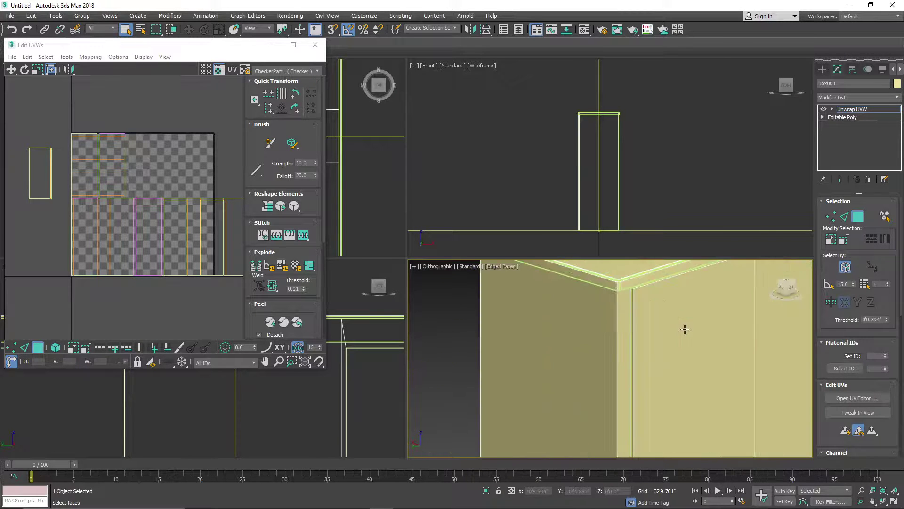
pyautogui.scroll(3, 557, 366)
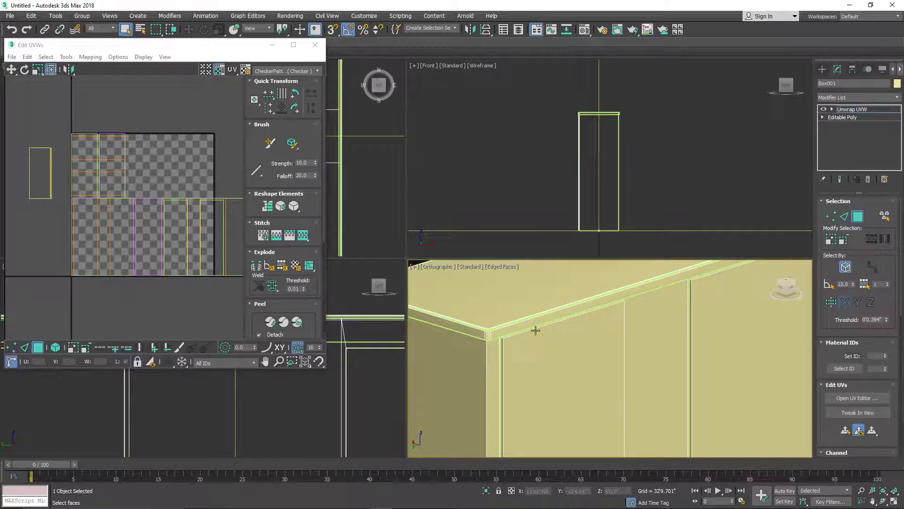
pyautogui.scroll(-3, 178, 235)
pyautogui.scroll(2, 177, 234)
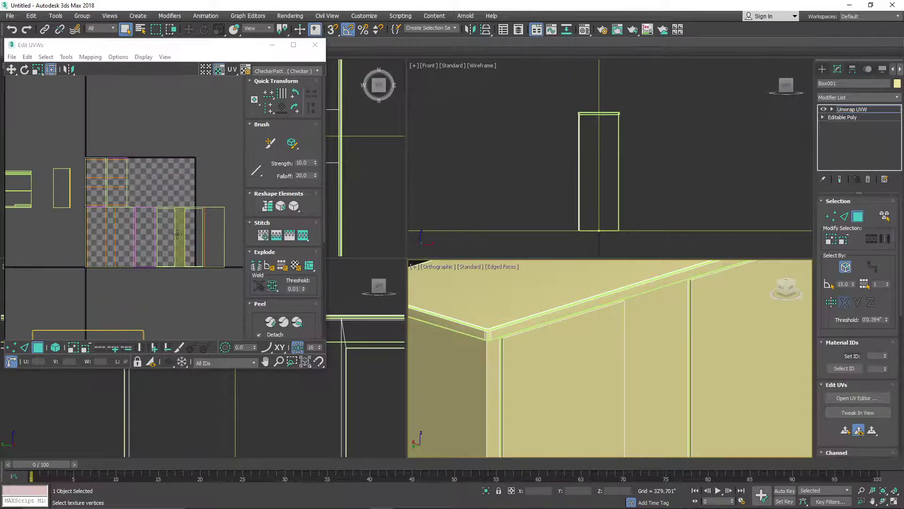
# - Move the merged frame, sides and back island down and left, partly below the checkered tile, and clear the selection
pyautogui.click(177, 234)
pyautogui.moveTo(178, 239); pyautogui.dragTo(147, 273)
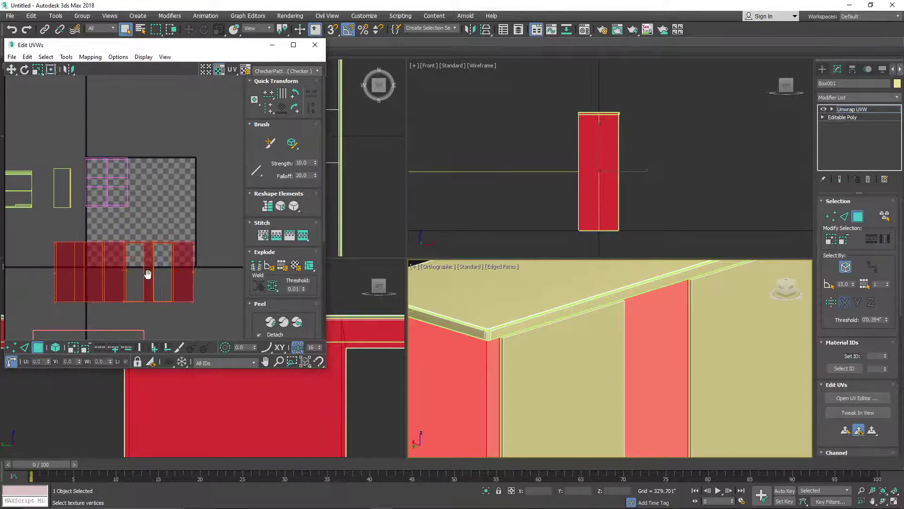
pyautogui.click(171, 304)
# - Examine the upper corners and narrow edge strips of the front frame in the UV layout
pyautogui.scroll(5, 147, 190)
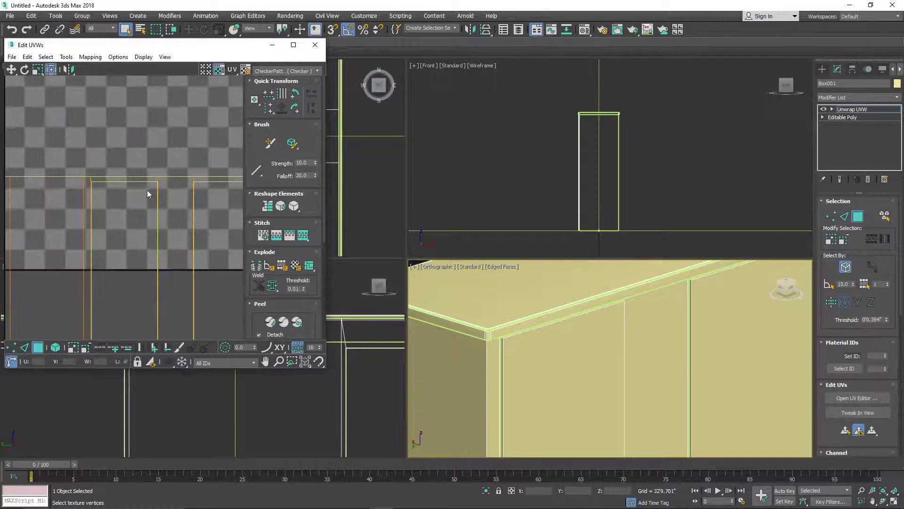
pyautogui.scroll(6, 147, 190)
pyautogui.scroll(3, 61, 165)
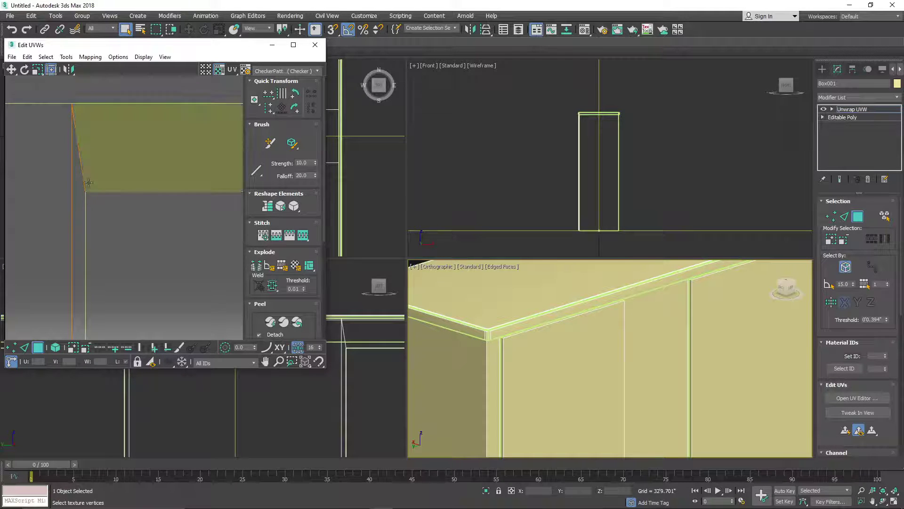
pyautogui.scroll(-3, 96, 207)
pyautogui.scroll(-2, 149, 230)
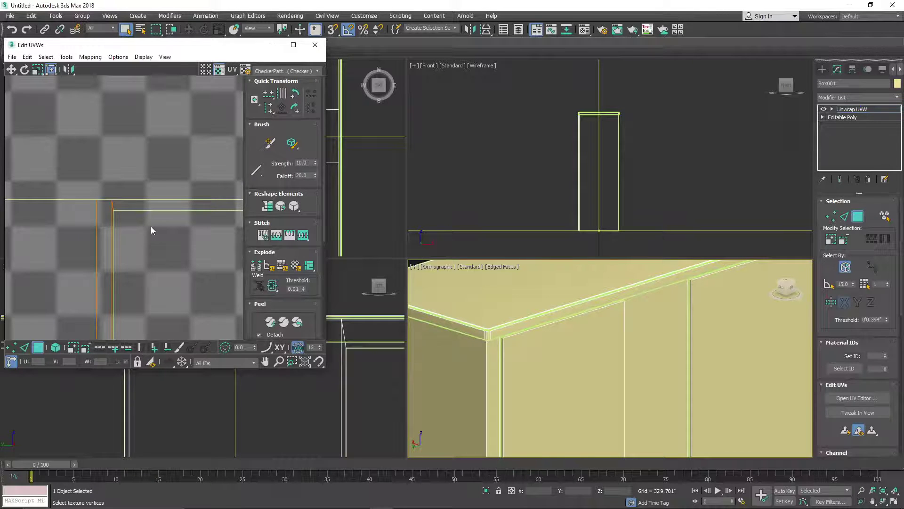
pyautogui.scroll(3, 119, 224)
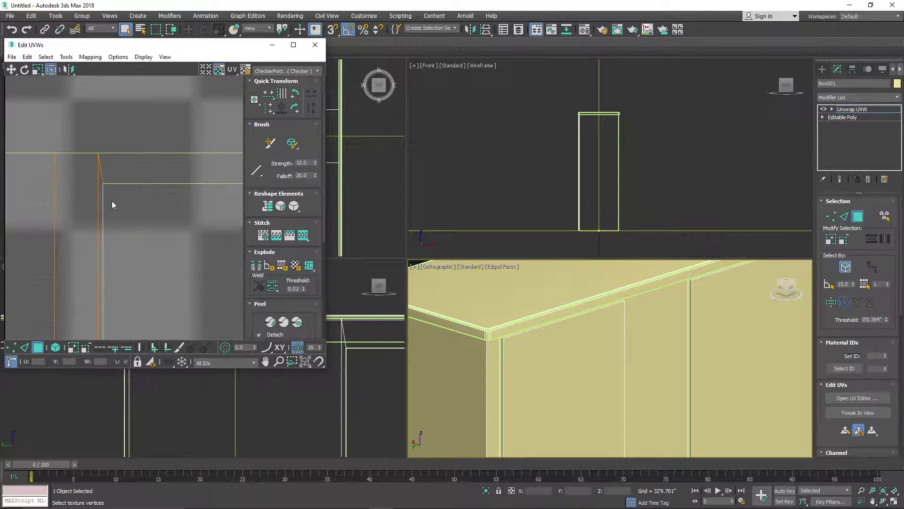
pyautogui.scroll(-4, 111, 199)
pyautogui.moveTo(159, 220); pyautogui.dragTo(116, 214, button='middle')
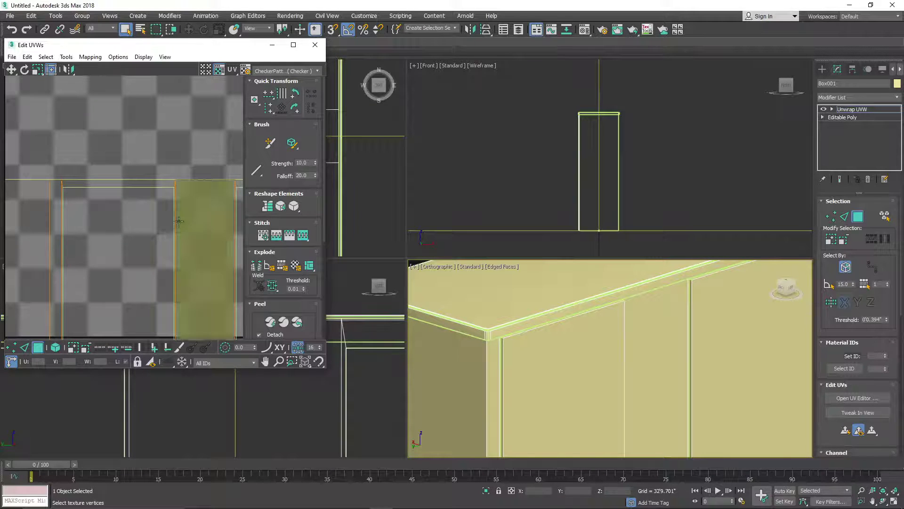
pyautogui.moveTo(143, 212); pyautogui.dragTo(125, 219, button='middle')
pyautogui.moveTo(47, 203); pyautogui.dragTo(79, 211, button='middle')
pyautogui.scroll(8, 79, 207)
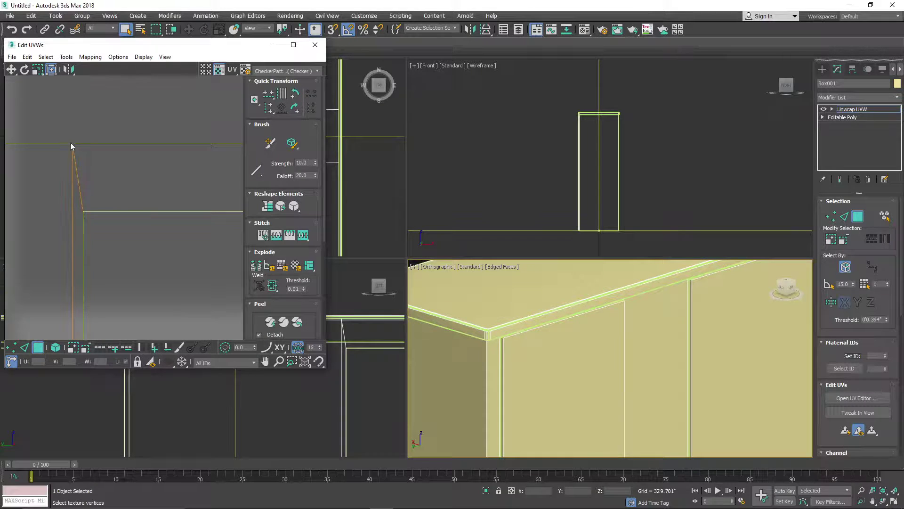
pyautogui.scroll(-8, 100, 227)
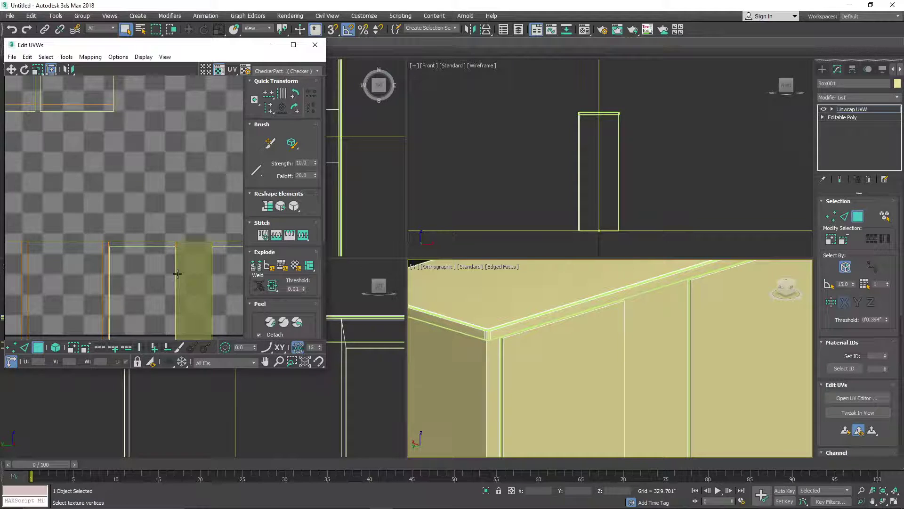
pyautogui.moveTo(177, 274); pyautogui.dragTo(149, 262, button='middle')
pyautogui.click(217, 261)
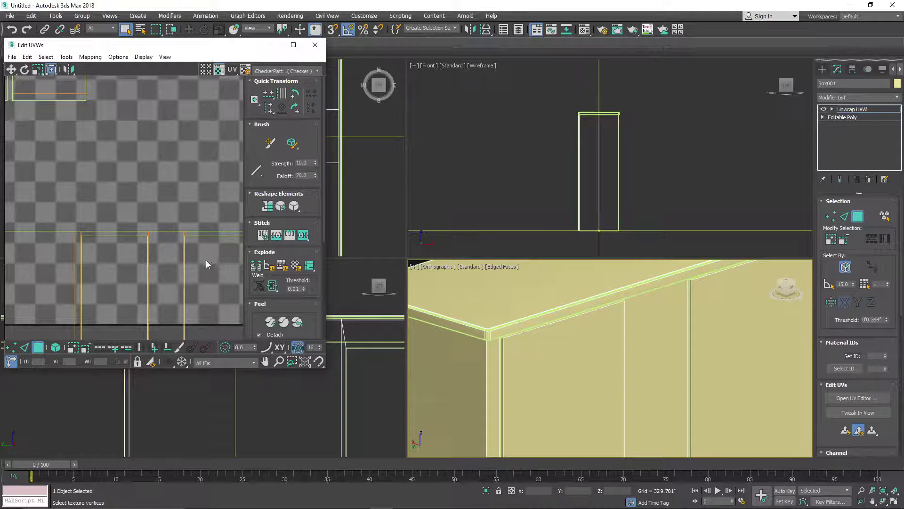
pyautogui.scroll(6, 198, 266)
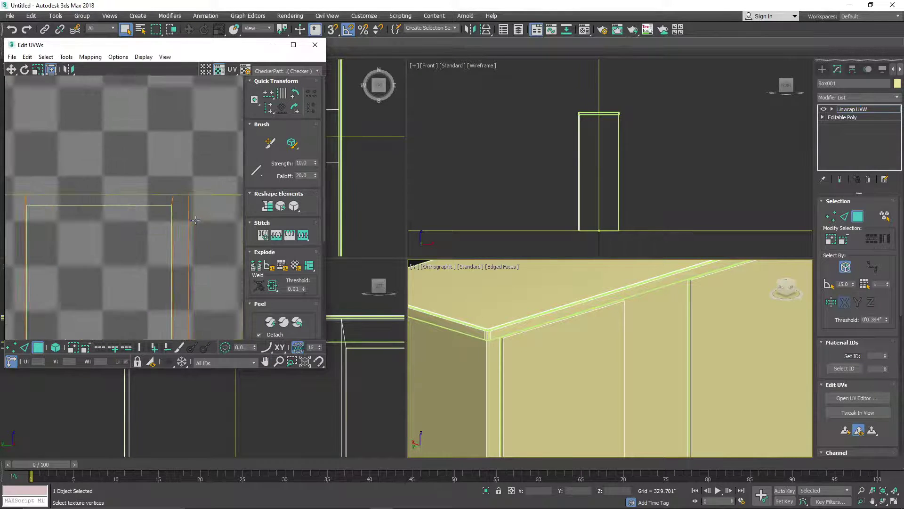
pyautogui.scroll(-8, 160, 222)
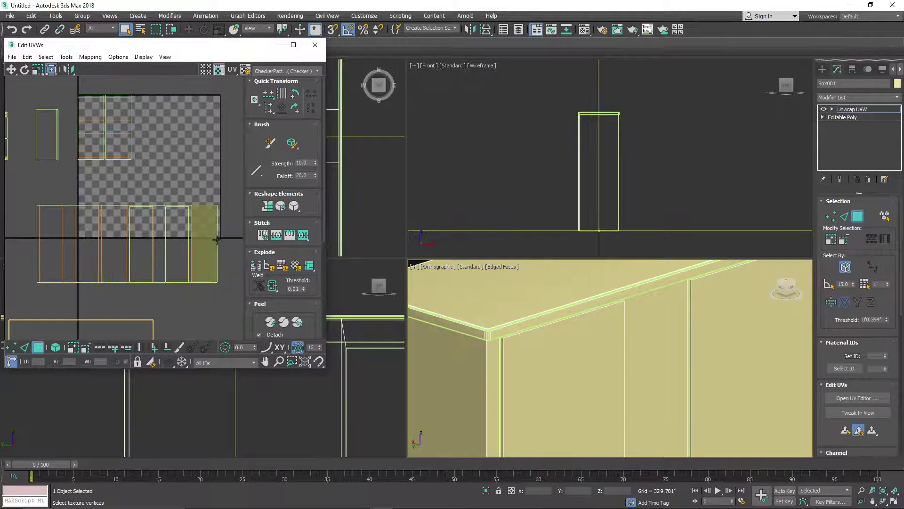
# - Check which face of the merged UV island corresponds to the cabinet's side panel on the model
pyautogui.click(215, 242)
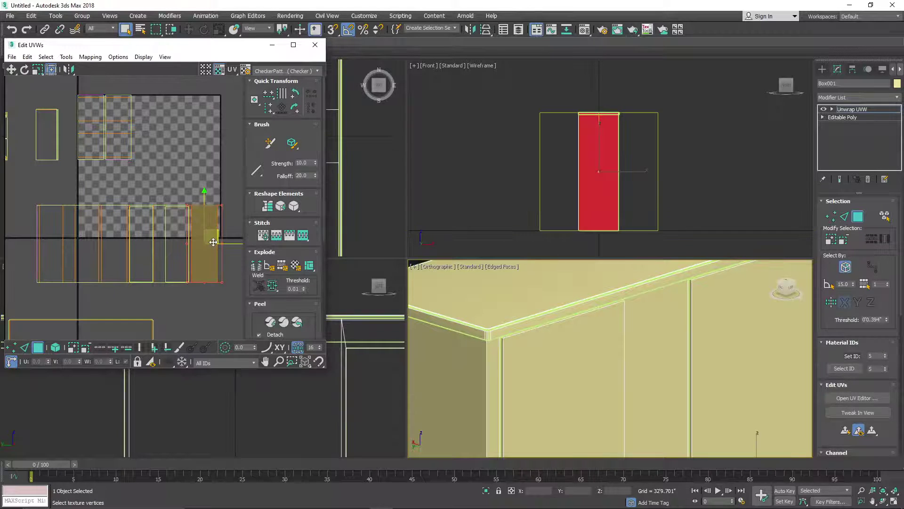
pyautogui.click(223, 299)
pyautogui.scroll(-5, 620, 302)
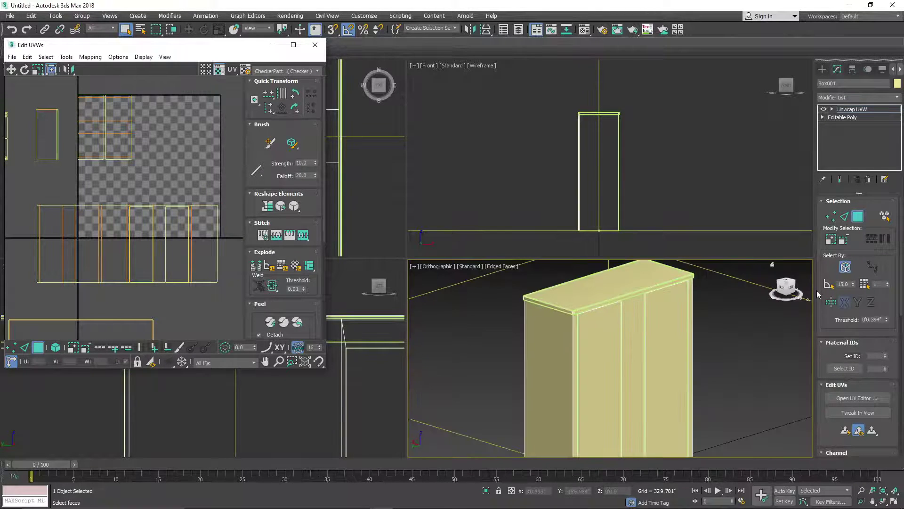
pyautogui.moveTo(790, 292); pyautogui.dragTo(786, 291)
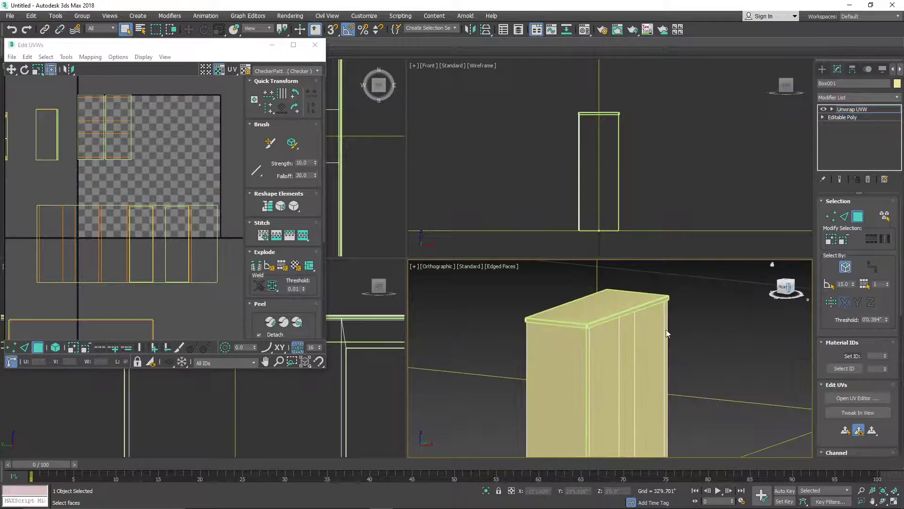
pyautogui.scroll(5, 582, 323)
pyautogui.scroll(3, 580, 328)
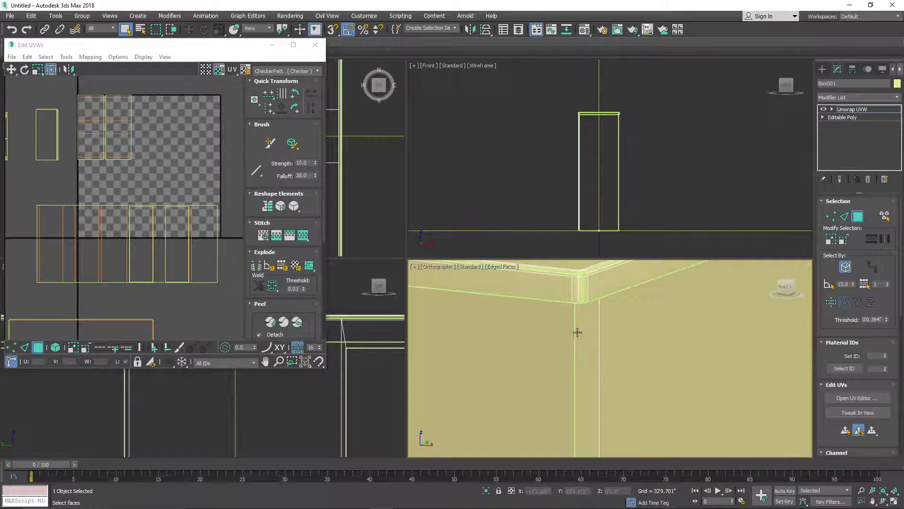
pyautogui.click(577, 329)
pyautogui.click(528, 333)
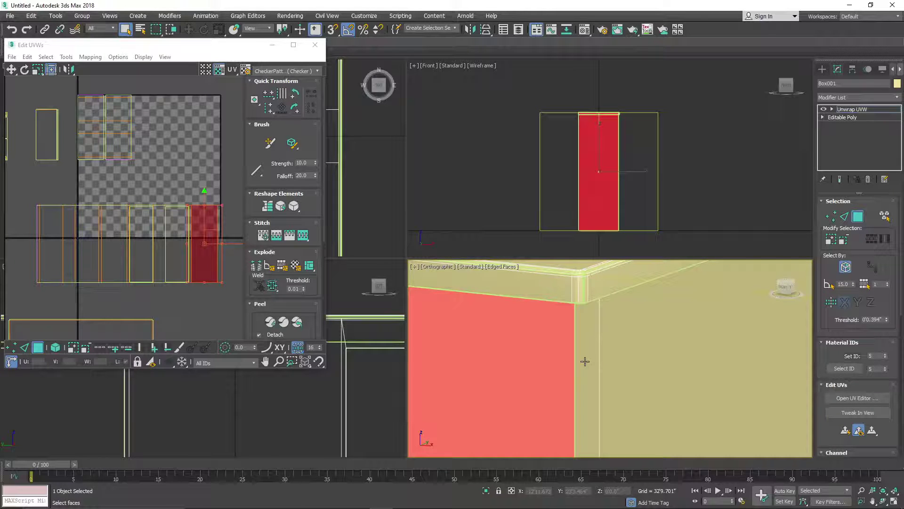
# - Select the front frame's top strips, edge strip and middle face in the merged island, and compare them with the column islands in the tile
pyautogui.scroll(5, 151, 234)
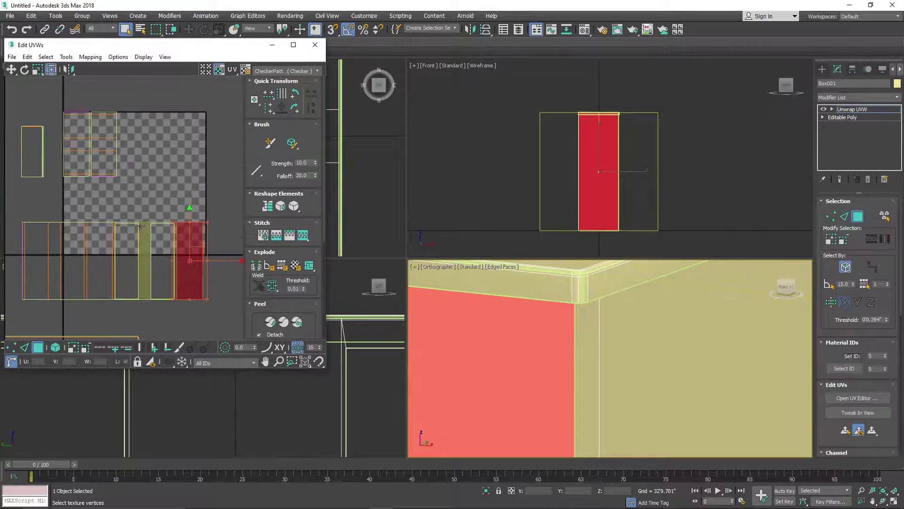
pyautogui.click(110, 218)
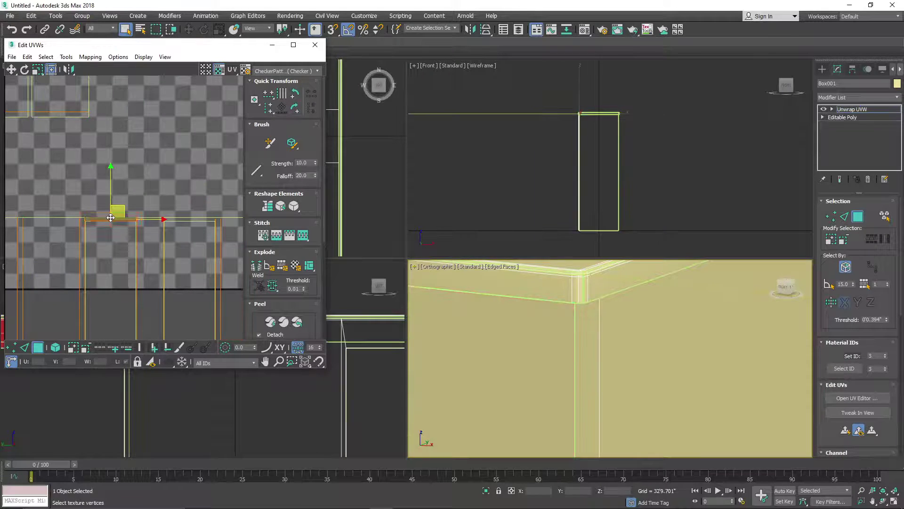
pyautogui.scroll(3, 159, 219)
pyautogui.keyDown('ctrl'); pyautogui.click(153, 231); pyautogui.keyUp('ctrl')
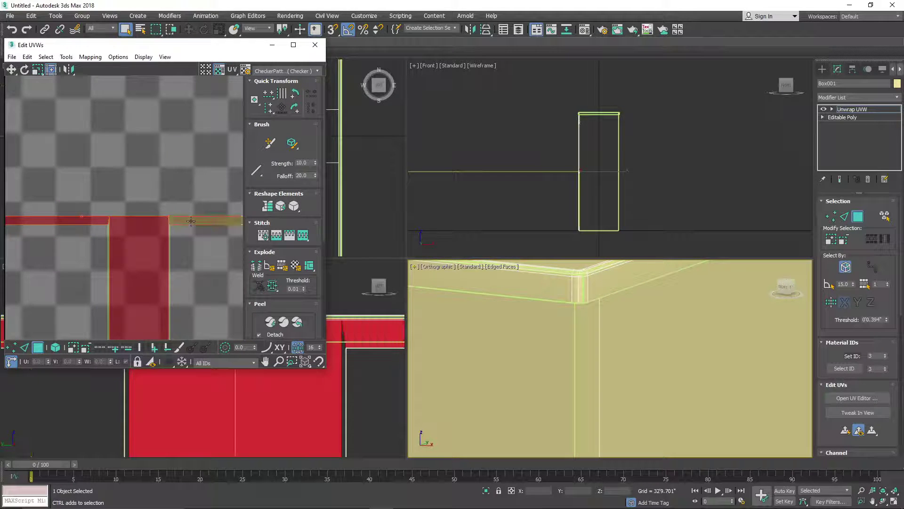
pyautogui.scroll(-4, 186, 231)
pyautogui.scroll(6, 116, 173)
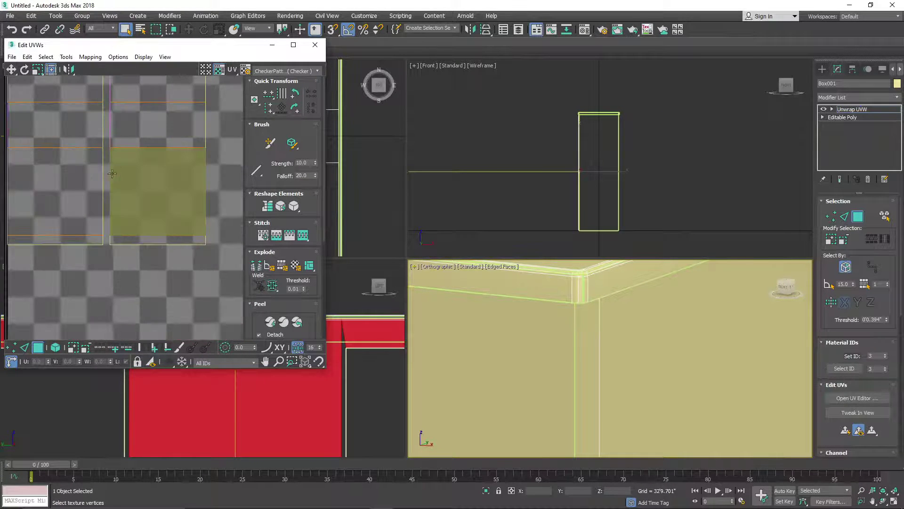
pyautogui.scroll(-6, 120, 266)
pyautogui.scroll(5, 120, 292)
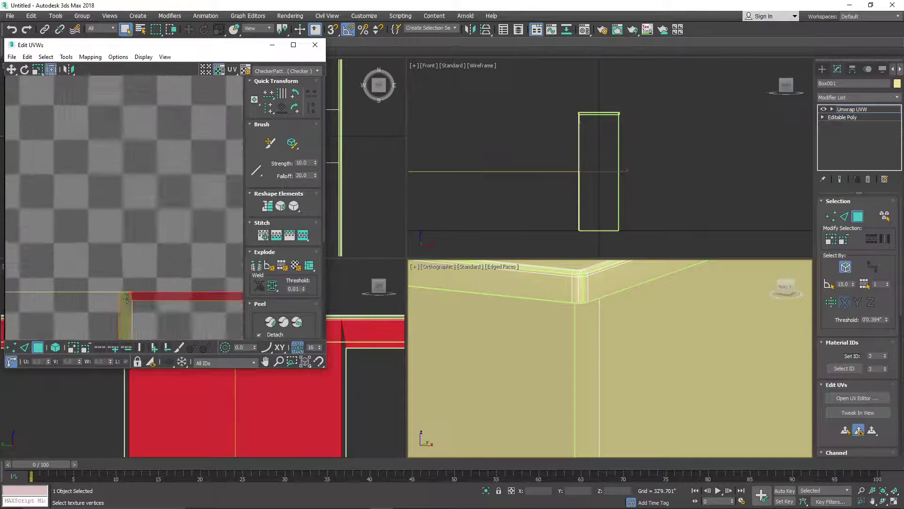
pyautogui.scroll(-5, 202, 302)
pyautogui.scroll(3, 207, 302)
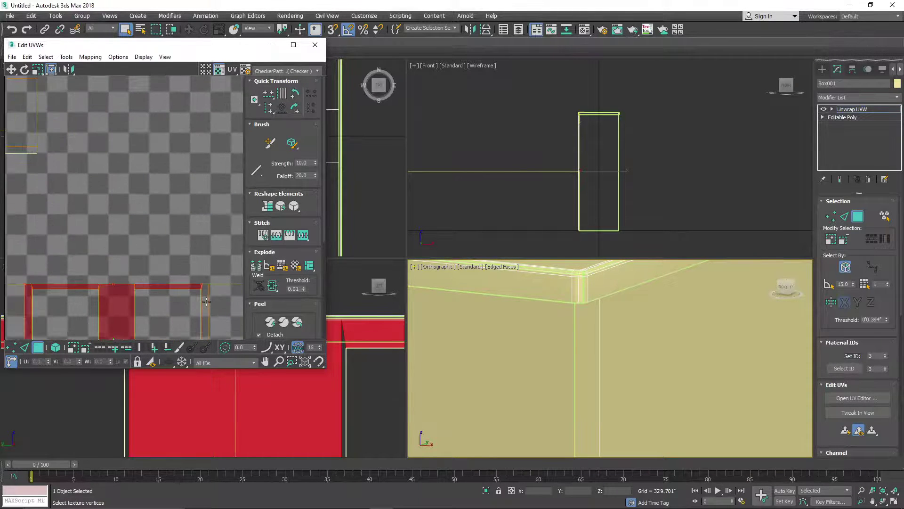
pyautogui.scroll(-5, 106, 176)
pyautogui.moveTo(14, 142); pyautogui.dragTo(50, 167, button='middle')
pyautogui.scroll(3, 39, 177)
pyautogui.moveTo(157, 234); pyautogui.dragTo(94, 207, button='middle')
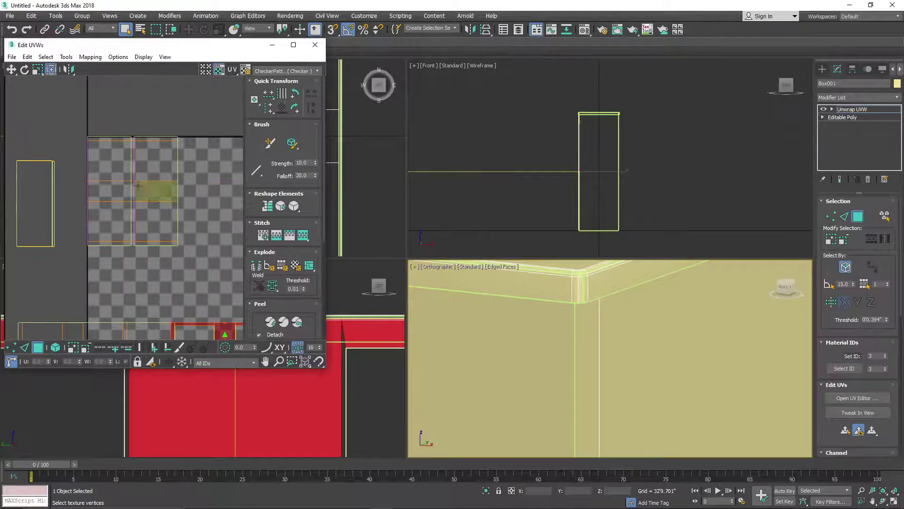
# - Select the right one of the two column islands in the checkered tile, stitch it to the merged cabinet island, and move the result right
pyautogui.scroll(2, 141, 141)
pyautogui.moveTo(150, 103); pyautogui.dragTo(148, 328)
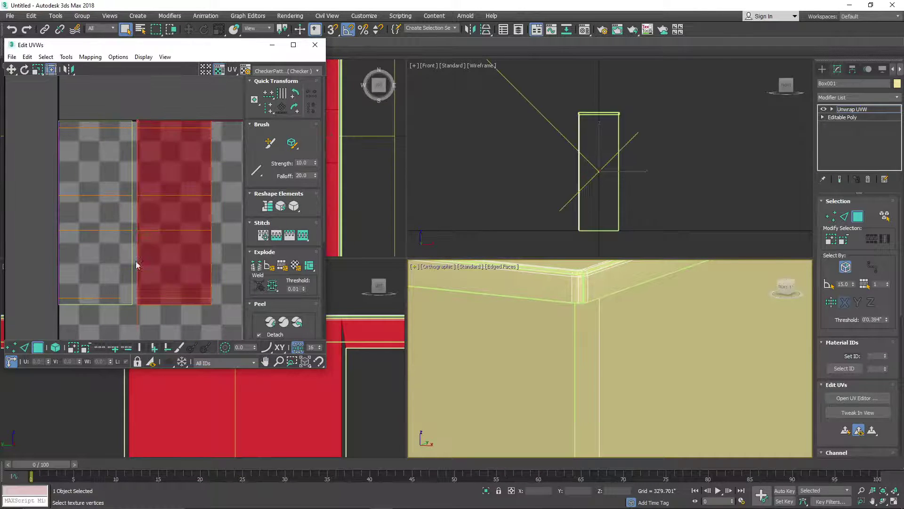
pyautogui.scroll(-5, 137, 263)
pyautogui.click(303, 236)
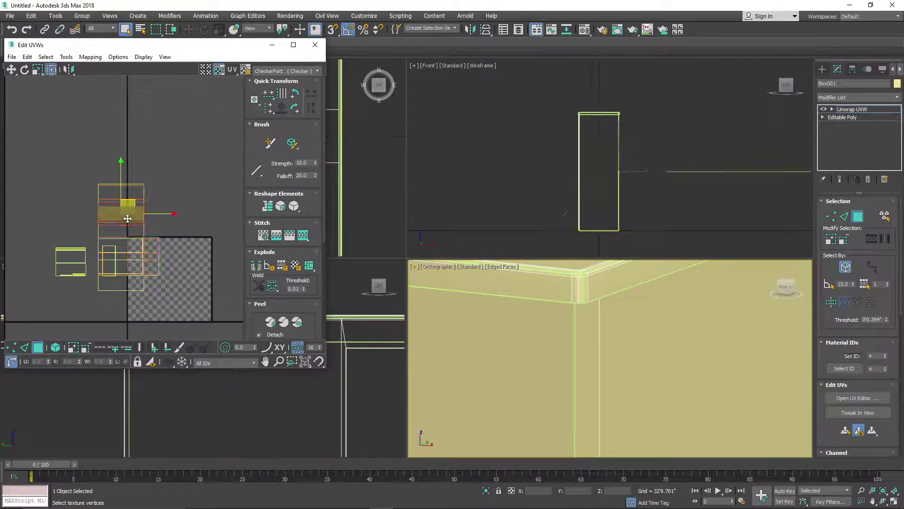
pyautogui.click(136, 228)
pyautogui.moveTo(136, 228); pyautogui.dragTo(196, 230)
# - Select the narrow edge strips and the middle face of the merged cabinet island in the UV layout
pyautogui.scroll(3, 165, 251)
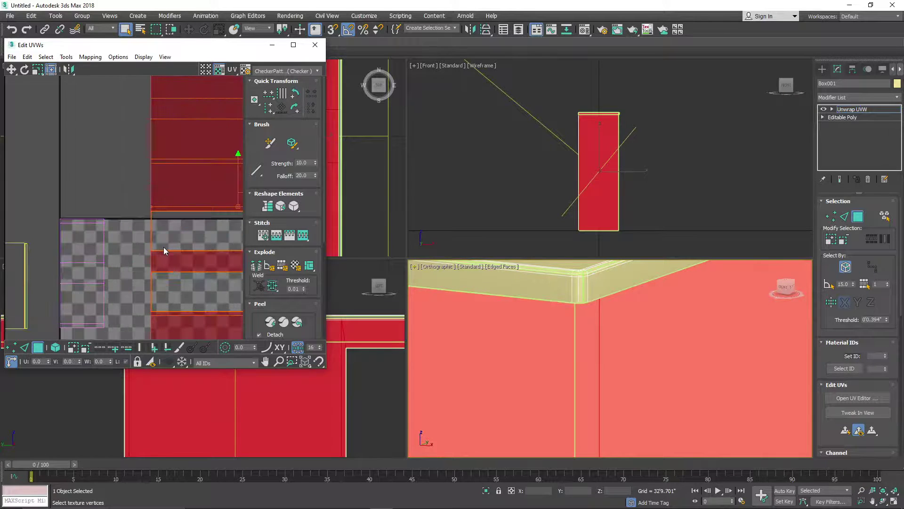
pyautogui.click(159, 314)
pyautogui.scroll(2, 156, 309)
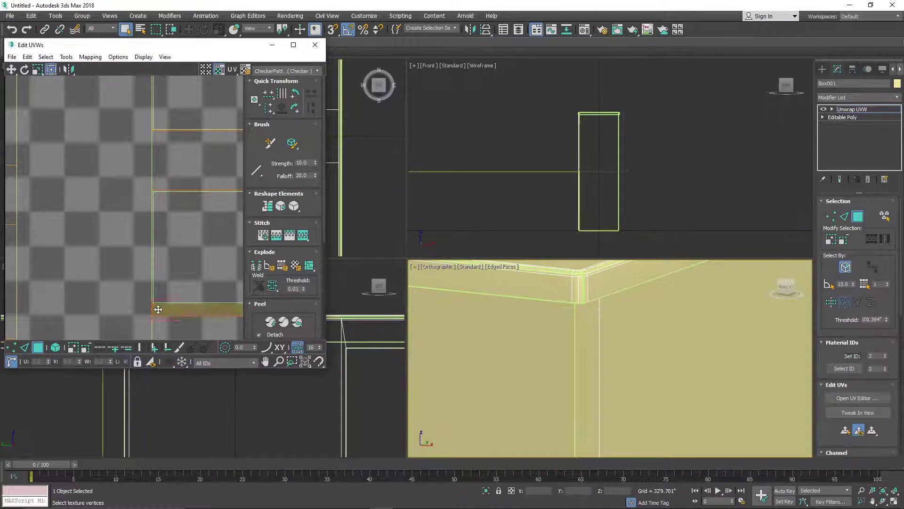
pyautogui.scroll(2, 146, 299)
pyautogui.keyDown('ctrl'); pyautogui.click(151, 288); pyautogui.keyUp('ctrl')
pyautogui.scroll(-3, 182, 222)
pyautogui.moveTo(175, 165); pyautogui.dragTo(151, 234, button='middle')
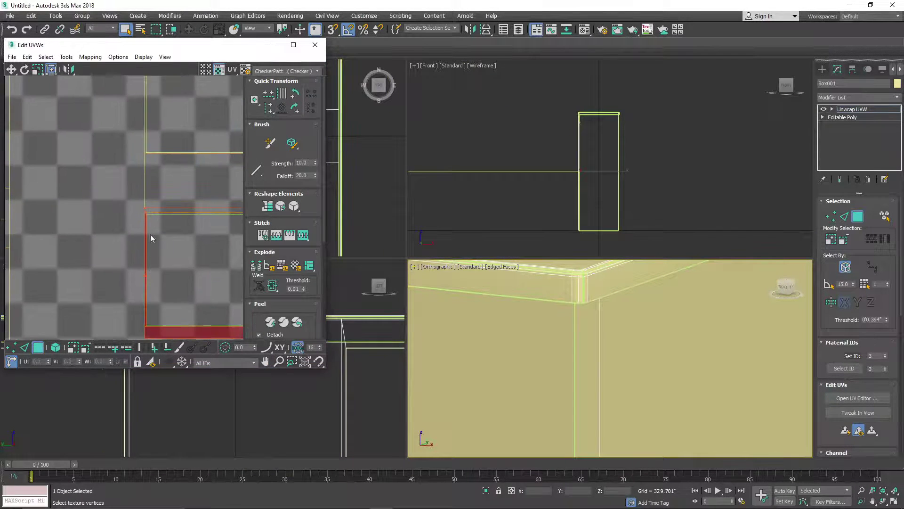
pyautogui.scroll(3, 145, 220)
pyautogui.keyDown('ctrl'); pyautogui.click(169, 189); pyautogui.keyUp('ctrl')
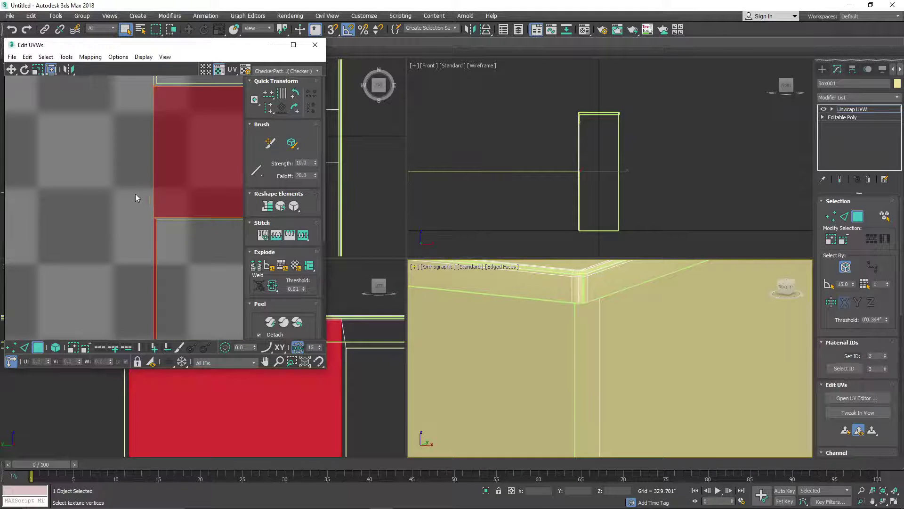
pyautogui.scroll(-3, 146, 259)
pyautogui.scroll(3, 141, 230)
pyautogui.keyDown('ctrl'); pyautogui.click(126, 238); pyautogui.keyUp('ctrl')
pyautogui.scroll(-5, 126, 247)
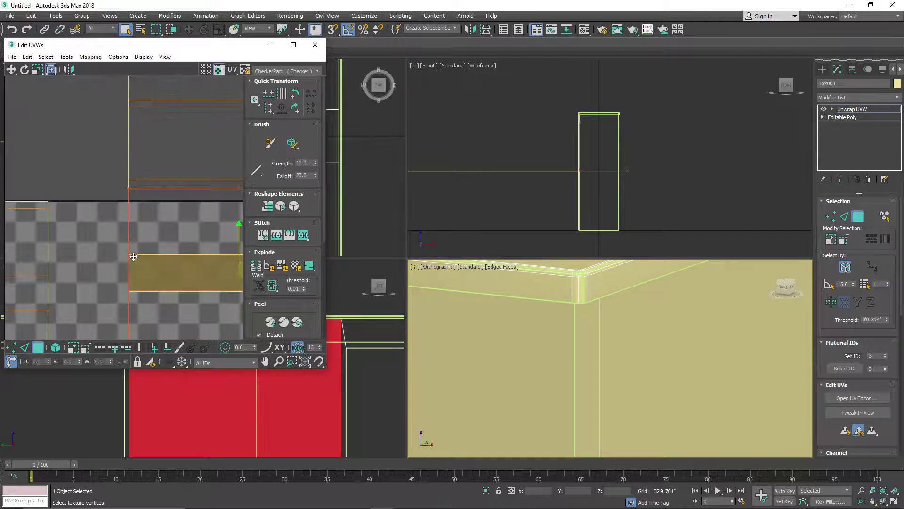
# - Add the remaining frame strip and the column island in the checkered tile to the selection, and stitch them into the merged island
pyautogui.scroll(-1, 117, 226)
pyautogui.scroll(-3, 100, 259)
pyautogui.moveTo(100, 259); pyautogui.dragTo(128, 238, button='middle')
pyautogui.scroll(2, 85, 215)
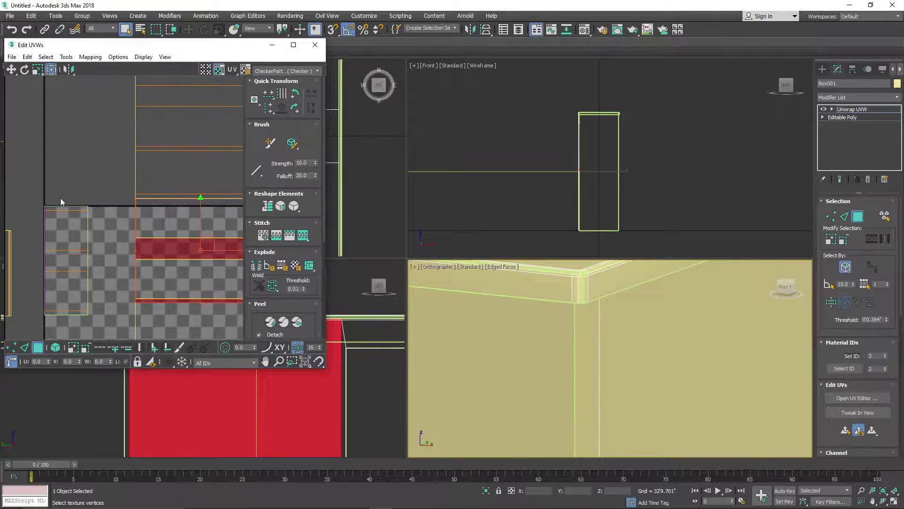
pyautogui.moveTo(54, 303); pyautogui.dragTo(73, 225)
pyautogui.scroll(7, 143, 196)
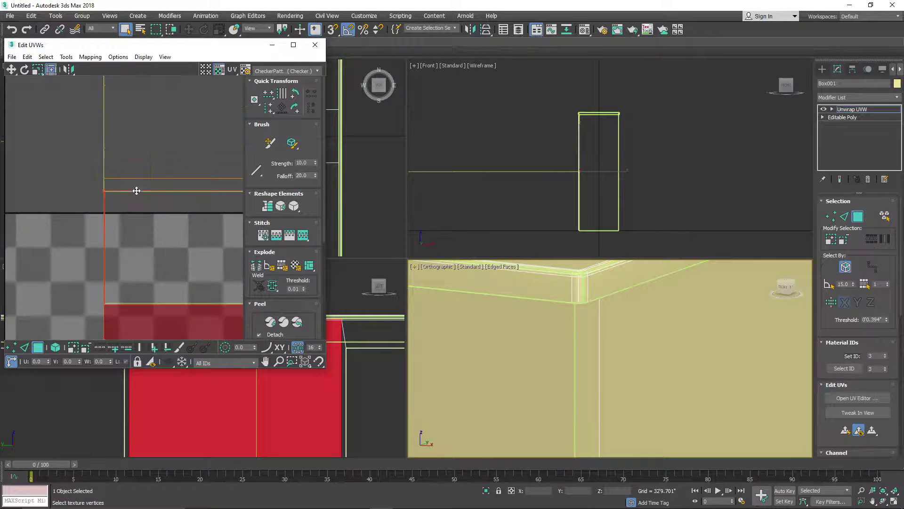
pyautogui.keyDown('ctrl'); pyautogui.click(79, 177); pyautogui.keyUp('ctrl')
pyautogui.scroll(-7, 75, 232)
pyautogui.moveTo(91, 307); pyautogui.dragTo(193, 250, button='middle')
pyautogui.scroll(4, 101, 259)
pyautogui.scroll(-2, 109, 256)
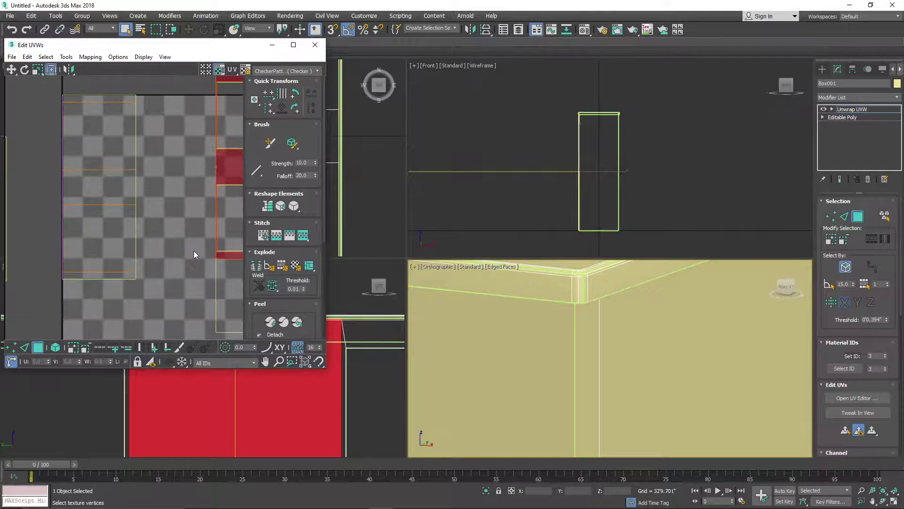
pyautogui.scroll(-3, 149, 223)
pyautogui.keyDown('ctrl'); pyautogui.moveTo(106, 277); pyautogui.dragTo(127, 277); pyautogui.keyUp('ctrl')
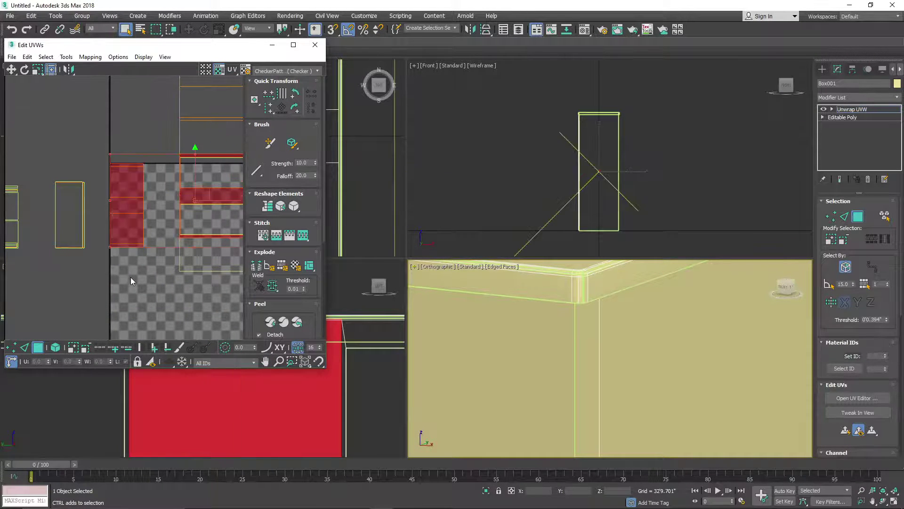
pyautogui.click(303, 235)
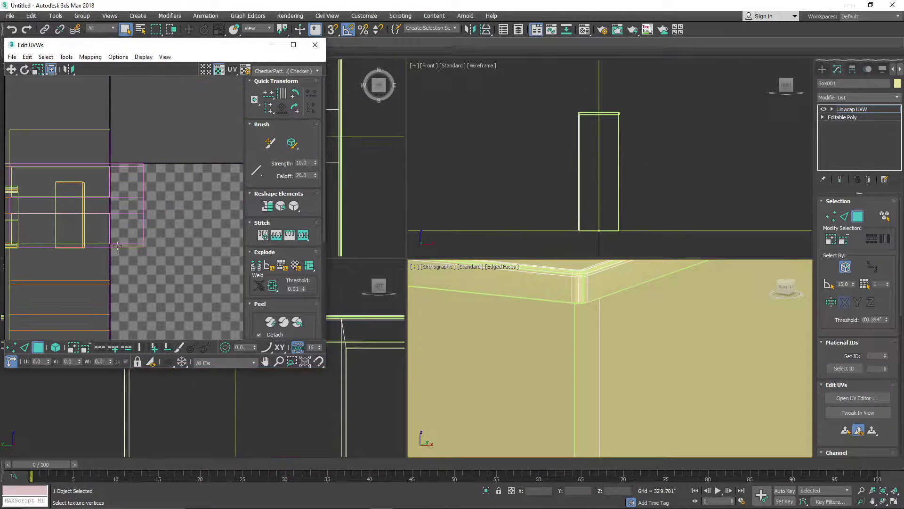
# - Rotate the whole merged cabinet island by 90 degrees, turn it a further 180 degrees, and shift it towards the tile's right edge
pyautogui.scroll(-3, 133, 226)
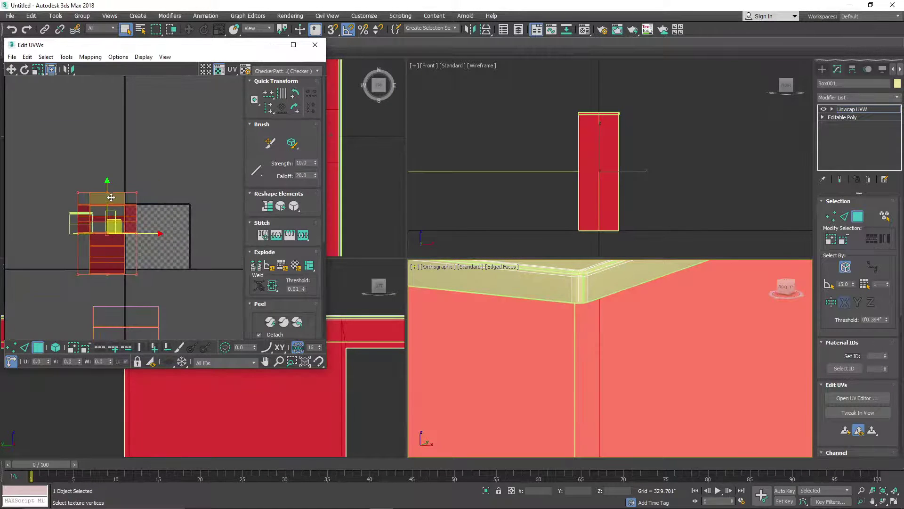
pyautogui.moveTo(108, 192); pyautogui.dragTo(213, 228)
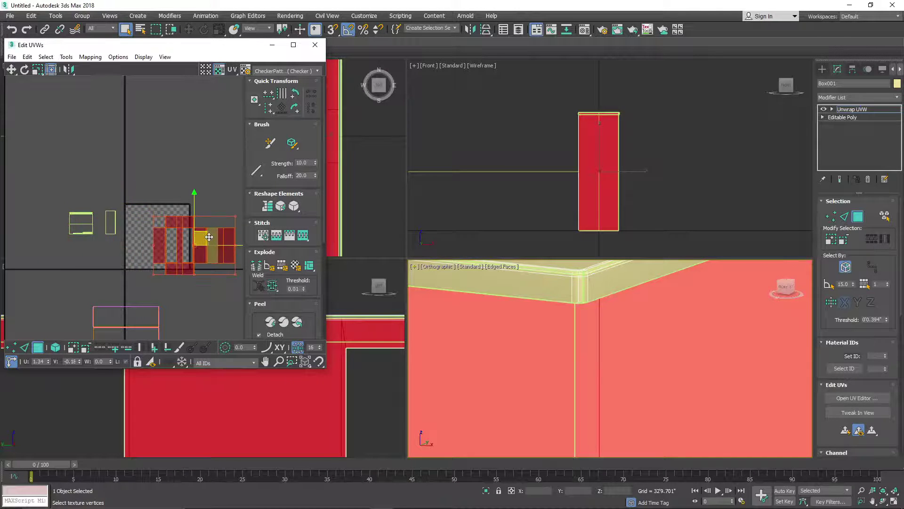
pyautogui.scroll(6, 167, 233)
pyautogui.moveTo(196, 247); pyautogui.dragTo(184, 240, button='middle')
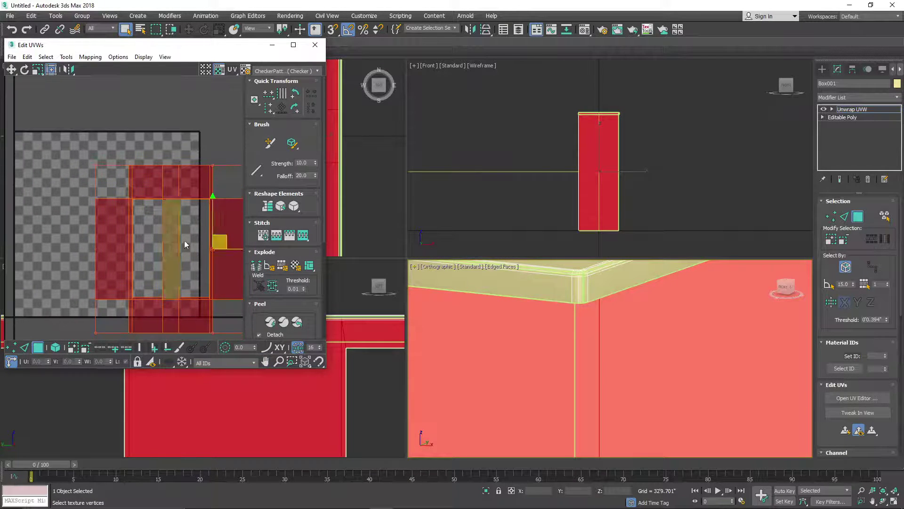
pyautogui.moveTo(215, 165); pyautogui.dragTo(213, 272)
pyautogui.scroll(-2, 216, 261)
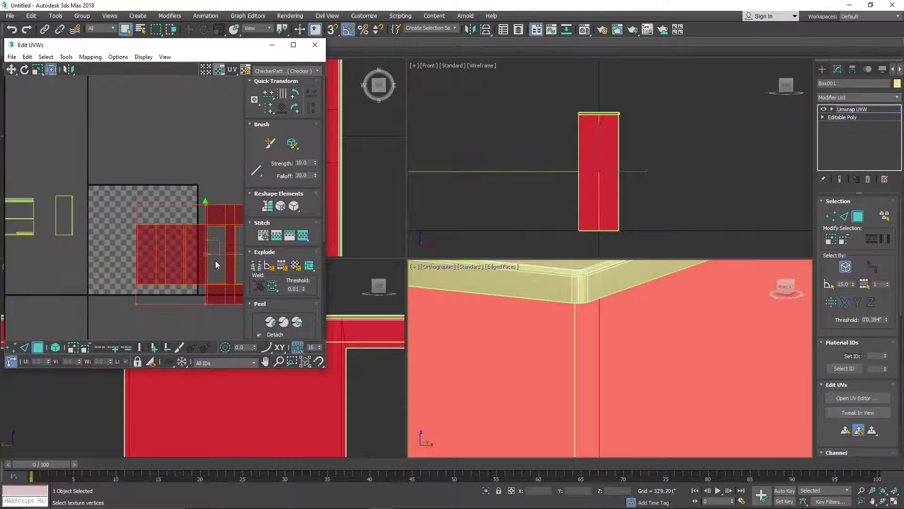
# - Move the merged cabinet island below the checkered tile and clear the selection
pyautogui.scroll(4, 214, 227)
pyautogui.scroll(3, 182, 208)
pyautogui.scroll(-4, 179, 259)
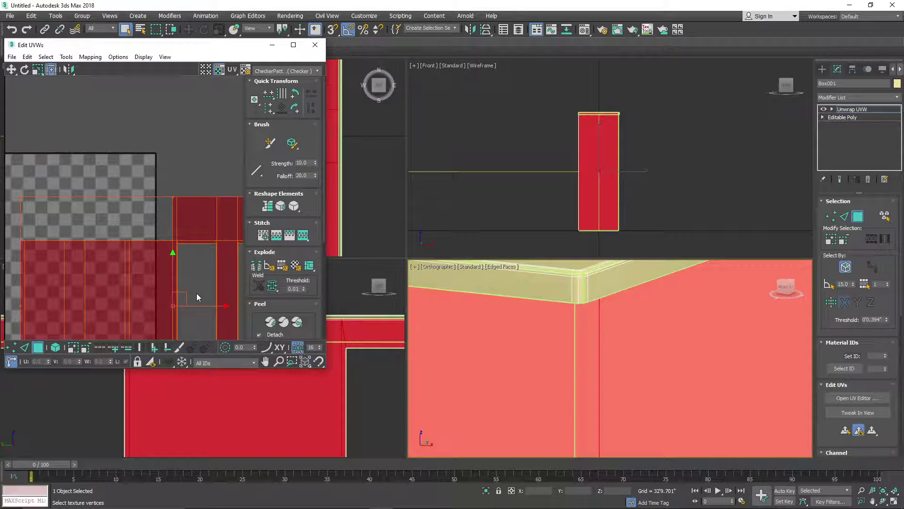
pyautogui.scroll(-5, 182, 289)
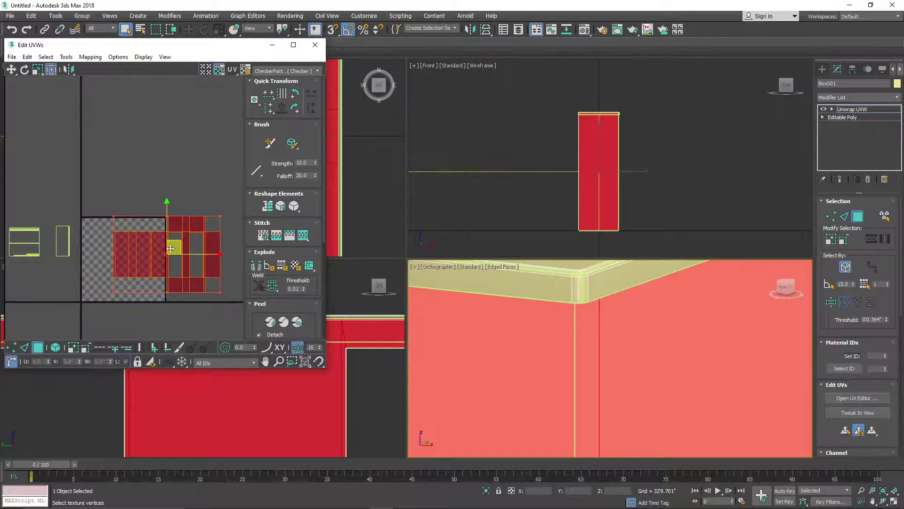
pyautogui.scroll(-2, 173, 253)
pyautogui.scroll(2, 172, 253)
pyautogui.moveTo(174, 250); pyautogui.dragTo(179, 289)
pyautogui.moveTo(179, 286); pyautogui.dragTo(149, 240, button='middle')
pyautogui.scroll(2, 159, 271)
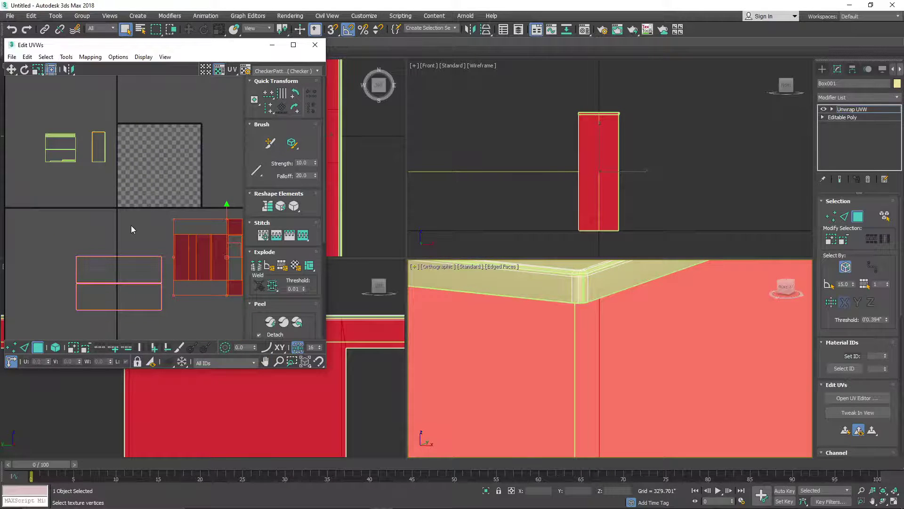
pyautogui.click(131, 209)
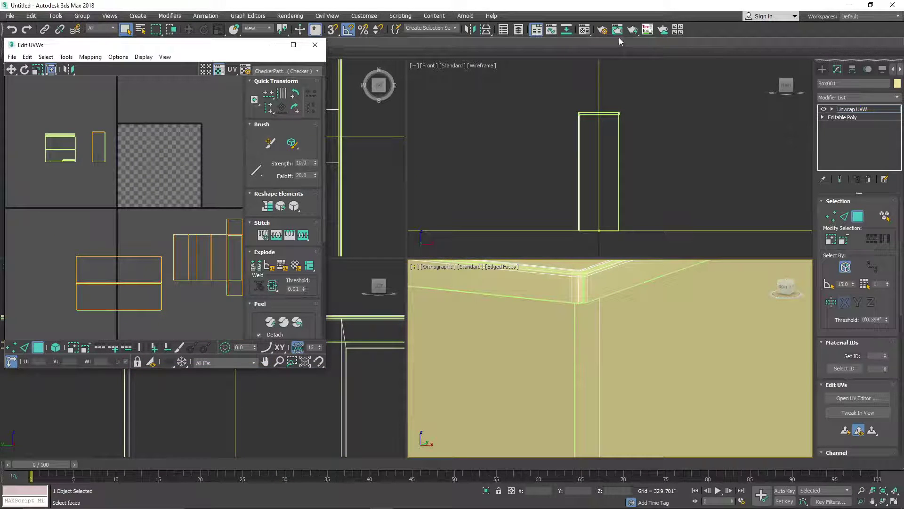
# - Open the texture tools script and apply its numbered checker texture to the cabinet
pyautogui.click(646, 30)
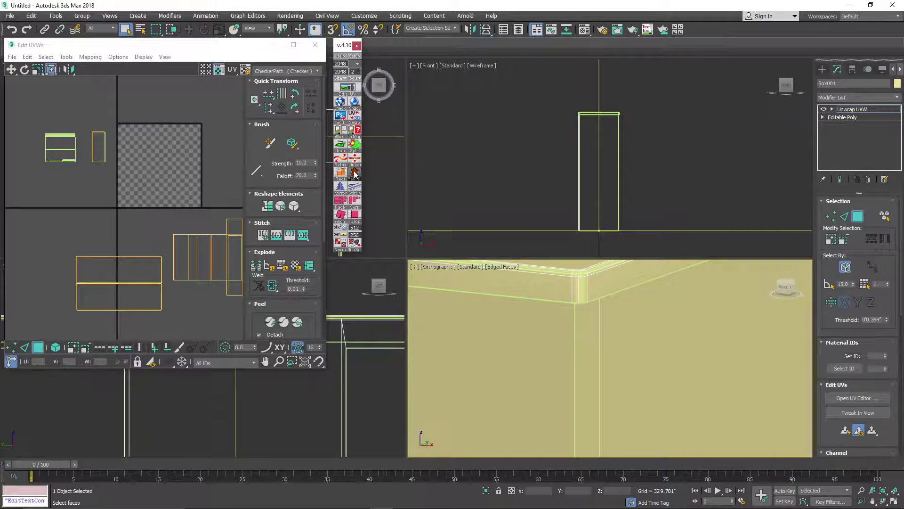
pyautogui.click(340, 101)
pyautogui.click(340, 102)
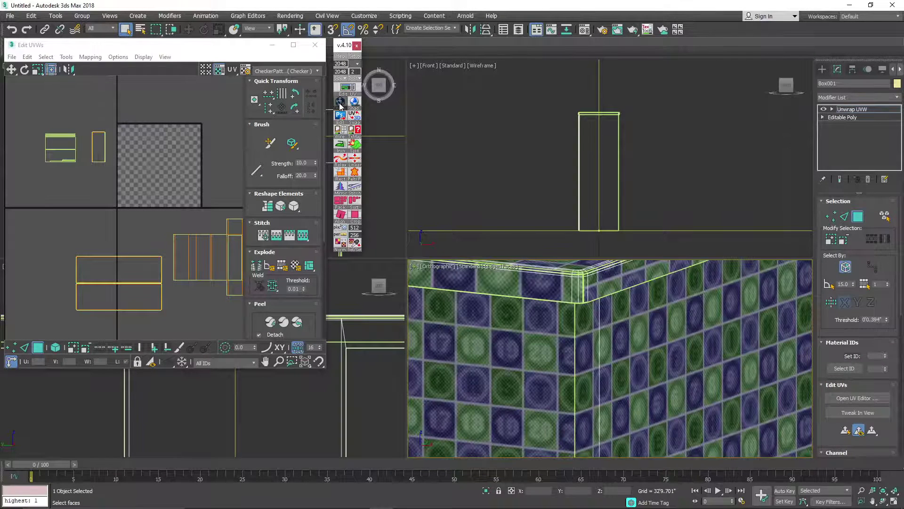
# - Examine the checker pattern's continuity and scale along the cabinet's corner and across its adjoining faces
pyautogui.scroll(8, 571, 358)
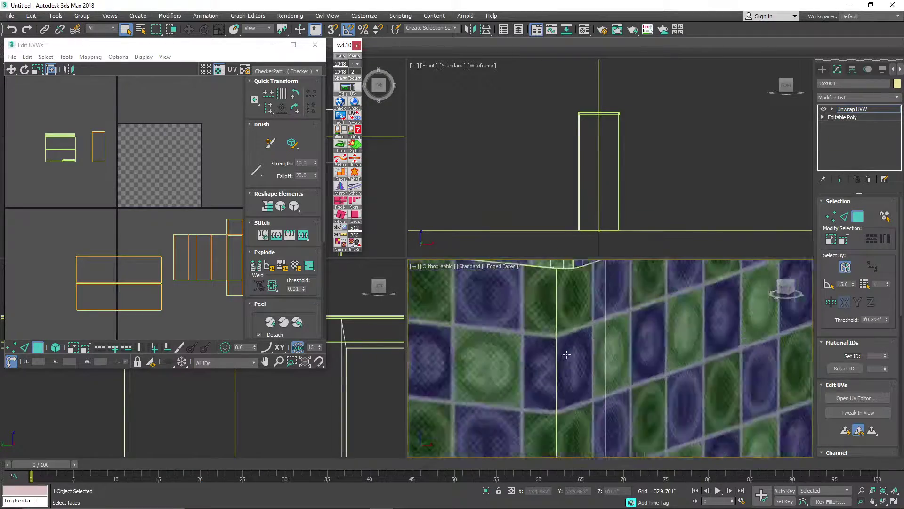
pyautogui.scroll(-8, 568, 356)
pyautogui.scroll(6, 562, 356)
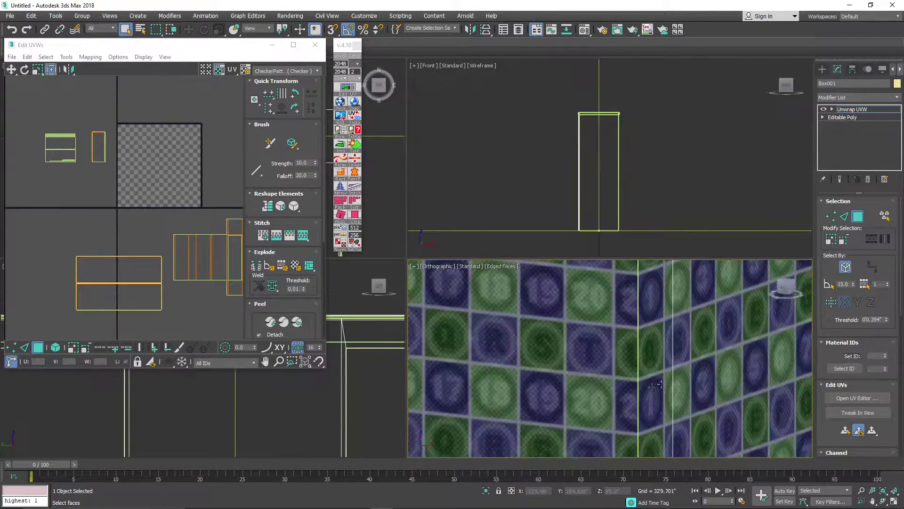
pyautogui.scroll(-3, 634, 376)
pyautogui.scroll(-4, 634, 375)
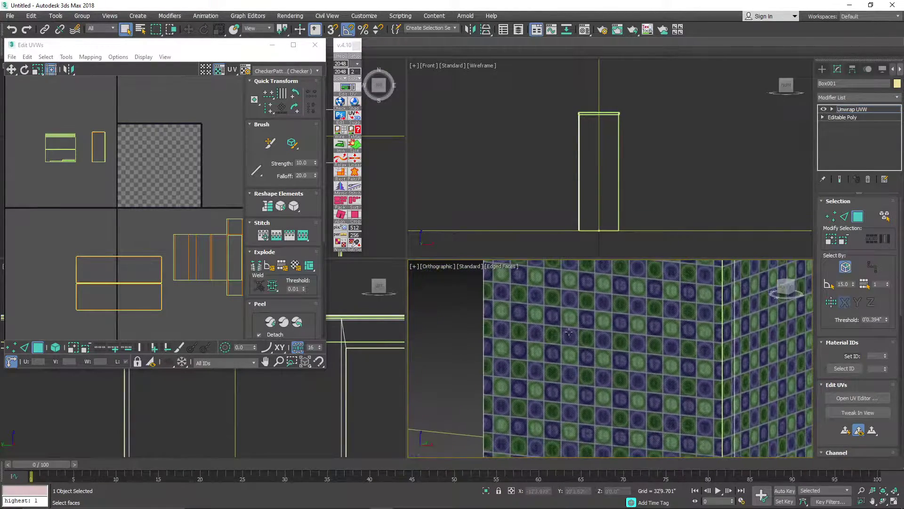
pyautogui.moveTo(786, 292); pyautogui.dragTo(834, 297)
pyautogui.moveTo(685, 330); pyautogui.dragTo(452, 337, button='middle')
pyautogui.moveTo(678, 332); pyautogui.dragTo(562, 374, button='middle')
pyautogui.scroll(4, 544, 311)
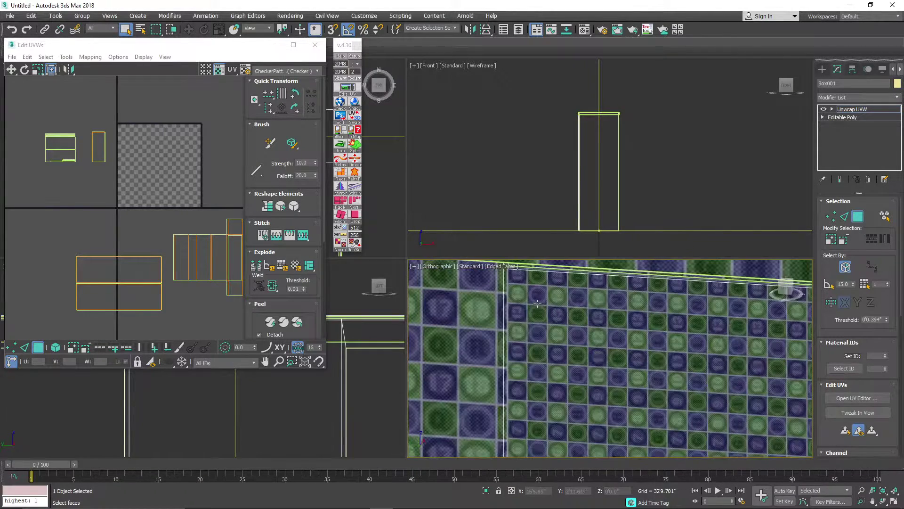
# - Select the merged island and the two-face island below the tile, and normalize their texture scale
pyautogui.scroll(-2, 153, 256)
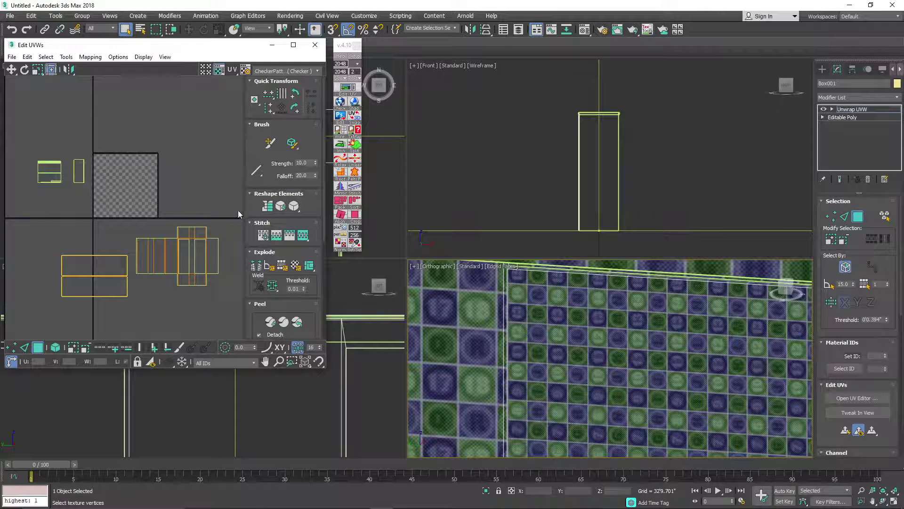
pyautogui.moveTo(237, 211); pyautogui.dragTo(26, 324)
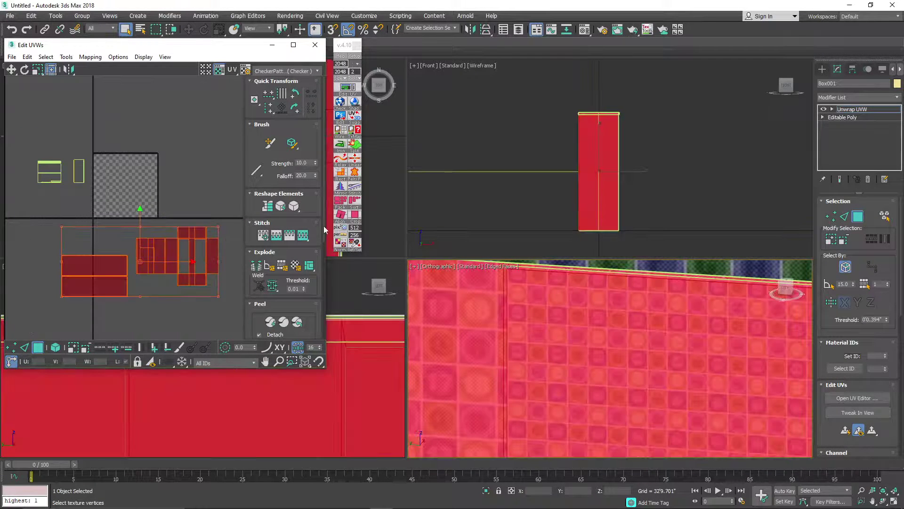
pyautogui.click(337, 245)
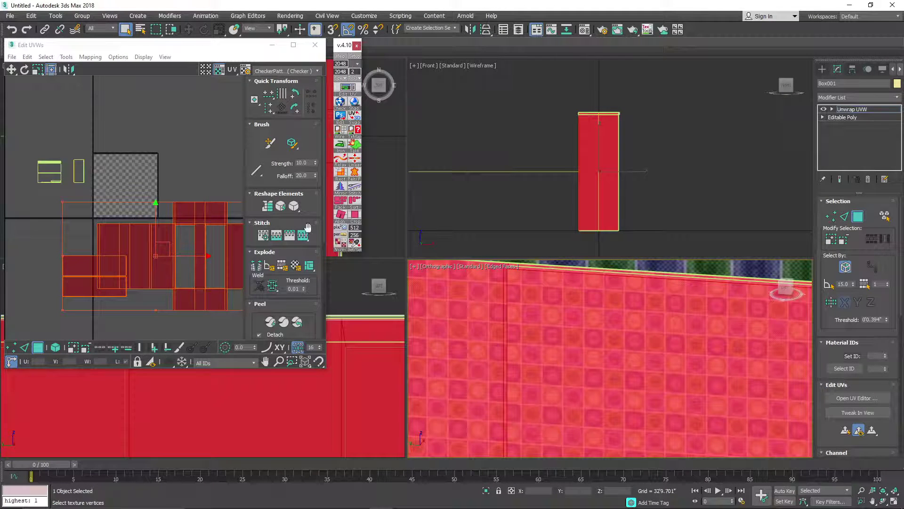
pyautogui.click(33, 248)
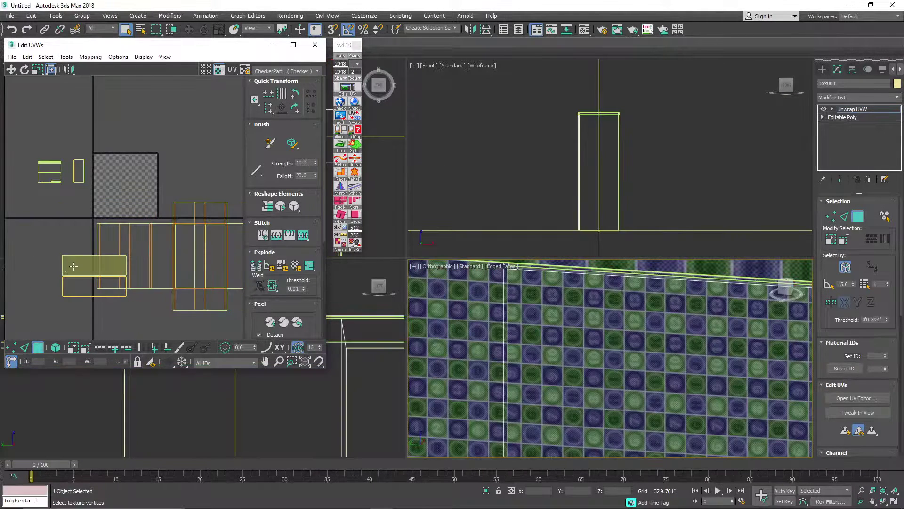
# - Move the two-face island left, clear of the merged cabinet island, and deselect it
pyautogui.click(73, 293)
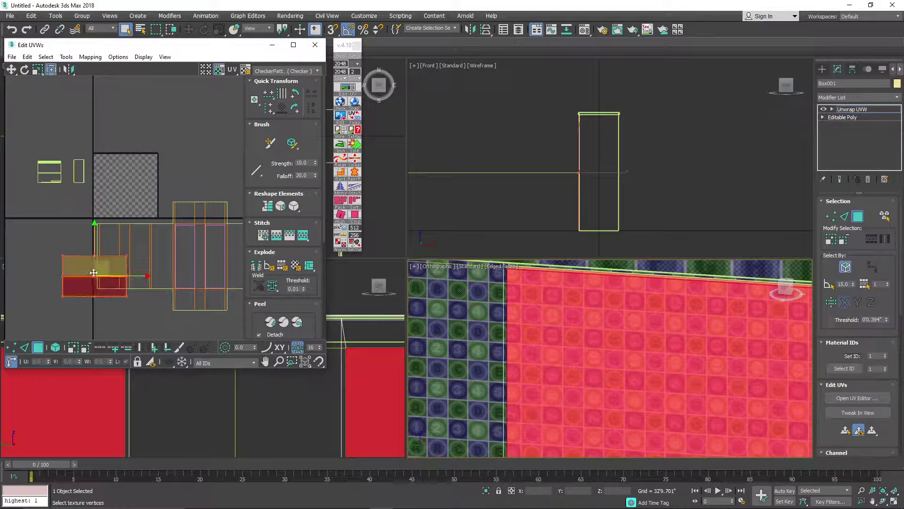
pyautogui.moveTo(102, 268); pyautogui.dragTo(53, 281)
pyautogui.click(104, 305)
pyautogui.scroll(-2, 122, 294)
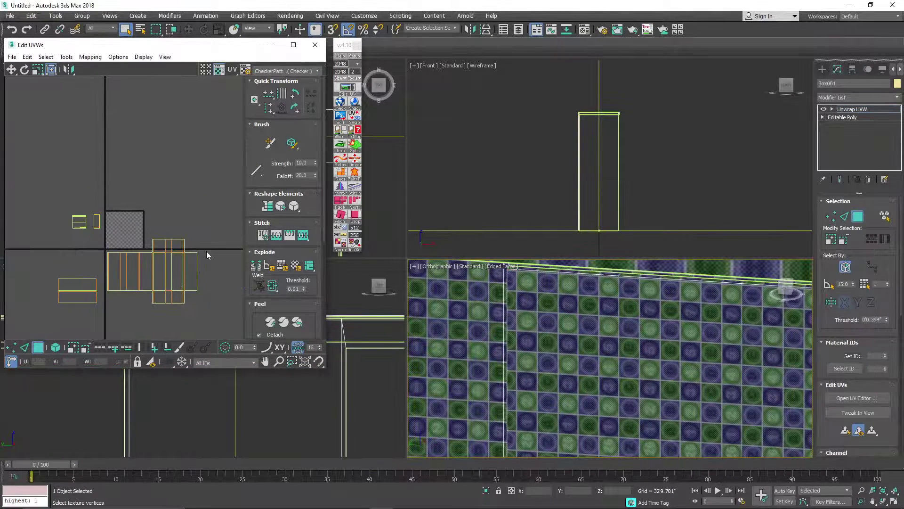
# - Check which cabinet faces the merged island covers and compare the checker size across the body and top
pyautogui.moveTo(117, 304); pyautogui.dragTo(115, 309)
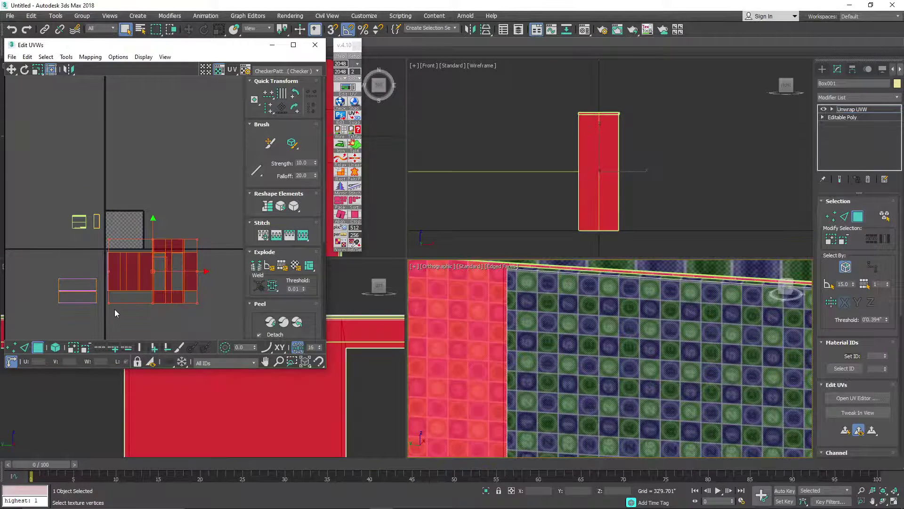
pyautogui.click(54, 307)
pyautogui.scroll(-4, 611, 339)
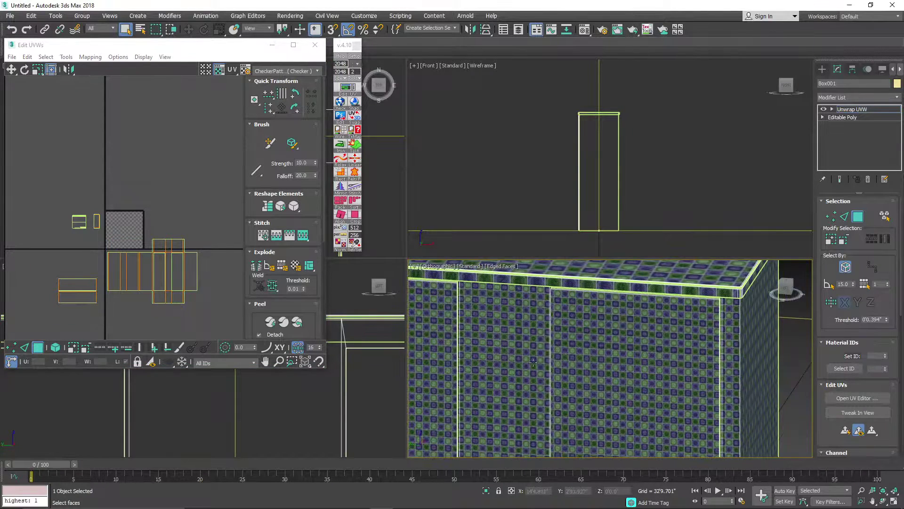
pyautogui.scroll(-2, 565, 338)
pyautogui.scroll(2, 86, 241)
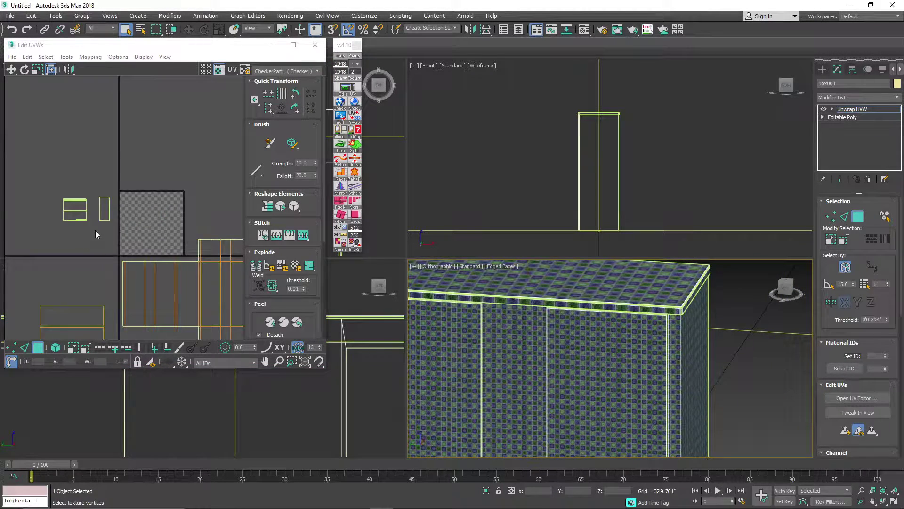
# - Select the islands beside the tile and examine which faces of the cabinet top they cover, down to its corner
pyautogui.scroll(4, 95, 233)
pyautogui.scroll(-2, 87, 213)
pyautogui.moveTo(135, 155); pyautogui.dragTo(20, 237)
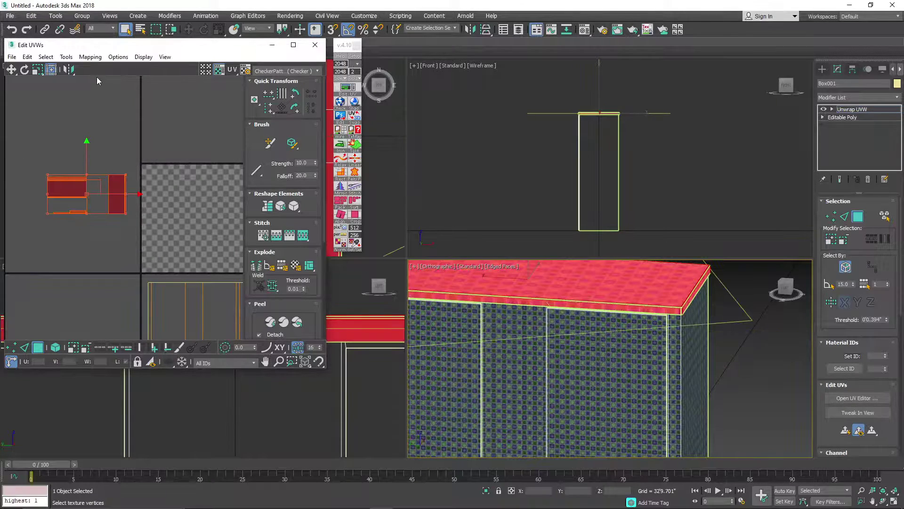
pyautogui.scroll(3, 689, 308)
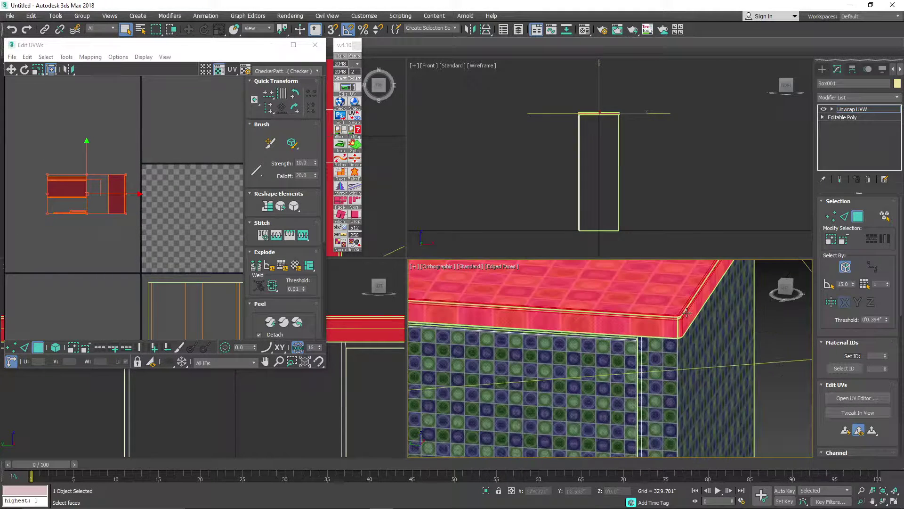
pyautogui.keyDown('alt'); pyautogui.moveTo(679, 313); pyautogui.dragTo(696, 359, button='middle'); pyautogui.keyUp('alt')
pyautogui.scroll(6, 704, 391)
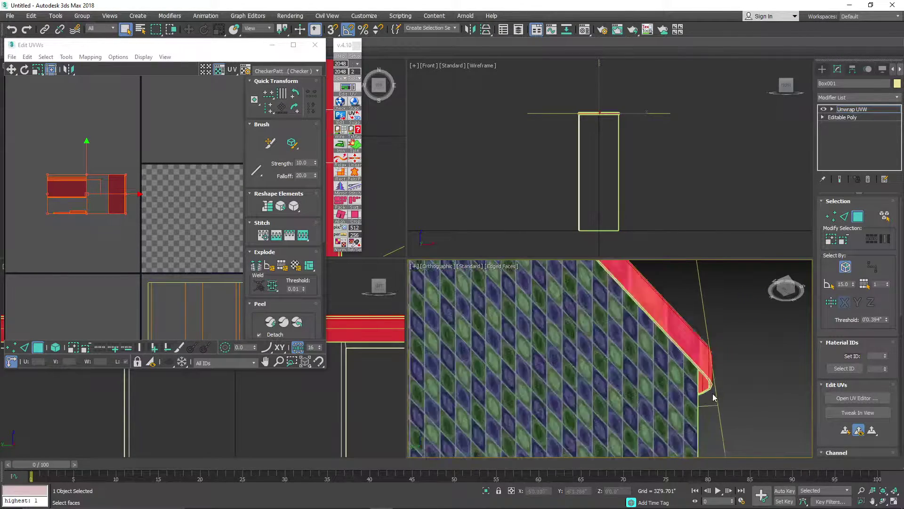
# - Select the side faces around the cabinet top's edge and move their UVs up, clear of the stacked panel islands
pyautogui.click(748, 421)
pyautogui.click(695, 377)
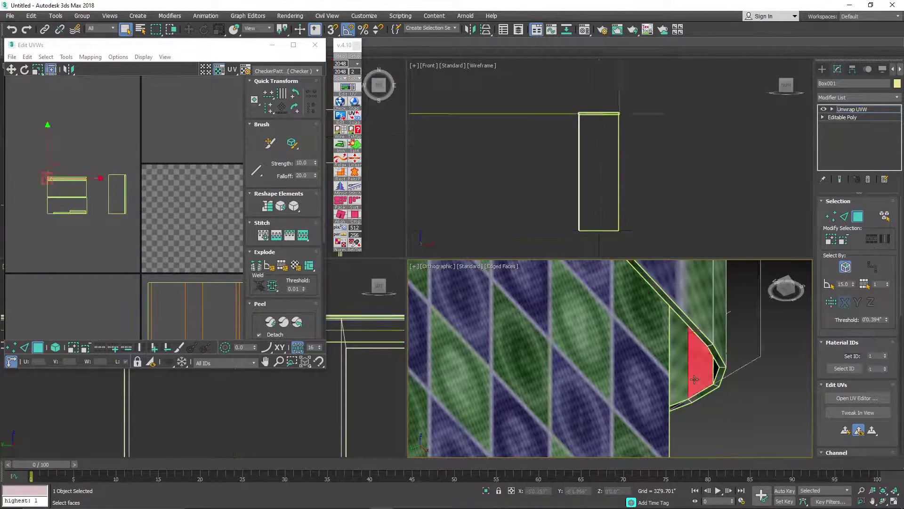
pyautogui.keyDown('ctrl'); pyautogui.click(680, 379); pyautogui.keyUp('ctrl')
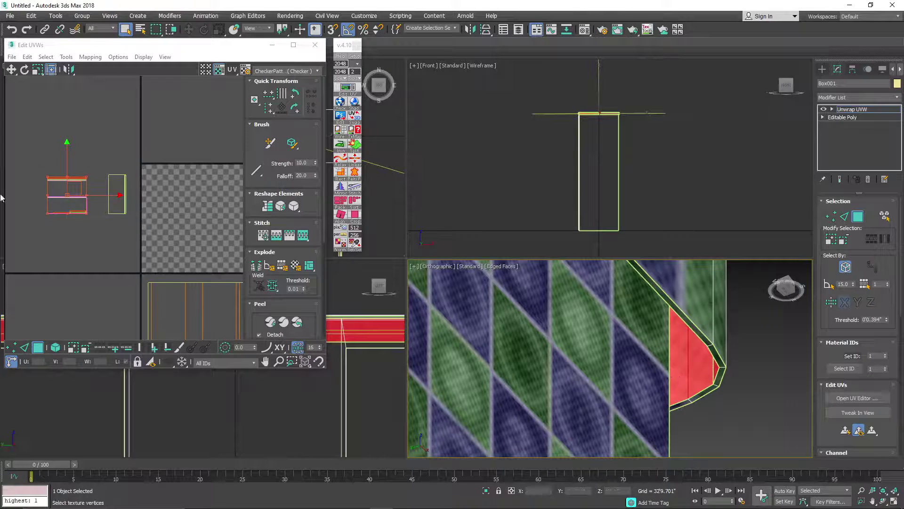
pyautogui.scroll(5, 74, 180)
pyautogui.scroll(-3, 80, 203)
pyautogui.moveTo(83, 213); pyautogui.dragTo(113, 126)
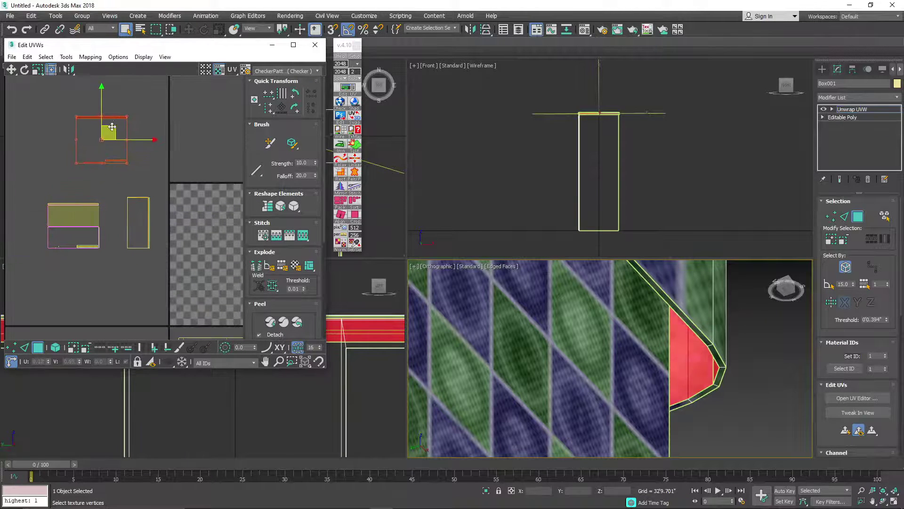
# - Examine the stacked panel islands by selecting the cabinet top's thin edge loop and the upper panel island
pyautogui.scroll(8, 87, 244)
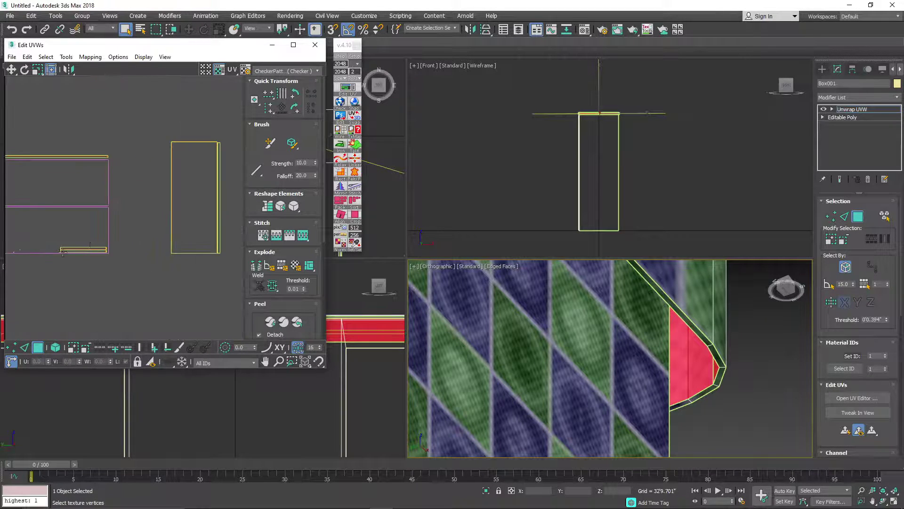
pyautogui.moveTo(40, 257); pyautogui.dragTo(151, 262, button='middle')
pyautogui.scroll(10, 111, 250)
pyautogui.scroll(-10, 102, 248)
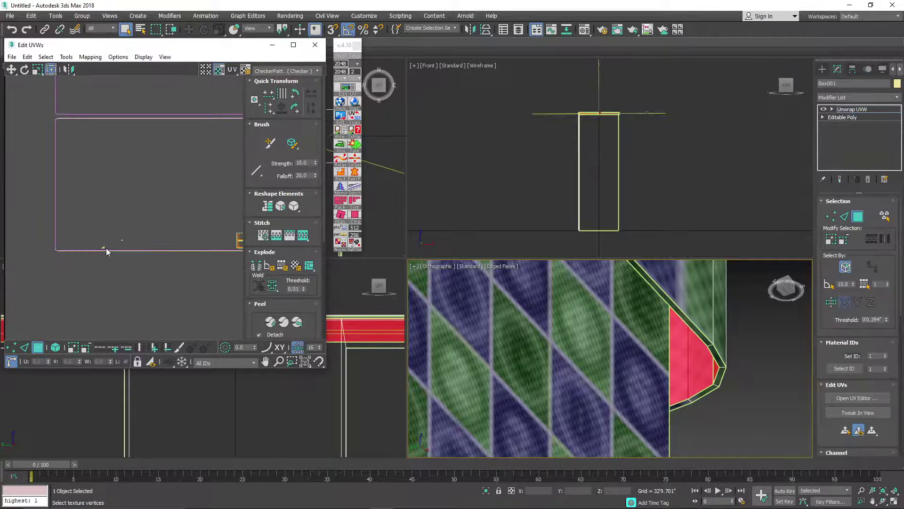
pyautogui.scroll(-2, 729, 320)
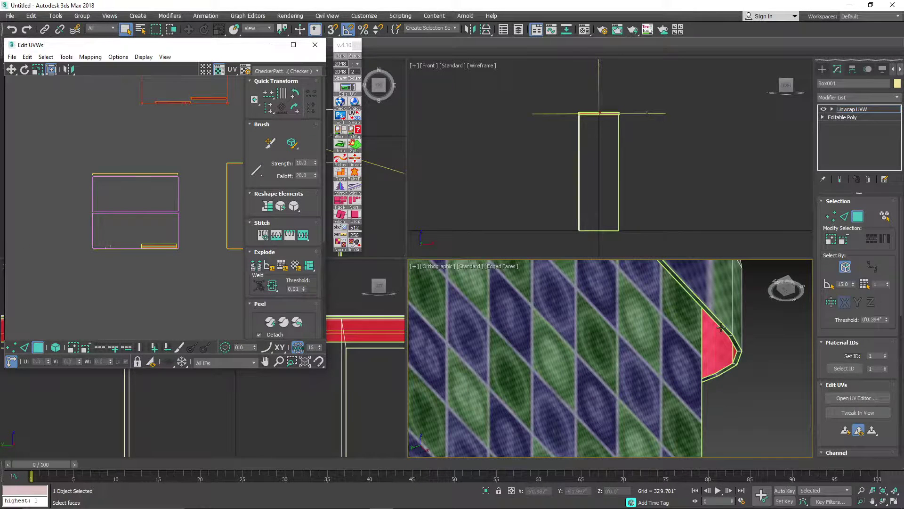
pyautogui.click(721, 327)
pyautogui.doubleClick(734, 338)
pyautogui.scroll(5, 102, 223)
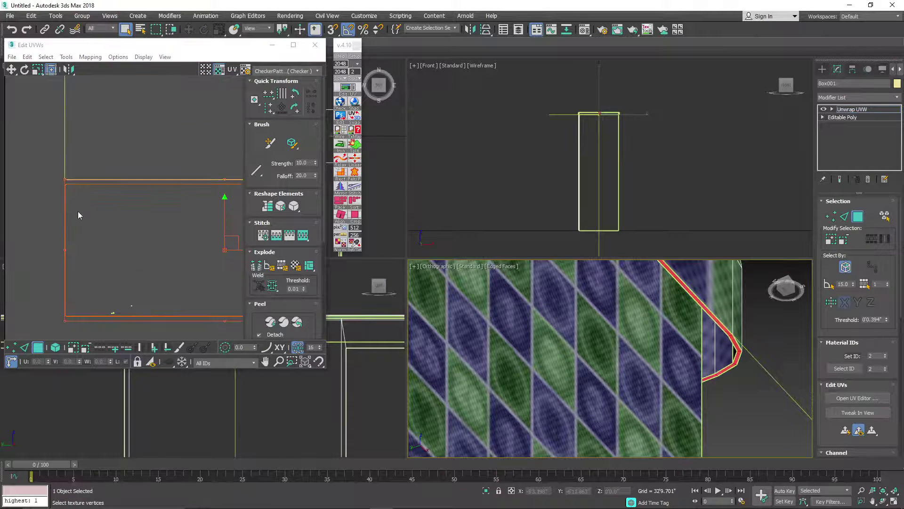
pyautogui.scroll(6, 78, 215)
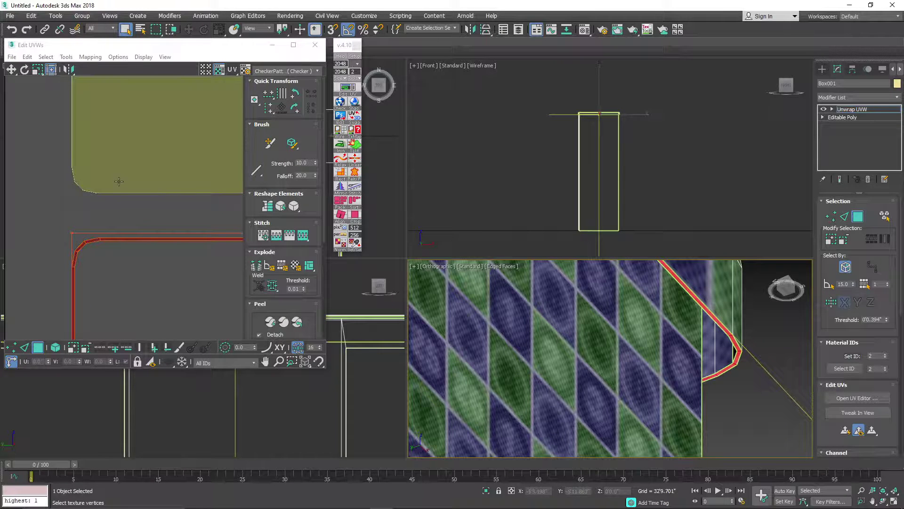
pyautogui.click(118, 181)
pyautogui.scroll(-5, 81, 186)
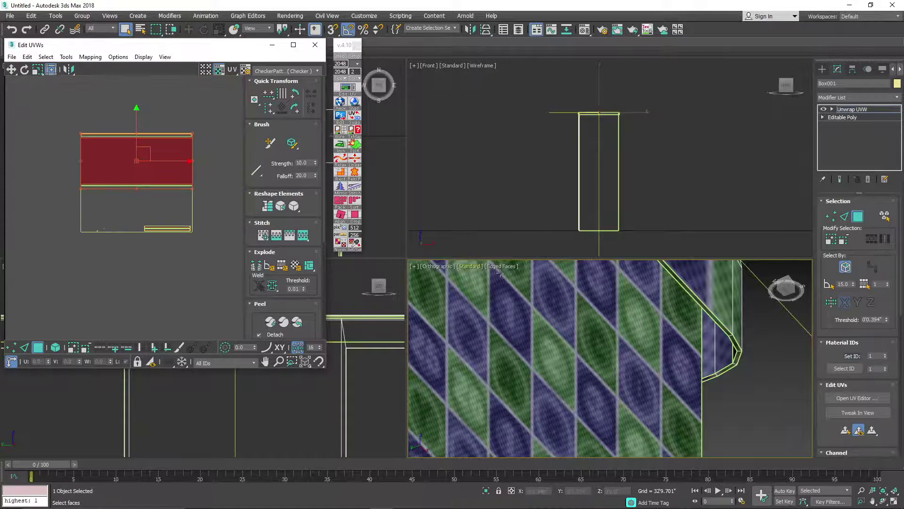
# - Select the adjoining side faces of the cabinet top around its corner
pyautogui.scroll(-6, 708, 332)
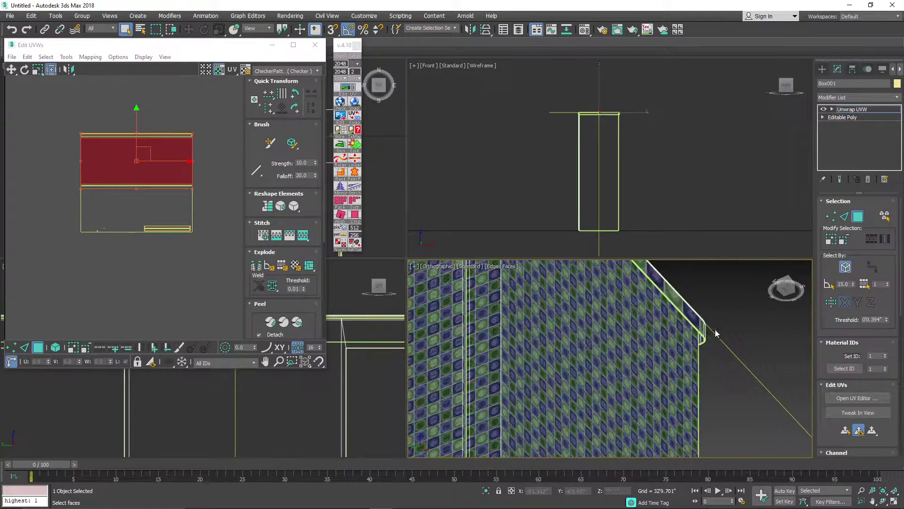
pyautogui.scroll(-4, 716, 333)
pyautogui.click(779, 290)
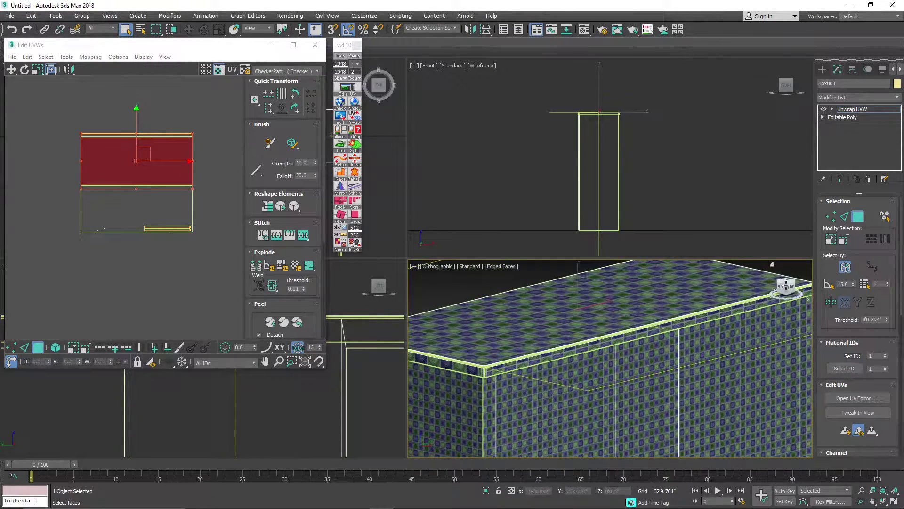
pyautogui.click(784, 286)
pyautogui.scroll(8, 706, 358)
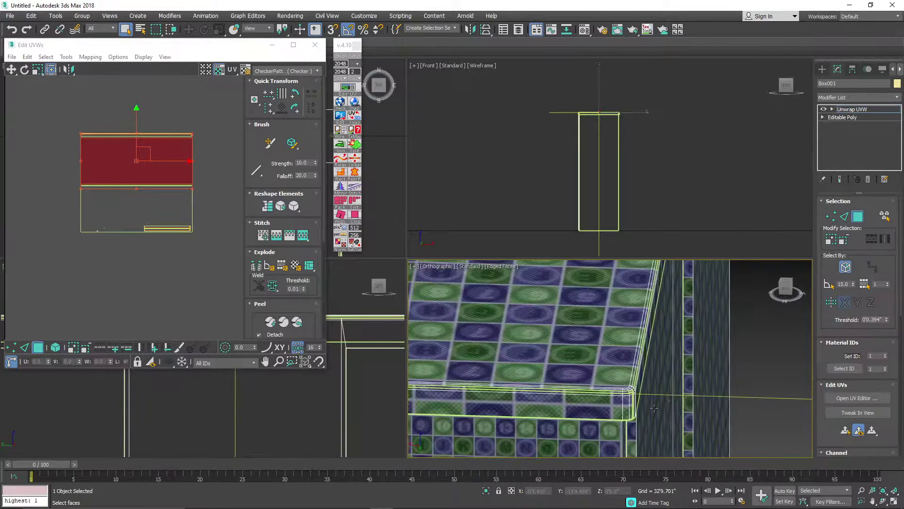
pyautogui.click(612, 401)
pyautogui.keyDown('ctrl'); pyautogui.click(617, 400); pyautogui.keyUp('ctrl')
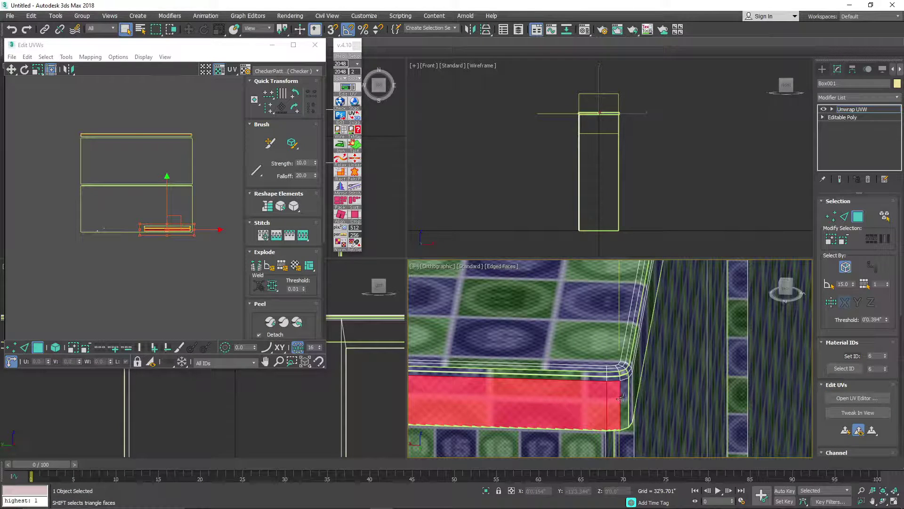
pyautogui.keyDown('ctrl'); pyautogui.click(624, 400); pyautogui.keyUp('ctrl')
pyautogui.keyDown('ctrl'); pyautogui.click(631, 400); pyautogui.keyUp('ctrl')
pyautogui.keyDown('ctrl'); pyautogui.click(641, 339); pyautogui.keyUp('ctrl')
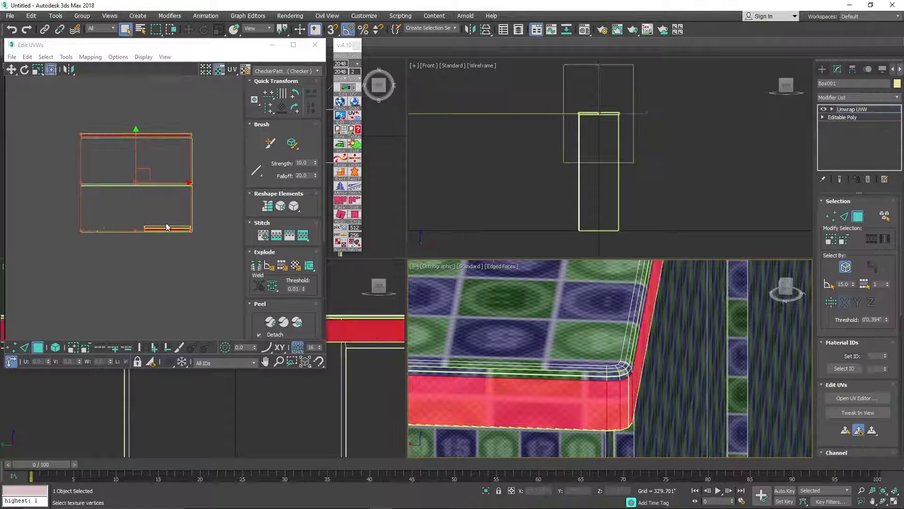
# - Add the top surface and its bevelled corner faces to the selection, and enable selection by element
pyautogui.scroll(5, 168, 224)
pyautogui.scroll(2, 452, 301)
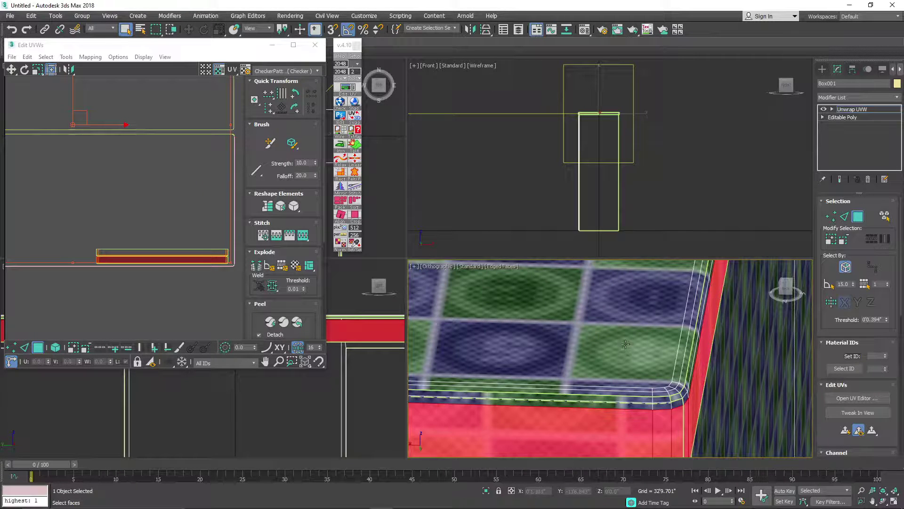
pyautogui.keyDown('alt'); pyautogui.moveTo(680, 423); pyautogui.dragTo(607, 348, button='middle'); pyautogui.keyUp('alt')
pyautogui.keyDown('ctrl'); pyautogui.click(607, 347); pyautogui.keyUp('ctrl')
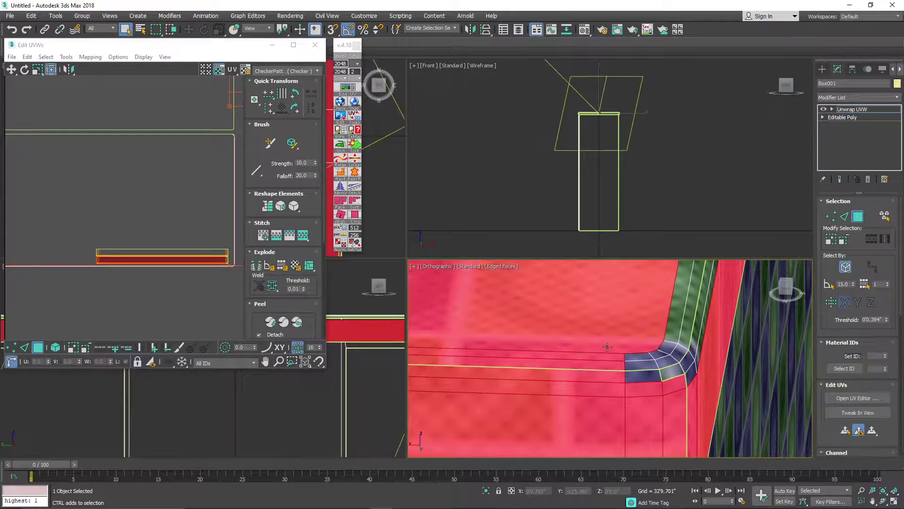
pyautogui.click(885, 216)
pyautogui.scroll(-3, 116, 256)
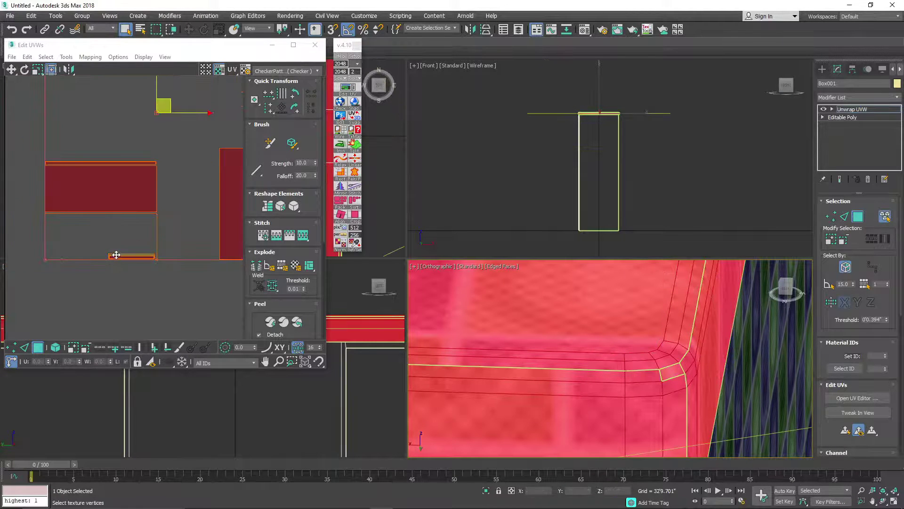
# - Remove the large stacked panel faces and the thin strip islands above them from the selection
pyautogui.scroll(-2, 113, 271)
pyautogui.scroll(4, 160, 259)
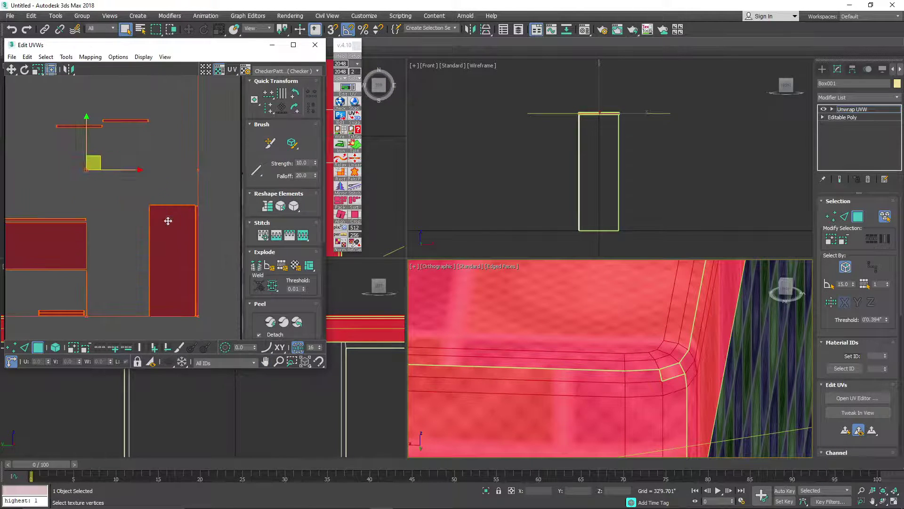
pyautogui.scroll(6, 153, 204)
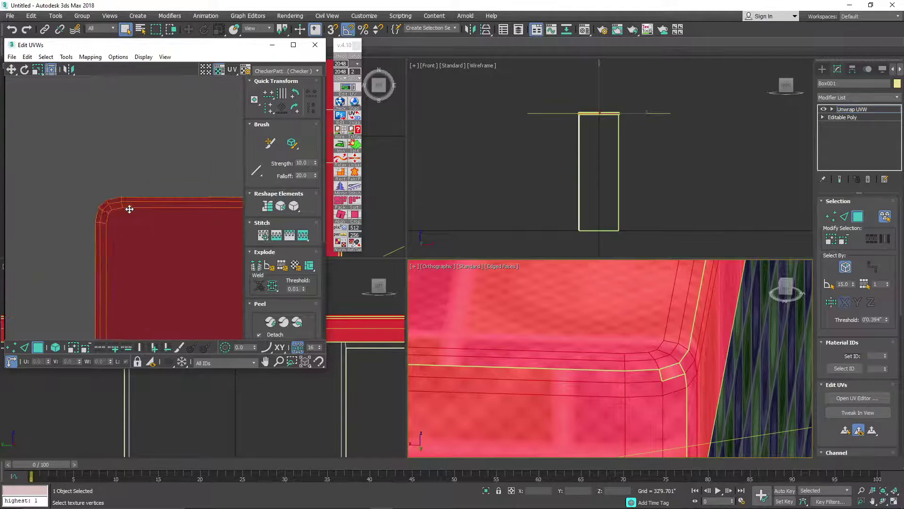
pyautogui.scroll(-5, 118, 210)
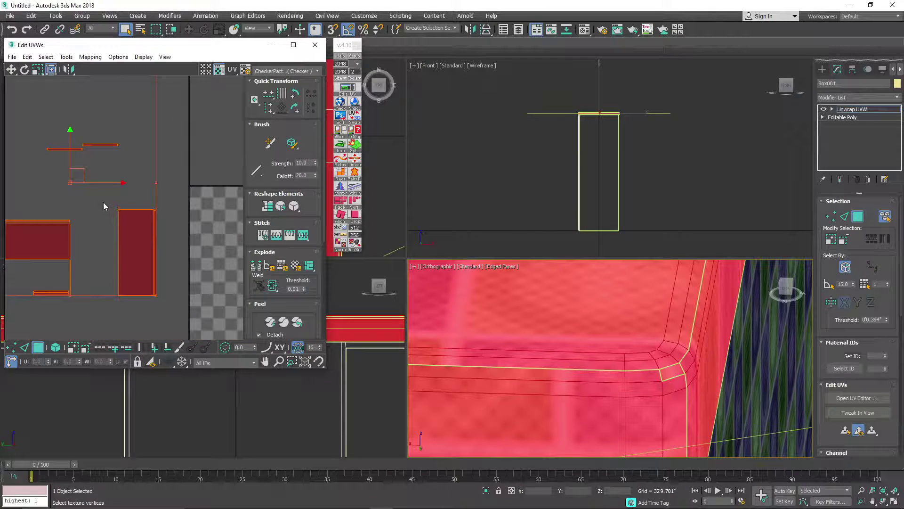
pyautogui.scroll(5, 77, 222)
pyautogui.click(101, 248)
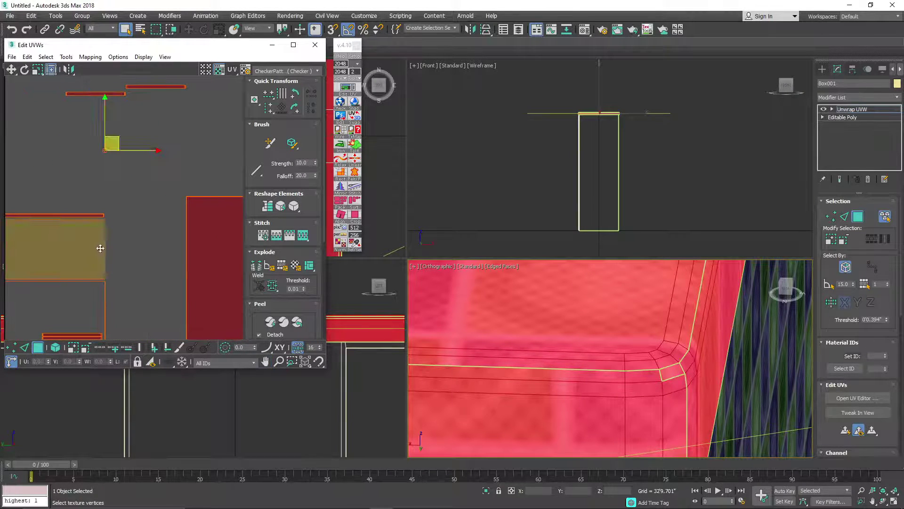
pyautogui.scroll(-4, 141, 203)
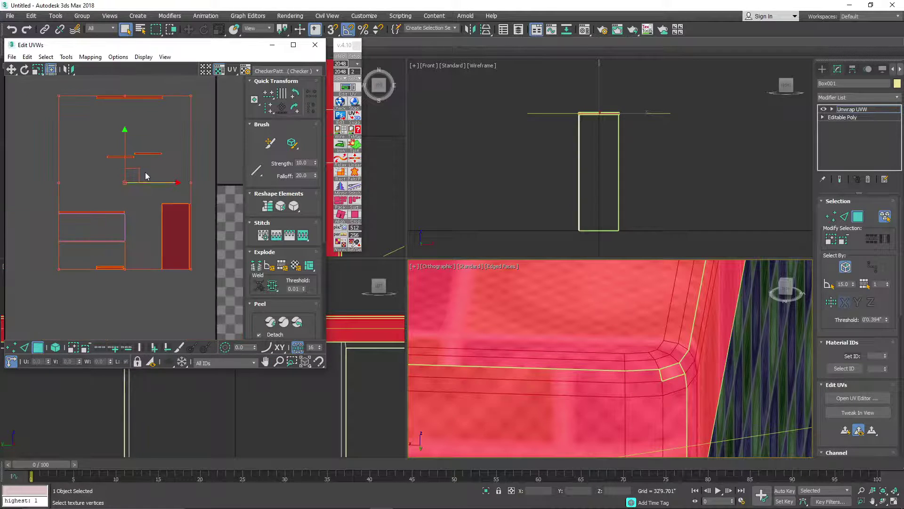
pyautogui.moveTo(157, 115); pyautogui.dragTo(163, 122, button='middle')
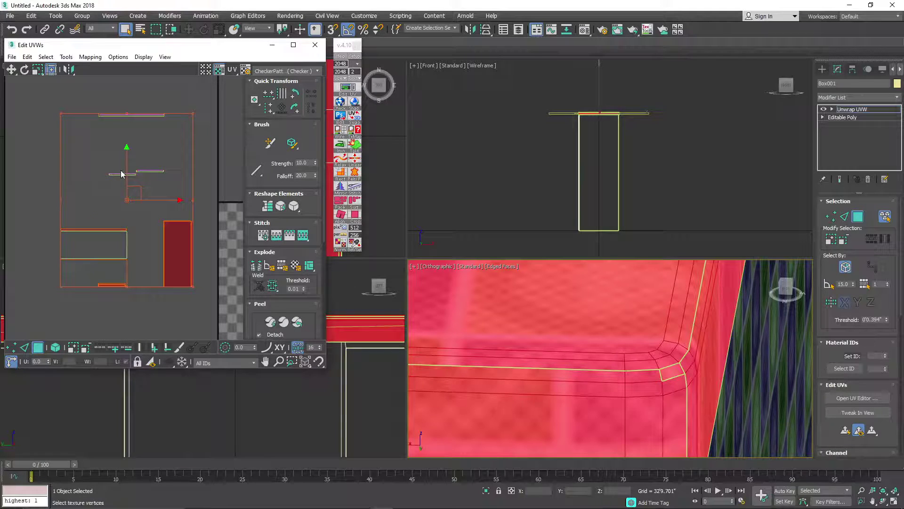
pyautogui.scroll(4, 107, 103)
pyautogui.scroll(6, 96, 117)
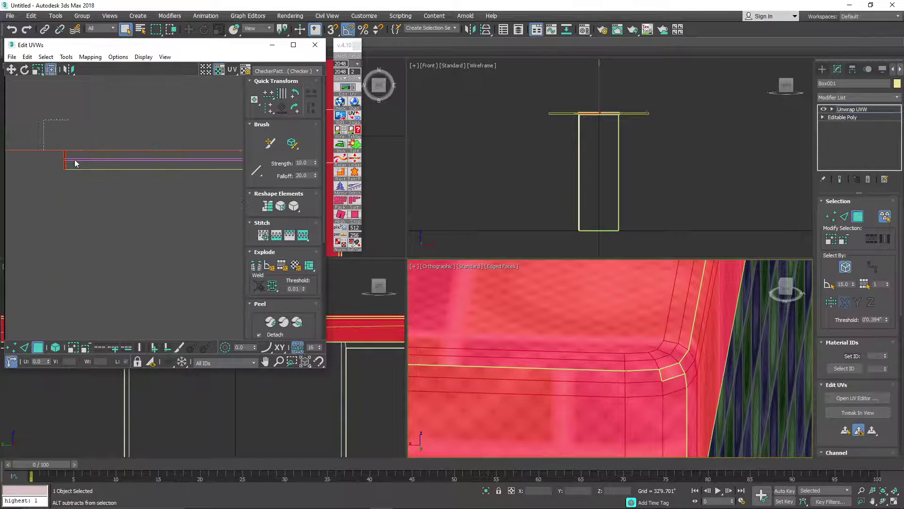
pyautogui.scroll(-6, 76, 165)
pyautogui.scroll(3, 116, 222)
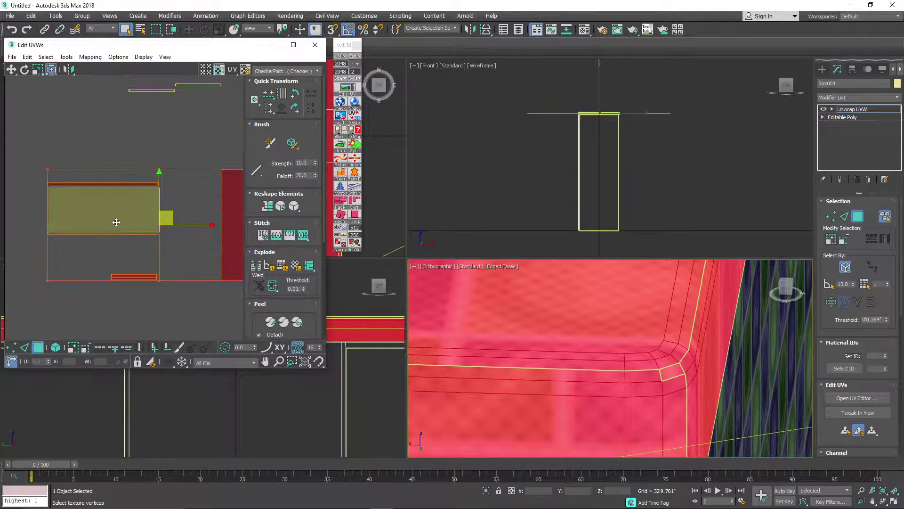
# - Enable element selection in the UV editor and remove the lower panel's frame from the selection
pyautogui.scroll(8, 116, 222)
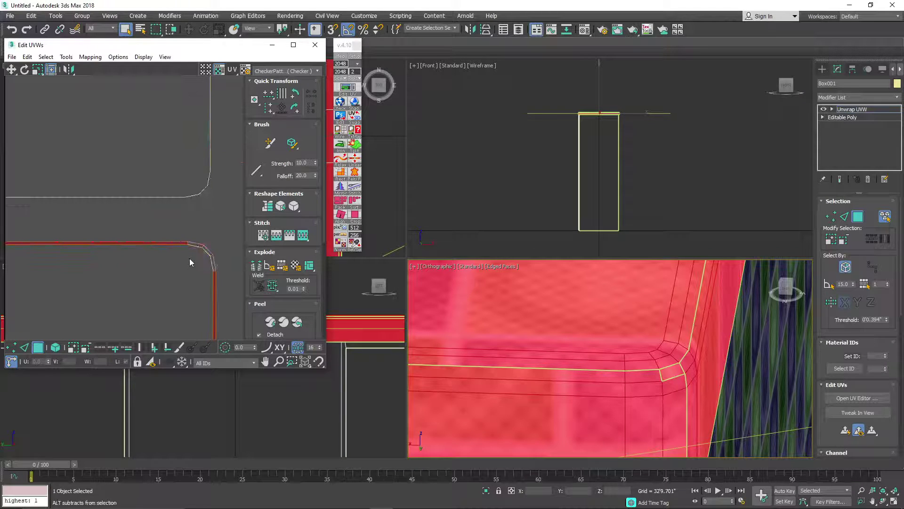
pyautogui.scroll(-2, 191, 263)
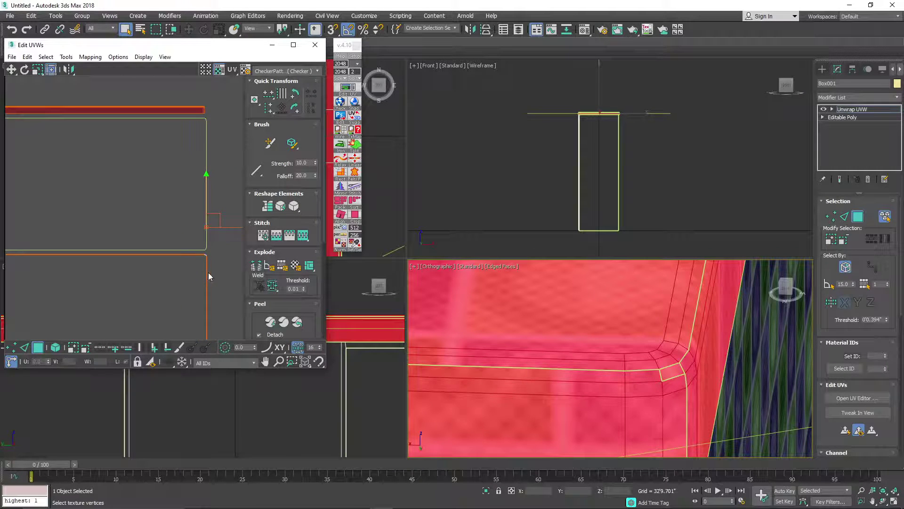
pyautogui.scroll(-2, 176, 283)
pyautogui.click(53, 344)
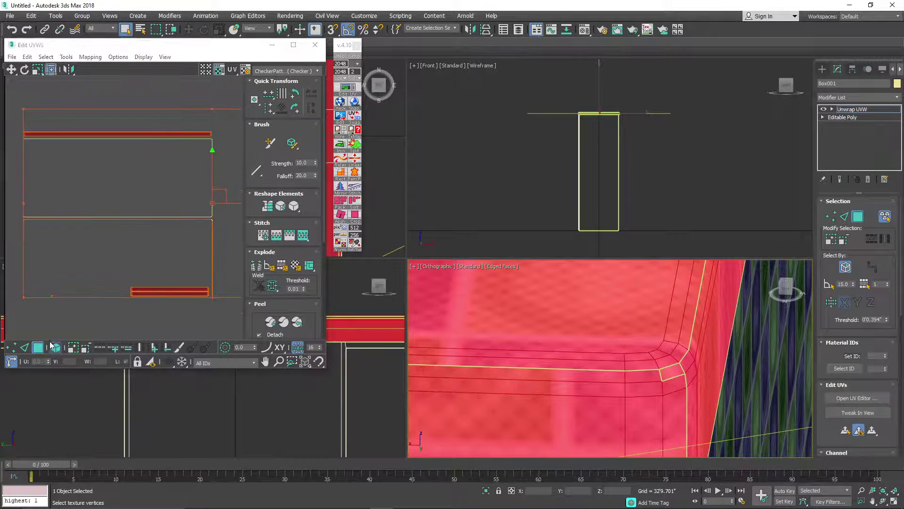
pyautogui.scroll(3, 232, 254)
pyautogui.keyDown('alt'); pyautogui.moveTo(197, 247); pyautogui.dragTo(141, 269); pyautogui.keyUp('alt')
pyautogui.scroll(-4, 160, 275)
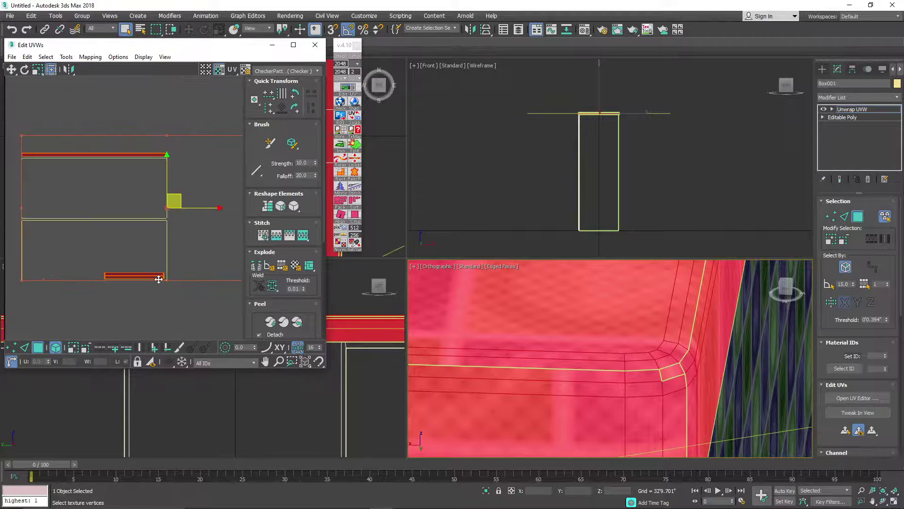
# - Move the remaining selected islands right, clear of the two stacked panel islands, and check the cabinet top's coverage
pyautogui.scroll(1, 159, 276)
pyautogui.moveTo(72, 281); pyautogui.dragTo(177, 249, button='middle')
pyautogui.scroll(-4, 177, 249)
pyautogui.moveTo(240, 210); pyautogui.dragTo(167, 217, button='middle')
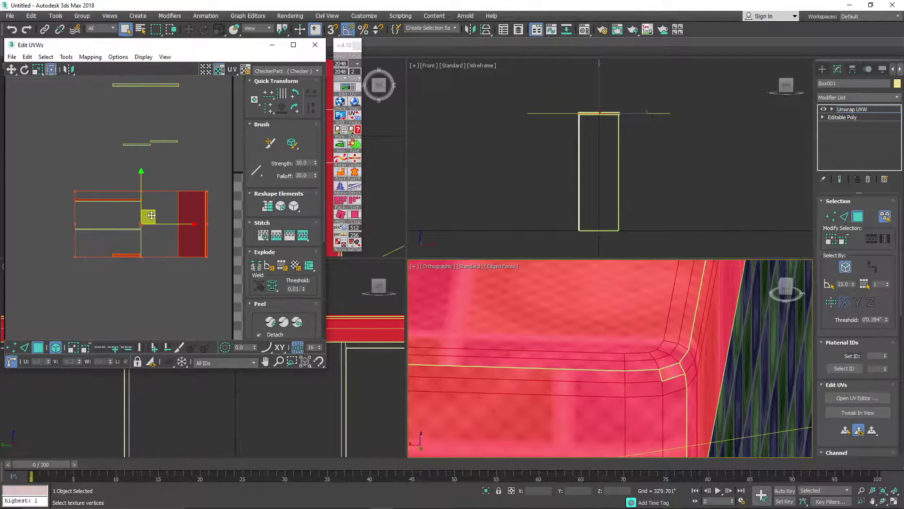
pyautogui.moveTo(151, 215); pyautogui.dragTo(233, 211)
pyautogui.moveTo(232, 220); pyautogui.dragTo(169, 228, button='middle')
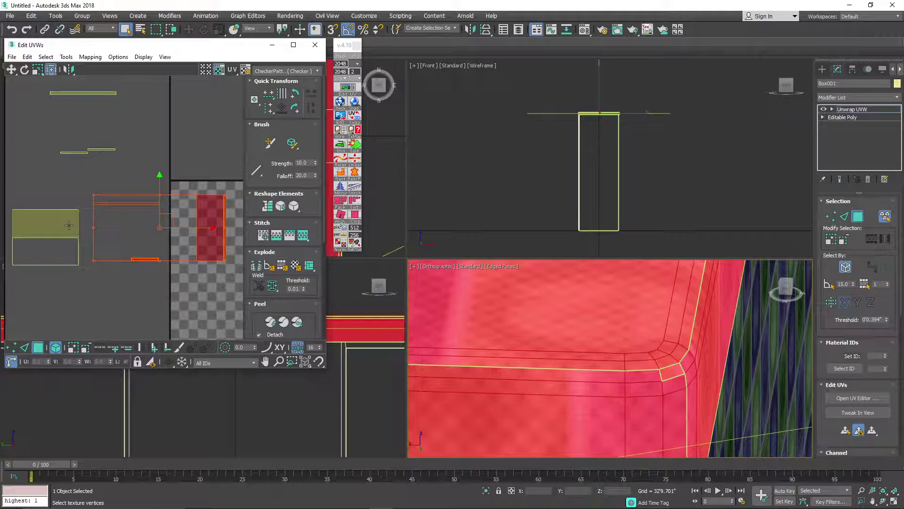
pyautogui.scroll(-5, 636, 339)
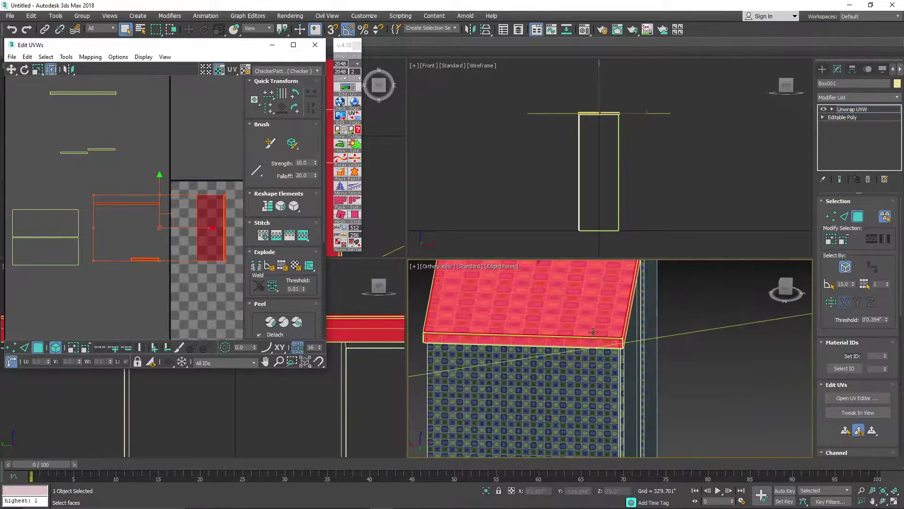
# - Set the quick planar map axis to Z and apply it to the selected top slab faces
pyautogui.moveTo(592, 332); pyautogui.dragTo(676, 341, button='middle')
pyautogui.moveTo(783, 290); pyautogui.dragTo(728, 338)
pyautogui.moveTo(789, 287); pyautogui.dragTo(782, 284)
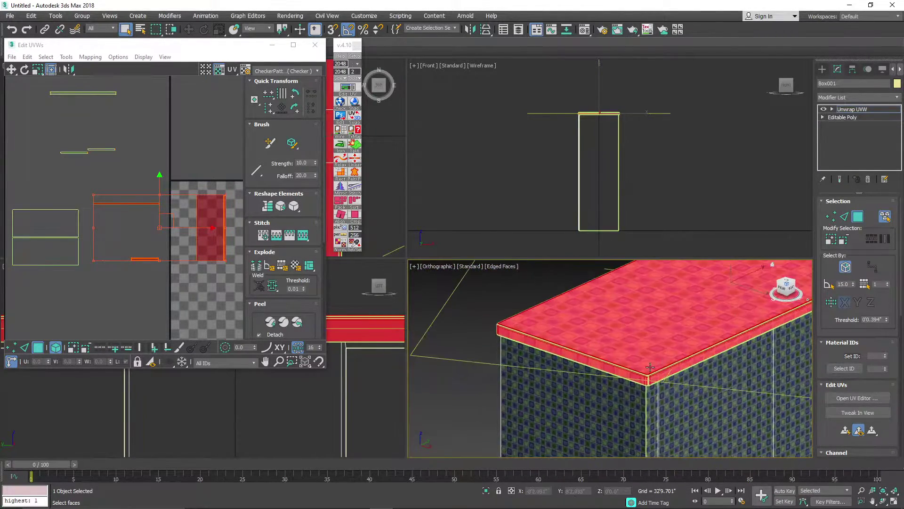
pyautogui.scroll(5, 649, 365)
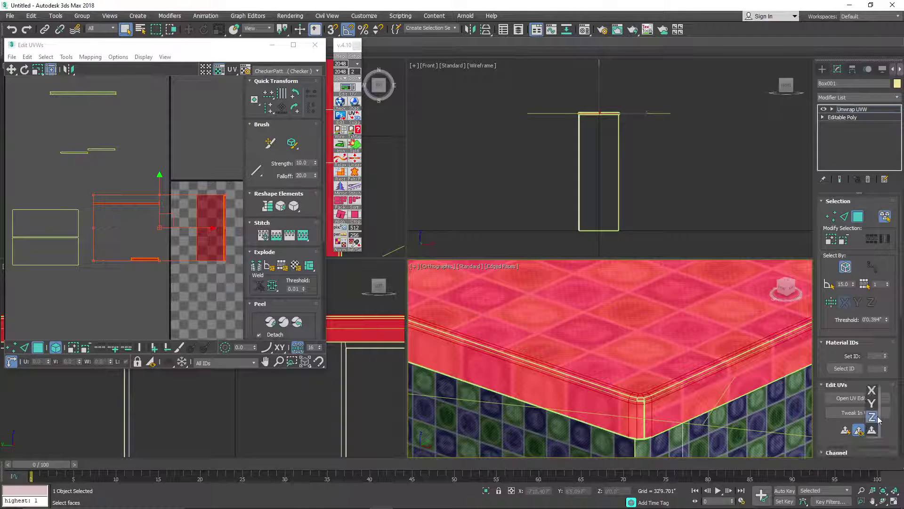
pyautogui.moveTo(877, 419); pyautogui.dragTo(873, 417)
pyautogui.click(846, 431)
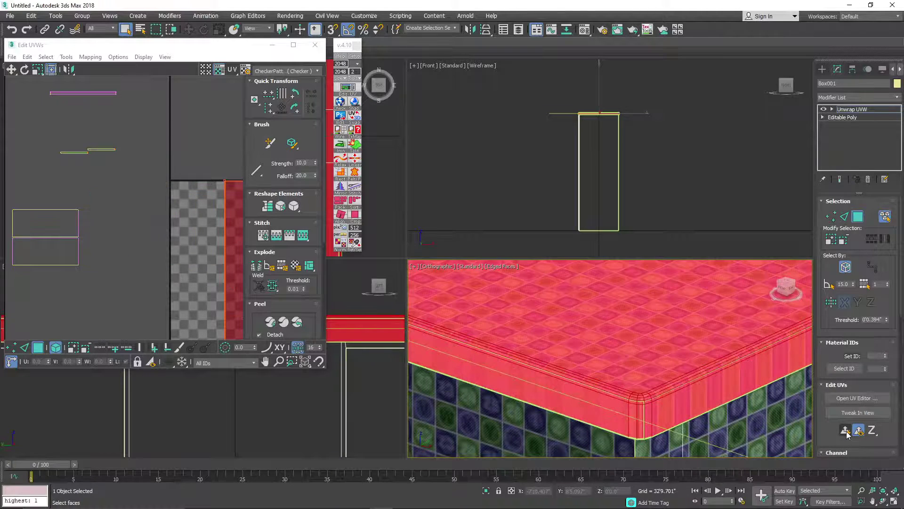
pyautogui.scroll(-3, 186, 260)
pyautogui.moveTo(234, 269); pyautogui.dragTo(164, 234, button='middle')
pyautogui.scroll(5, 164, 235)
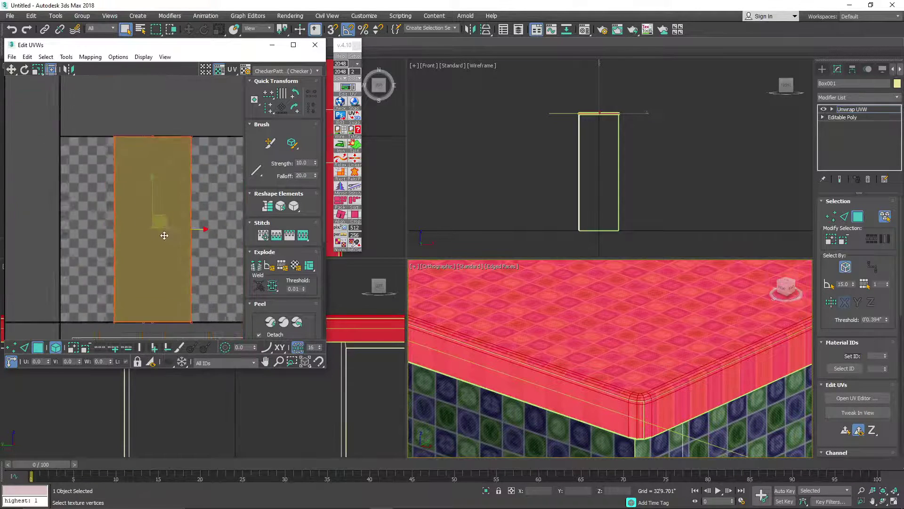
pyautogui.scroll(-7, 146, 281)
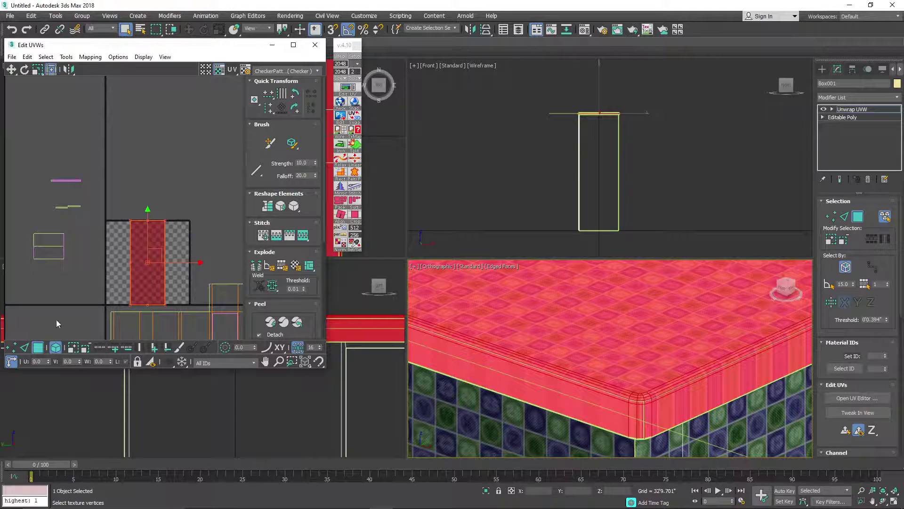
# - Relax the top slab's planar-mapped island until flat, repeating the relax to spread its bevelled corners and side strips
pyautogui.scroll(4, 165, 275)
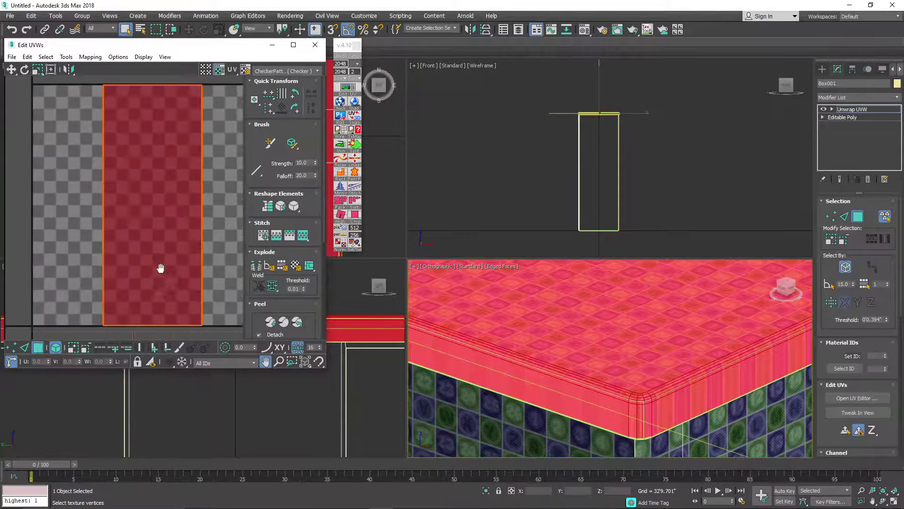
pyautogui.scroll(6, 666, 364)
pyautogui.scroll(-6, 666, 364)
pyautogui.scroll(5, 651, 347)
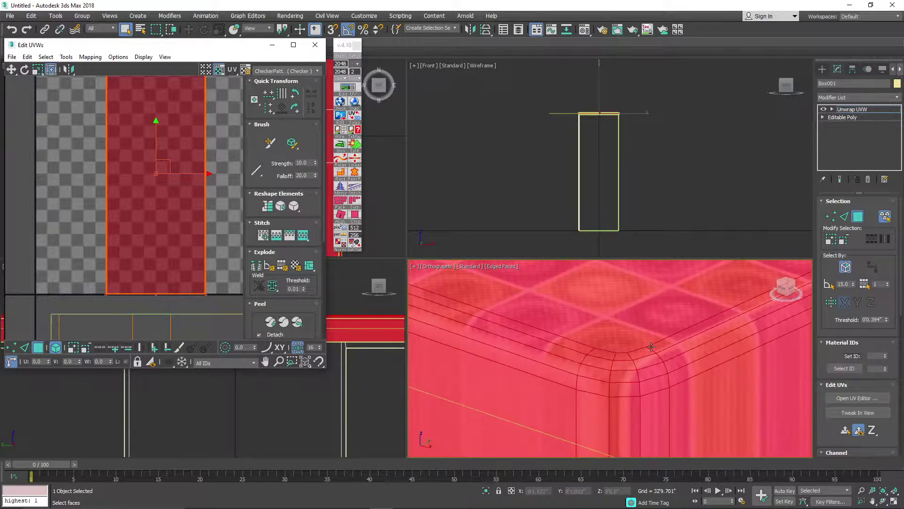
pyautogui.click(293, 206)
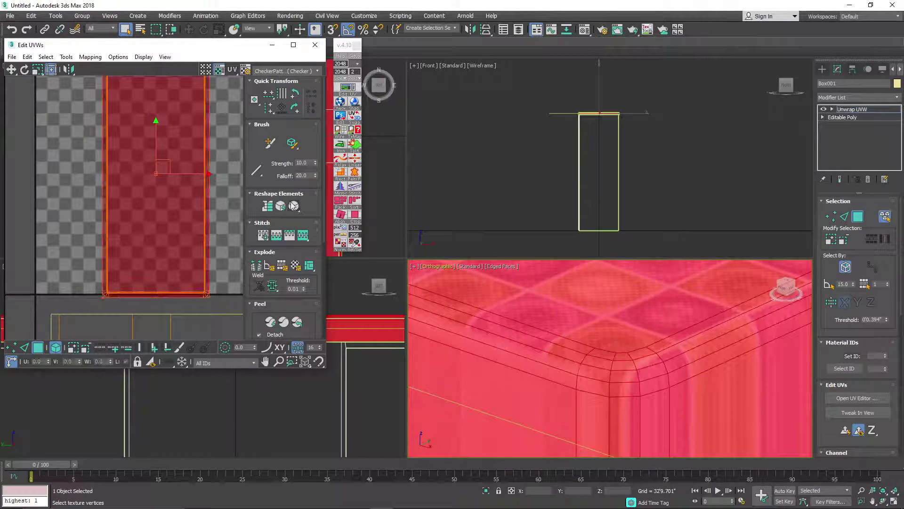
pyautogui.scroll(6, 177, 261)
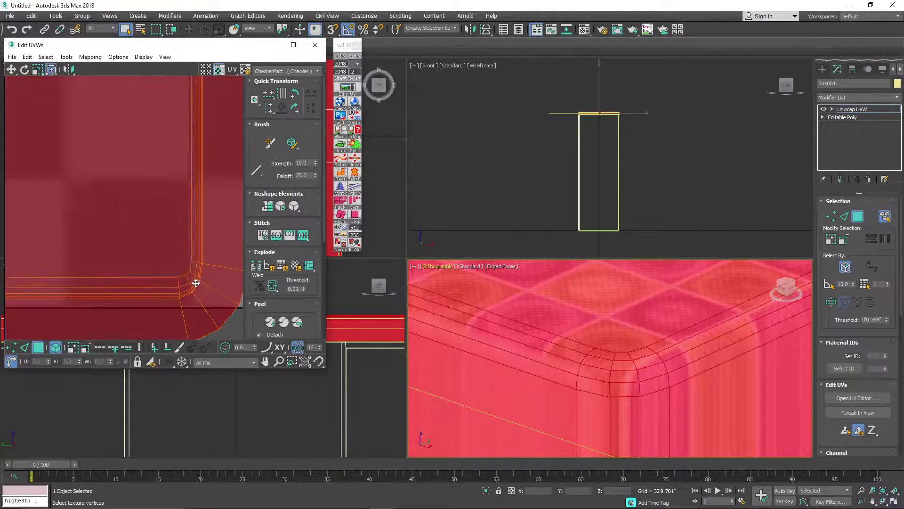
pyautogui.scroll(5, 177, 260)
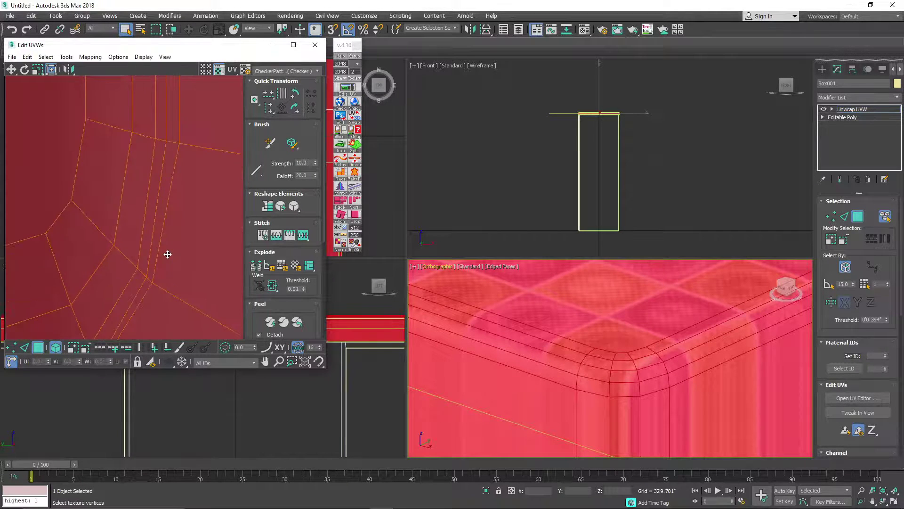
pyautogui.scroll(-3, 170, 258)
pyautogui.scroll(-3, 172, 261)
pyautogui.click(296, 206)
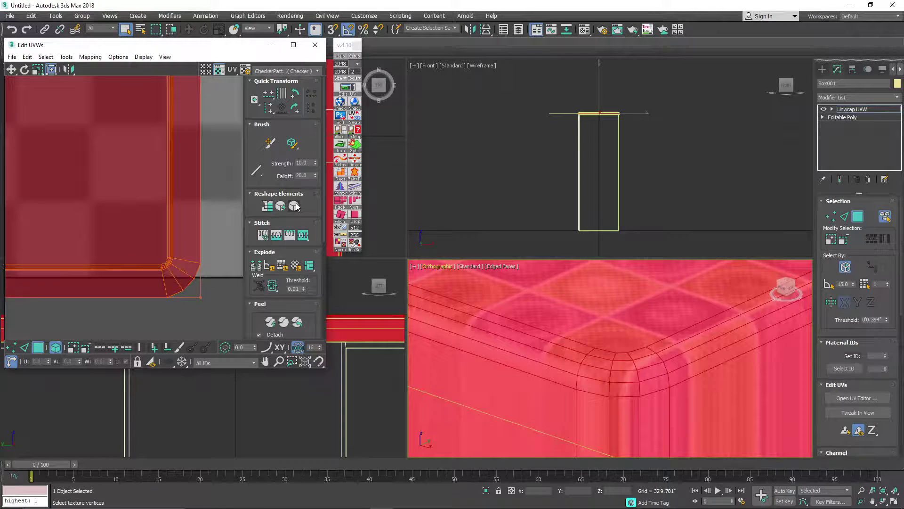
pyautogui.click(296, 205)
pyautogui.scroll(5, 121, 304)
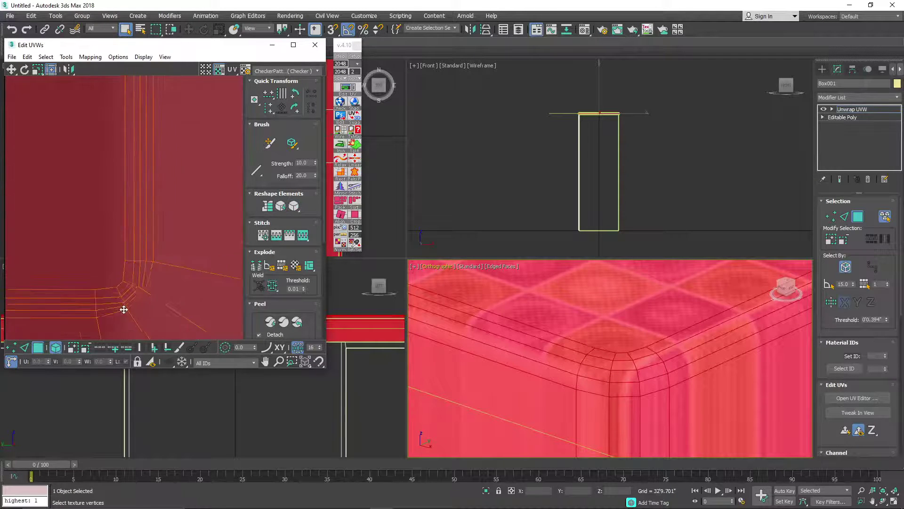
pyautogui.scroll(-5, 151, 267)
# - Clear the selection and examine the relaxed island's corners and the checker pattern across the cabinet's top slab
pyautogui.click(201, 241)
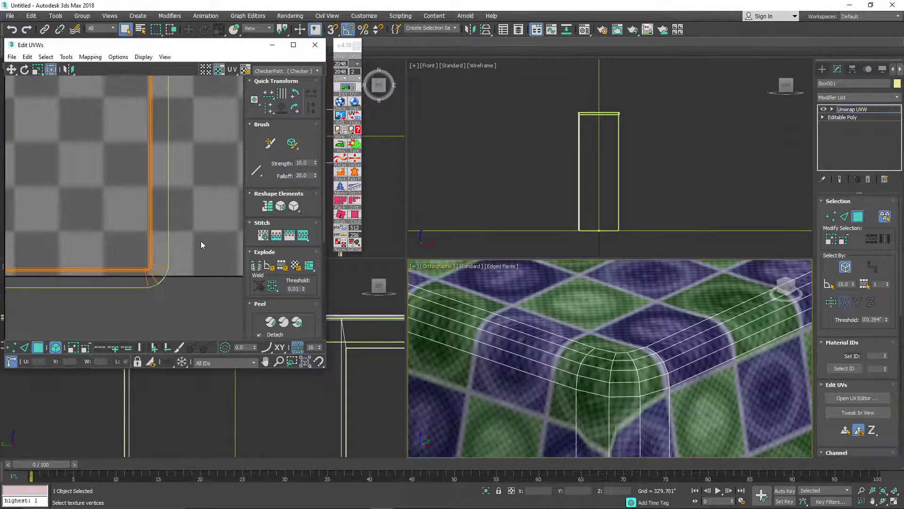
pyautogui.scroll(-2, 158, 231)
pyautogui.scroll(-6, 647, 353)
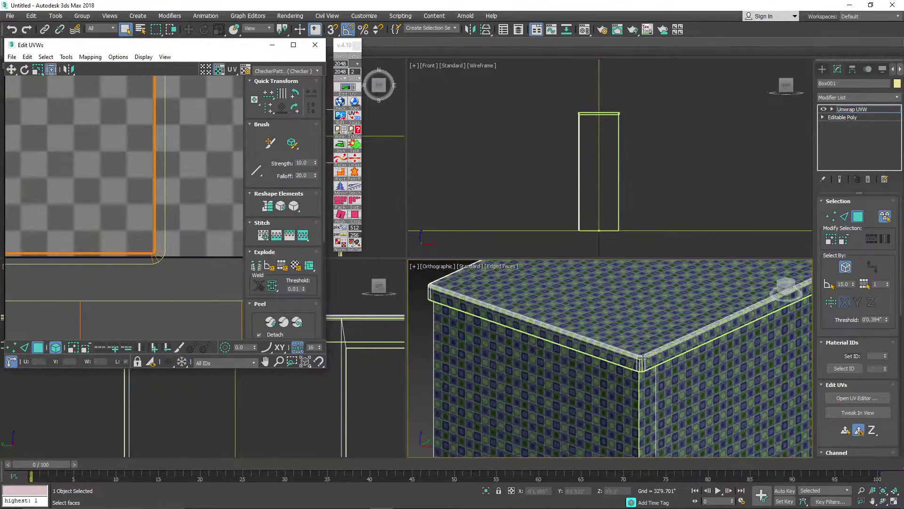
pyautogui.scroll(-4, 646, 355)
pyautogui.moveTo(647, 355); pyautogui.dragTo(606, 374, button='middle')
pyautogui.scroll(-5, 158, 191)
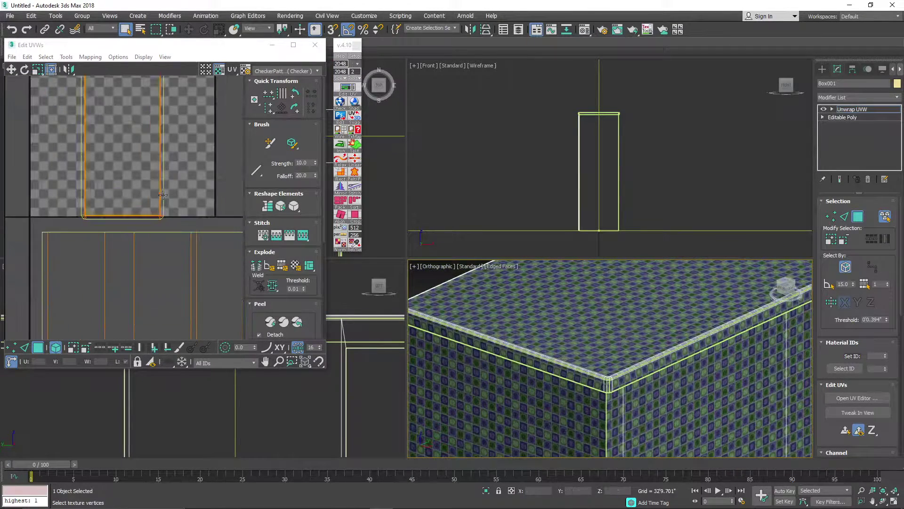
pyautogui.moveTo(157, 200); pyautogui.dragTo(198, 258, button='middle')
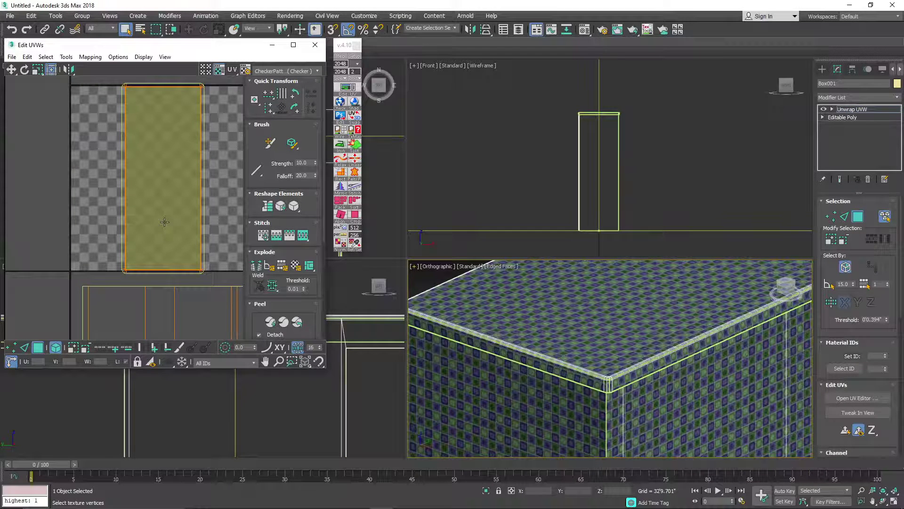
pyautogui.scroll(8, 130, 145)
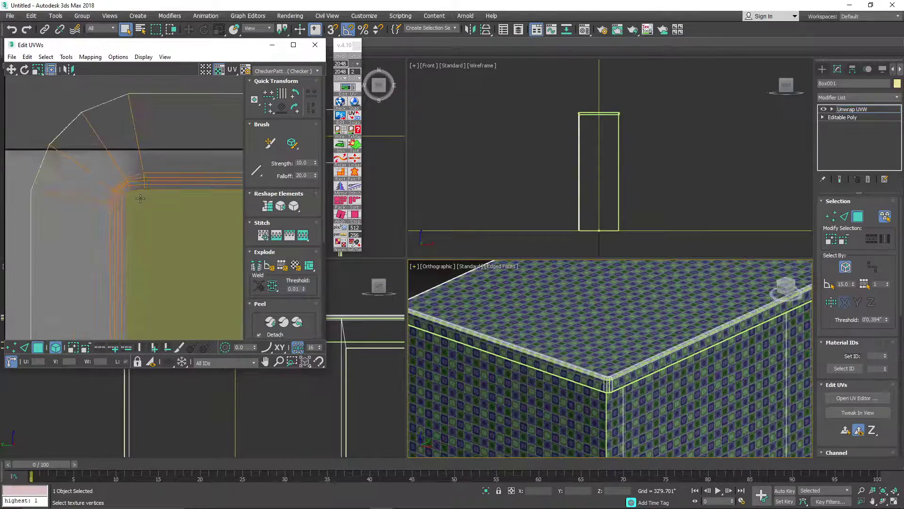
pyautogui.scroll(-2, 113, 182)
pyautogui.click(107, 180)
pyautogui.scroll(-3, 127, 178)
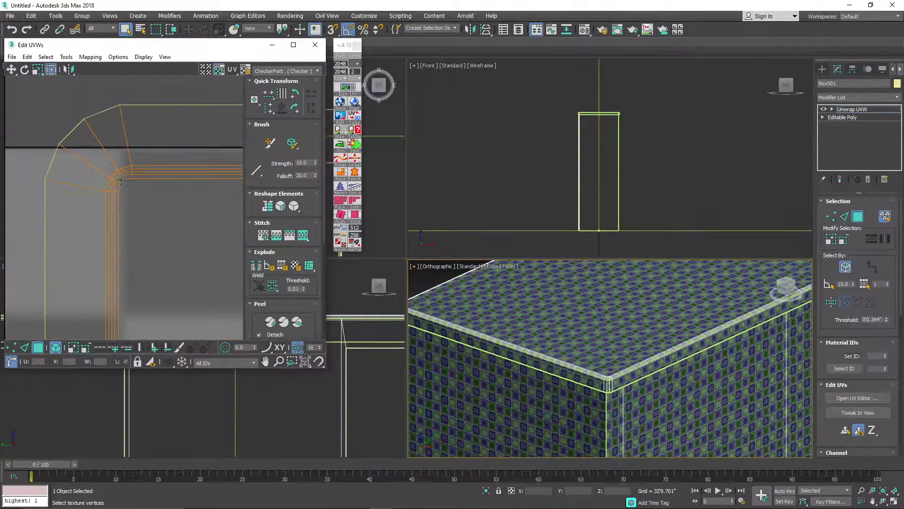
pyautogui.scroll(-6, 732, 363)
pyautogui.scroll(3, 791, 332)
pyautogui.scroll(5, 745, 309)
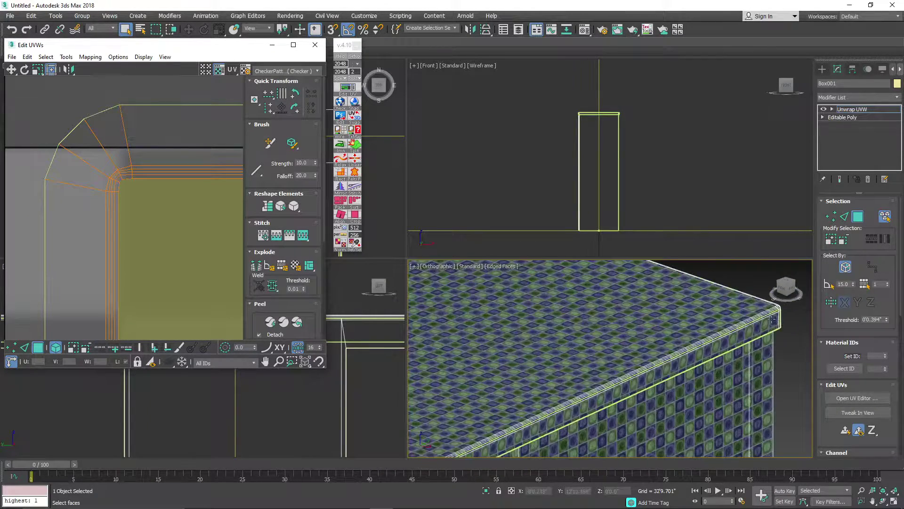
pyautogui.scroll(-4, 694, 392)
pyautogui.moveTo(694, 391); pyautogui.dragTo(723, 360, button='middle')
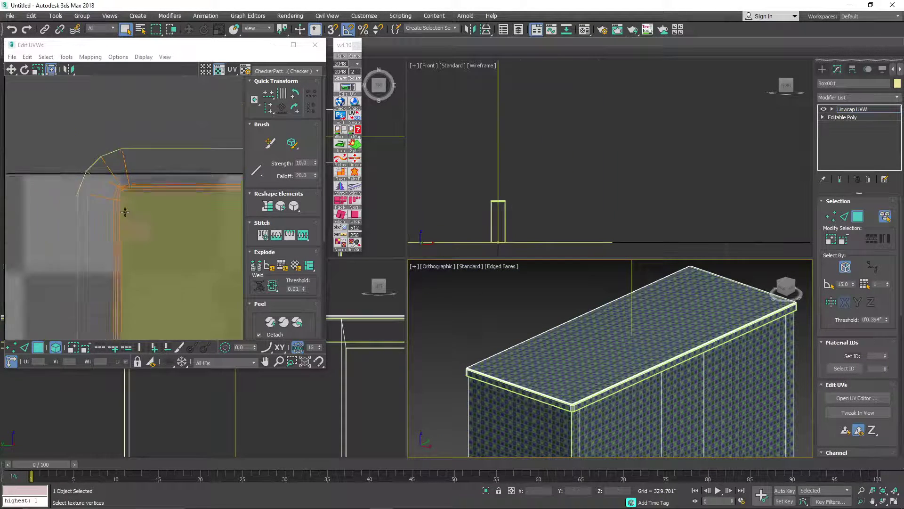
# - Select the top slab's relaxed island and move it out of the checker tile, down beside the other islands
pyautogui.scroll(-3, 138, 255)
pyautogui.click(137, 255)
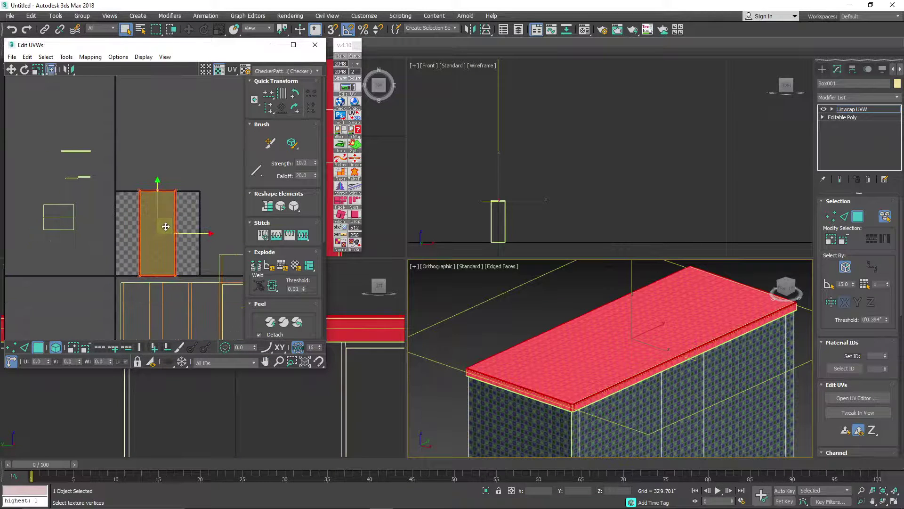
pyautogui.moveTo(155, 257); pyautogui.dragTo(52, 299)
# - Select the upper of the two stacked panel islands and add the thin strip islands above it to the selection
pyautogui.scroll(4, 78, 265)
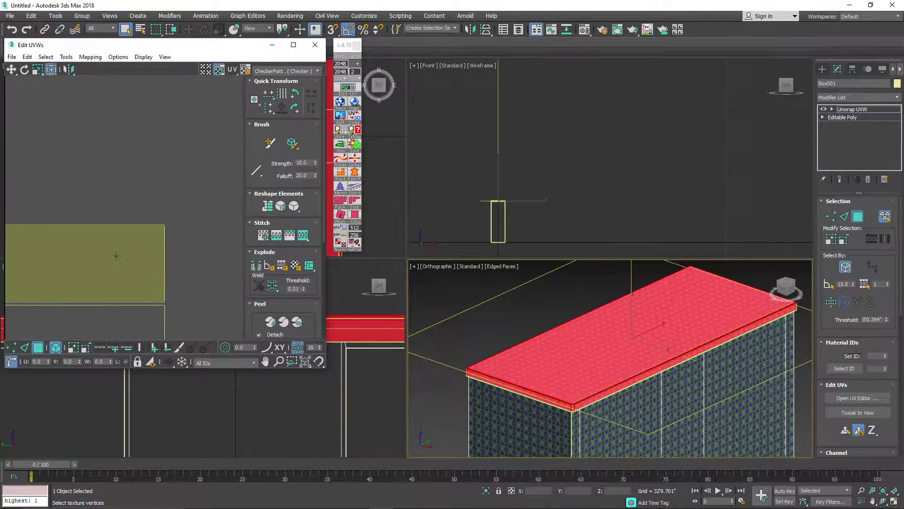
pyautogui.scroll(-3, 116, 255)
pyautogui.click(164, 201)
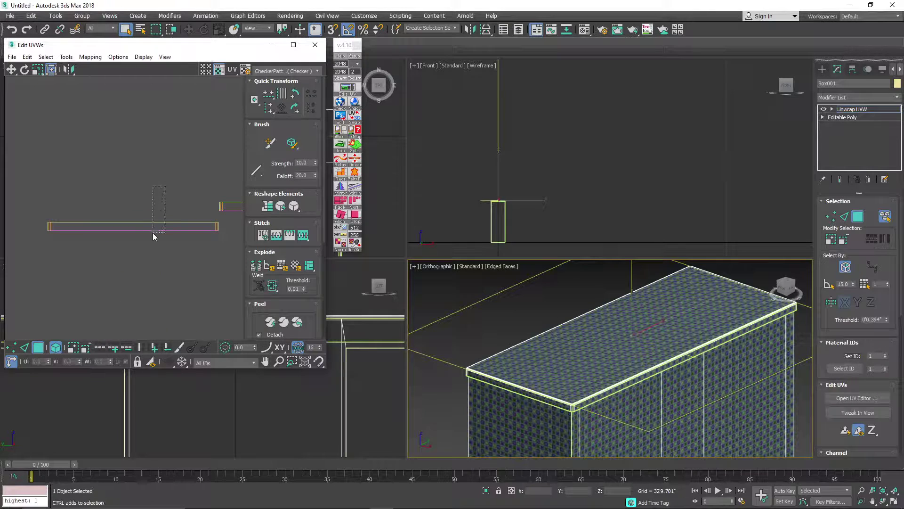
pyautogui.moveTo(152, 232); pyautogui.dragTo(118, 194)
pyautogui.scroll(-5, 84, 226)
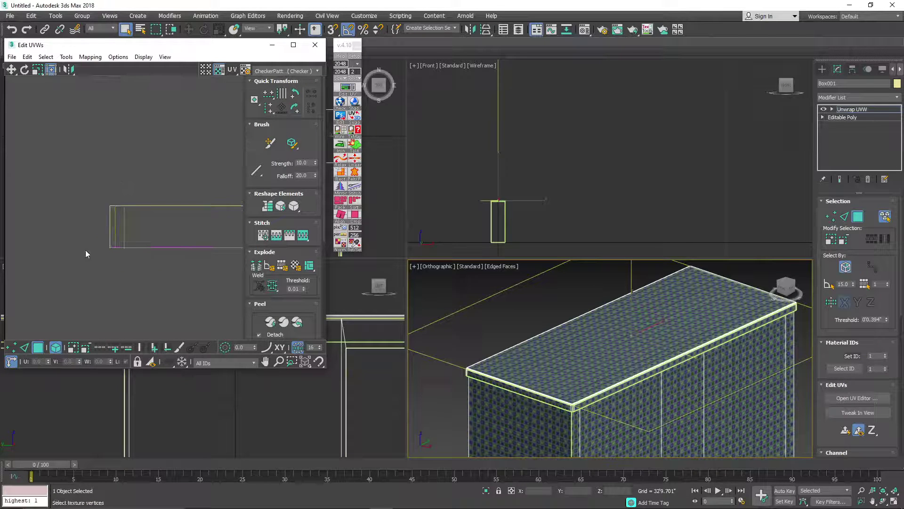
pyautogui.scroll(6, 135, 264)
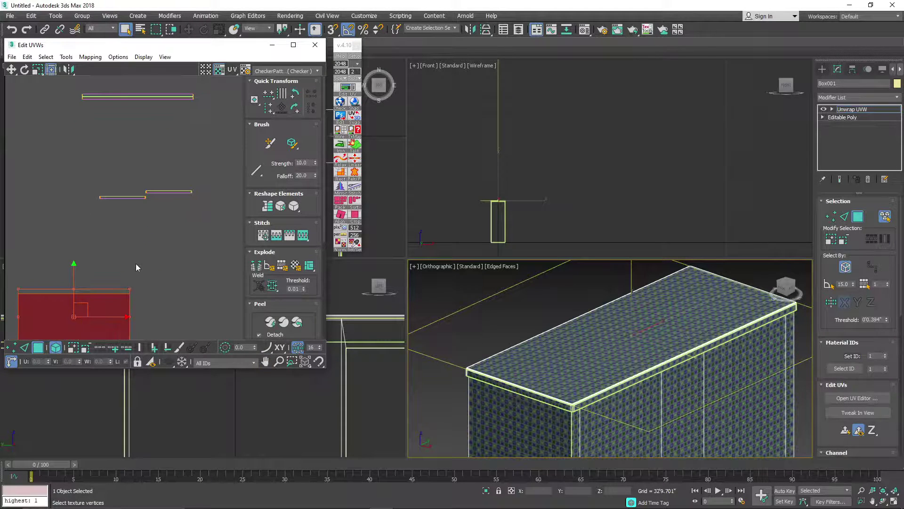
pyautogui.scroll(-5, 171, 238)
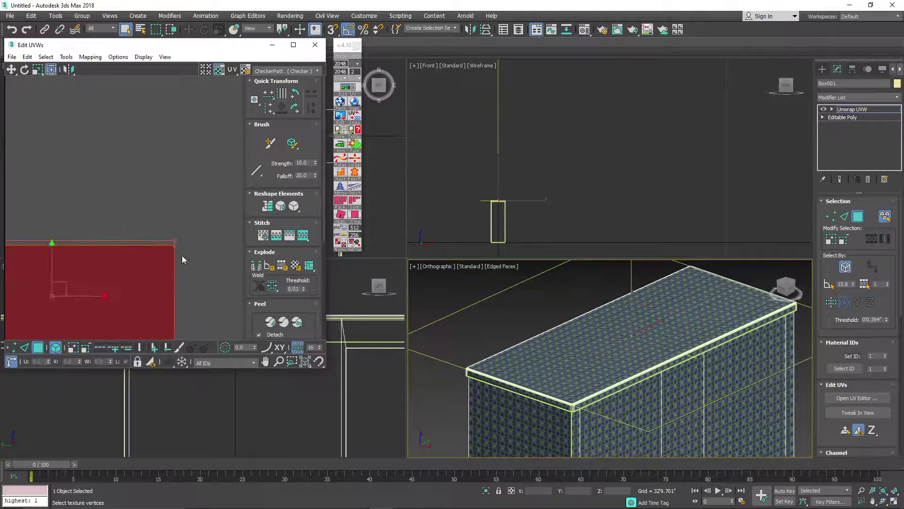
pyautogui.keyDown('ctrl'); pyautogui.moveTo(160, 169); pyautogui.dragTo(93, 226); pyautogui.keyUp('ctrl')
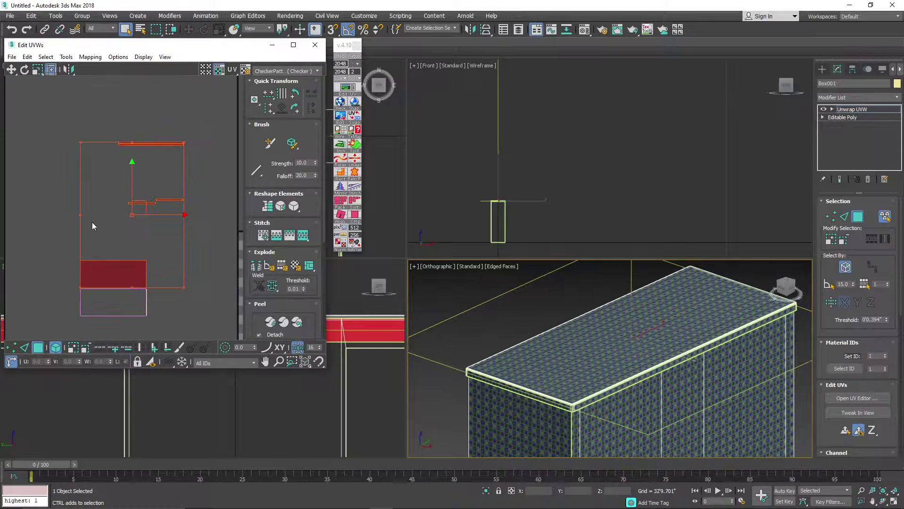
# - Apply a quick planar map along Z to the selected panel and its thin strips
pyautogui.click(874, 429)
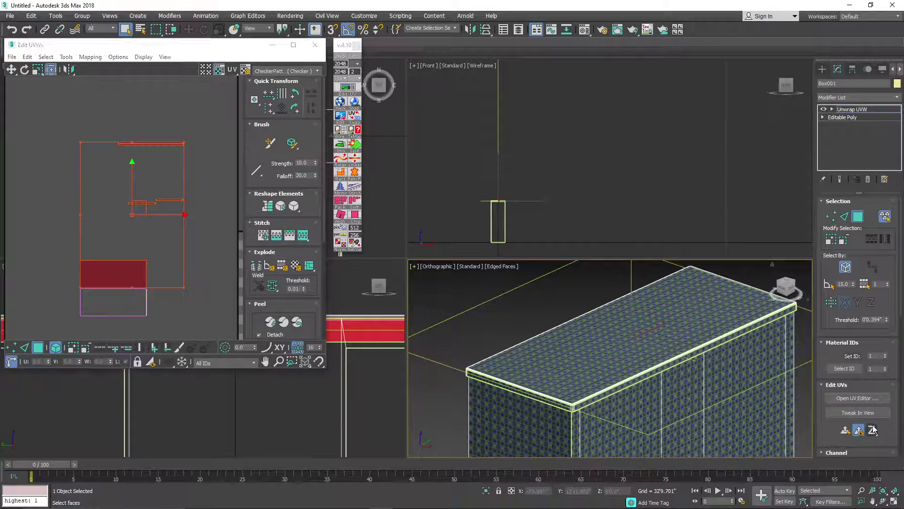
pyautogui.click(845, 430)
pyautogui.scroll(-4, 158, 262)
pyautogui.scroll(-3, 157, 262)
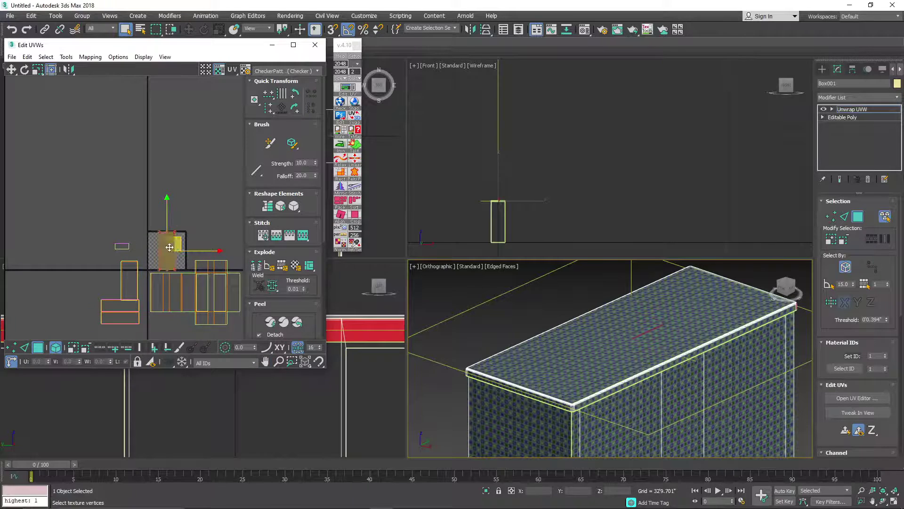
# - Try to relax the newly mapped panel-and-strips island until flat, and undo the attempt
pyautogui.scroll(8, 167, 267)
pyautogui.scroll(8, 58, 317)
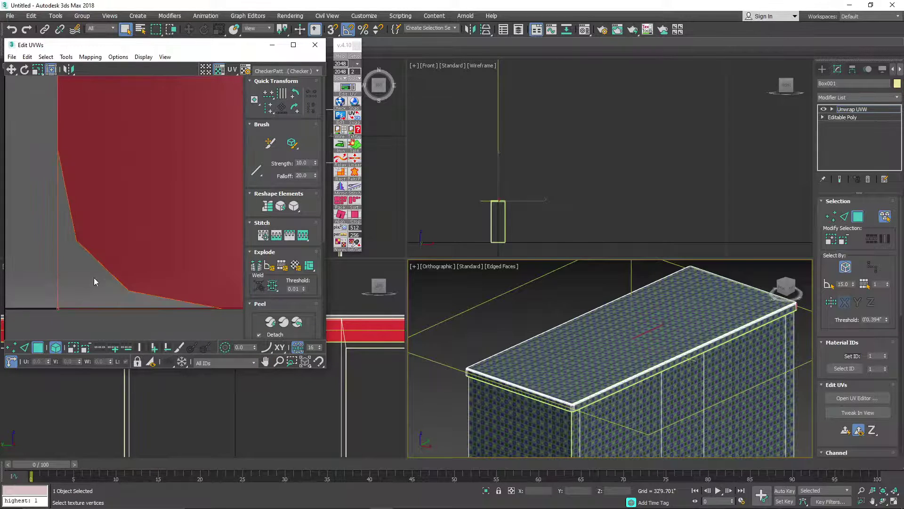
pyautogui.scroll(3, 94, 278)
pyautogui.click(294, 206)
pyautogui.scroll(-6, 152, 213)
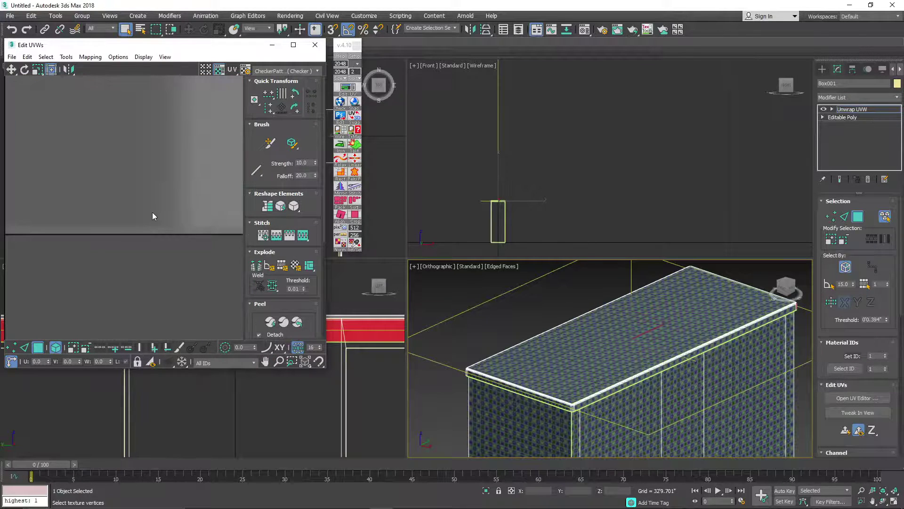
pyautogui.scroll(8, 157, 167)
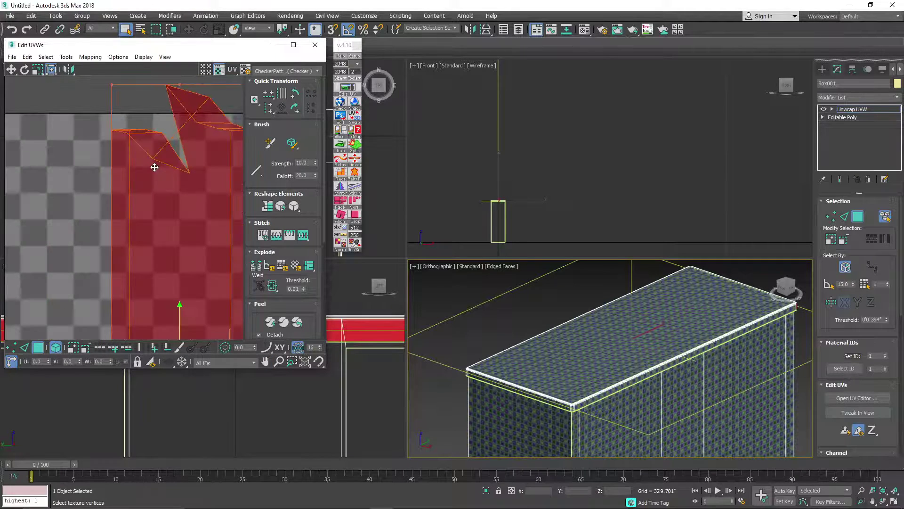
pyautogui.hotkey('ctrl', 'z')
pyautogui.hotkey('ctrl', 'z')
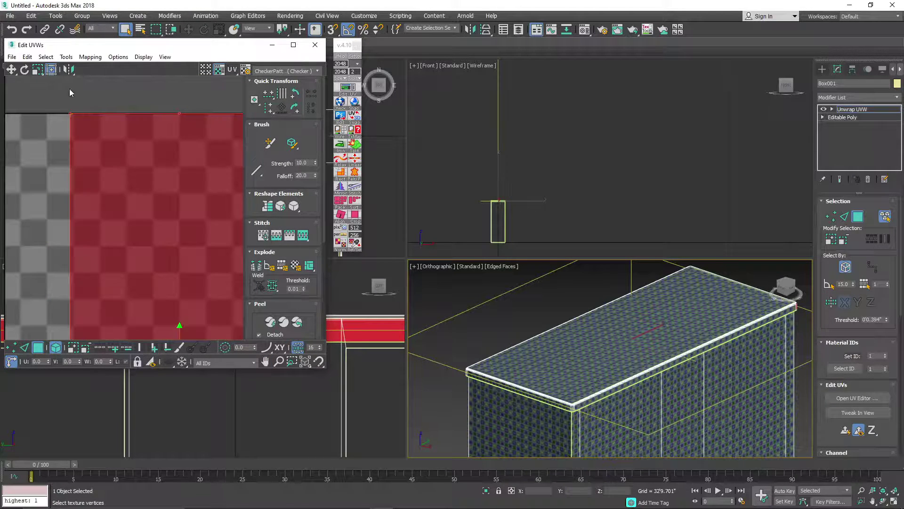
# - Mirror the newly mapped panel-and-strips island and relax it until flat
pyautogui.click(70, 70)
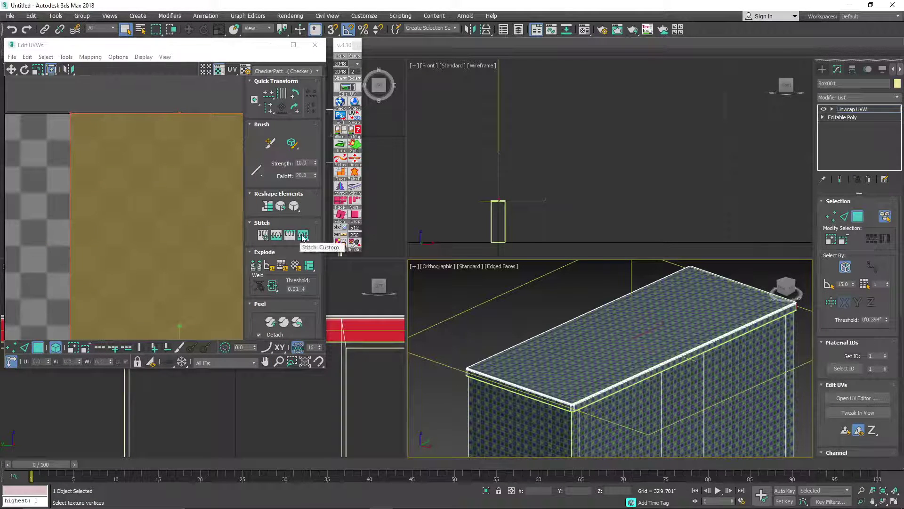
pyautogui.click(293, 205)
pyautogui.scroll(-5, 197, 190)
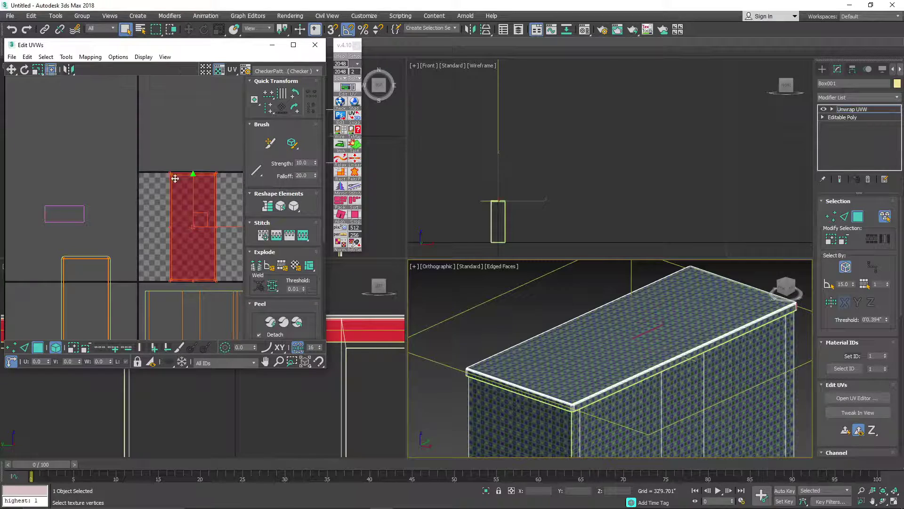
# - Move the relaxed slab island out of the texture tile and place it beside the other islands outside the tile
pyautogui.moveTo(630, 387); pyautogui.dragTo(578, 320, button='middle')
pyautogui.scroll(5, 589, 376)
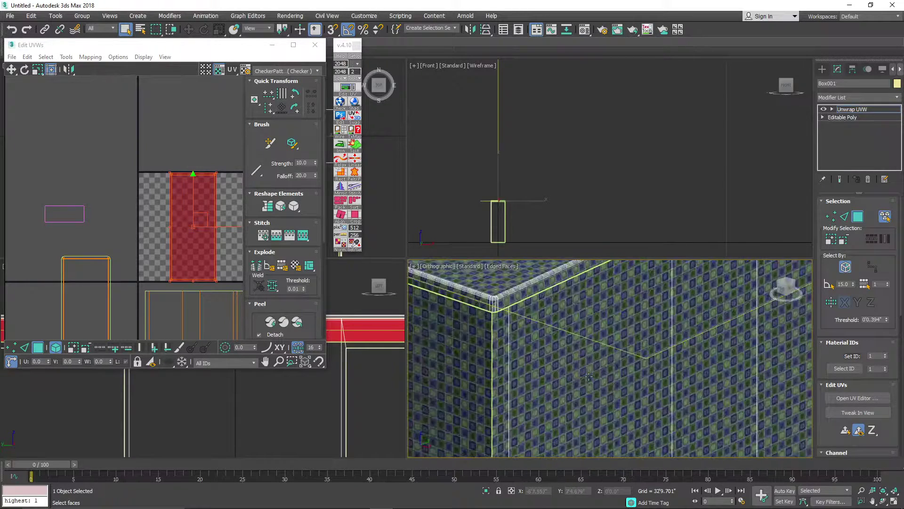
pyautogui.scroll(6, 141, 235)
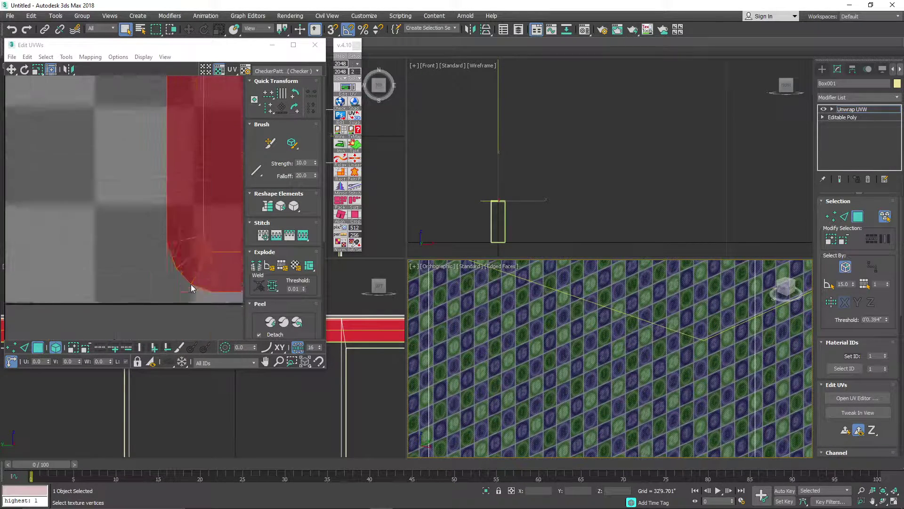
pyautogui.scroll(-10, 188, 285)
pyautogui.moveTo(199, 252); pyautogui.dragTo(171, 275)
pyautogui.scroll(5, 164, 305)
pyautogui.scroll(-5, 164, 305)
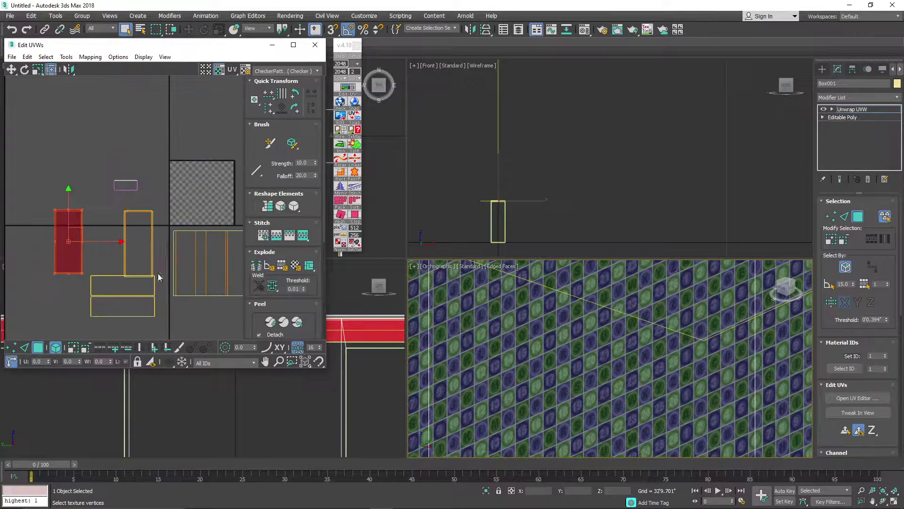
pyautogui.scroll(4, 123, 193)
pyautogui.scroll(-8, 149, 214)
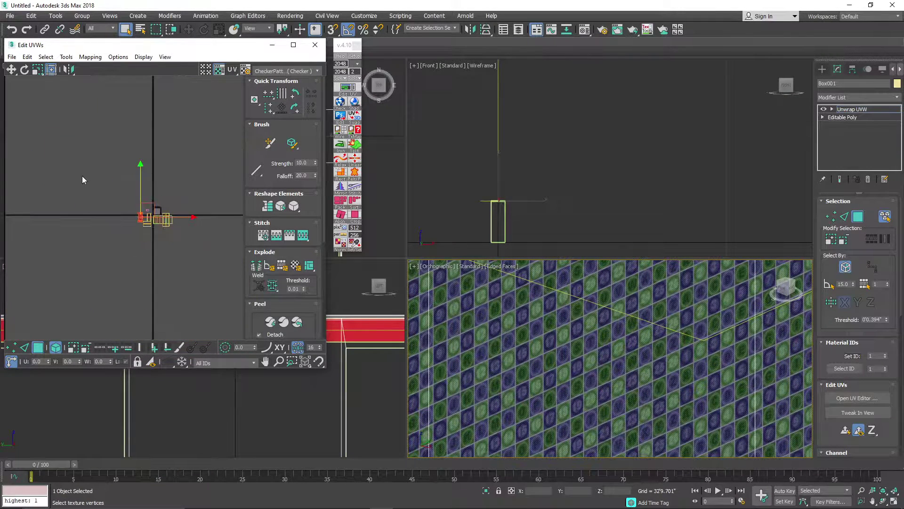
# - Select the large cabinet body island and move it farther from the texture tile, clear of the small islands
pyautogui.moveTo(83, 177); pyautogui.dragTo(213, 255)
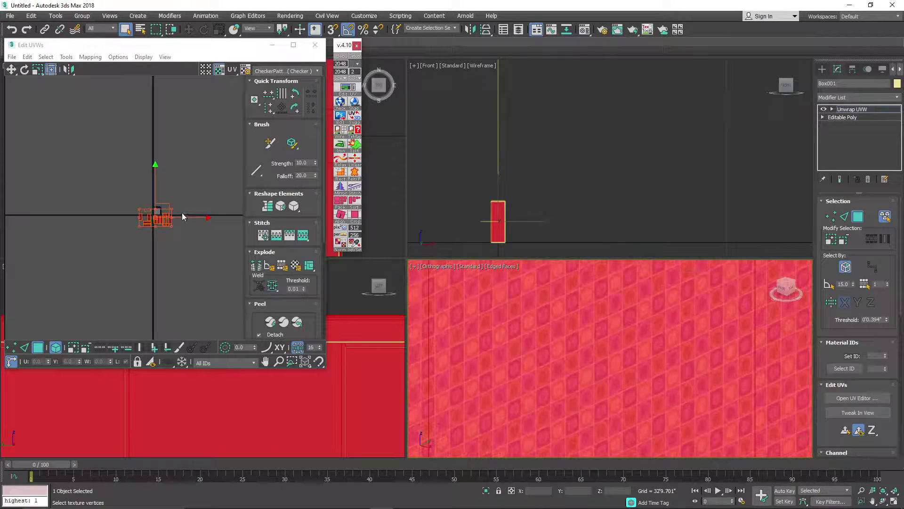
pyautogui.scroll(2, 146, 235)
pyautogui.scroll(5, 188, 225)
pyautogui.press('z')
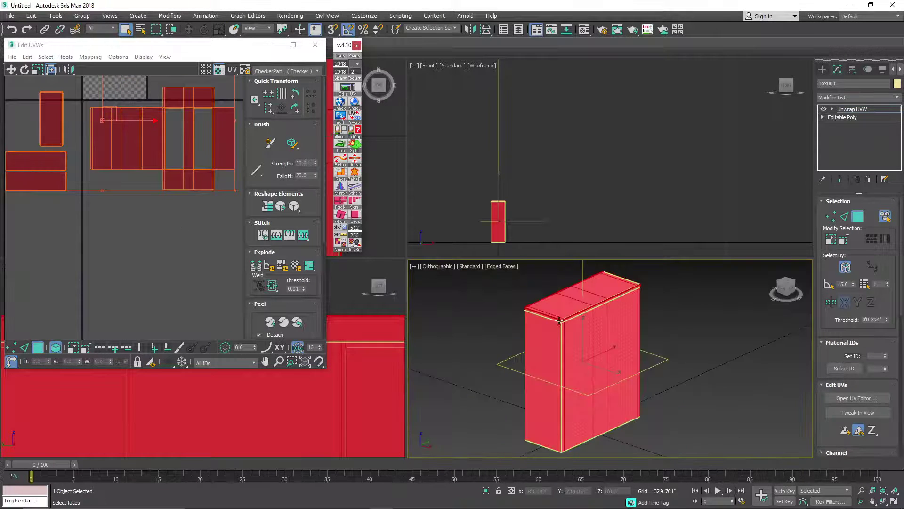
pyautogui.scroll(6, 557, 307)
pyautogui.click(170, 223)
pyautogui.moveTo(165, 154); pyautogui.dragTo(164, 206, button='middle')
pyautogui.click(92, 216)
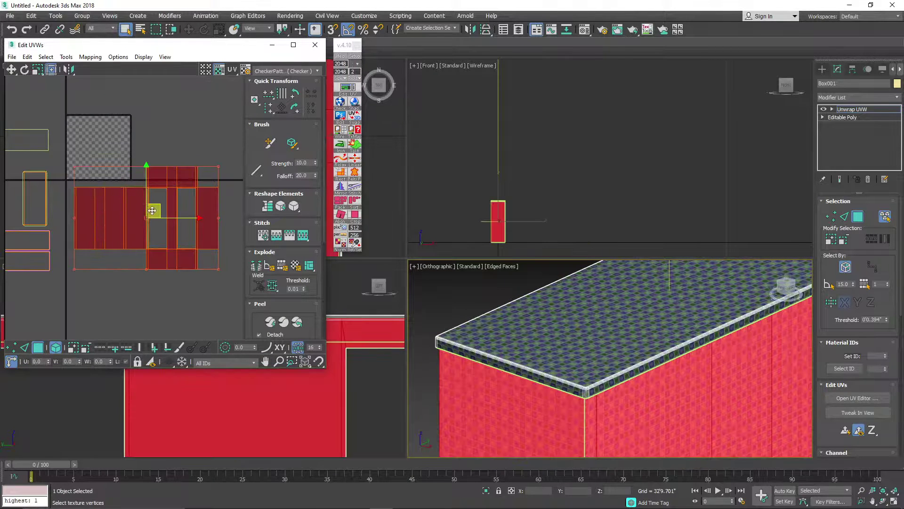
pyautogui.moveTo(152, 210); pyautogui.dragTo(180, 237)
# - Examine the checker pattern on the cabinet's top and side faces for scale and orientation
pyautogui.moveTo(71, 230); pyautogui.dragTo(107, 206, button='middle')
pyautogui.scroll(2, 72, 232)
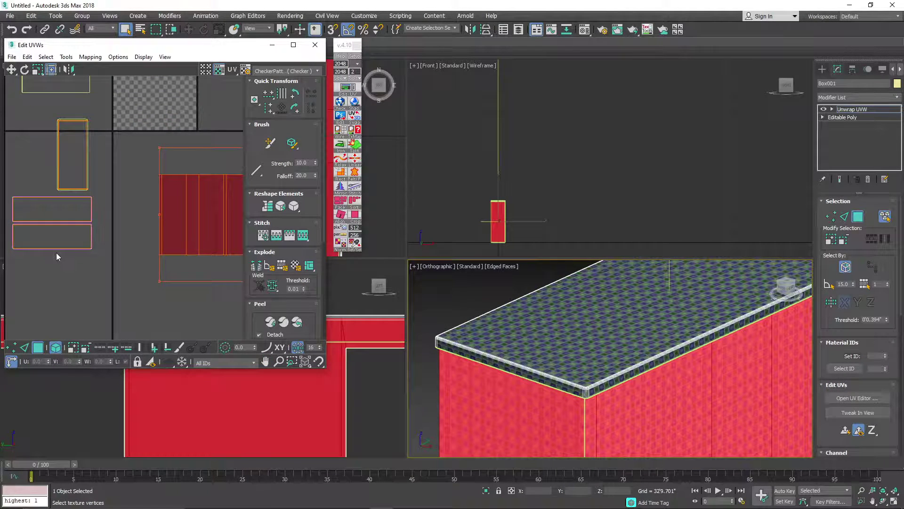
pyautogui.moveTo(738, 393); pyautogui.dragTo(637, 346, button='middle')
pyautogui.scroll(-4, 567, 349)
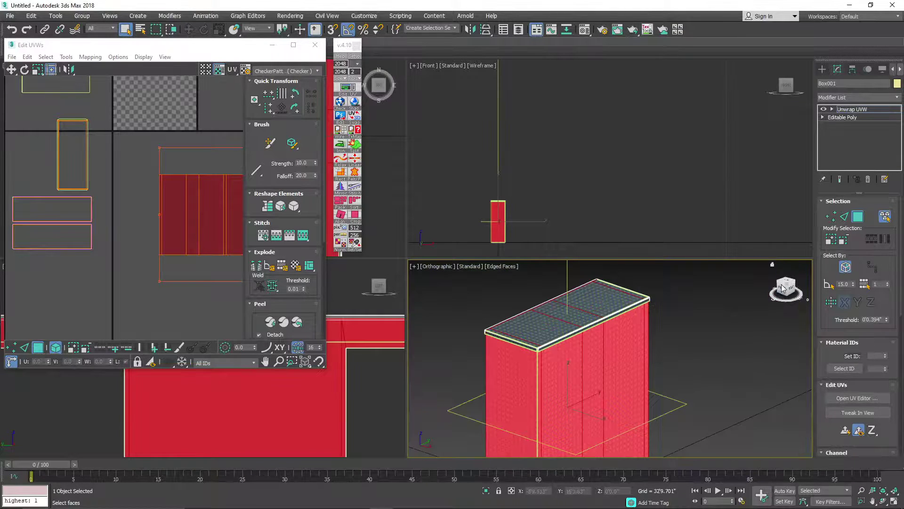
pyautogui.moveTo(783, 288); pyautogui.dragTo(804, 284)
pyautogui.moveTo(464, 337); pyautogui.dragTo(579, 304, button='middle')
pyautogui.scroll(10, 579, 304)
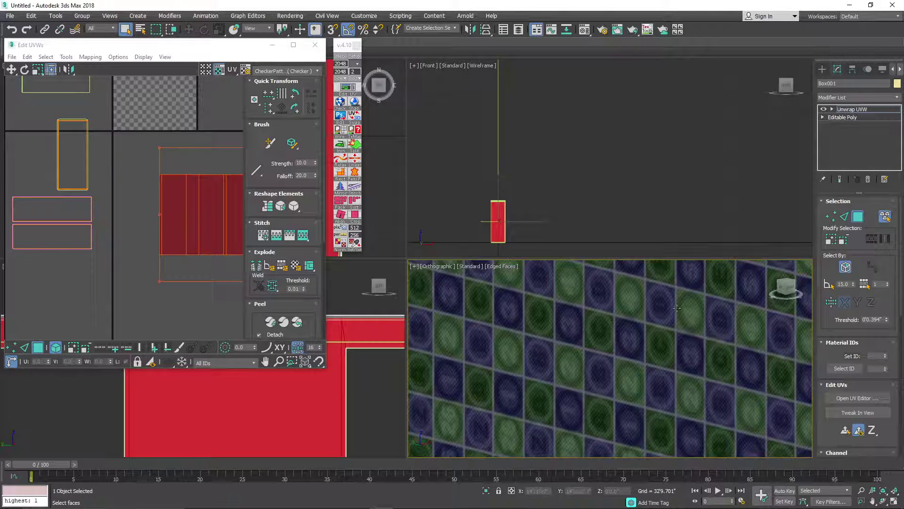
pyautogui.scroll(-5, 652, 351)
# - Rotate the upper of the two stacked horizontal panel islands upright and move it toward the cabinet body island
pyautogui.click(41, 211)
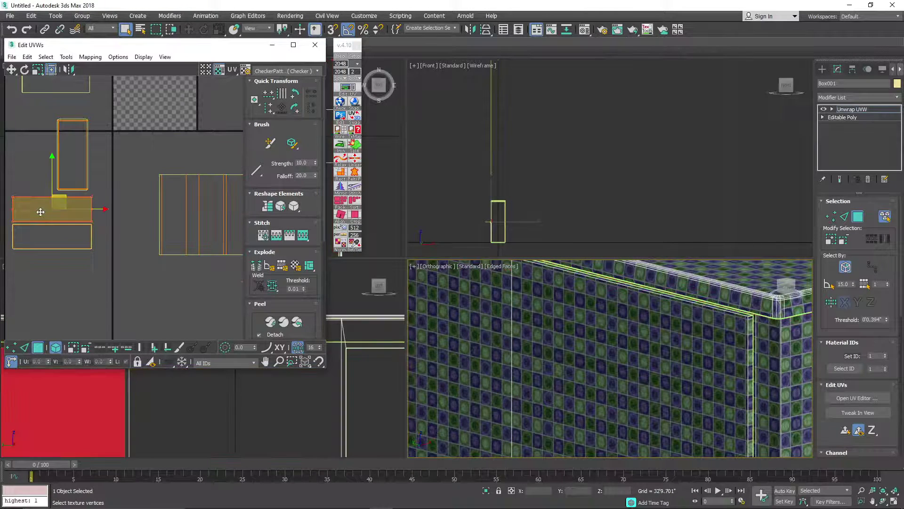
pyautogui.moveTo(534, 353); pyautogui.dragTo(694, 369, button='middle')
pyautogui.scroll(8, 610, 325)
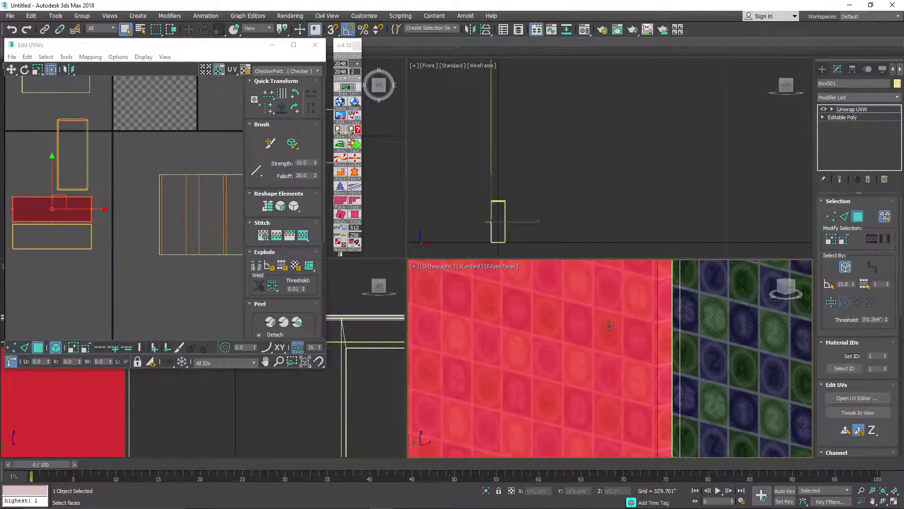
pyautogui.scroll(-1, 609, 325)
pyautogui.moveTo(57, 195); pyautogui.dragTo(70, 195, button='middle')
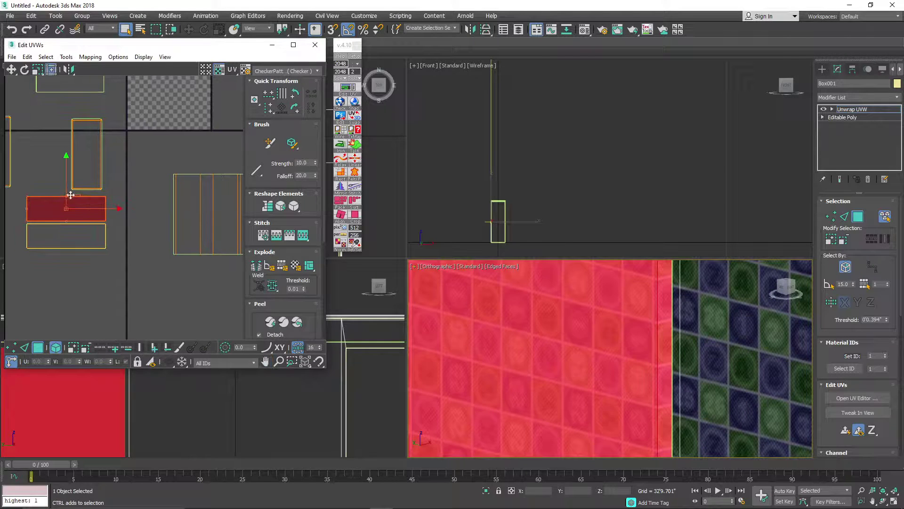
pyautogui.moveTo(67, 195); pyautogui.dragTo(126, 213)
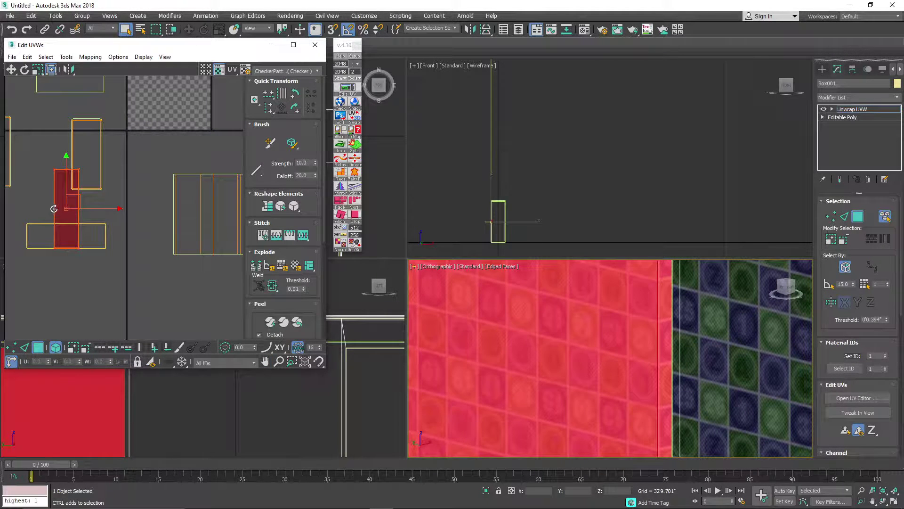
pyautogui.moveTo(54, 209); pyautogui.dragTo(146, 207)
pyautogui.moveTo(84, 209); pyautogui.dragTo(135, 209)
# - Rotate the remaining horizontal panel island upright and move it beside the first upright panel
pyautogui.click(66, 235)
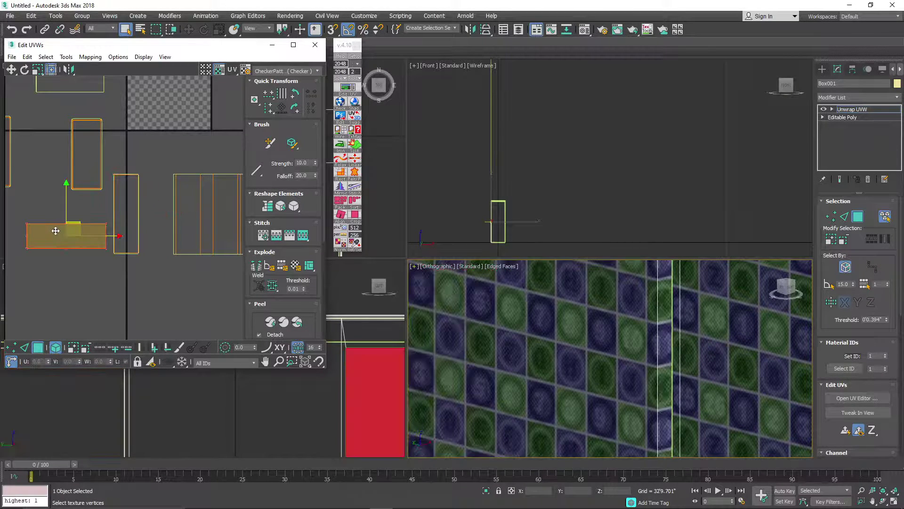
pyautogui.scroll(-5, 675, 359)
pyautogui.scroll(6, 555, 322)
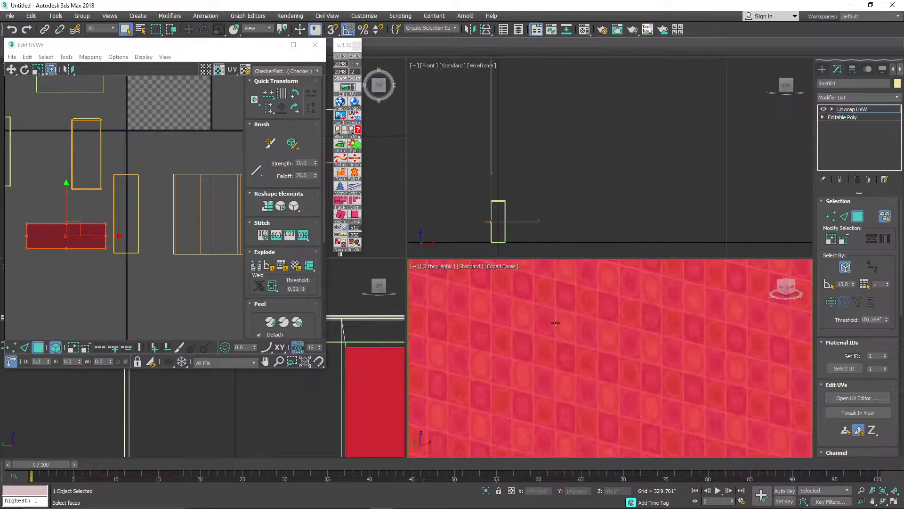
pyautogui.moveTo(68, 223); pyautogui.dragTo(157, 208)
# - Nudge the second upright panel island close to the first, with a narrow gap and their upper edges level
pyautogui.scroll(6, 141, 185)
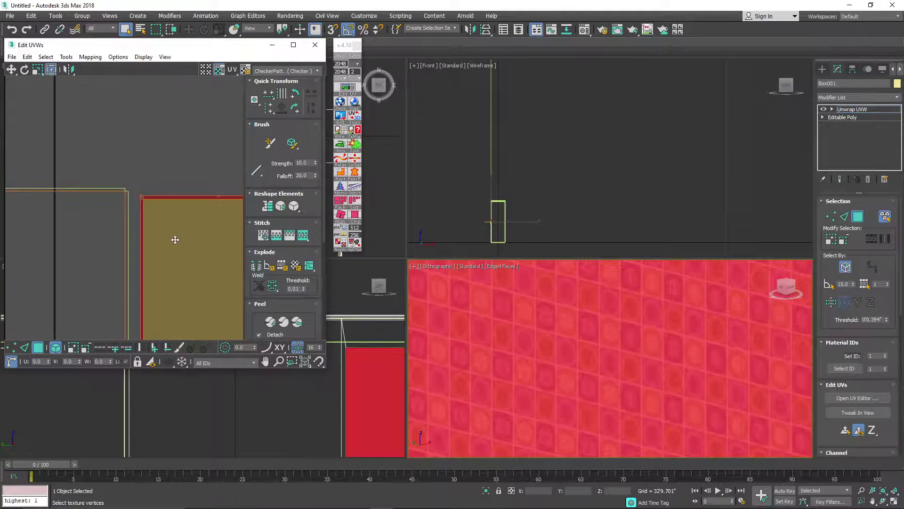
pyautogui.moveTo(173, 238); pyautogui.dragTo(170, 228)
pyautogui.scroll(5, 135, 204)
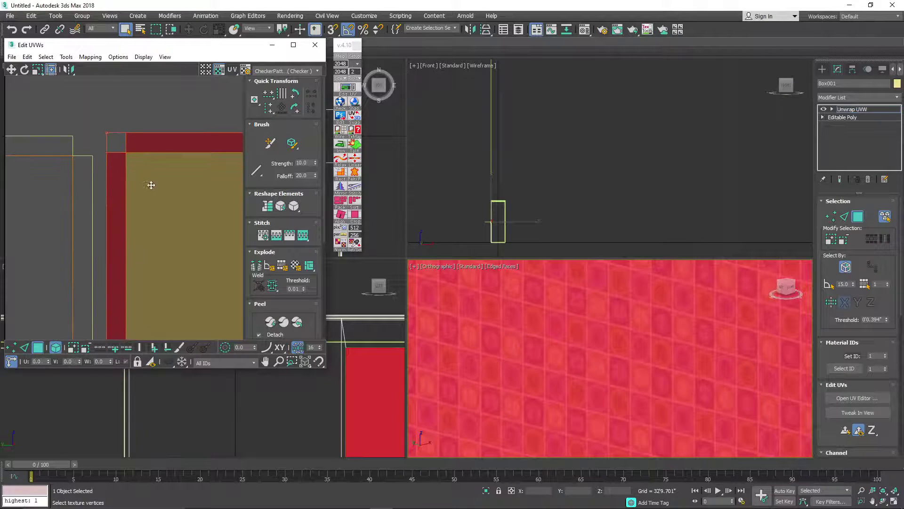
pyautogui.moveTo(169, 186); pyautogui.dragTo(160, 188)
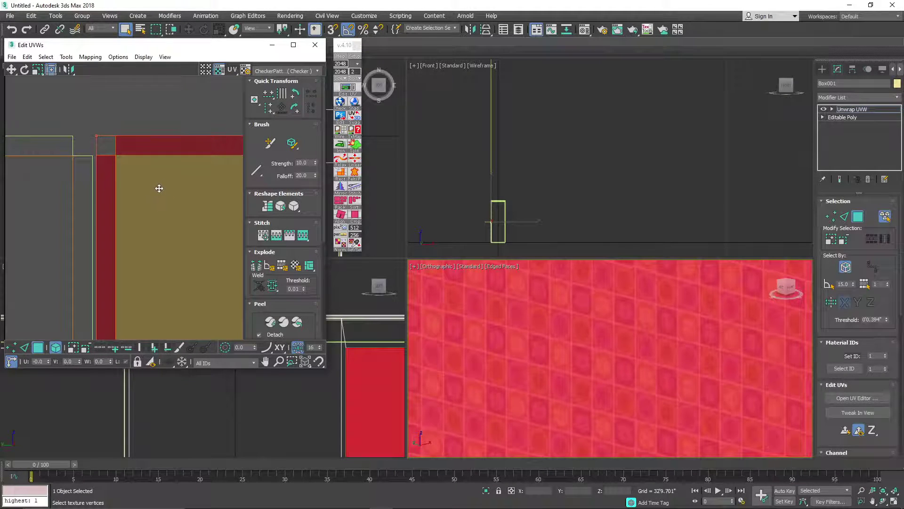
pyautogui.scroll(-6, 158, 189)
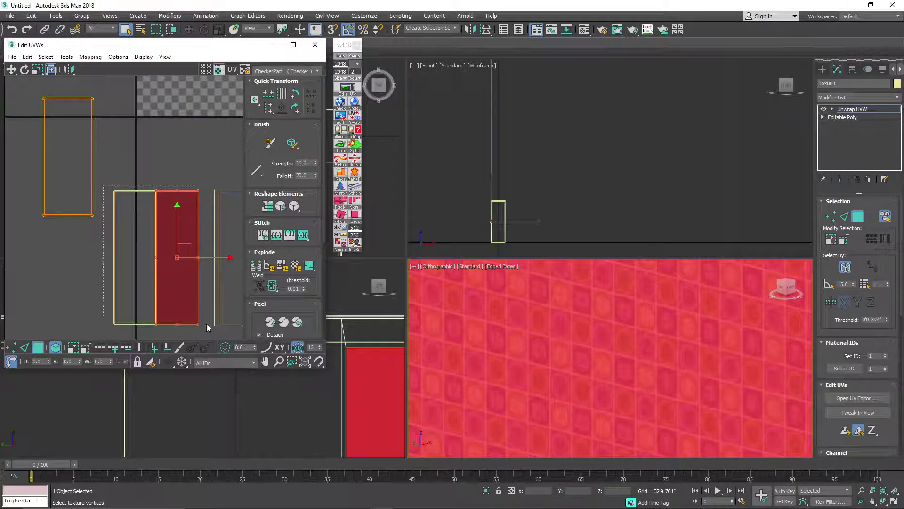
# - Select both upright panel islands and fit them together into the lower-left corner of the texture tile
pyautogui.moveTo(204, 335); pyautogui.dragTo(110, 187)
pyautogui.scroll(-6, 114, 245)
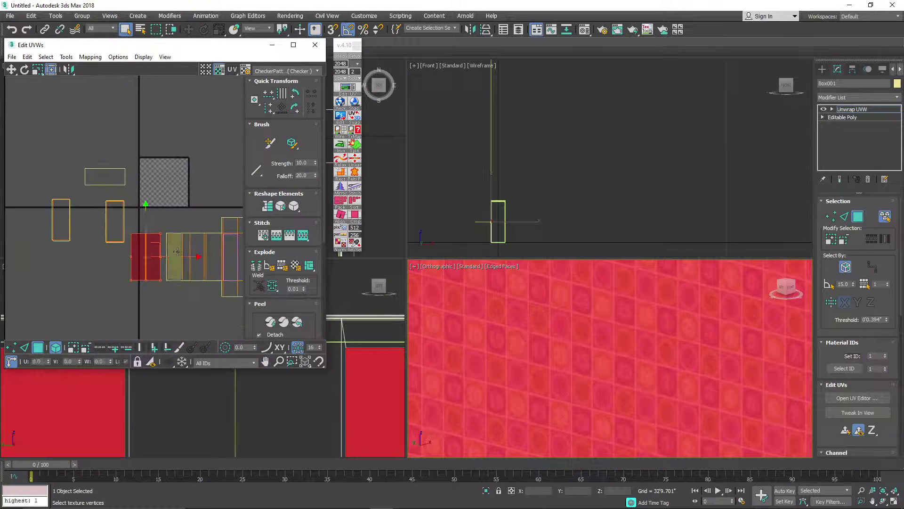
pyautogui.moveTo(125, 246); pyautogui.dragTo(276, 258)
pyautogui.moveTo(245, 251); pyautogui.dragTo(216, 256, button='middle')
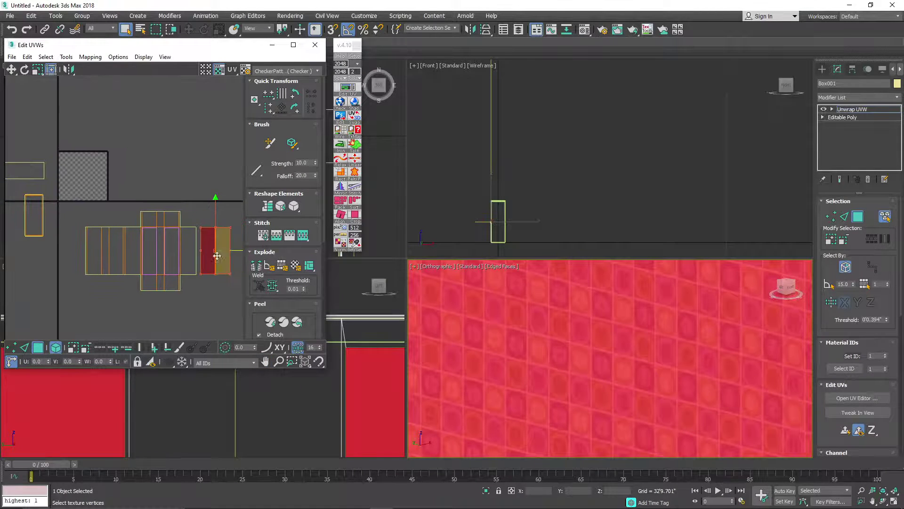
pyautogui.moveTo(225, 247); pyautogui.dragTo(83, 172)
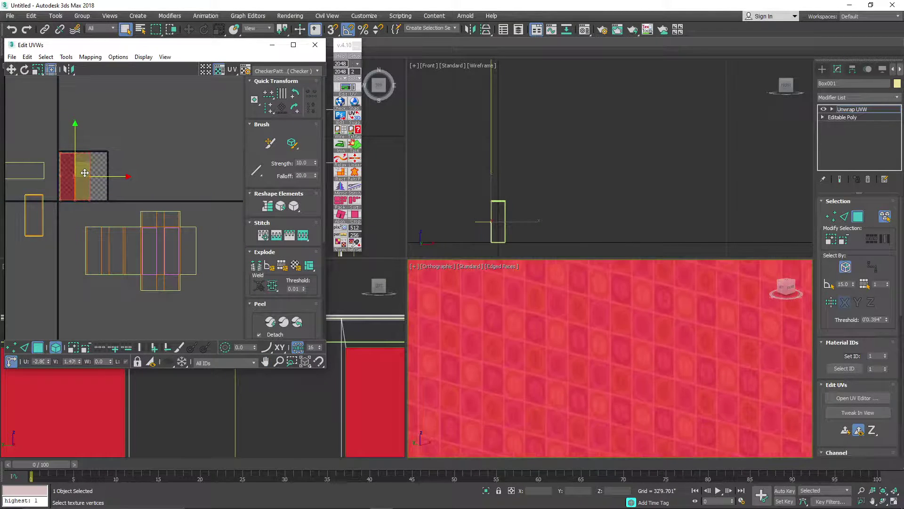
pyautogui.scroll(8, 83, 173)
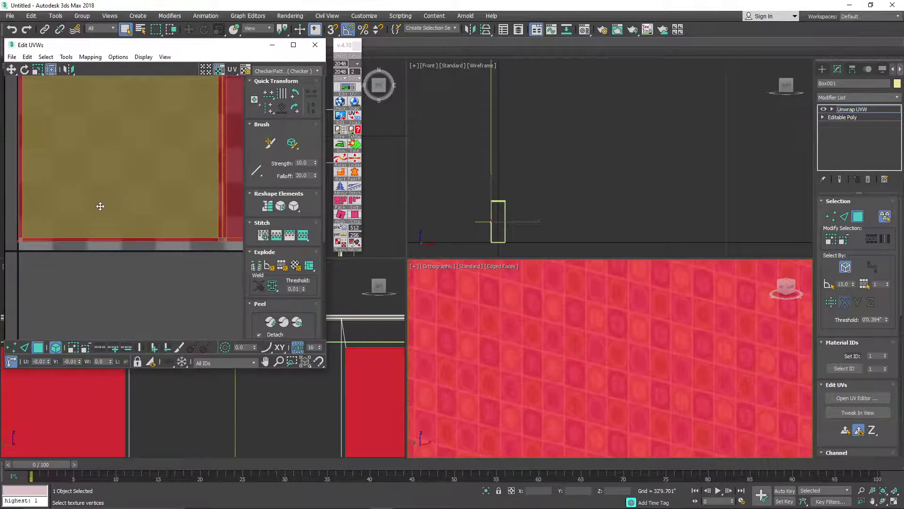
pyautogui.moveTo(101, 213); pyautogui.dragTo(101, 212)
pyautogui.scroll(-8, 101, 212)
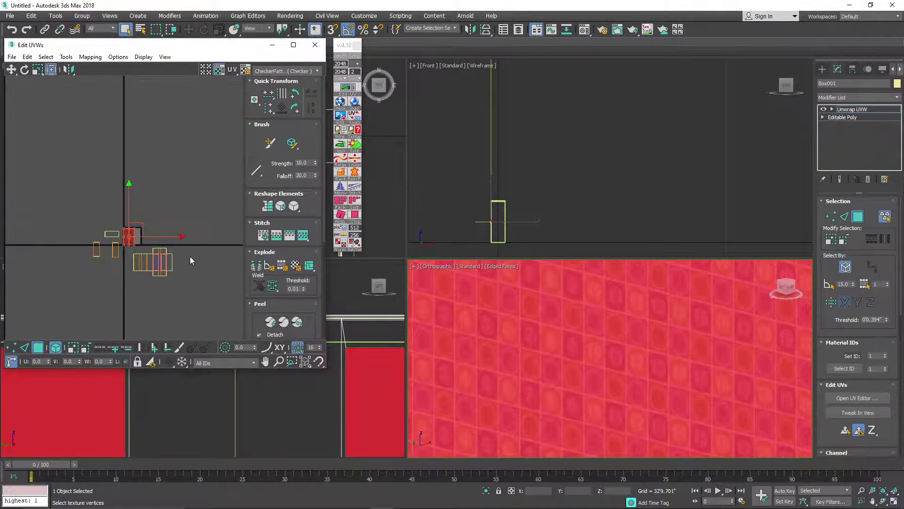
# - Move the large cabinet body island next to the two panels in the tile, aligned just above the tile's lower edge
pyautogui.click(171, 261)
pyautogui.scroll(3, 136, 259)
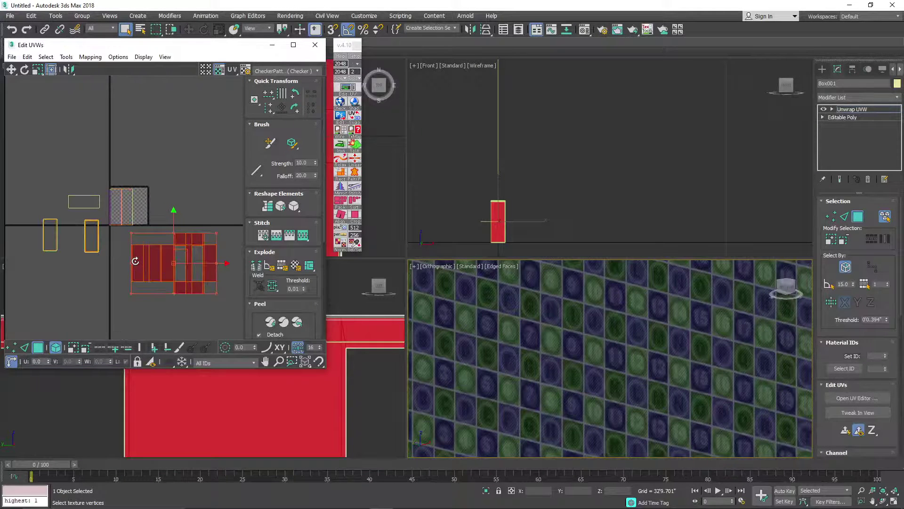
pyautogui.moveTo(183, 241); pyautogui.dragTo(188, 198)
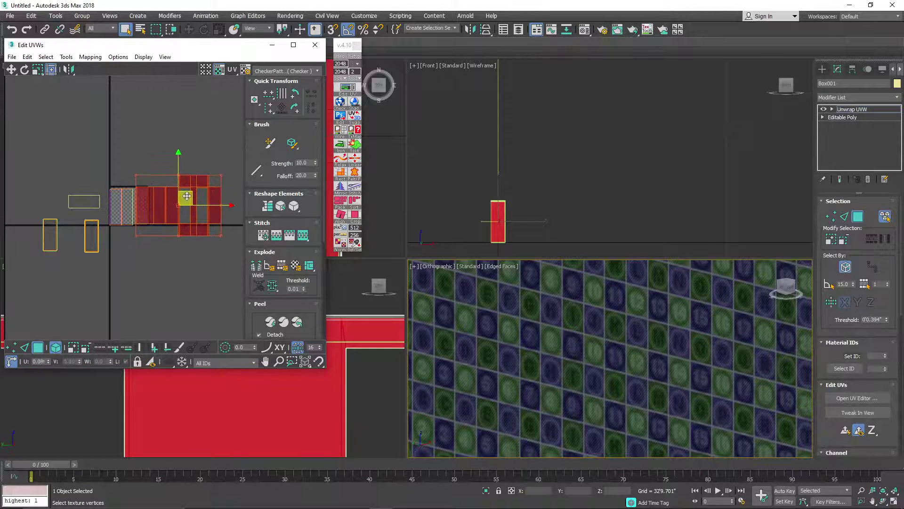
pyautogui.scroll(4, 152, 216)
pyautogui.moveTo(136, 227); pyautogui.dragTo(111, 241)
pyautogui.scroll(5, 54, 296)
pyautogui.scroll(1, 55, 296)
pyautogui.moveTo(61, 292); pyautogui.dragTo(167, 243, button='middle')
pyautogui.scroll(4, 117, 260)
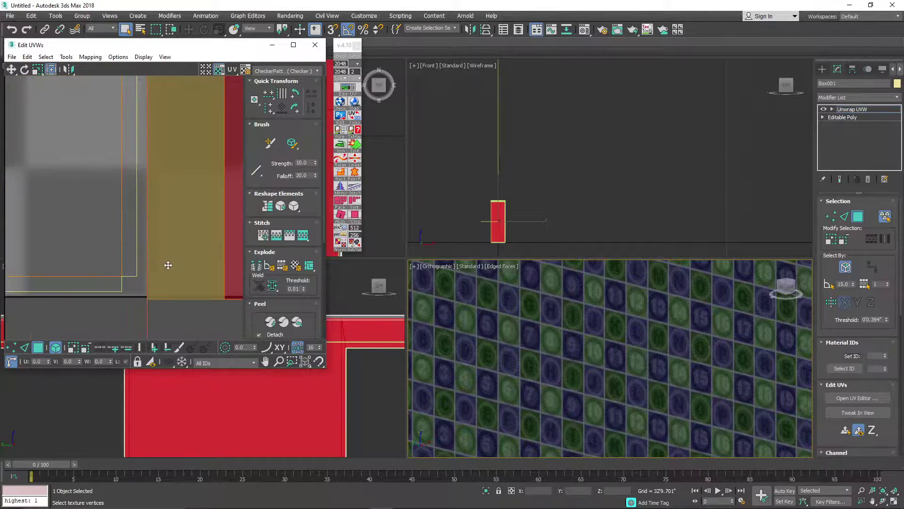
pyautogui.moveTo(208, 257); pyautogui.dragTo(201, 256)
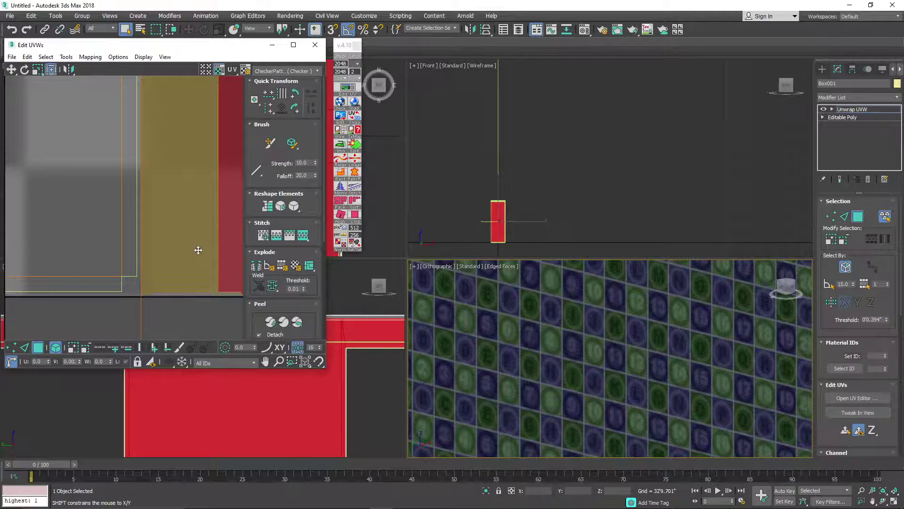
pyautogui.scroll(-6, 198, 250)
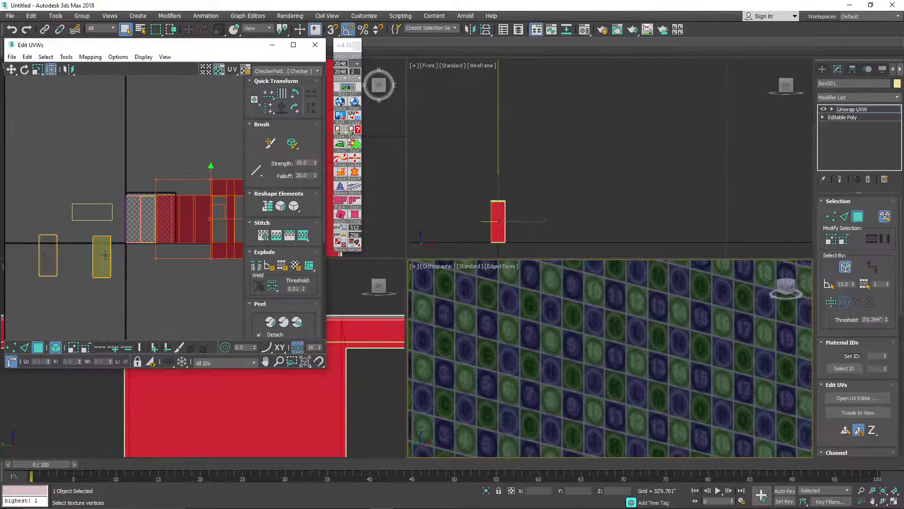
# - Move the farther slab island next to the other slab island and align it with a narrow gap between them
pyautogui.click(104, 255)
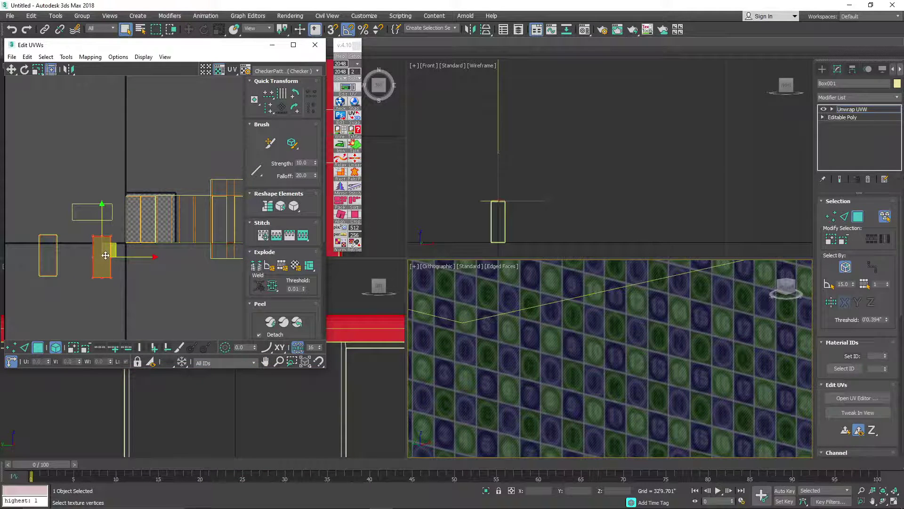
pyautogui.press('3')
pyautogui.scroll(3, 81, 256)
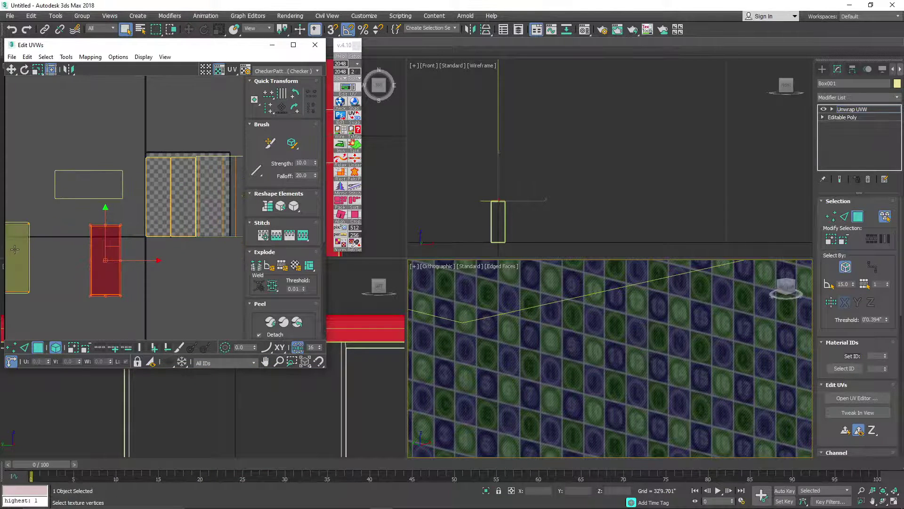
pyautogui.click(15, 249)
pyautogui.moveTo(18, 243); pyautogui.dragTo(77, 247)
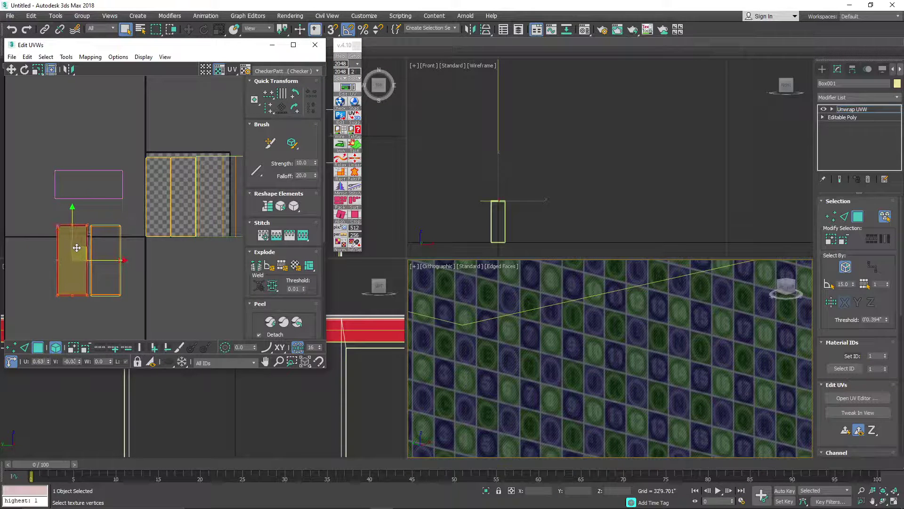
pyautogui.scroll(10, 77, 247)
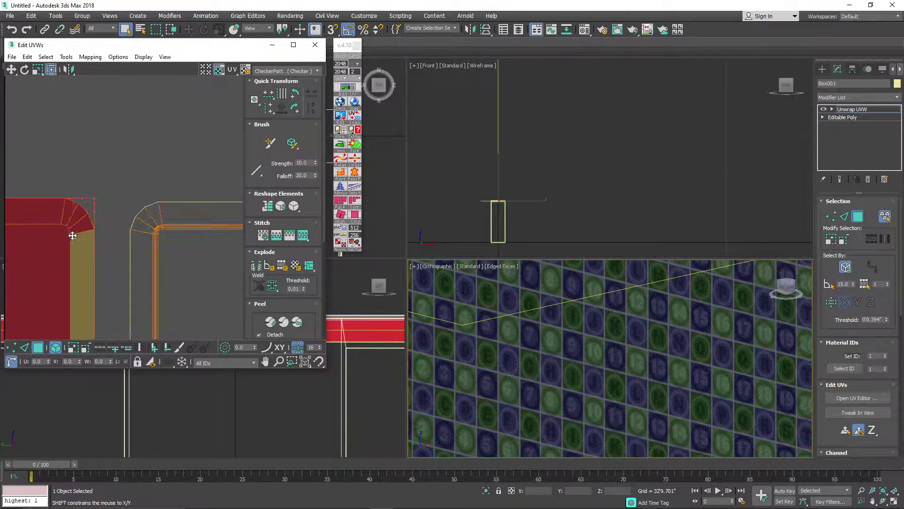
pyautogui.moveTo(98, 240); pyautogui.dragTo(103, 239)
pyautogui.scroll(-5, 107, 249)
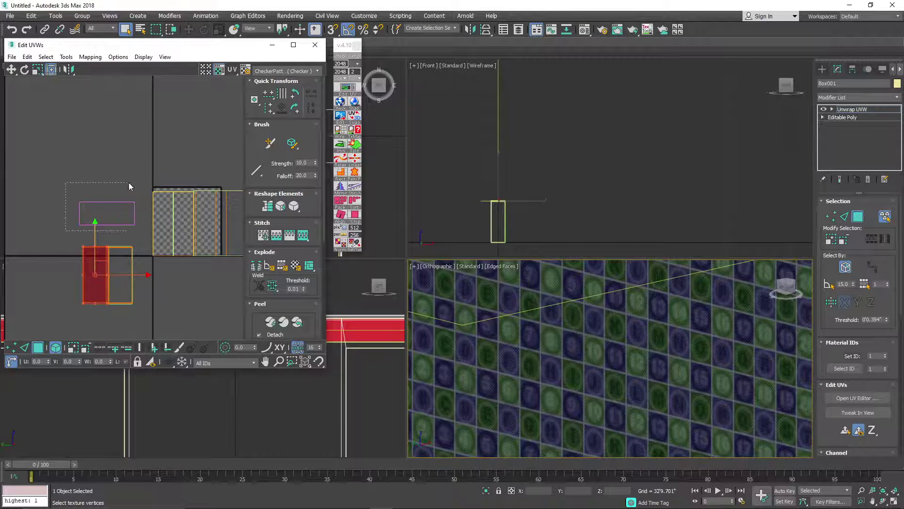
# - Move the small horizontal island beneath the two slab islands, narrow it to the pair's combined width, and leave a thin gap between them
pyautogui.moveTo(129, 182); pyautogui.dragTo(118, 304)
pyautogui.scroll(5, 105, 312)
pyautogui.moveTo(197, 292); pyautogui.dragTo(188, 269, button='middle')
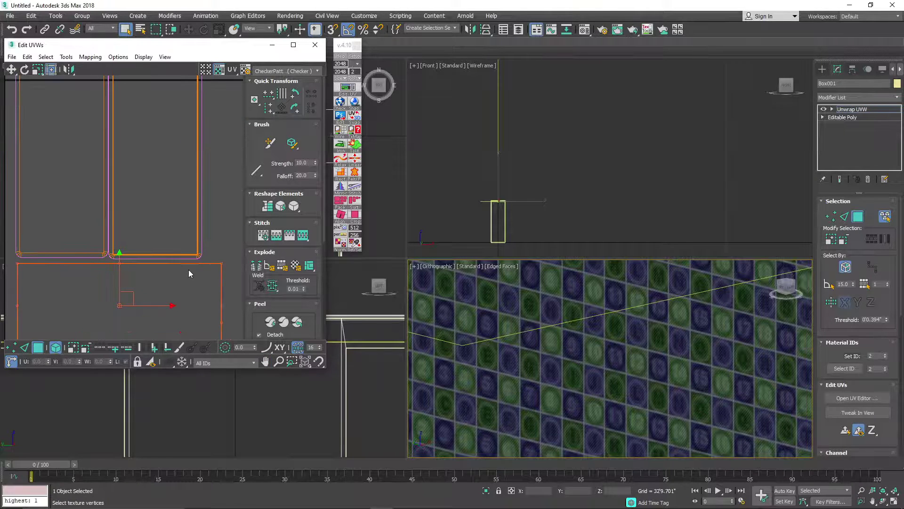
pyautogui.keyDown('ctrl'); pyautogui.moveTo(221, 263); pyautogui.dragTo(190, 270); pyautogui.keyUp('ctrl')
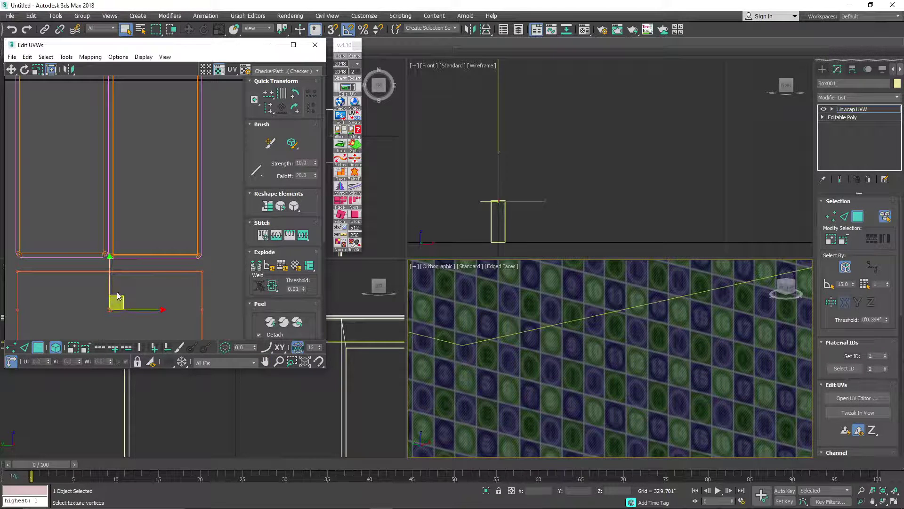
pyautogui.moveTo(109, 288); pyautogui.dragTo(109, 277)
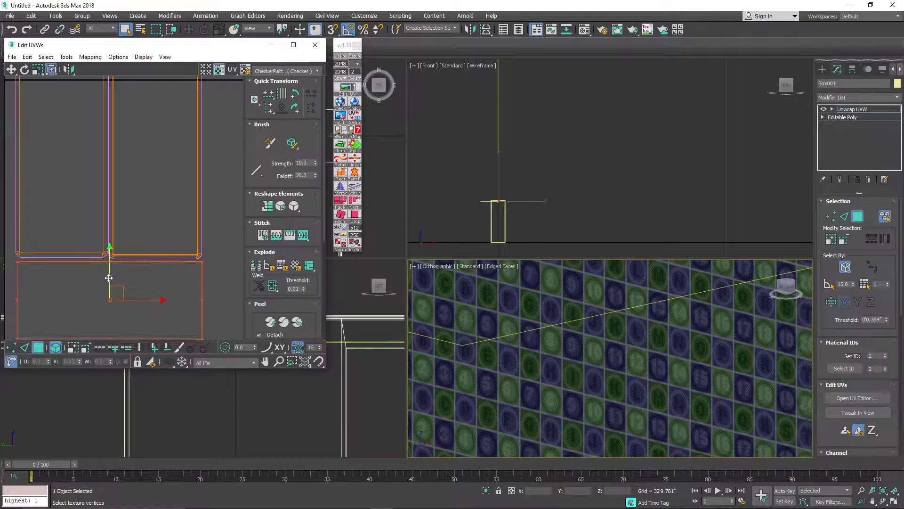
pyautogui.scroll(-6, 98, 230)
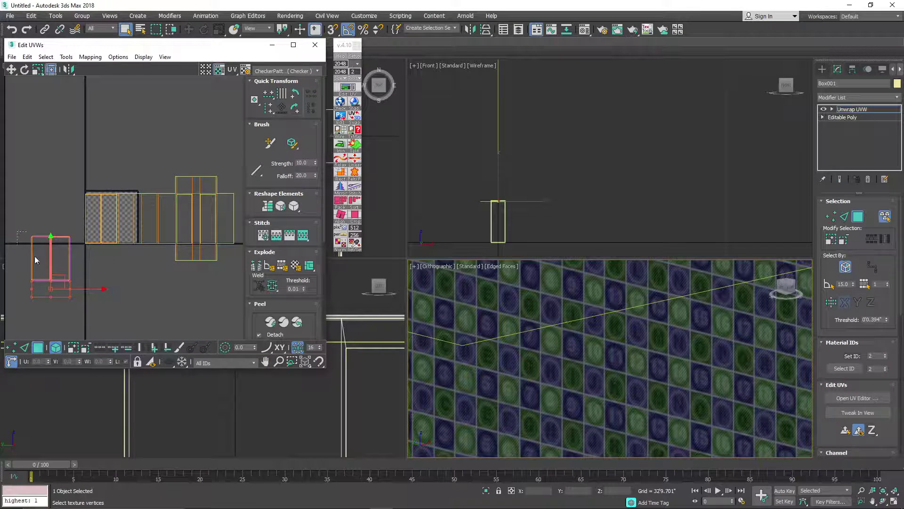
# - Select the two slab islands and the horizontal island below them, and move the group directly above the row of panels
pyautogui.moveTo(77, 307); pyautogui.dragTo(26, 226)
pyautogui.moveTo(57, 257); pyautogui.dragTo(133, 236)
pyautogui.moveTo(142, 168); pyautogui.dragTo(152, 165)
pyautogui.moveTo(167, 174); pyautogui.dragTo(137, 193, button='middle')
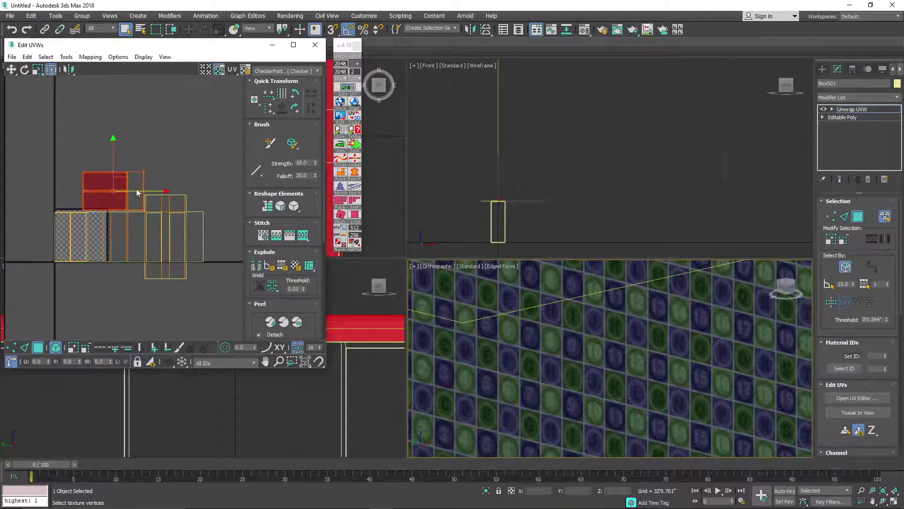
# - Select all UV islands, fit them into the texture tile's lower-left corner, and scale them together to fill the tile's width
pyautogui.moveTo(24, 293); pyautogui.dragTo(208, 250)
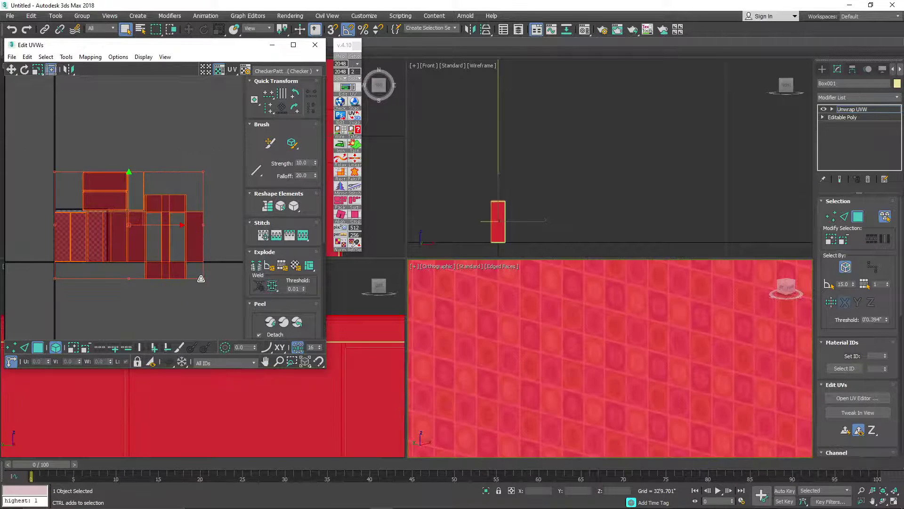
pyautogui.moveTo(203, 172); pyautogui.dragTo(73, 236)
pyautogui.scroll(3, 69, 263)
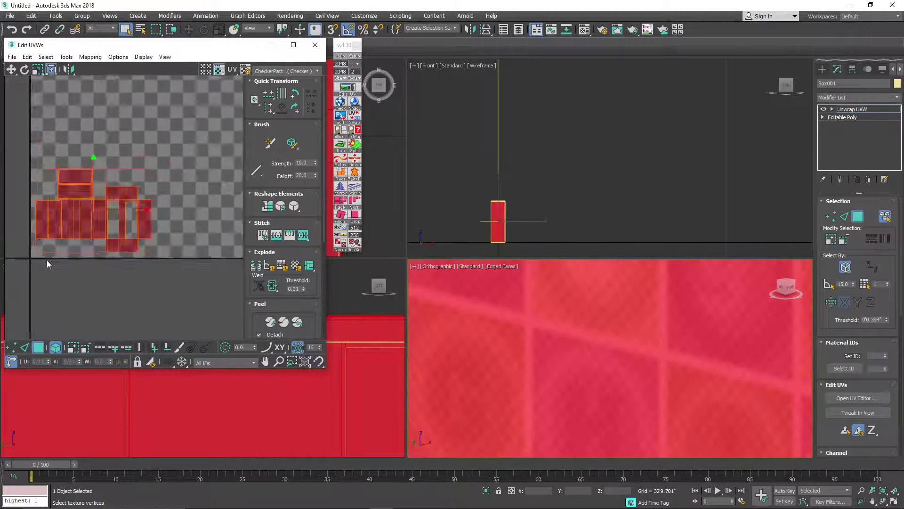
pyautogui.scroll(5, 71, 222)
pyautogui.moveTo(70, 222); pyautogui.dragTo(212, 241, button='middle')
pyautogui.moveTo(192, 187); pyautogui.dragTo(176, 204)
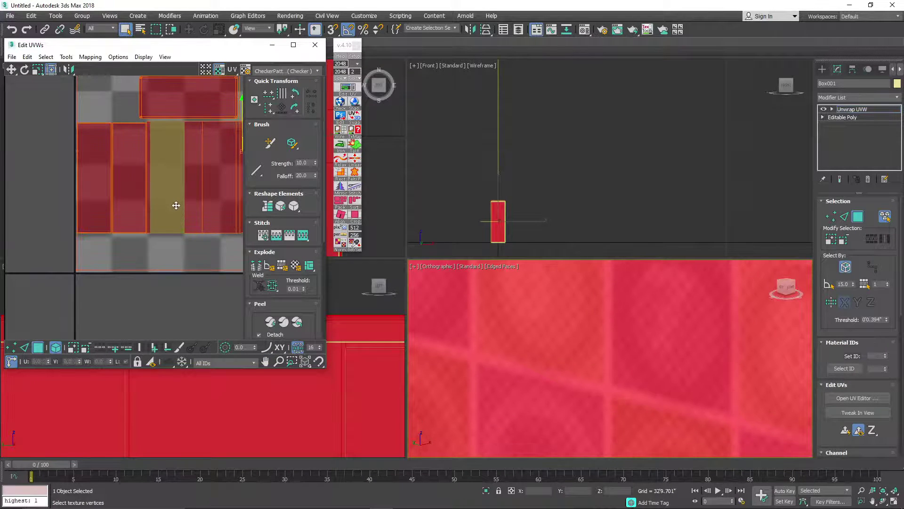
pyautogui.scroll(-6, 176, 205)
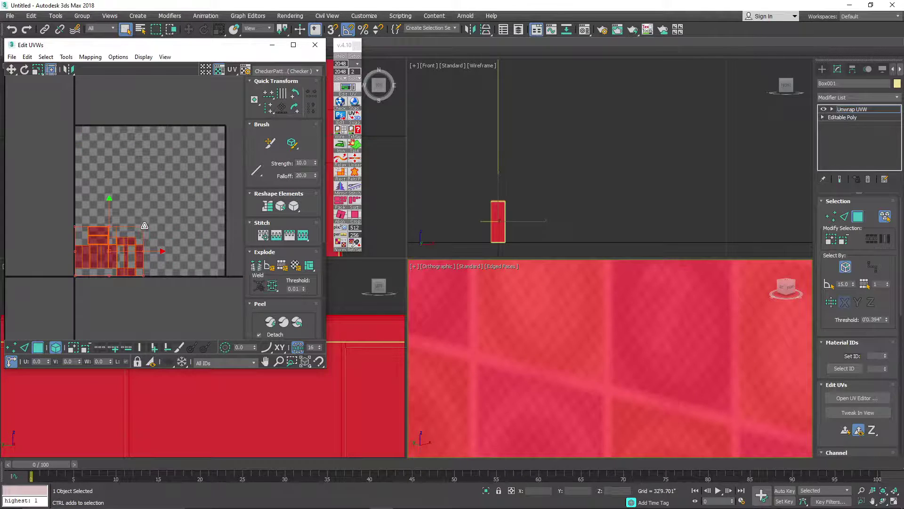
pyautogui.moveTo(144, 225); pyautogui.dragTo(217, 166)
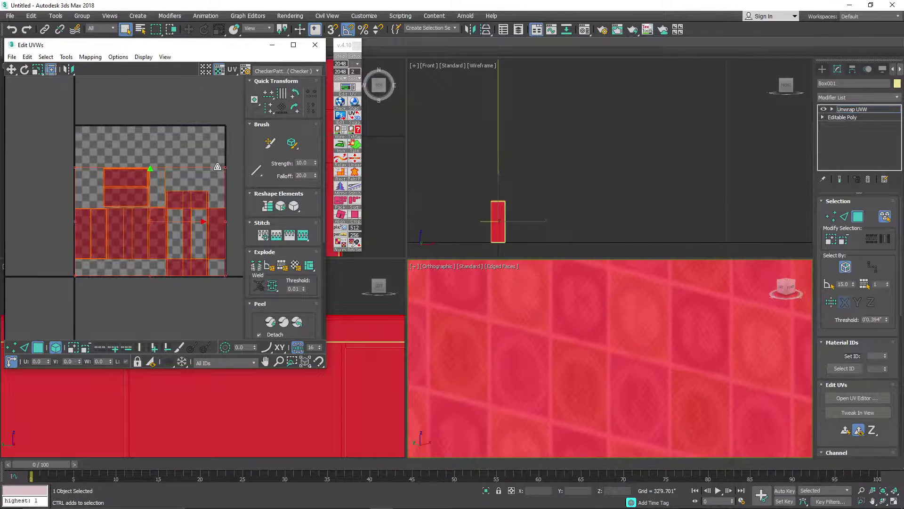
# - Deselect the islands, close the UV editor, and collapse the Unwrap UVW modifier into the Editable Poly
pyautogui.click(168, 125)
pyautogui.scroll(-5, 595, 358)
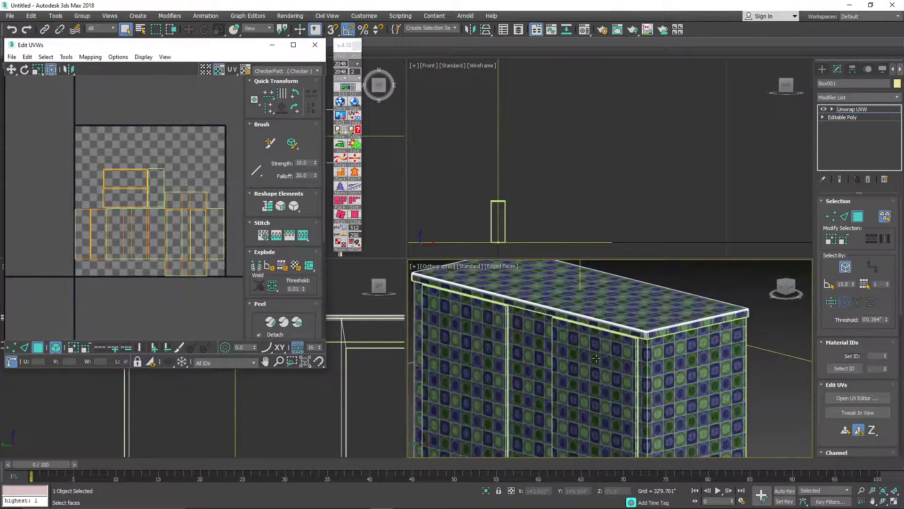
pyautogui.scroll(-2, 596, 358)
pyautogui.click(315, 45)
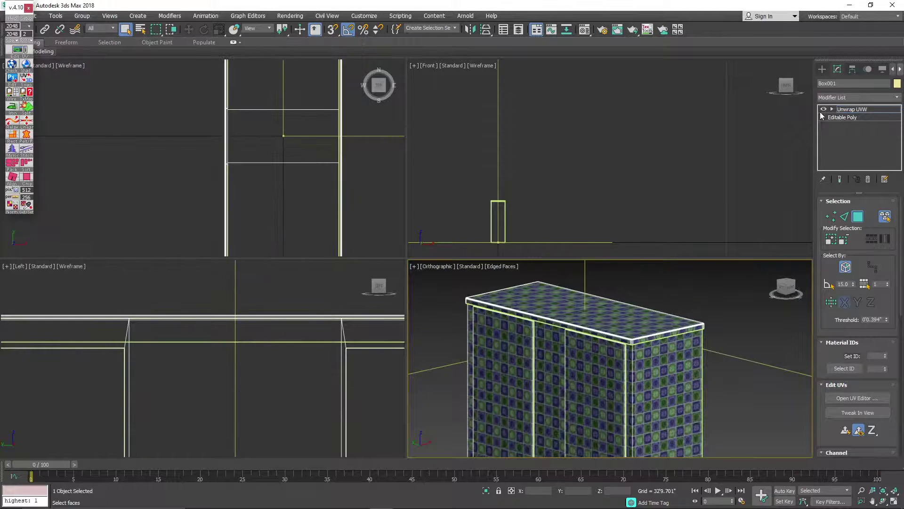
pyautogui.rightClick(871, 108)
pyautogui.click(800, 193)
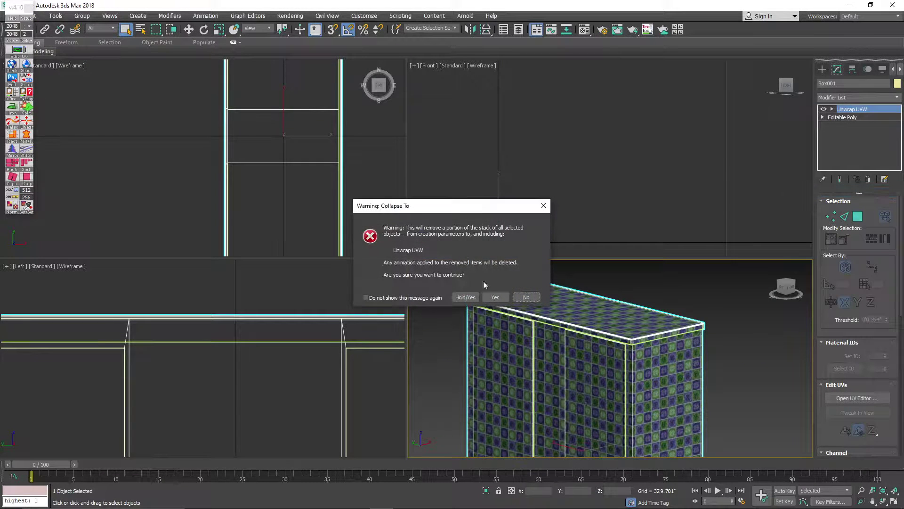
pyautogui.click(494, 297)
# - Switch the orthographic viewport to Default Shading without edged faces and maximize it with the whole cabinet framed at an angle
pyautogui.click(502, 266)
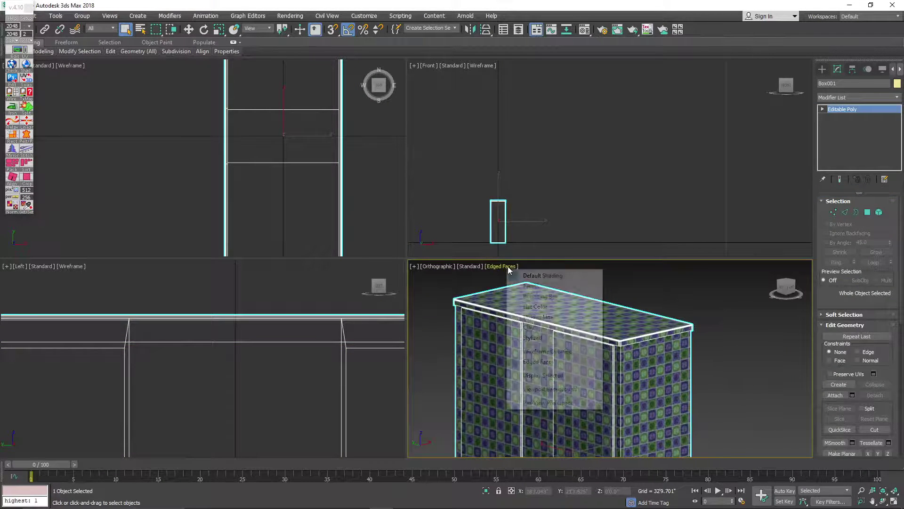
pyautogui.click(541, 359)
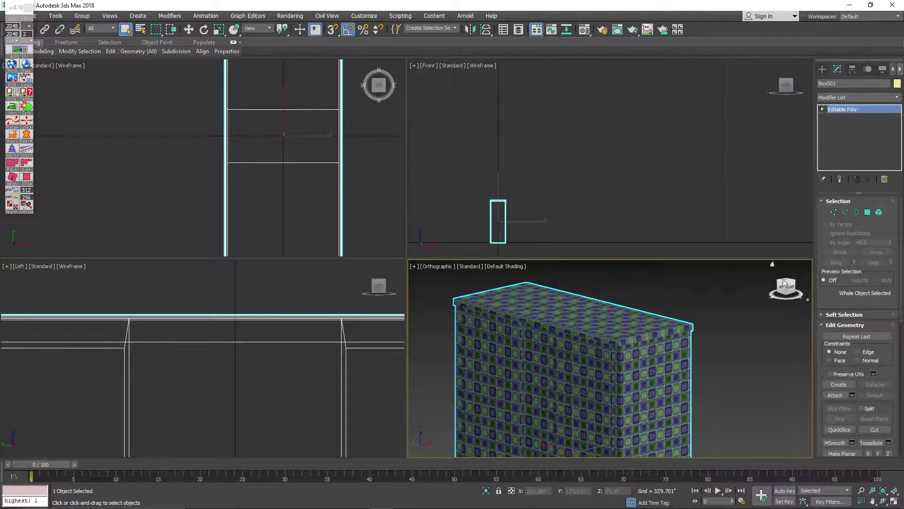
pyautogui.moveTo(784, 280); pyautogui.dragTo(824, 285)
pyautogui.moveTo(692, 347); pyautogui.dragTo(732, 262, button='middle')
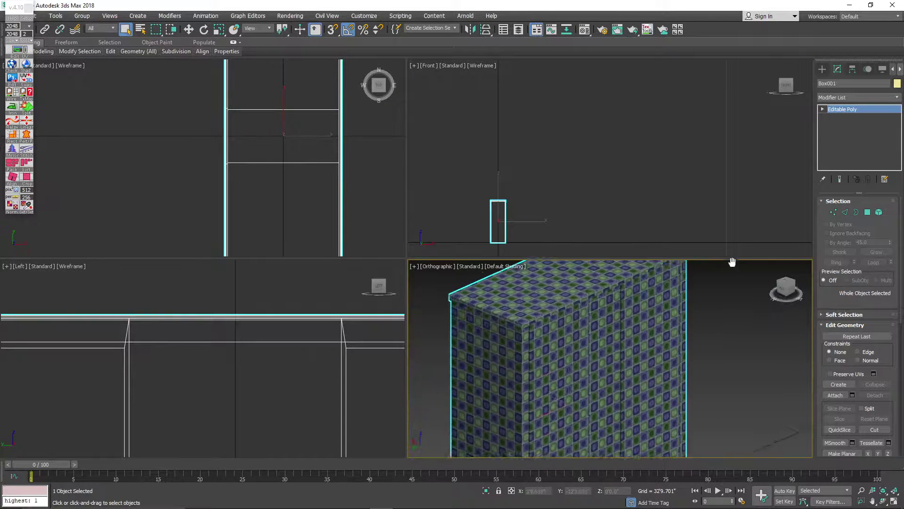
pyautogui.scroll(-4, 690, 344)
pyautogui.scroll(5, 711, 329)
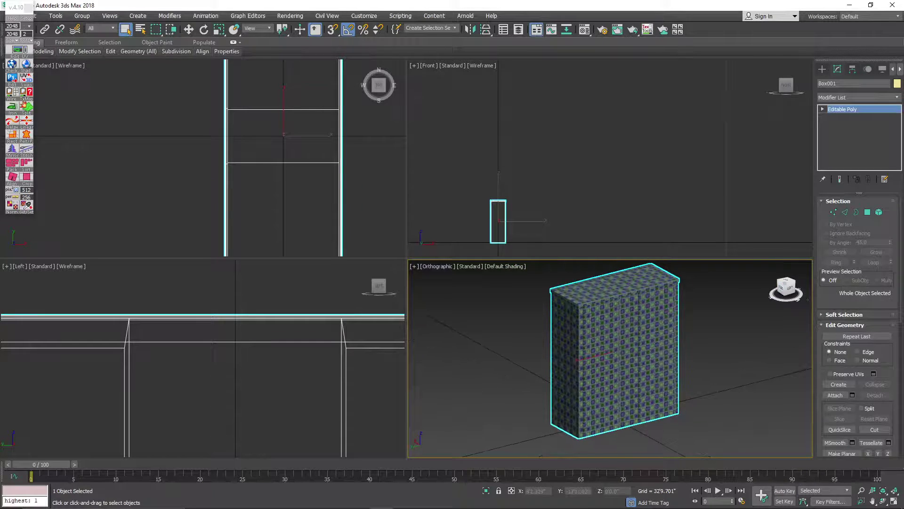
pyautogui.click(822, 69)
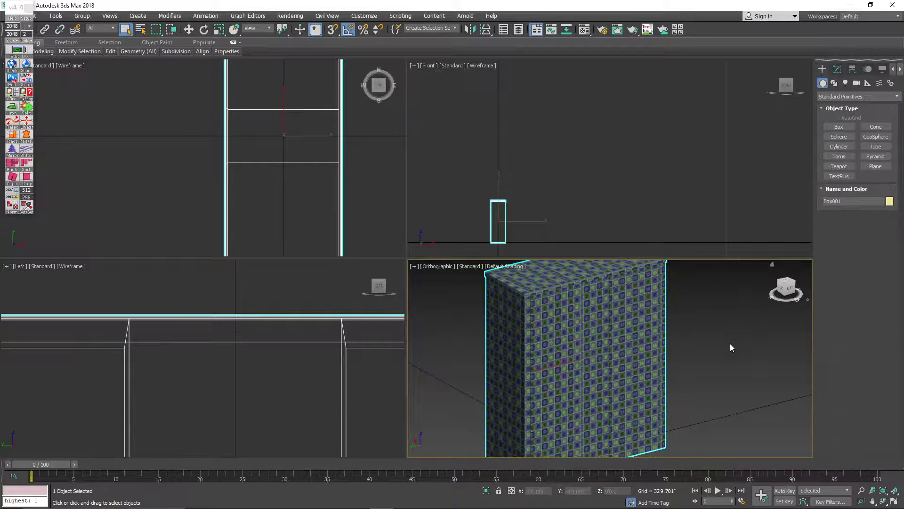
pyautogui.click(894, 501)
pyautogui.scroll(-3, 517, 287)
pyautogui.moveTo(488, 275); pyautogui.dragTo(498, 273, button='middle')
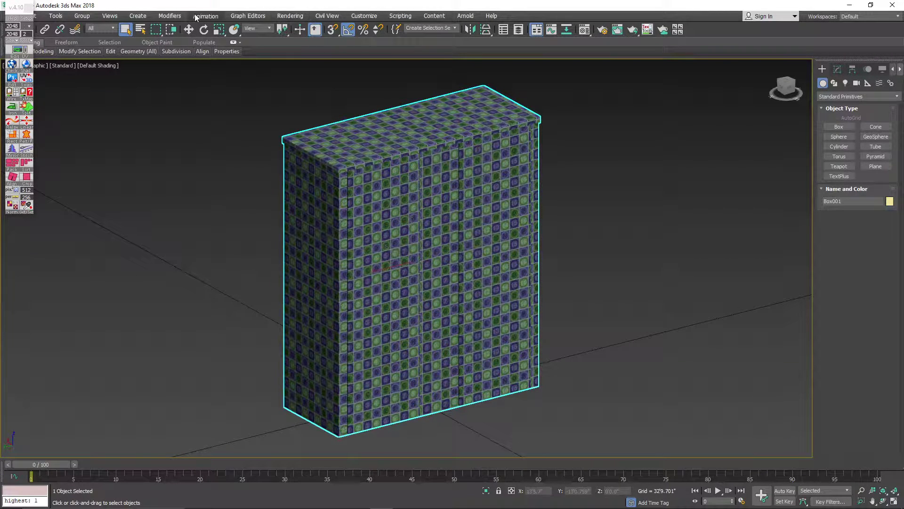
# - Replace the cabinet's checker with a plain grey Standard material from the Material Editor, and minimize the editor
pyautogui.click(584, 31)
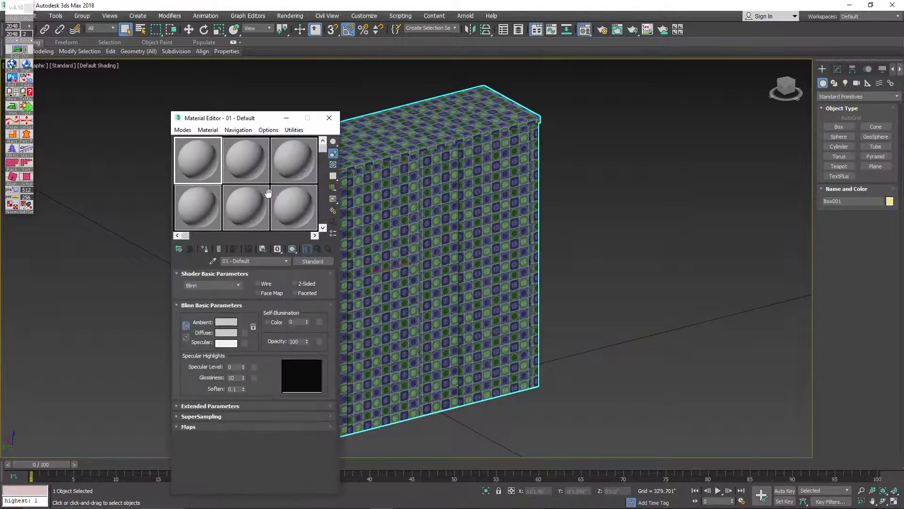
pyautogui.moveTo(253, 165); pyautogui.dragTo(399, 173)
pyautogui.click(286, 118)
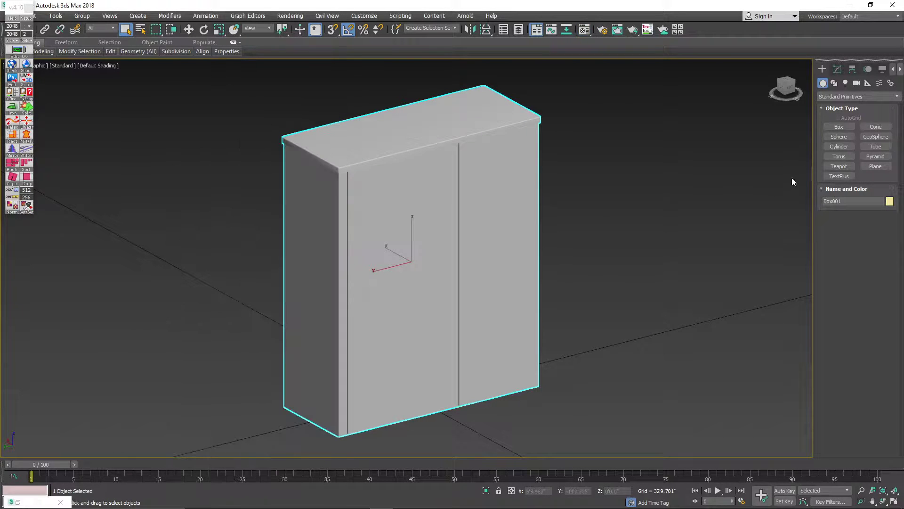
# - Create a standard Skylight on the ground beside the cabinet
pyautogui.click(853, 69)
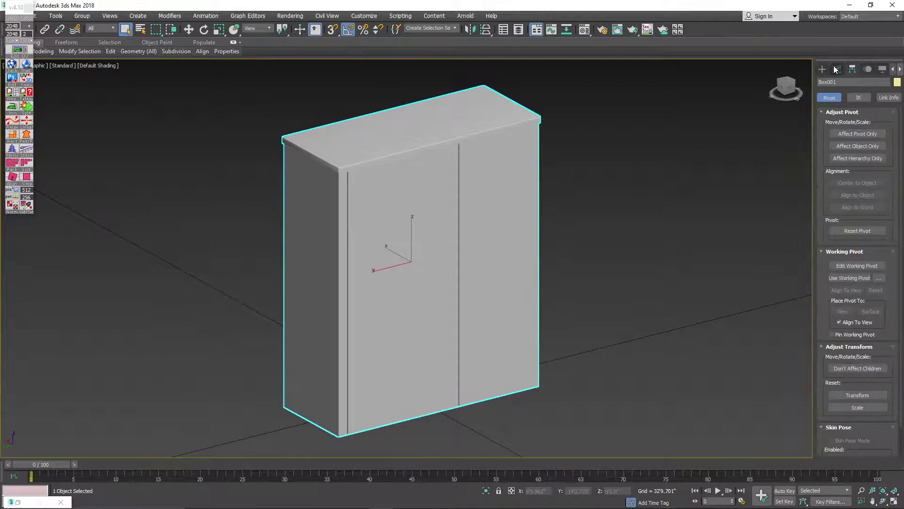
pyautogui.click(822, 69)
pyautogui.click(845, 83)
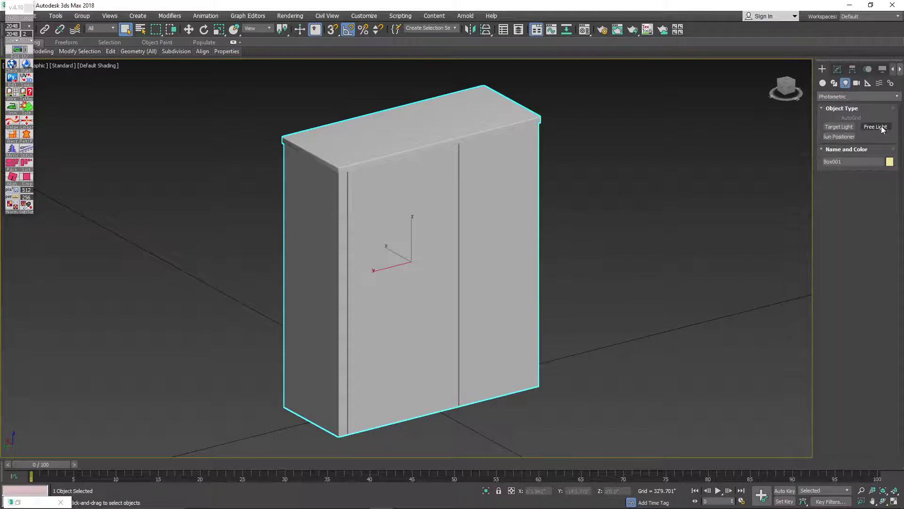
pyautogui.click(850, 95)
pyautogui.click(849, 115)
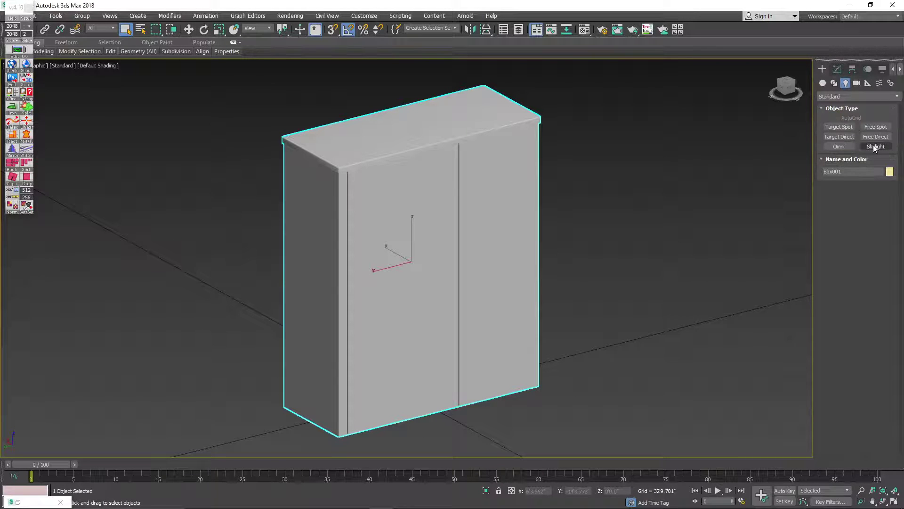
pyautogui.click(874, 147)
pyautogui.click(742, 311)
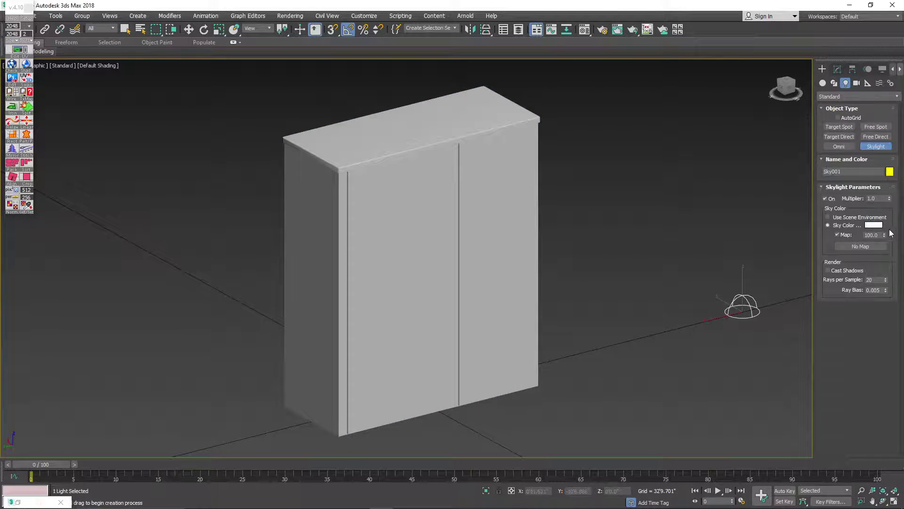
# - Set the Skylight's sky color to mid grey (121, 121, 128) and its rays per sample to 10
pyautogui.click(876, 225)
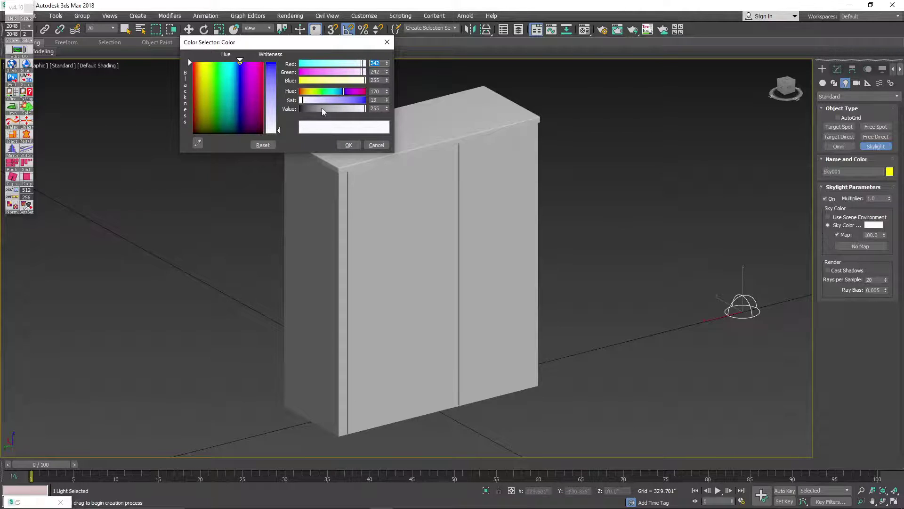
pyautogui.moveTo(190, 62); pyautogui.dragTo(188, 126)
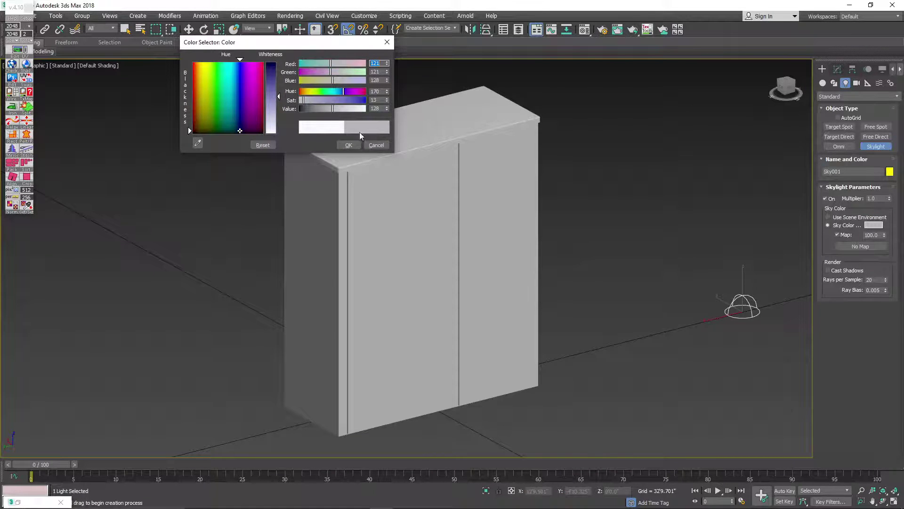
pyautogui.click(349, 146)
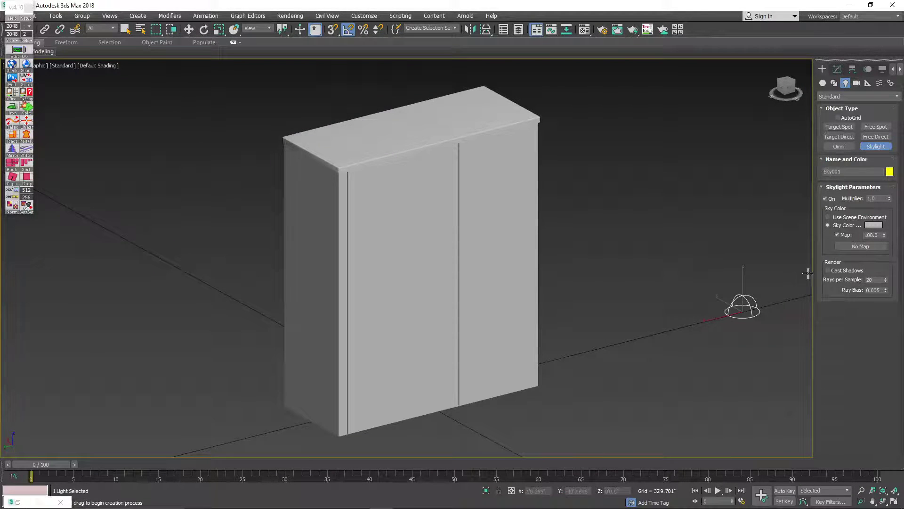
pyautogui.doubleClick(878, 279)
pyautogui.write('10')
# - Open the render setup and choose Light Tracer as the advanced lighting plug-in
pyautogui.click(289, 17)
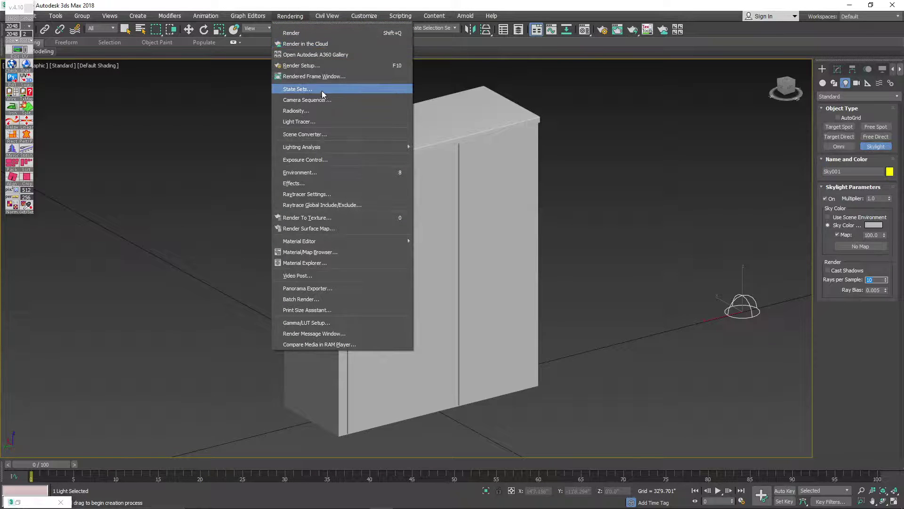
pyautogui.click(309, 66)
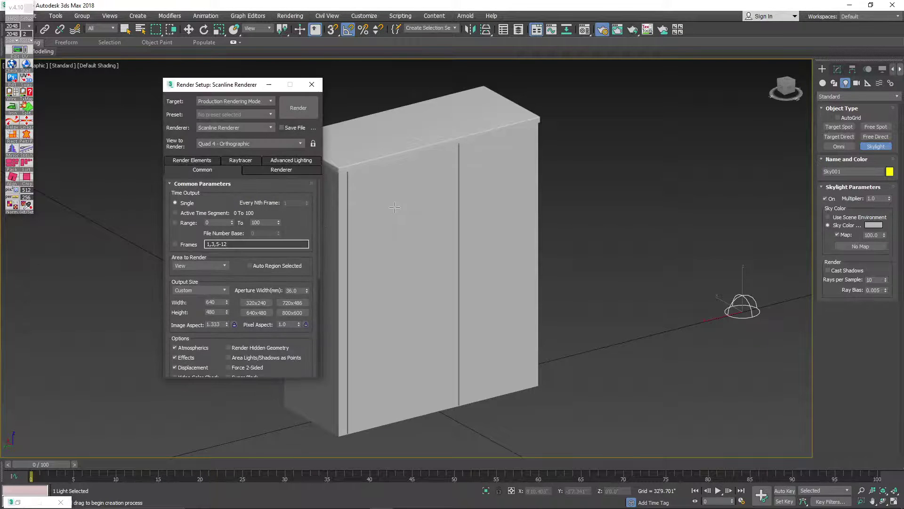
pyautogui.click(297, 161)
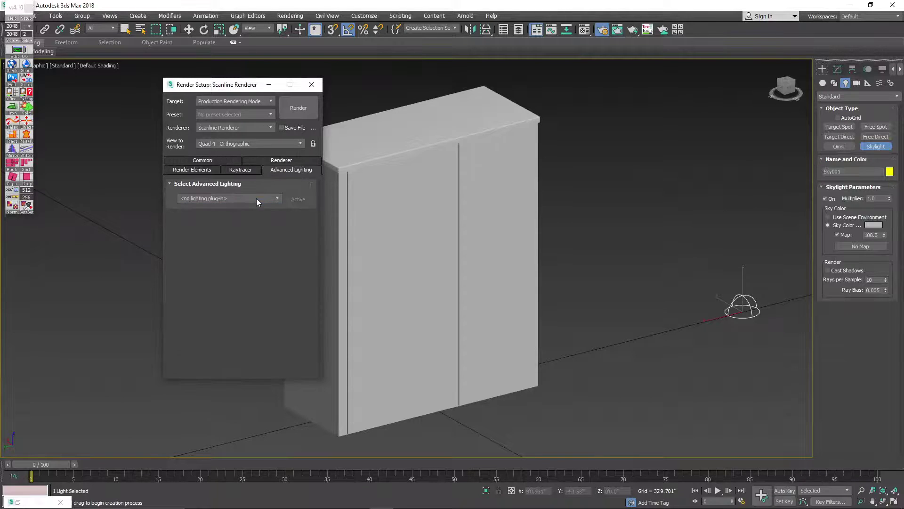
pyautogui.click(218, 202)
pyautogui.click(207, 214)
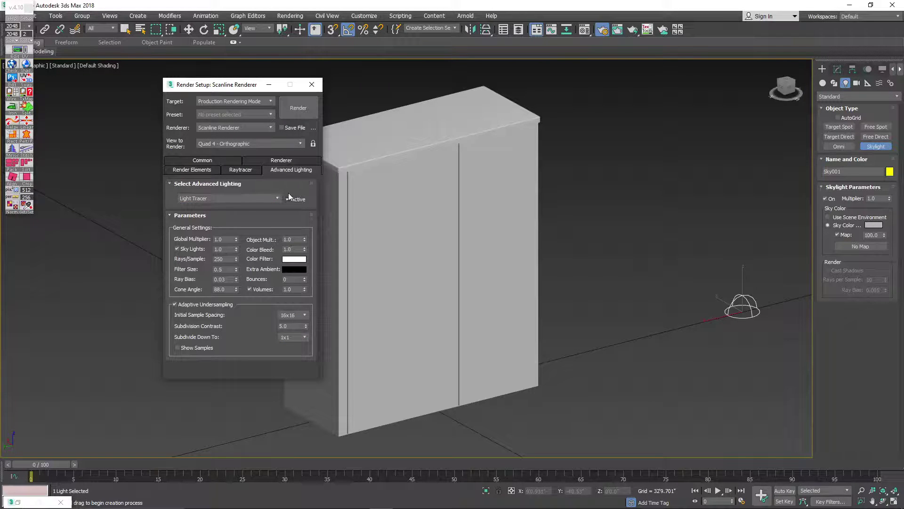
# - Set a custom render output size of 1080 by 1920, test-render the cabinet, and close the rendered frame
pyautogui.click(210, 161)
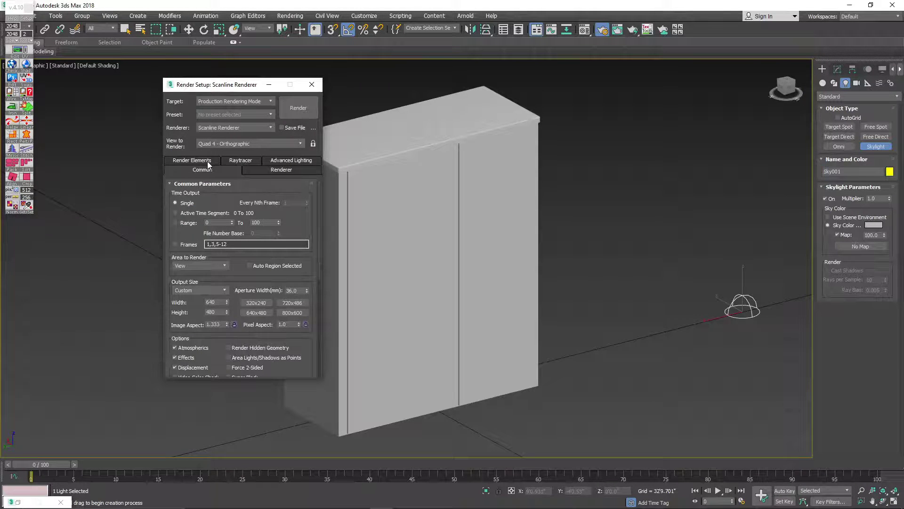
pyautogui.click(195, 291)
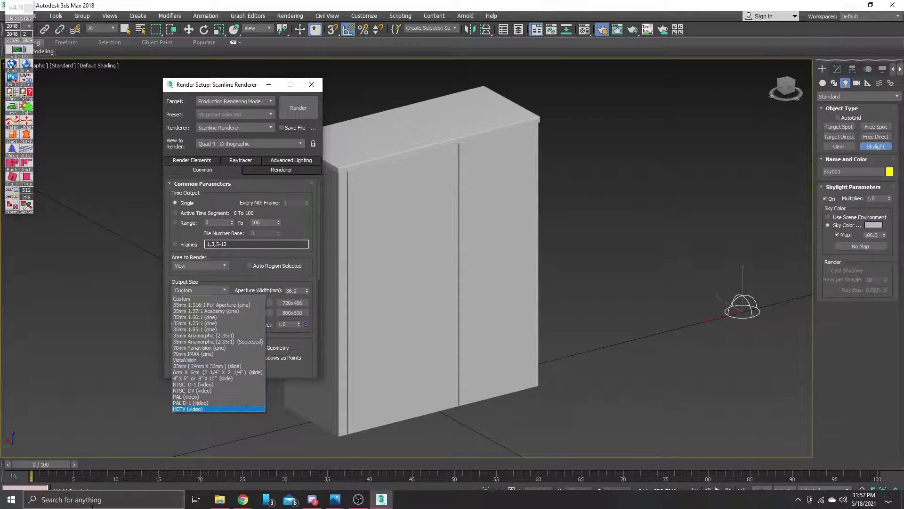
pyautogui.click(195, 290)
pyautogui.doubleClick(221, 302)
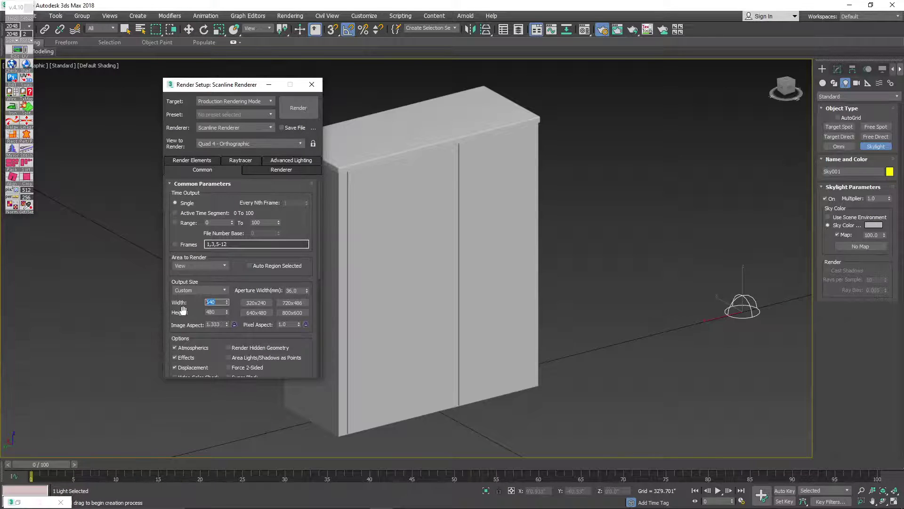
pyautogui.write('1080')
pyautogui.press('Tab')
pyautogui.write('1920')
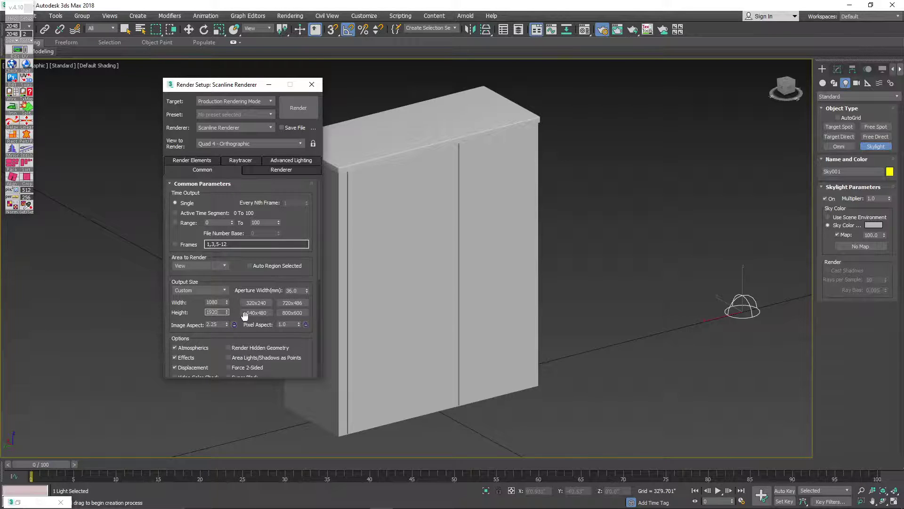
pyautogui.click(291, 109)
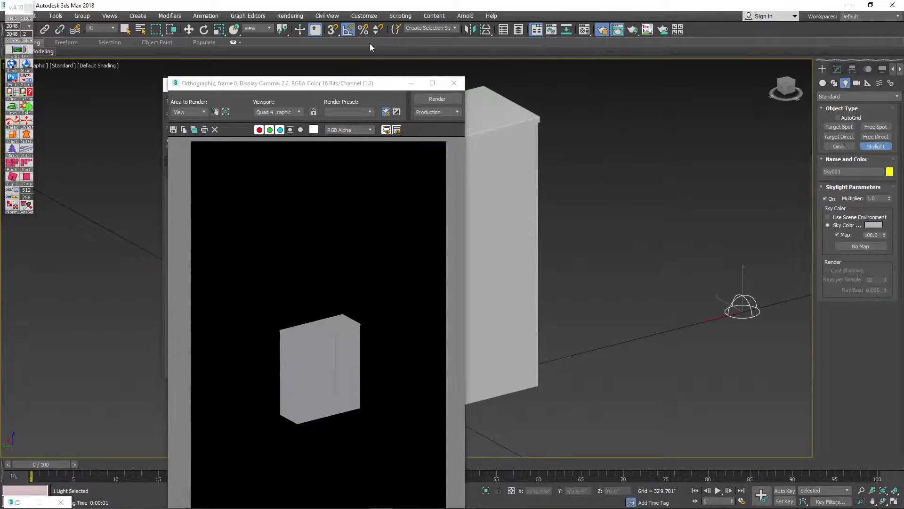
pyautogui.click(454, 84)
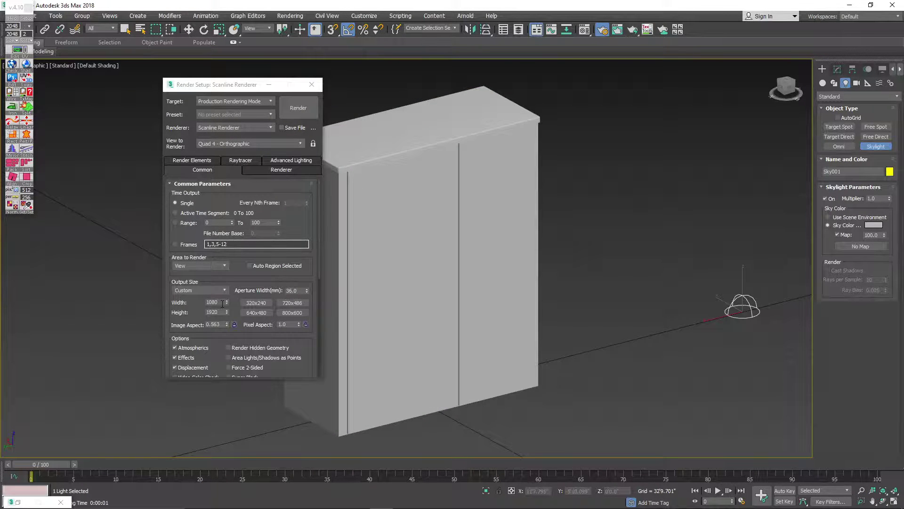
# - Choose the HDTV (video) output size preset, render the cabinet, inspect the frame up close, and close it
pyautogui.moveTo(219, 312); pyautogui.dragTo(199, 312)
pyautogui.click(197, 290)
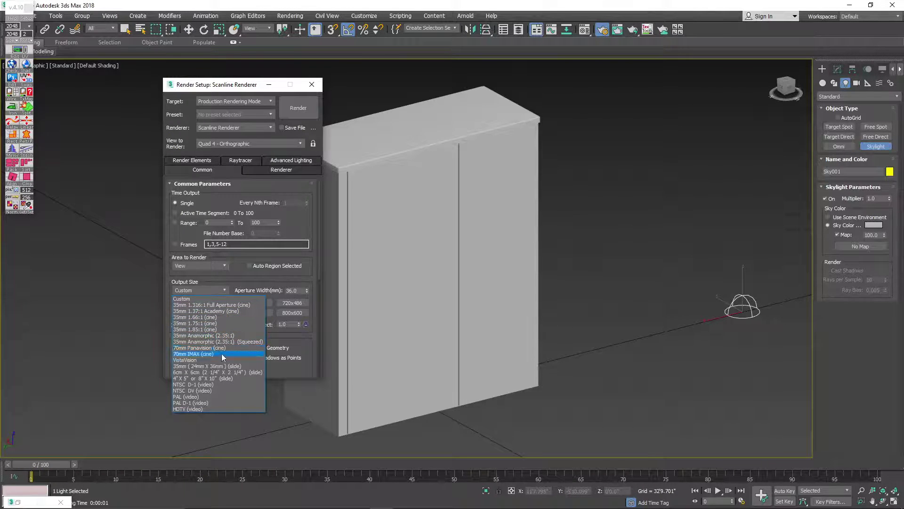
pyautogui.click(202, 409)
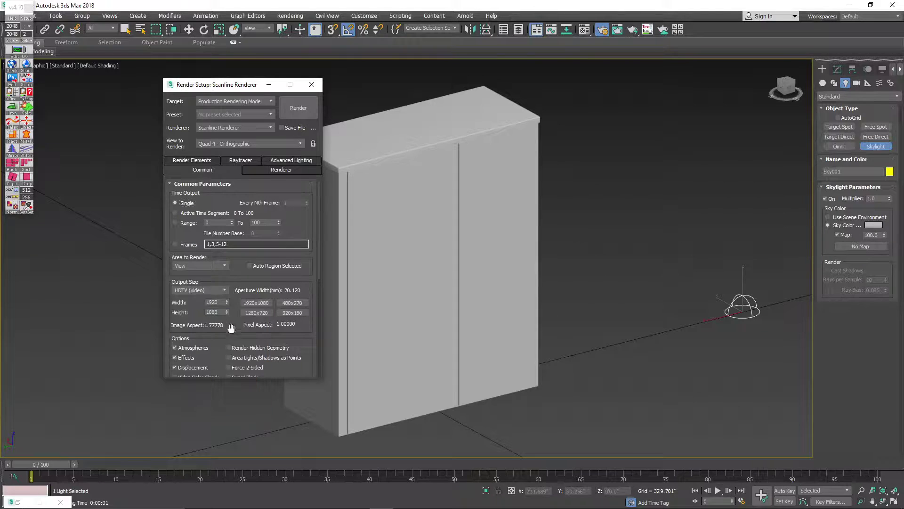
pyautogui.click(298, 108)
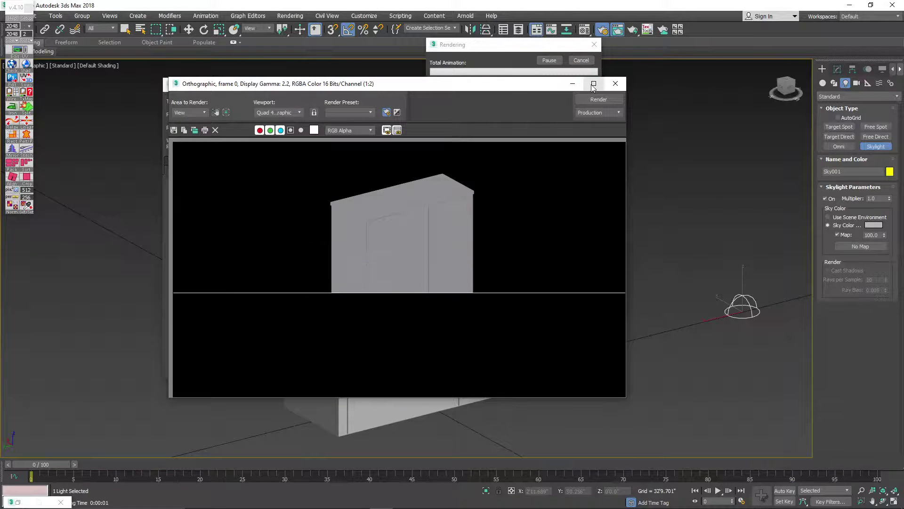
pyautogui.scroll(1, 396, 282)
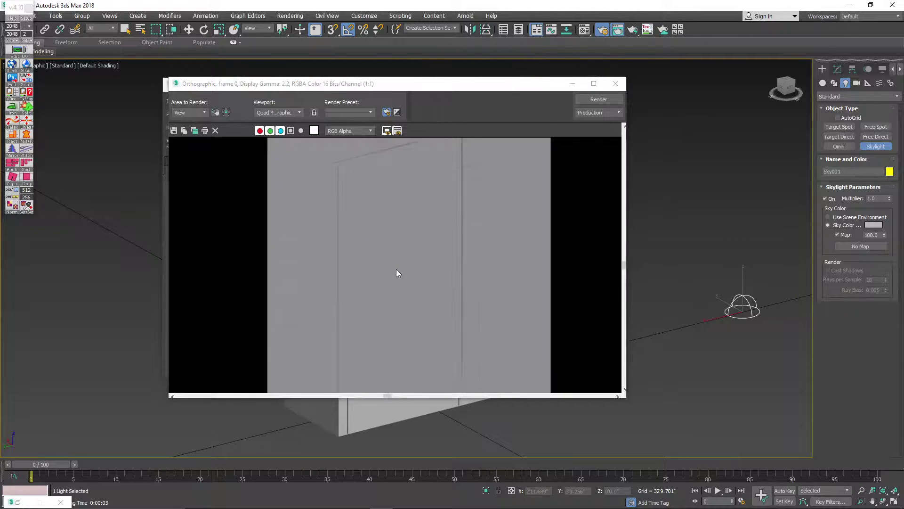
pyautogui.click(615, 83)
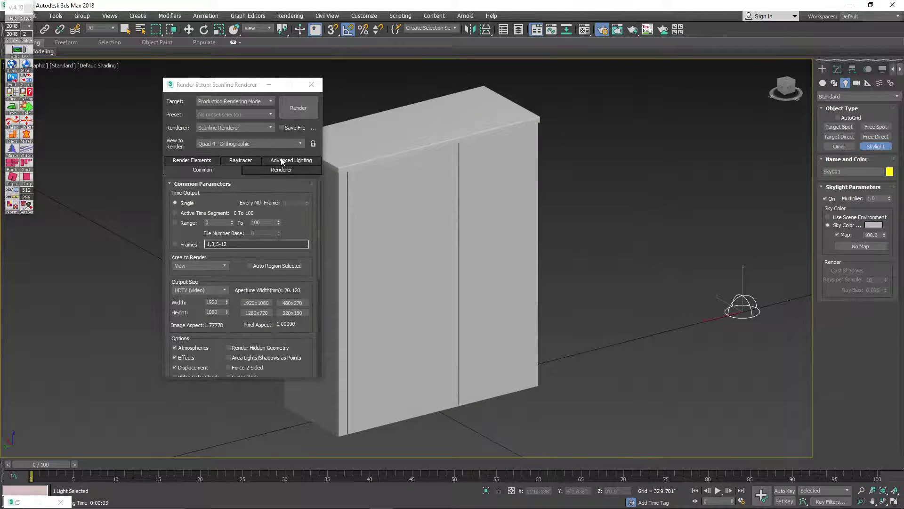
# - Keep the Scanline Renderer, remove the advanced lighting plug-in, and reselect Light Tracer
pyautogui.click(254, 128)
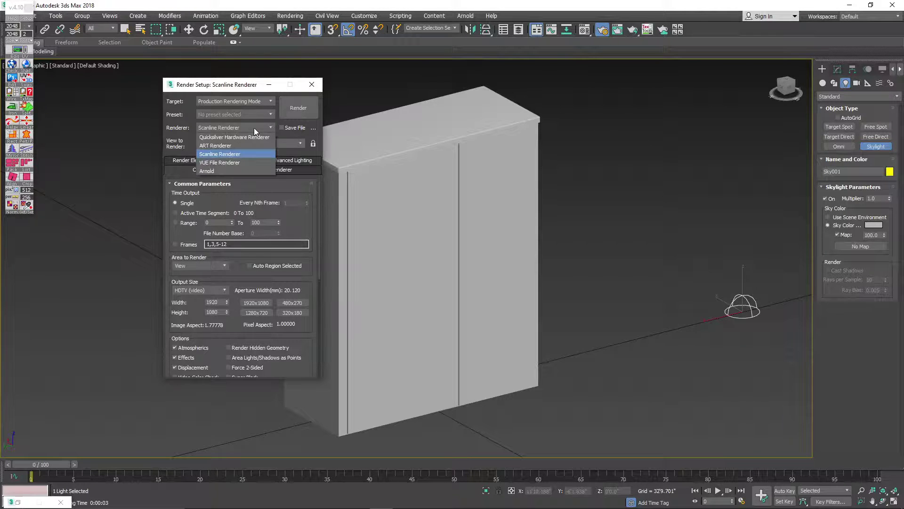
pyautogui.click(235, 155)
pyautogui.click(282, 172)
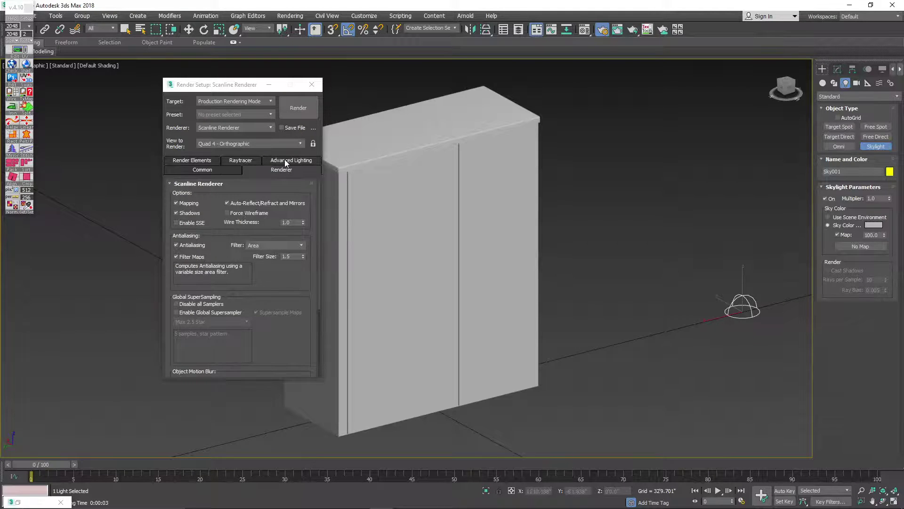
pyautogui.click(285, 160)
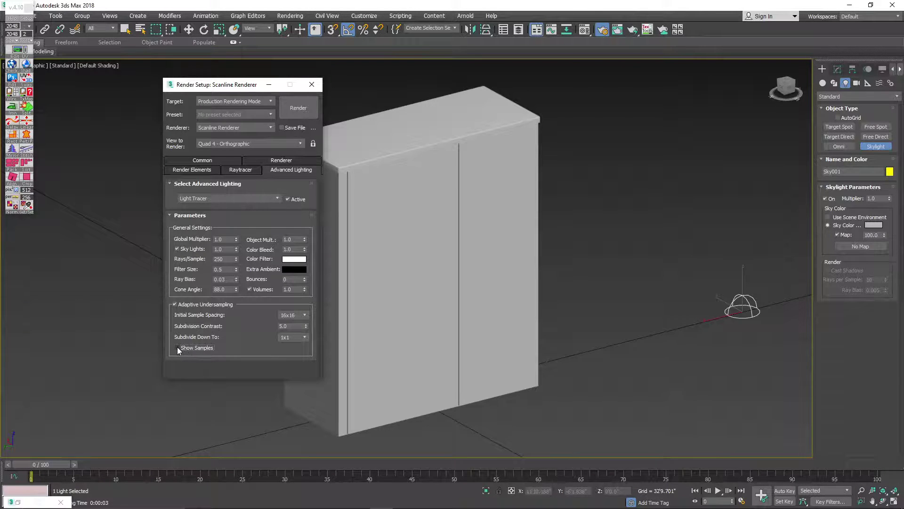
pyautogui.click(264, 199)
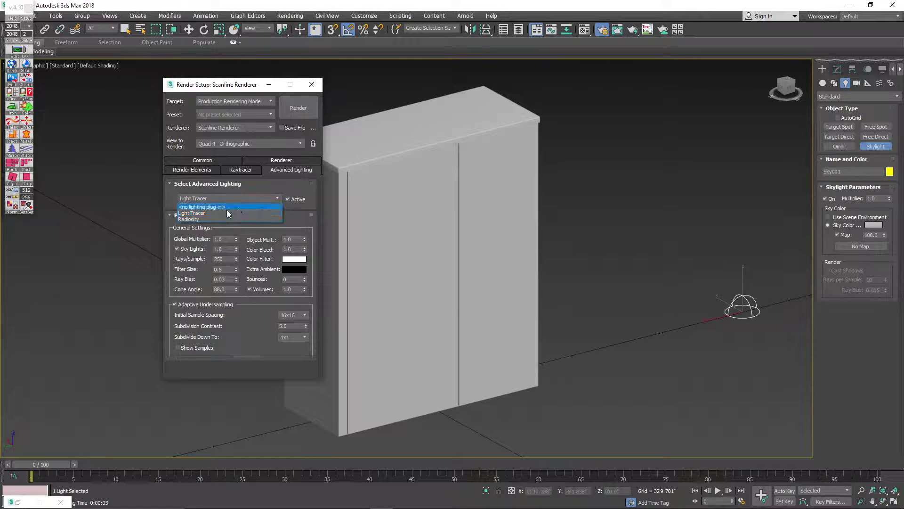
pyautogui.click(207, 208)
pyautogui.click(481, 292)
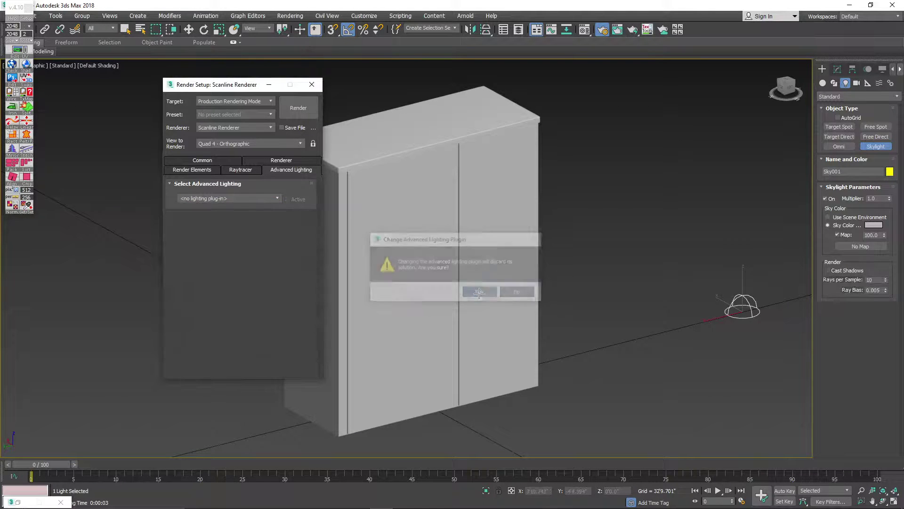
pyautogui.click(213, 199)
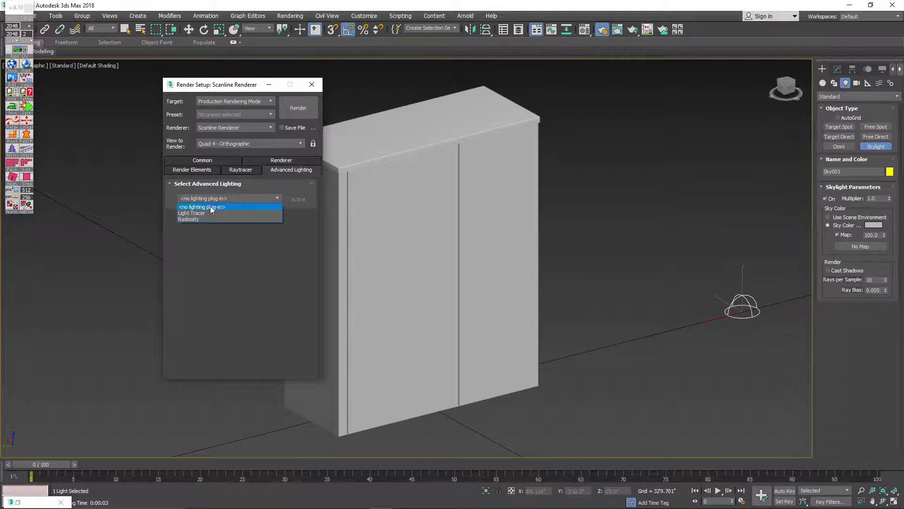
pyautogui.click(207, 213)
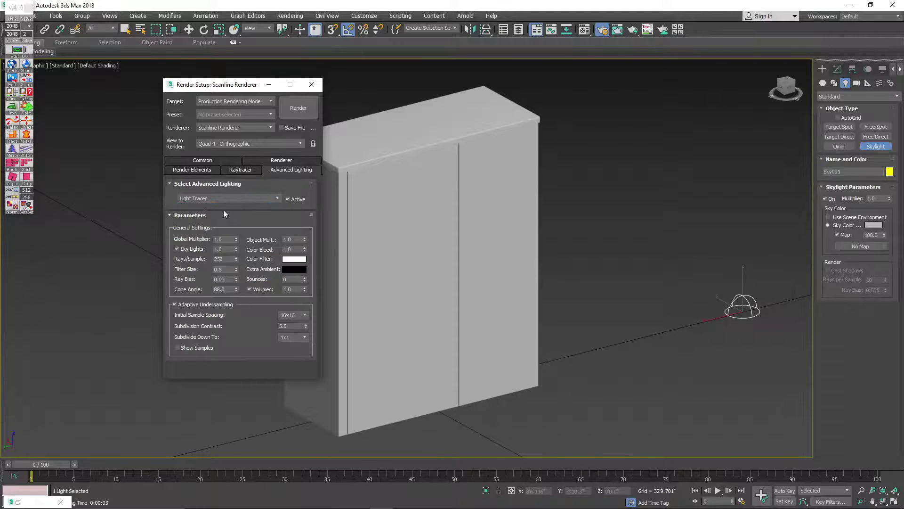
# - Change the advanced lighting plug-in to Radiosity, agreeing to discard the current lighting solution
pyautogui.click(261, 199)
pyautogui.click(219, 220)
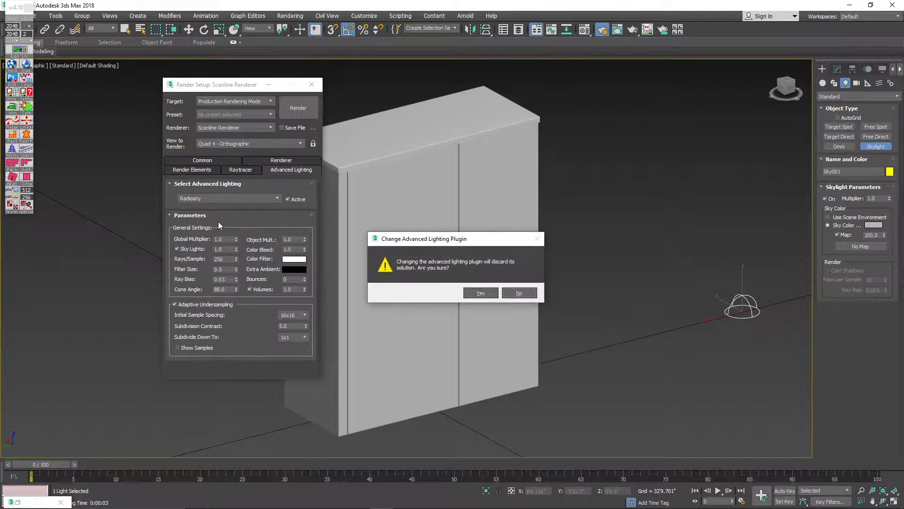
pyautogui.click(476, 294)
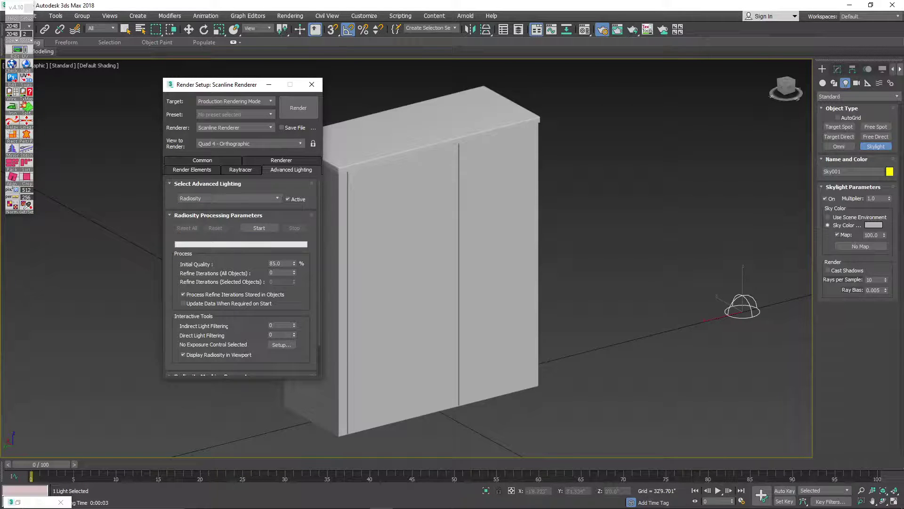
# - Open horizon coach body.max from File Explorer in a second 3ds Max session
pyautogui.moveTo(311, 502)
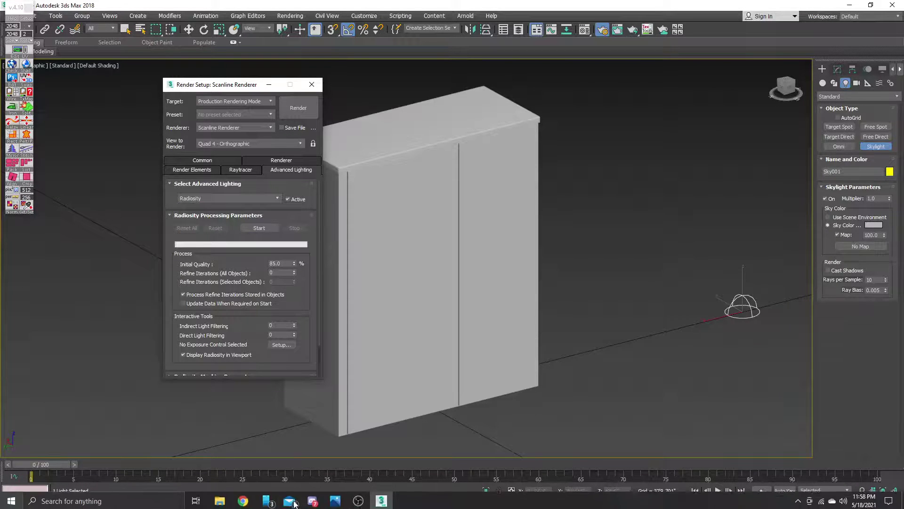
pyautogui.click(221, 500)
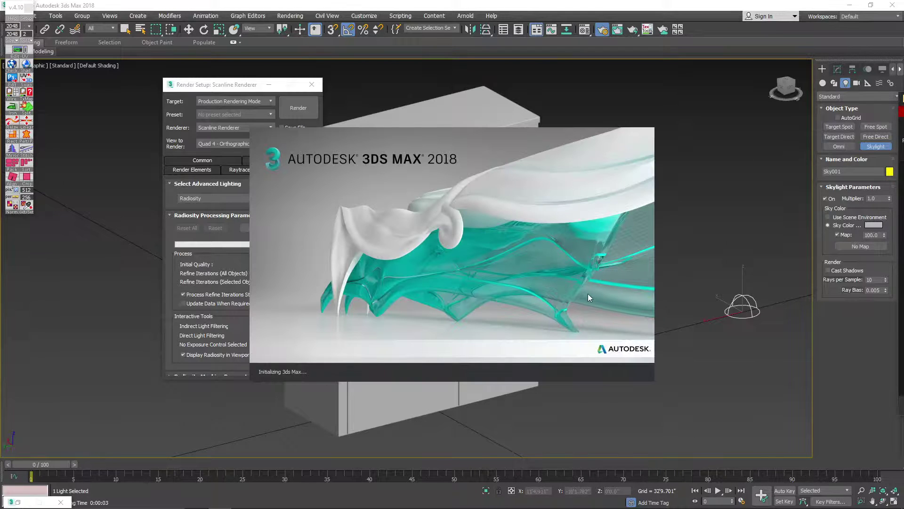
pyautogui.moveTo(373, 502)
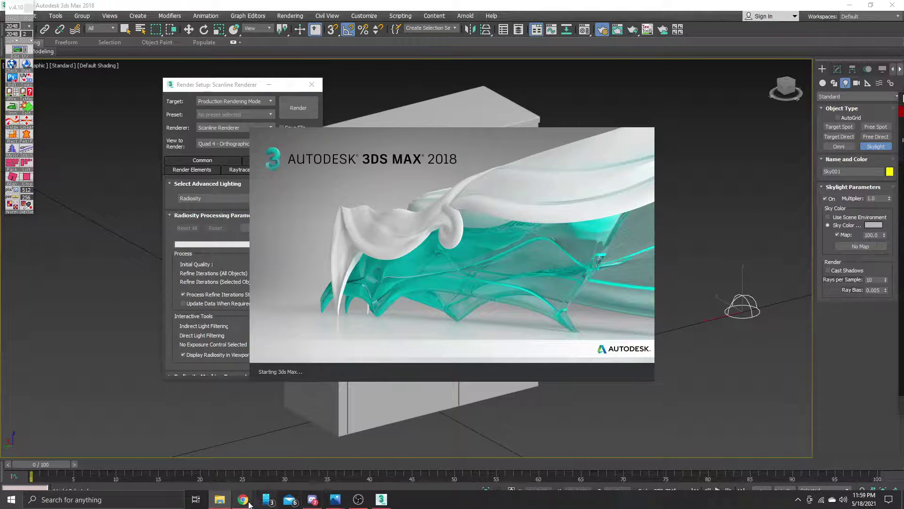
pyautogui.moveTo(243, 500)
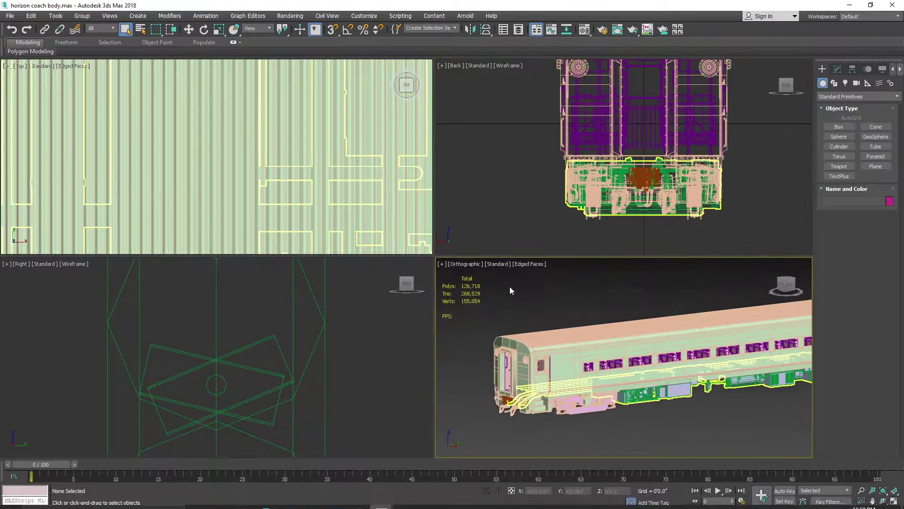
# - Look over the coach model and open its render setup to check the output size
pyautogui.moveTo(743, 329); pyautogui.dragTo(652, 324, button='middle')
pyautogui.scroll(-3, 717, 354)
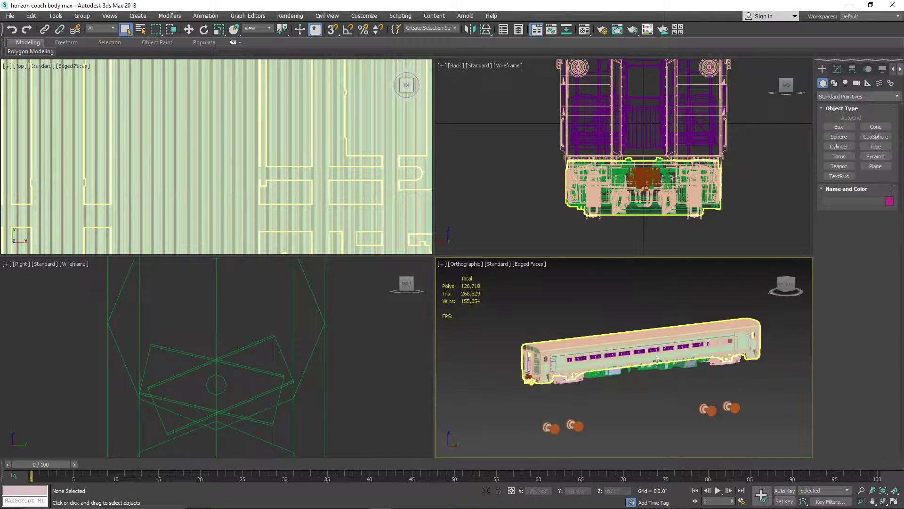
pyautogui.scroll(3, 605, 350)
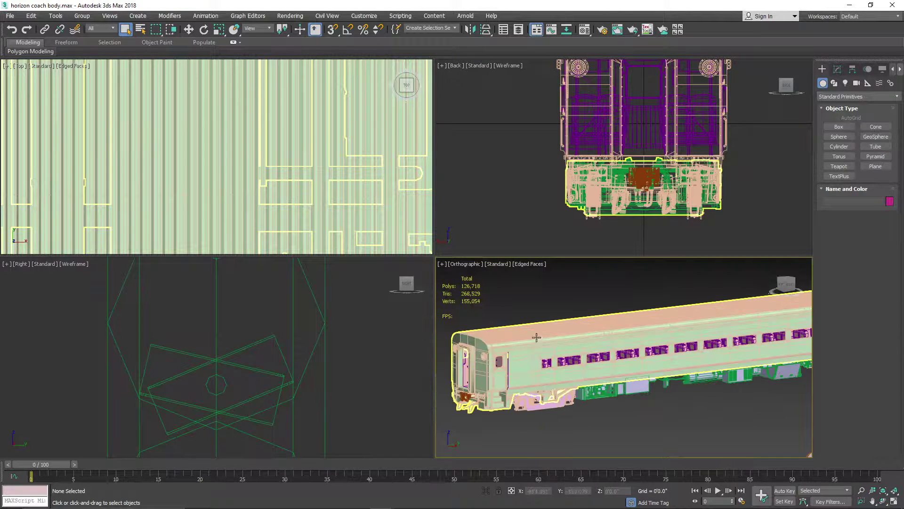
pyautogui.click(290, 16)
pyautogui.click(321, 73)
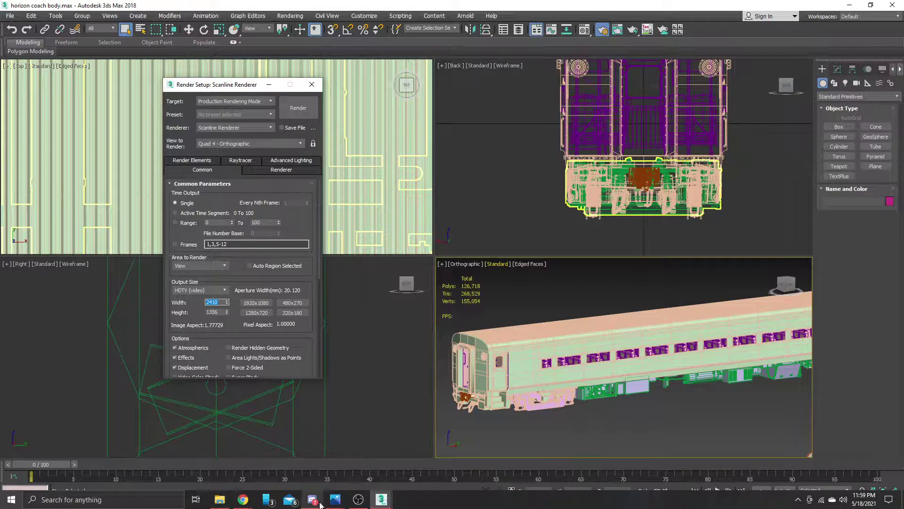
# - Switch back to the untitled cabinet scene and set its render output size to 2410 by 1356
pyautogui.moveTo(319, 504)
pyautogui.moveTo(358, 500)
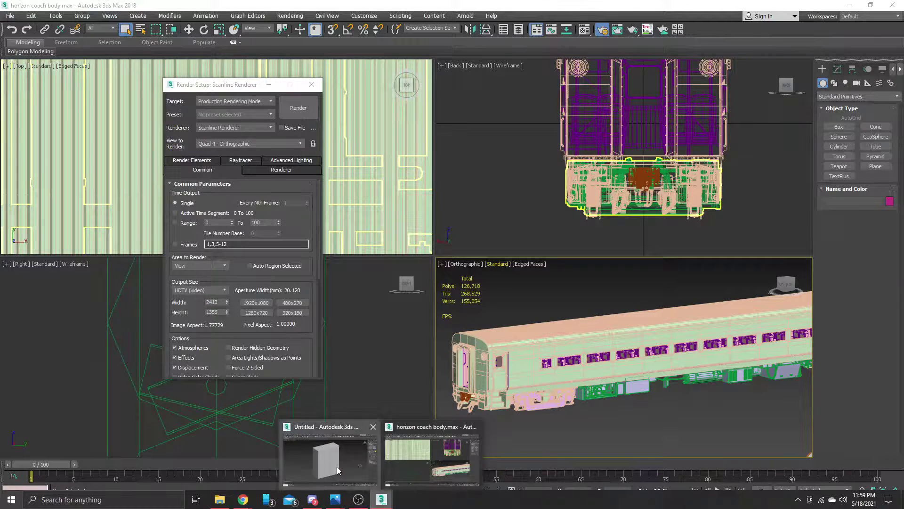
pyautogui.click(337, 466)
pyautogui.click(203, 161)
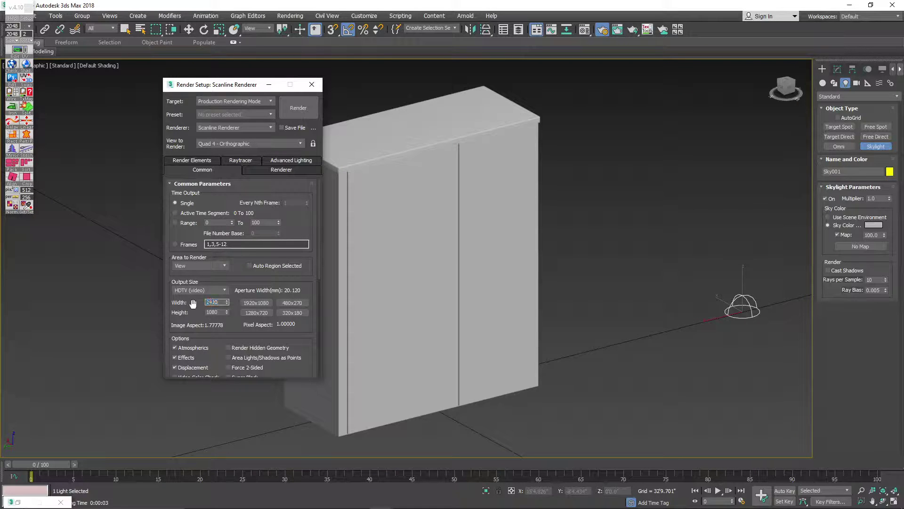
pyautogui.press('Tab')
# - Switch to the horizon coach scene, check its advanced lighting settings, and close its render setup
pyautogui.moveTo(338, 503)
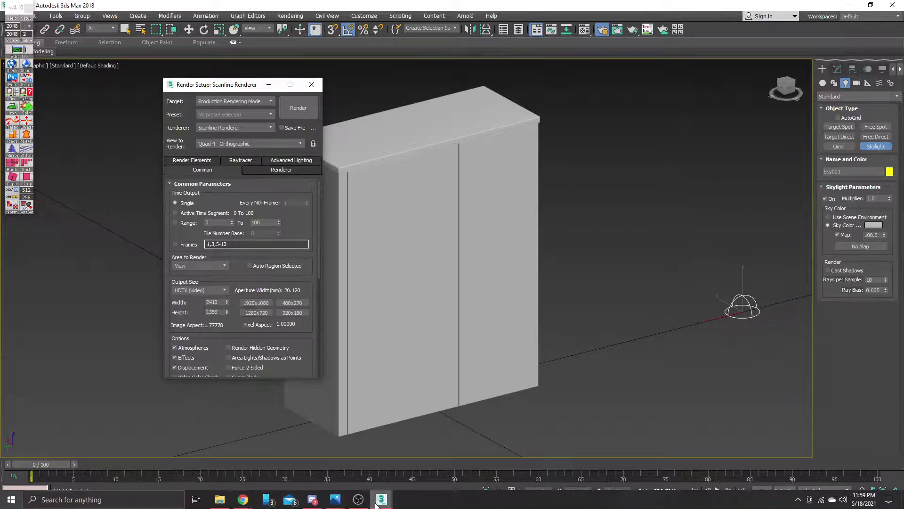
pyautogui.moveTo(379, 502)
pyautogui.click(409, 464)
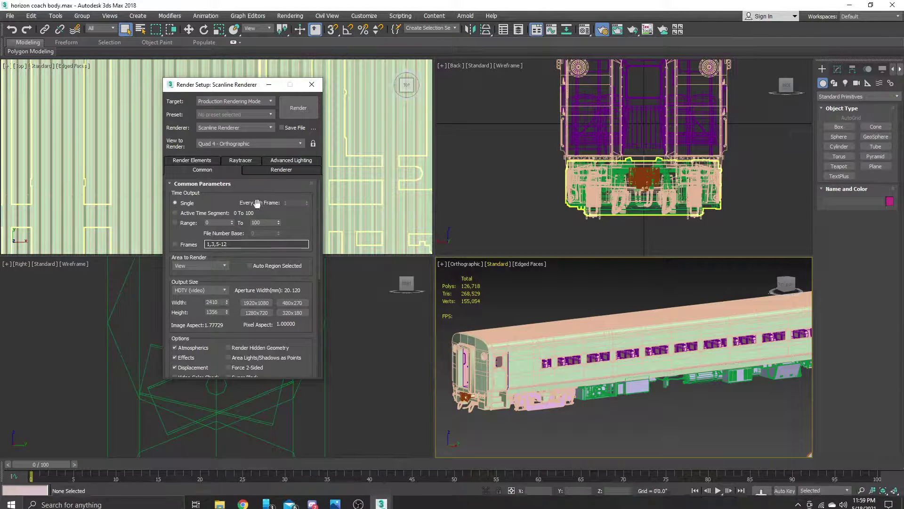
pyautogui.click(283, 161)
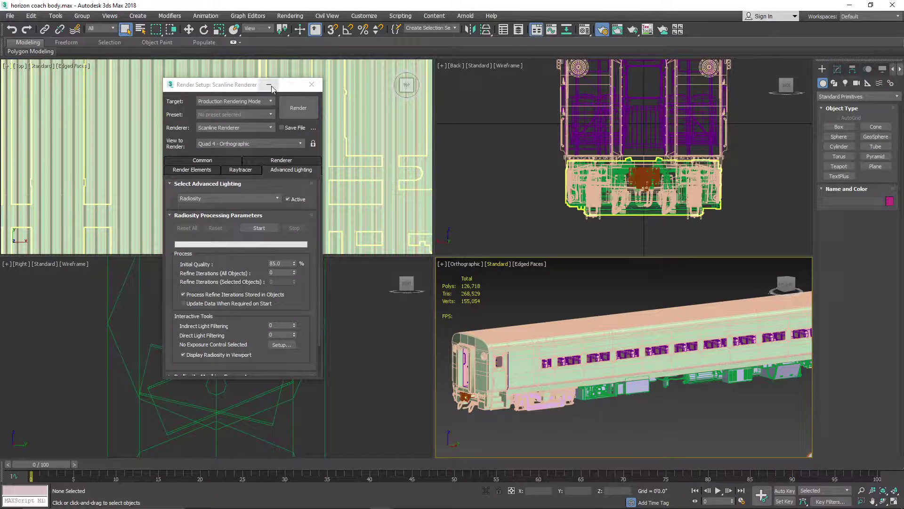
pyautogui.click(311, 85)
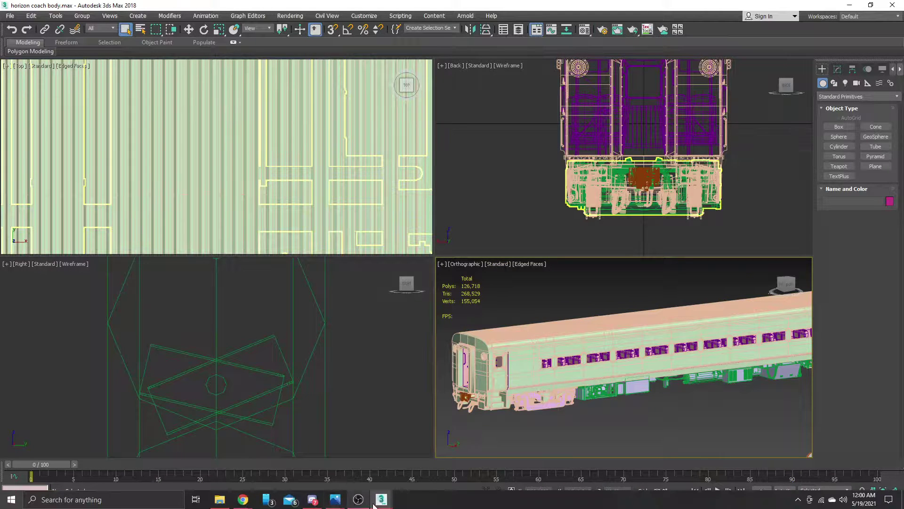
# - Return to the cabinet scene and enable cast shadows on the Skylight with 15 rays per sample
pyautogui.moveTo(381, 500)
pyautogui.click(332, 454)
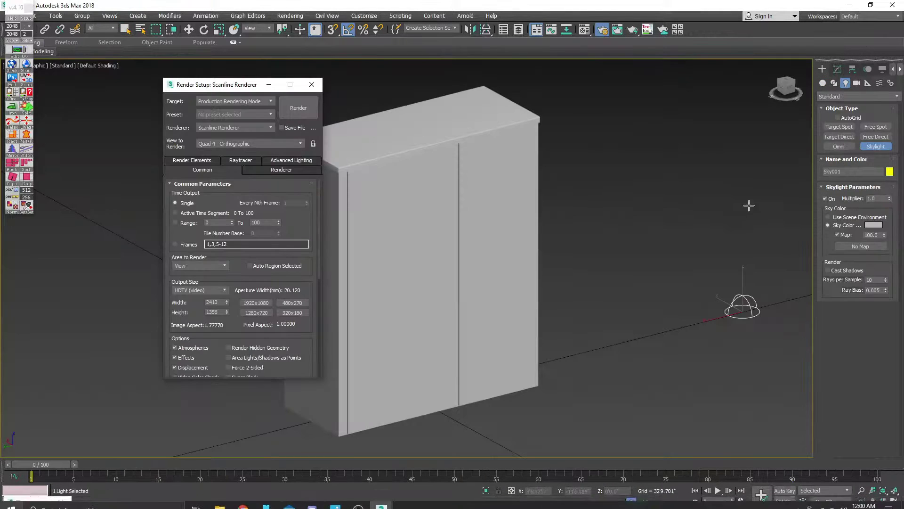
pyautogui.click(839, 271)
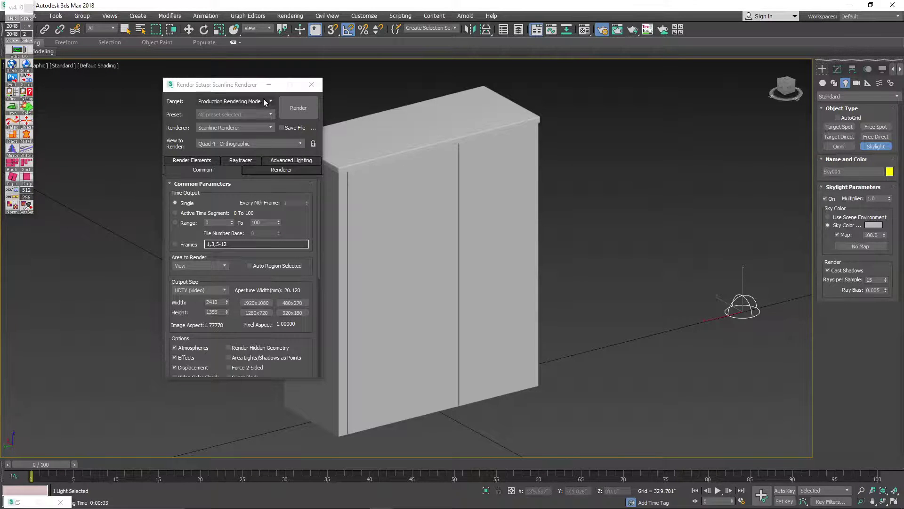
# - Render the cabinet's orthographic view at 15 rays per sample, inspect the image up close, and close it
pyautogui.click(292, 101)
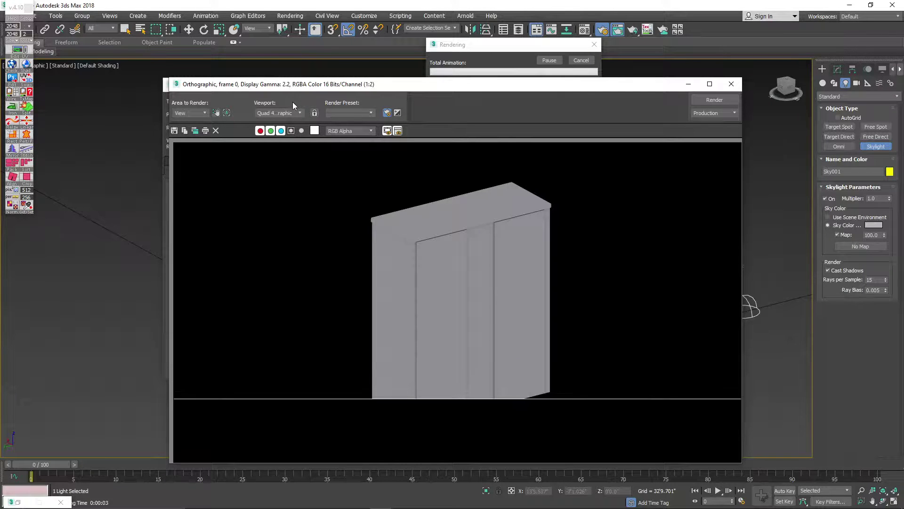
pyautogui.scroll(2, 497, 225)
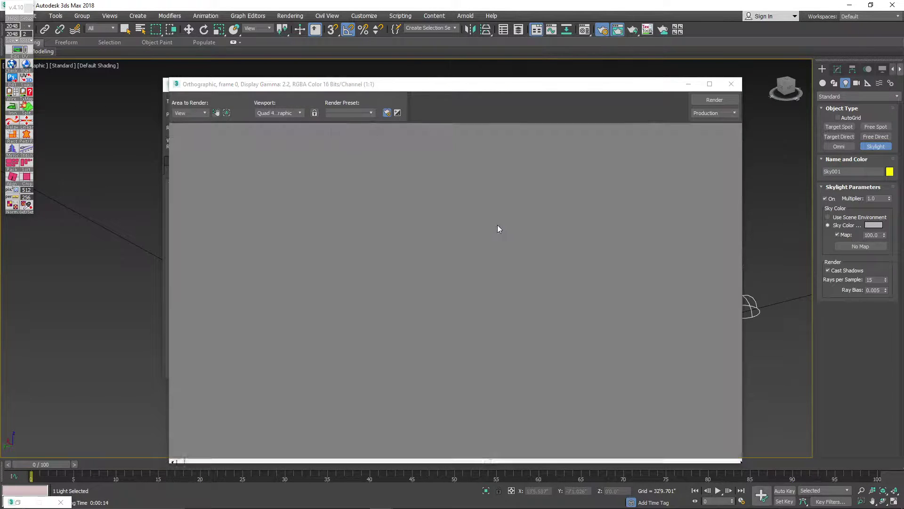
pyautogui.scroll(1, 394, 241)
pyautogui.scroll(-3, 393, 240)
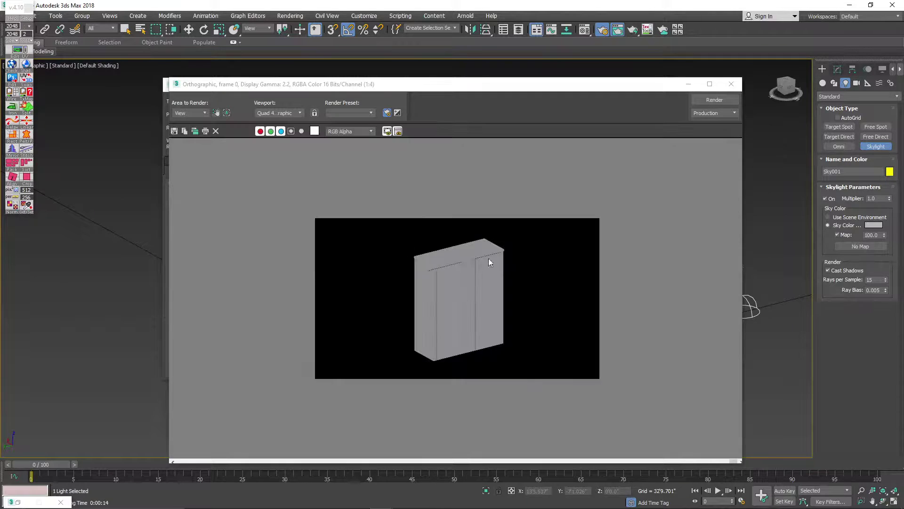
pyautogui.scroll(2, 488, 258)
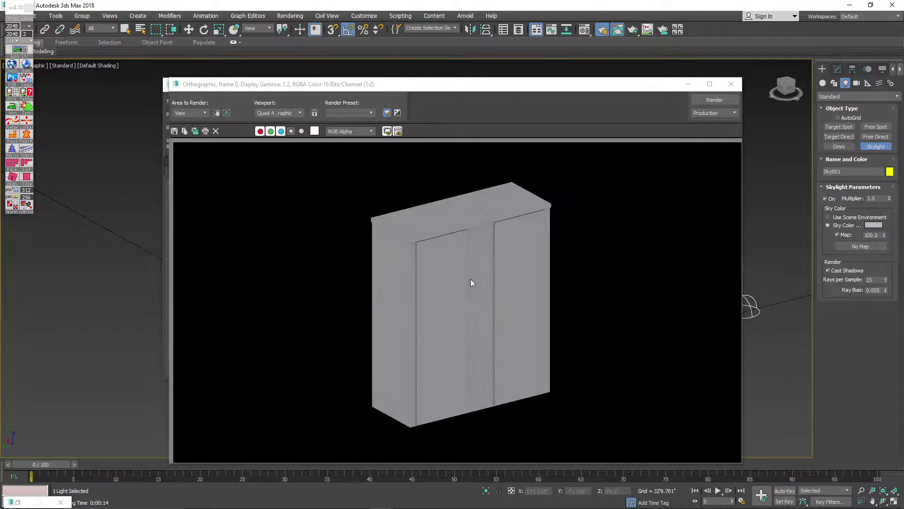
pyautogui.click(732, 89)
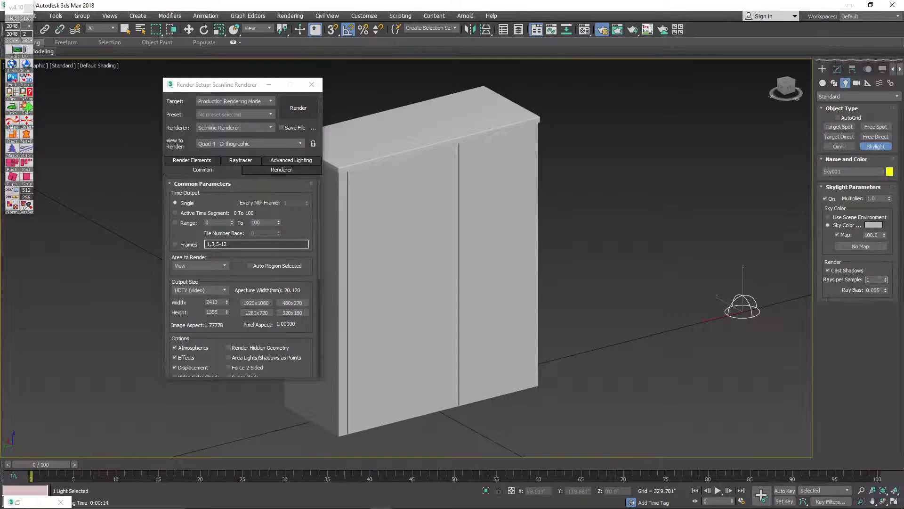
# - Test-render the cabinet with the Skylight at 1 and at 2 rays per sample, closing each result
pyautogui.click(310, 105)
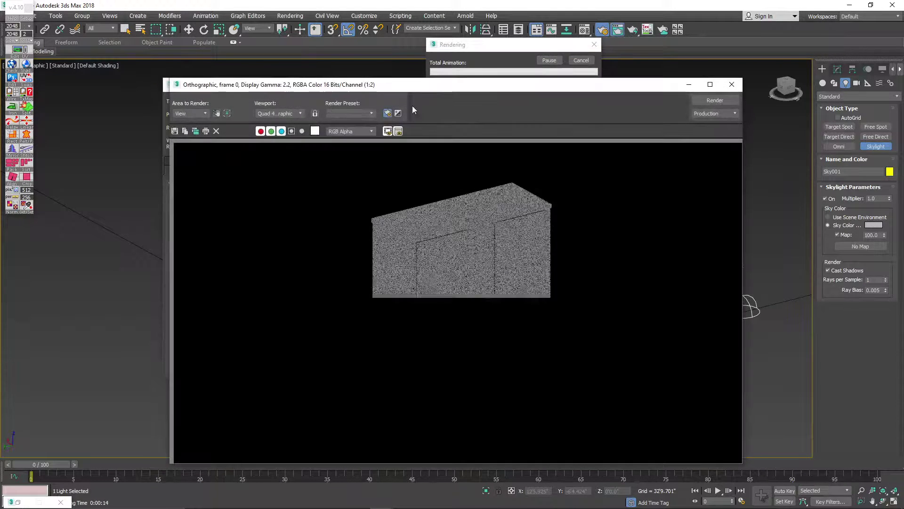
pyautogui.click(731, 84)
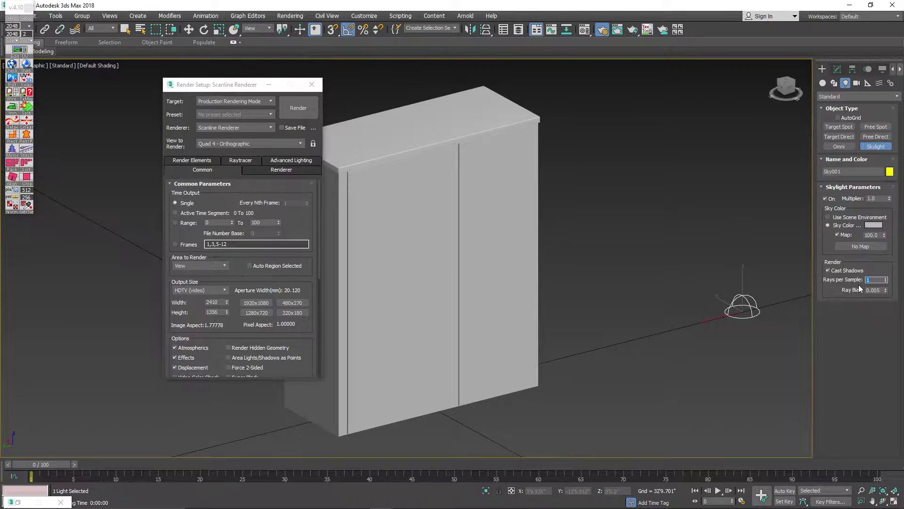
pyautogui.click(299, 110)
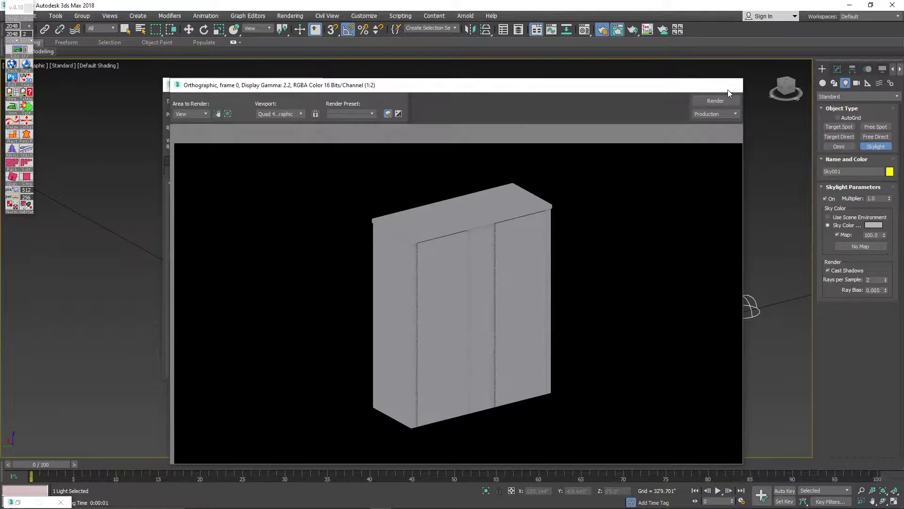
pyautogui.click(731, 85)
# - Set the Skylight's rays per sample to 5, render the cabinet, and inspect the door seams in the result
pyautogui.doubleClick(877, 280)
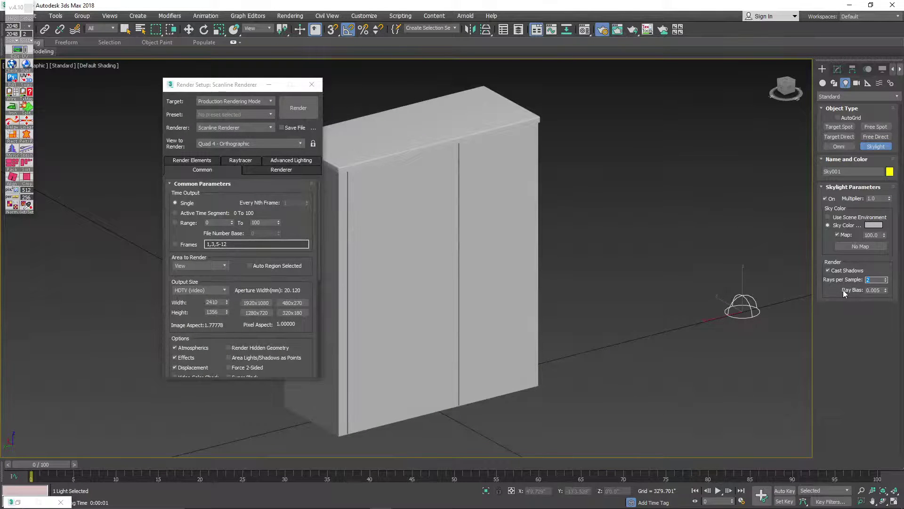
pyautogui.write('5')
pyautogui.click(302, 103)
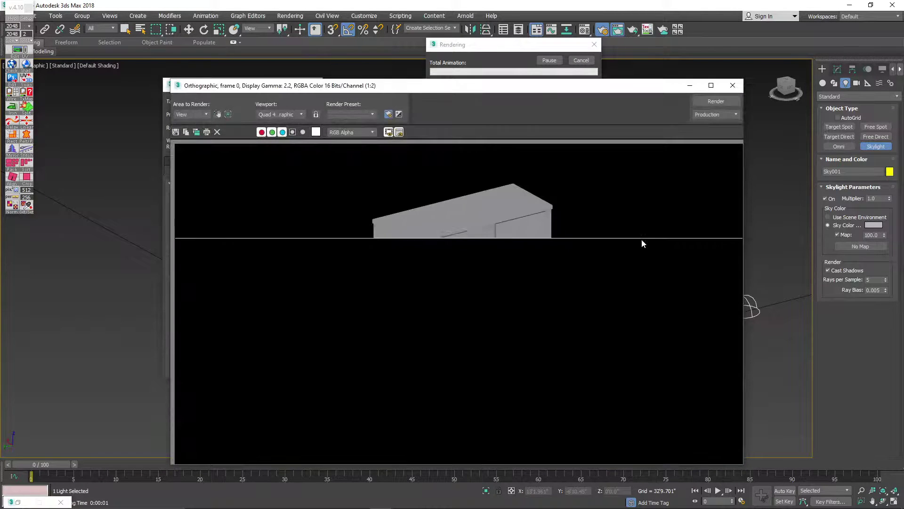
pyautogui.scroll(4, 502, 221)
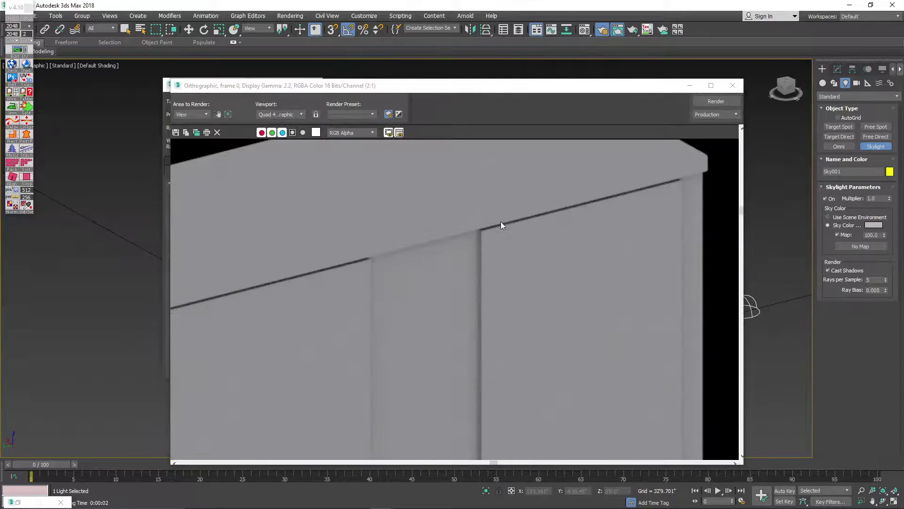
pyautogui.scroll(-4, 501, 221)
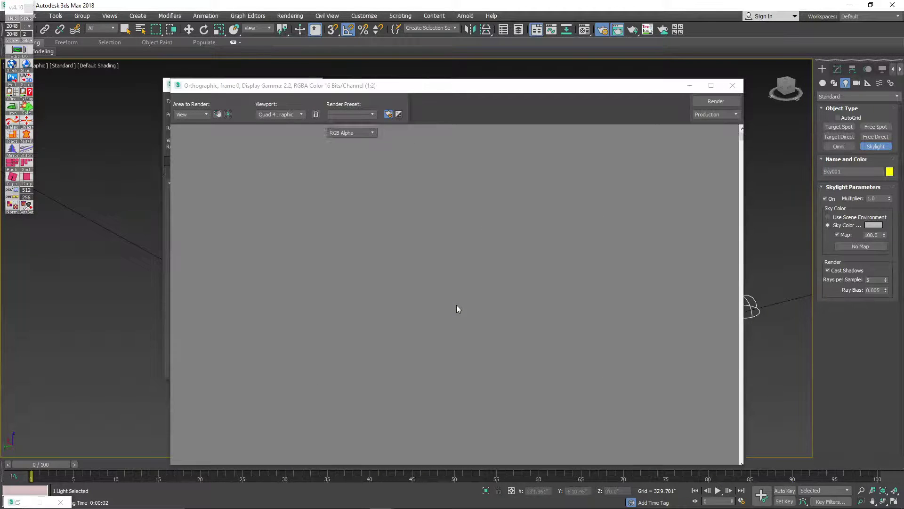
pyautogui.scroll(1, 456, 305)
pyautogui.scroll(1, 456, 277)
pyautogui.scroll(-2, 457, 277)
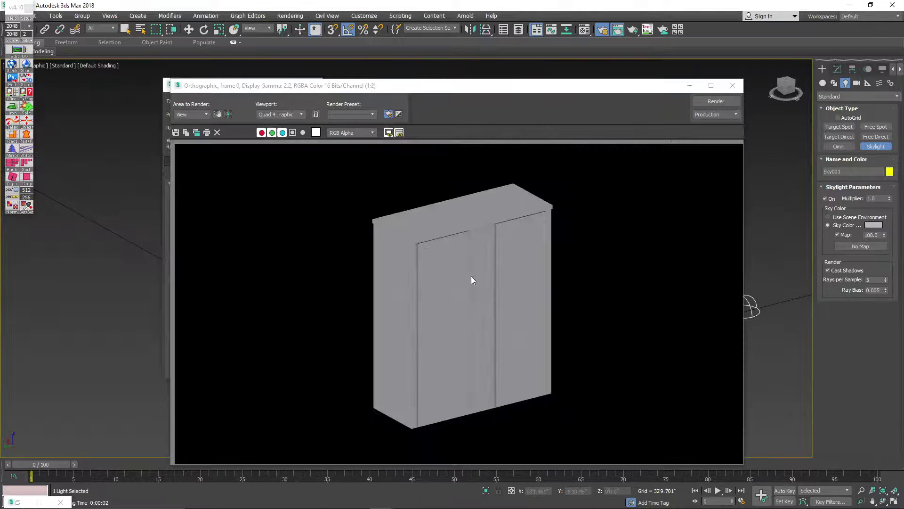
# - Close the cabinet render and close the untitled cabinet scene without saving changes
pyautogui.click(732, 86)
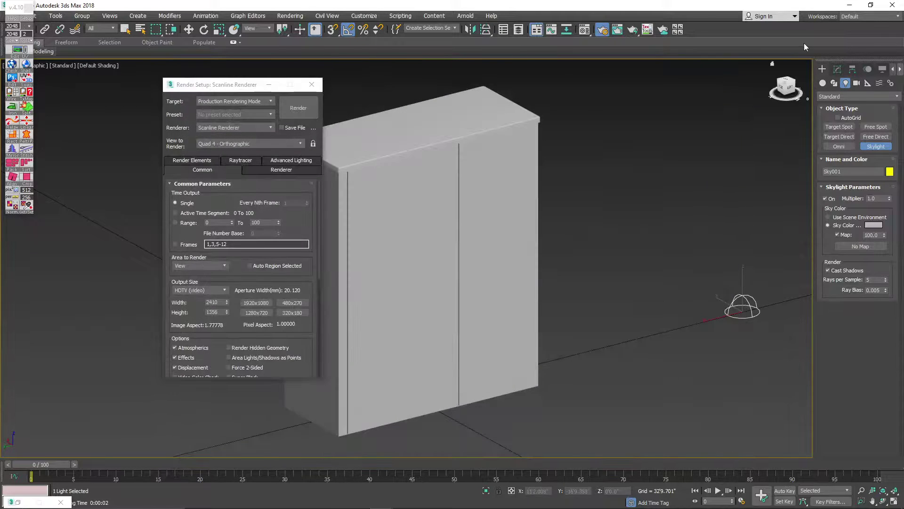
pyautogui.click(892, 5)
pyautogui.click(451, 273)
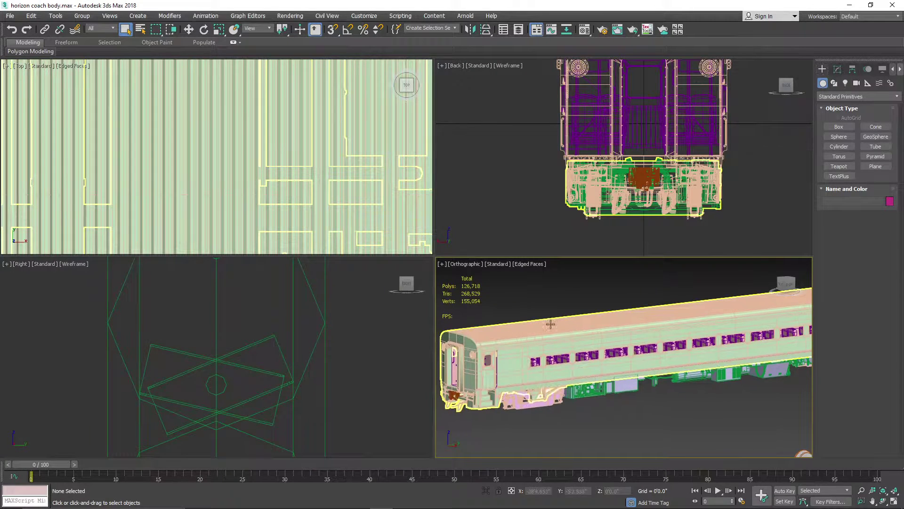
pyautogui.click(291, 16)
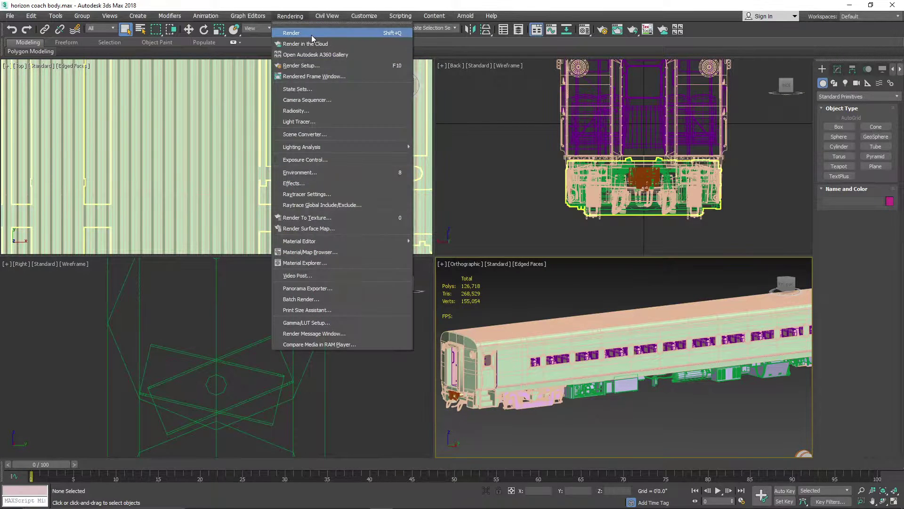
pyautogui.click(311, 35)
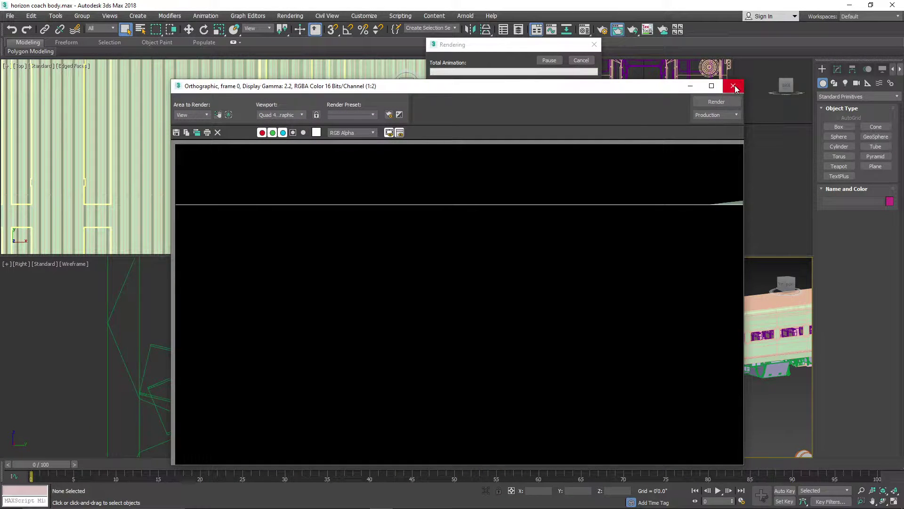
pyautogui.click(733, 86)
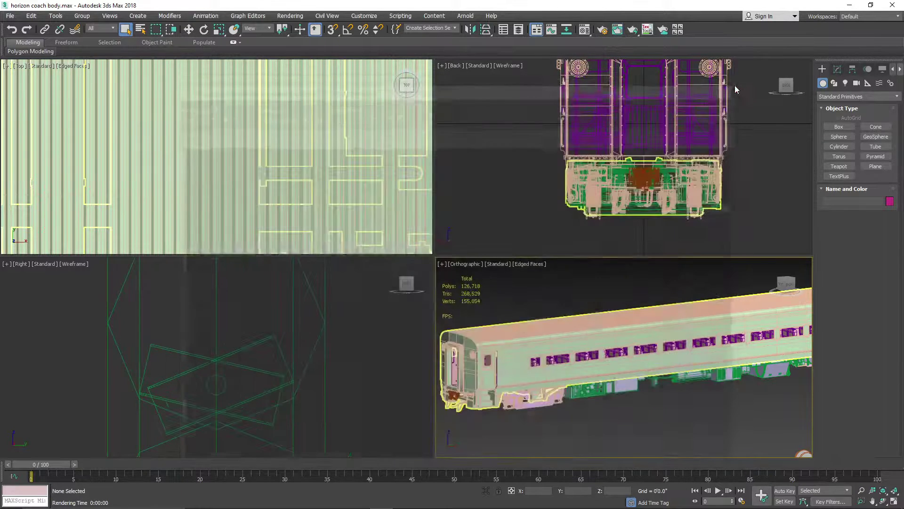
# - Select the Skylight beside the coach in the orthographic view and open its parameters for editing
pyautogui.scroll(-5, 688, 301)
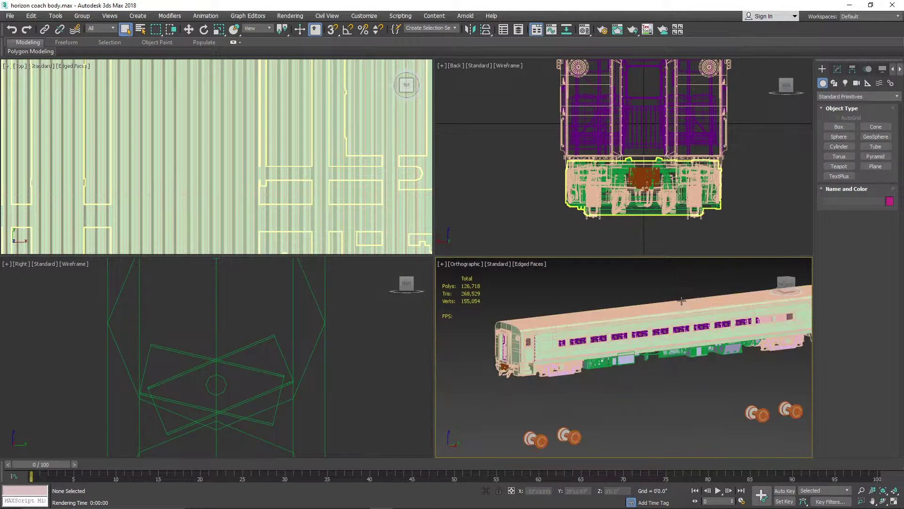
pyautogui.click(775, 324)
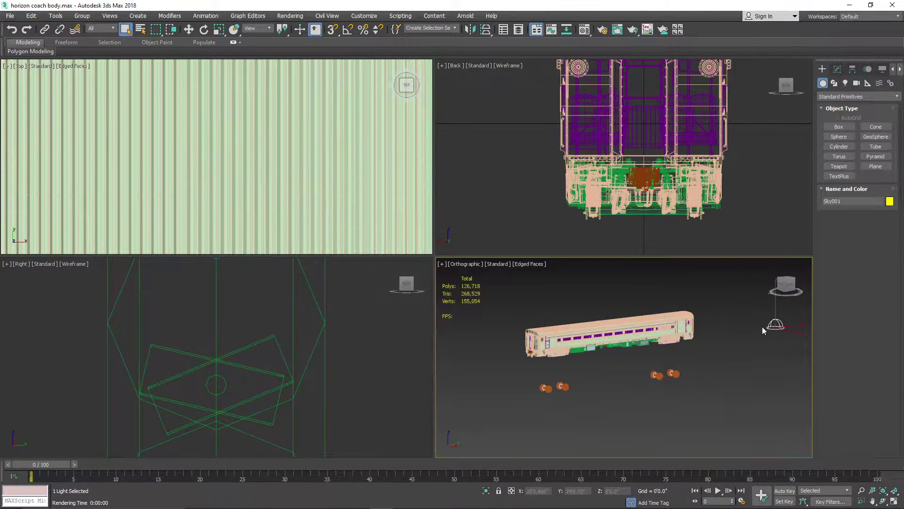
pyautogui.scroll(5, 612, 346)
pyautogui.scroll(4, 612, 347)
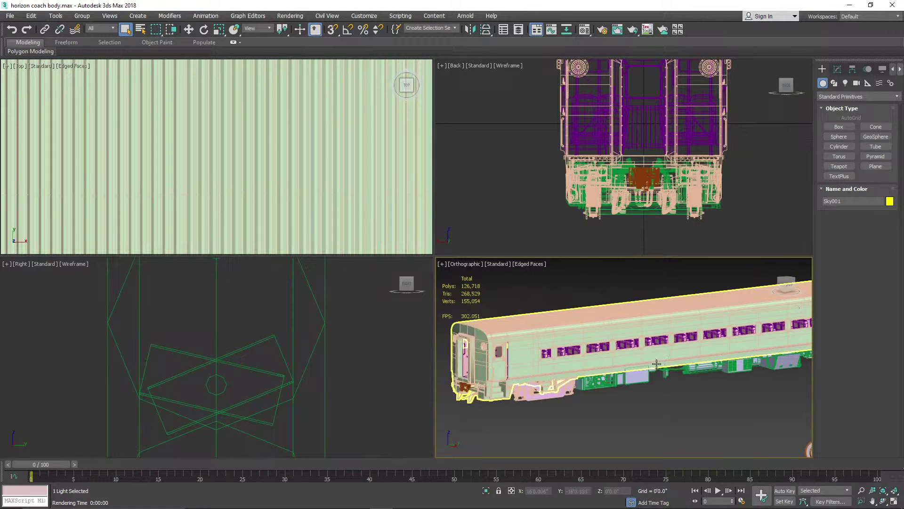
pyautogui.click(838, 68)
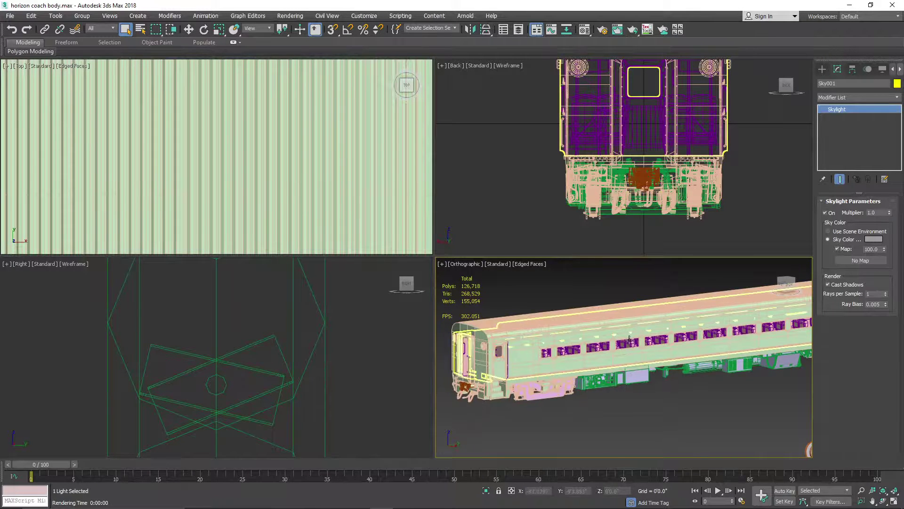
# - Test-render the coach's orthographic view with the Skylight at 1 ray per sample, and close the result
pyautogui.click(290, 15)
pyautogui.click(301, 31)
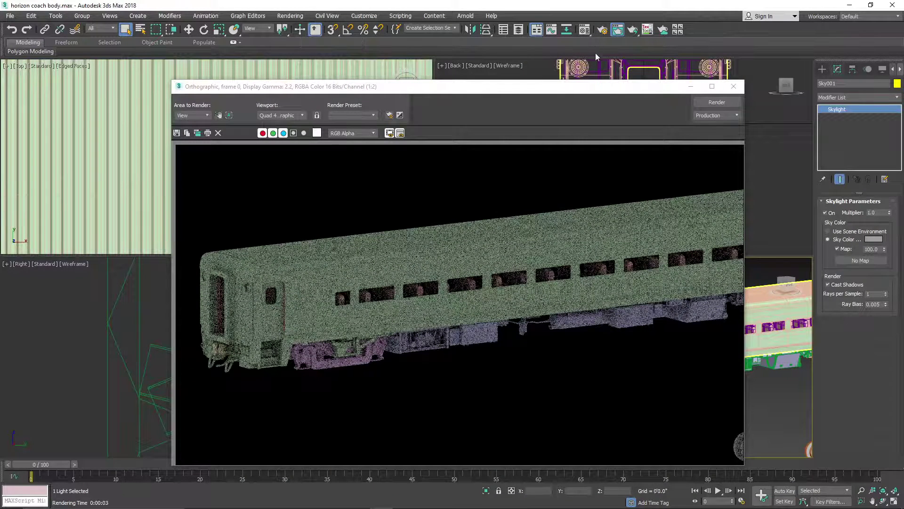
pyautogui.click(734, 87)
# - Set the Skylight's rays per sample to 5, render the coach, and inspect the image up close
pyautogui.click(867, 294)
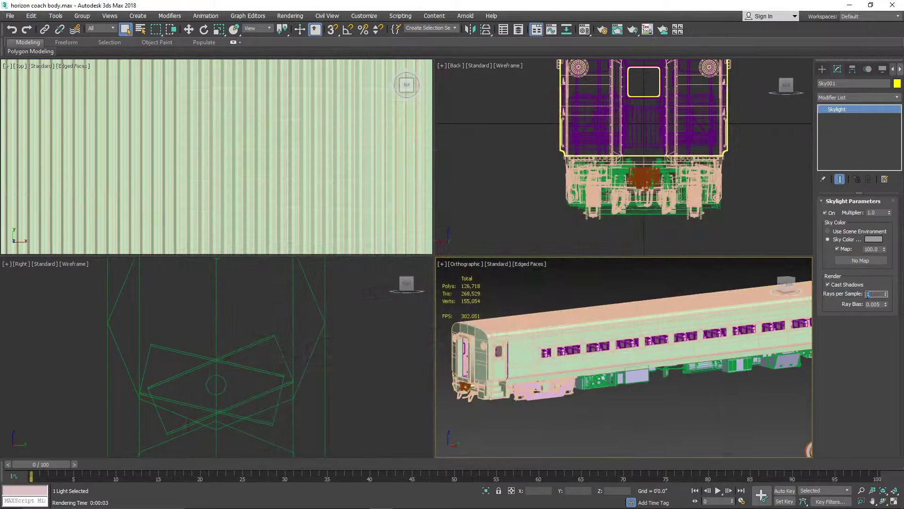
pyautogui.write('5')
pyautogui.click(290, 16)
pyautogui.click(297, 27)
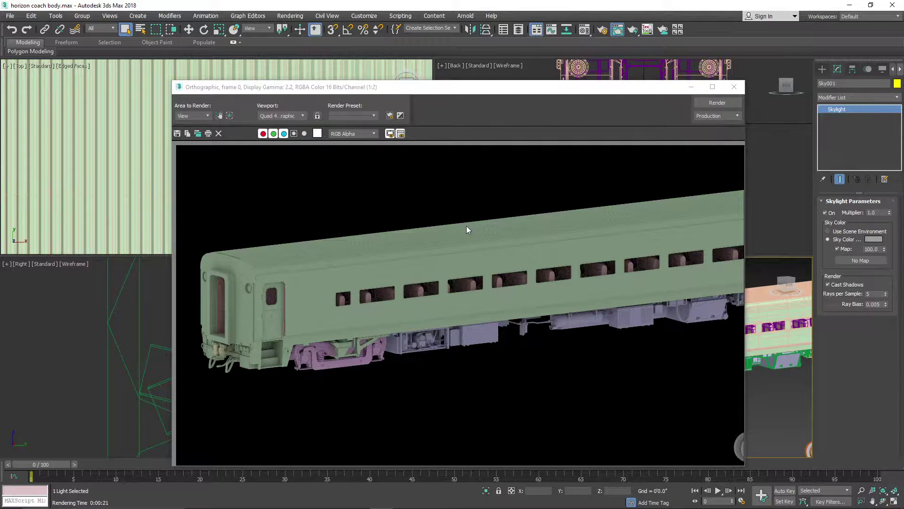
pyautogui.scroll(3, 352, 348)
pyautogui.scroll(-2, 327, 310)
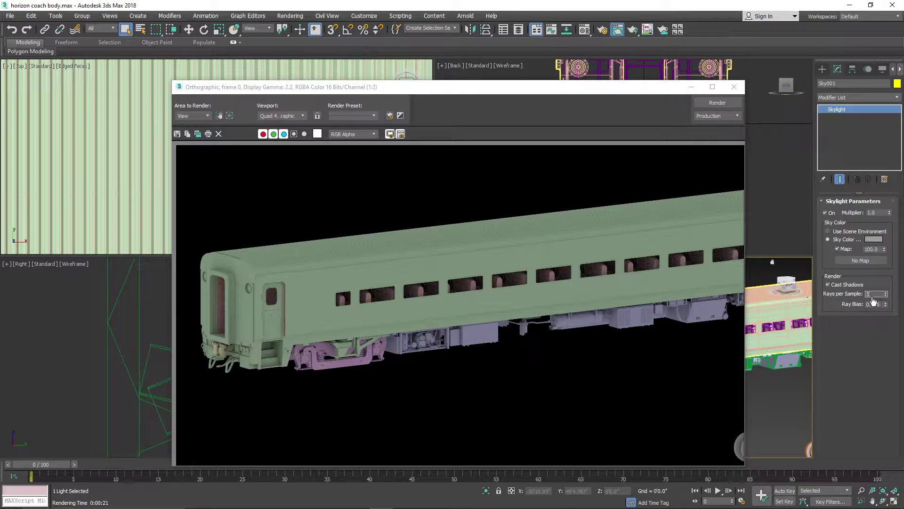
# - Close the coach render and close the horizon coach scene without saving changes
pyautogui.click(870, 293)
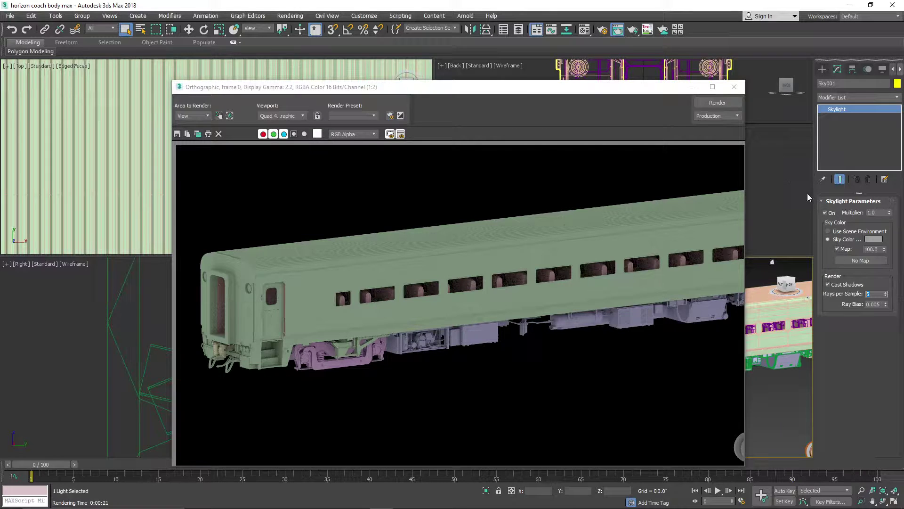
pyautogui.click(734, 86)
pyautogui.click(891, 5)
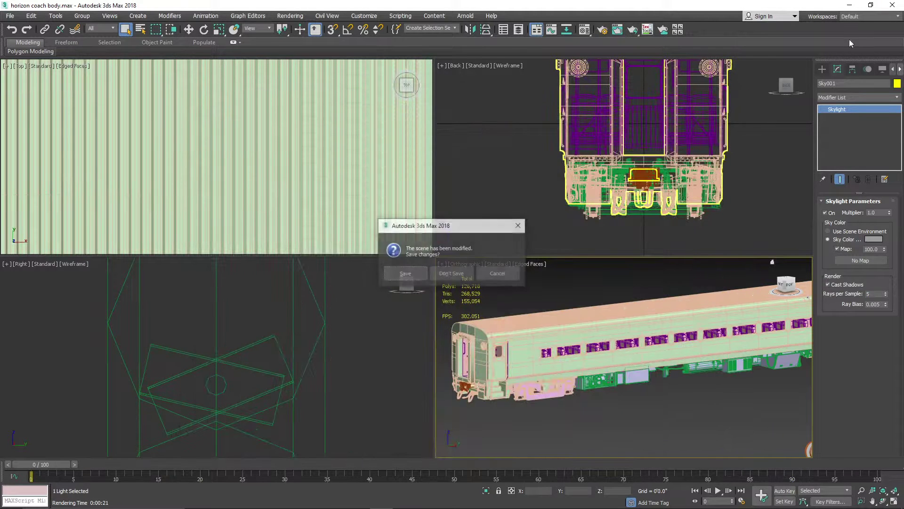
pyautogui.click(446, 272)
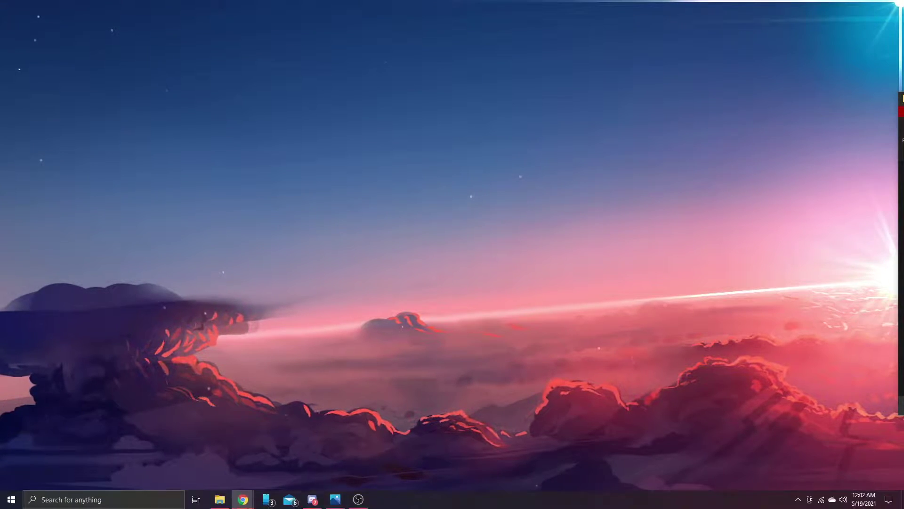
# - Switch to Photos, close the leftover reference image windows including bog1.jpg, and bring up Capture.JPG
pyautogui.moveTo(335, 498)
pyautogui.click(382, 411)
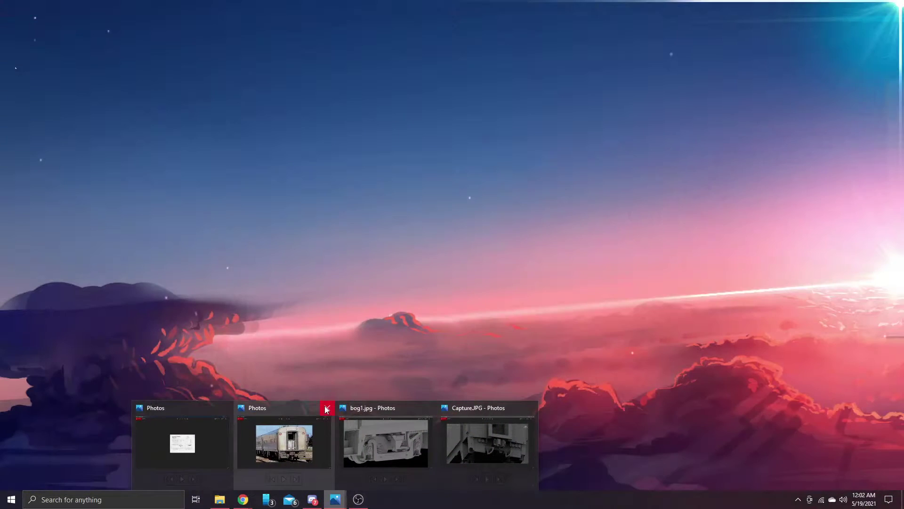
pyautogui.click(326, 408)
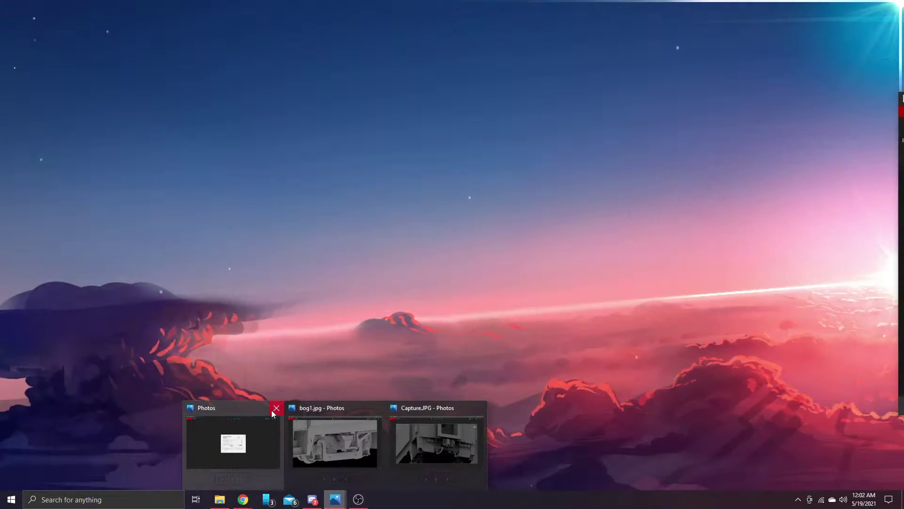
pyautogui.click(277, 408)
pyautogui.click(323, 408)
pyautogui.click(370, 410)
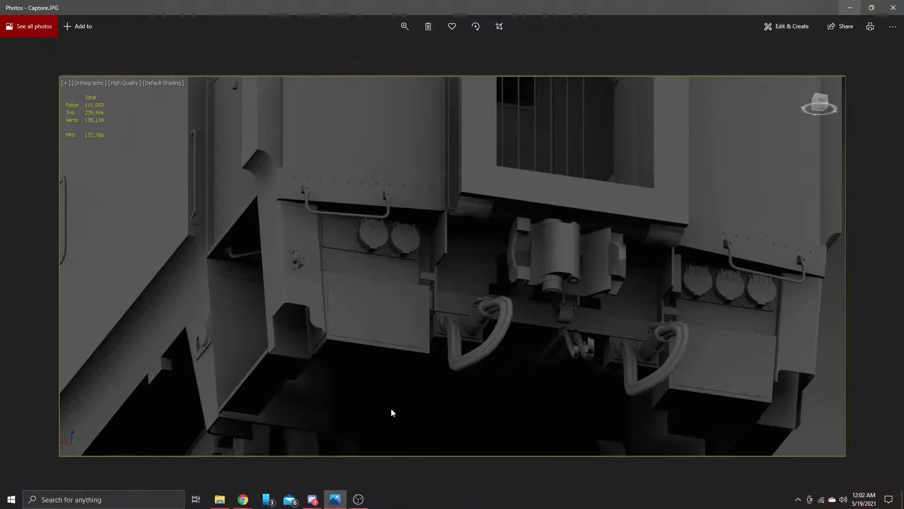
pyautogui.click(843, 27)
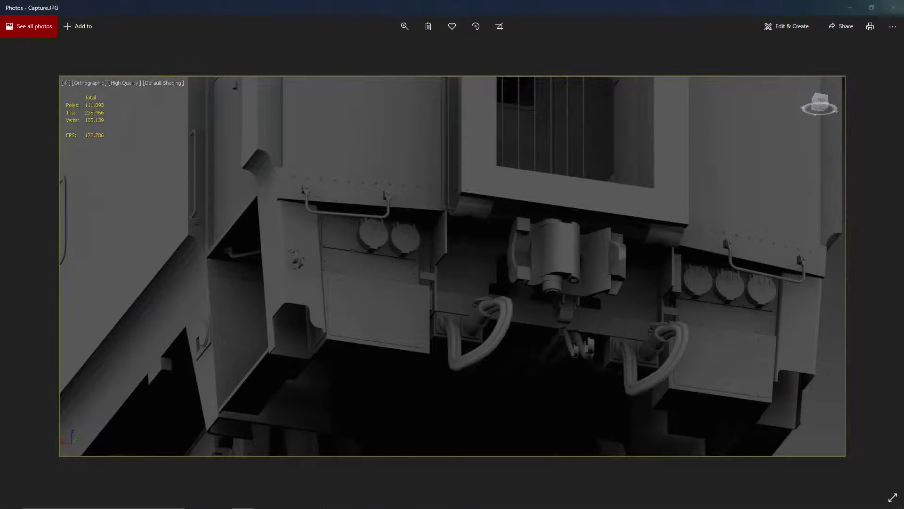